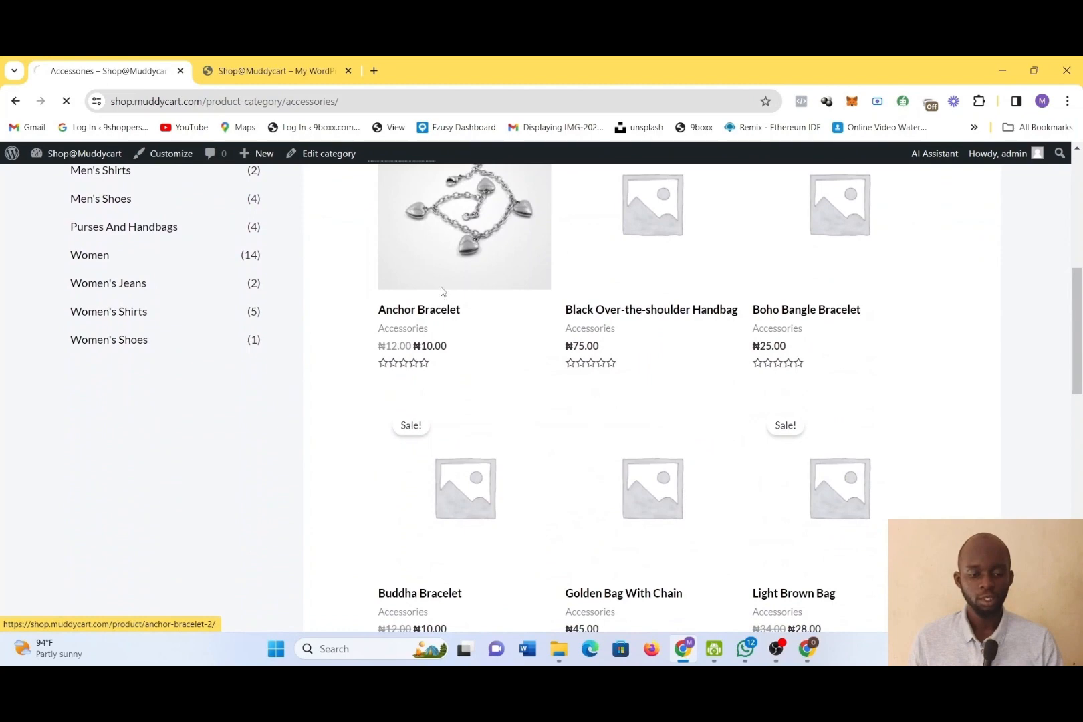
Open the Anchor Bracelet product page and review its details, description and related products
left_click(441, 292)
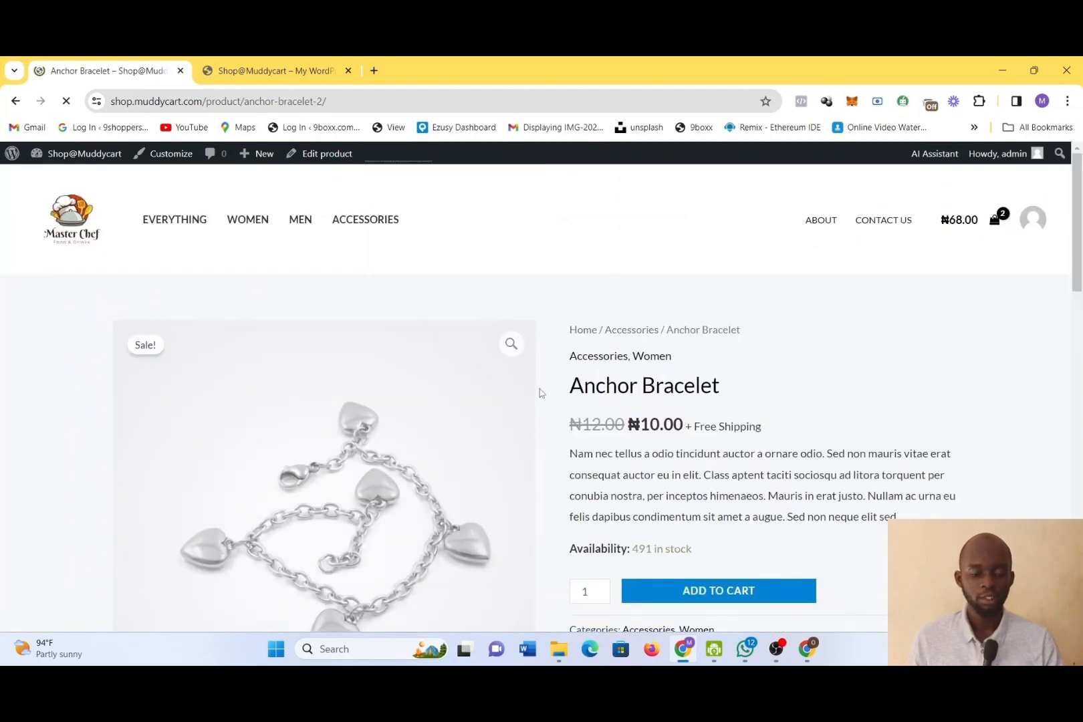
scroll(483, 505, "down", 2)
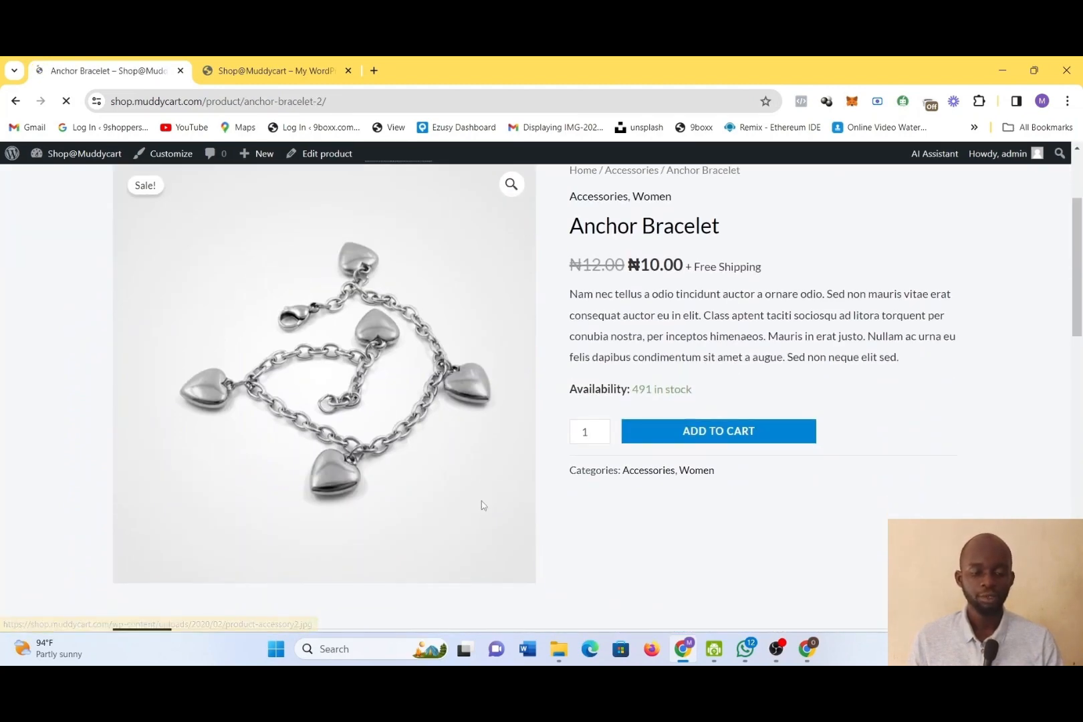
scroll(483, 505, "down", 5)
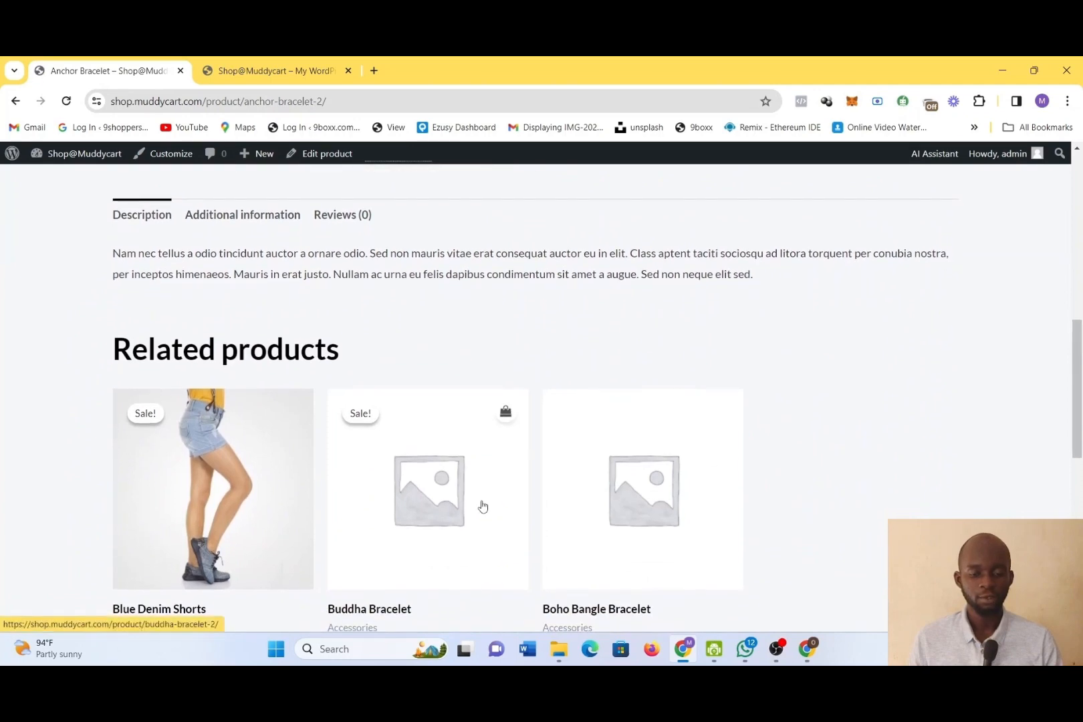
scroll(358, 292, "up", 7)
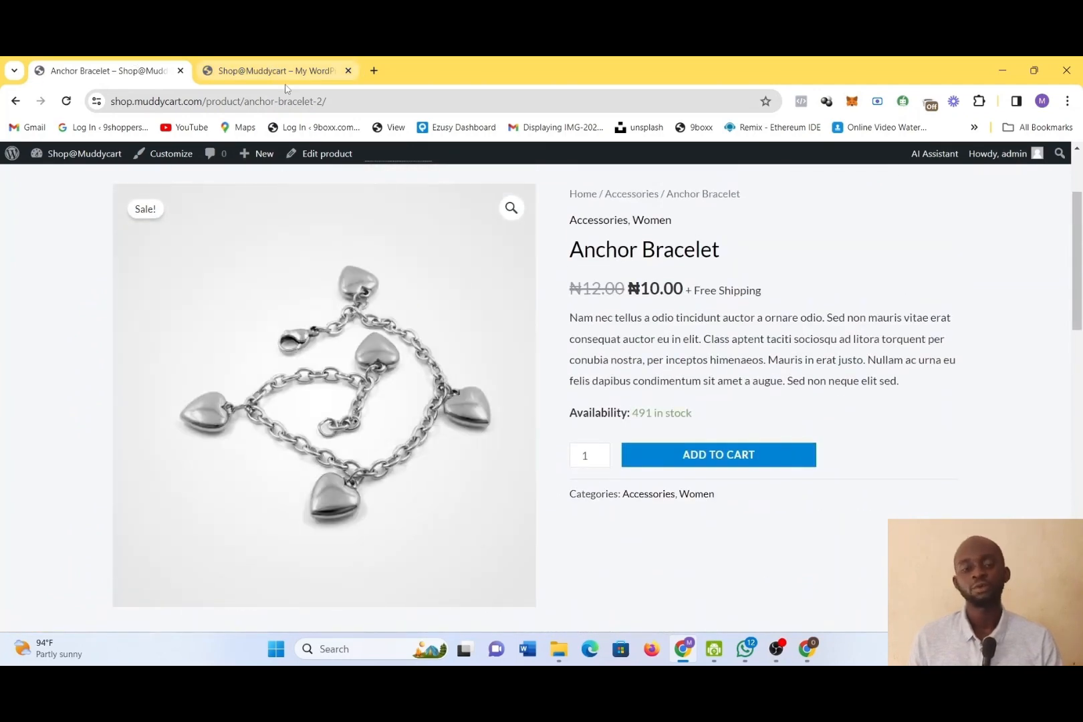
left_click(262, 64)
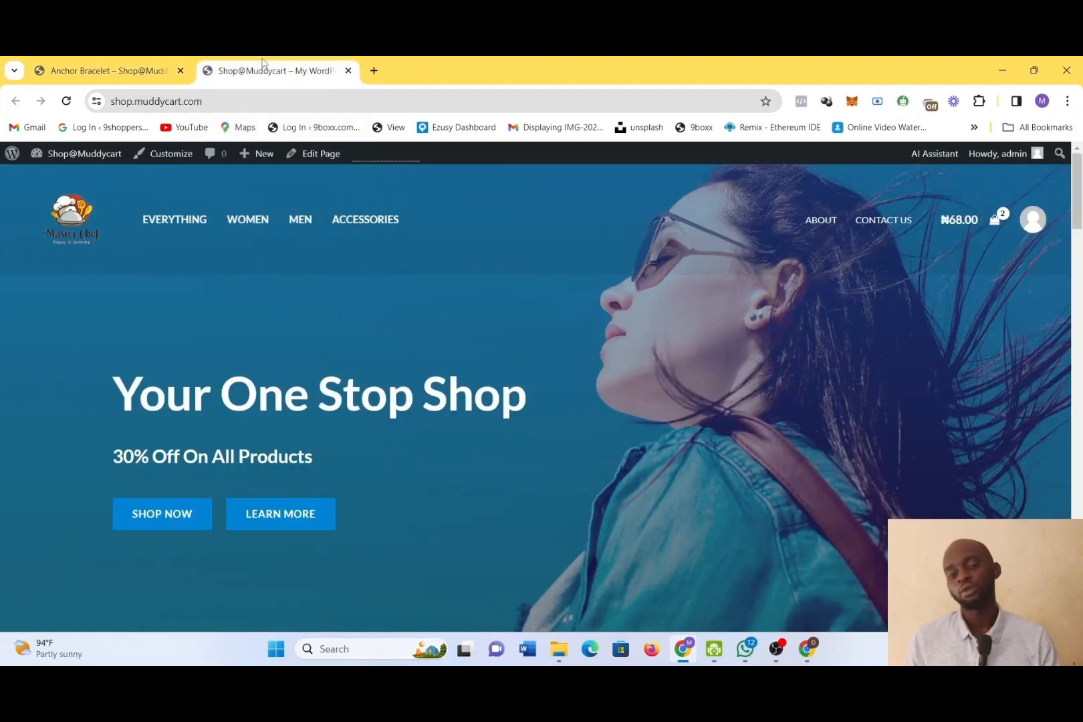
left_click(75, 72)
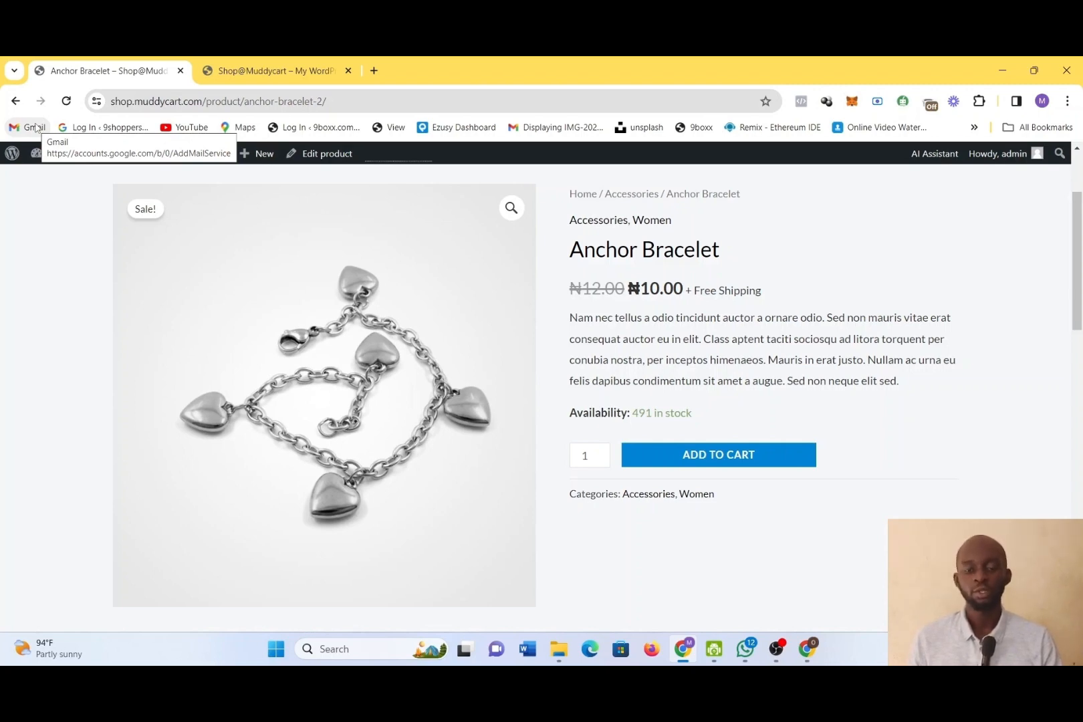
left_click(257, 65)
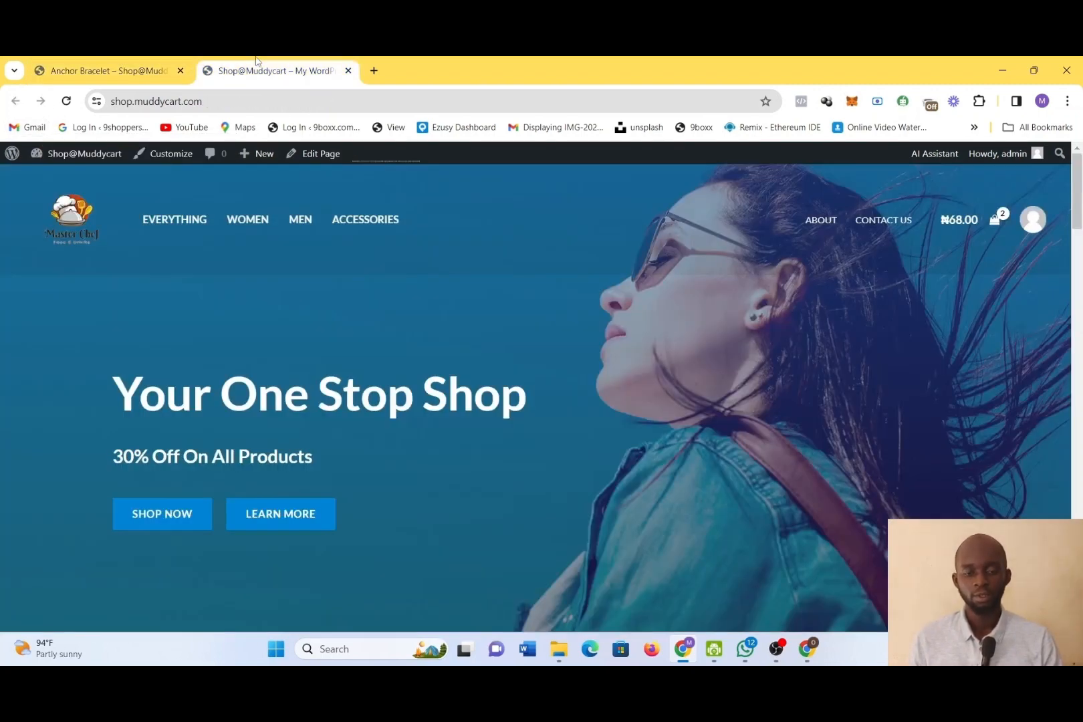
left_click(114, 73)
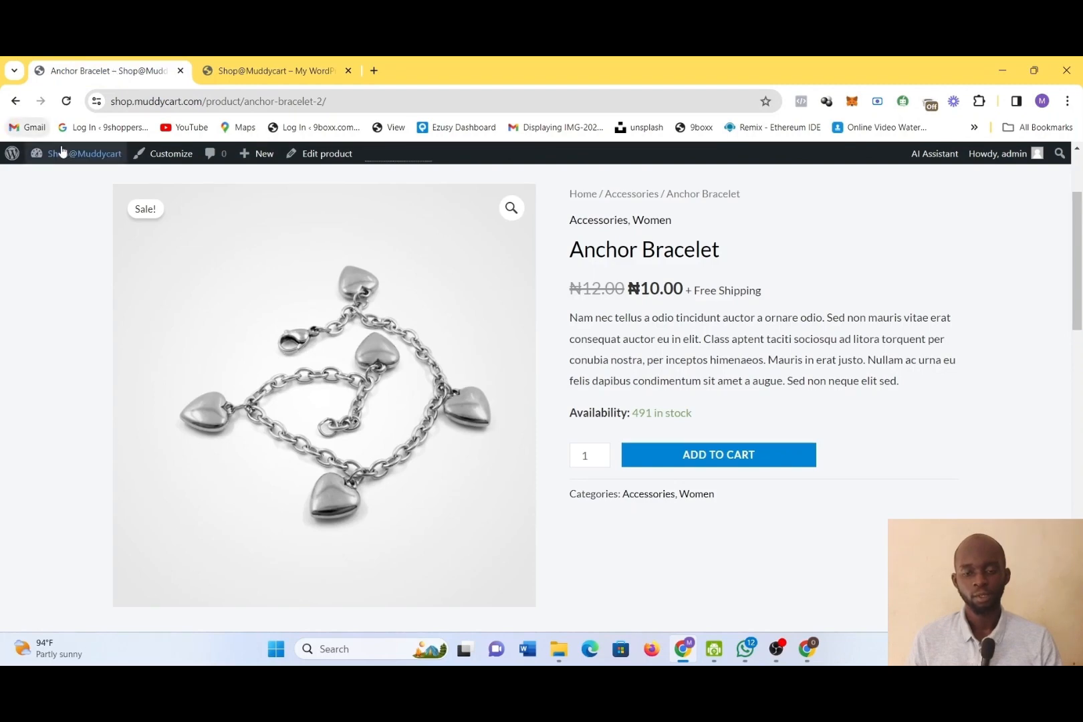
Go to the site's admin dashboard and close the extra storefront tab
mouse_move(77, 153)
left_click(66, 178)
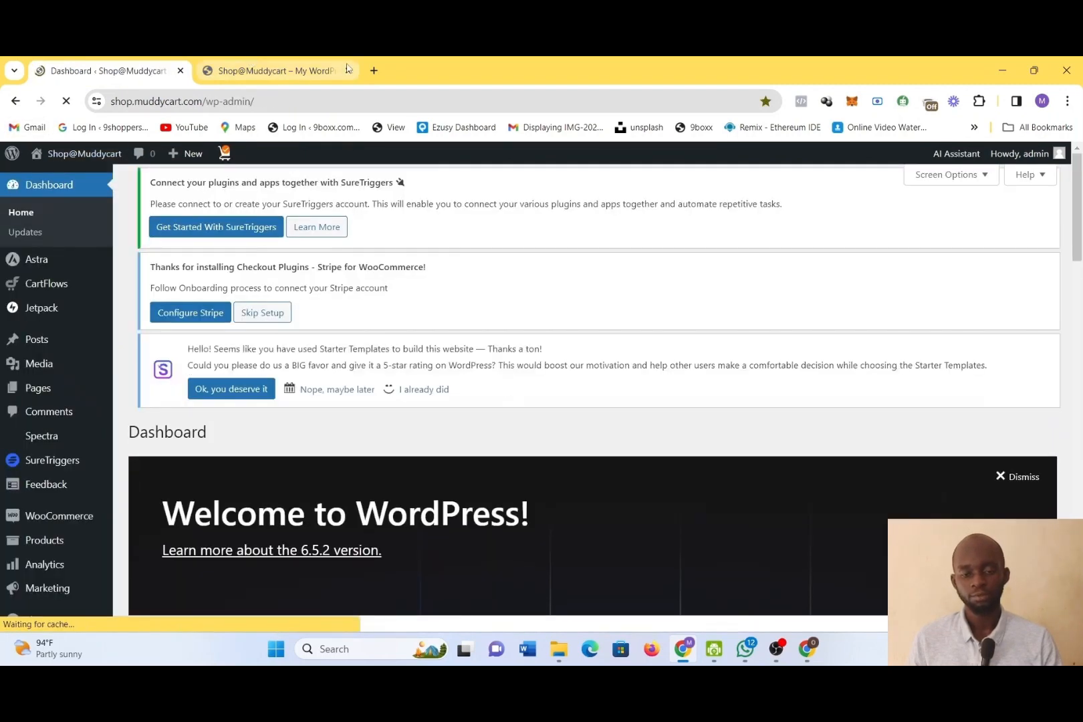
left_click(346, 67)
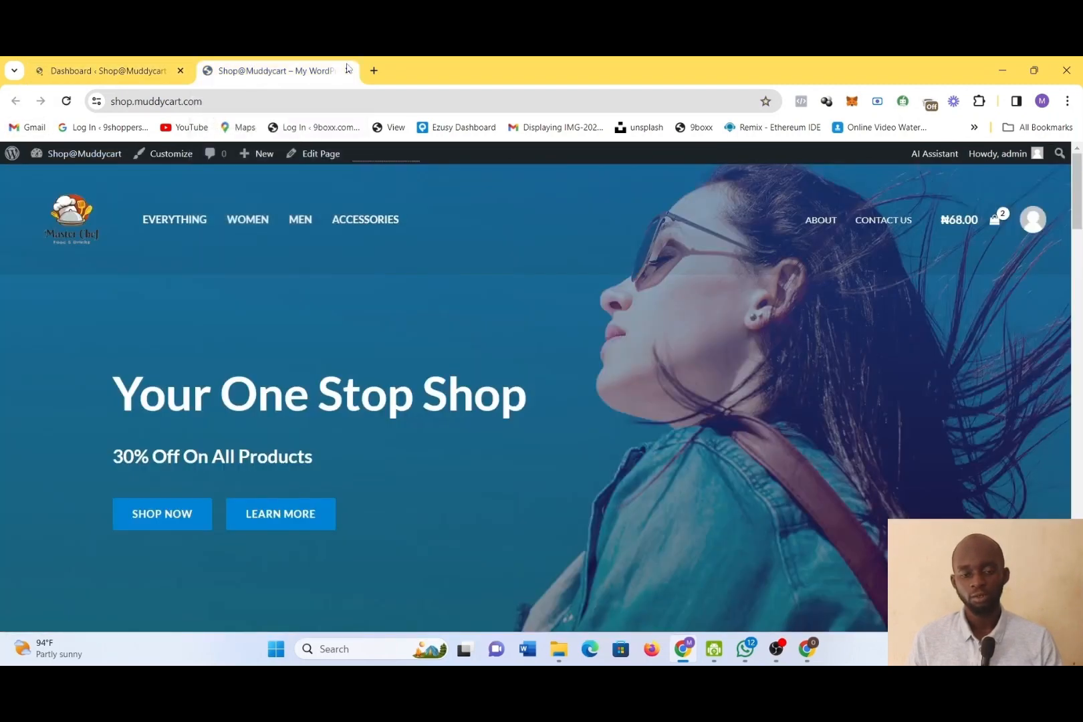
left_click(348, 71)
Open the store's product list in the admin area and go to the product categories page
scroll(333, 466, "down", 15)
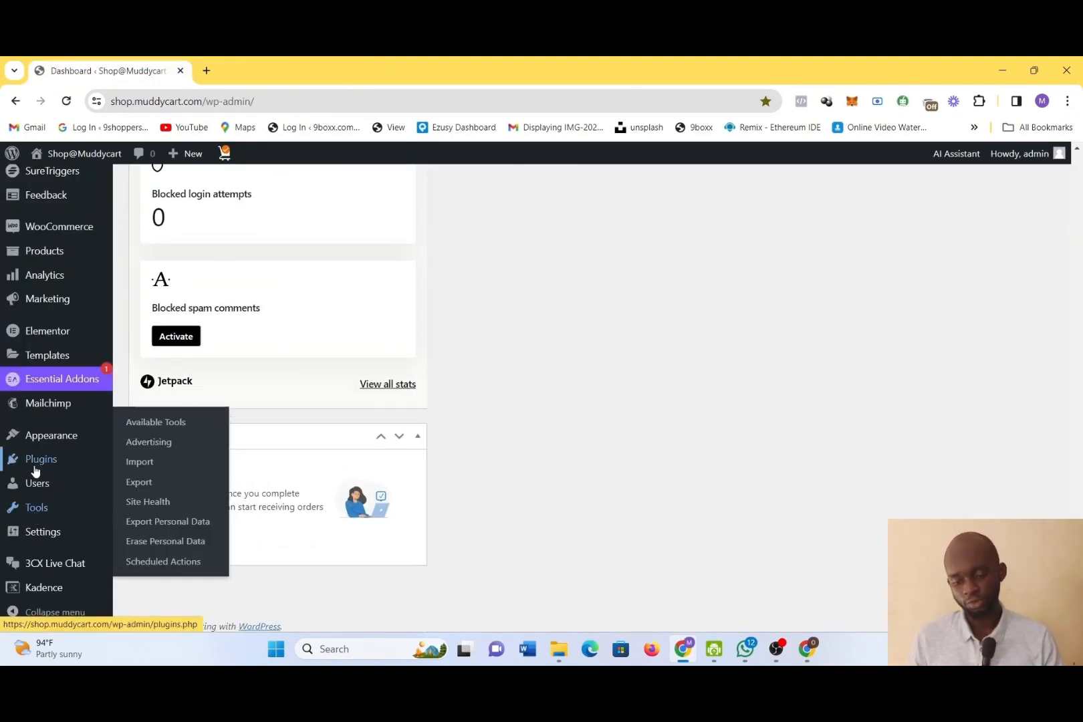
mouse_move(54, 498)
scroll(57, 499, "up", 2)
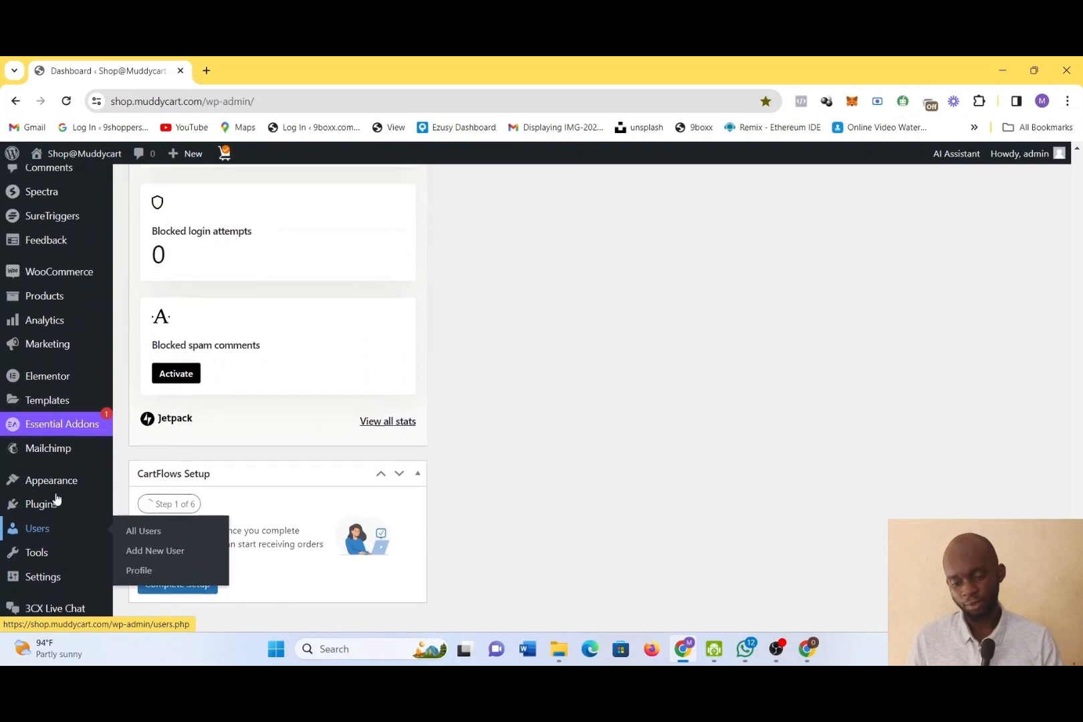
mouse_move(53, 458)
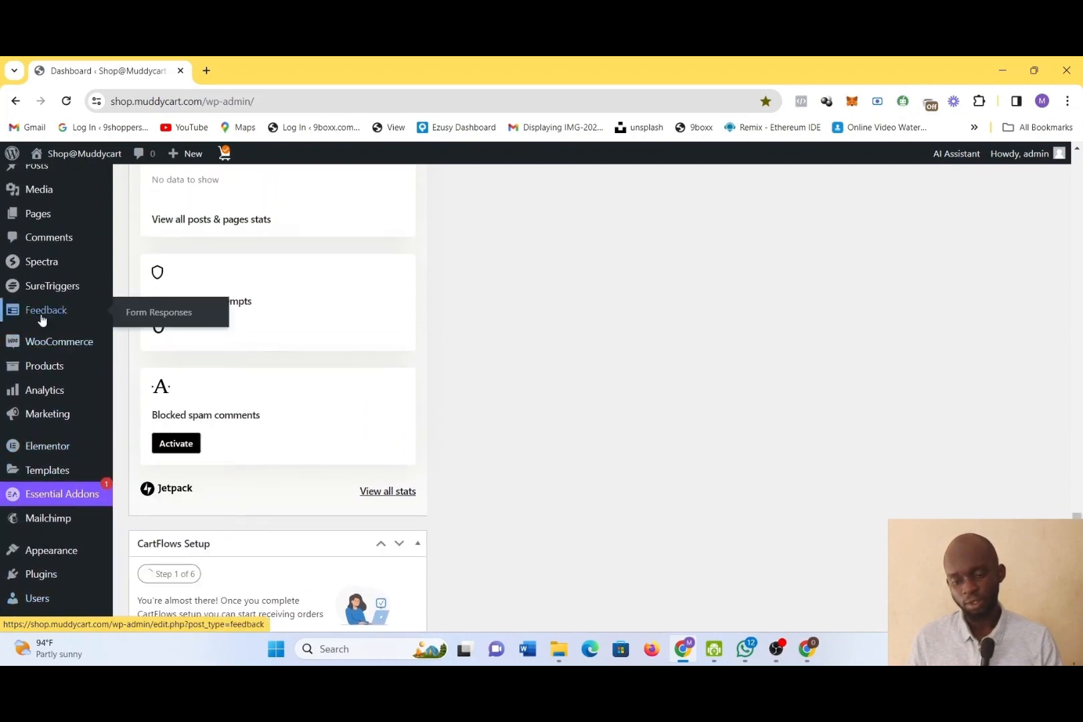
mouse_move(53, 344)
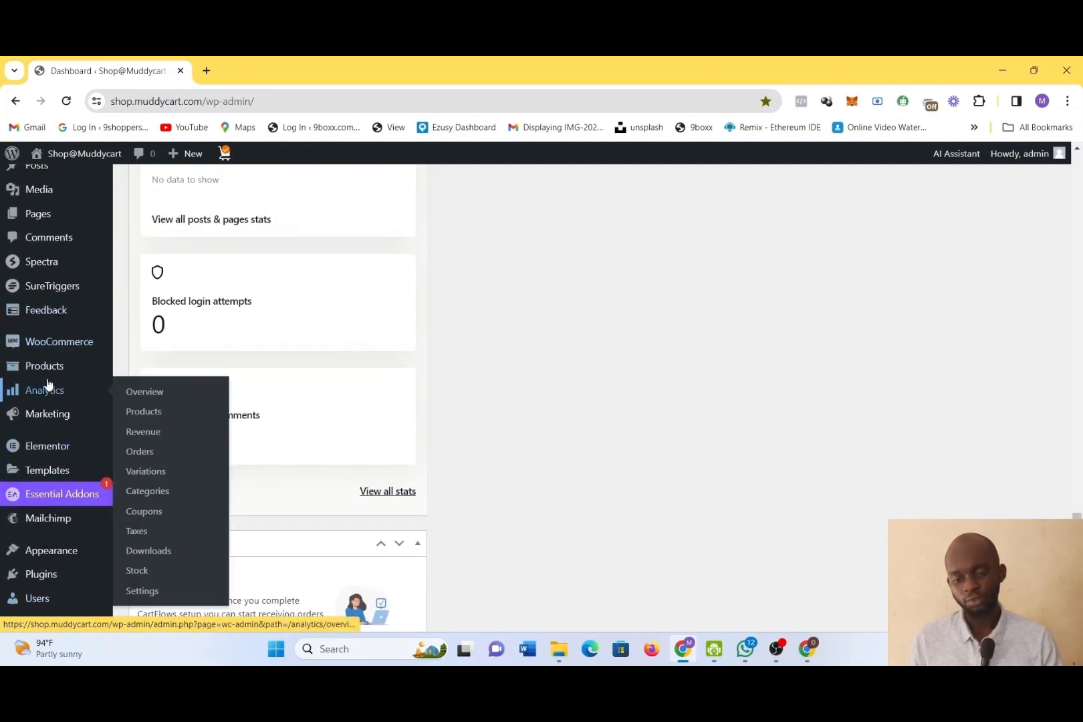
mouse_move(30, 372)
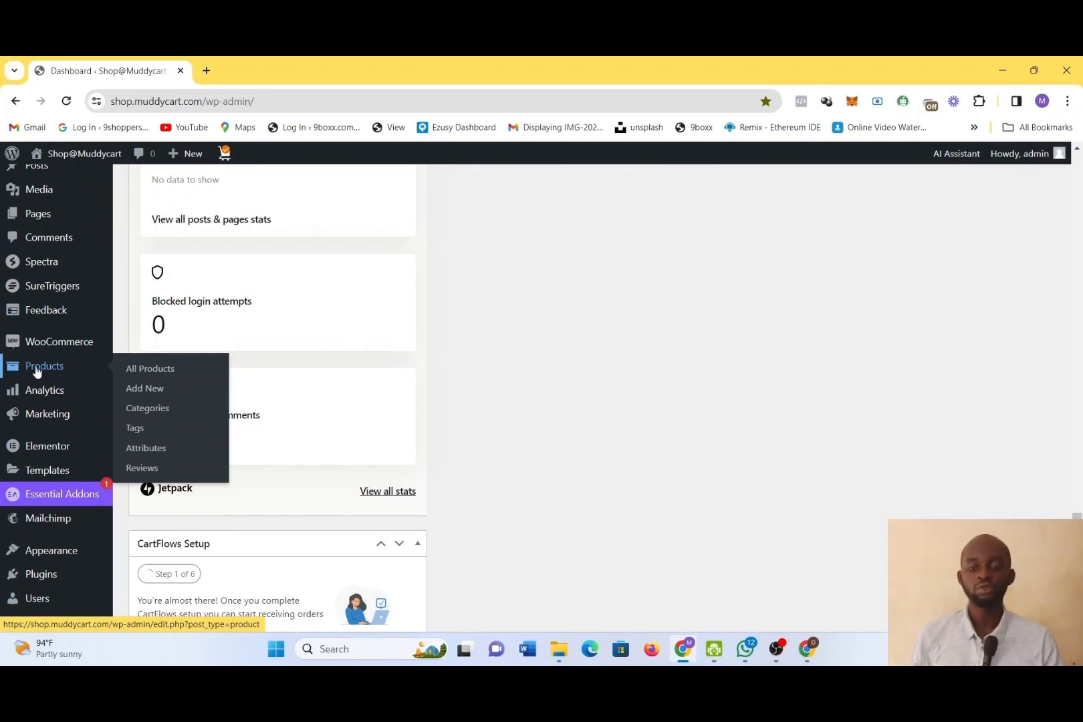
left_click(37, 372)
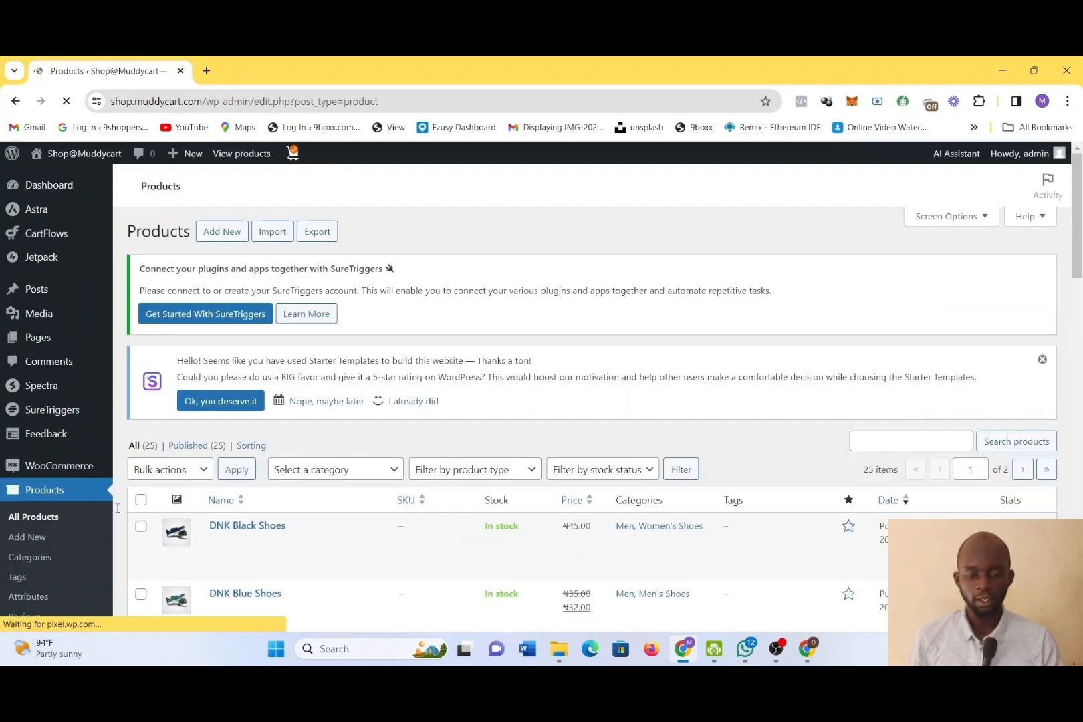
scroll(20, 588, "down", 2)
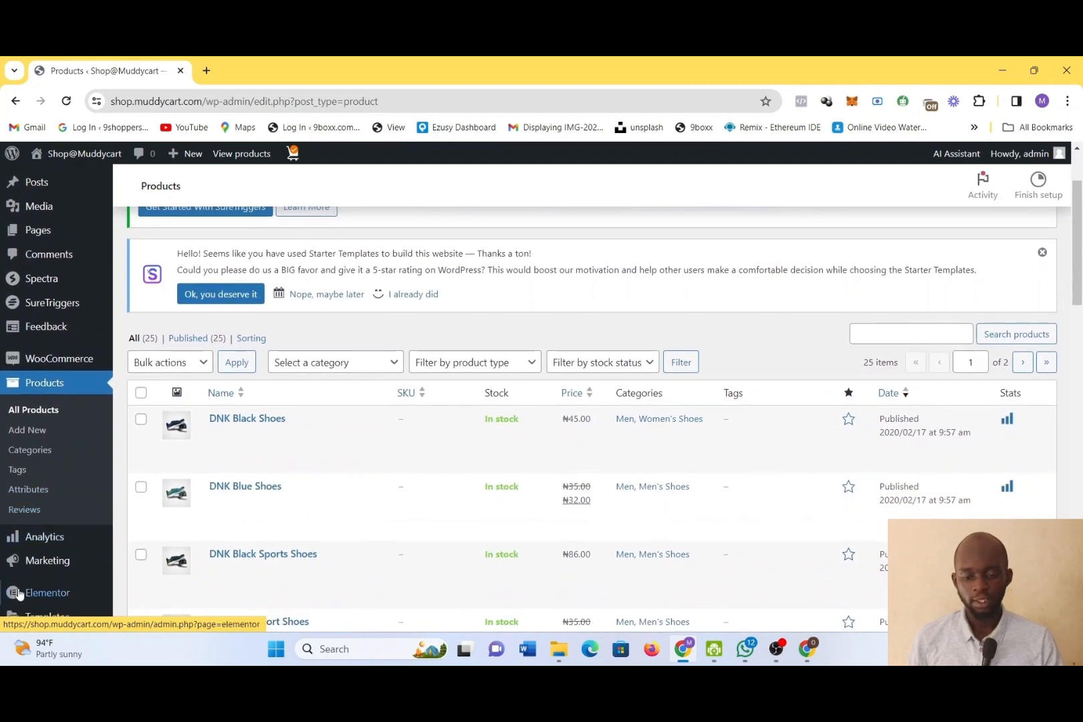
left_click(37, 460)
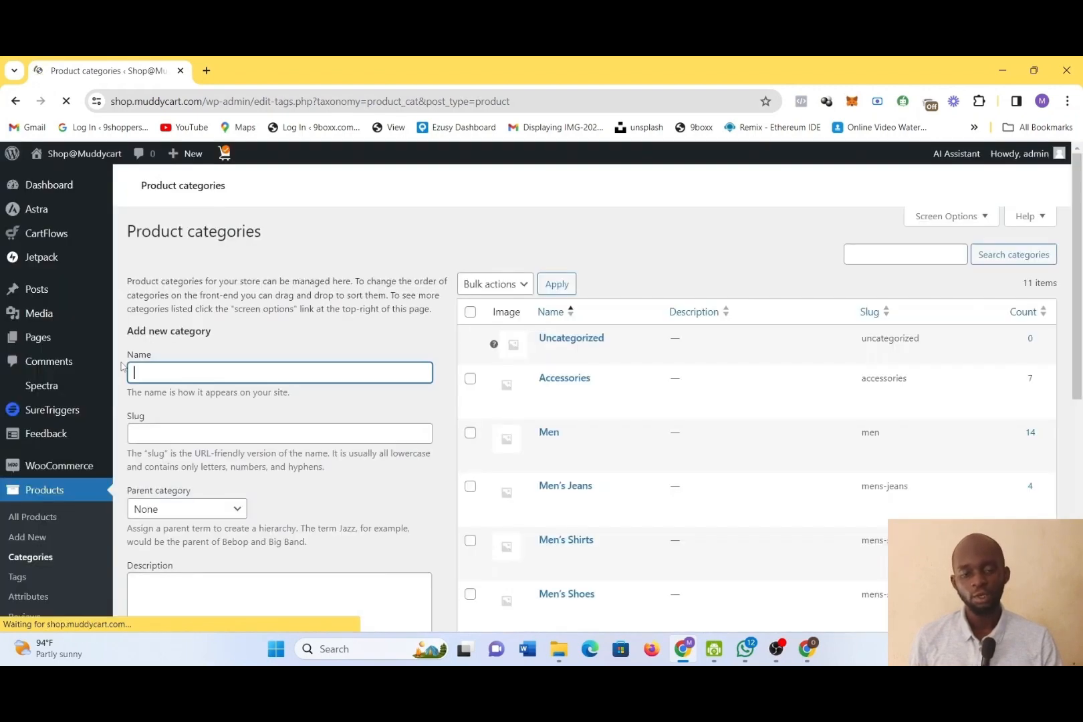
Open the live site in a separate tab beside the categories page and look through its home page products
left_click(207, 71)
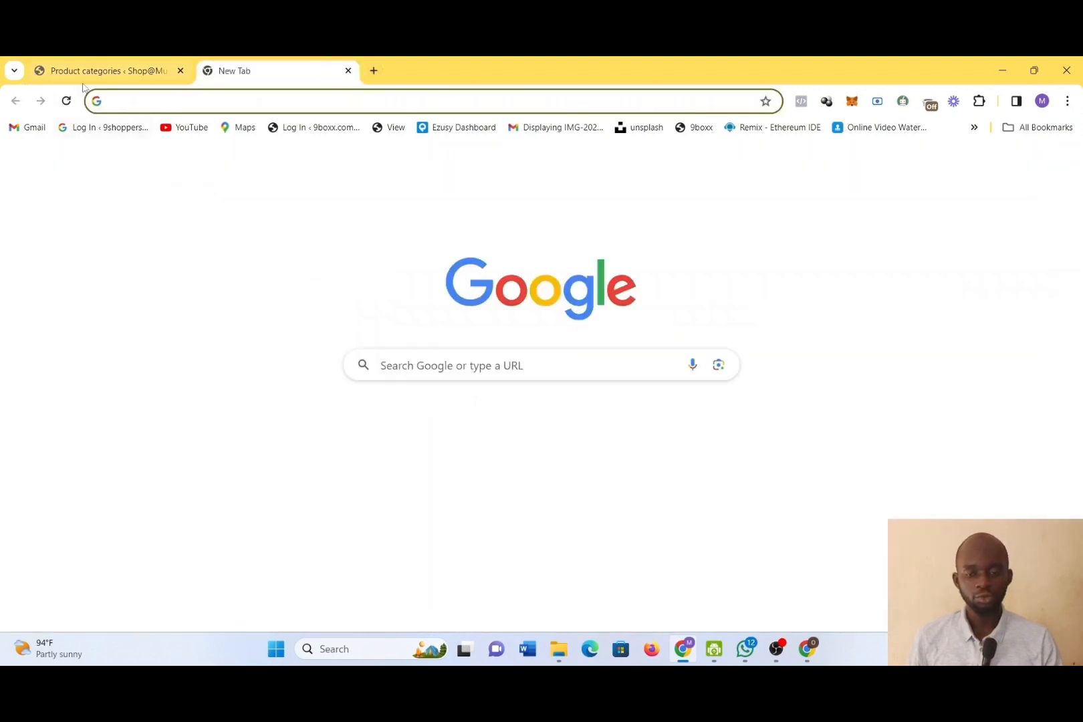
left_click(83, 74)
mouse_move(76, 160)
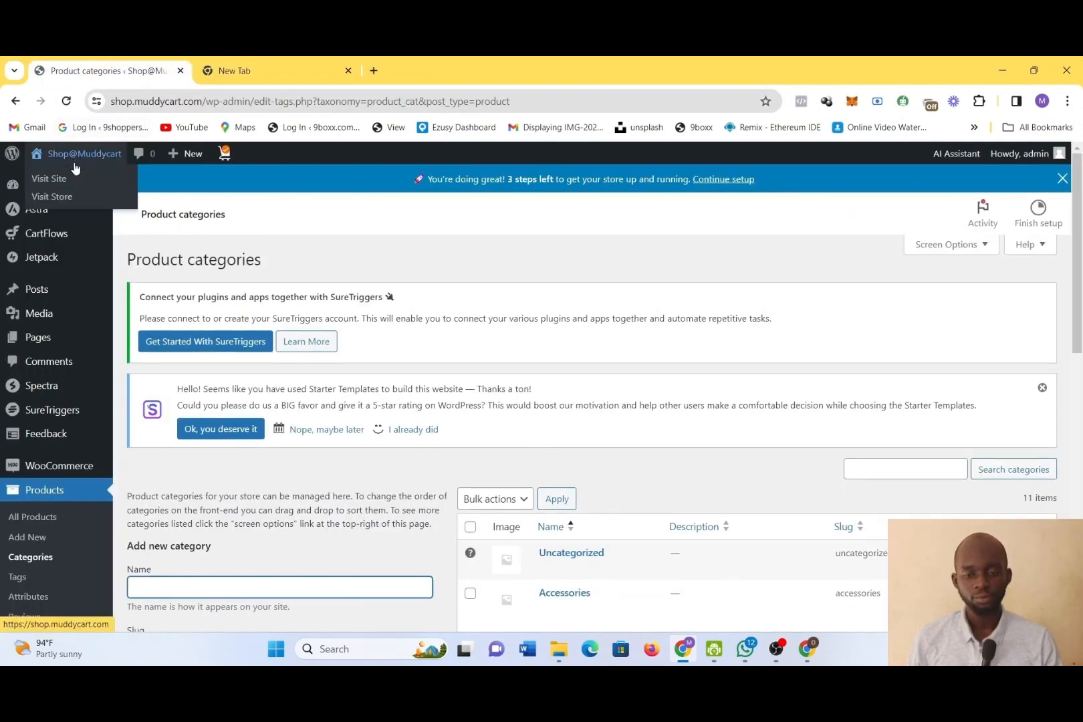
right_click(72, 179)
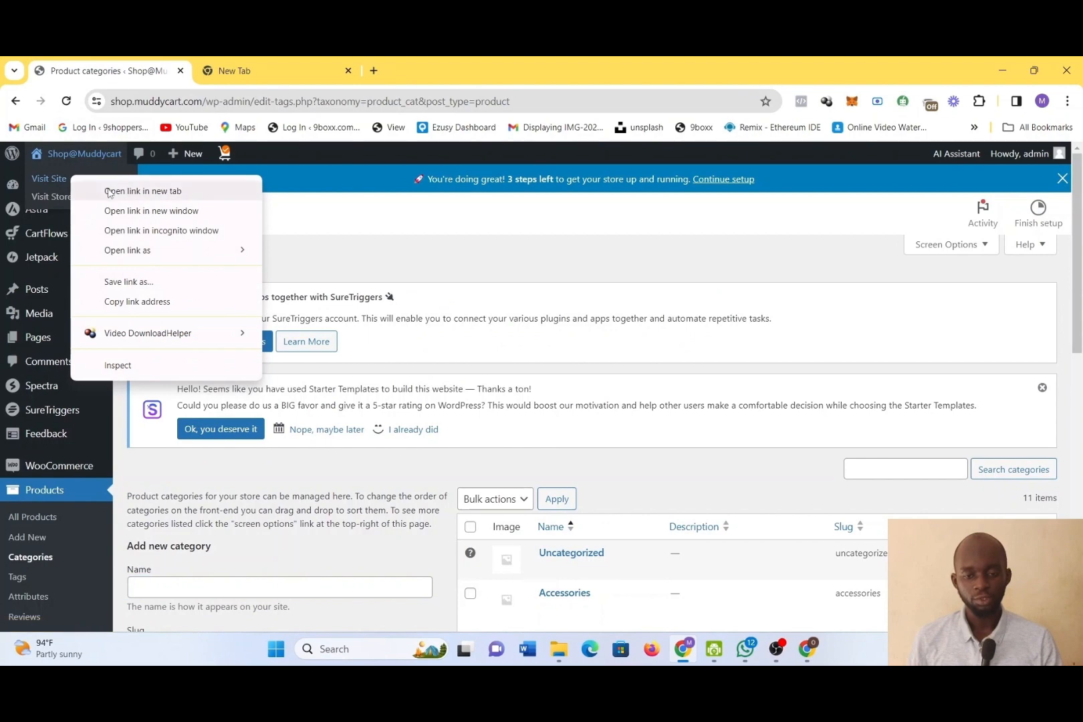
left_click(107, 188)
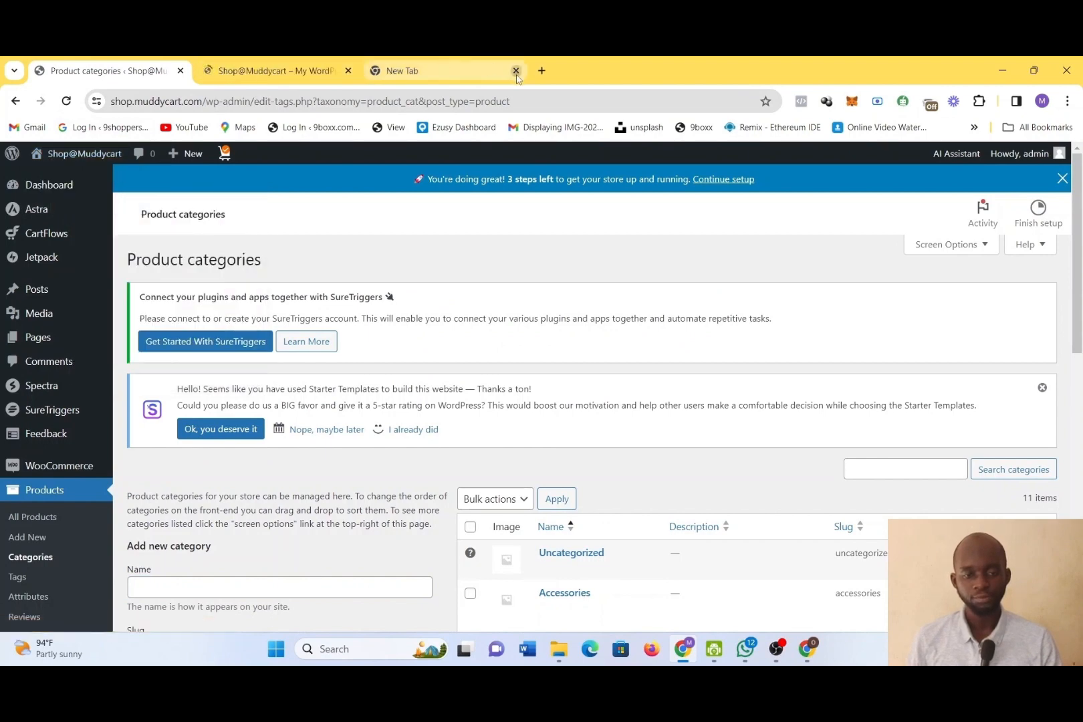
left_click(516, 70)
left_click(271, 71)
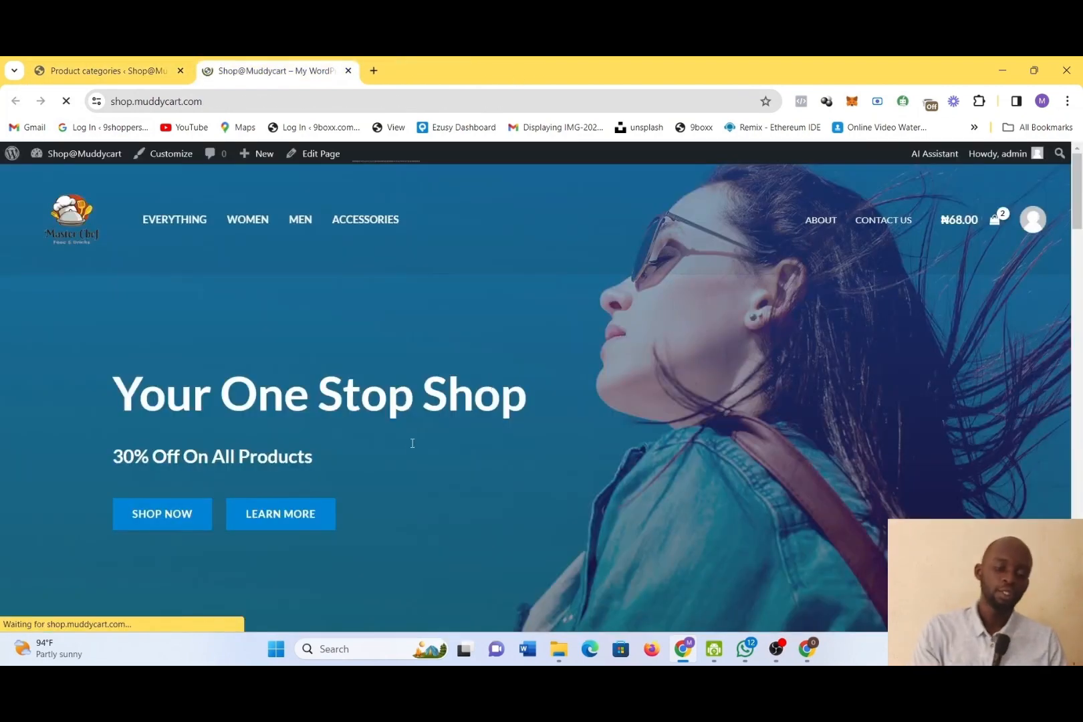
scroll(408, 449, "down", 10)
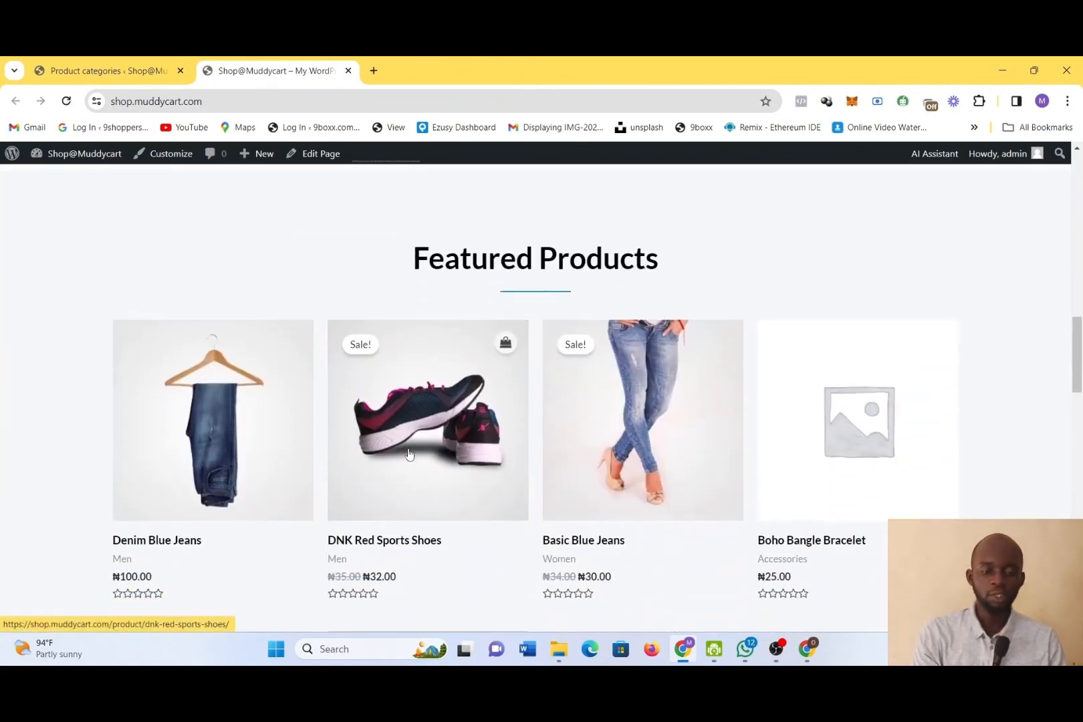
scroll(409, 454, "down", 15)
scroll(410, 453, "up", 8)
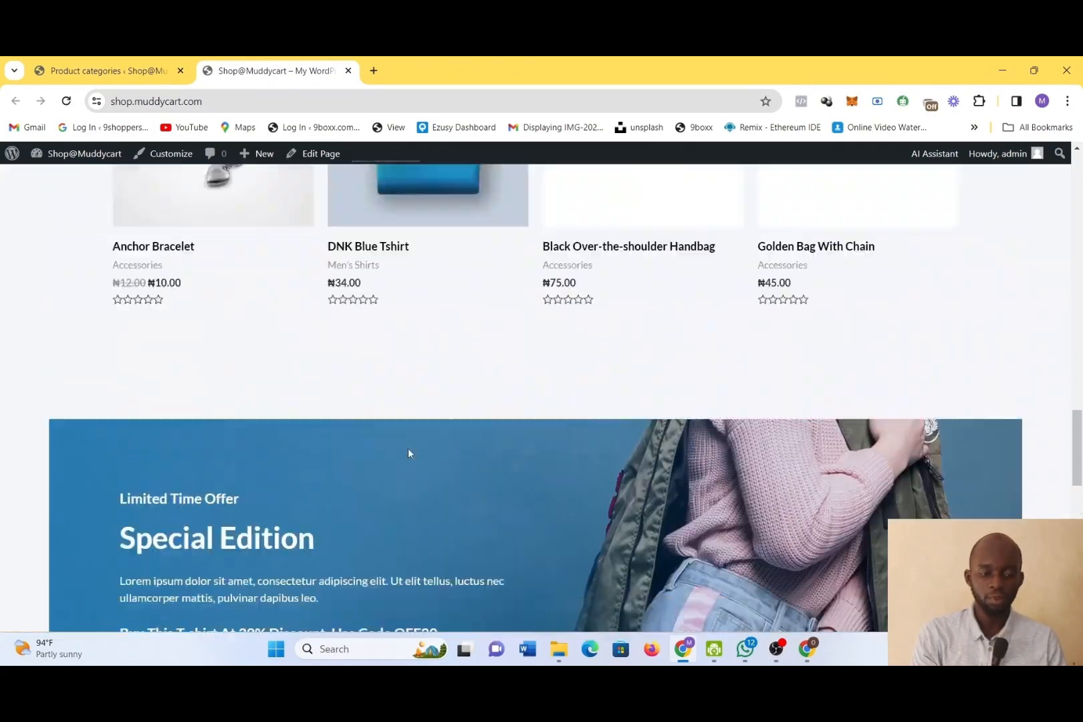
scroll(409, 453, "up", 15)
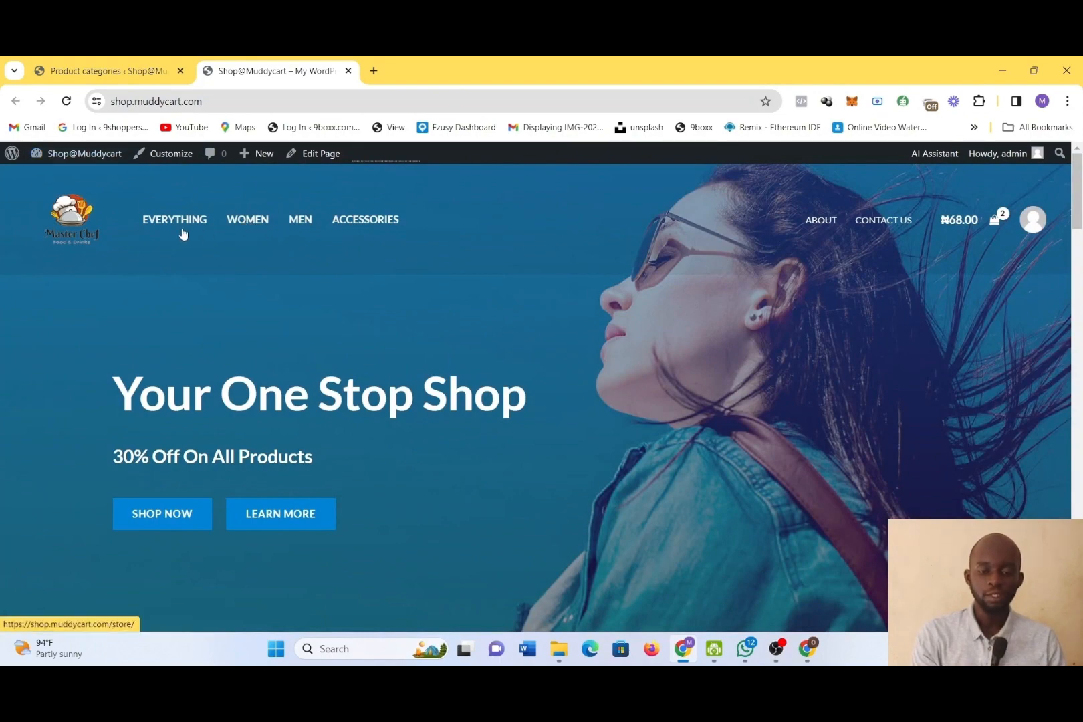
Return to the product categories page and examine the full list of existing categories
left_click(118, 62)
scroll(657, 571, "down", 4)
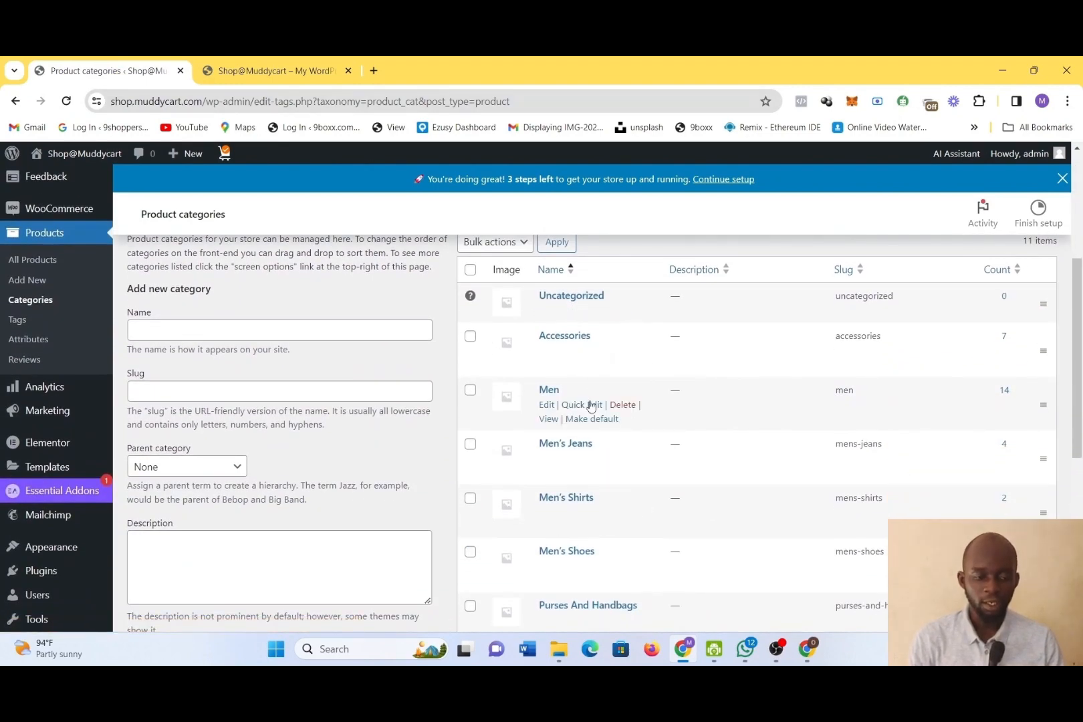
scroll(717, 388, "down", 1)
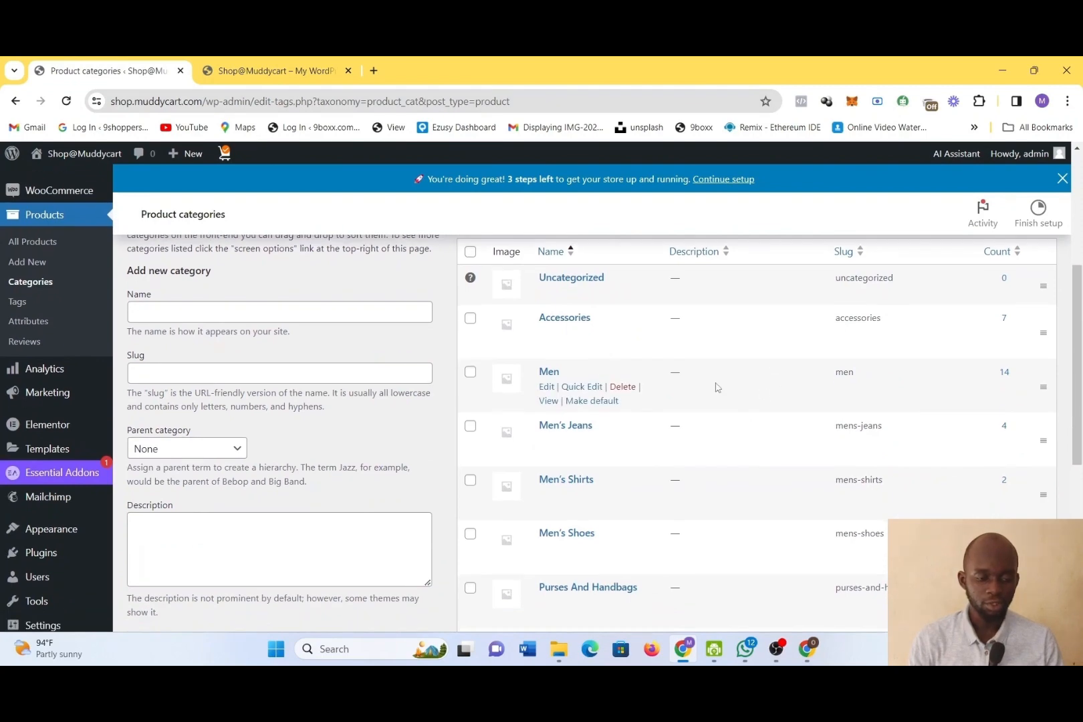
scroll(619, 484, "down", 3)
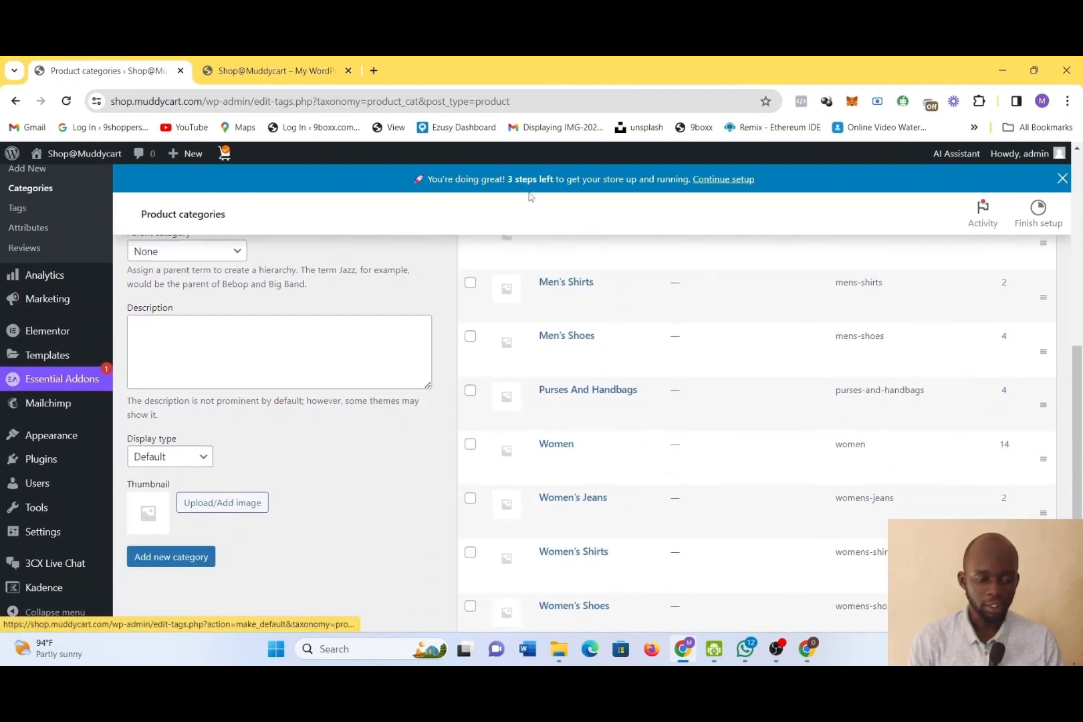
scroll(617, 479, "down", 3)
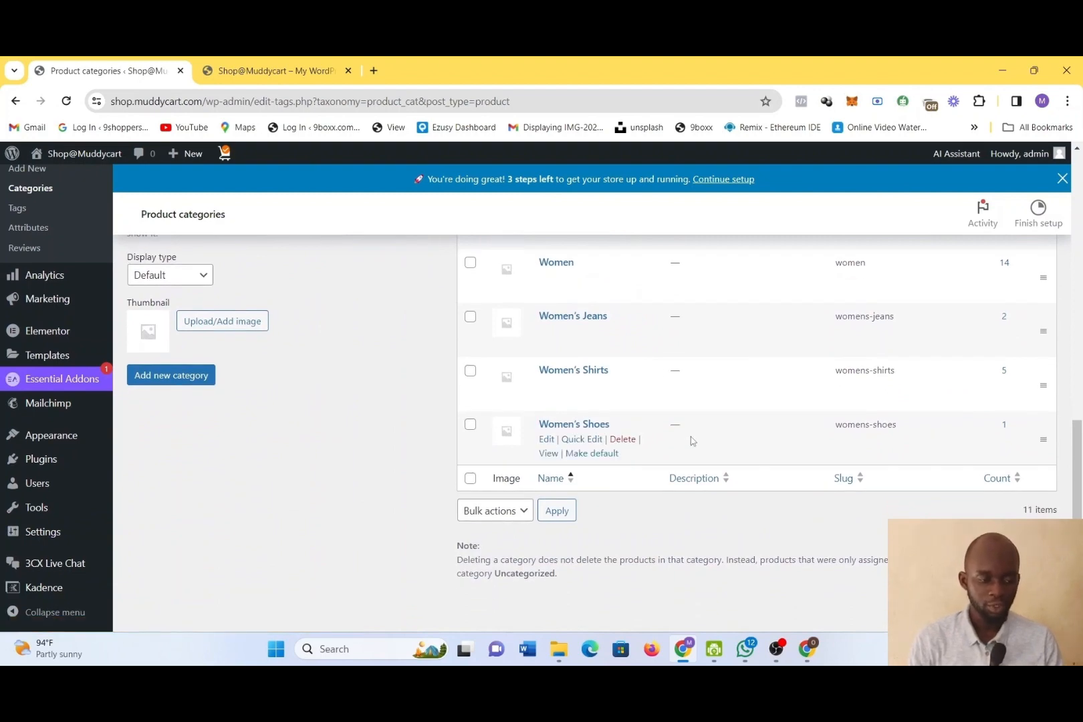
scroll(692, 442, "up", 1)
scroll(692, 441, "up", 15)
scroll(688, 441, "down", 2)
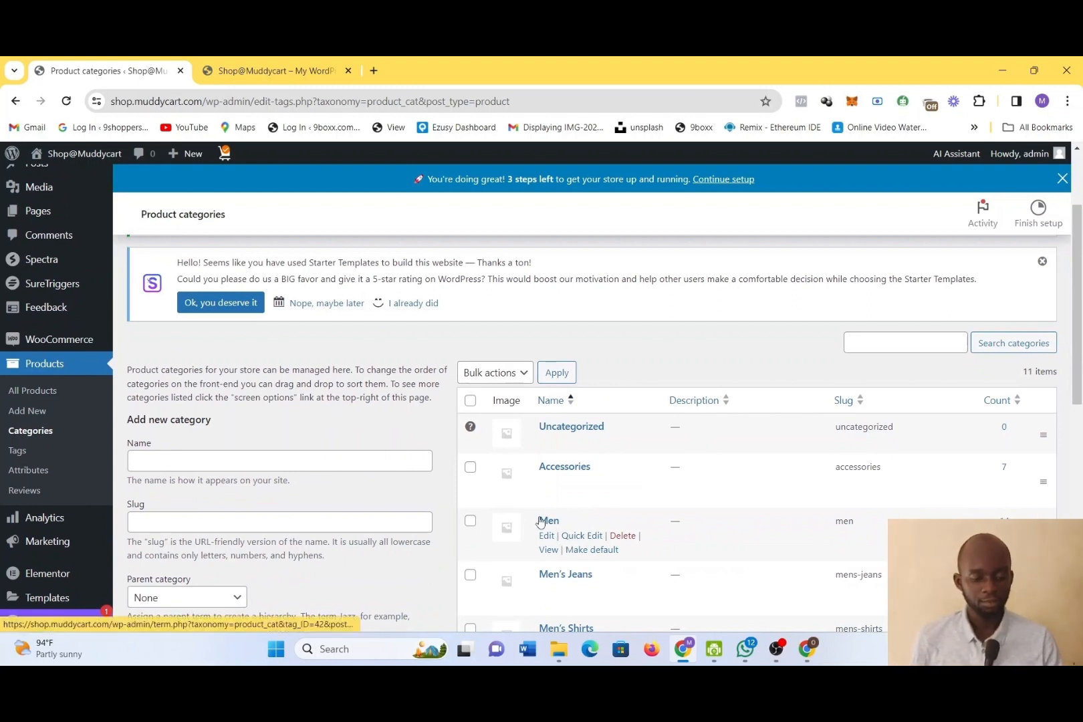
Open the Men category for editing and review its slug, parent category, description, display type and thumbnail settings
left_click(542, 521)
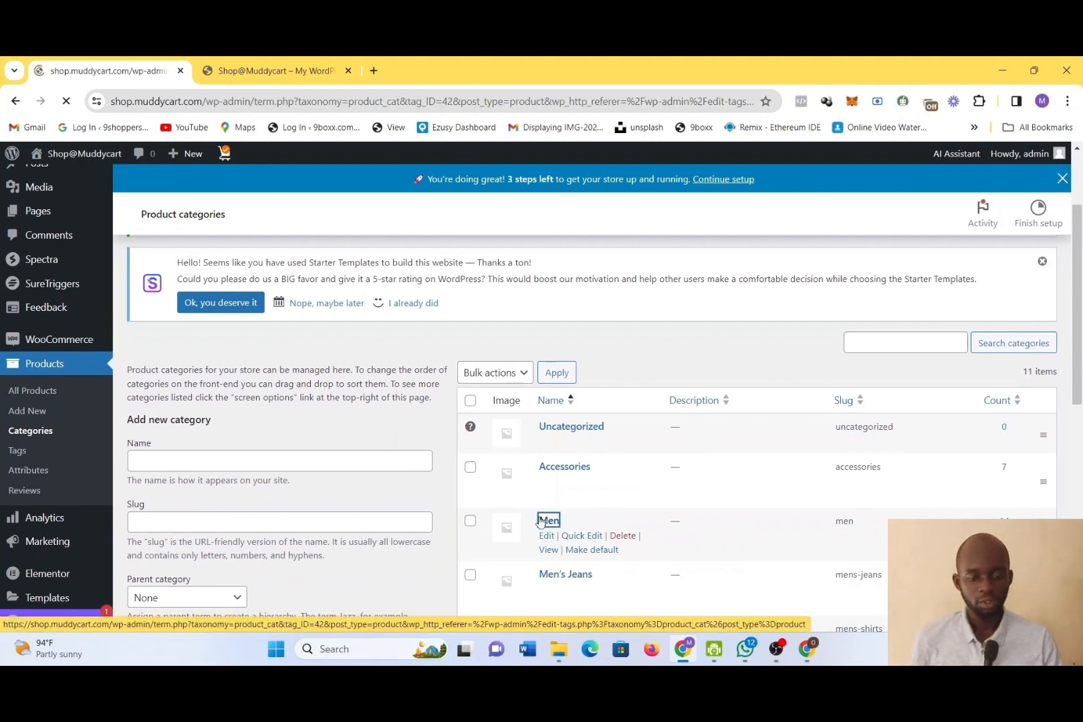
scroll(654, 477, "down", 5)
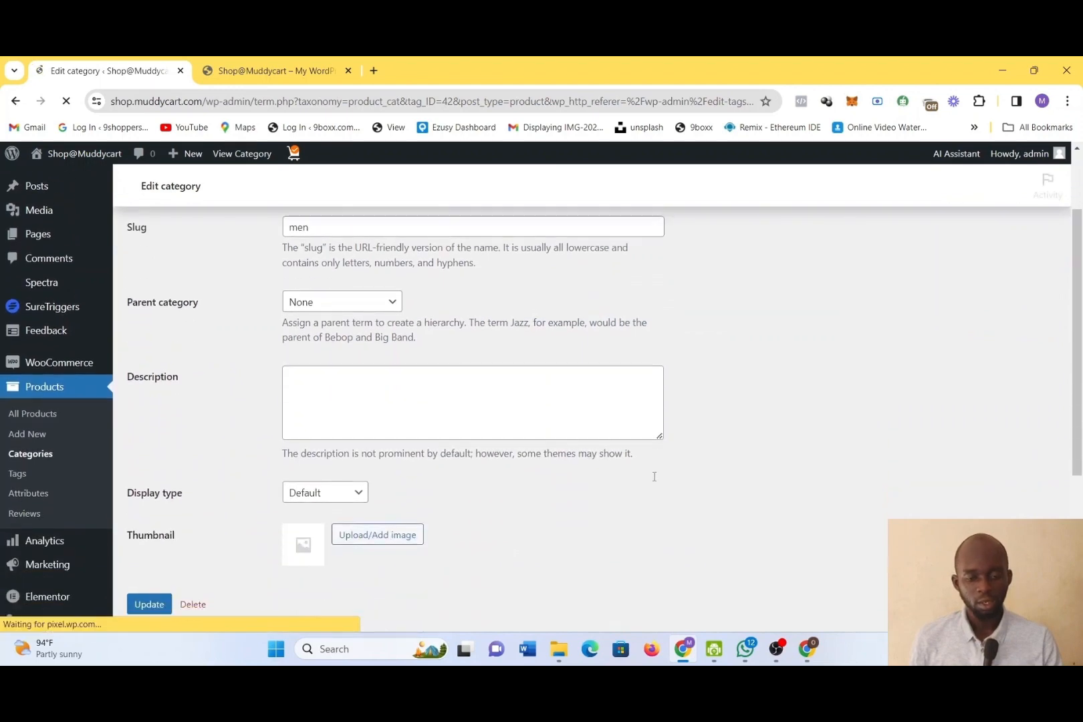
scroll(655, 478, "up", 3)
scroll(658, 489, "up", 1)
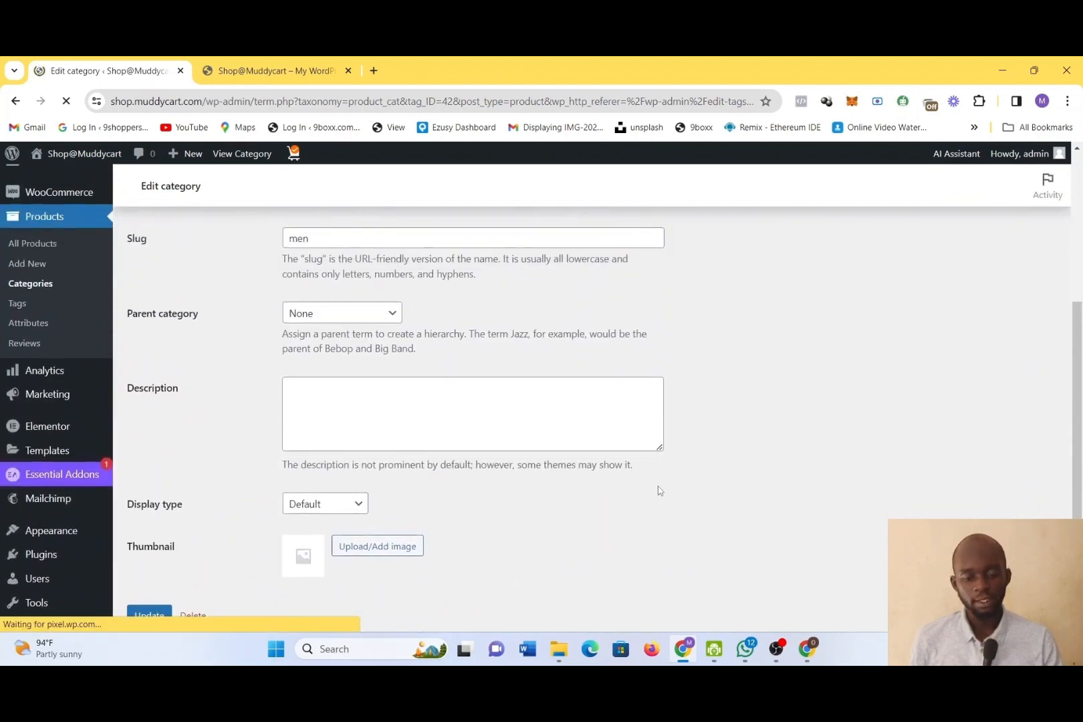
scroll(658, 491, "down", 2)
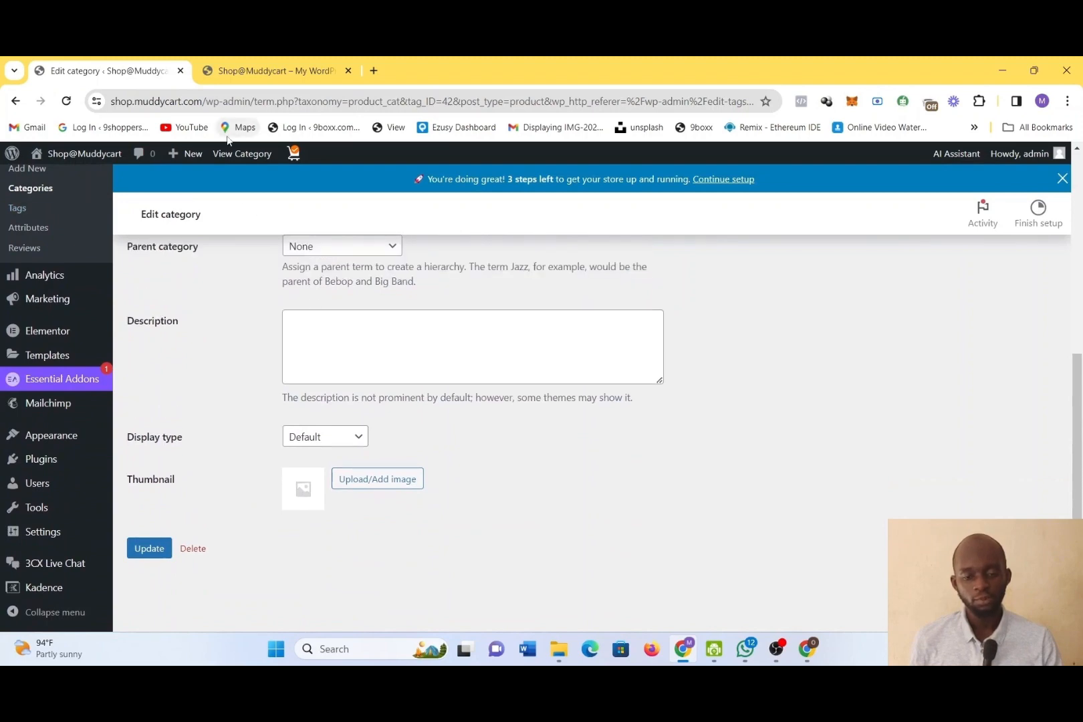
Switch to the live site, open its Men category page and look through the products and category list
left_click(237, 72)
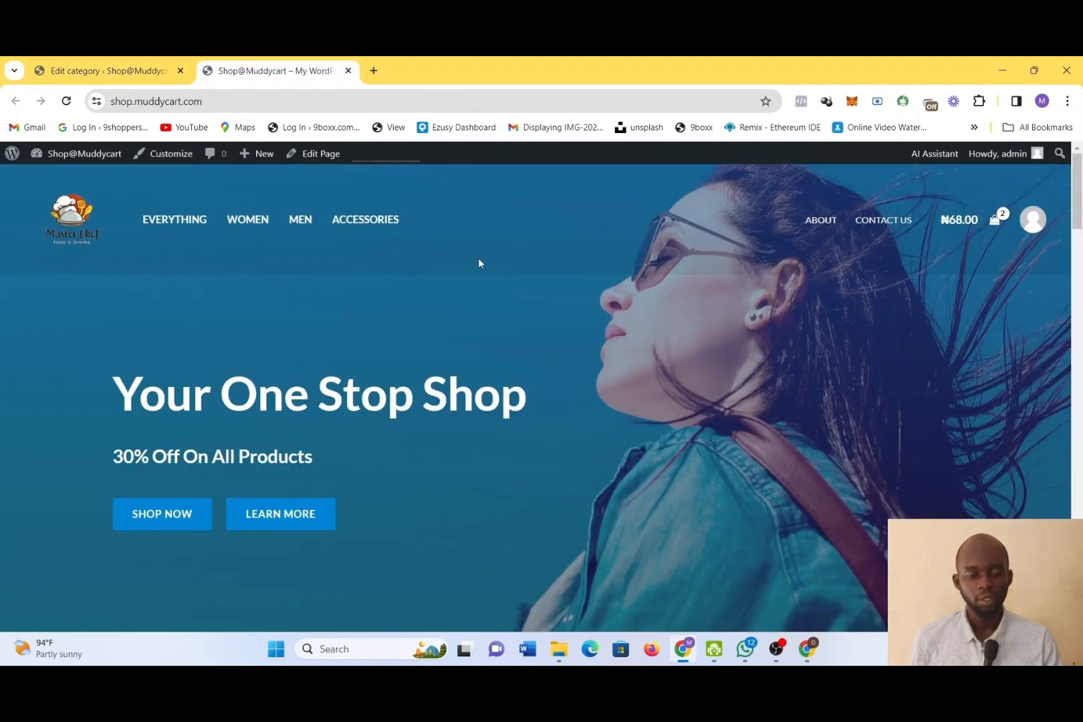
scroll(451, 409, "down", 12)
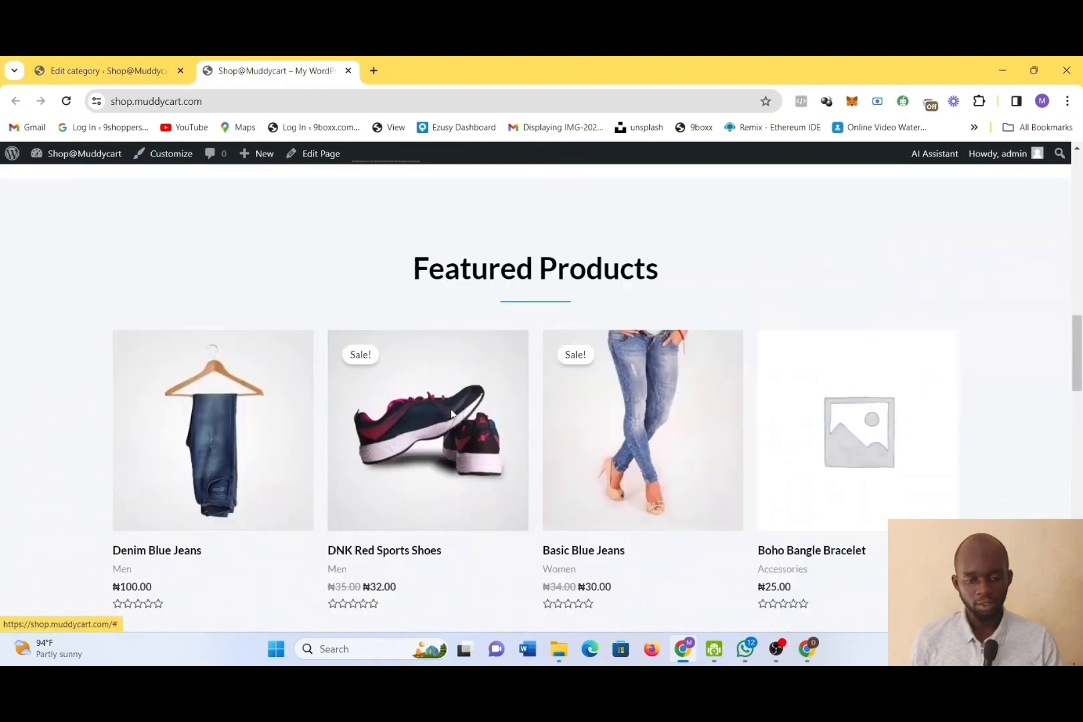
scroll(451, 414, "down", 15)
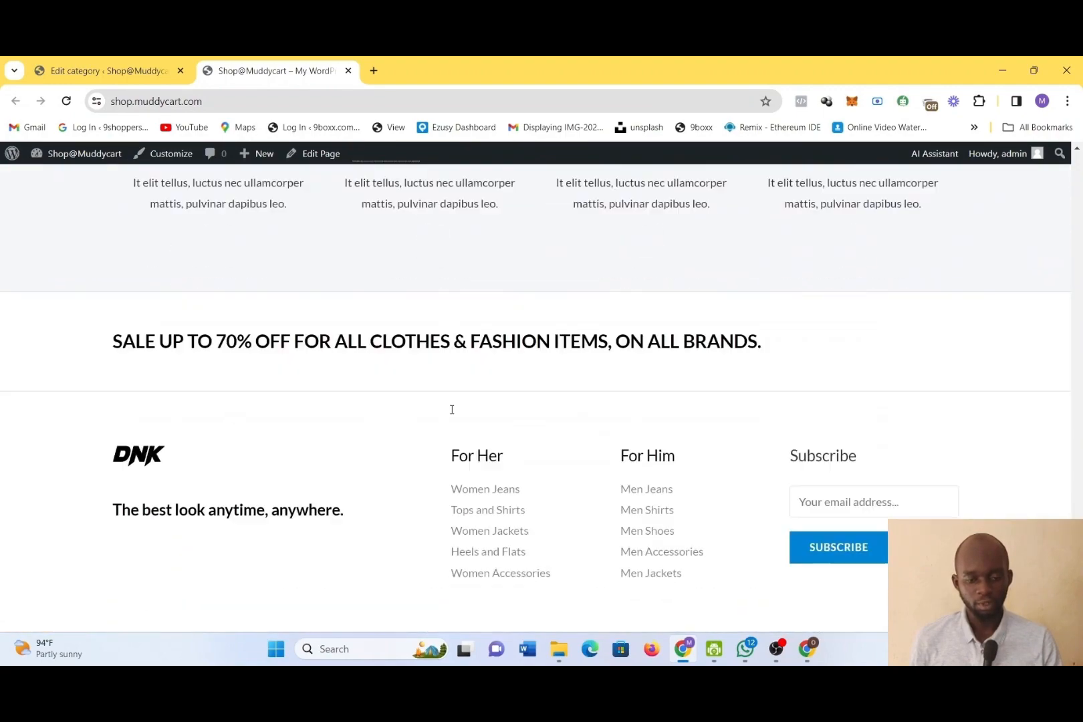
scroll(452, 413, "up", 20)
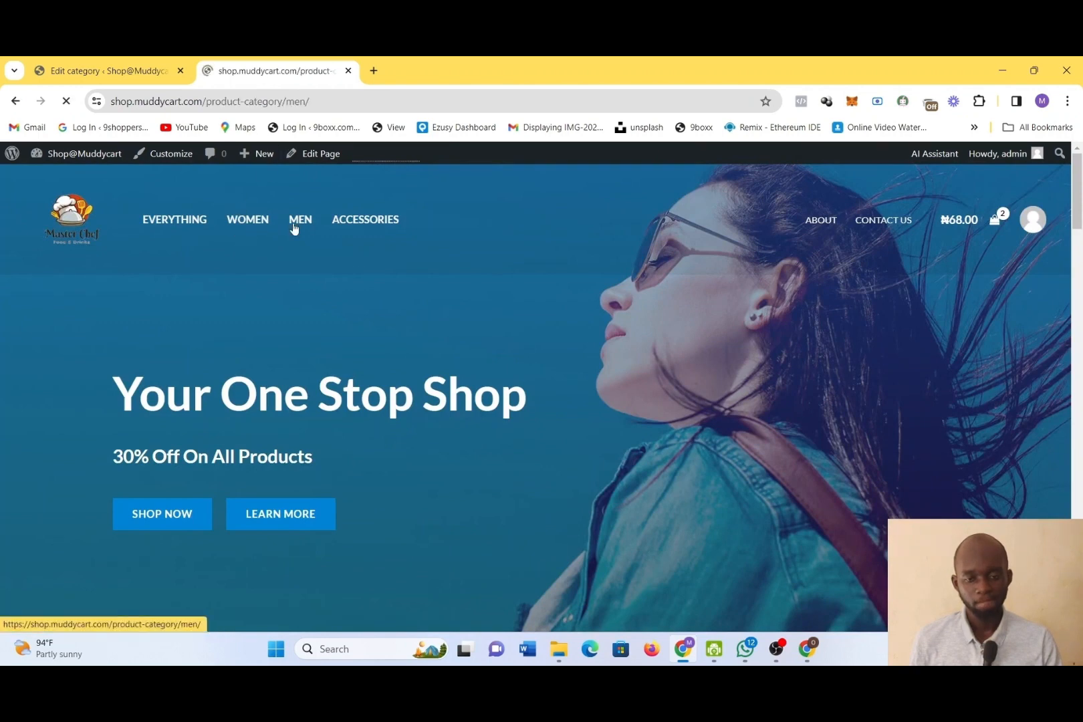
scroll(546, 450, "down", 3)
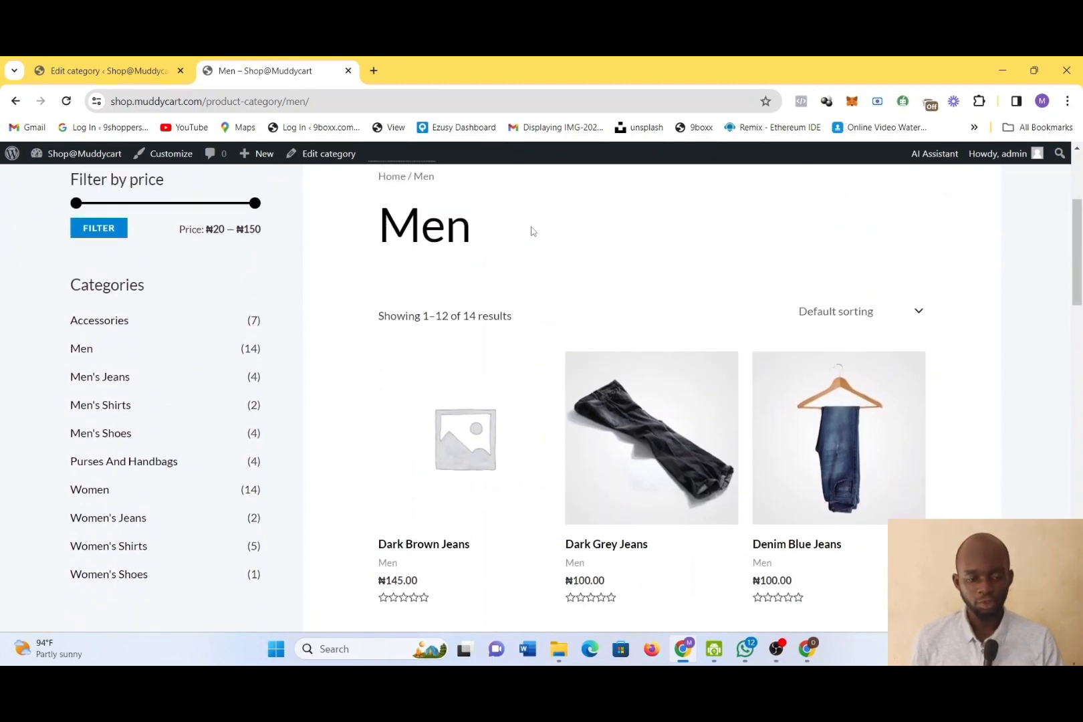
left_click(74, 70)
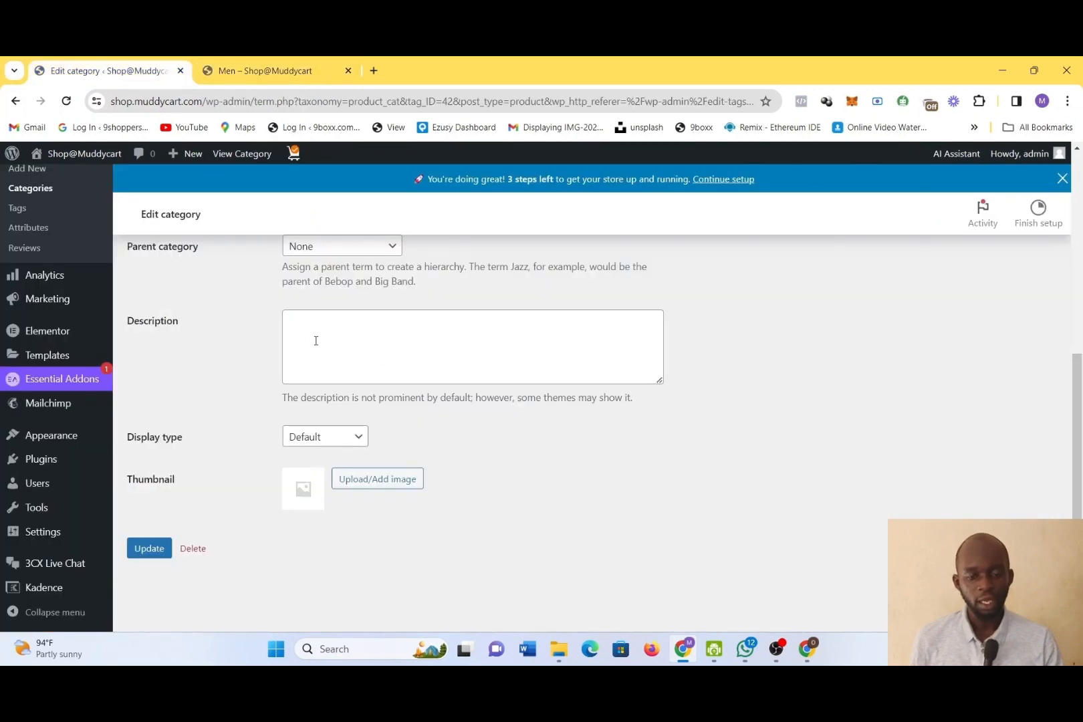
left_click(209, 66)
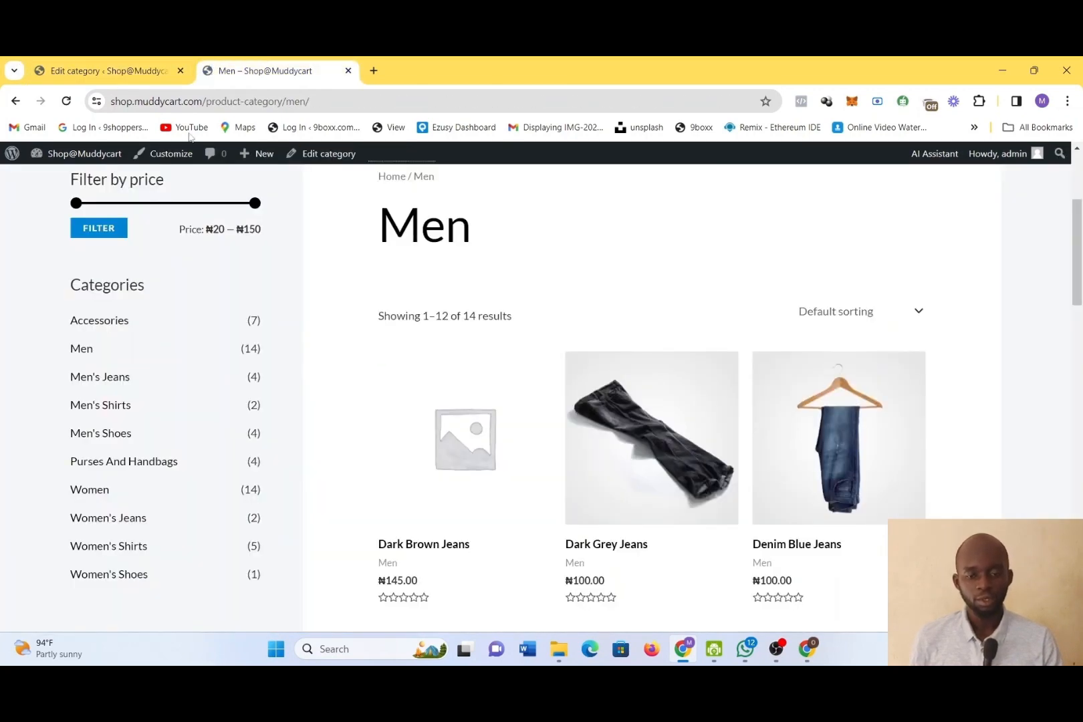
scroll(123, 320, "down", 2)
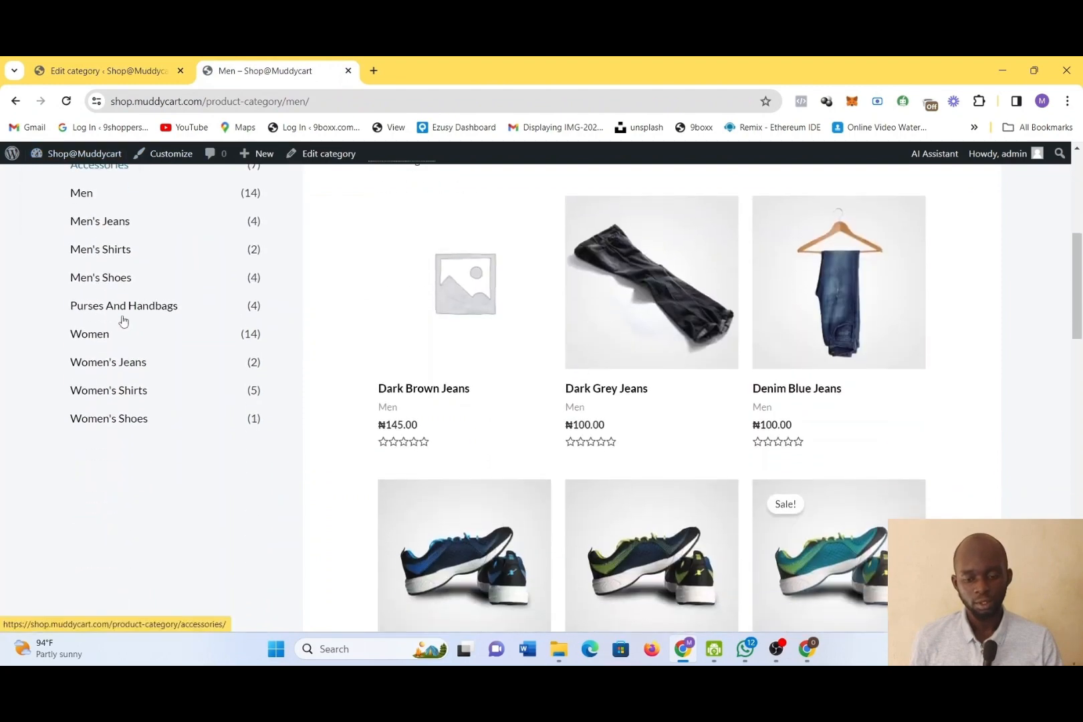
scroll(123, 320, "up", 5)
Open the live site's full store page and its Accessories category page, and look through their products
left_click(160, 226)
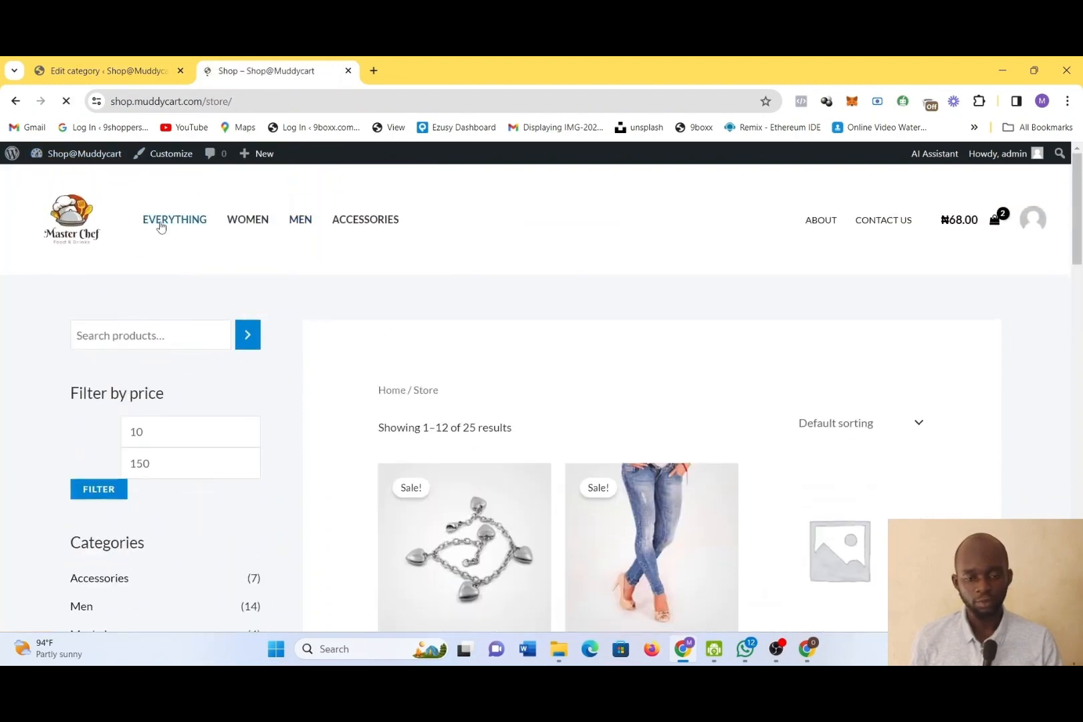
scroll(599, 442, "down", 13)
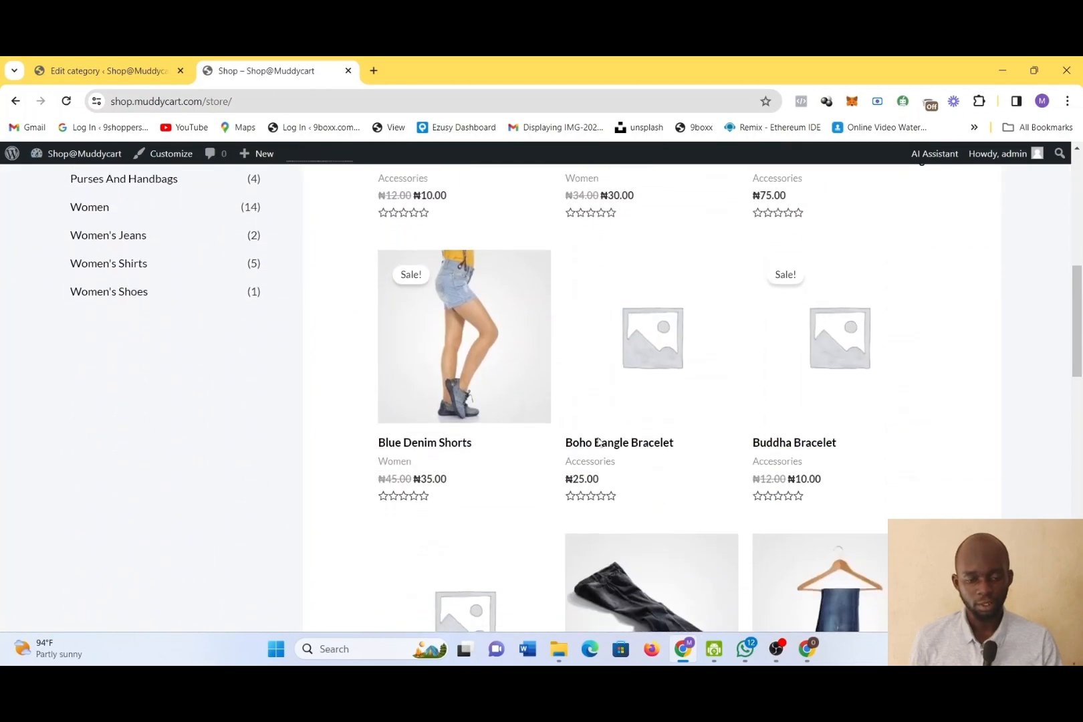
scroll(600, 442, "up", 5)
scroll(599, 443, "up", 8)
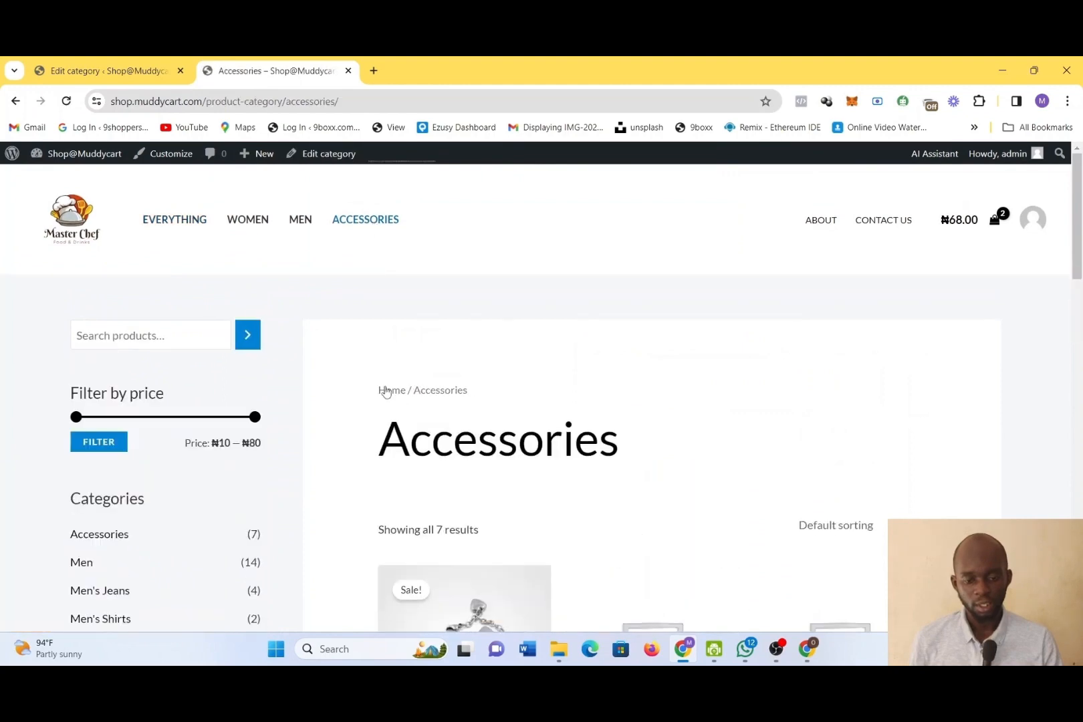
scroll(386, 391, "down", 5)
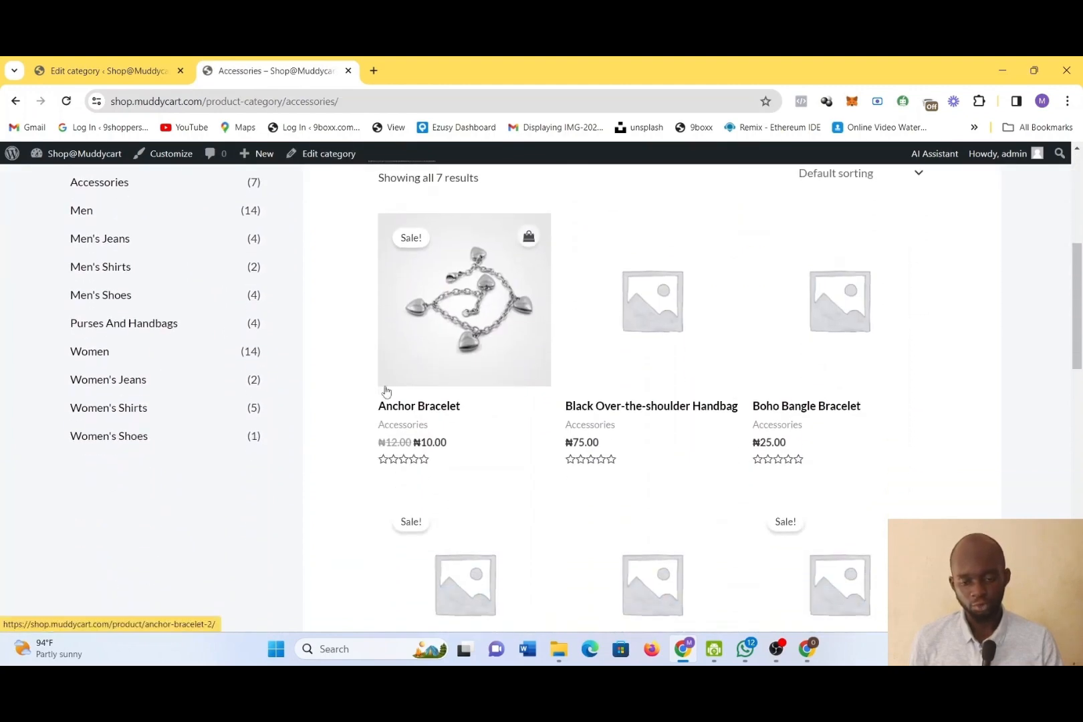
scroll(385, 391, "up", 5)
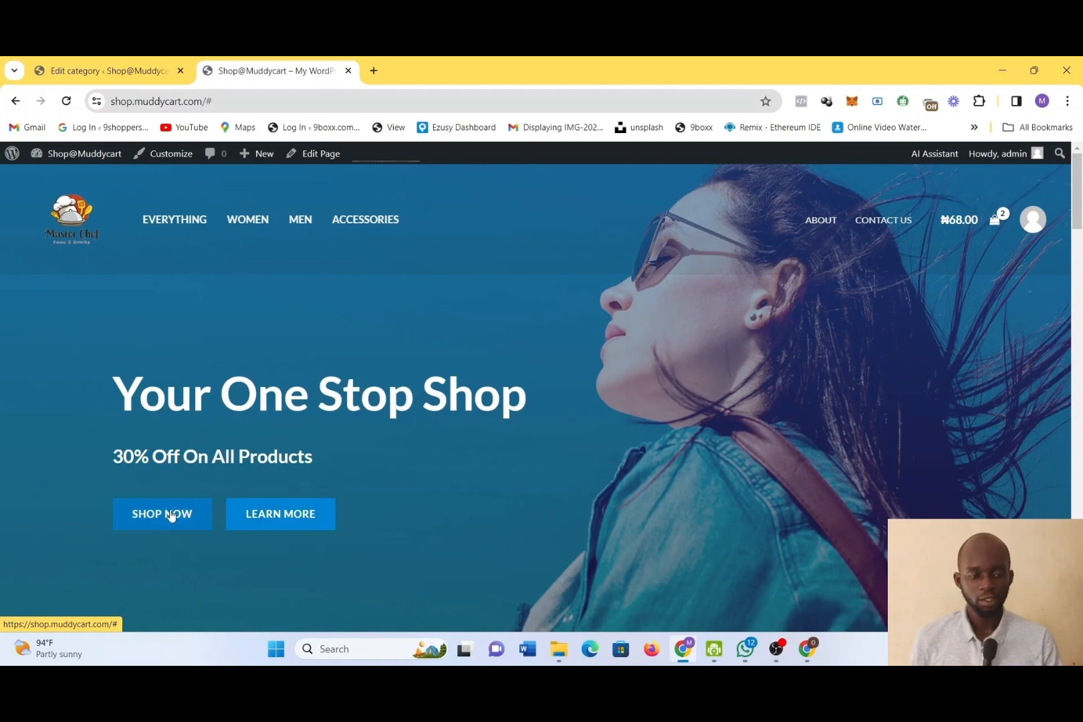
Look through the live site's home page sections and featured products, and view the Women category page
scroll(565, 411, "down", 4)
scroll(565, 411, "up", 3)
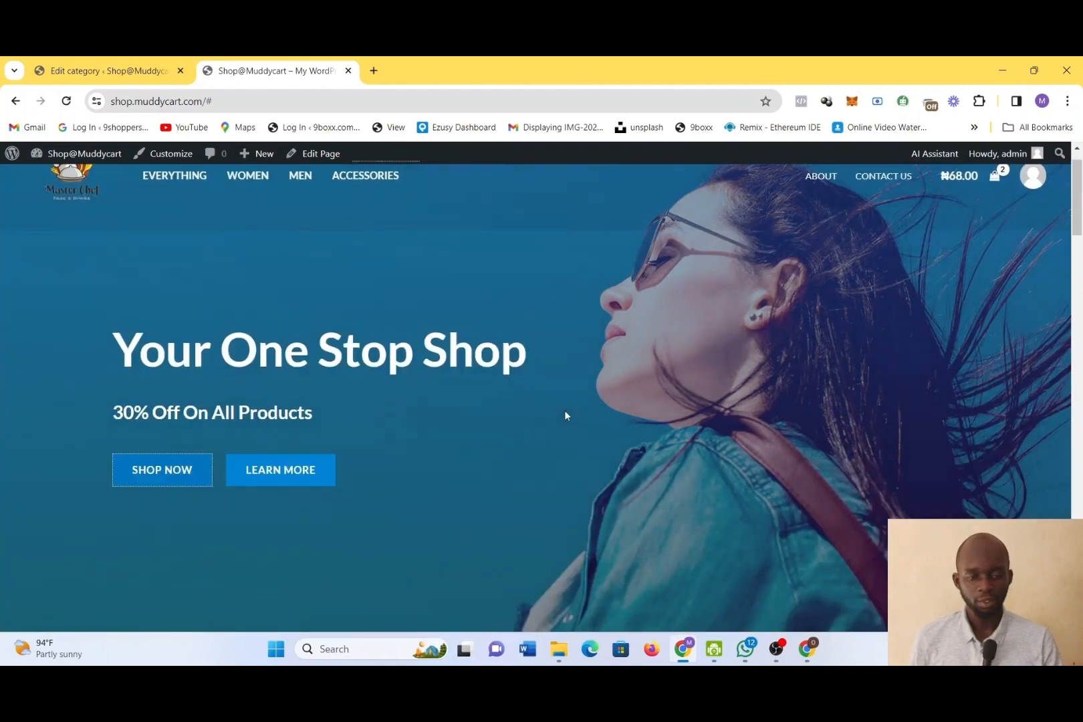
scroll(566, 412, "down", 12)
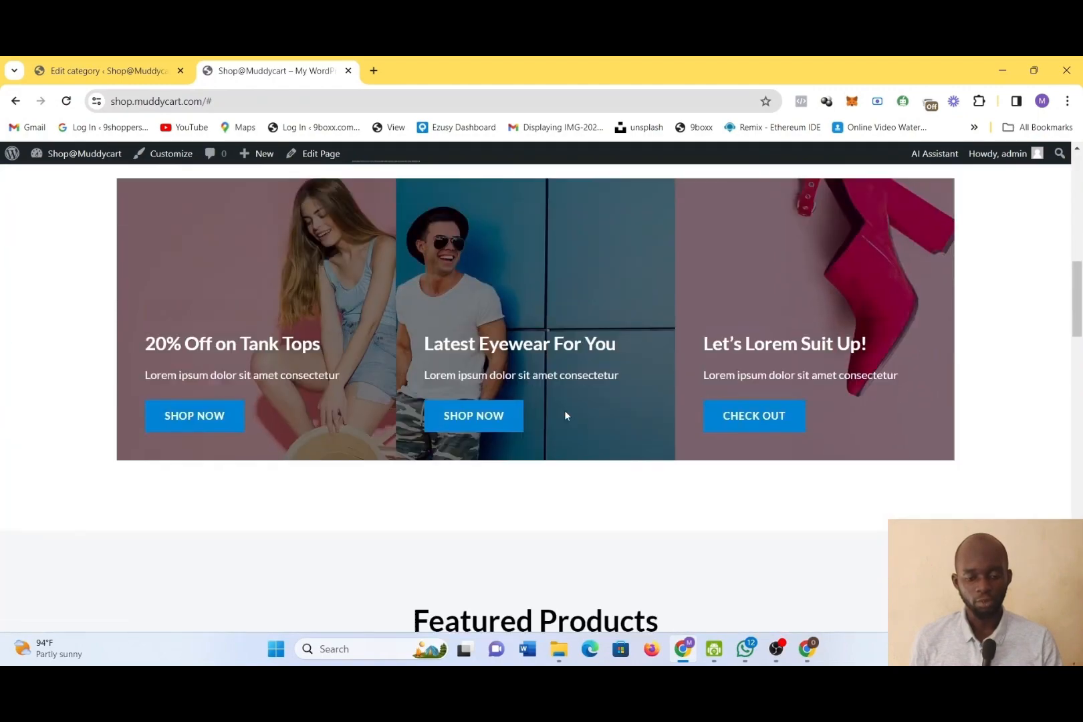
scroll(565, 416, "down", 9)
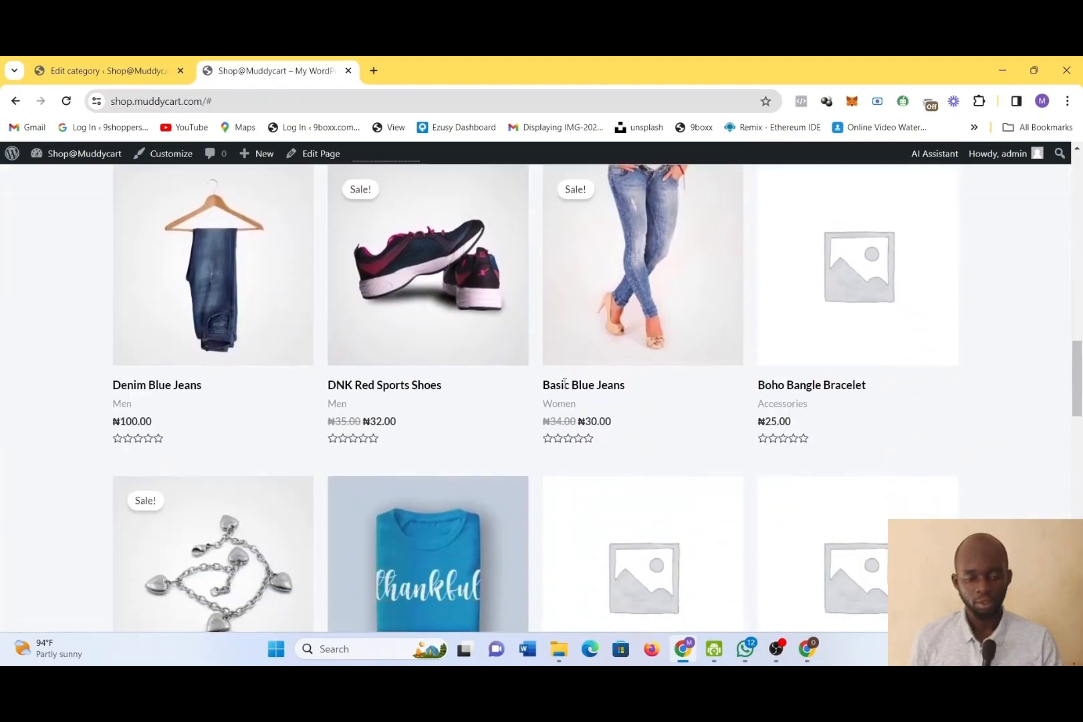
scroll(564, 383, "down", 13)
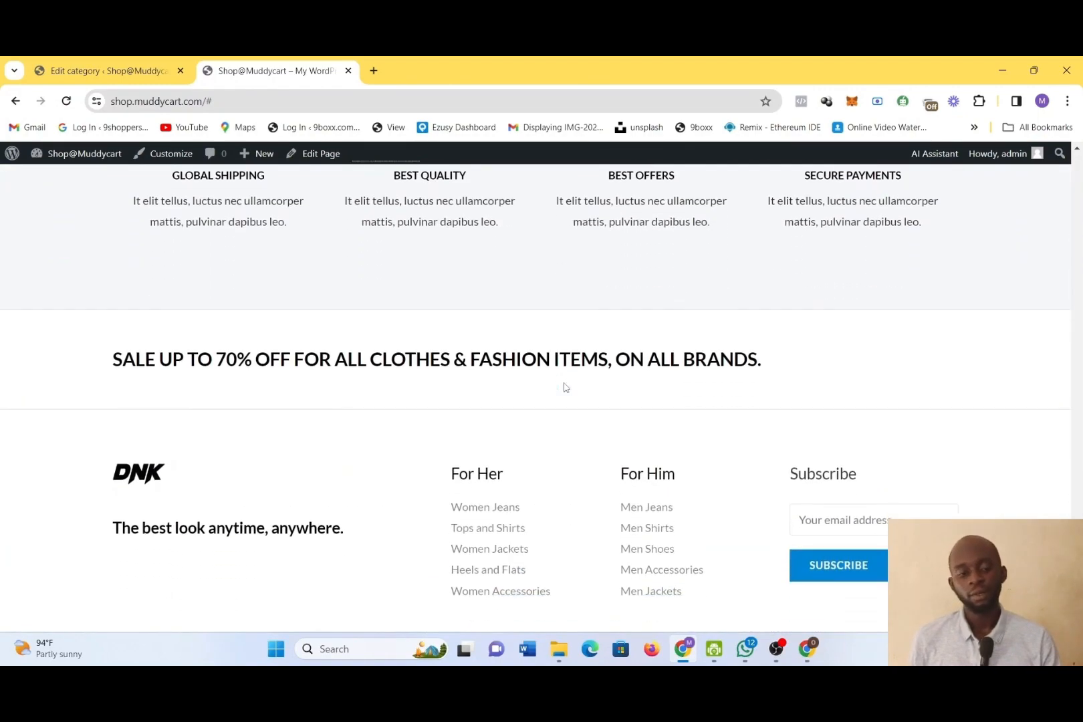
scroll(565, 387, "up", 20)
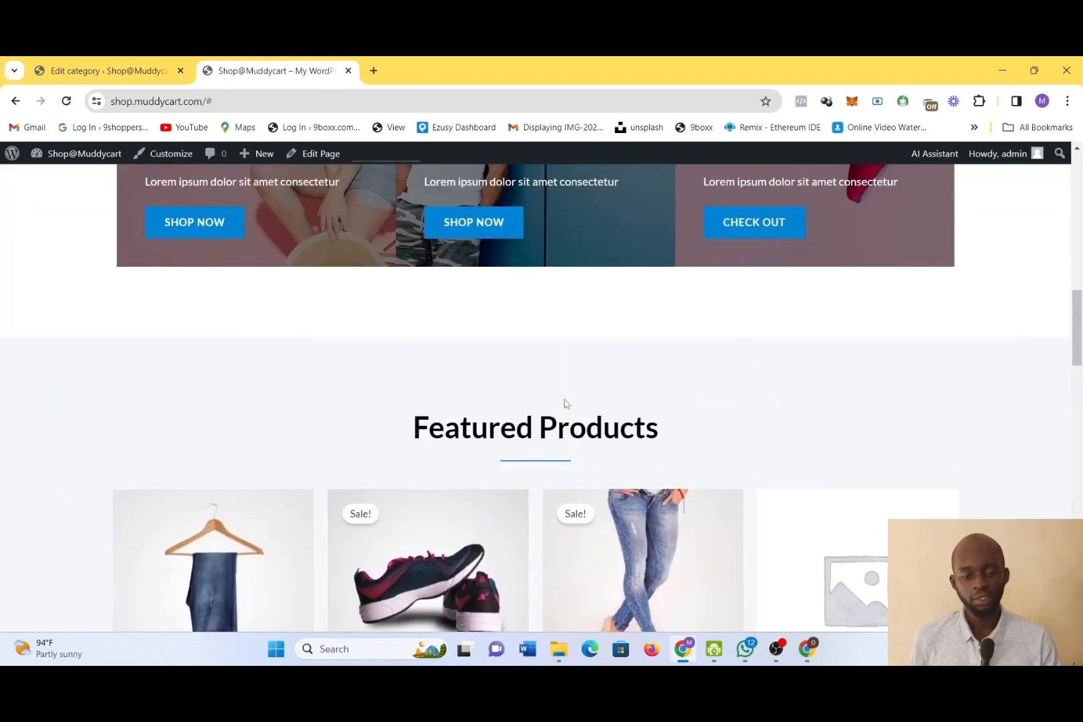
scroll(565, 404, "down", 10)
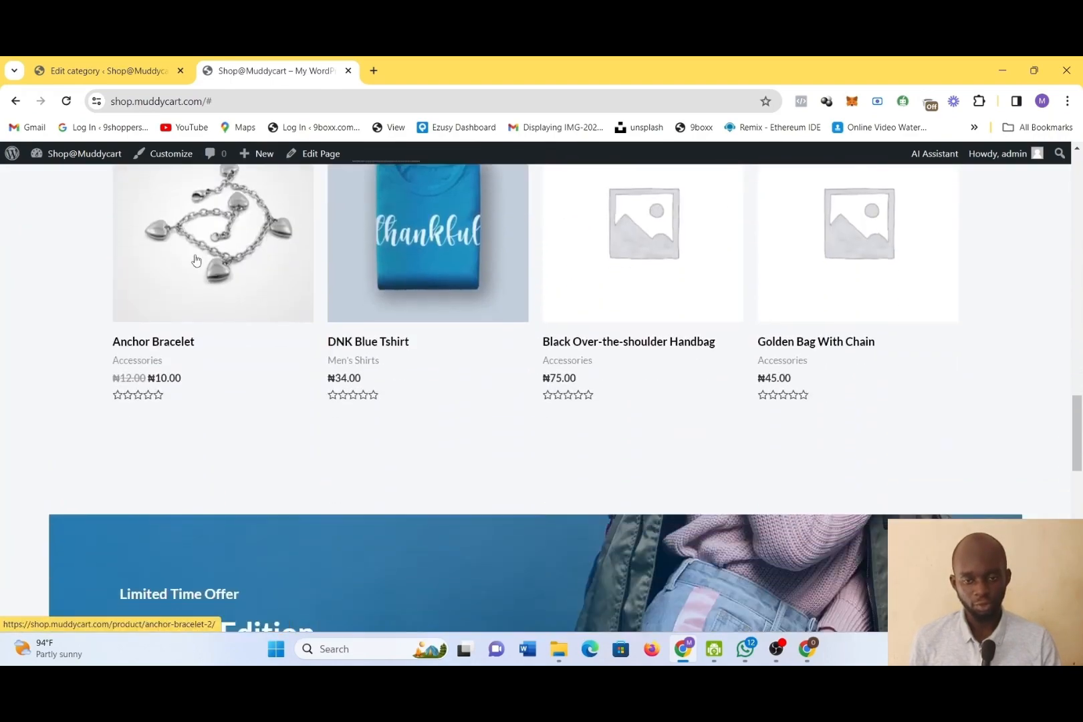
scroll(524, 372, "up", 15)
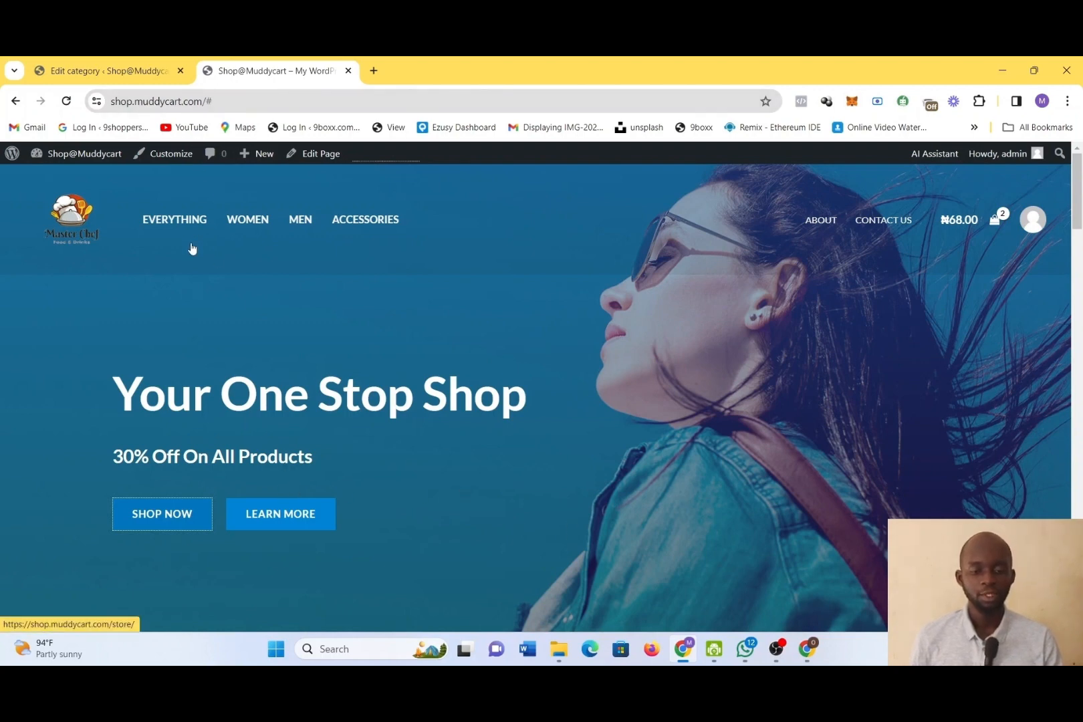
left_click(243, 231)
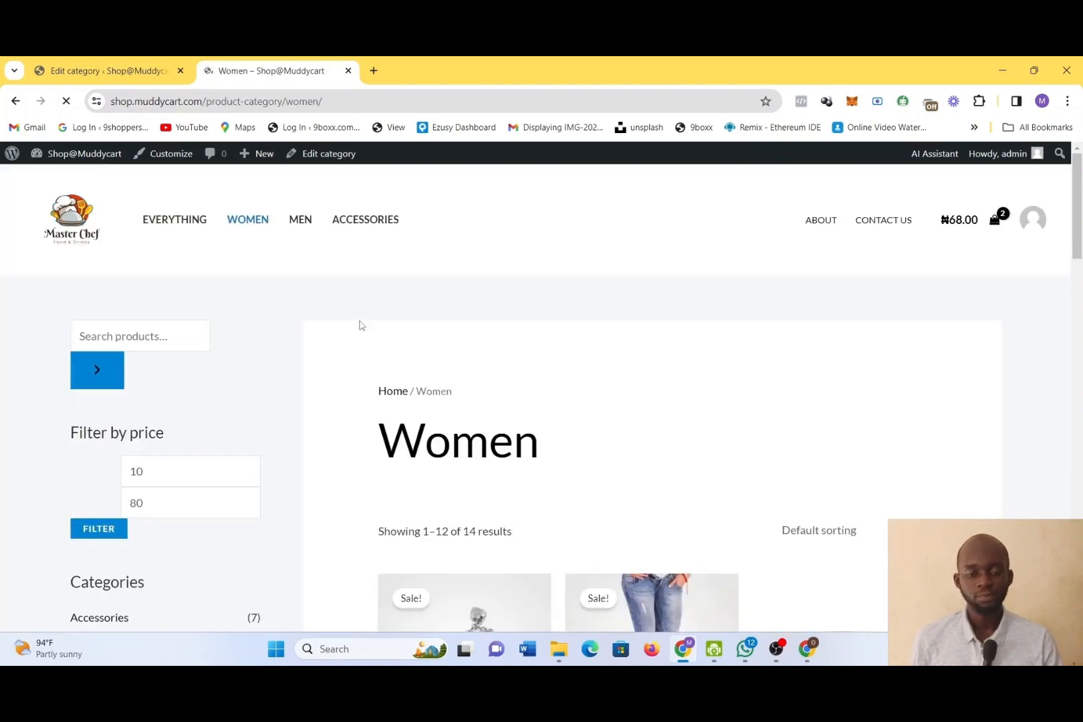
scroll(508, 529, "down", 3)
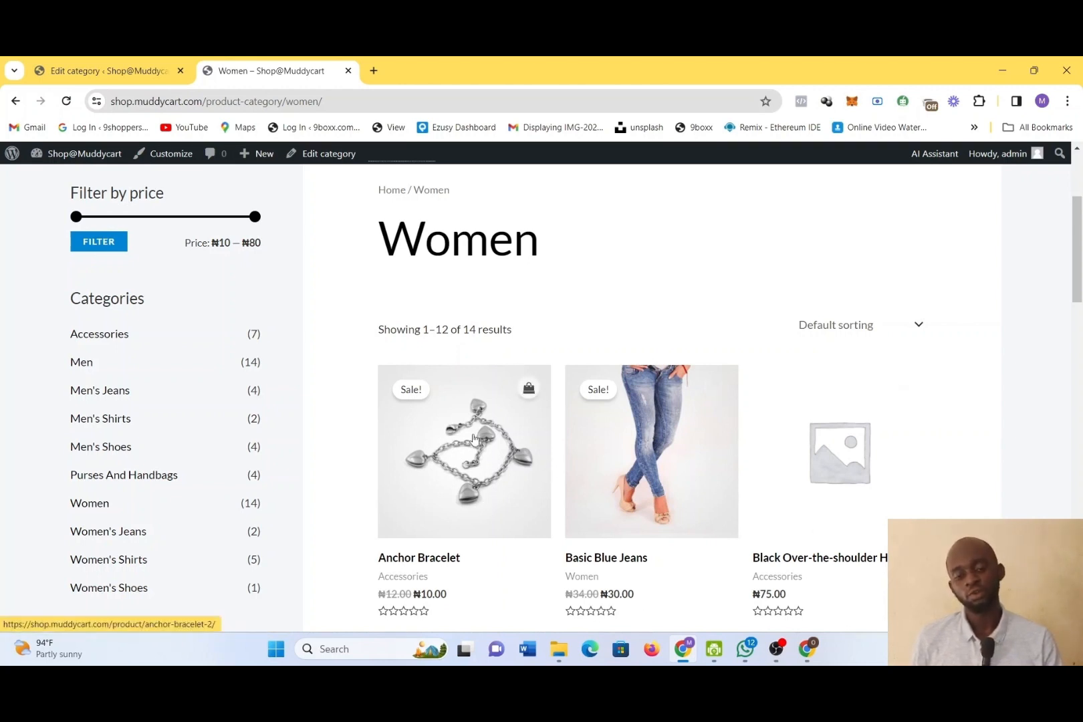
Return to the admin's product categories page and enter Crafts as both the name and slug of a new category
left_click(67, 66)
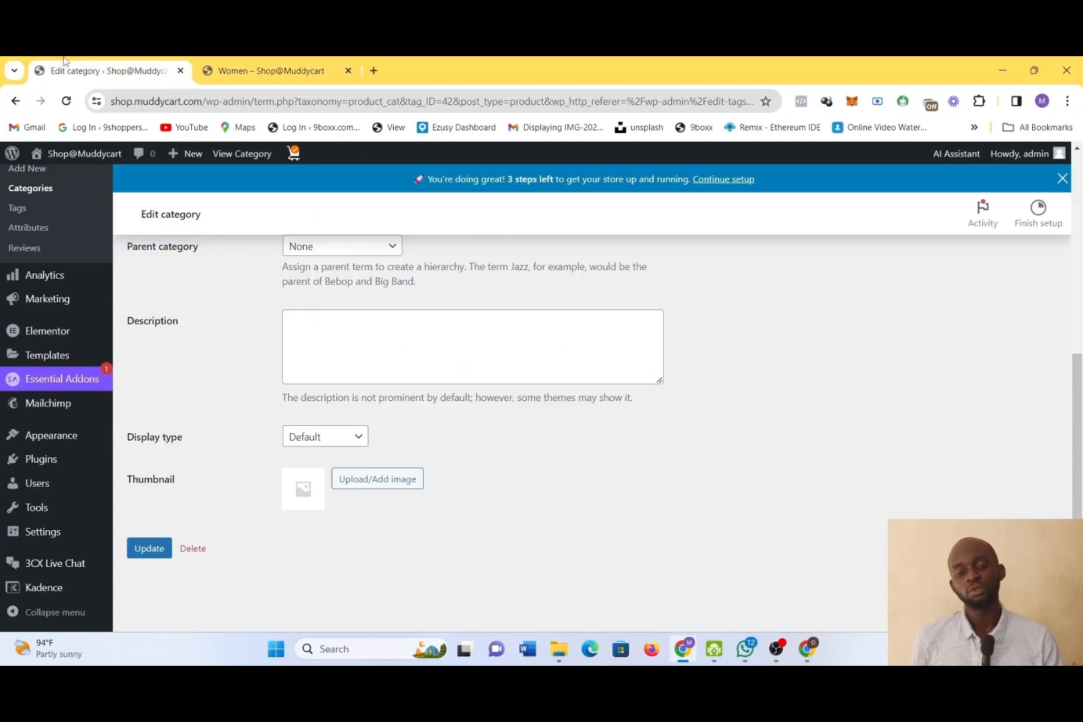
left_click(14, 101)
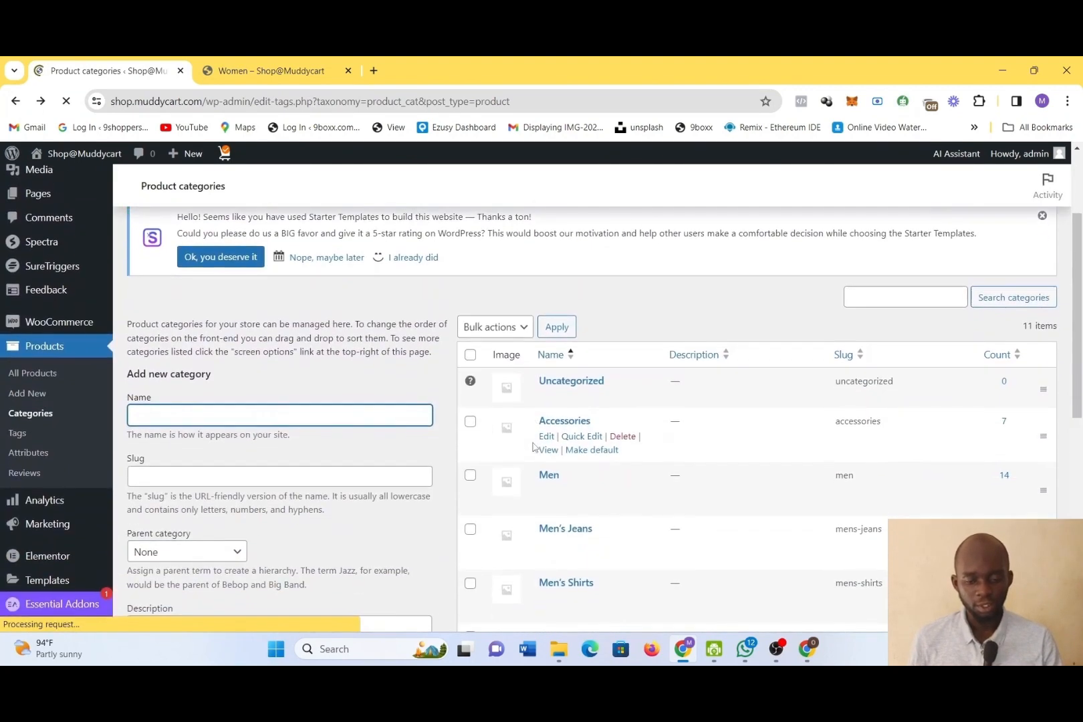
scroll(533, 447, "down", 1)
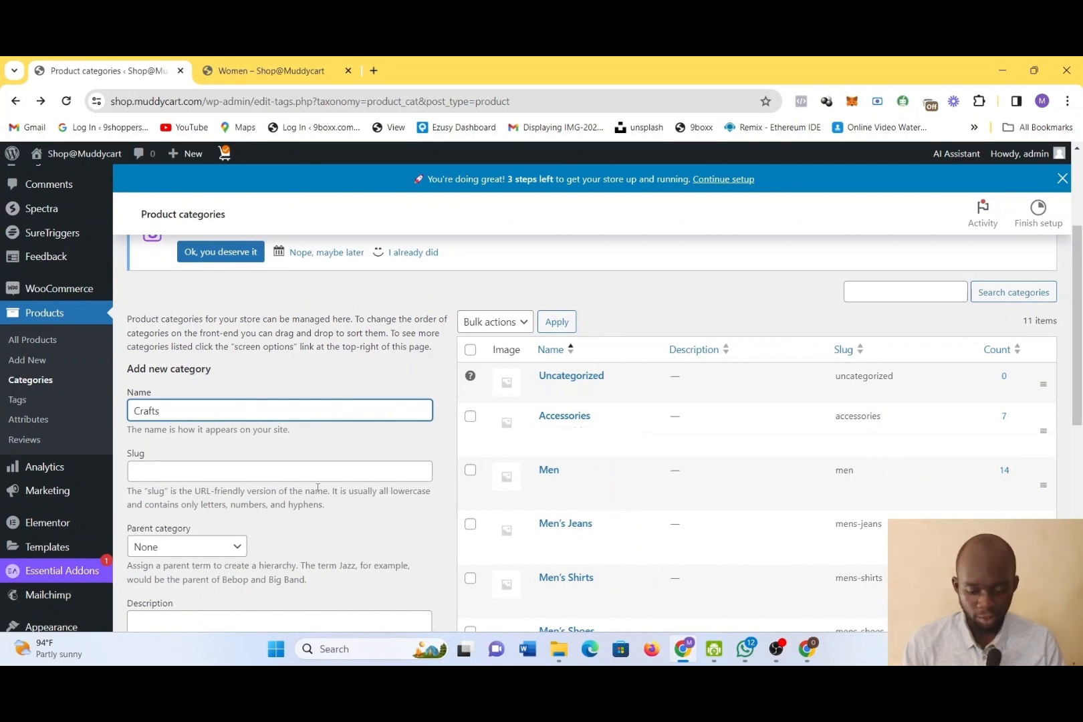
key("ctrl+a")
key("ctrl+c")
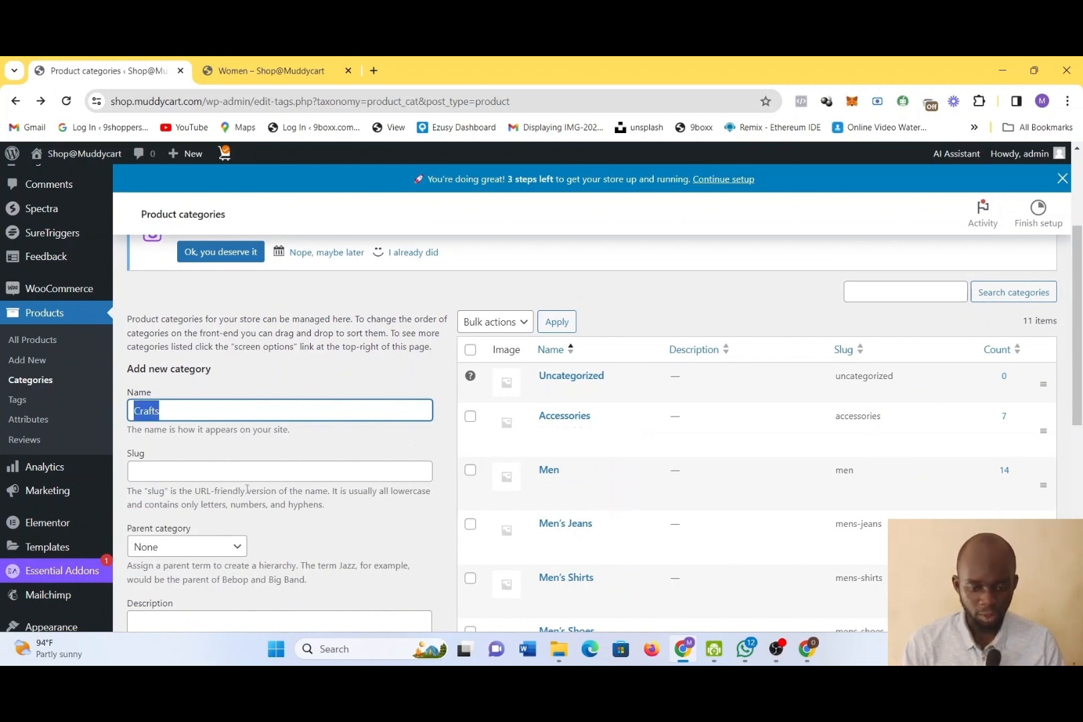
left_click(252, 476)
key("ctrl+v")
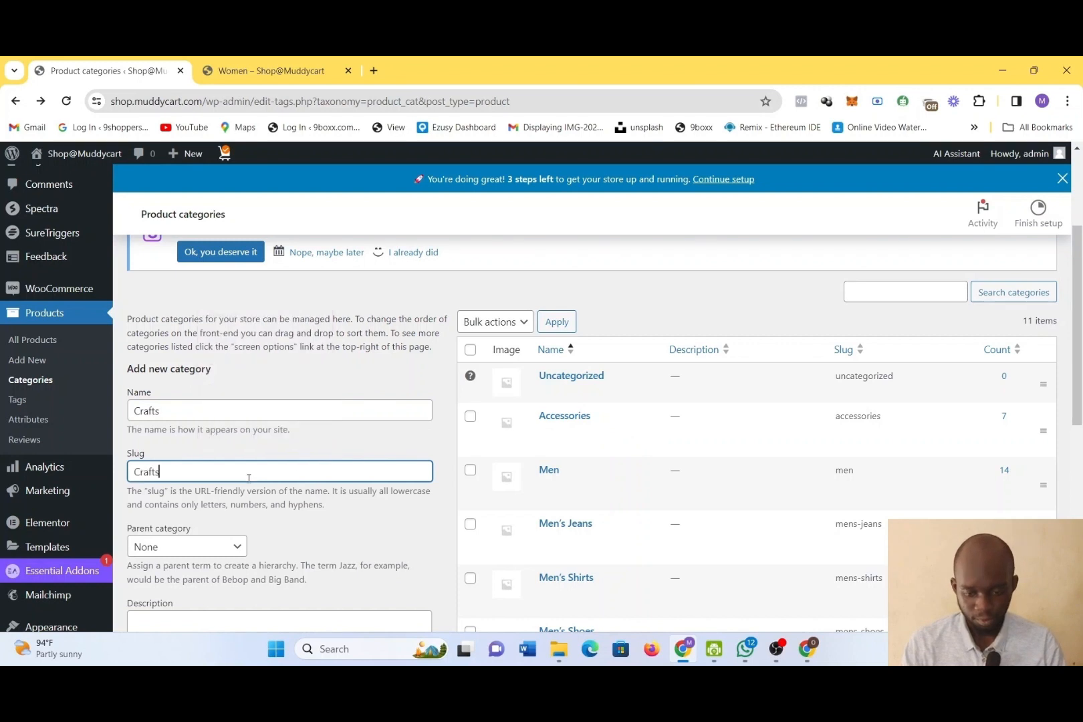
Review the parent category options for the new category and compare them with the live site's Women category page
left_click(209, 545)
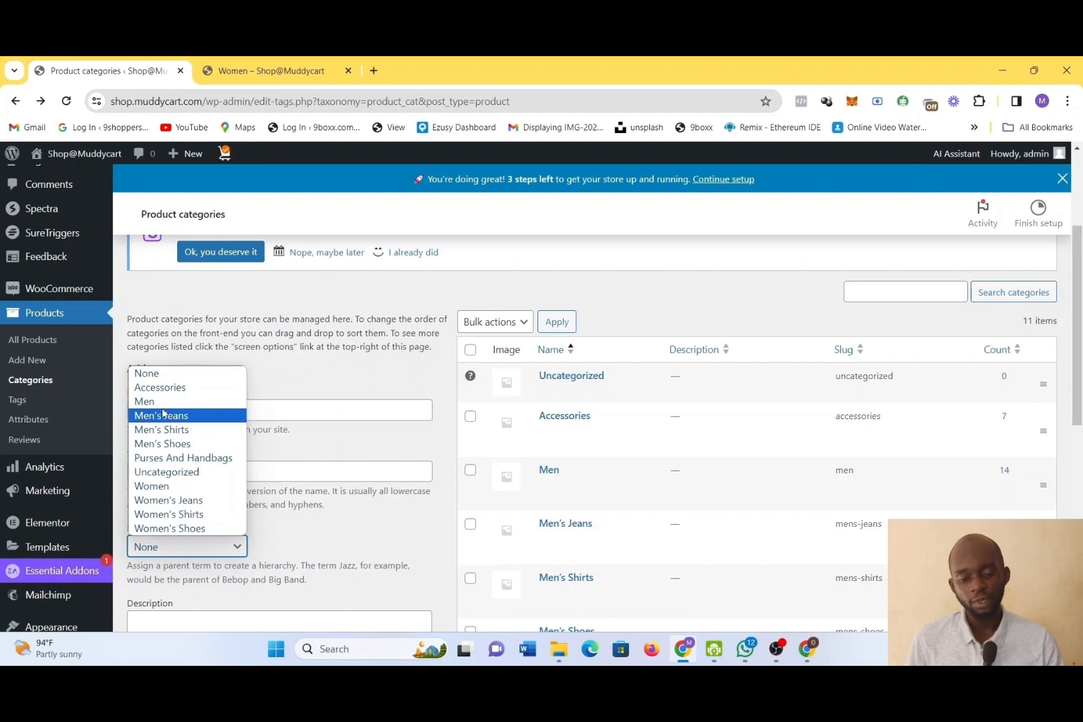
left_click(244, 68)
scroll(541, 304, "down", 3)
scroll(542, 304, "up", 6)
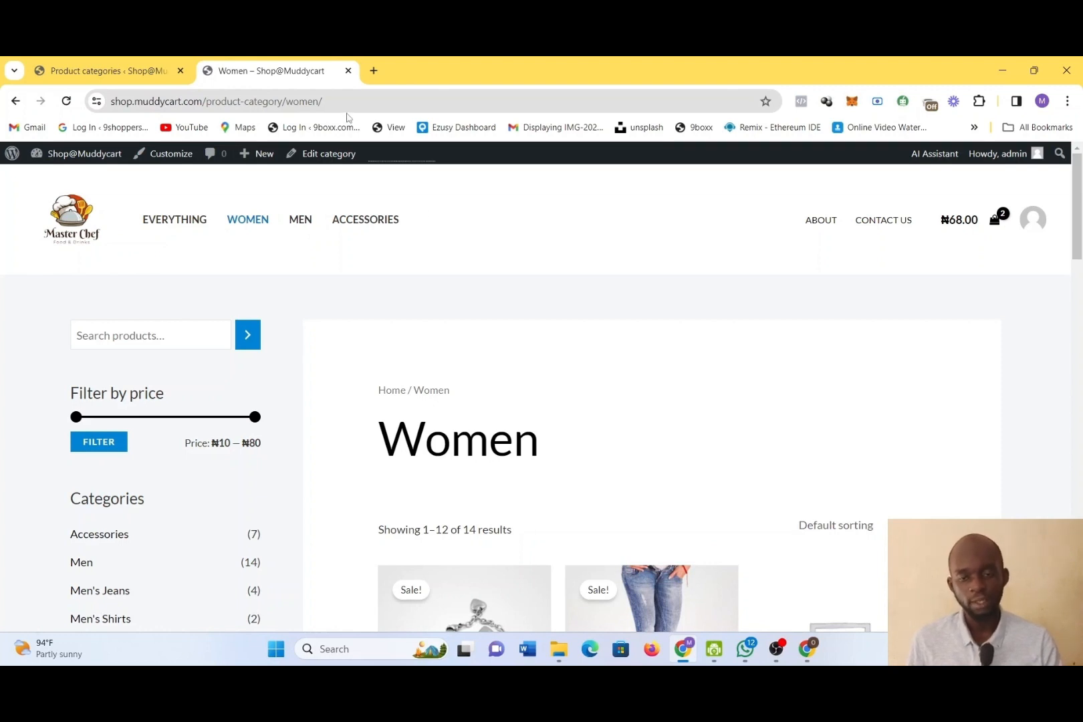
left_click(116, 62)
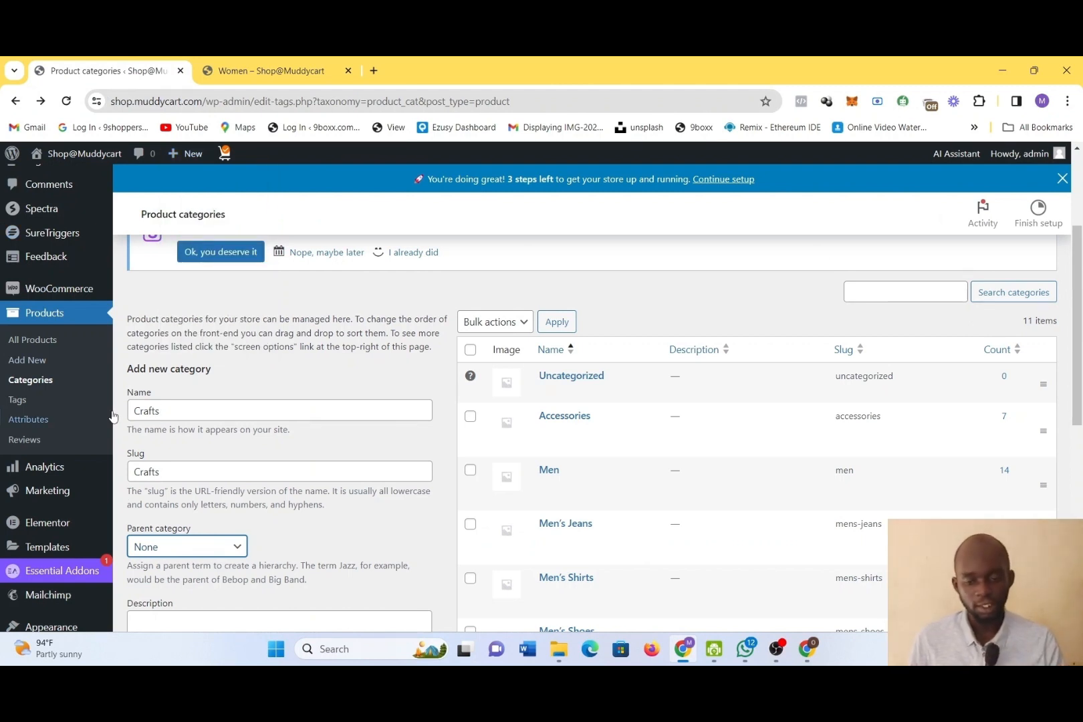
Go through the parent category options again and choose None for the new Crafts category
left_click(212, 556)
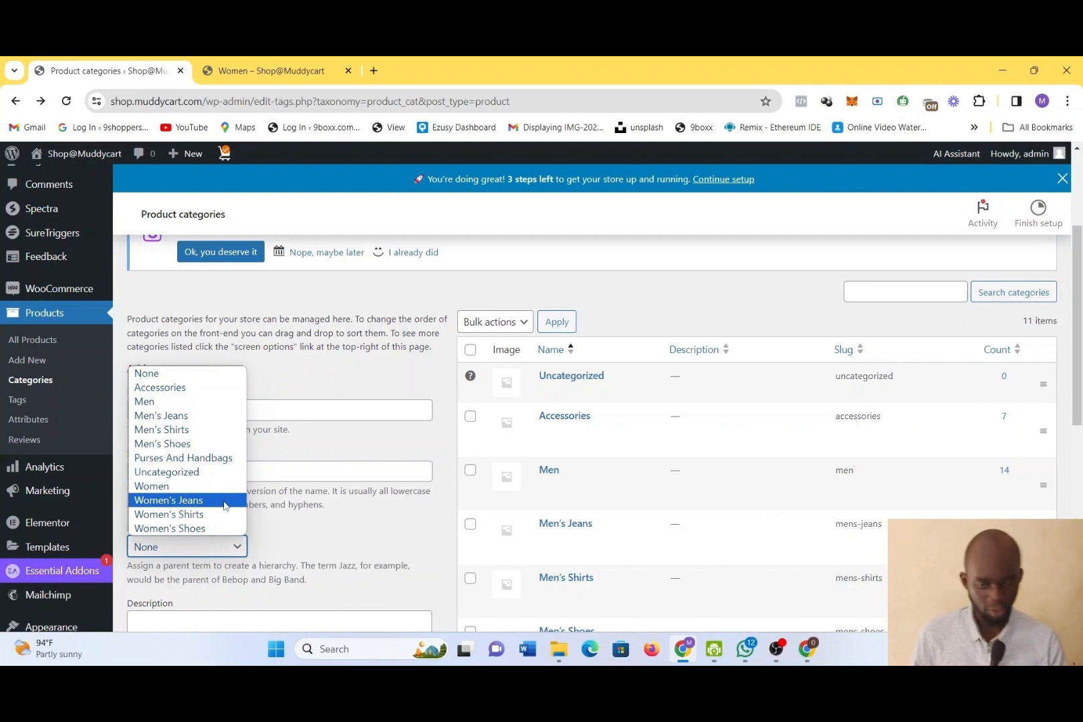
left_click(348, 450)
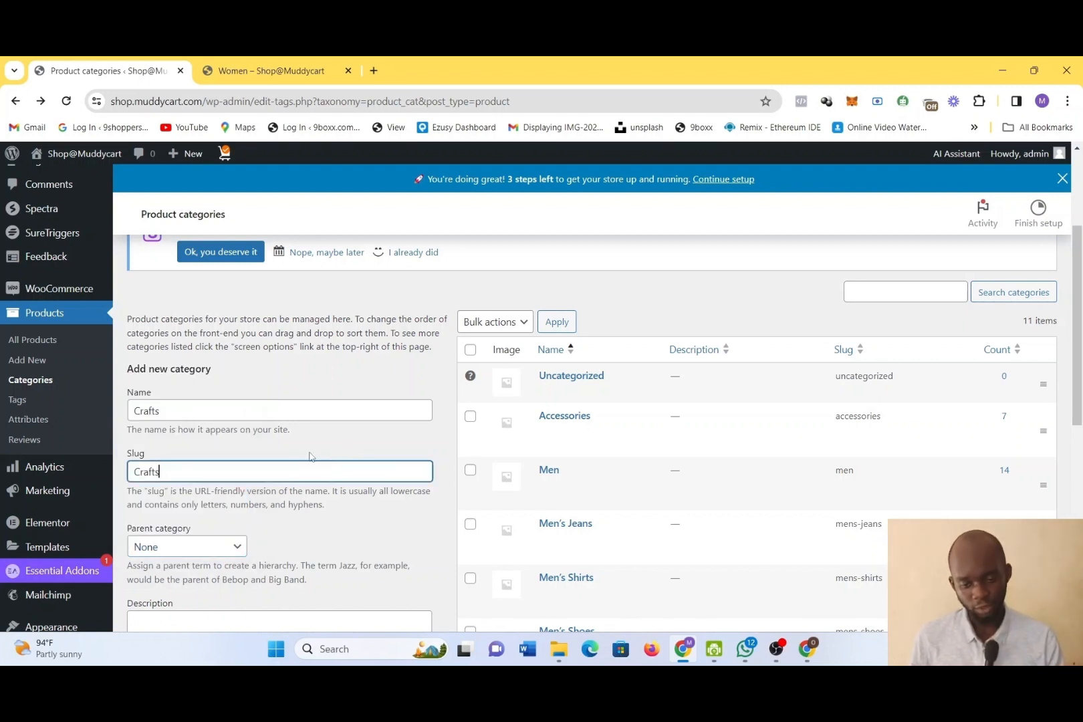
scroll(329, 551, "down", 2)
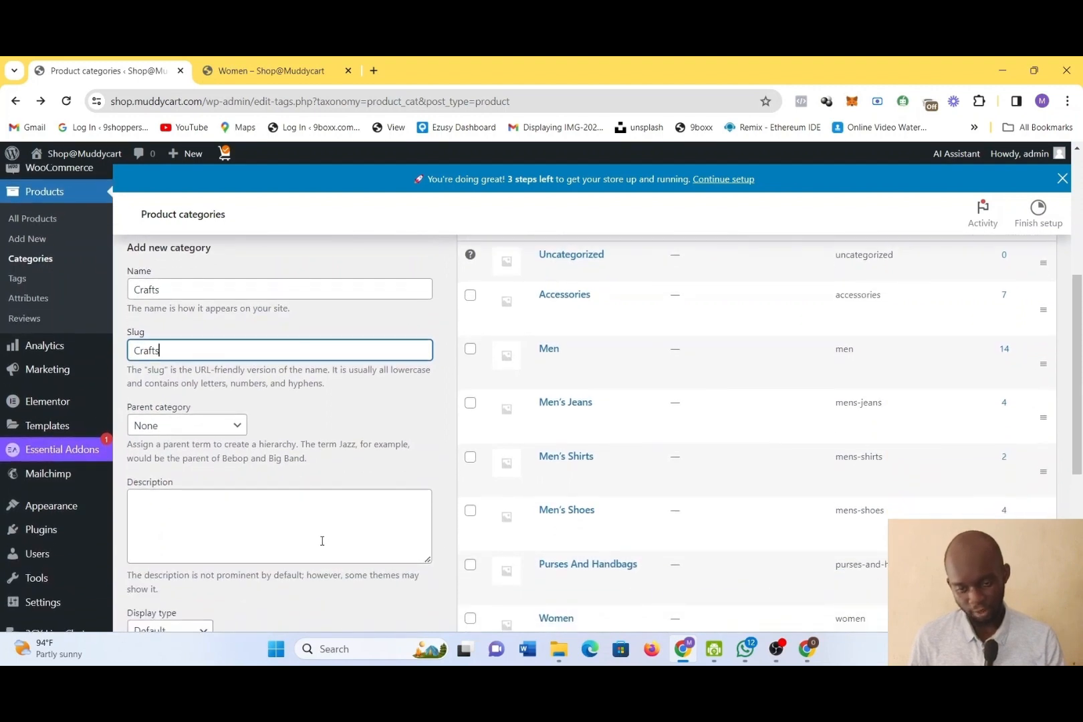
left_click(177, 428)
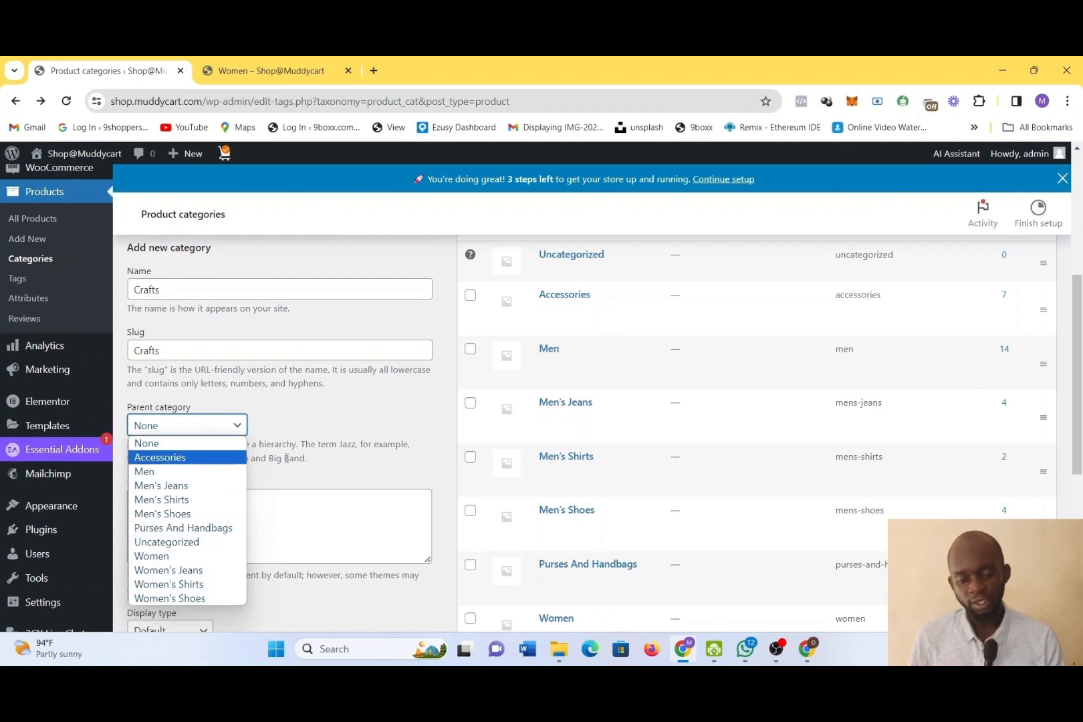
left_click(233, 446)
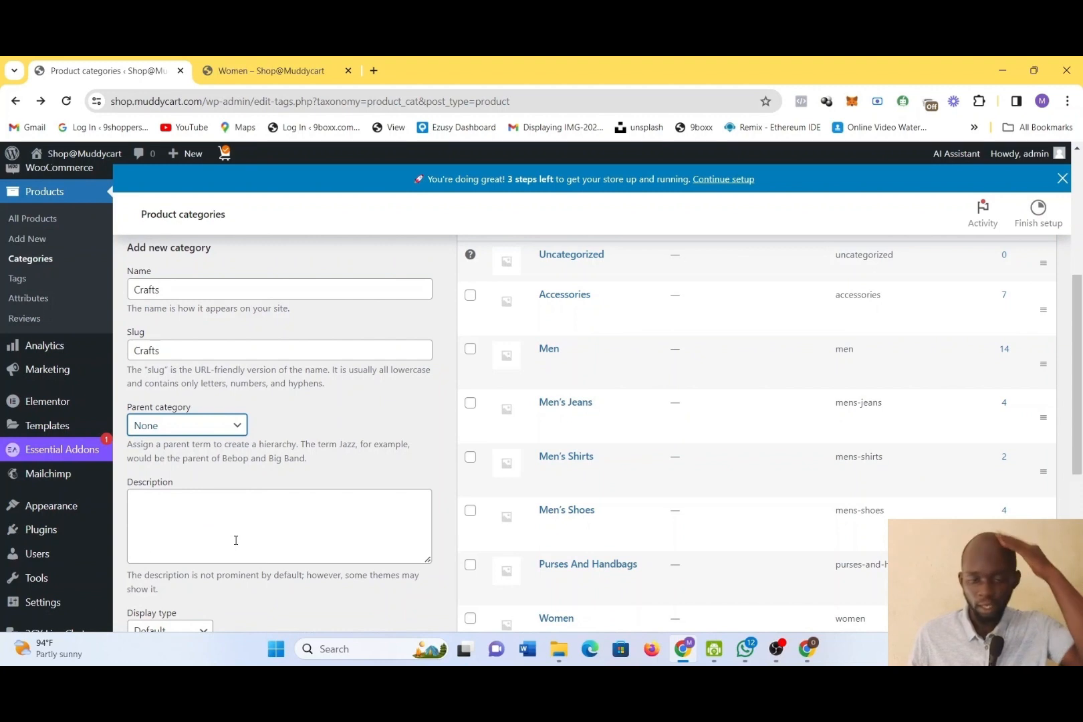
Set the Crafts category's parent to Men and open the image chooser for its thumbnail
left_click(210, 435)
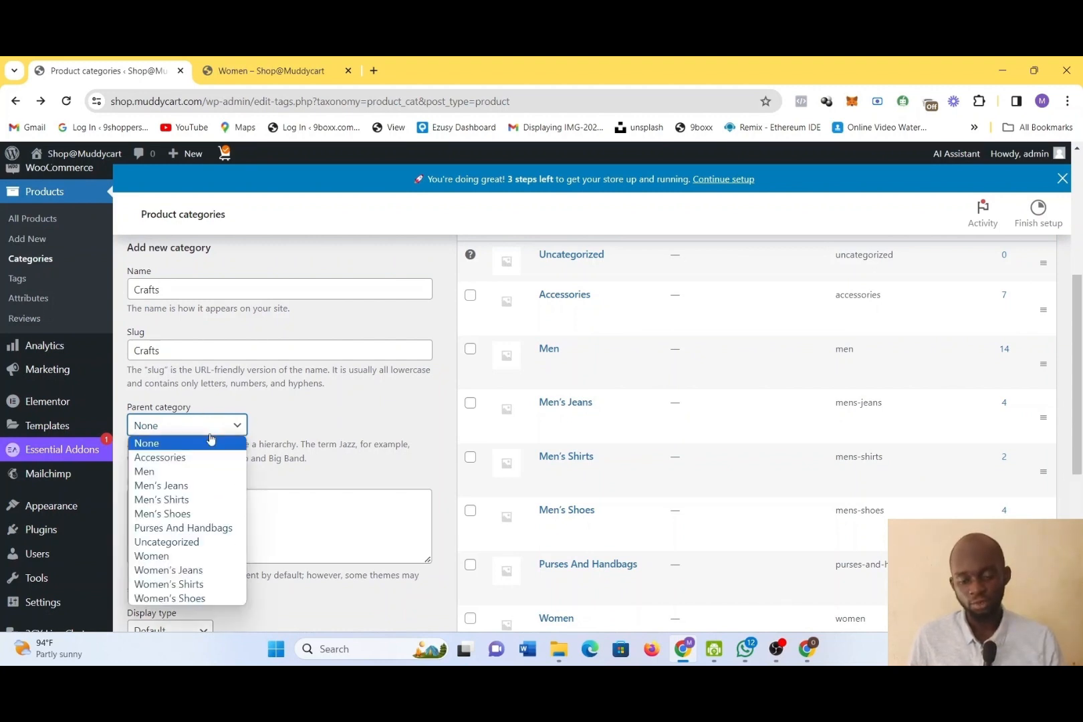
left_click(221, 473)
scroll(265, 535, "down", 4)
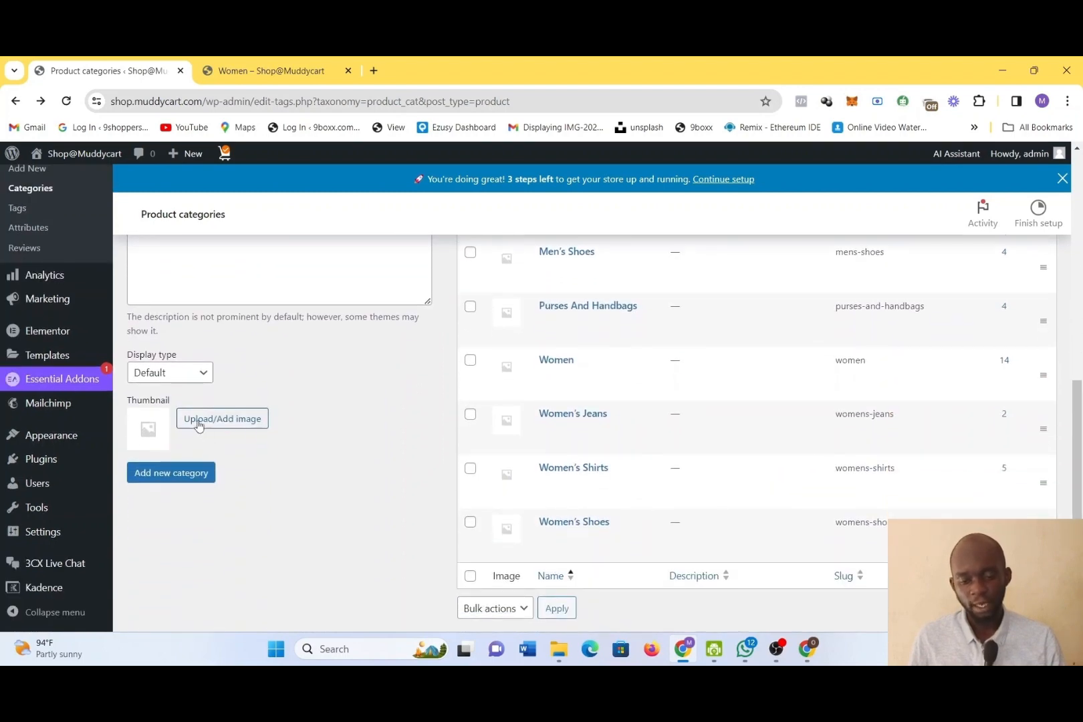
left_click(199, 424)
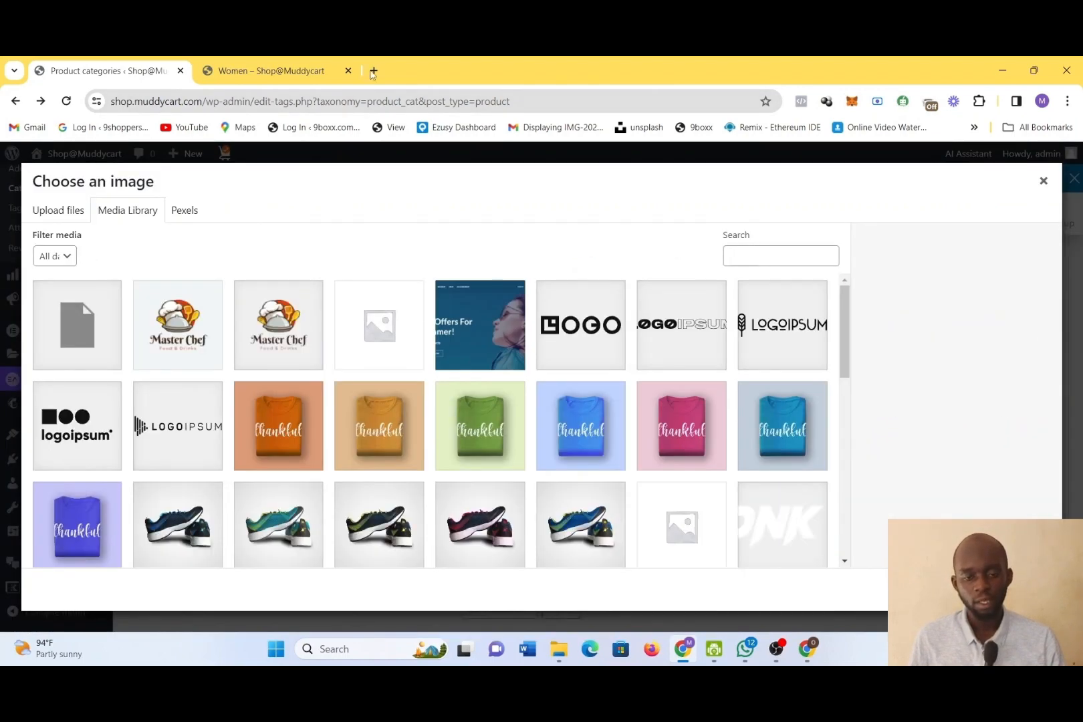
Open a new browser tab
left_click(373, 71)
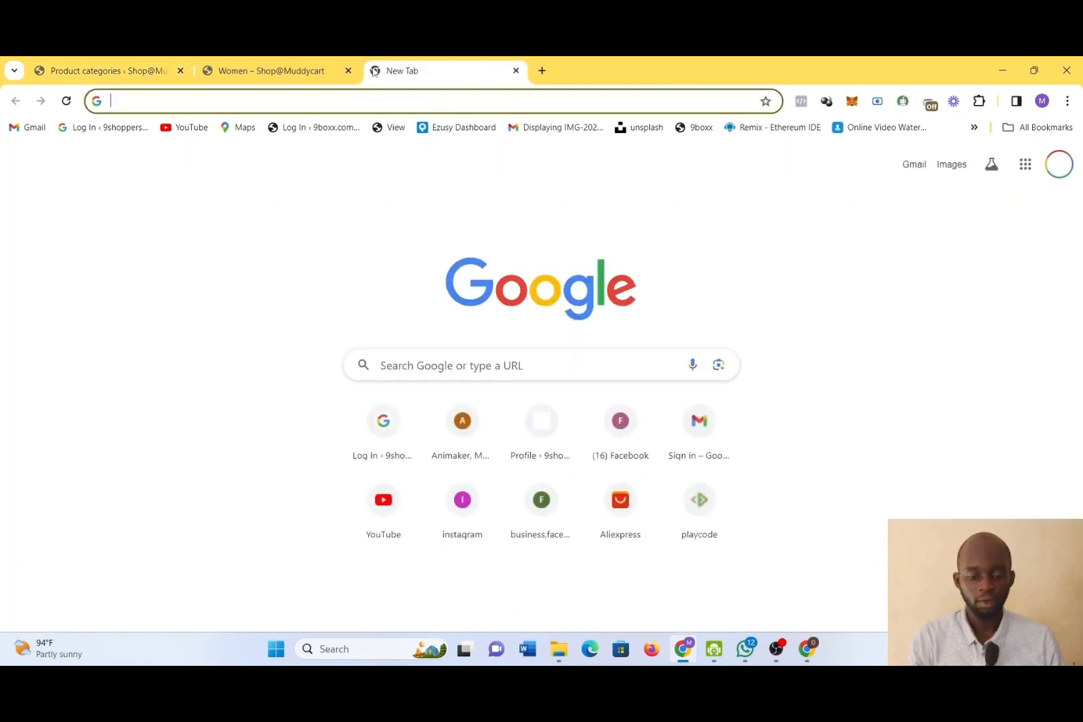
type("cragt")
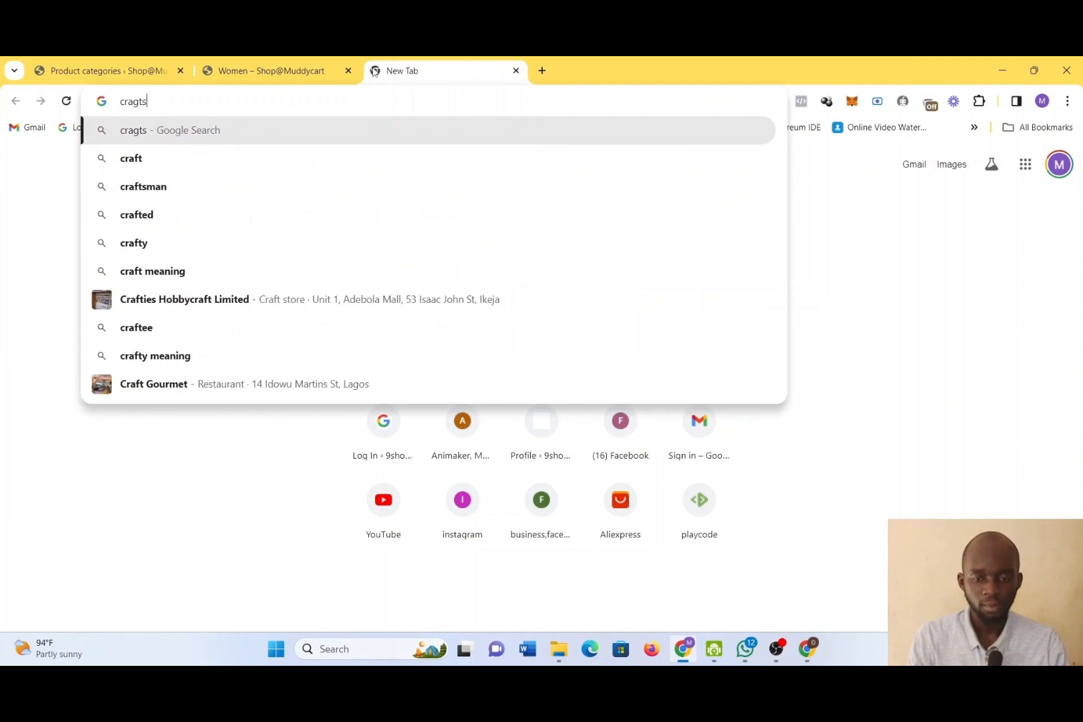
type("s")
key("BackSpace")
key("BackSpace")
key("BackSpace")
key("BackSpace")
key("BackSpace")
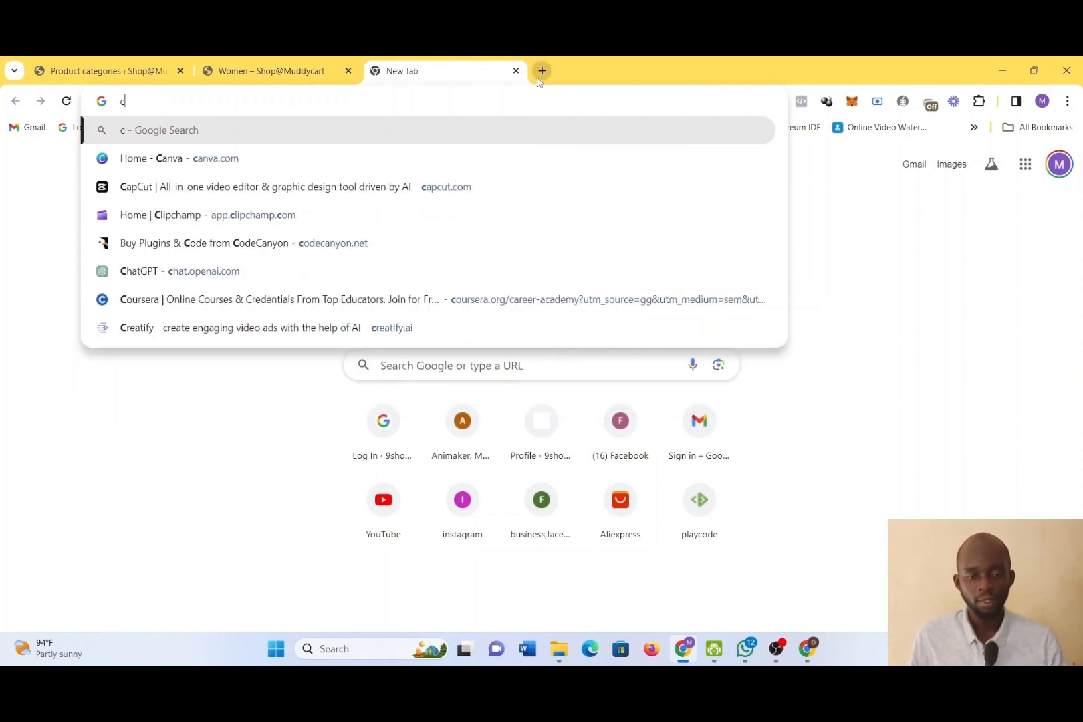
key("BackSpace")
Go to agen.muddycart.com, look over its home page, and open the AI dashboard
type("agen.muddycart.com")
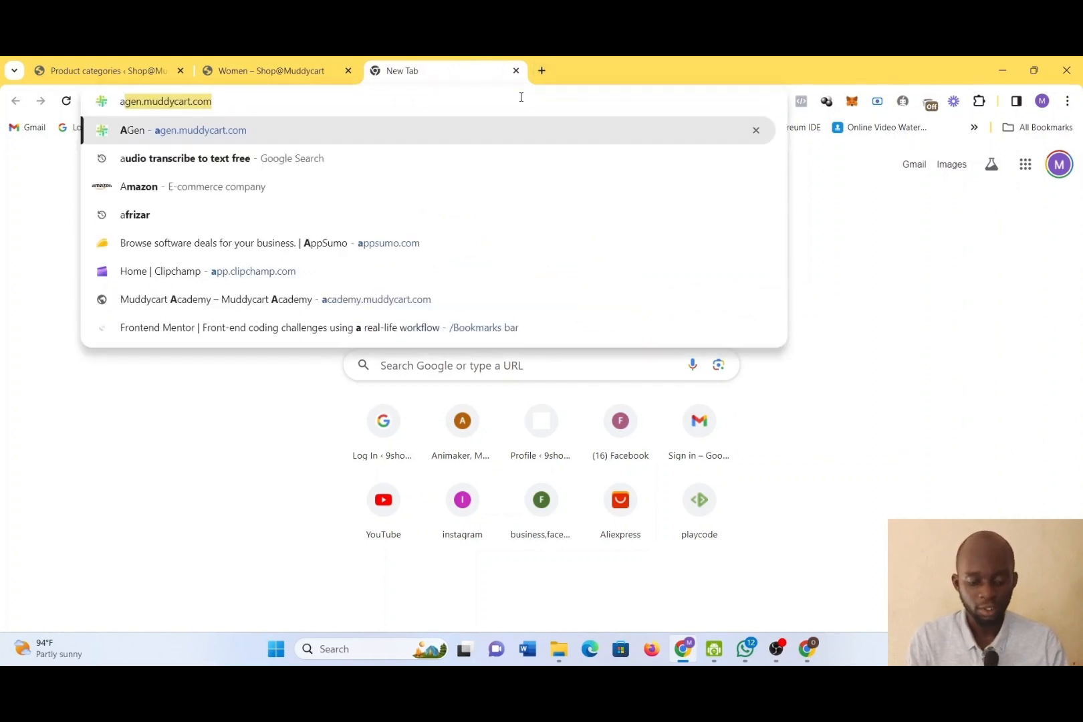
key("Return")
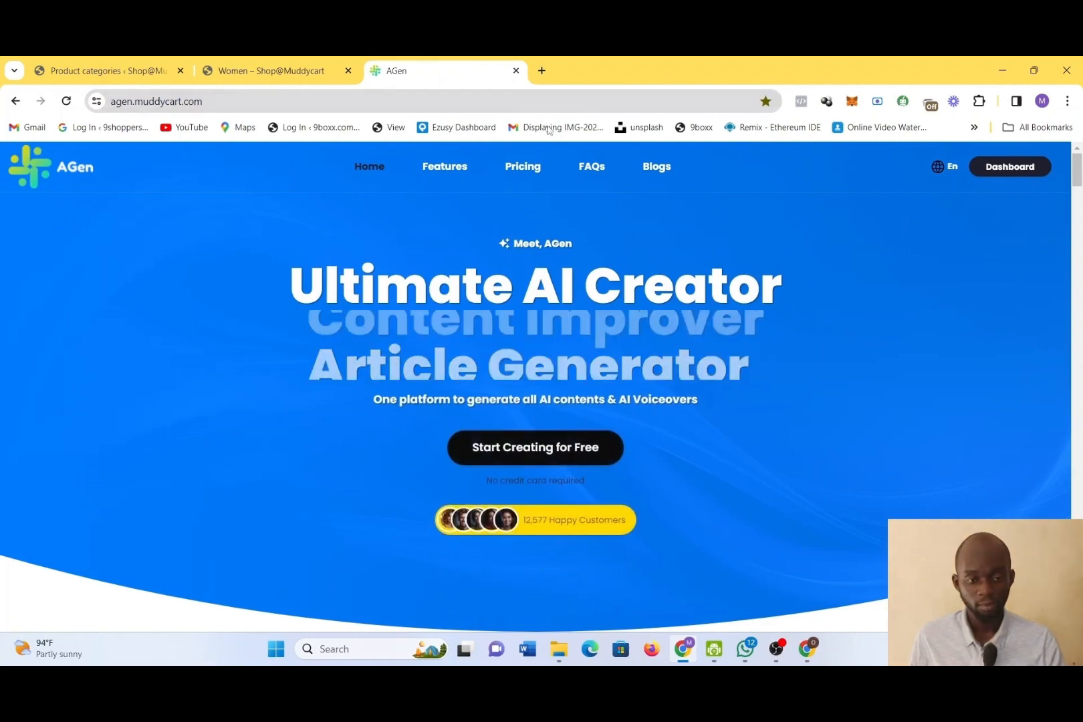
scroll(1018, 285, "down", 5)
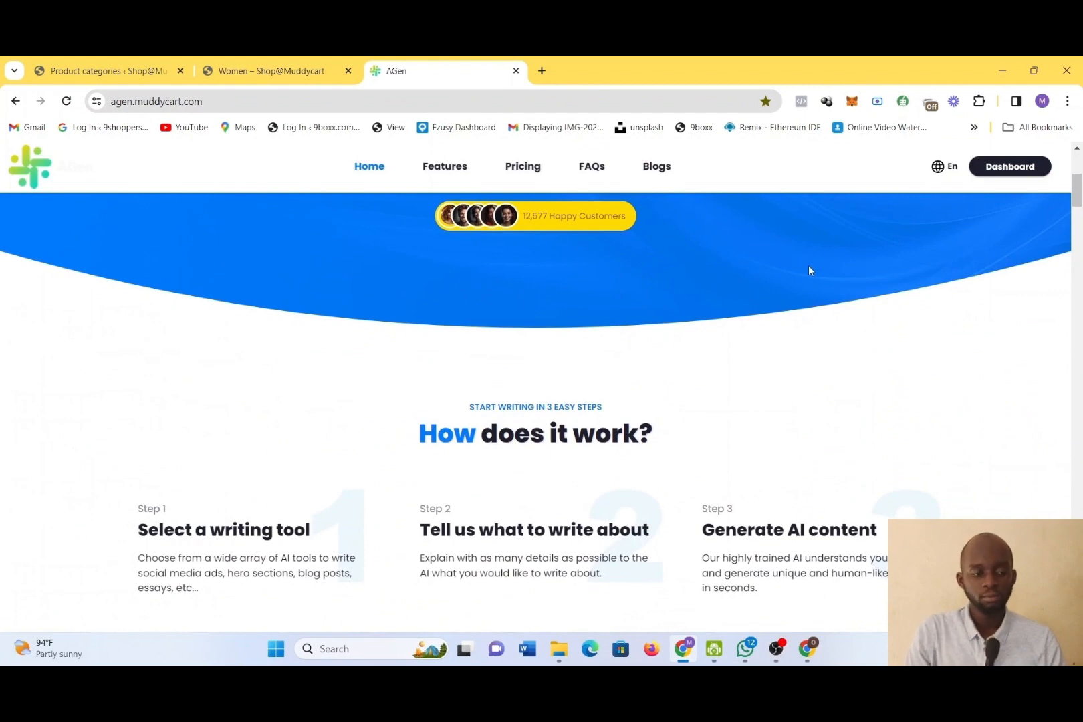
scroll(953, 295, "down", 10)
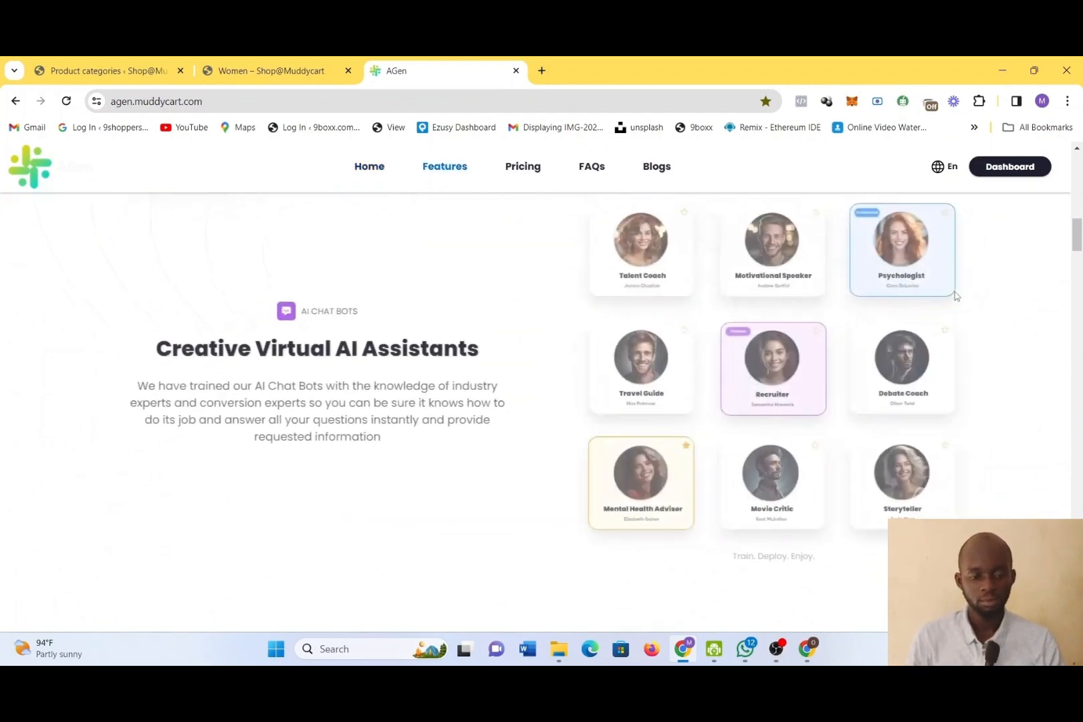
scroll(955, 296, "down", 2)
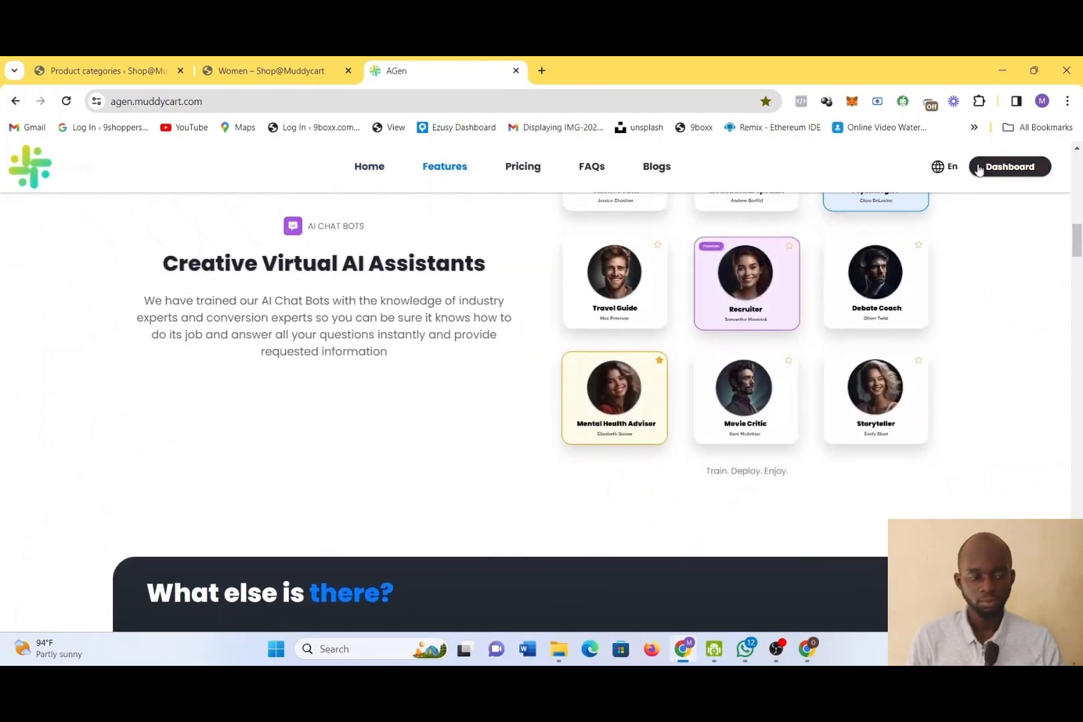
left_click(978, 169)
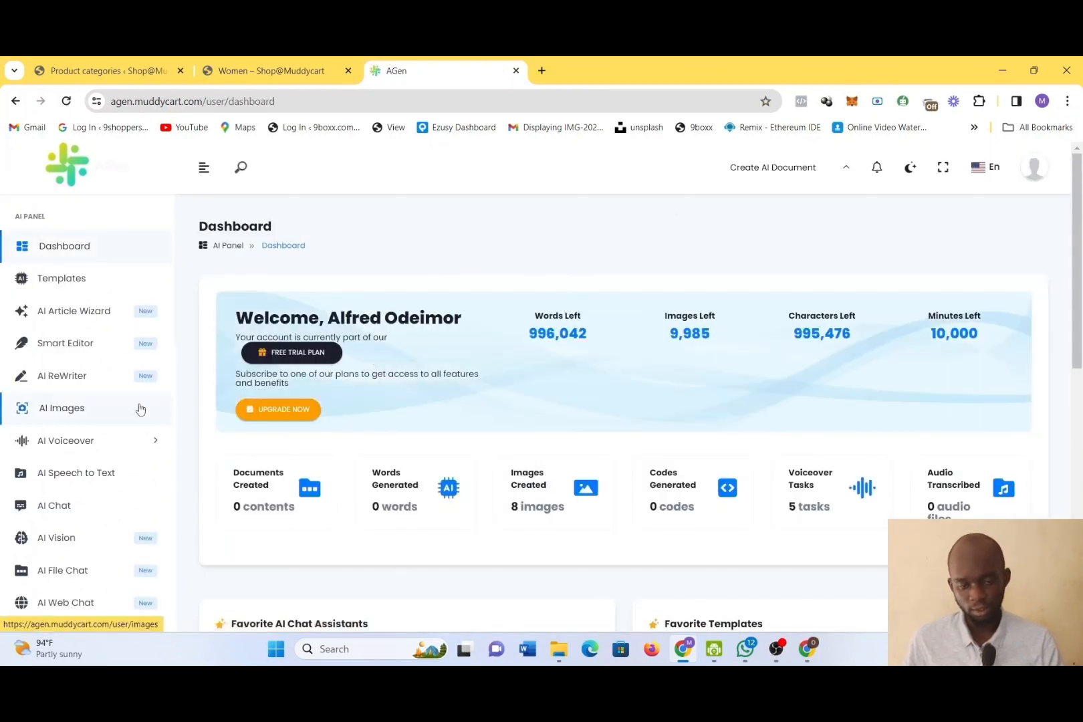
scroll(139, 409, "down", 5)
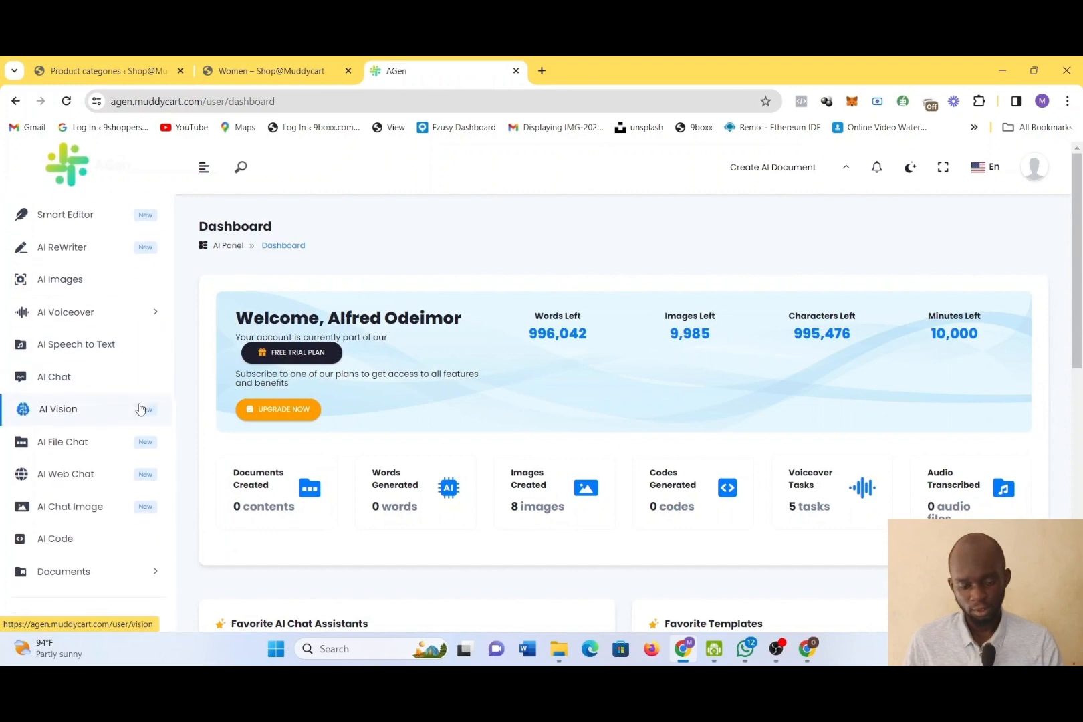
scroll(561, 451, "down", 3)
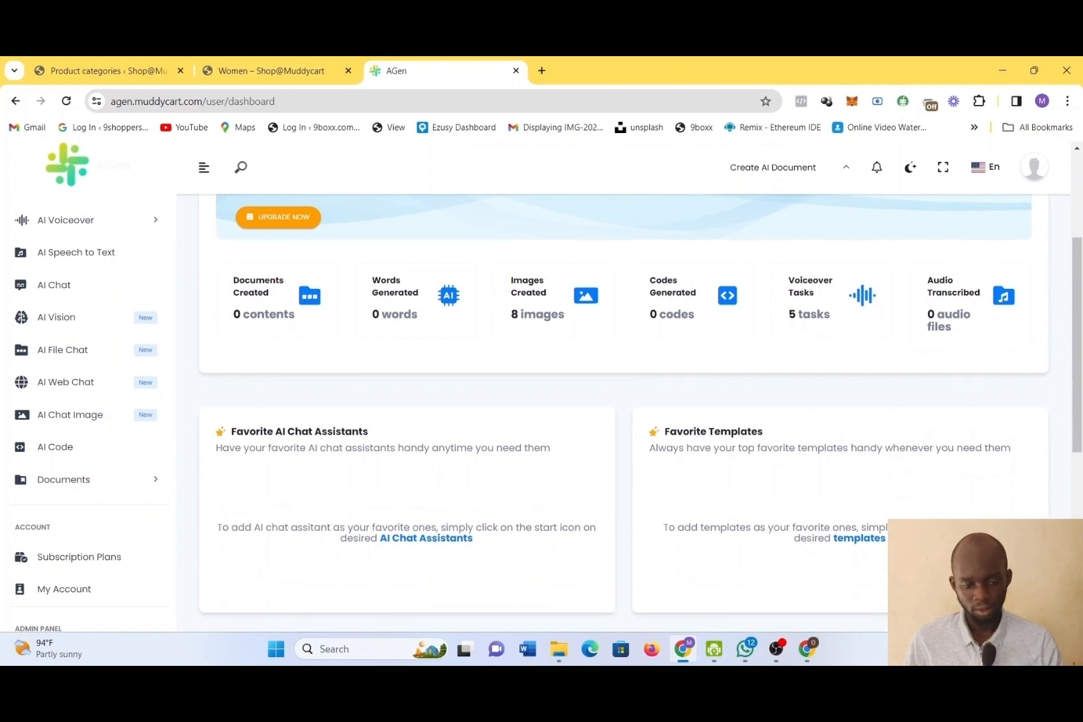
left_click(682, 647)
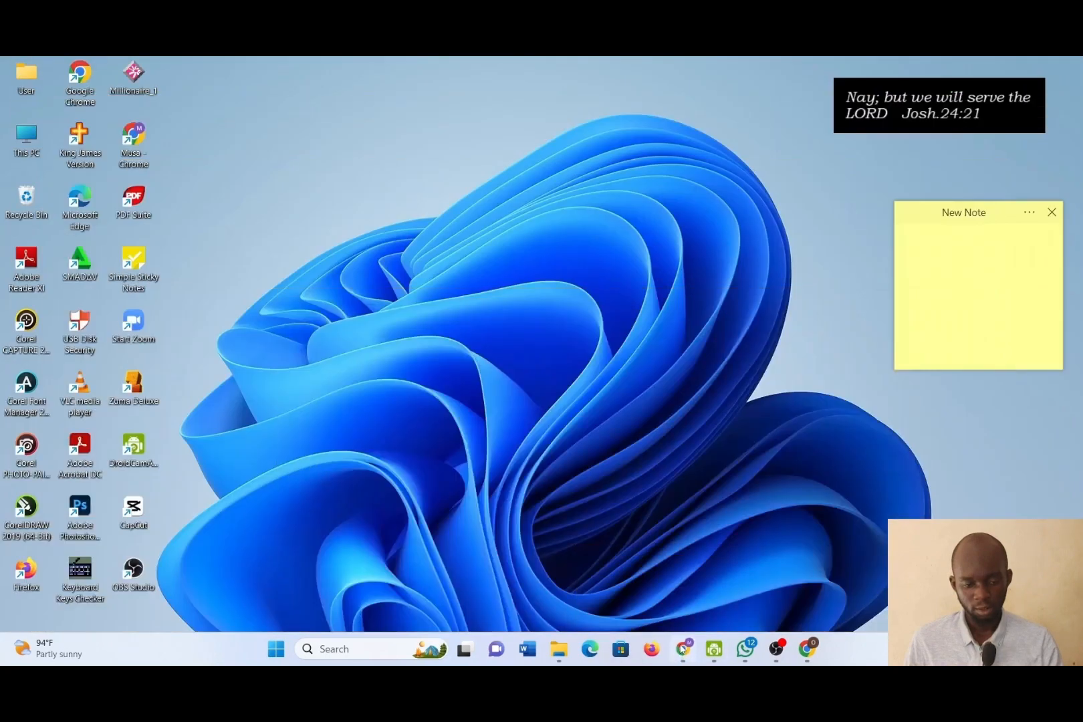
left_click(682, 648)
left_click(777, 647)
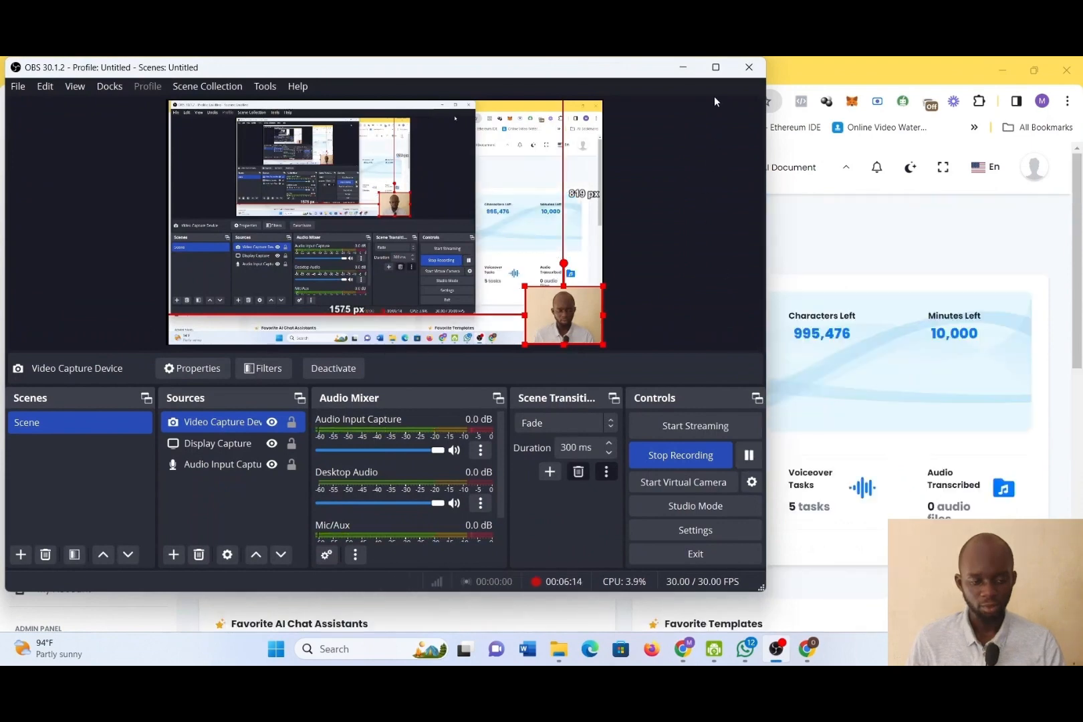
left_click(688, 66)
Open the AI Images generator from the AGen dashboard
scroll(200, 307, "down", 2)
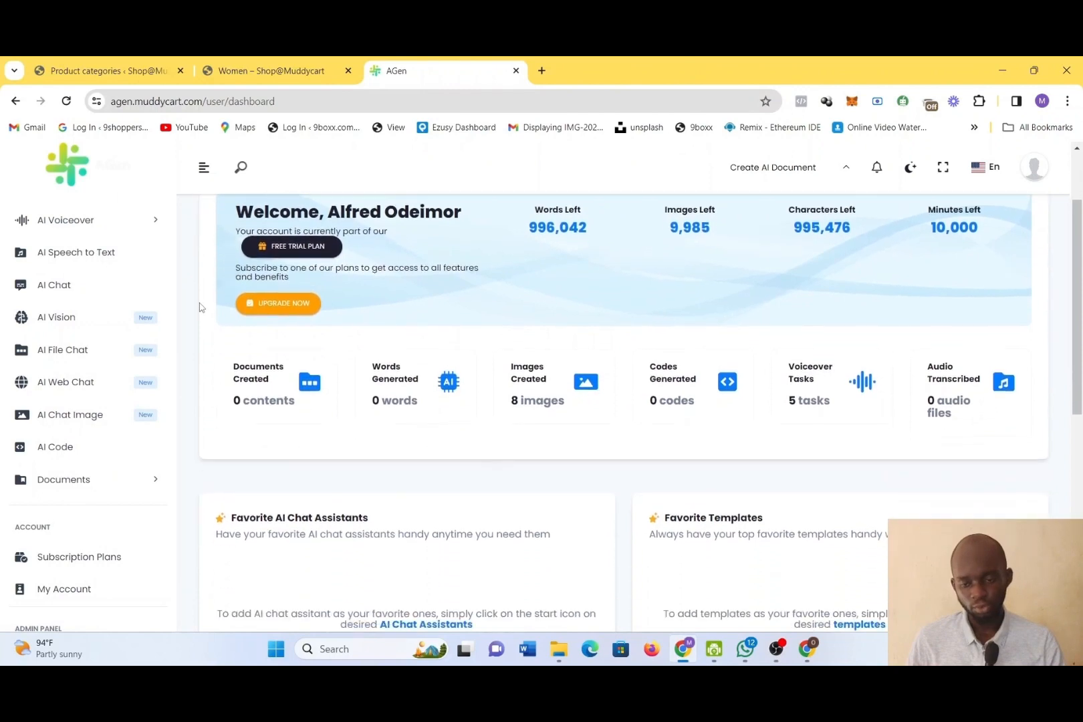
scroll(200, 306, "down", 1)
left_click(44, 415)
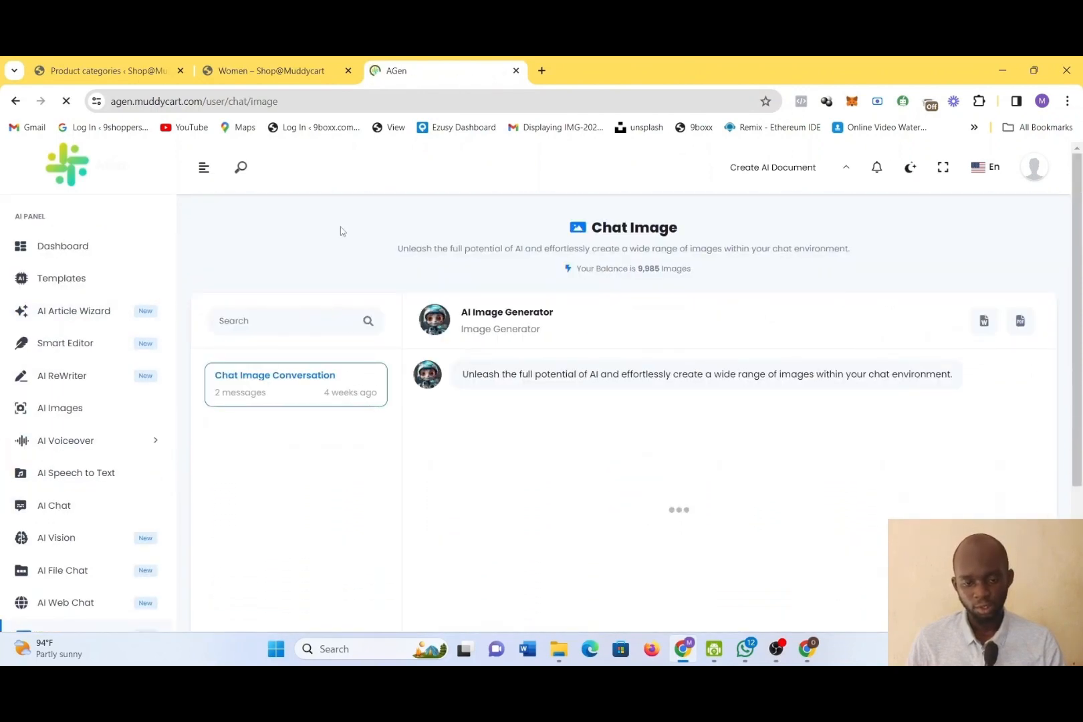
left_click(67, 409)
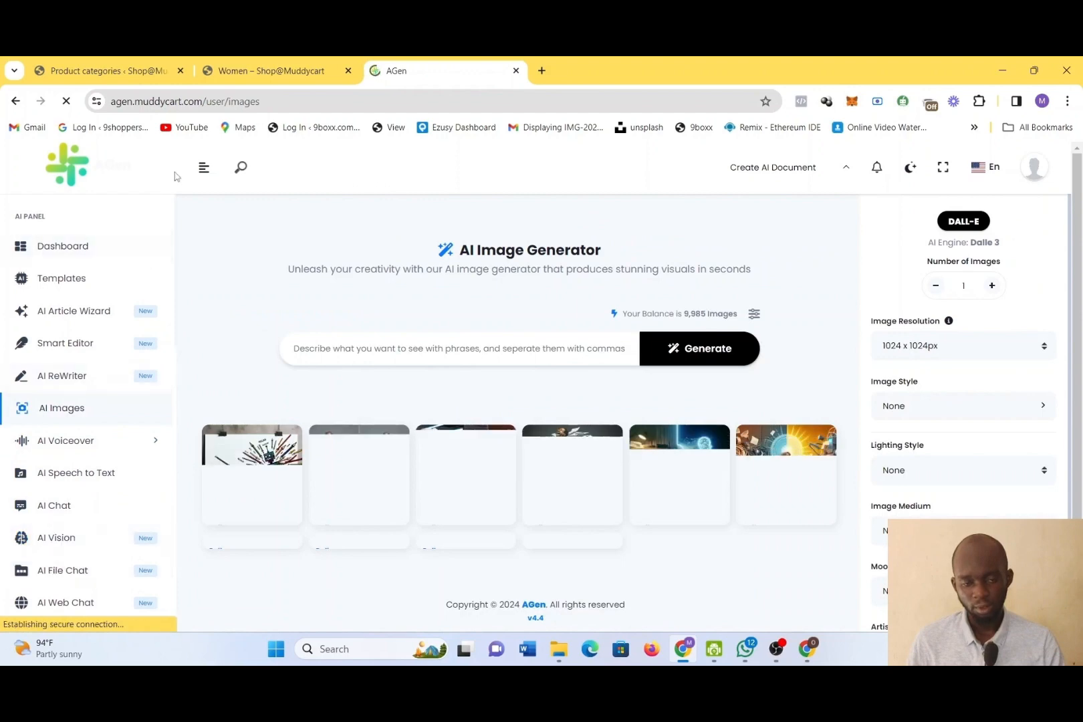
left_click(211, 62)
left_click(165, 62)
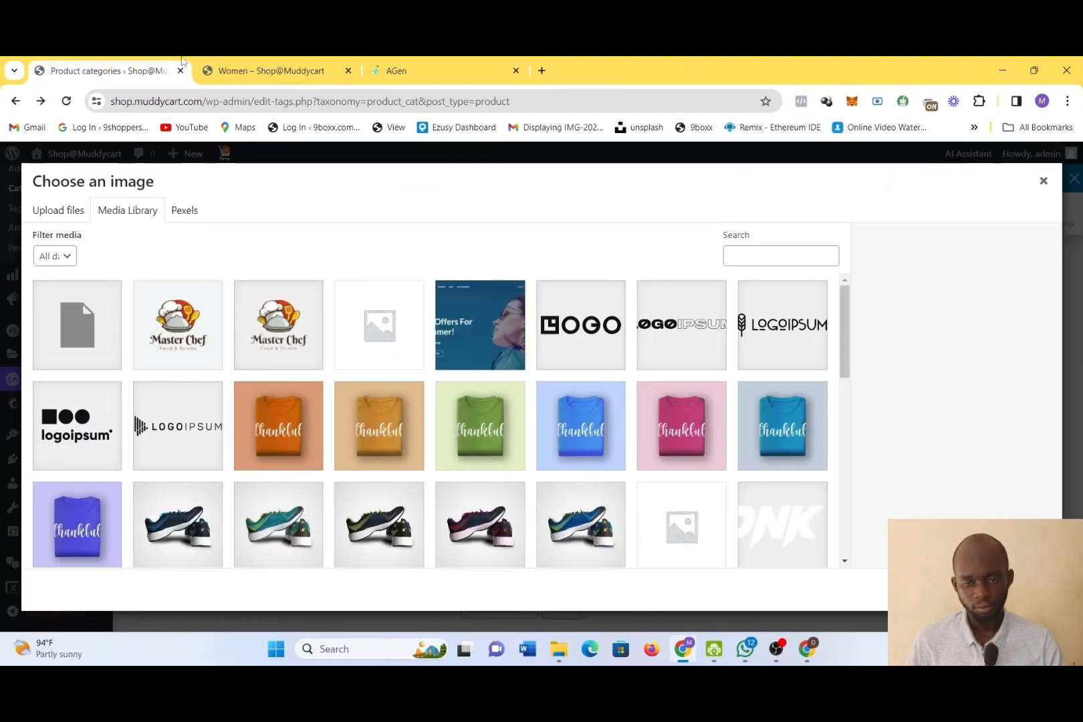
left_click(410, 62)
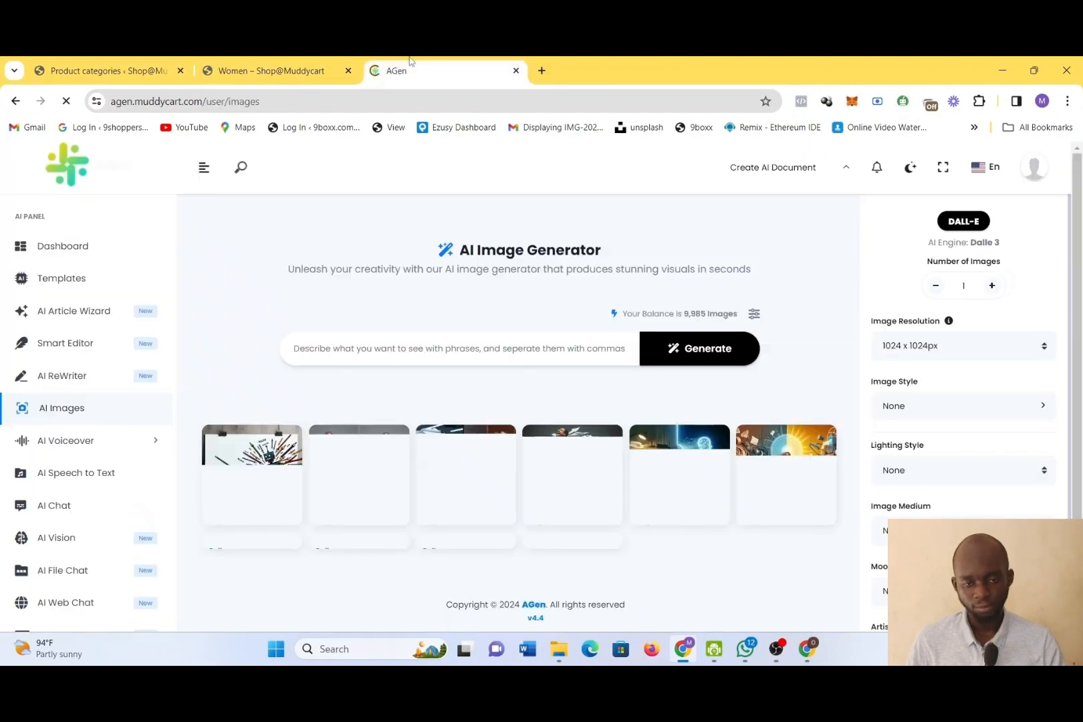
Set the image style of the AI image generator to Photographic
left_click(450, 347)
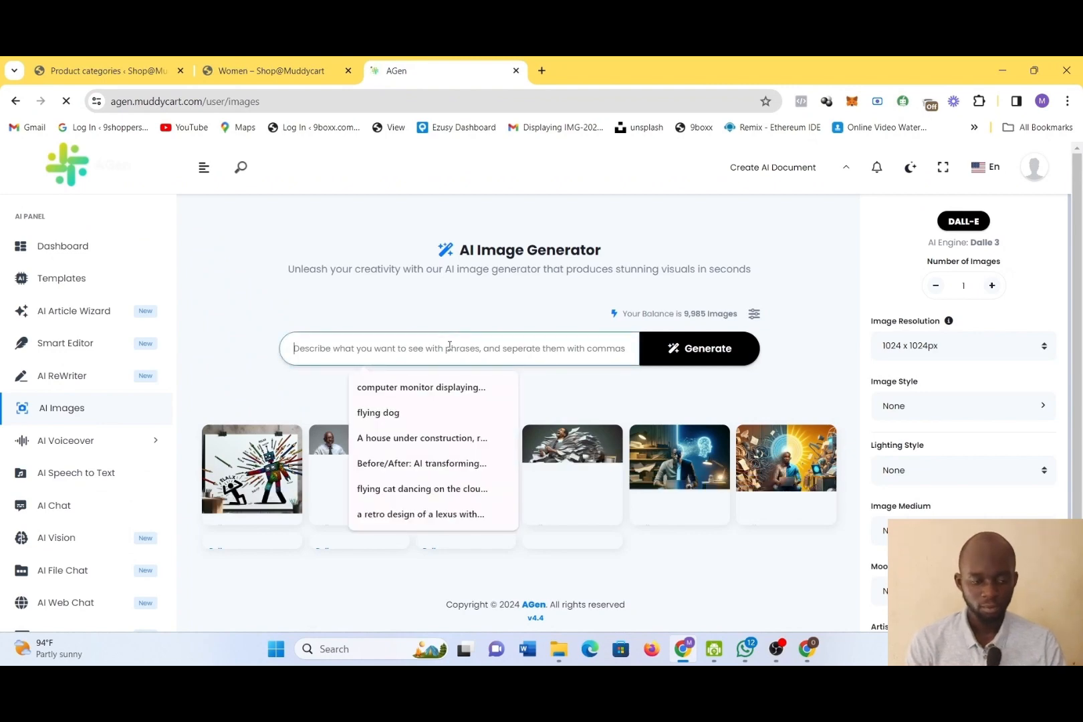
left_click(953, 416)
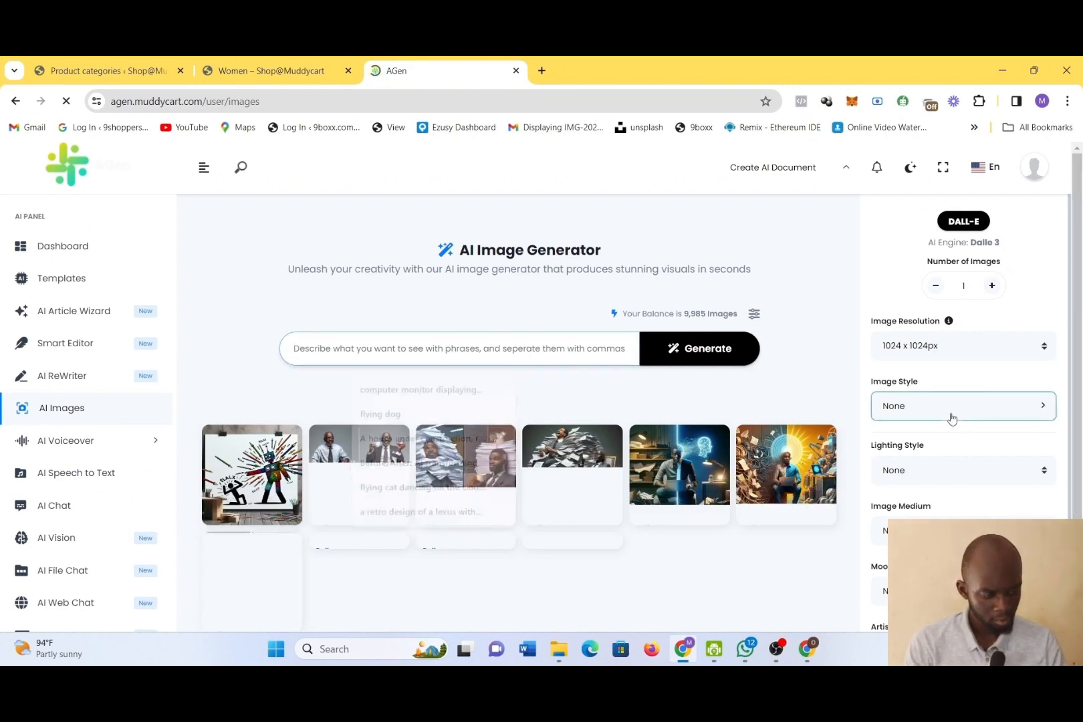
scroll(815, 577, "down", 1)
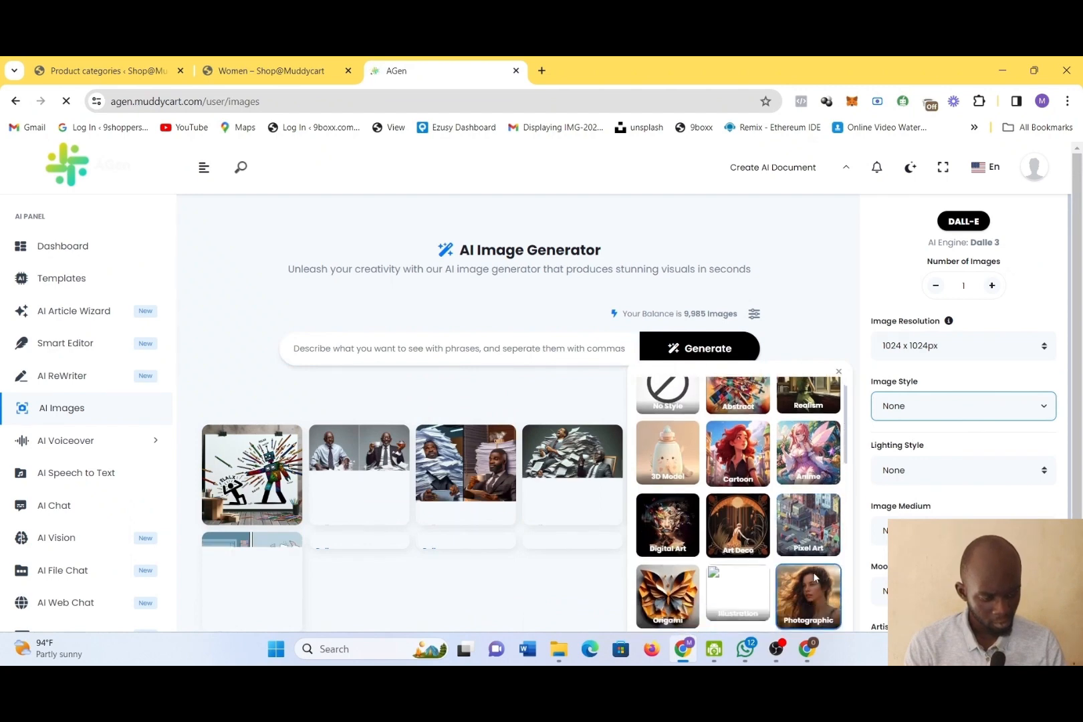
left_click(814, 599)
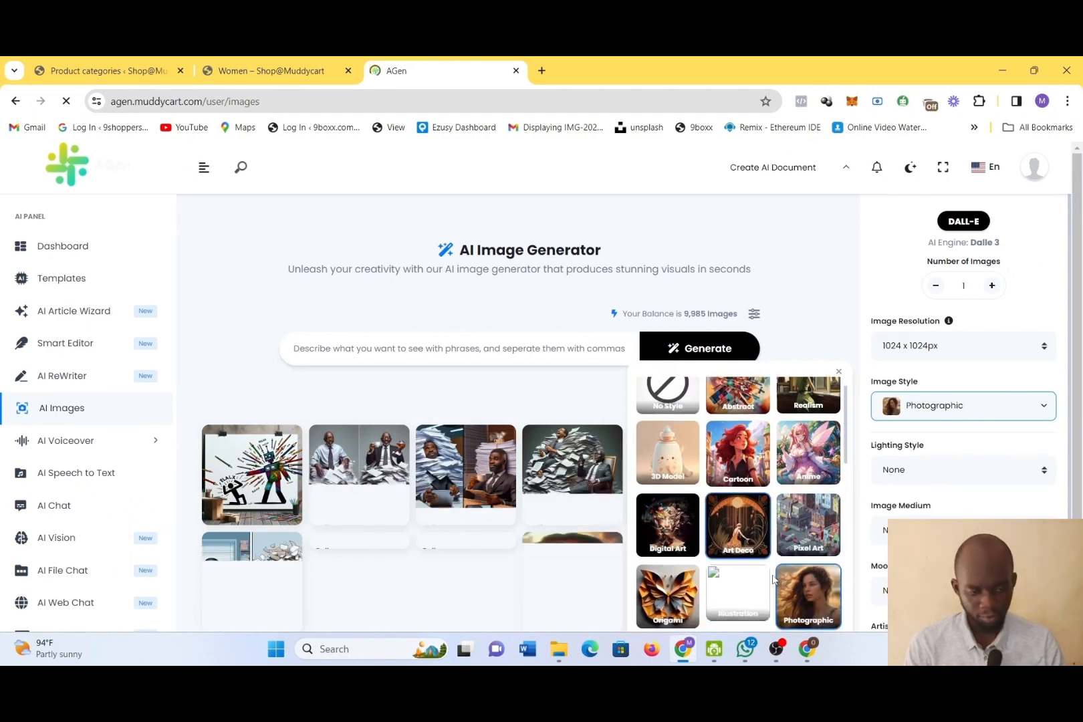
Generate an AI image from the prompt "men's styles for craft work"
left_click(531, 349)
left_click(530, 348)
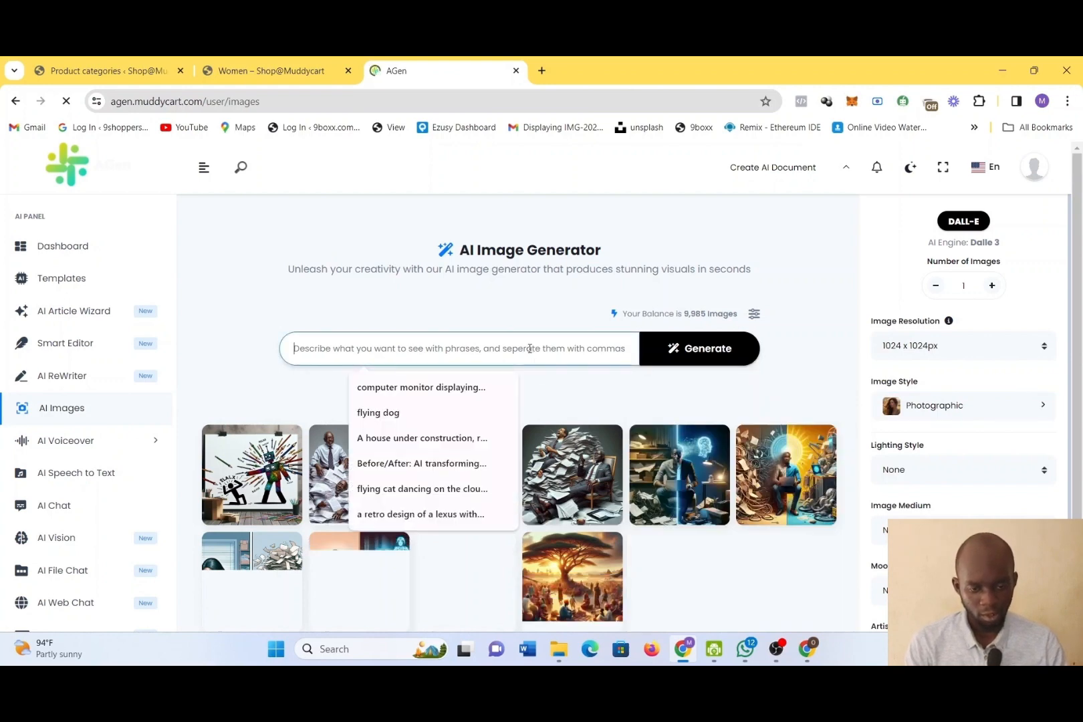
type("men's")
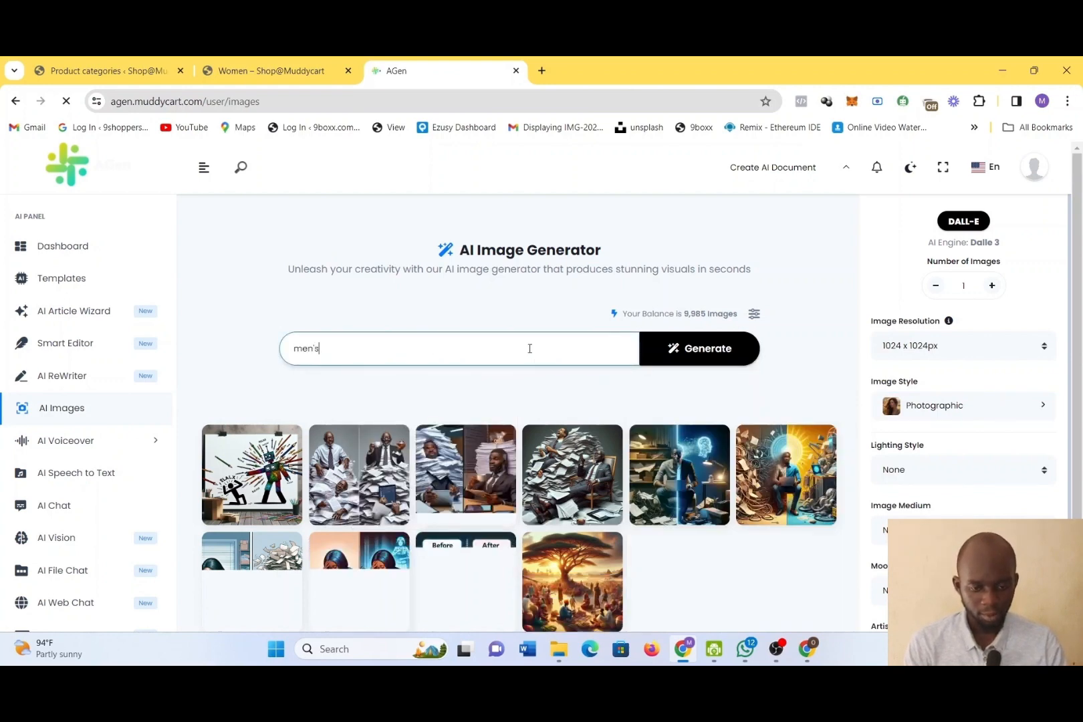
type(" styl")
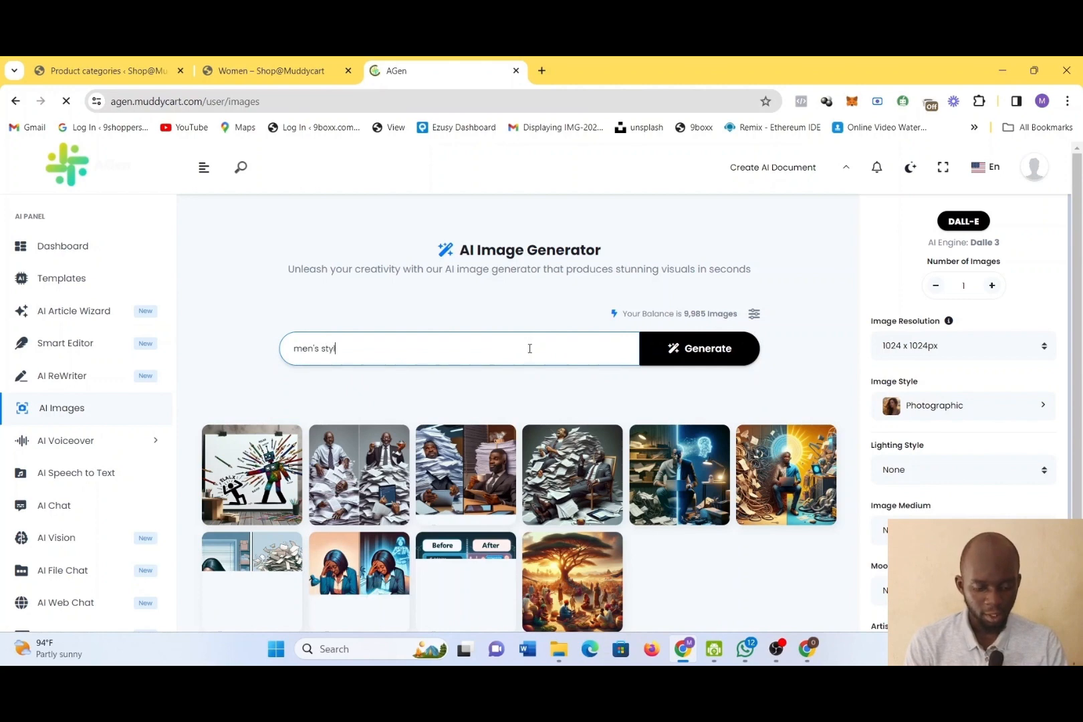
type("es fo")
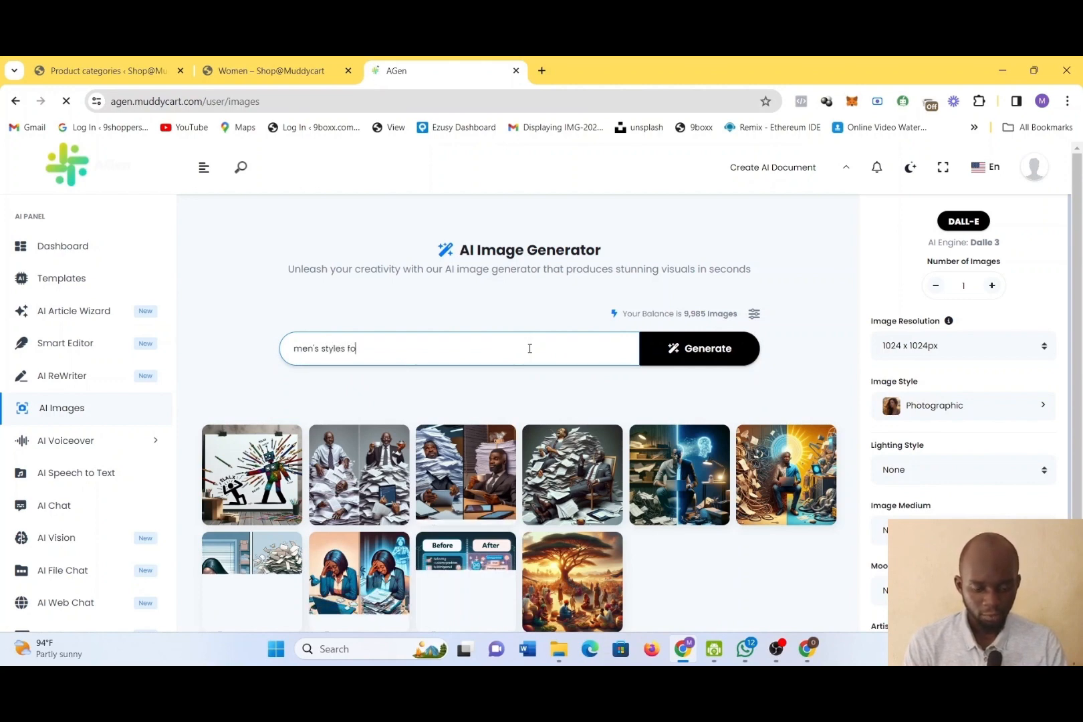
type("r craf")
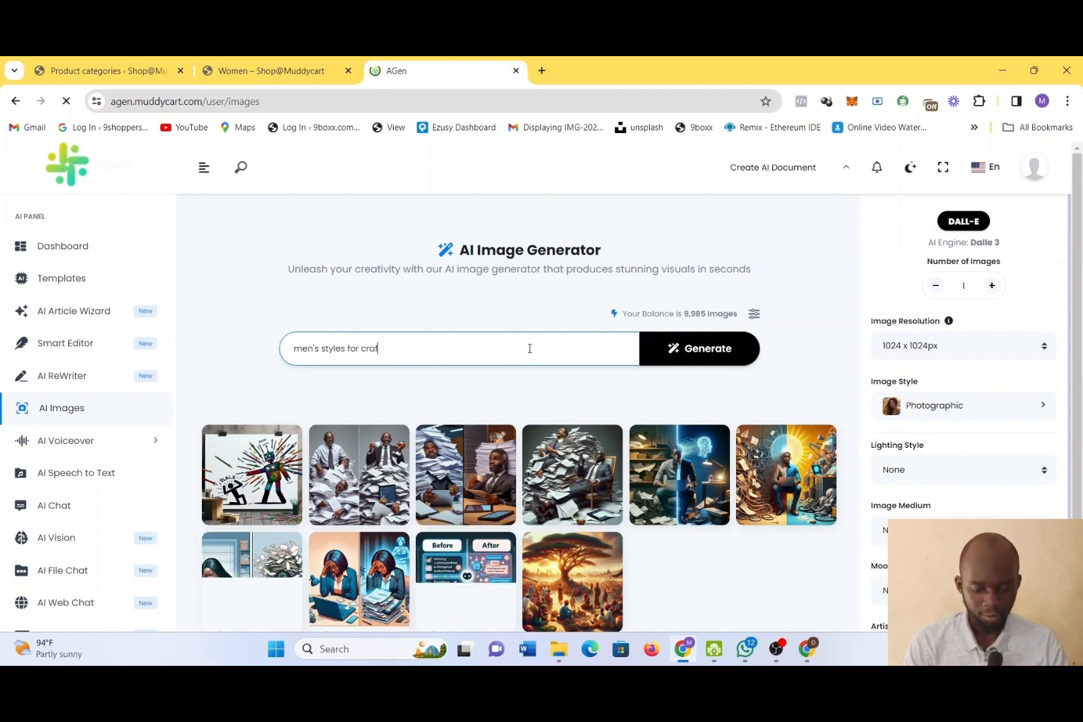
type("t work")
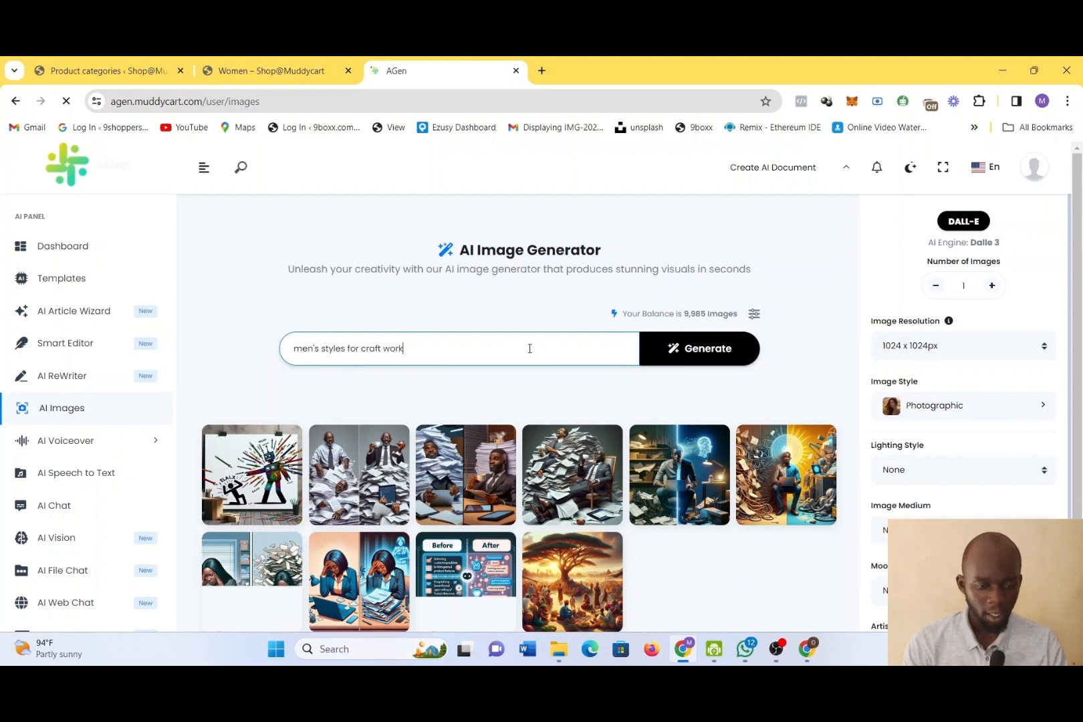
key("Return")
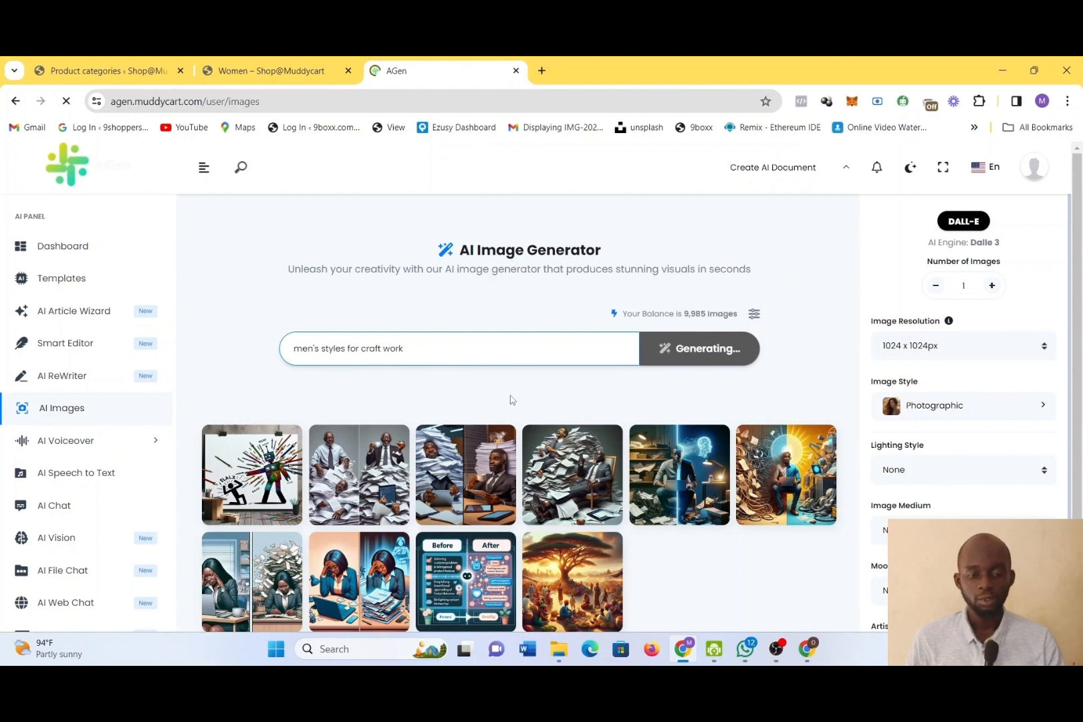
Switch the thumbnail image chooser on the product categories page to file upload, and return to the AI image generator
left_click(274, 70)
left_click(431, 60)
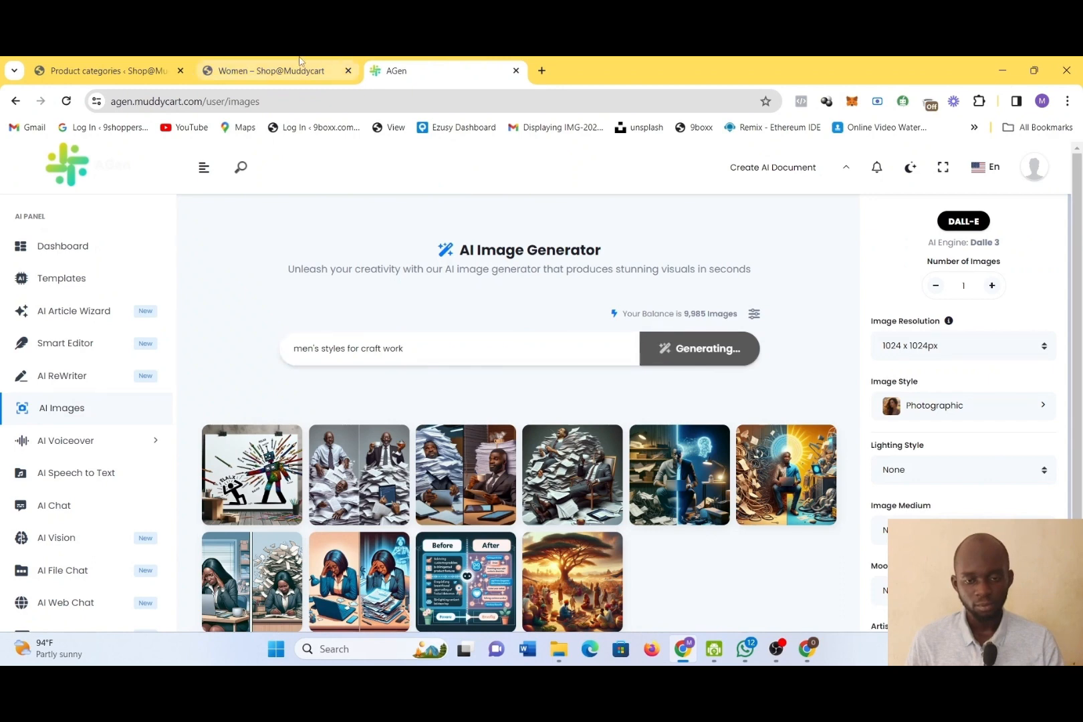
left_click(274, 70)
left_click(86, 65)
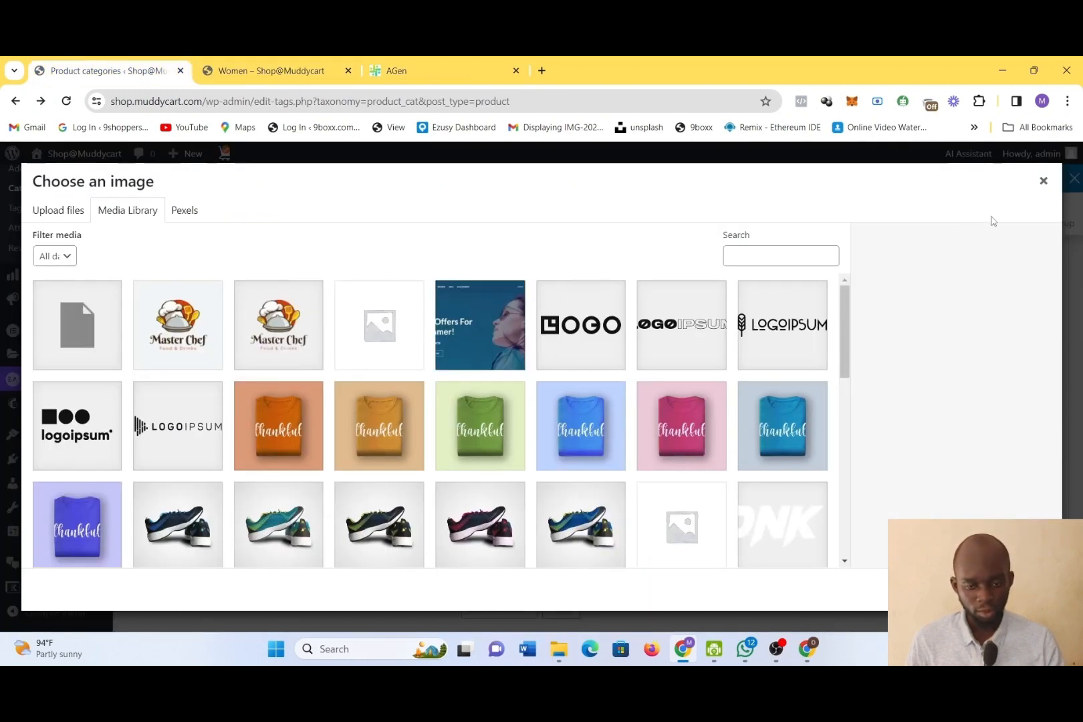
left_click(62, 208)
left_click(448, 67)
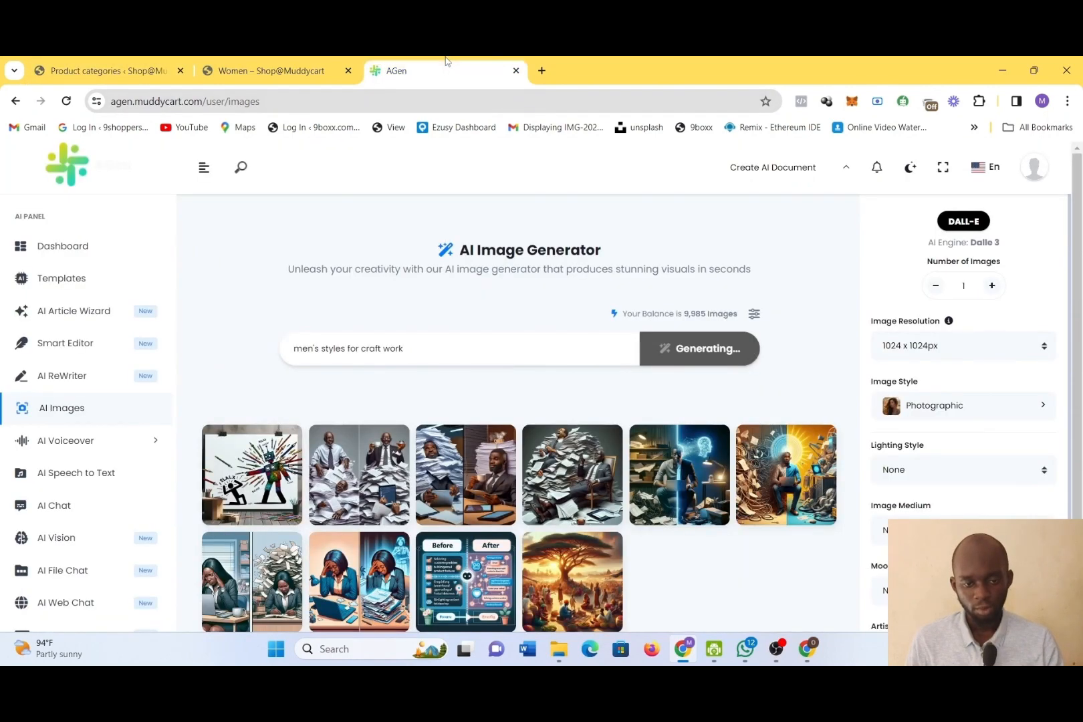
Download the newly generated craft image from AGen and upload it through the thumbnail image chooser on the product categories page
mouse_move(272, 508)
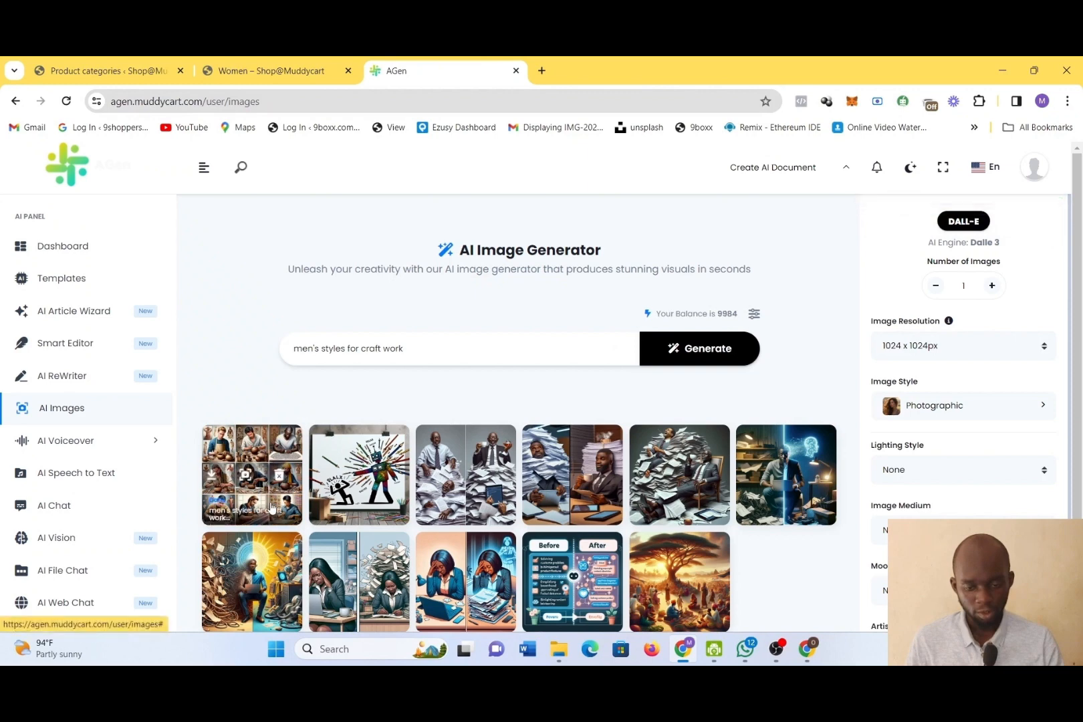
left_click(212, 474)
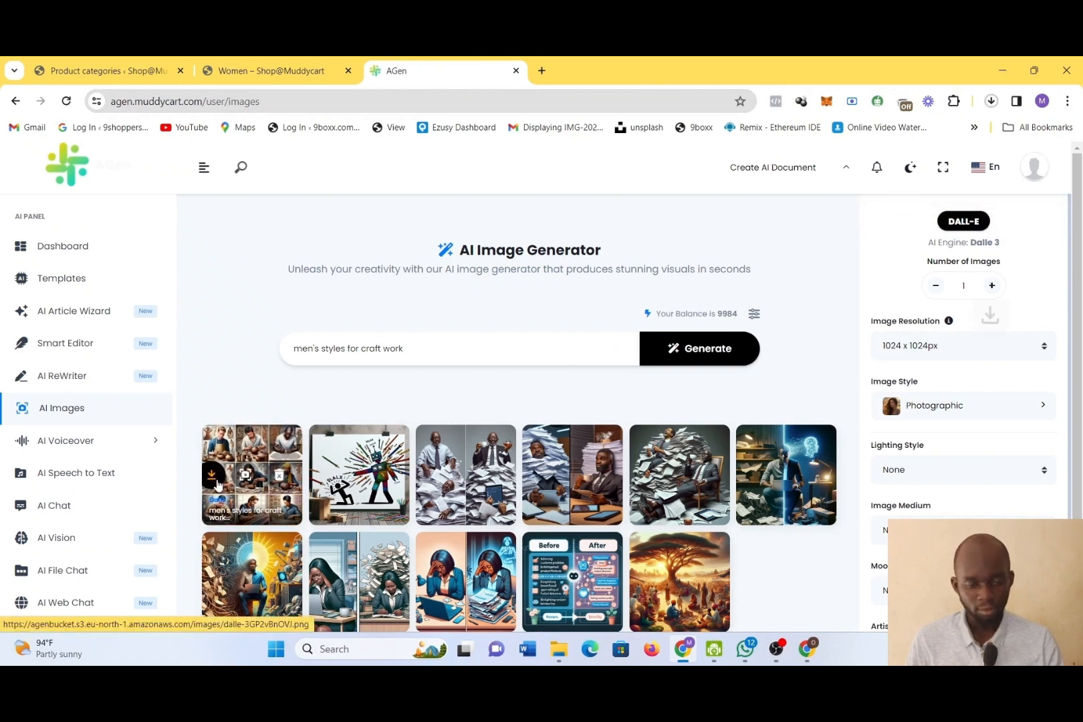
left_click(115, 60)
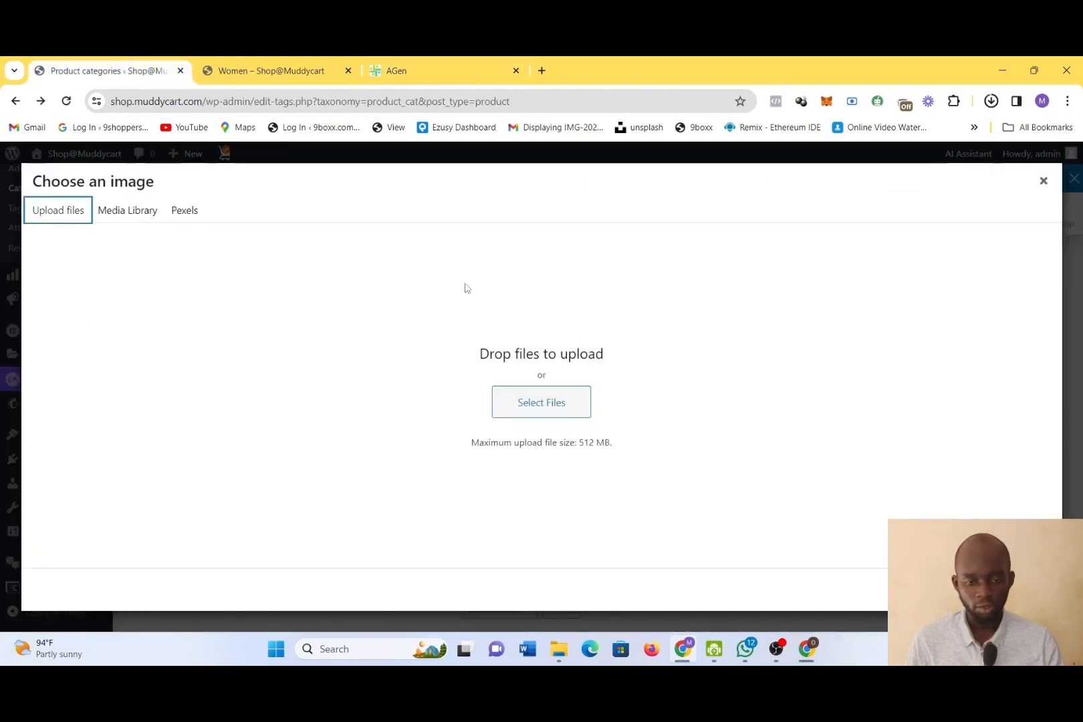
left_click(542, 403)
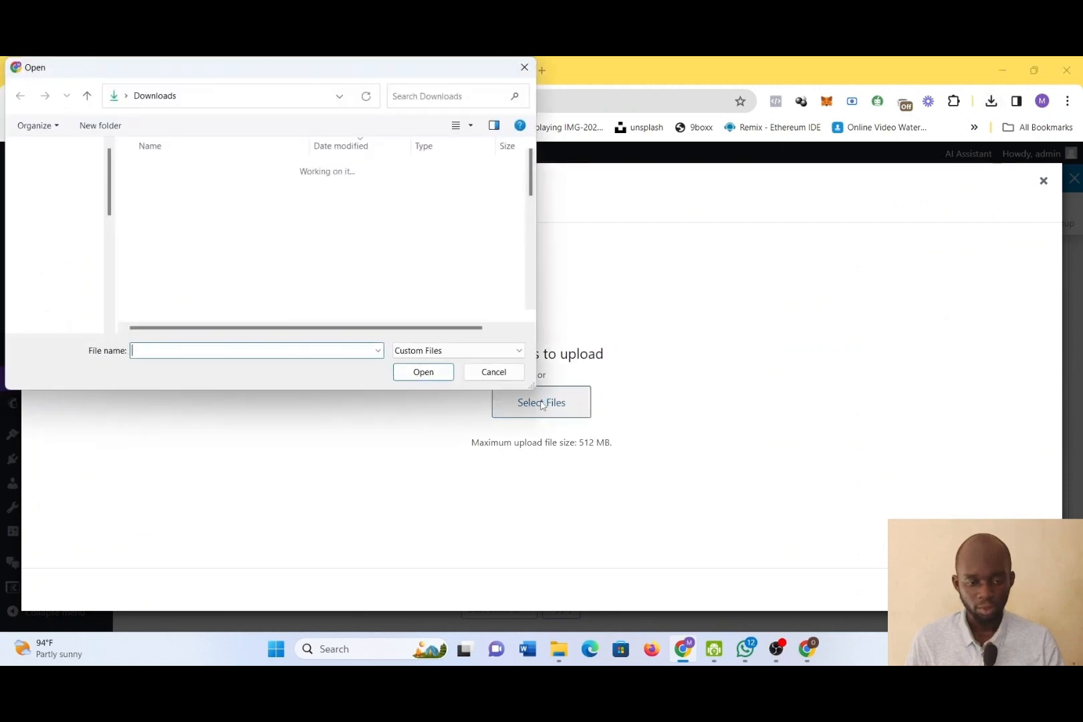
left_click(210, 187)
double_click(210, 187)
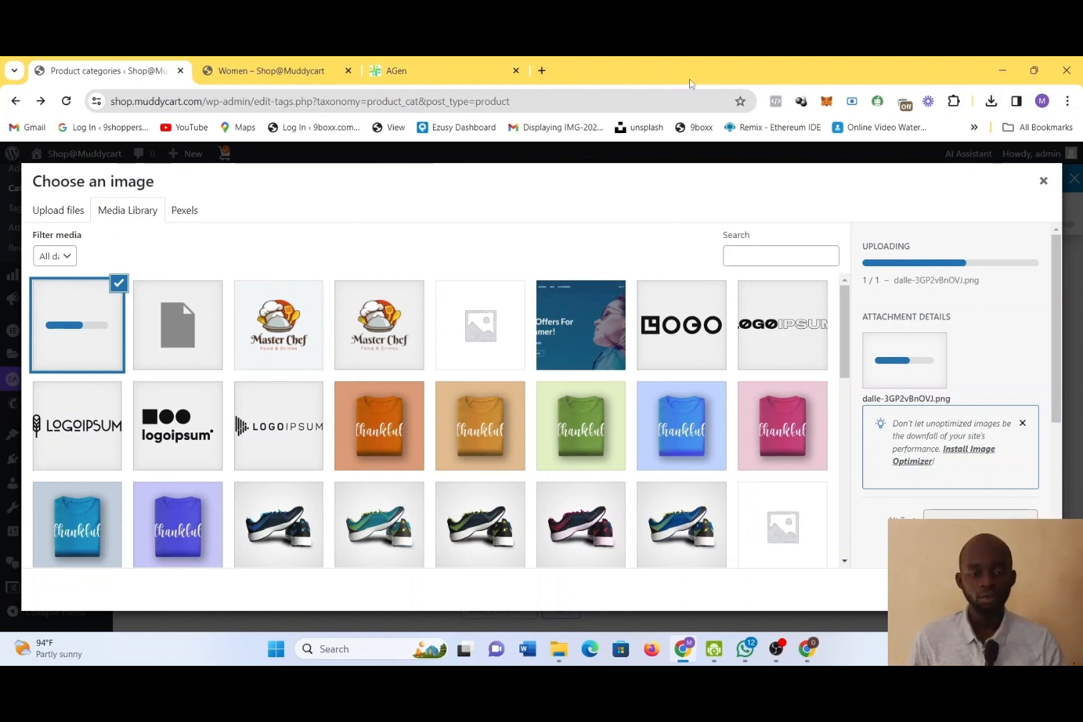
left_click(516, 70)
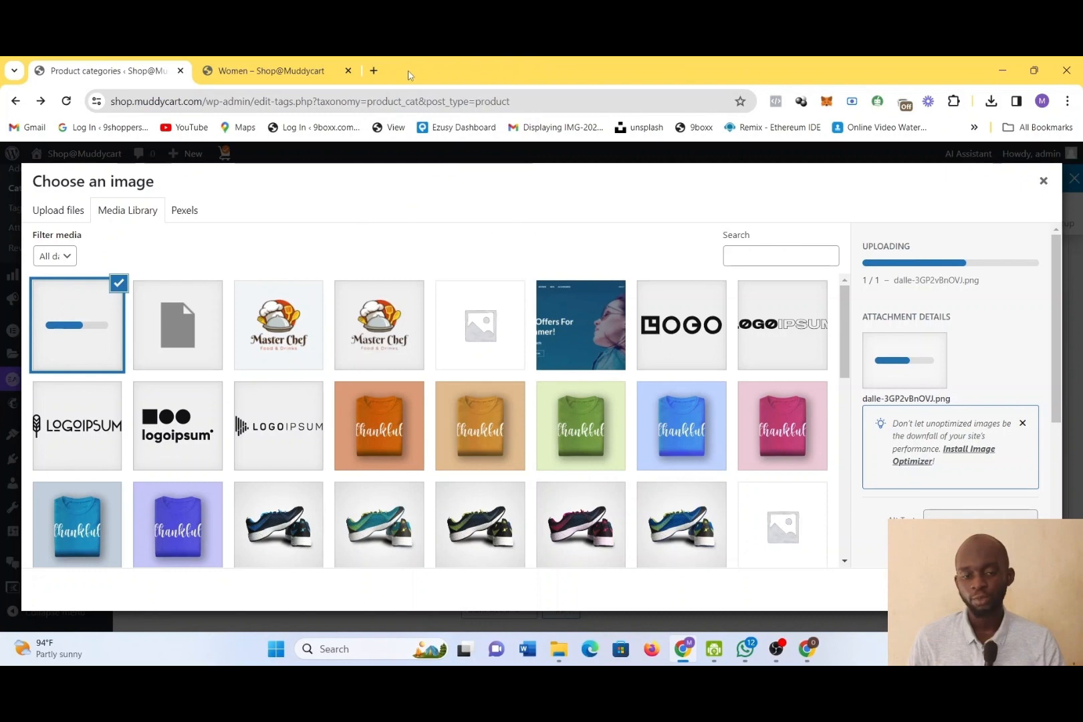
Search Google Images for "craft" in a new browser tab and look through the image results
left_click(374, 70)
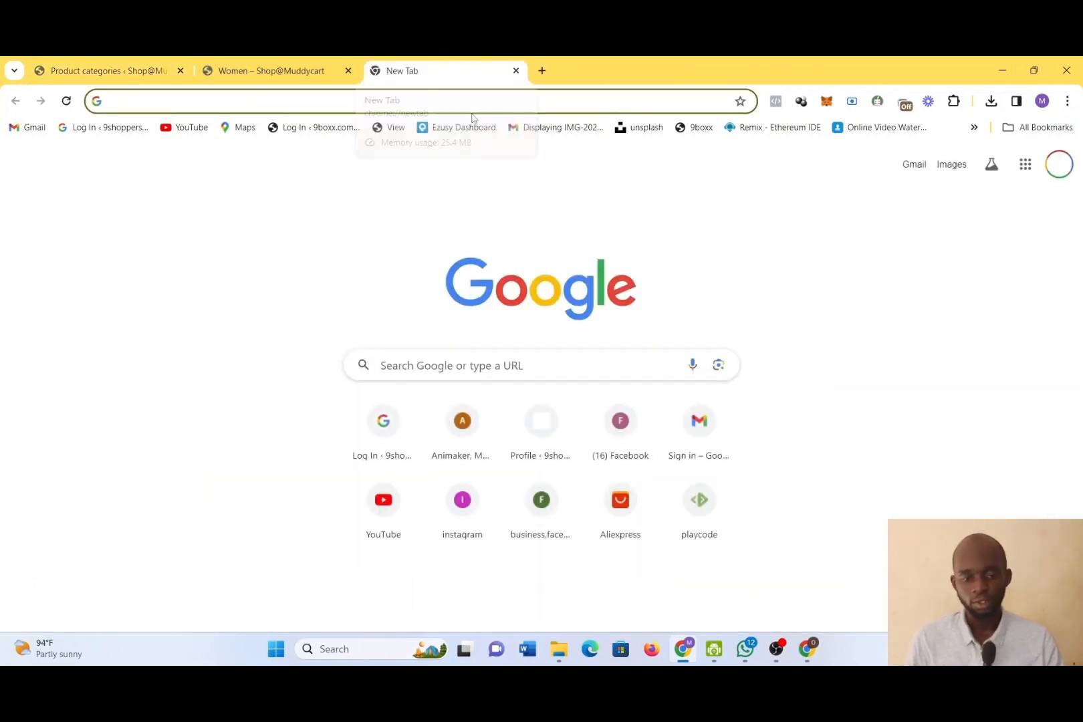
type("craft")
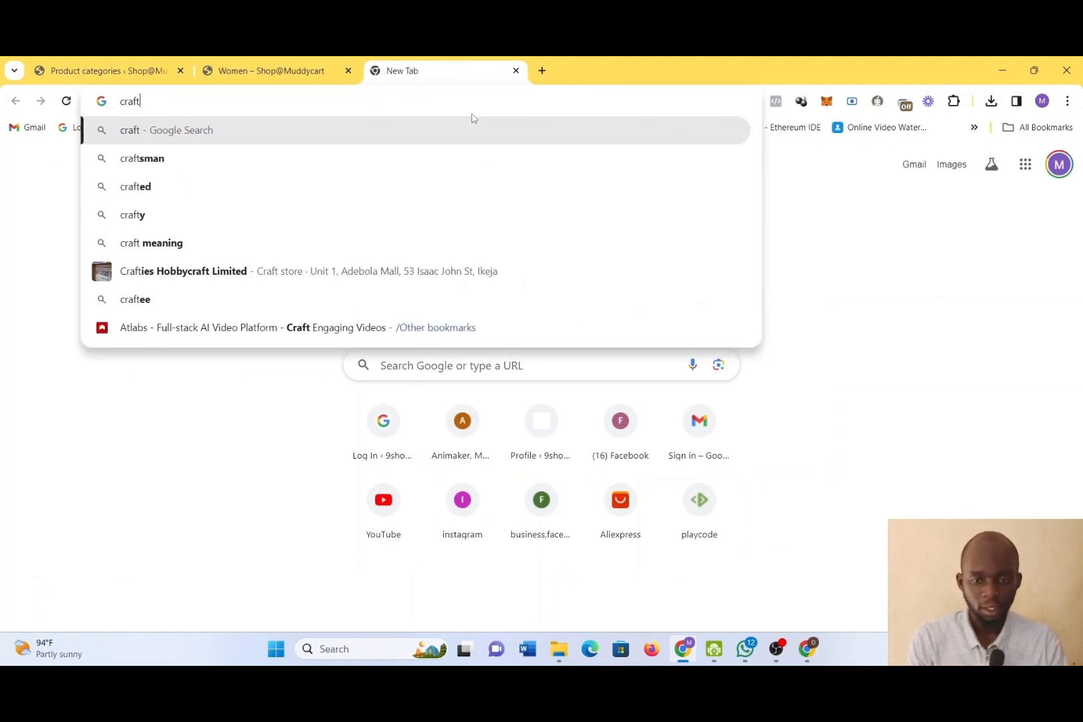
key("Return")
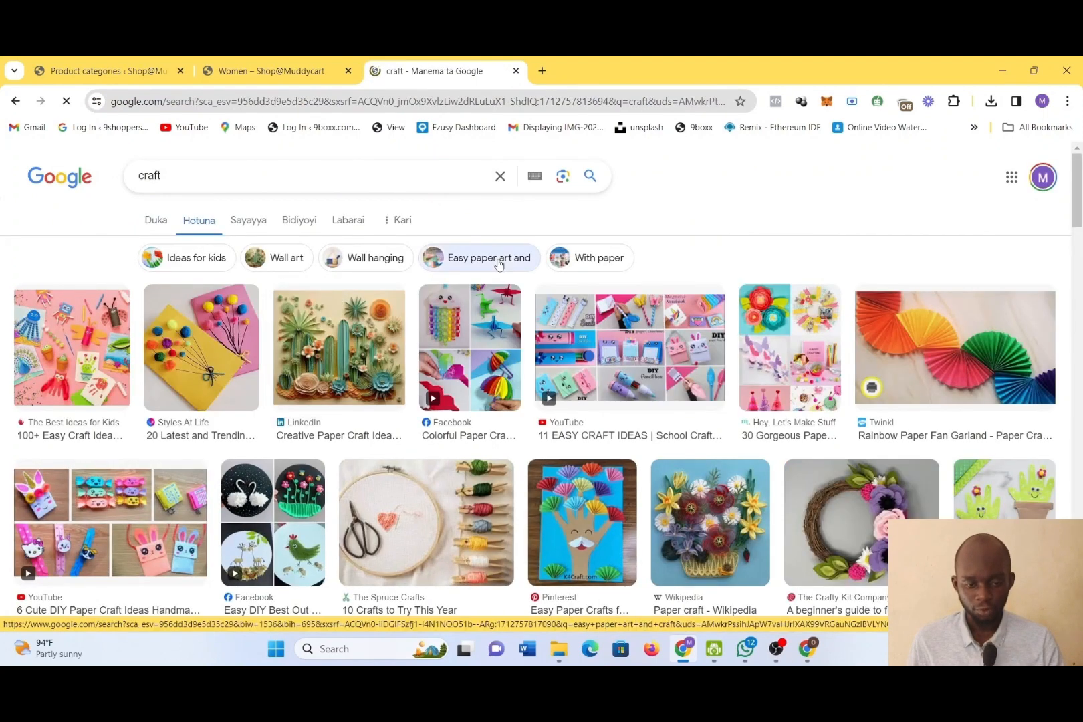
scroll(600, 346, "down", 5)
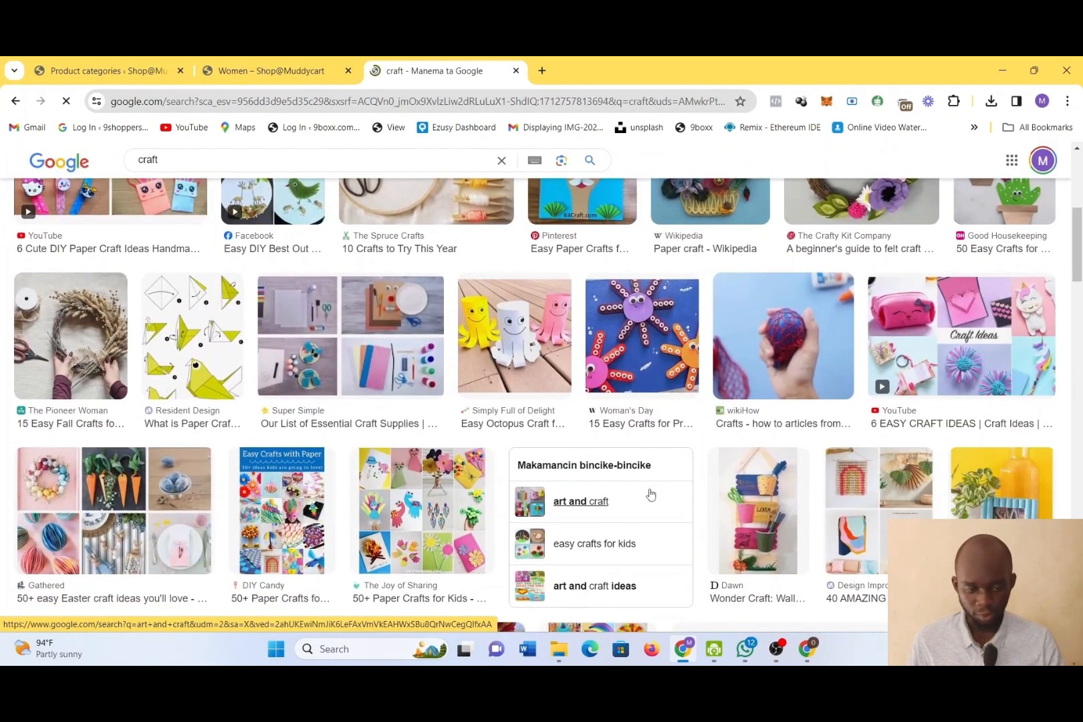
scroll(650, 494, "up", 5)
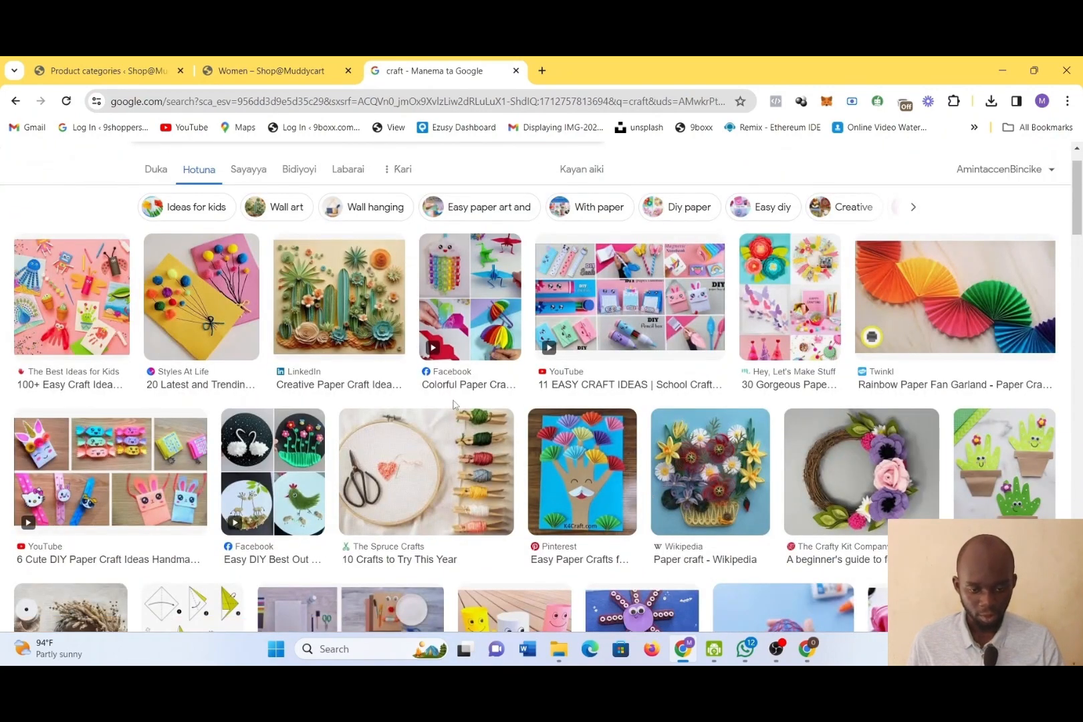
scroll(300, 462, "down", 5)
scroll(318, 453, "down", 10)
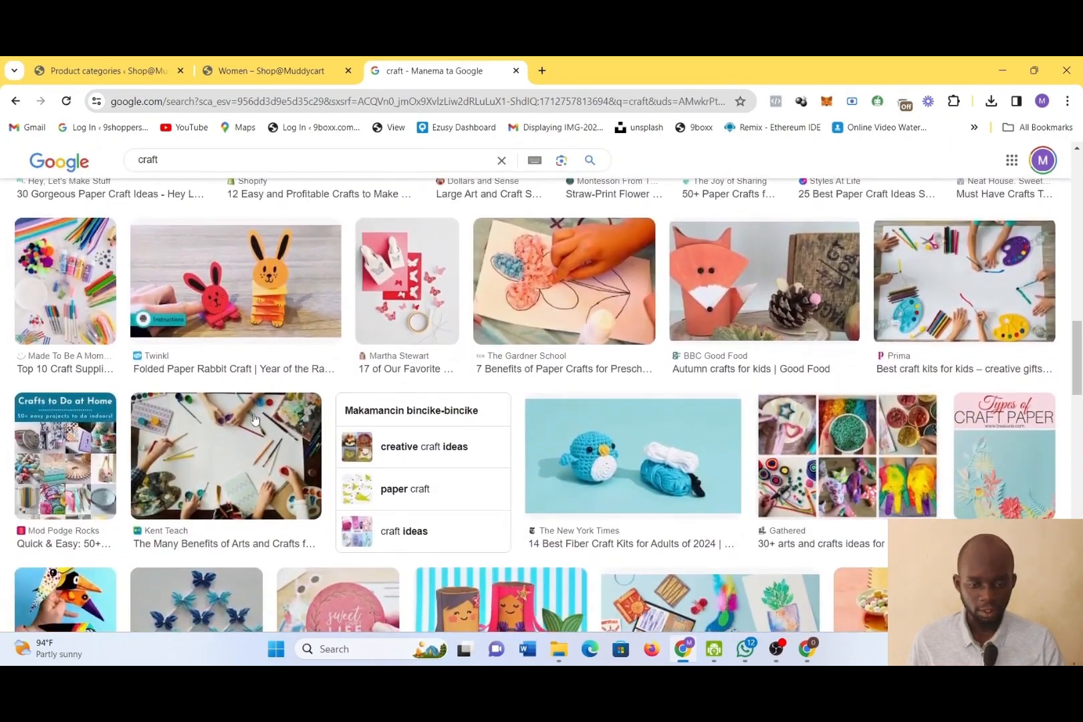
scroll(536, 510, "down", 1)
scroll(537, 510, "down", 9)
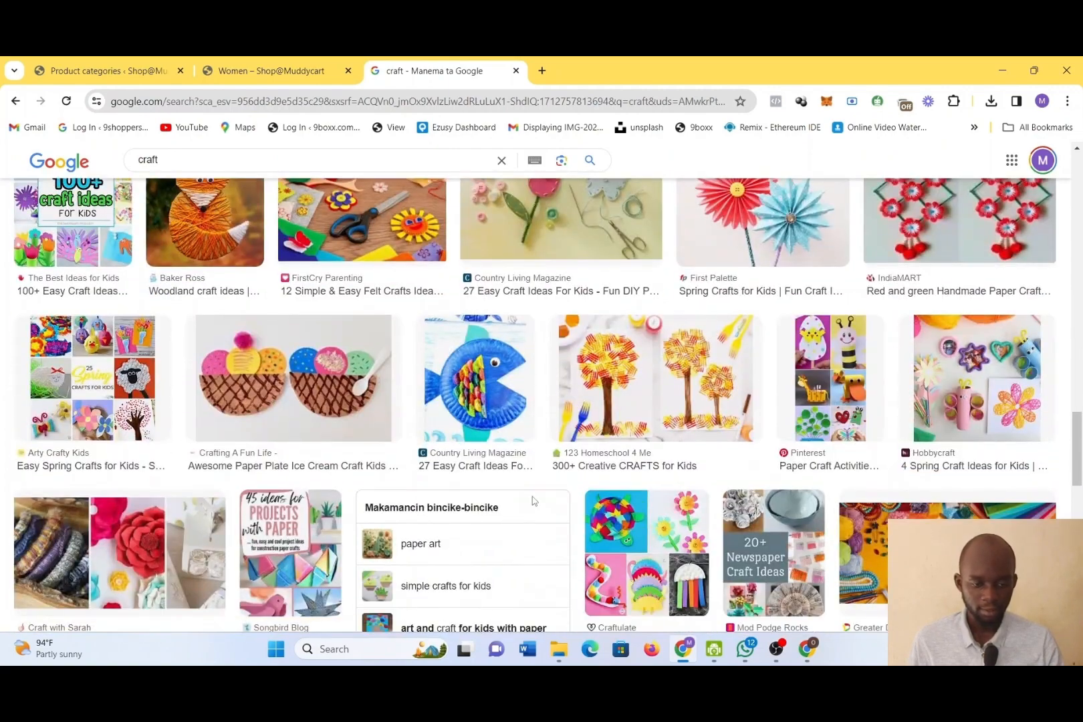
scroll(484, 499, "up", 20)
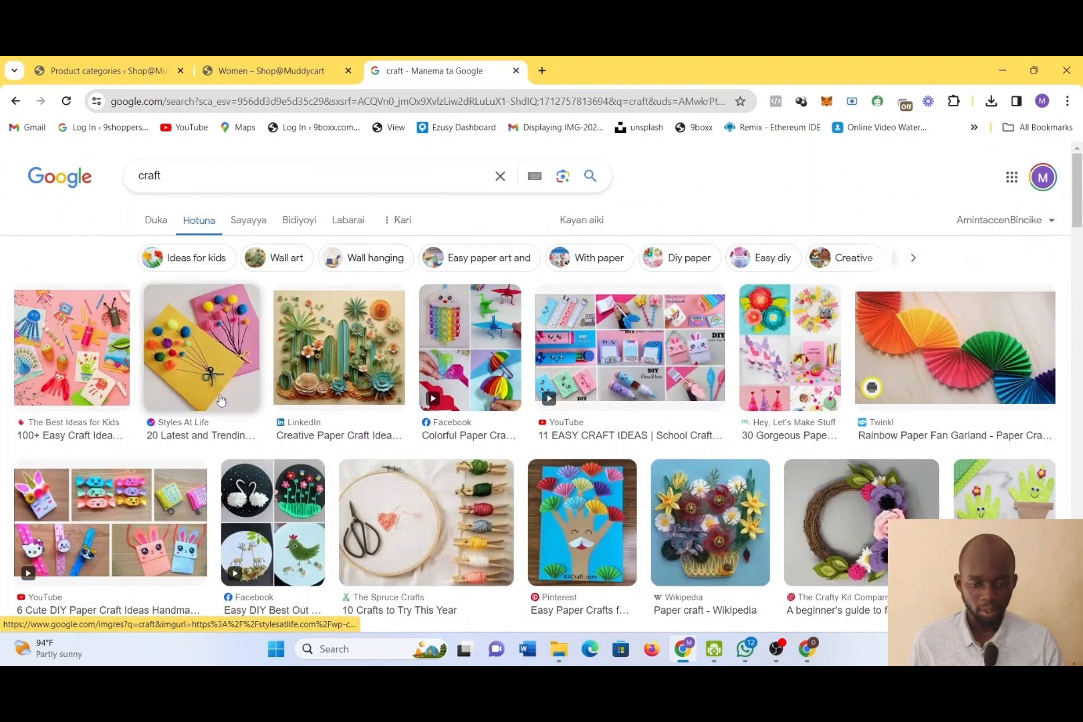
Save the Styles At Life image of yellow and pink cards with pom-pom balloons as a JPEG file named download
right_click(190, 346)
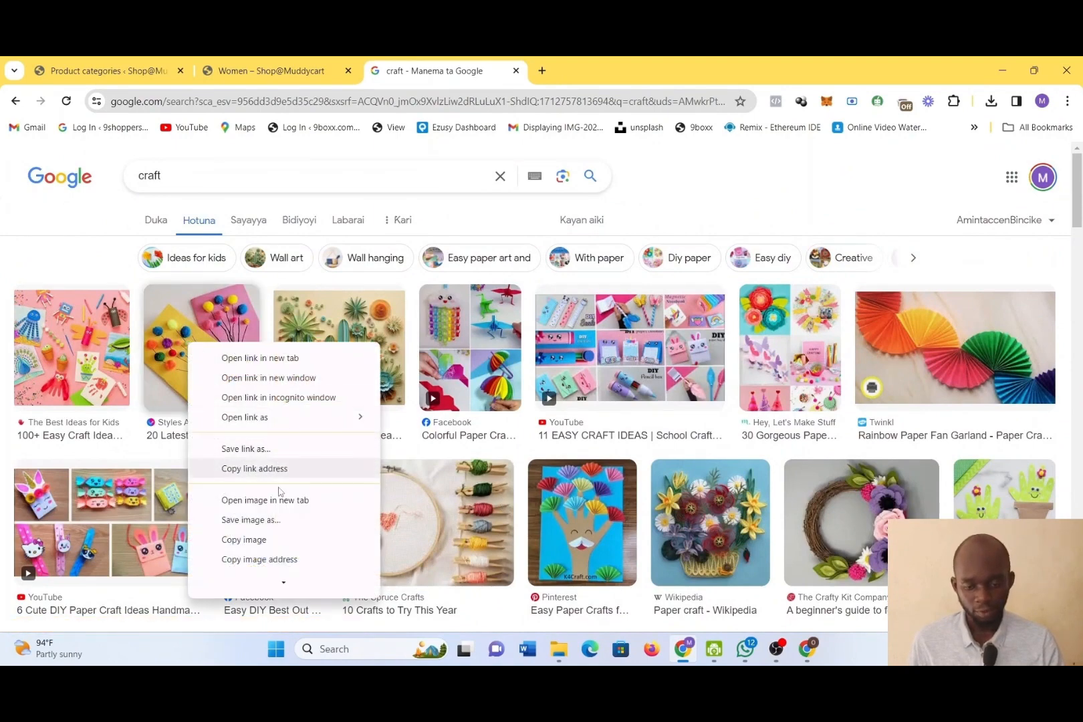
left_click(286, 520)
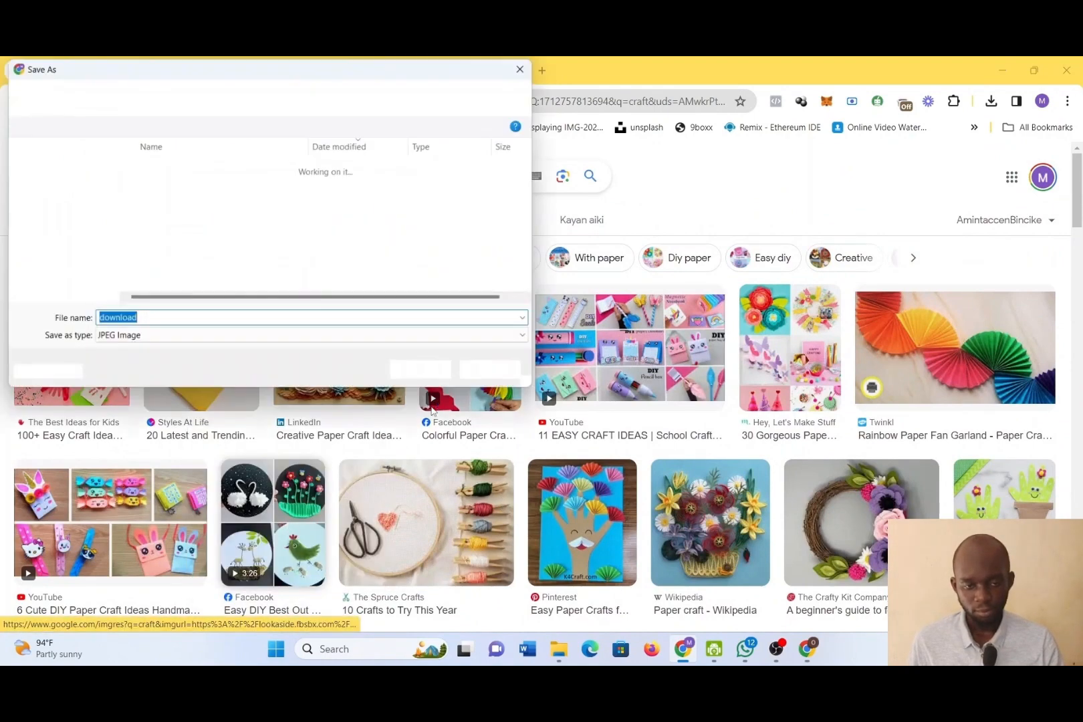
left_click(425, 376)
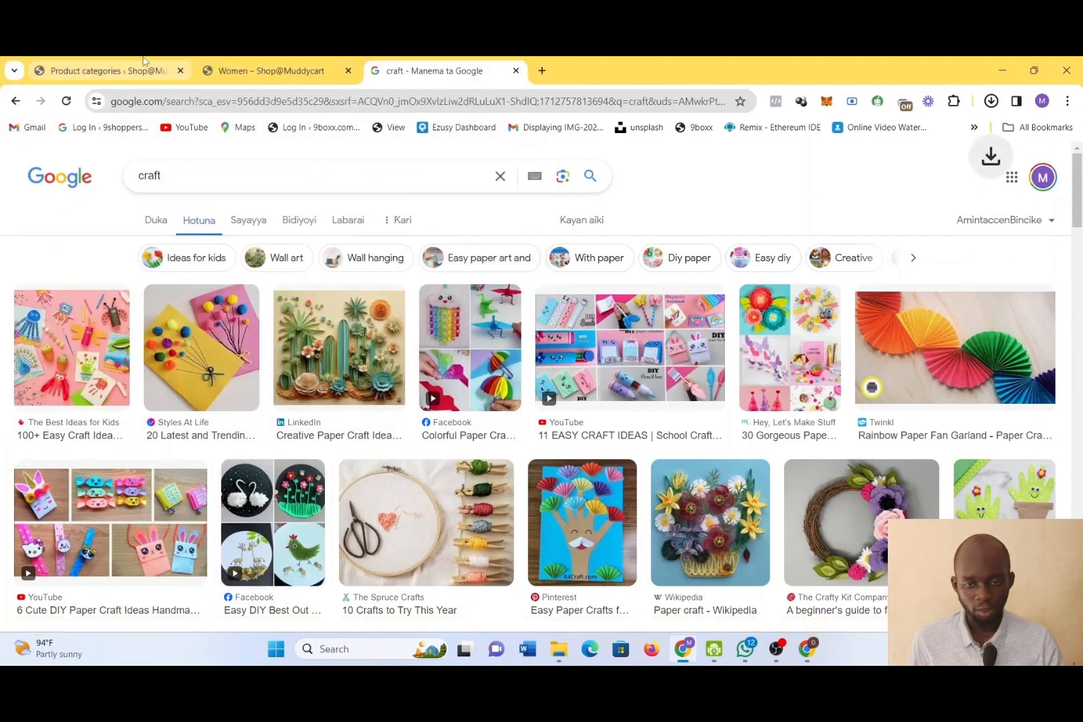
Use the uploaded AI image as the thumbnail on the product categories page and add the new category with the Default display type
left_click(133, 69)
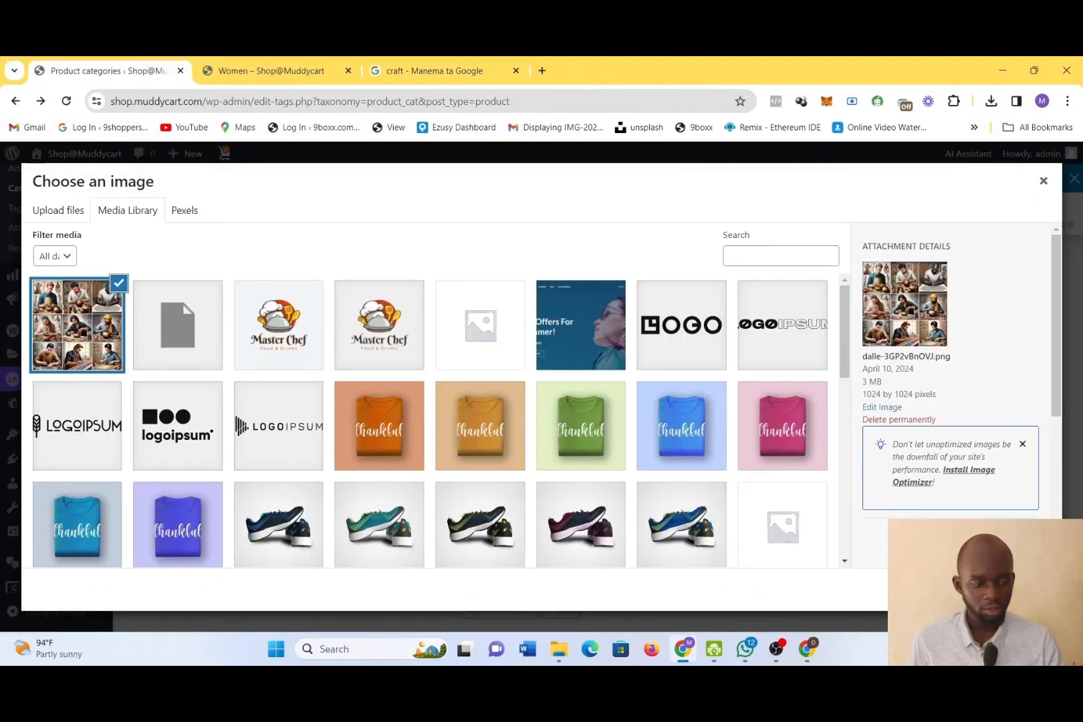
left_click(1022, 590)
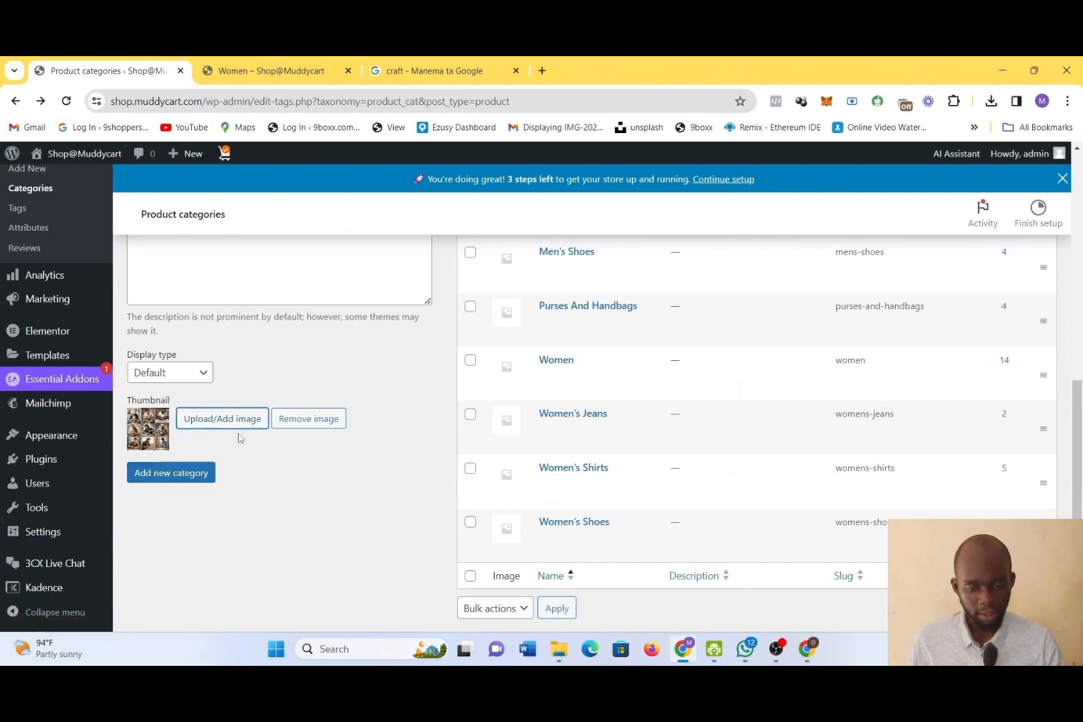
scroll(238, 438, "down", 1)
scroll(238, 438, "down", 1)
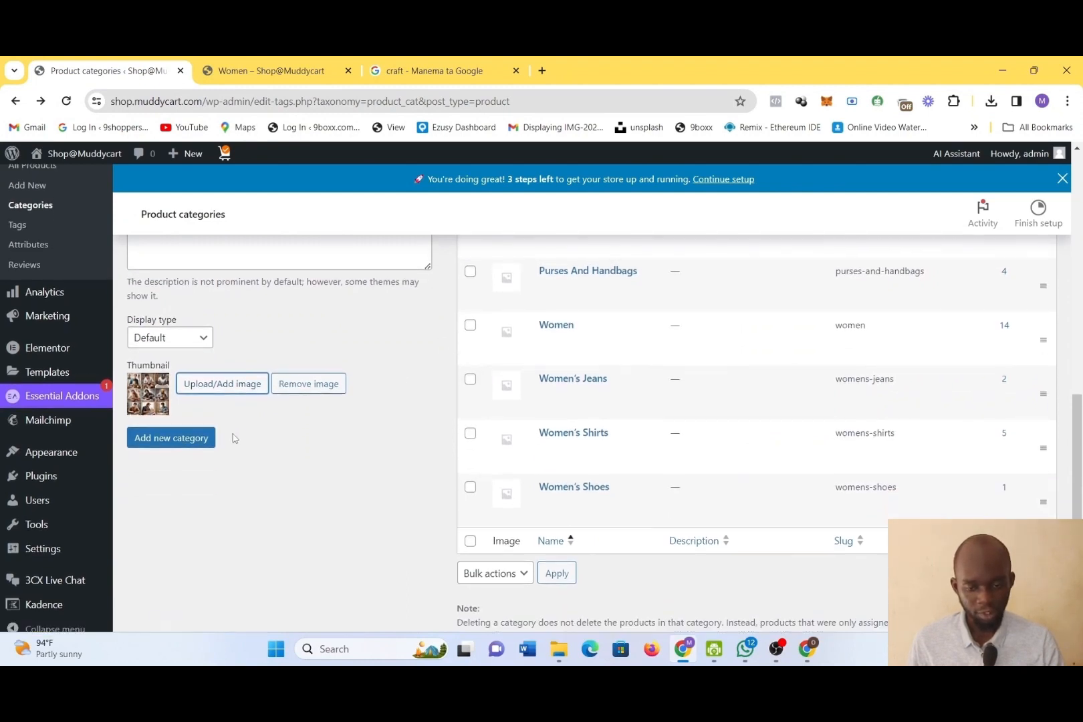
left_click(165, 271)
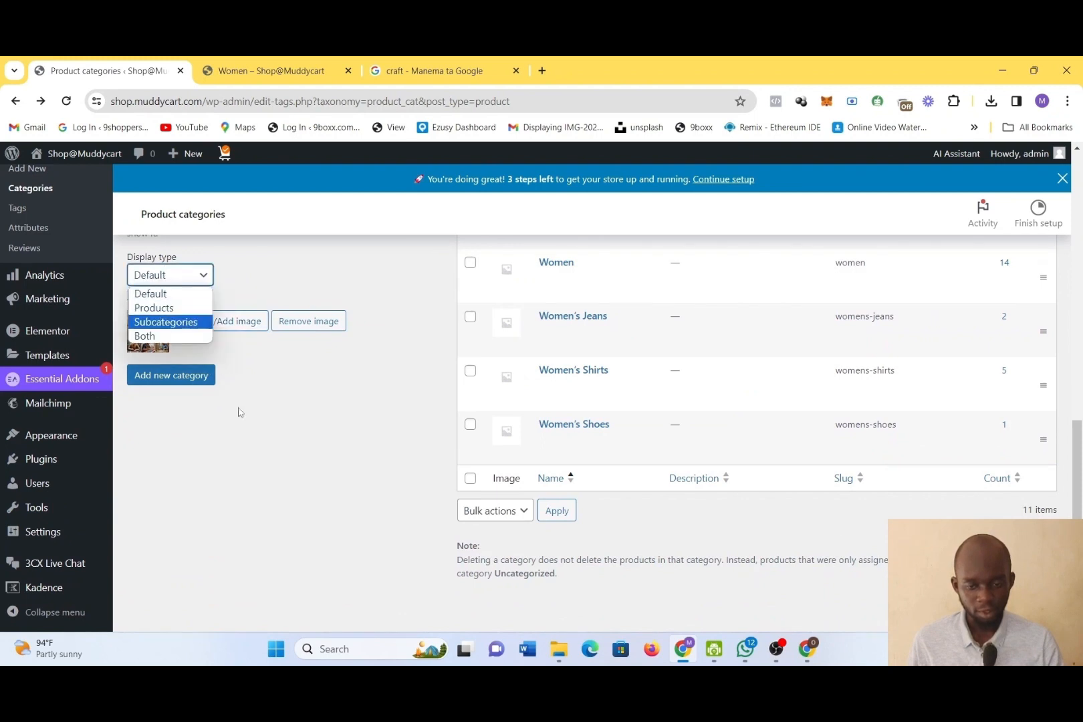
left_click(260, 462)
left_click(170, 376)
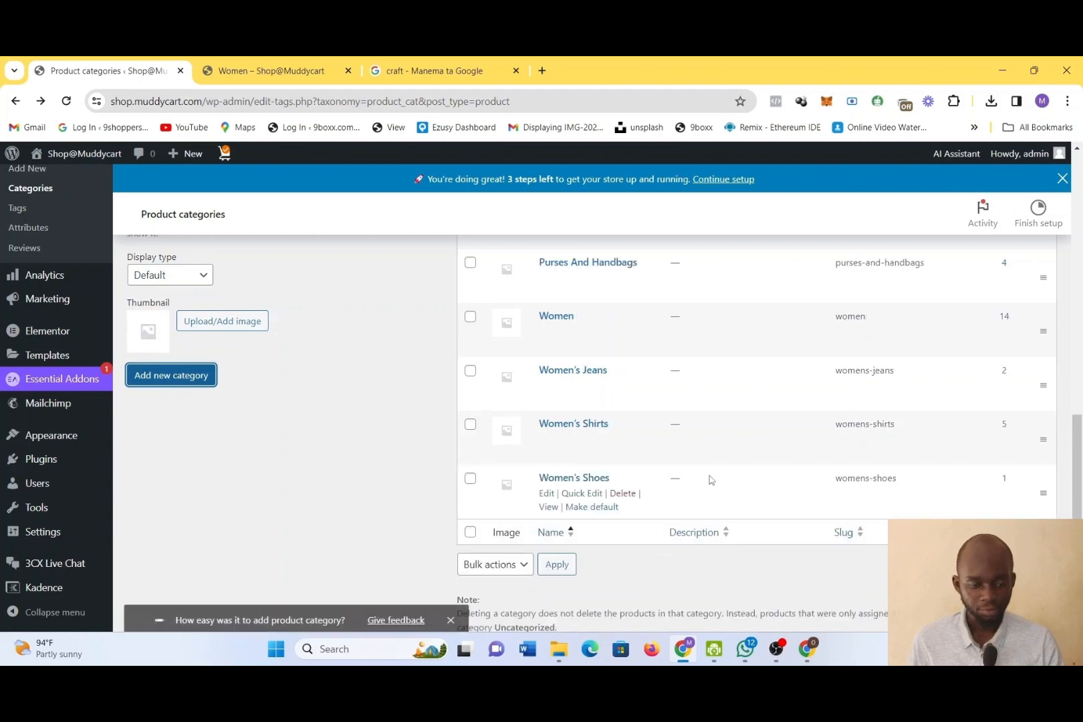
Review the category list around the new Crafts entry under Men and view the Crafts category page in the store
scroll(715, 479, "up", 4)
scroll(716, 479, "up", 3)
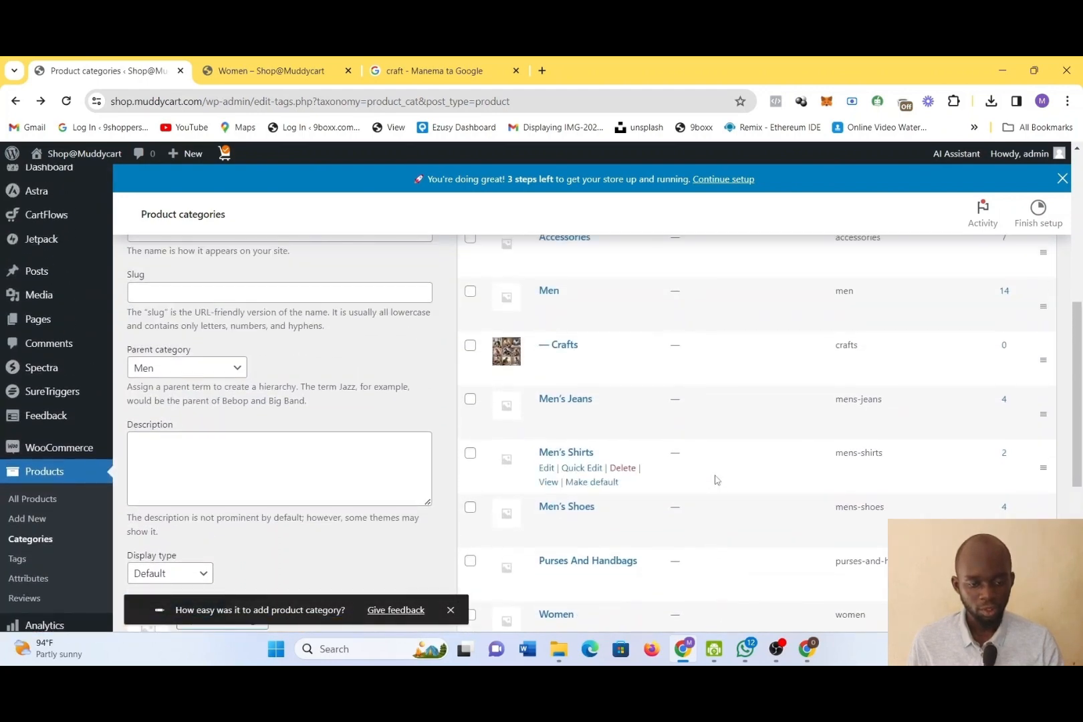
scroll(716, 480, "up", 1)
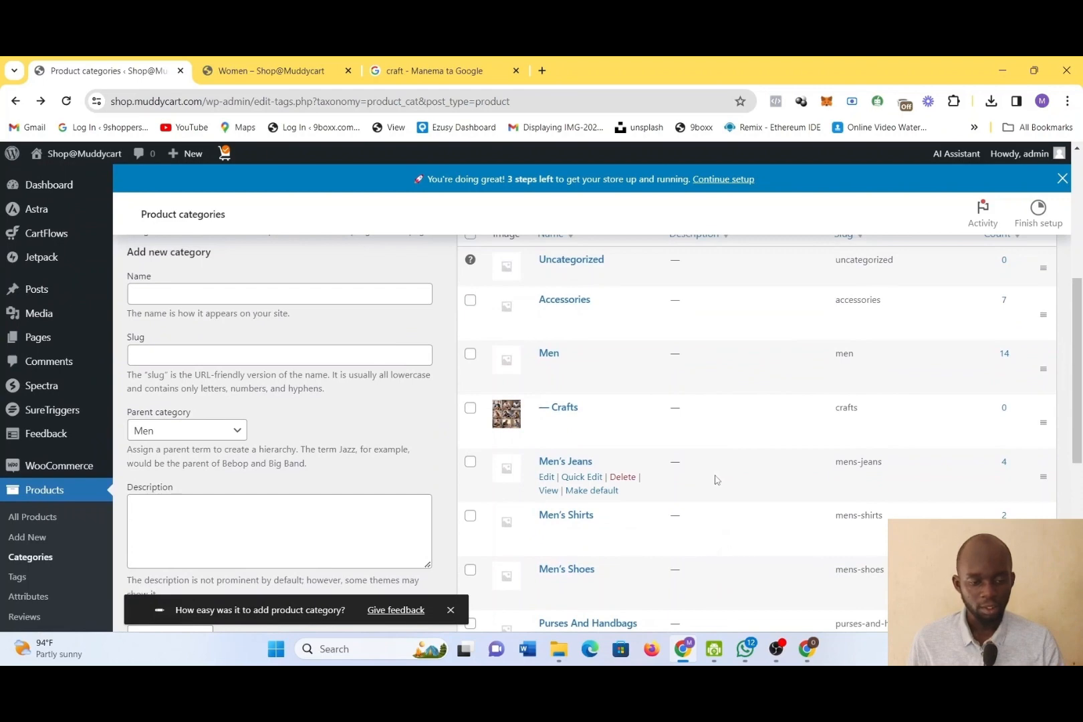
scroll(676, 426, "down", 1)
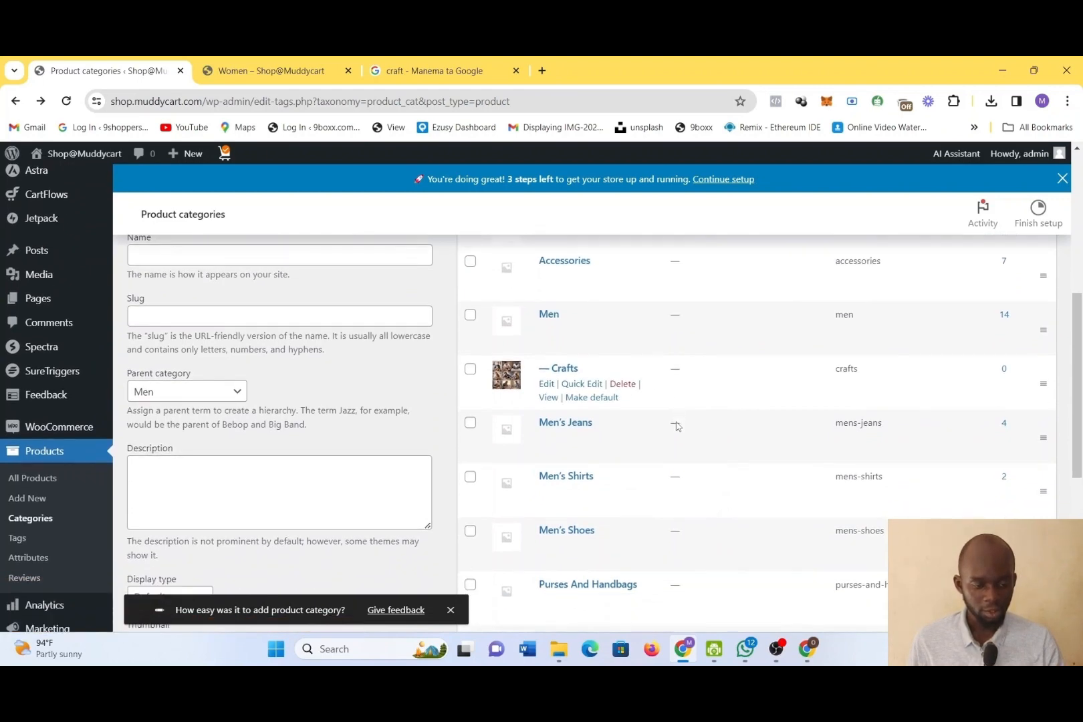
scroll(677, 426, "up", 2)
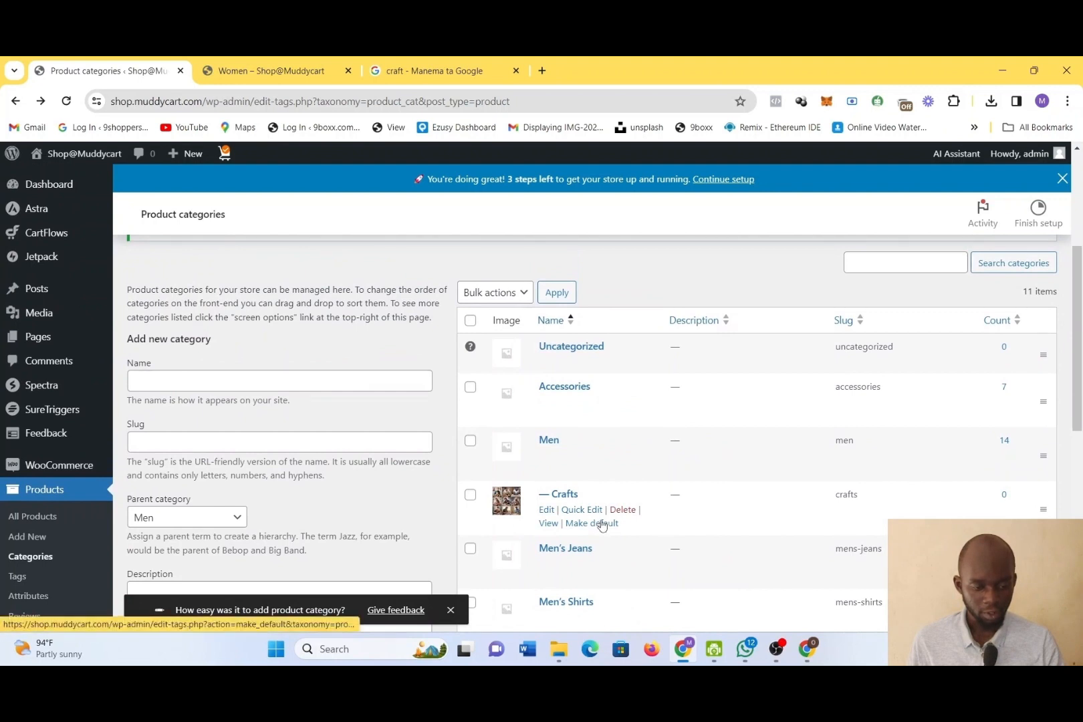
left_click(550, 524)
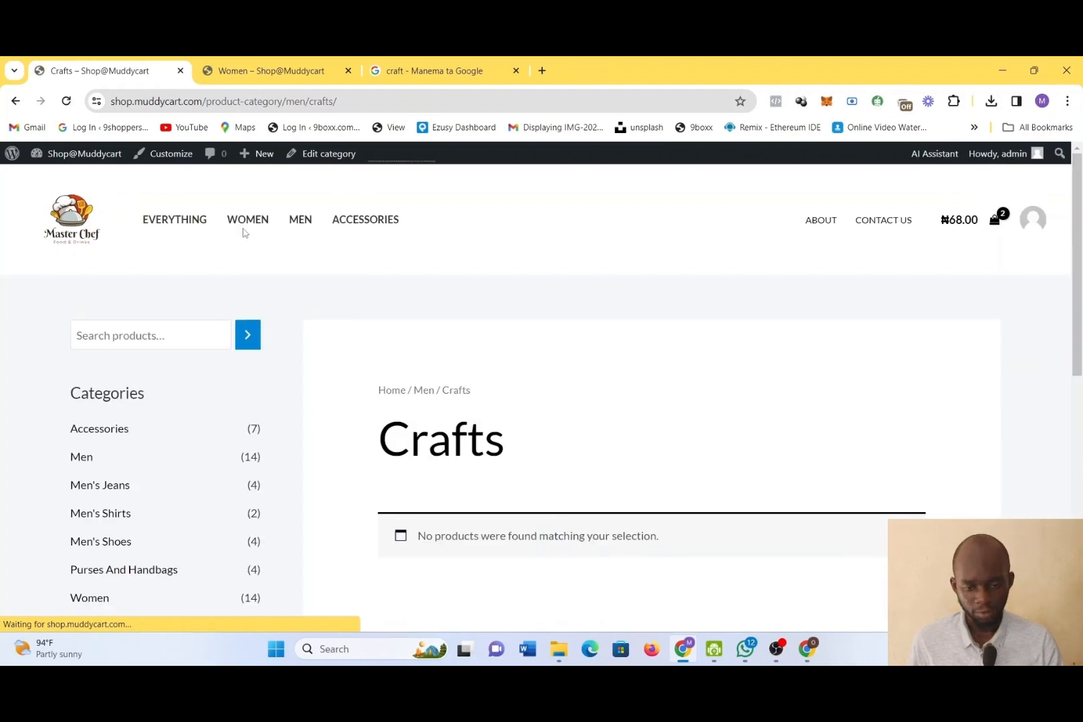
Look through both pages of the Men category in the store, check the Women category page, and return to the Crafts page
left_click(302, 221)
scroll(658, 438, "down", 2)
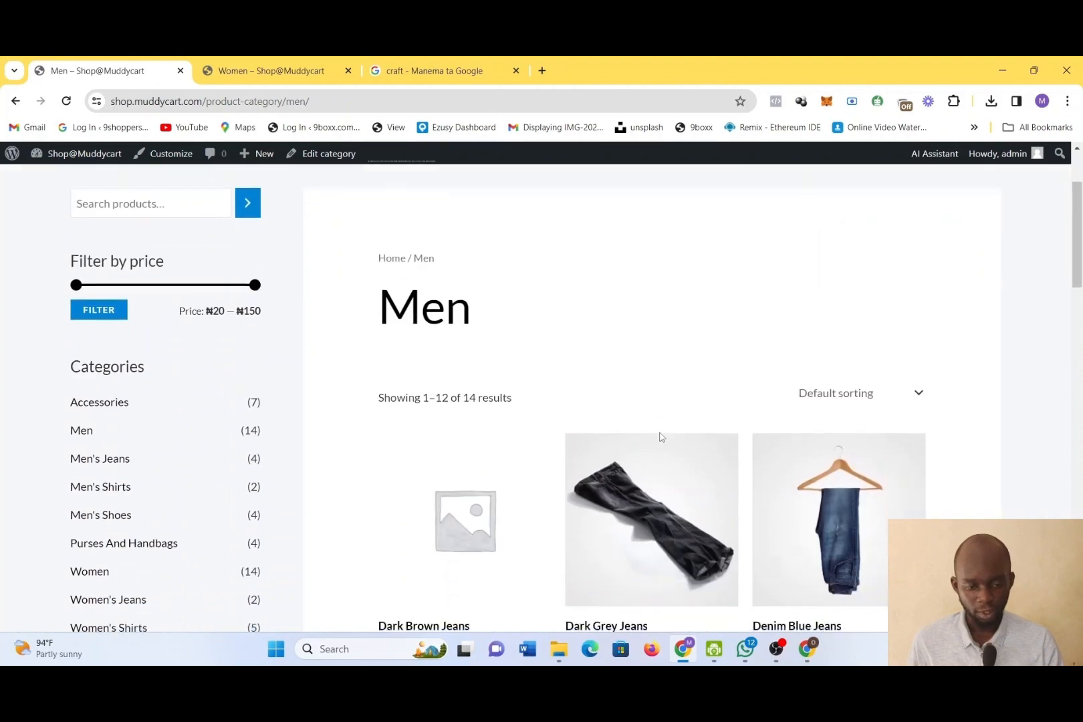
scroll(661, 437, "down", 18)
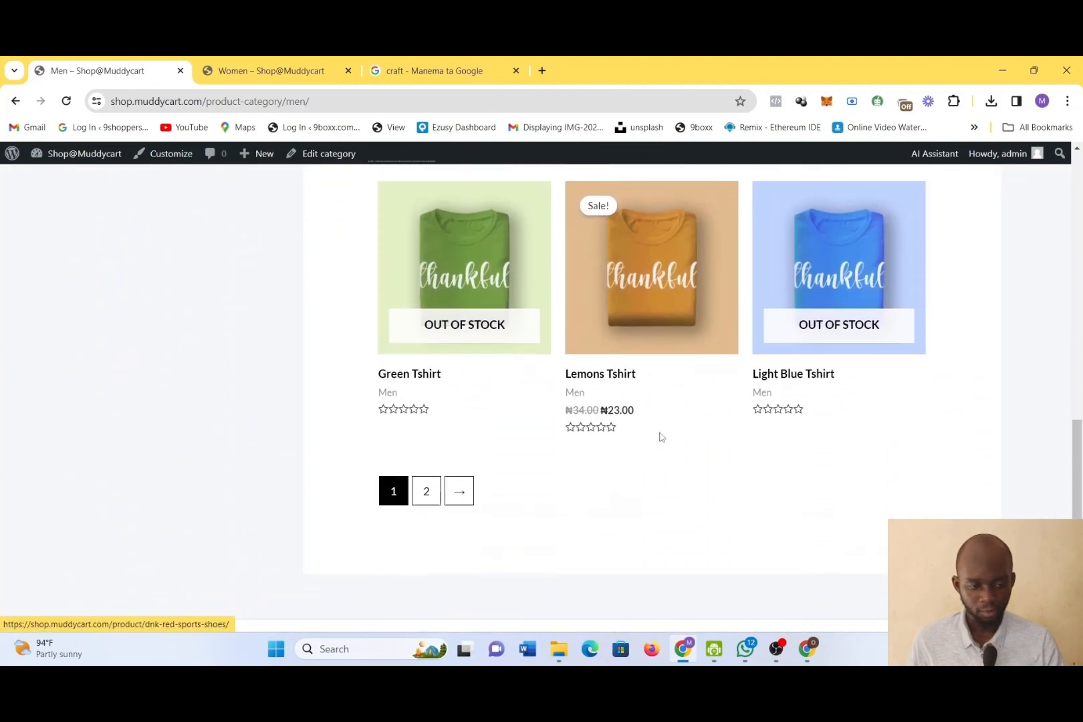
scroll(660, 437, "down", 1)
left_click(426, 460)
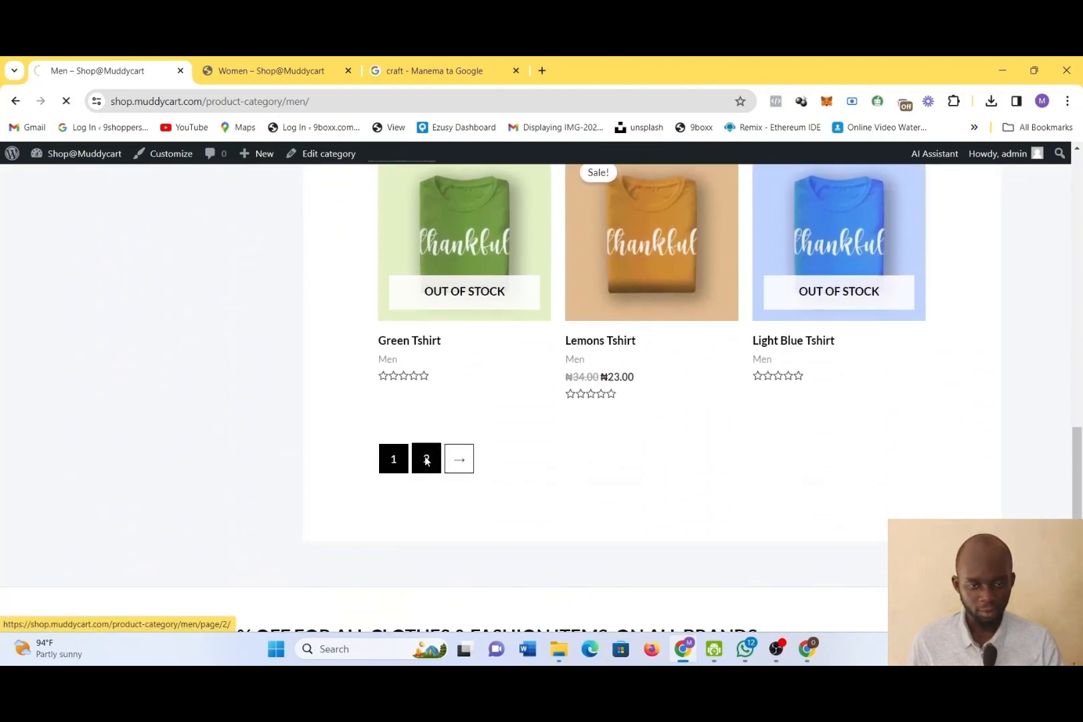
scroll(713, 473, "down", 10)
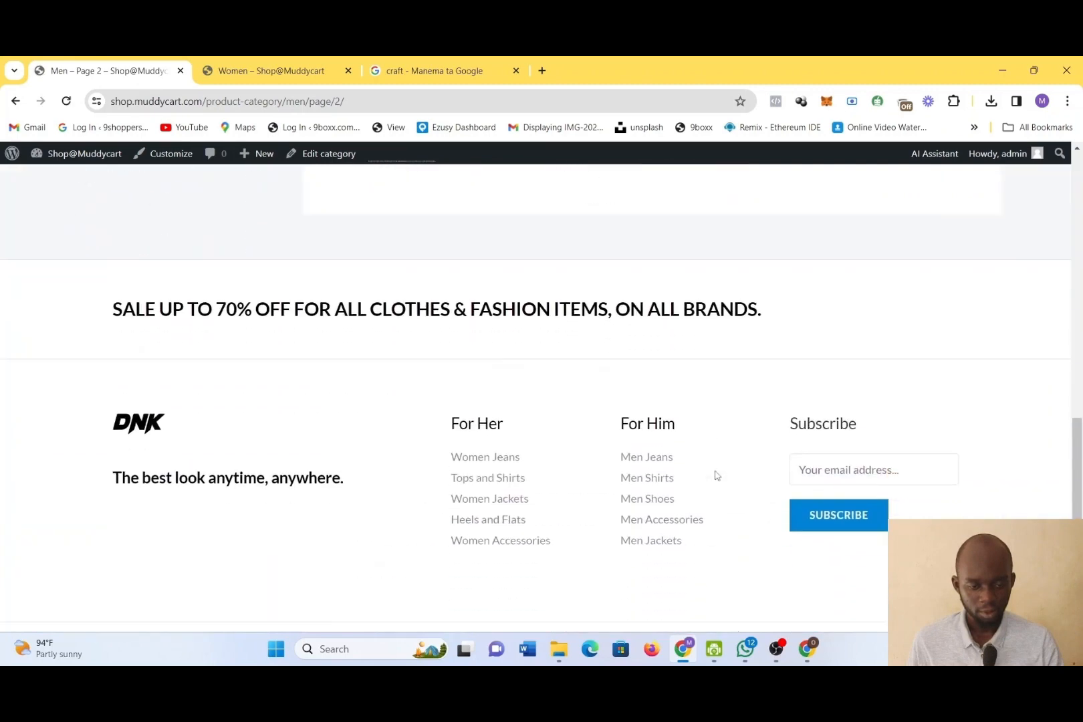
scroll(717, 475, "up", 6)
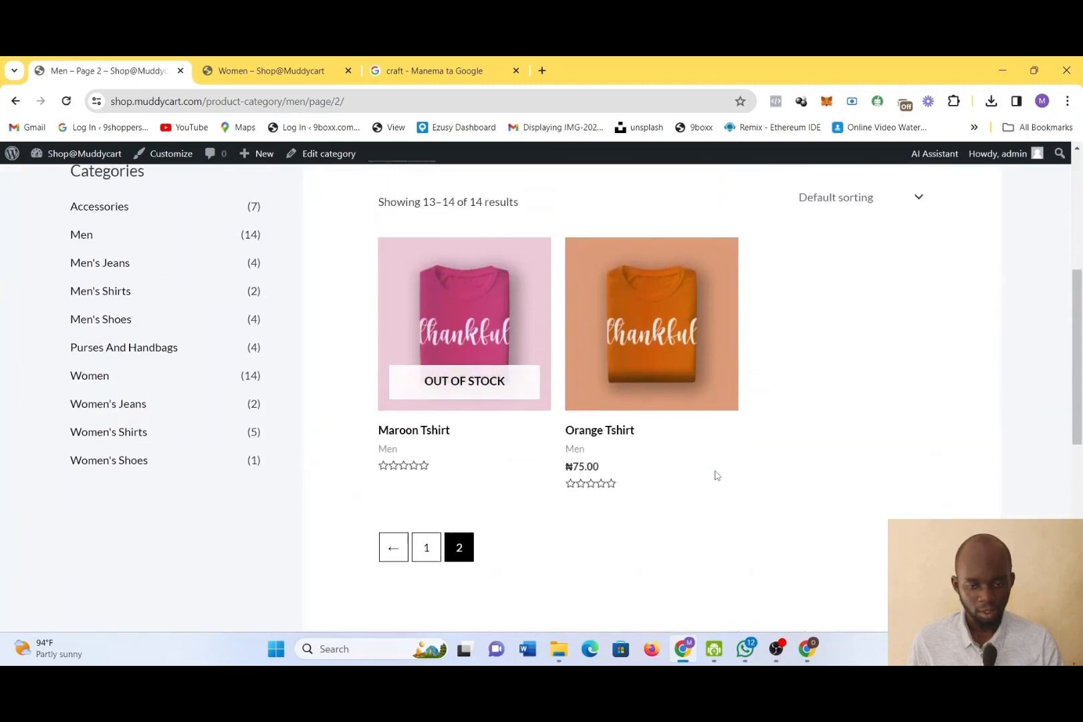
scroll(715, 476, "up", 1)
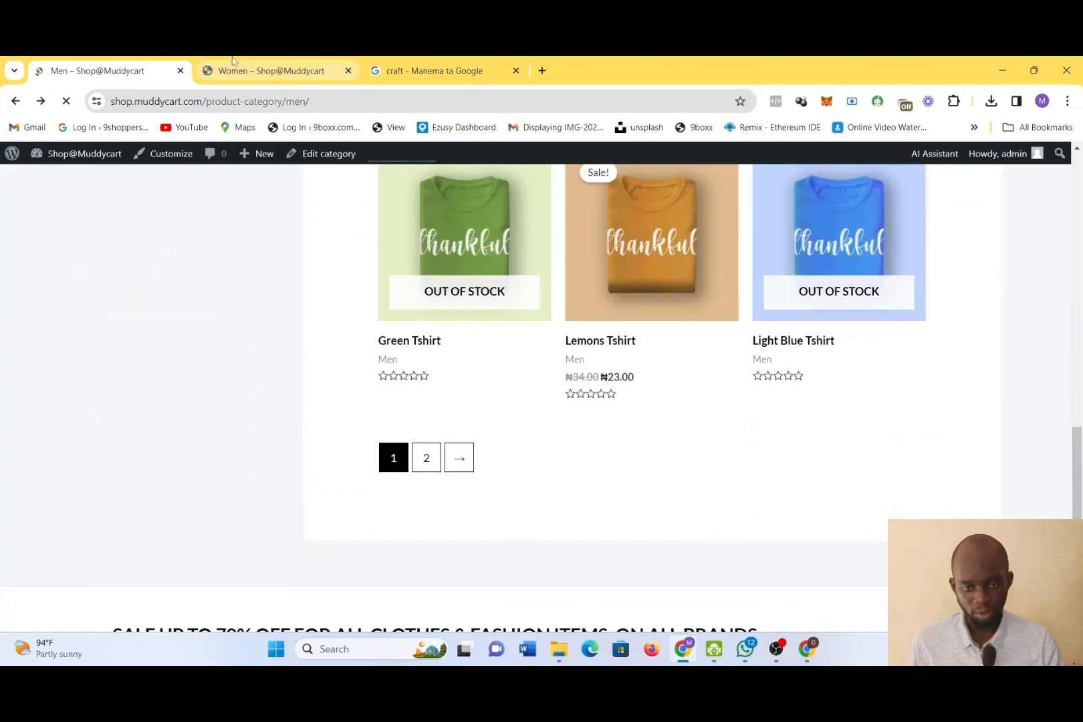
left_click(253, 69)
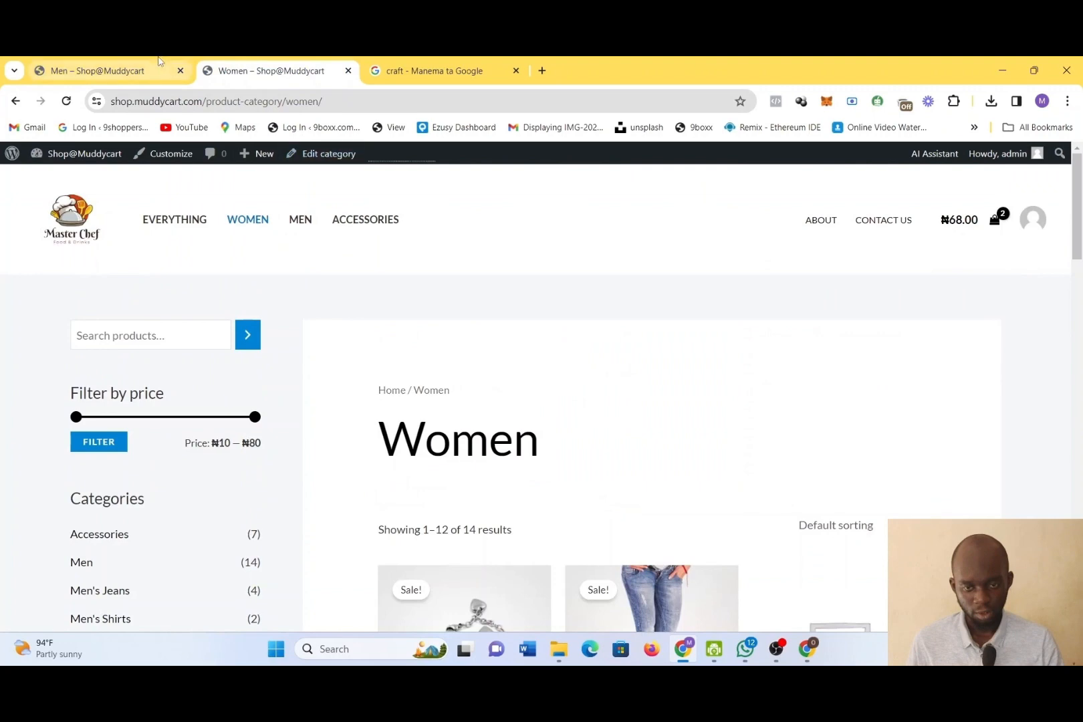
left_click(101, 70)
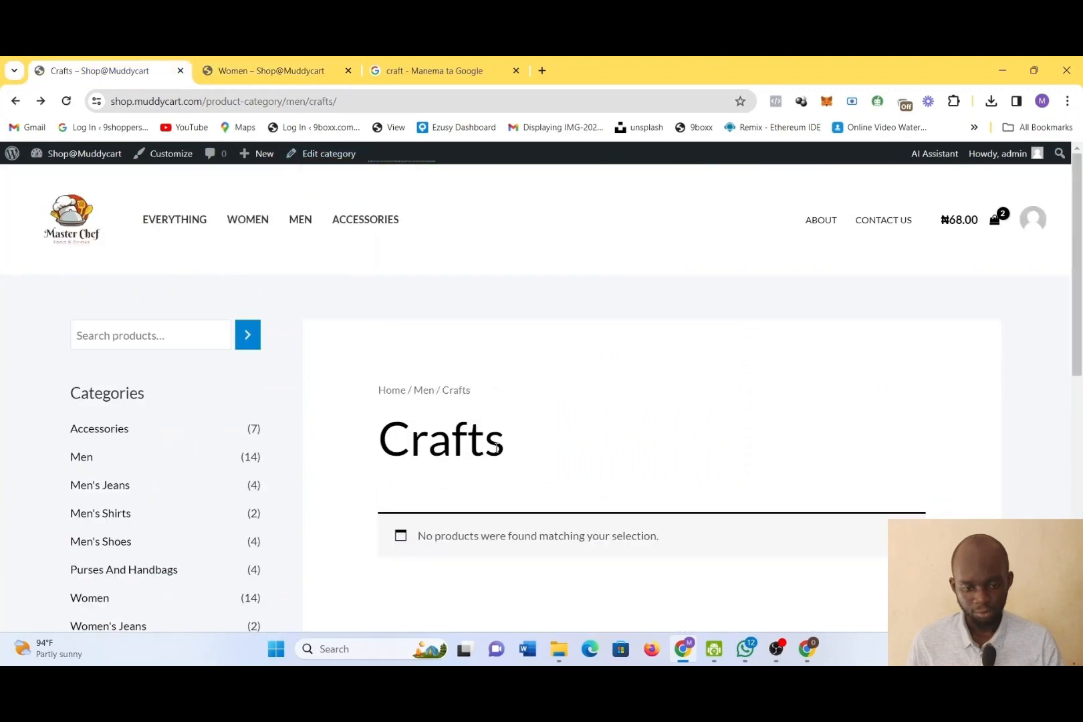
Look over the Crafts category page in the store and return to the product categories admin page
scroll(525, 435, "down", 1)
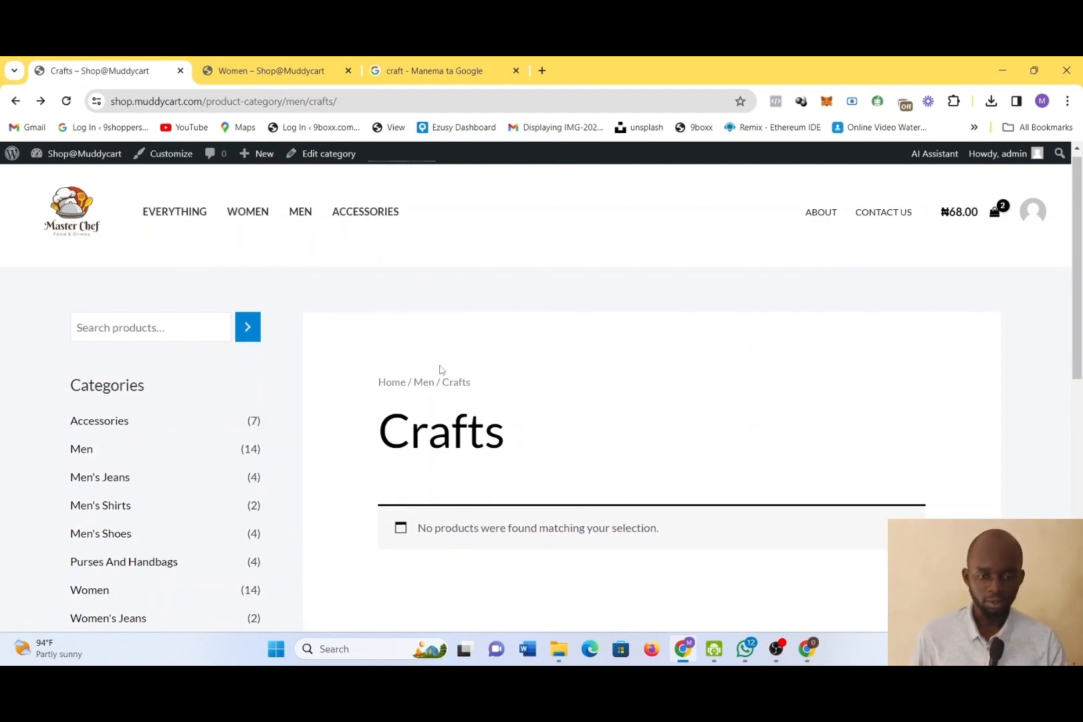
scroll(561, 528, "down", 4)
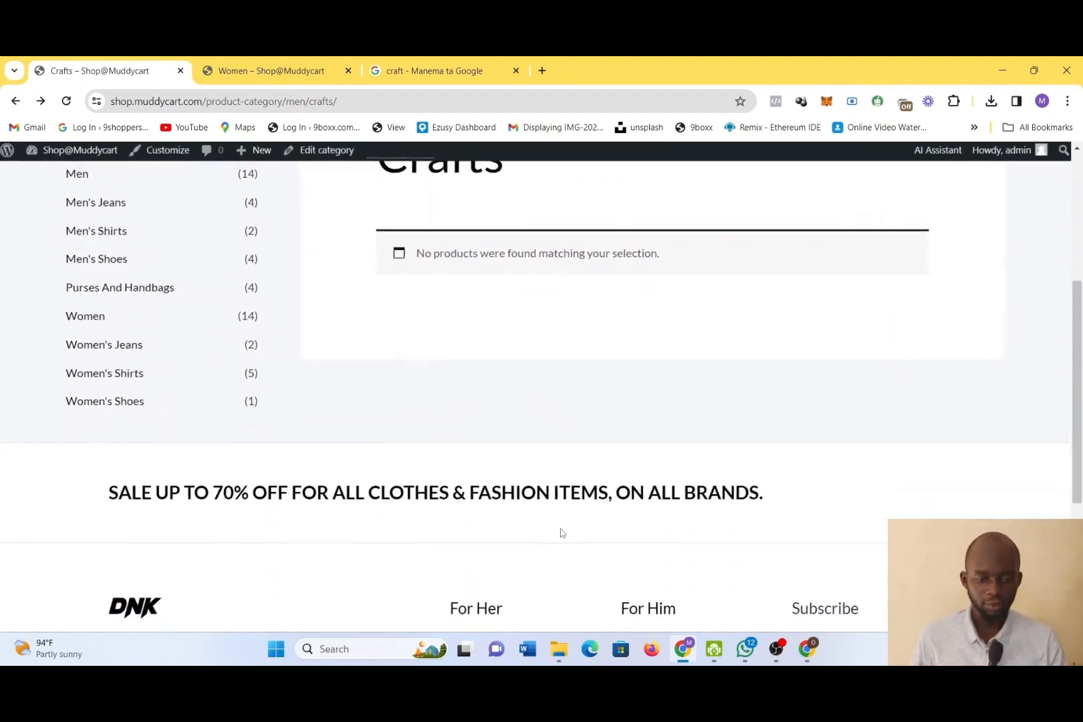
scroll(562, 533, "down", 1)
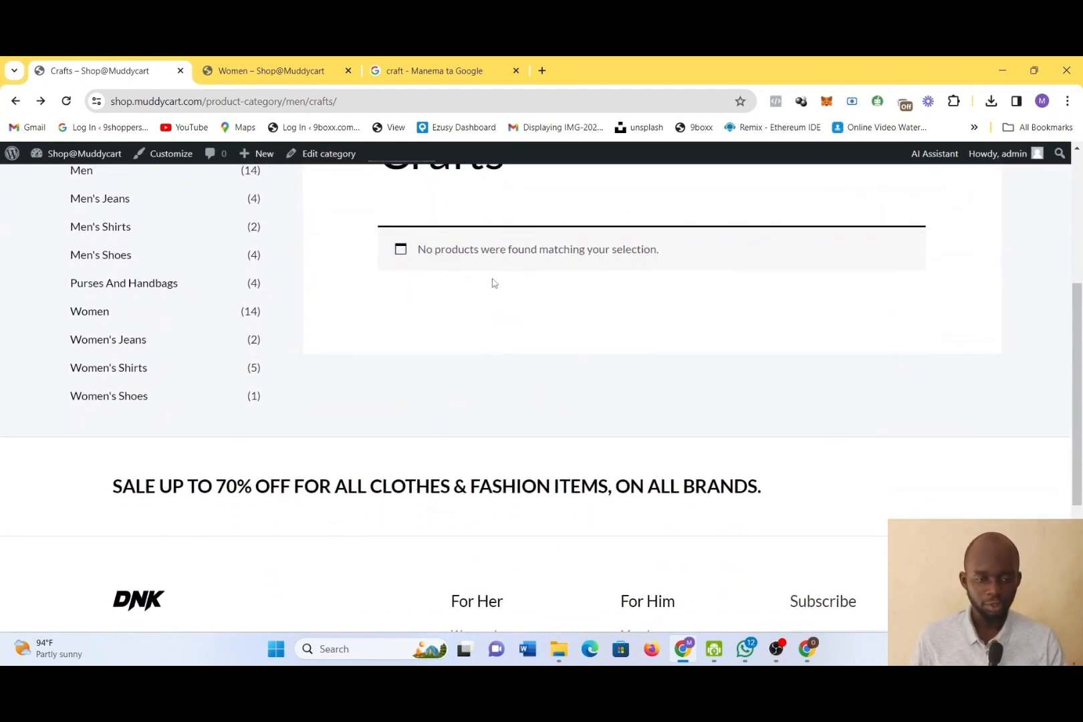
left_click(236, 72)
left_click(138, 70)
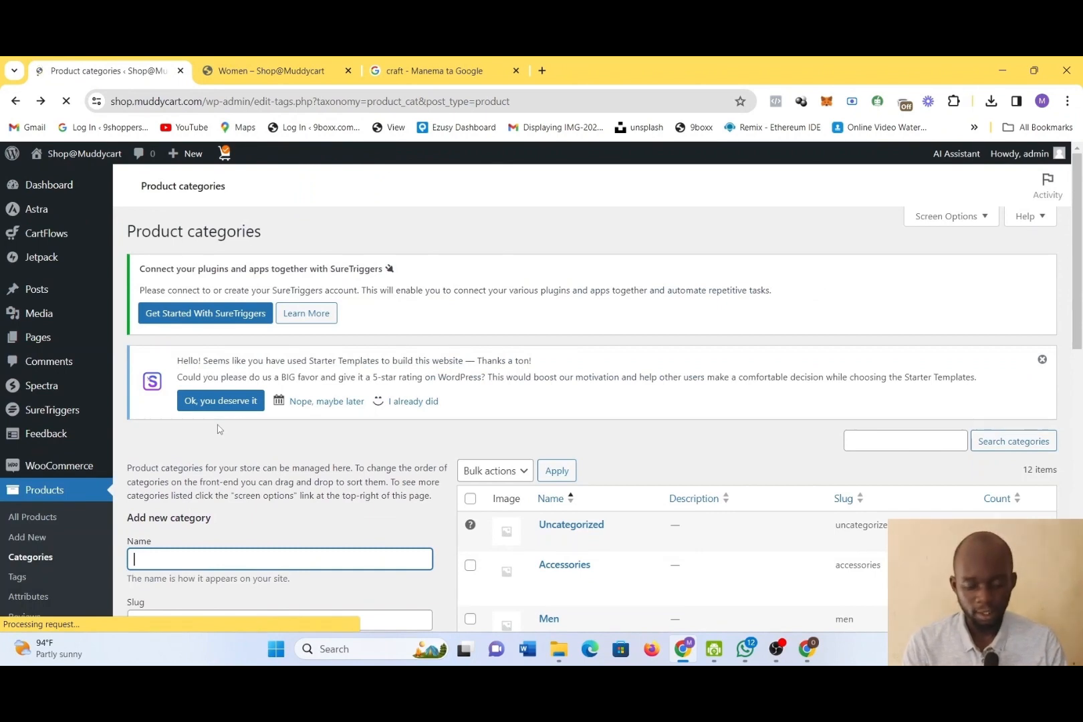
Fill in a new category with the name and slug bubble and Crafts as its parent category
type("bubble")
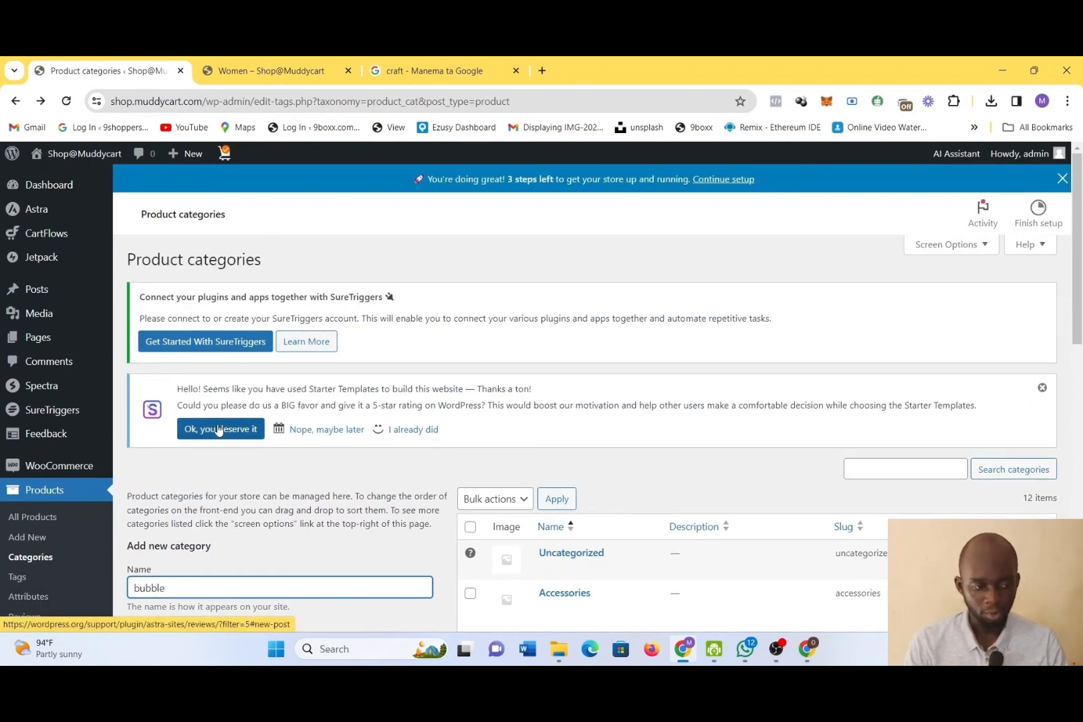
left_click_drag(1067, 306, 1081, 503)
scroll(326, 511, "up", 3)
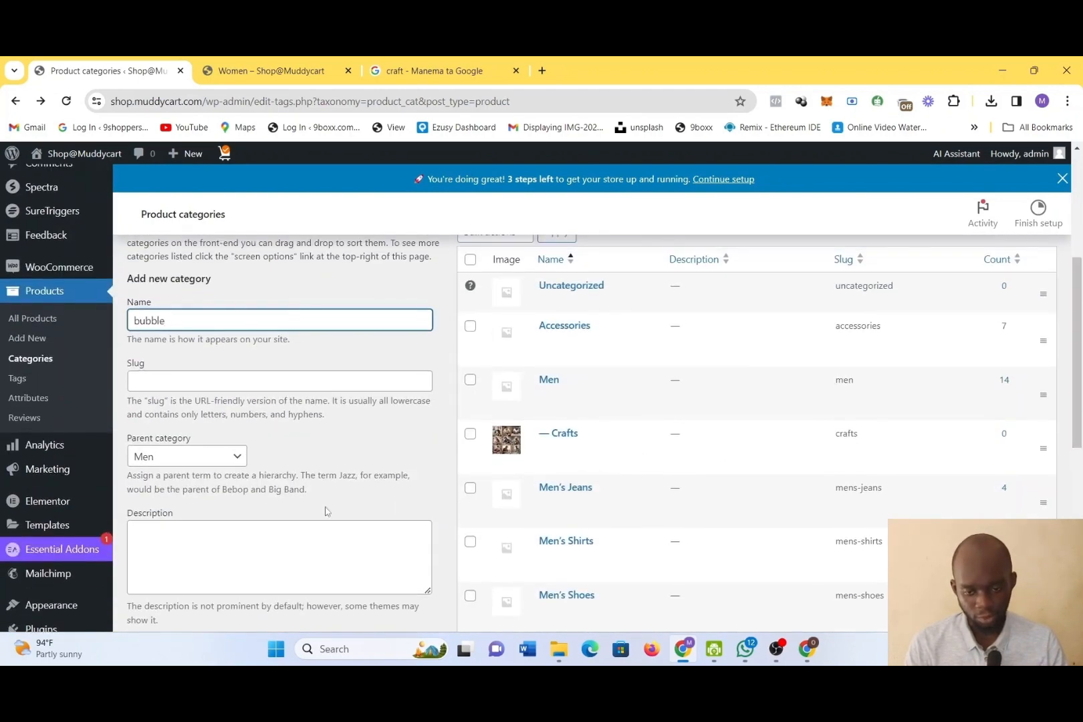
left_click(169, 460)
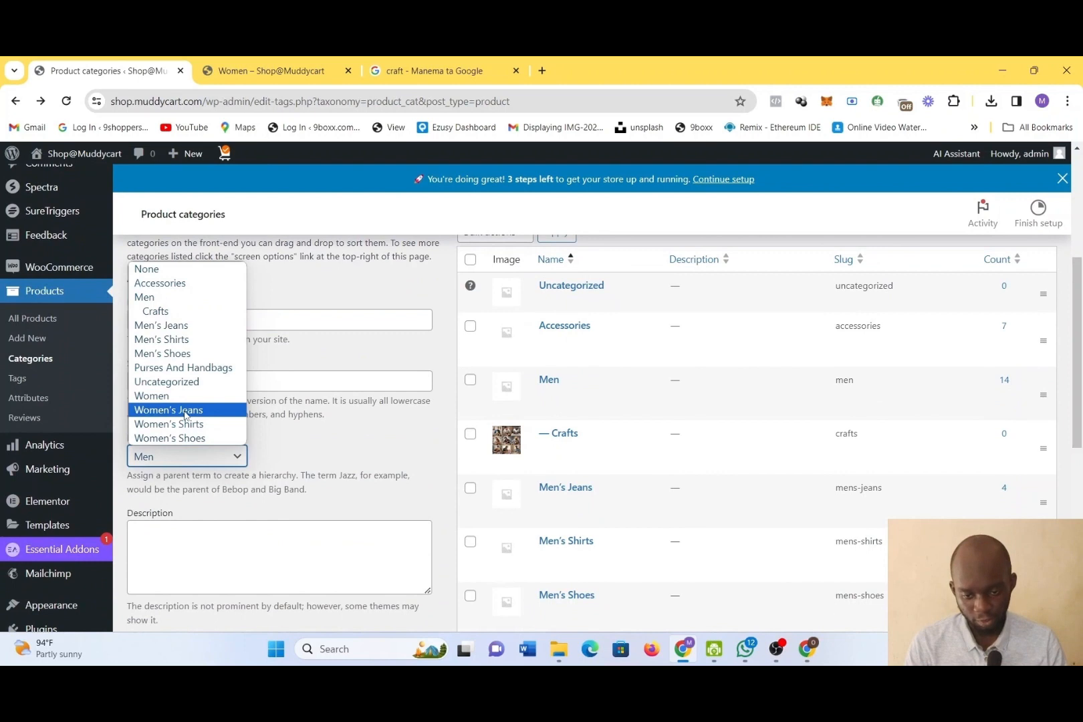
left_click(172, 311)
left_click(182, 382)
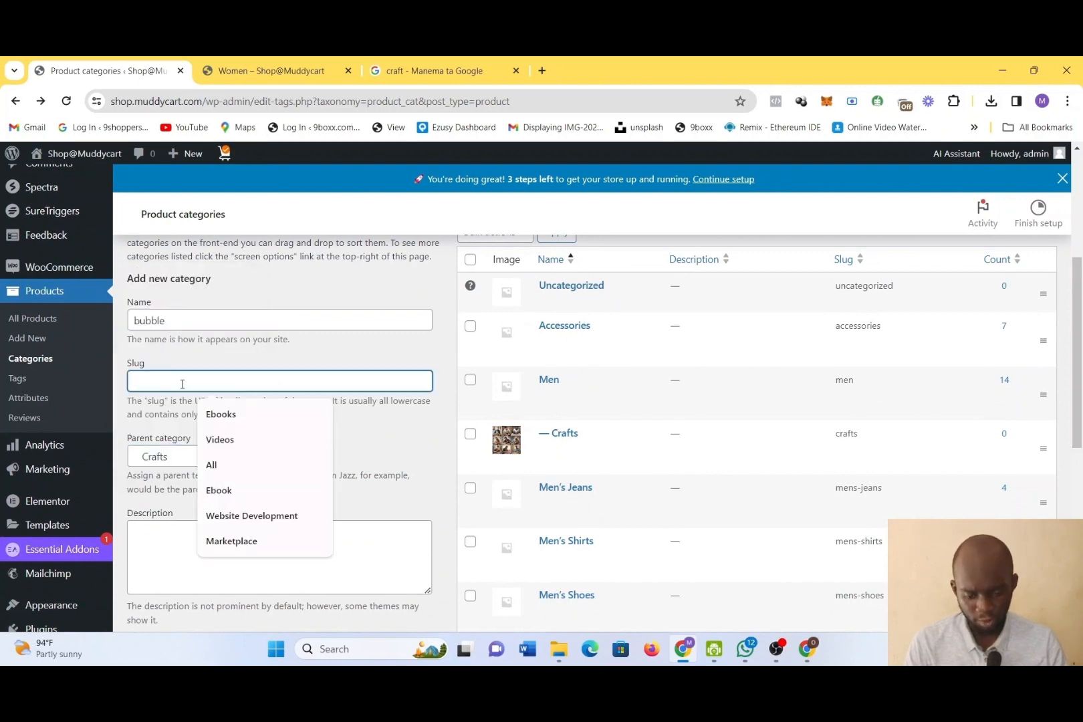
type("bubble")
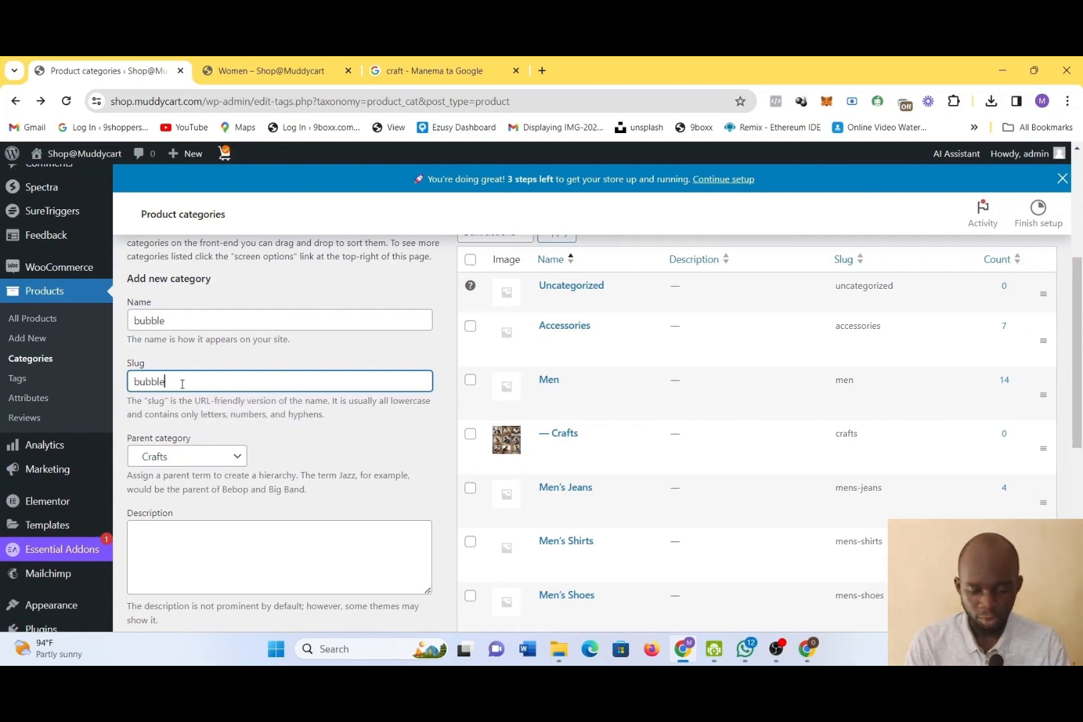
Upload download.jpg as the thumbnail of the new category and add the category
scroll(228, 474, "down", 5)
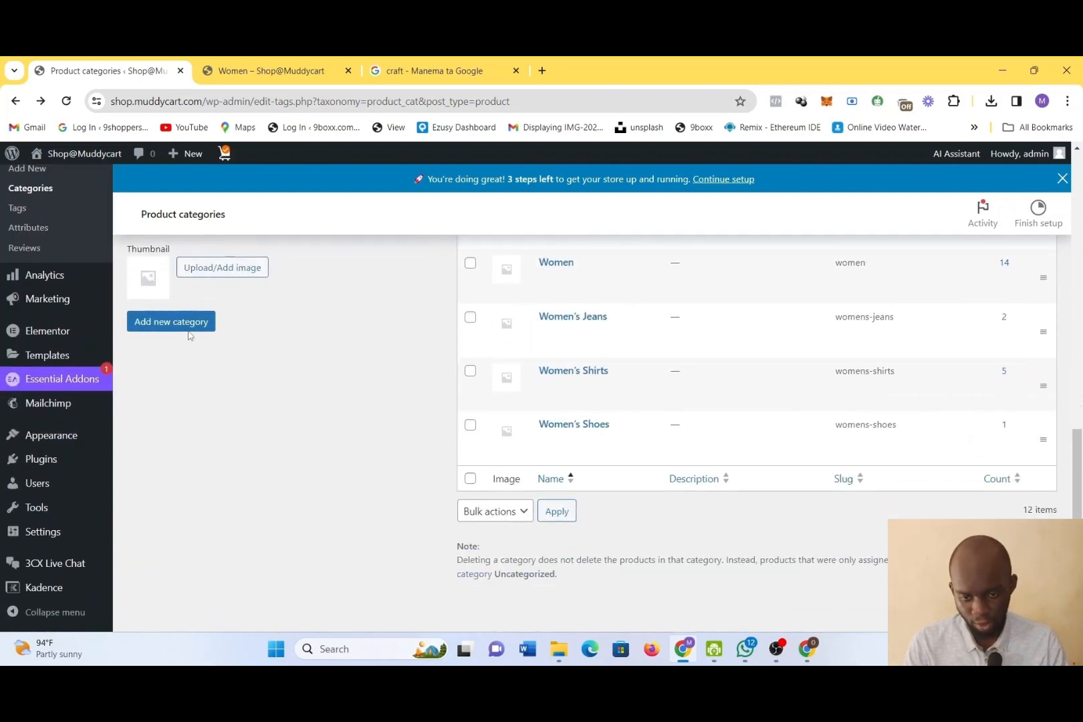
left_click(234, 262)
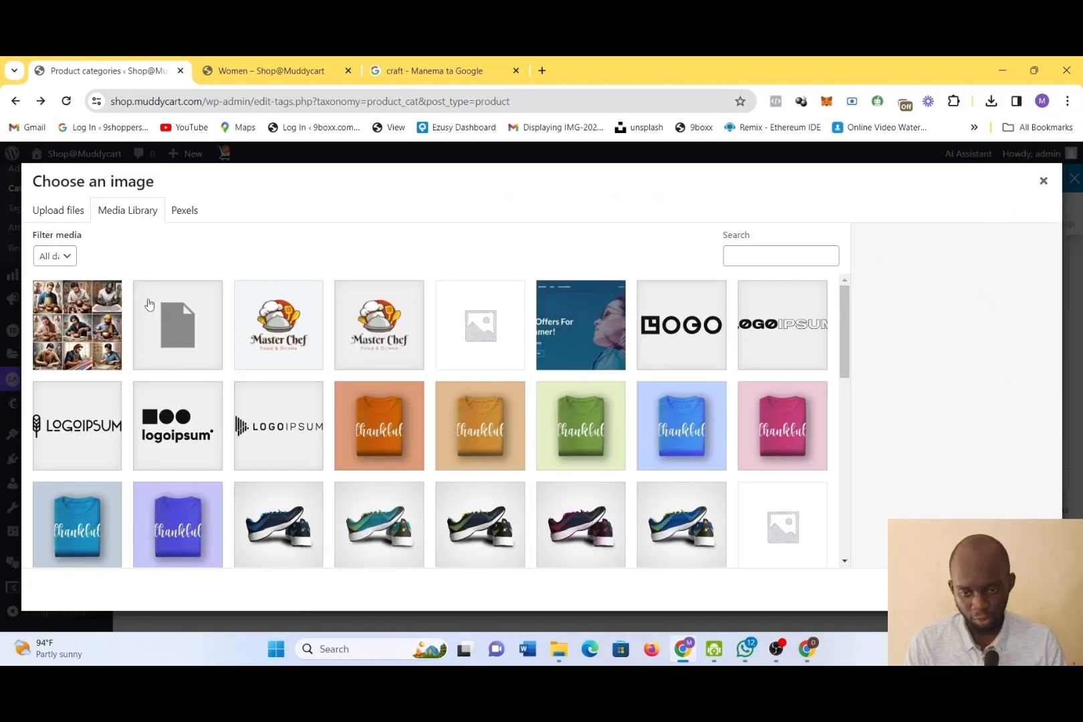
left_click(57, 213)
left_click(564, 413)
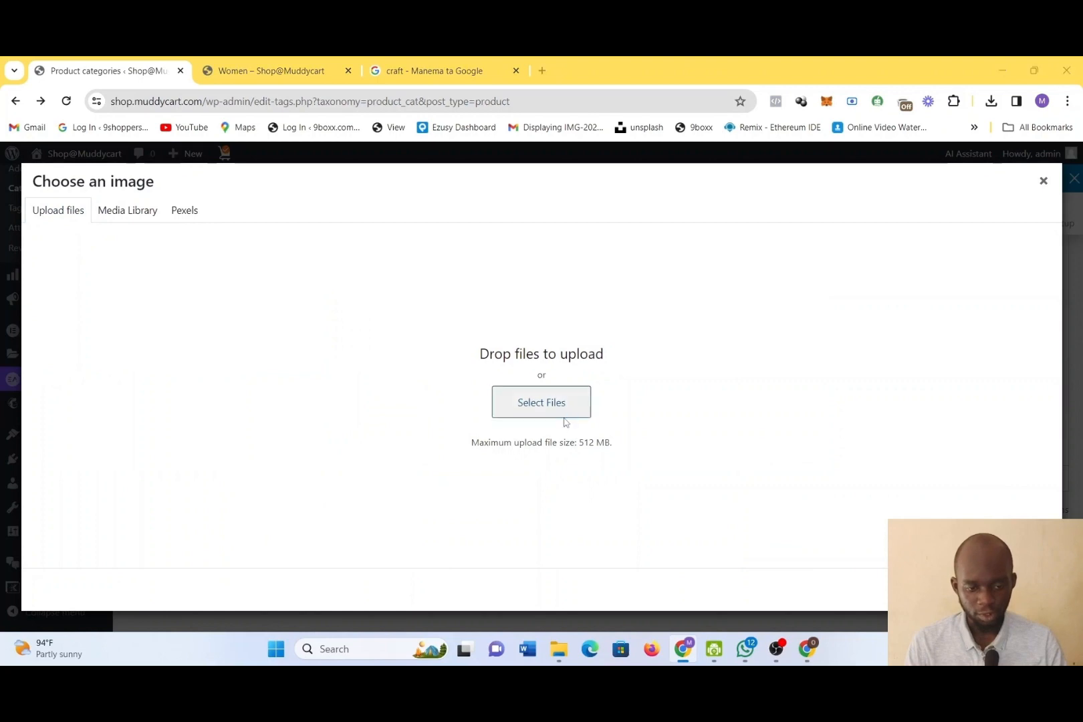
left_click(240, 210)
double_click(223, 187)
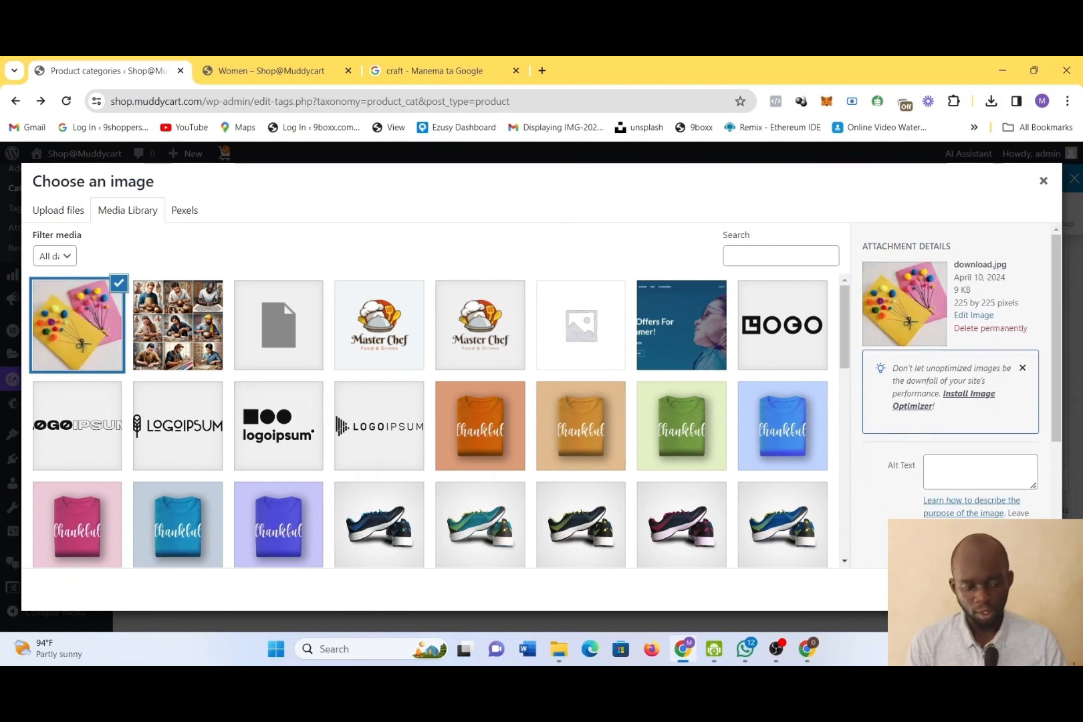
left_click(1021, 590)
left_click(165, 322)
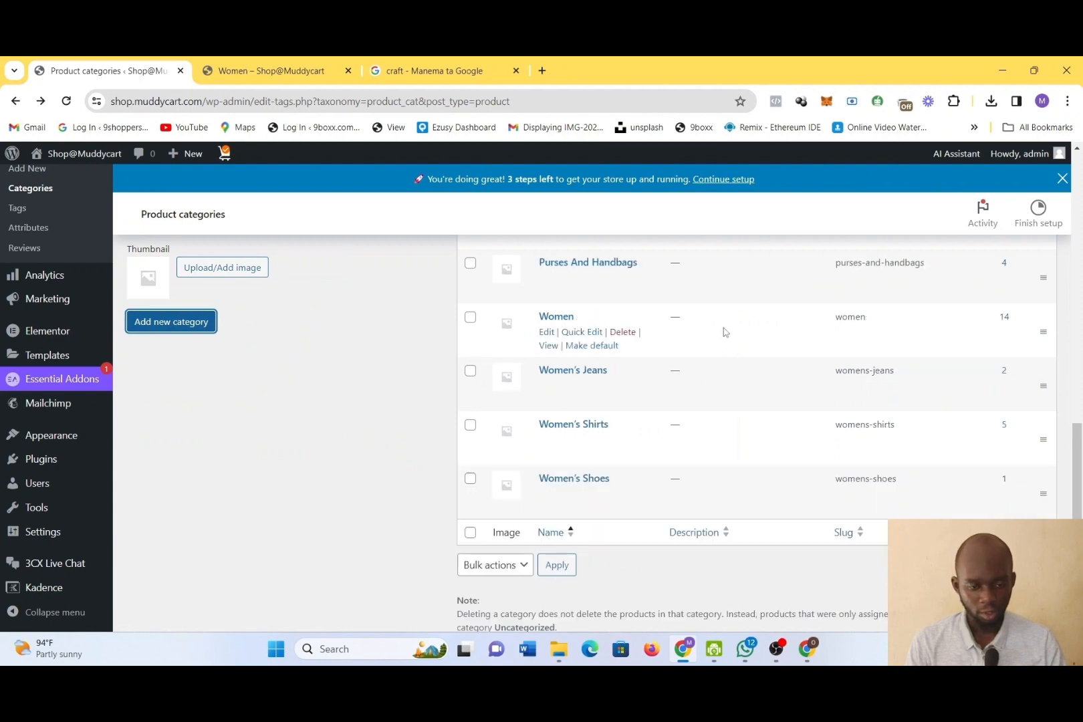
Check the bubble entry in the category list, view the bubble and Crafts pages in the store, and return to the category list
scroll(719, 321, "down", 1)
scroll(718, 321, "up", 6)
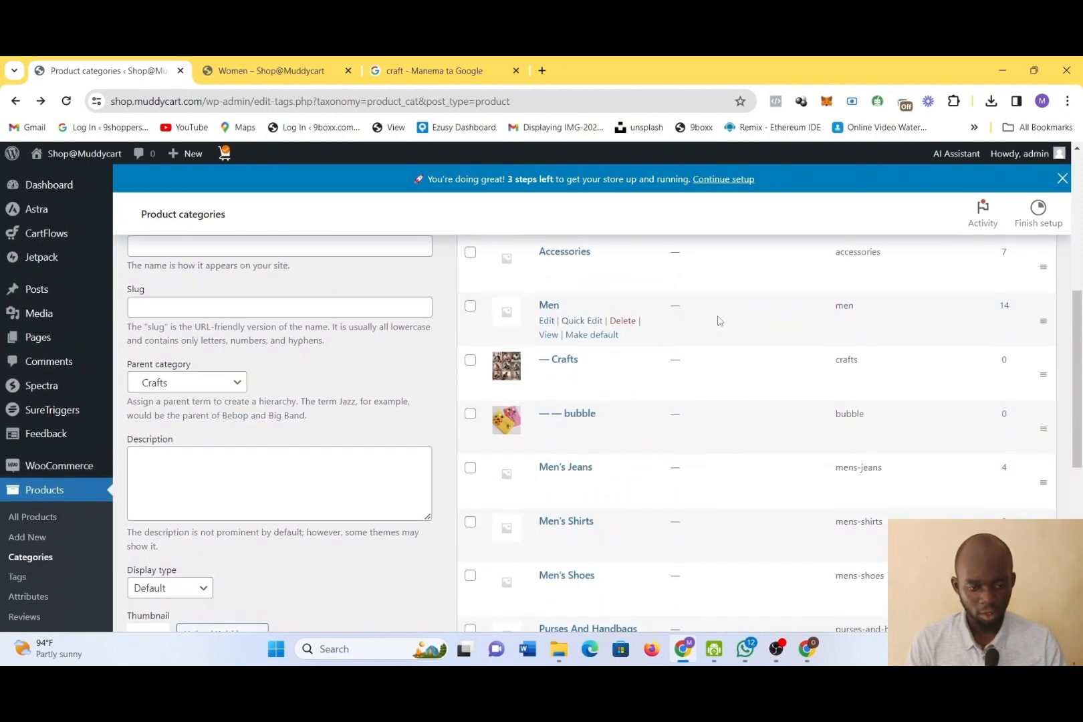
mouse_move(550, 463)
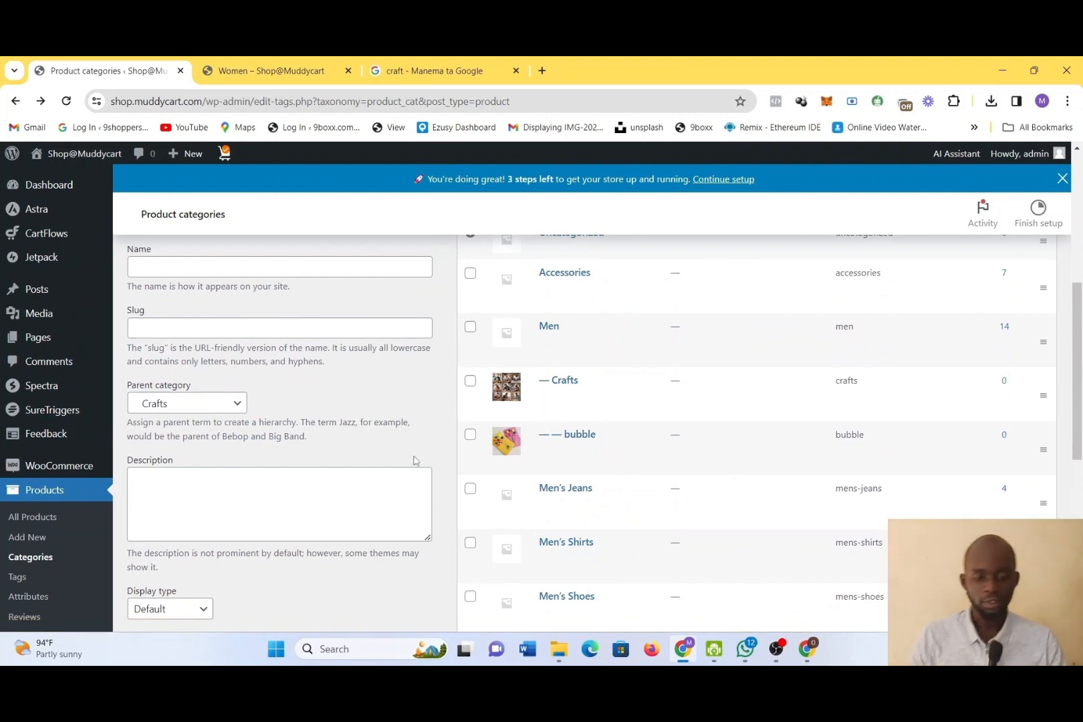
left_click(548, 463)
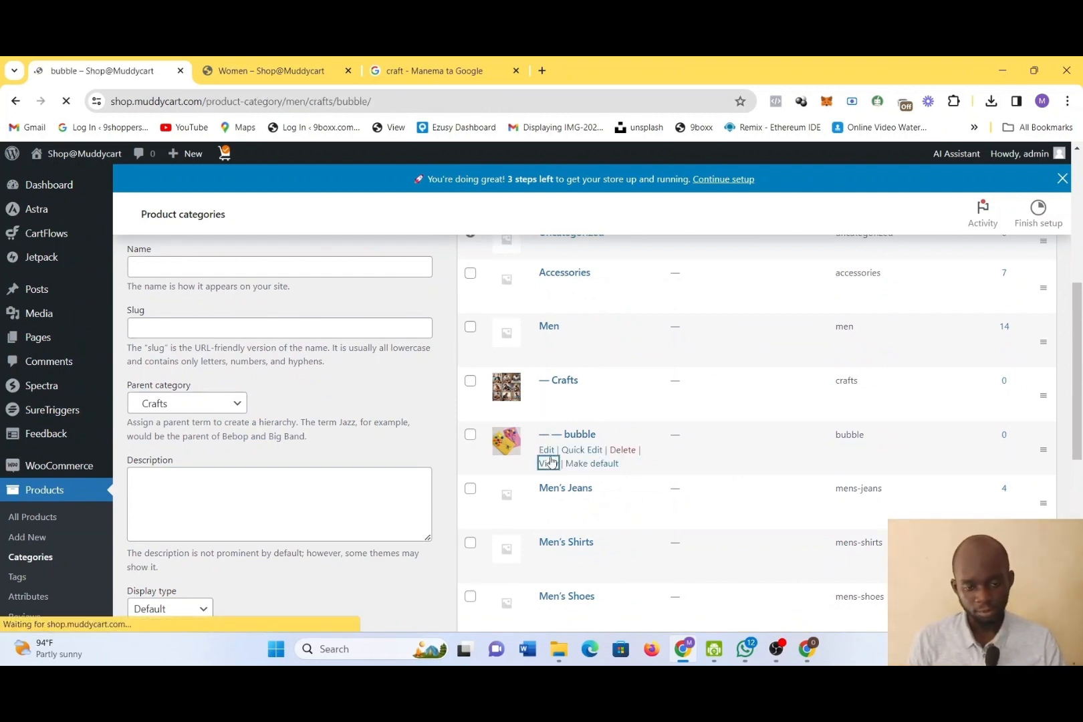
scroll(552, 461, "down", 3)
scroll(552, 461, "up", 1)
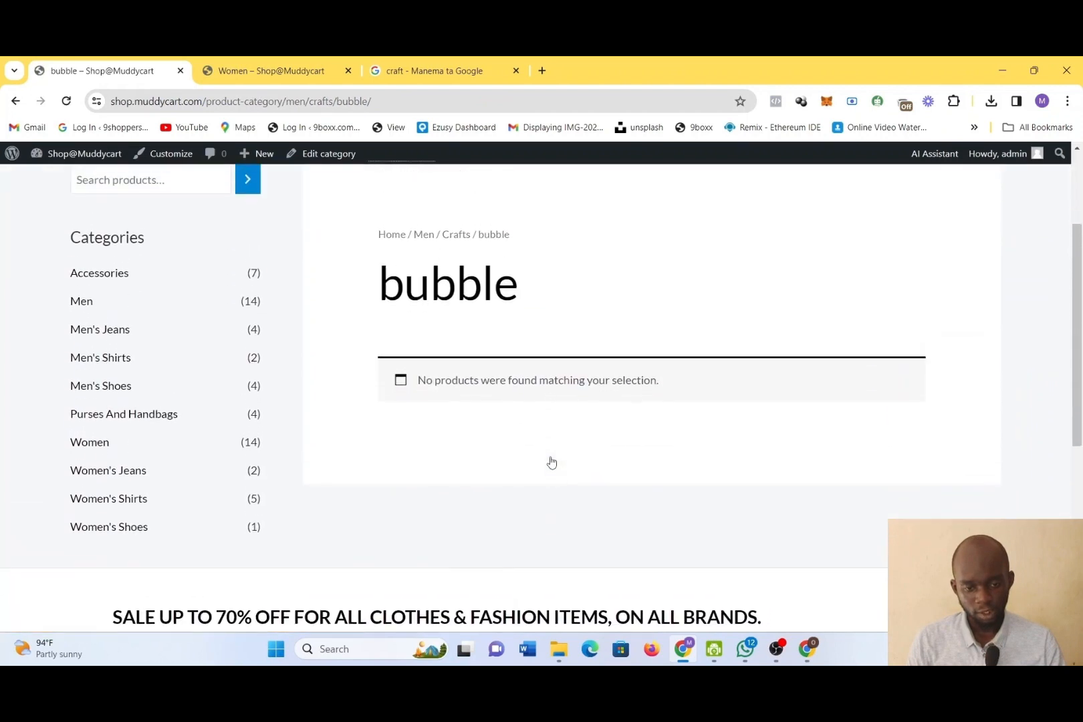
left_click(445, 242)
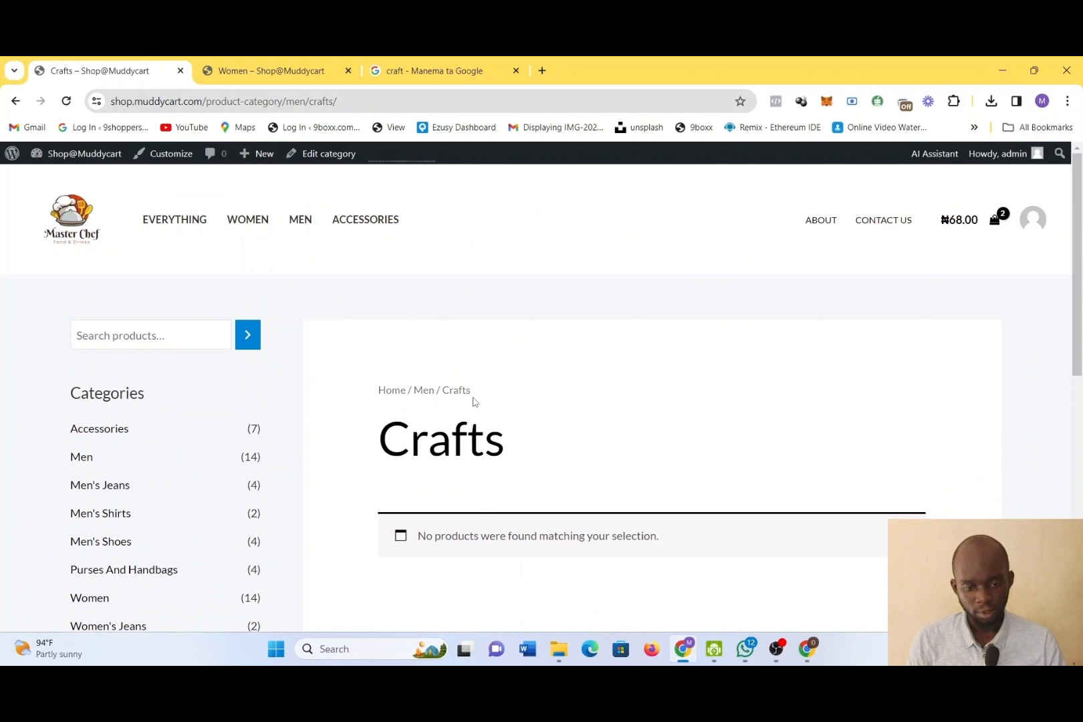
scroll(473, 401, "down", 2)
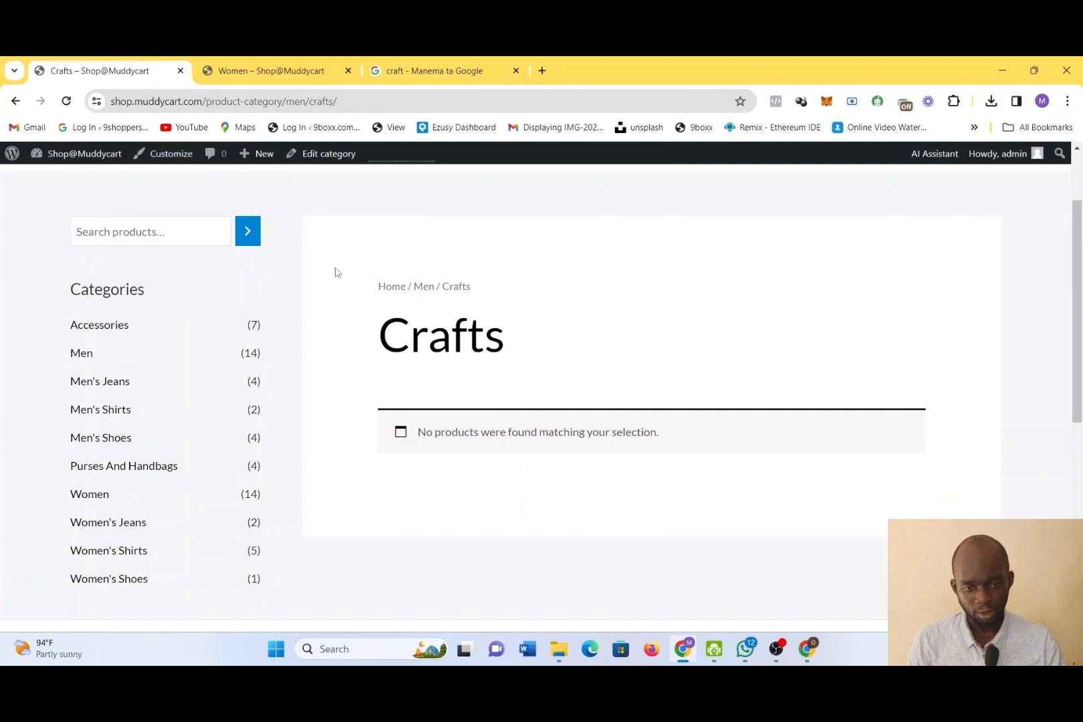
left_click(16, 101)
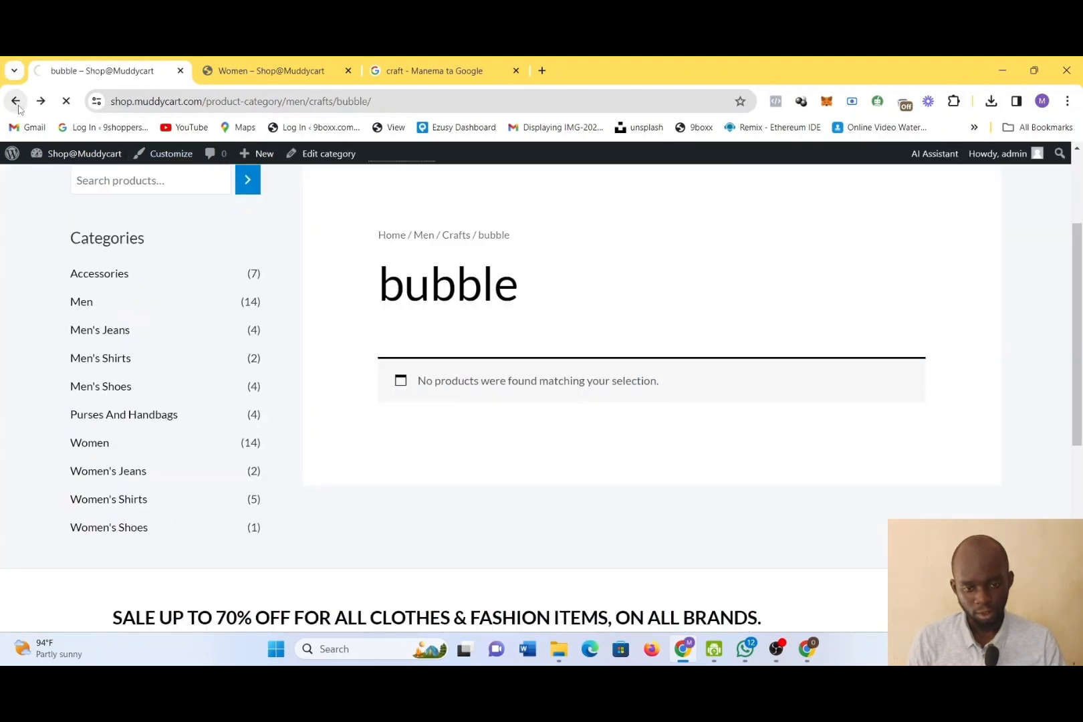
left_click(18, 106)
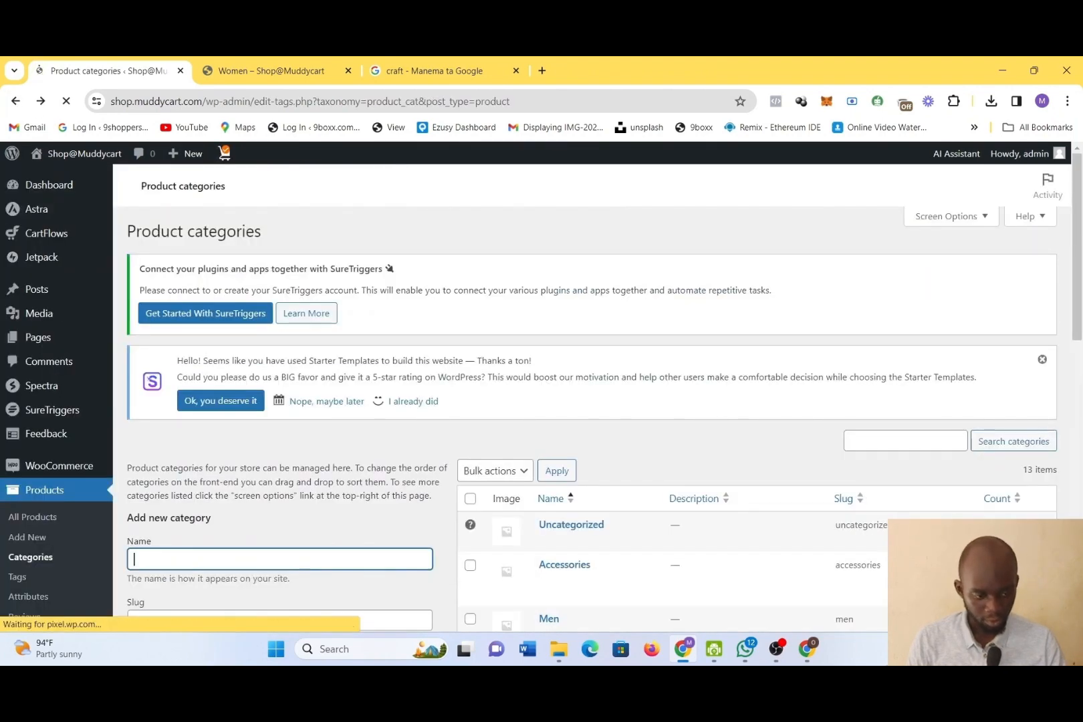
Examine the edit settings of the Men category, including its parent category and thumbnail, and return to the category list
scroll(794, 508, "down", 1)
scroll(794, 508, "down", 1)
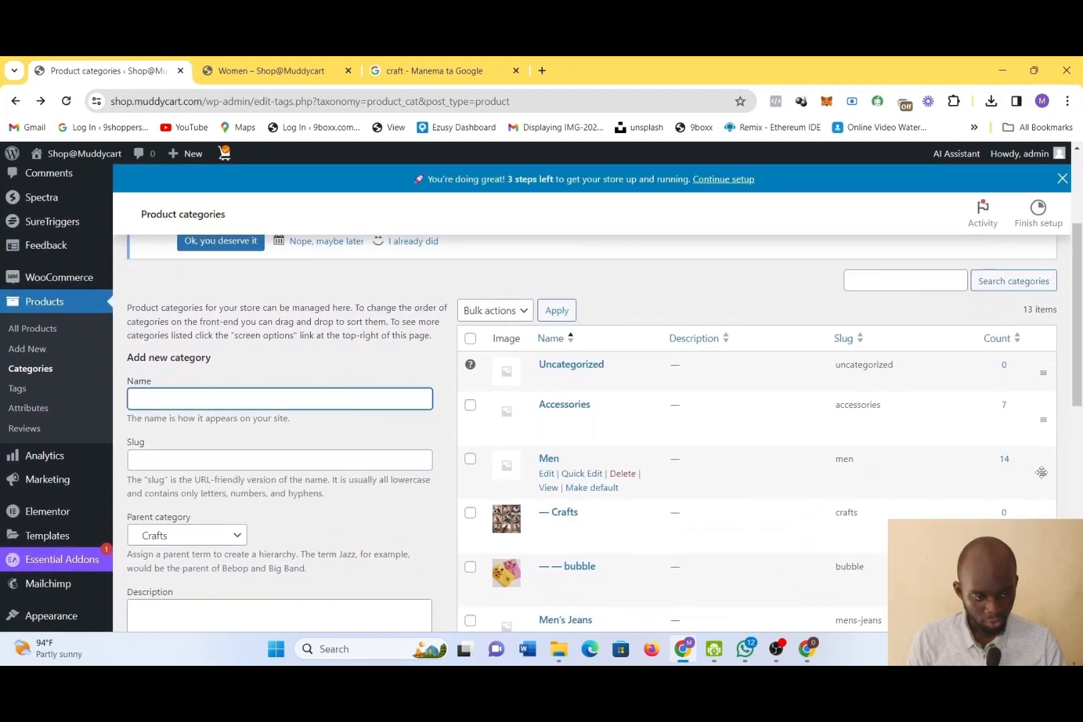
left_click(553, 476)
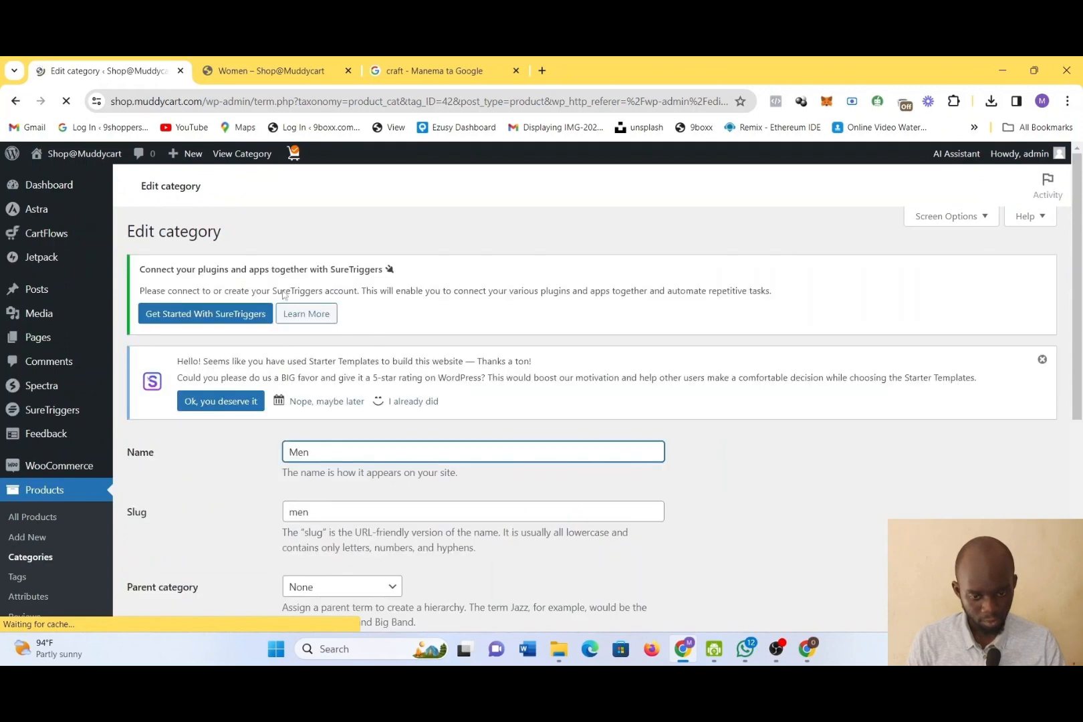
left_click(42, 104)
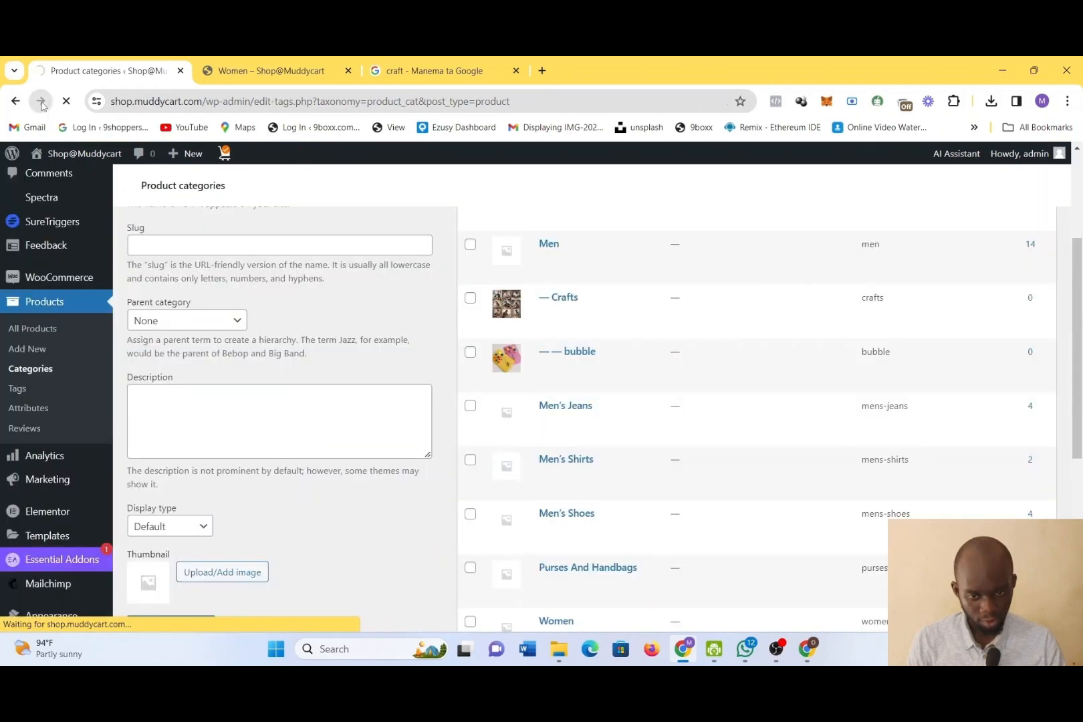
left_click(41, 103)
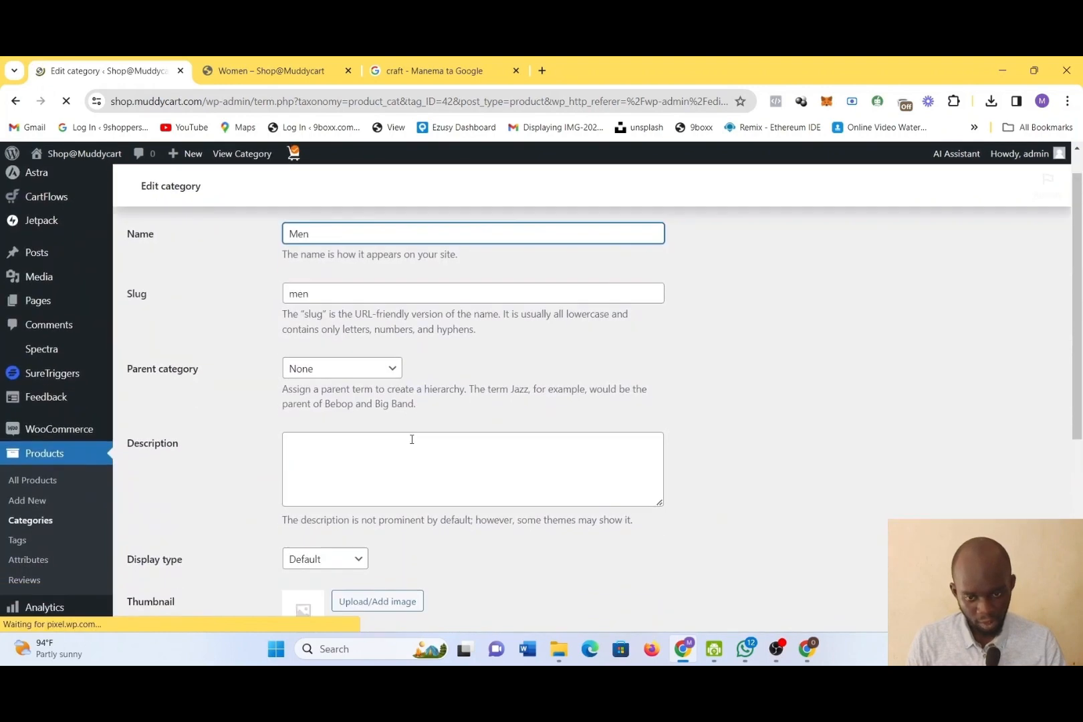
scroll(394, 515, "down", 5)
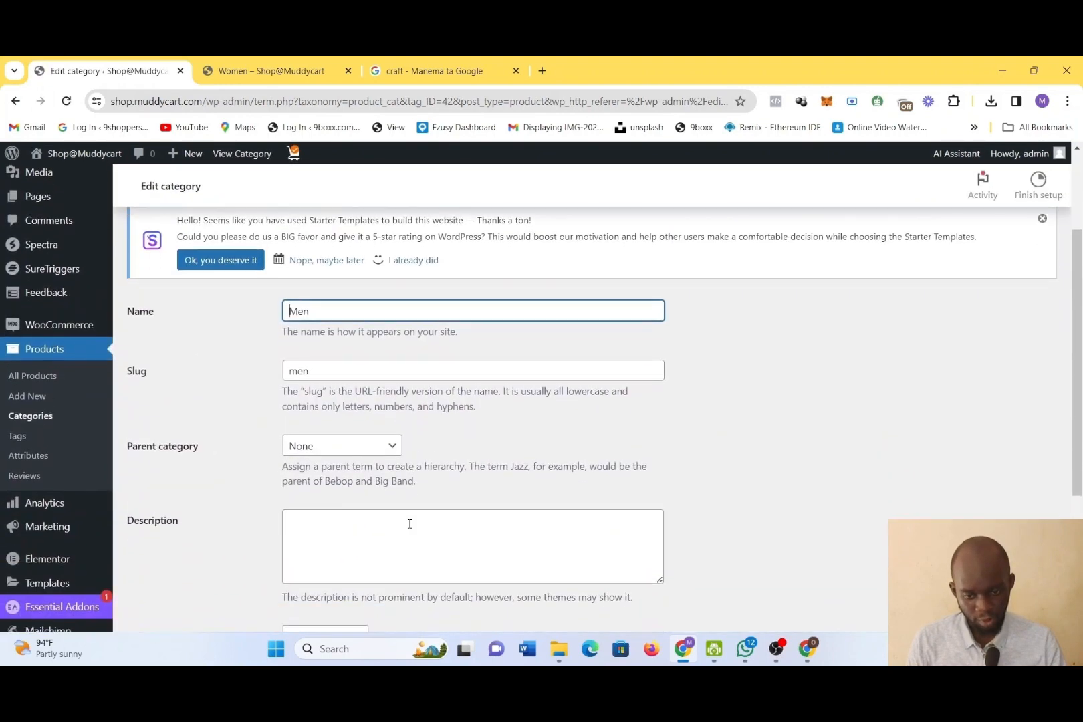
scroll(409, 524, "down", 1)
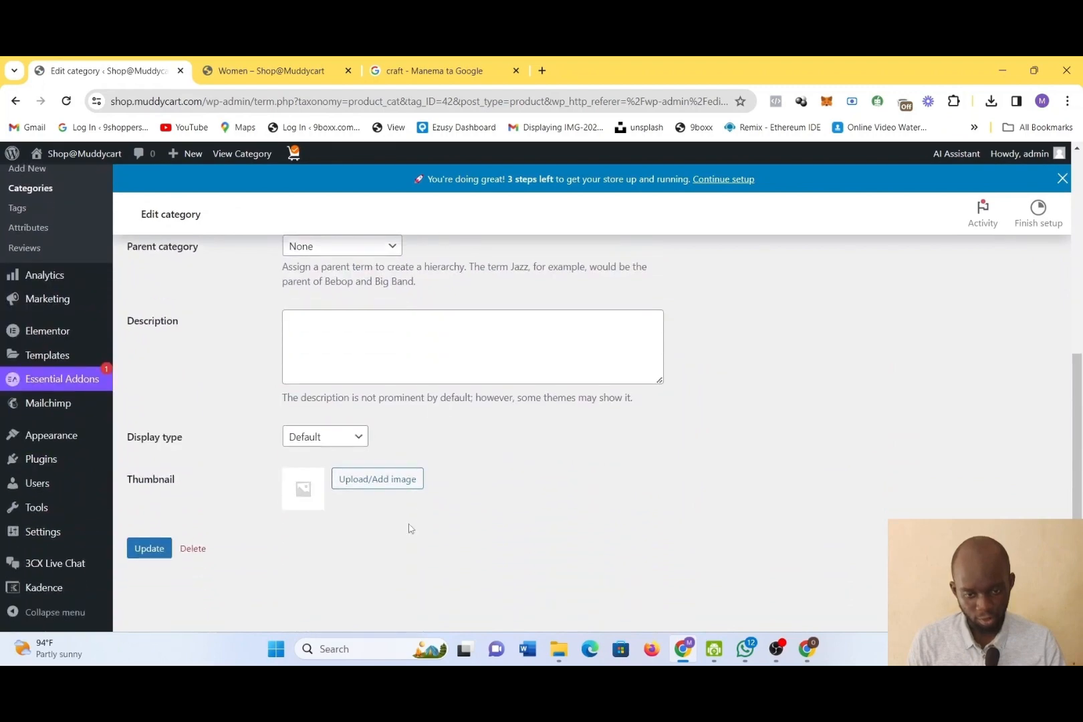
left_click(14, 101)
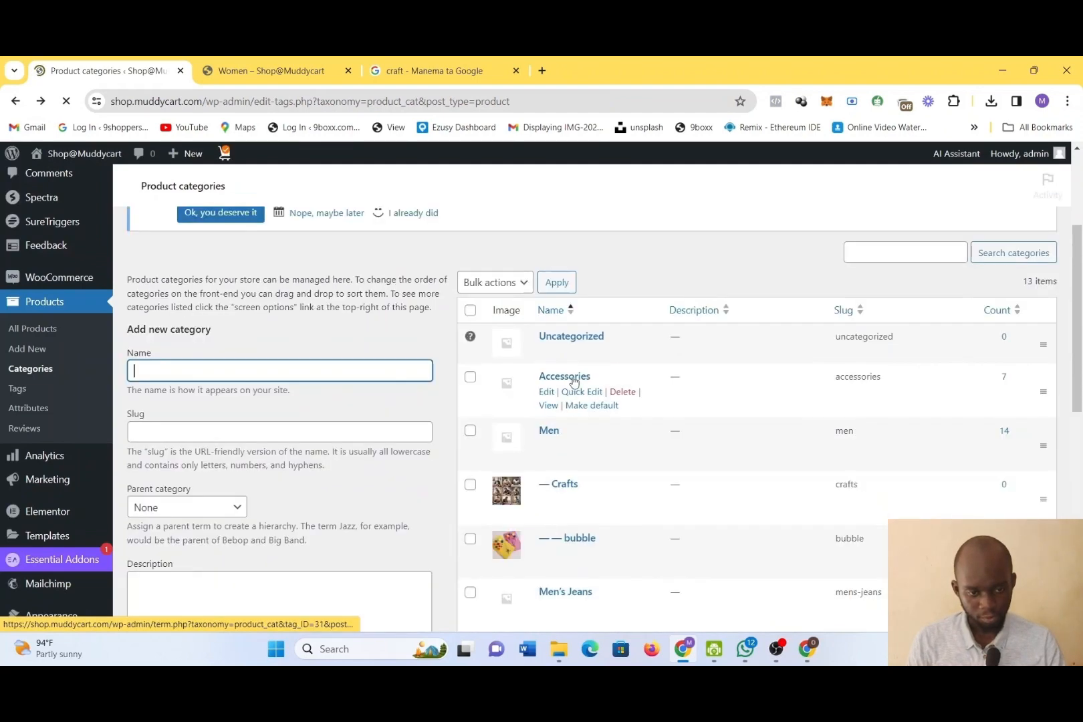
Set the parent category of Crafts to None and update the category
scroll(616, 517, "down", 3)
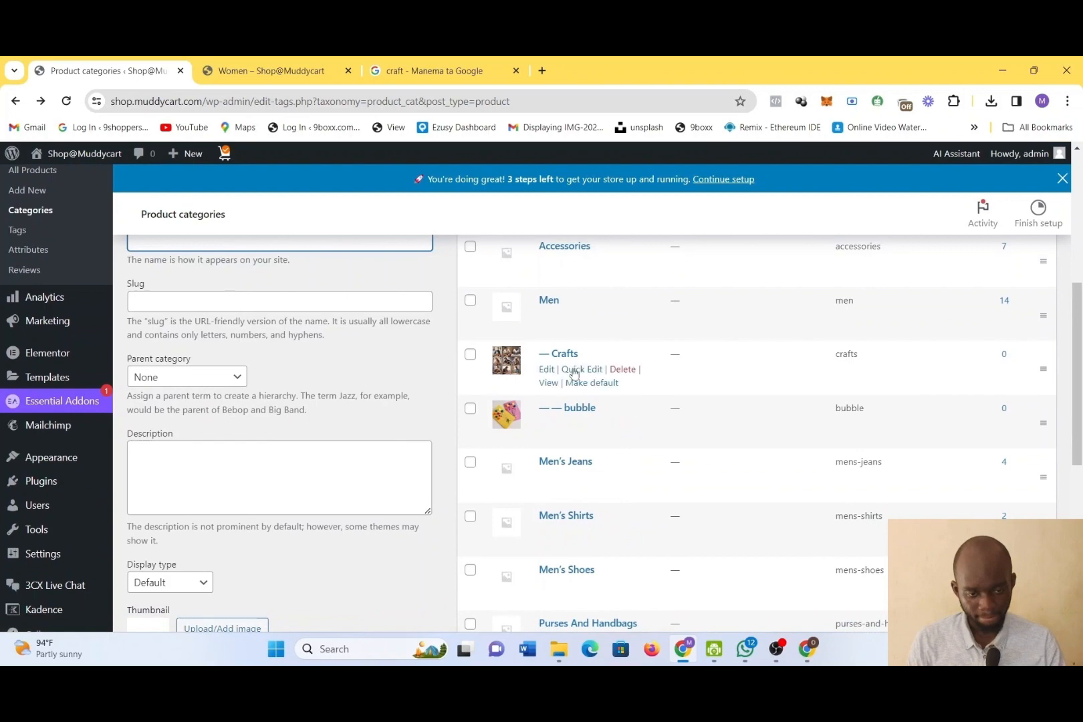
left_click(541, 373)
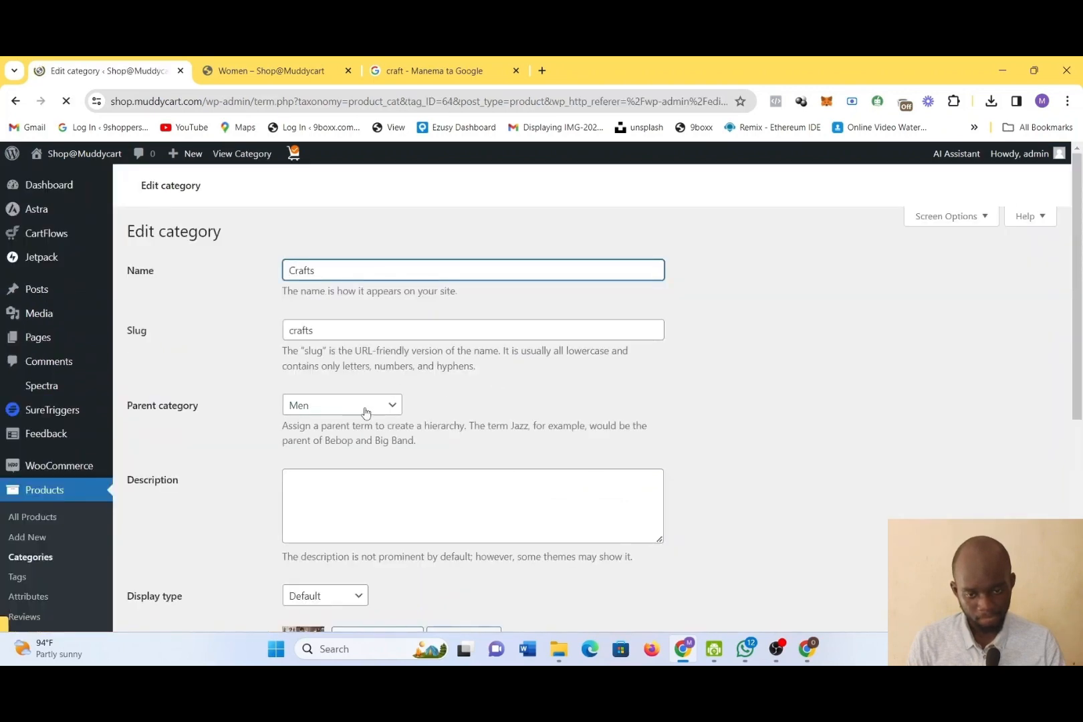
left_click(364, 410)
scroll(448, 515, "down", 2)
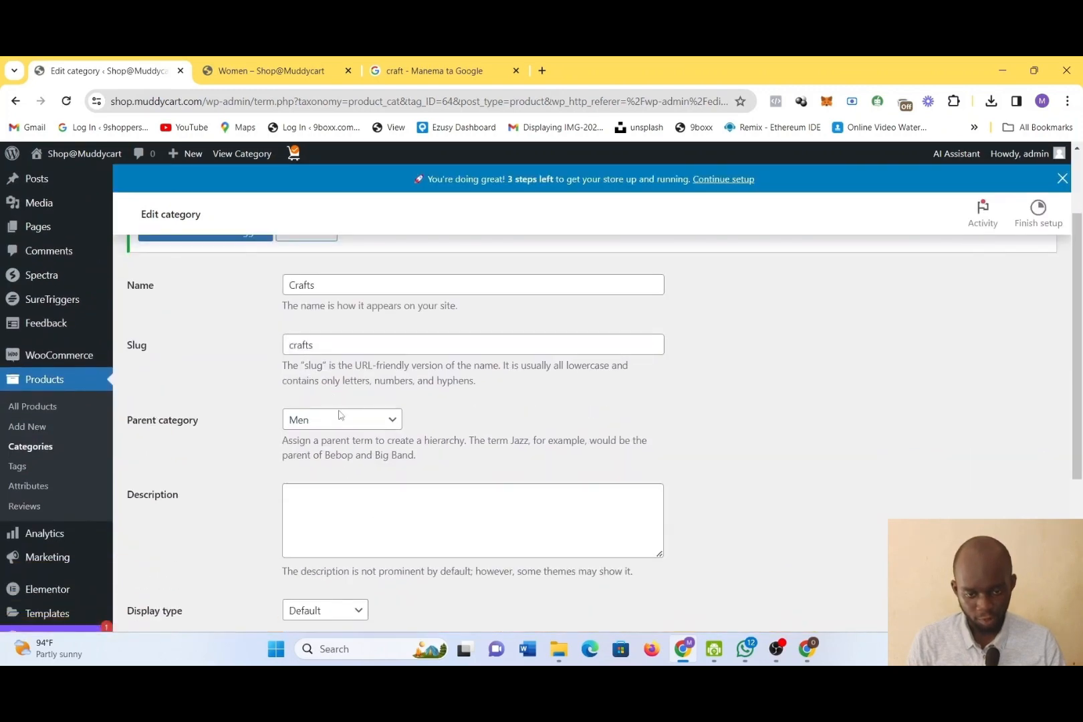
left_click(339, 416)
left_click(345, 442)
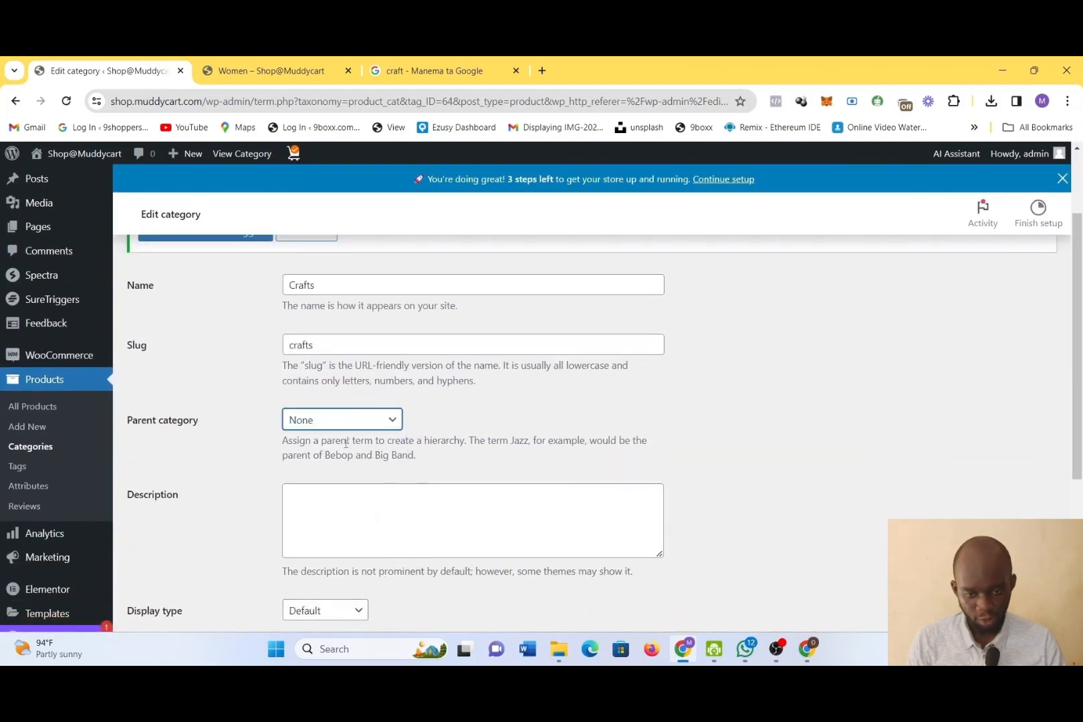
scroll(346, 442, "down", 4)
mouse_move(152, 467)
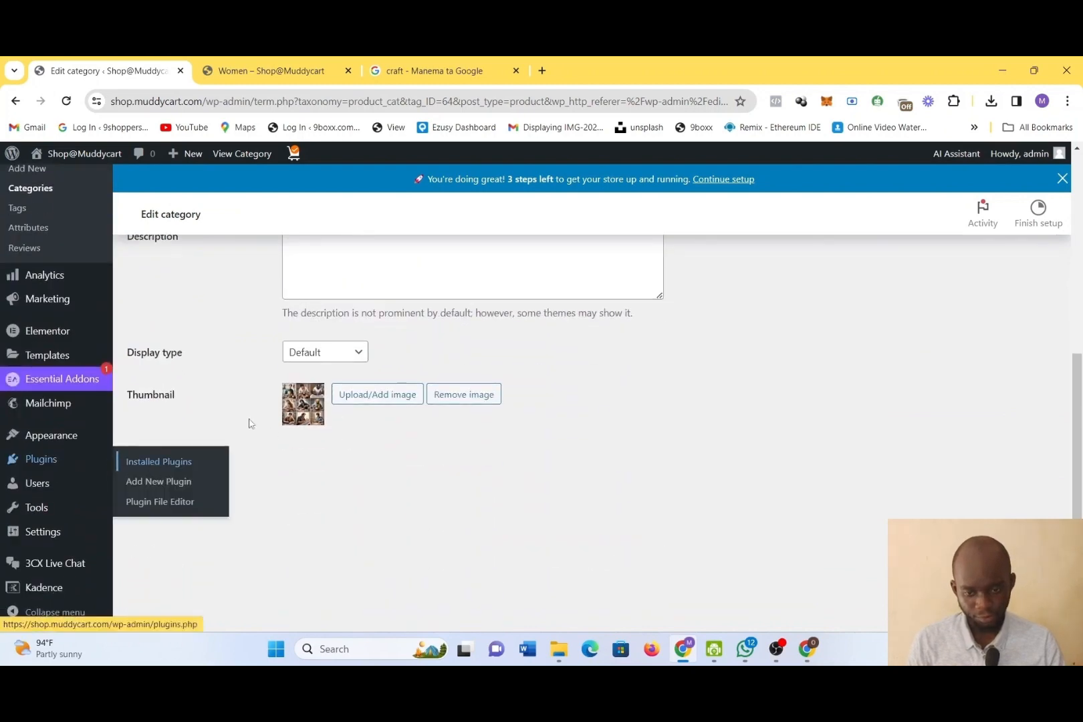
left_click(144, 470)
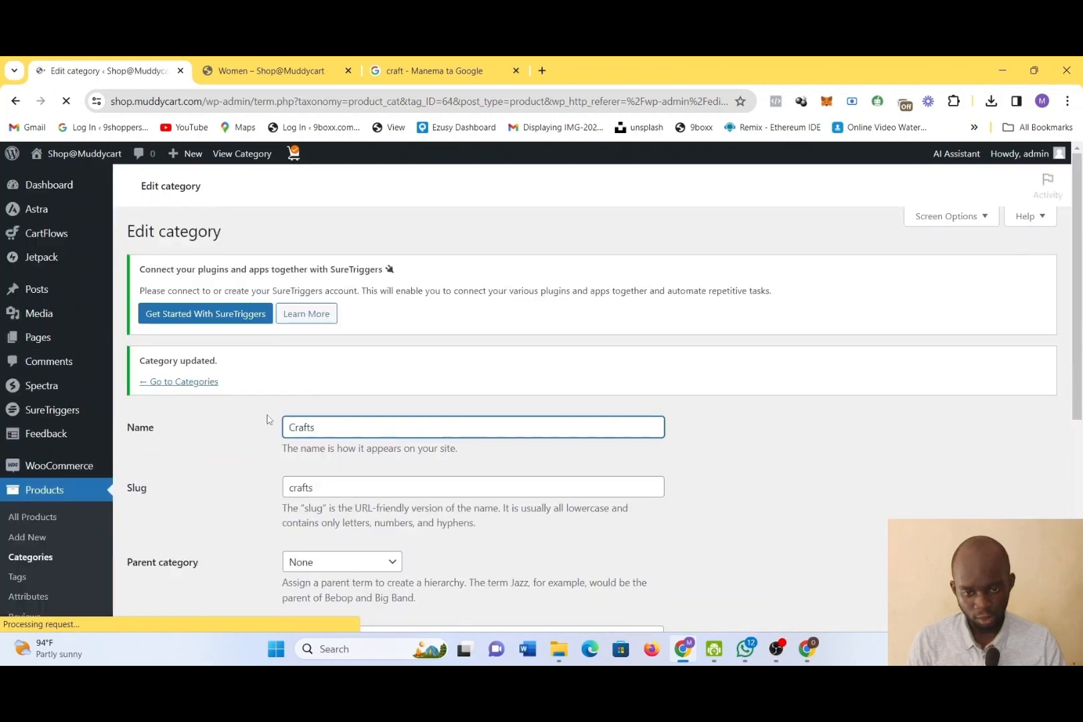
Check the category list on the store's Women page for the new categories
scroll(267, 419, "down", 6)
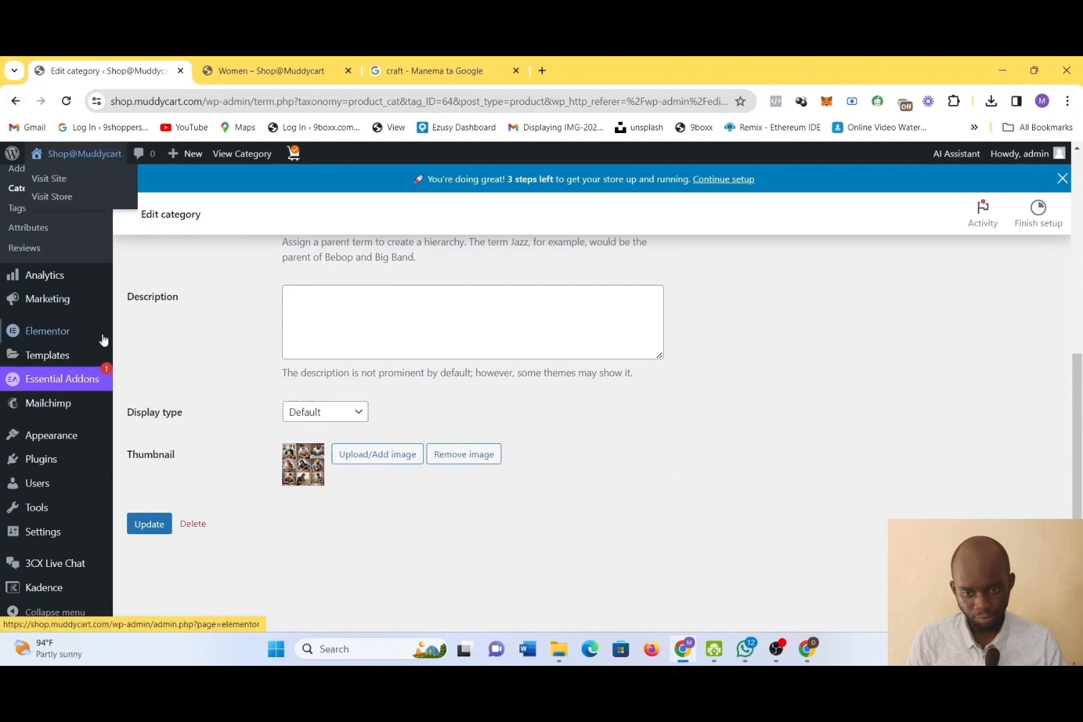
left_click(15, 103)
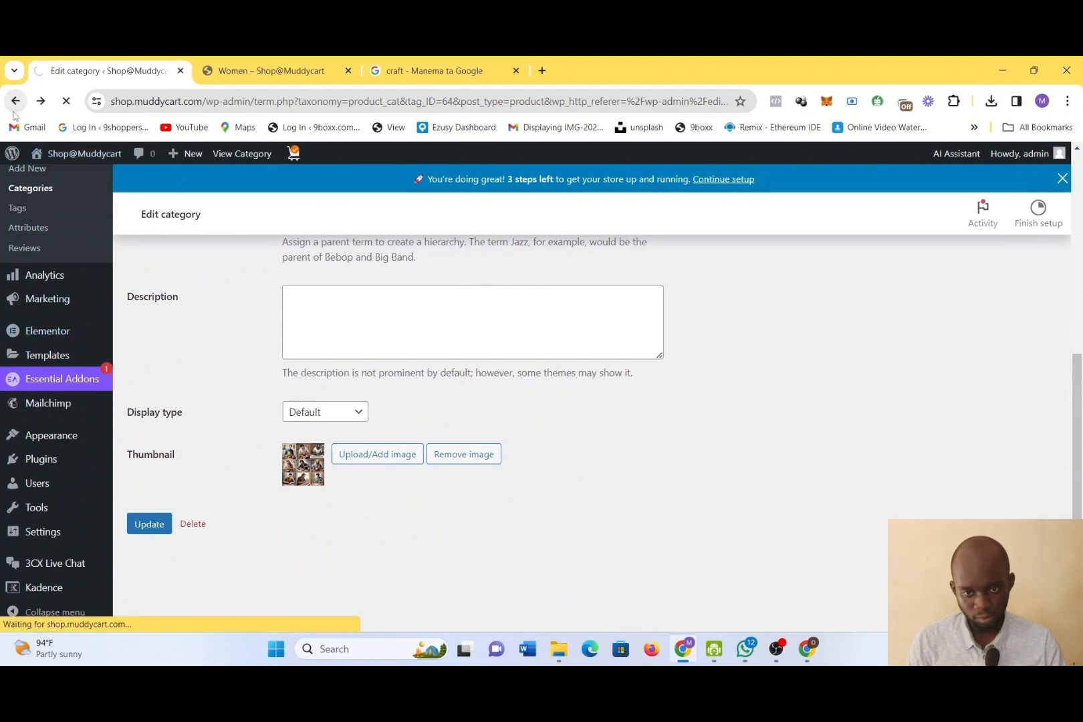
left_click(258, 72)
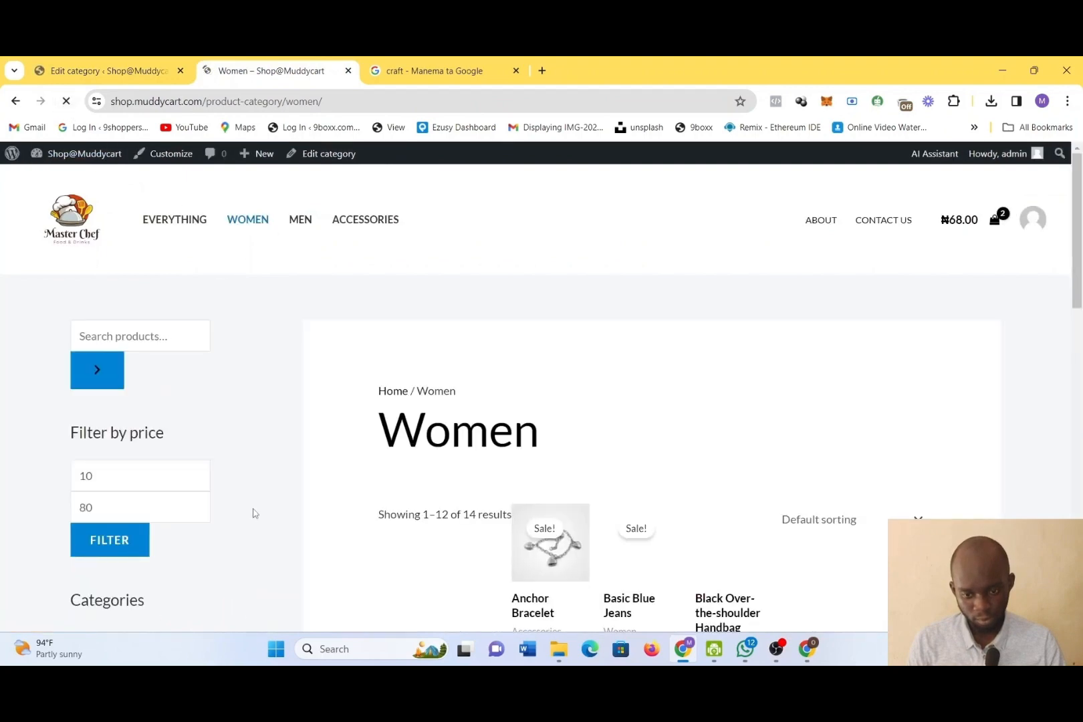
scroll(253, 511, "down", 4)
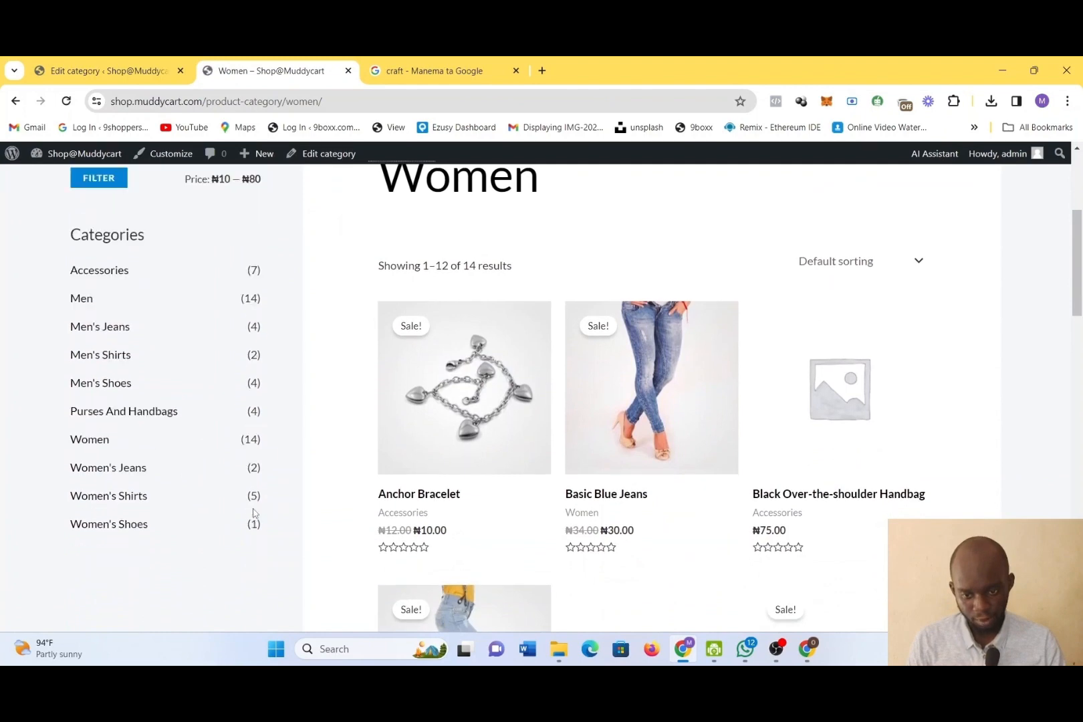
scroll(253, 512, "down", 1)
scroll(251, 510, "up", 4)
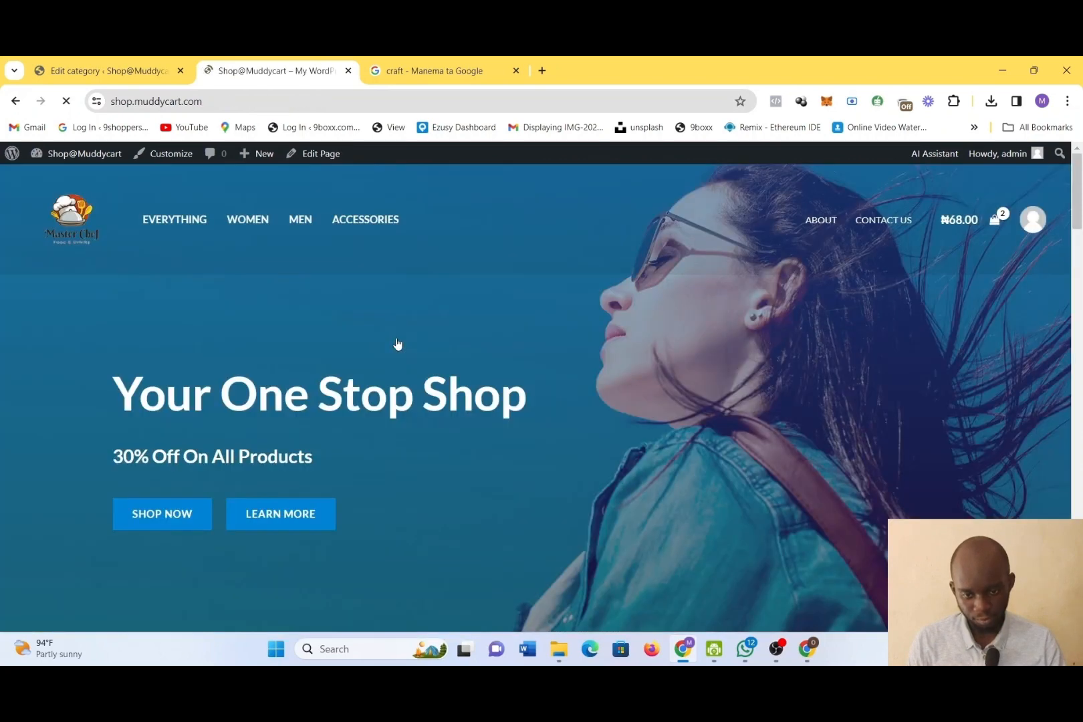
Look through the store's home page down to the footer for the new categories
scroll(397, 343, "down", 10)
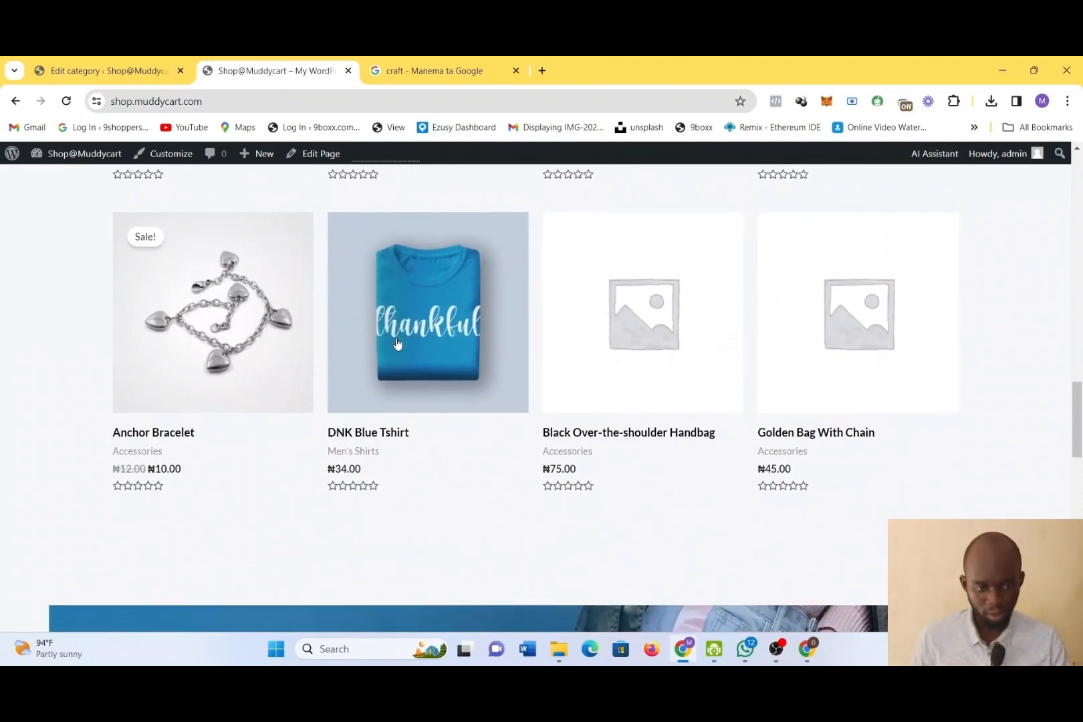
scroll(397, 343, "down", 15)
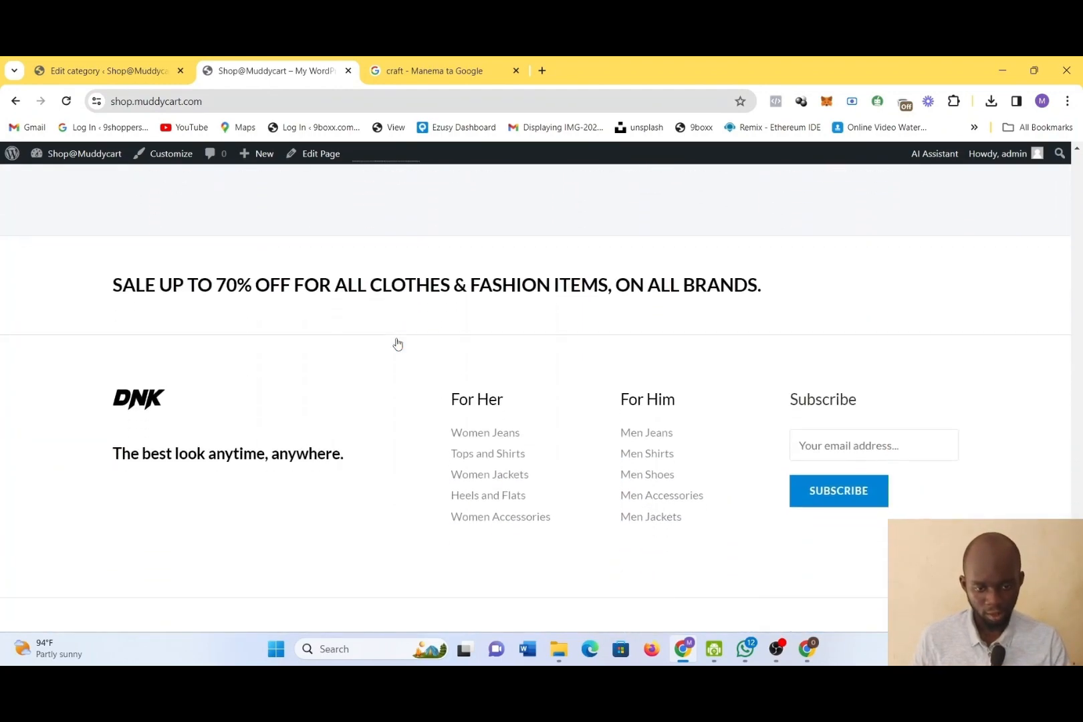
scroll(397, 344, "down", 1)
scroll(397, 343, "up", 15)
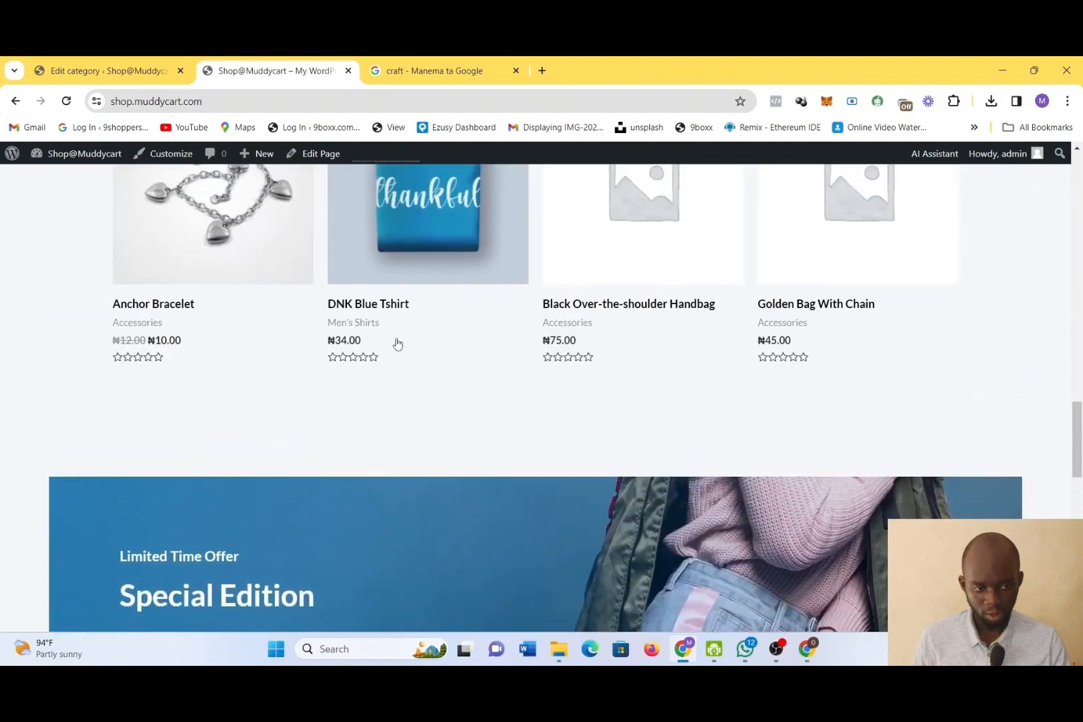
scroll(396, 343, "up", 10)
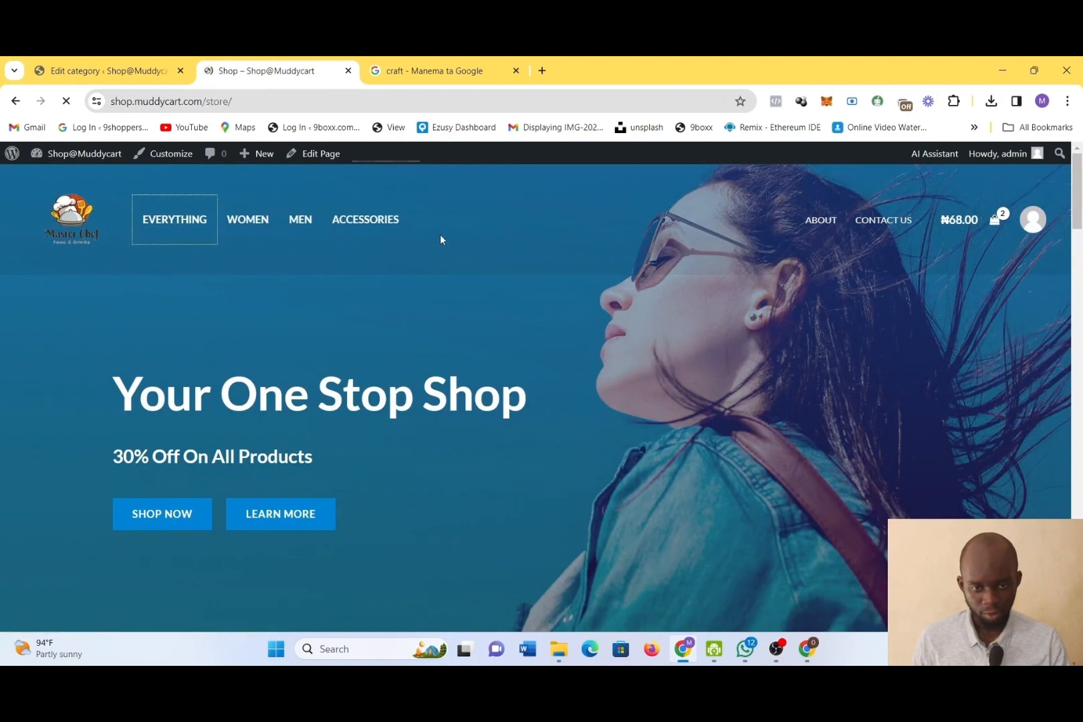
Open the store's Everything page and examine its category list and products
scroll(598, 482, "down", 1)
scroll(598, 482, "down", 5)
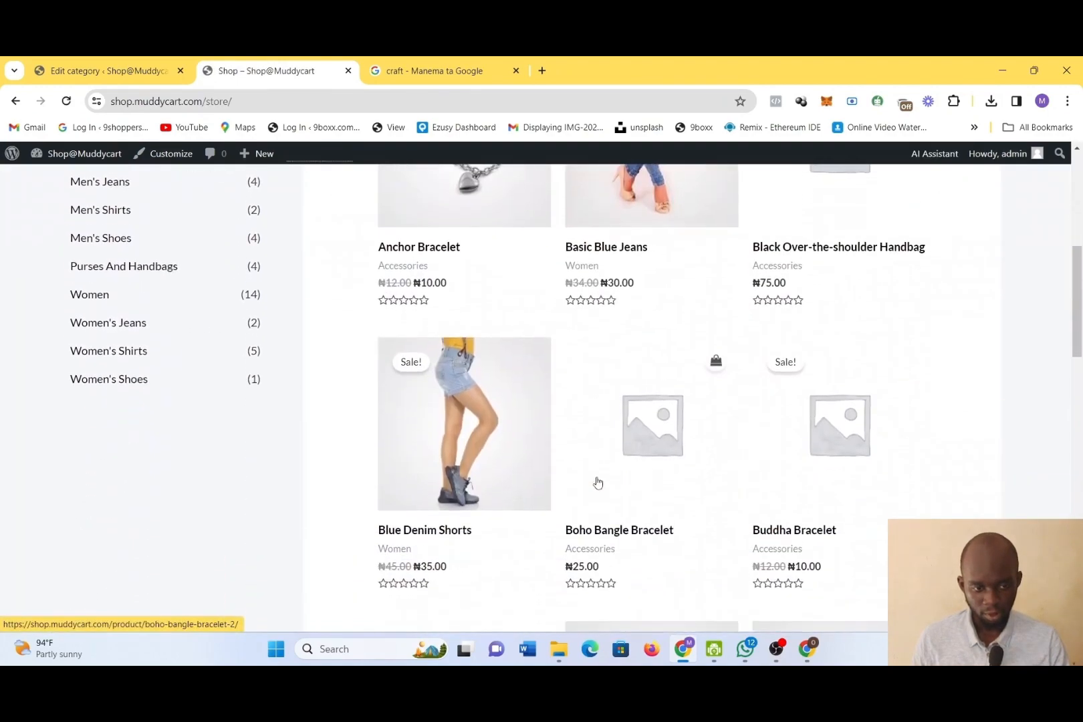
scroll(598, 482, "up", 2)
scroll(598, 482, "down", 2)
scroll(598, 482, "down", 10)
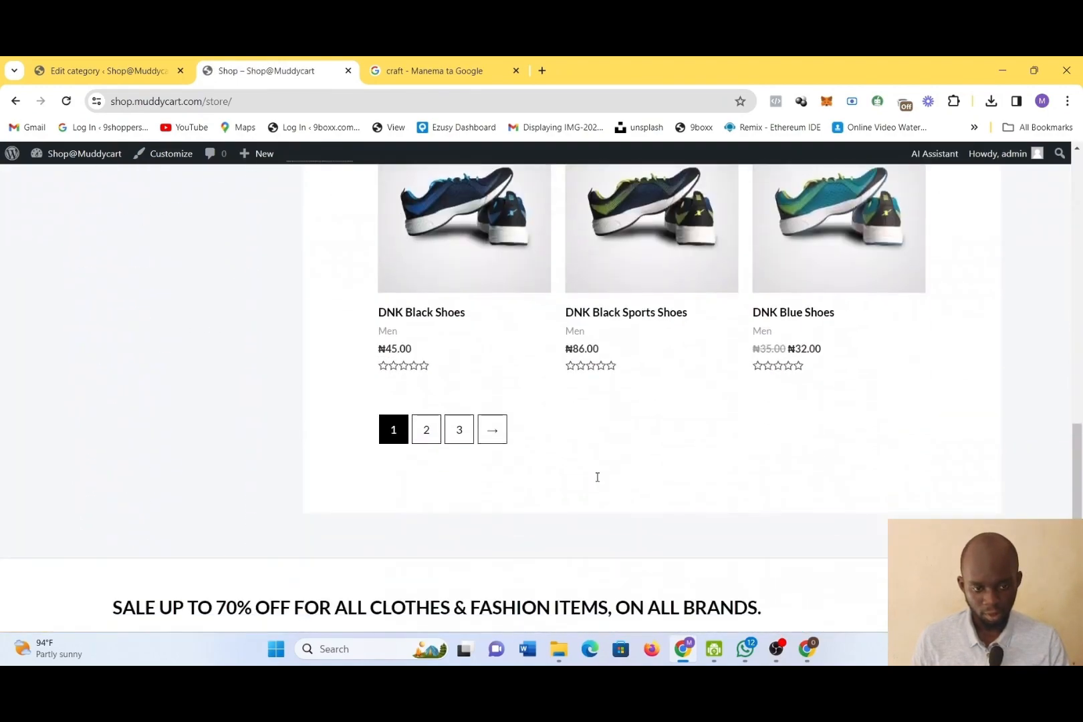
scroll(598, 481, "up", 4)
scroll(598, 482, "up", 15)
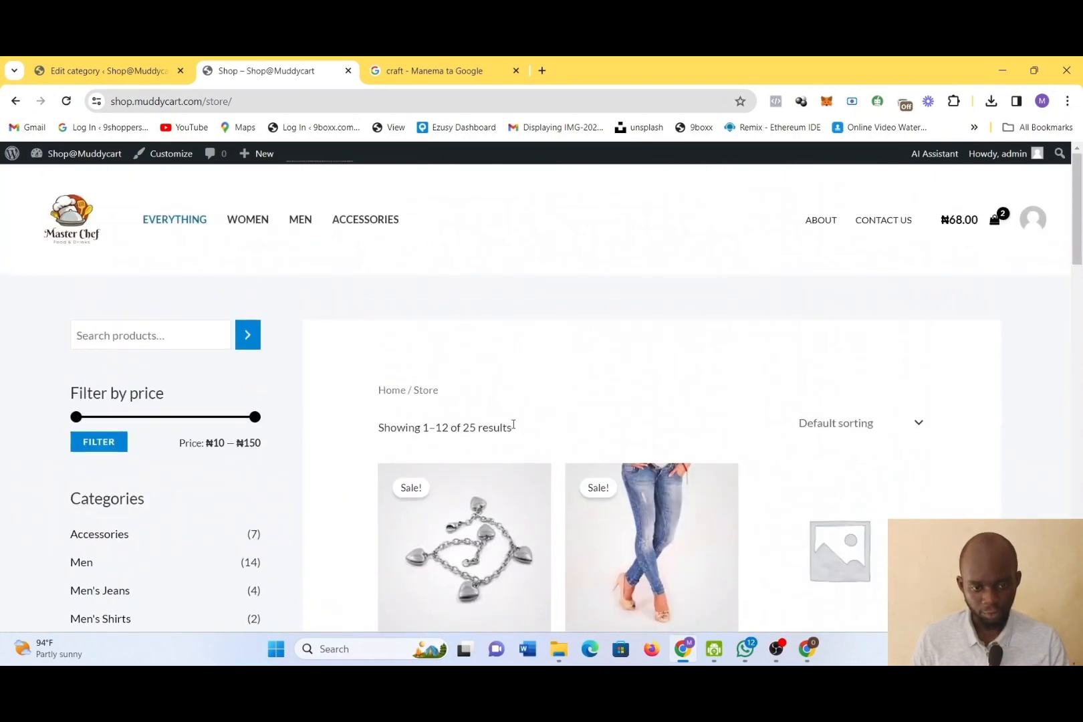
Search the store's products for "bubble" and for "craft"
left_click(126, 339)
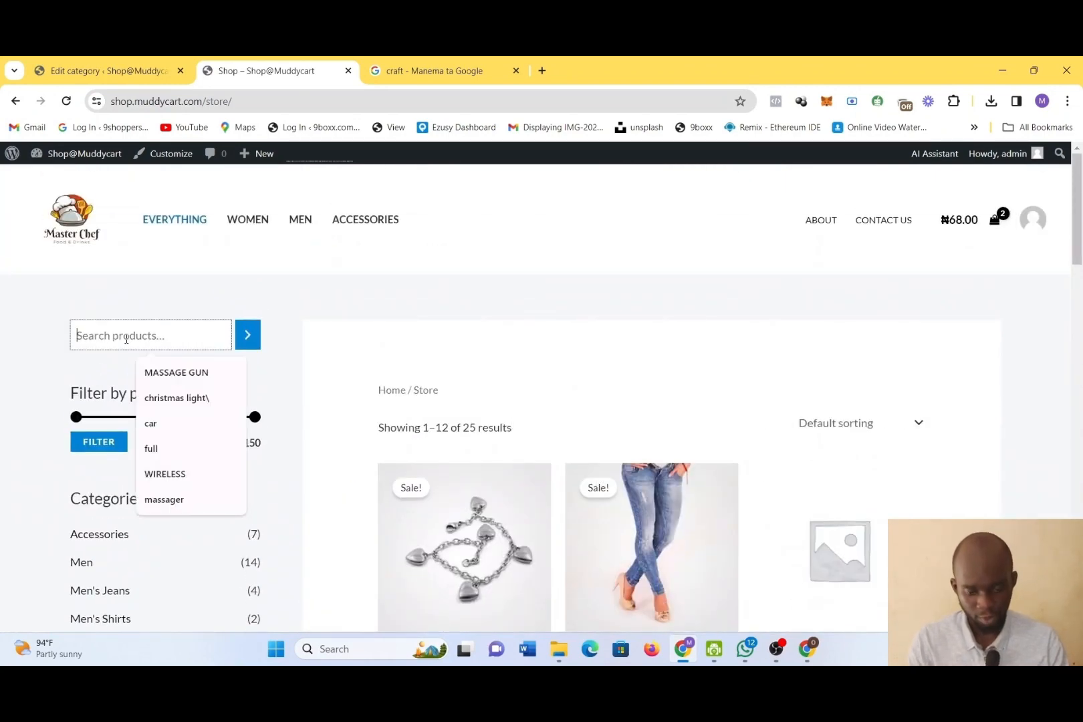
type("bu")
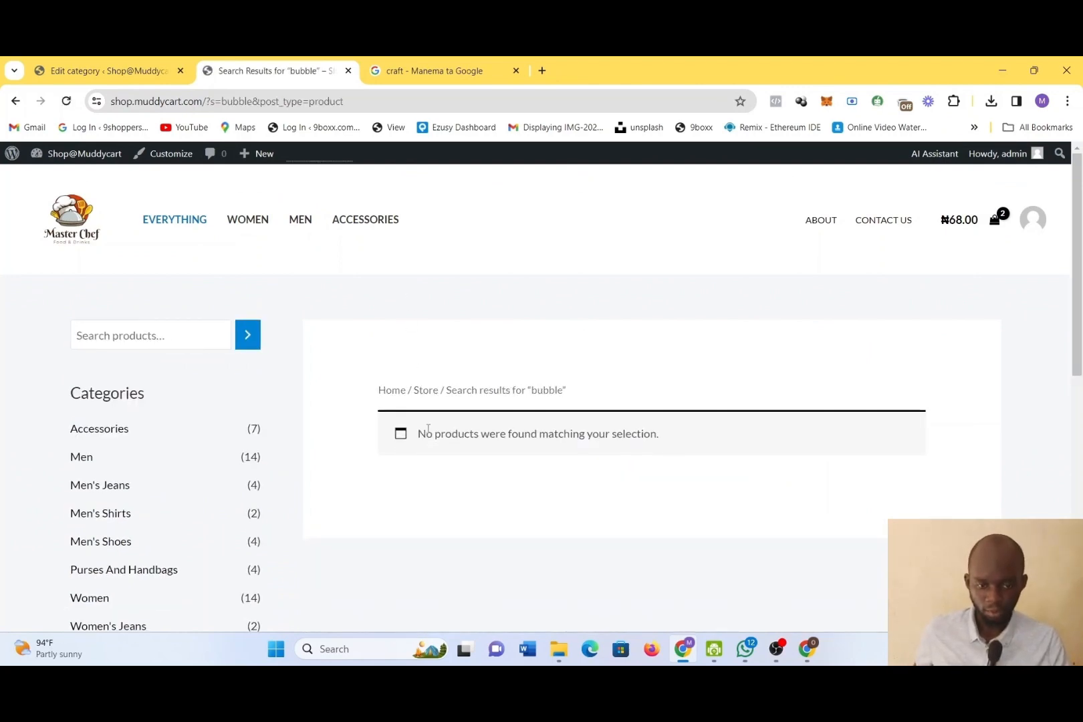
left_click(175, 335)
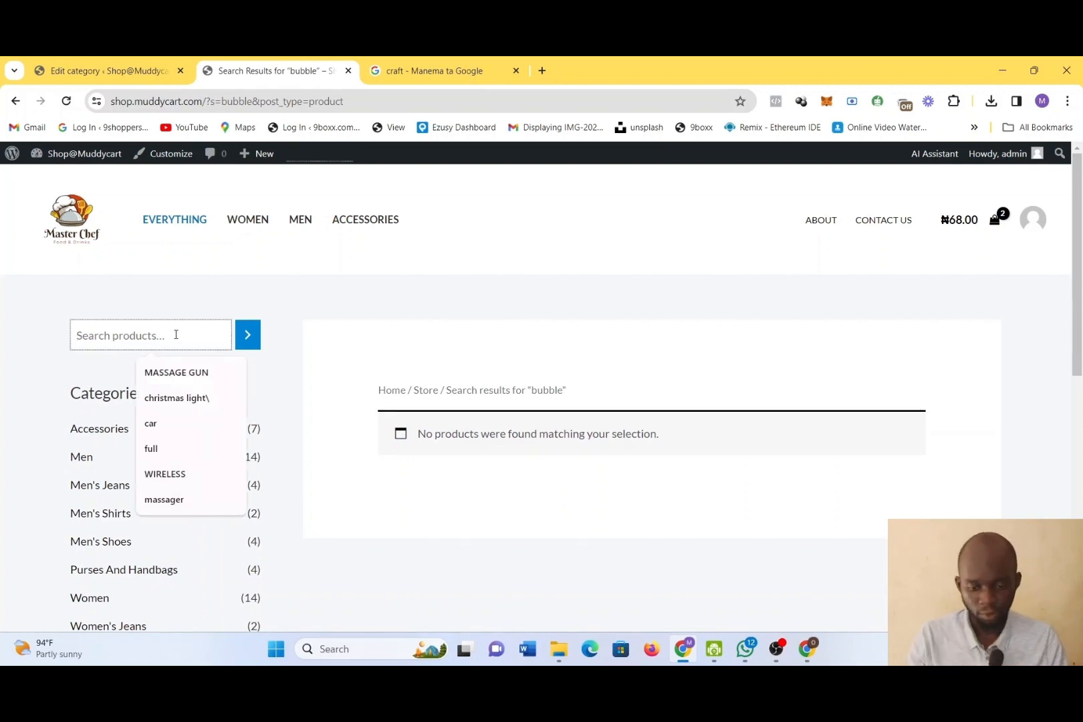
type("cra")
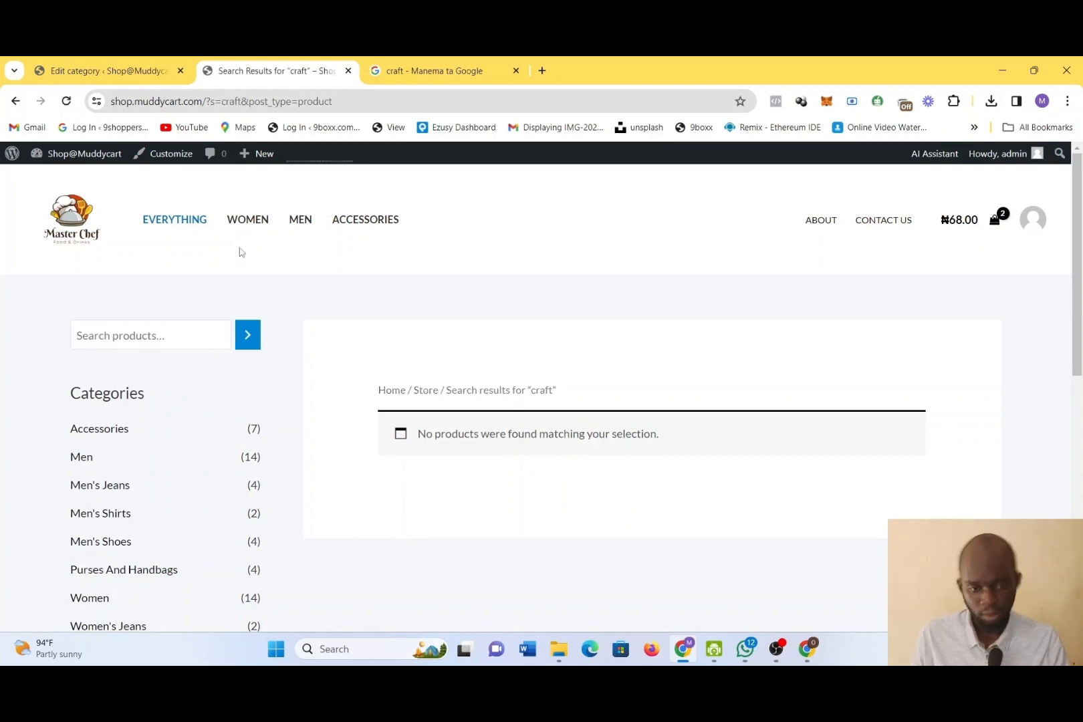
Check the category's exact name in its edit settings and search the store's products for "crafts"
left_click(148, 61)
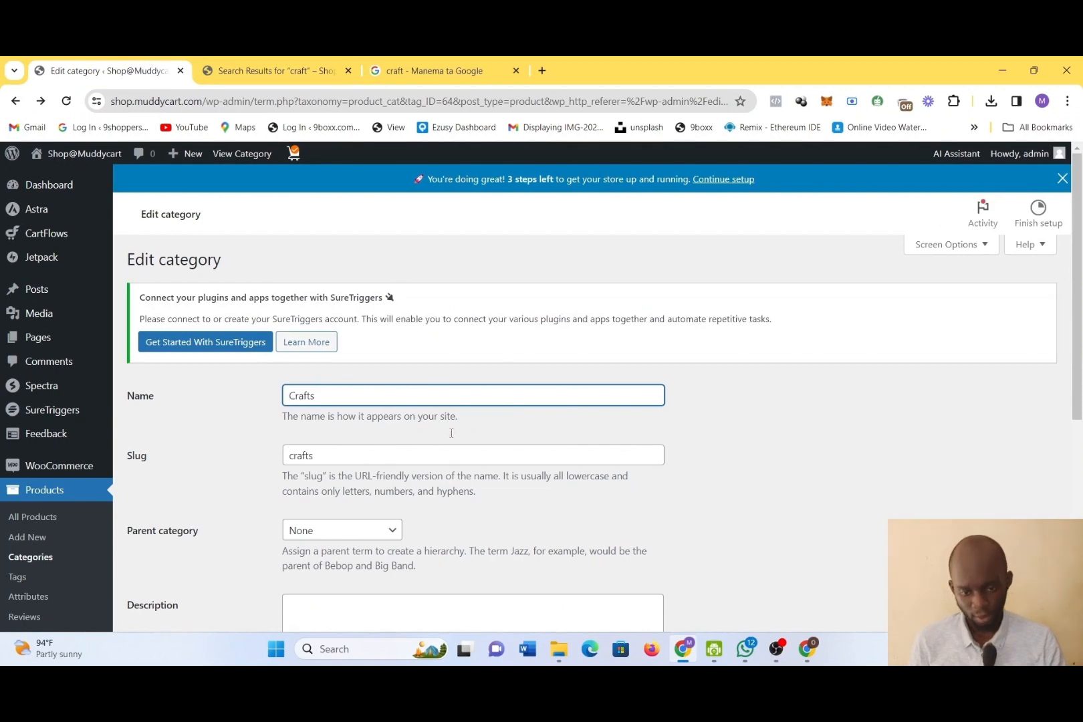
left_click(267, 71)
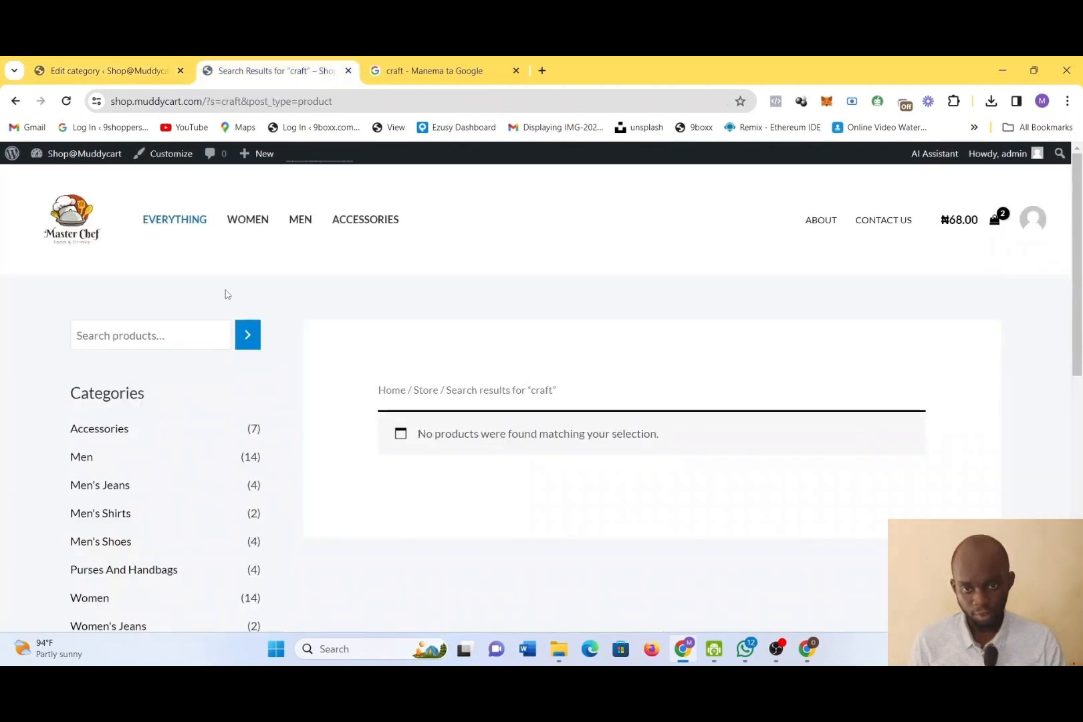
left_click(201, 334)
type("crafts")
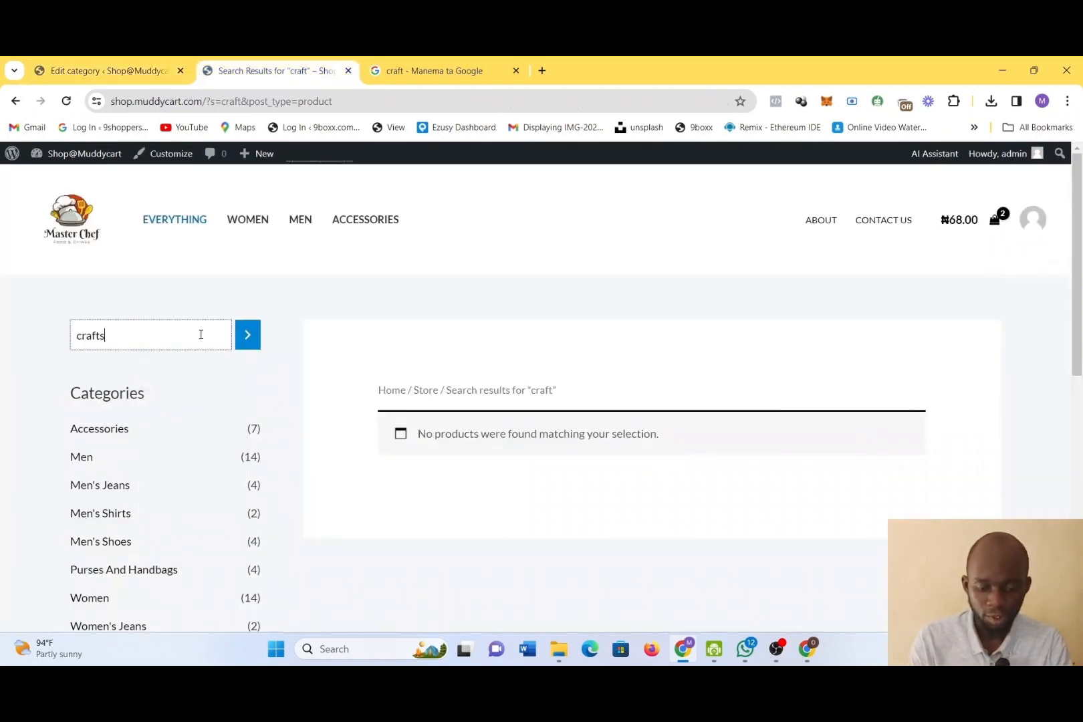
key("Return")
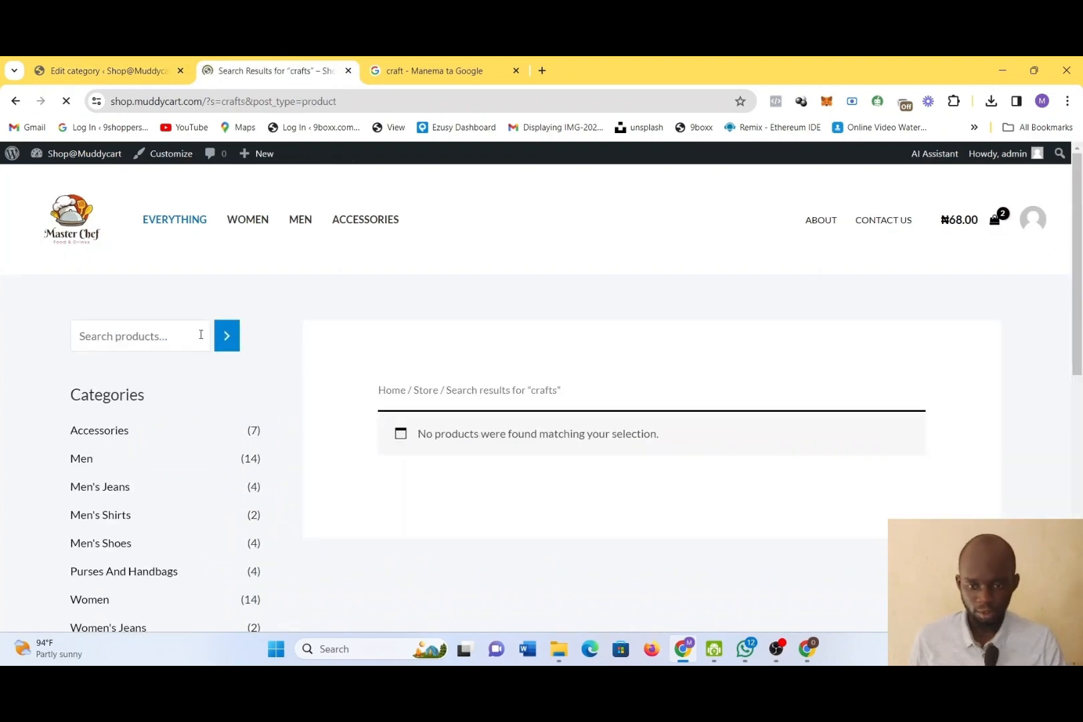
Save the Crafts category again with its parent category and thumbnail settings as they are
left_click(79, 78)
scroll(591, 526, "down", 4)
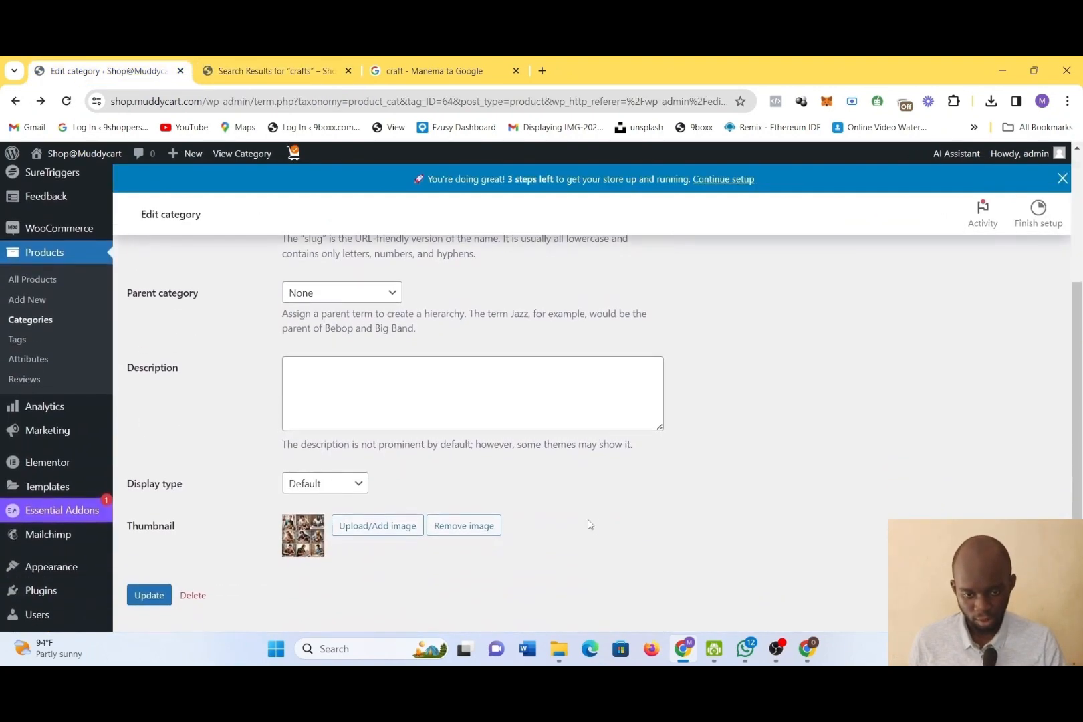
mouse_move(87, 629)
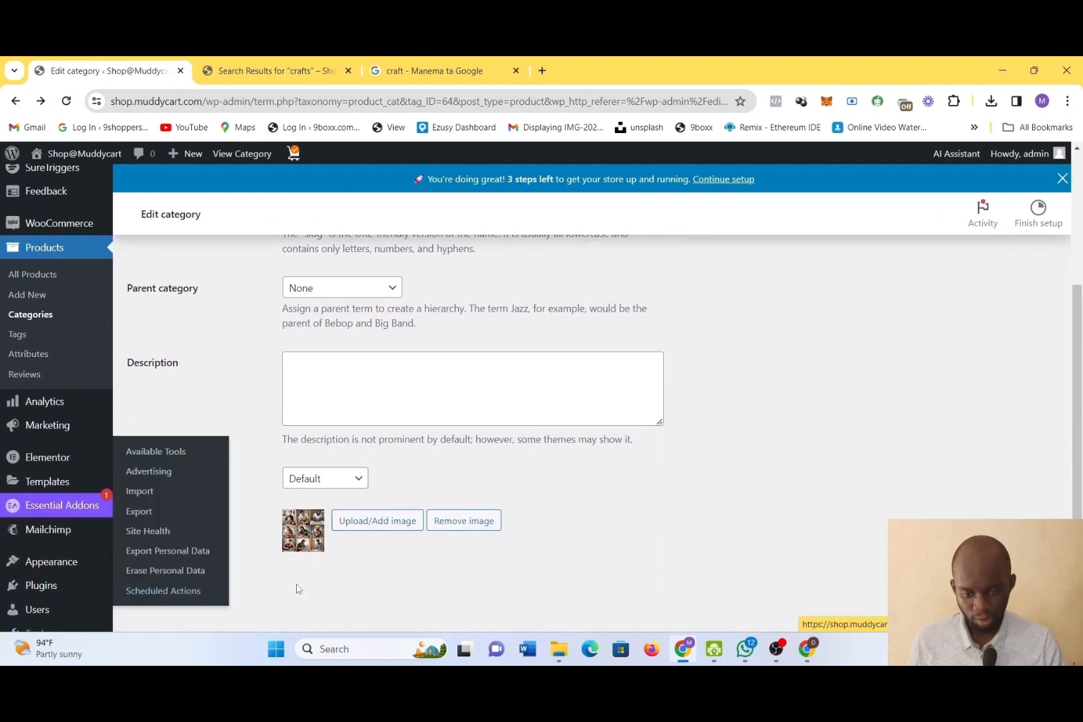
left_click(150, 591)
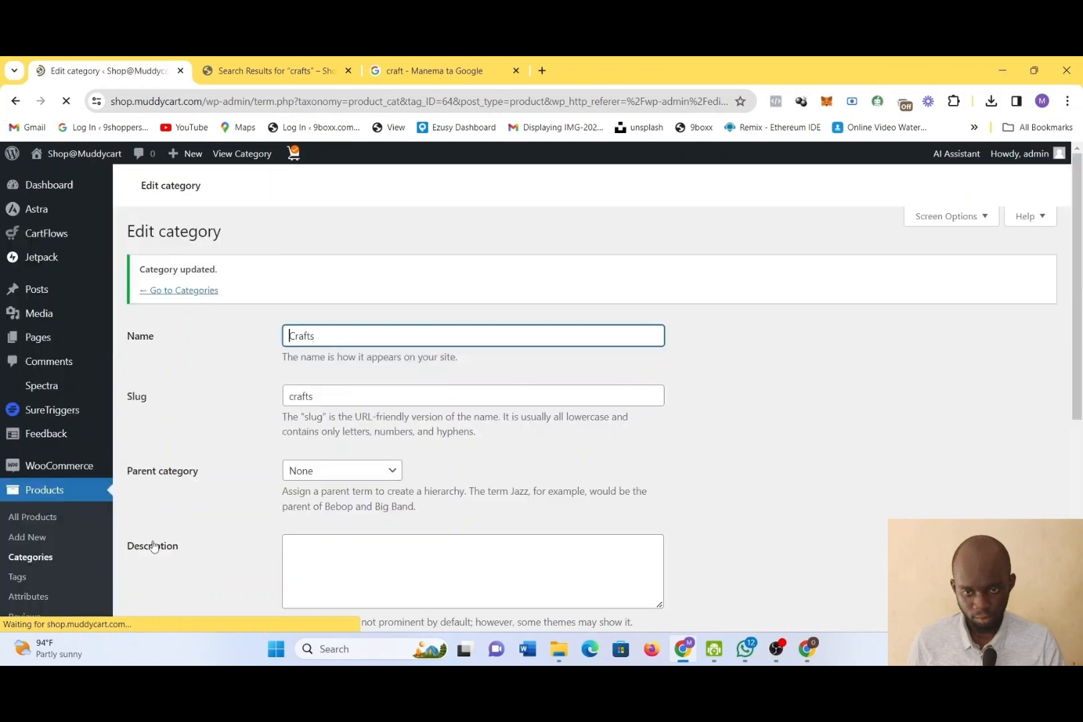
Reload the store's "crafts" search results page and check its category list for the new categories
left_click(219, 65)
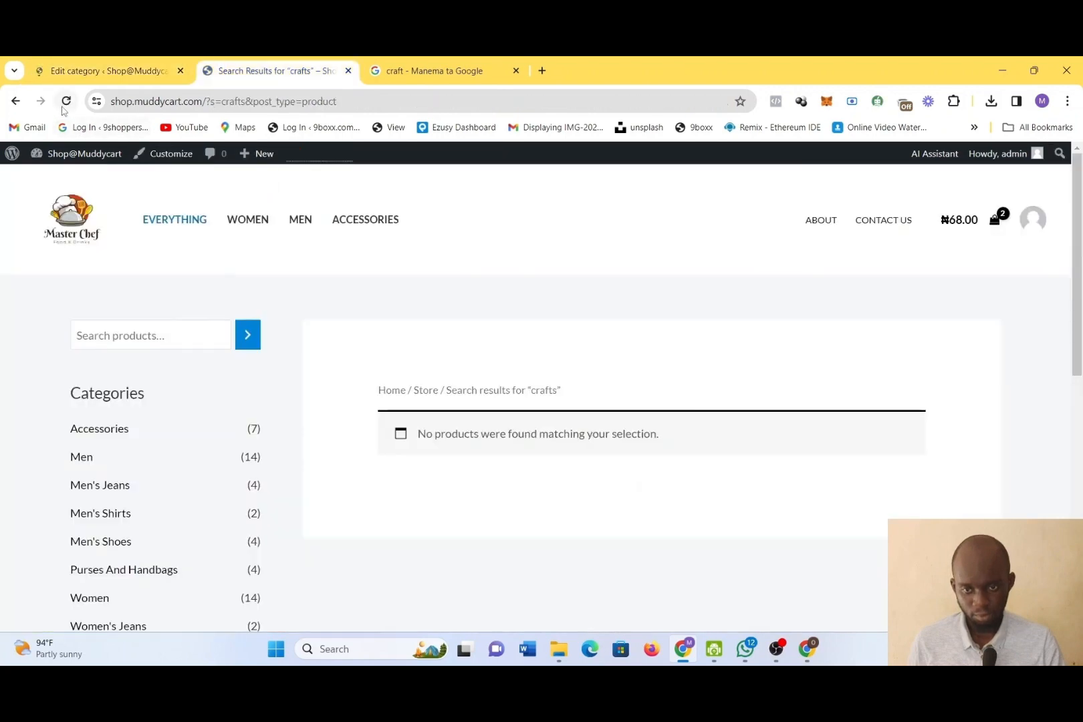
left_click(90, 74)
left_click(266, 66)
left_click(66, 101)
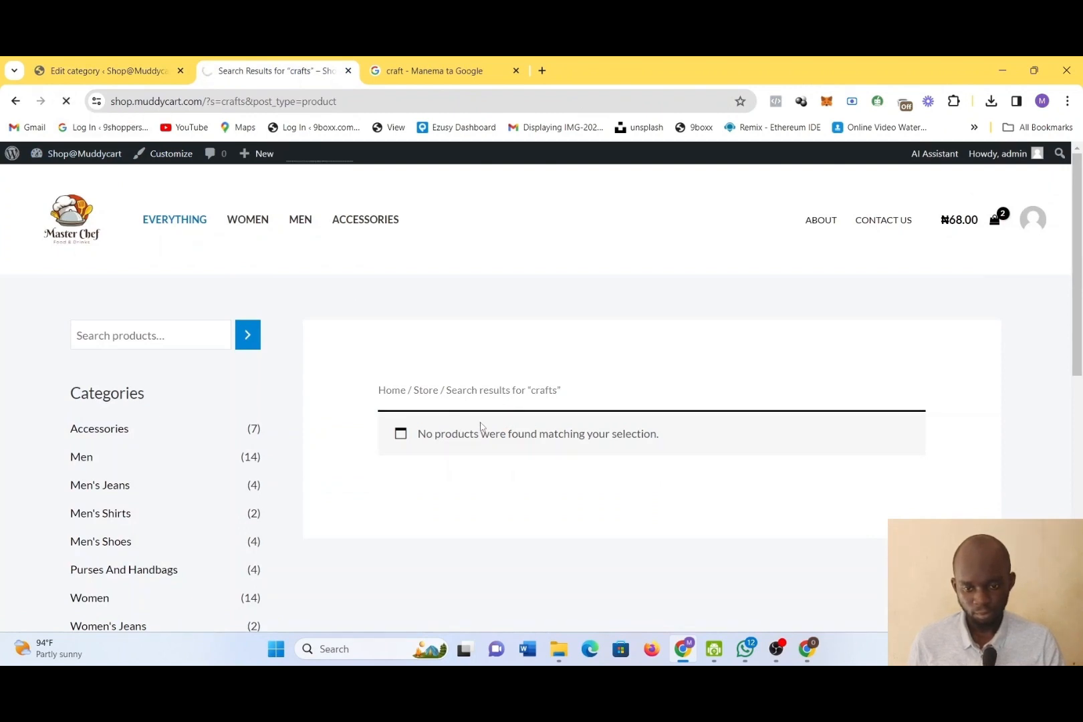
scroll(268, 507, "down", 3)
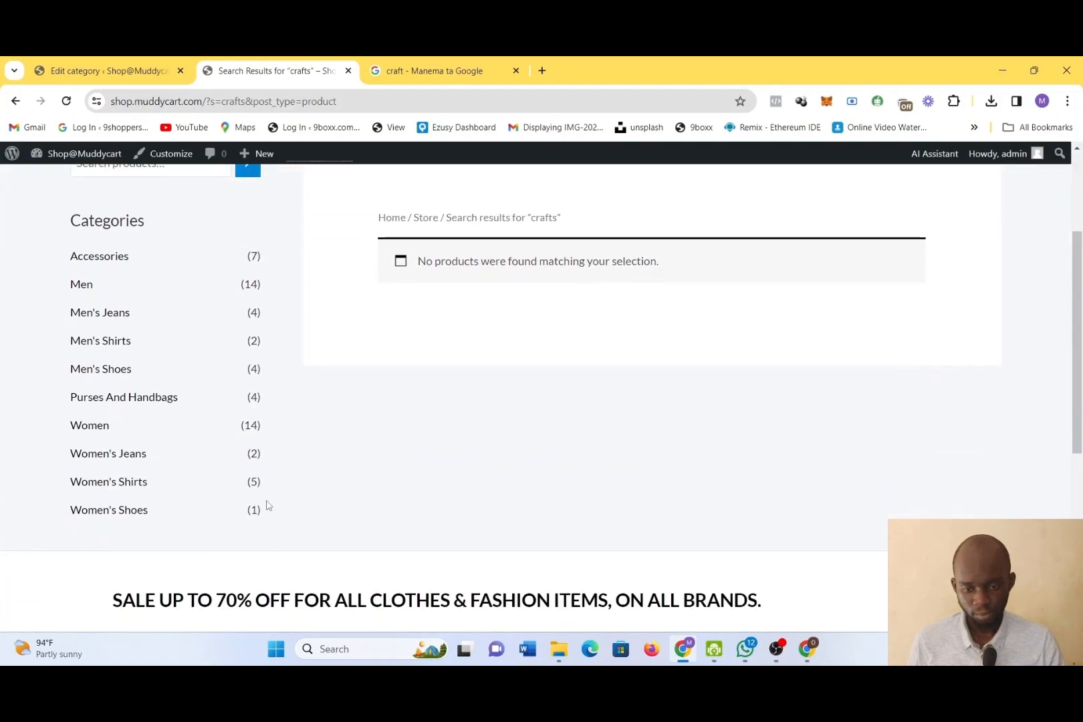
scroll(267, 506, "up", 1)
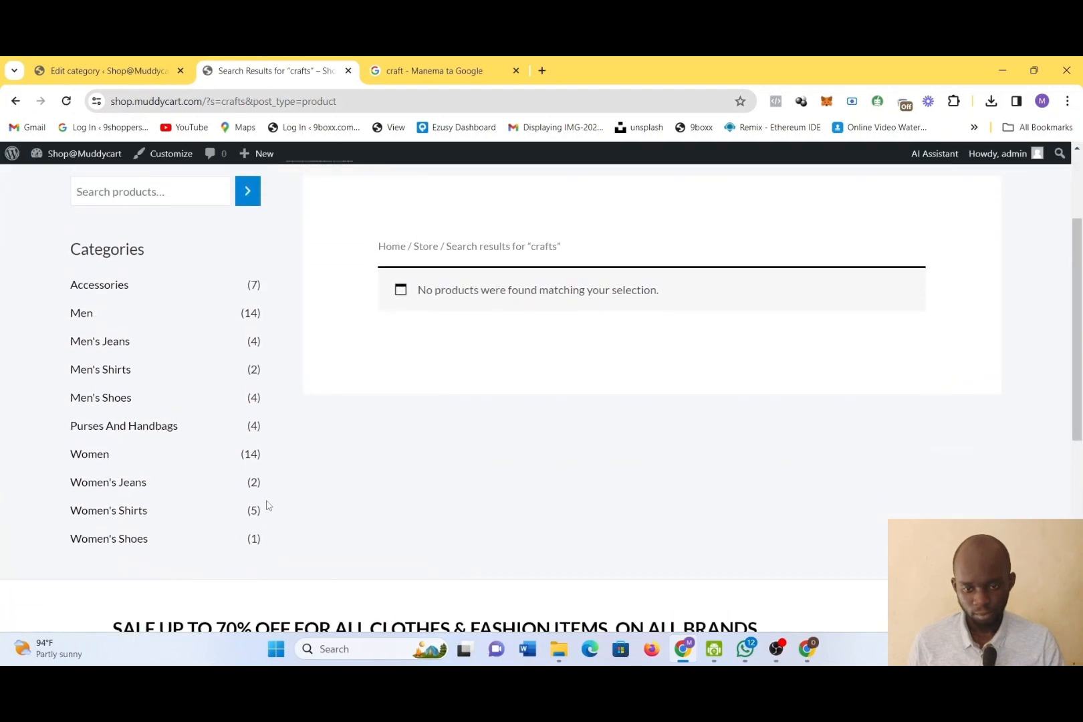
scroll(268, 507, "up", 2)
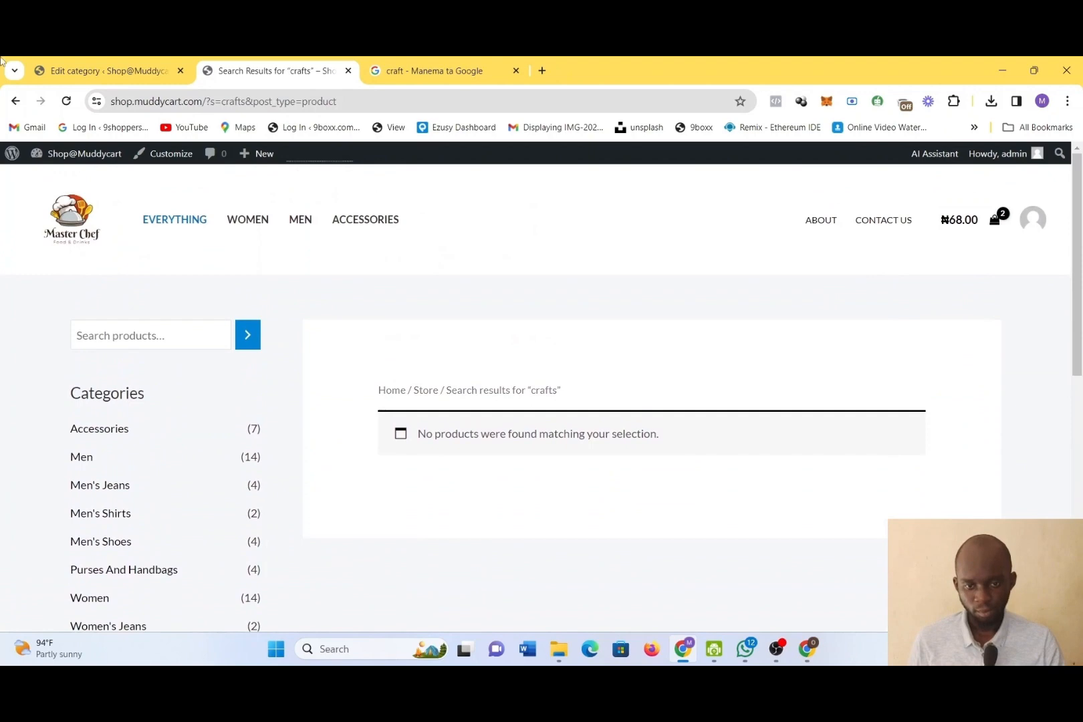
Review the edit settings of the Crafts category and return to the product category list to check the Crafts and bubble entries
left_click(76, 61)
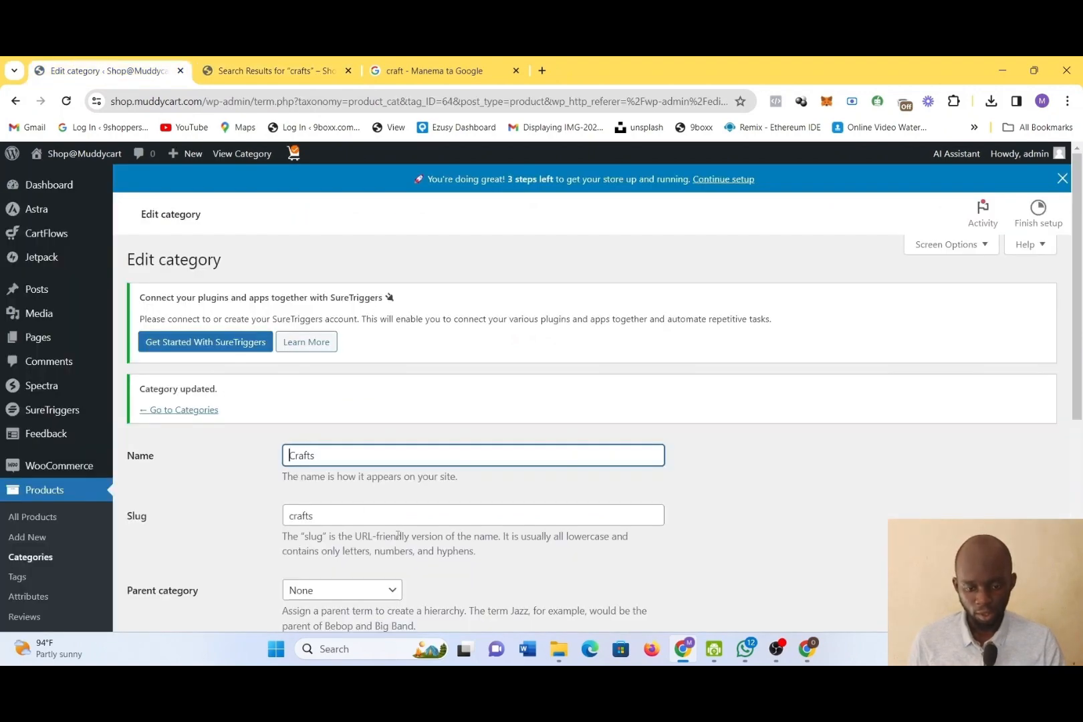
scroll(390, 552, "down", 1)
scroll(390, 552, "up", 1)
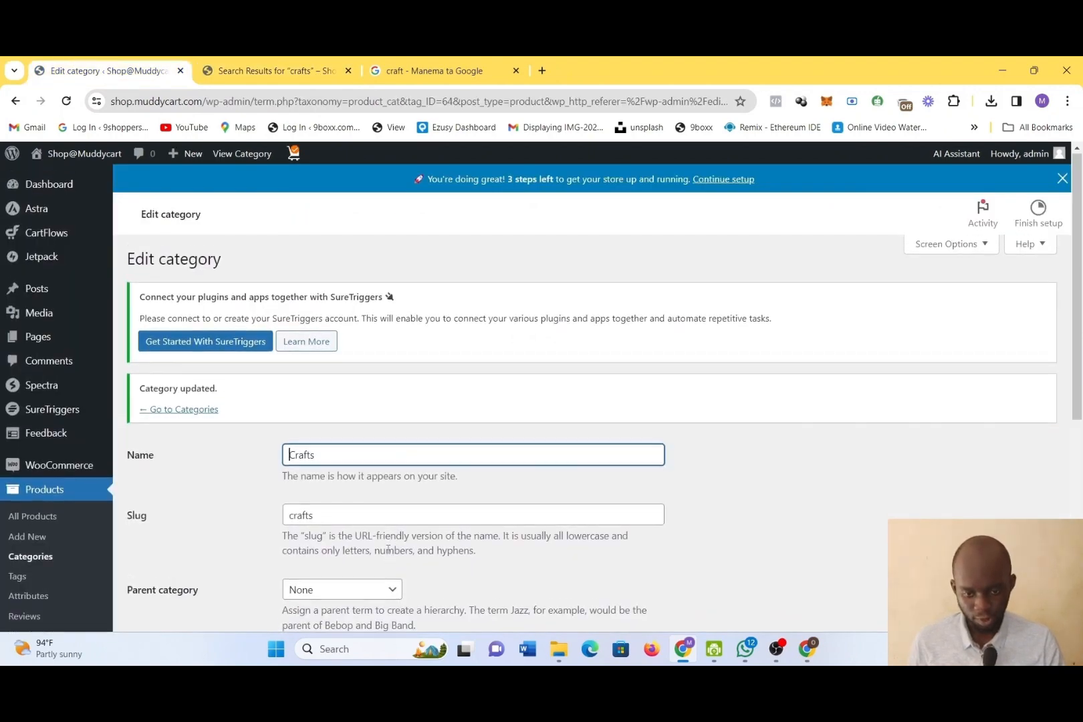
scroll(389, 550, "down", 5)
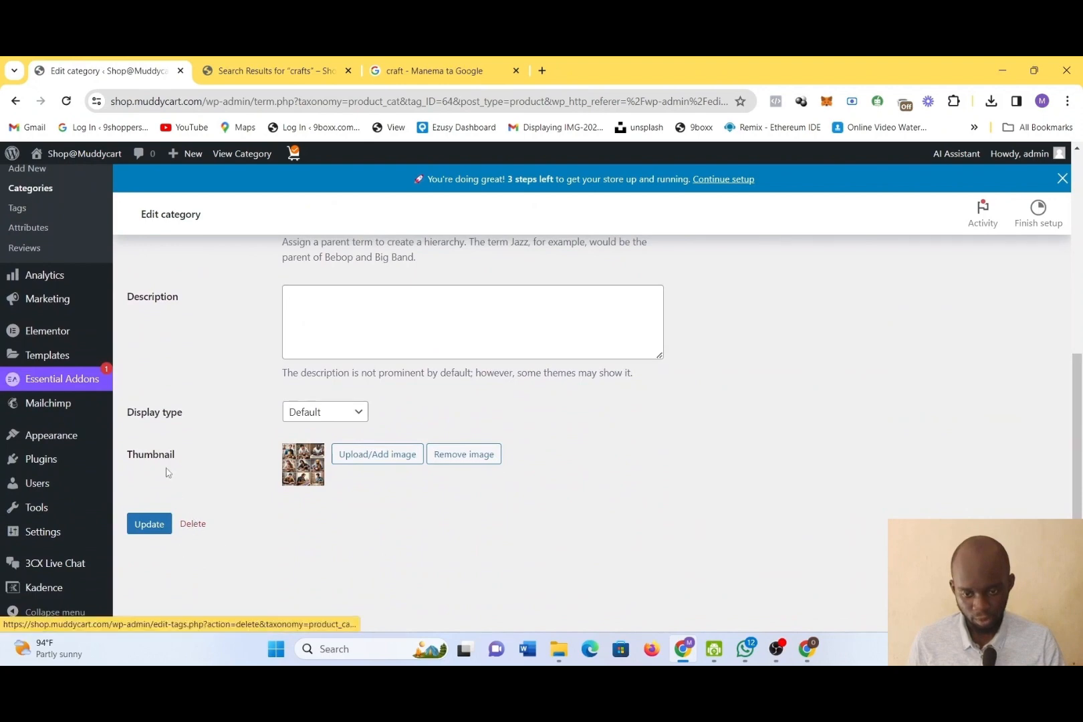
scroll(189, 460, "up", 4)
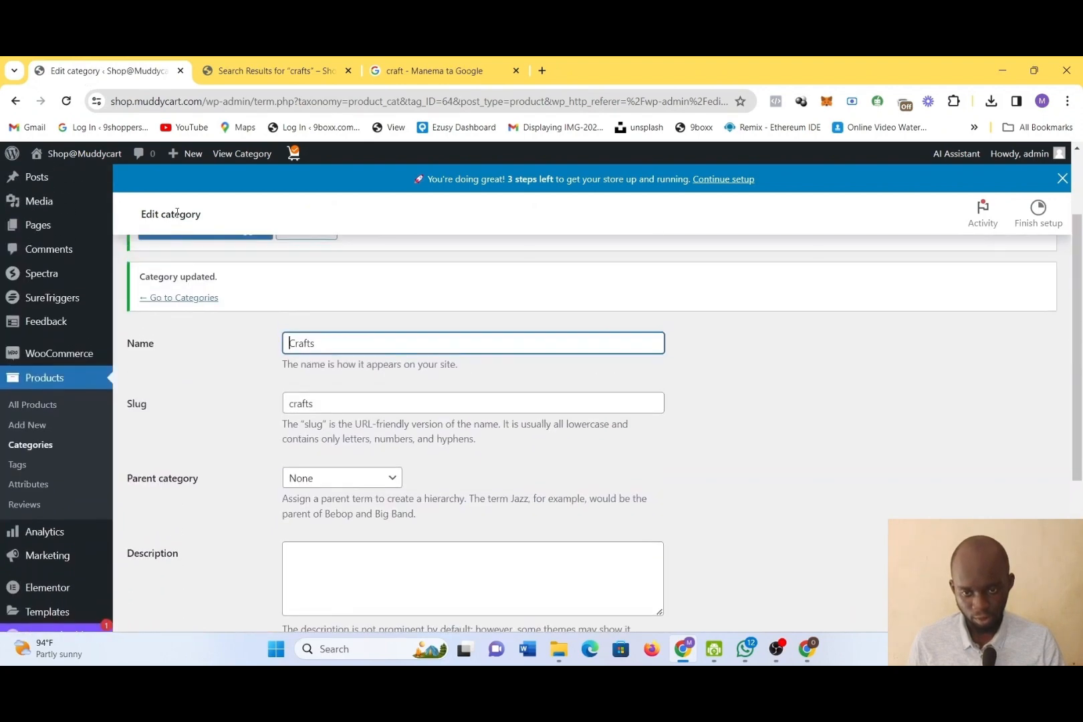
left_click(184, 226)
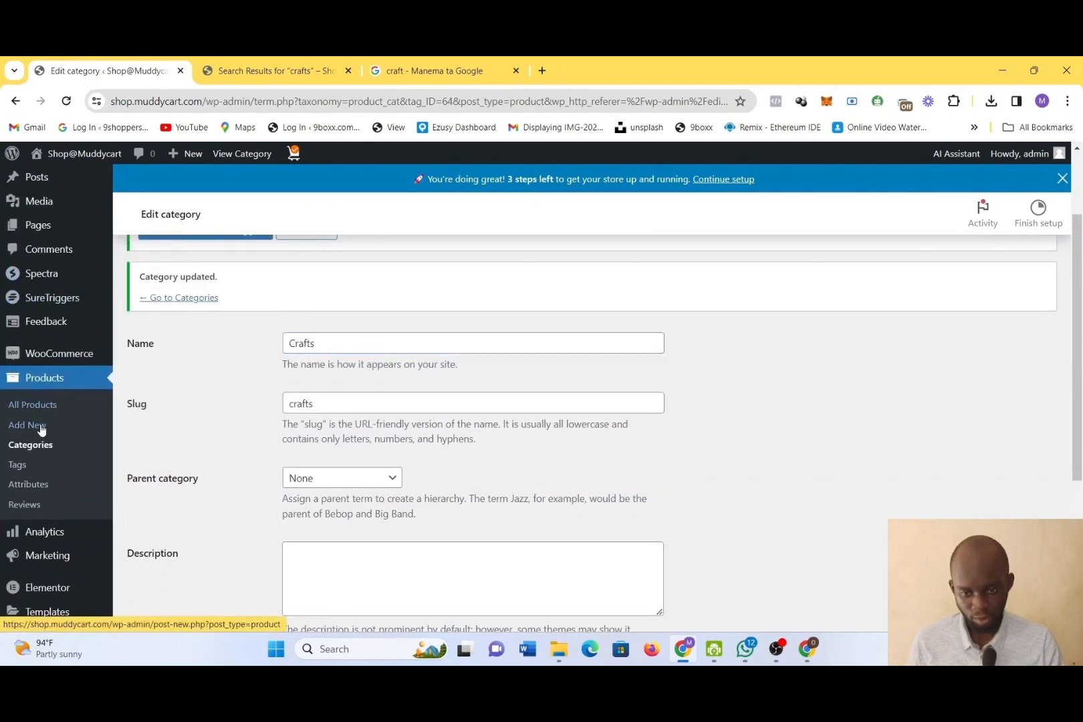
left_click(30, 445)
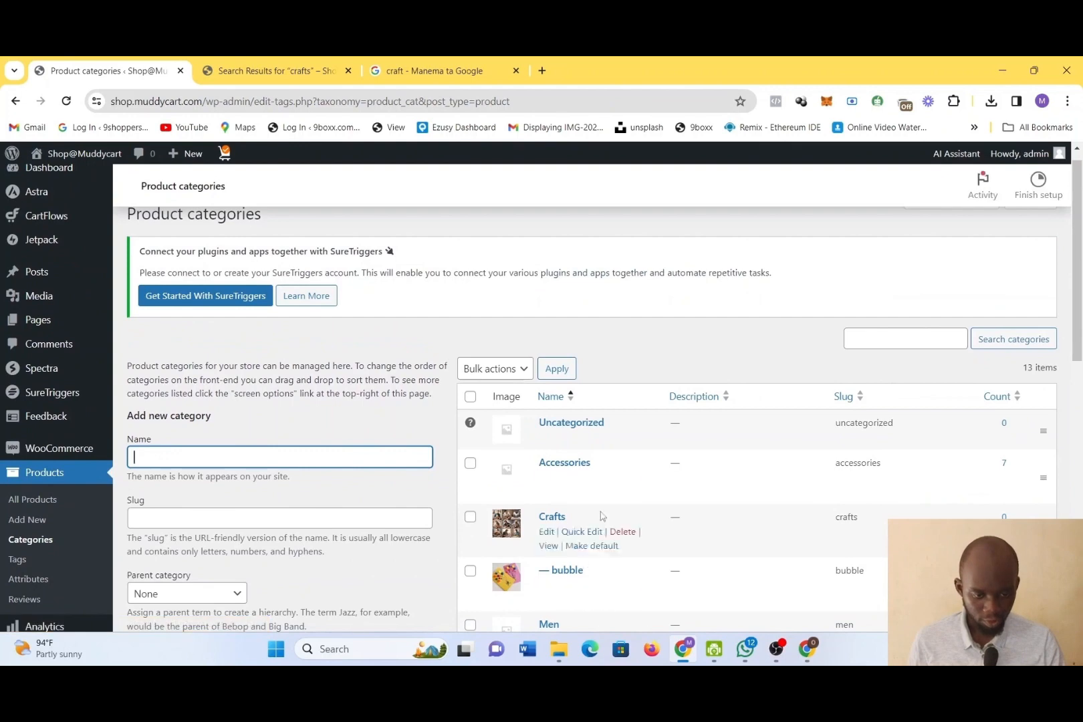
scroll(612, 474, "down", 1)
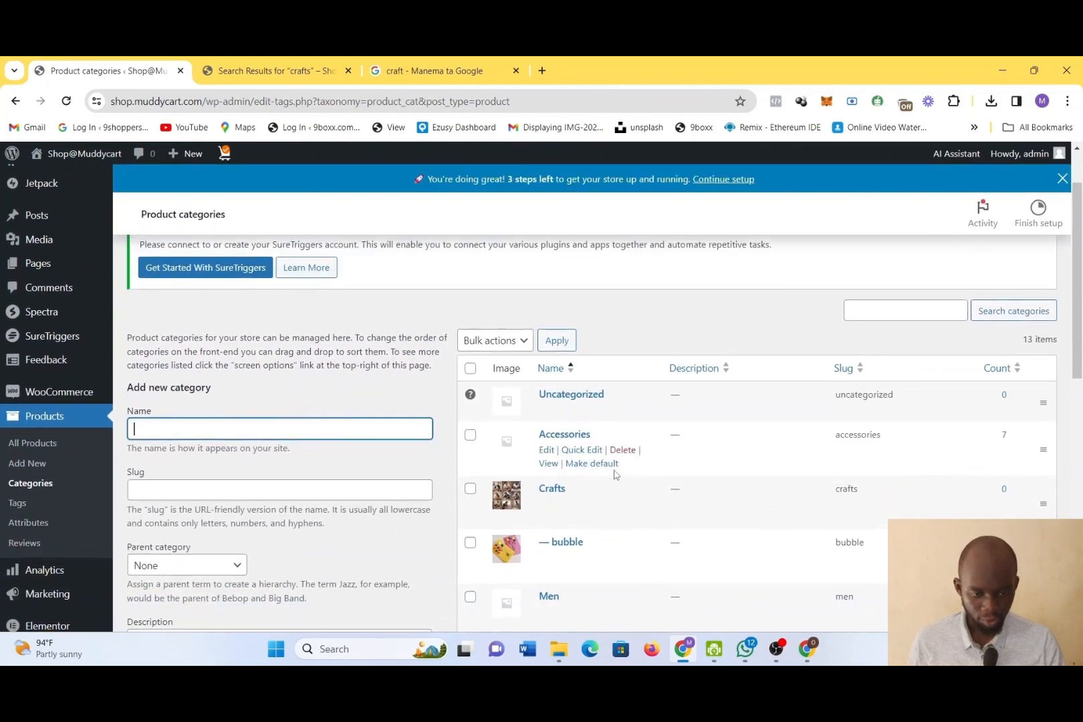
Permanently delete the bubble subcategory from the product categories
left_click(470, 542)
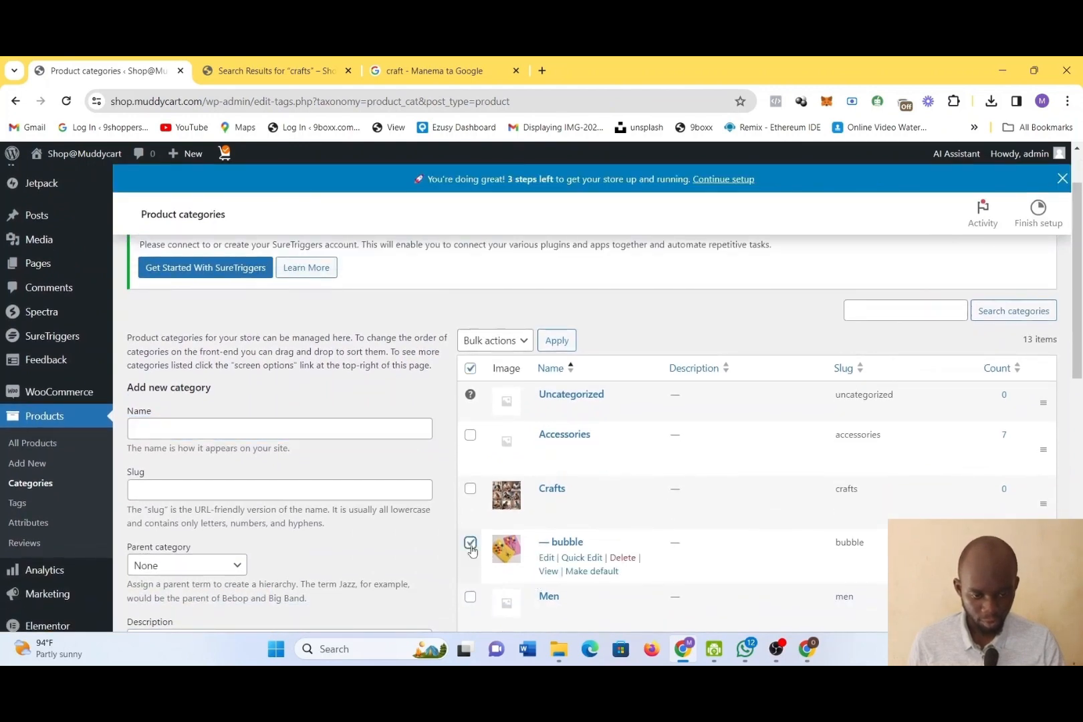
left_click(629, 559)
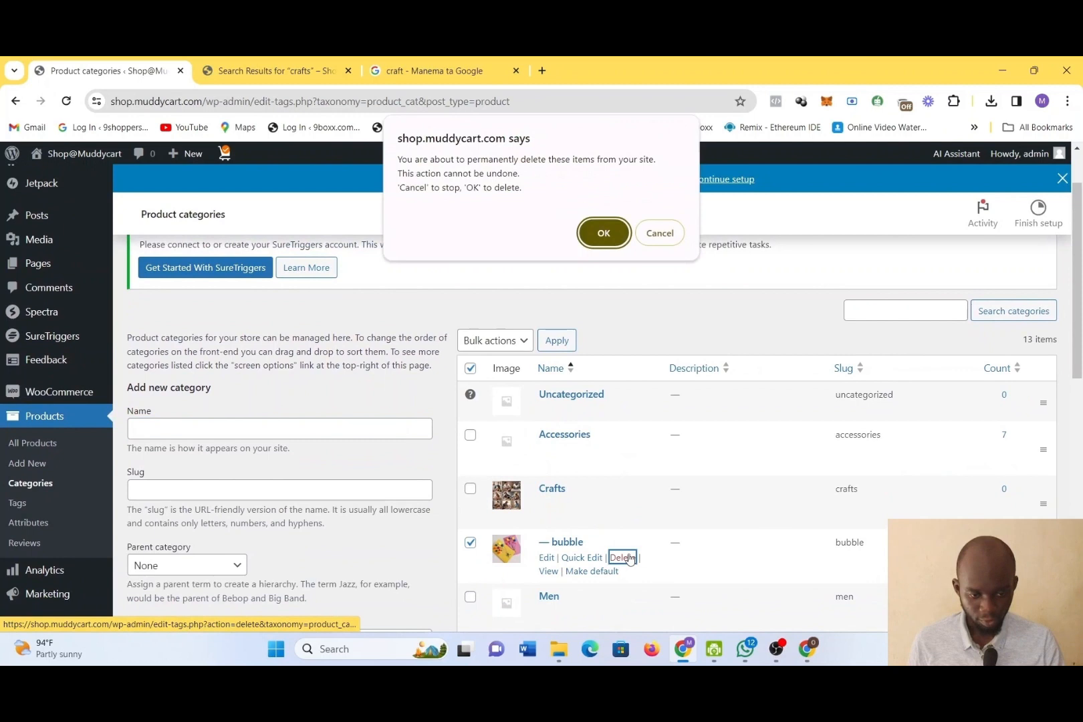
left_click(607, 232)
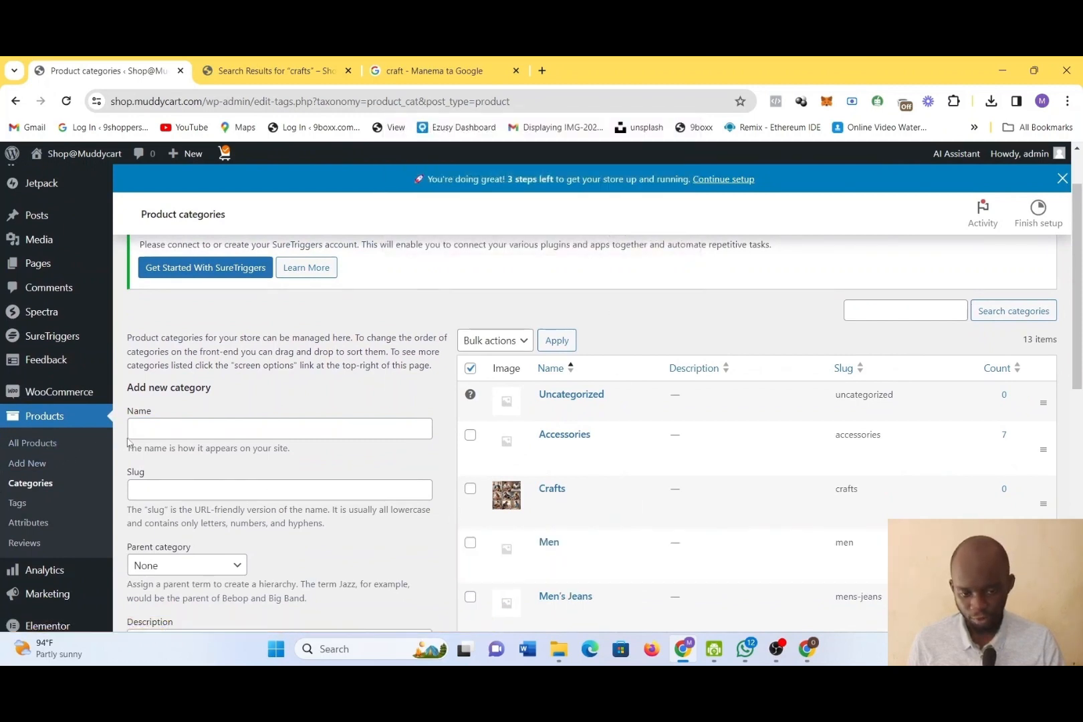
Open the list of all products in the store admin
left_click(29, 470)
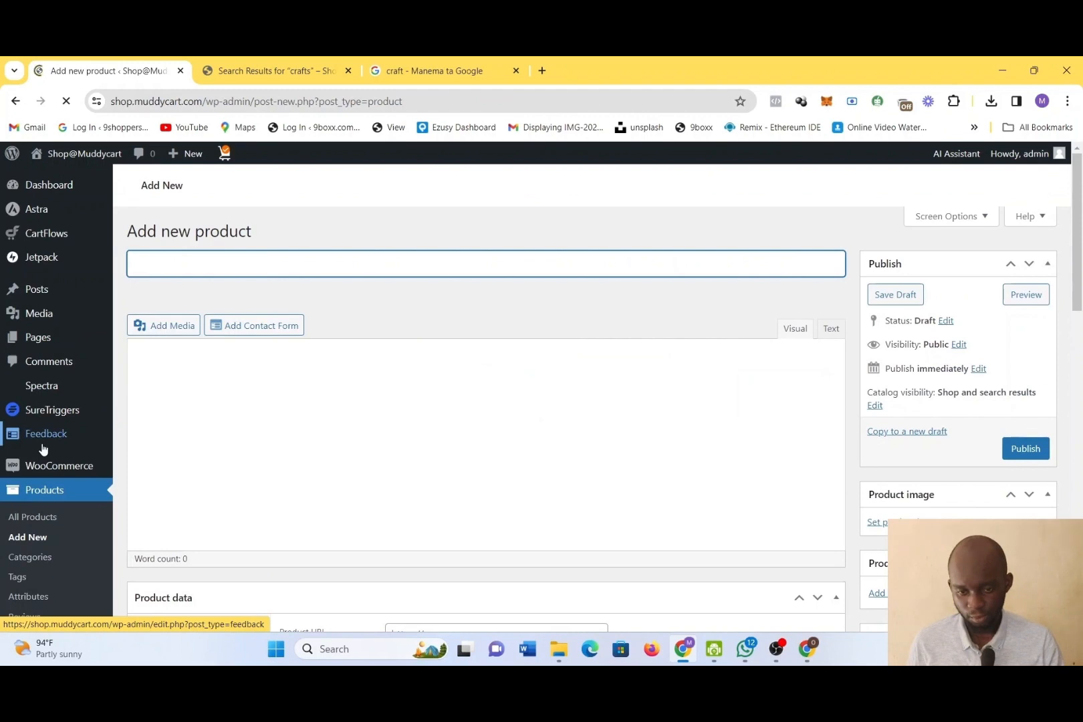
left_click(47, 523)
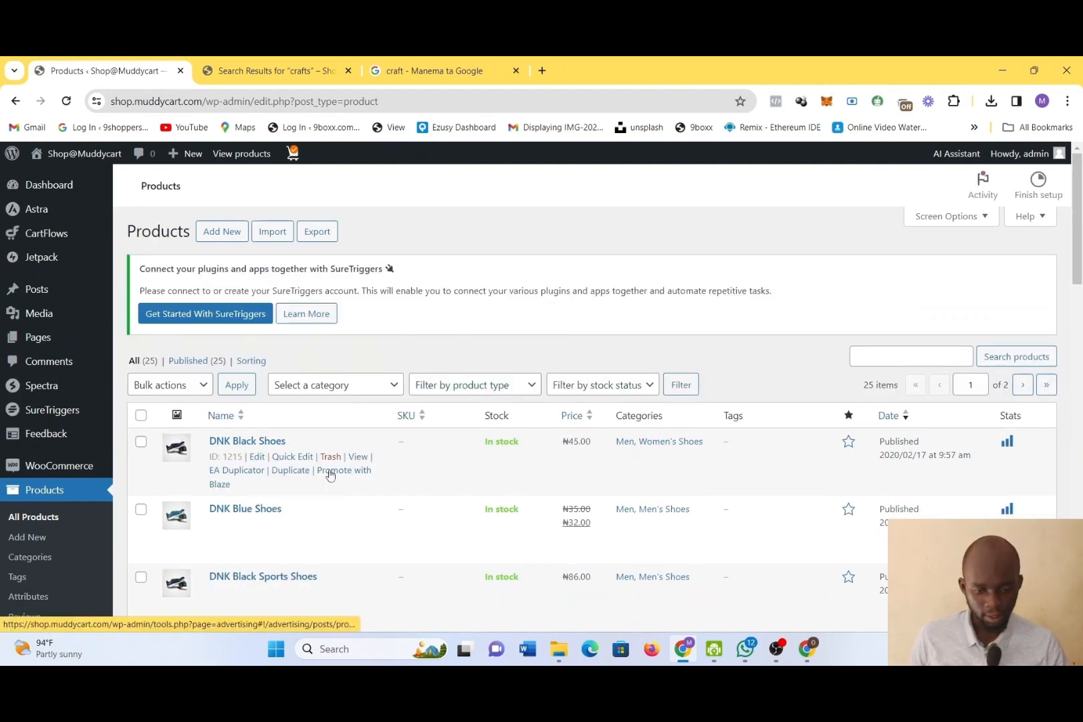
mouse_move(525, 518)
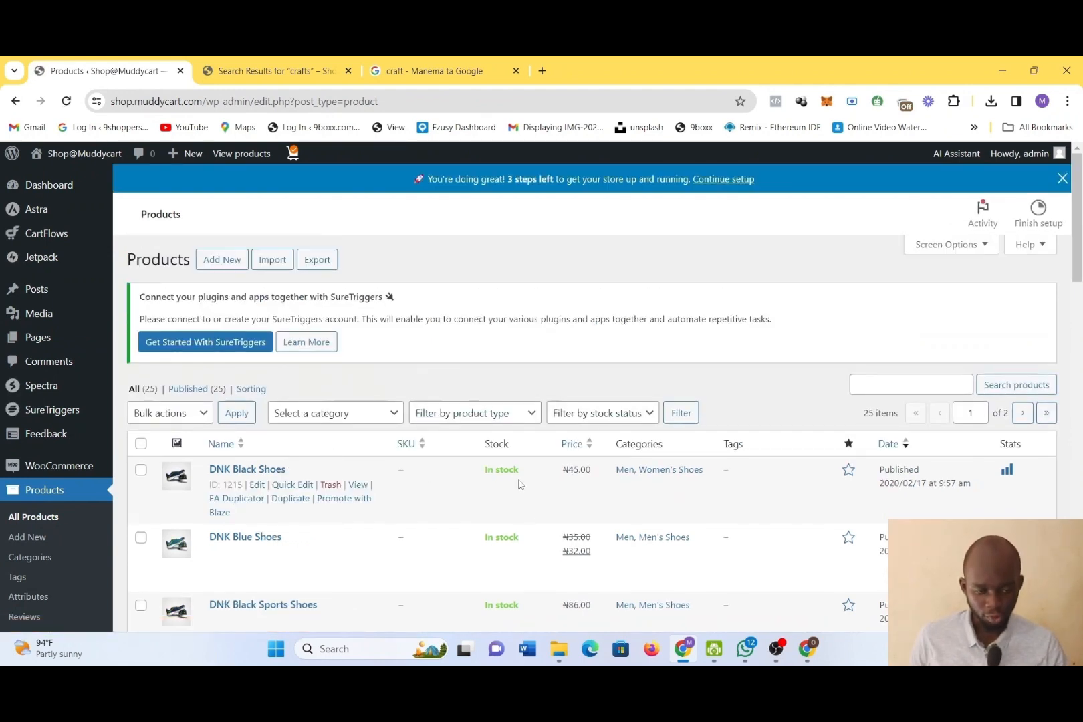
left_click(650, 471)
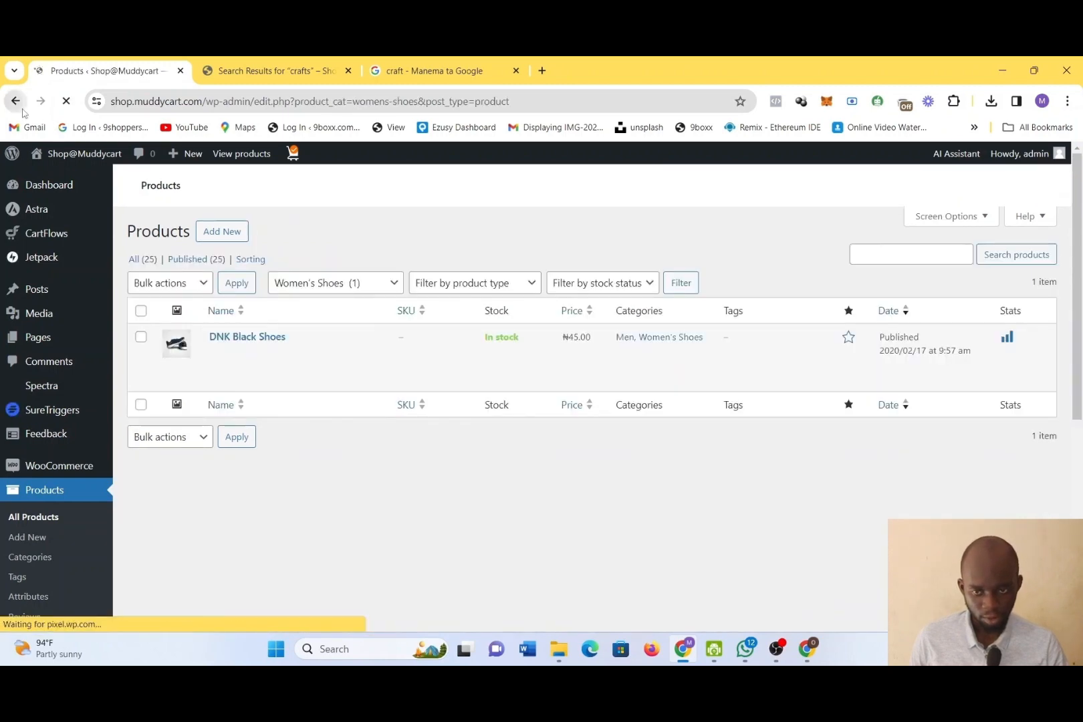
mouse_move(239, 457)
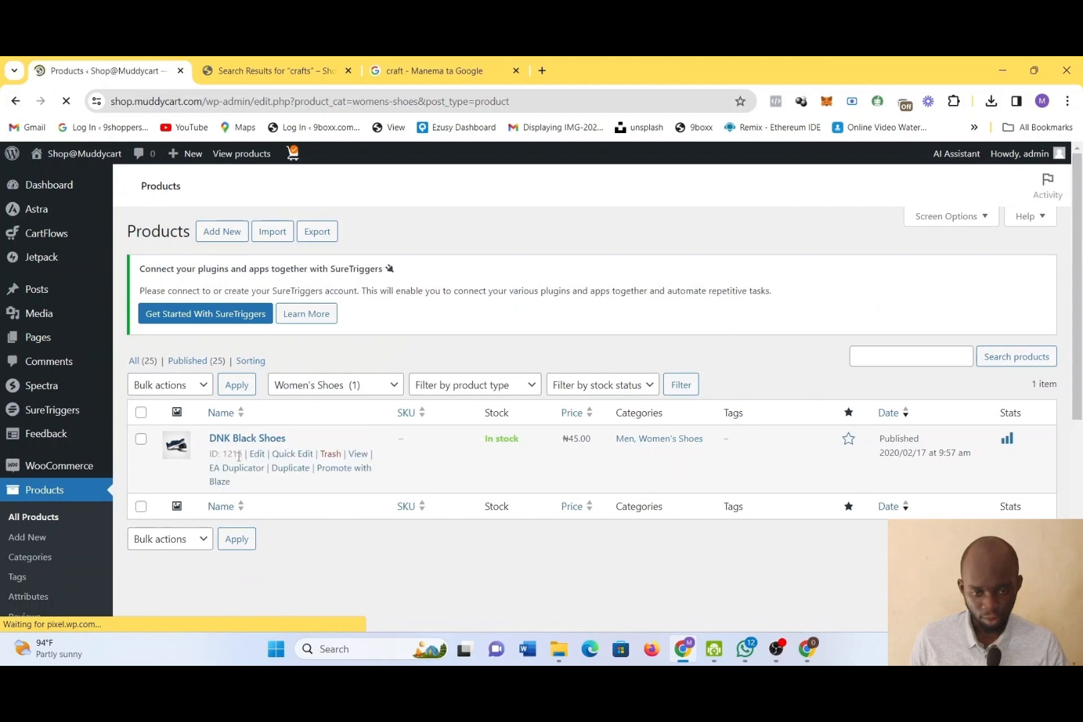
key("alt+Left")
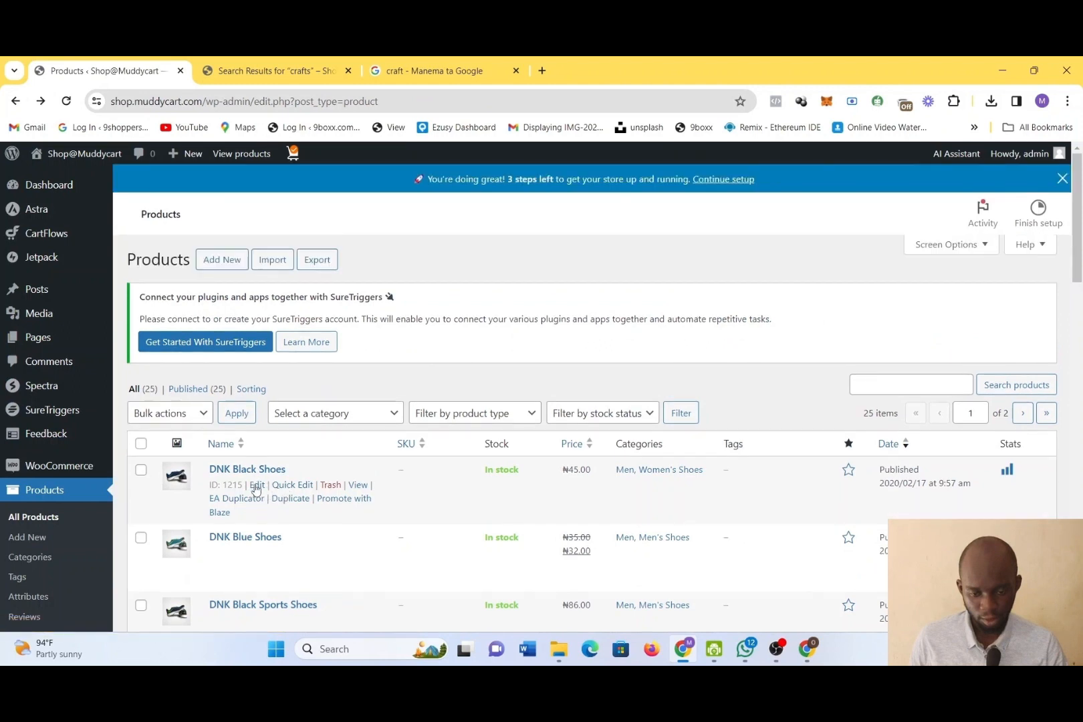
Edit the DNK Black Shoes product, additionally assign it to the Crafts category, and update the product
left_click(257, 486)
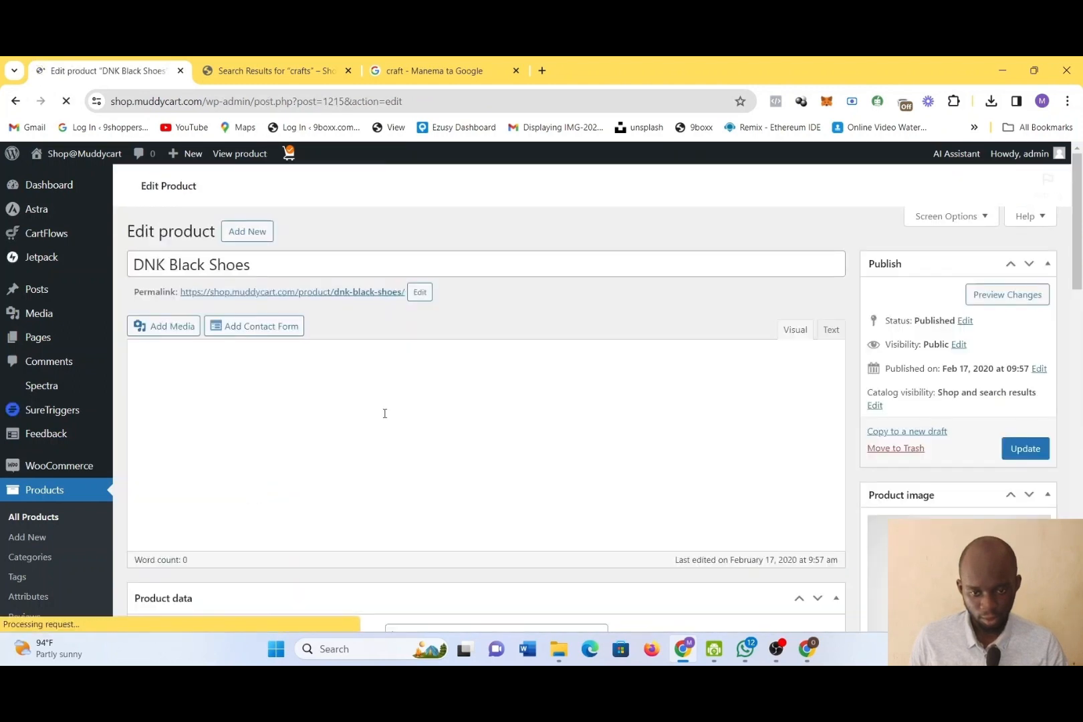
scroll(402, 401, "down", 6)
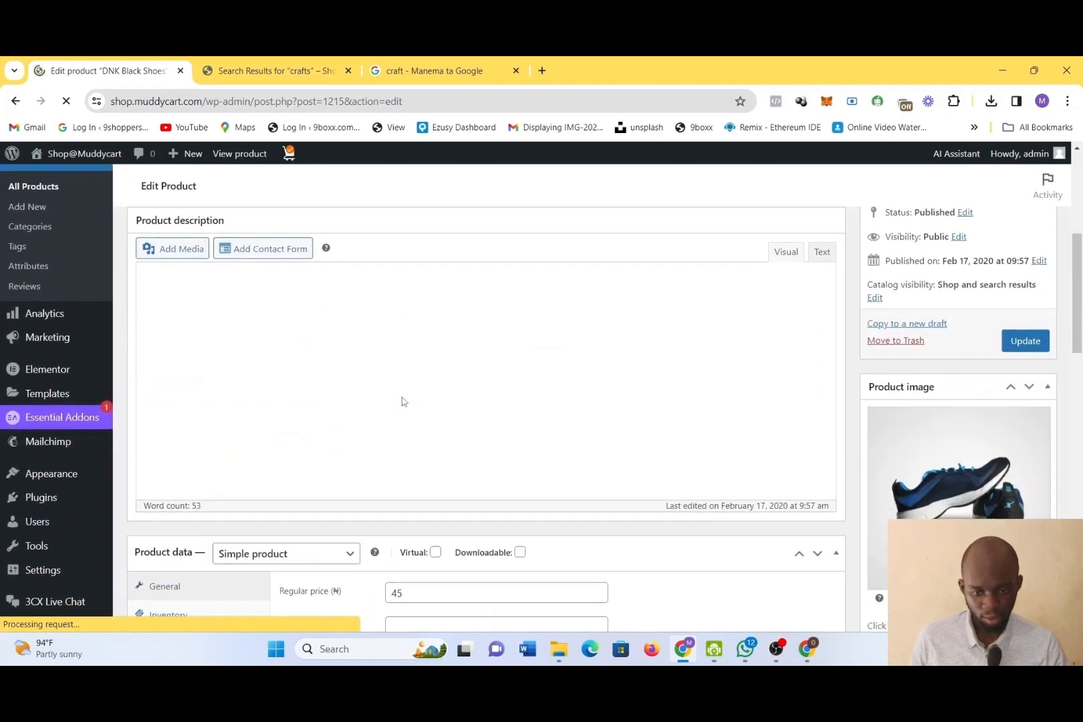
scroll(402, 401, "down", 3)
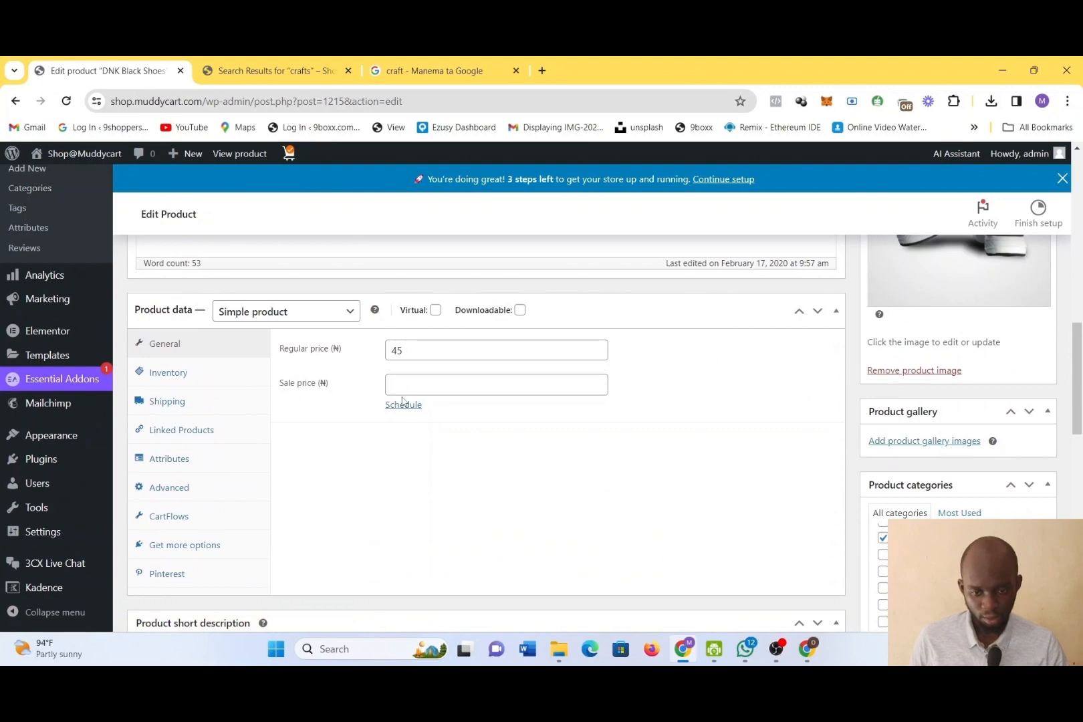
scroll(402, 401, "down", 9)
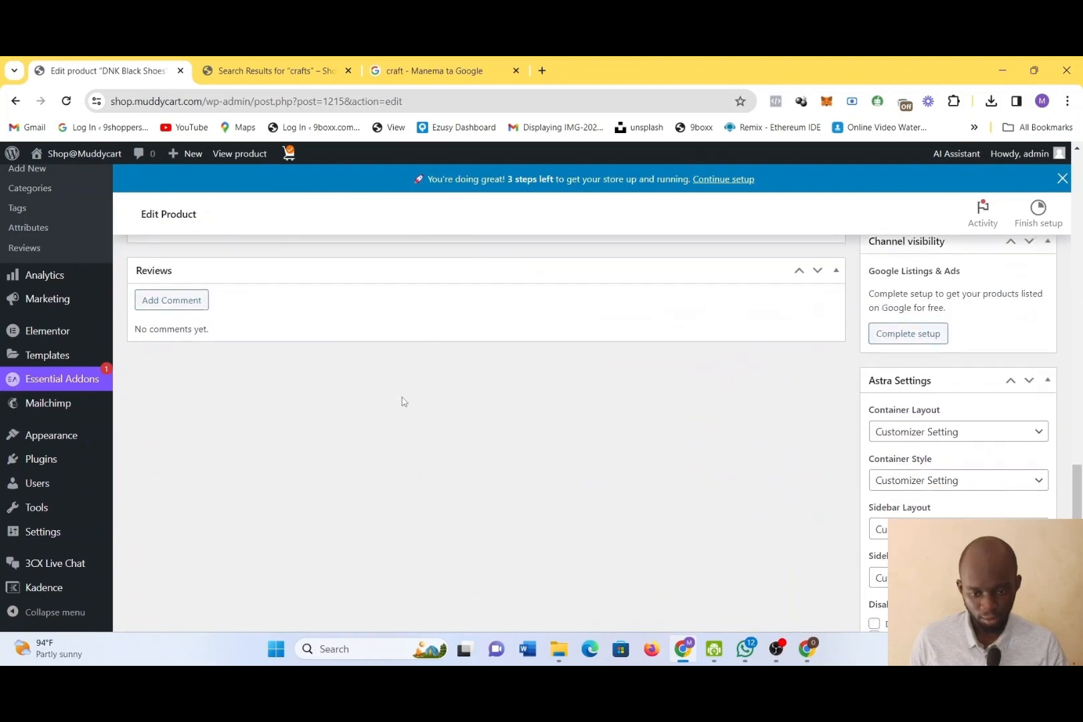
scroll(402, 402, "down", 2)
scroll(402, 401, "up", 5)
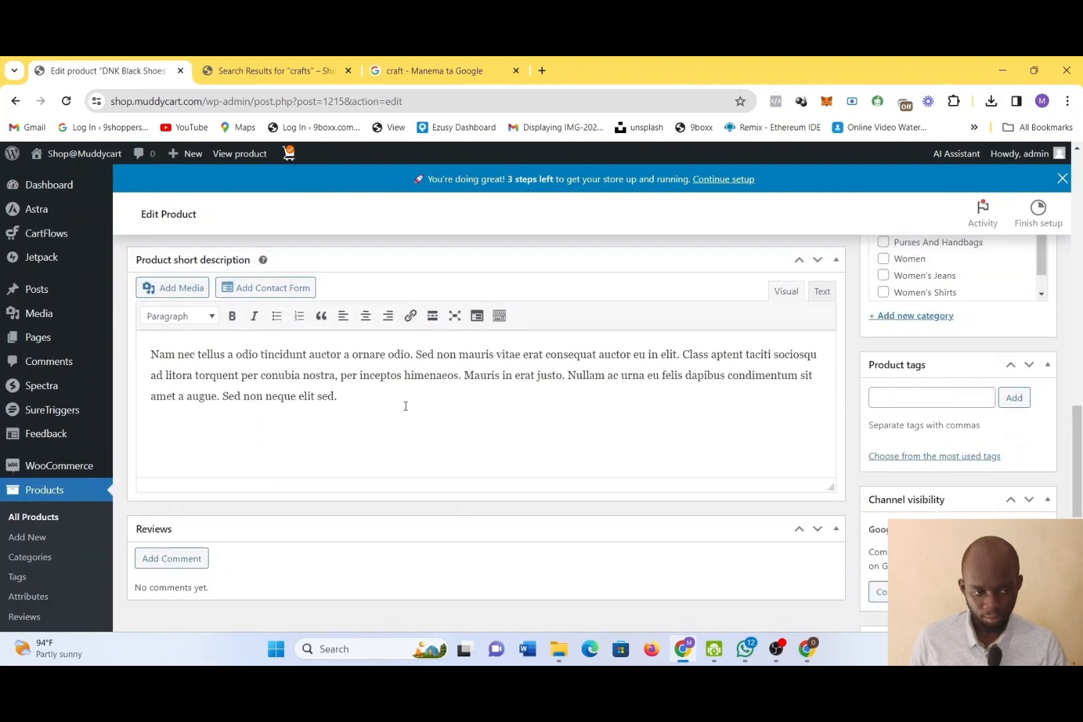
scroll(405, 406, "up", 3)
scroll(943, 496, "down", 1)
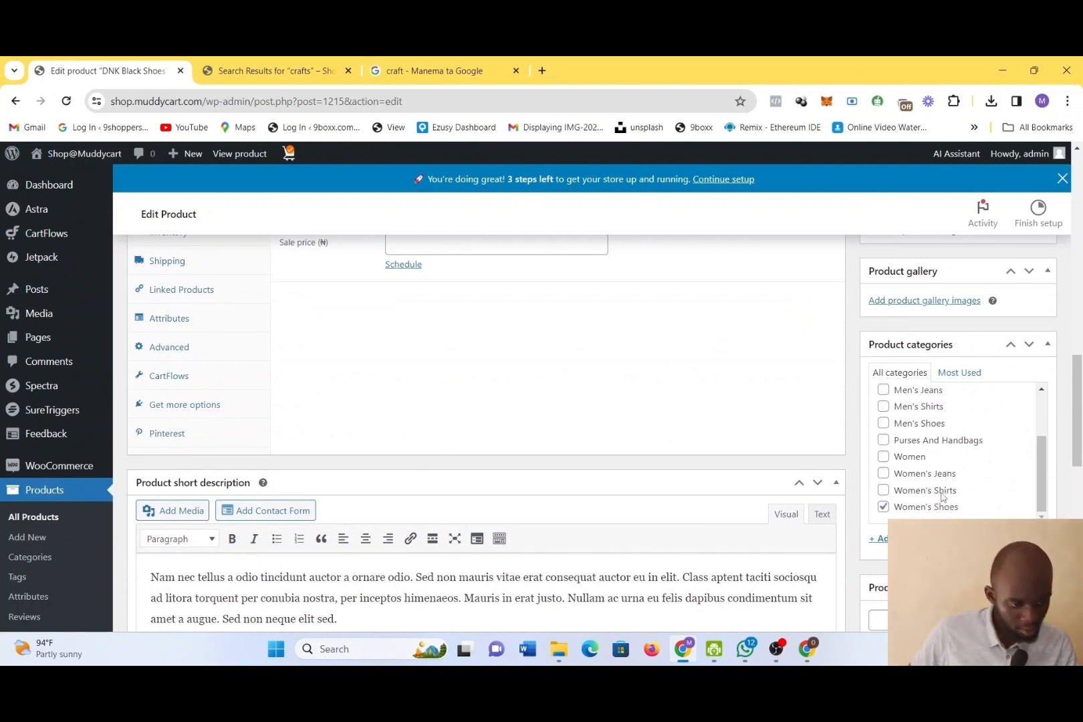
scroll(943, 496, "up", 2)
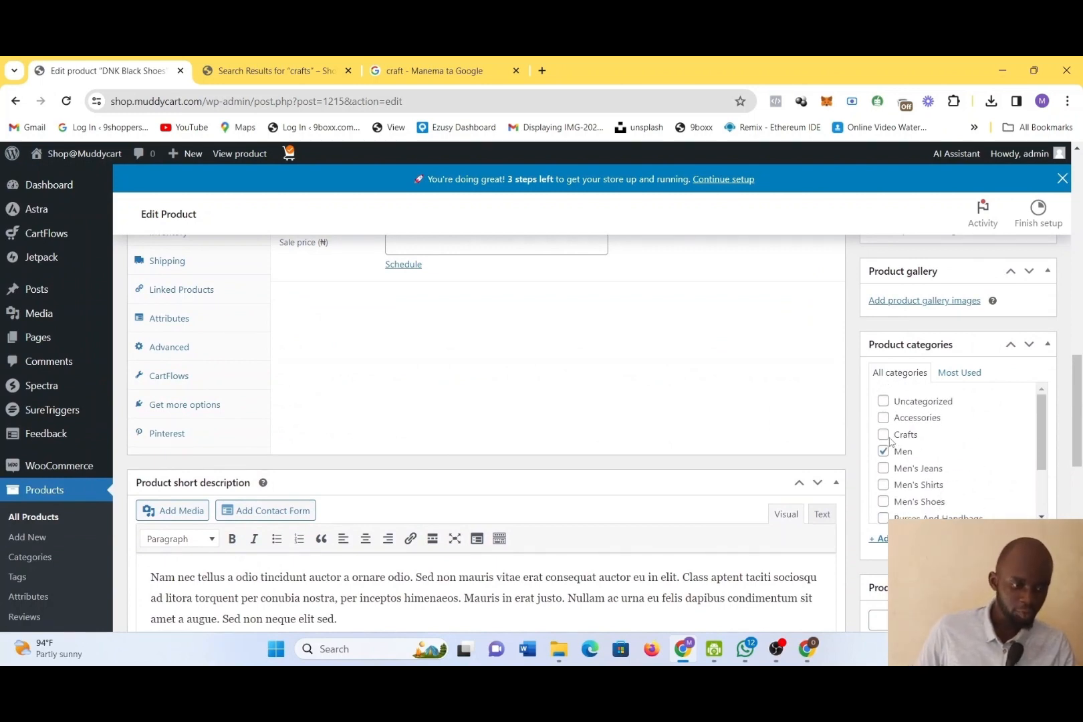
scroll(890, 441, "down", 2)
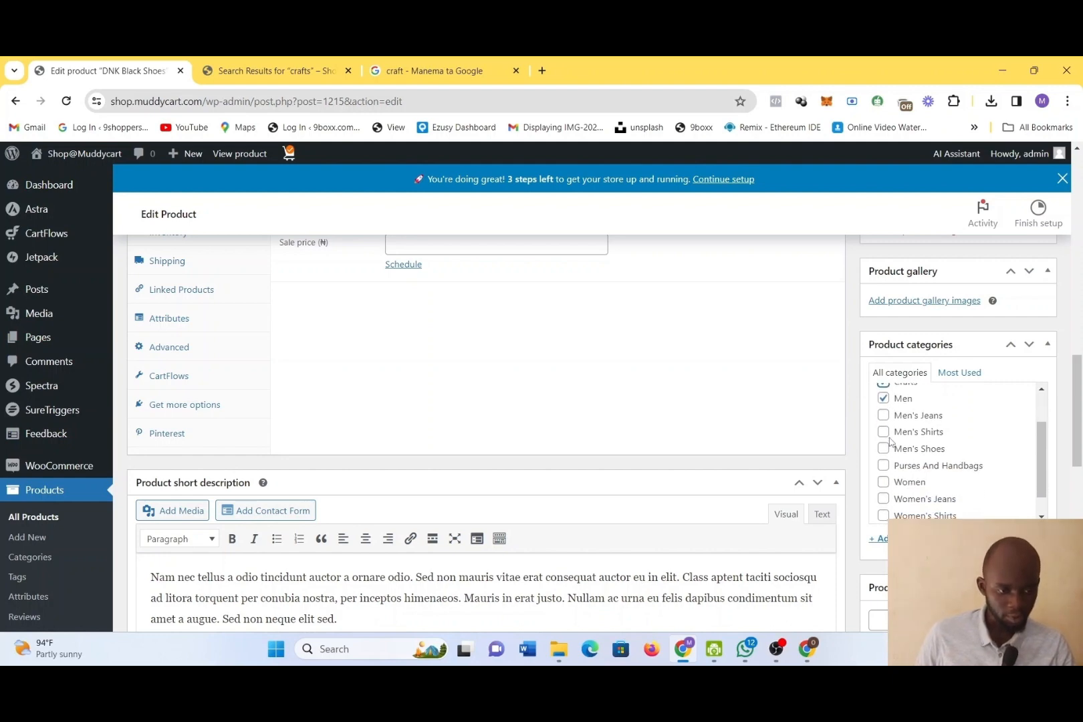
scroll(890, 441, "up", 2)
scroll(890, 441, "down", 2)
scroll(890, 442, "down", 10)
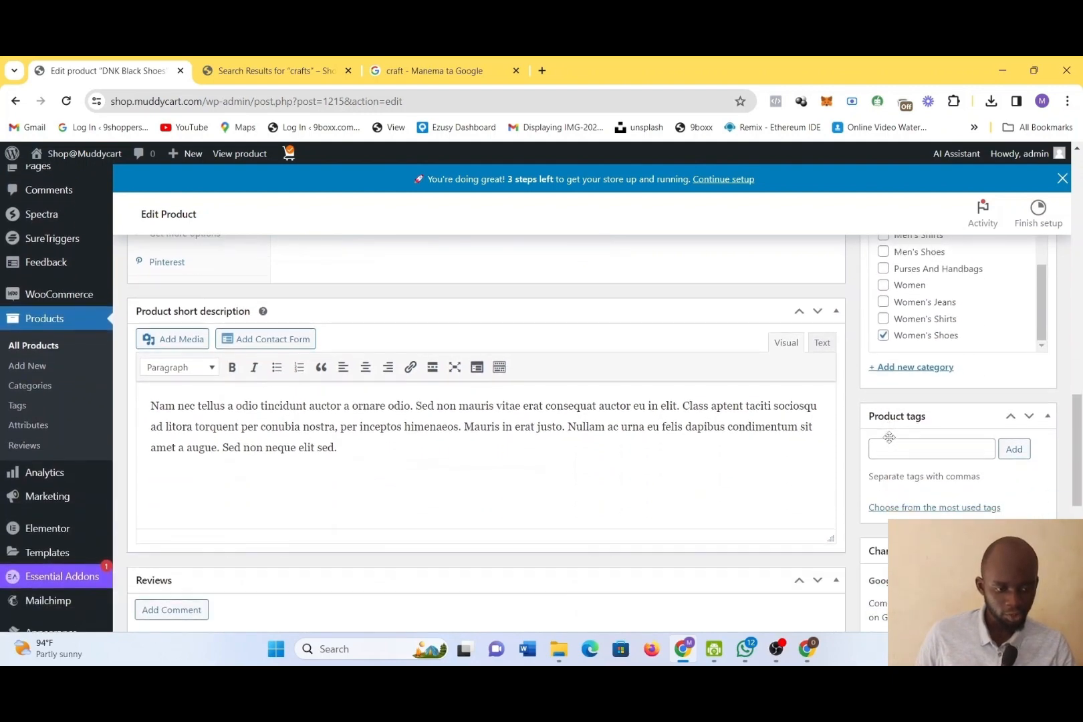
scroll(890, 441, "up", 15)
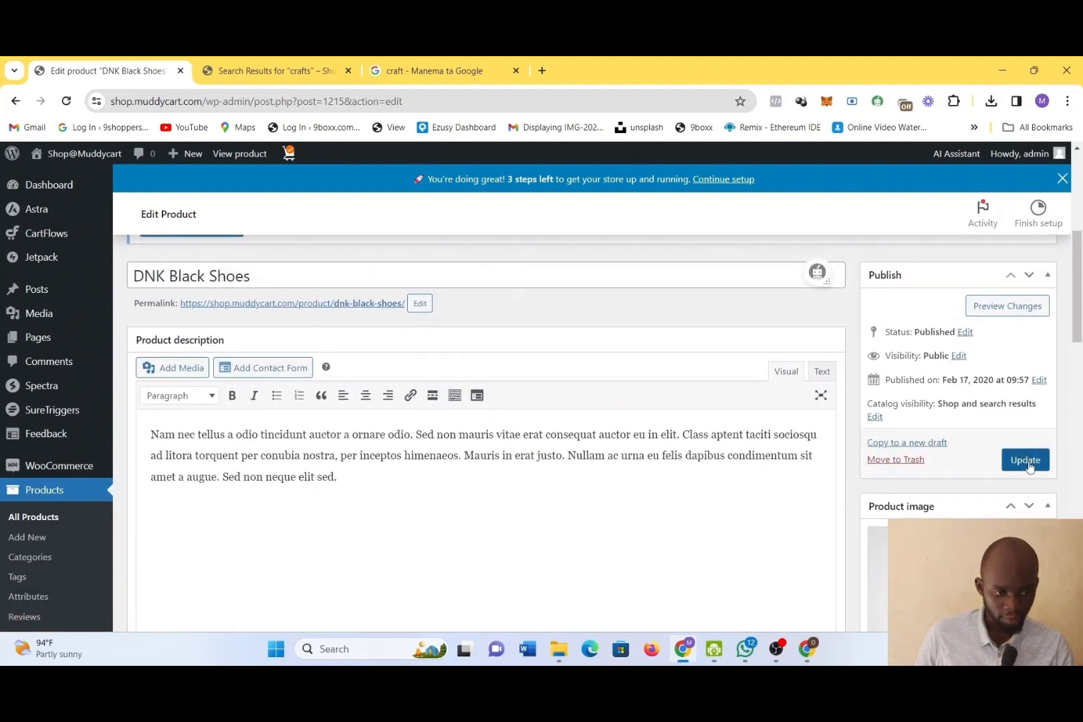
left_click(1027, 461)
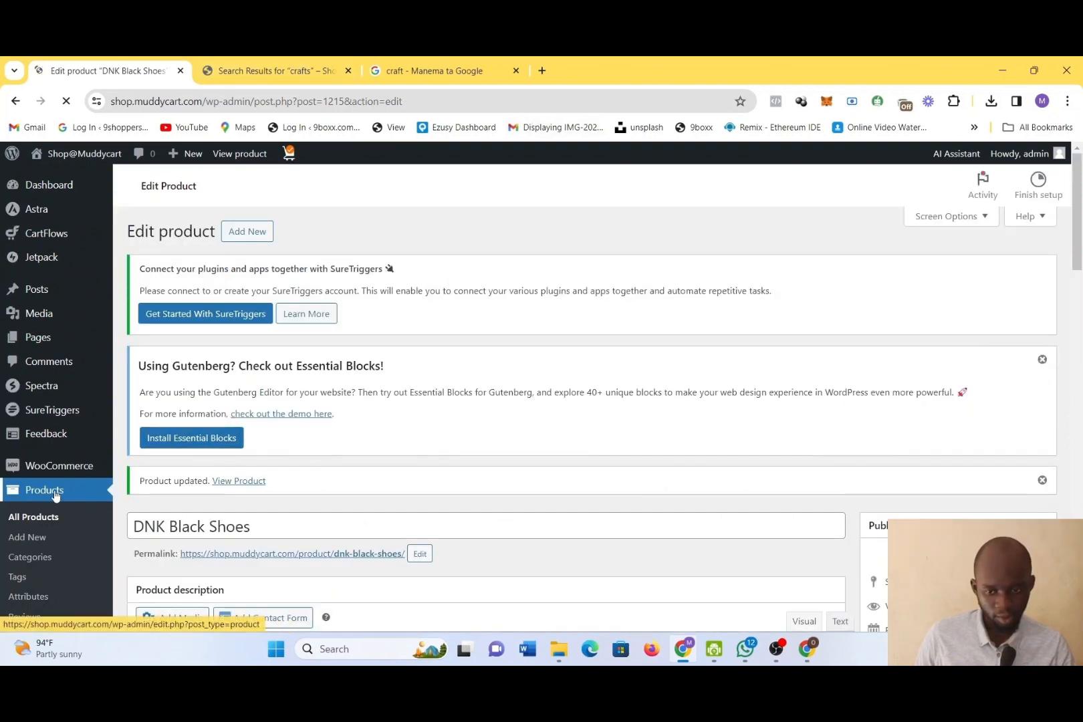
Reload the store page and open the Crafts category from its category list to check which products it shows
left_click(309, 63)
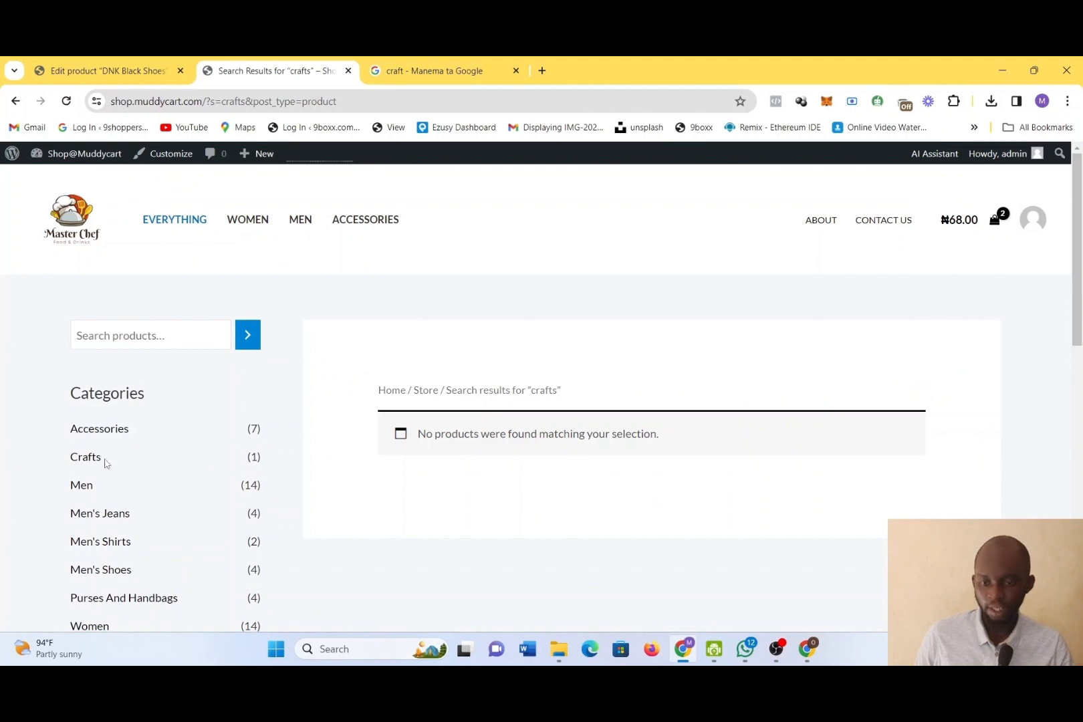
left_click(86, 458)
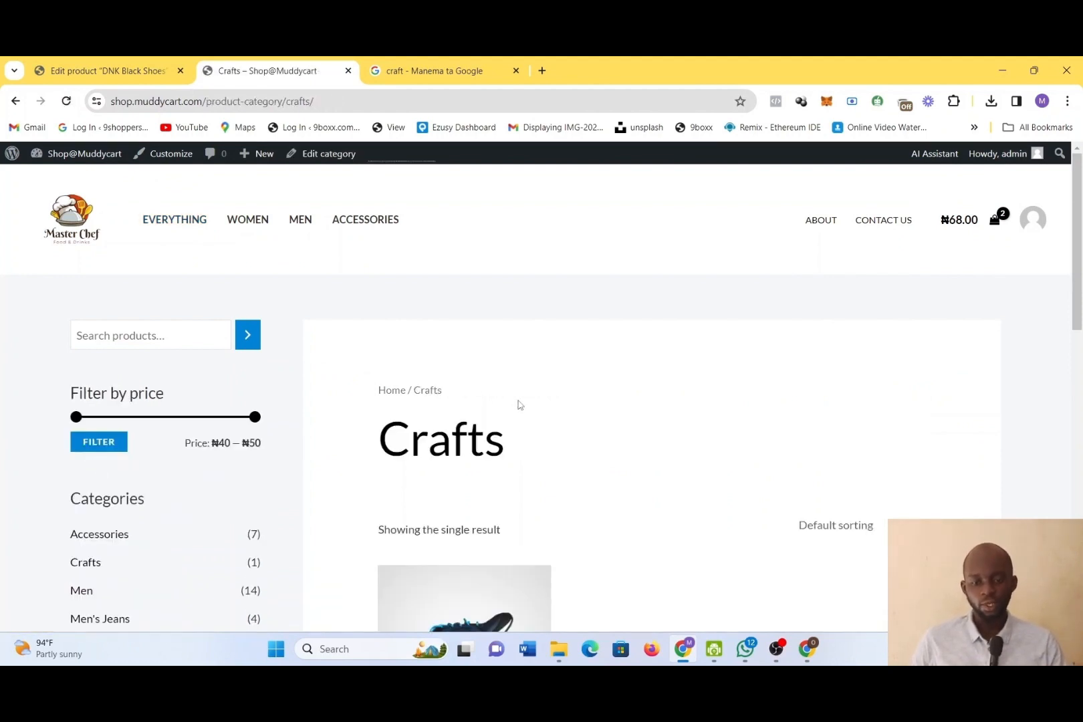
scroll(564, 461, "down", 3)
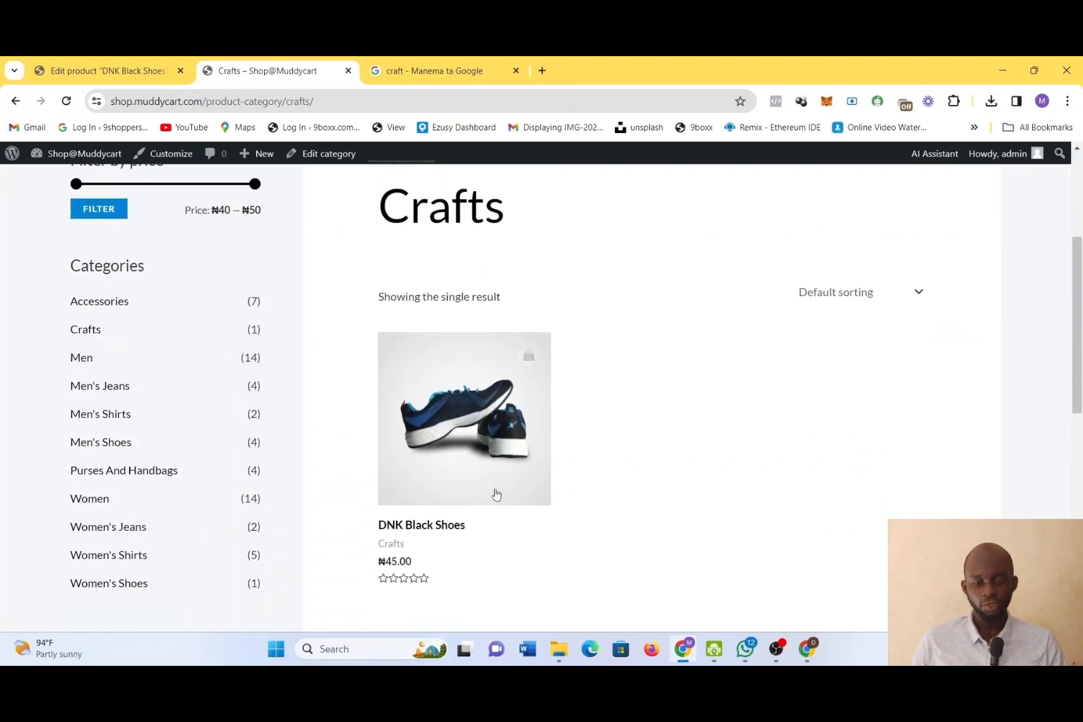
scroll(526, 490, "down", 8)
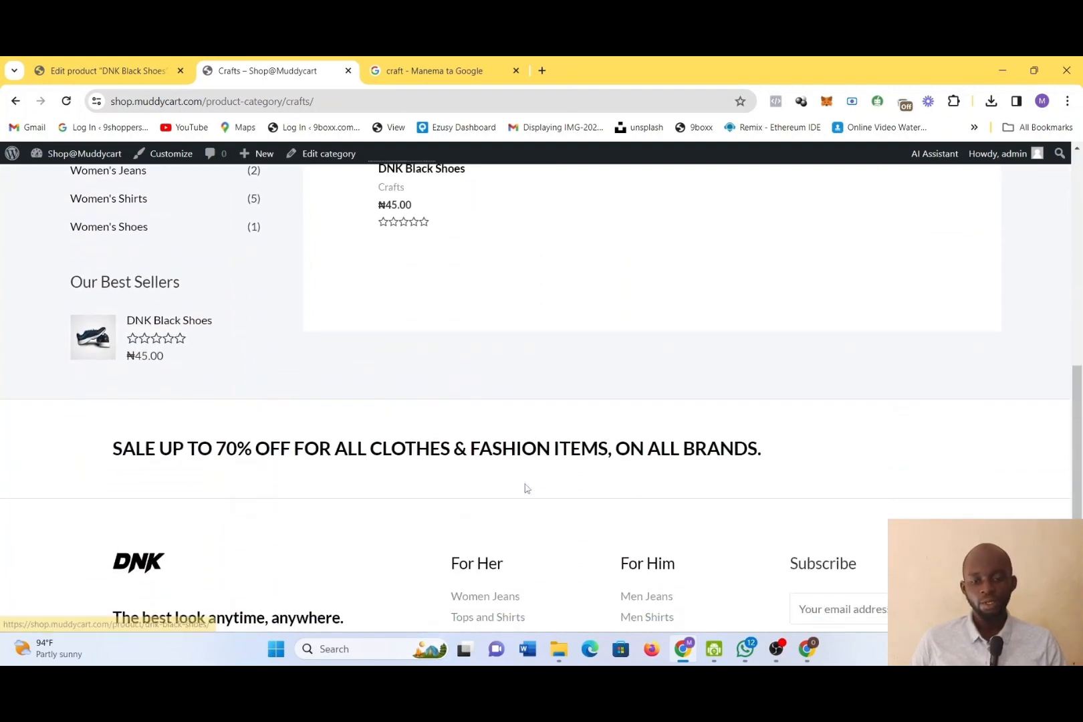
scroll(526, 490, "up", 10)
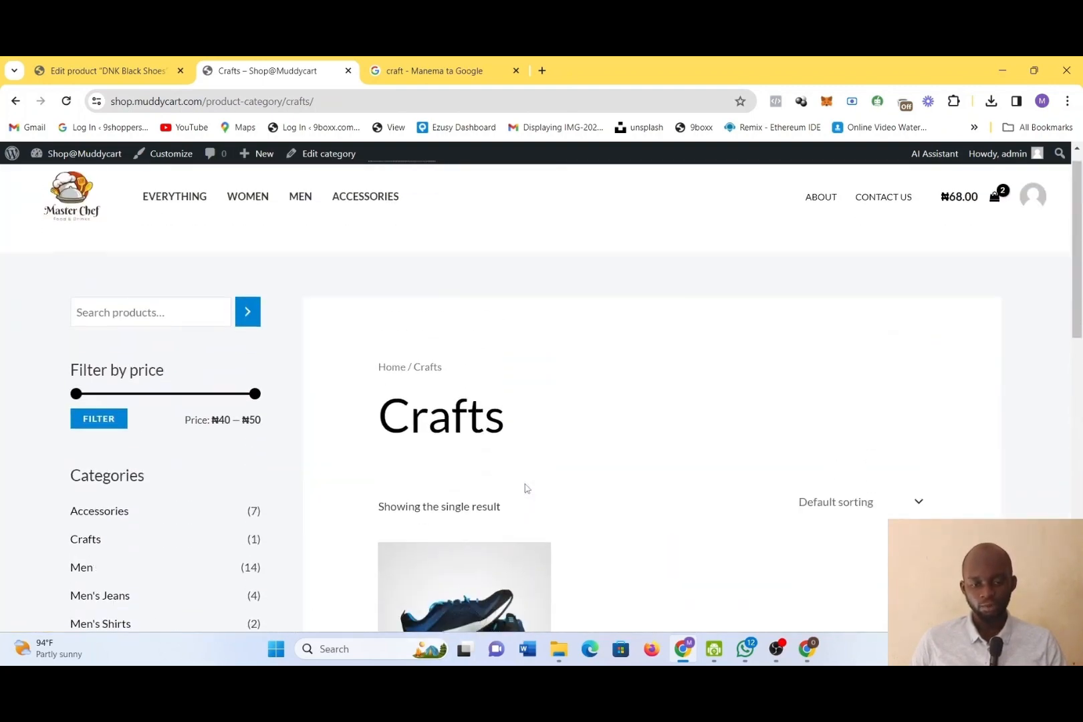
scroll(525, 489, "down", 8)
Return to the store admin, open the product categories page and review the category list and its product counts
left_click(133, 71)
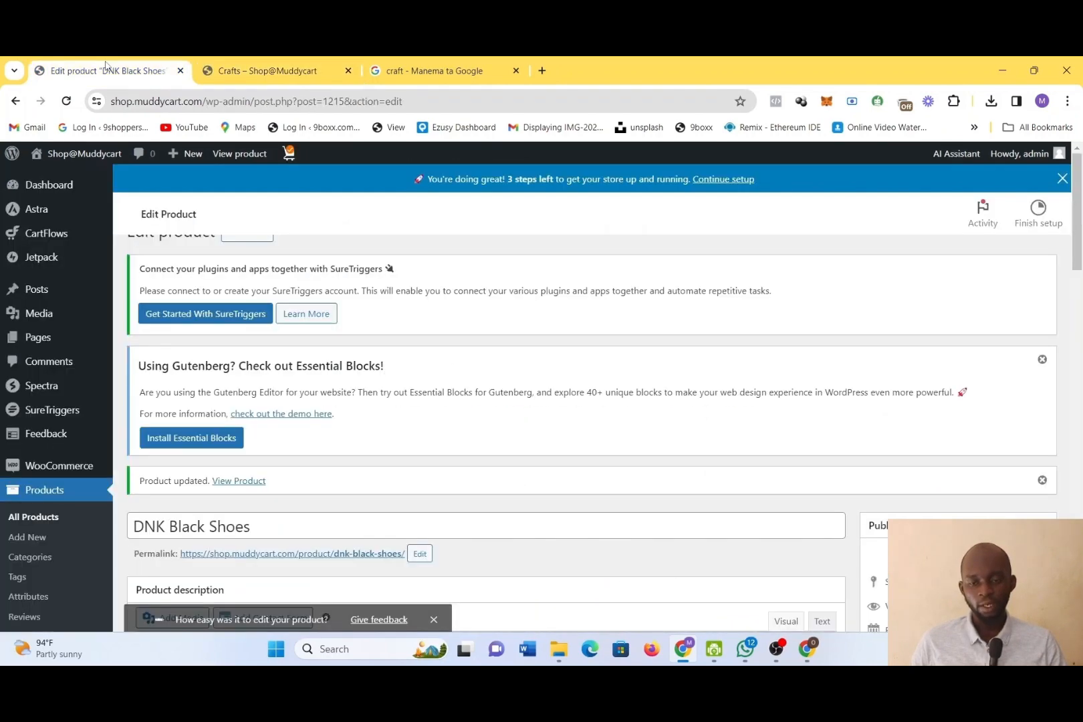
scroll(3, 579, "down", 4)
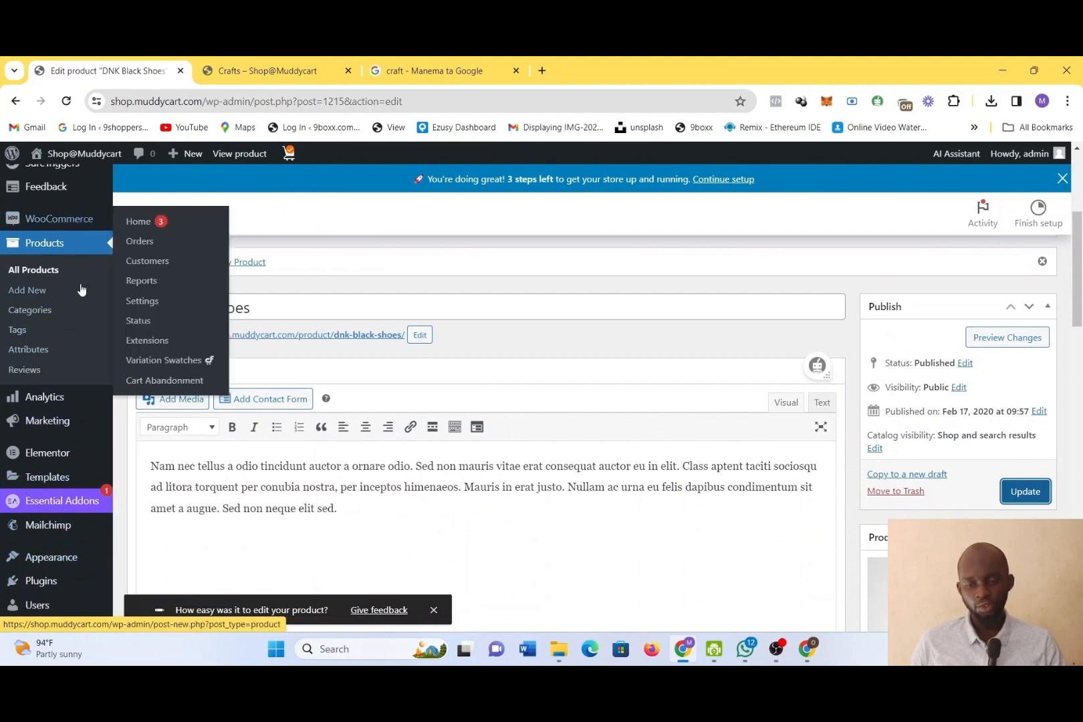
scroll(80, 291, "up", 1)
scroll(80, 292, "up", 3)
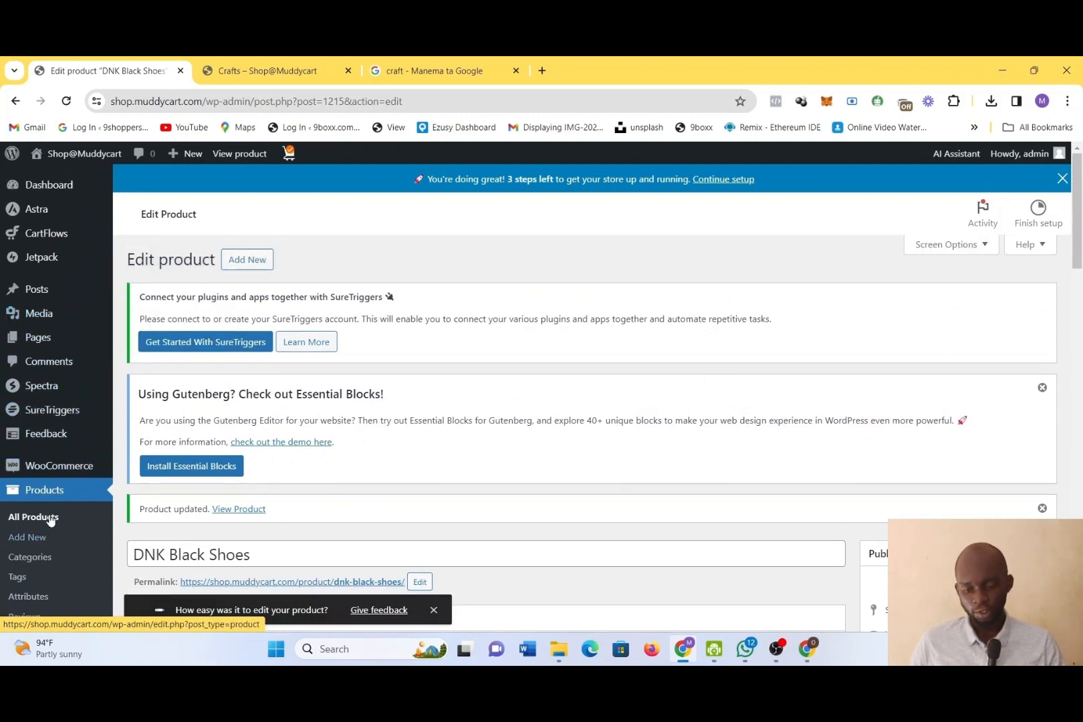
scroll(52, 518, "down", 3)
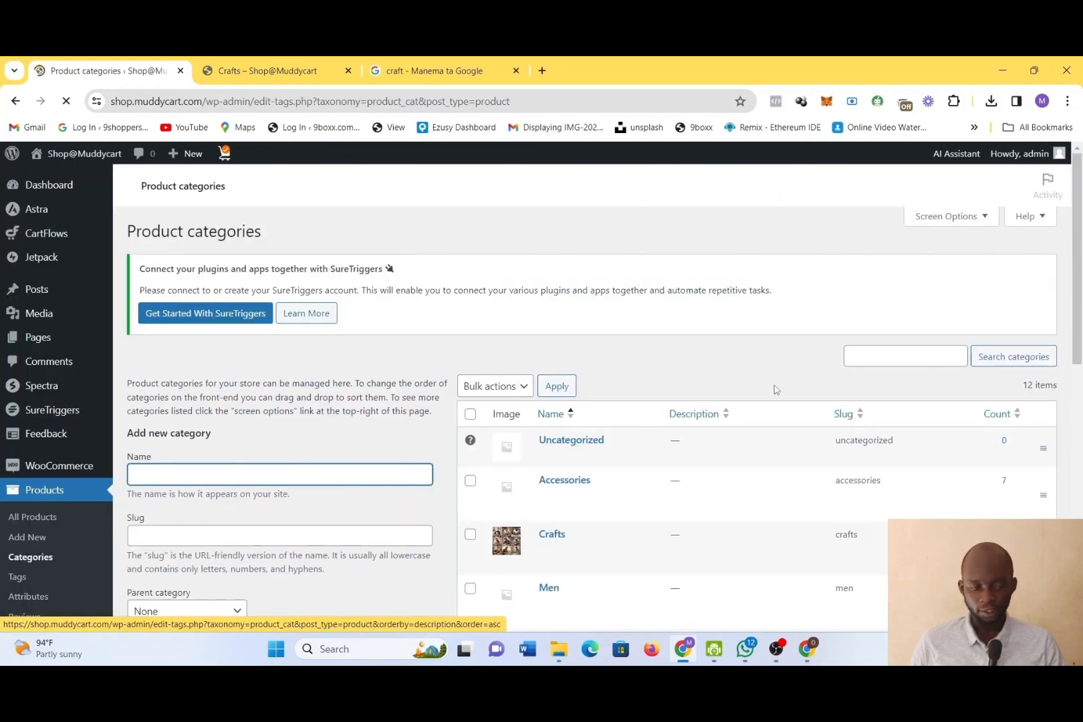
scroll(776, 390, "down", 4)
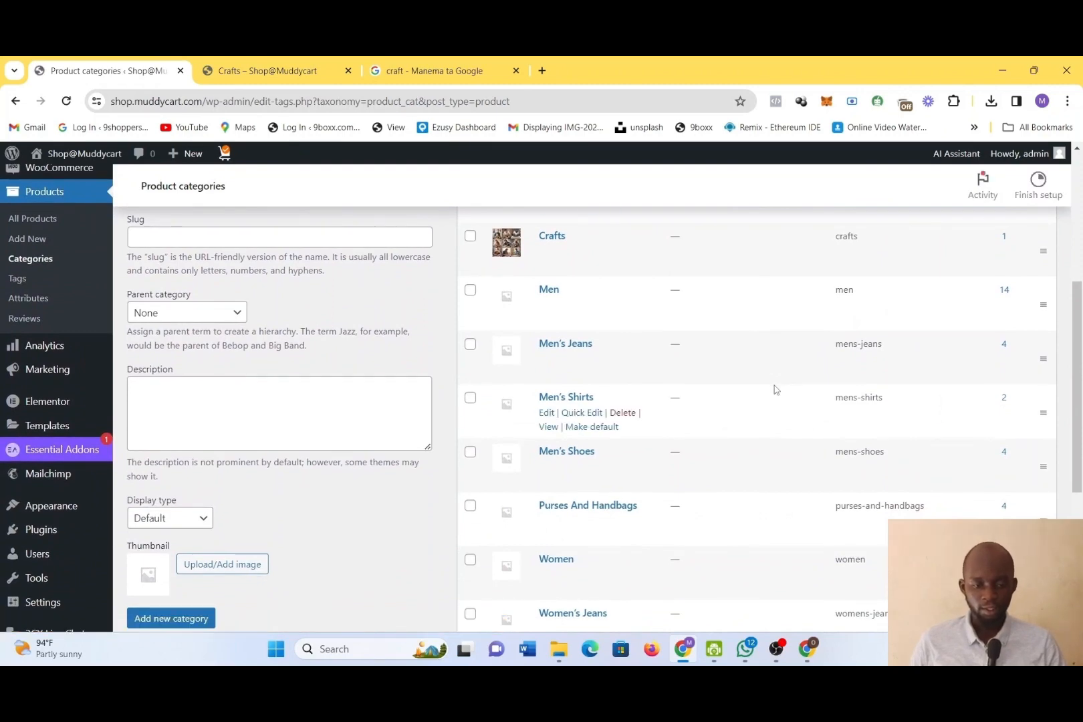
scroll(440, 333, "up", 3)
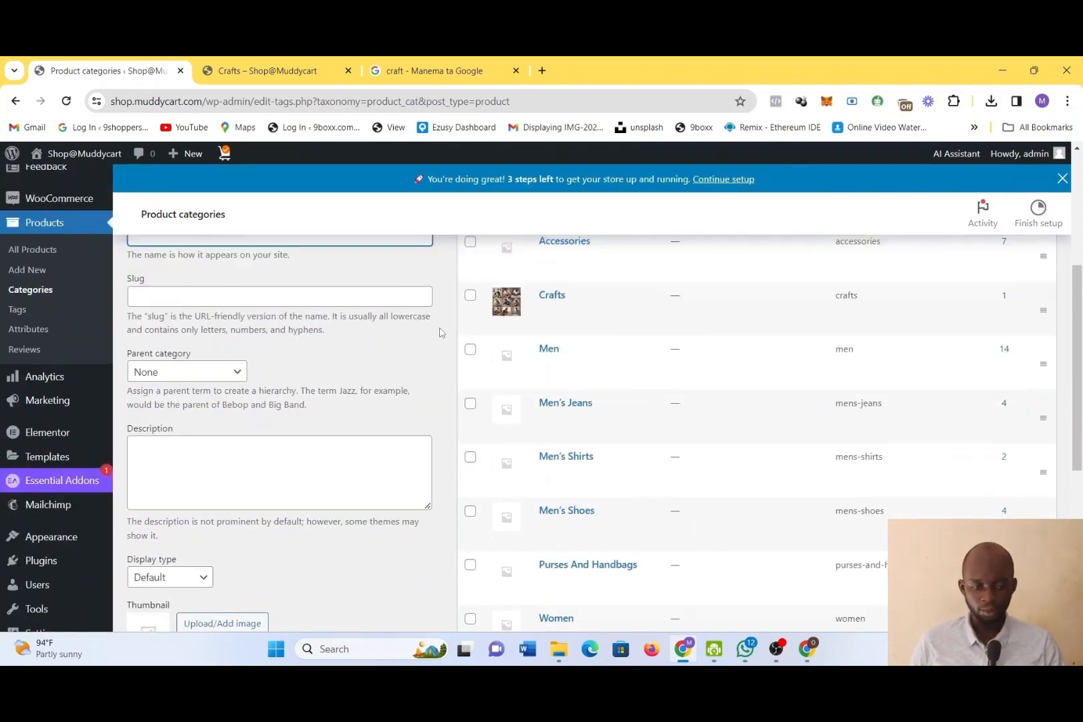
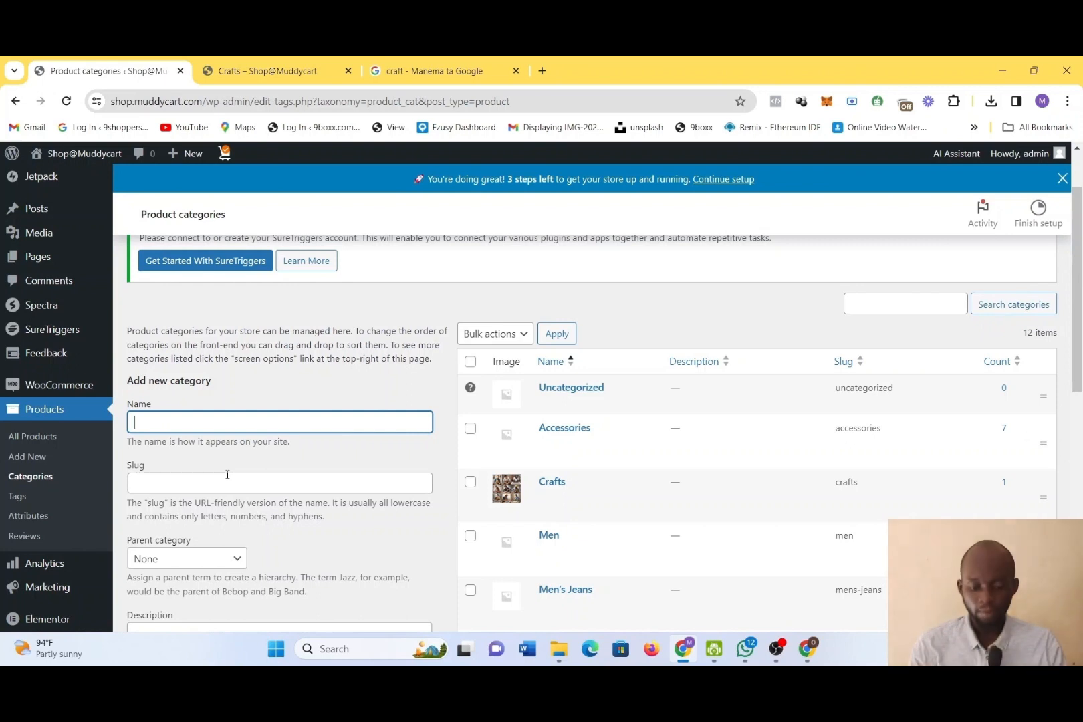
Name the new product category Handbags, enter Handbags as its slug, and keep the Default display type
type("Handbags")
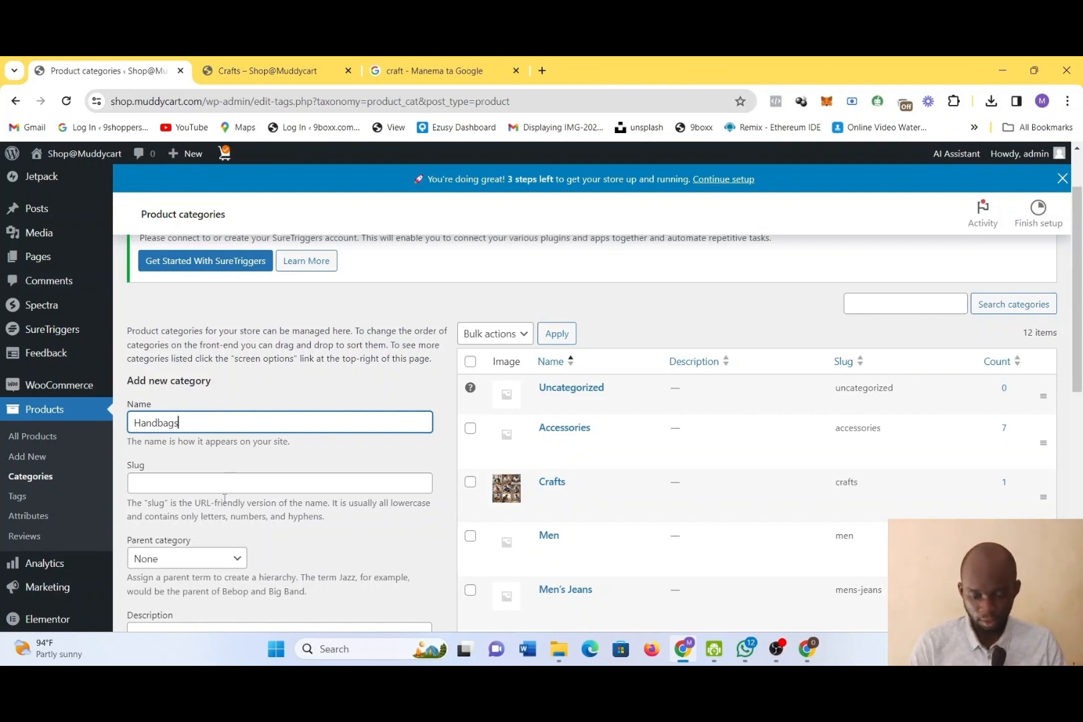
key("ctrl+a")
key("ctrl+c")
left_click(216, 489)
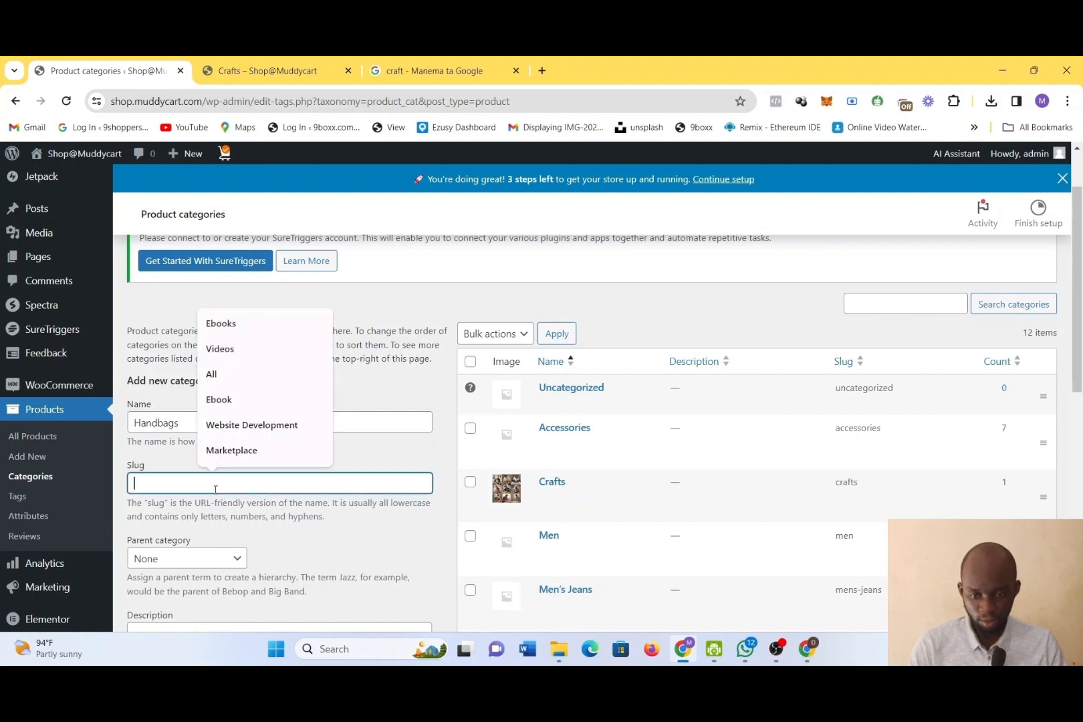
key("ctrl+v")
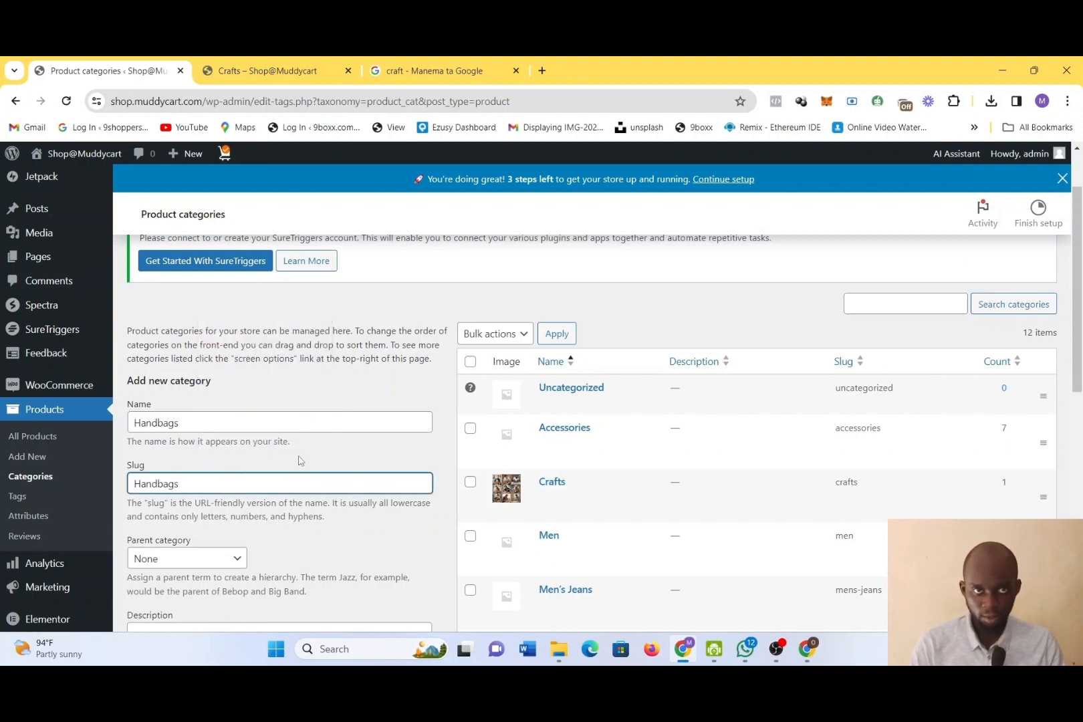
scroll(299, 461, "down", 5)
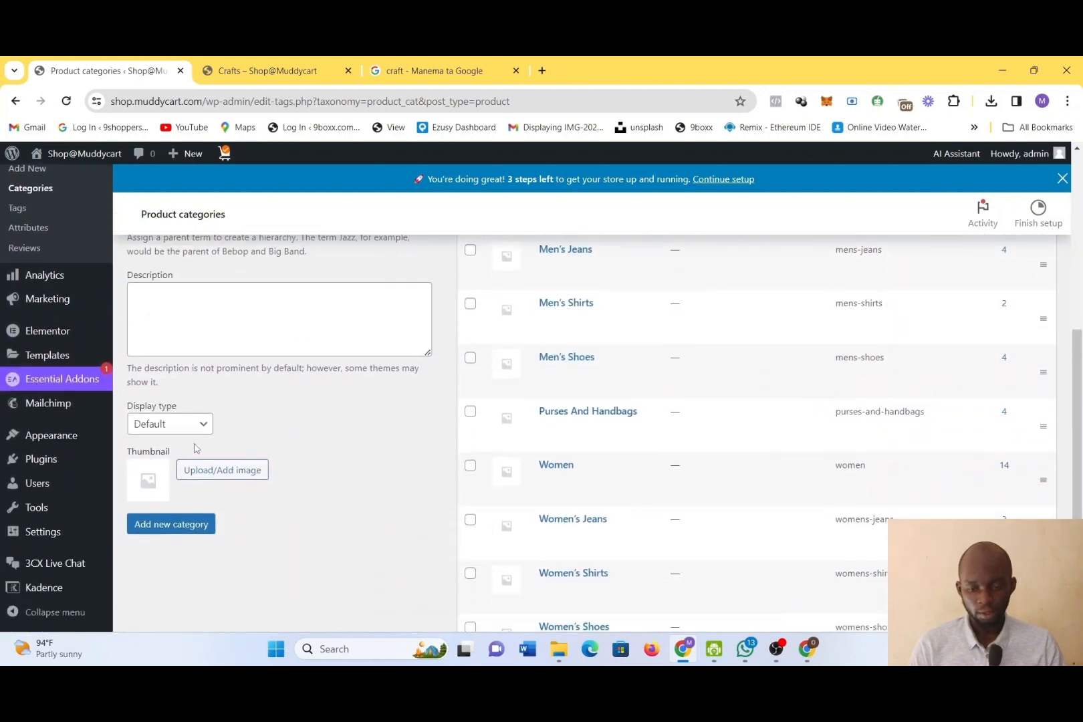
left_click(184, 430)
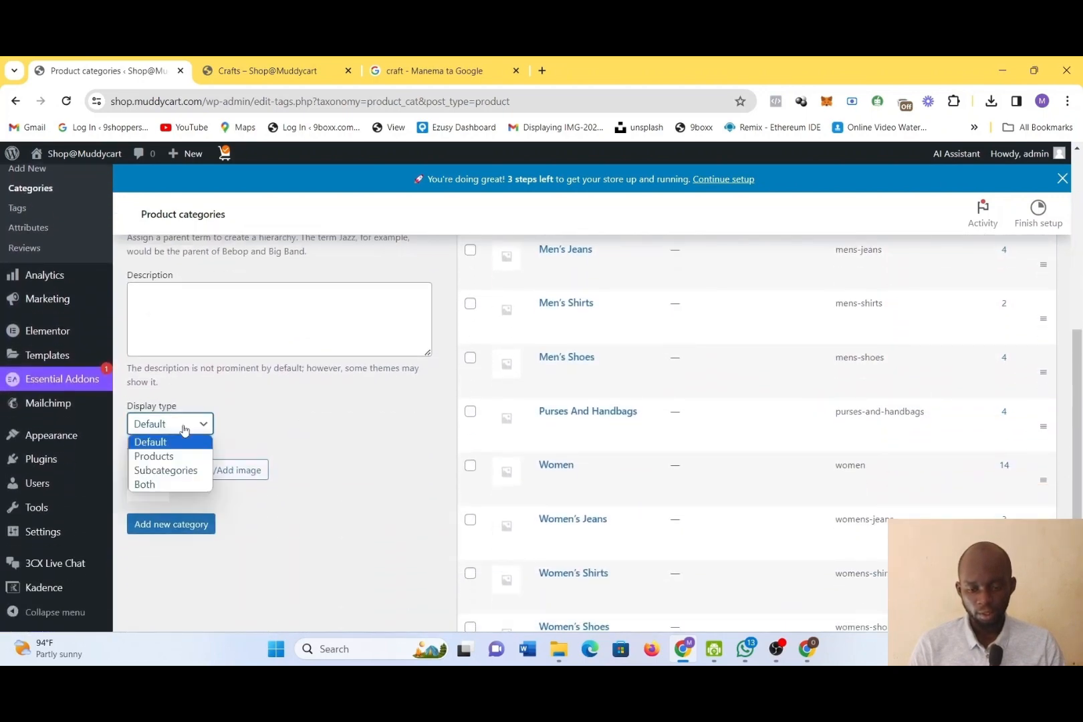
left_click(371, 421)
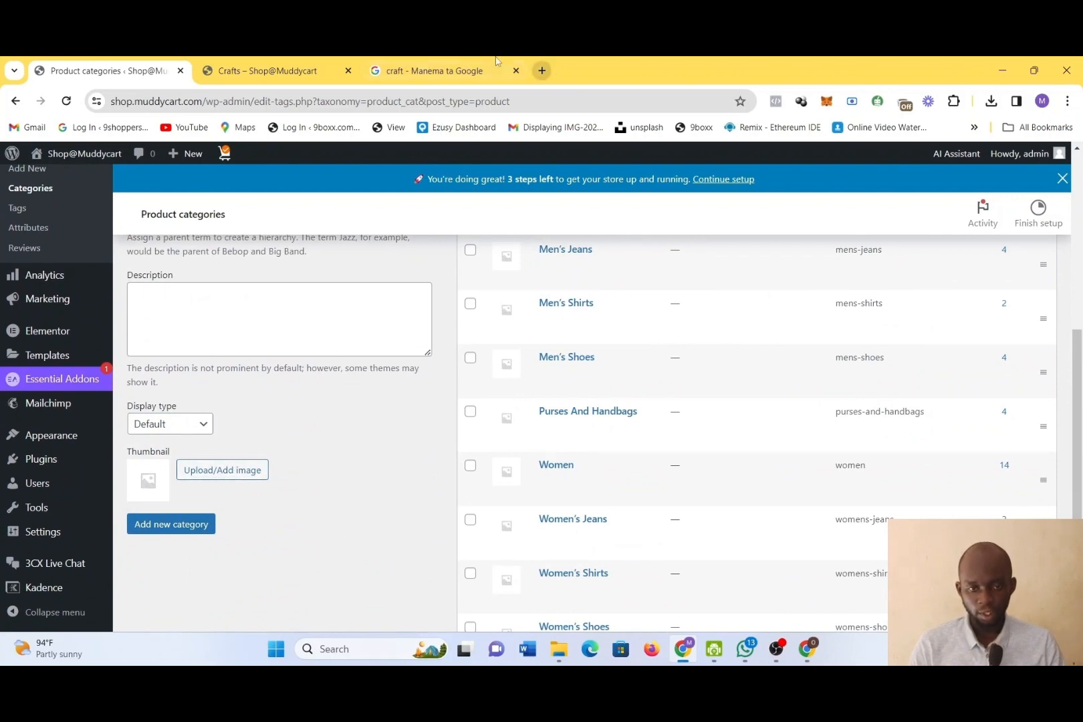
Search Google Images for Handbags and save the first result's picture to the Downloads folder as download (1)
left_click(430, 61)
triple_click(395, 176)
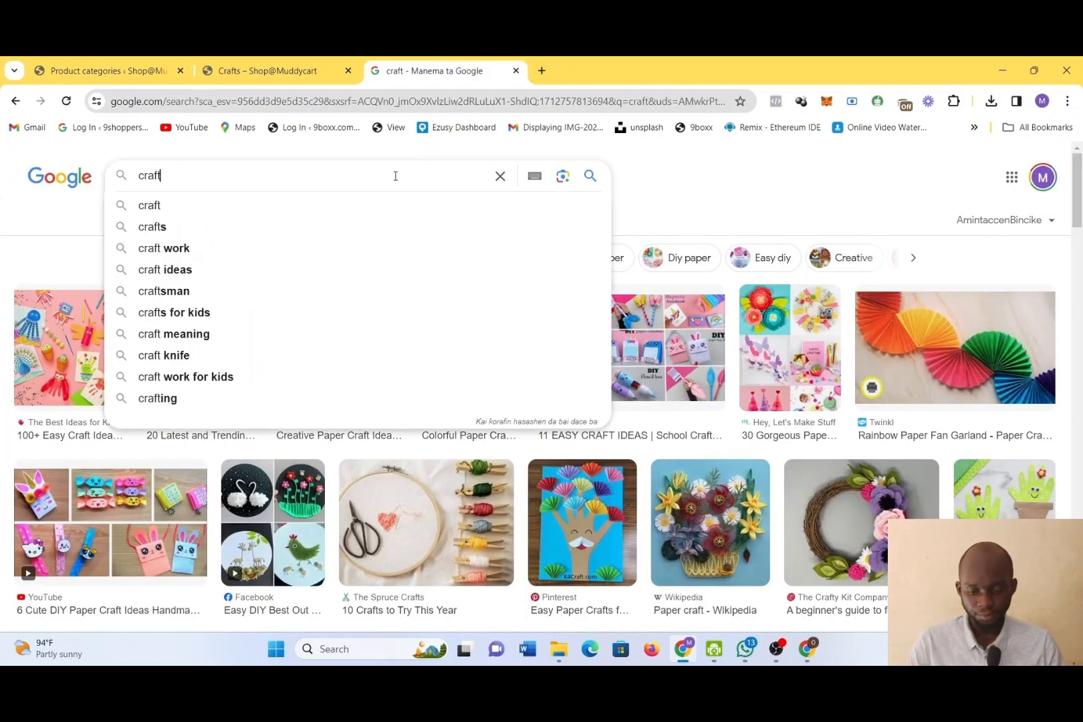
type("Handbags")
key("Return")
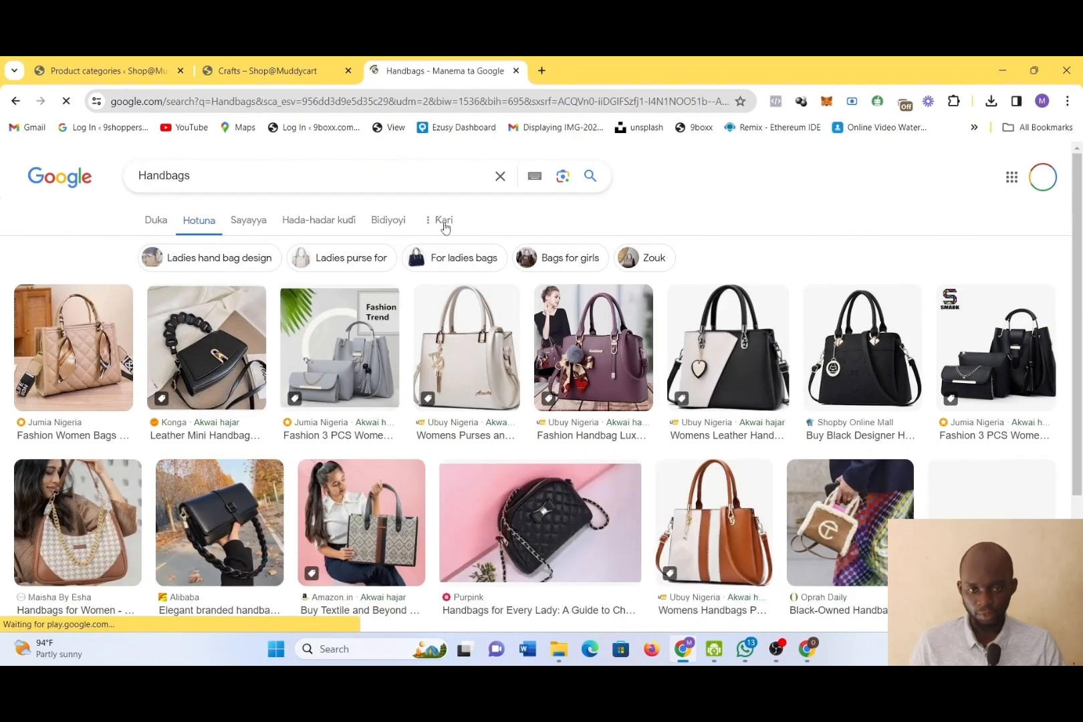
right_click(115, 334)
left_click(168, 368)
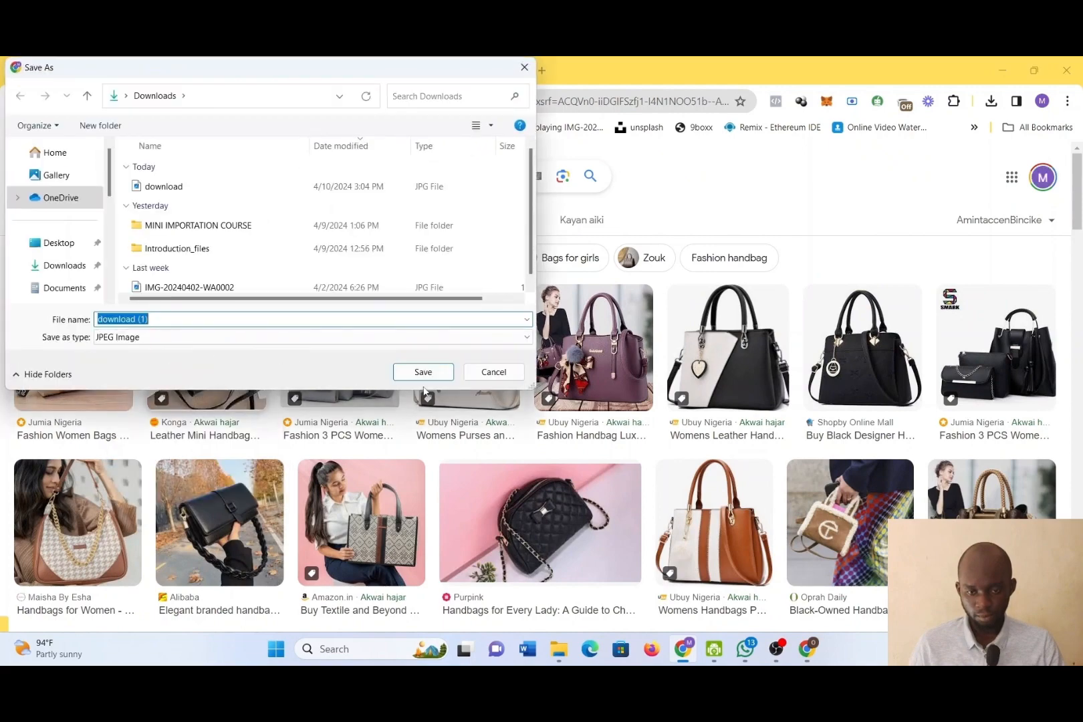
left_click(423, 372)
Return to the product categories page, upload the download (1) image, and set it as the new category's thumbnail
left_click(100, 70)
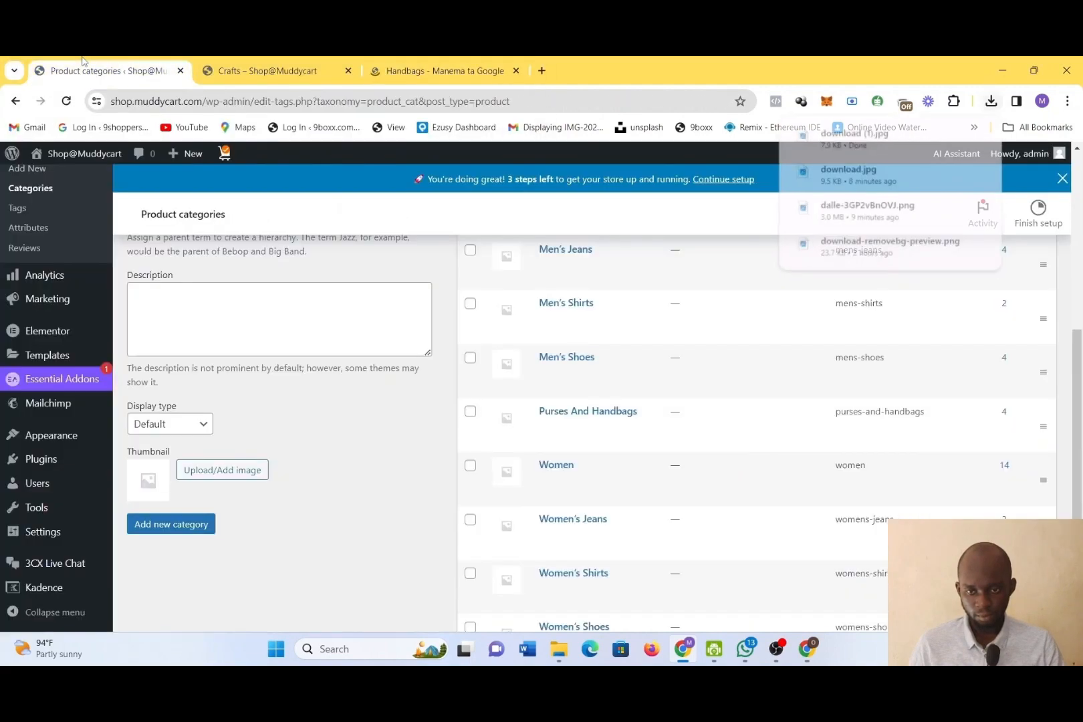
left_click(211, 470)
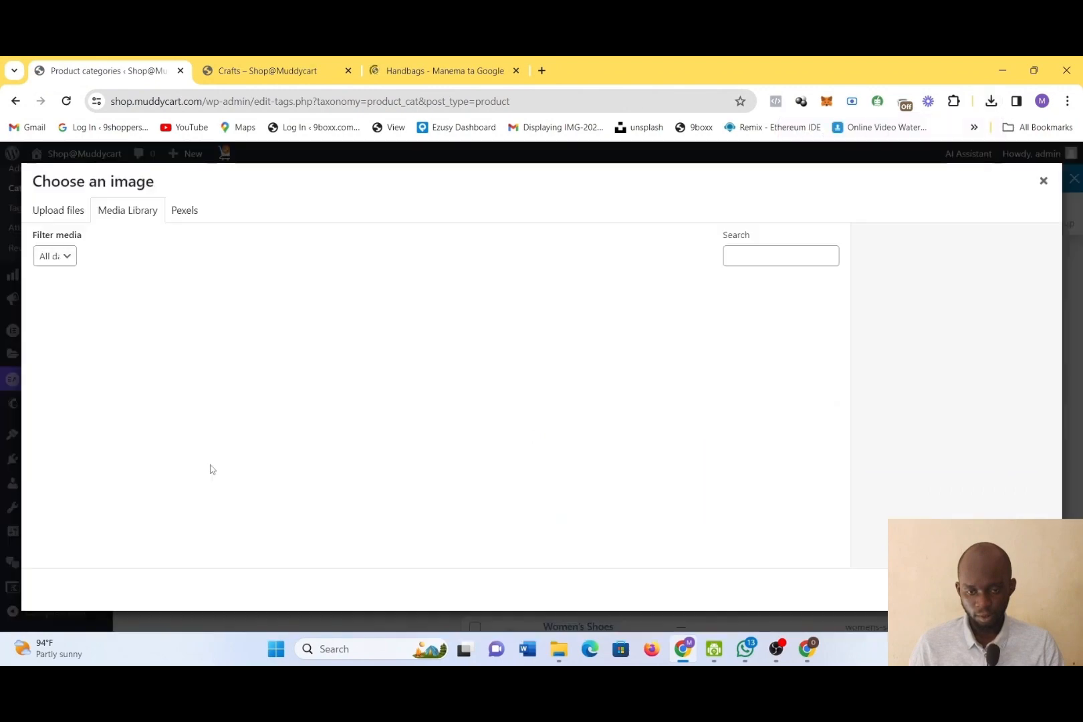
left_click(56, 208)
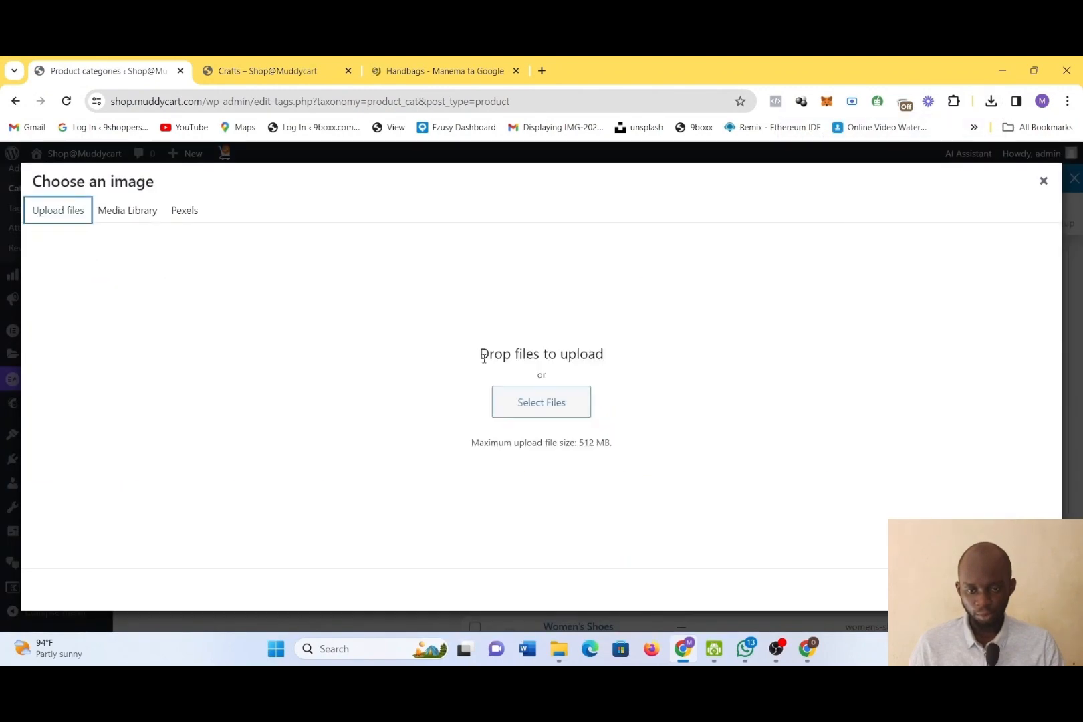
left_click(513, 396)
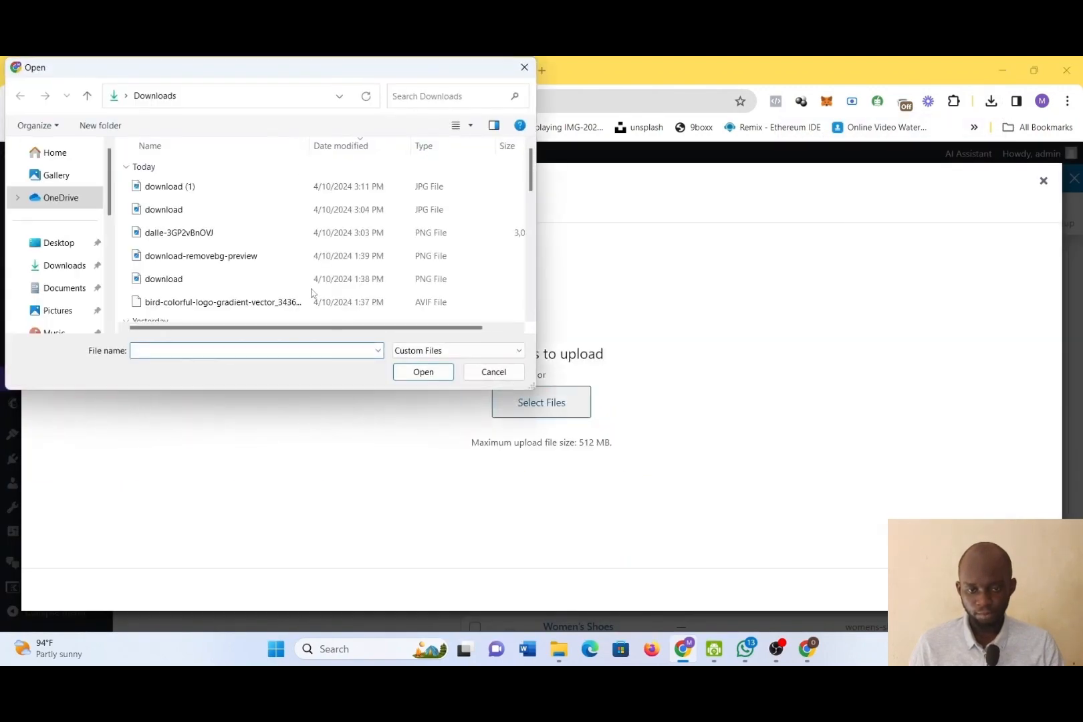
double_click(199, 186)
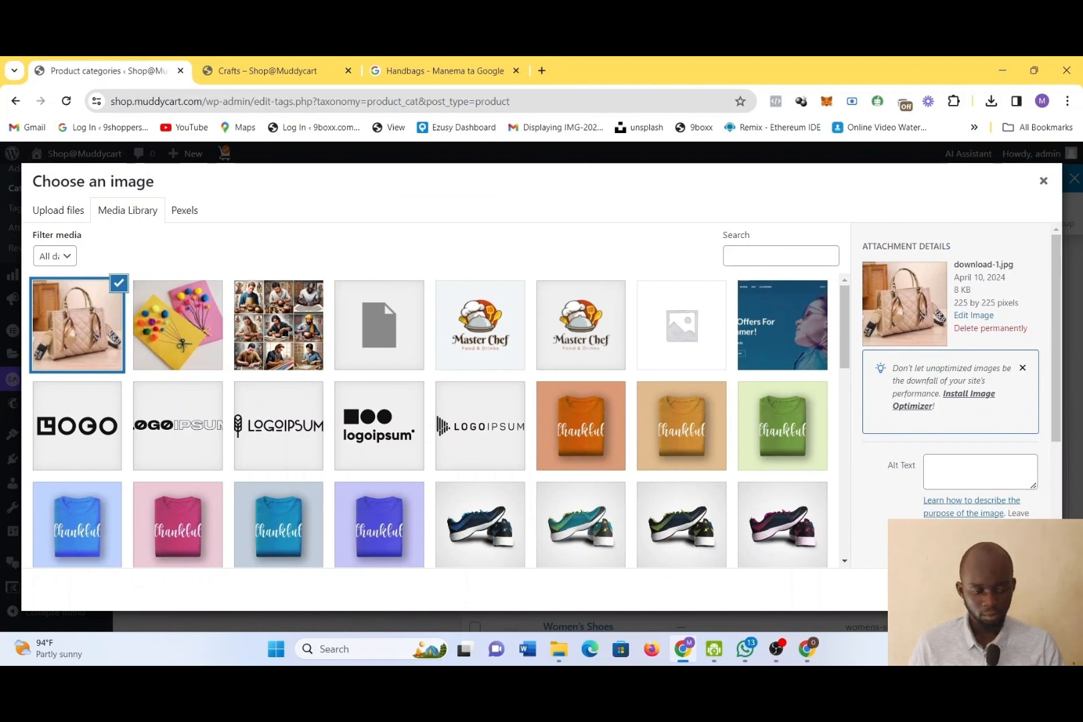
left_click(1021, 590)
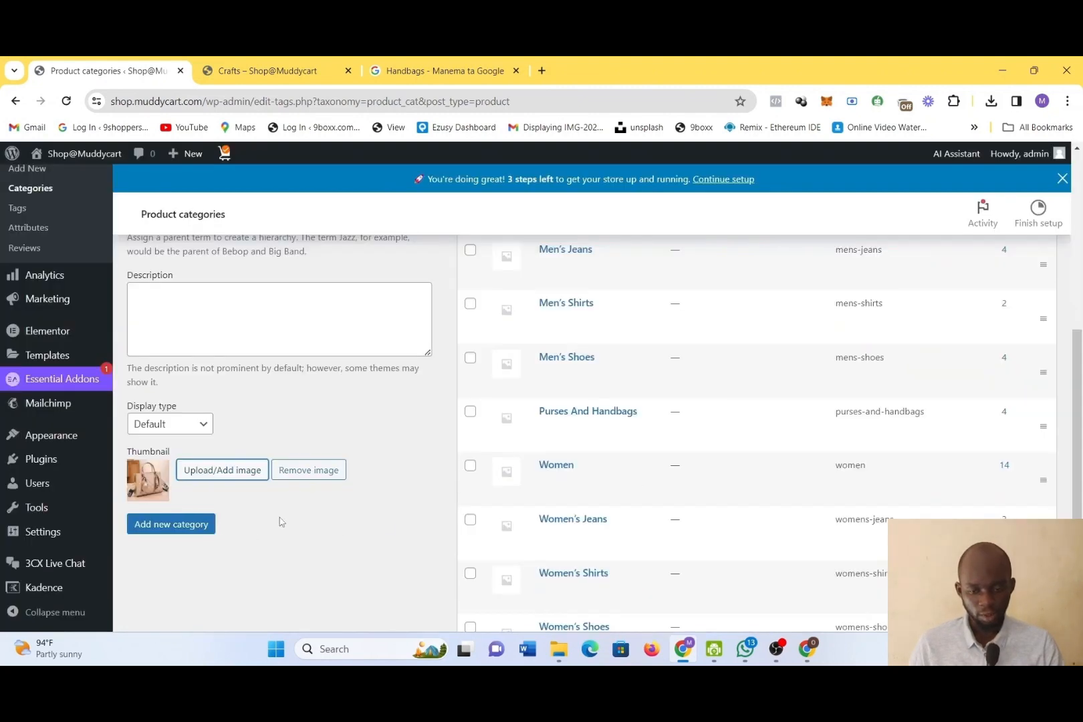
Review the completed form, add the new Handbags category, and check its entry in the category list
scroll(273, 515, "down", 1)
scroll(273, 516, "up", 4)
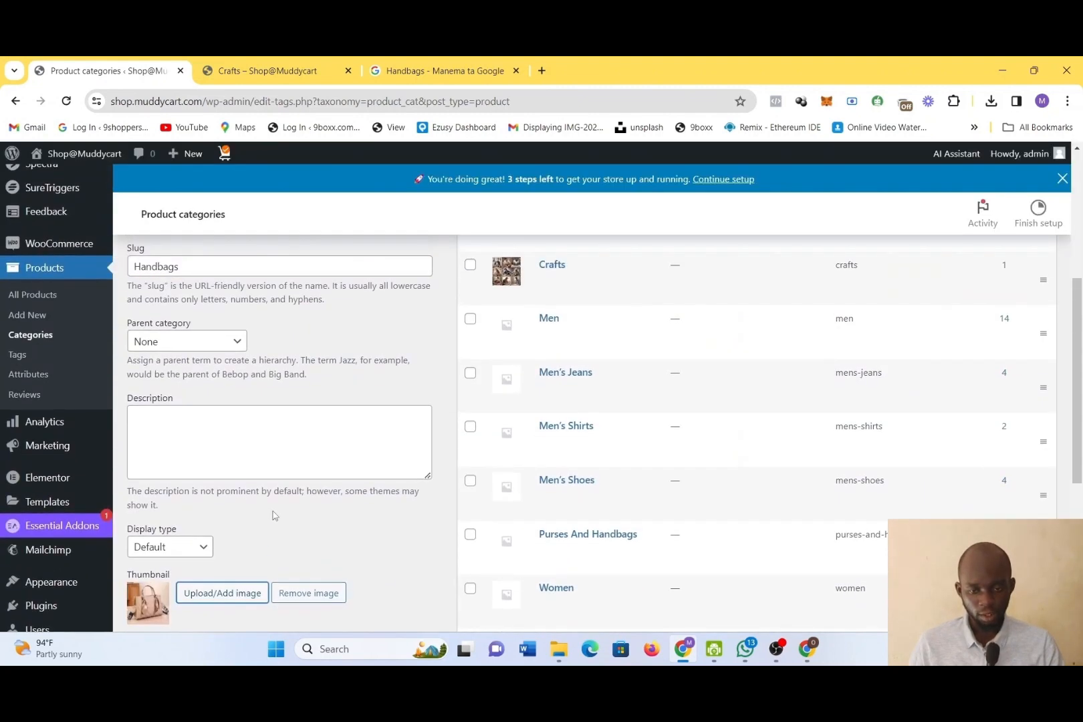
scroll(273, 515, "down", 2)
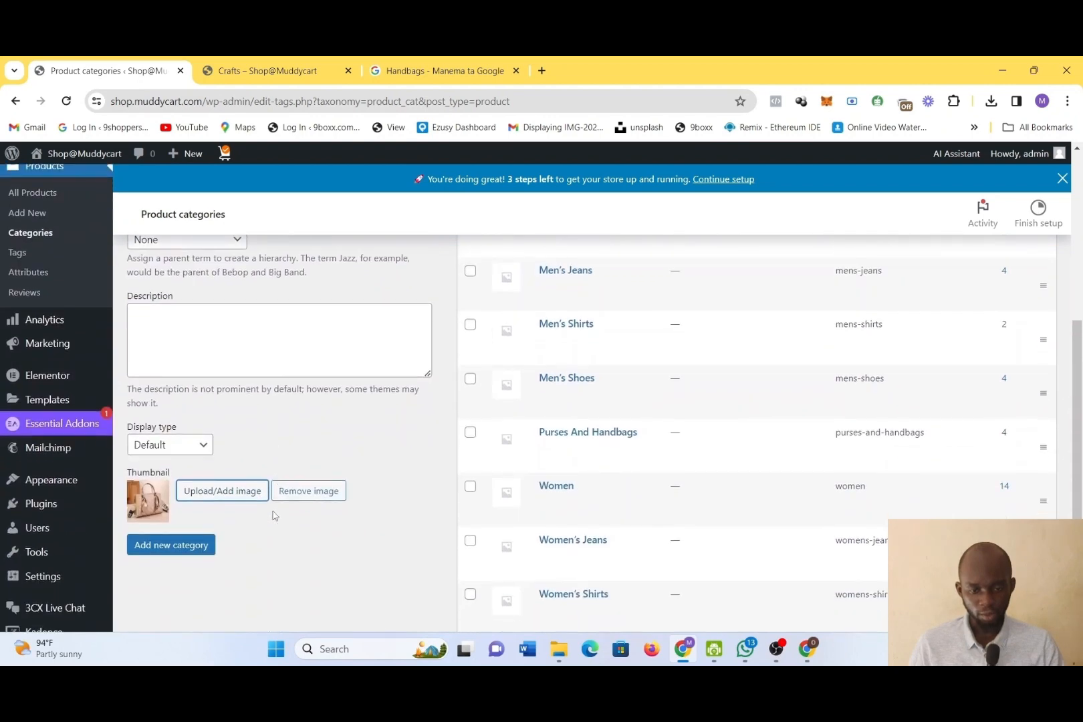
left_click(170, 546)
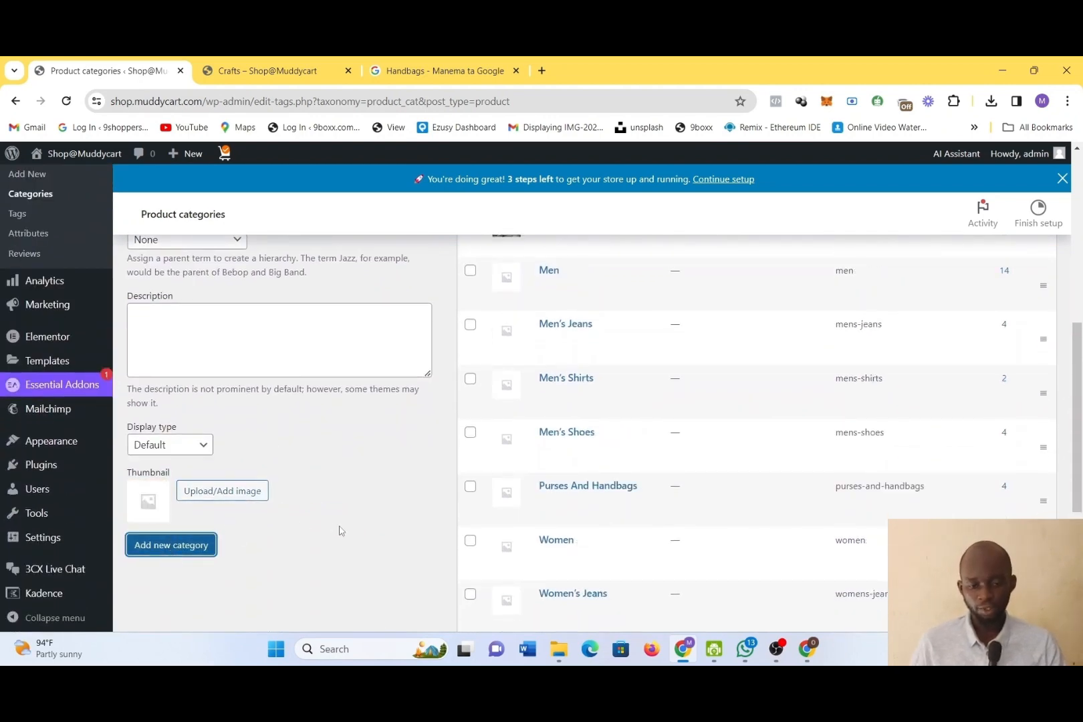
scroll(339, 528, "down", 3)
scroll(564, 539, "up", 5)
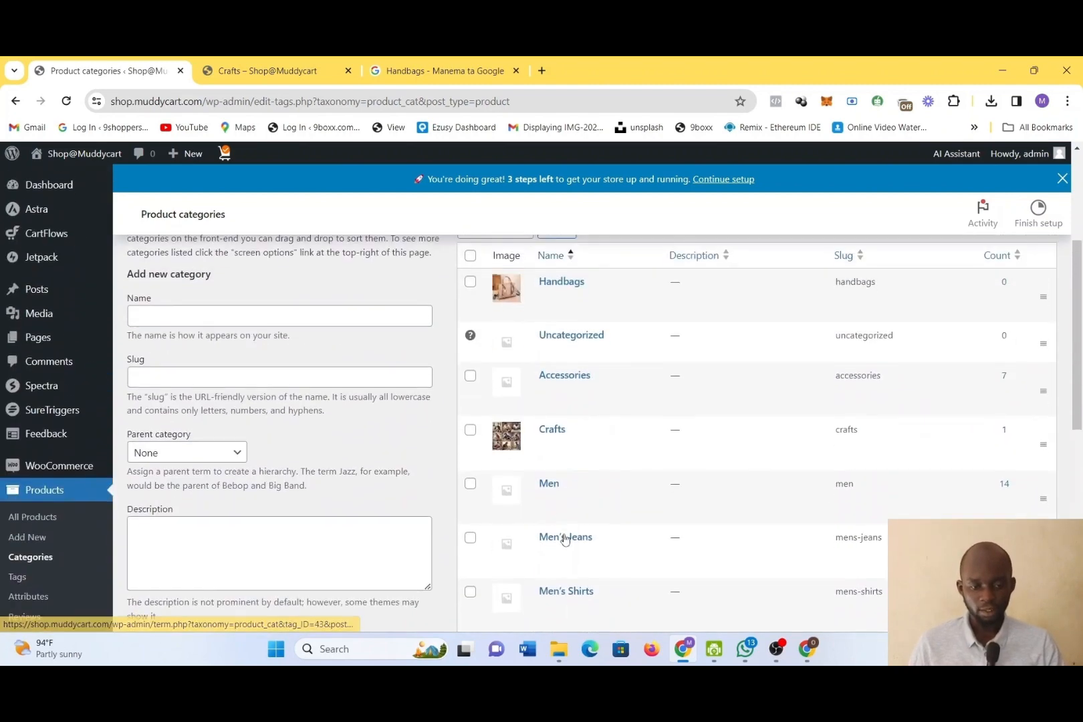
scroll(563, 539, "up", 1)
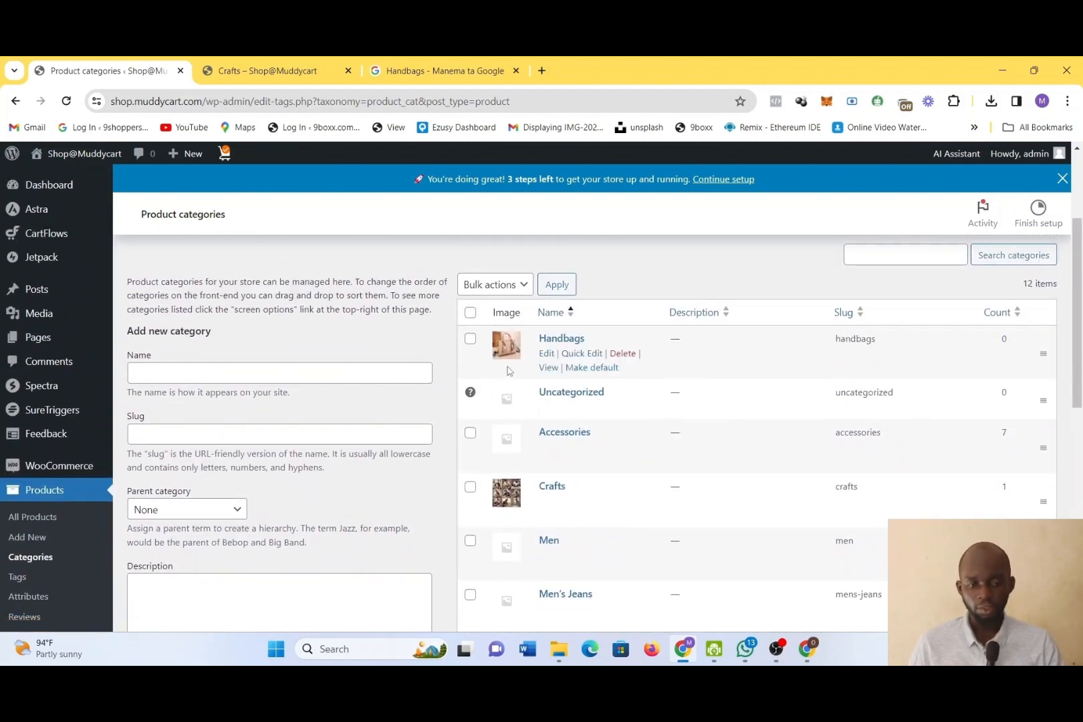
Reload the store's Crafts page to check its category list for Handbags, and return to the store admin
left_click(247, 67)
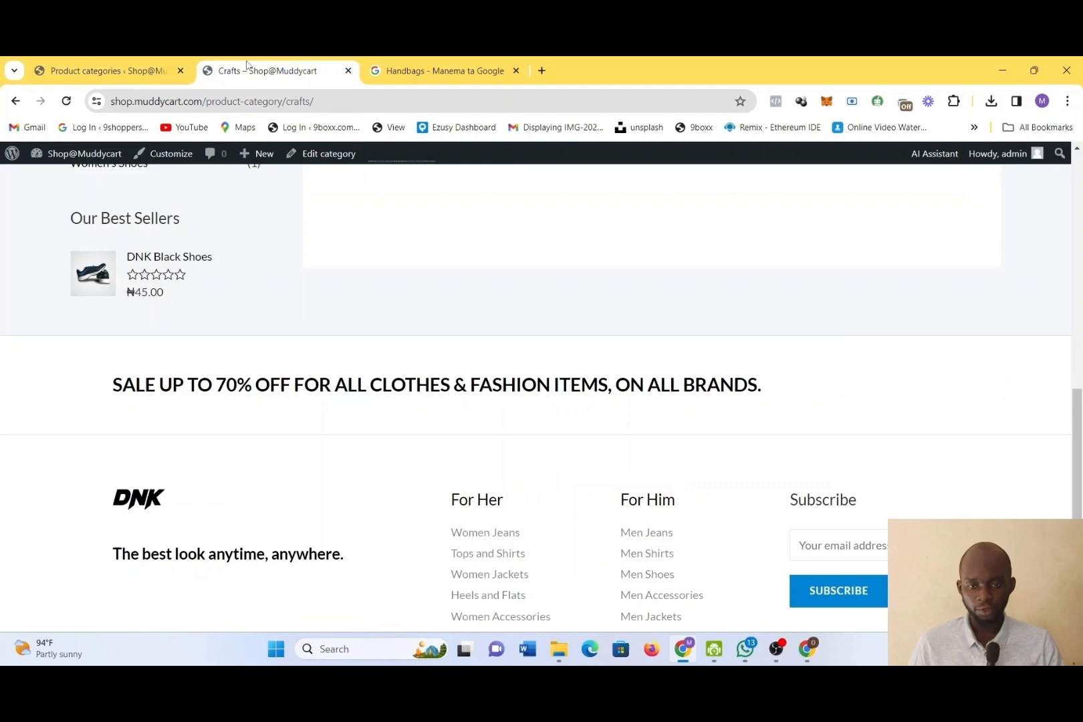
left_click(66, 101)
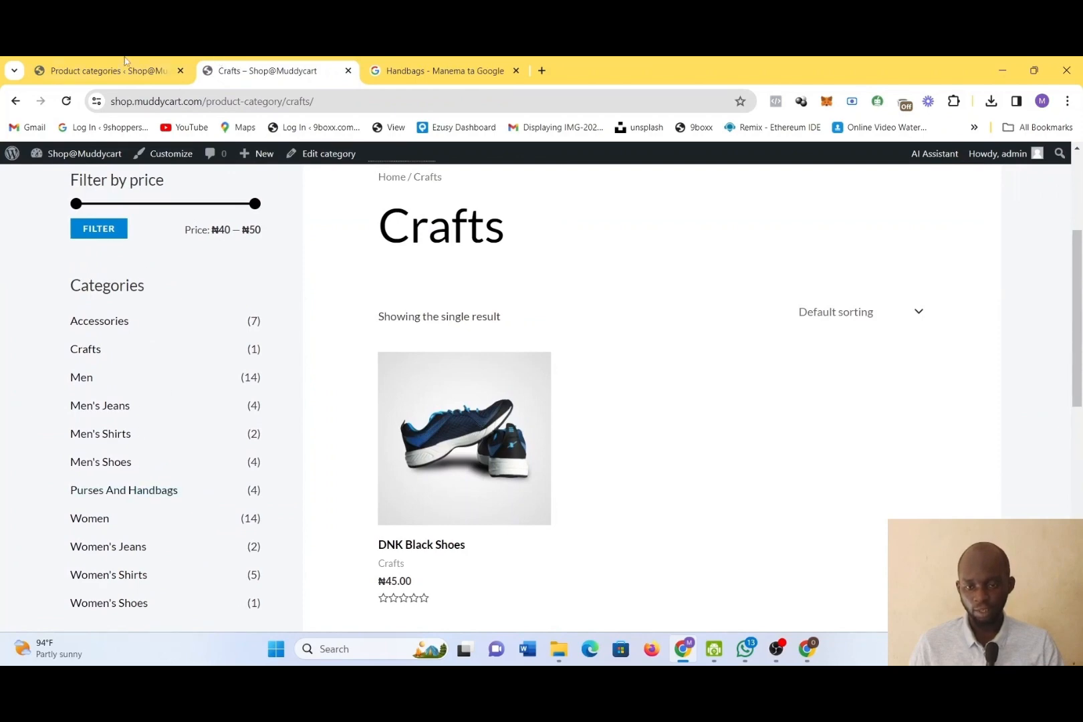
left_click(73, 62)
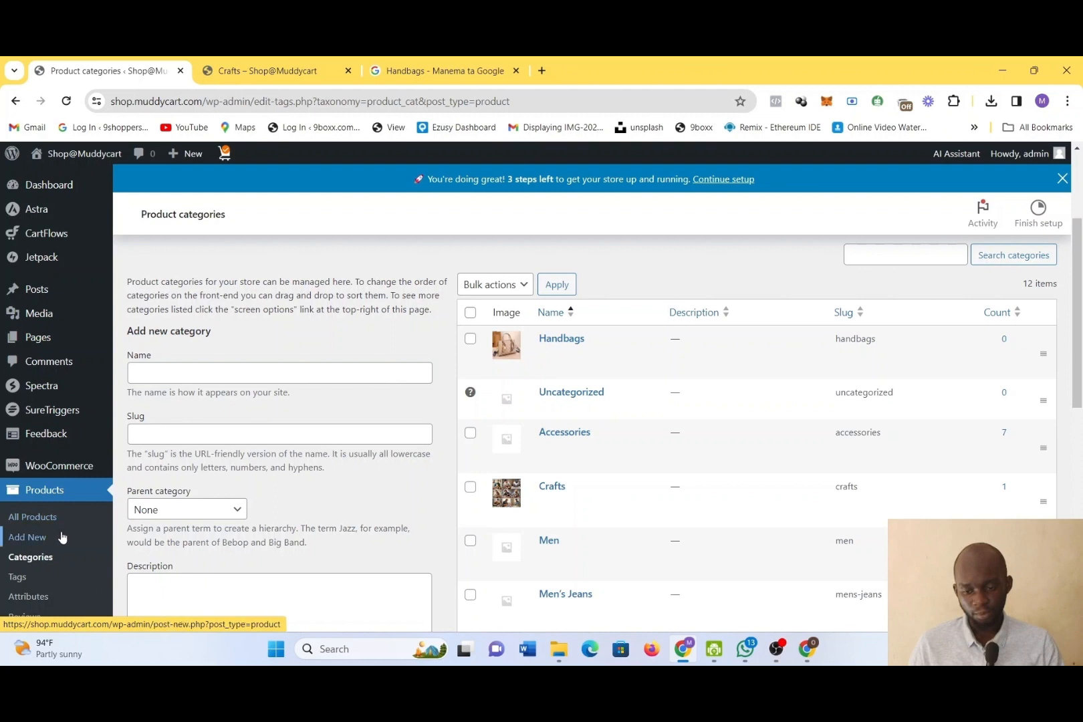
Start a new product and name it Gucci Handbag
scroll(48, 532, "down", 1)
left_click(37, 525)
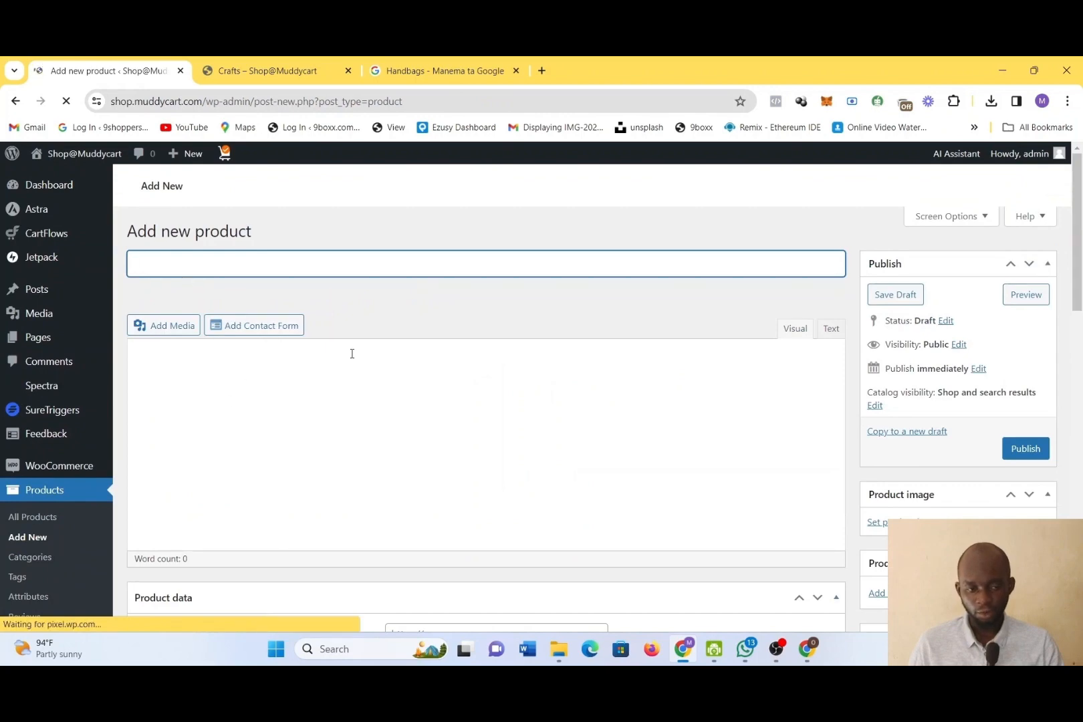
scroll(352, 353, "down", 2)
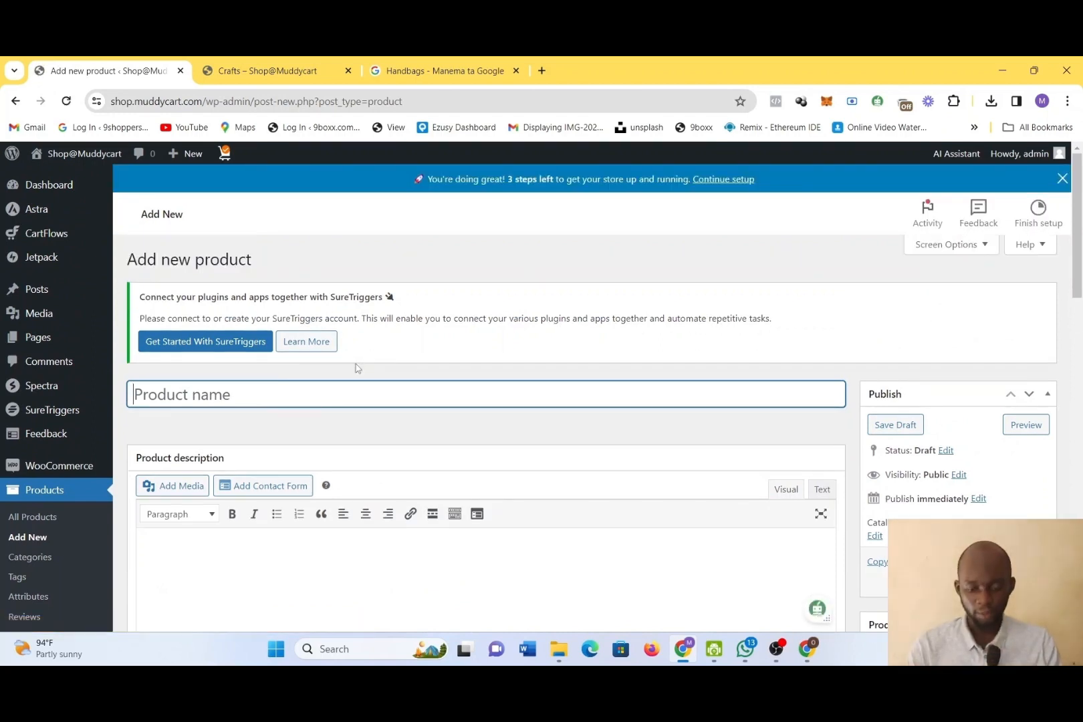
type("G")
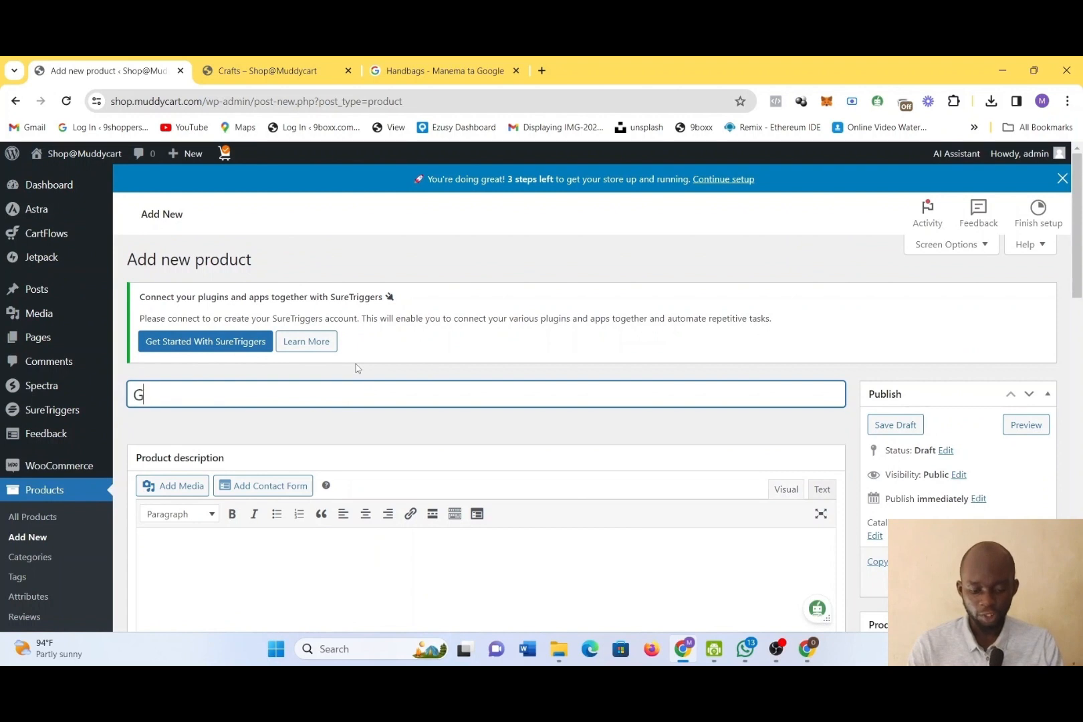
type("ucci Hand")
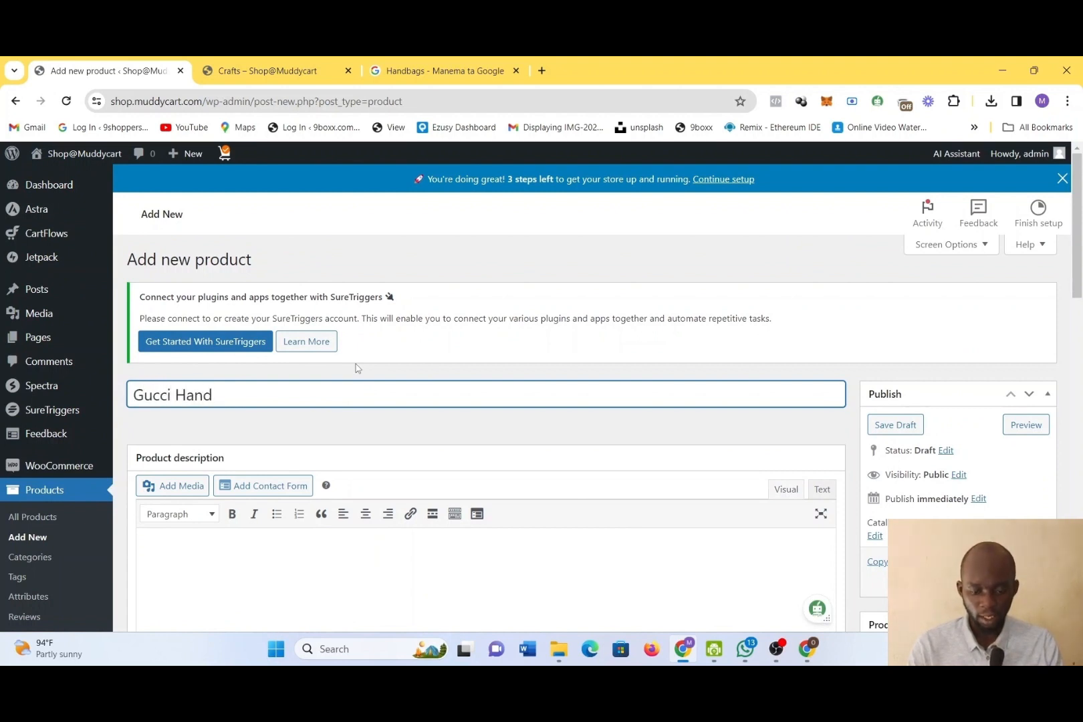
type("bag")
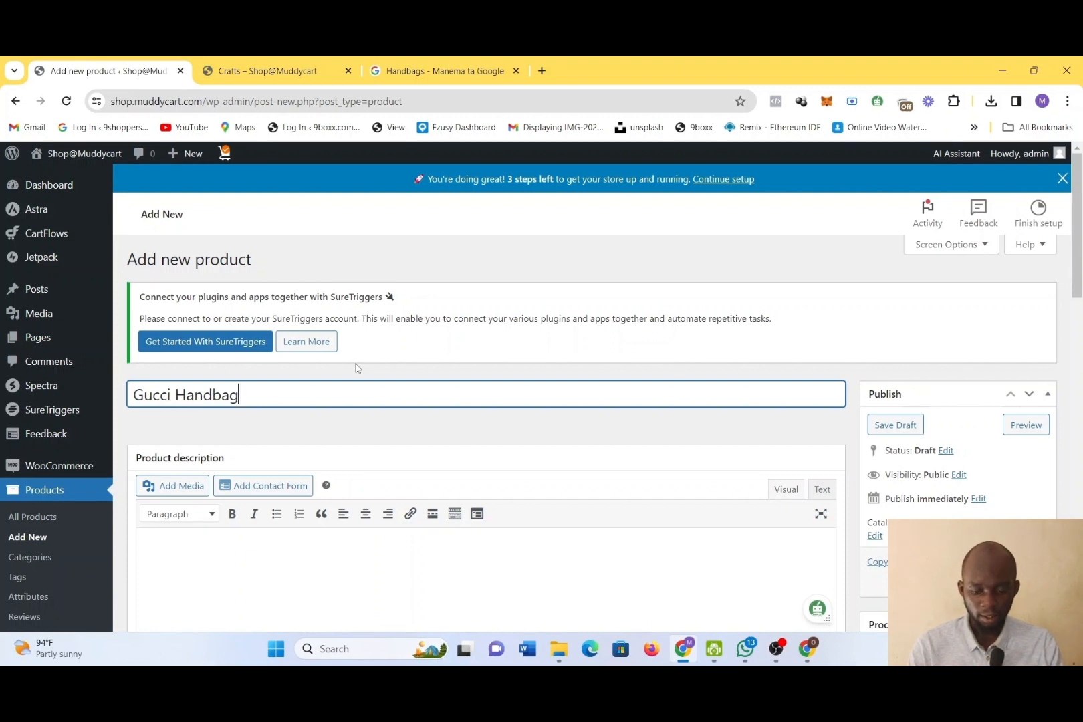
key("ctrl+a")
scroll(593, 436, "down", 2)
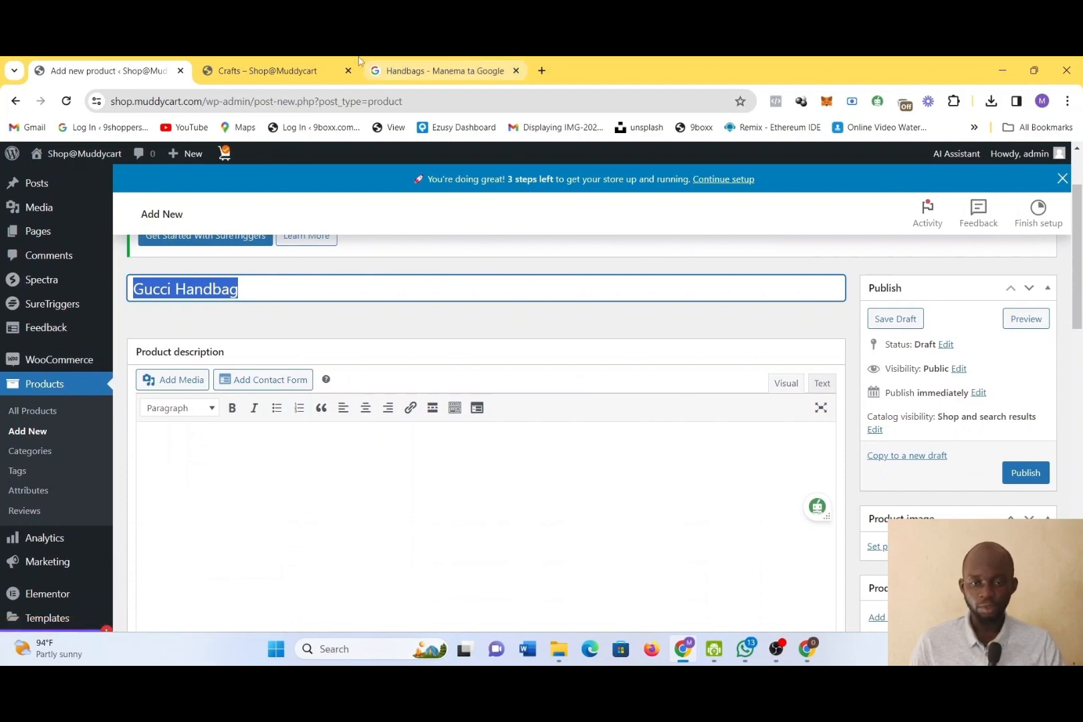
Open the DNK Black Shoes product page in the store and highlight its short description text
left_click(278, 70)
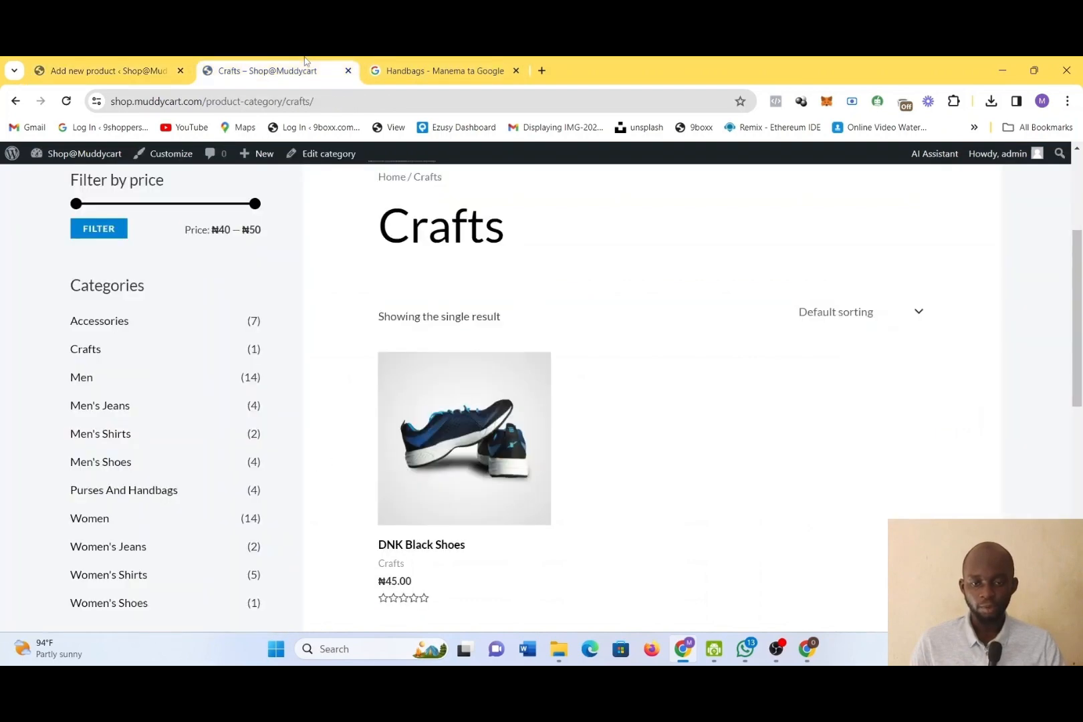
left_click(467, 452)
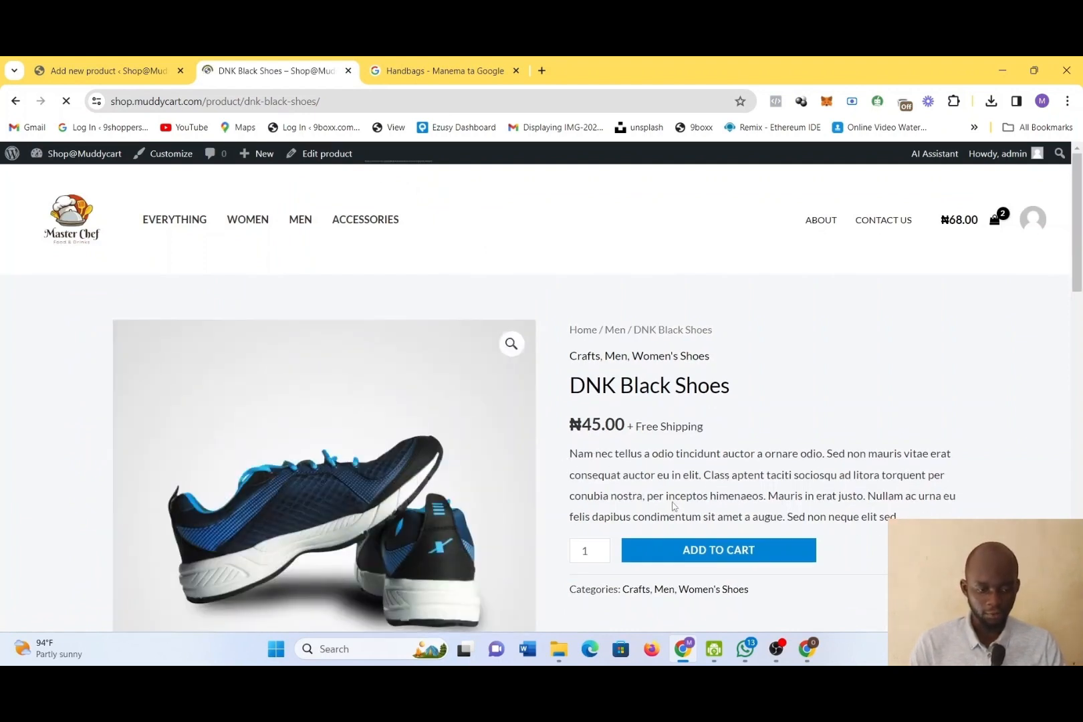
left_click_drag(900, 517, 660, 497)
left_click_drag(583, 454, 861, 541)
scroll(859, 539, "down", 2)
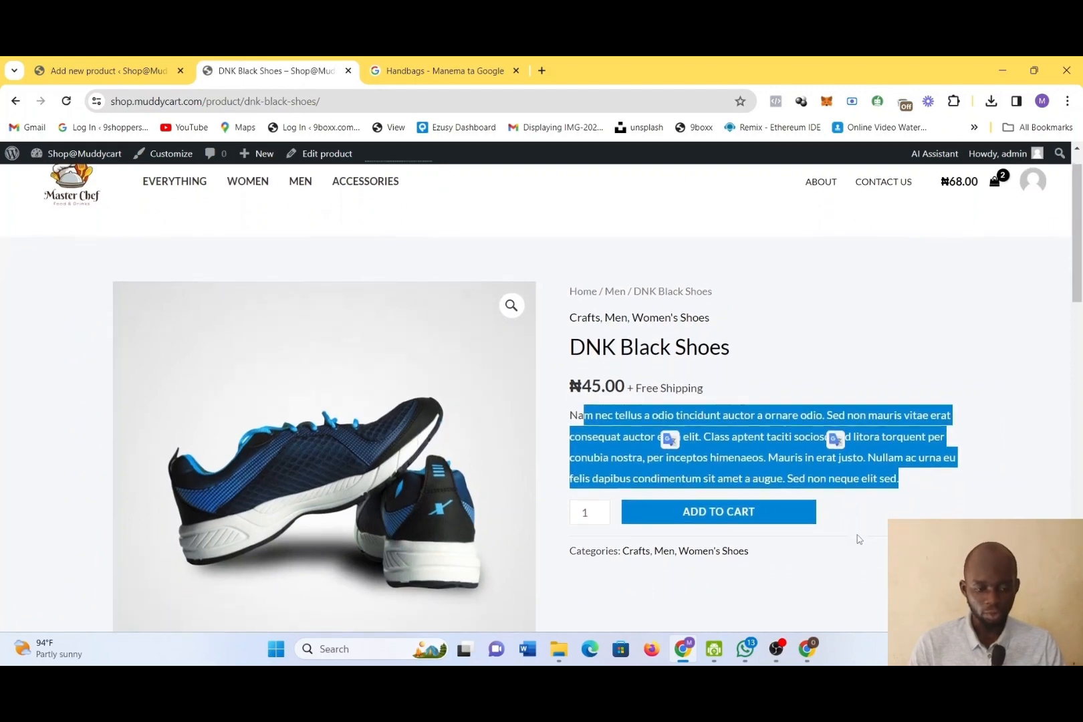
Return to the new product form and enter "A beautiful Gucci Handbag" as the product description
left_click(149, 66)
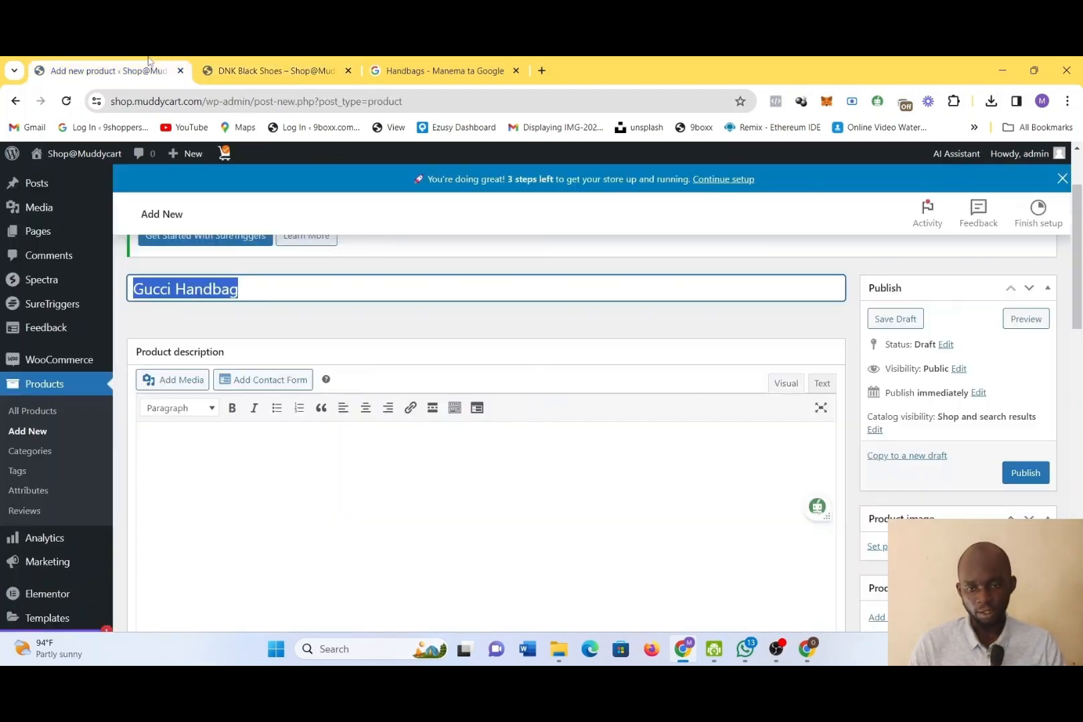
scroll(334, 473, "down", 3)
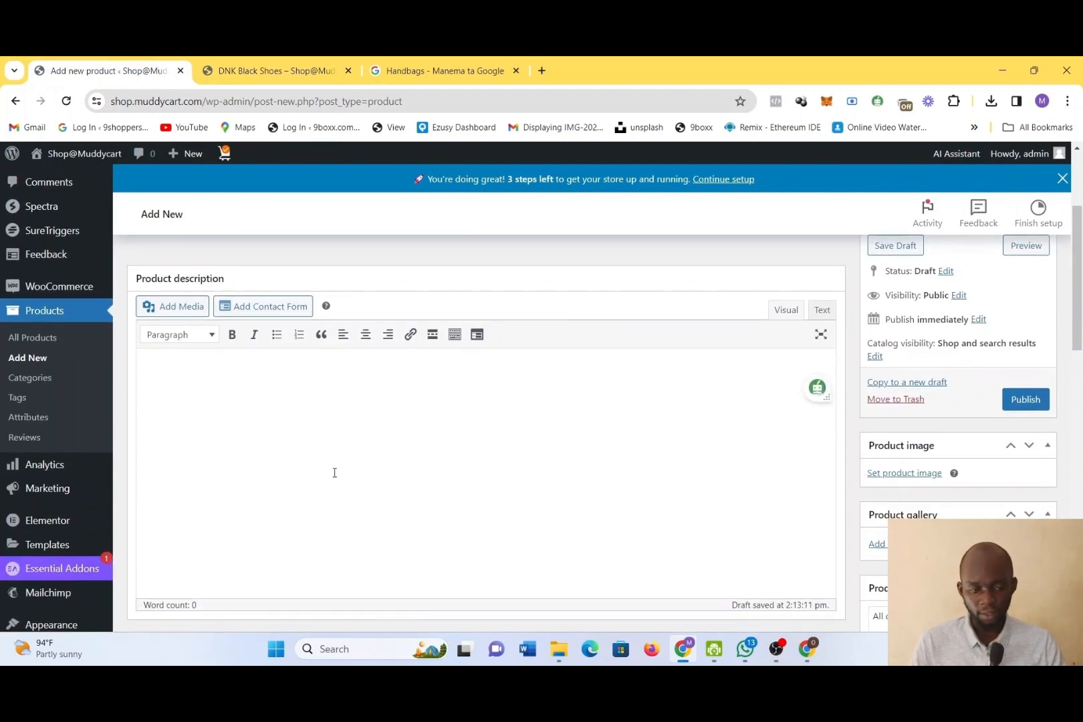
scroll(286, 392, "down", 1)
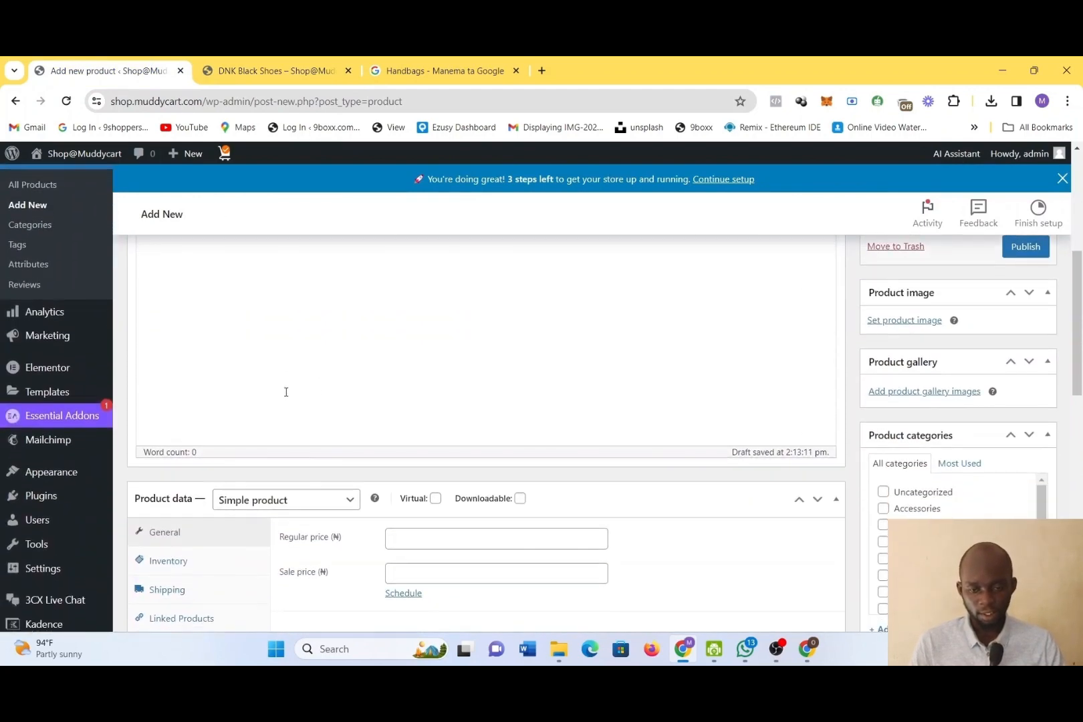
scroll(286, 391, "up", 2)
left_click(218, 338)
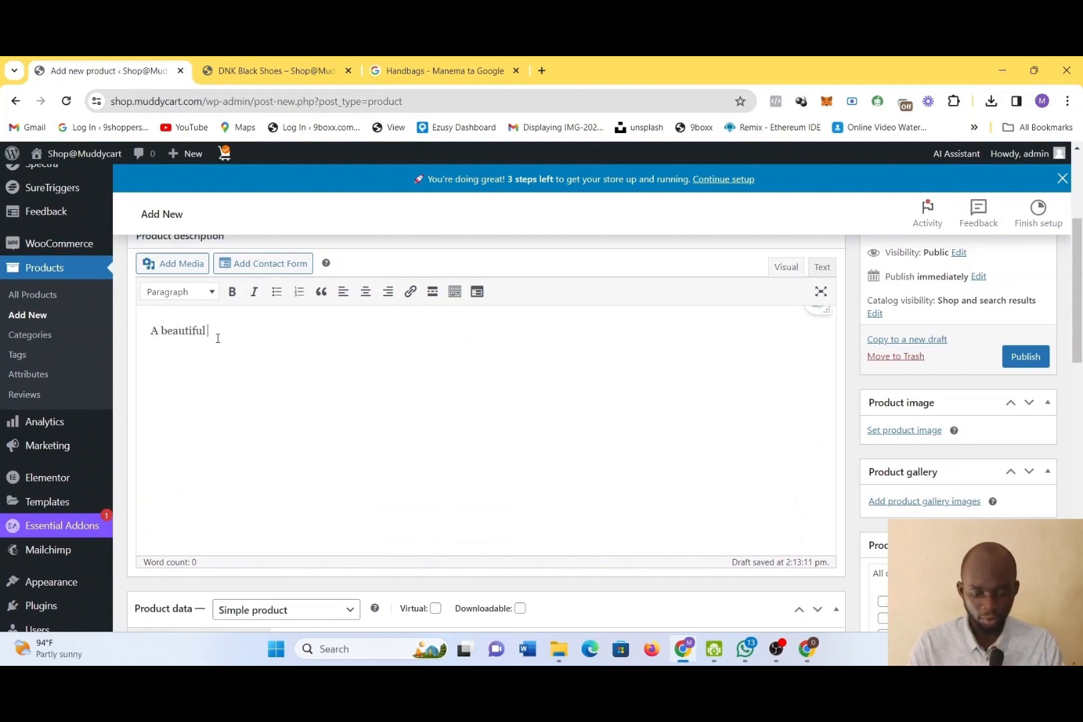
type("A beautiful Gucci Handbag")
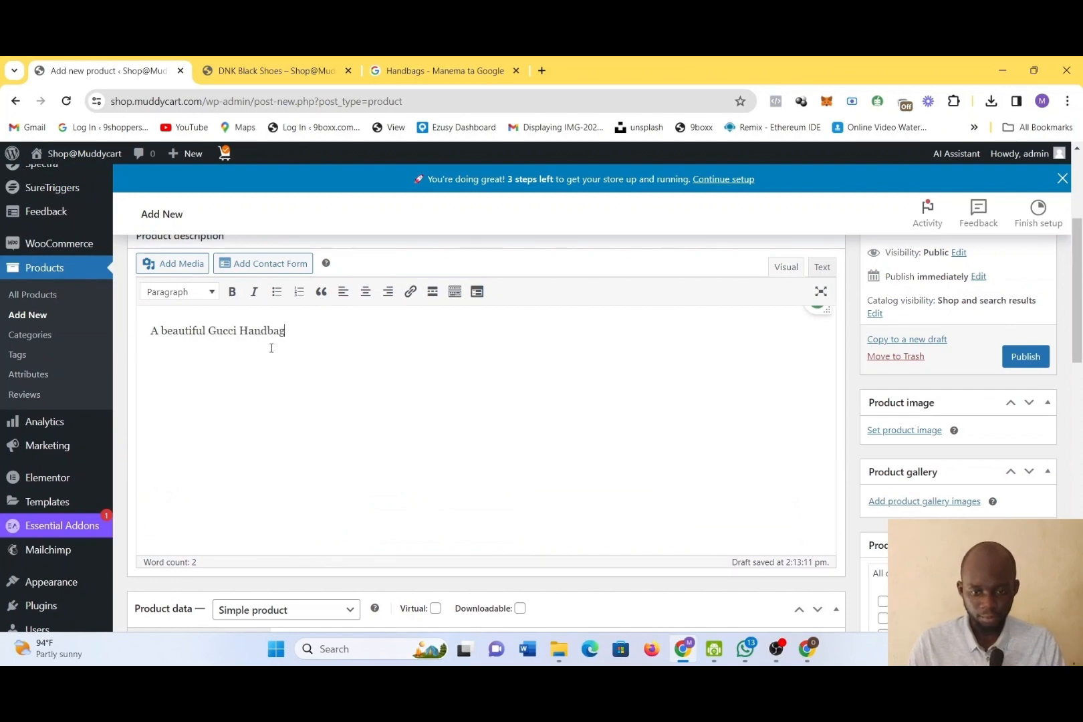
scroll(397, 408, "down", 1)
scroll(366, 374, "up", 1)
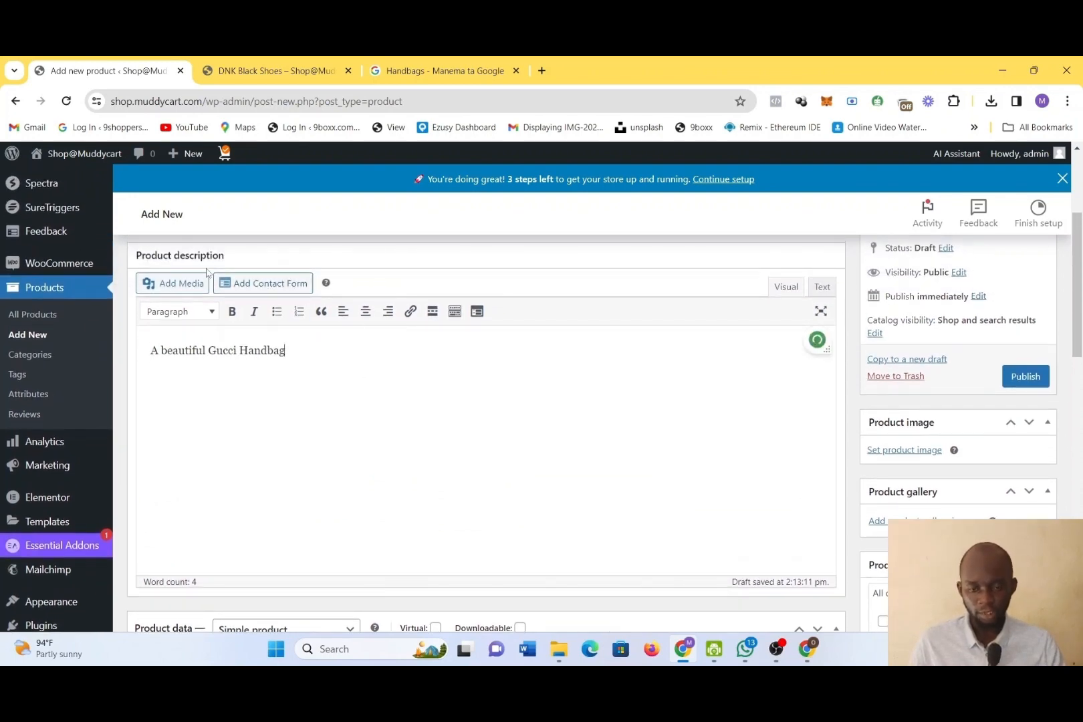
Check where the full description appears on the DNK Black Shoes page and return to the new product's description
left_click(313, 62)
scroll(739, 447, "down", 3)
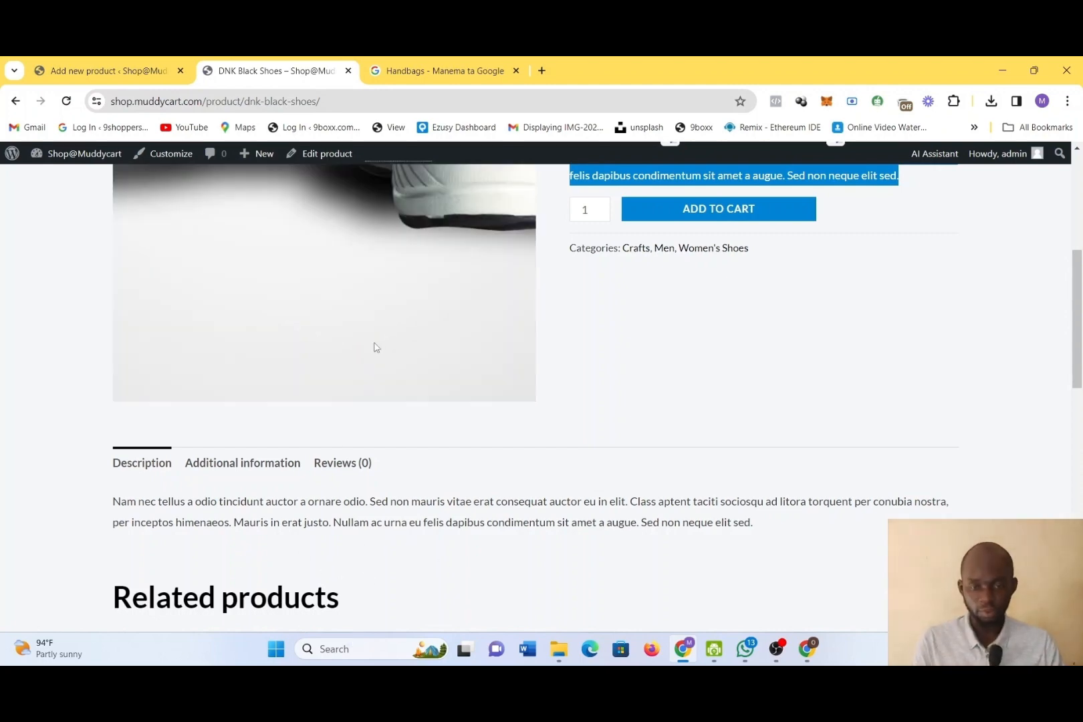
left_click(144, 62)
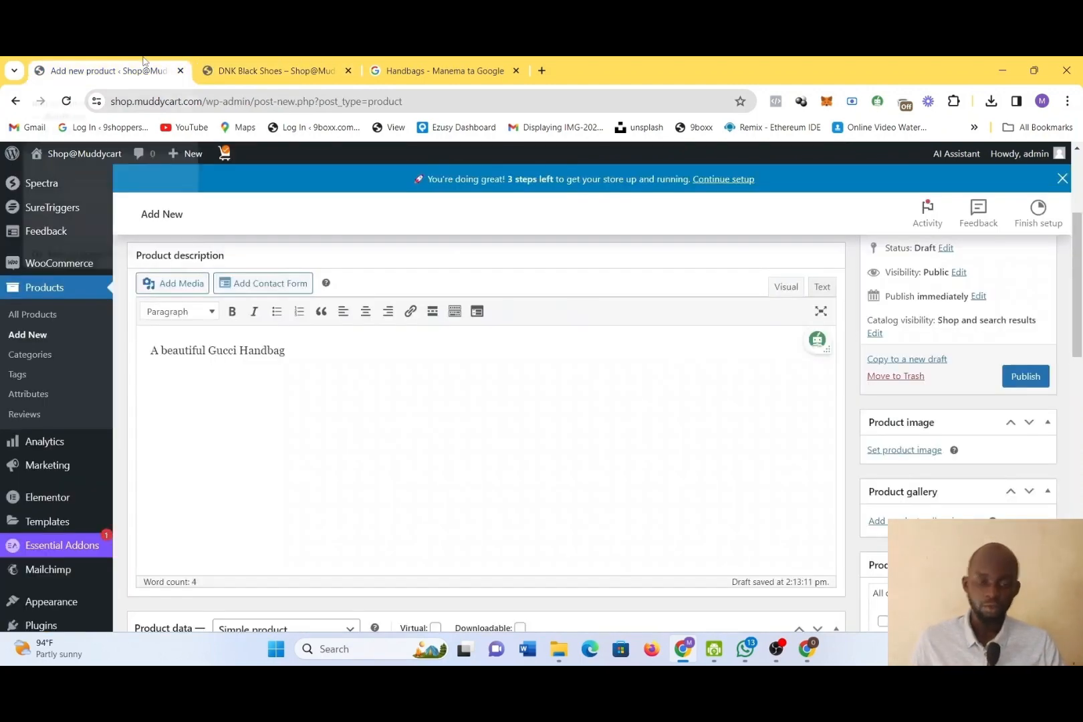
scroll(459, 594, "down", 1)
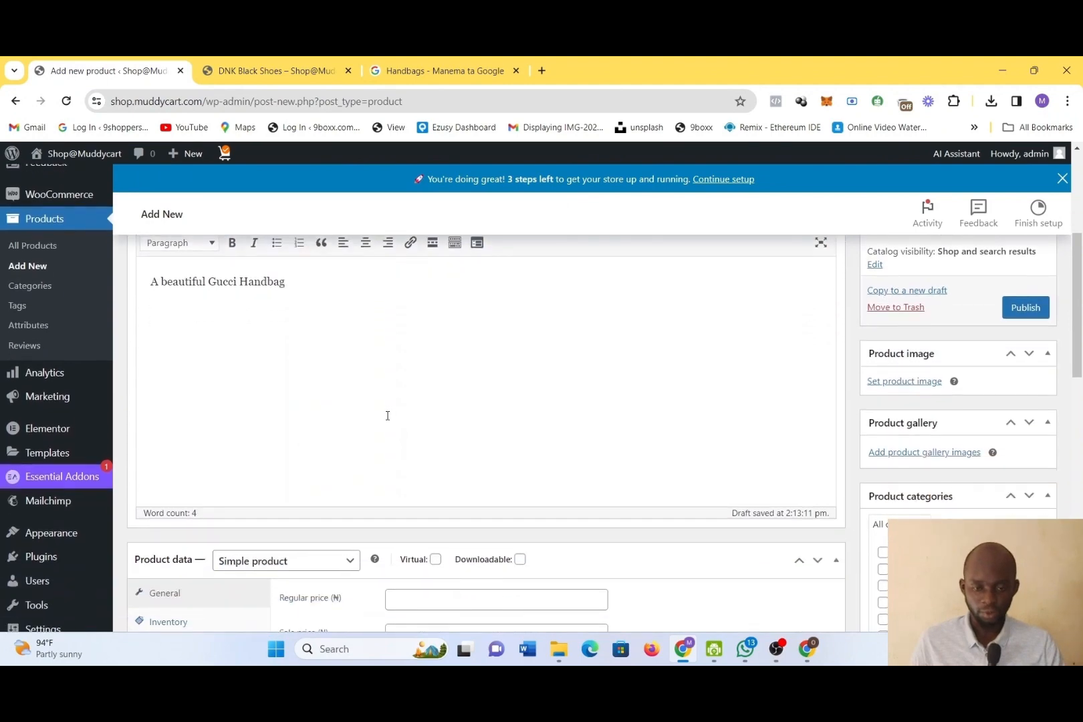
scroll(387, 413, "up", 1)
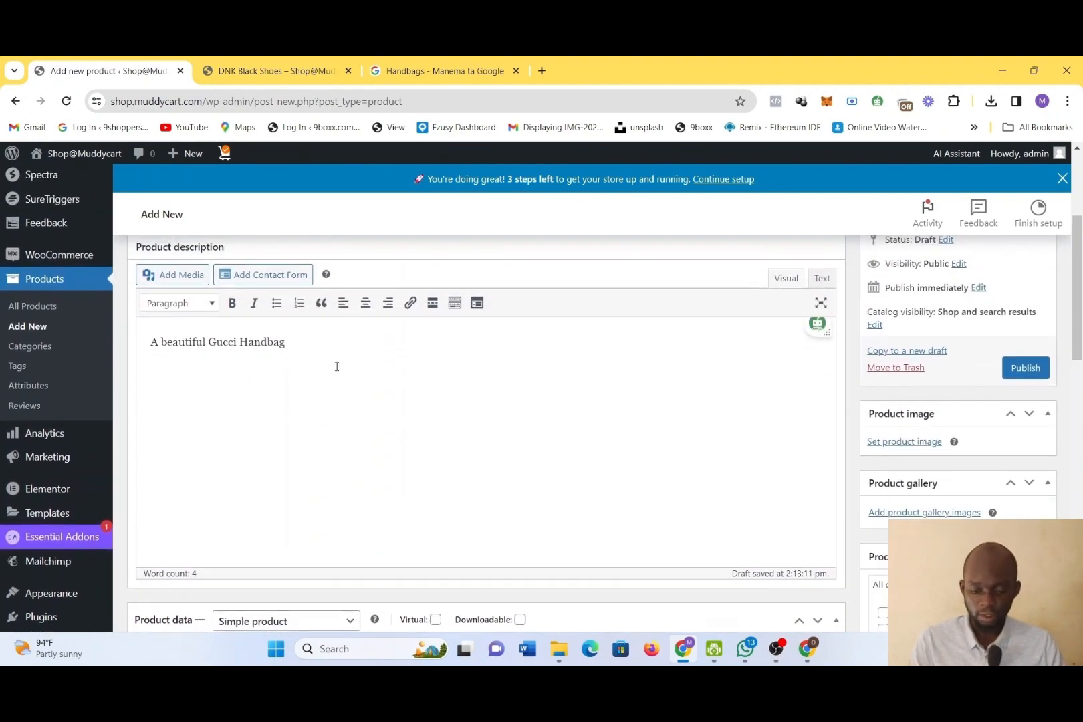
Try bold on the description text, with centre and then right alignment
key("ctrl+a")
left_click(234, 304)
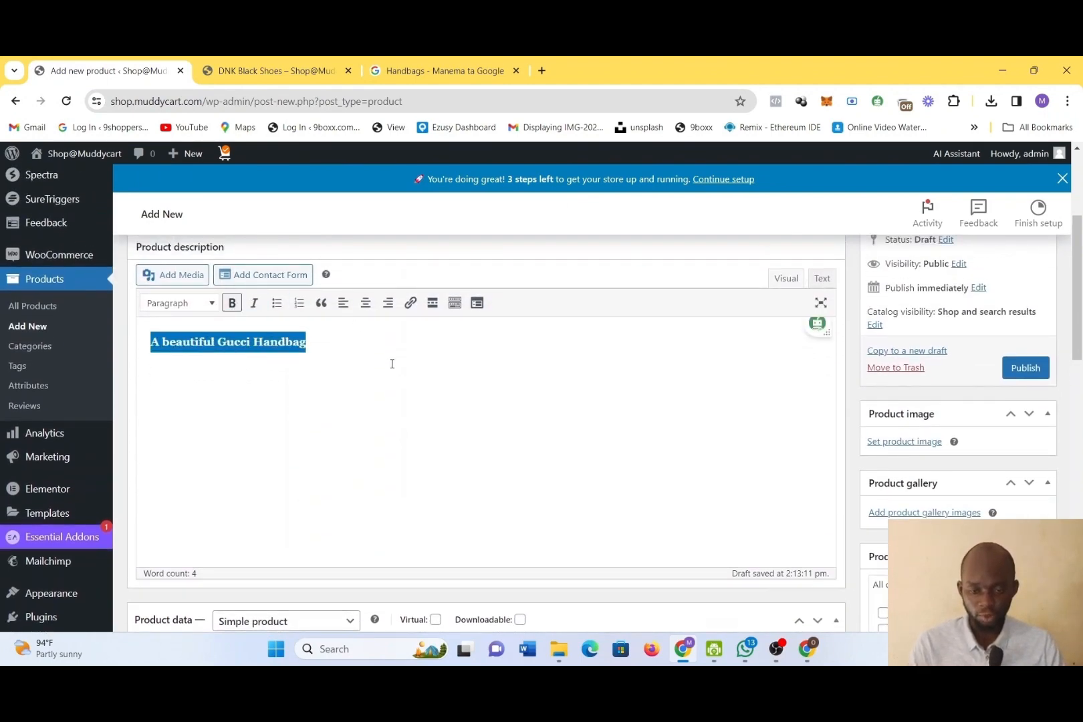
left_click(414, 408)
key("ctrl+a")
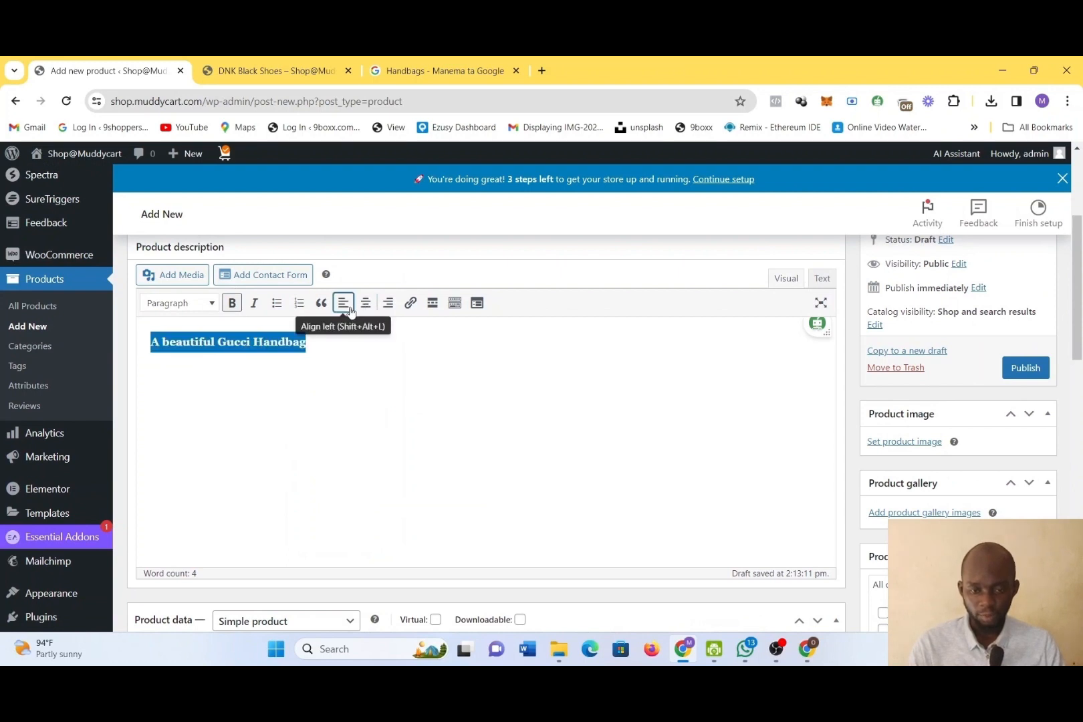
left_click(361, 309)
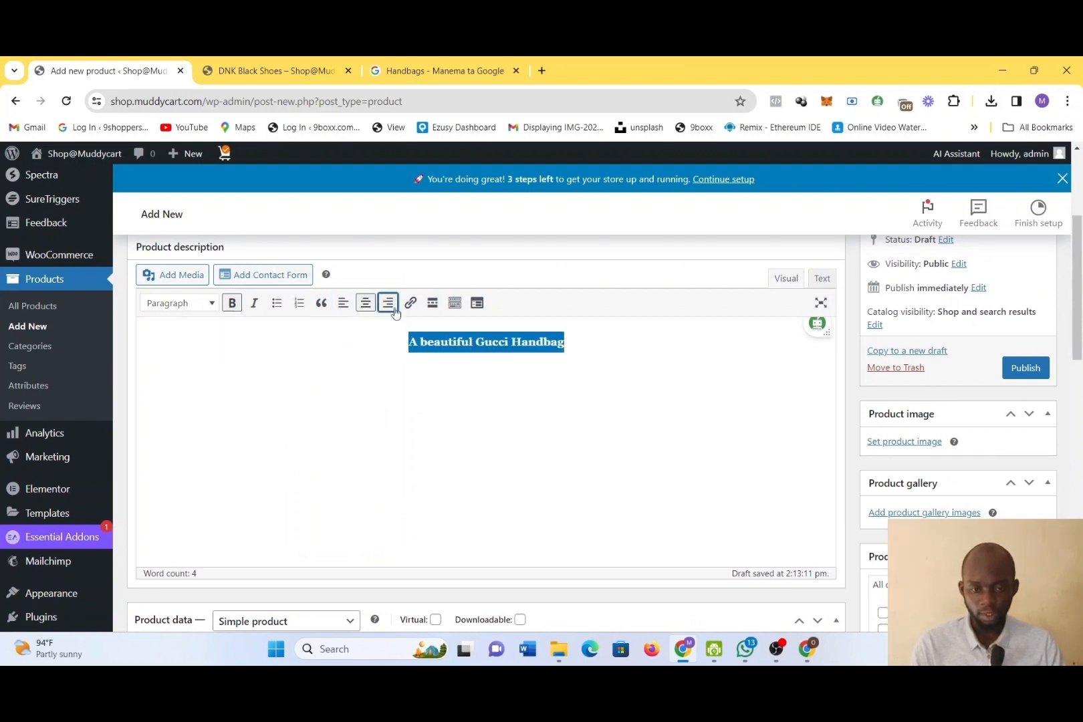
left_click(387, 305)
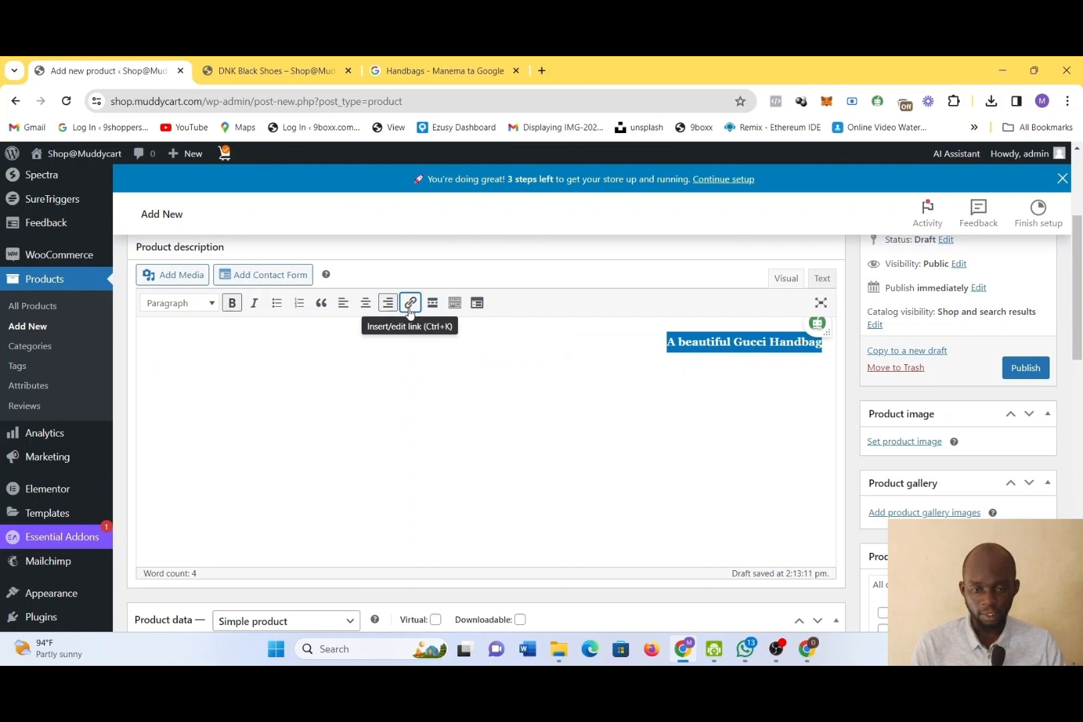
Try italics on the description text, remove the italic and bold formatting, and align the text left
left_click(255, 304)
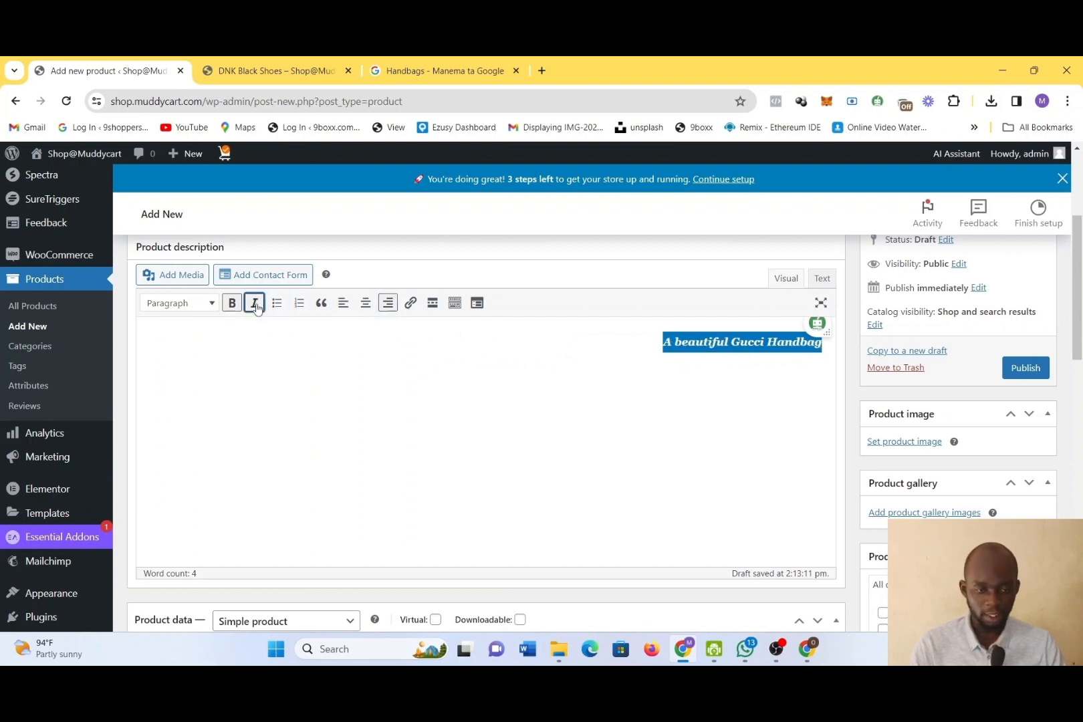
left_click(256, 306)
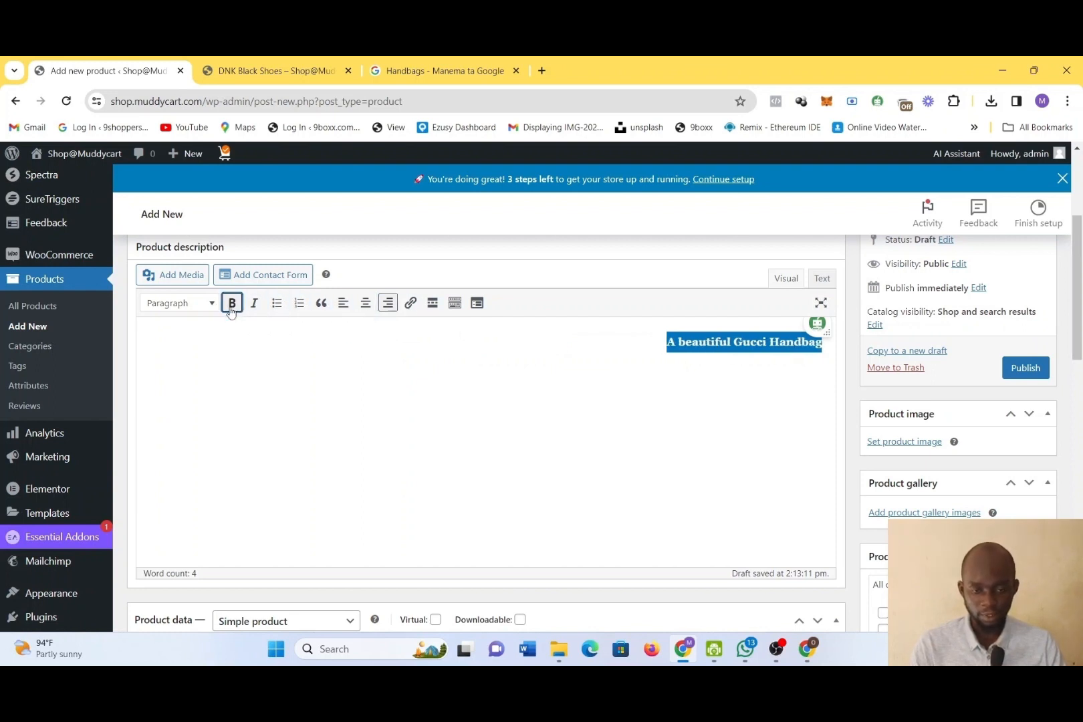
left_click(231, 308)
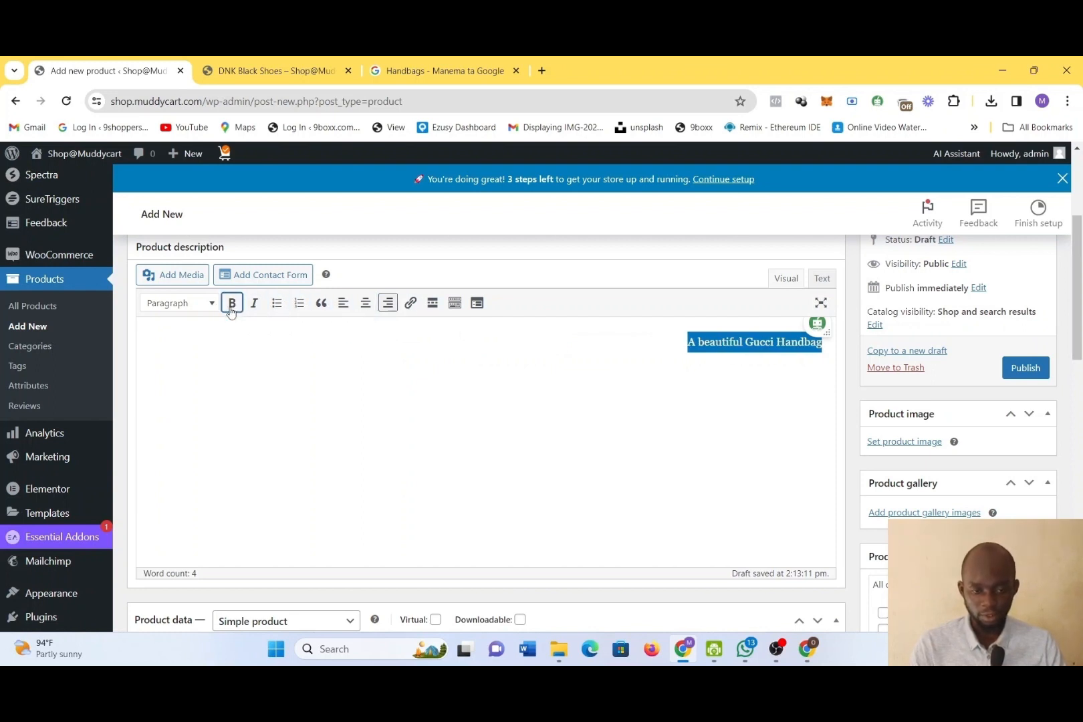
left_click(343, 303)
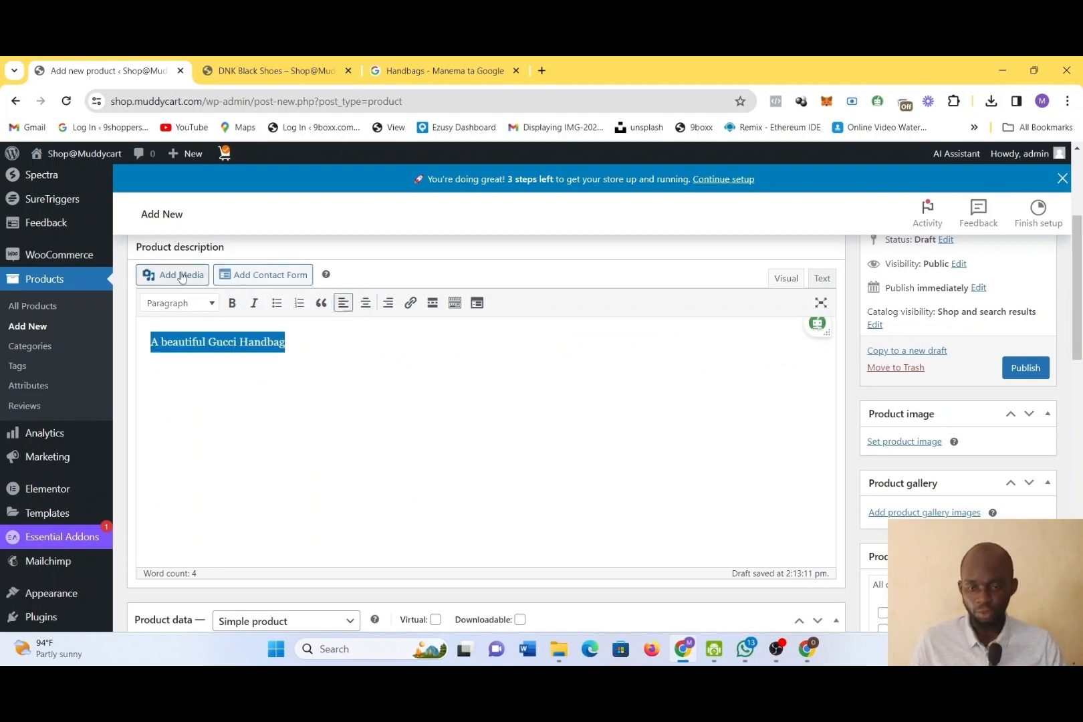
left_click(434, 502)
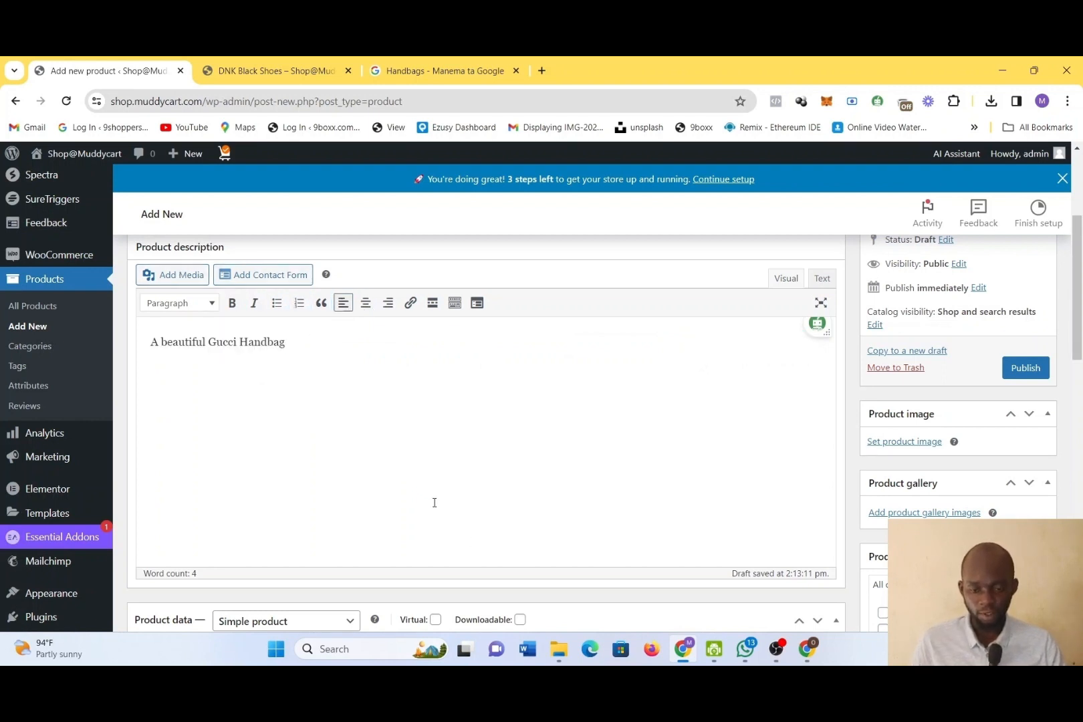
scroll(435, 502, "down", 2)
scroll(435, 501, "down", 1)
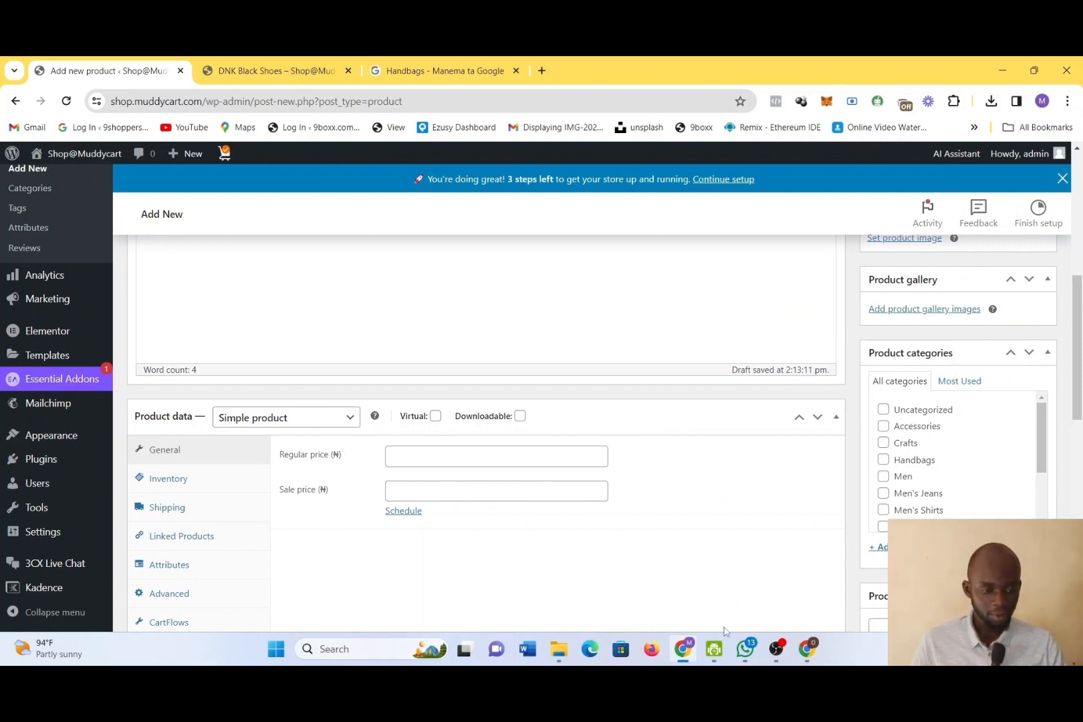
left_click(776, 650)
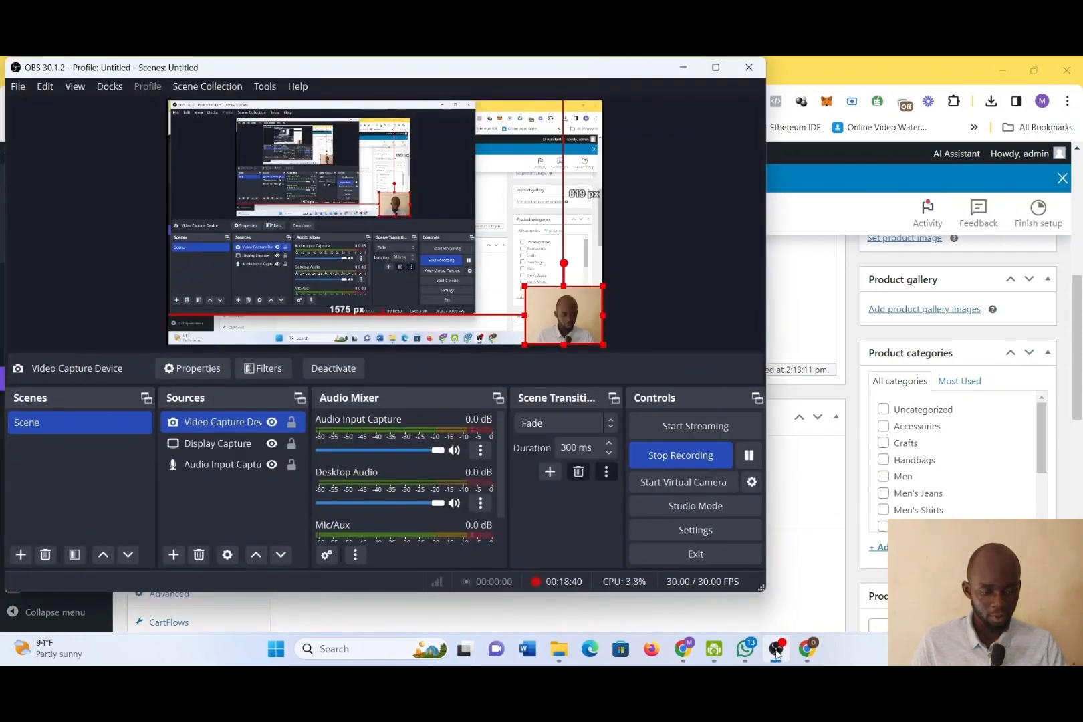
left_click(777, 654)
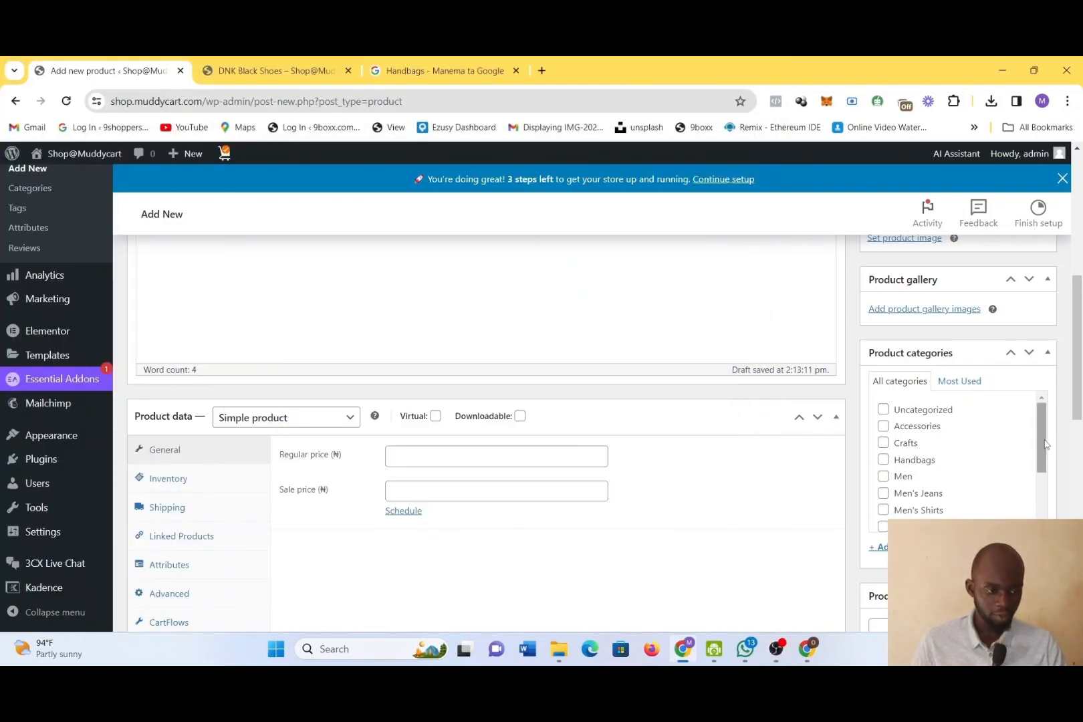
Assign the Gucci Handbag product to the Handbags and Women categories
scroll(1046, 444, "down", 3)
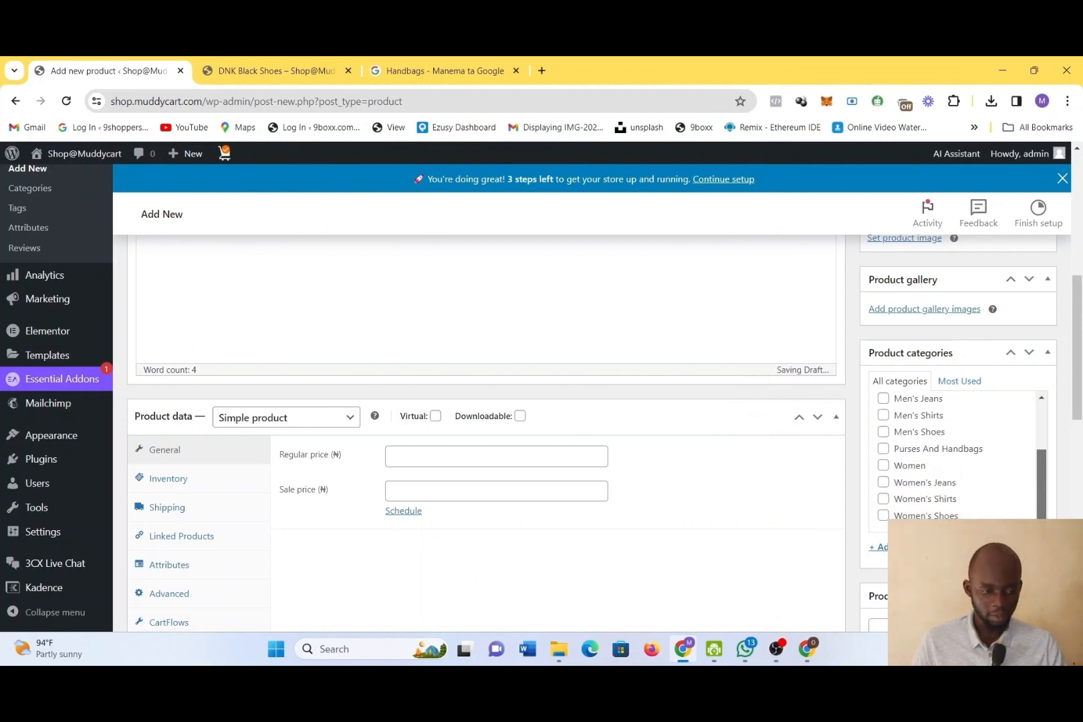
scroll(890, 441, "up", 2)
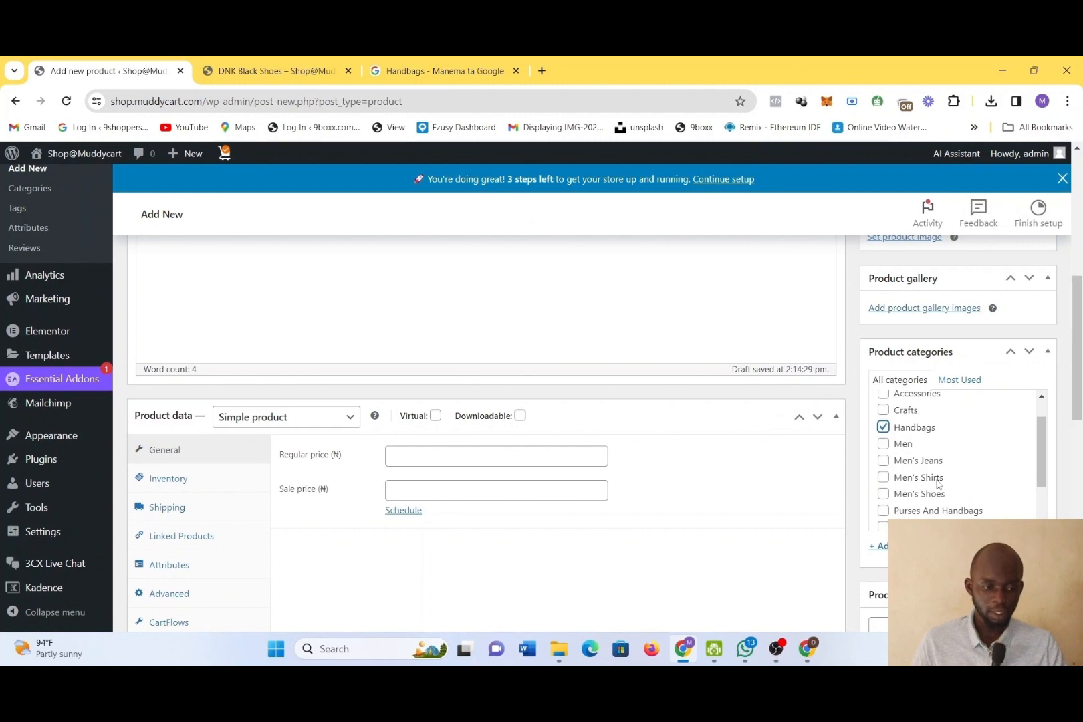
scroll(938, 483, "down", 1)
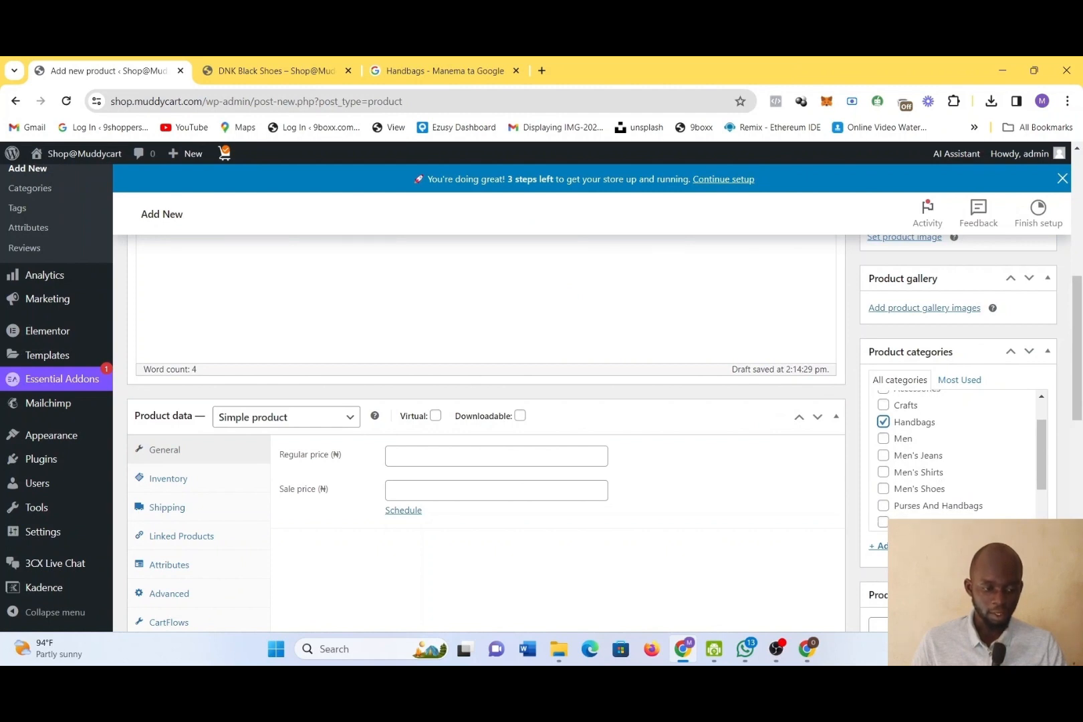
left_click(883, 523)
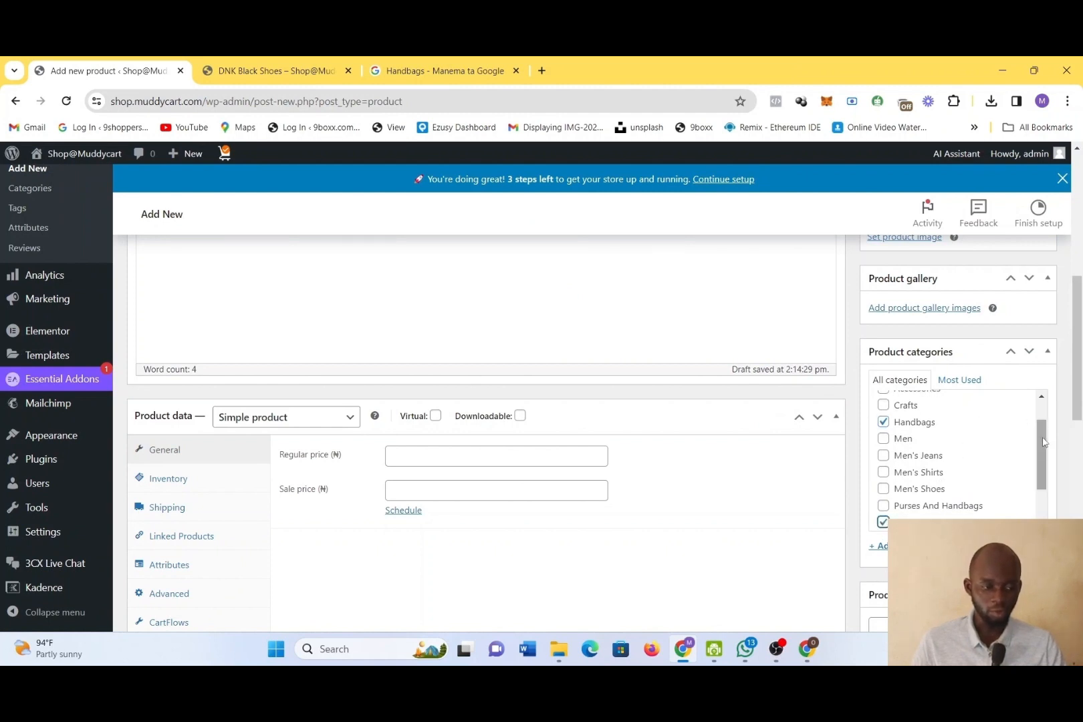
left_click_drag(1044, 442, 1043, 501)
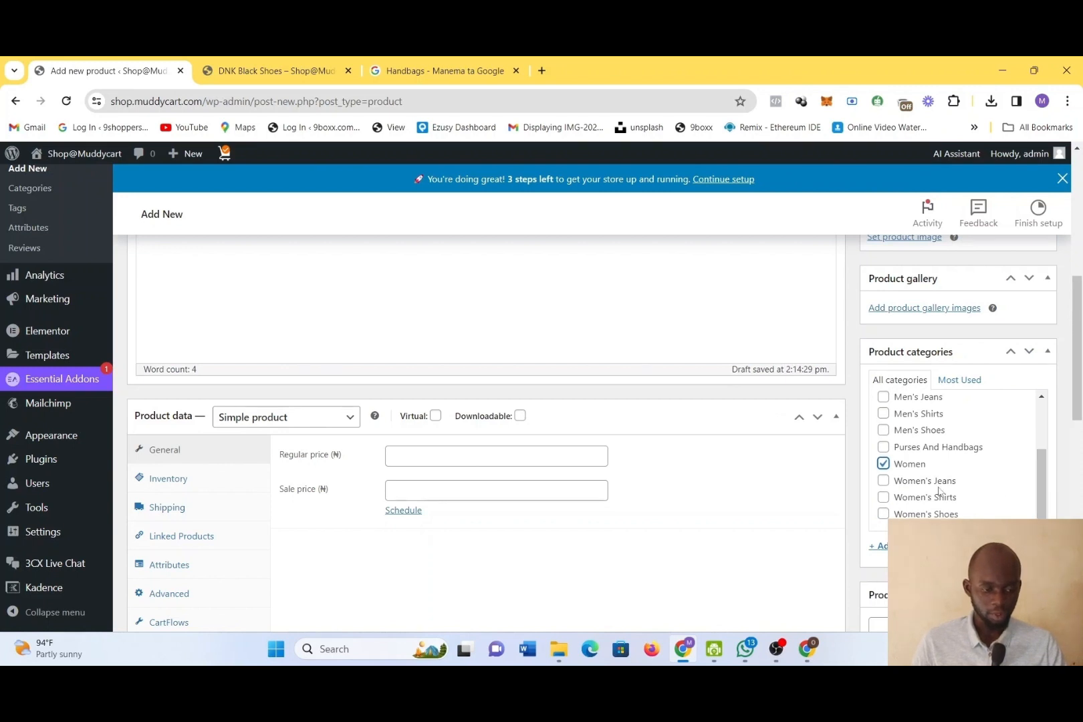
Examine the product types offered in the product data section, keeping Simple product selected
scroll(939, 491, "down", 3)
scroll(939, 492, "up", 1)
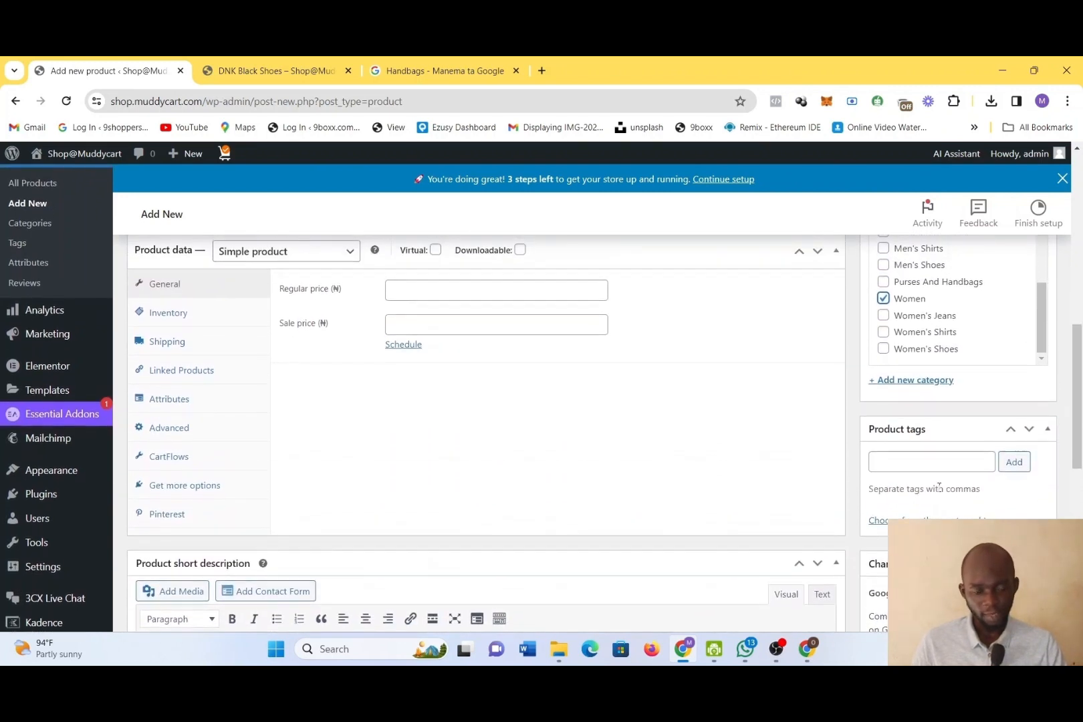
scroll(731, 415, "down", 2)
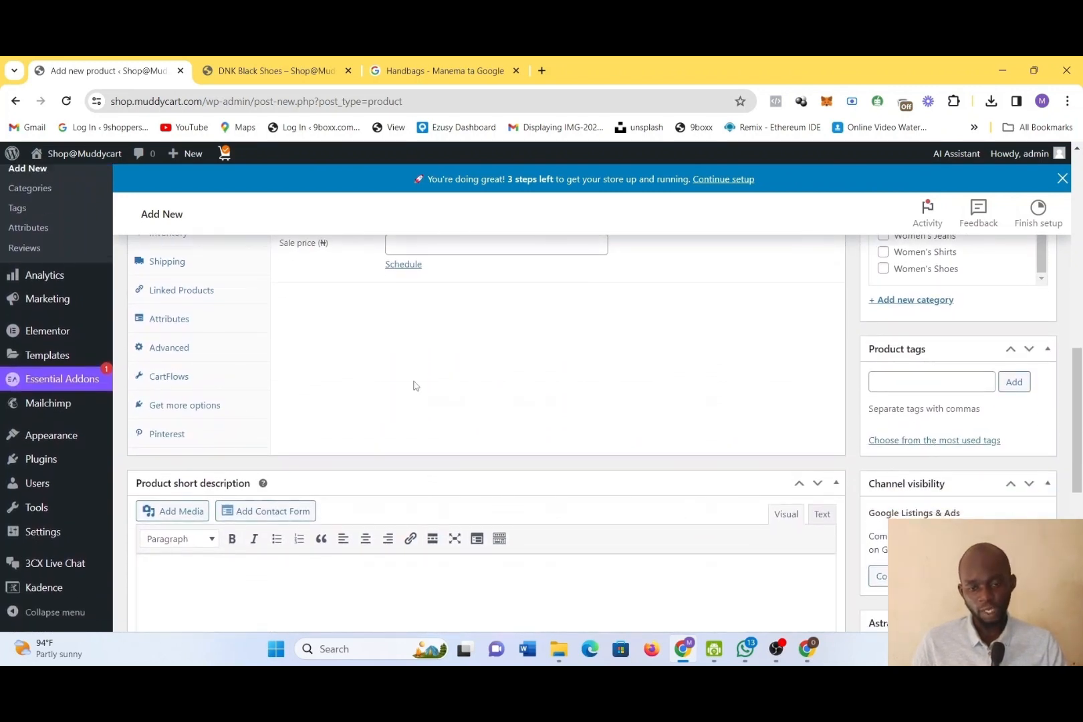
scroll(413, 385, "up", 1)
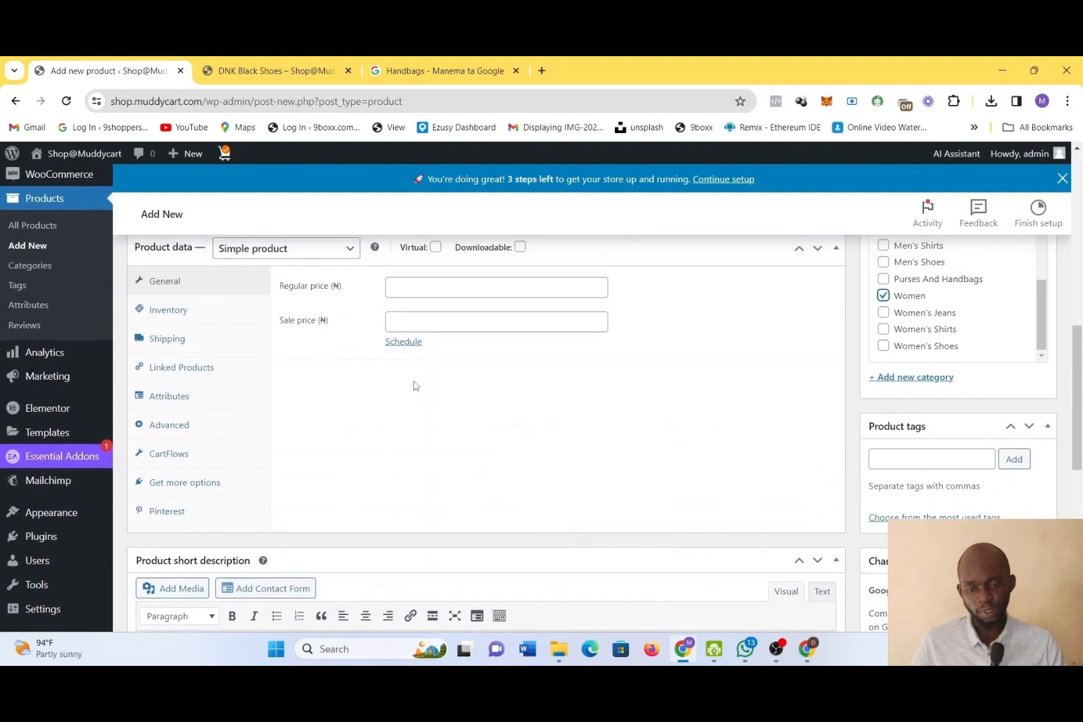
left_click(273, 250)
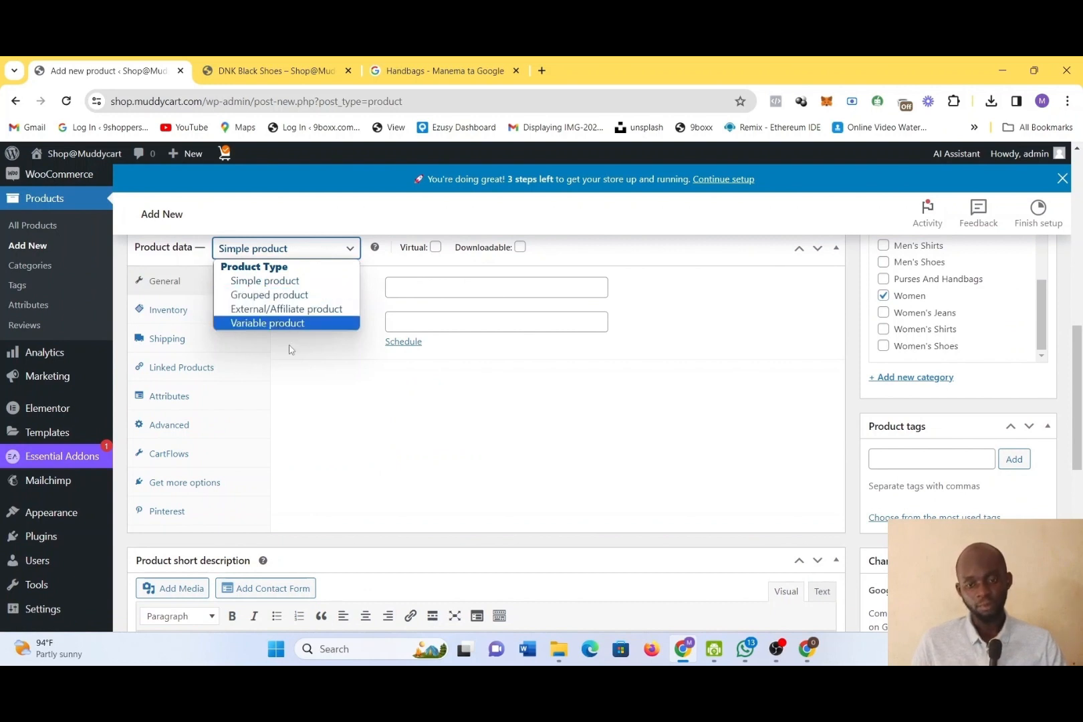
left_click(373, 373)
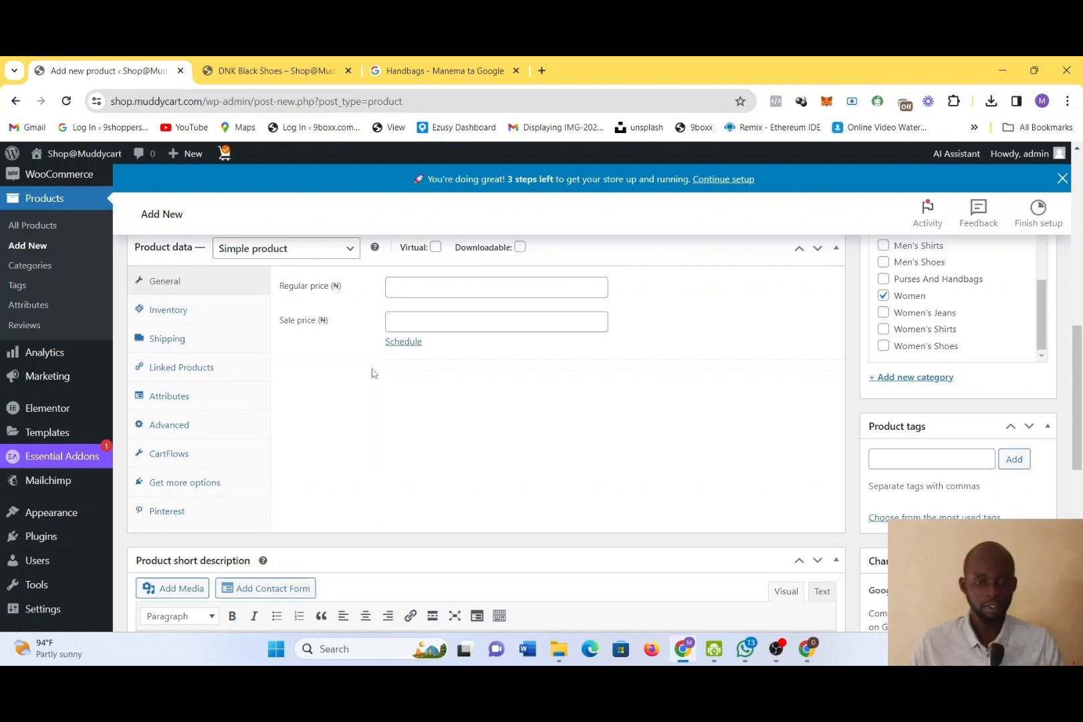
left_click_drag(371, 372, 297, 274)
left_click(284, 250)
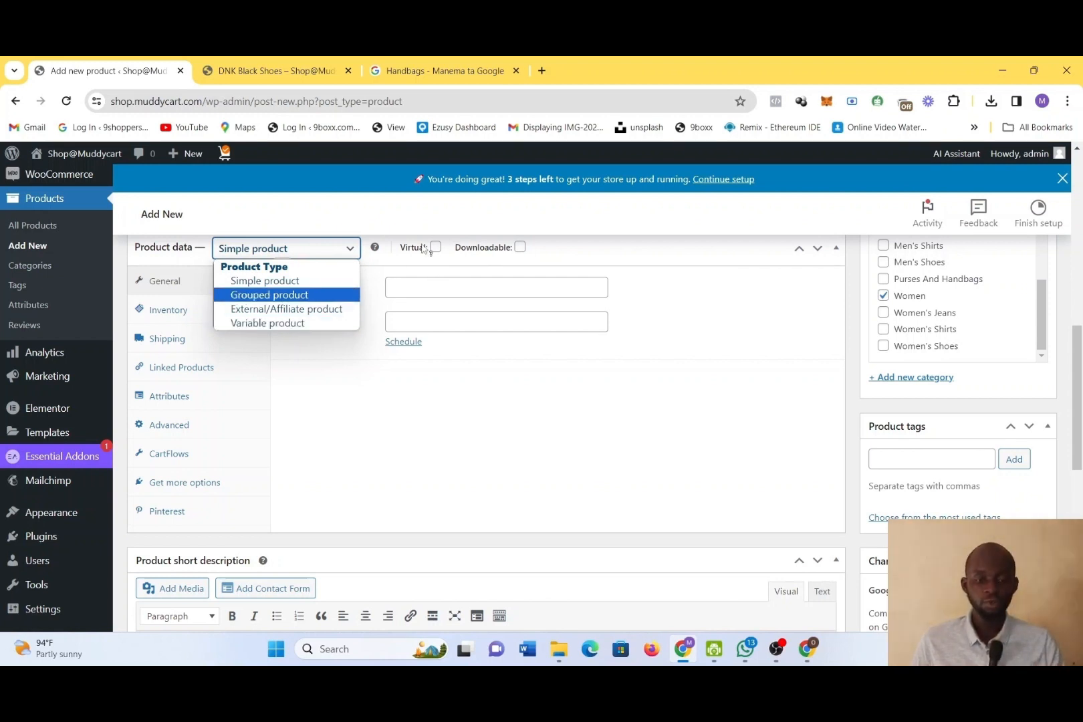
left_click(410, 424)
Mark the Gucci Handbag product as virtual in its product data
mouse_move(418, 257)
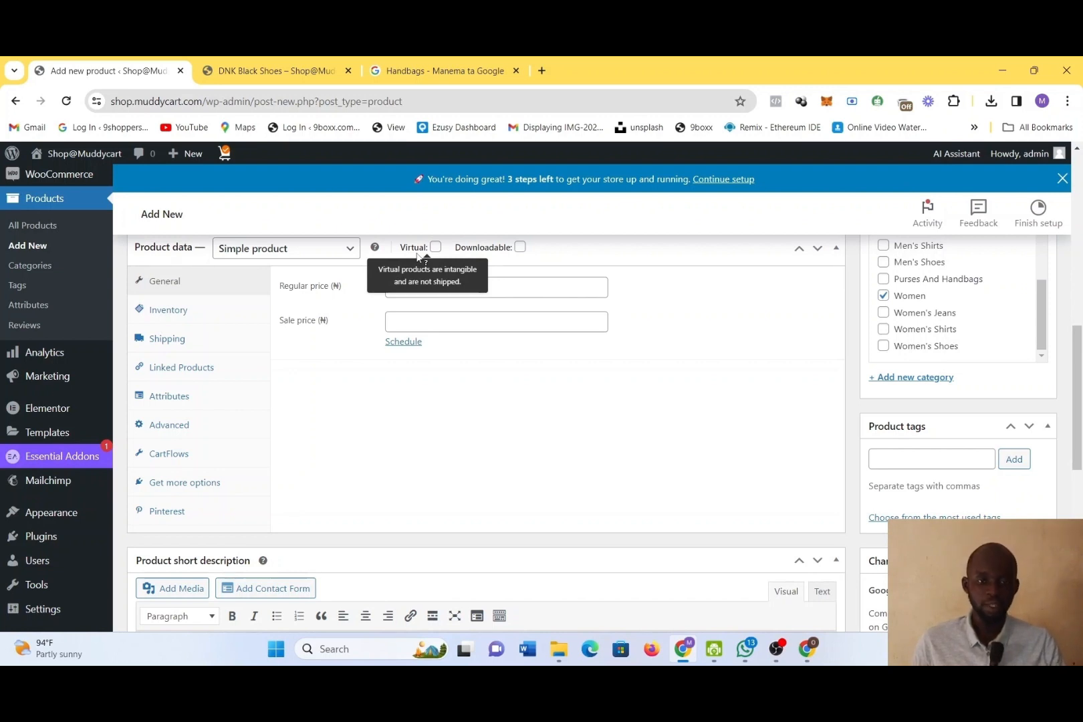
left_click(435, 247)
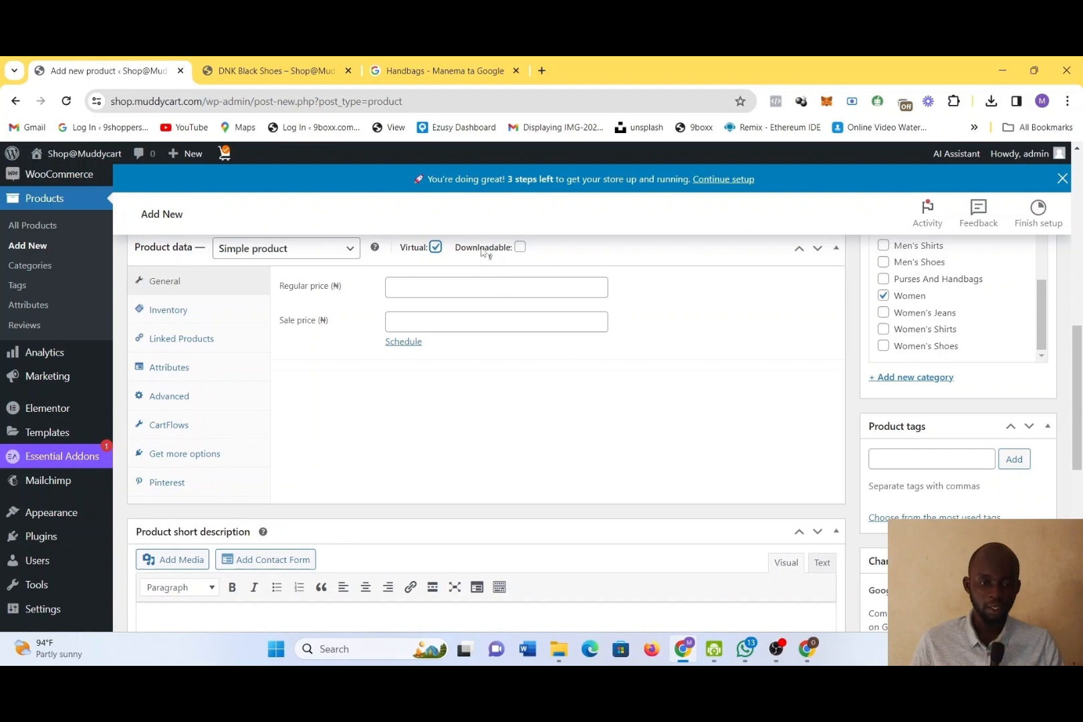
Try the downloadable option and leave the Gucci Handbag product neither downloadable nor virtual
left_click(521, 248)
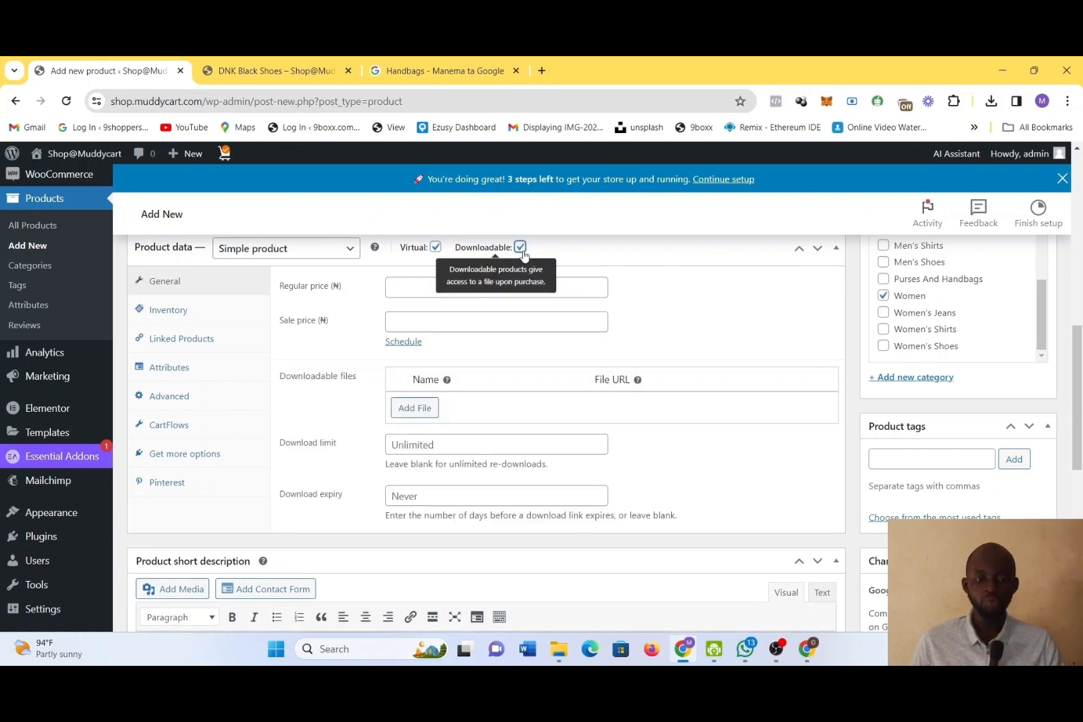
left_click(521, 247)
left_click(436, 248)
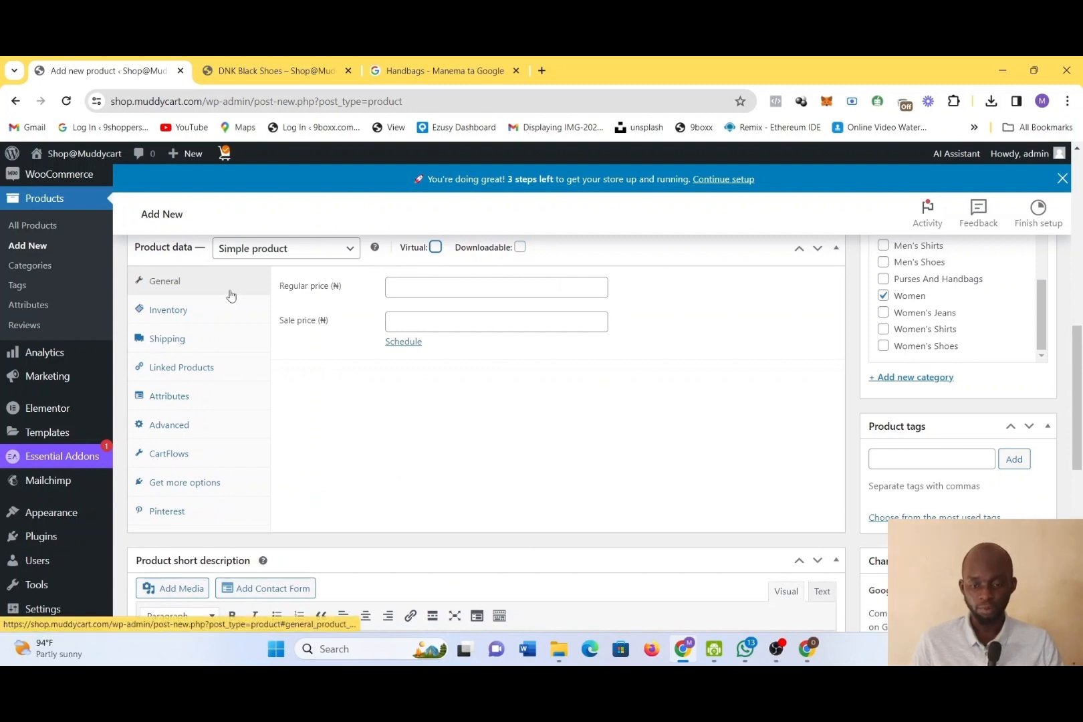
Enter "Gucci Handbag" as the product short description
scroll(579, 432, "down", 2)
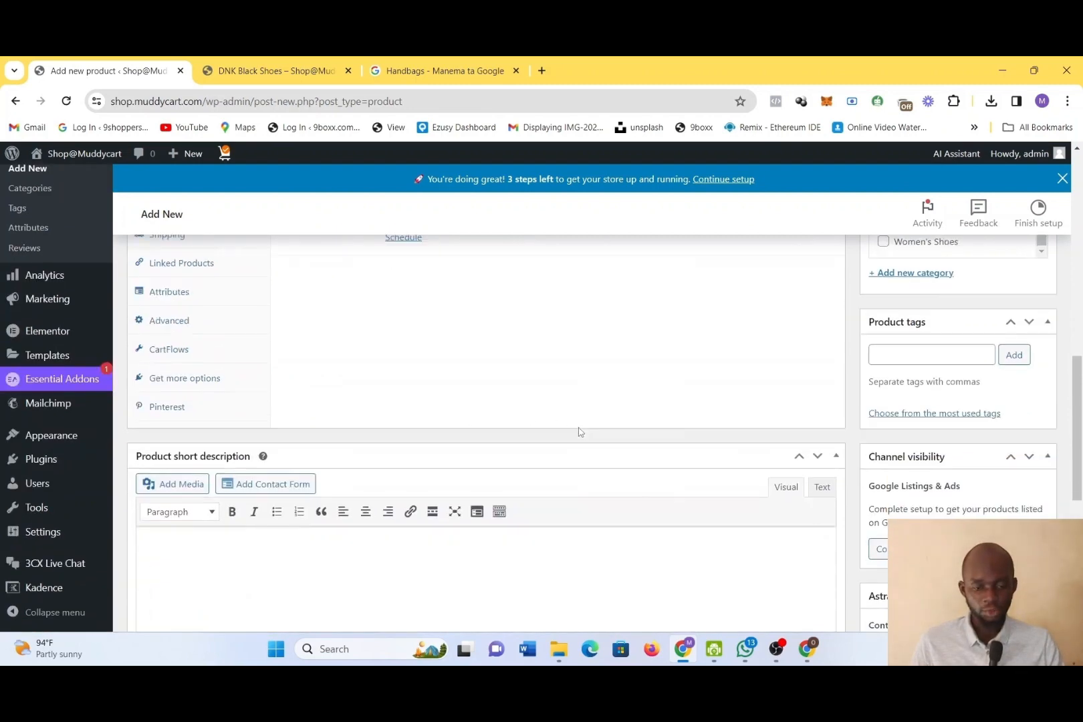
scroll(580, 431, "down", 2)
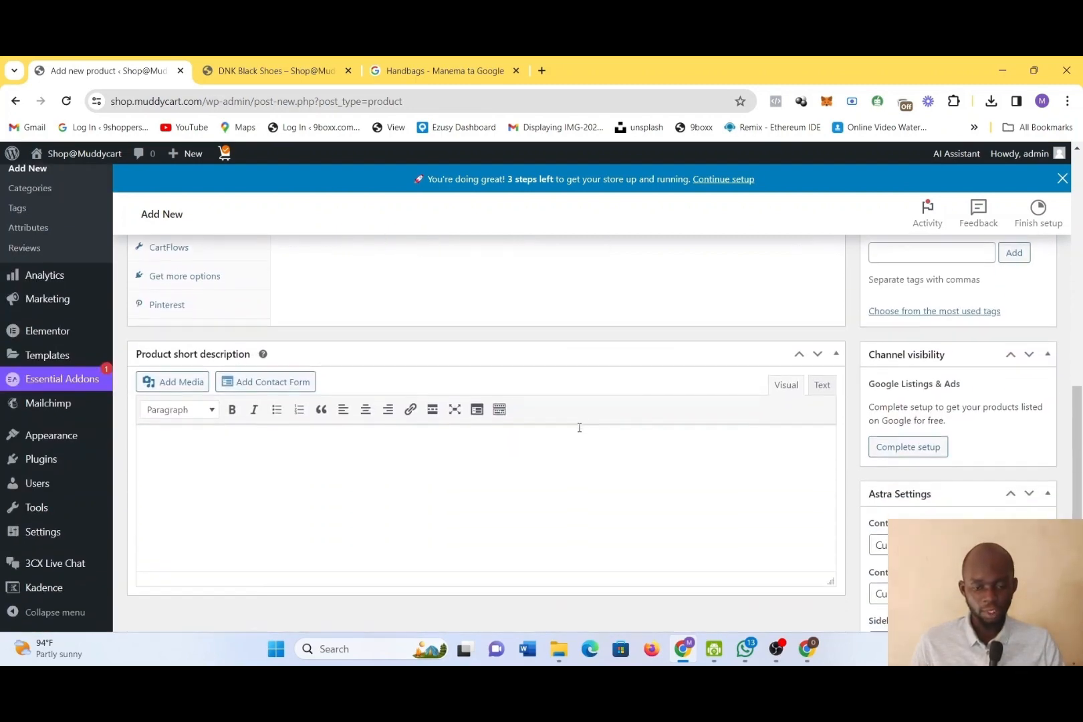
left_click(255, 444)
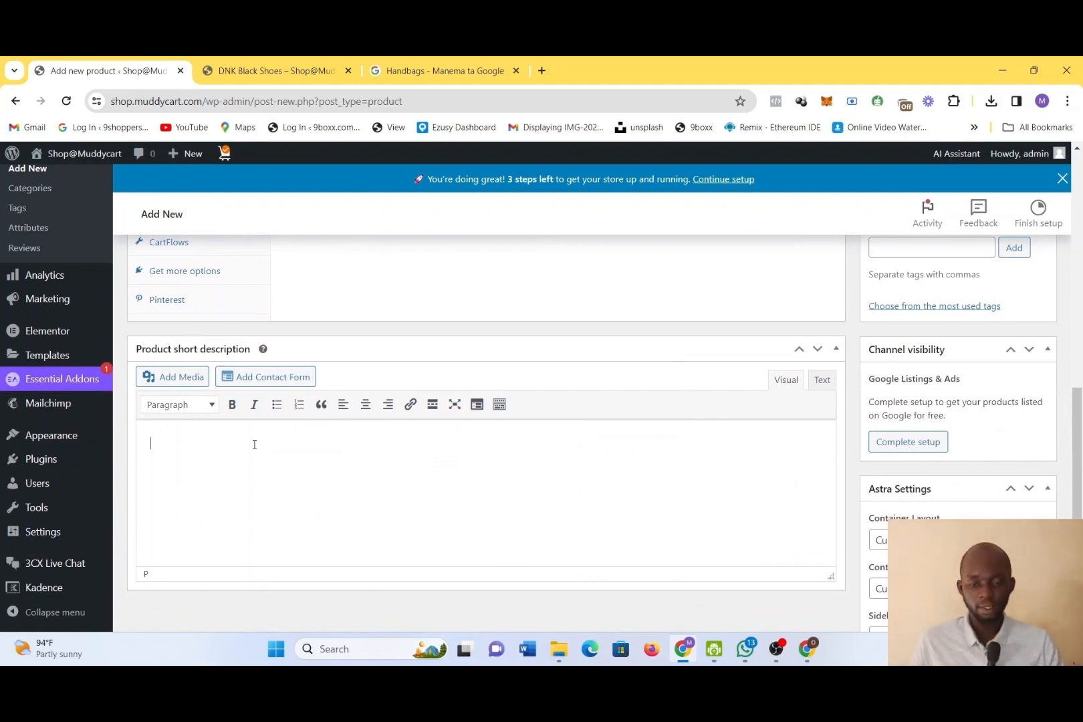
type("Gucci Handbag")
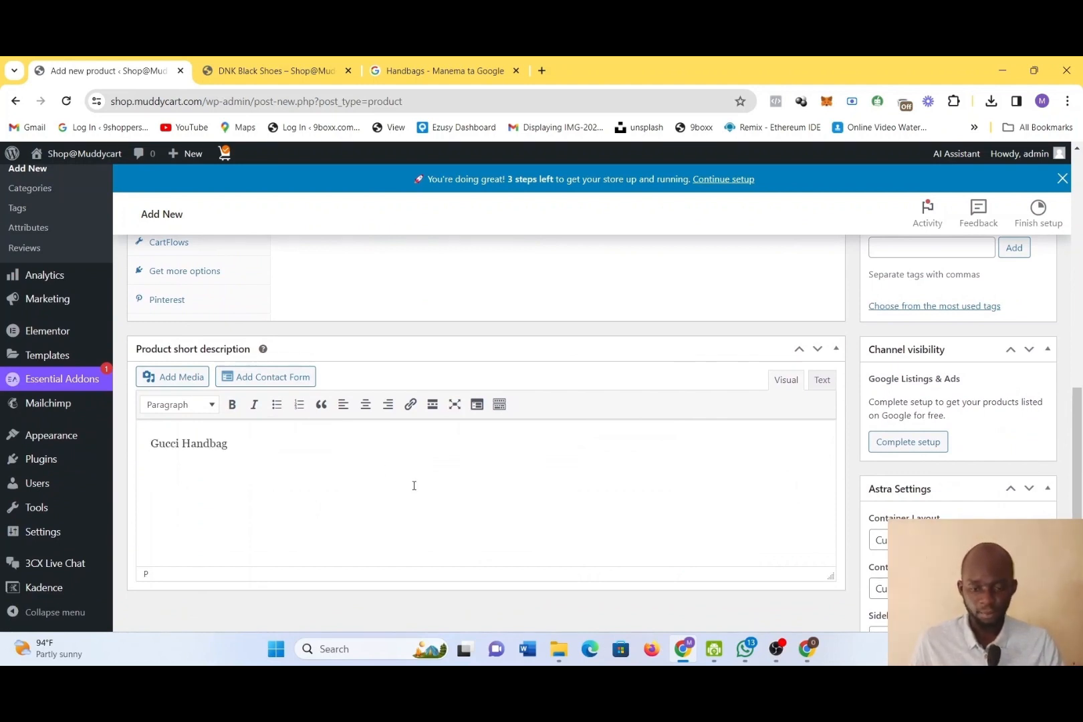
Publish the Gucci Handbag product
scroll(569, 510, "down", 5)
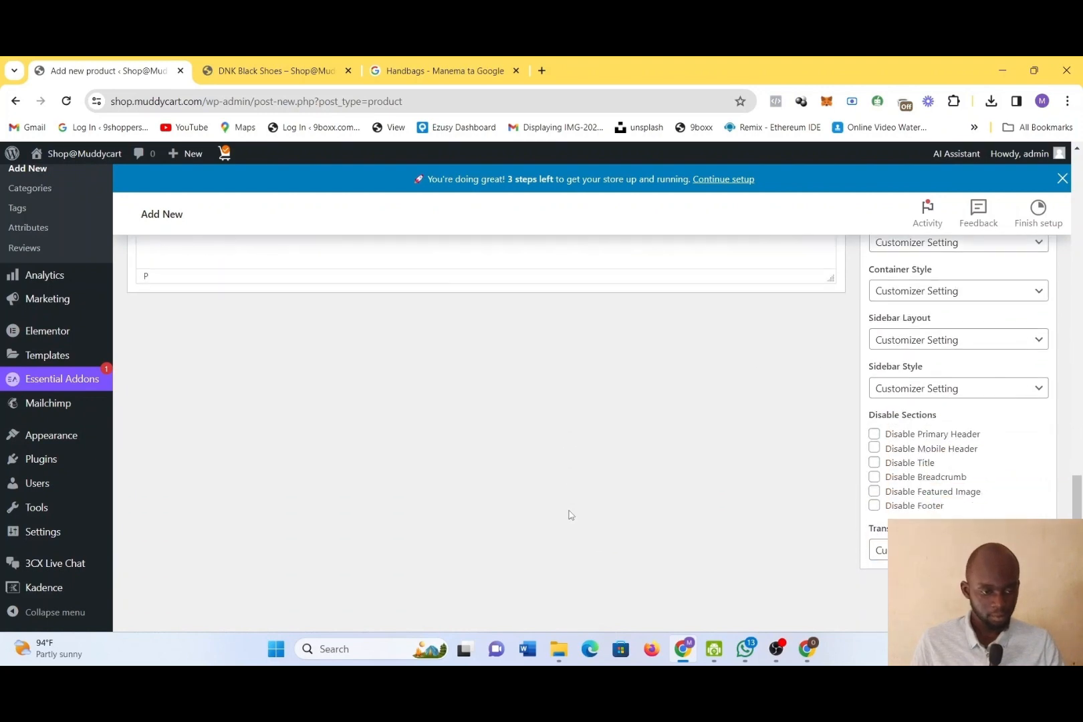
scroll(803, 517, "up", 15)
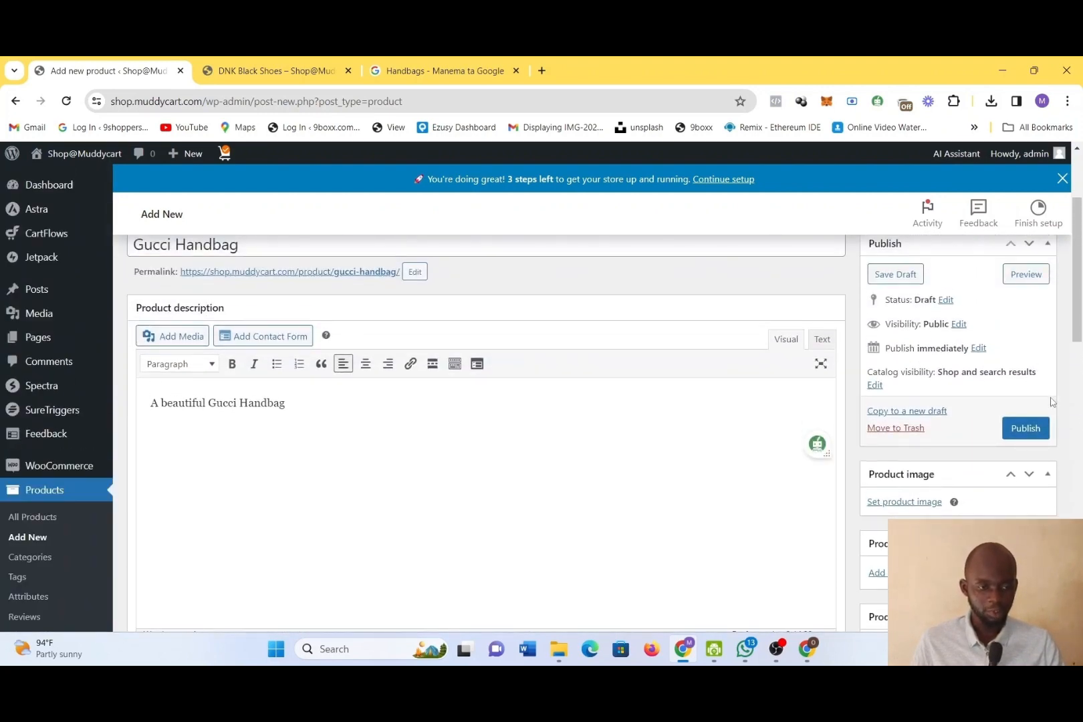
left_click(1027, 430)
left_click(1028, 434)
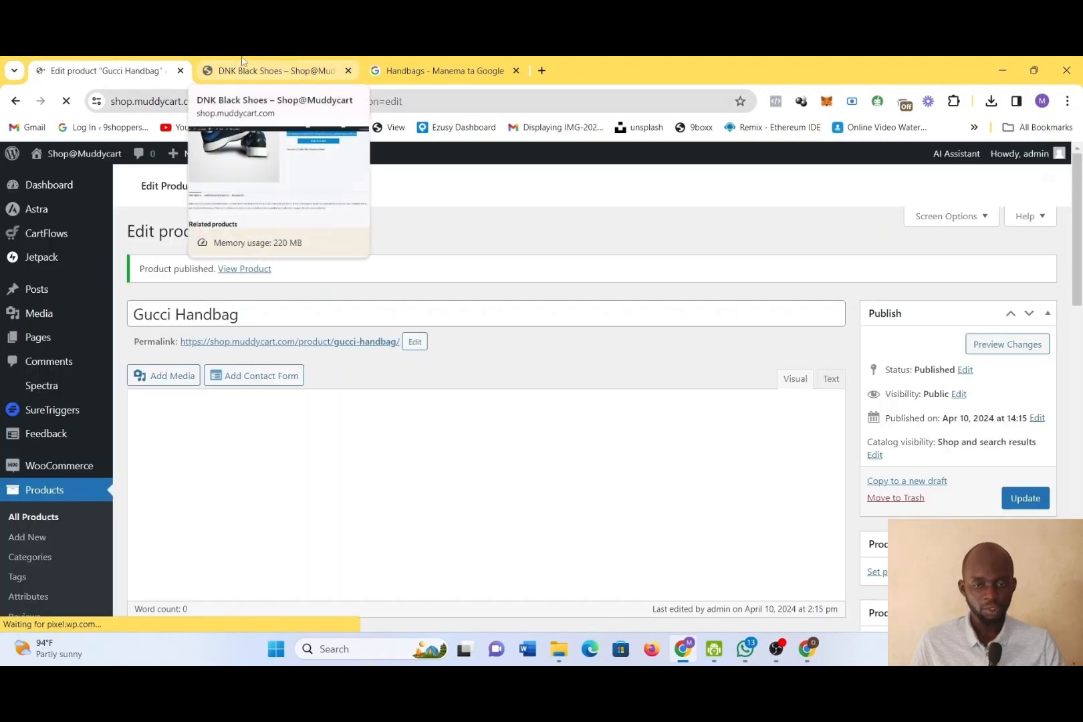
Switch to the storefront, browse the Women category and open the Handbags category to check its product listing
left_click(243, 60)
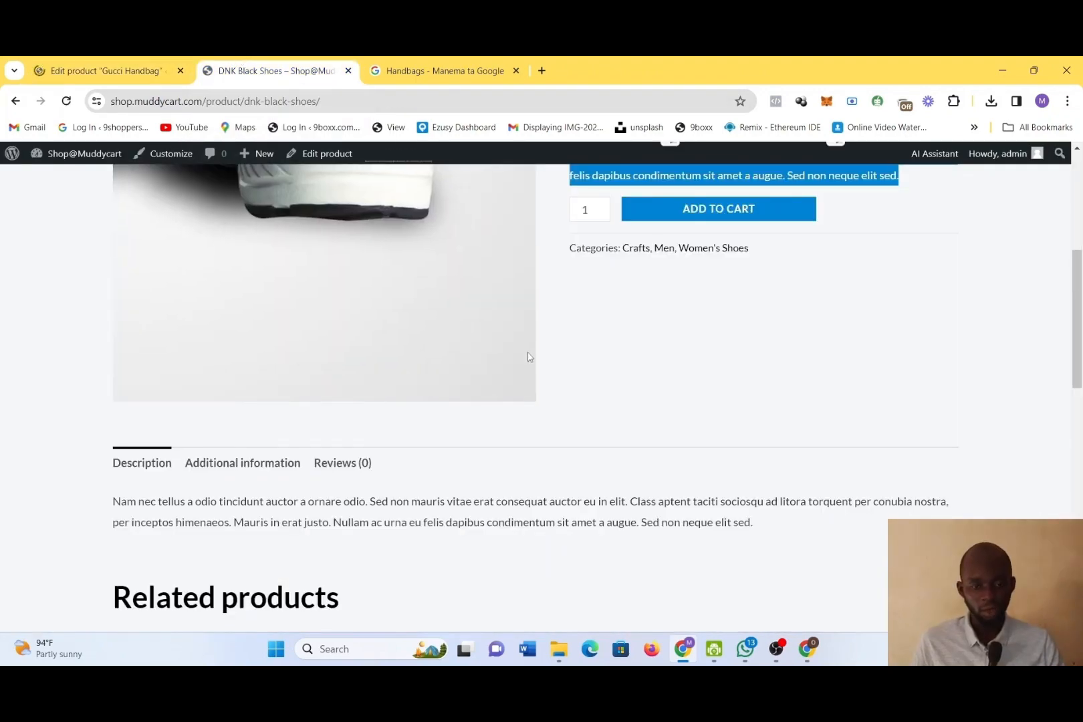
scroll(705, 394, "down", 3)
scroll(704, 395, "up", 4)
scroll(704, 396, "up", 4)
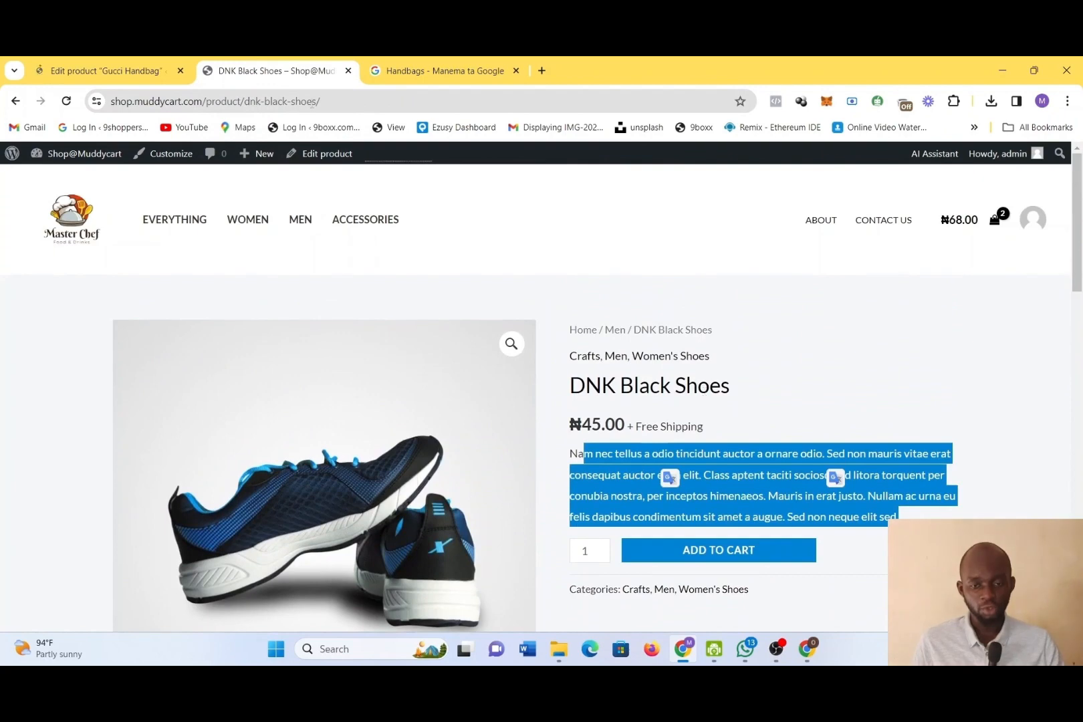
left_click(266, 225)
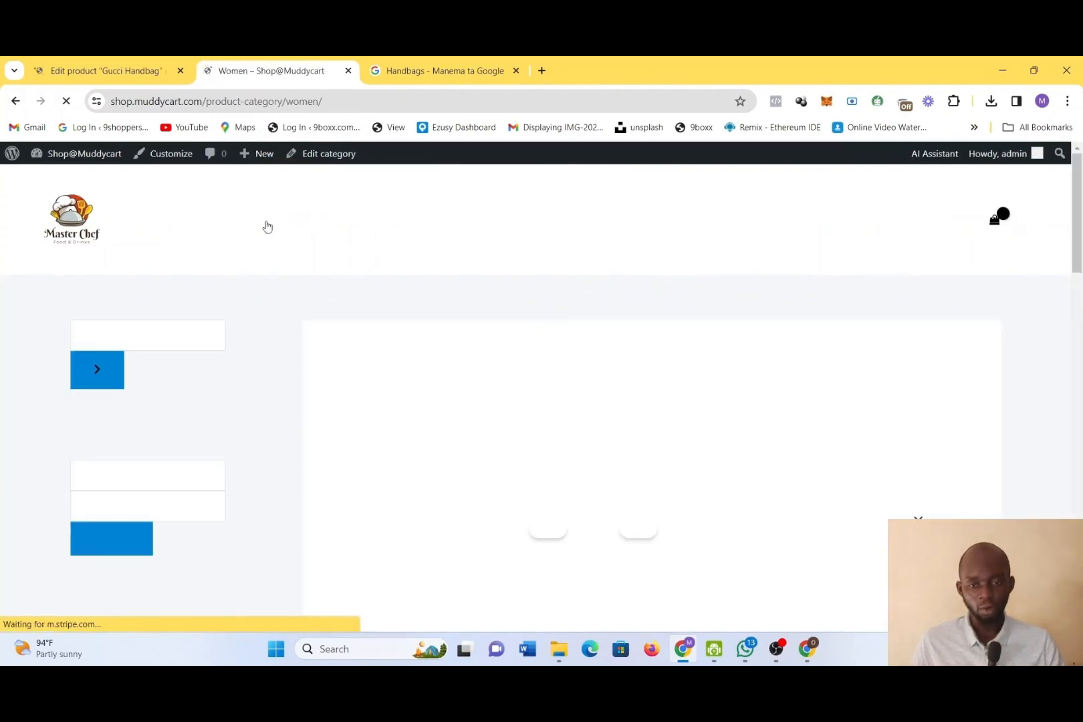
scroll(549, 449, "down", 3)
scroll(549, 449, "down", 2)
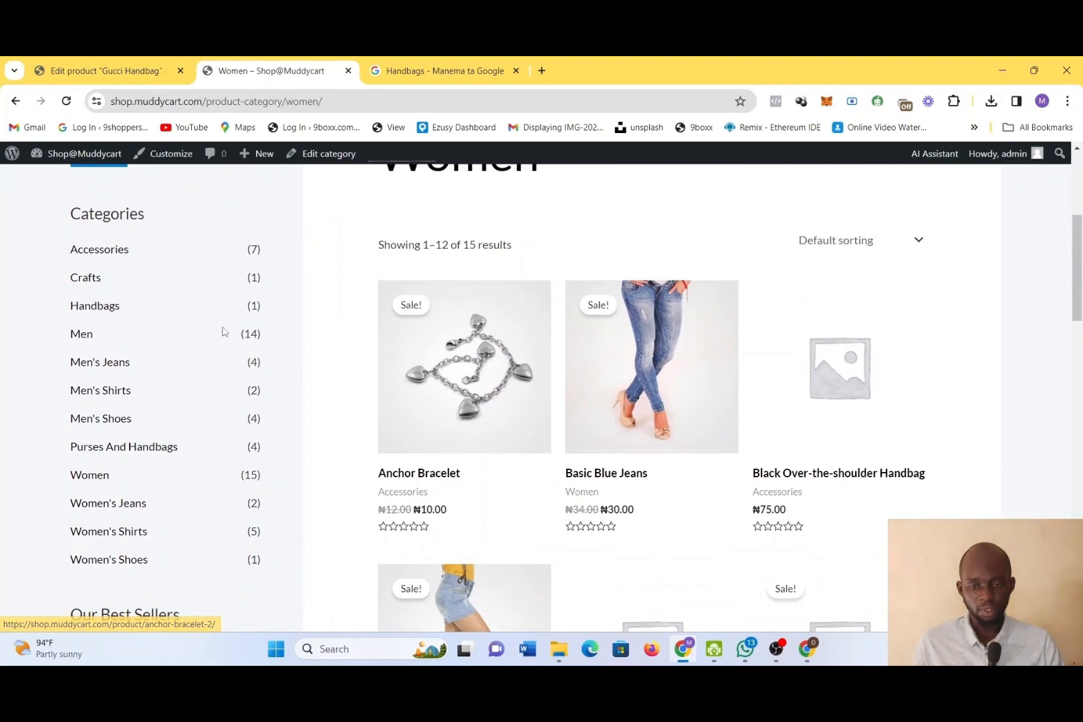
left_click(115, 309)
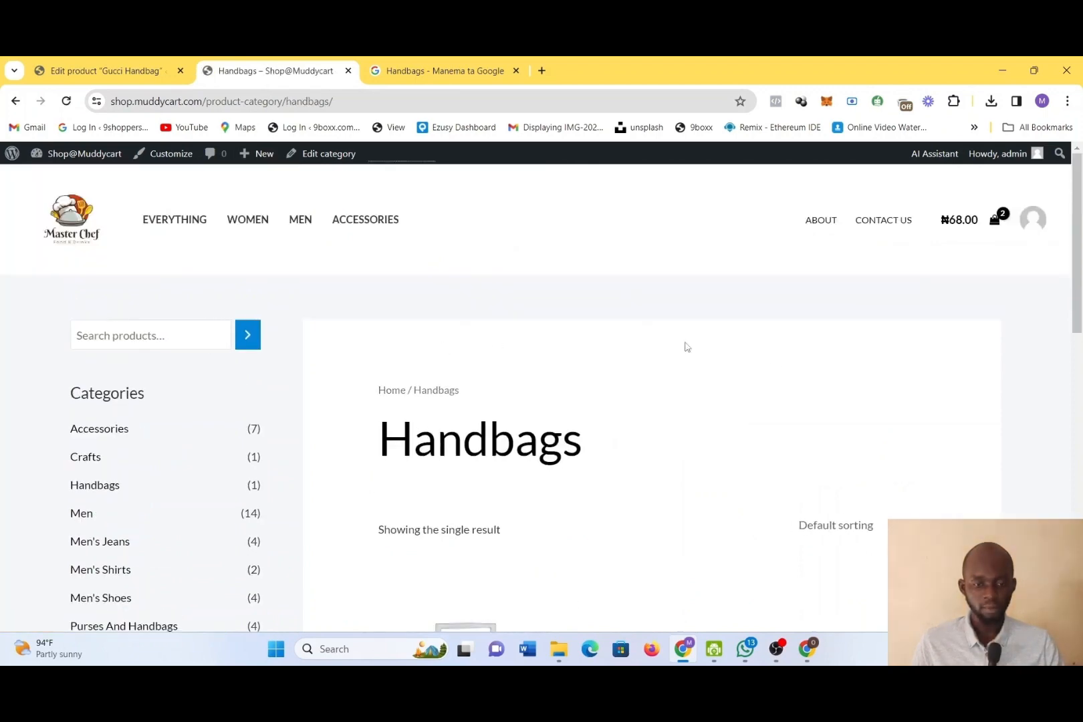
scroll(927, 416, "down", 5)
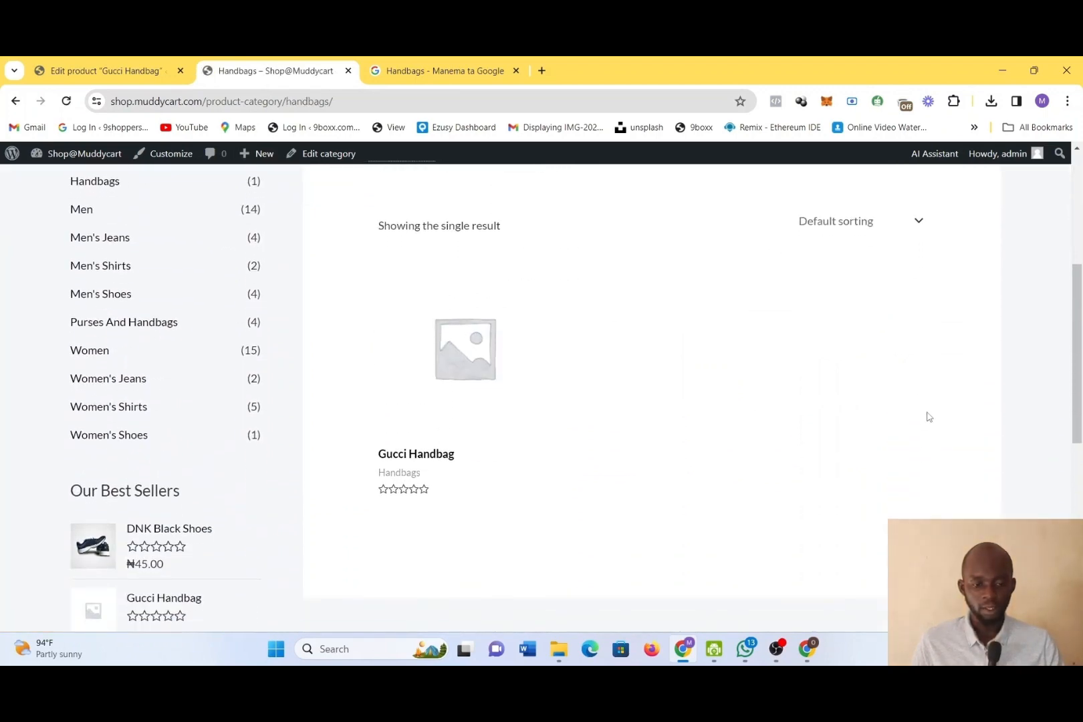
Open the Gucci Handbag product page in the store and examine its short description, categories, full description and related products
left_click(452, 345)
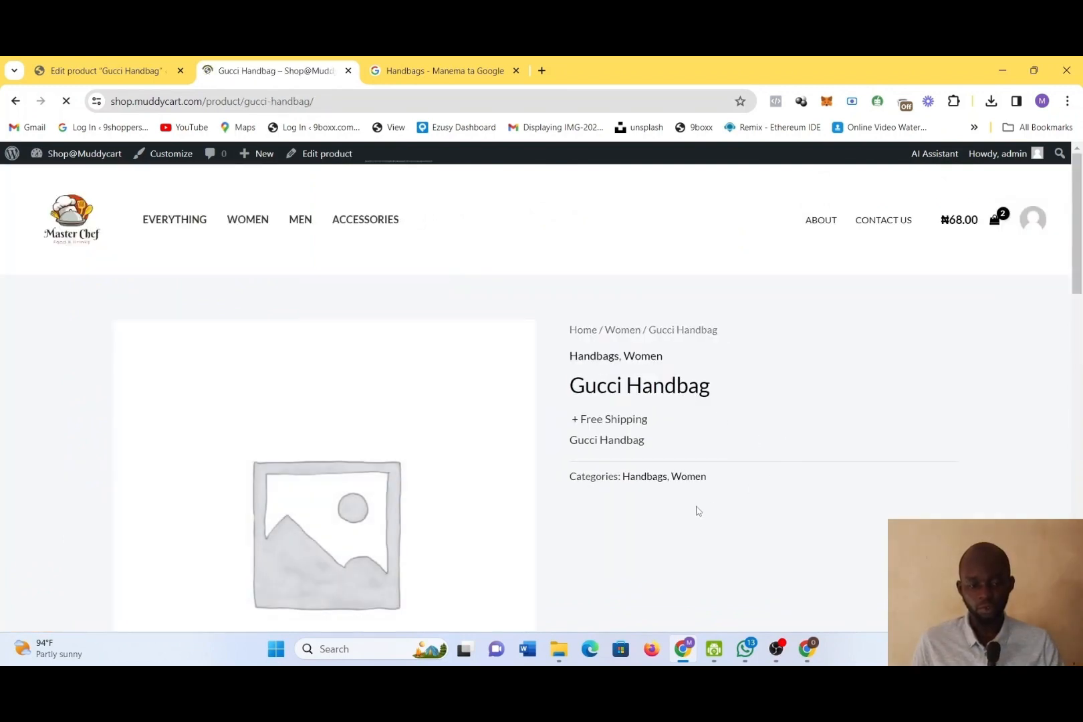
scroll(698, 511, "down", 1)
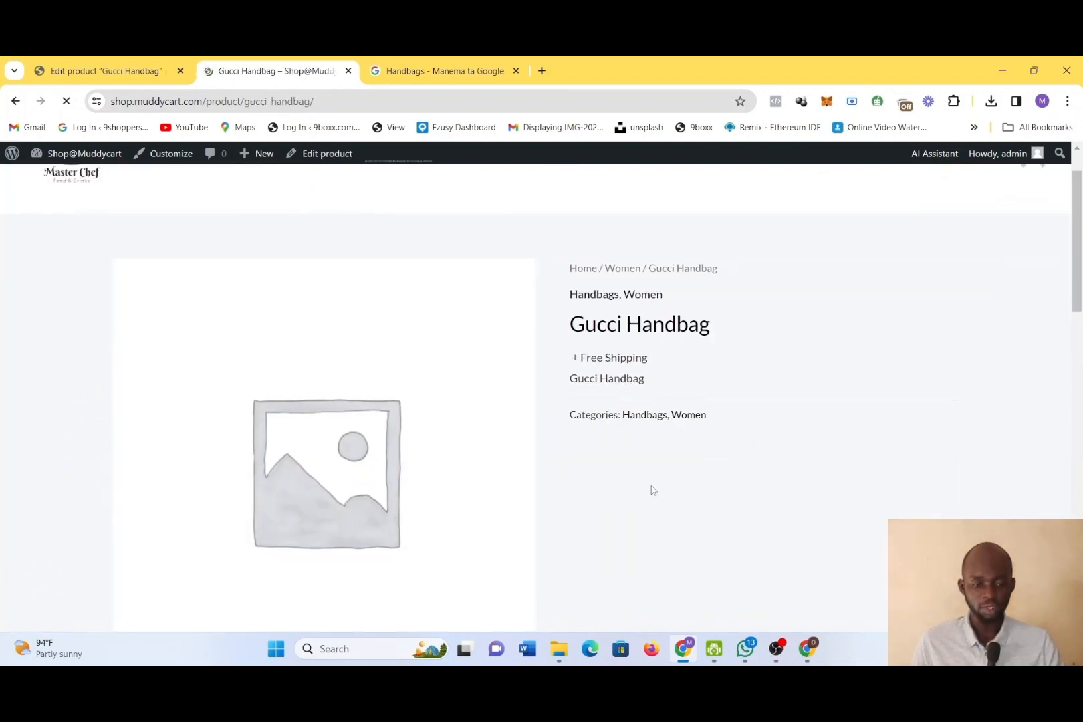
scroll(653, 490, "down", 3)
scroll(653, 490, "down", 2)
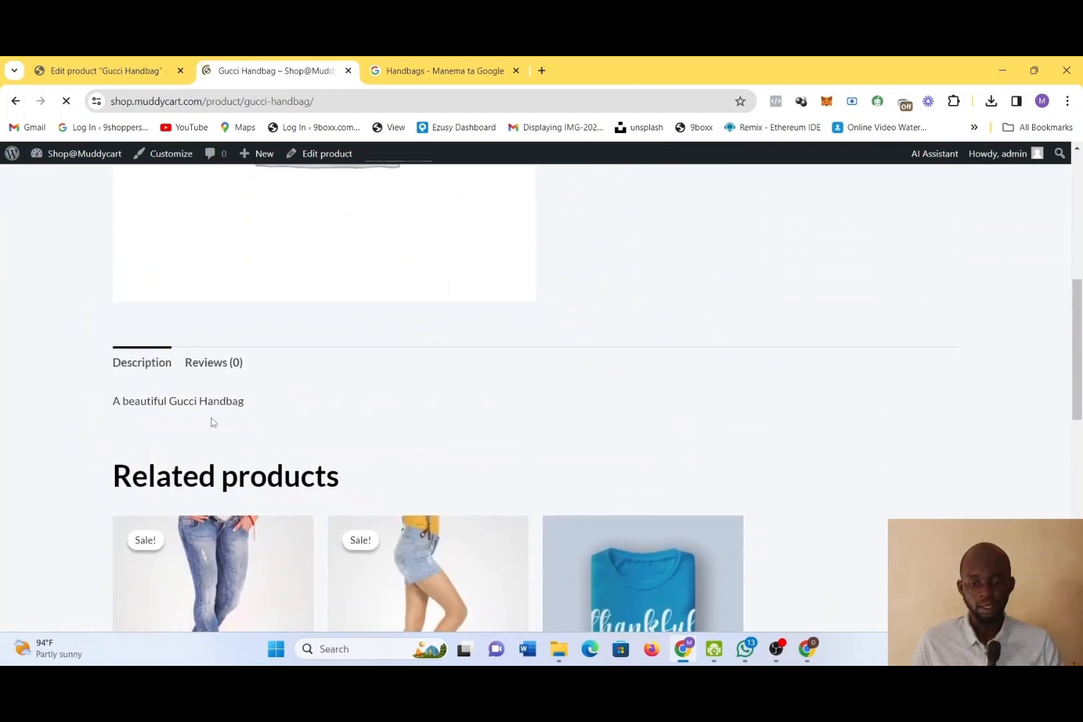
scroll(771, 388, "down", 1)
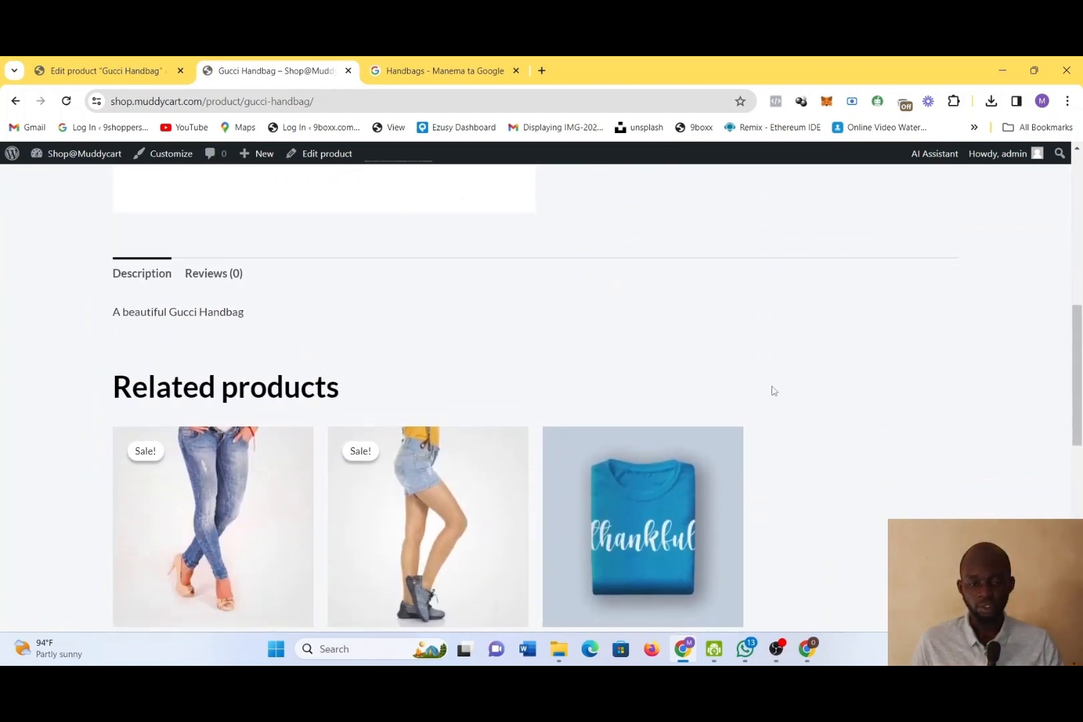
scroll(772, 389, "up", 4)
scroll(716, 356, "up", 1)
scroll(716, 356, "down", 1)
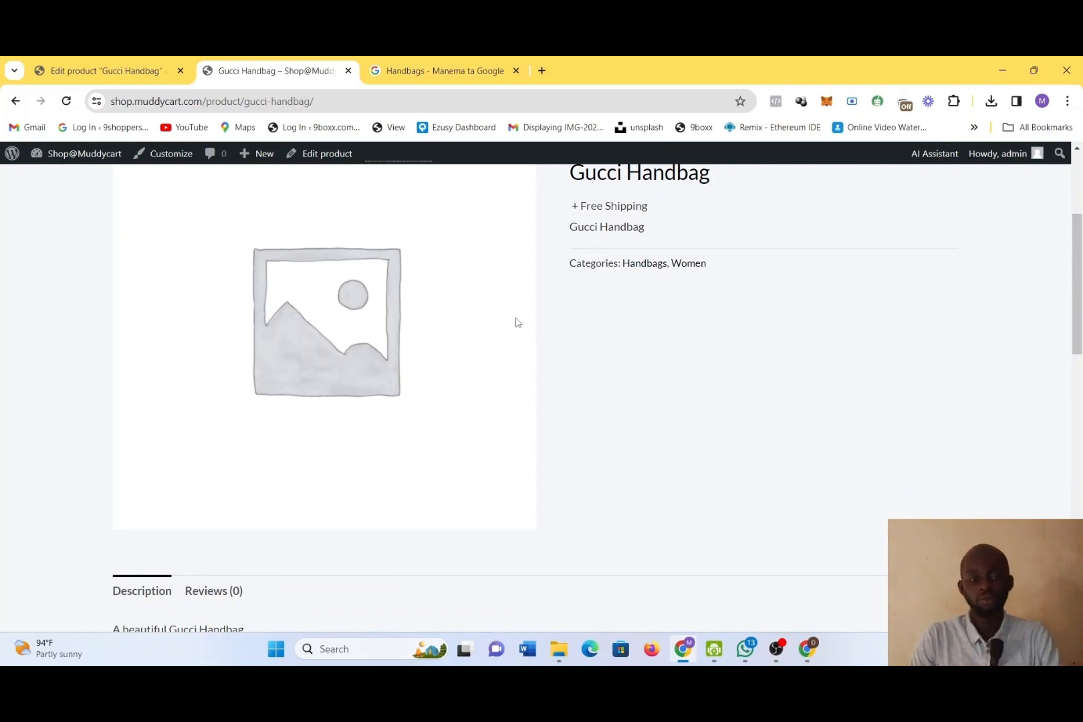
Return to editing the Gucci Handbag product and name its new product attribute "Color"
left_click(98, 62)
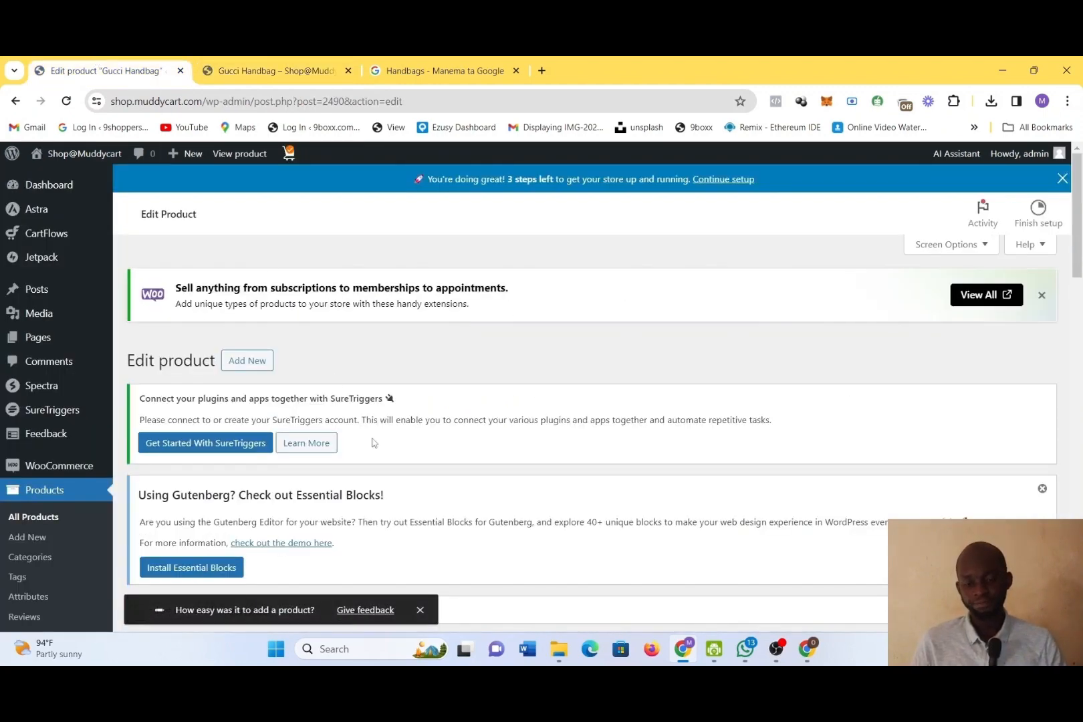
scroll(374, 438, "down", 5)
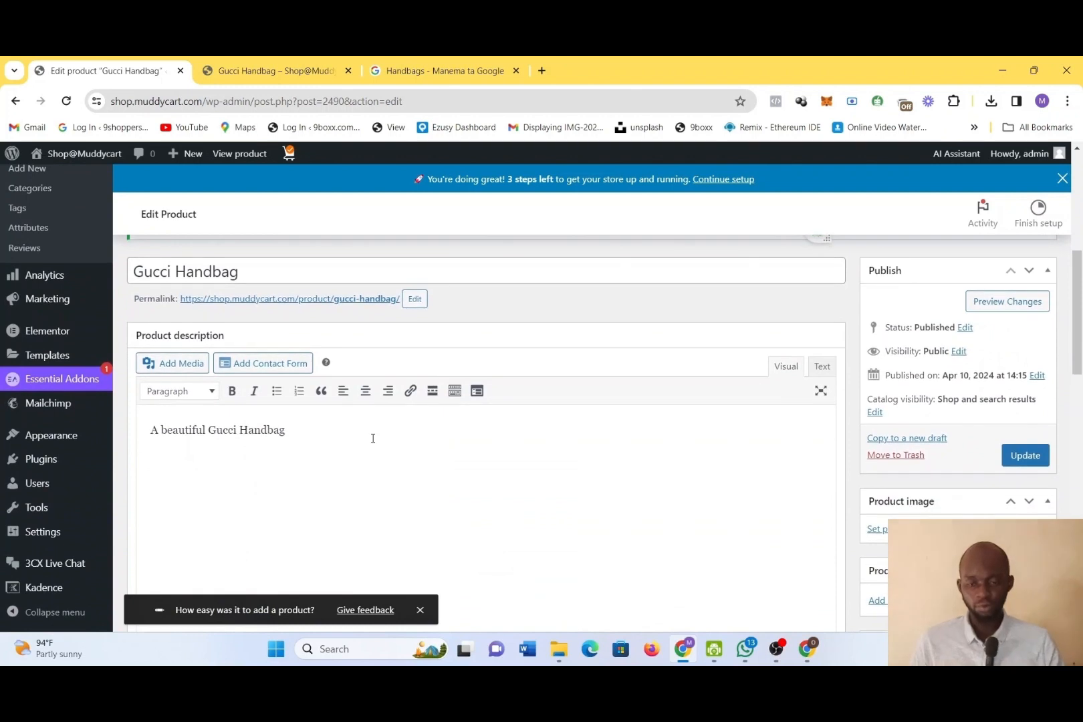
scroll(373, 438, "down", 5)
scroll(373, 442, "down", 1)
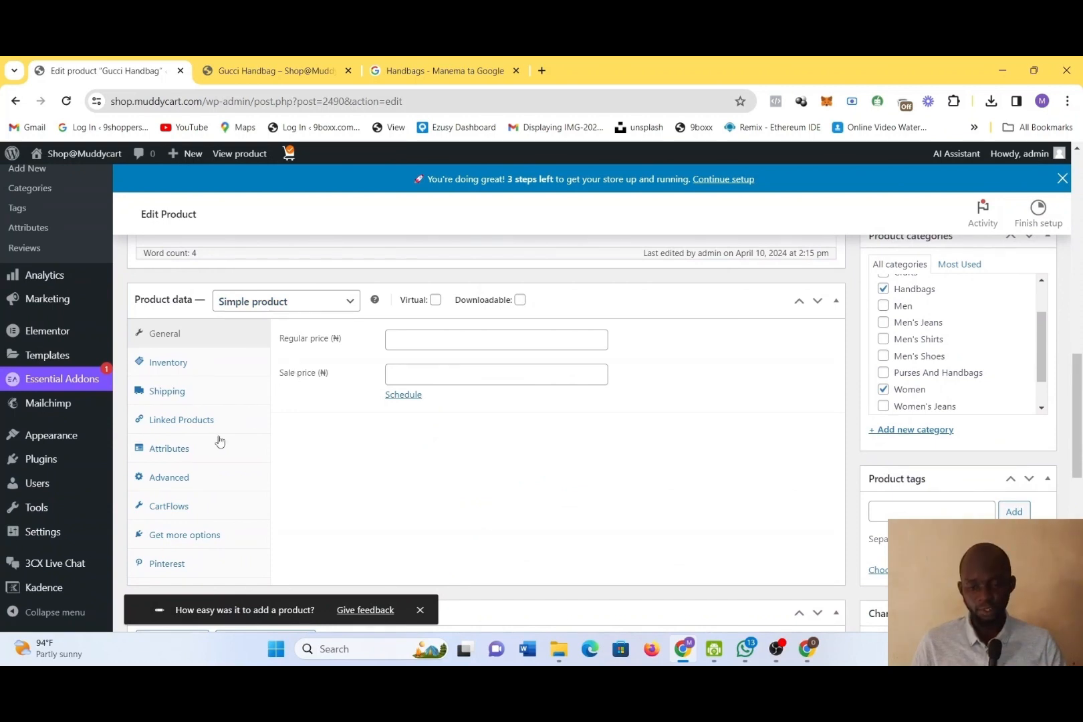
left_click(175, 457)
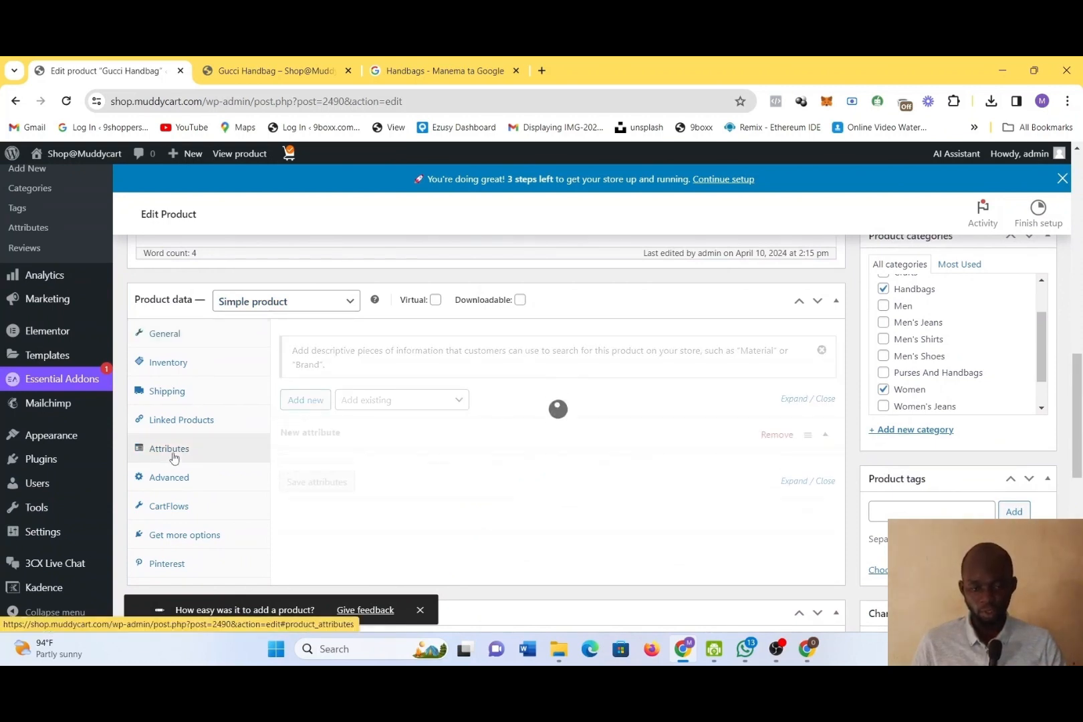
scroll(345, 426, "down", 1)
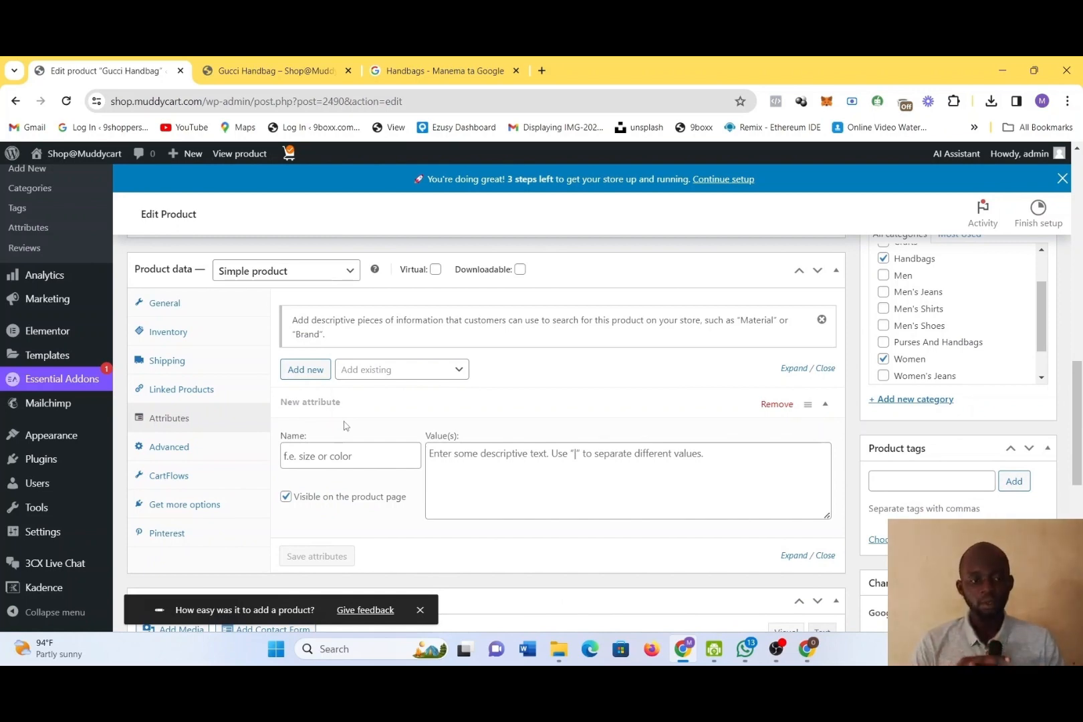
left_click(322, 454)
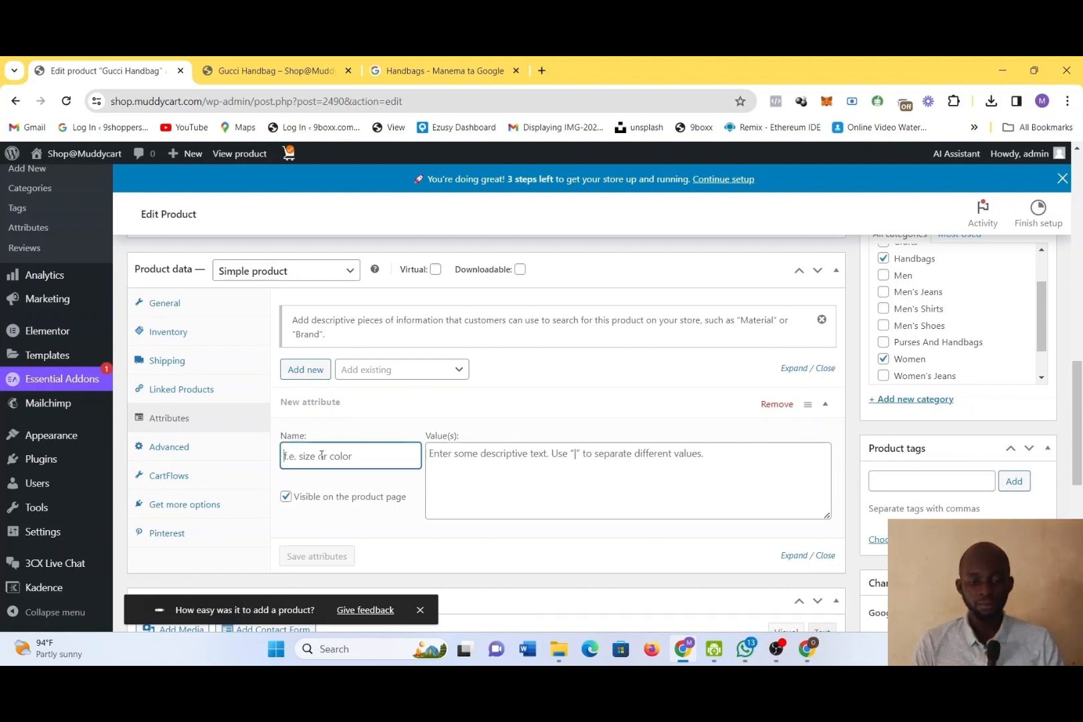
type("Coo")
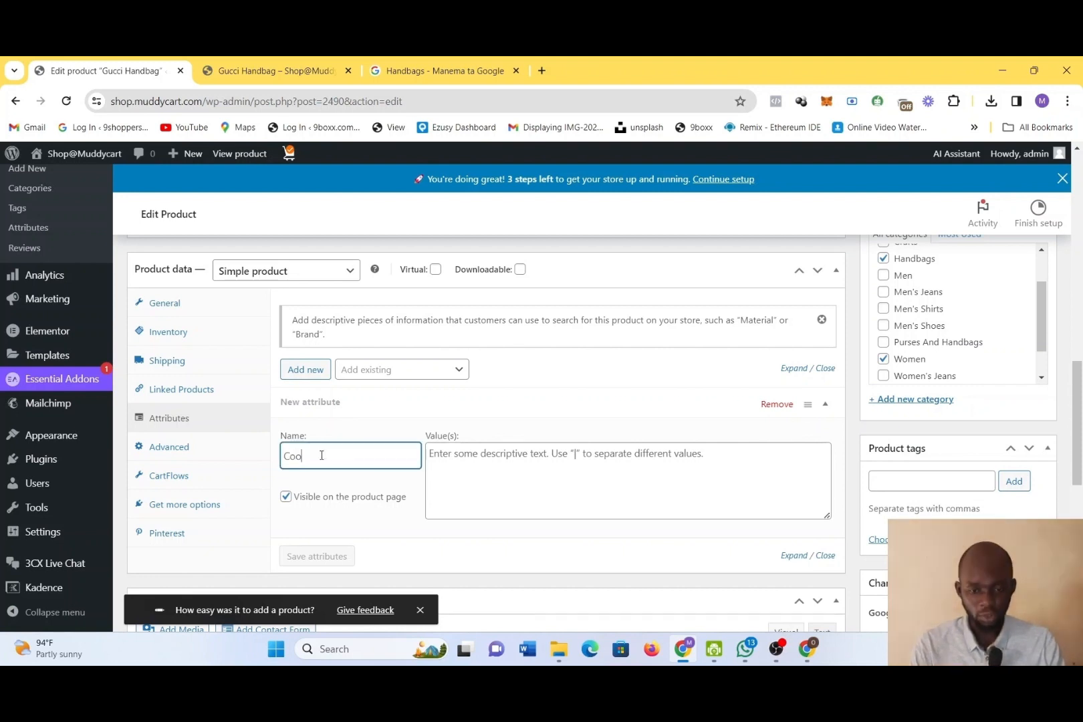
type("or")
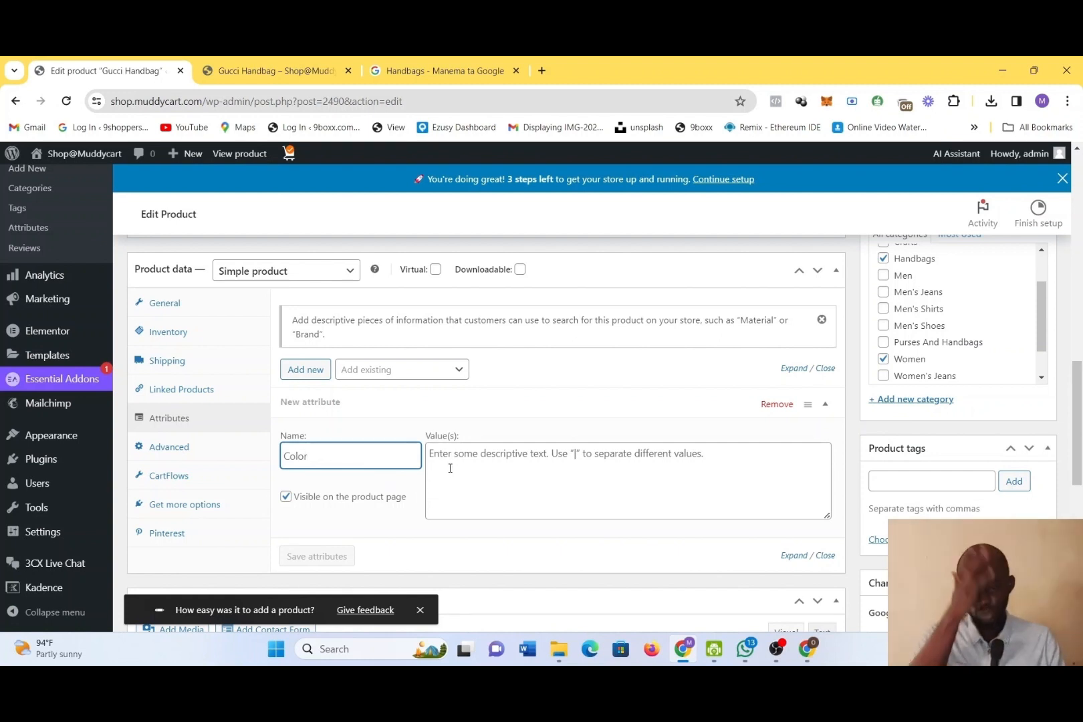
left_click(528, 455)
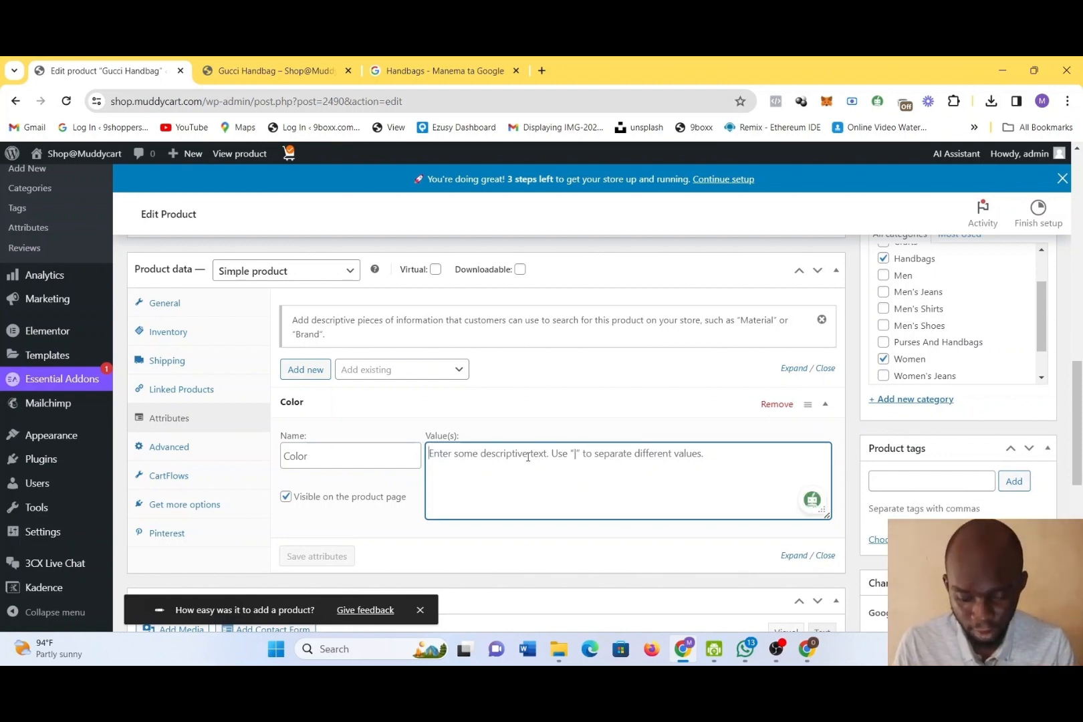
type("!")
key("BackSpace")
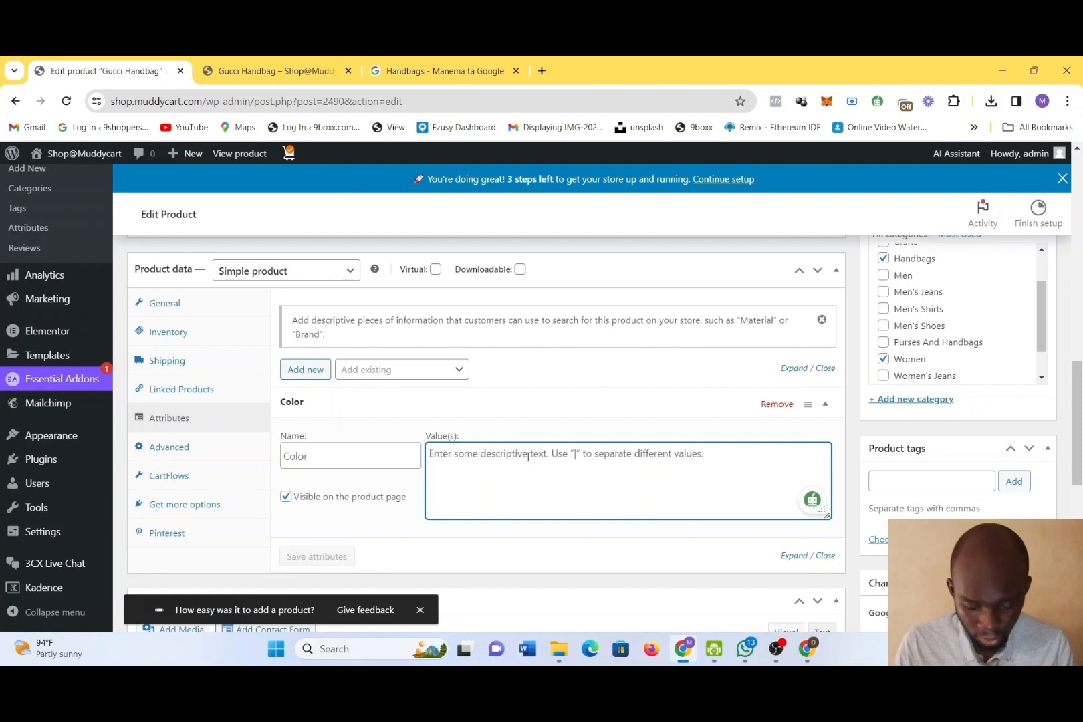
type("|")
key("BackSpace")
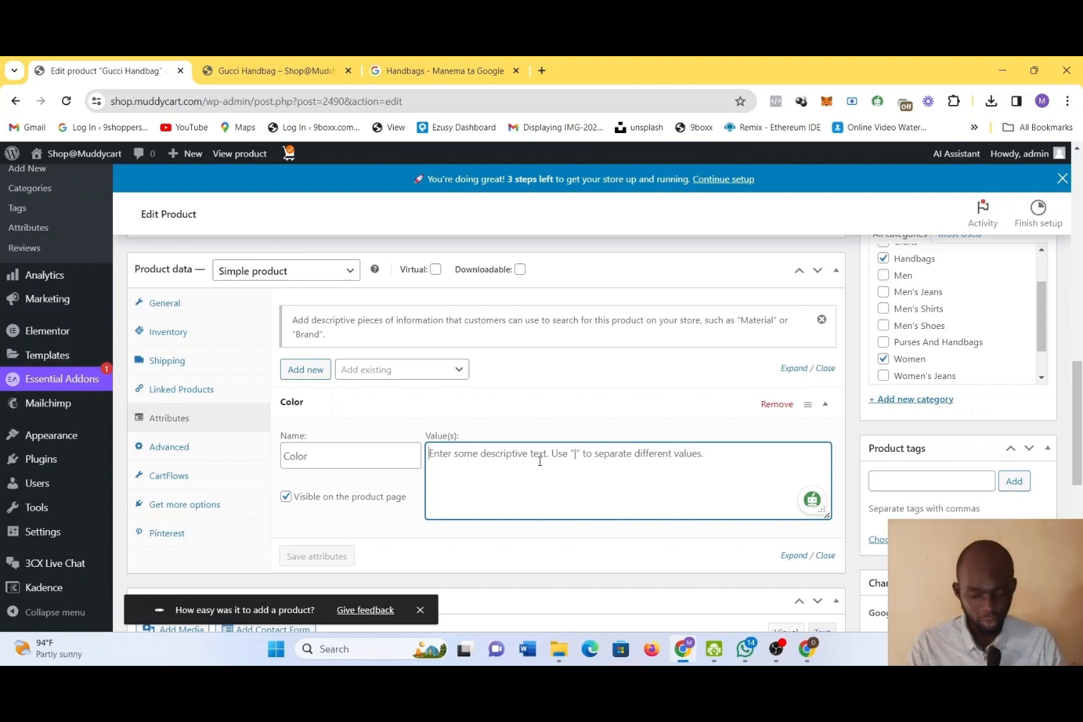
type("|")
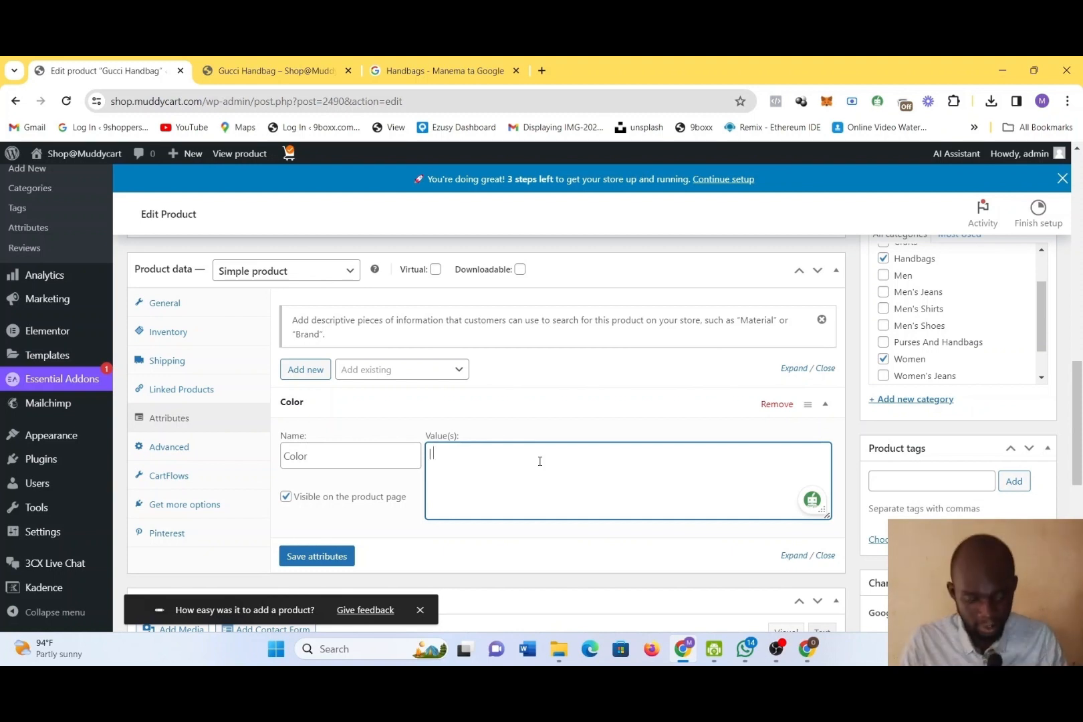
type("\\")
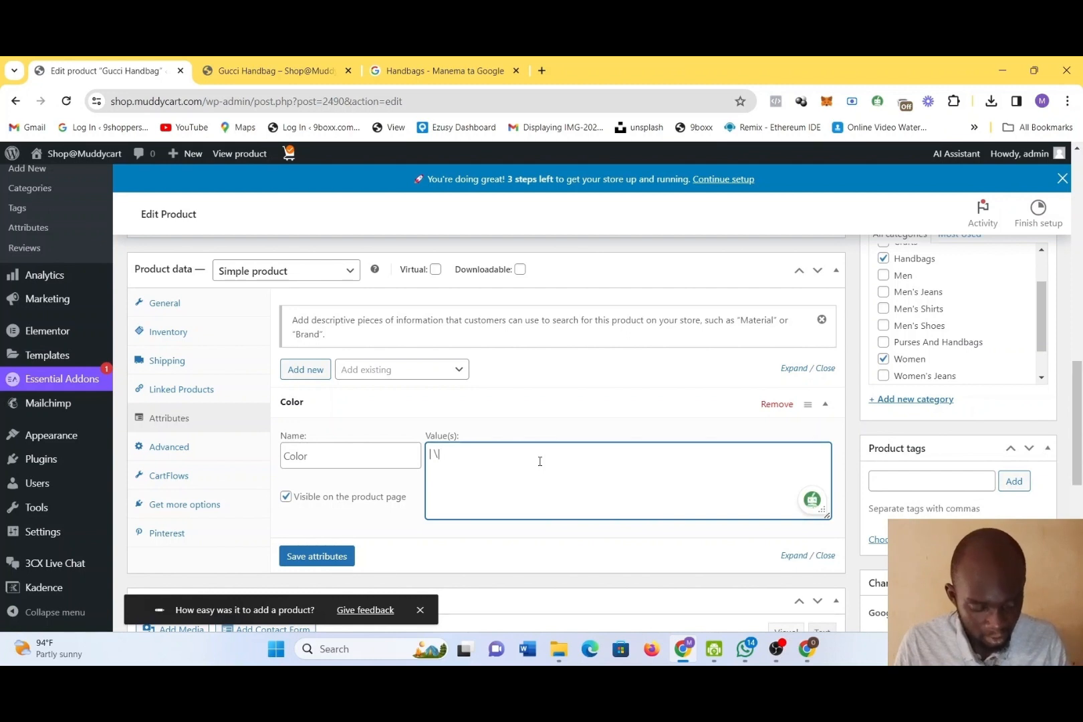
key("BackSpace")
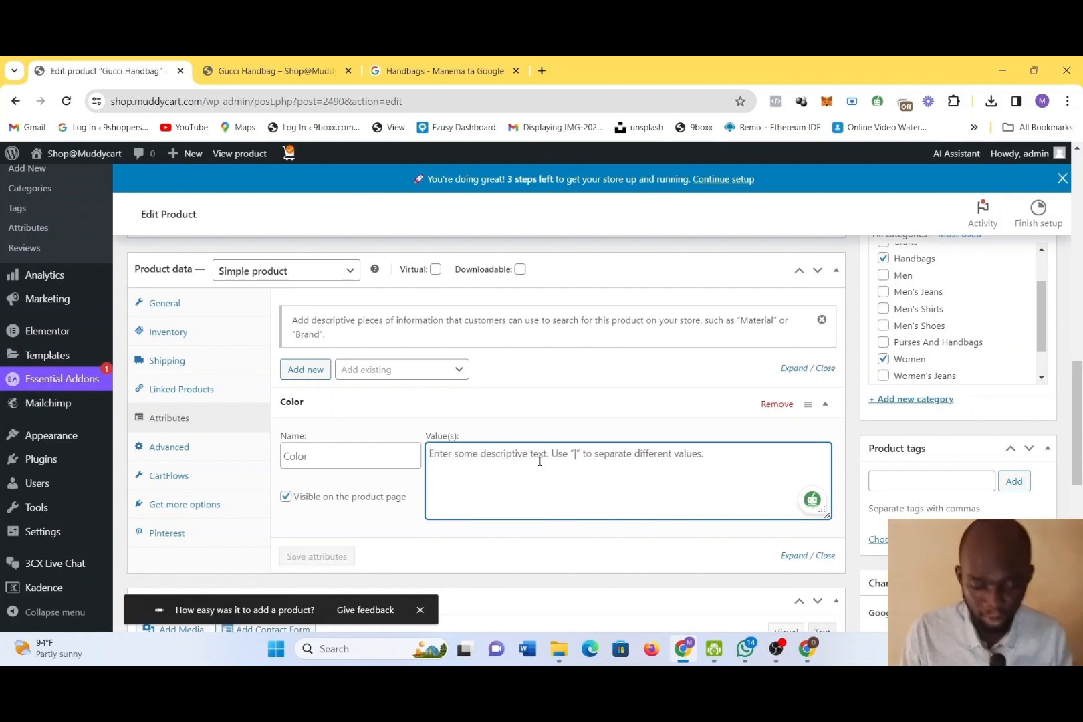
Enter "Black | Blue | Orange" as the values of the Color attribute
type("B")
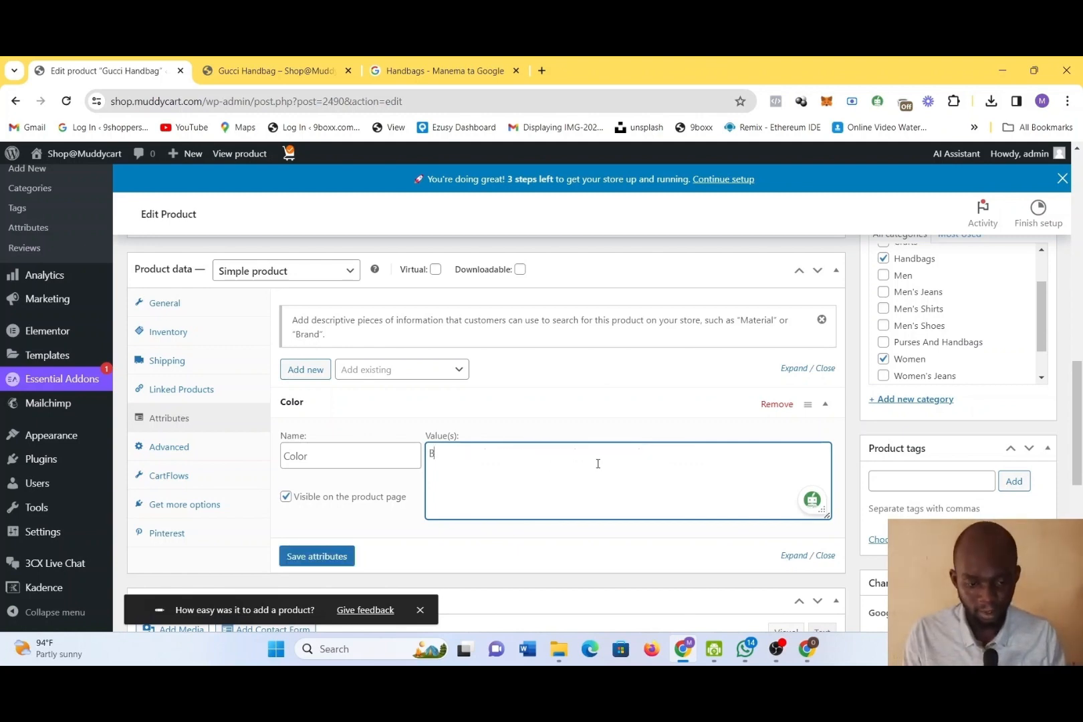
left_click(777, 650)
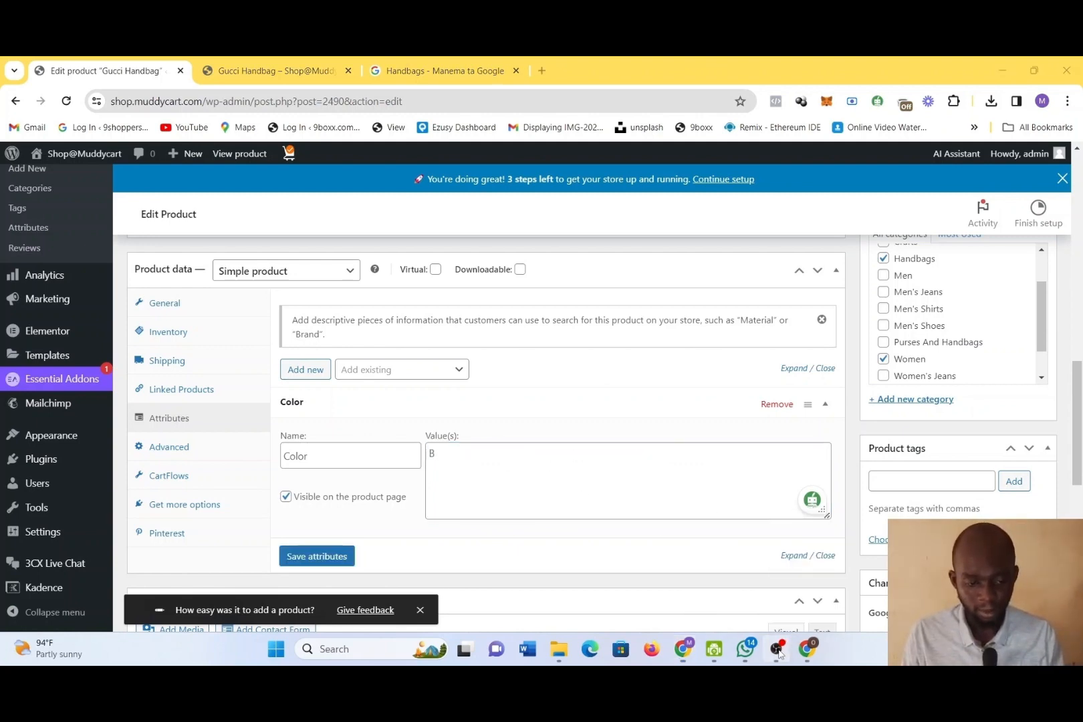
left_click(749, 455)
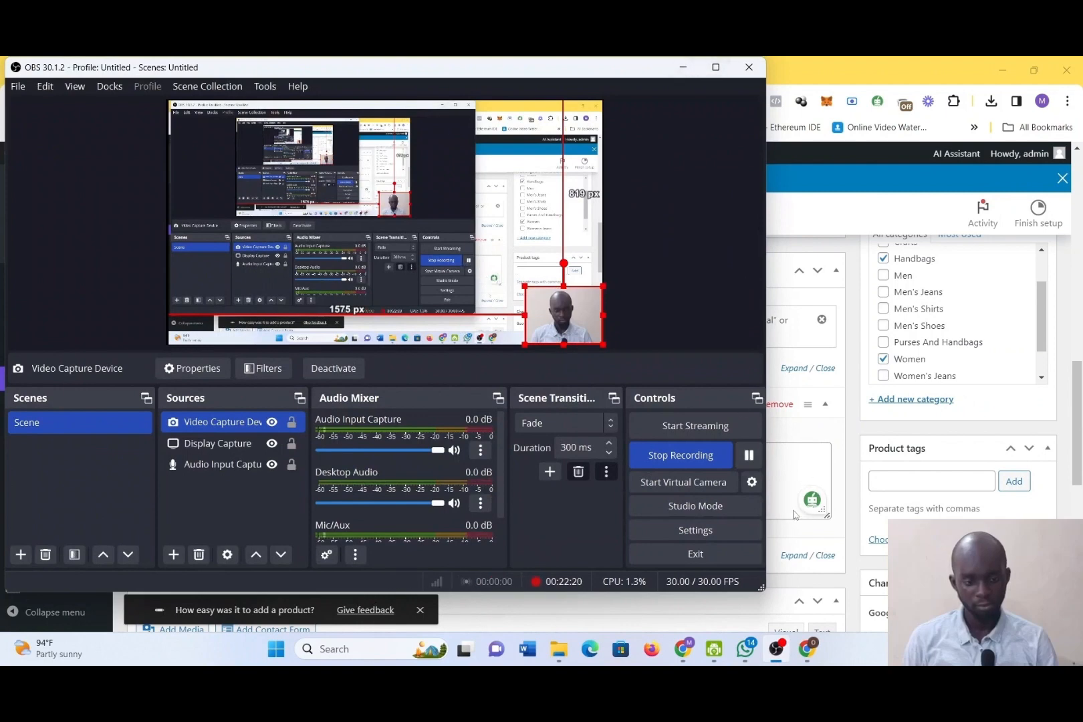
left_click(685, 69)
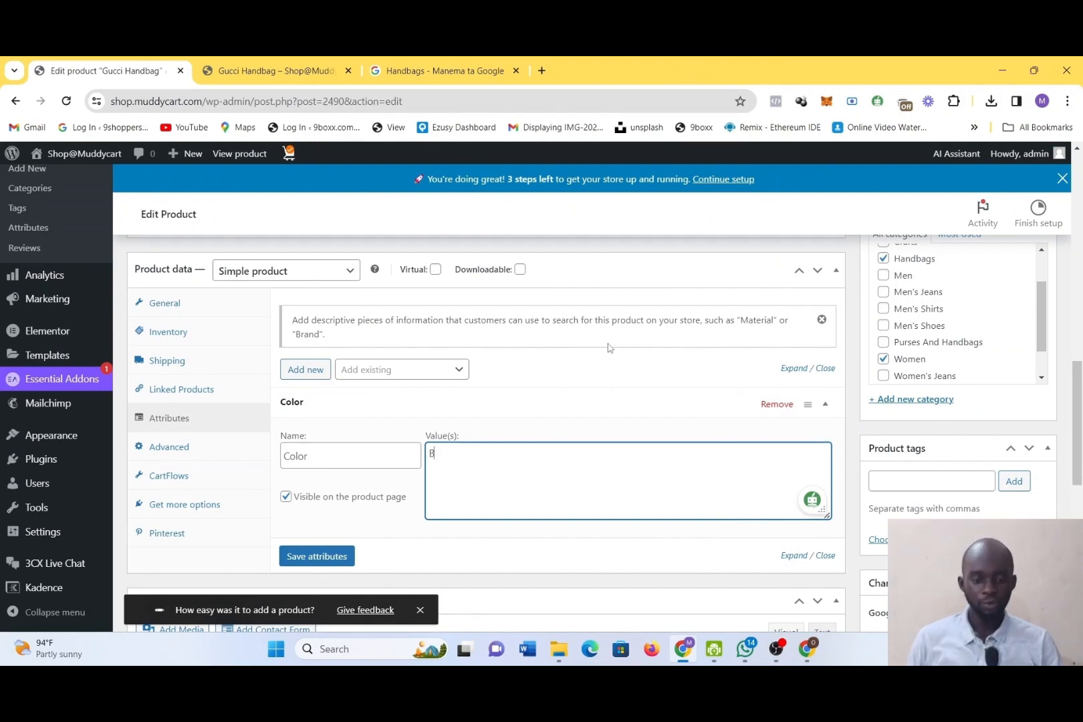
type("lack")
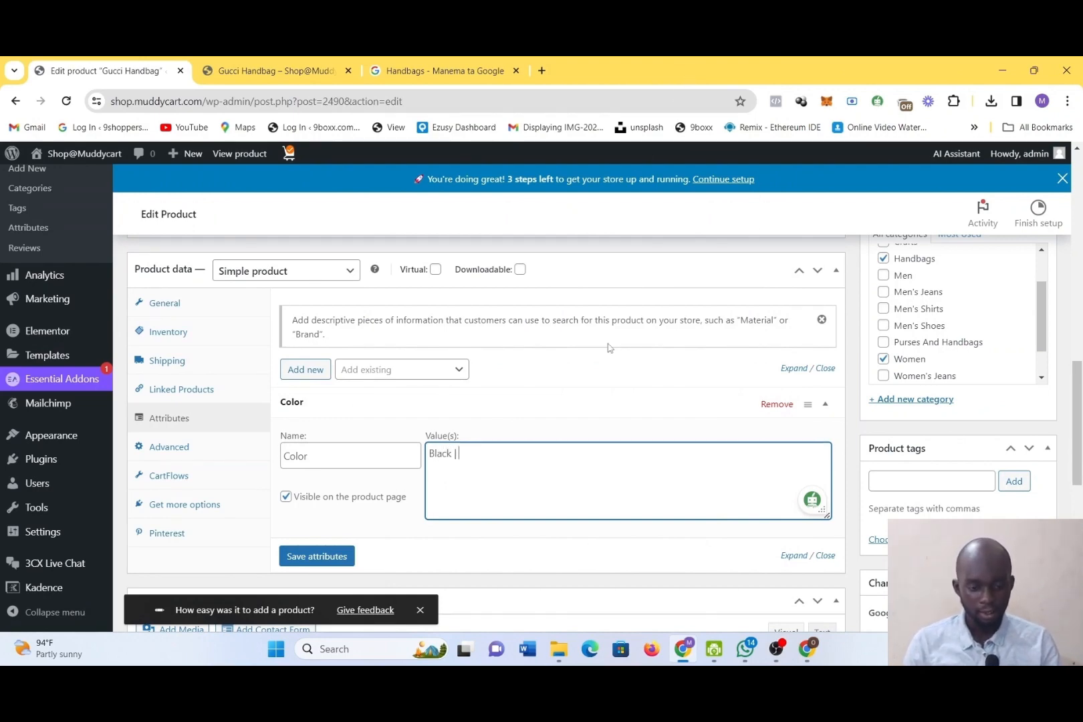
type(" |")
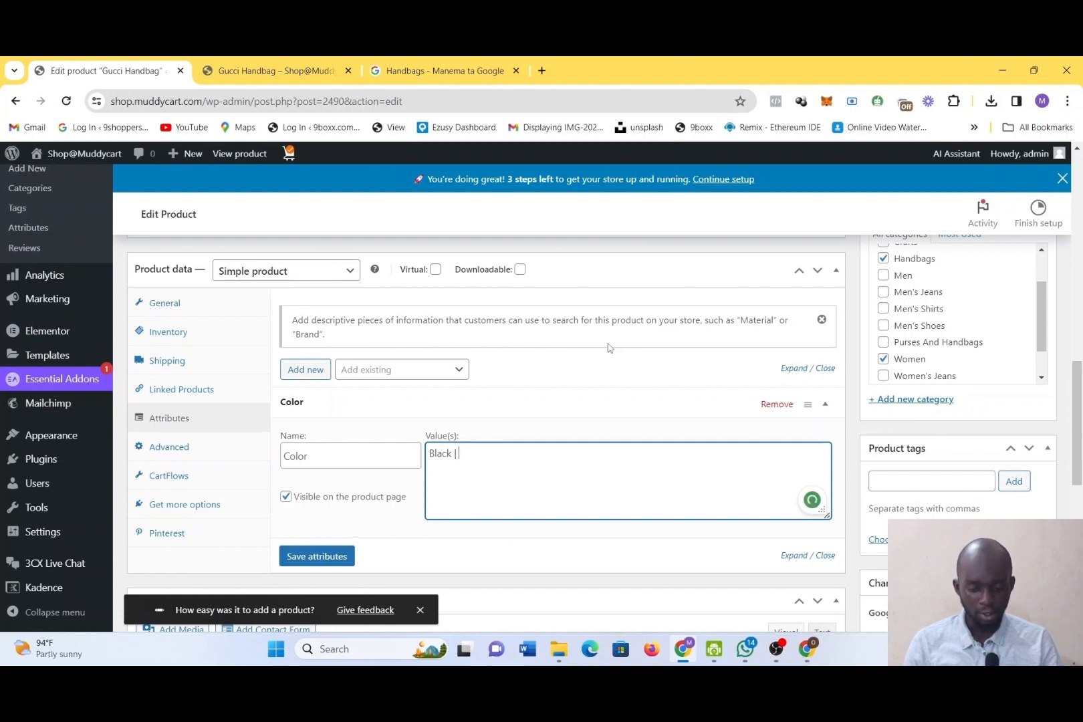
type(" Blue")
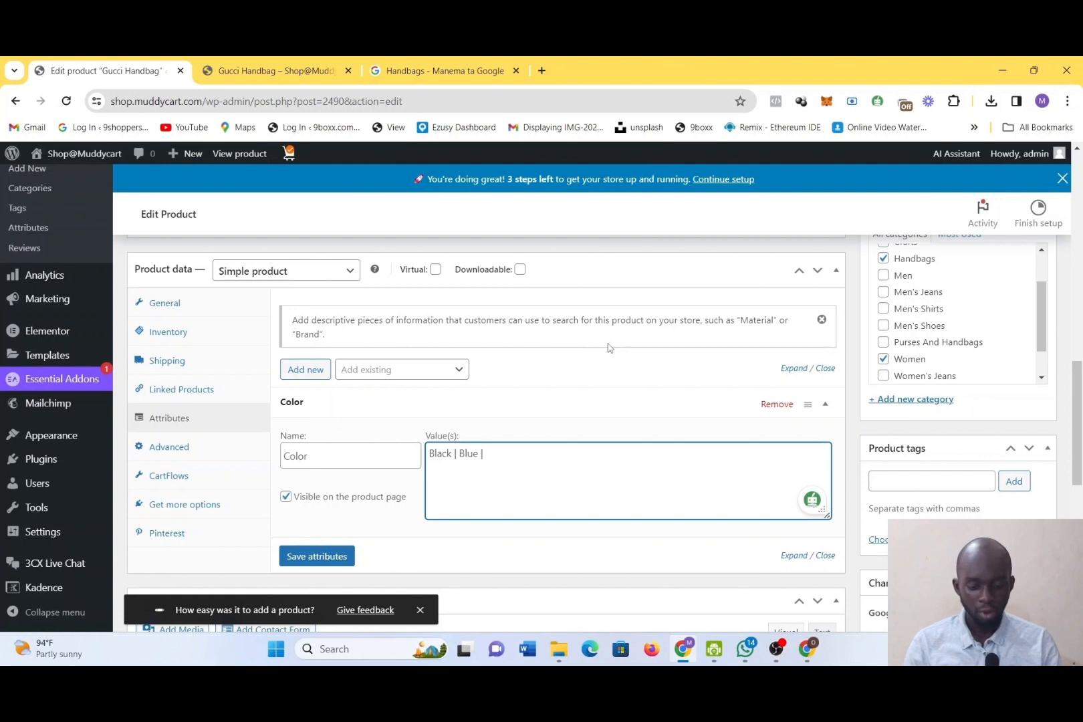
type(" | ")
type("Orange |")
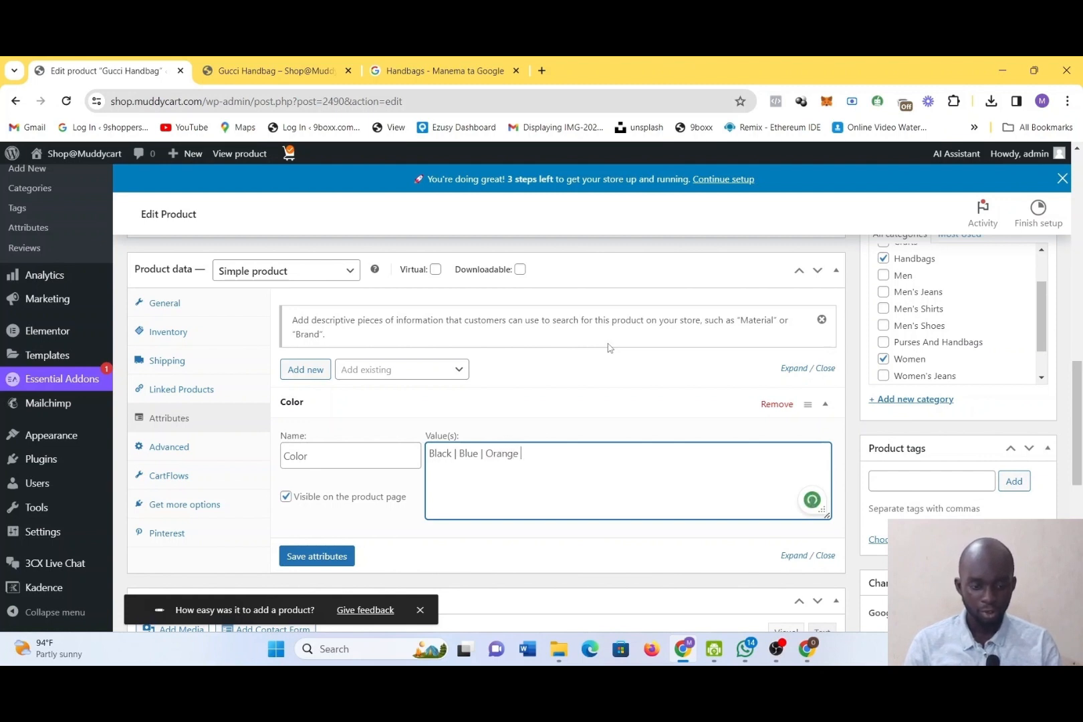
key("Return")
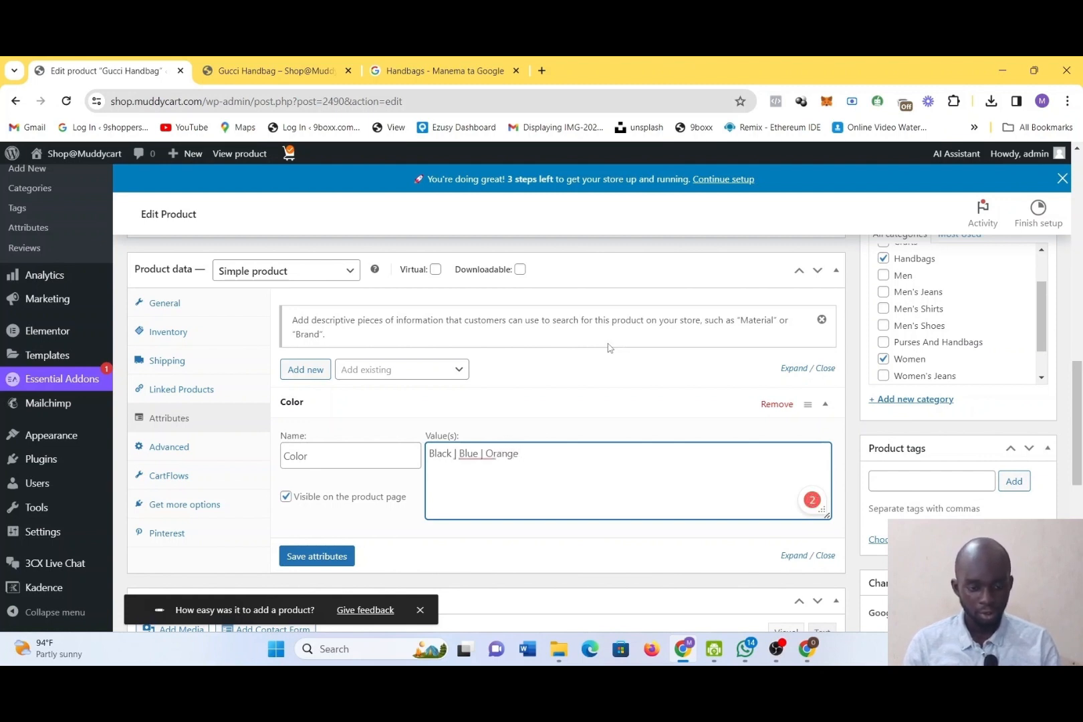
type("|")
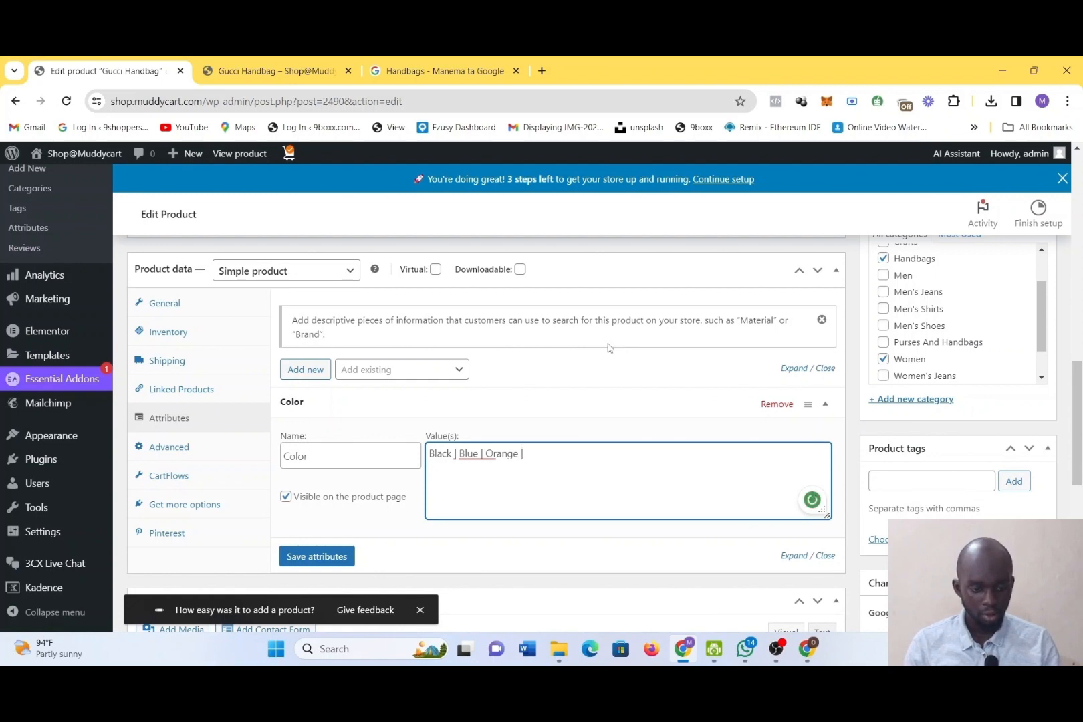
type("Ye")
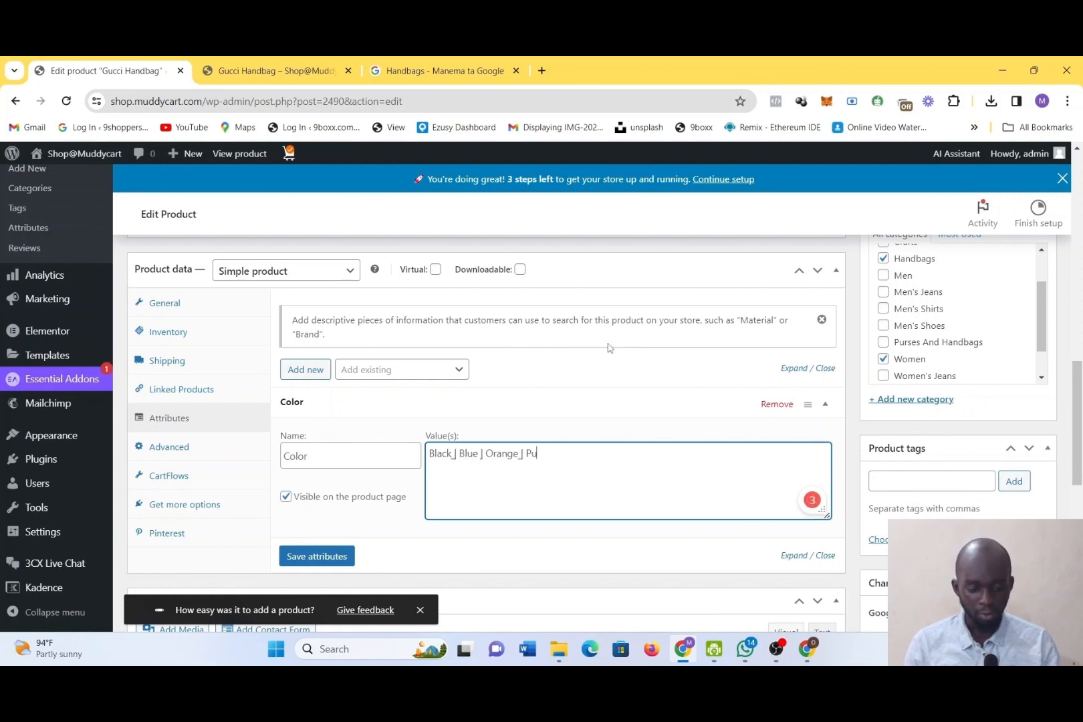
key("BackSpace")
key("BackSpace")
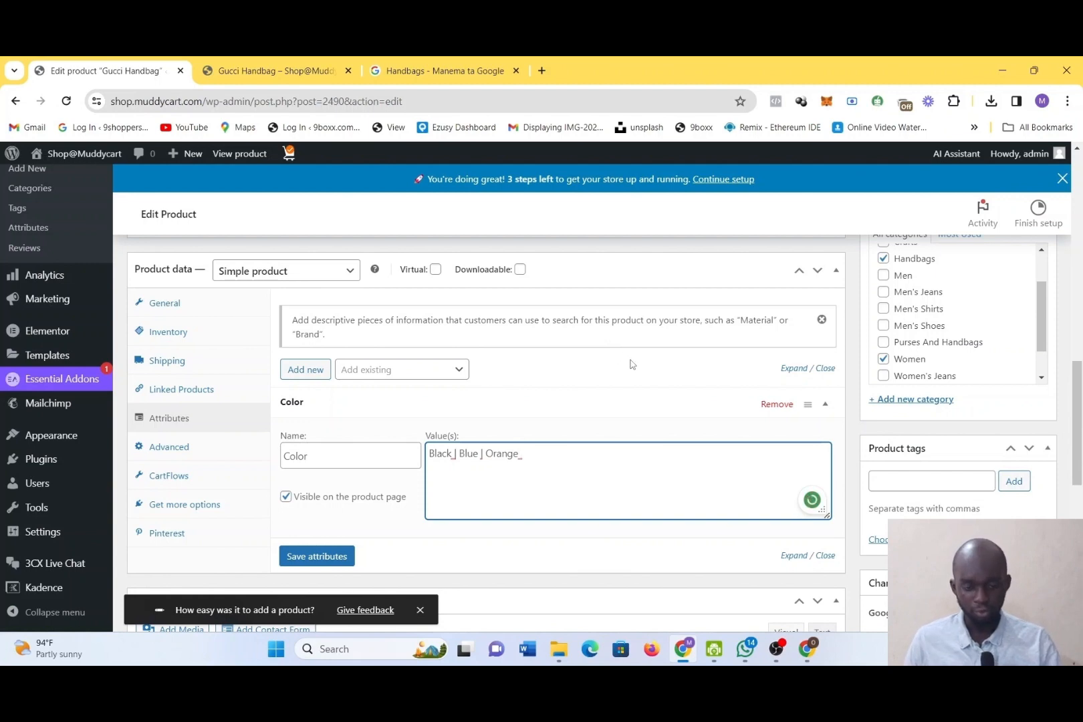
Save the Color attribute of the Gucci Handbag product
left_click(497, 507)
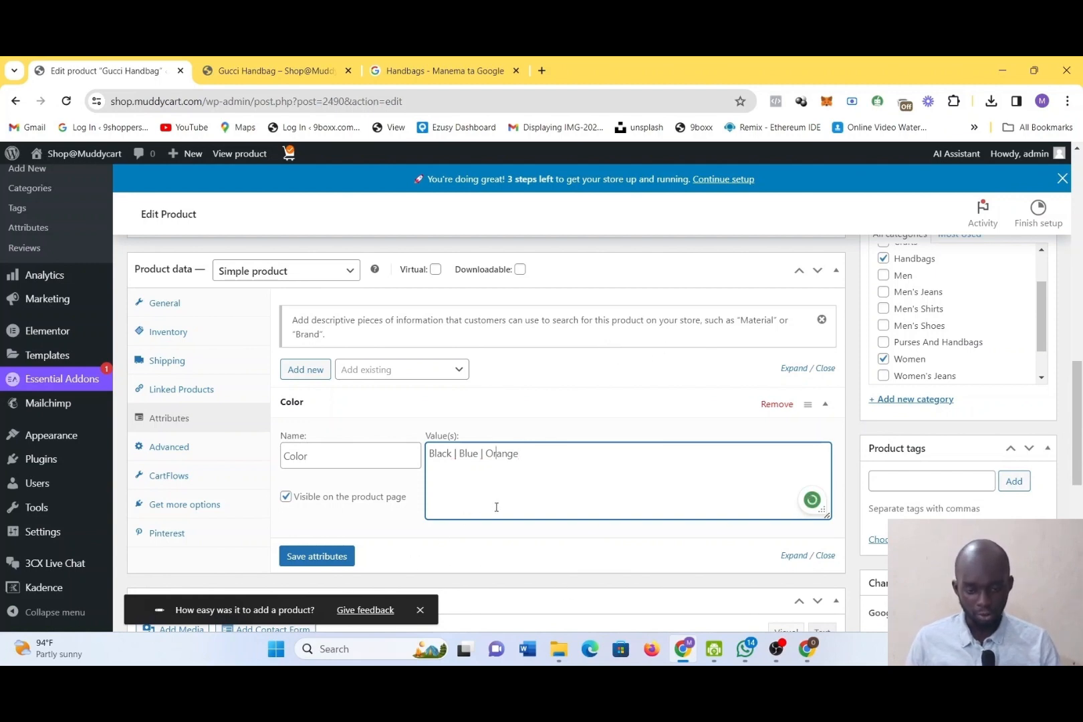
left_click(331, 556)
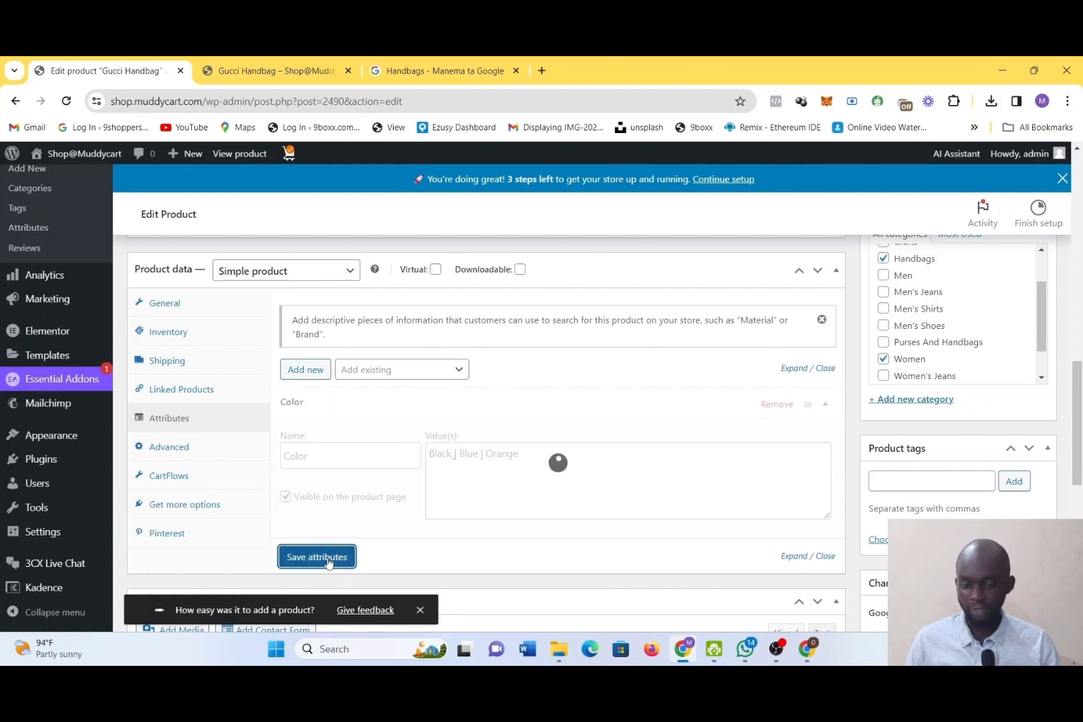
left_click(313, 442)
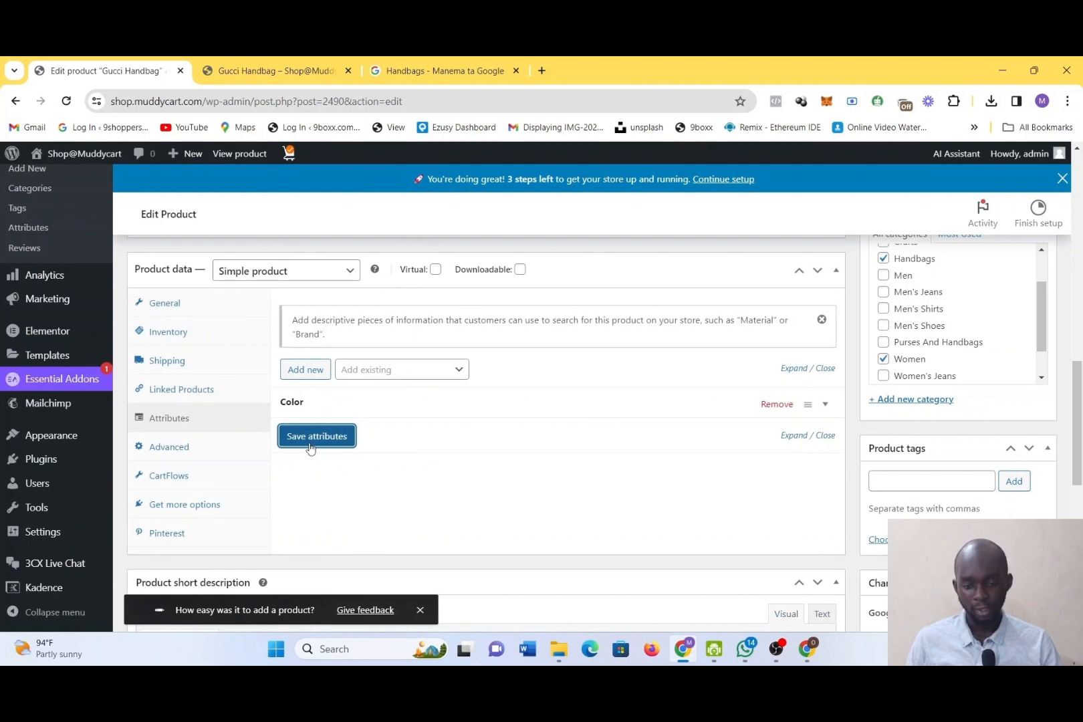
left_click(310, 441)
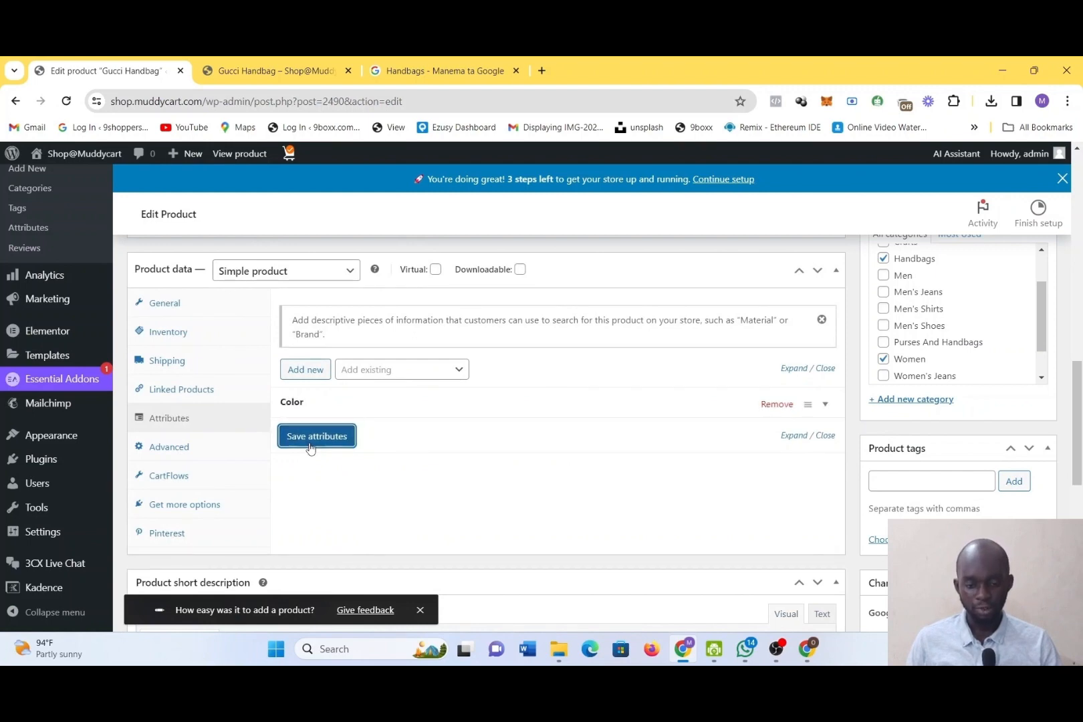
left_click(310, 447)
Add another new product attribute and name it "Size"
left_click(305, 369)
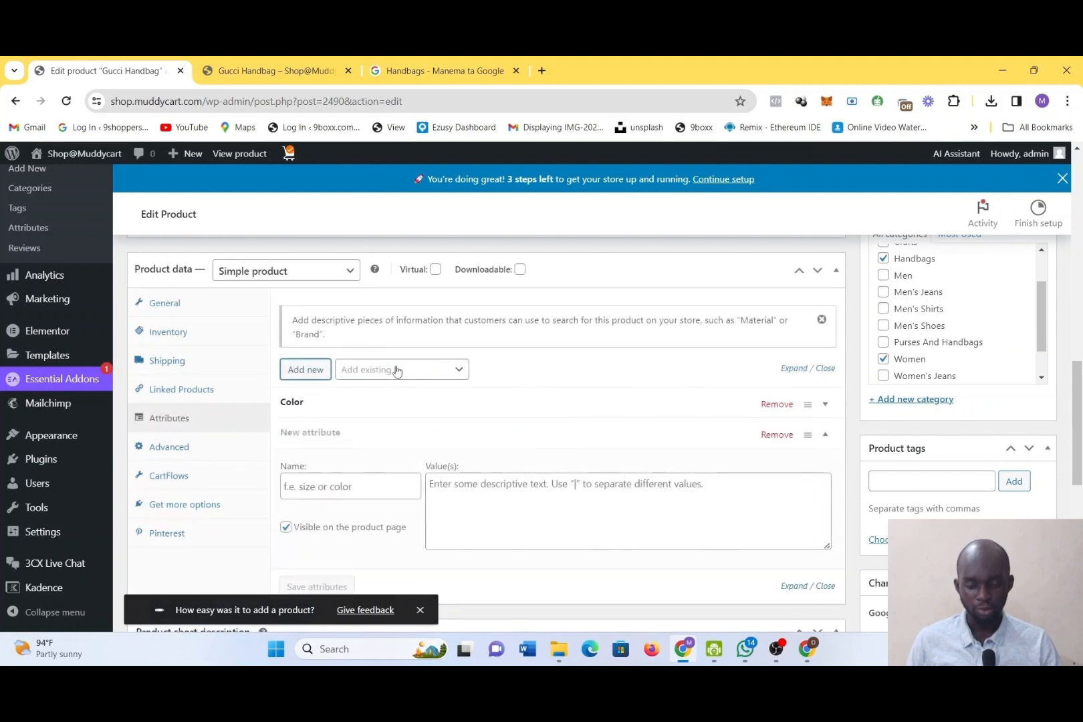
left_click(374, 495)
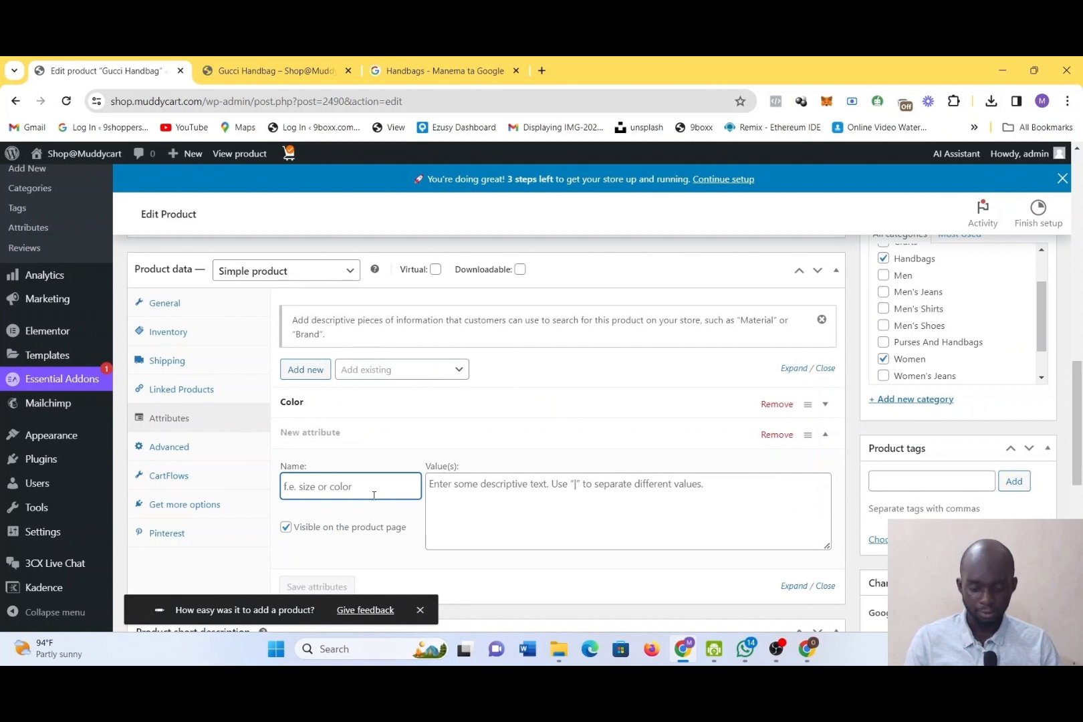
type("Size")
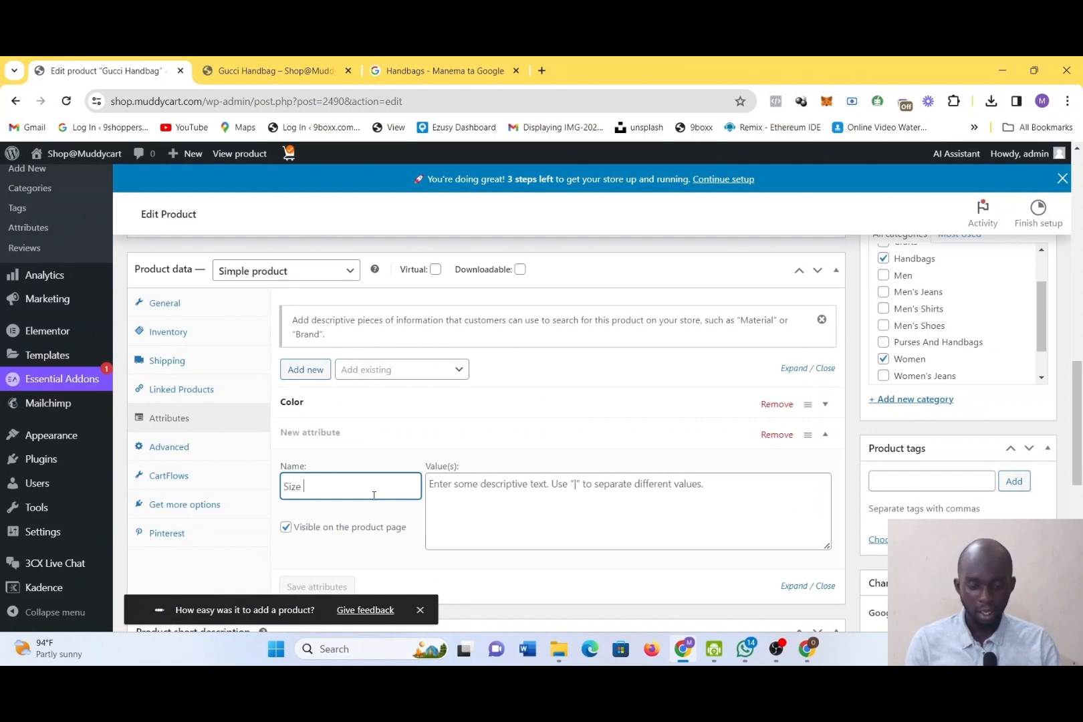
Enter "14 | 15 | 16" as the values of the Size attribute and save the attributes
left_click(442, 500)
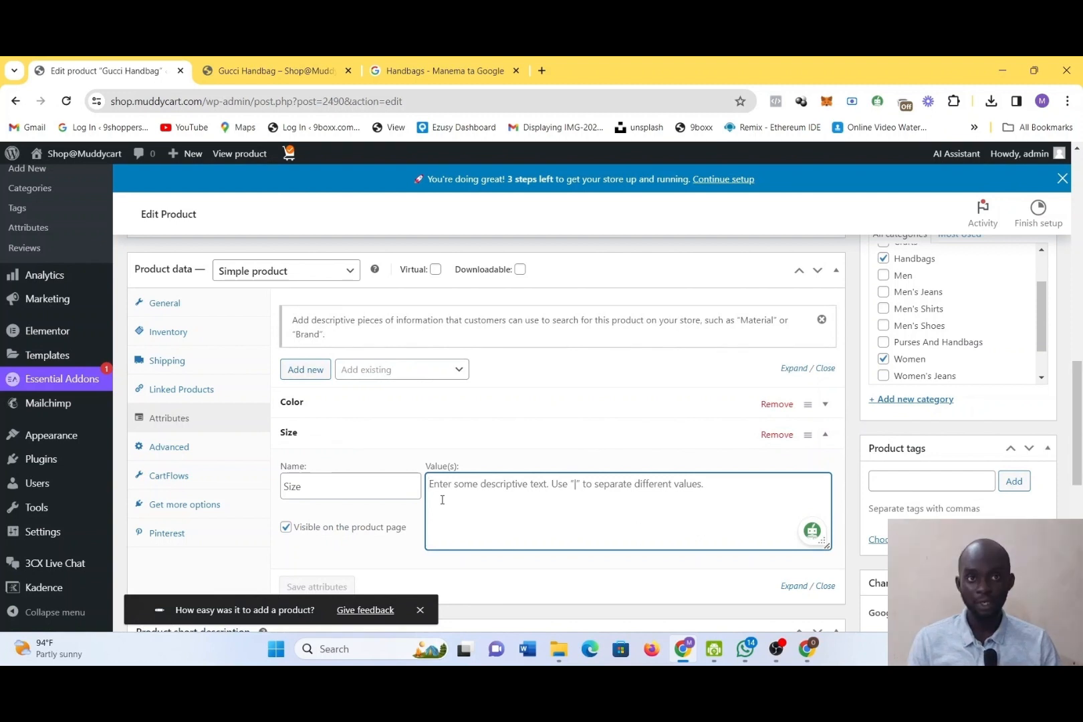
type("1")
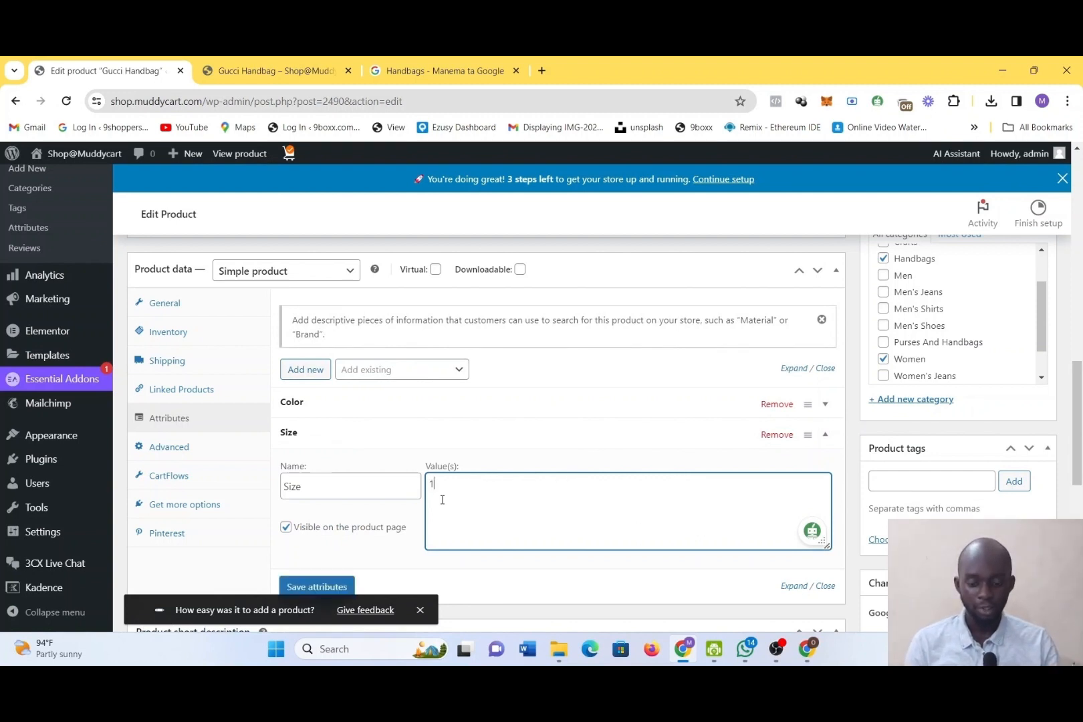
type("4 ")
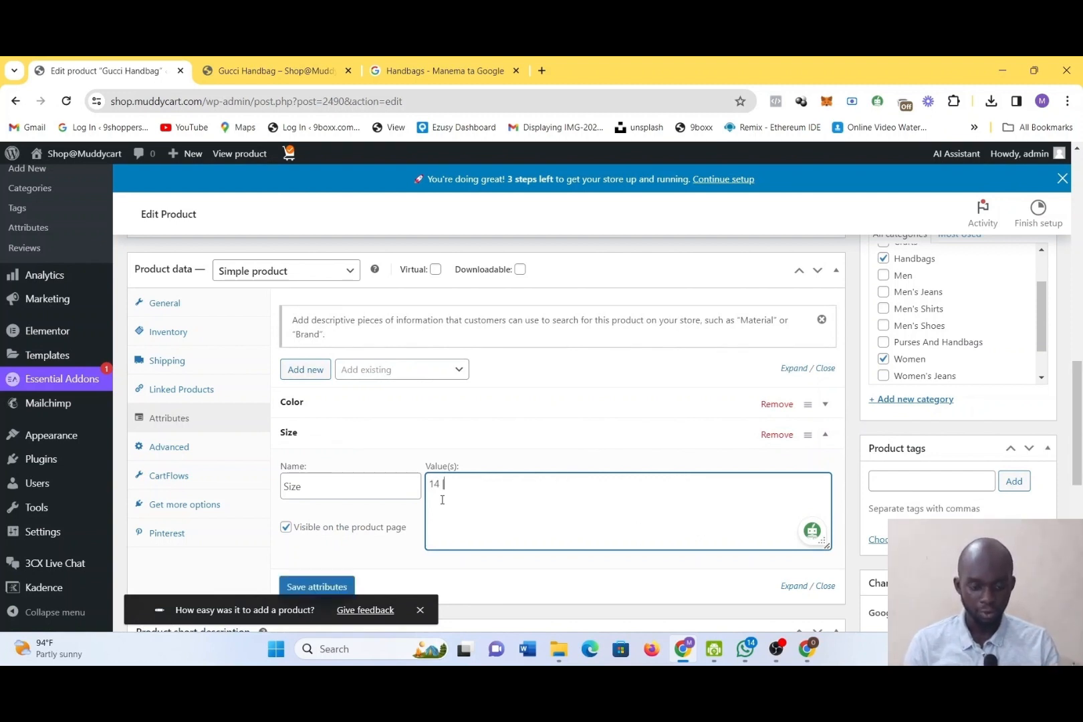
type("| 15 |")
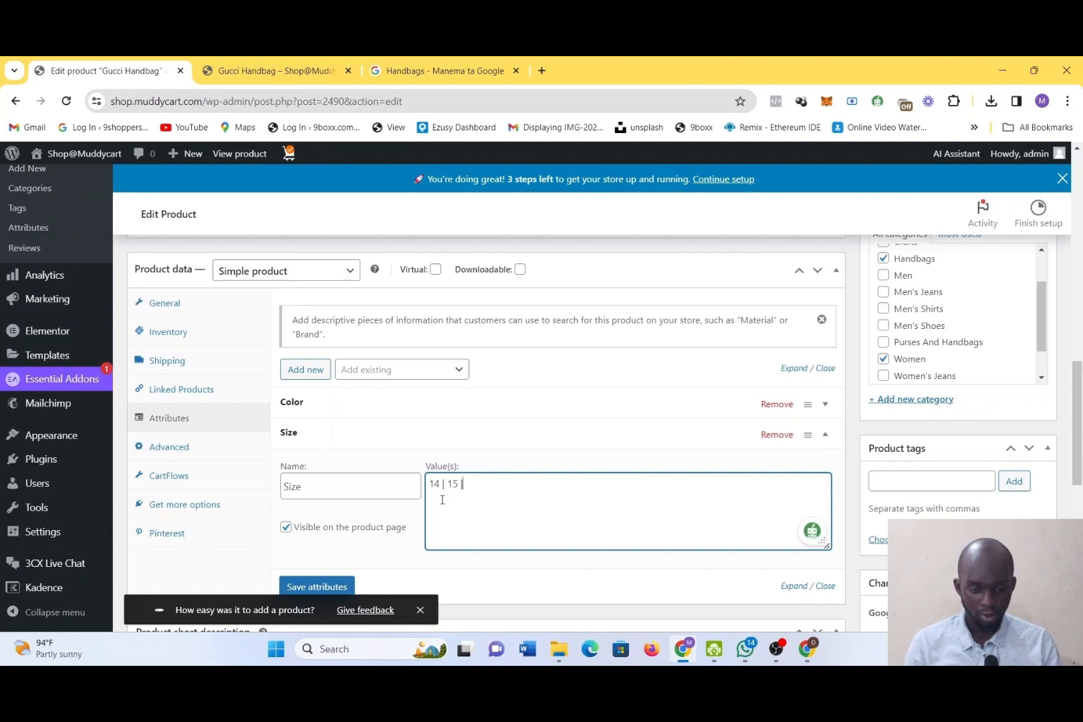
key("alt")
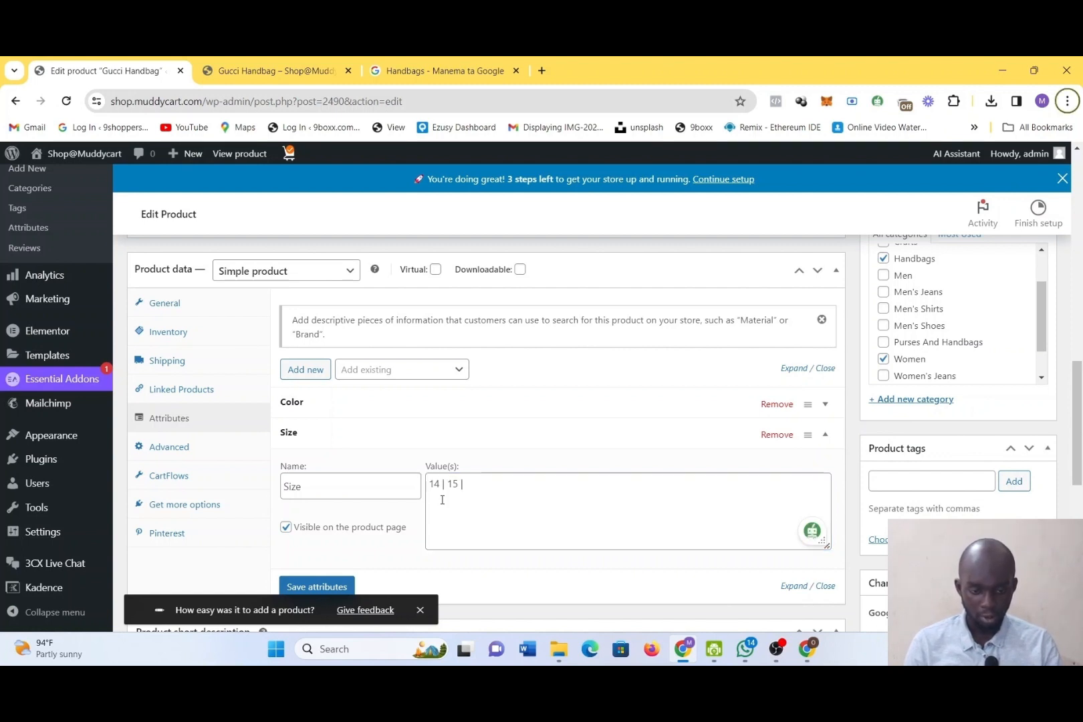
left_click(483, 488)
type("| 16")
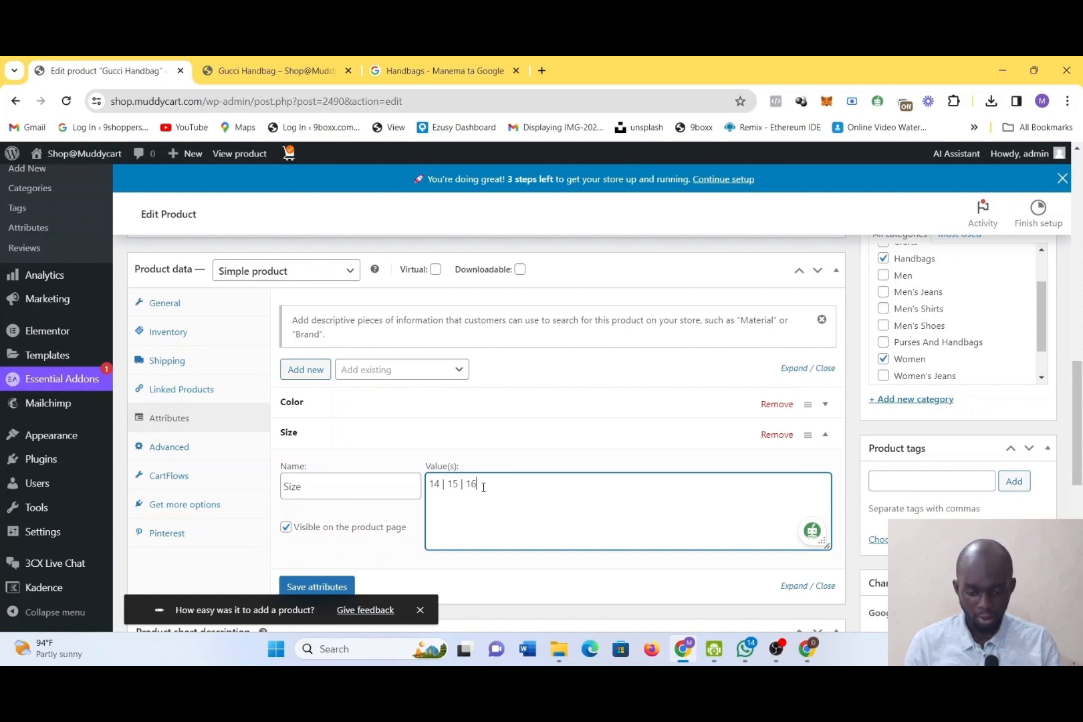
left_click(318, 587)
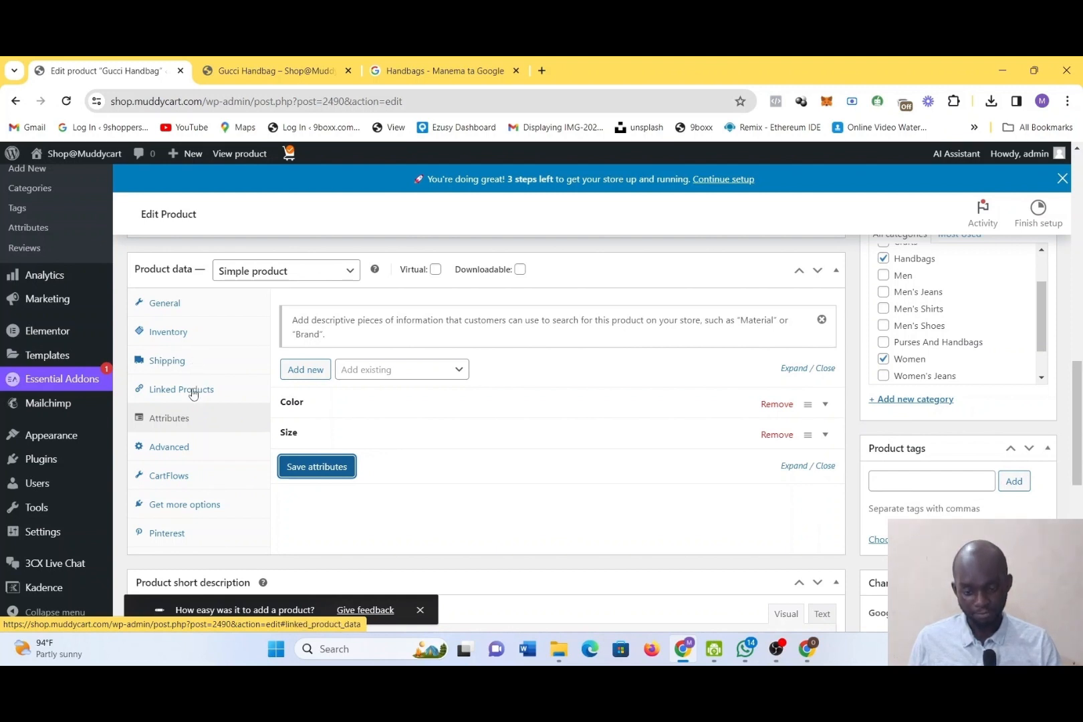
left_click(305, 455)
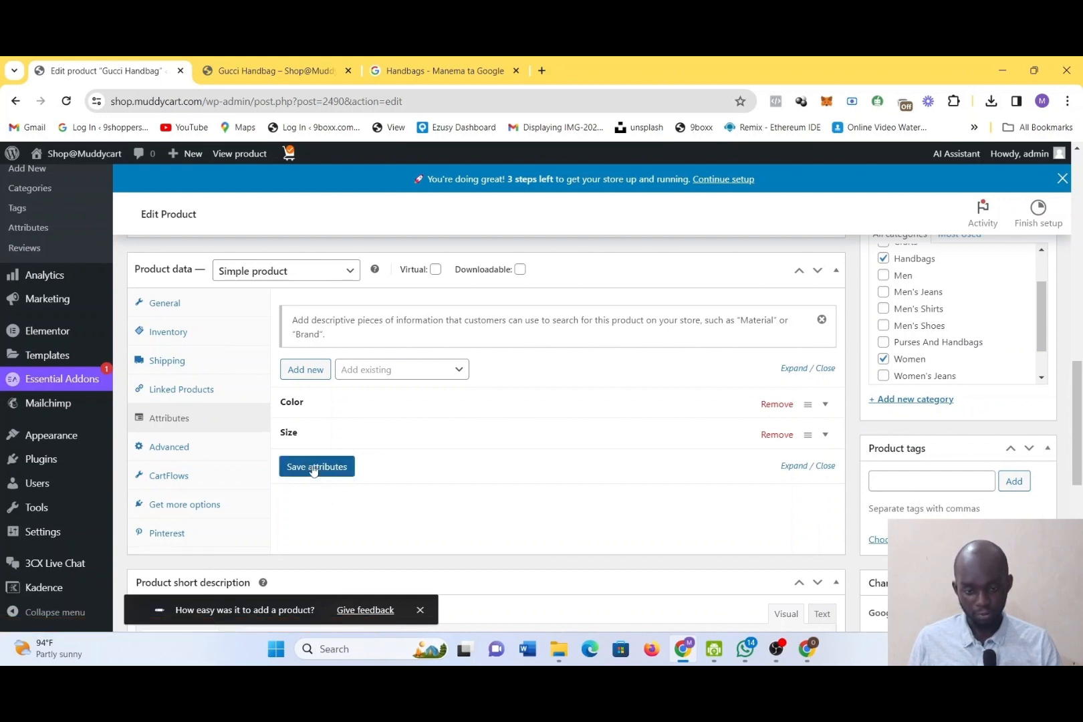
left_click(314, 470)
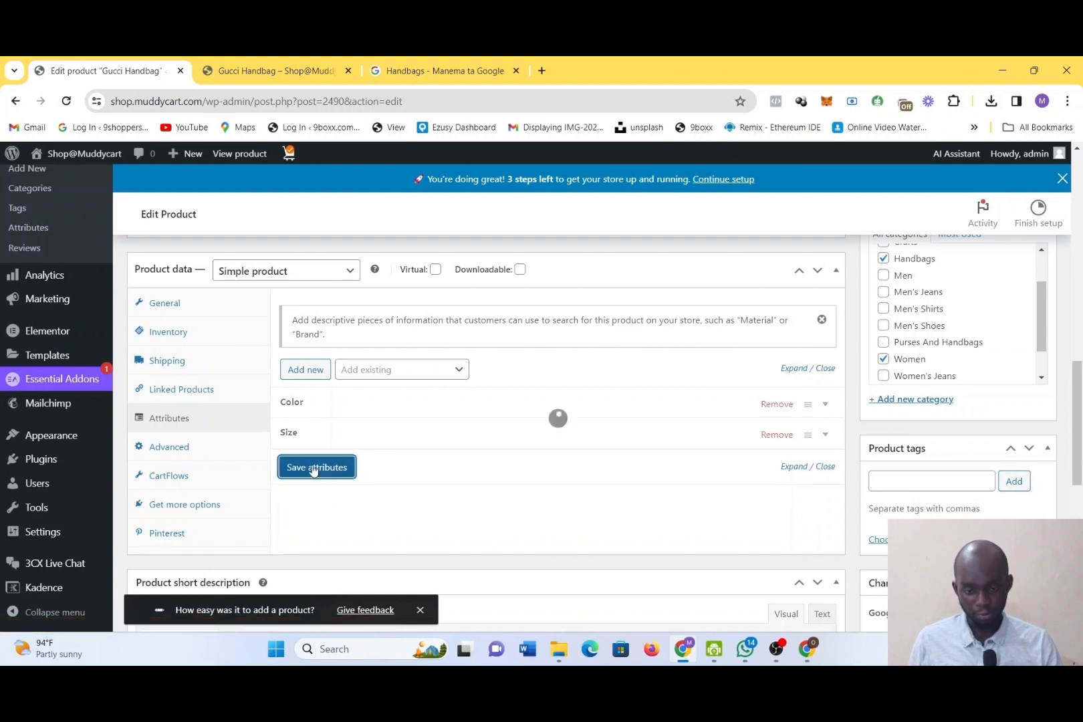
Change the product type to Variable product and dismiss the tip about adding attributes
left_click(339, 281)
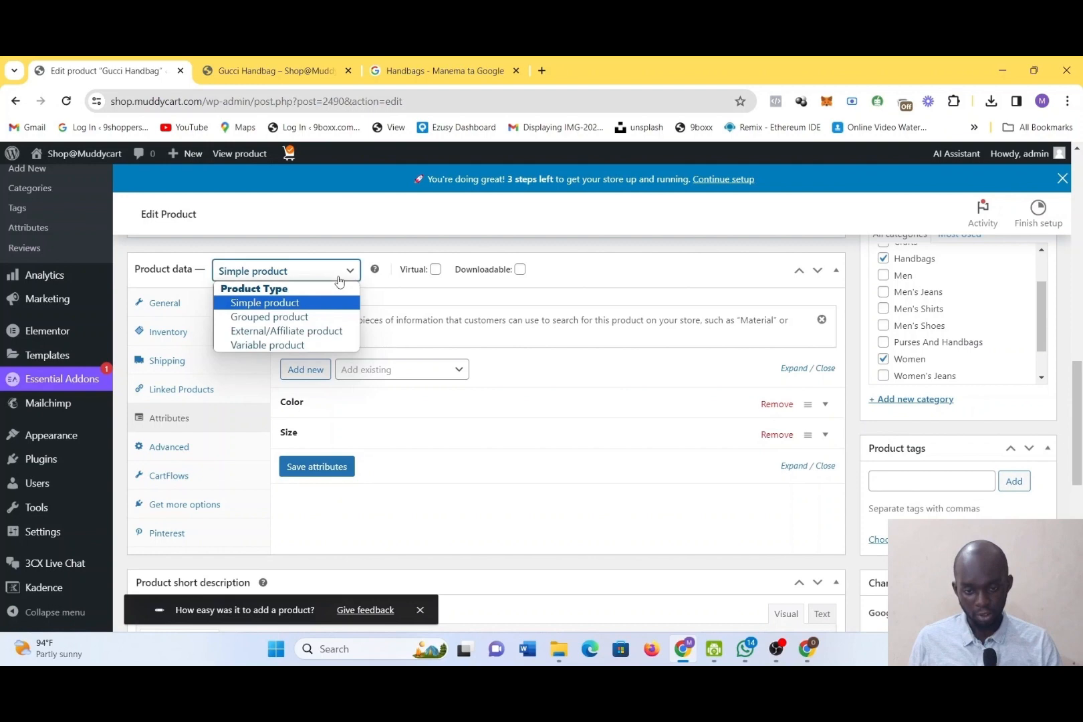
left_click(316, 345)
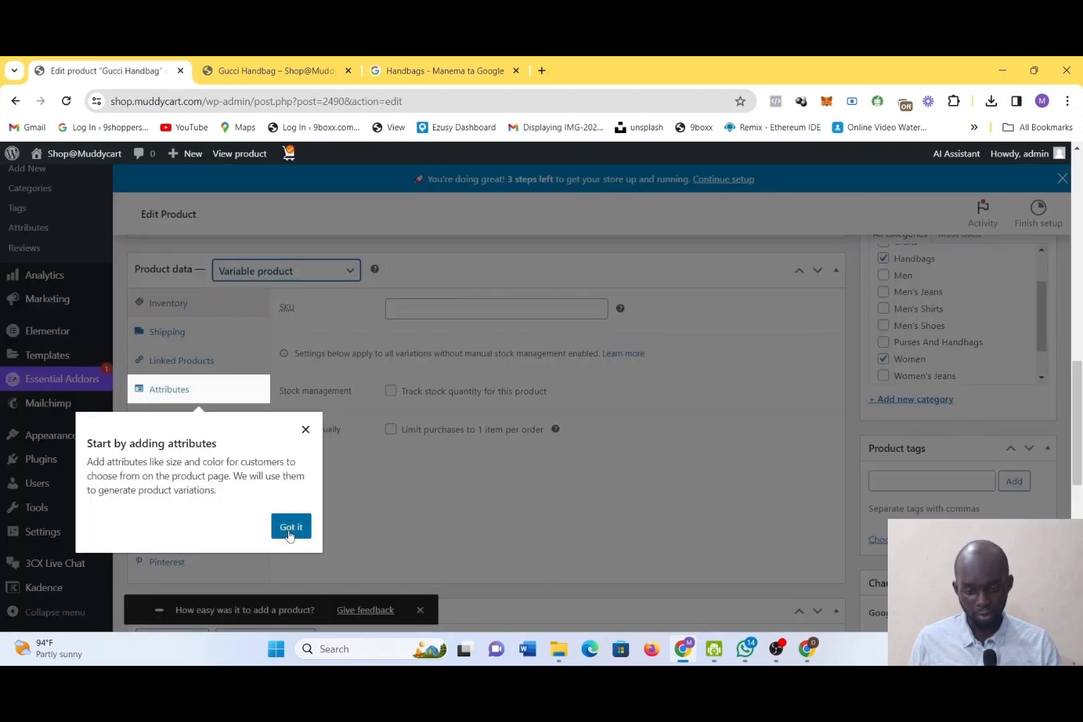
left_click(290, 533)
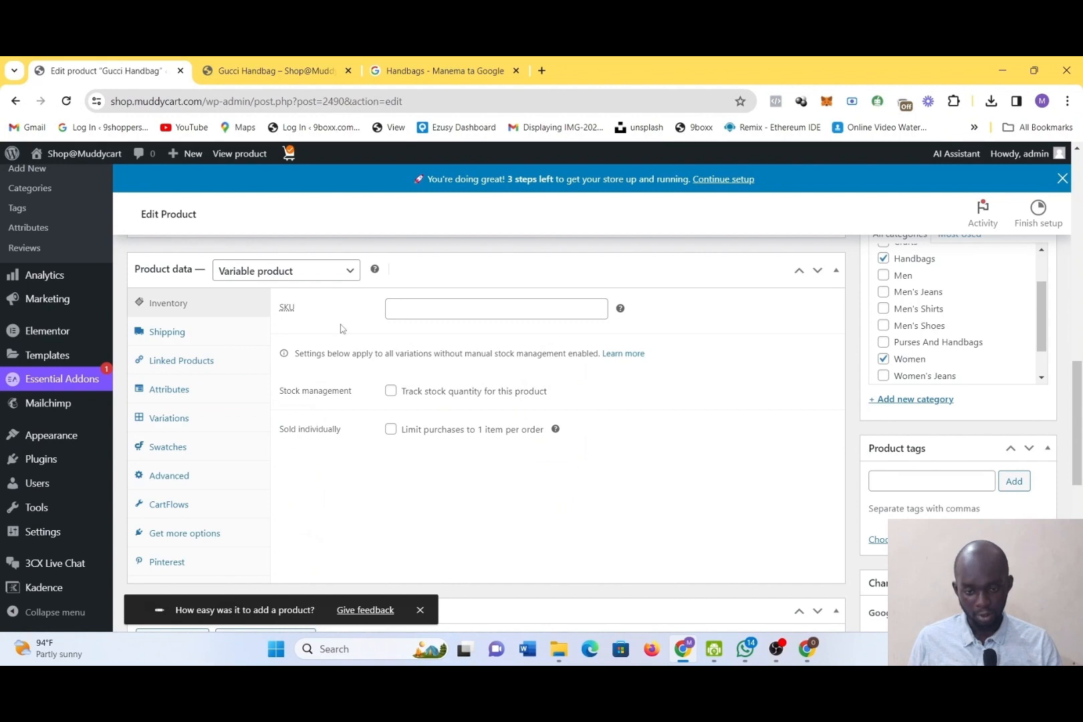
Check the product's variations section against its Color and Size attributes
left_click(192, 419)
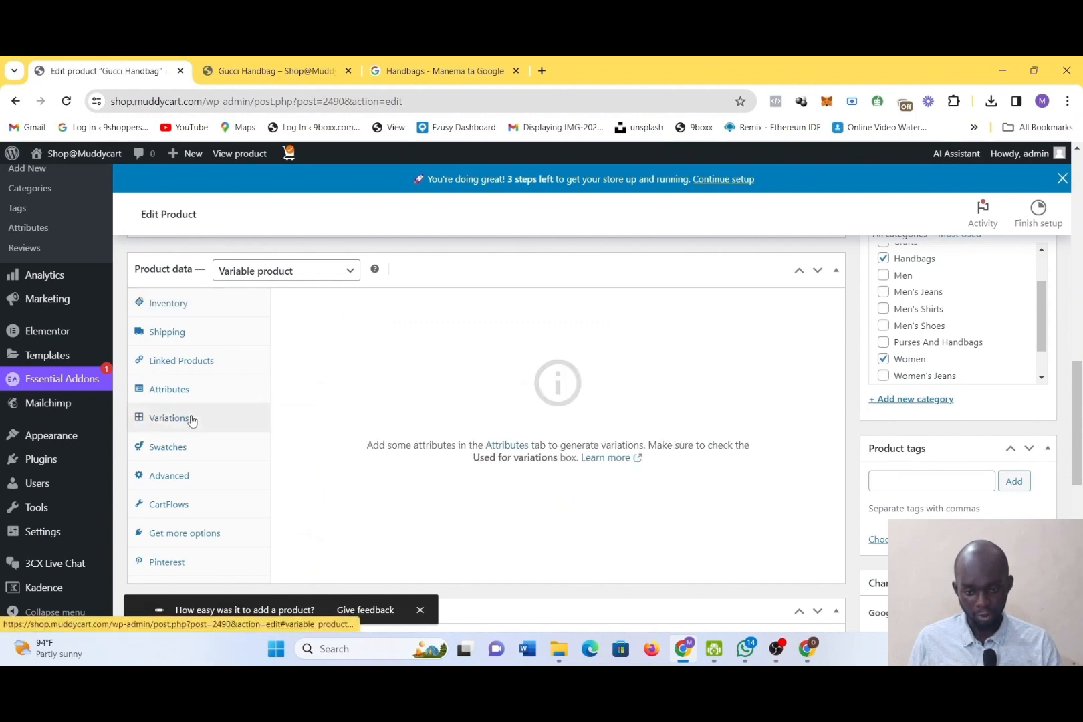
left_click(180, 395)
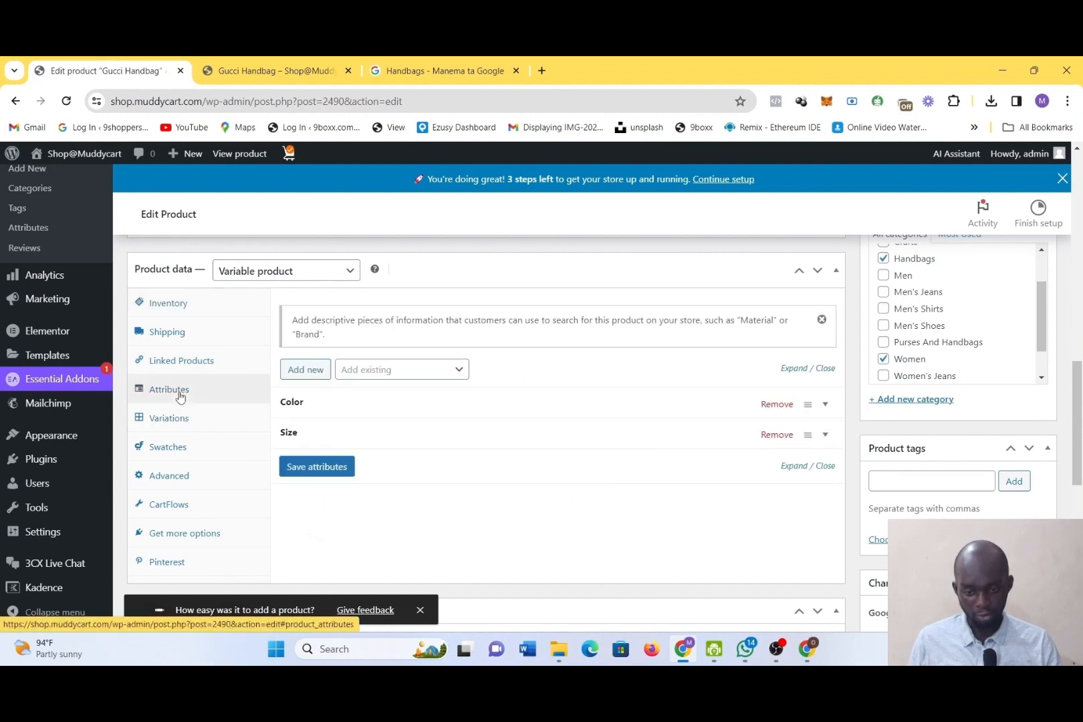
left_click(179, 419)
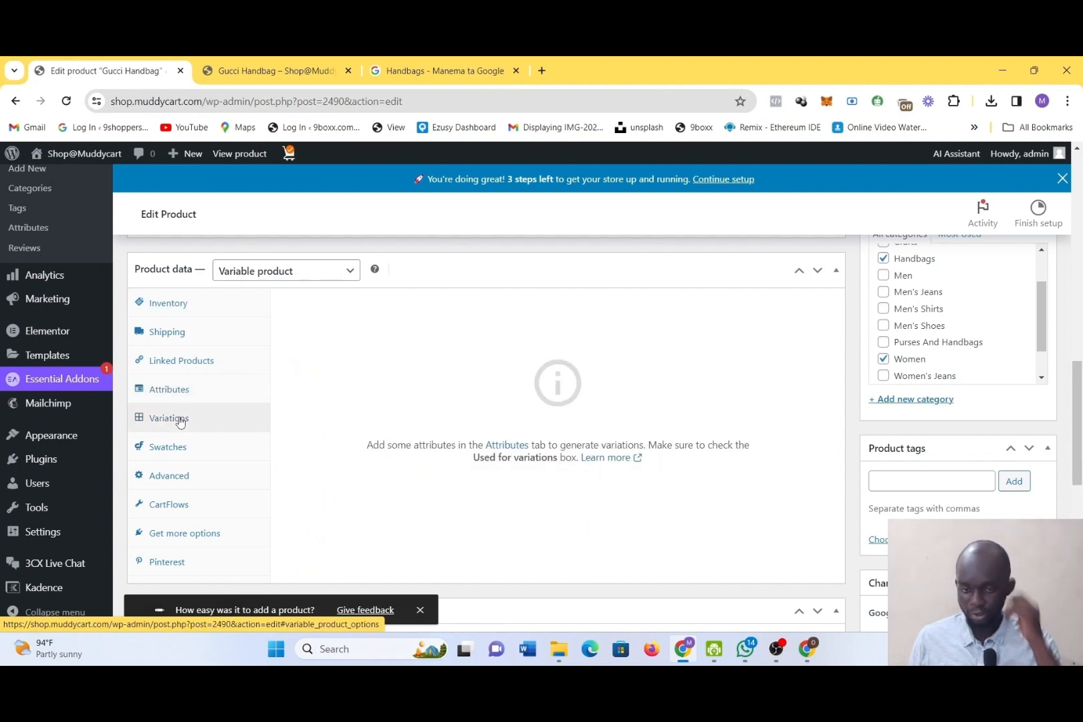
Switch the product type to Simple product and back to Variable product
left_click(280, 274)
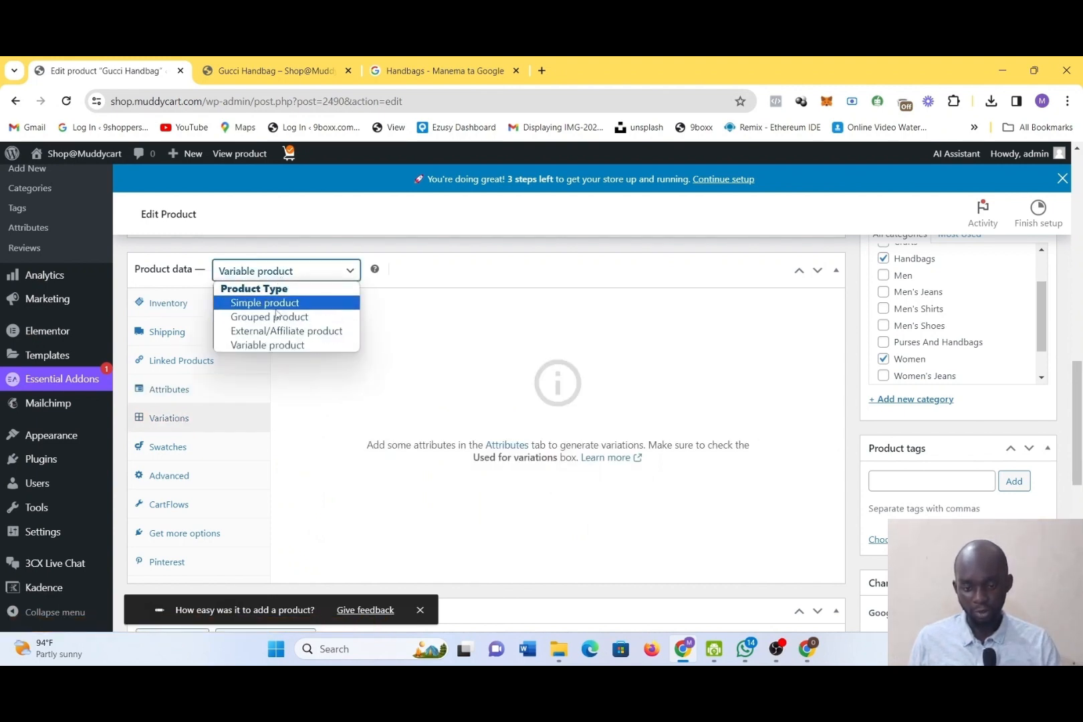
left_click(275, 306)
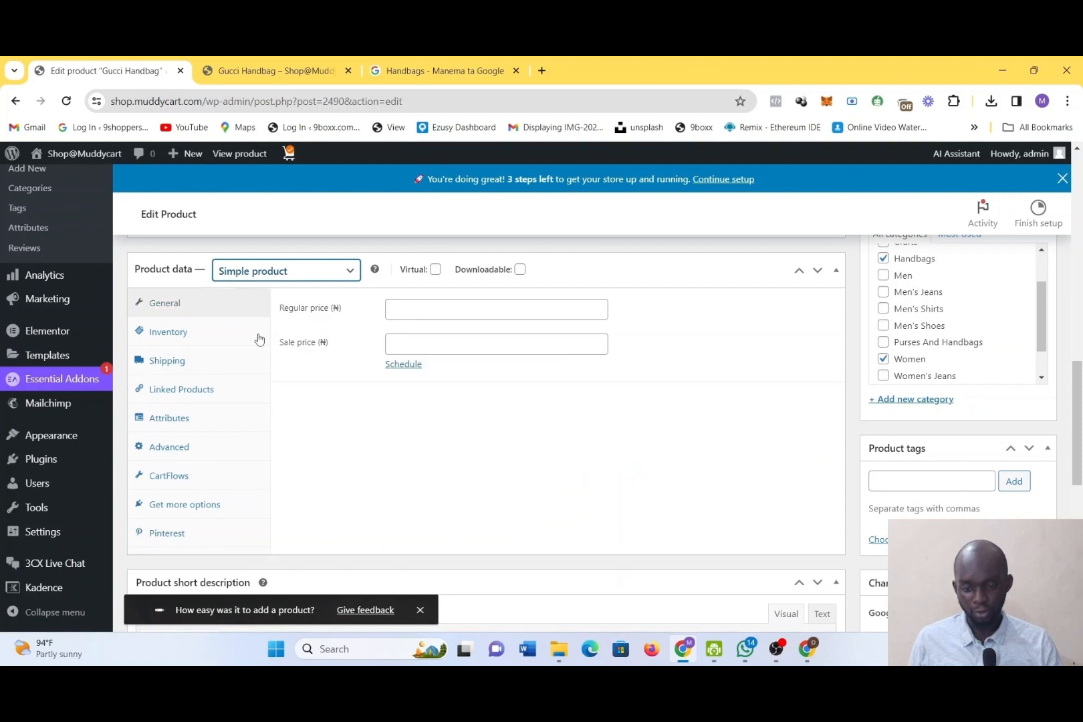
left_click(302, 271)
left_click(307, 362)
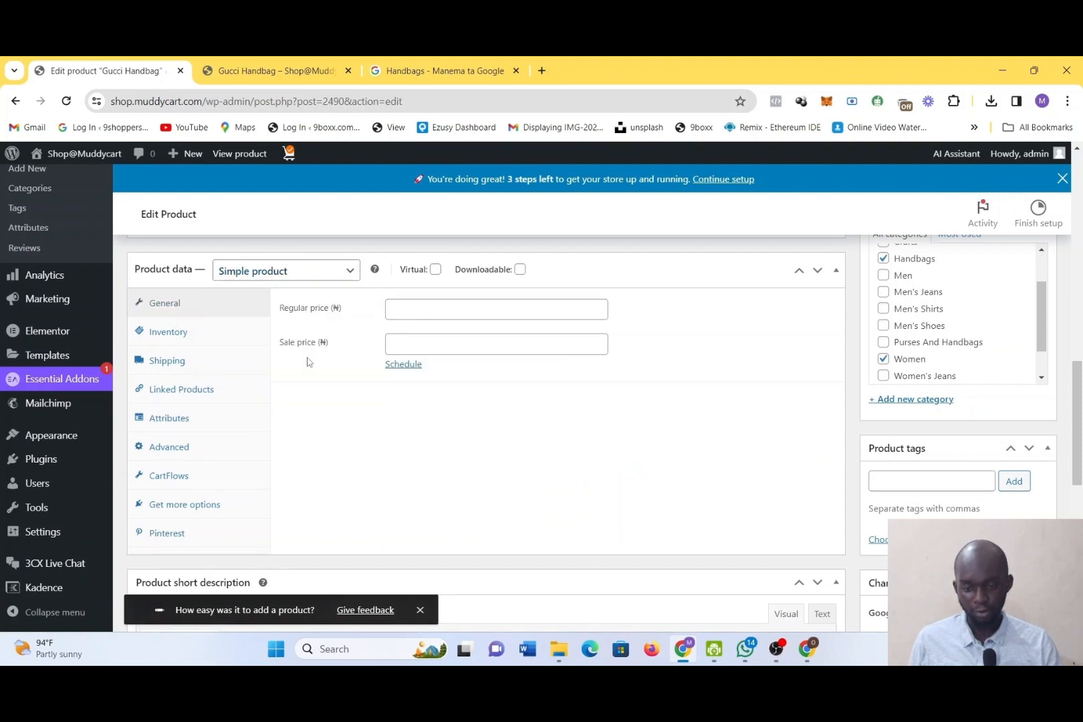
left_click(301, 275)
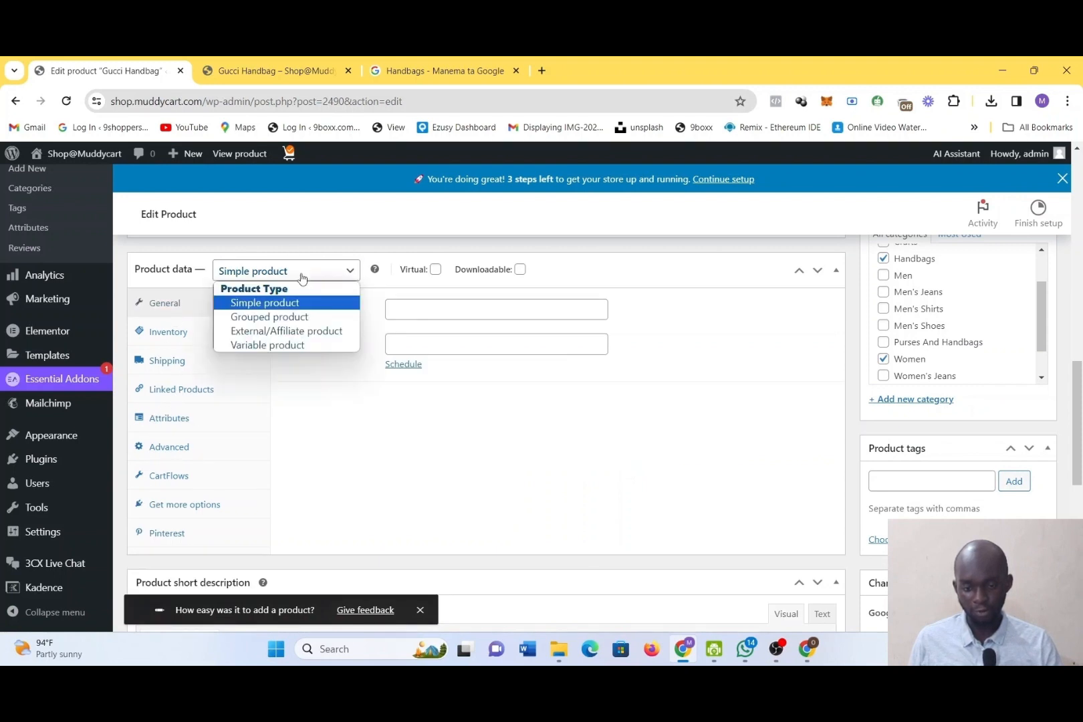
left_click(305, 345)
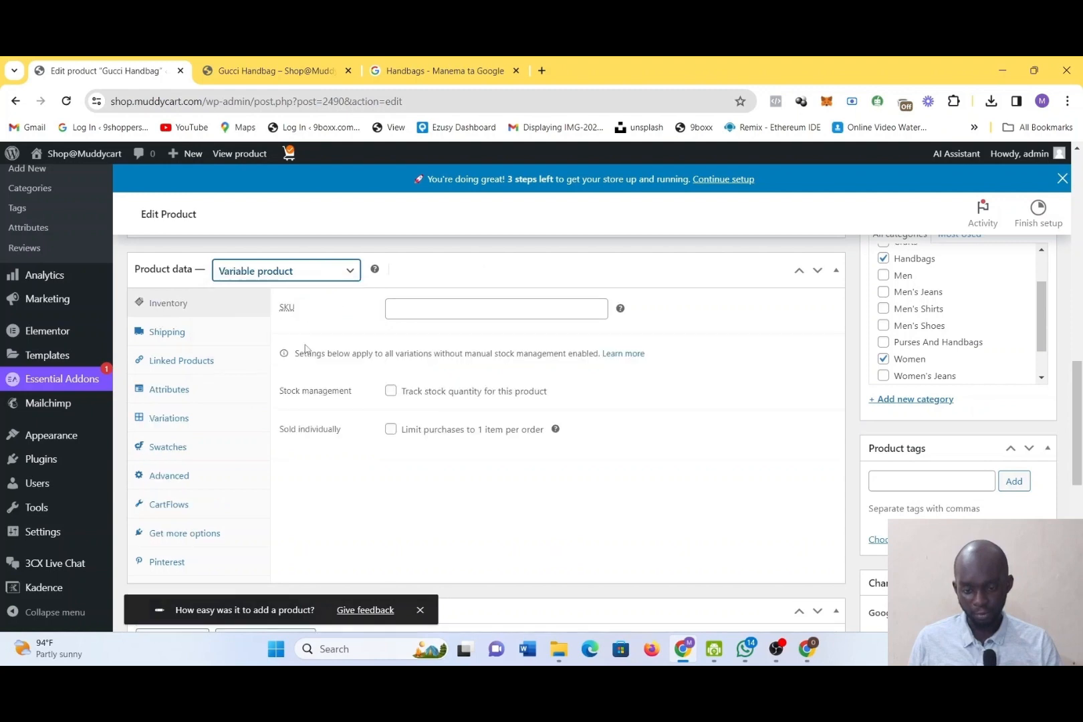
Save the Color and Size attributes again without edits and recheck the product's variations section
left_click(178, 383)
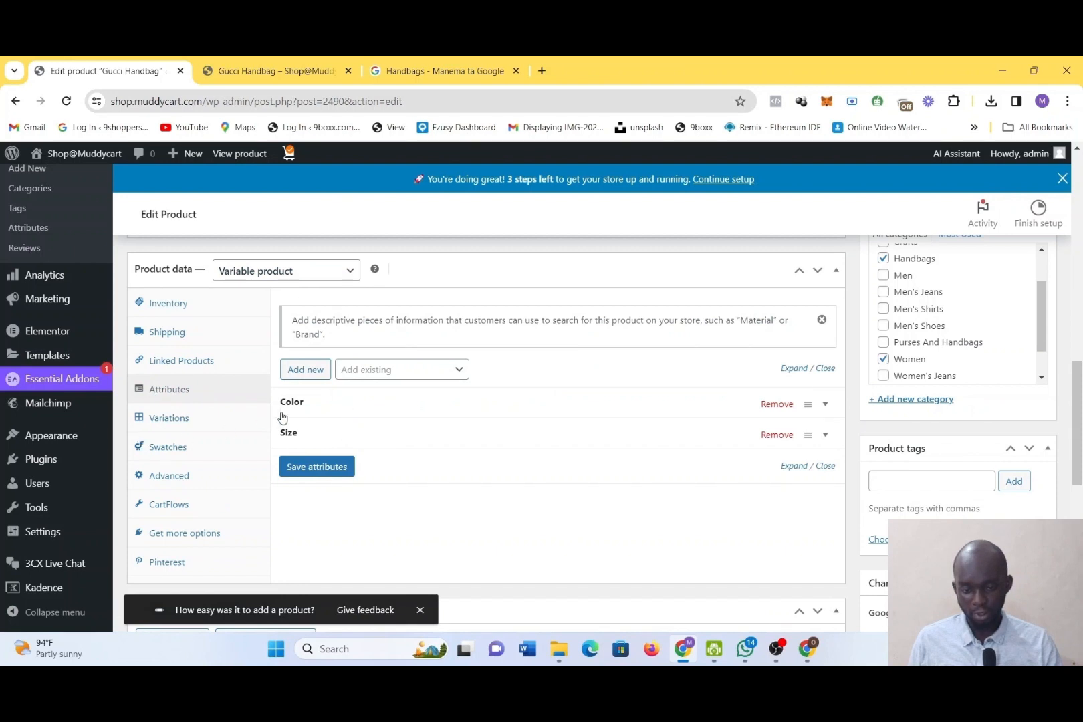
left_click(169, 420)
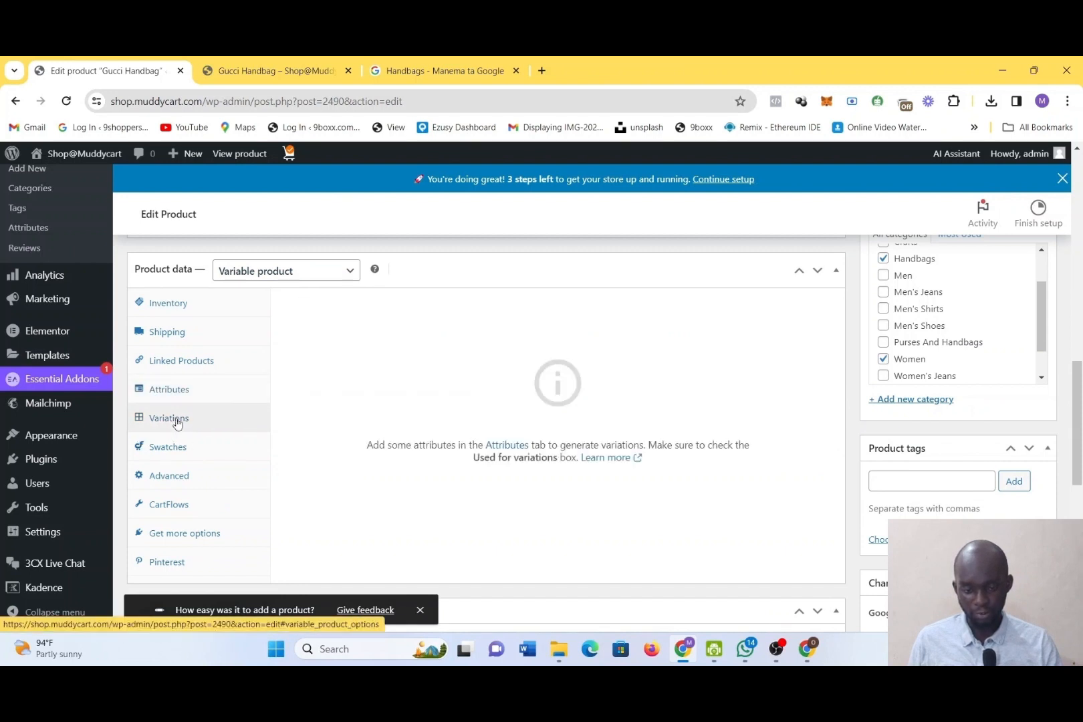
left_click(519, 447)
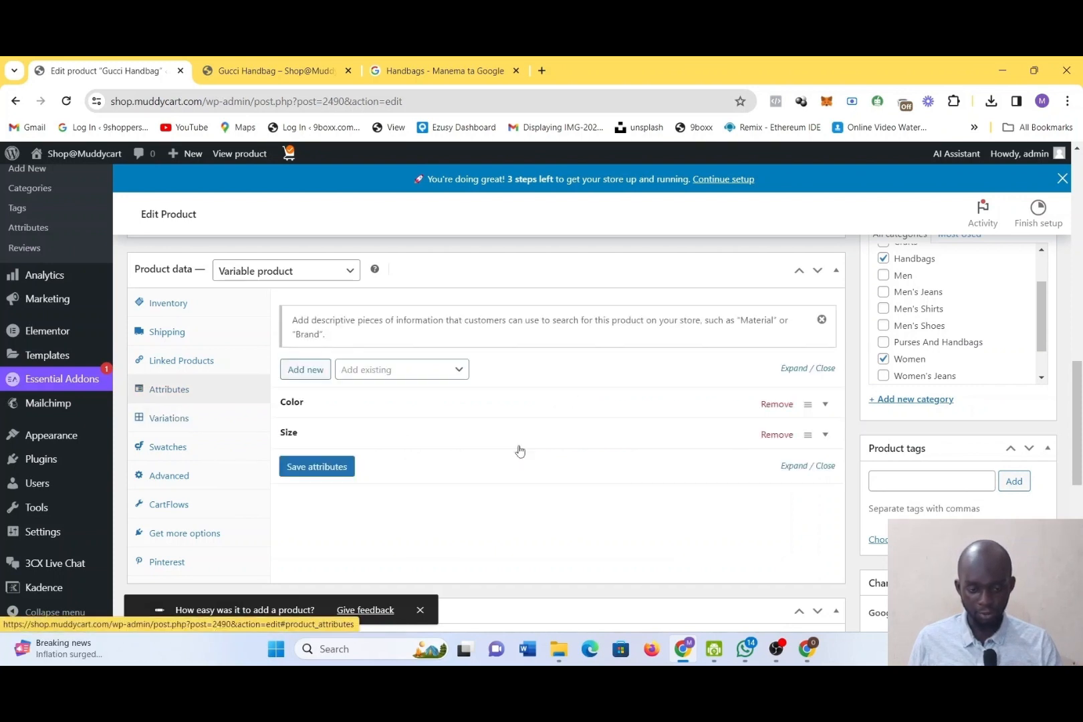
left_click(345, 467)
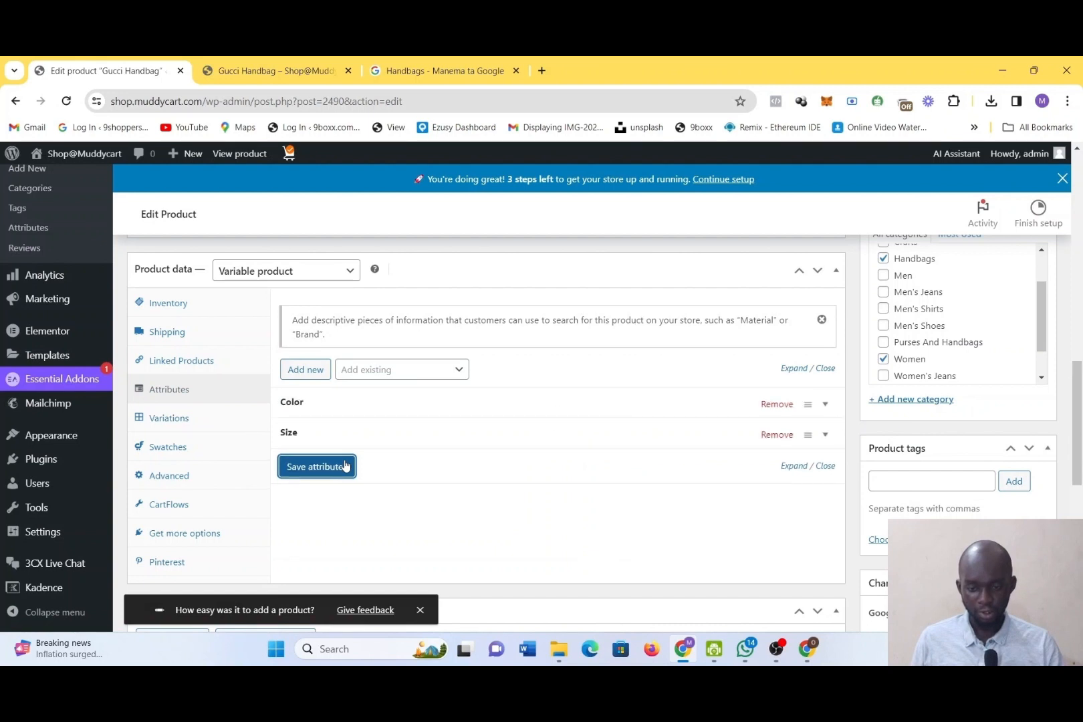
left_click(170, 418)
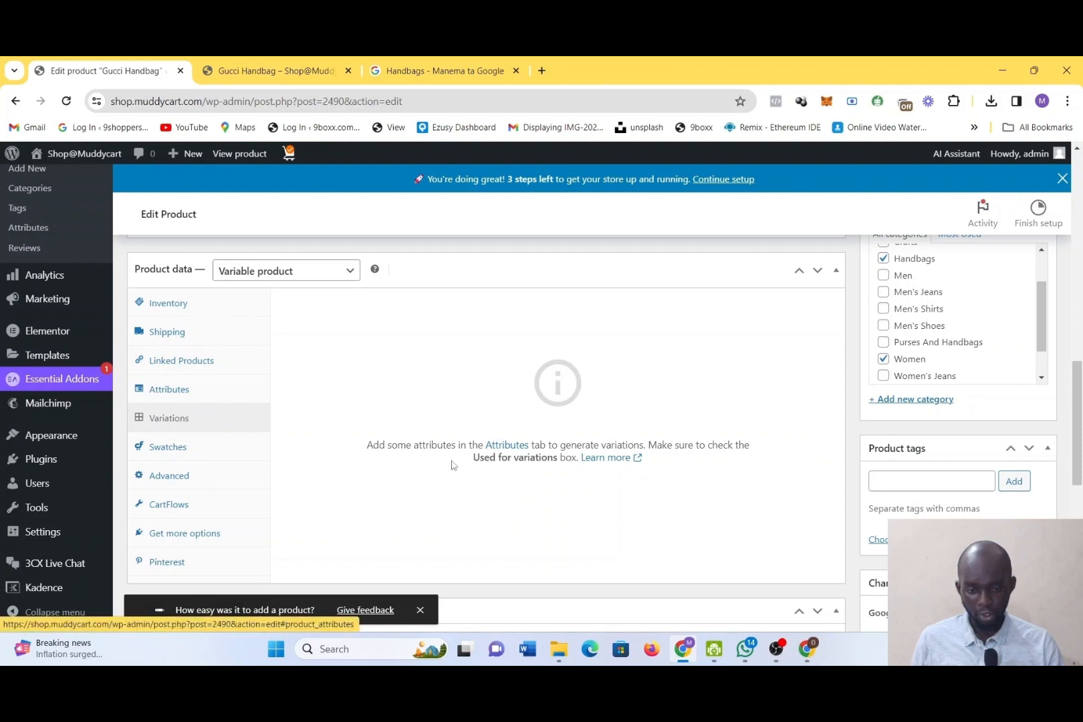
Enable "Used for variations" for both the Color and Size attributes and save the attributes
left_click(158, 397)
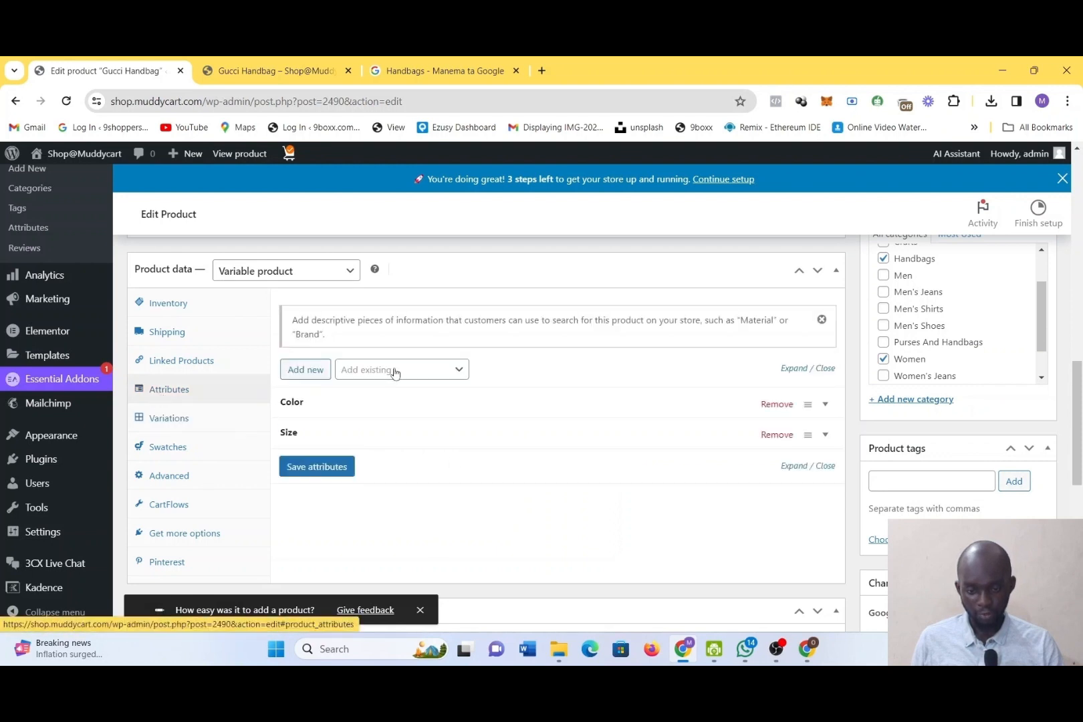
left_click(388, 415)
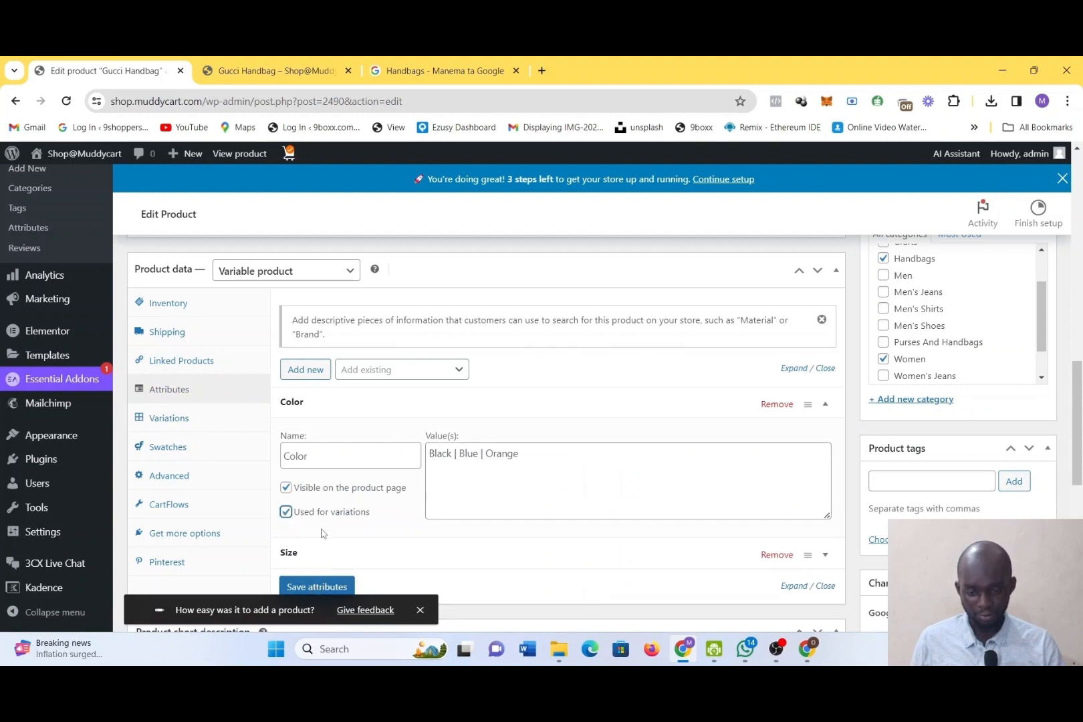
scroll(404, 528, "down", 1)
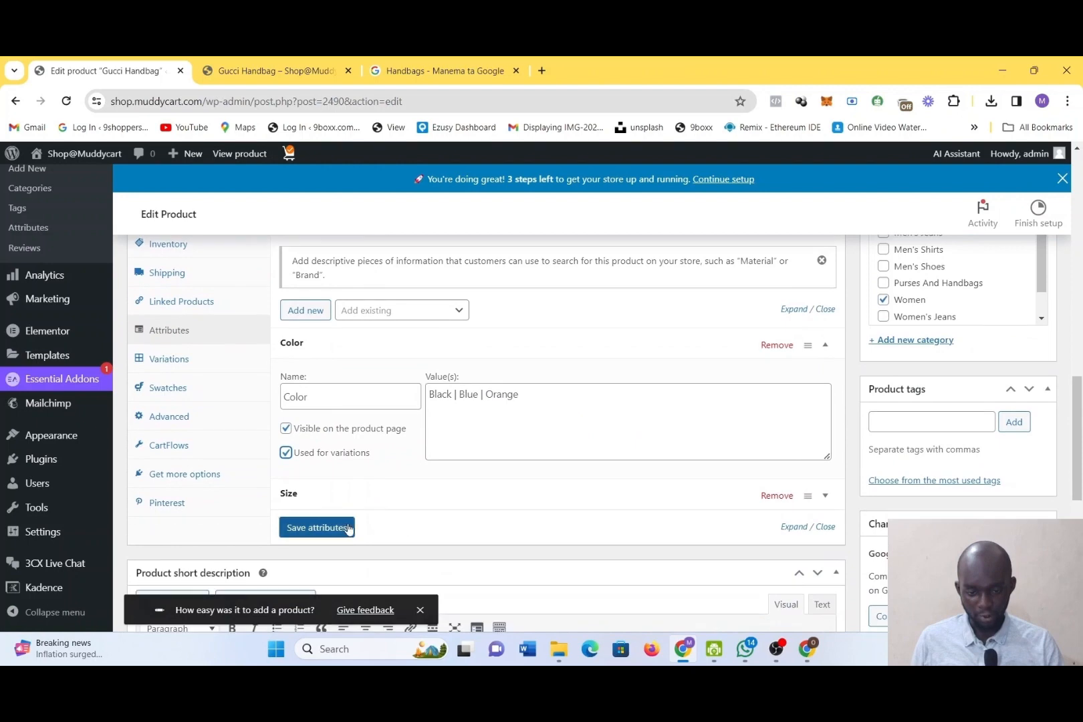
left_click(319, 493)
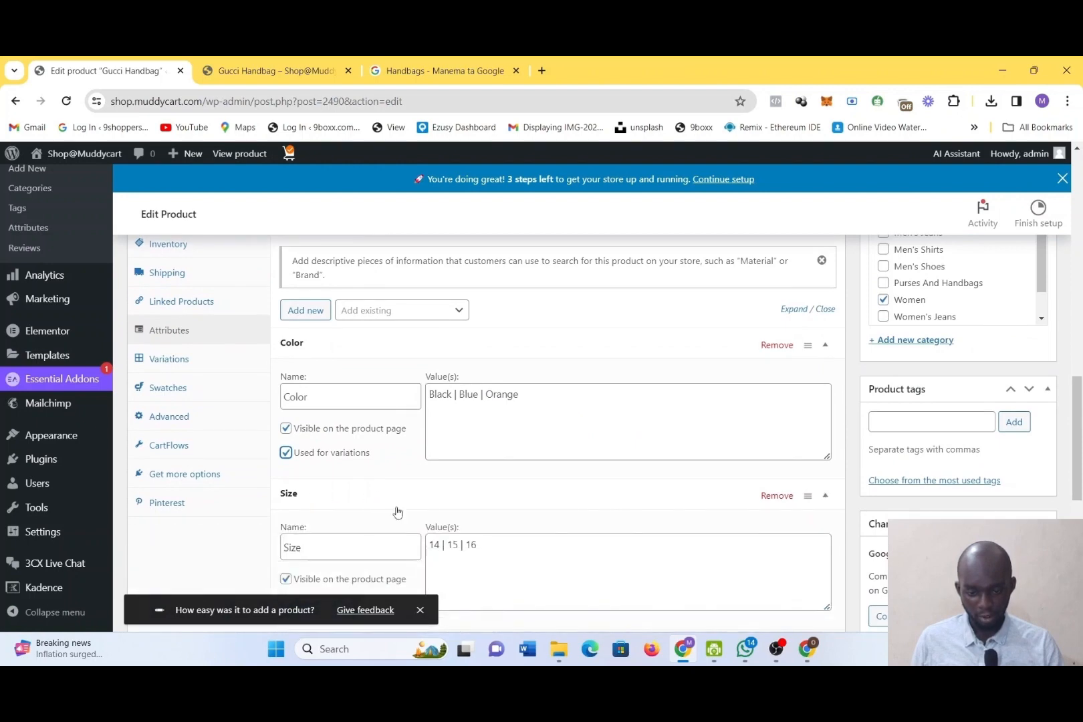
scroll(400, 513, "down", 2)
left_click(285, 501)
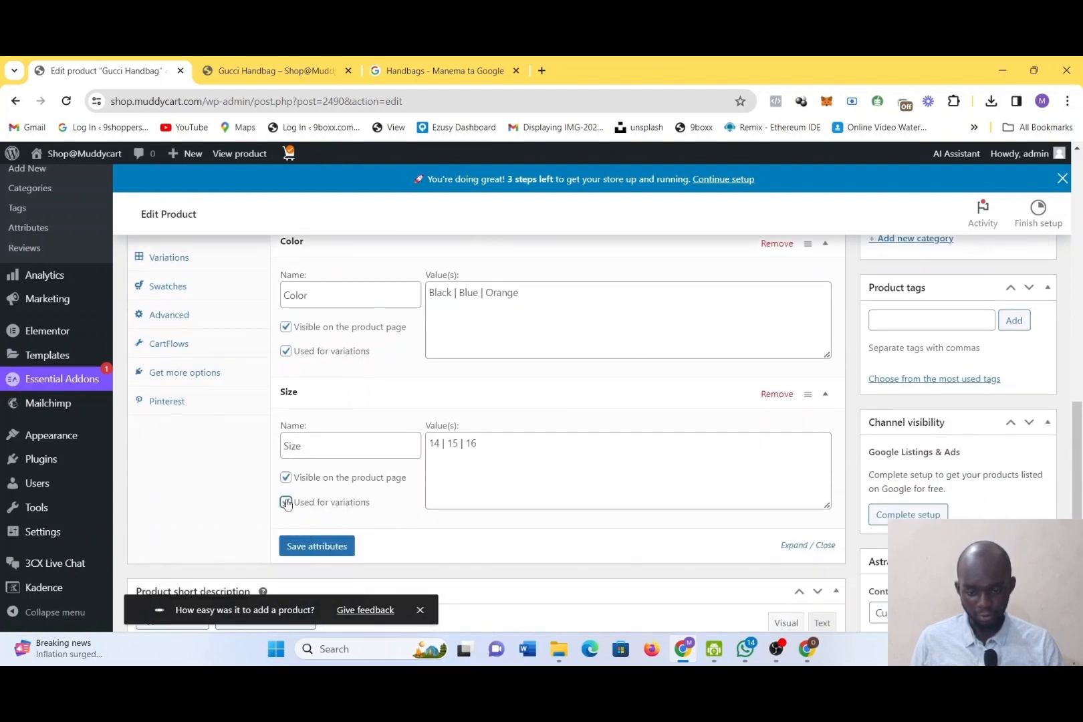
left_click(316, 546)
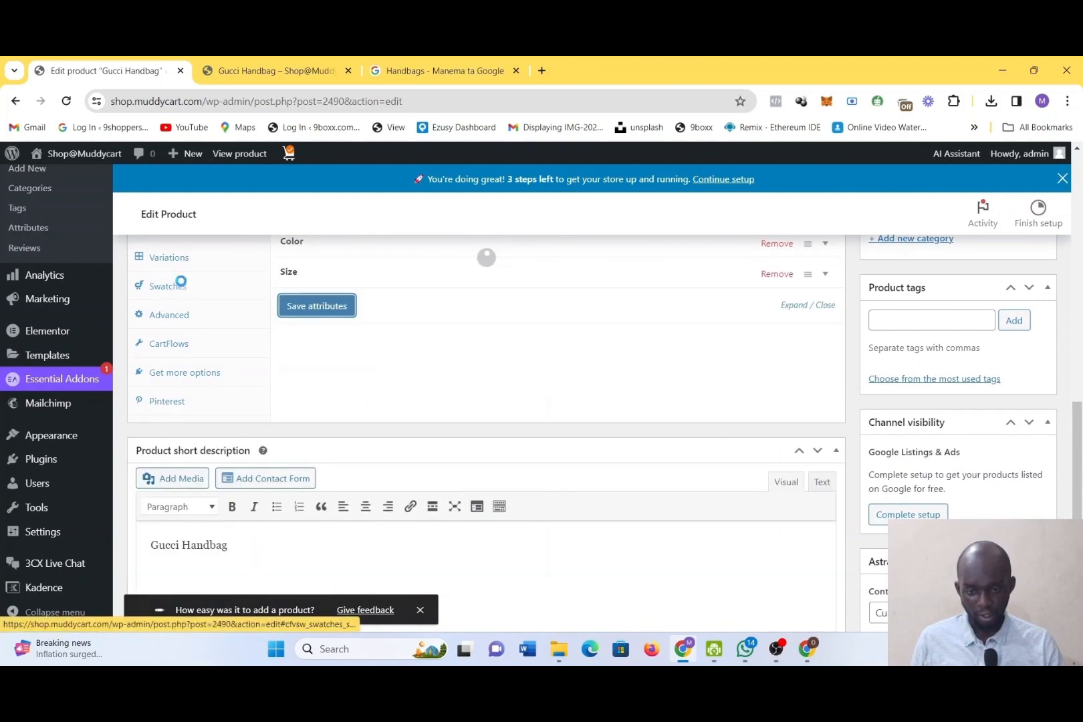
Generate all product variations from every combination of the Color and Size attributes
scroll(178, 283, "down", 2)
scroll(221, 373, "up", 5)
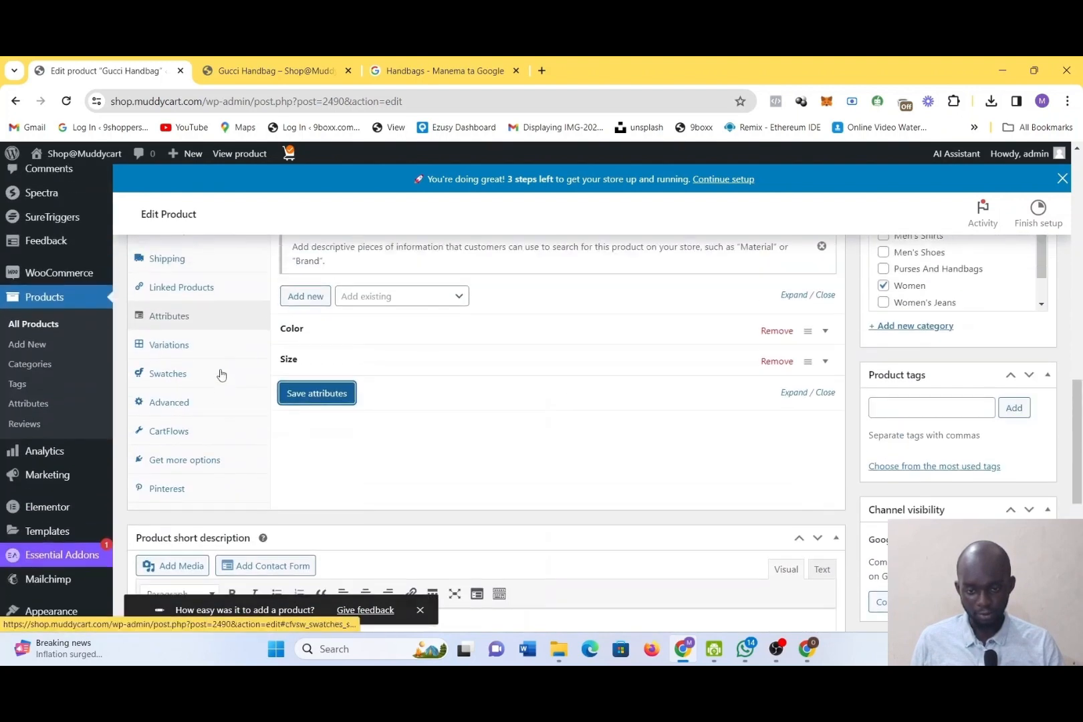
left_click(171, 365)
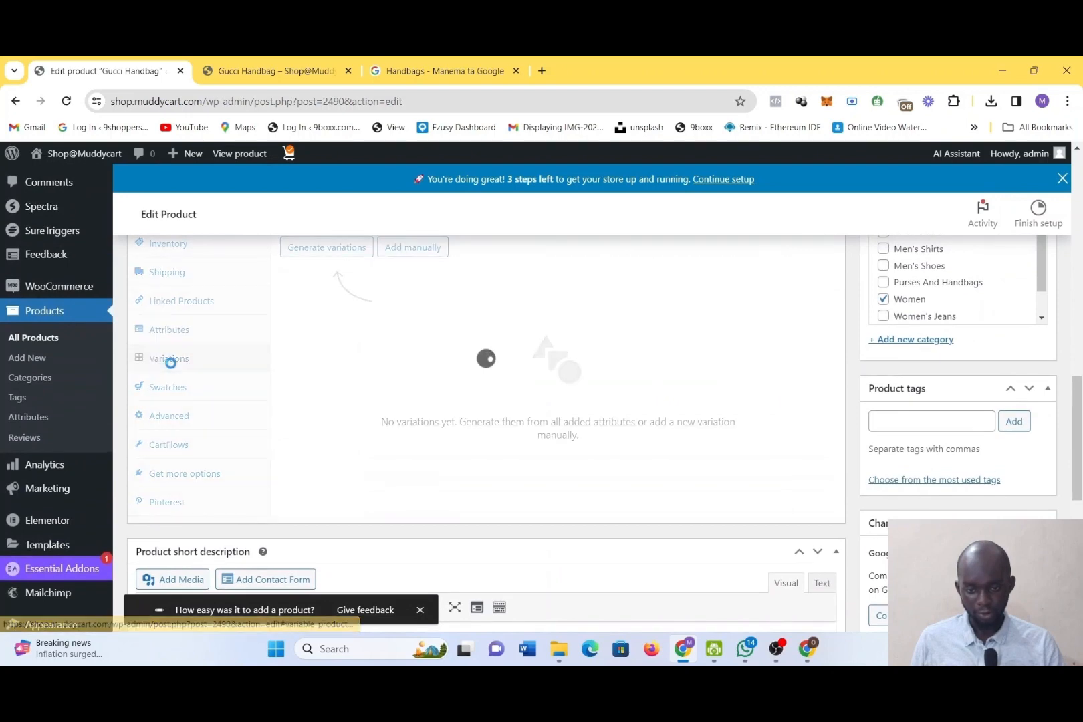
scroll(420, 315, "up", 2)
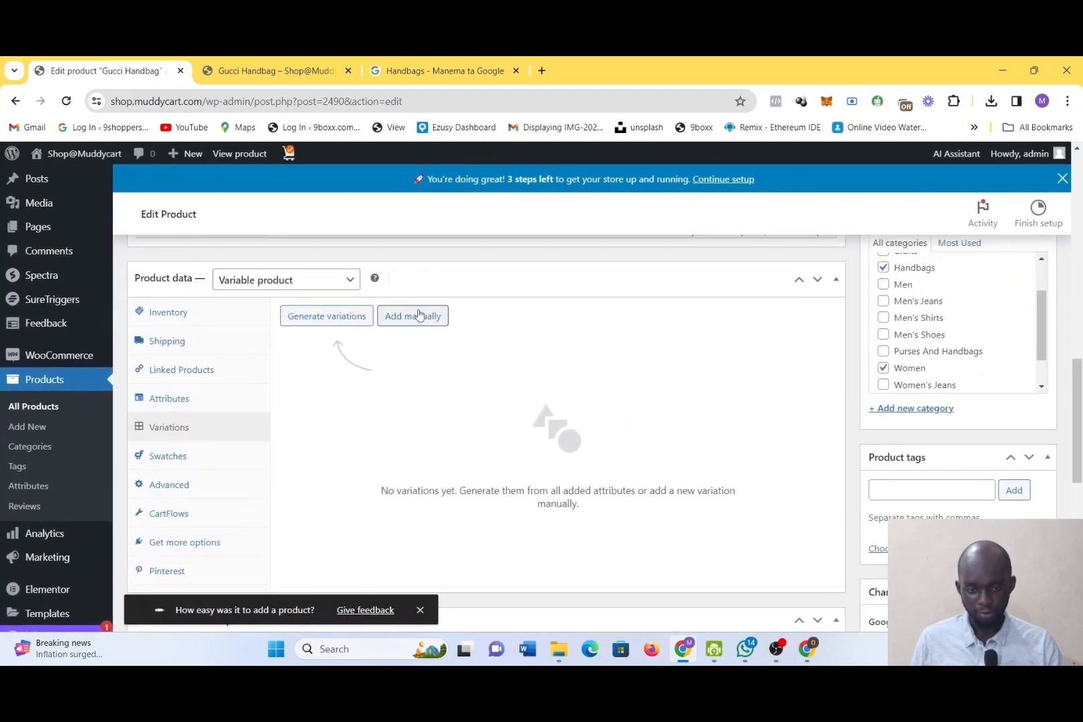
left_click(349, 326)
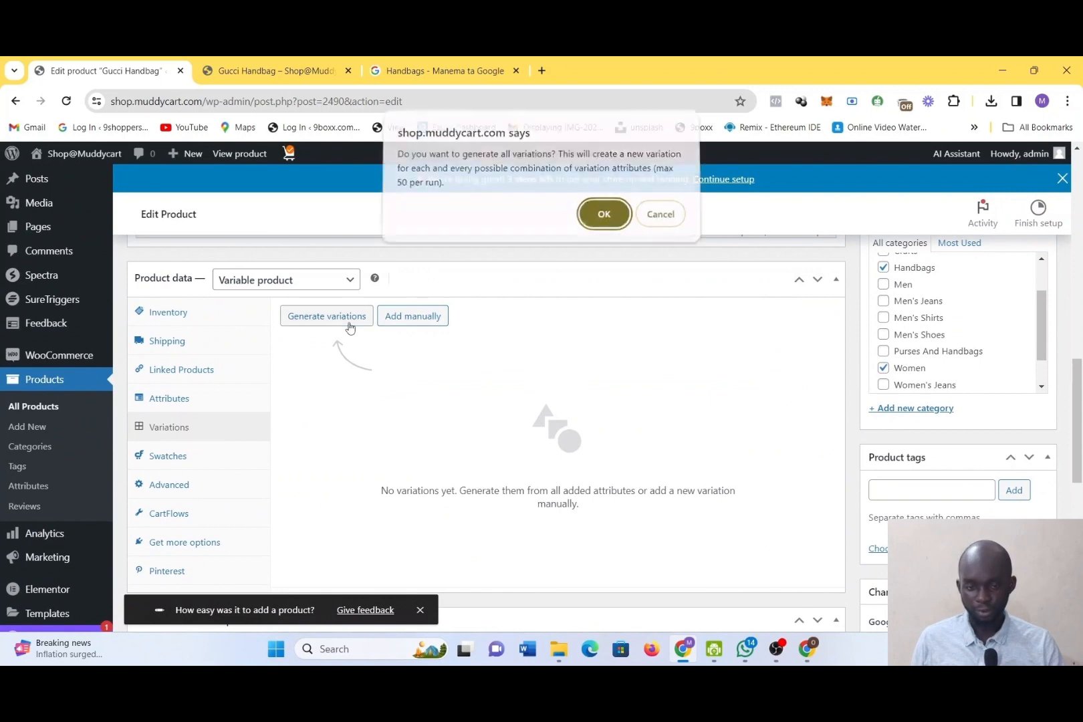
left_click(606, 220)
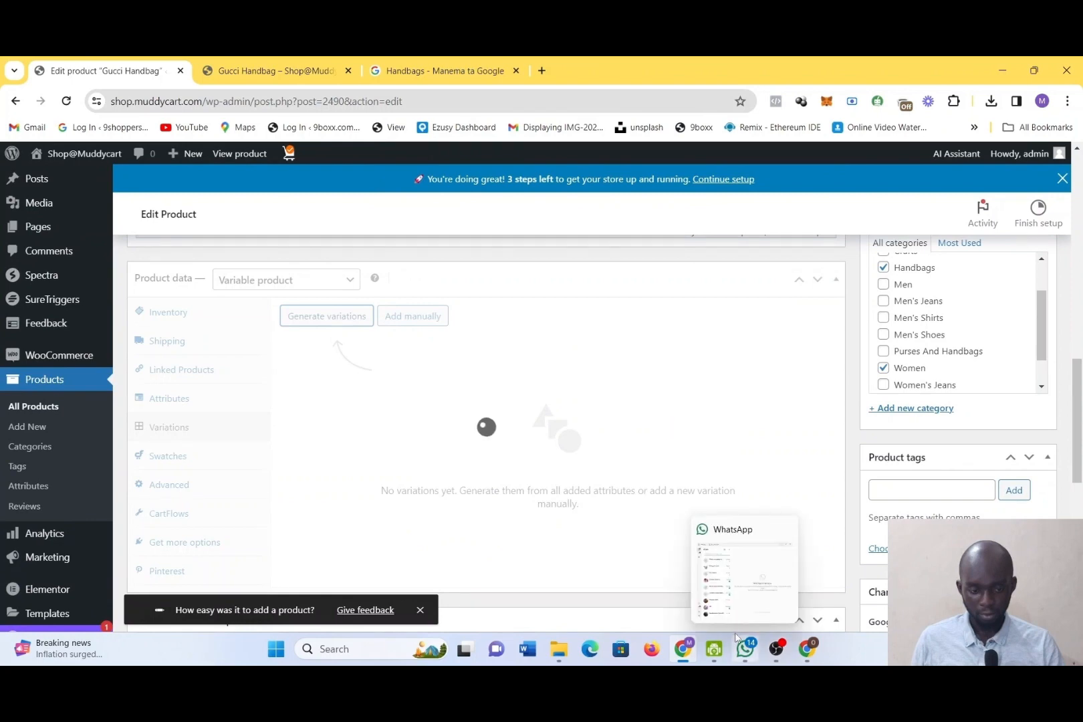
left_click(776, 649)
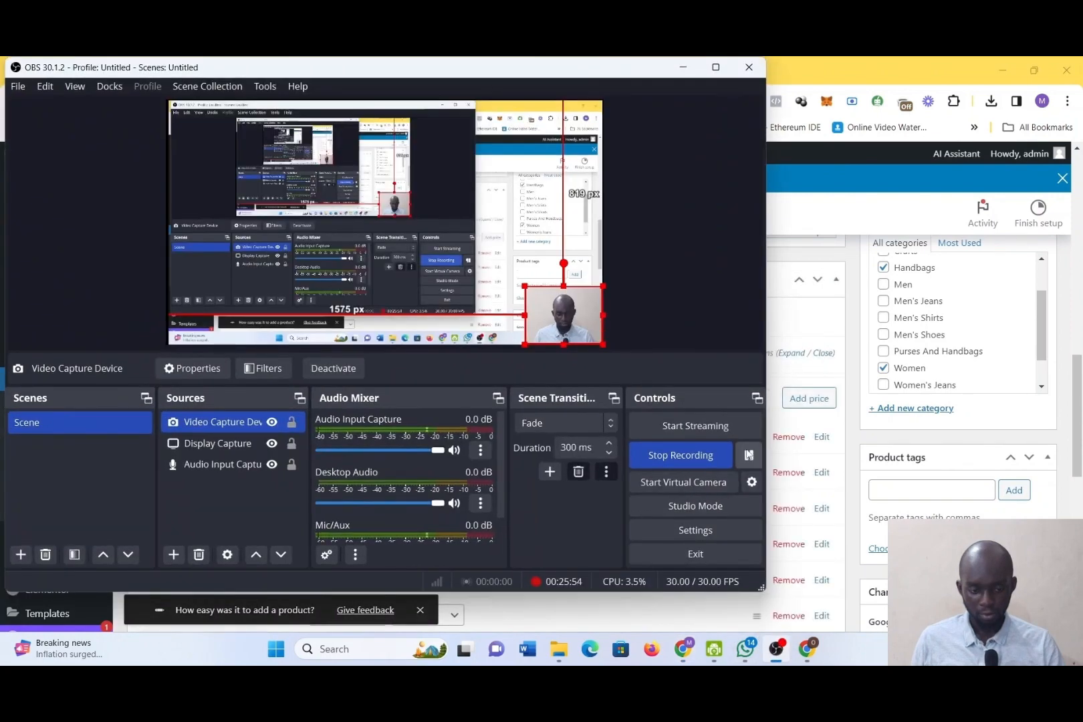
left_click(749, 455)
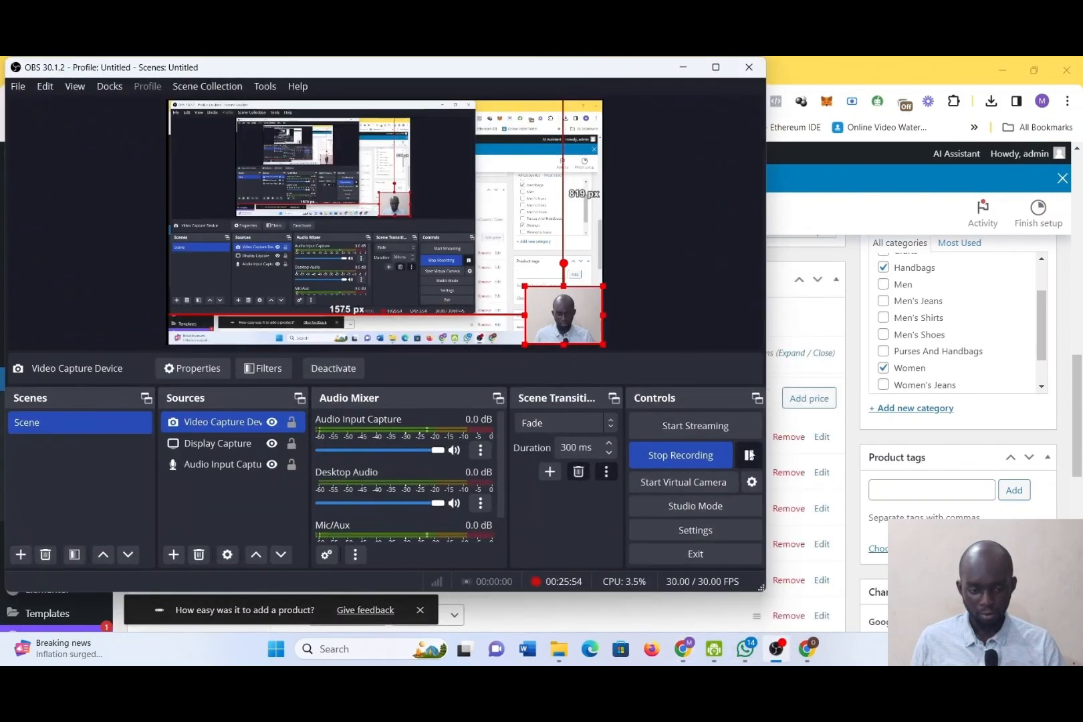
left_click(684, 67)
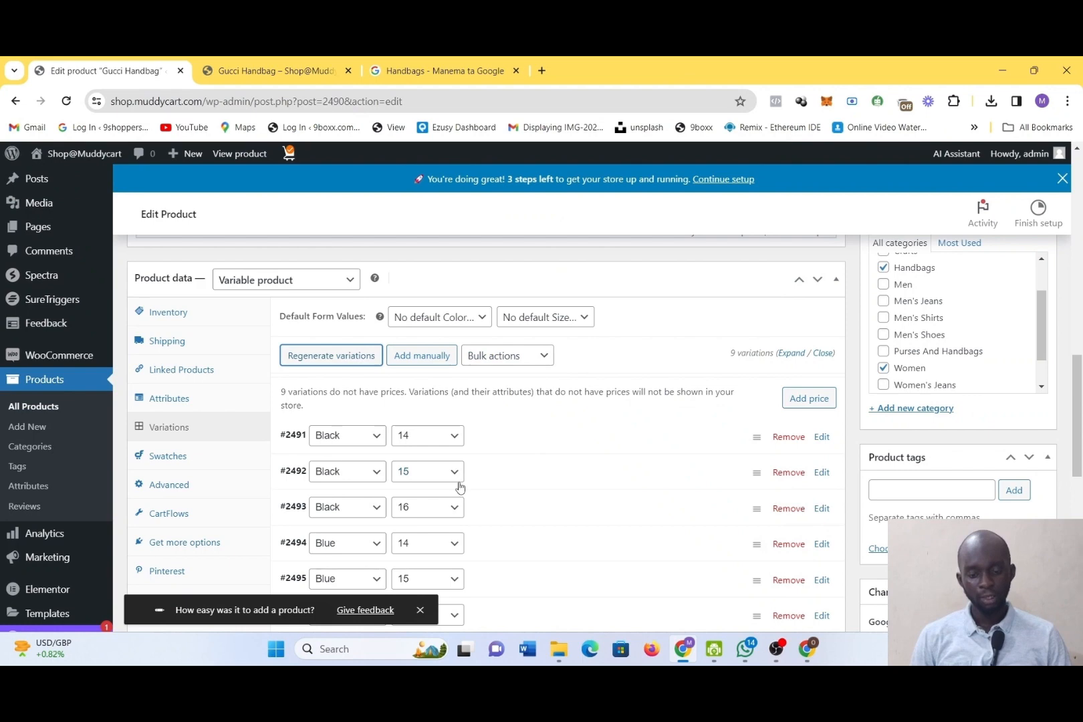
Review the list of generated variations, comparing the color and size combination of each one
scroll(460, 487, "down", 4)
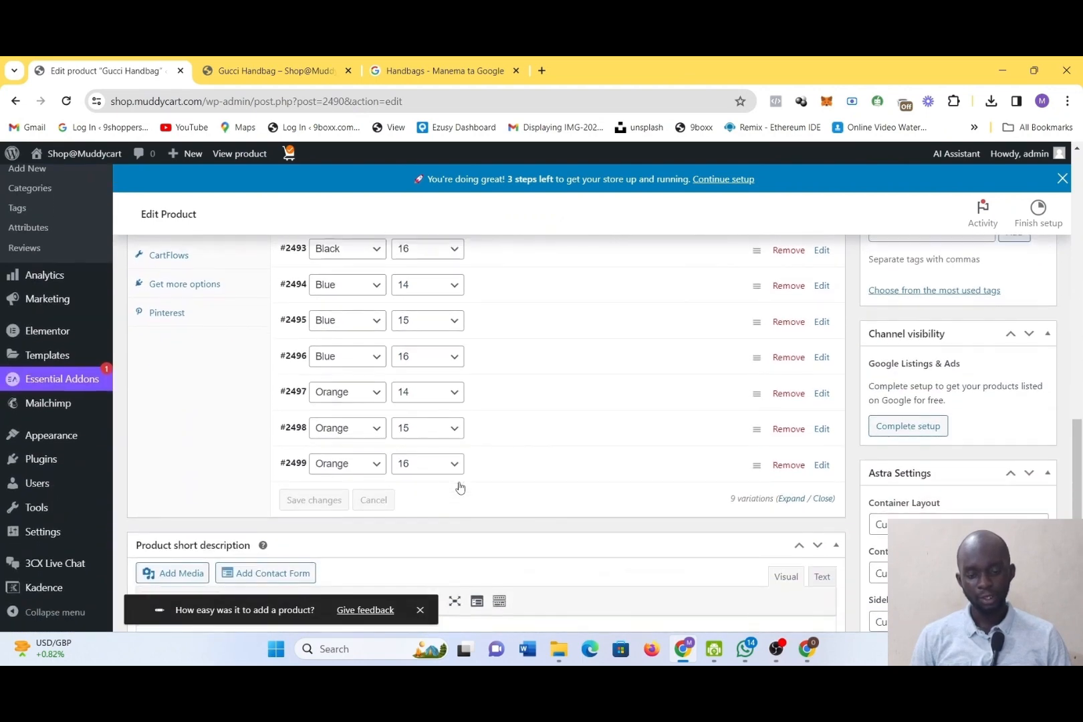
scroll(460, 487, "up", 1)
scroll(460, 486, "up", 2)
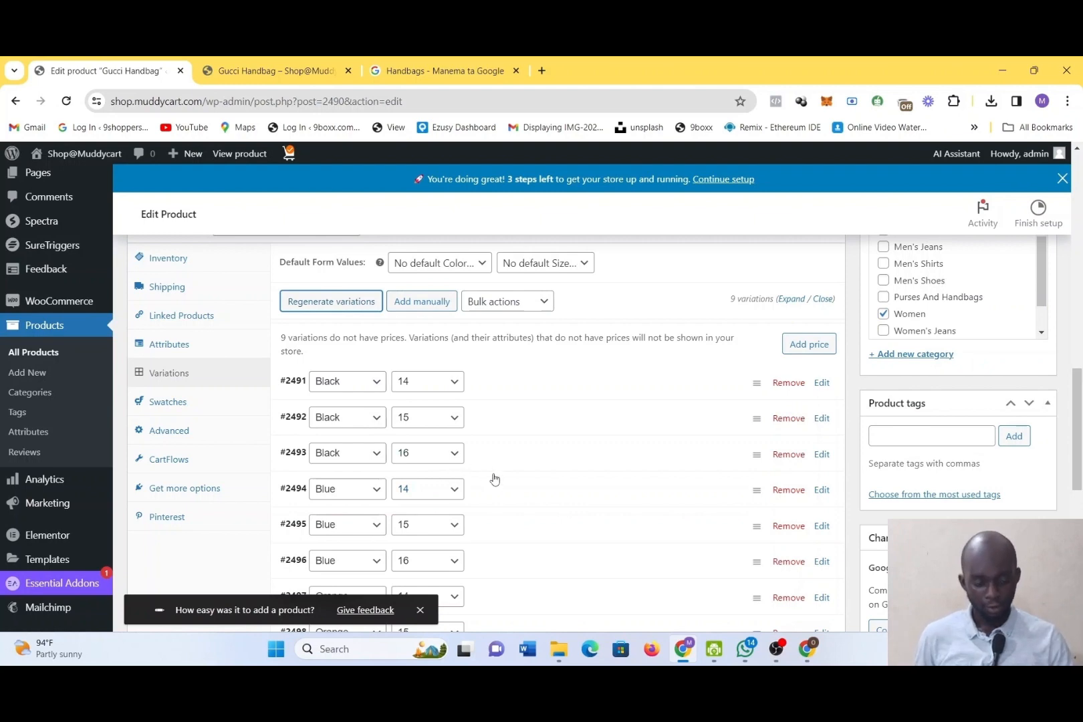
scroll(494, 478, "down", 2)
scroll(495, 479, "down", 1)
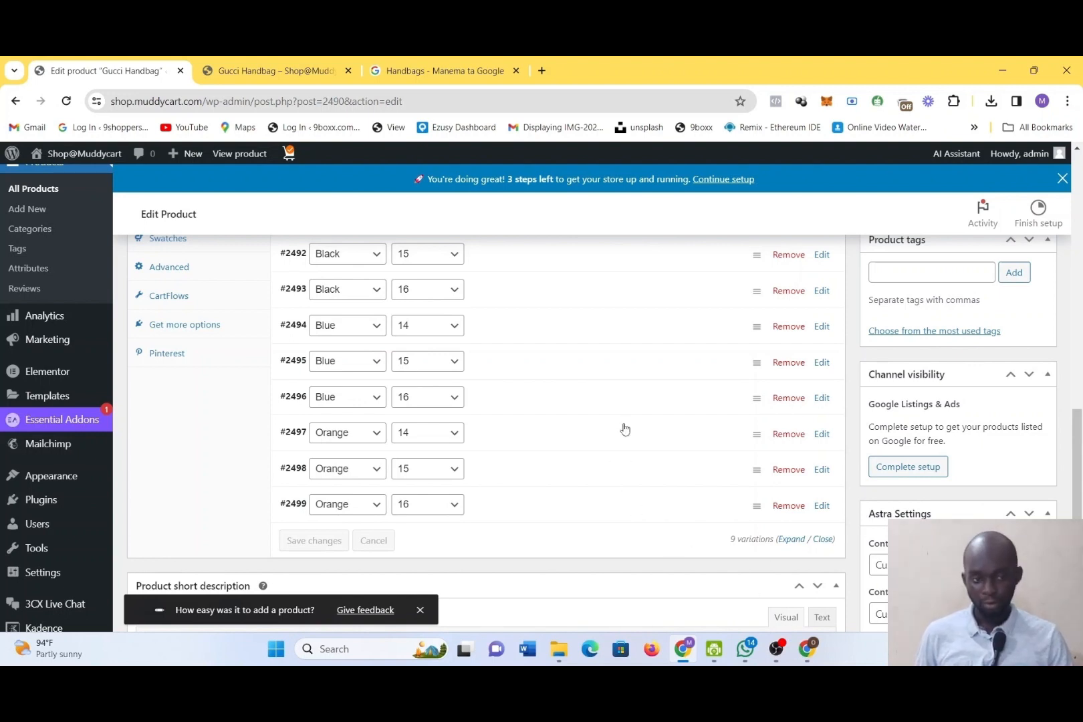
scroll(625, 429, "down", 1)
scroll(625, 429, "up", 3)
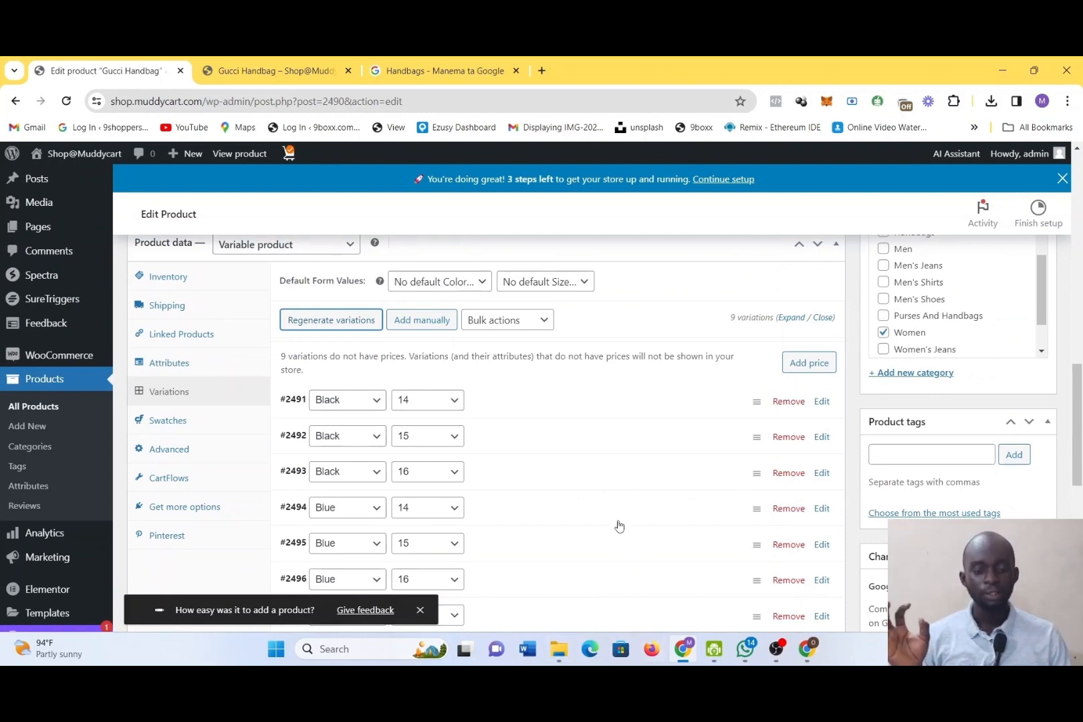
scroll(632, 545, "down", 1)
scroll(632, 531, "down", 1)
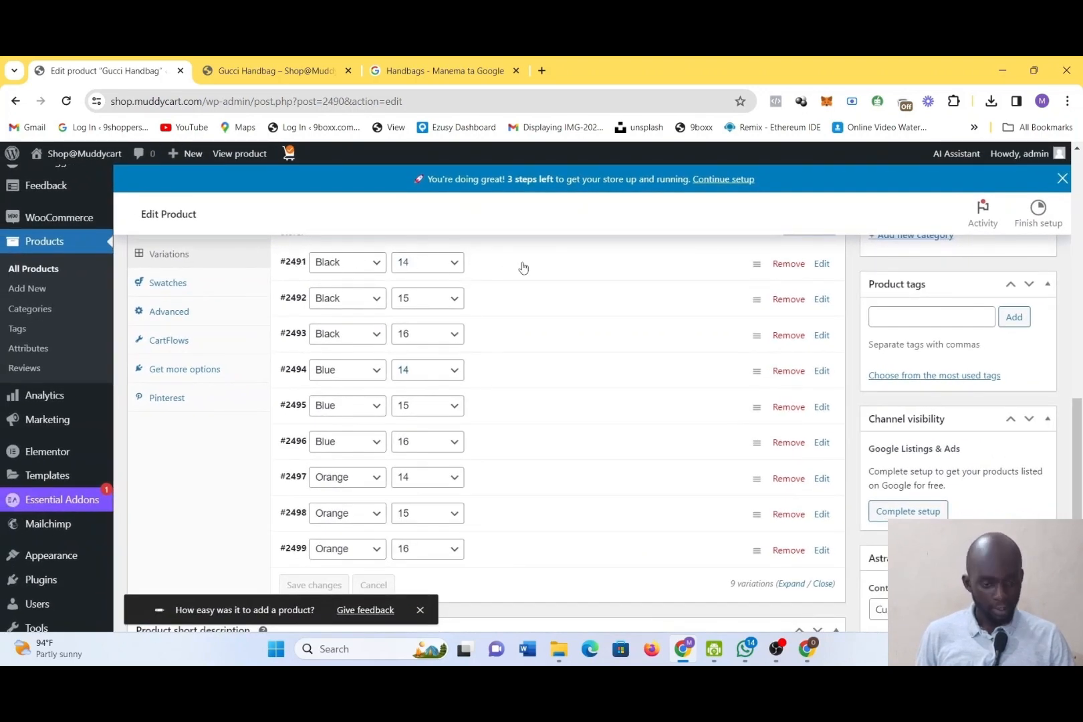
scroll(482, 357, "down", 1)
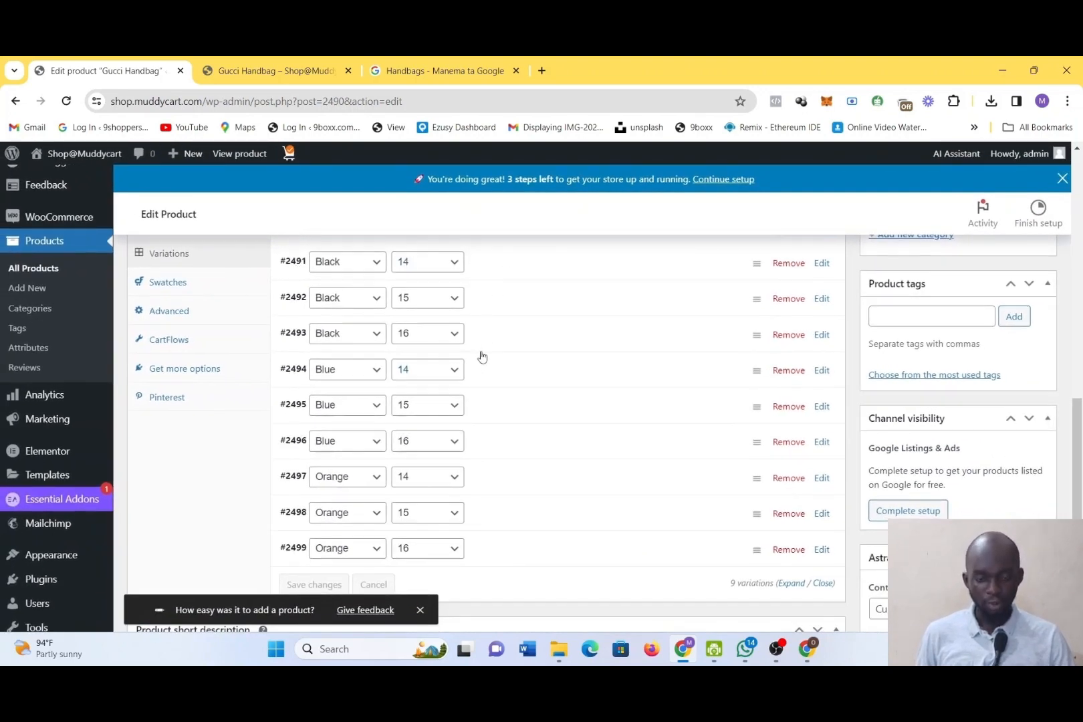
scroll(483, 357, "up", 1)
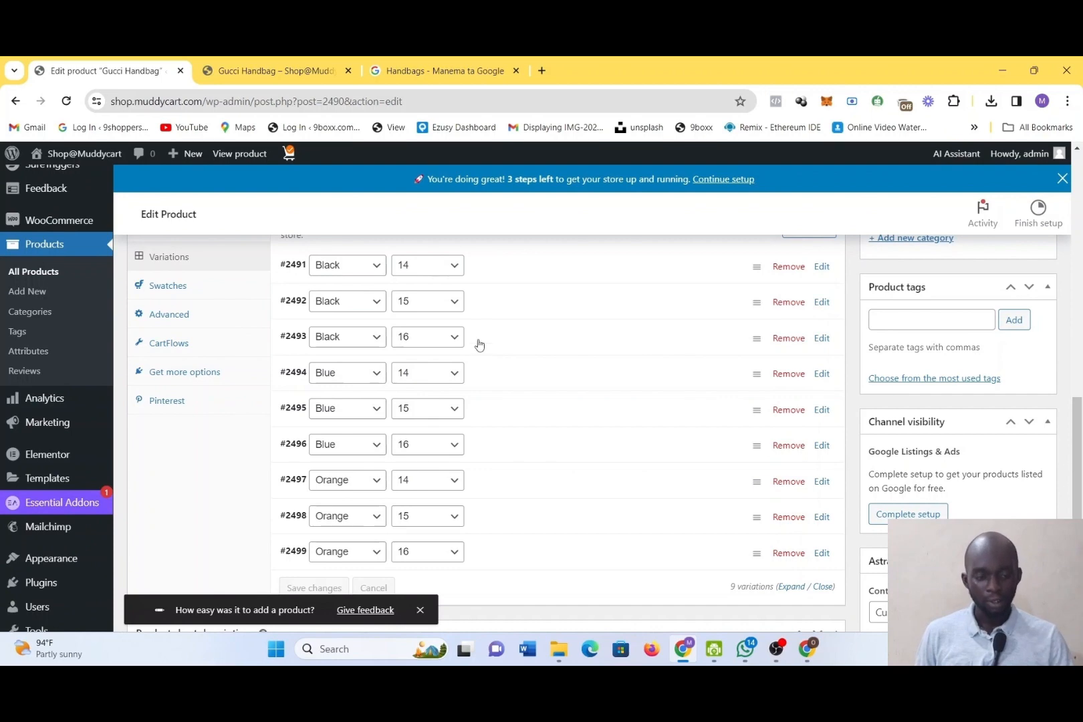
scroll(479, 345, "up", 1)
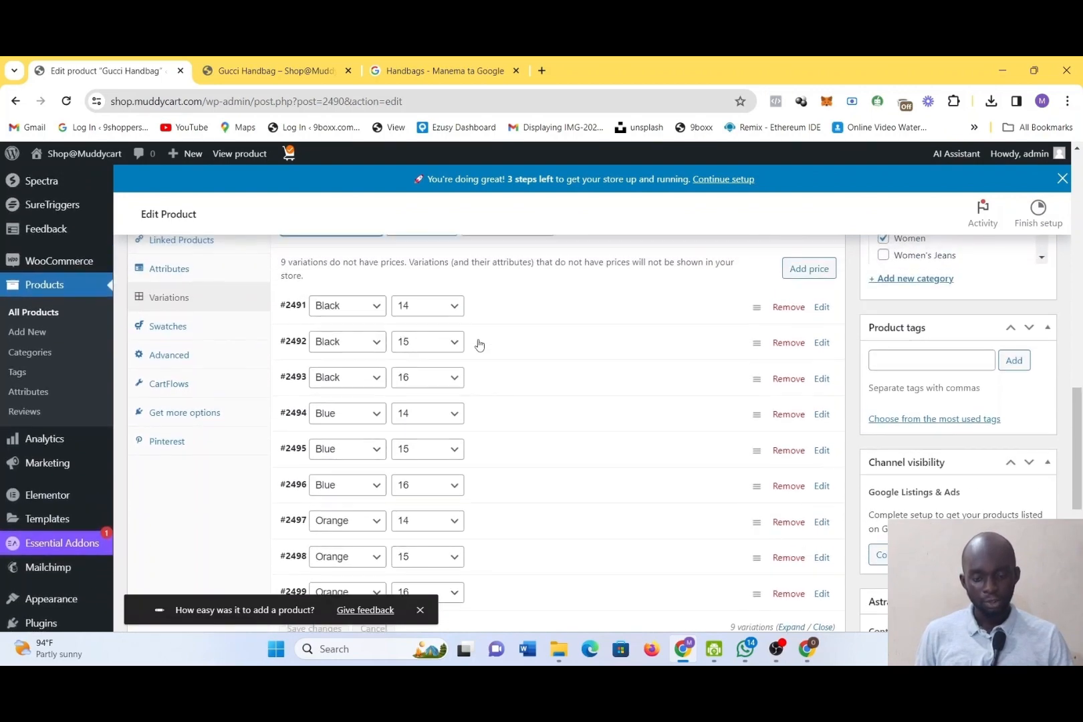
scroll(479, 345, "down", 2)
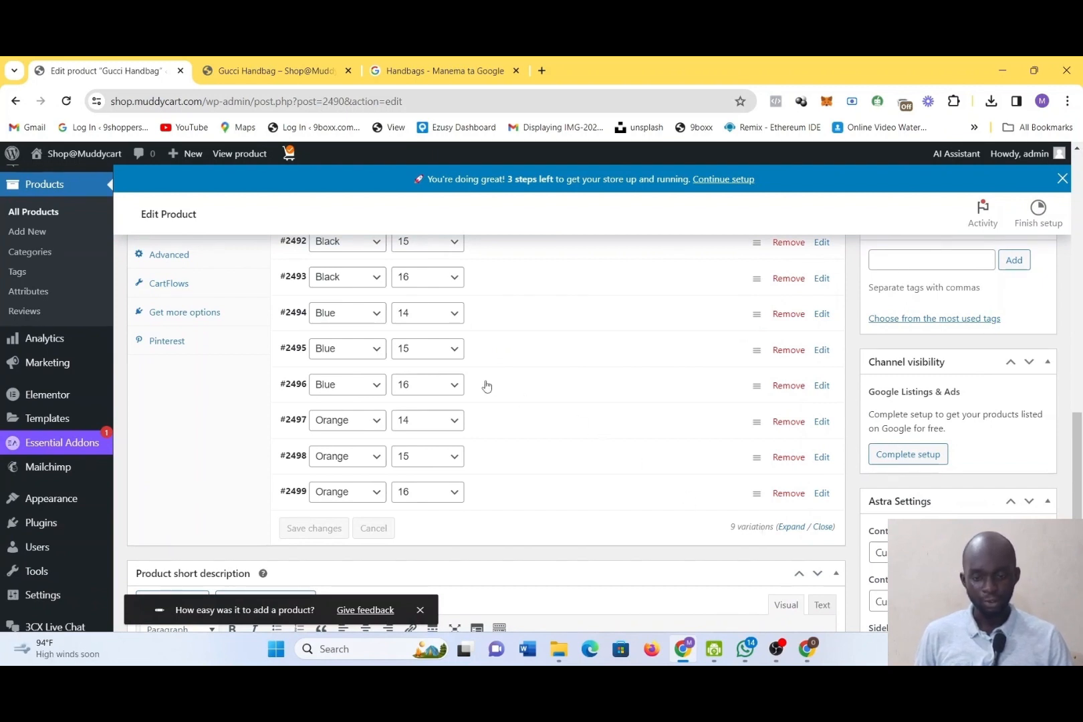
scroll(483, 385, "up", 1)
scroll(486, 386, "up", 2)
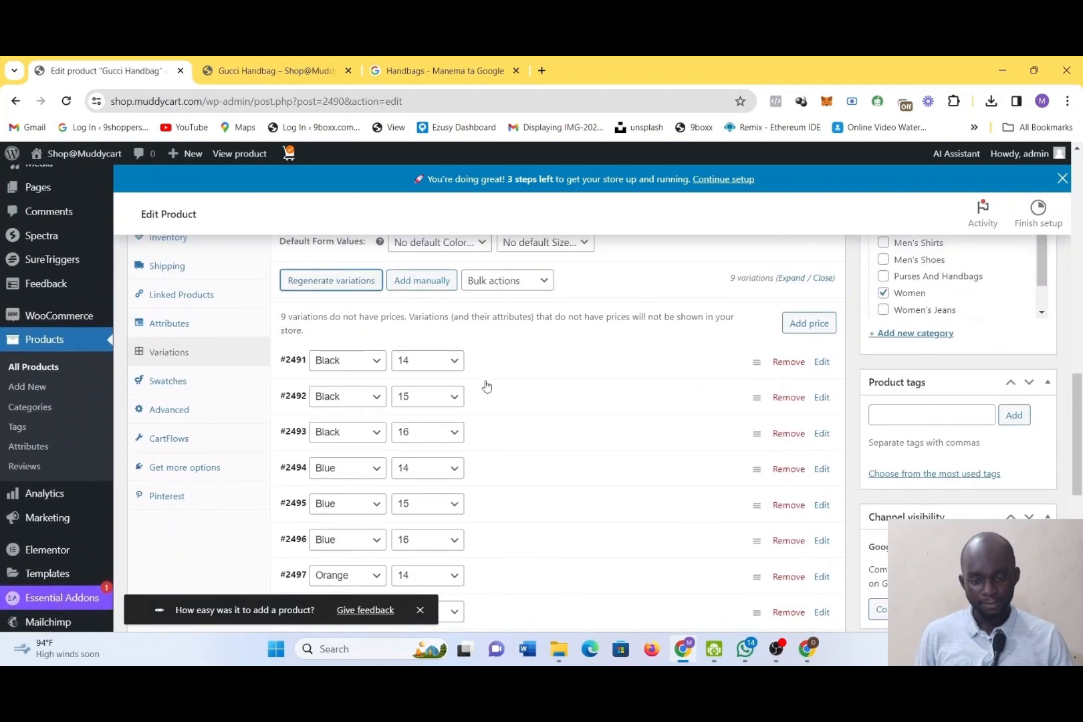
scroll(486, 386, "up", 1)
scroll(486, 386, "down", 5)
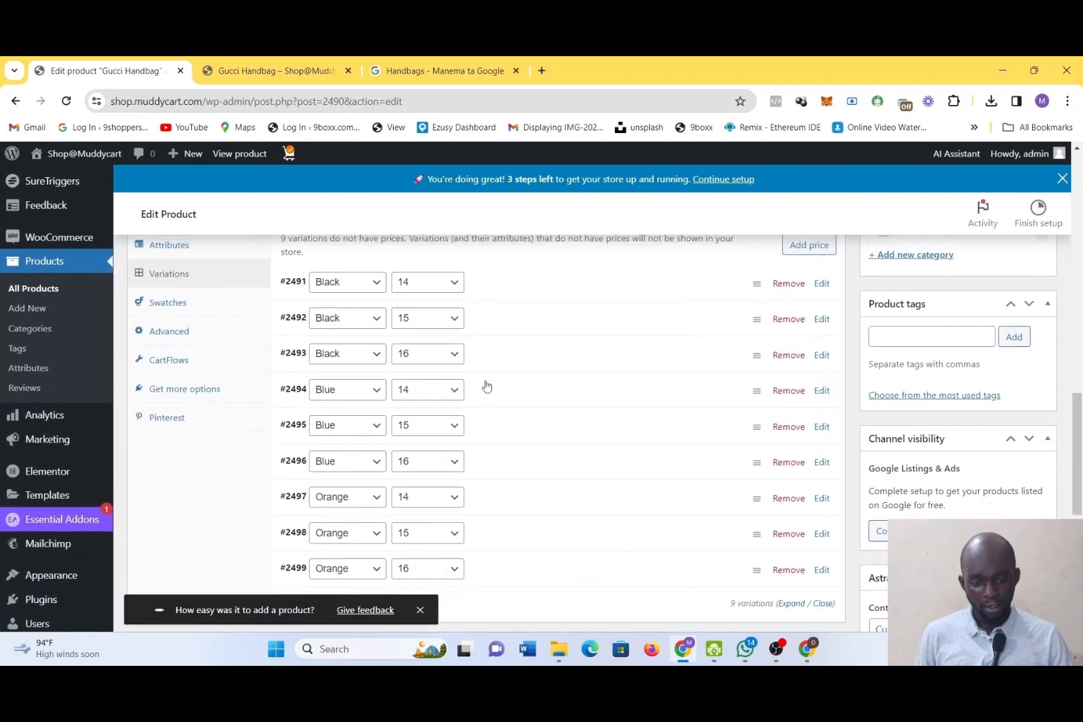
Review the generated variations along with the product's attributes, linked products and shipping sections
scroll(487, 387, "down", 1)
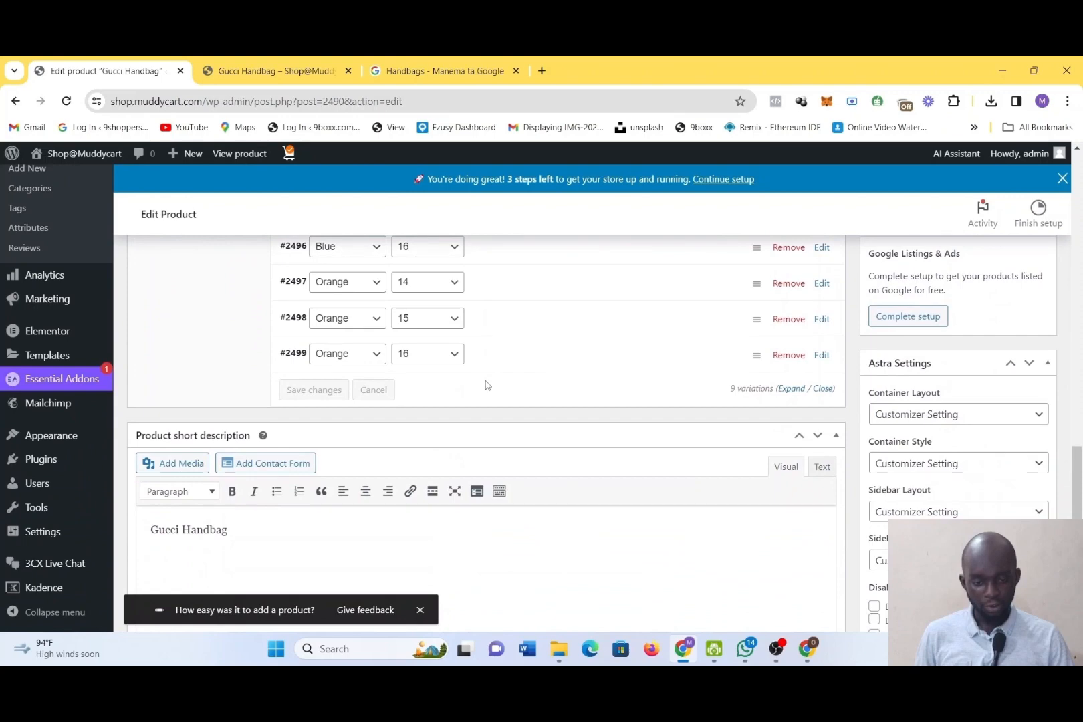
scroll(487, 386, "up", 4)
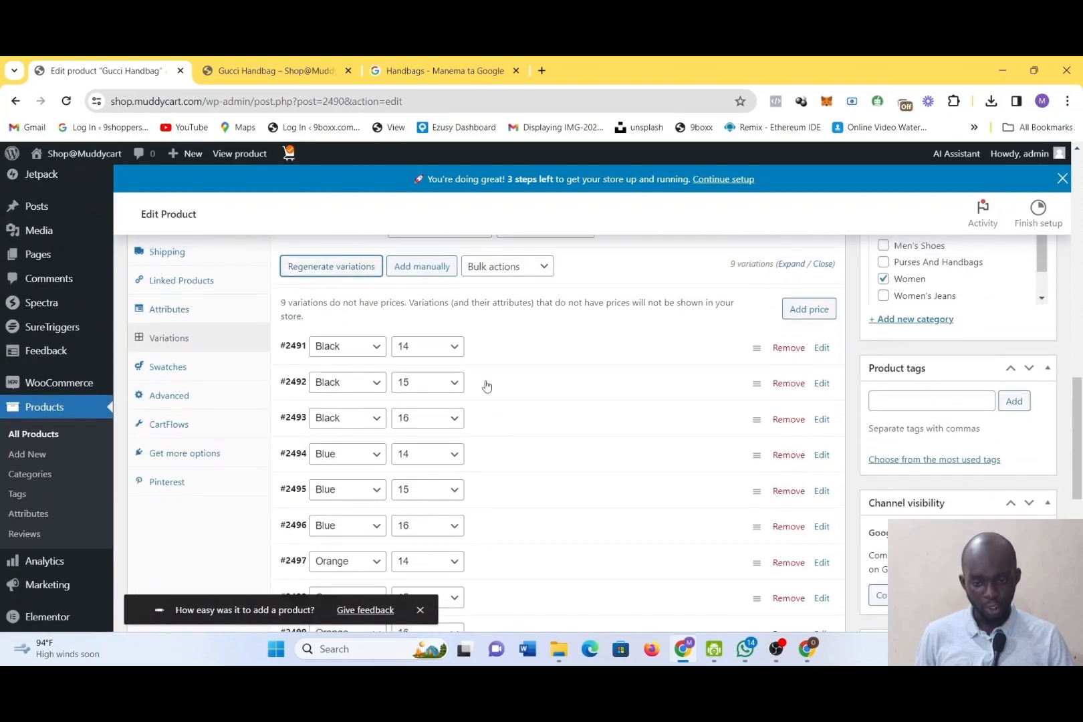
left_click(187, 333)
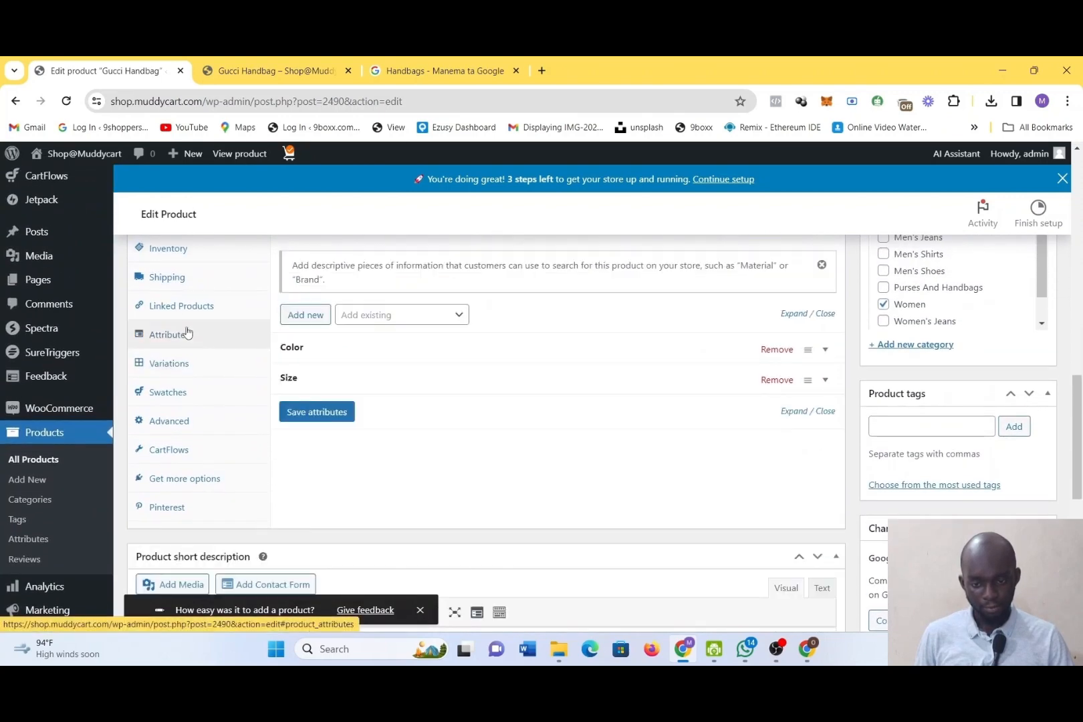
left_click(186, 309)
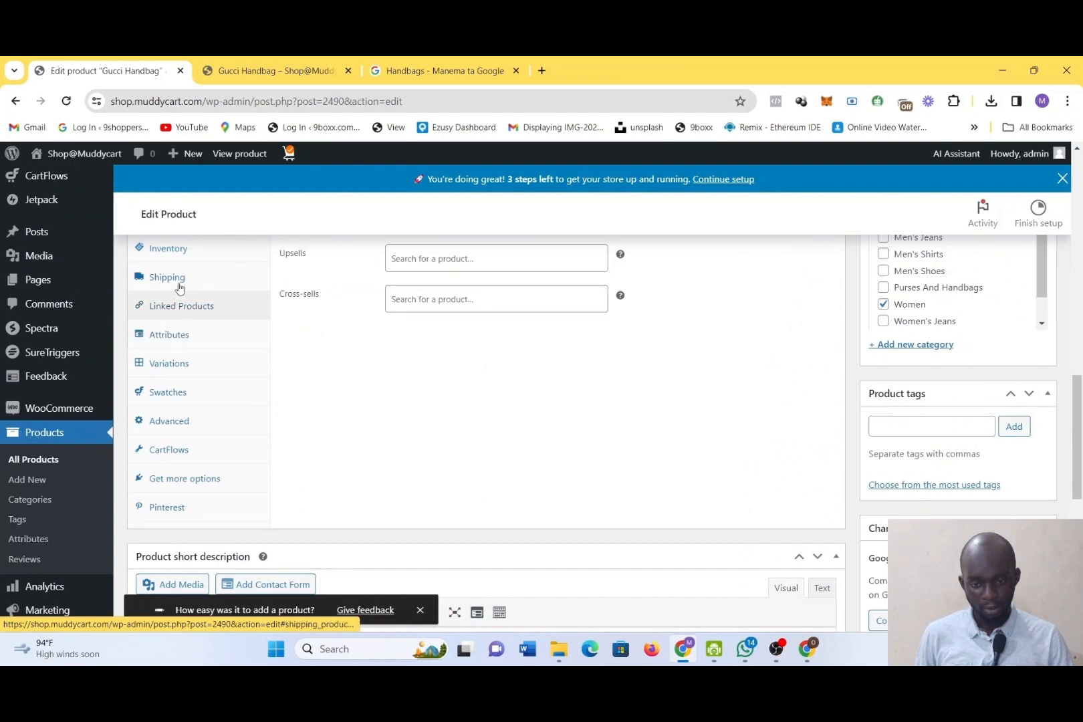
left_click(179, 287)
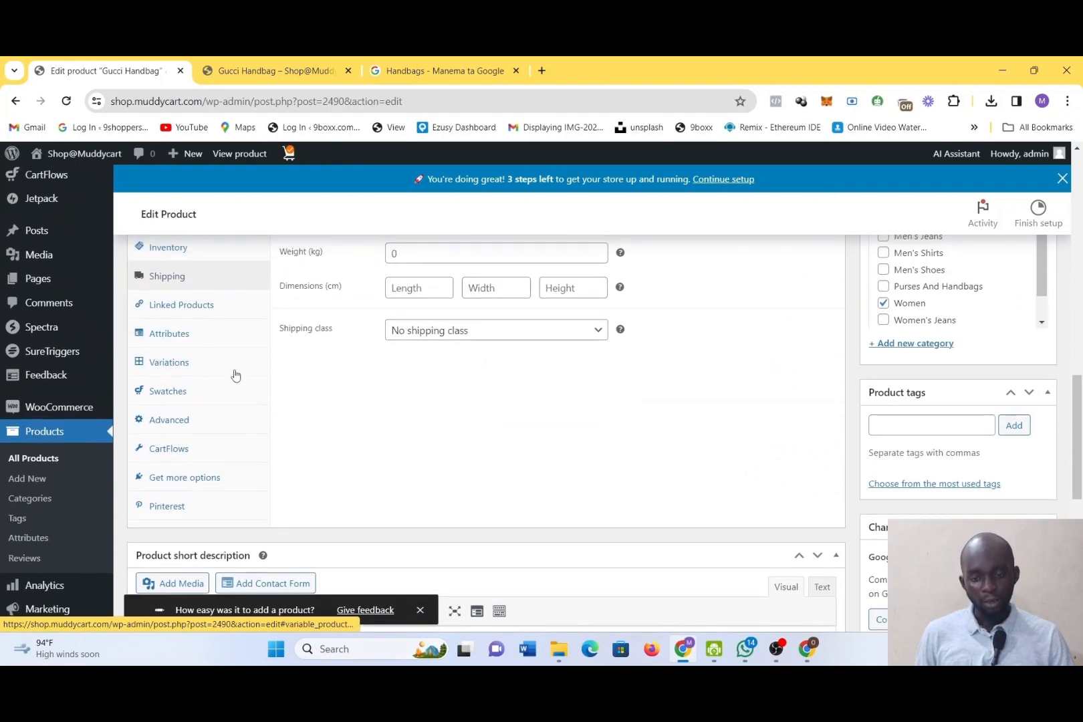
left_click(189, 365)
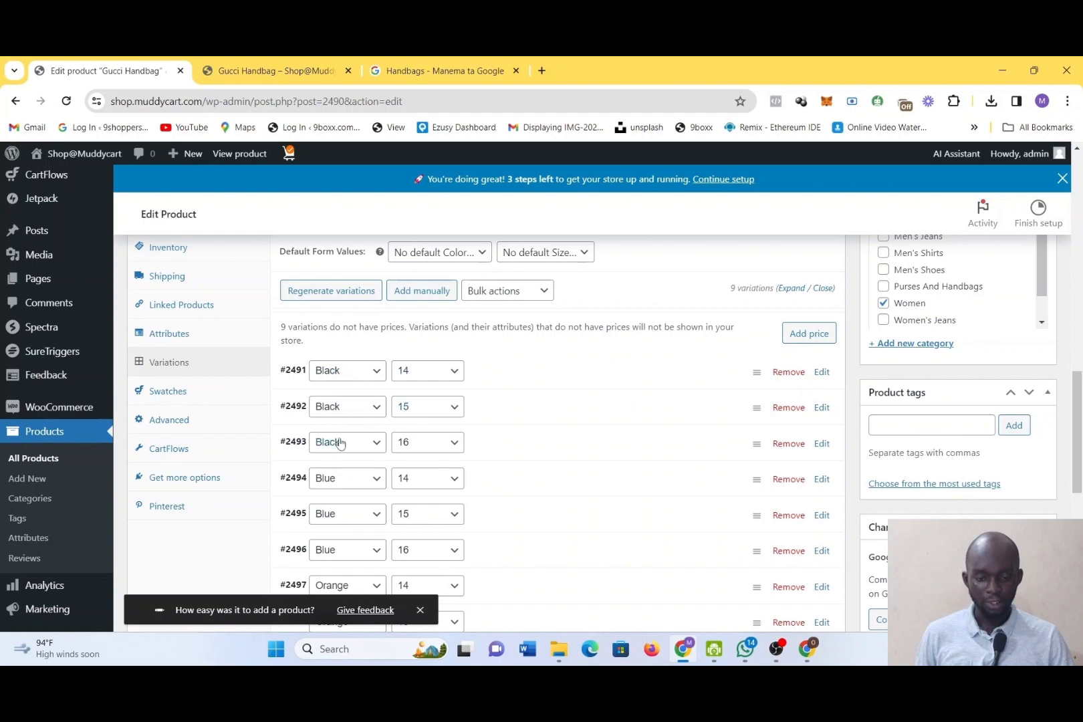
scroll(309, 409, "down", 3)
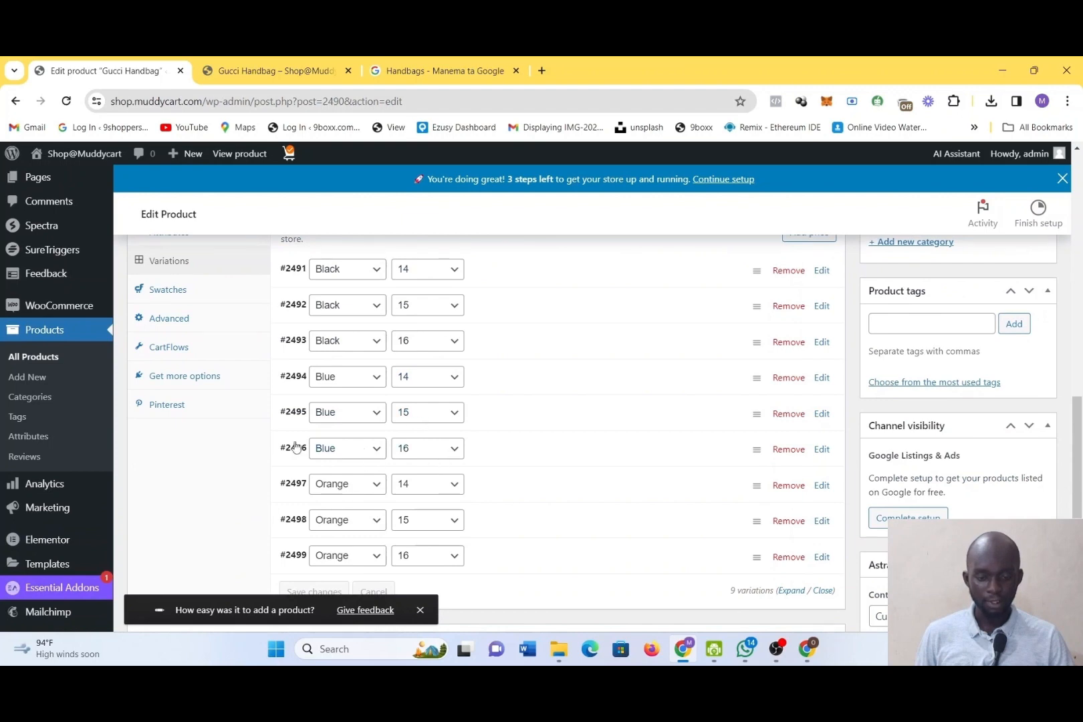
scroll(296, 447, "down", 2)
scroll(294, 444, "up", 4)
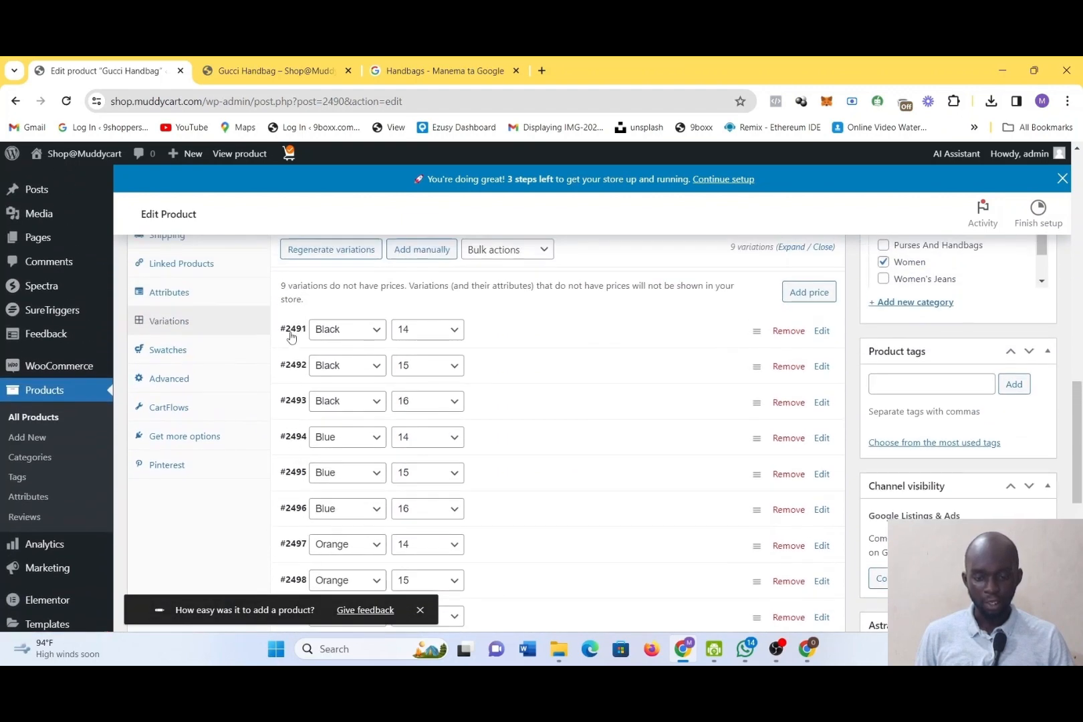
scroll(298, 329, "down", 1)
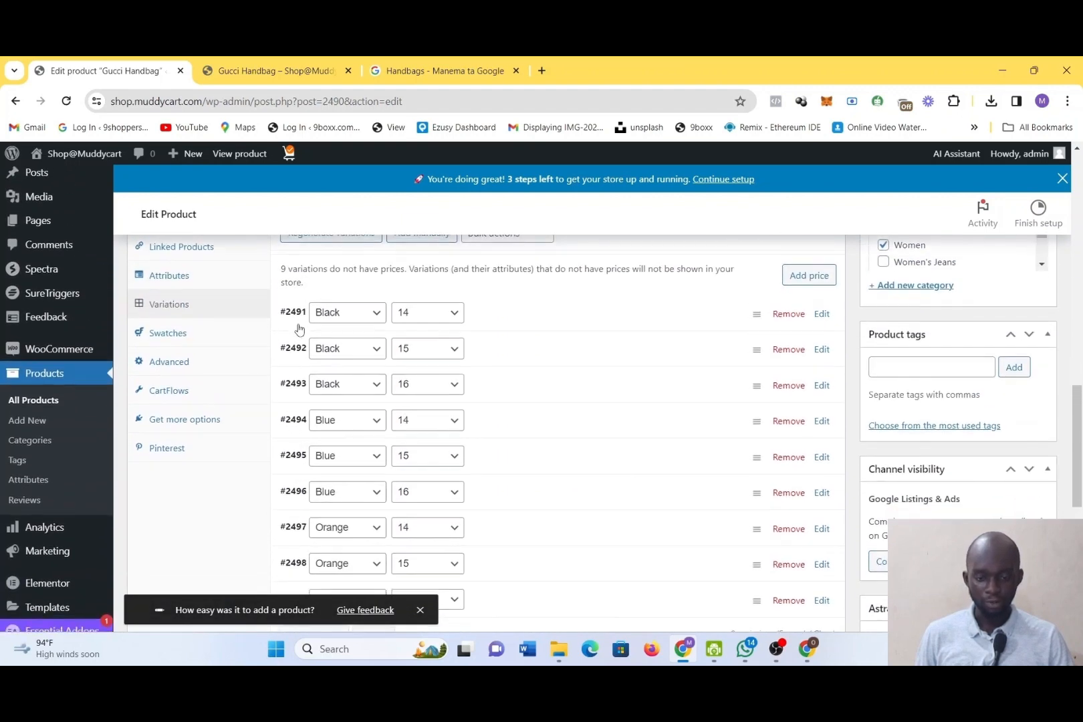
scroll(281, 331, "up", 3)
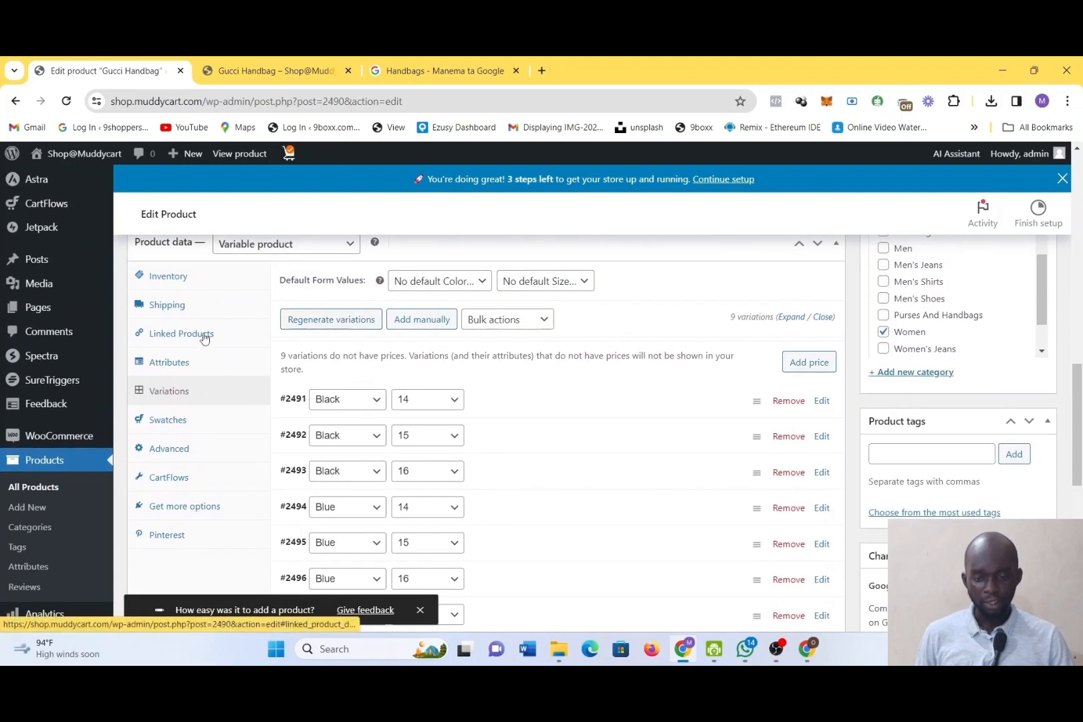
Check which shipping classes are available in the product's shipping settings
left_click(179, 309)
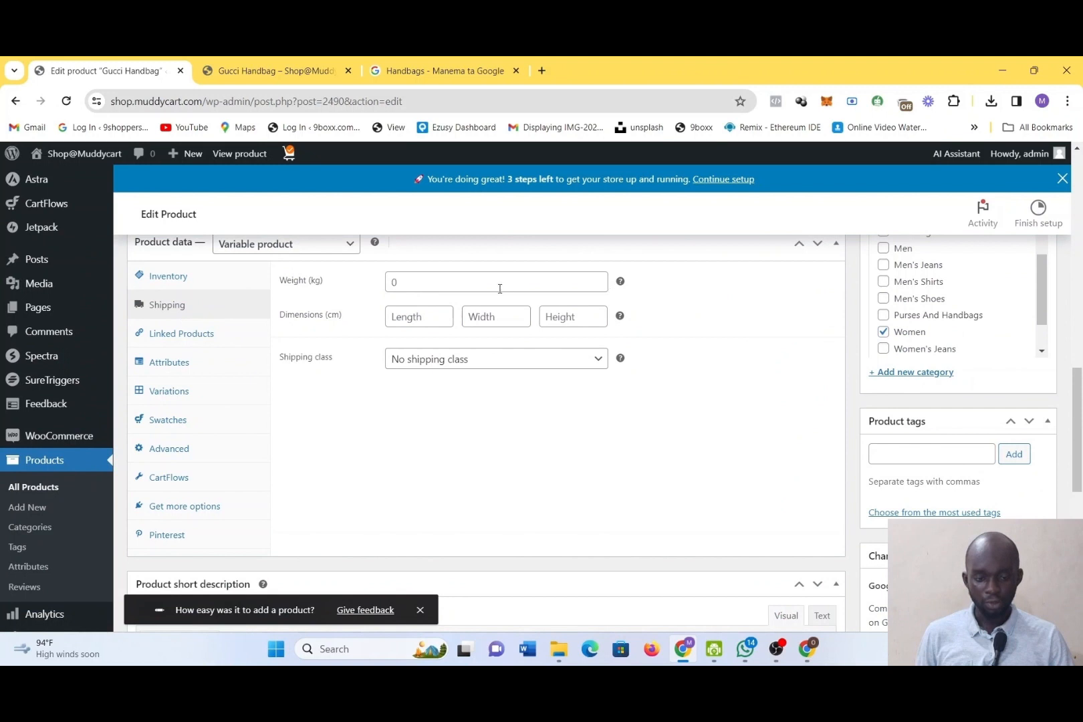
left_click(457, 366)
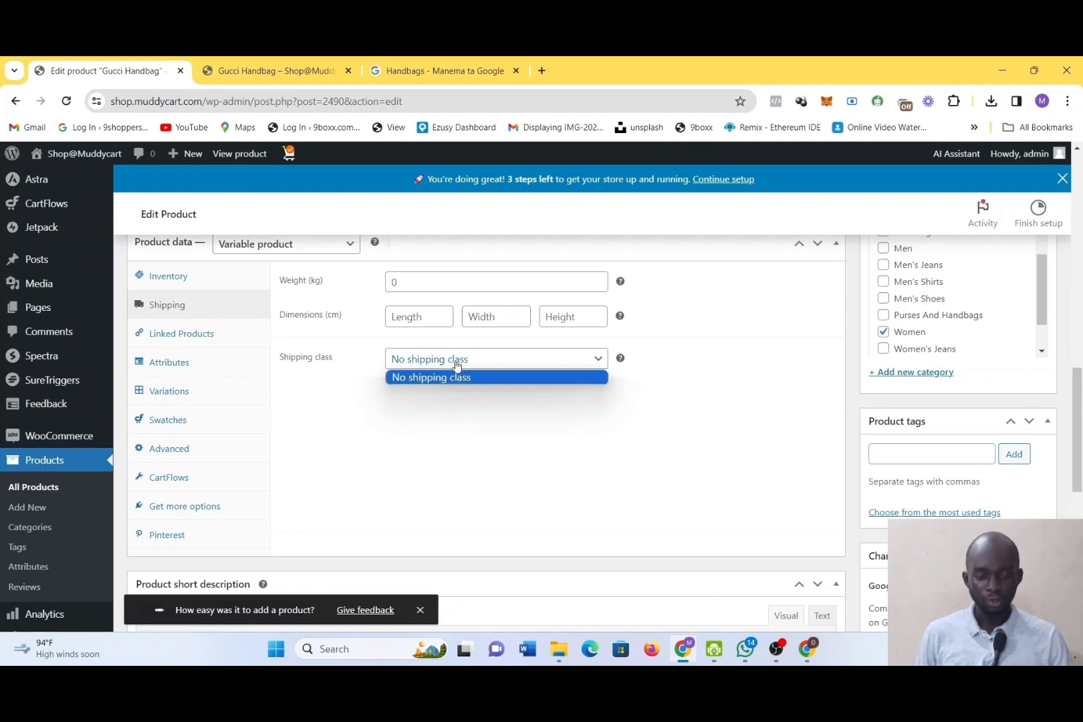
left_click(585, 367)
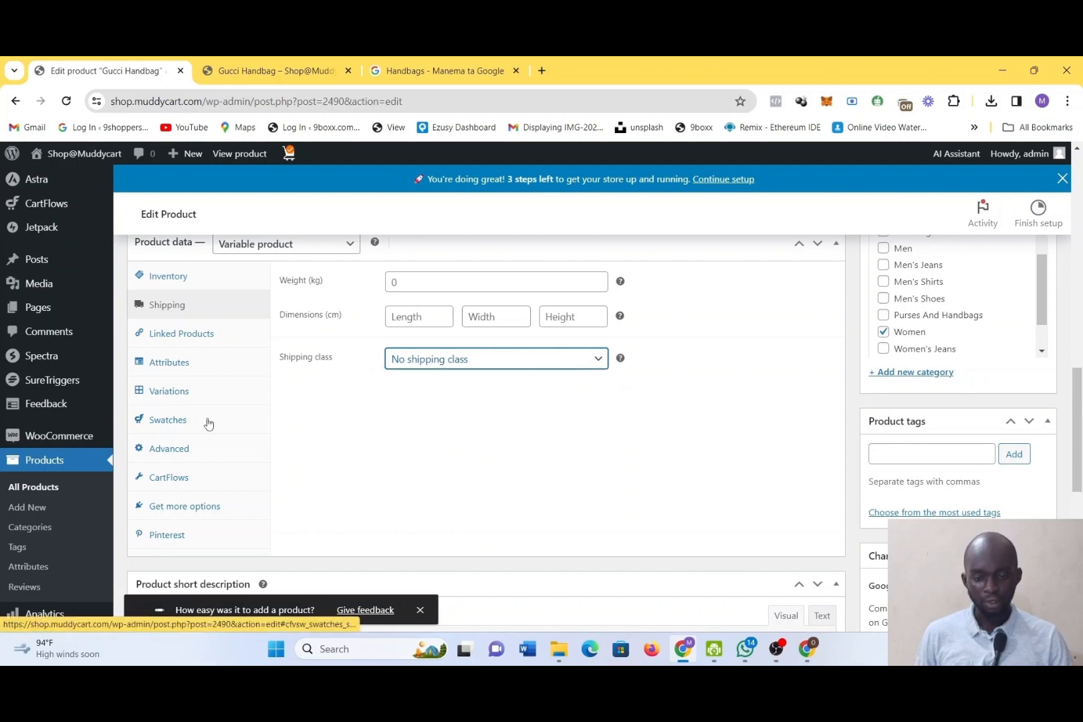
Update the published Gucci Handbag product to save its generated variations
scroll(739, 406, "down", 3)
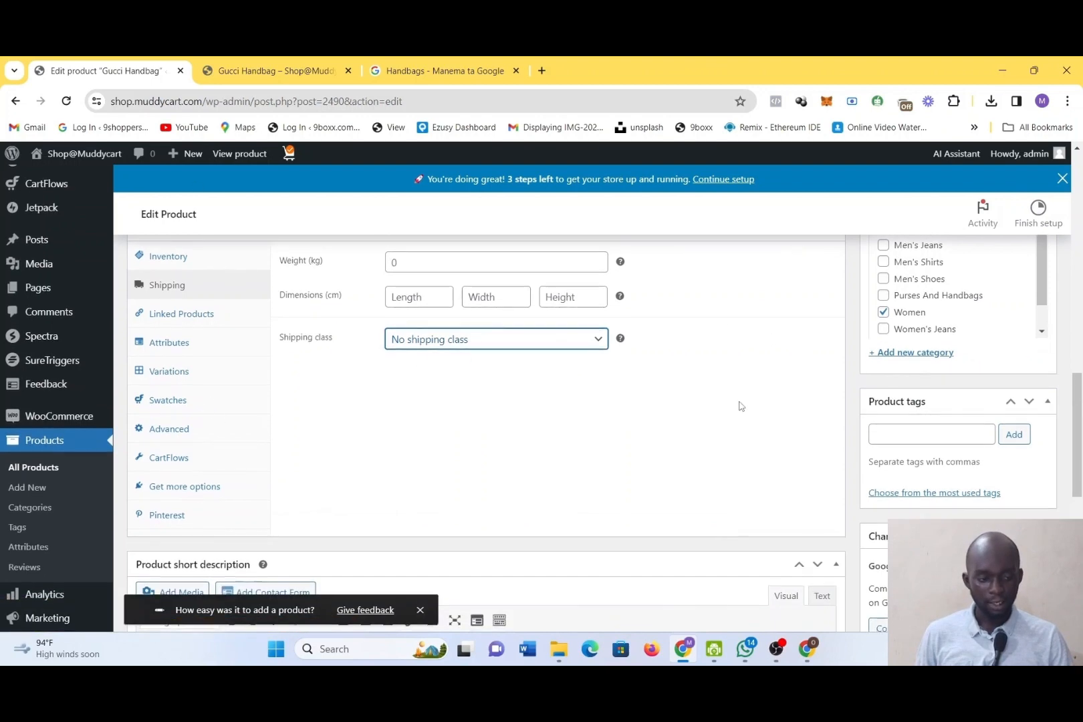
scroll(740, 406, "down", 5)
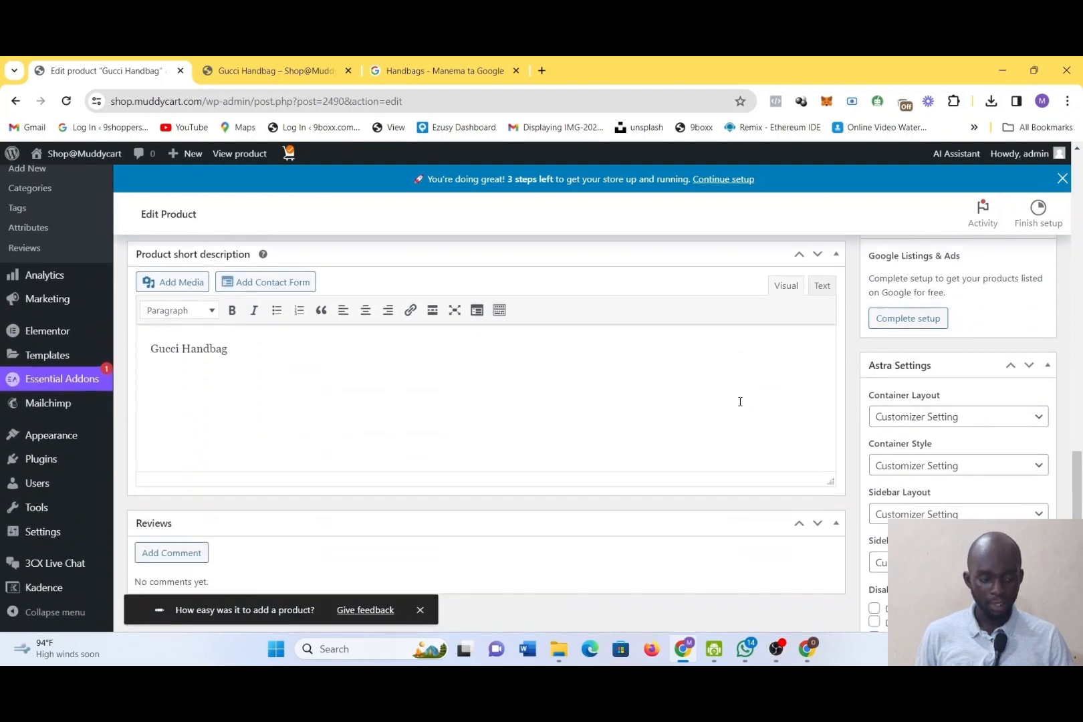
scroll(741, 401, "up", 3)
scroll(741, 401, "up", 10)
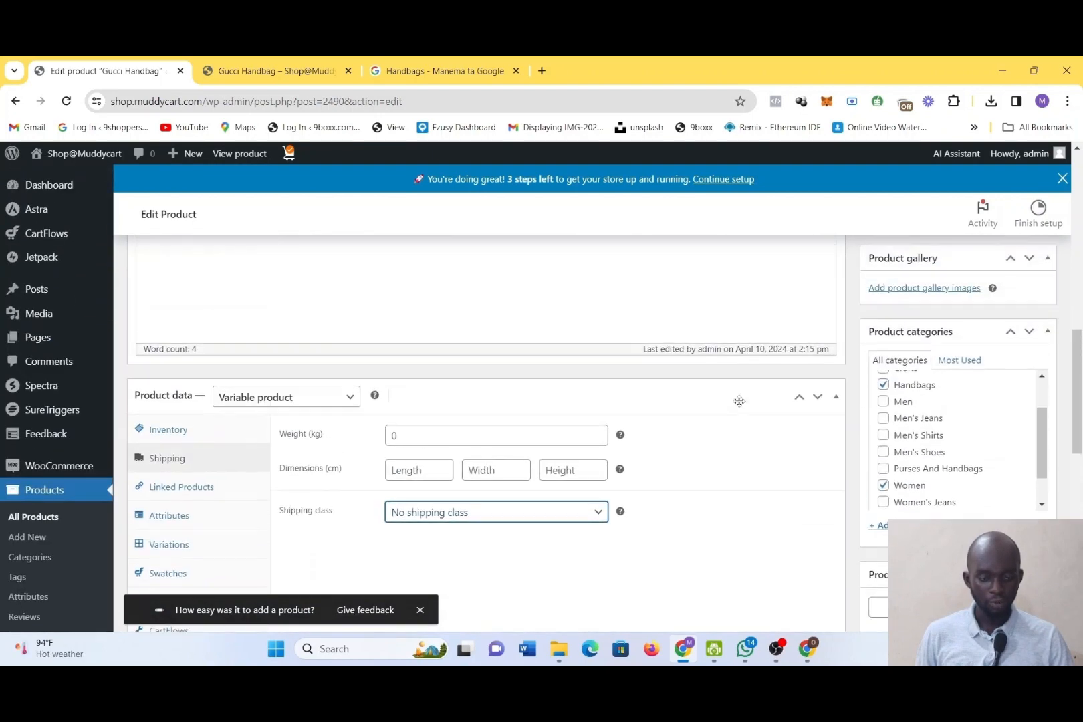
scroll(740, 402, "up", 1)
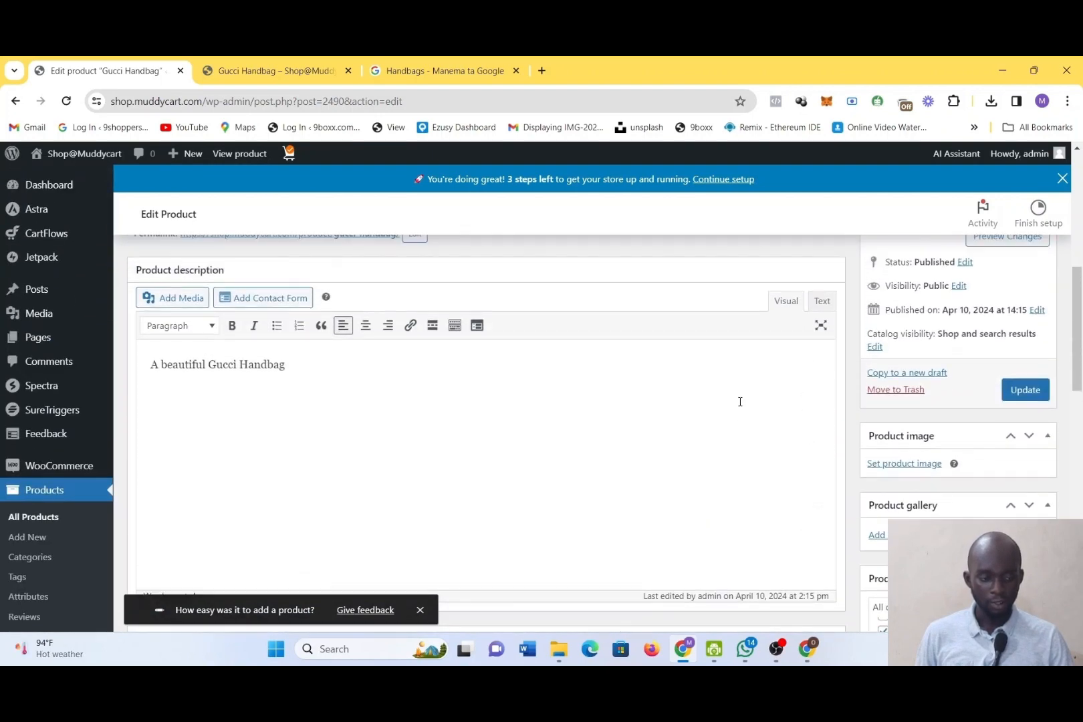
left_click(1024, 392)
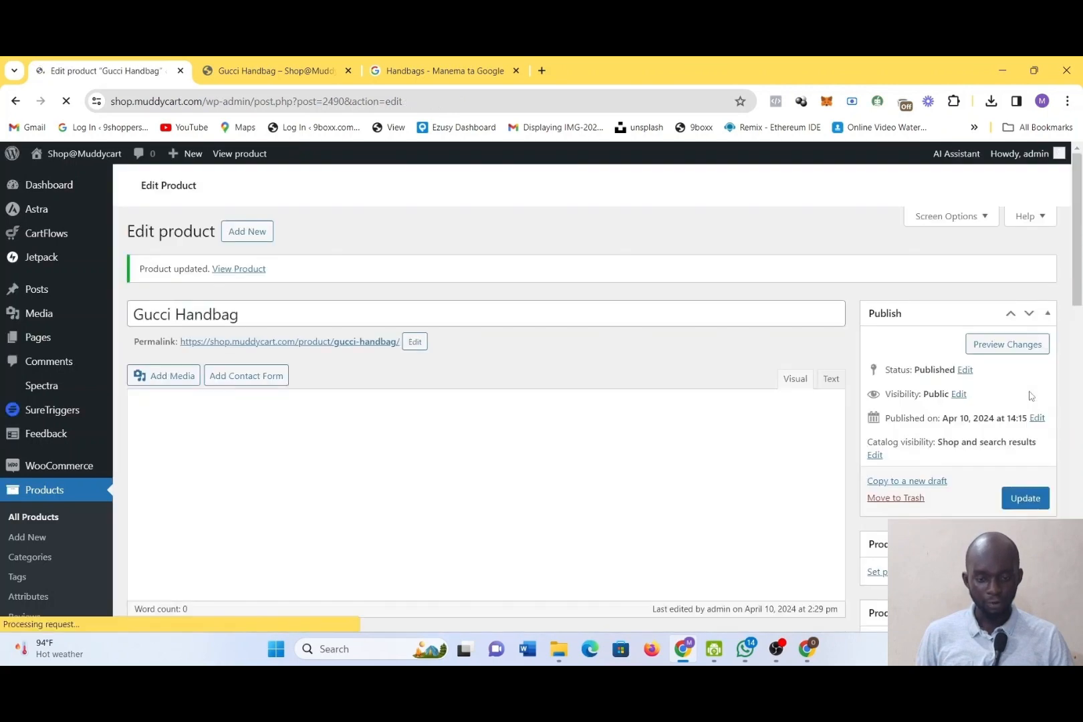
Reload the Gucci Handbag storefront page and examine its availability, details and description
left_click(273, 69)
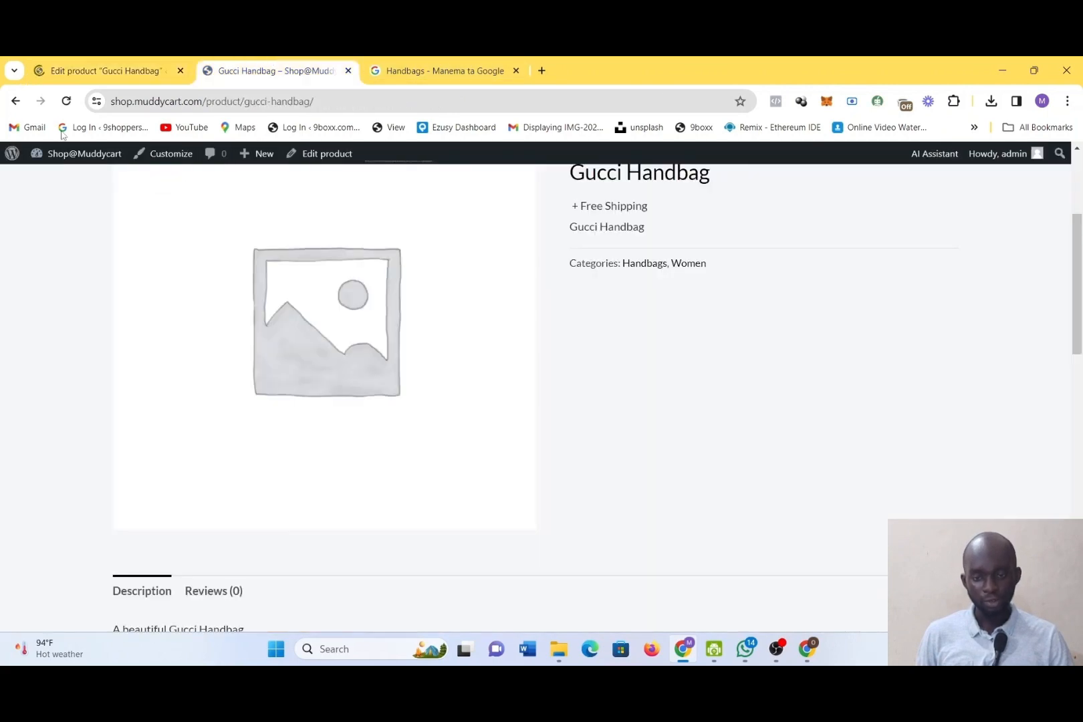
left_click(70, 104)
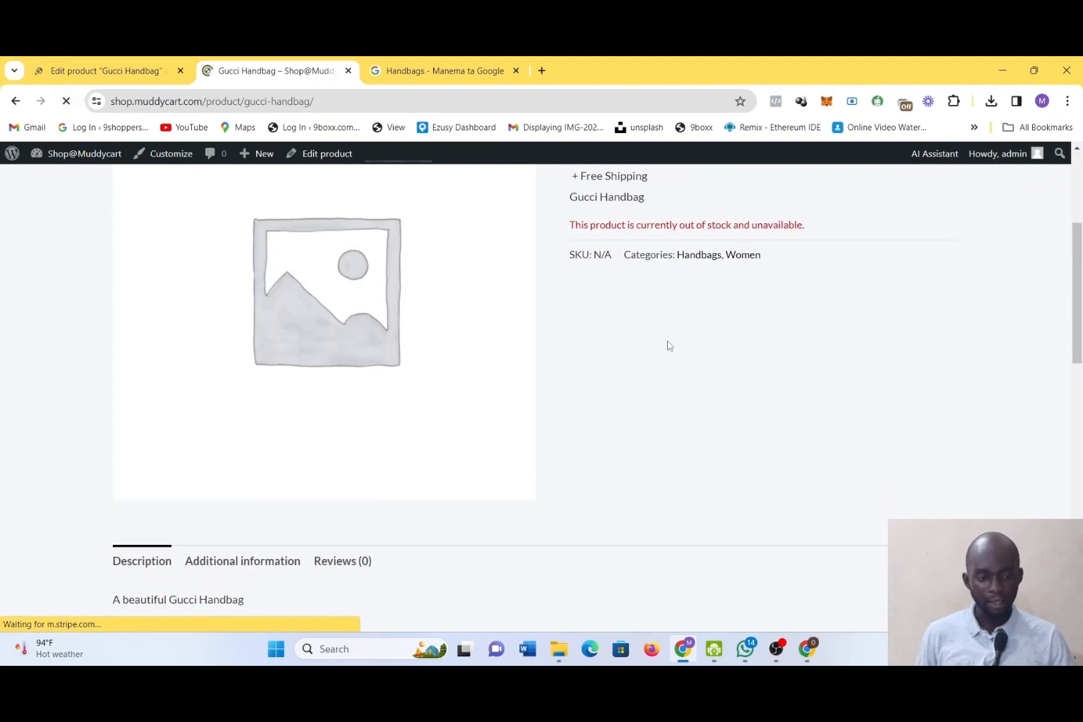
scroll(667, 345, "down", 6)
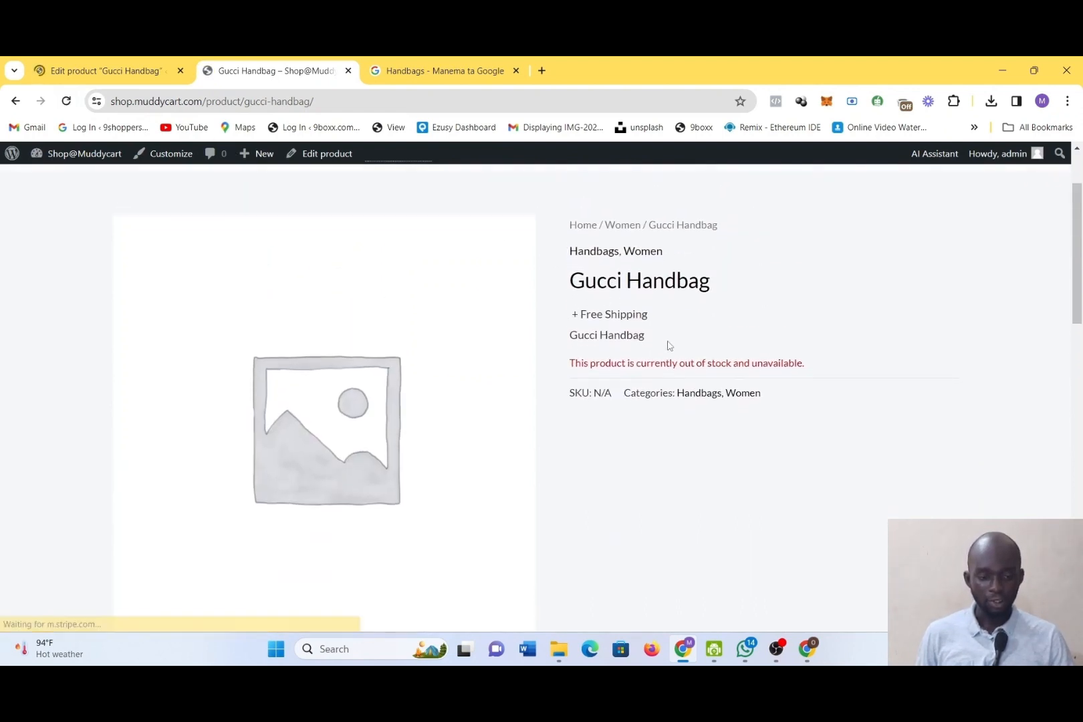
scroll(667, 345, "up", 6)
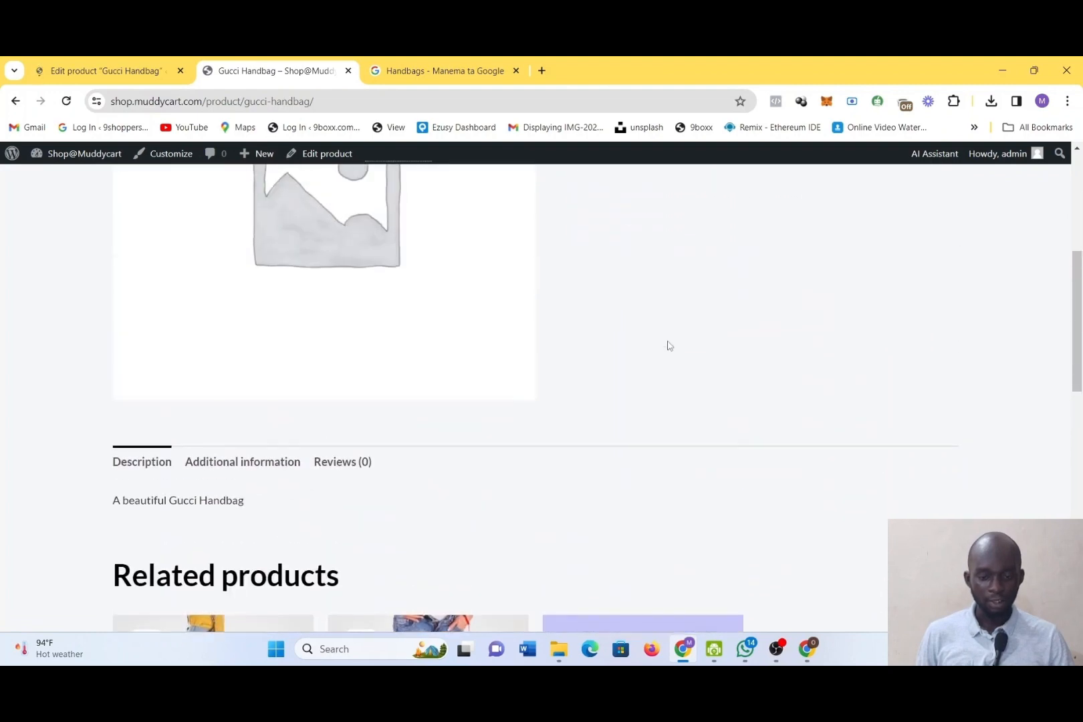
Return to the product editor, enable stock quantity tracking in the inventory settings and set the quantity to 10
left_click(125, 62)
scroll(339, 495, "down", 7)
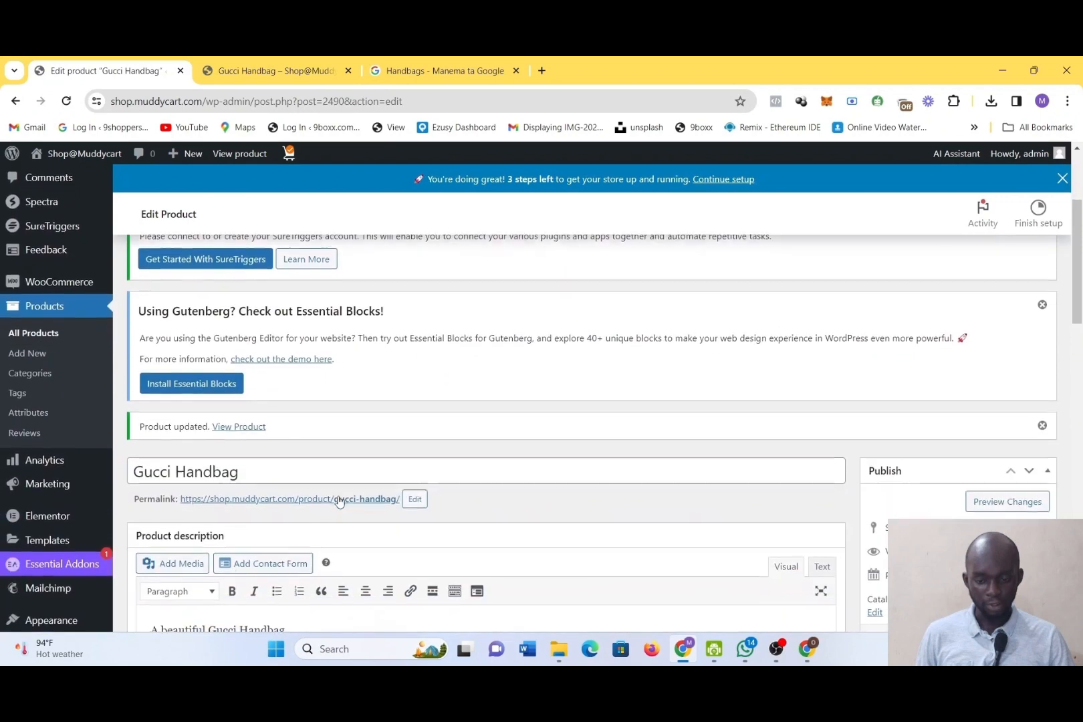
scroll(339, 496, "down", 4)
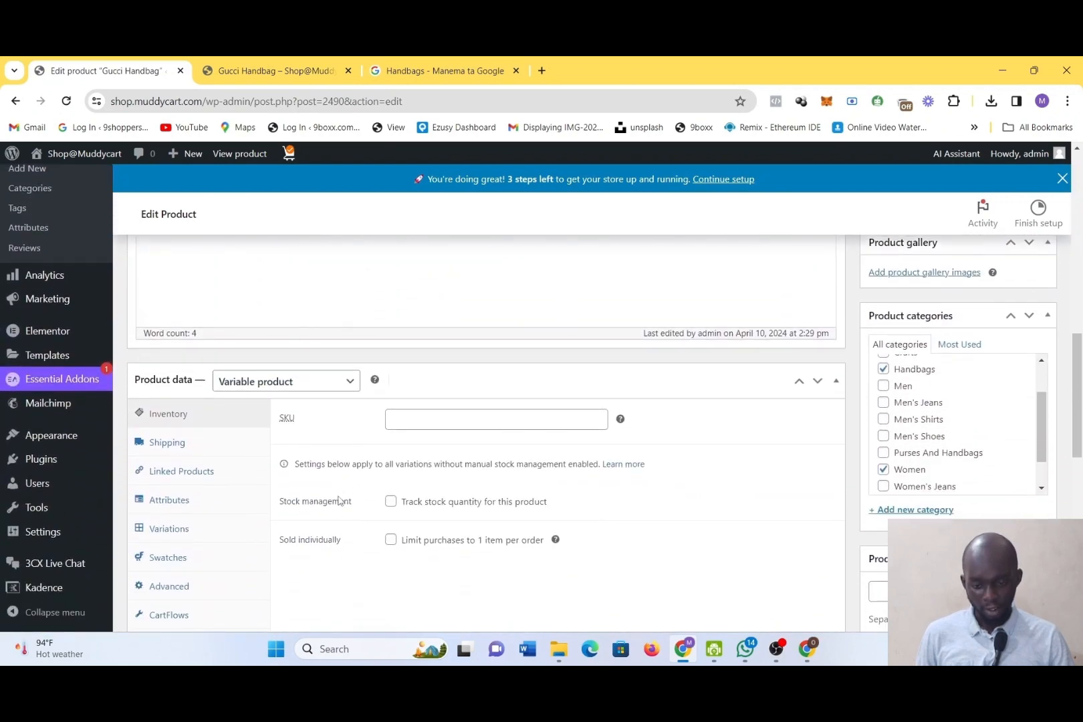
left_click(392, 502)
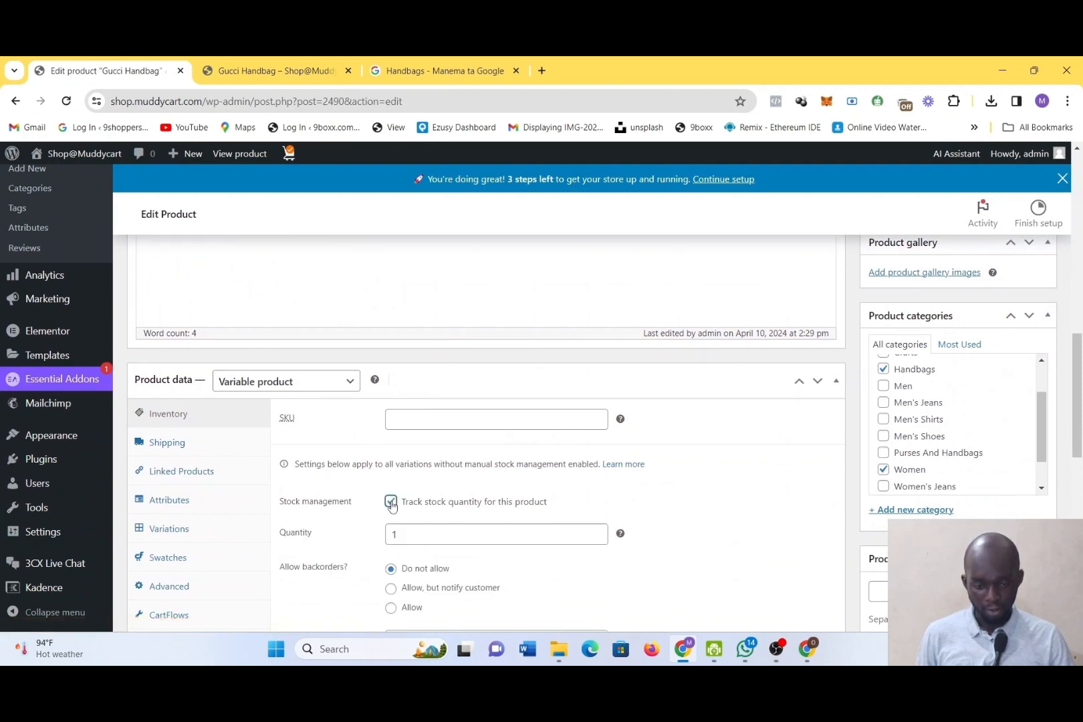
left_click(408, 535)
type("0")
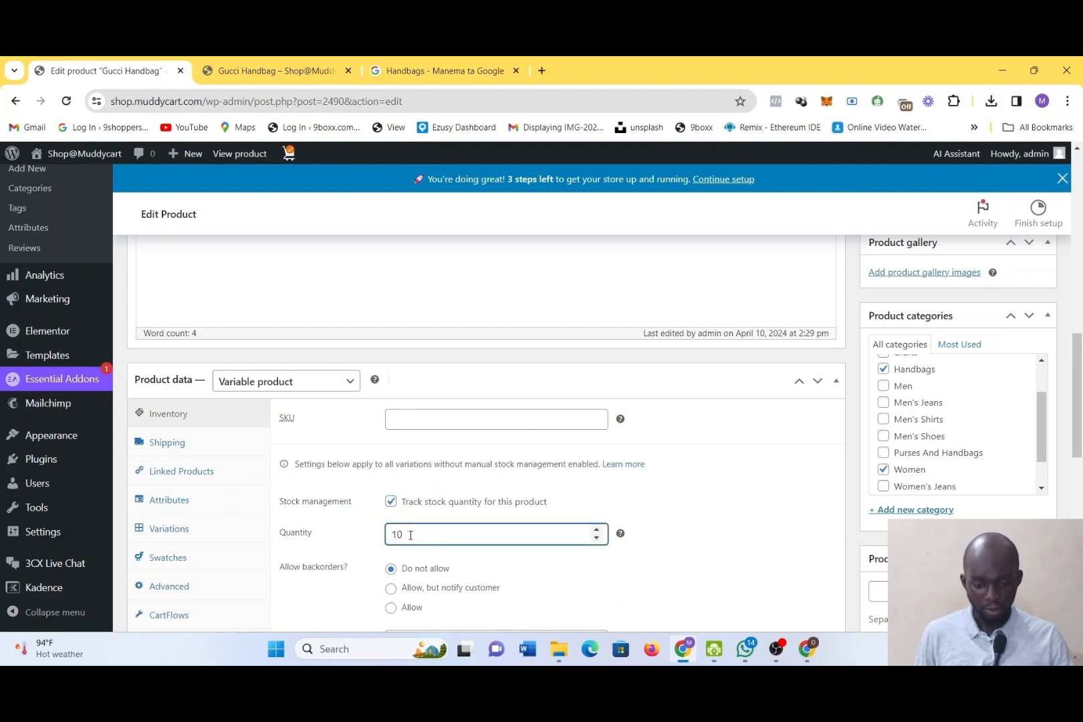
Review the backorder and low stock inventory settings, then the product's shipping class options
scroll(391, 522, "down", 1)
scroll(391, 522, "down", 1)
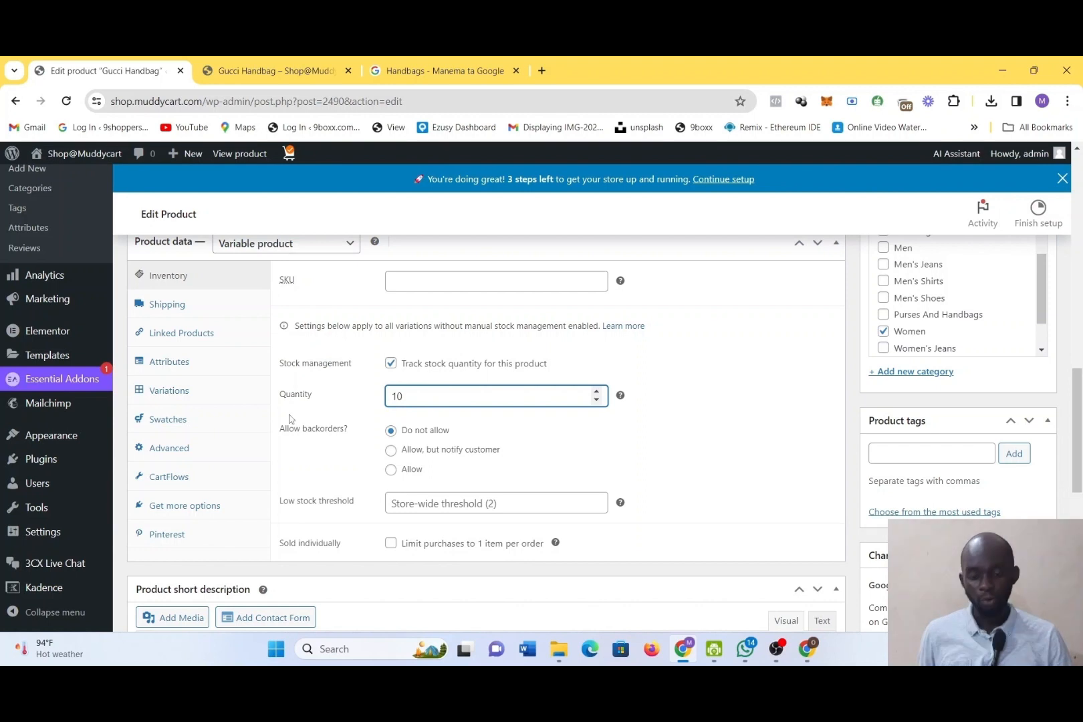
left_click(181, 311)
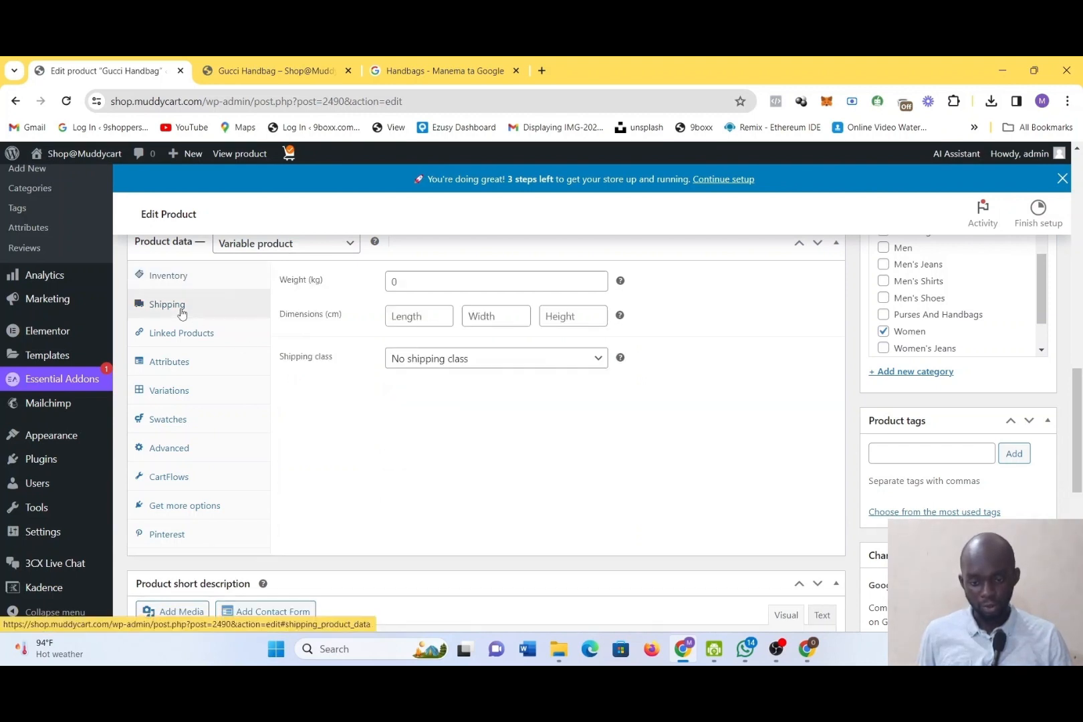
left_click(427, 367)
left_click(426, 367)
Search the upsell products for "shoe" and add DNK Red Sports Shoes as an upsell
left_click(216, 340)
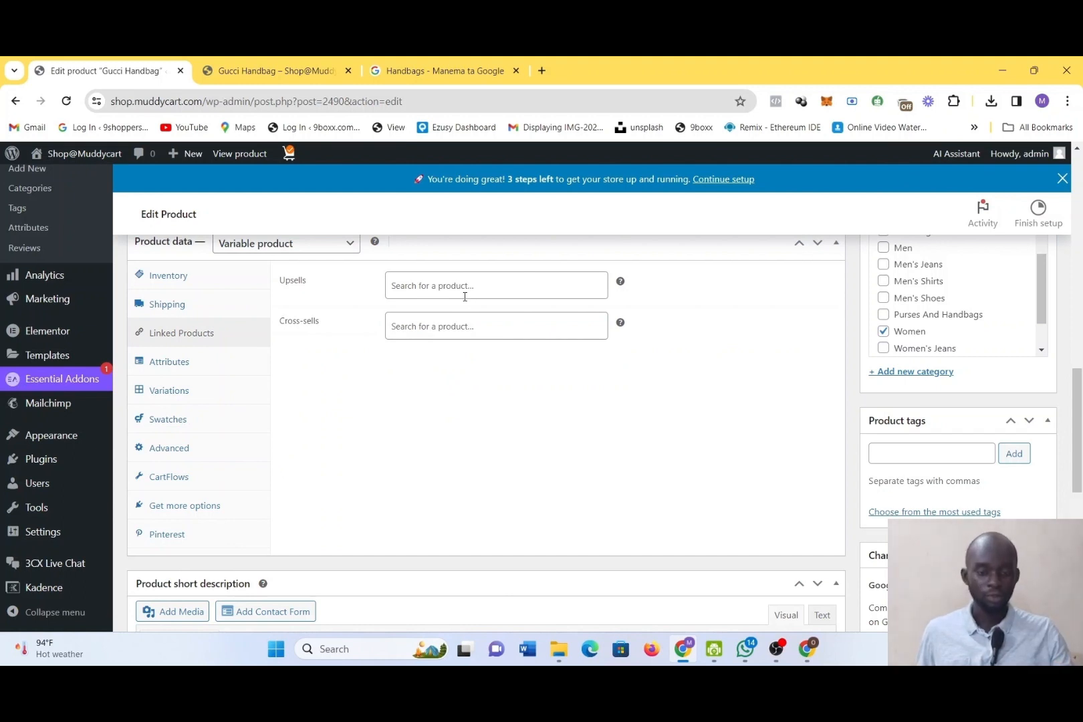
left_click(470, 296)
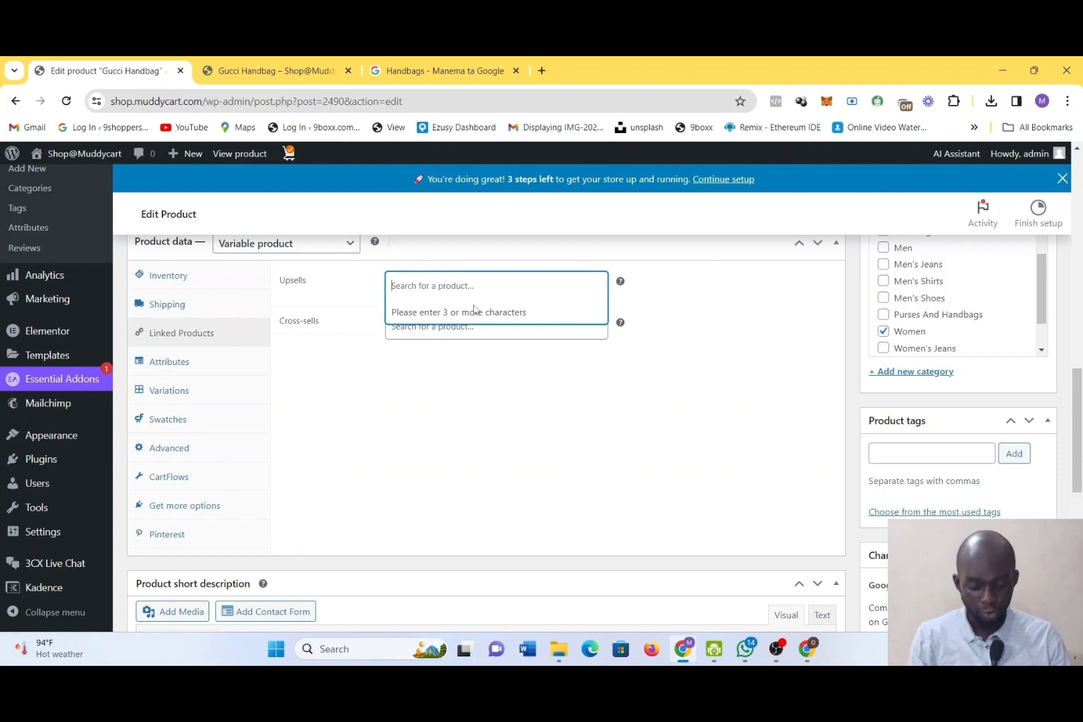
type("shoe")
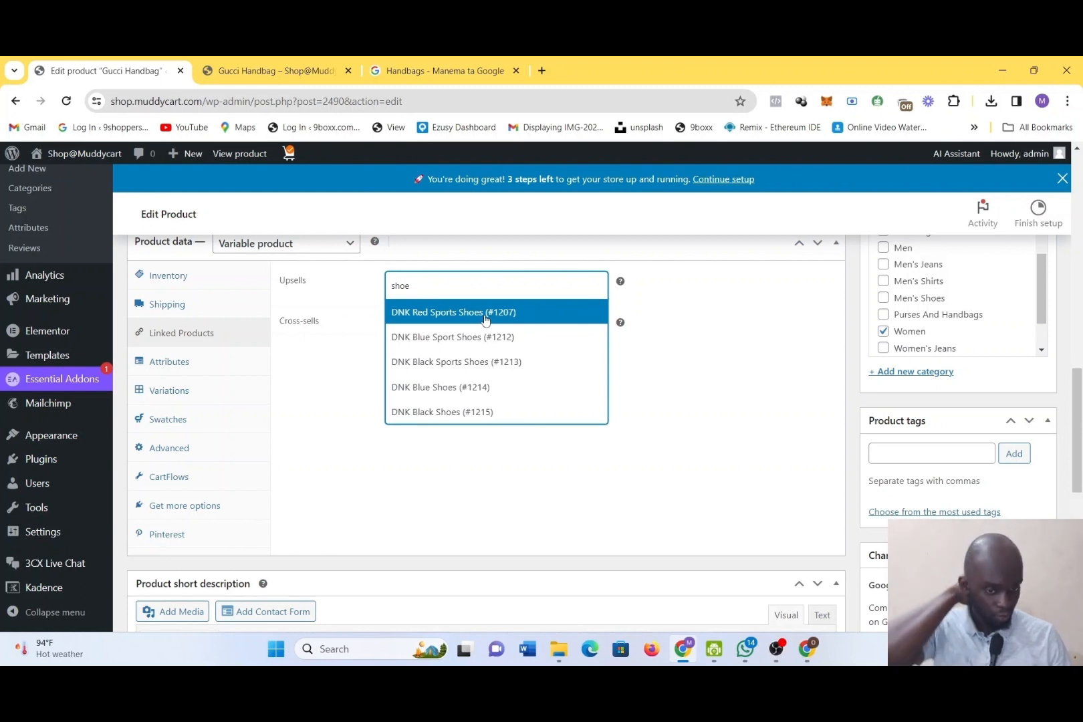
left_click(484, 317)
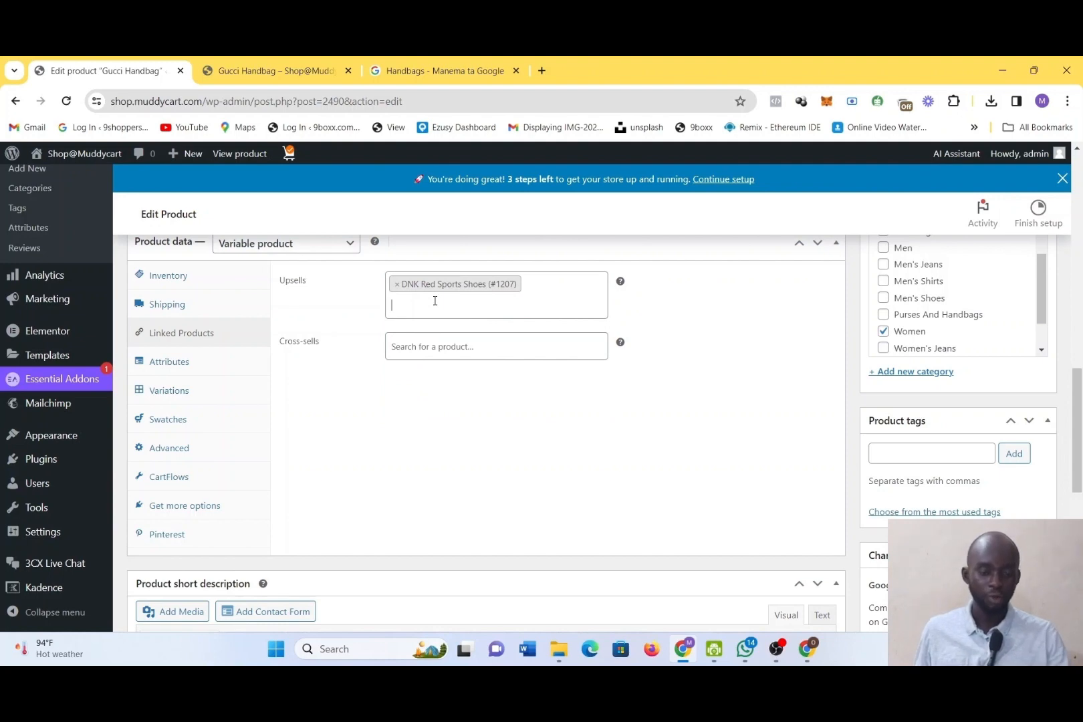
Examine the related products on the Gucci Handbag storefront page and return to the product's linked products settings
left_click(276, 70)
scroll(488, 494, "down", 10)
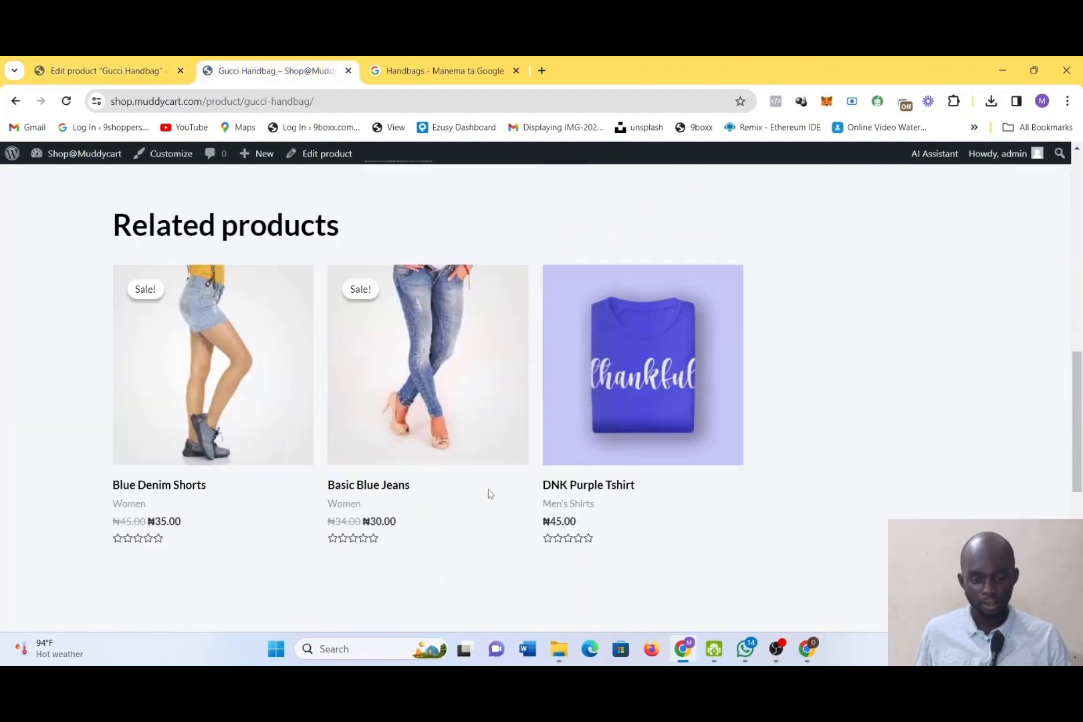
scroll(359, 308, "up", 3)
scroll(359, 308, "up", 2)
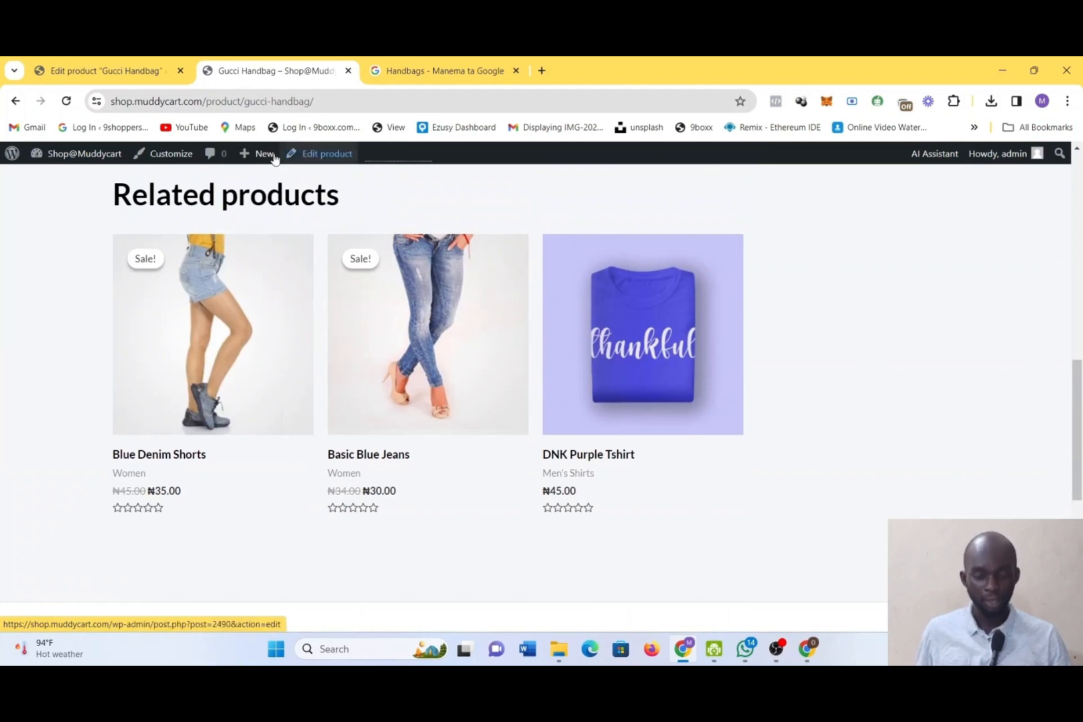
left_click(107, 70)
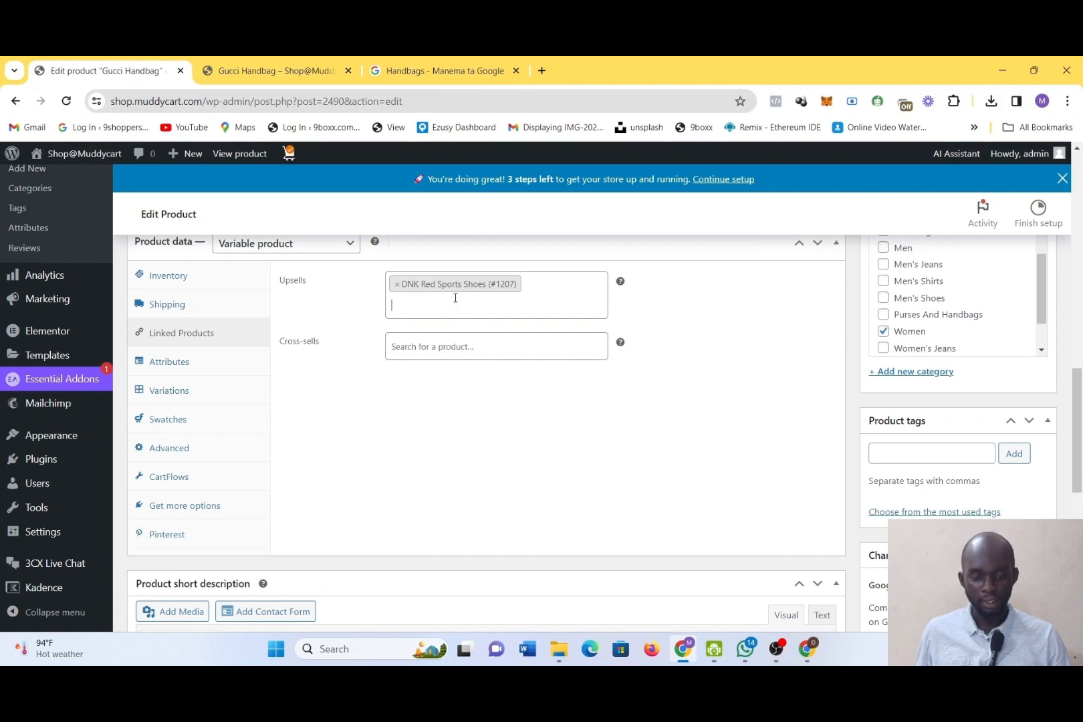
Remove DNK Red Sports Shoes from the upsells and open the product's advanced settings at the purchase note
left_click(396, 286)
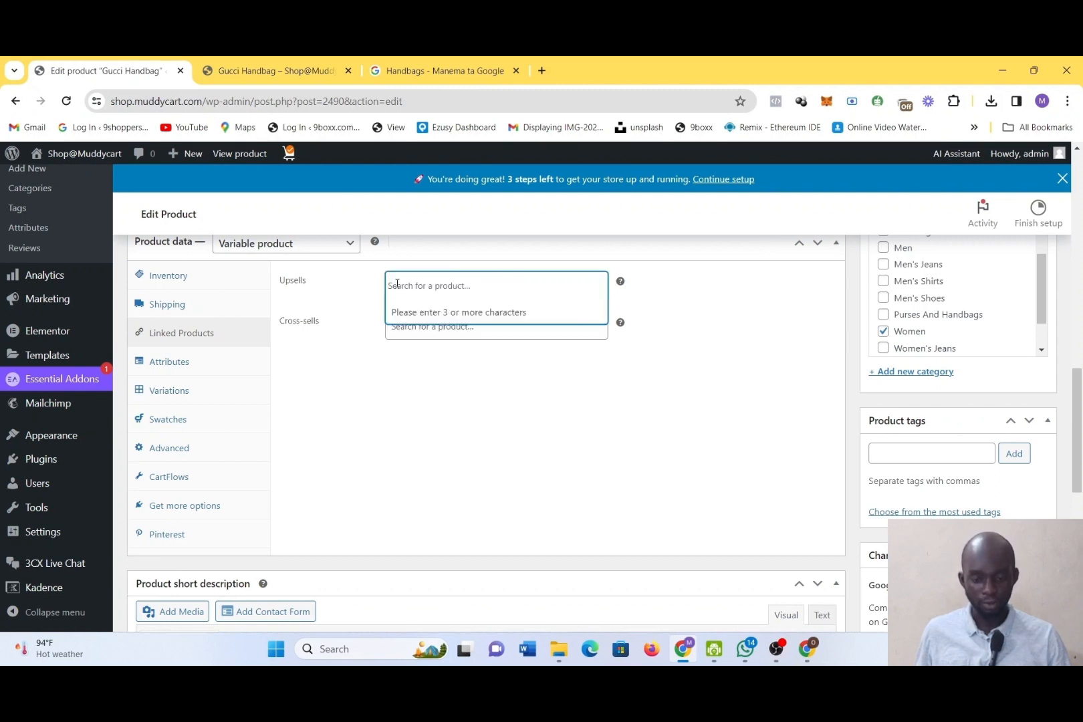
left_click(173, 452)
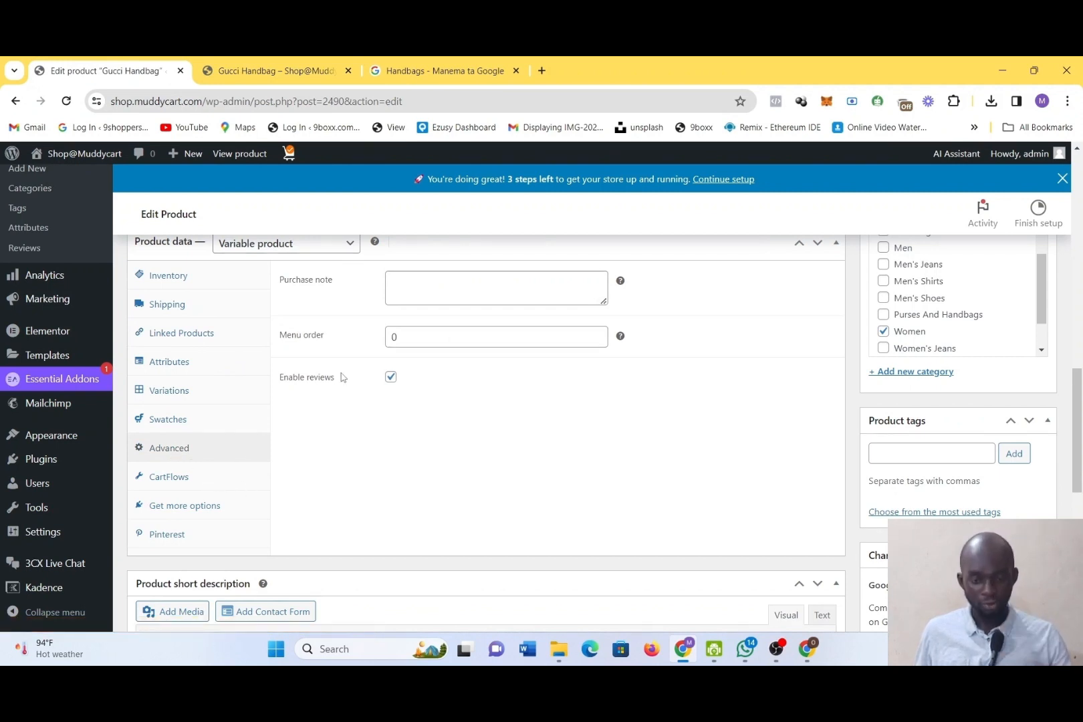
left_click(451, 292)
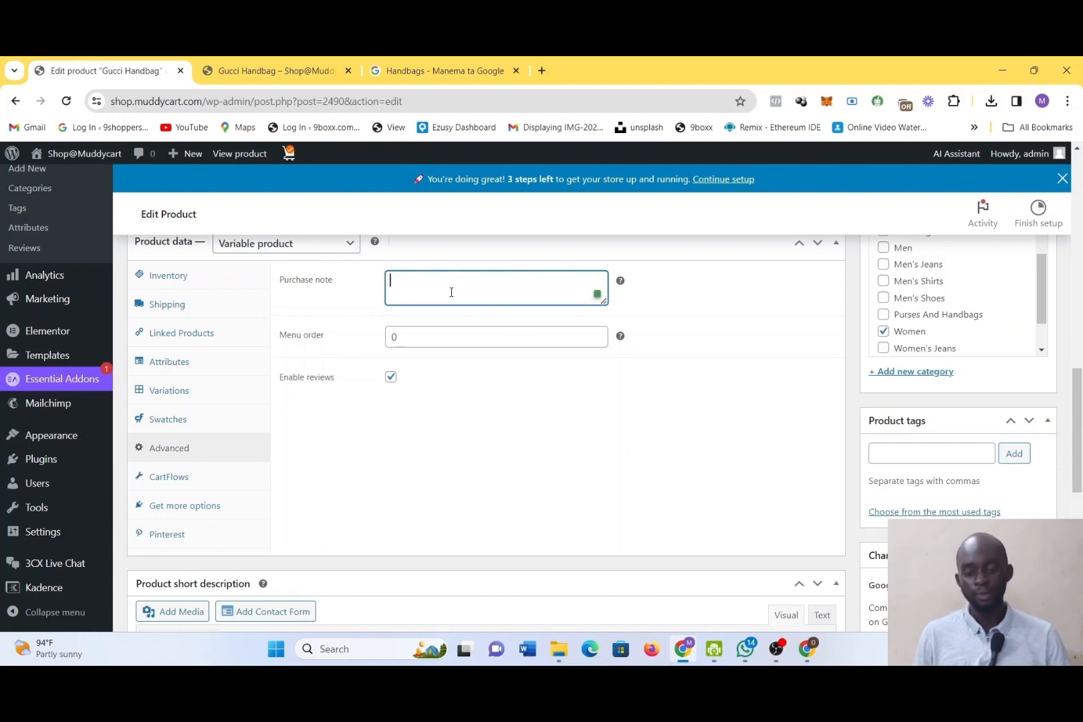
Review the product's CartFlows flow selection, Pinterest settings and recommended extensions
left_click(182, 477)
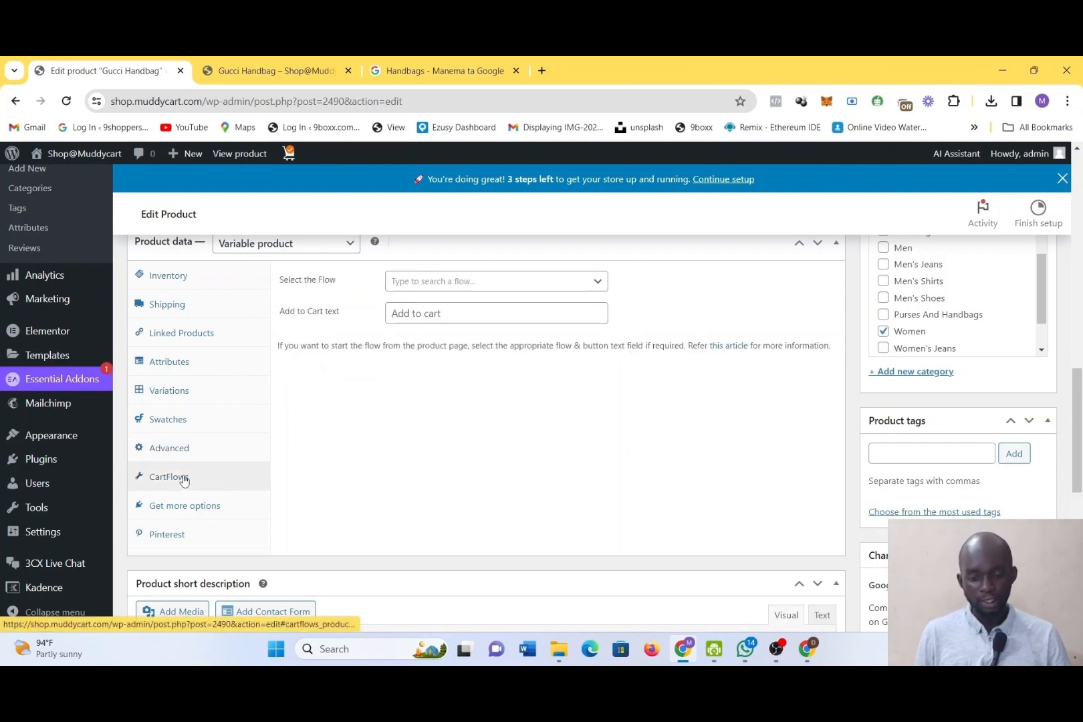
left_click(454, 280)
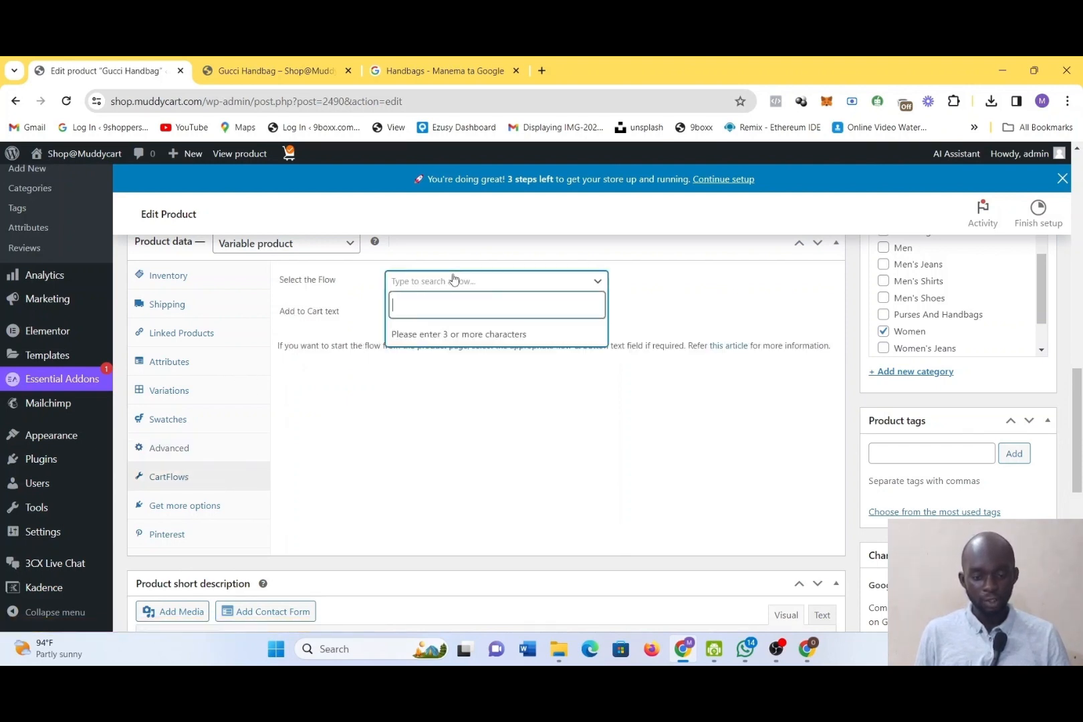
left_click(446, 459)
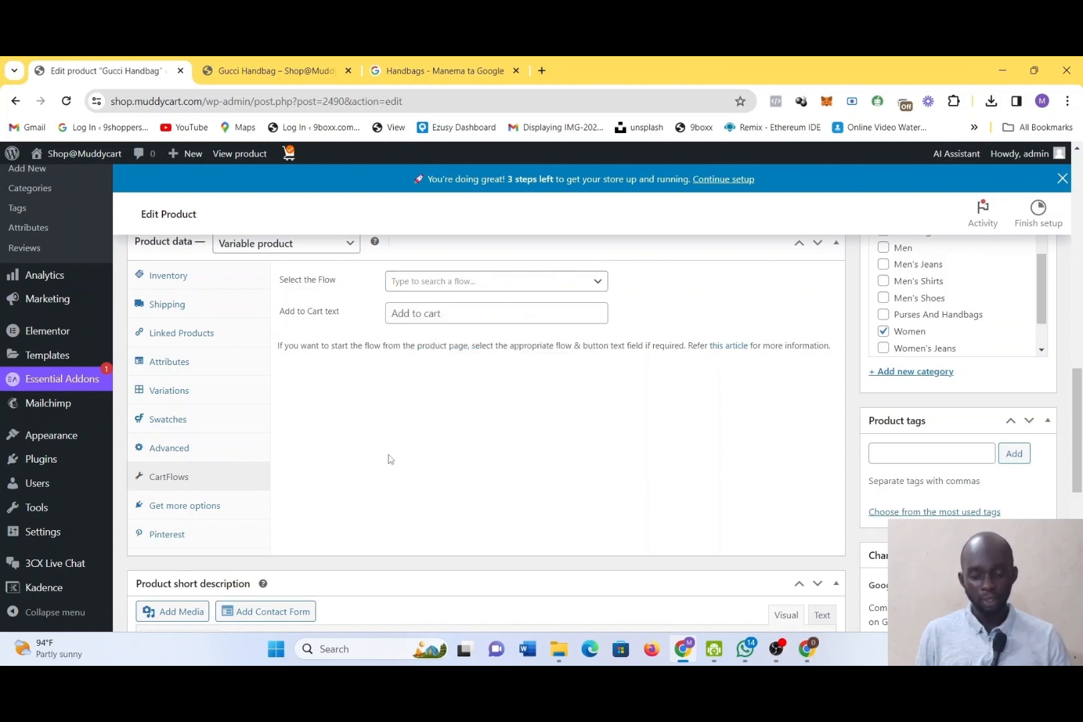
left_click(170, 535)
left_click(182, 507)
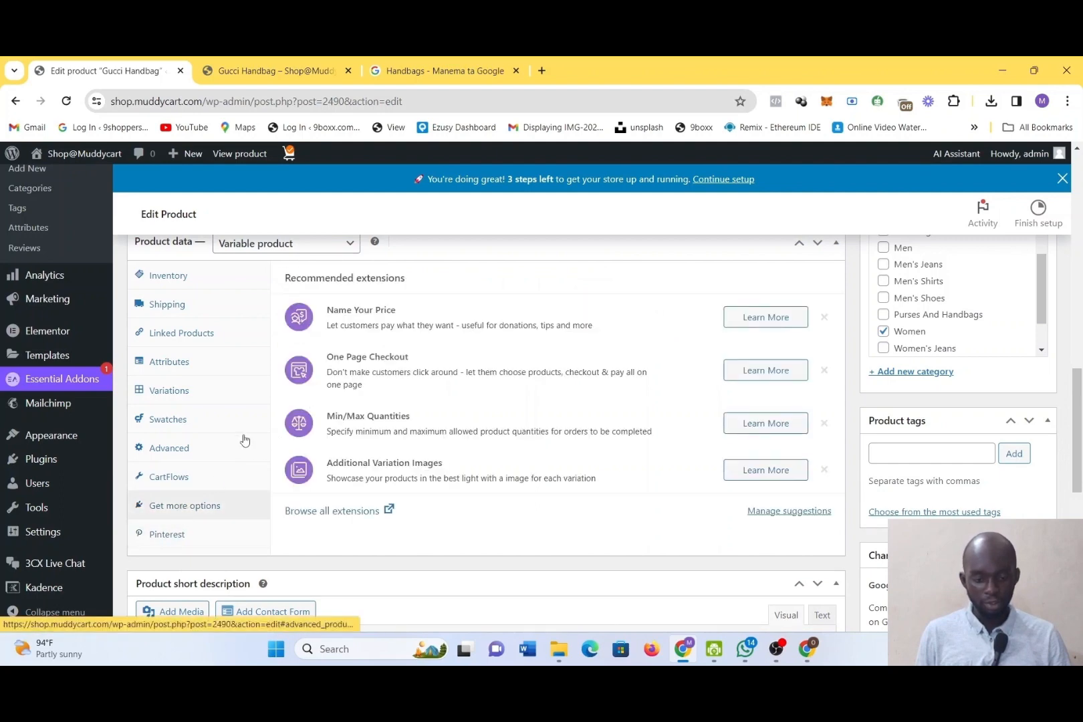
scroll(245, 439, "down", 1)
scroll(242, 440, "up", 1)
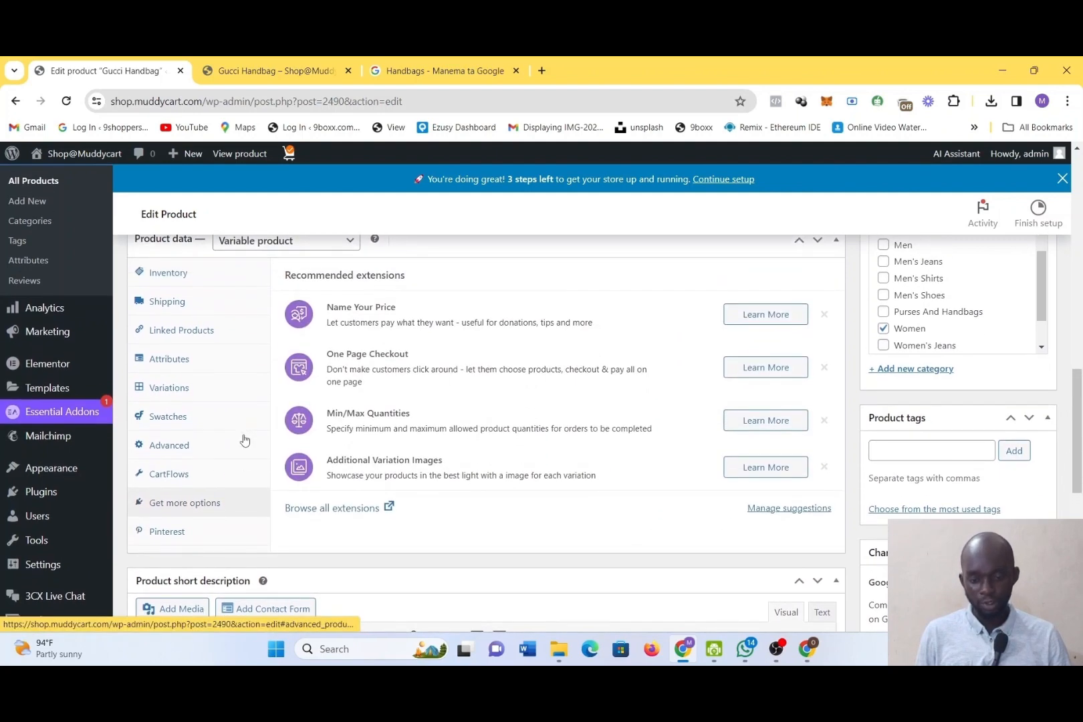
Try entering #1000 as the product's SKU in the inventory settings
left_click(162, 278)
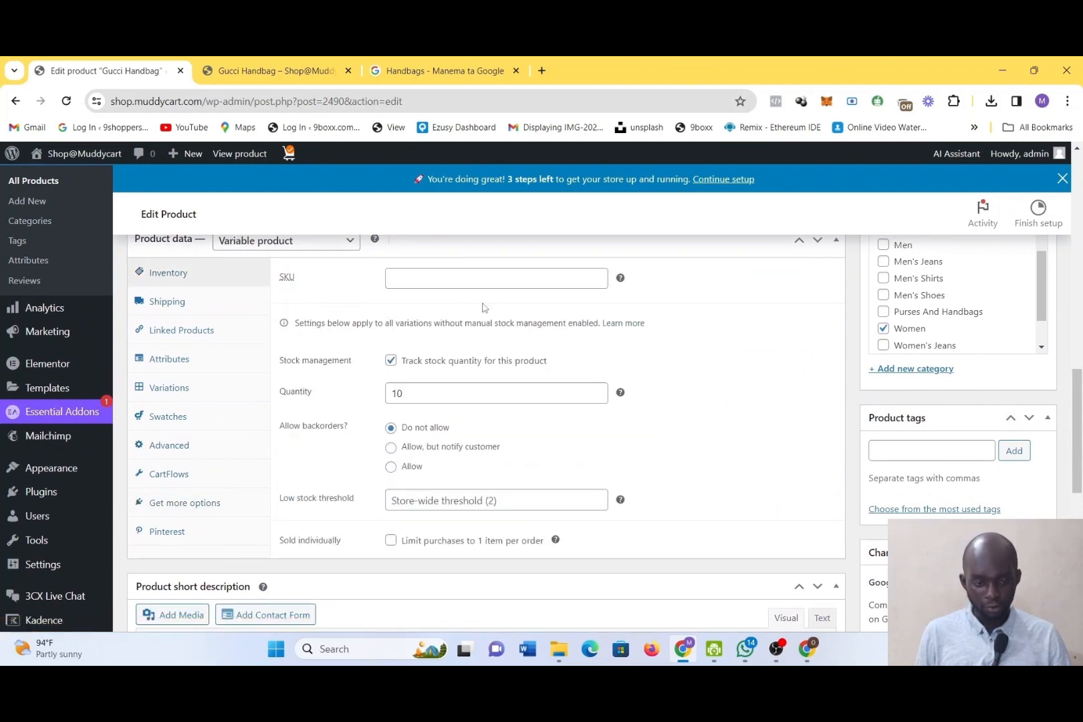
left_click(469, 286)
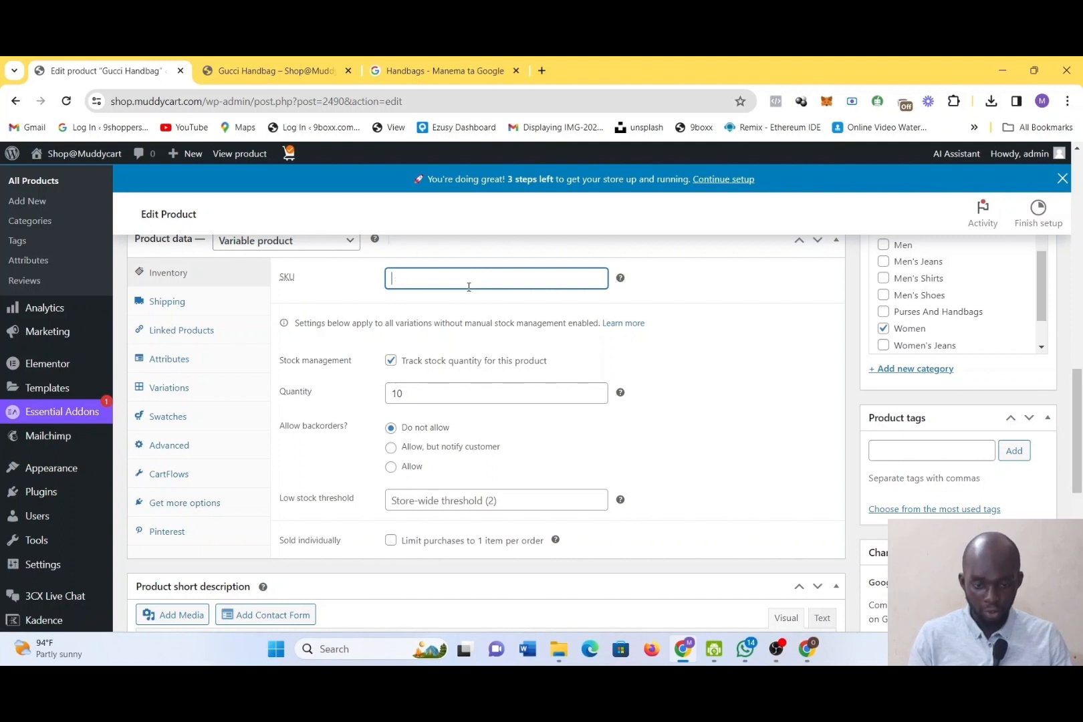
type("#1000")
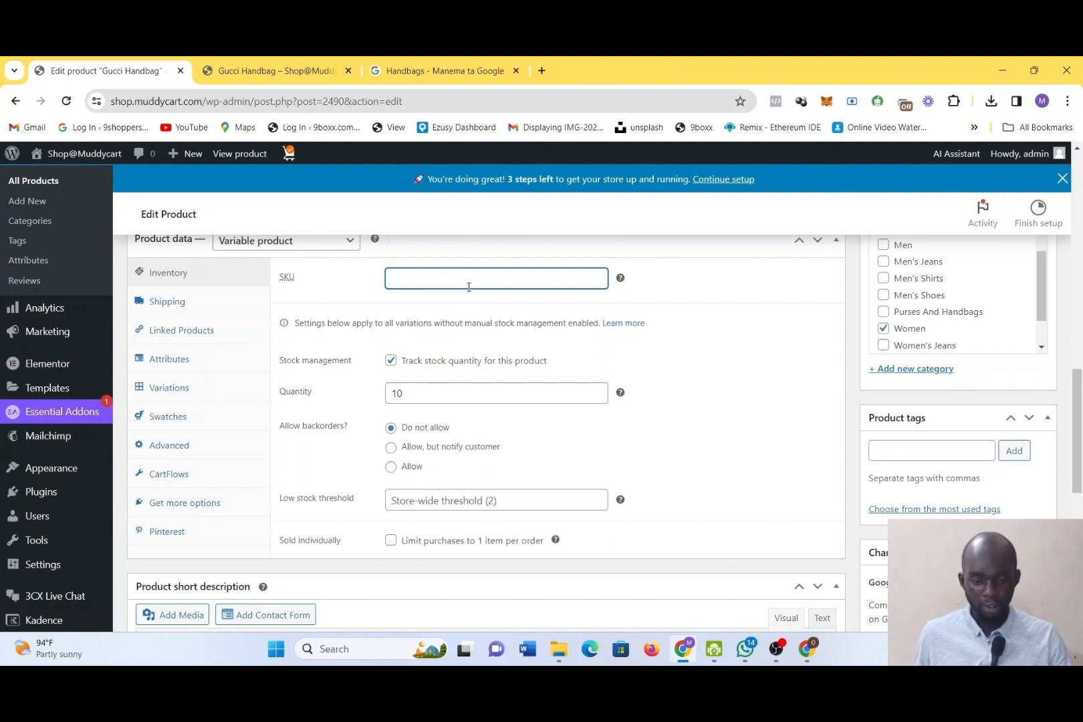
Review the product's short description, publishing details and main description in the editor
scroll(739, 459, "down", 3)
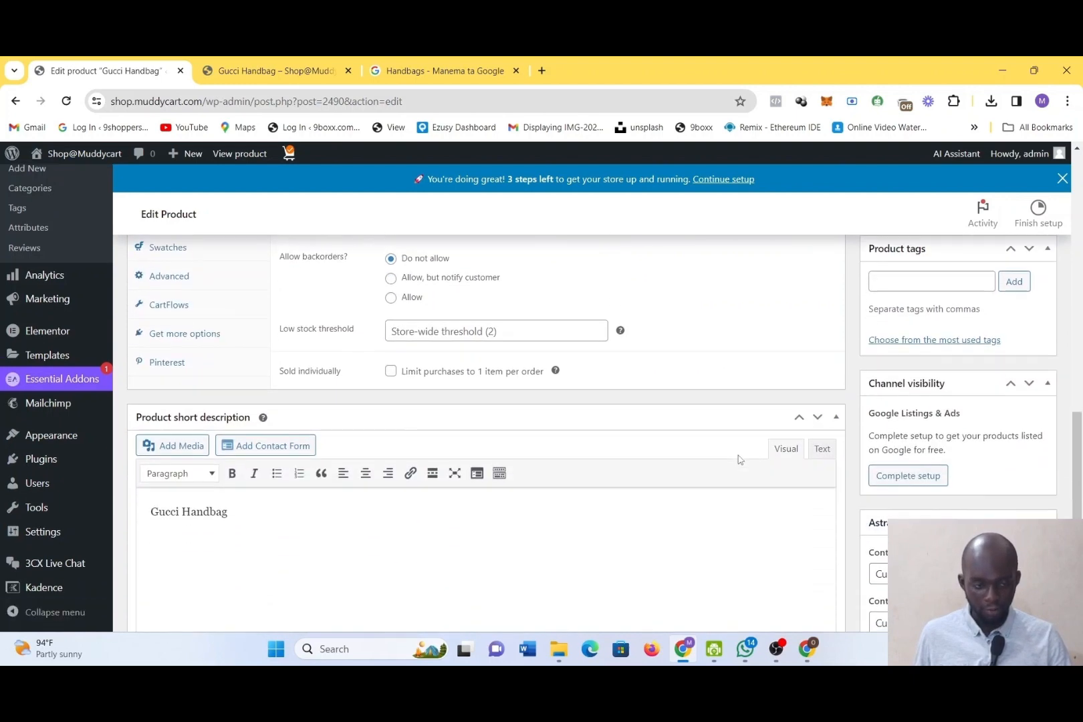
scroll(739, 460, "down", 6)
scroll(740, 457, "up", 4)
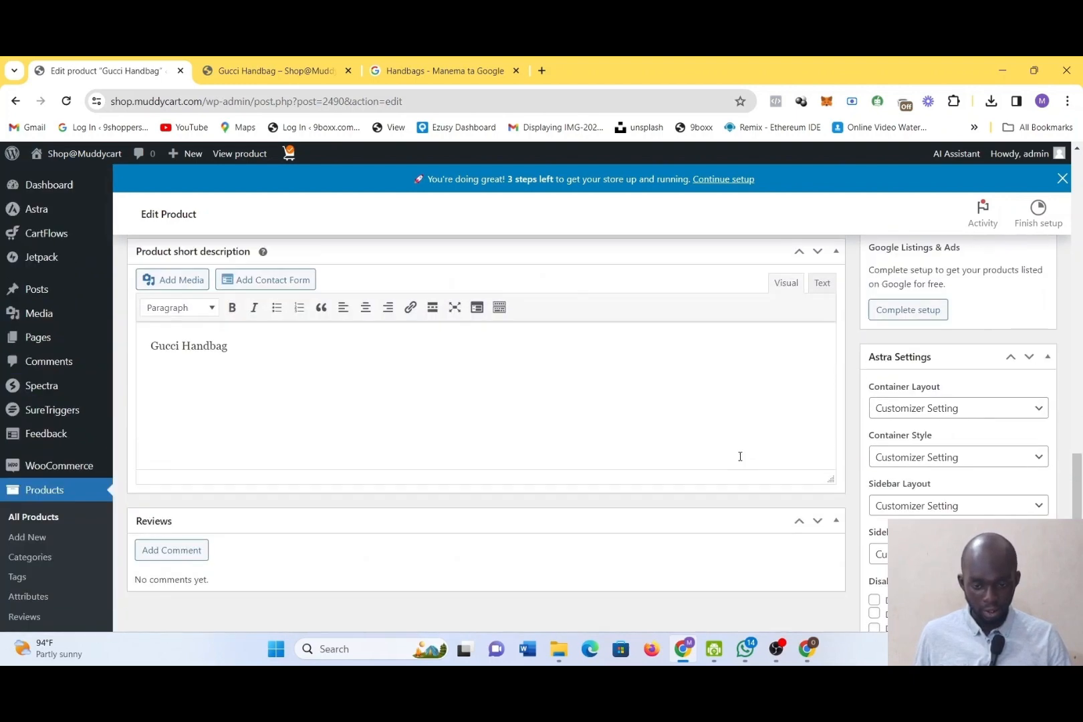
scroll(741, 457, "up", 4)
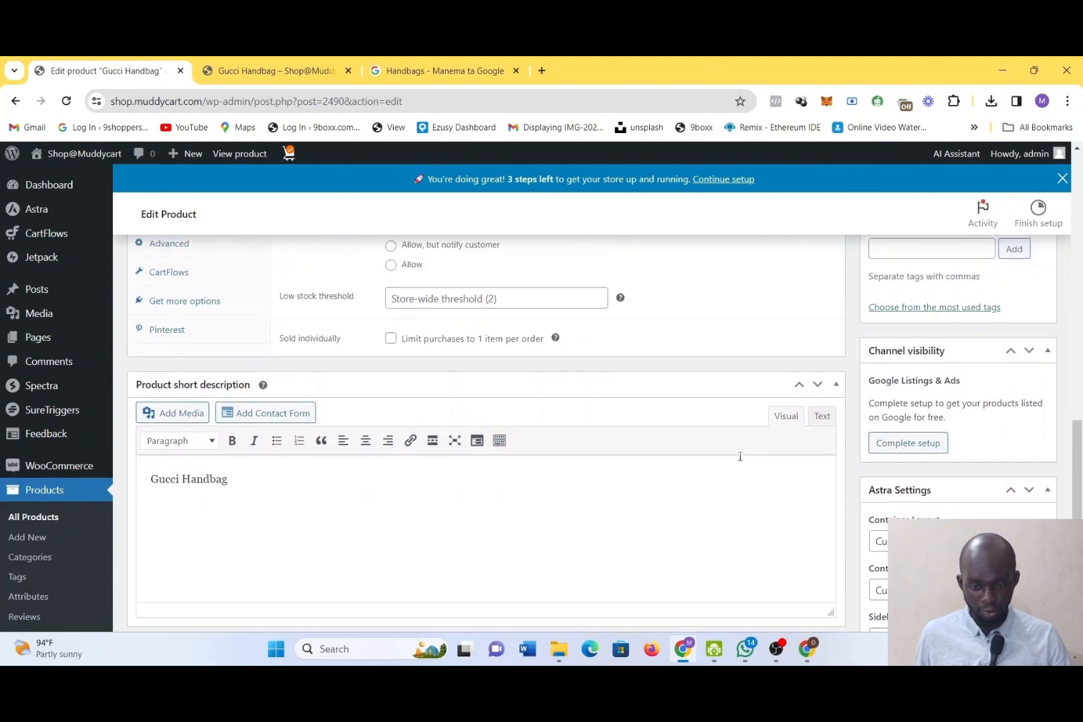
scroll(738, 460, "up", 10)
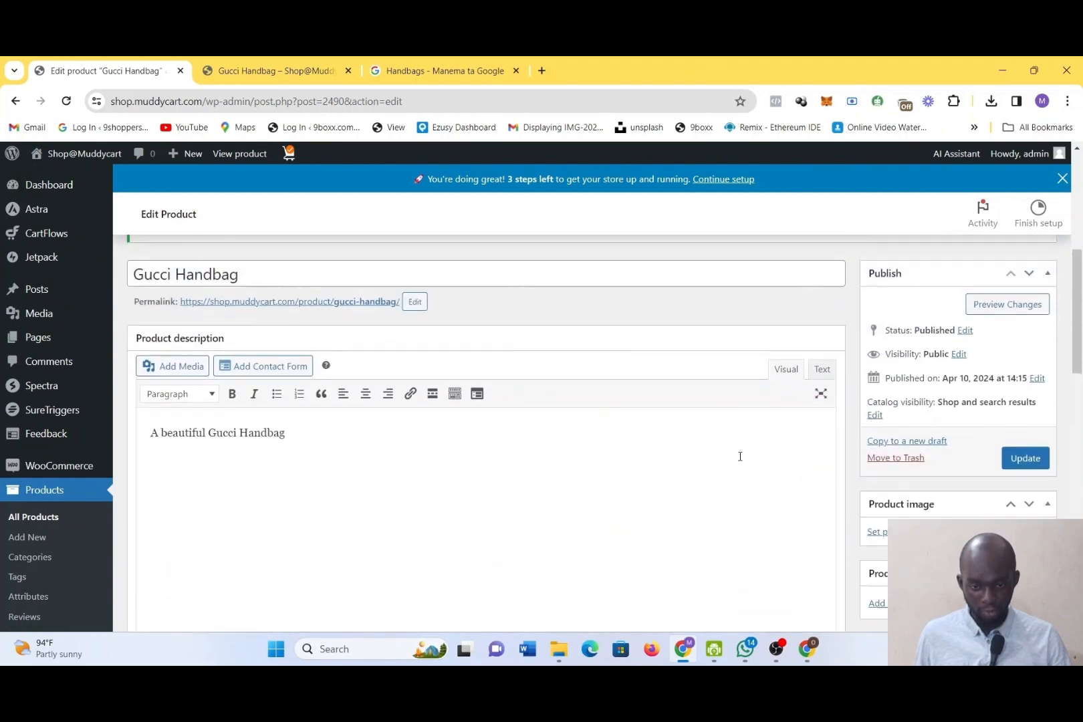
scroll(740, 460, "up", 2)
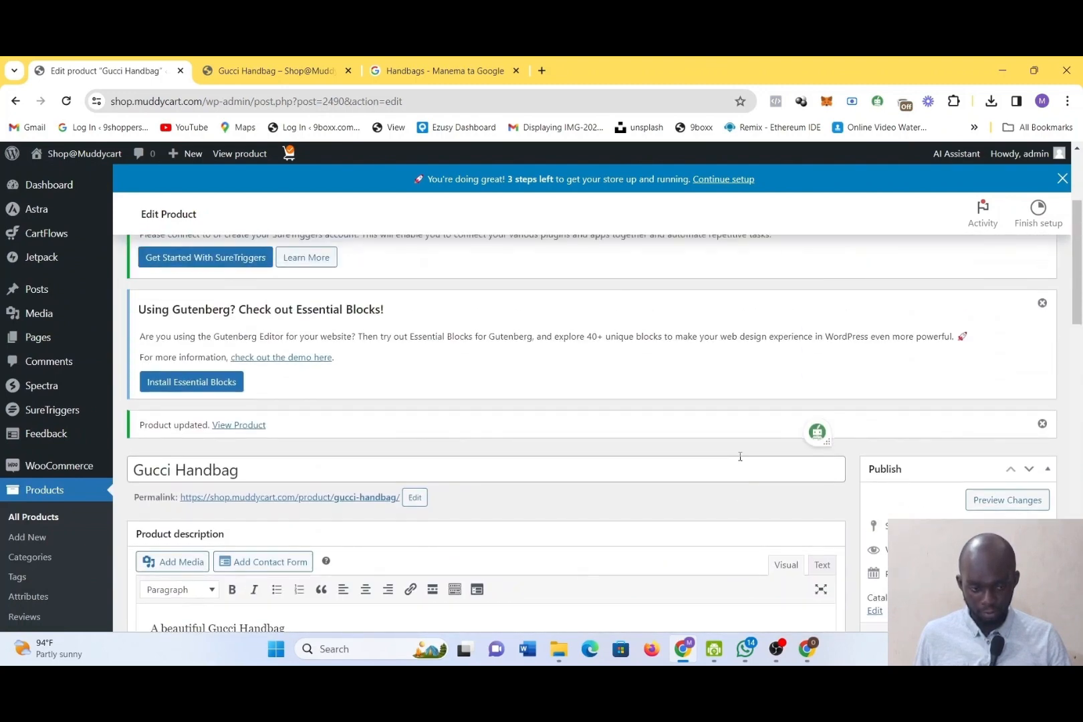
scroll(740, 456, "down", 5)
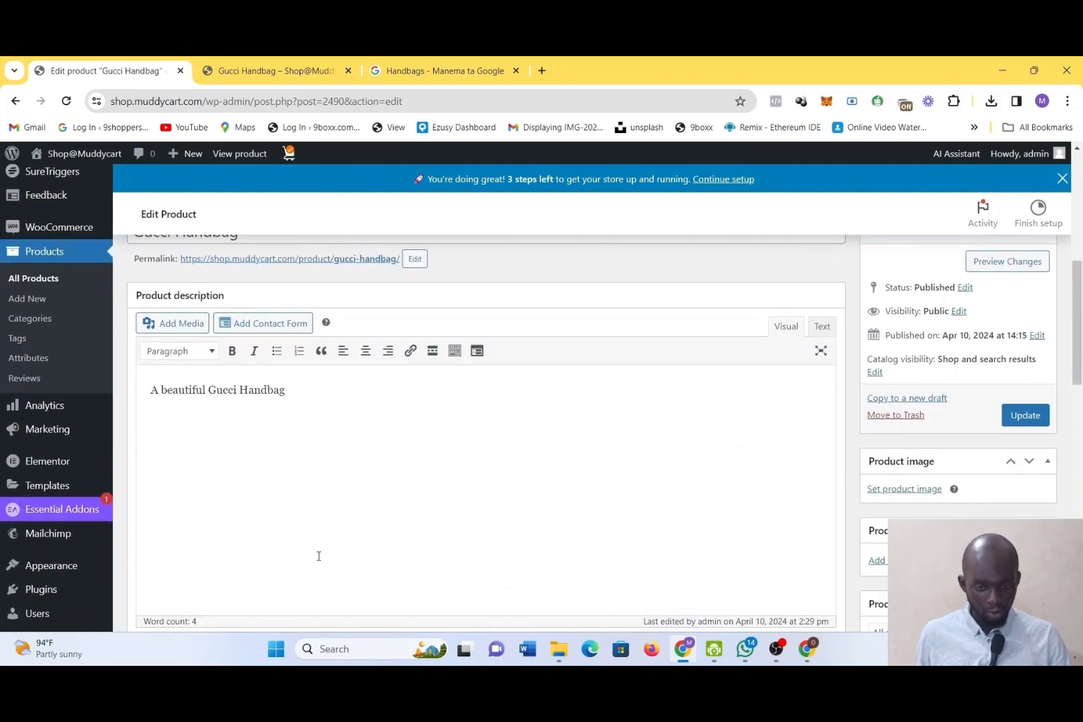
Examine the product image area and stock status on the Gucci Handbag storefront page, comparing it with the product editor
key("ctrl+Tab")
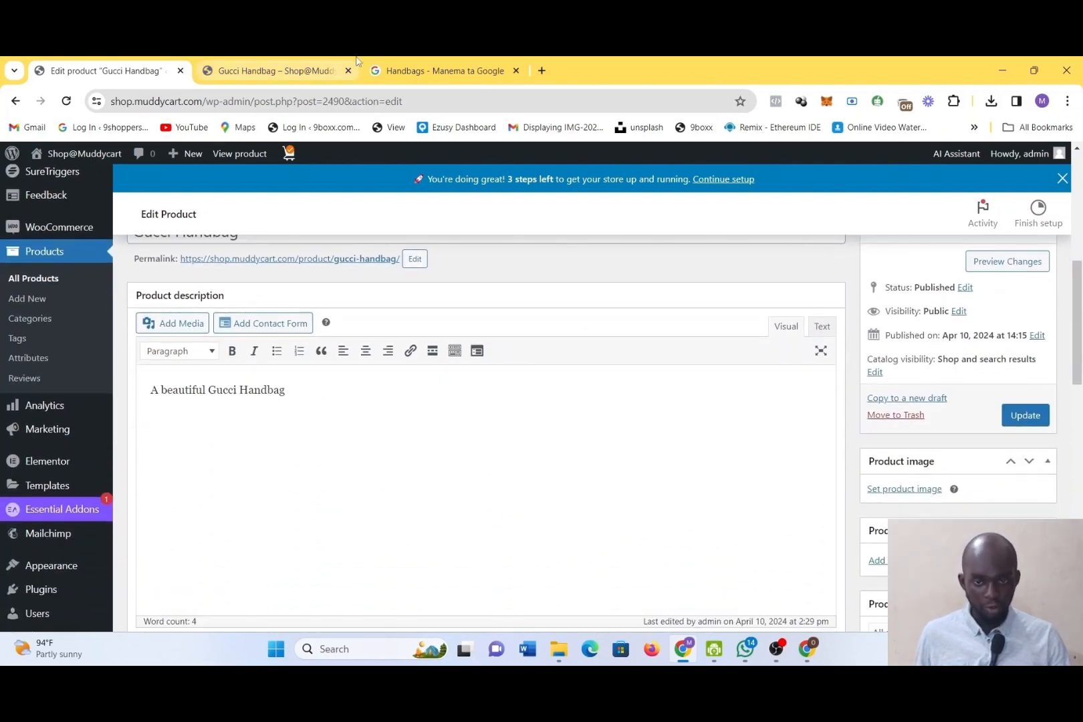
scroll(575, 301, "down", 4)
scroll(539, 280, "up", 10)
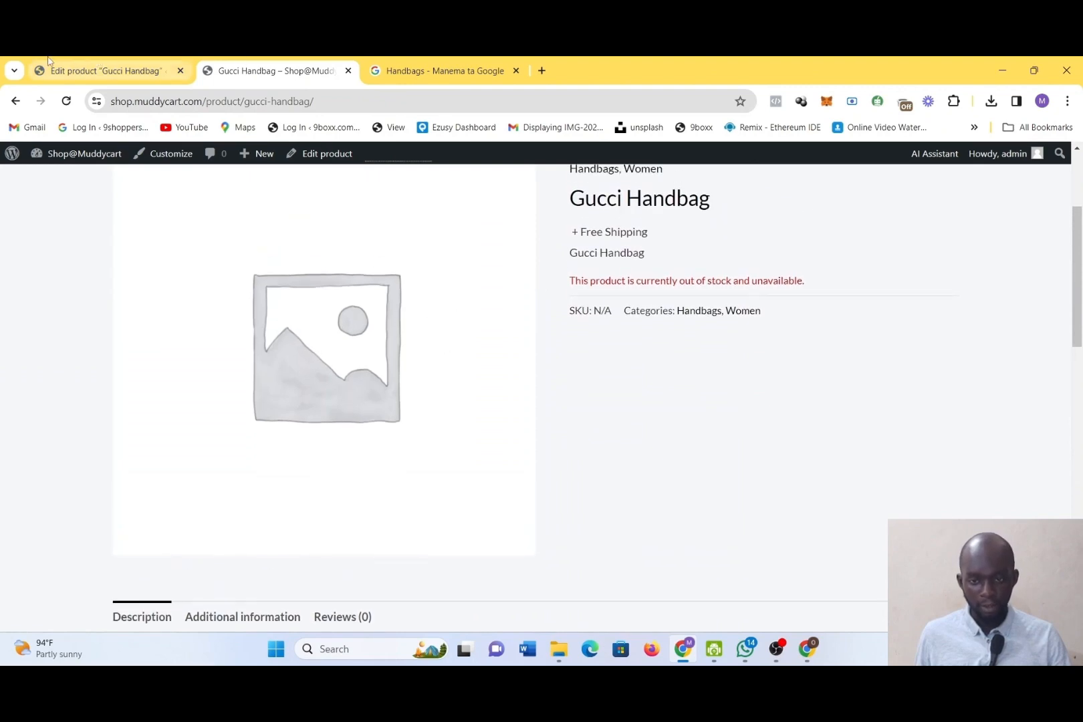
left_click(172, 76)
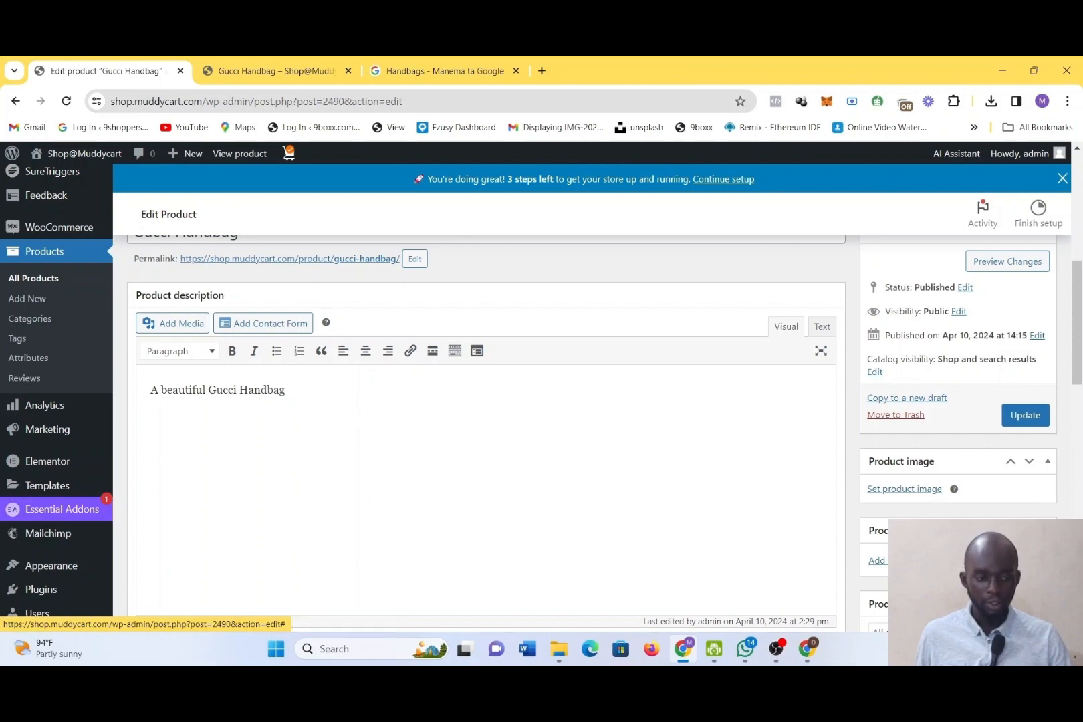
left_click(281, 70)
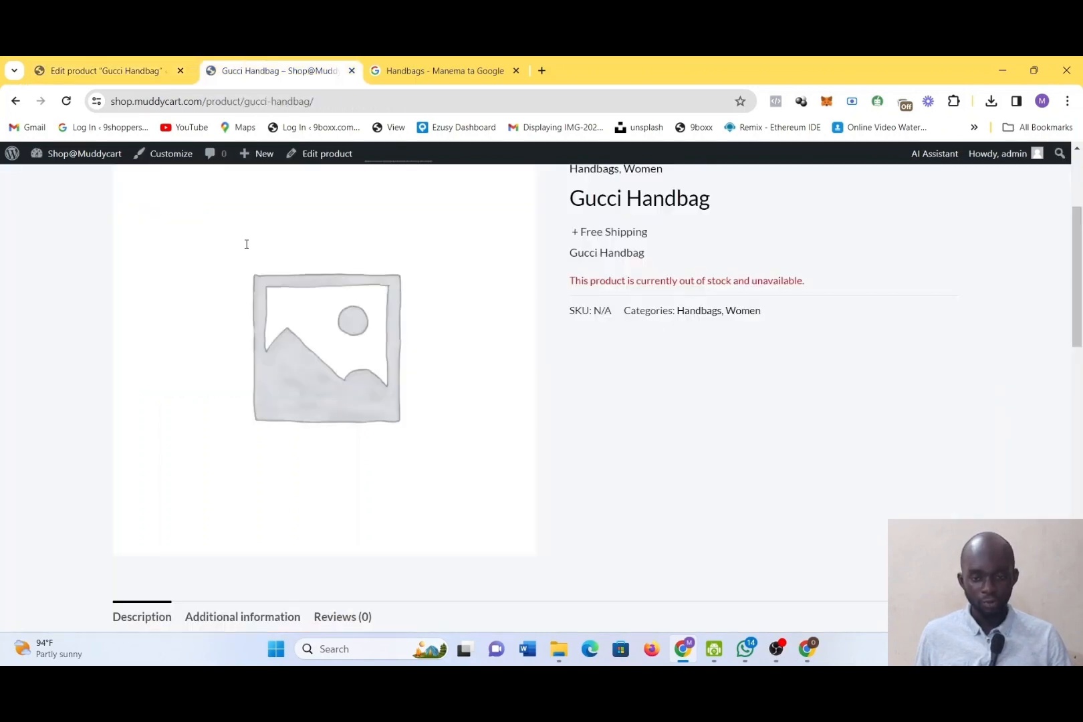
left_click_drag(281, 70, 220, 71)
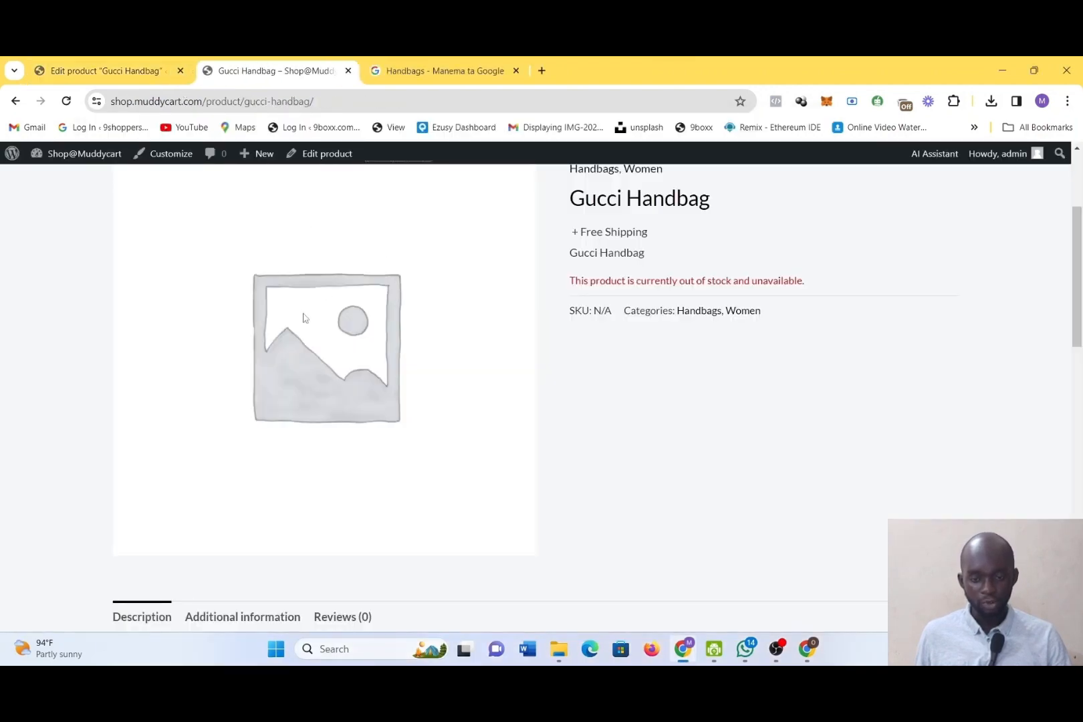
left_click(102, 76)
scroll(487, 435, "down", 1)
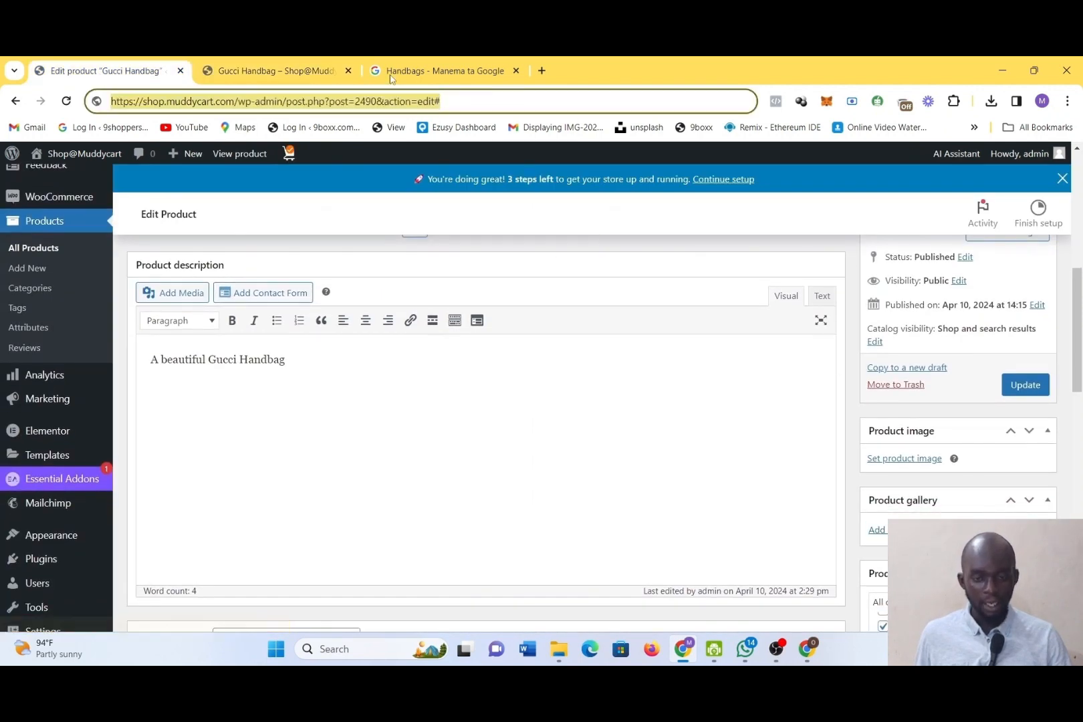
left_click(297, 65)
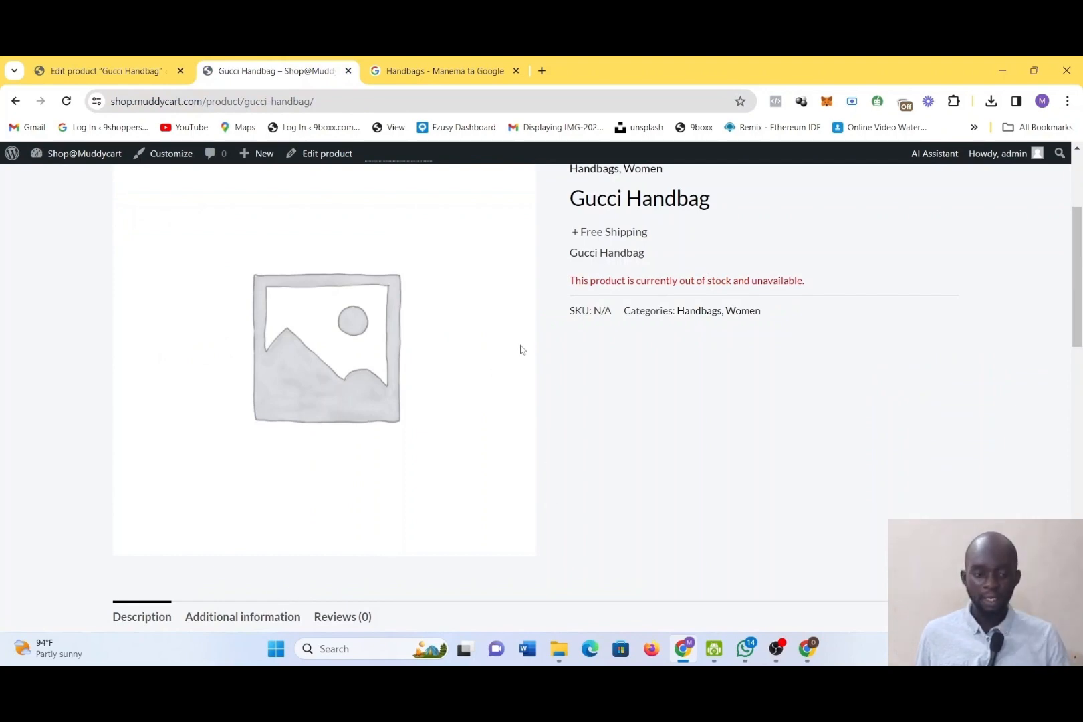
Search Google Images for "red Handbags" and save the first result's image to Downloads as download (2)
left_click(78, 68)
left_click(489, 70)
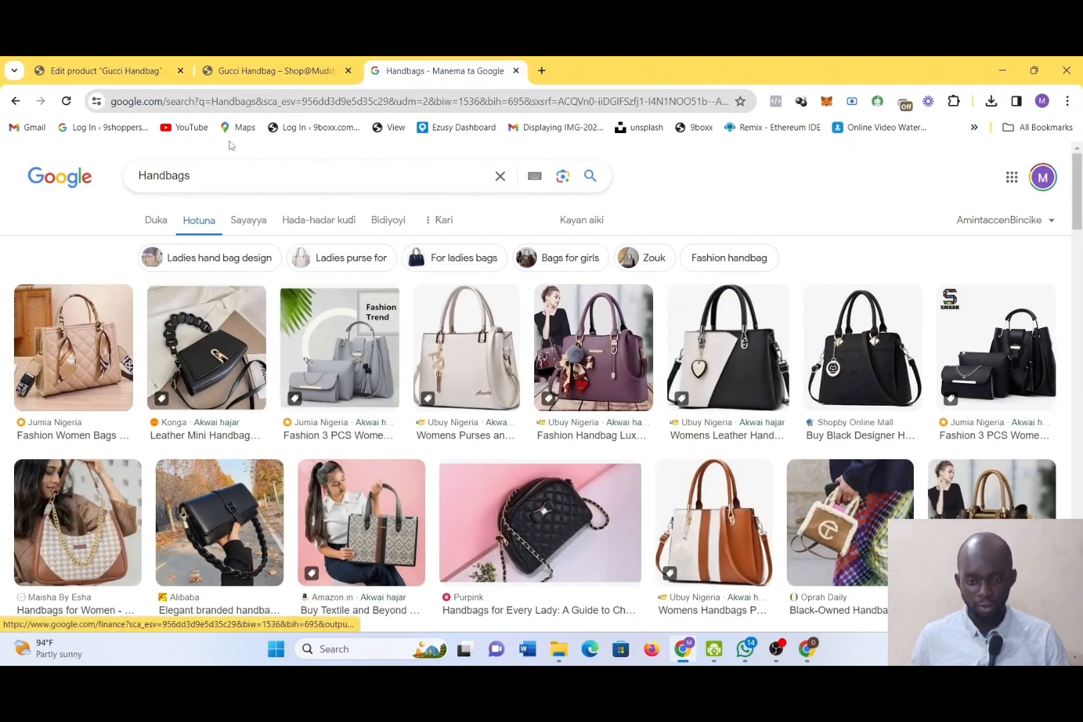
left_click(140, 177)
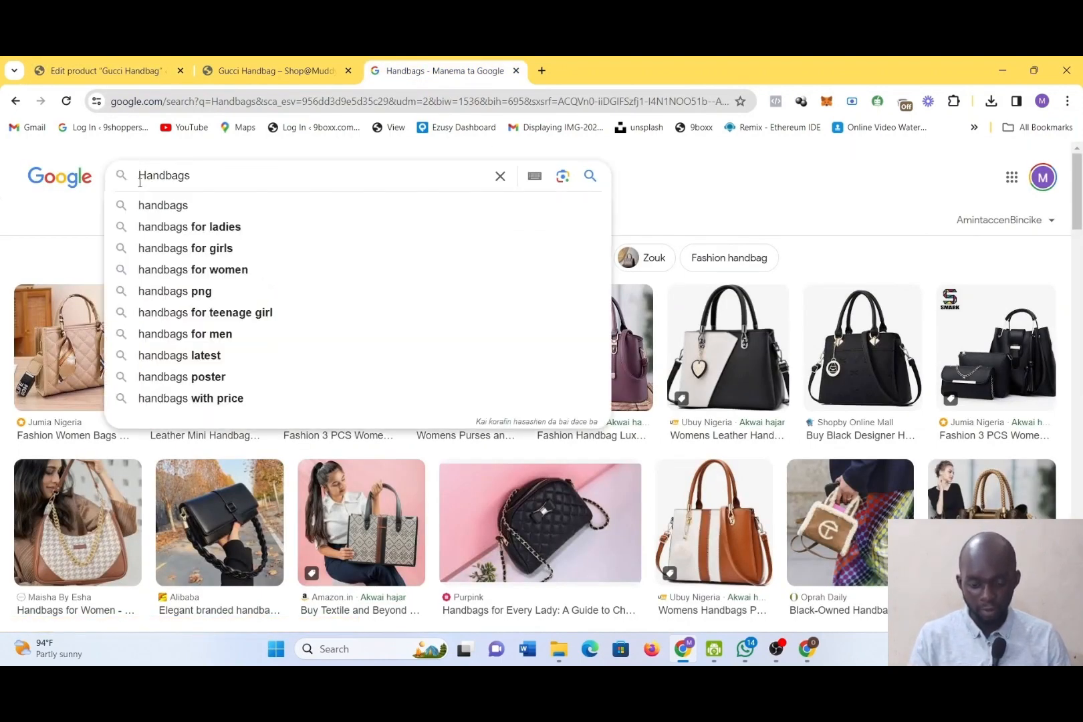
type("red")
key("Return")
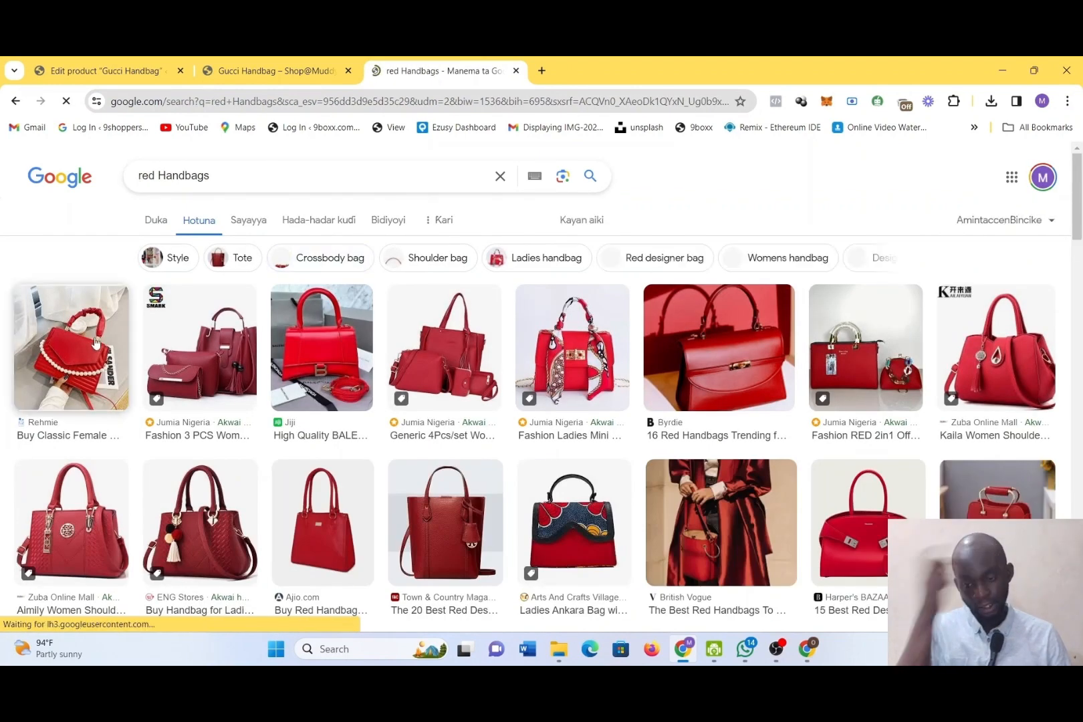
right_click(93, 348)
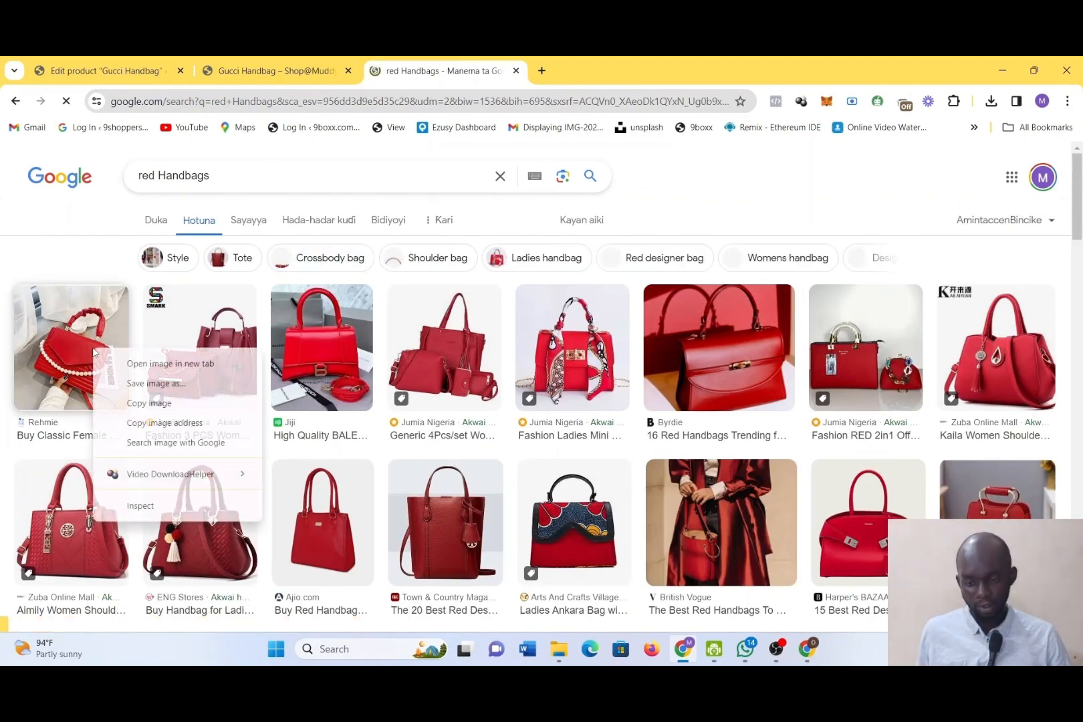
left_click(143, 381)
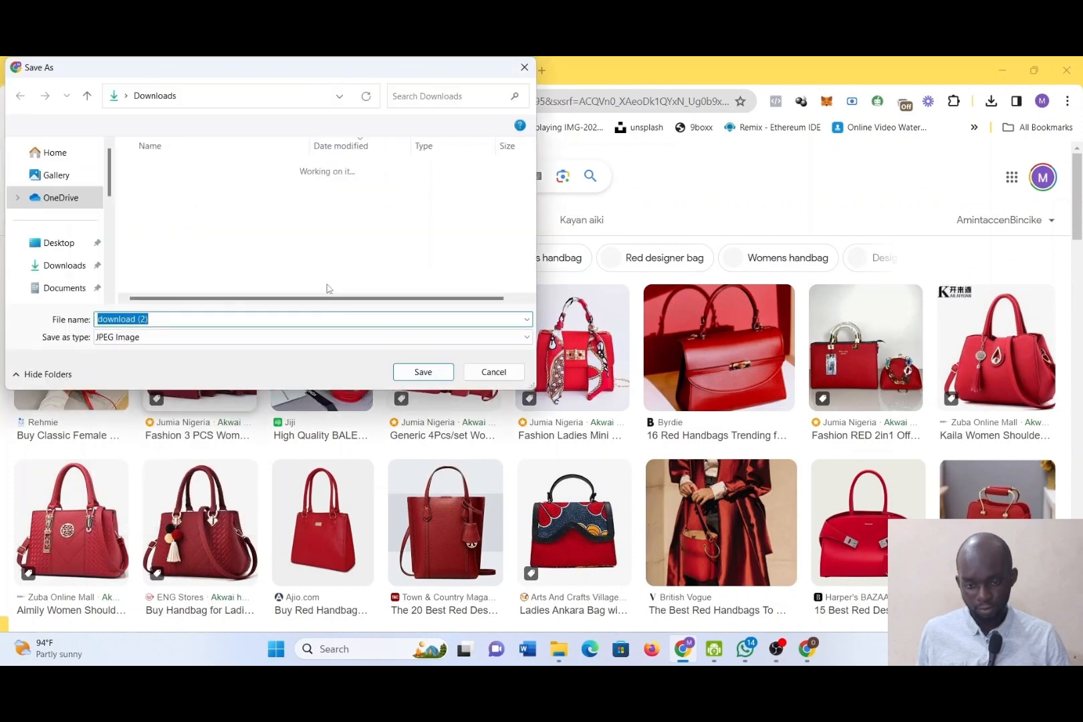
left_click(414, 378)
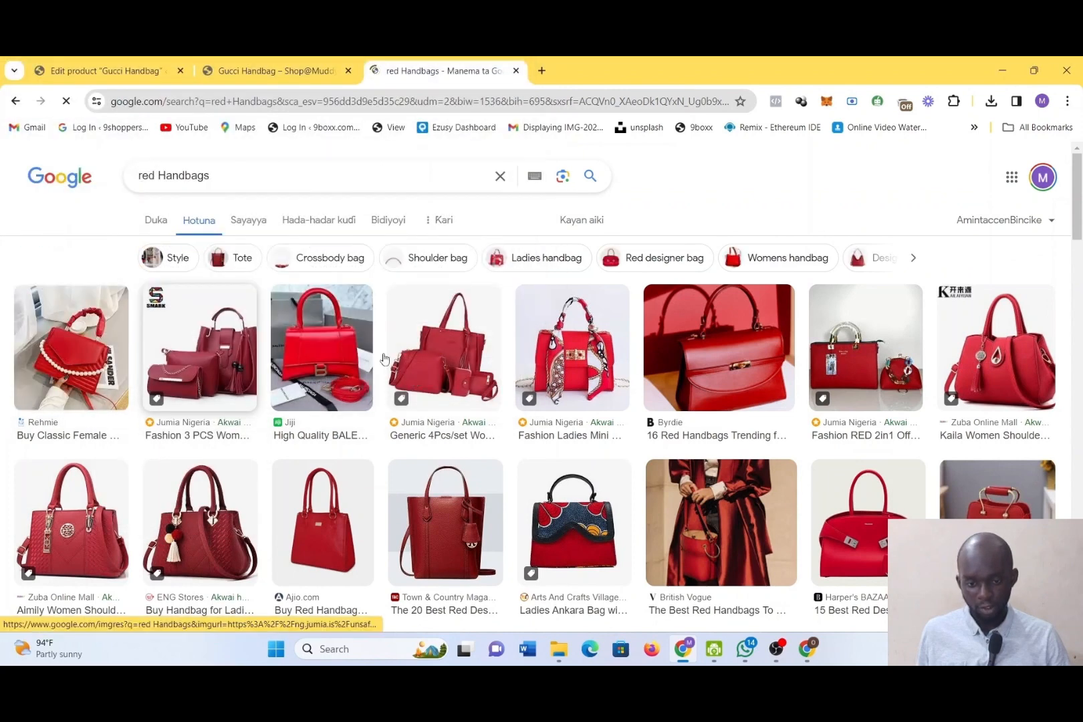
Search Google Images for "black Handbags" and save the first result's image to Downloads as download (3)
double_click(158, 177)
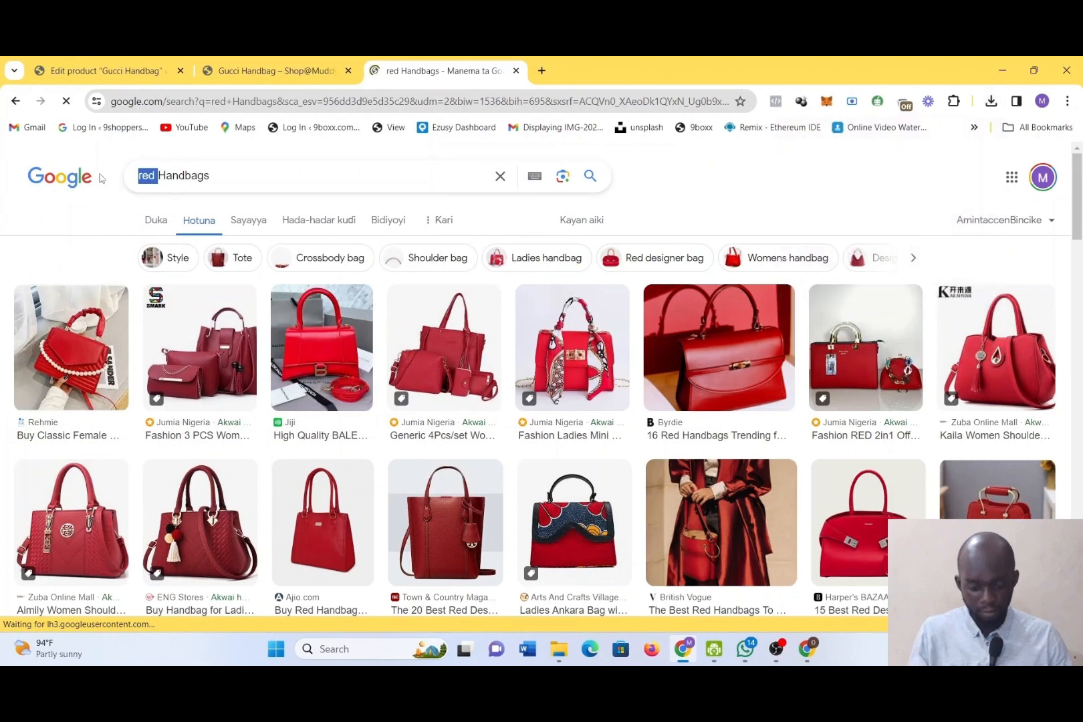
type("black")
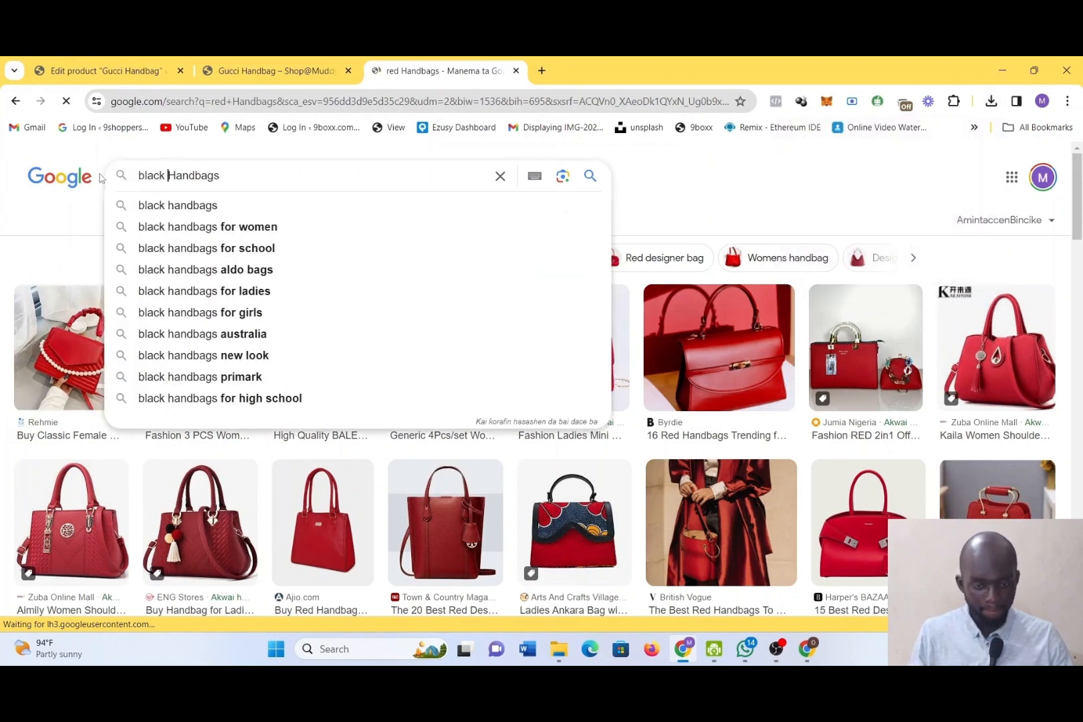
key("Return")
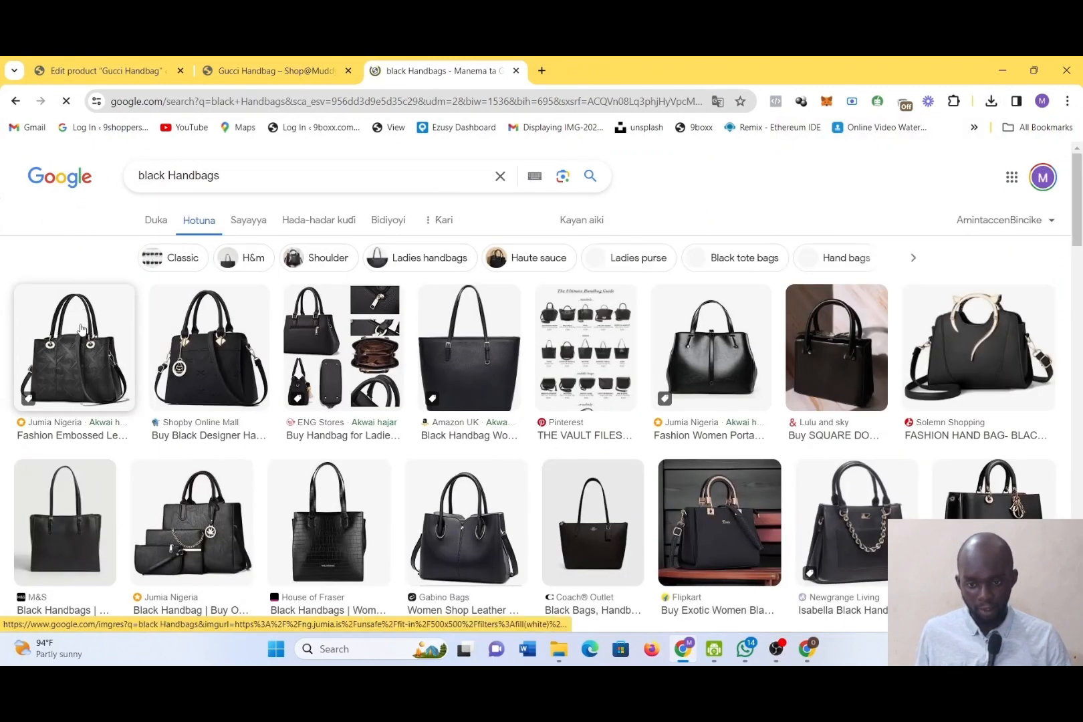
right_click(81, 325)
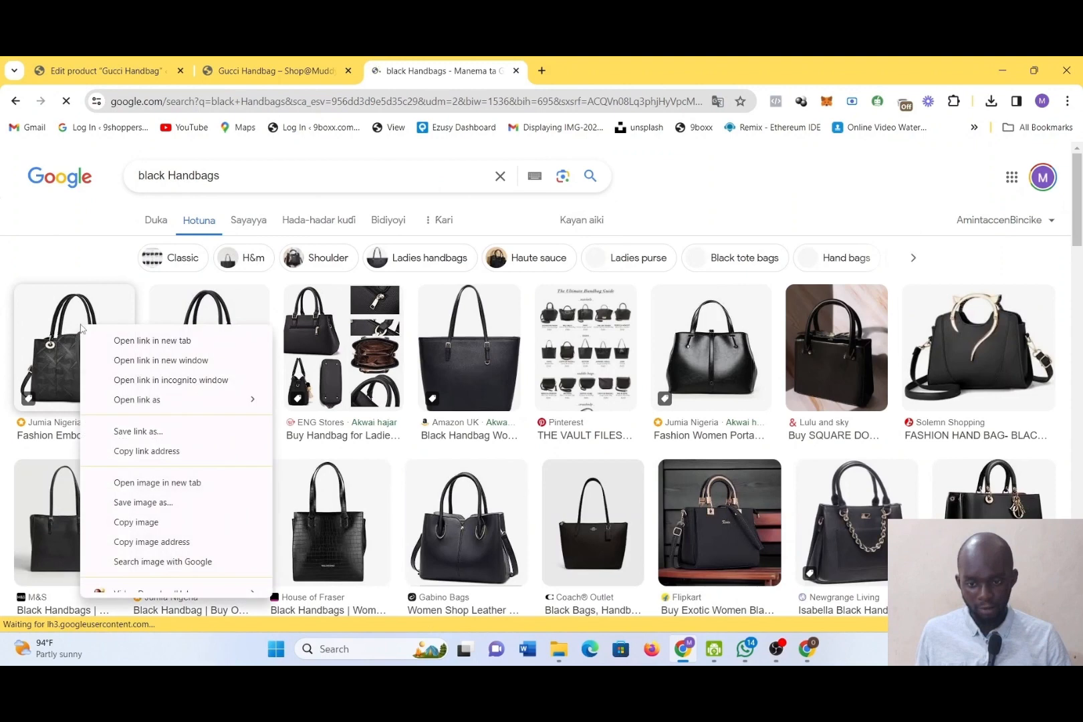
left_click(160, 507)
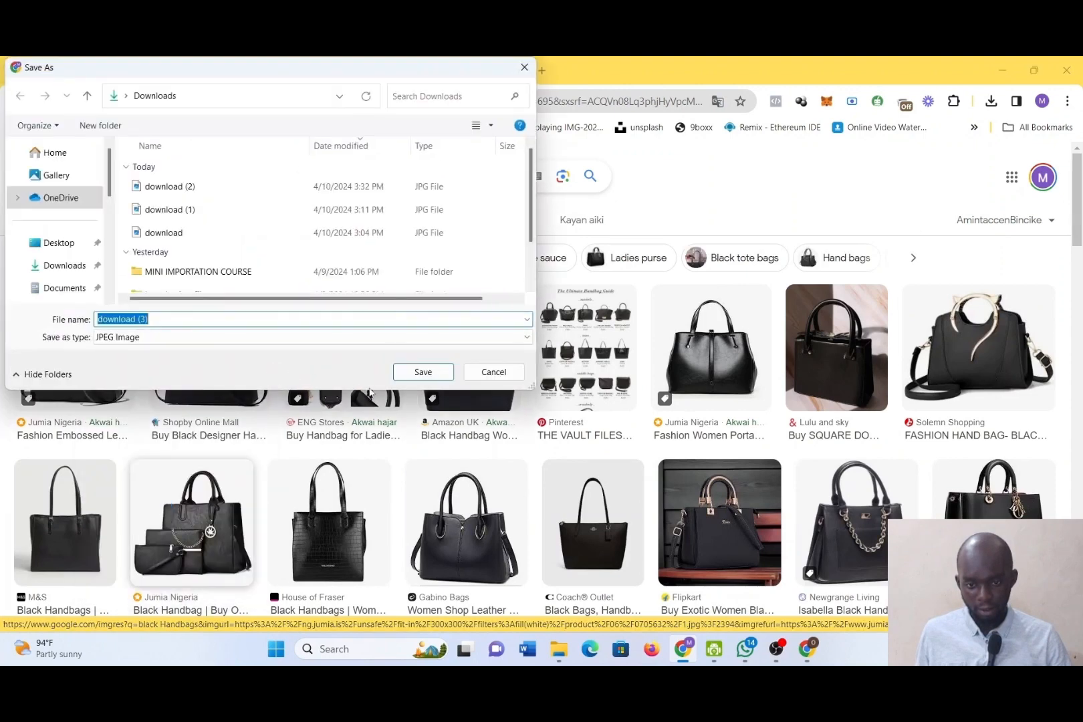
left_click(432, 374)
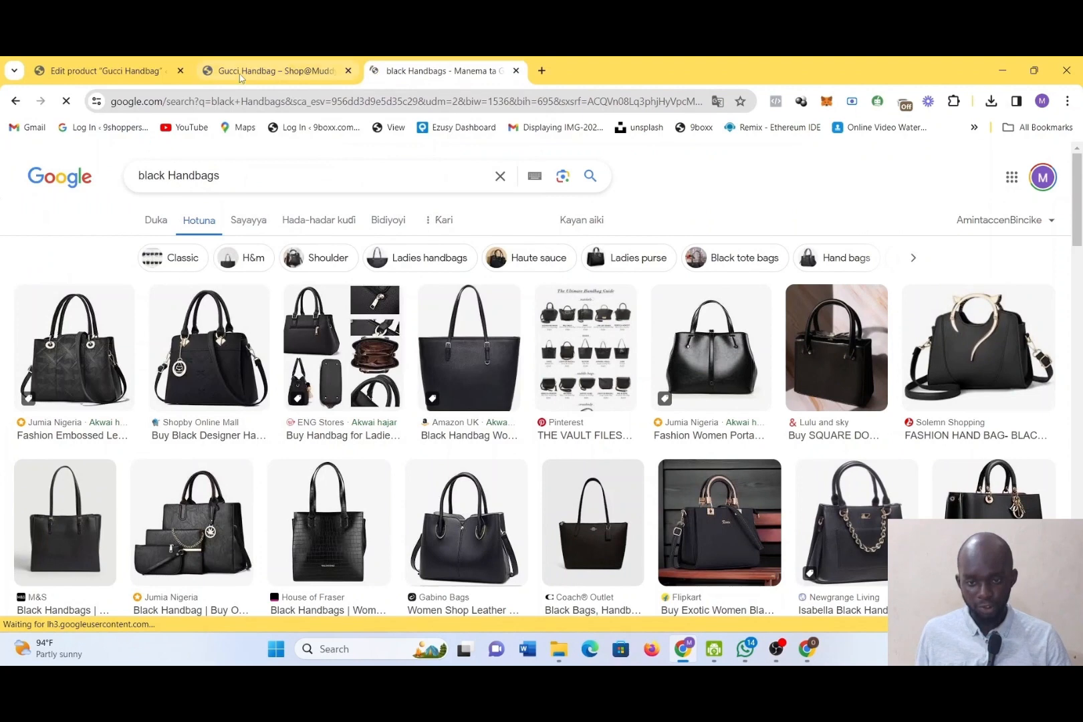
Check the values of the Color attribute in the Gucci Handbag product editor
left_click(244, 70)
left_click(105, 69)
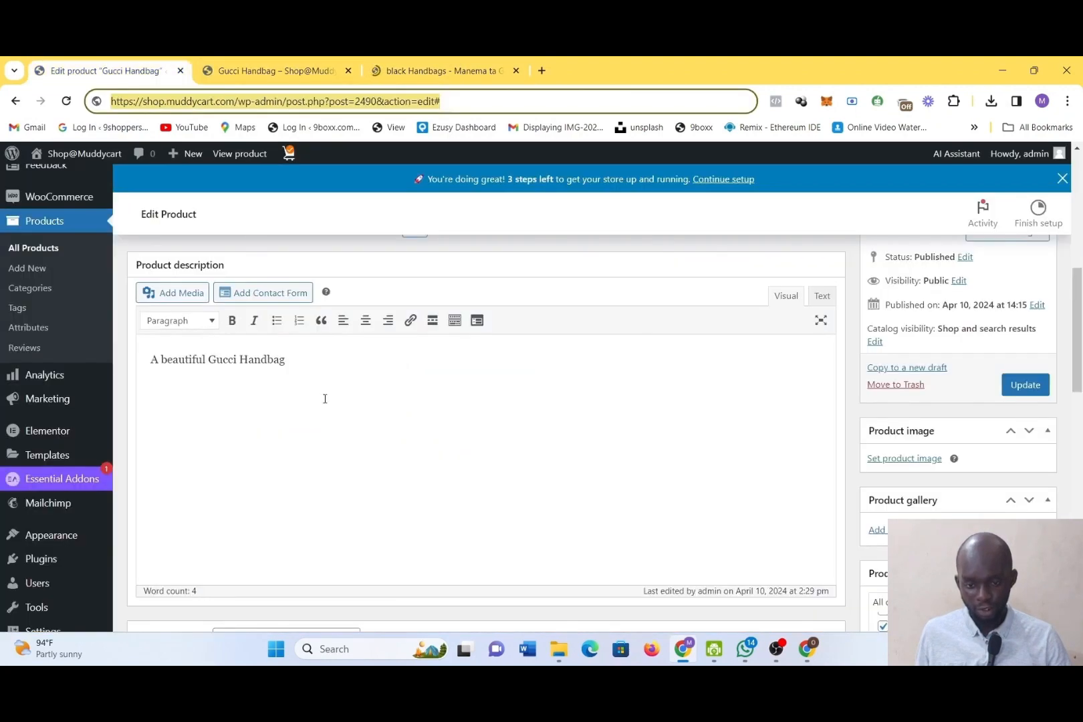
scroll(325, 399, "down", 5)
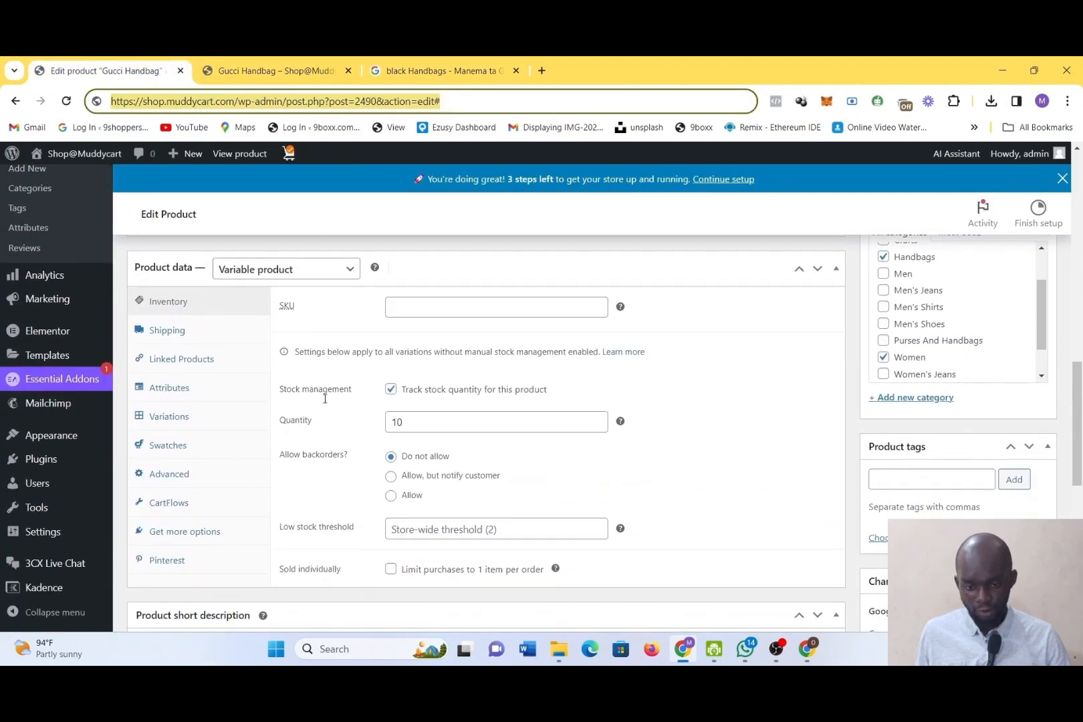
scroll(325, 399, "down", 1)
left_click(188, 332)
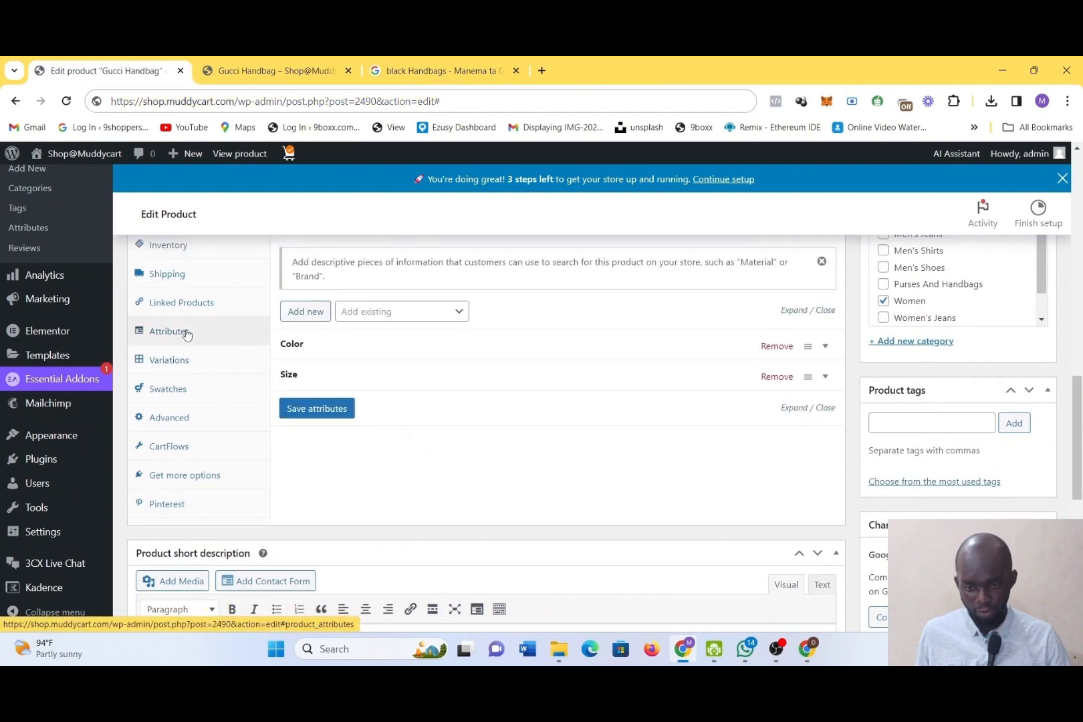
left_click(311, 355)
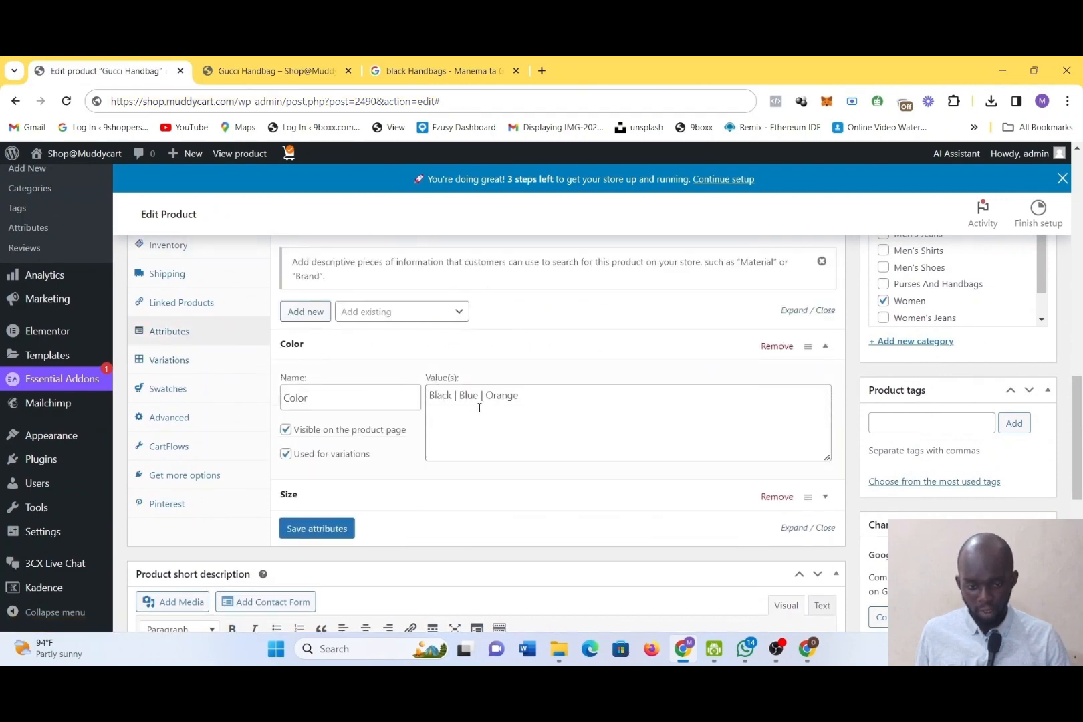
Search Google Images for "blue Handbags" and save the first result's image to Downloads as download (4)
left_click(278, 64)
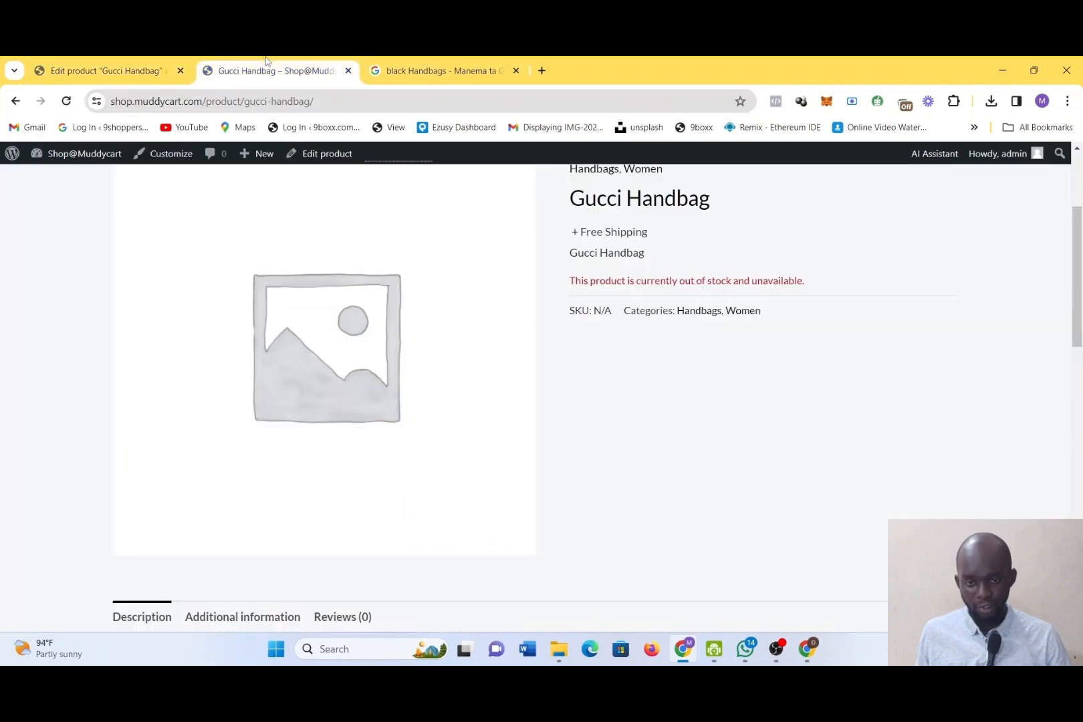
left_click(428, 64)
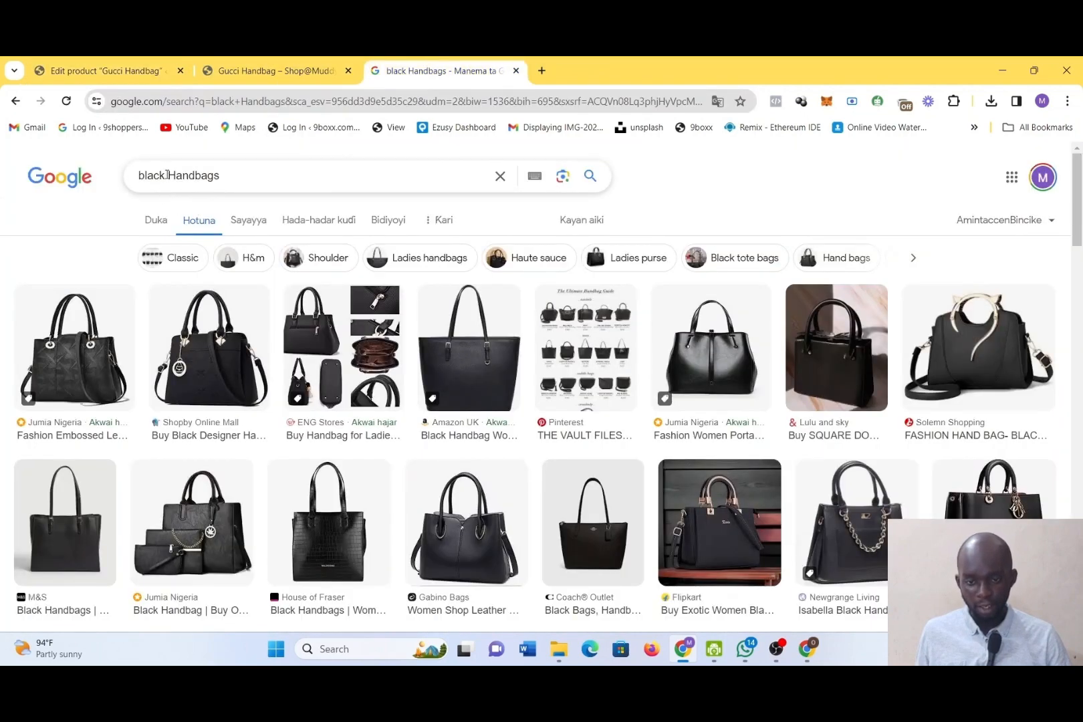
left_click_drag(167, 175, 135, 176)
key("BackSpace")
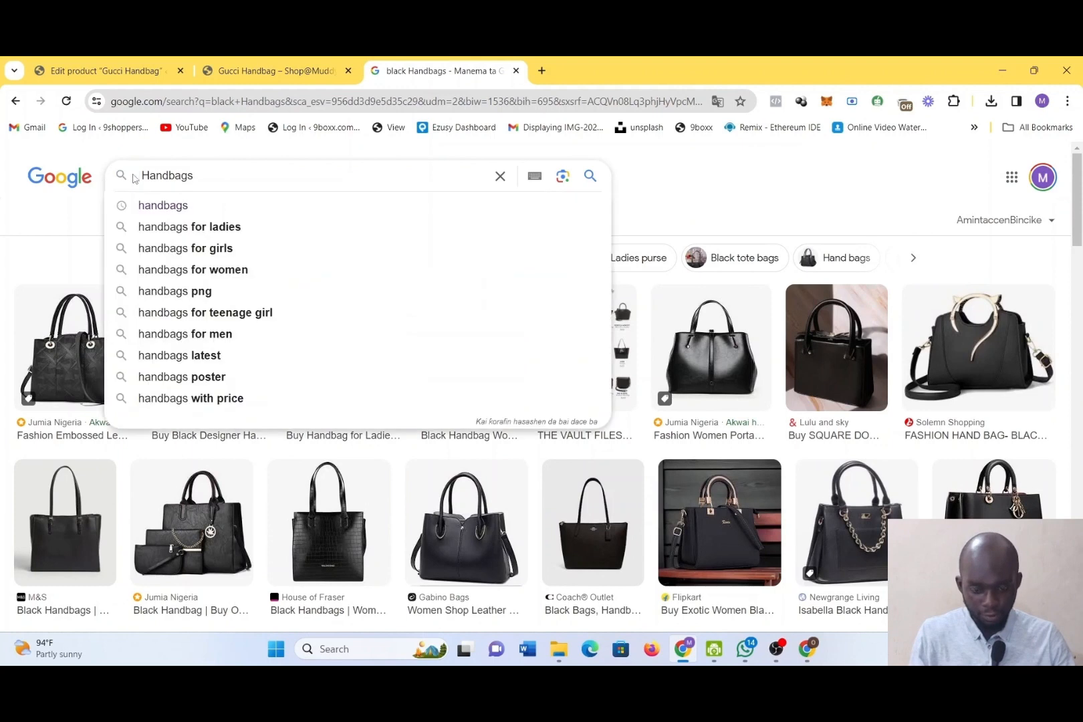
type("blue")
key("Return")
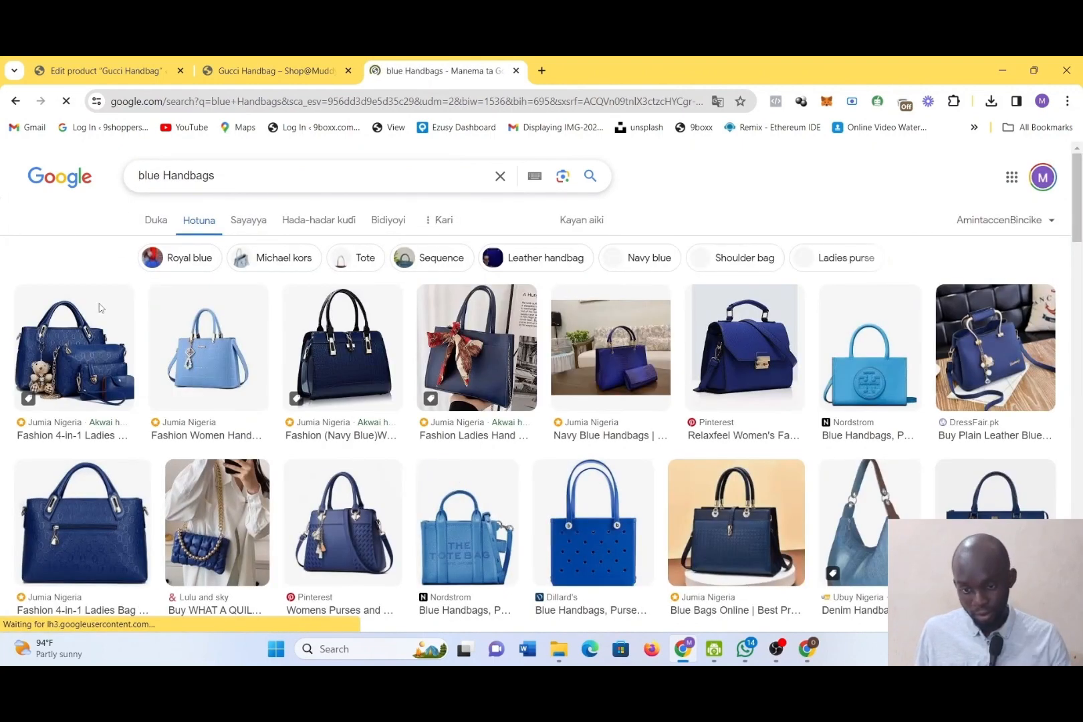
right_click(85, 345)
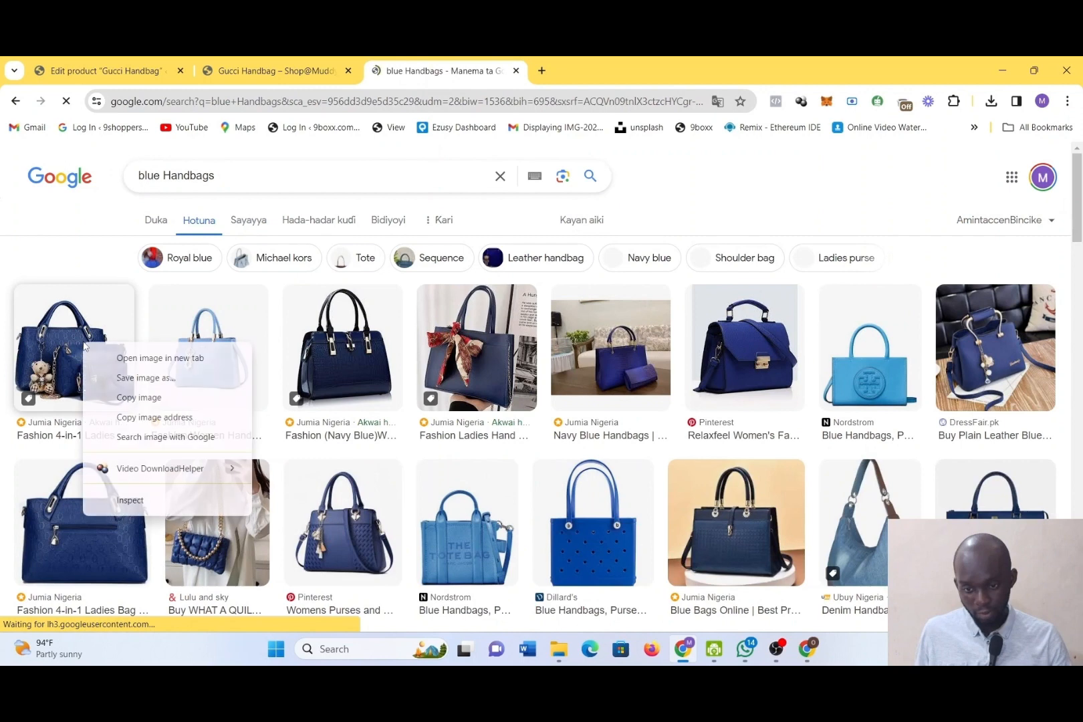
left_click(131, 385)
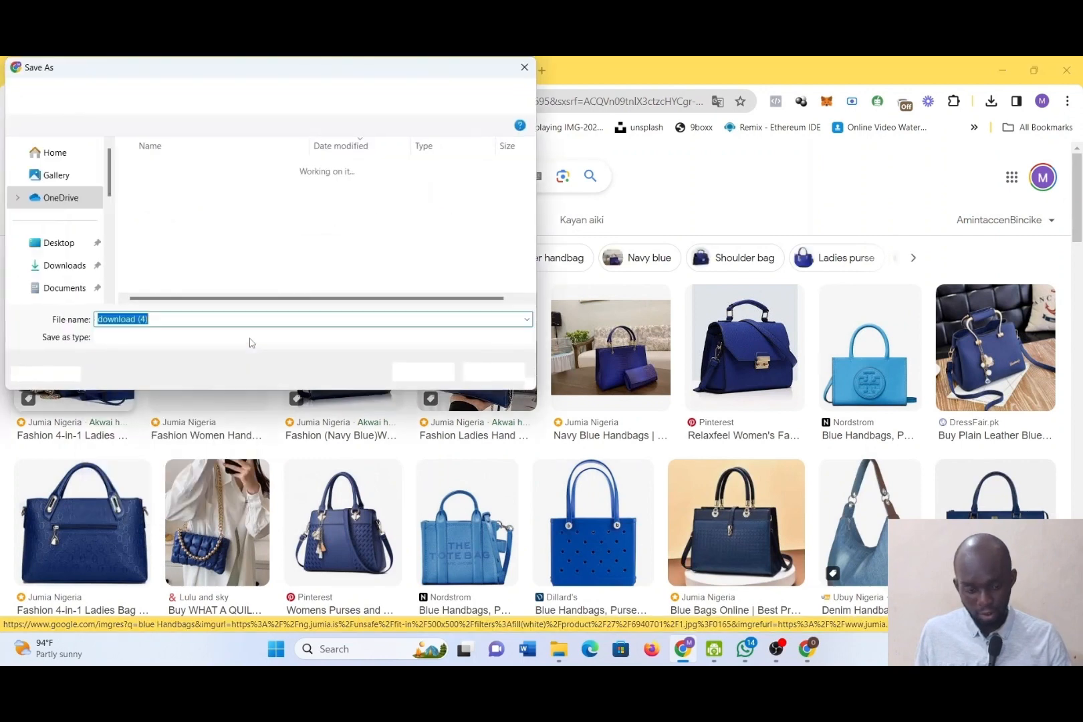
key("Return")
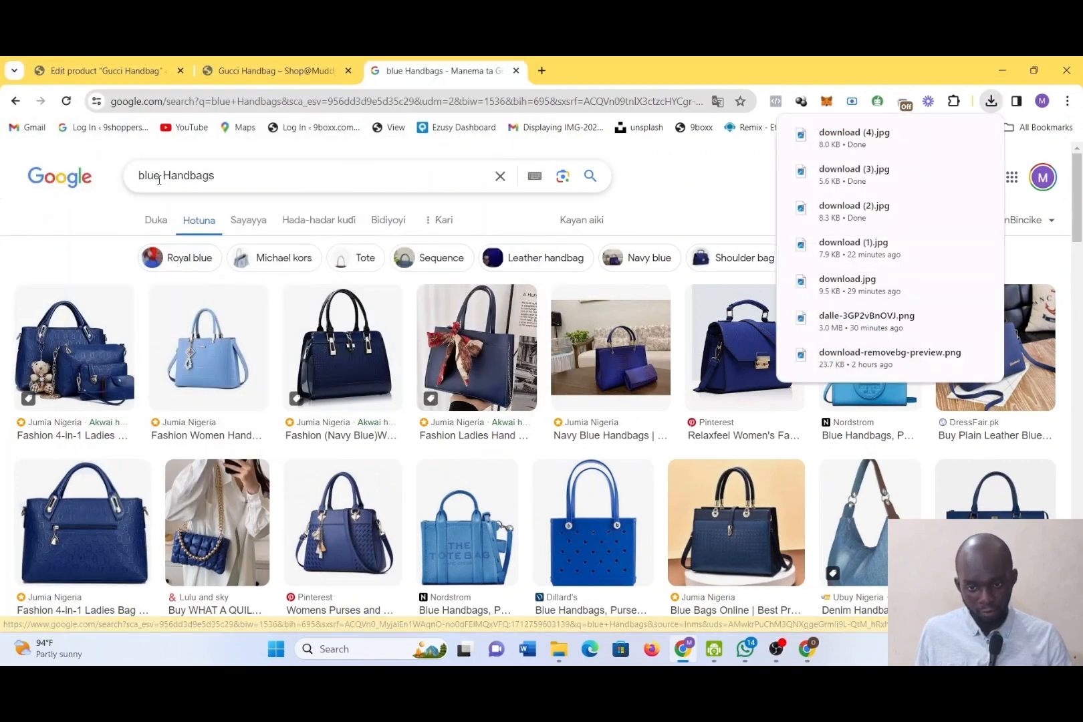
Search Google Images for "orange Handbags" and save the first result's image to Downloads as download (5)
left_click_drag(159, 180, 105, 184)
type("p")
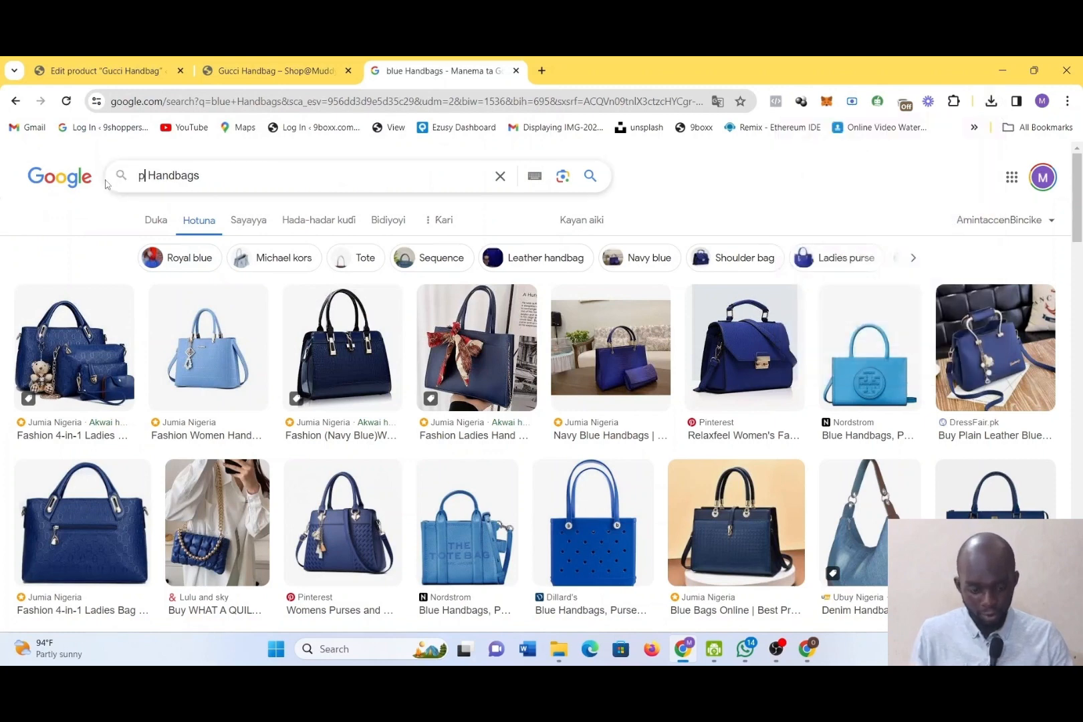
key("BackSpace")
type("orang")
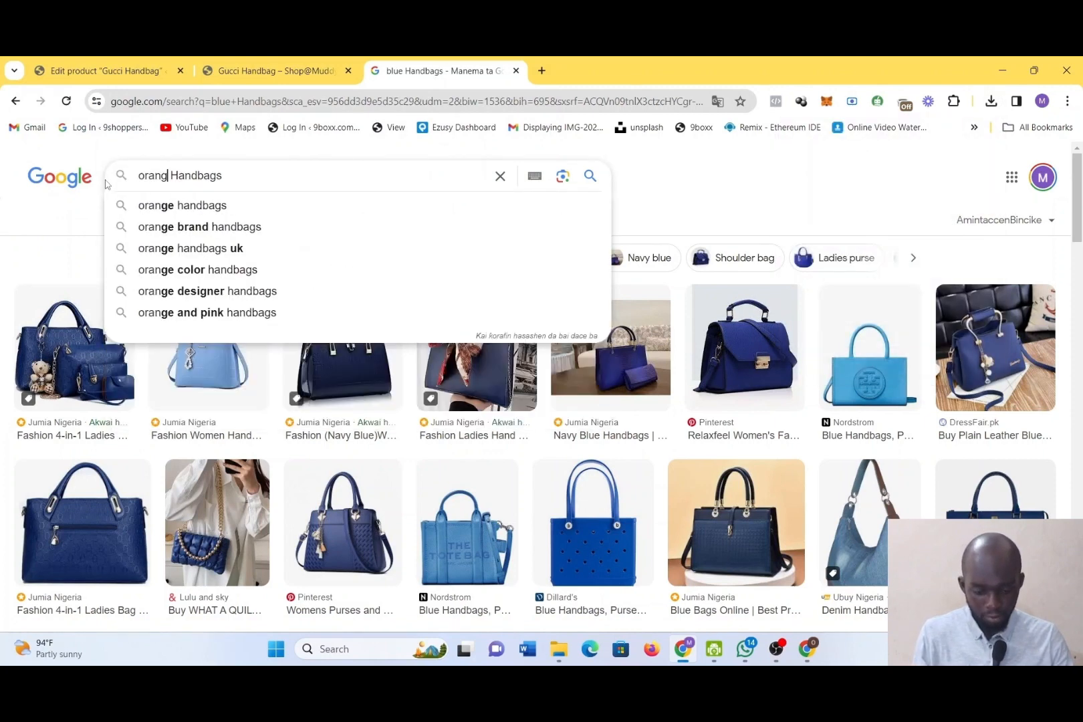
type("e")
key("Return")
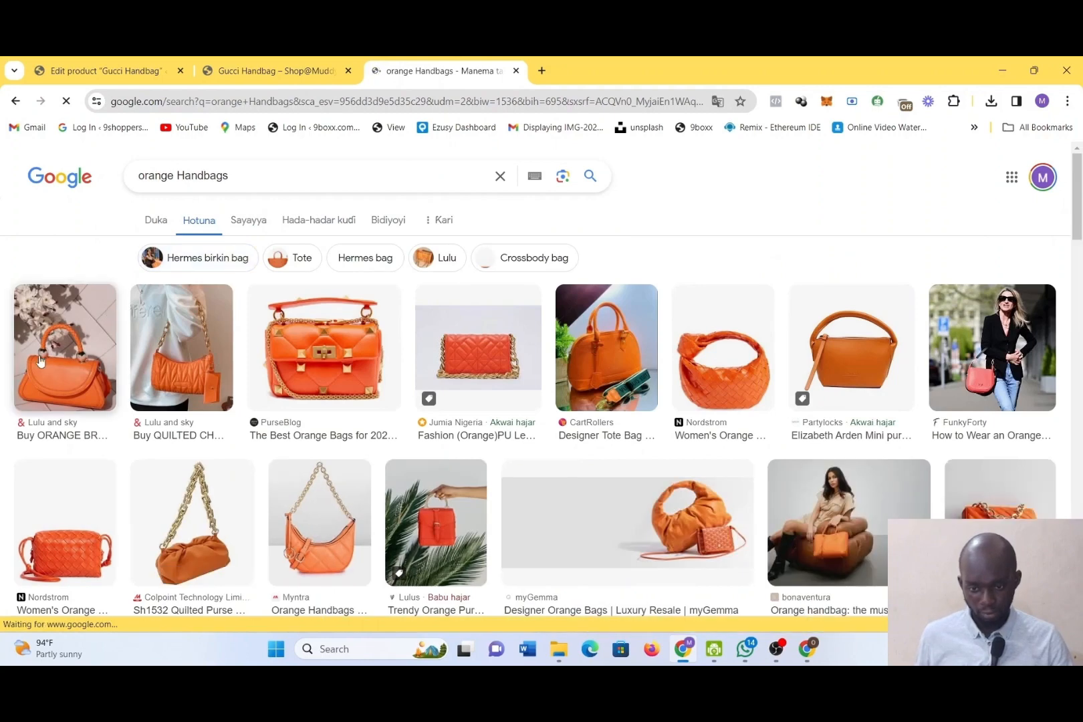
right_click(41, 362)
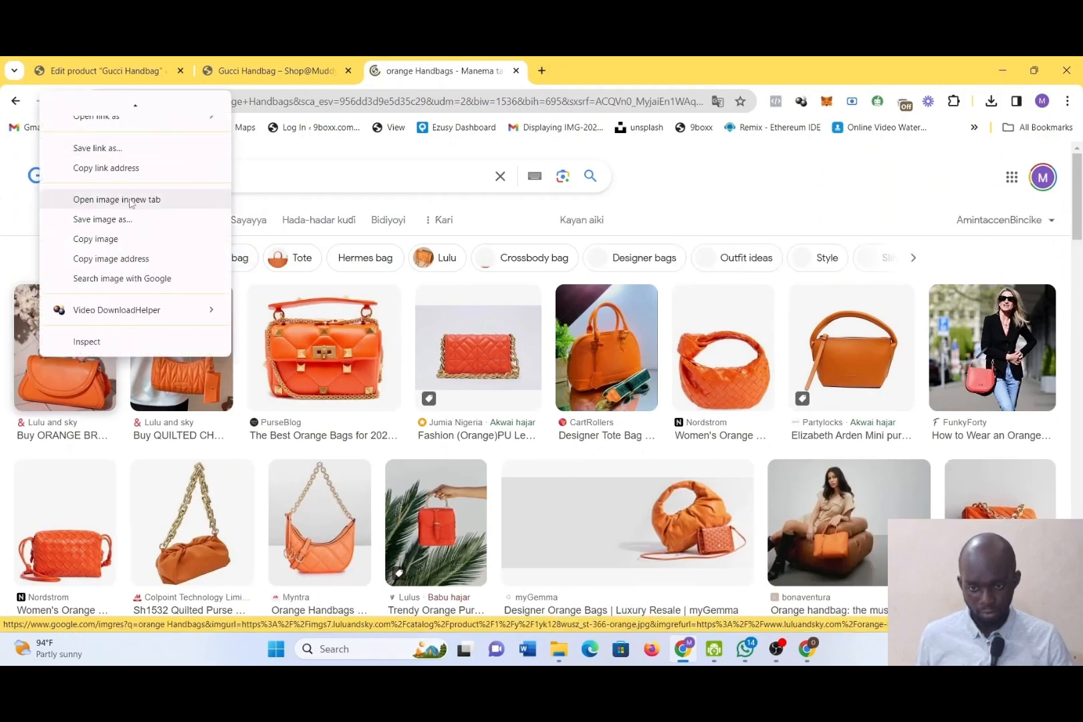
left_click(121, 219)
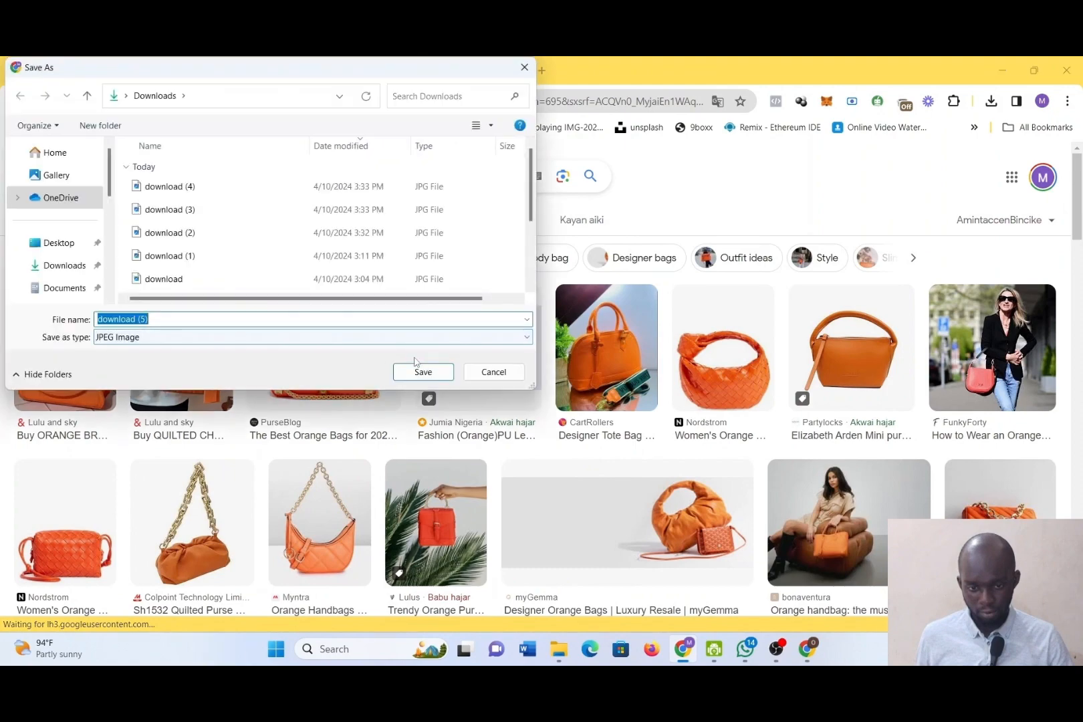
left_click(421, 370)
Return to the Gucci Handbag product editor and open the file picker for uploading product gallery images
left_click(278, 70)
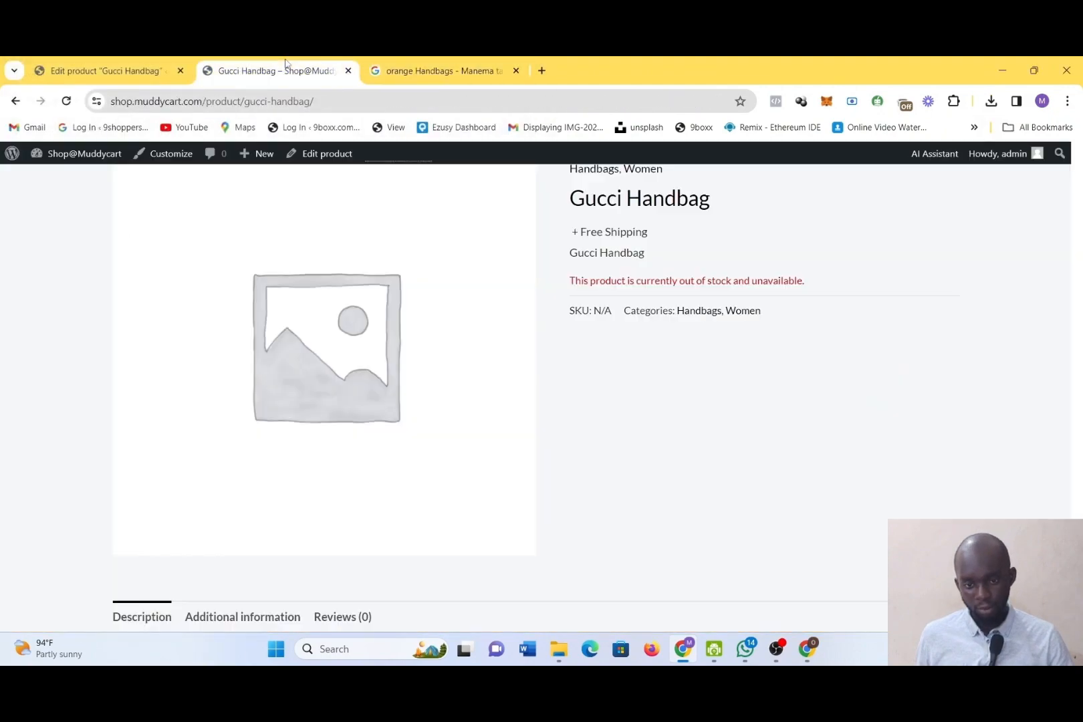
left_click(112, 66)
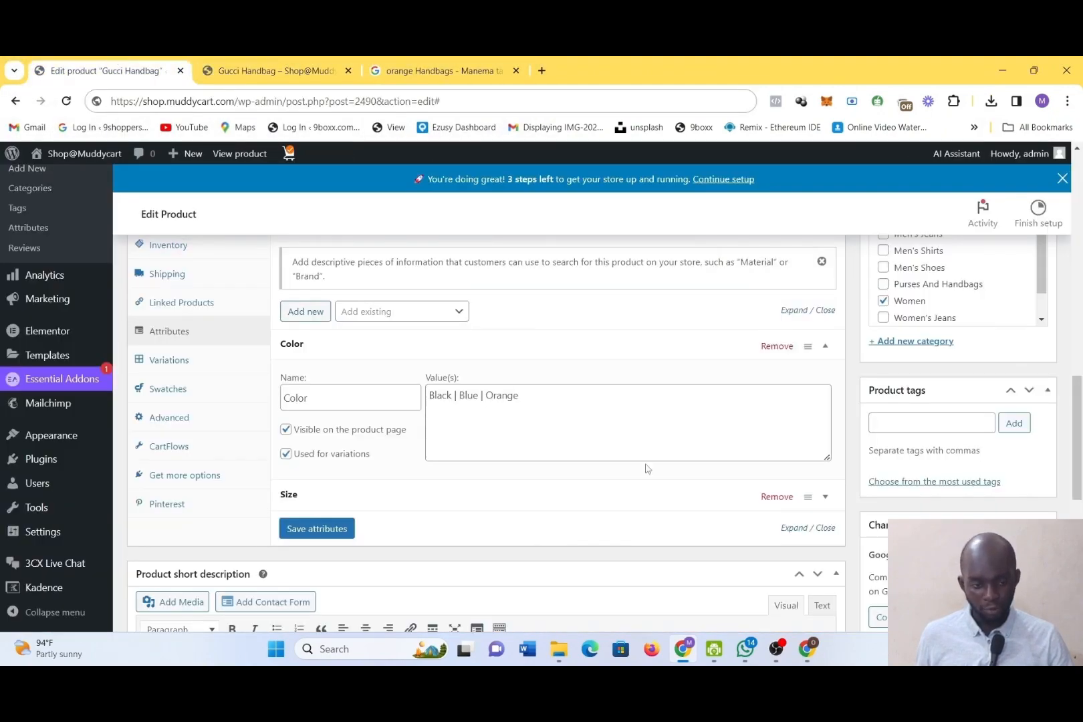
scroll(646, 468, "down", 6)
scroll(646, 467, "up", 6)
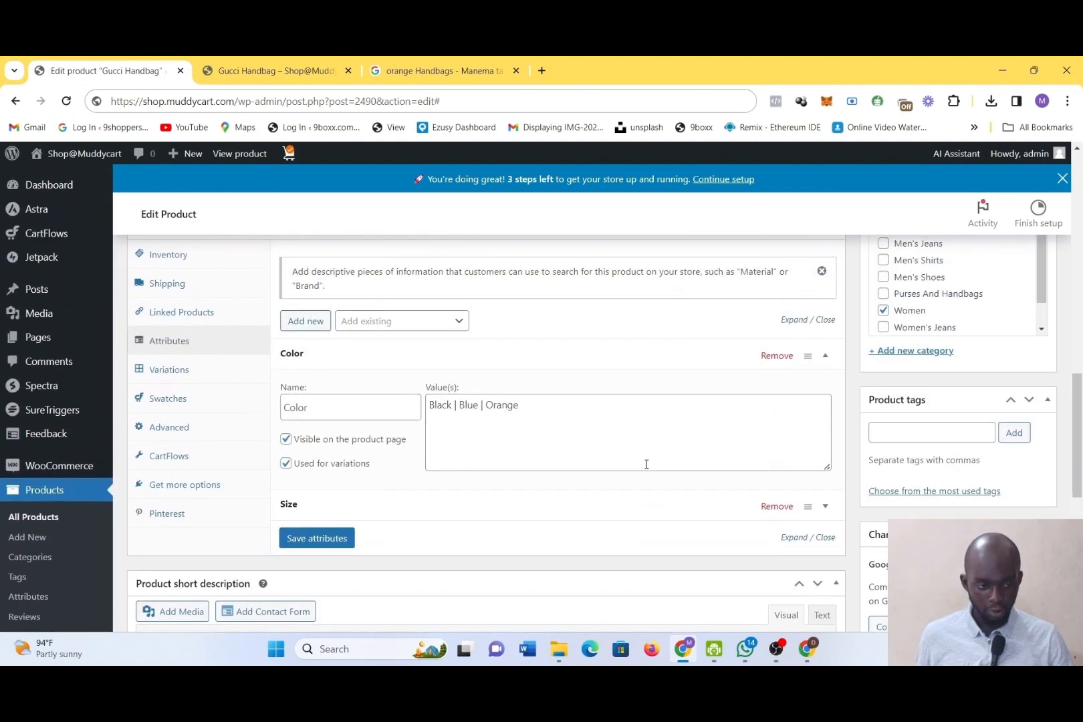
scroll(647, 464, "up", 5)
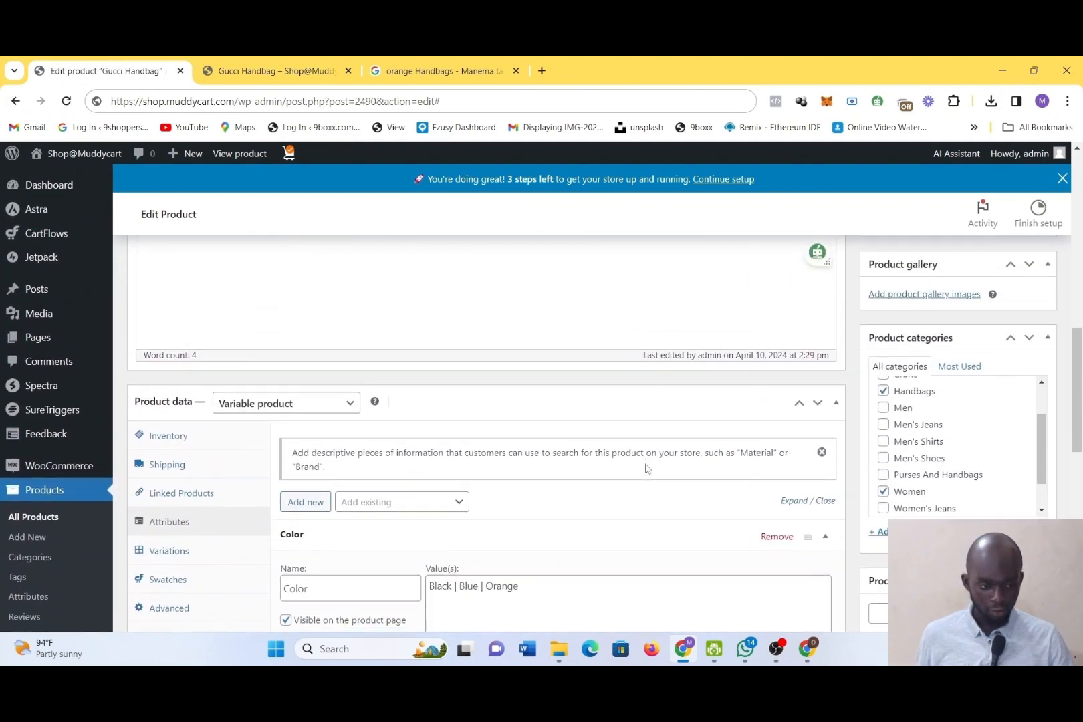
scroll(647, 464, "down", 5)
scroll(646, 464, "down", 1)
scroll(646, 464, "up", 6)
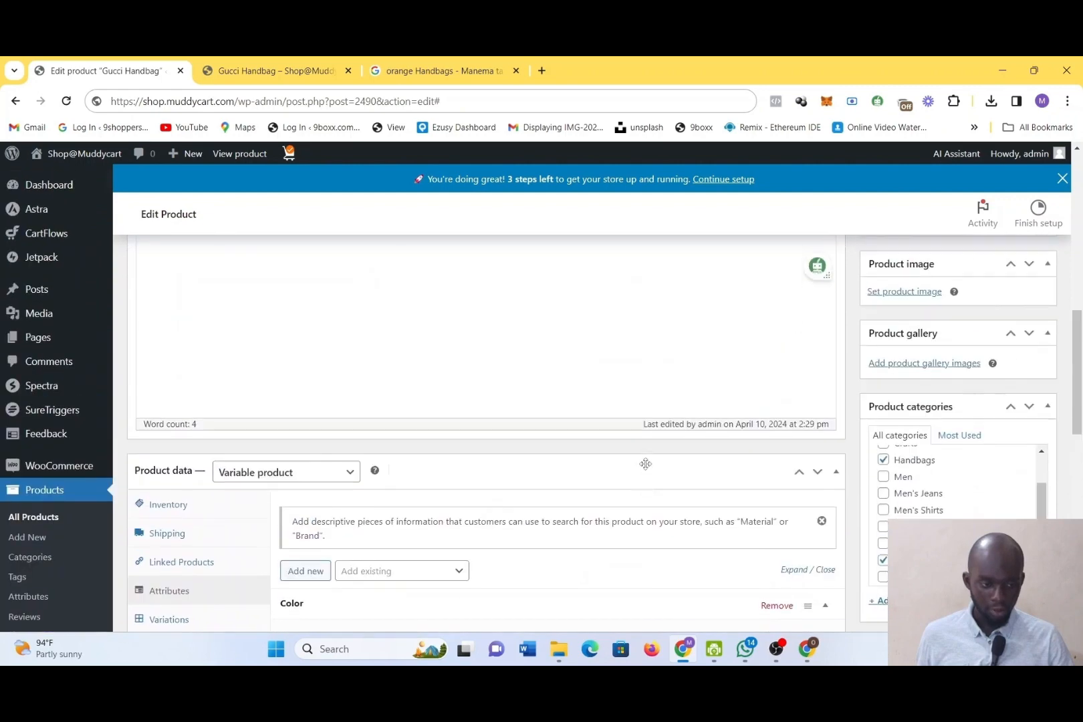
scroll(646, 464, "up", 1)
scroll(655, 461, "down", 1)
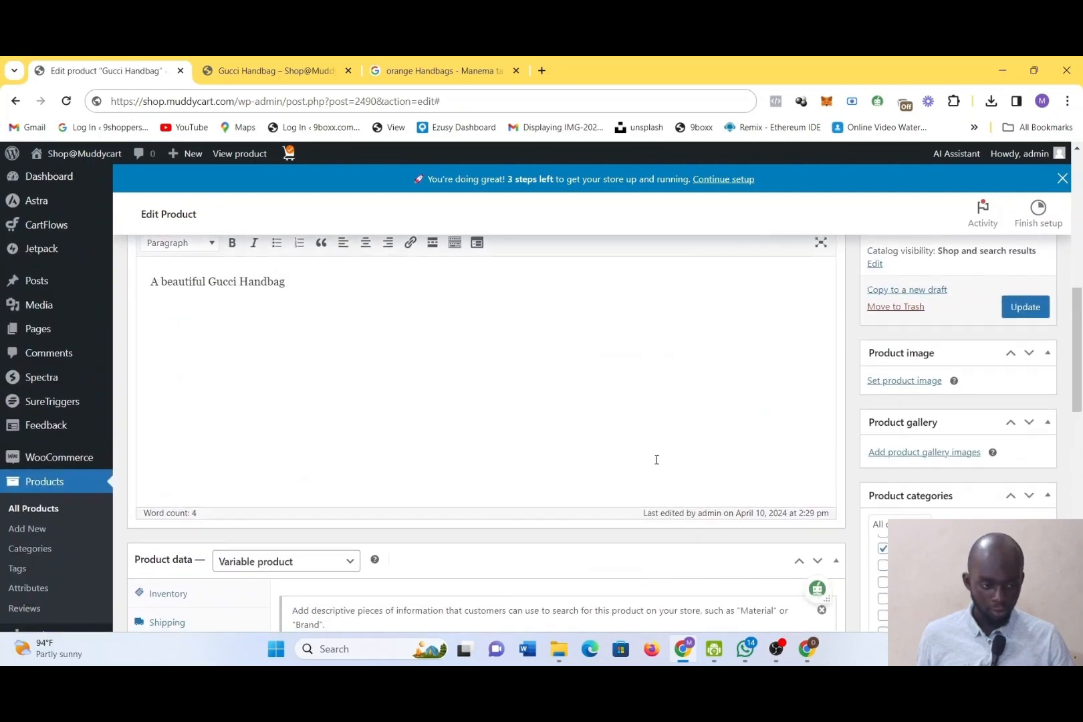
left_click(907, 458)
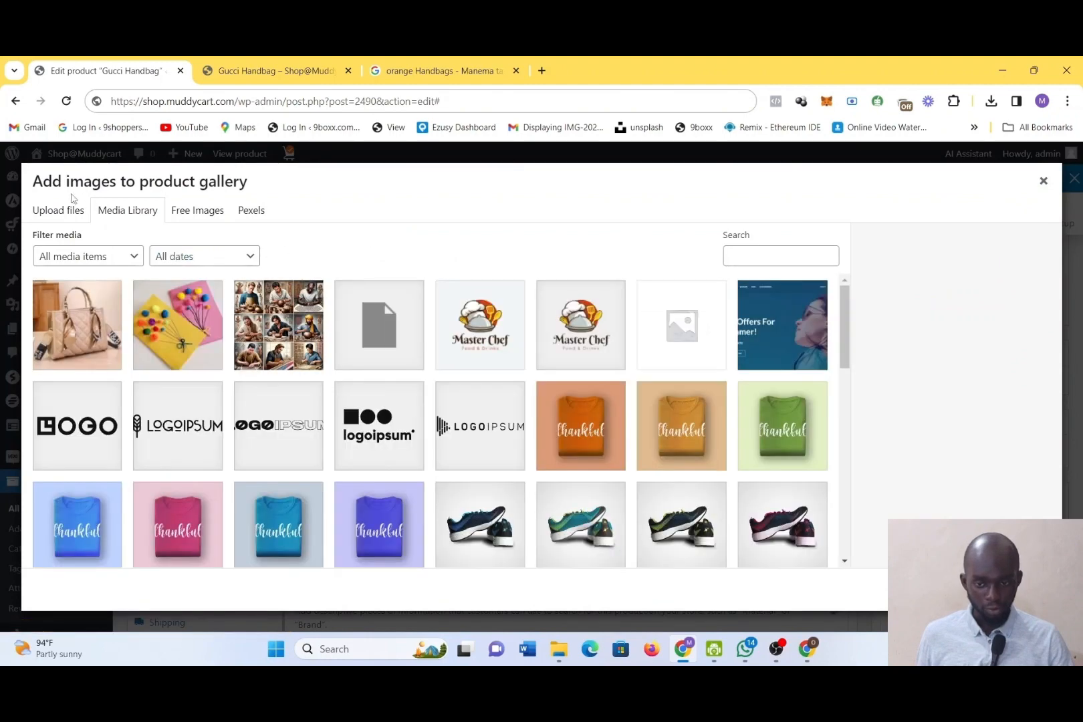
left_click(74, 207)
left_click(533, 403)
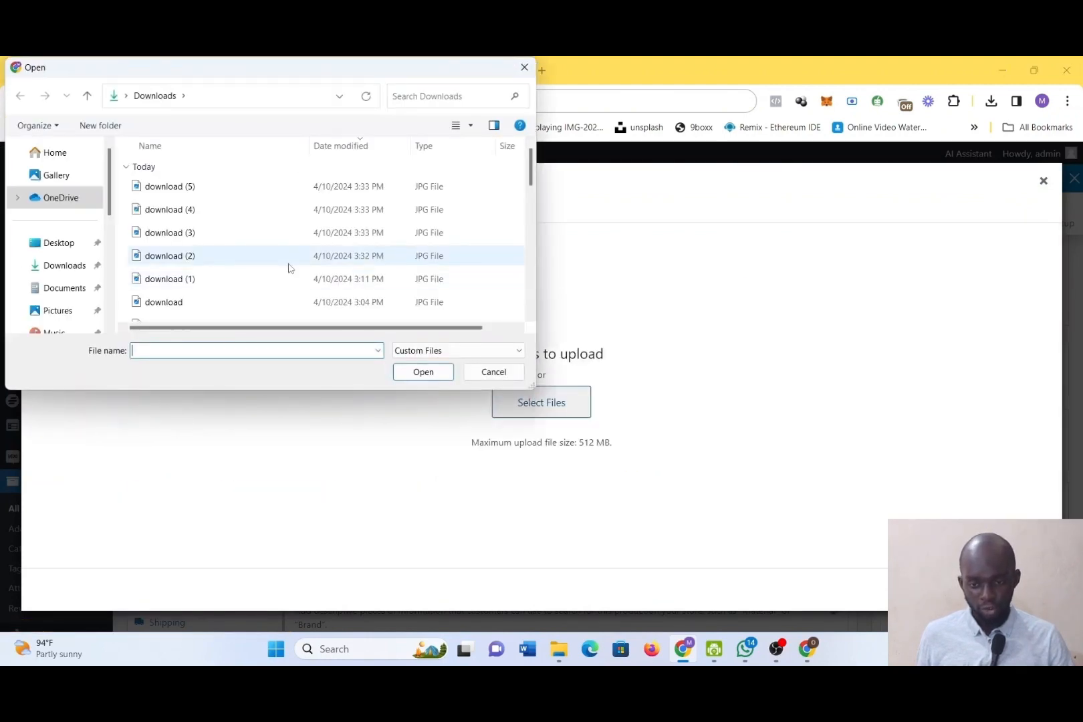
left_click(291, 280)
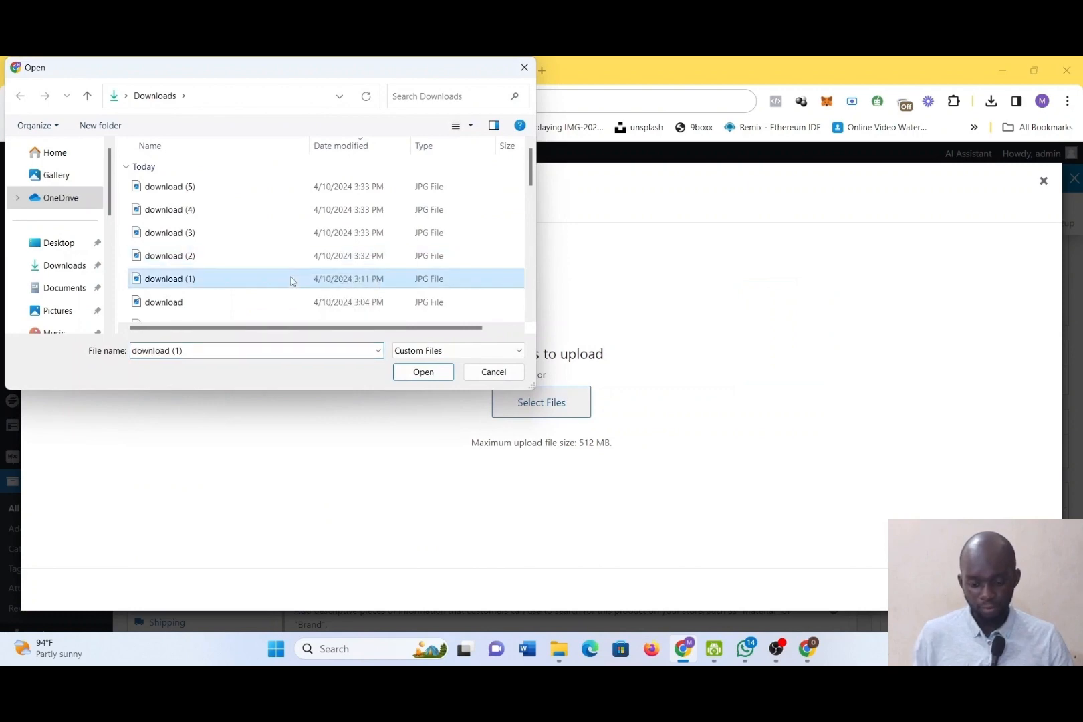
key("shift+Up")
key("ctrl+a")
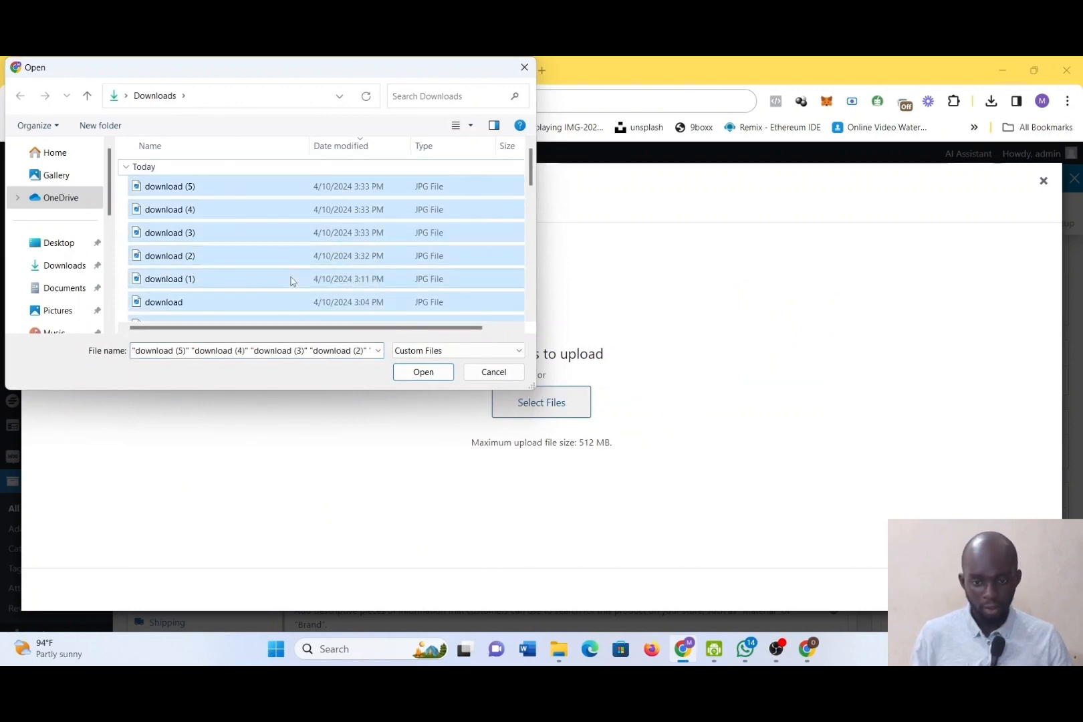
key("shift+Down")
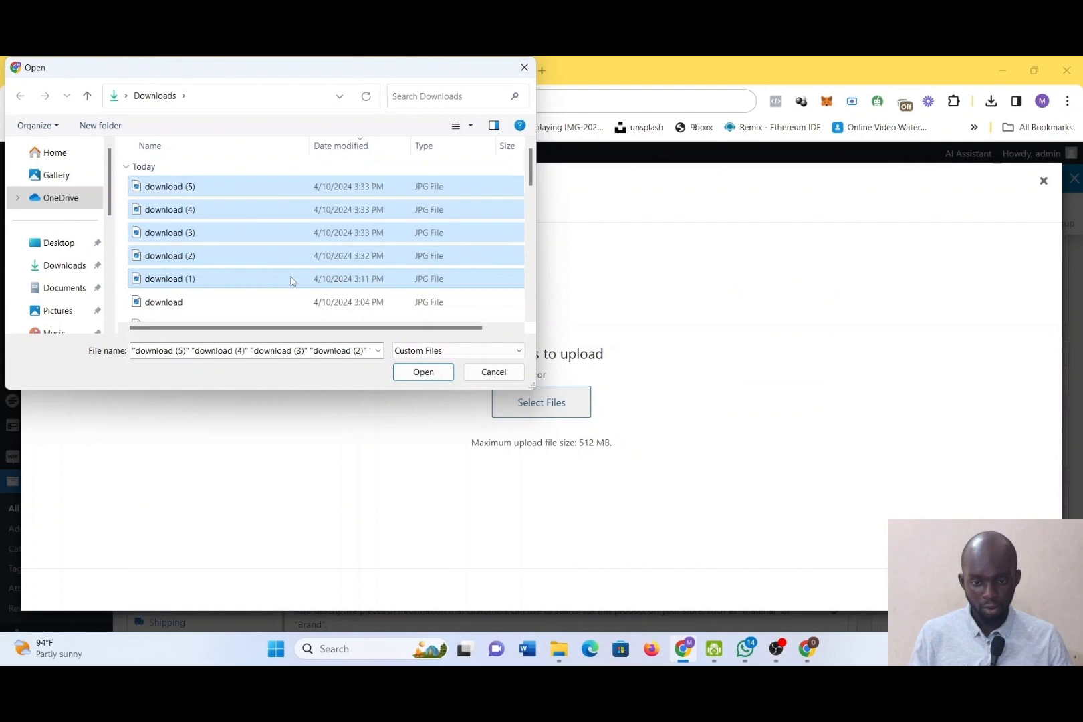
Upload download (2), download (3), download (4) and download (5) from Downloads for the product gallery
left_click(244, 265)
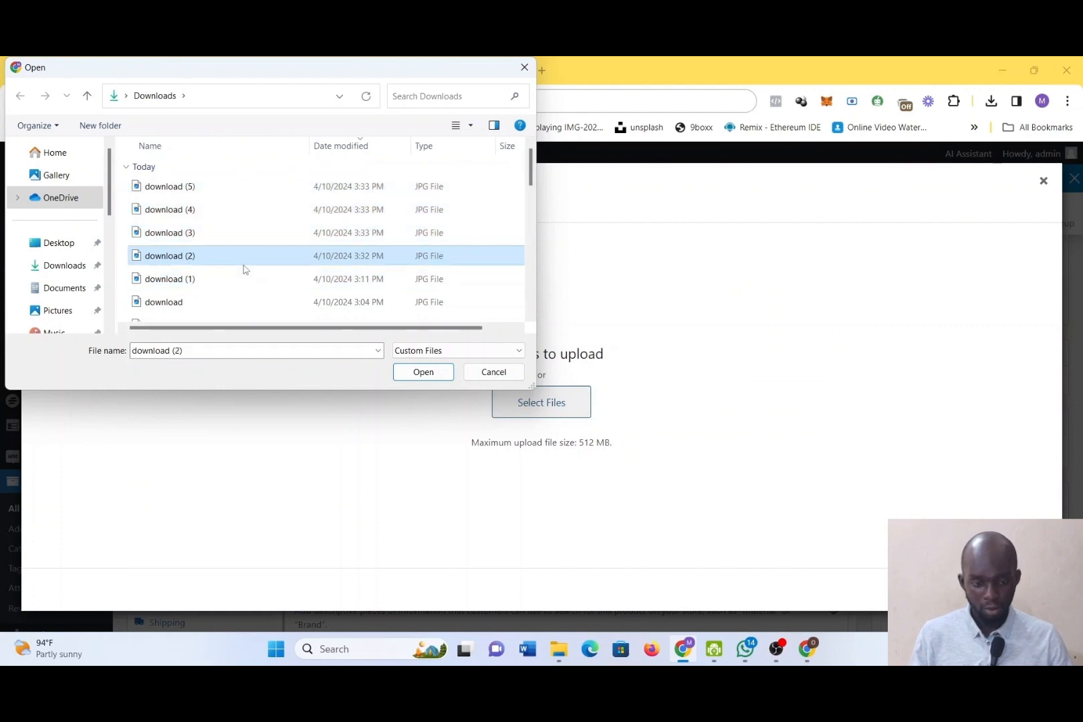
key("shift+Up")
key("ctrl+a")
left_click(243, 265, "shift")
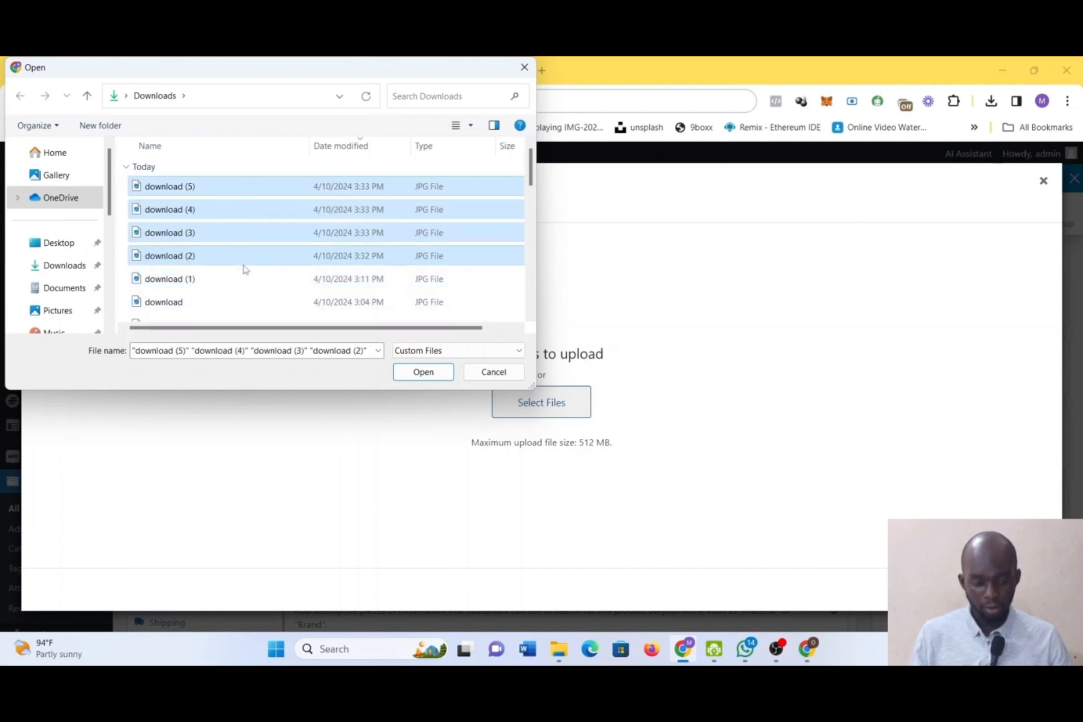
left_click(423, 372)
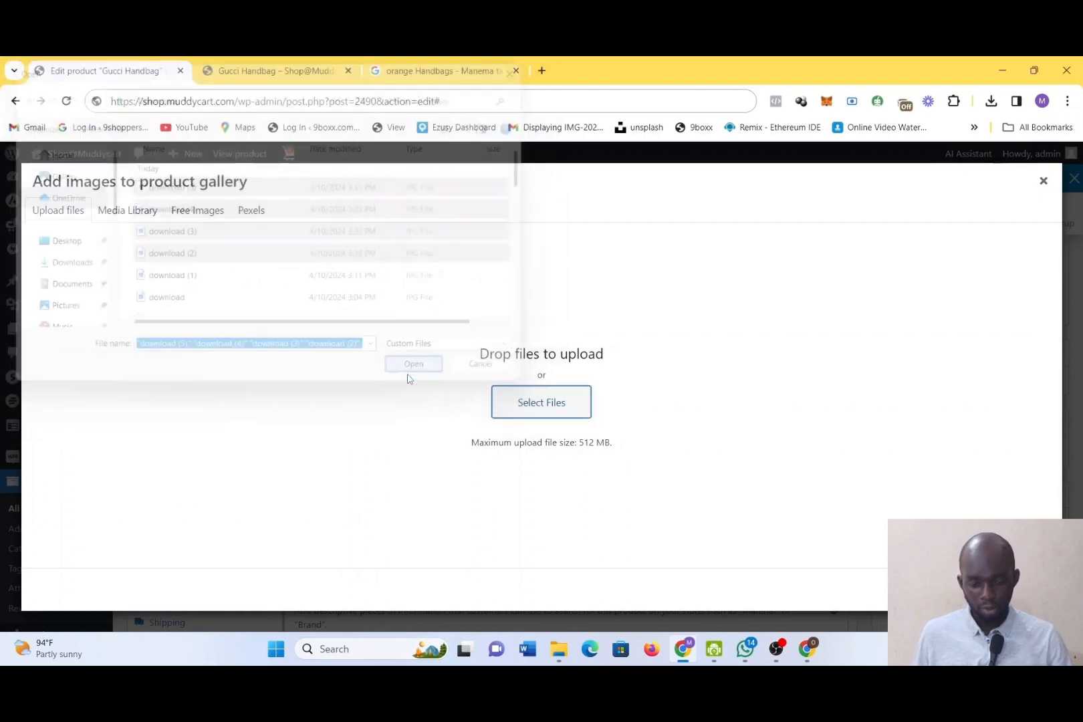
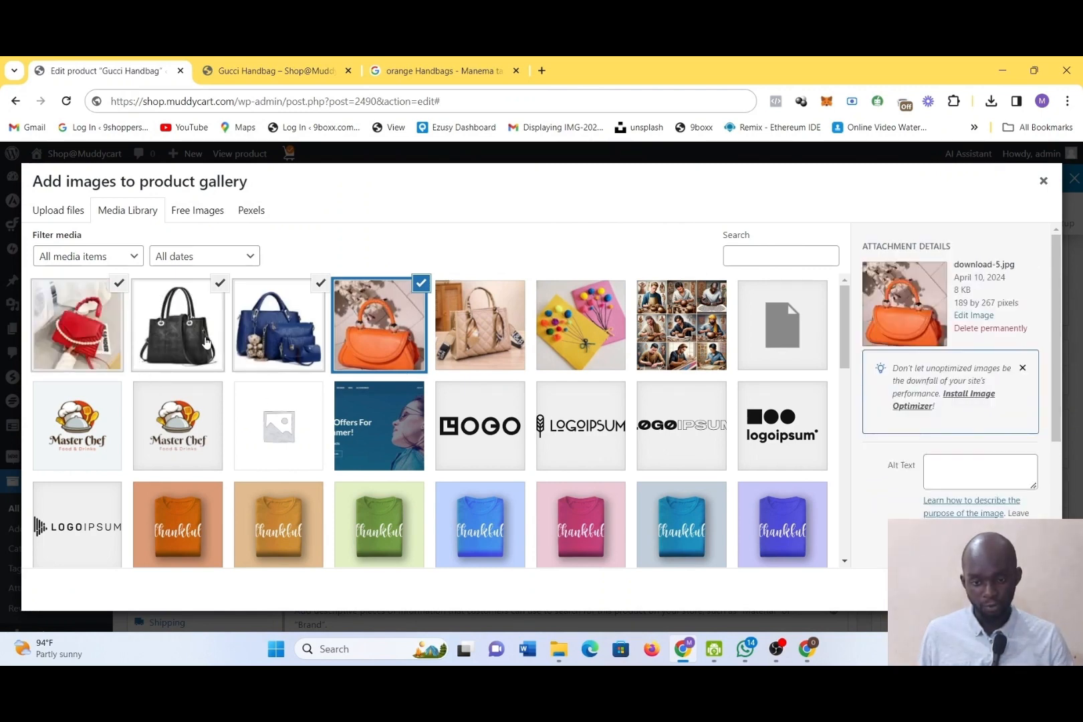
Add only the orange, blue and black handbag images to the product gallery, excluding the red one, and update the product
left_click(122, 283)
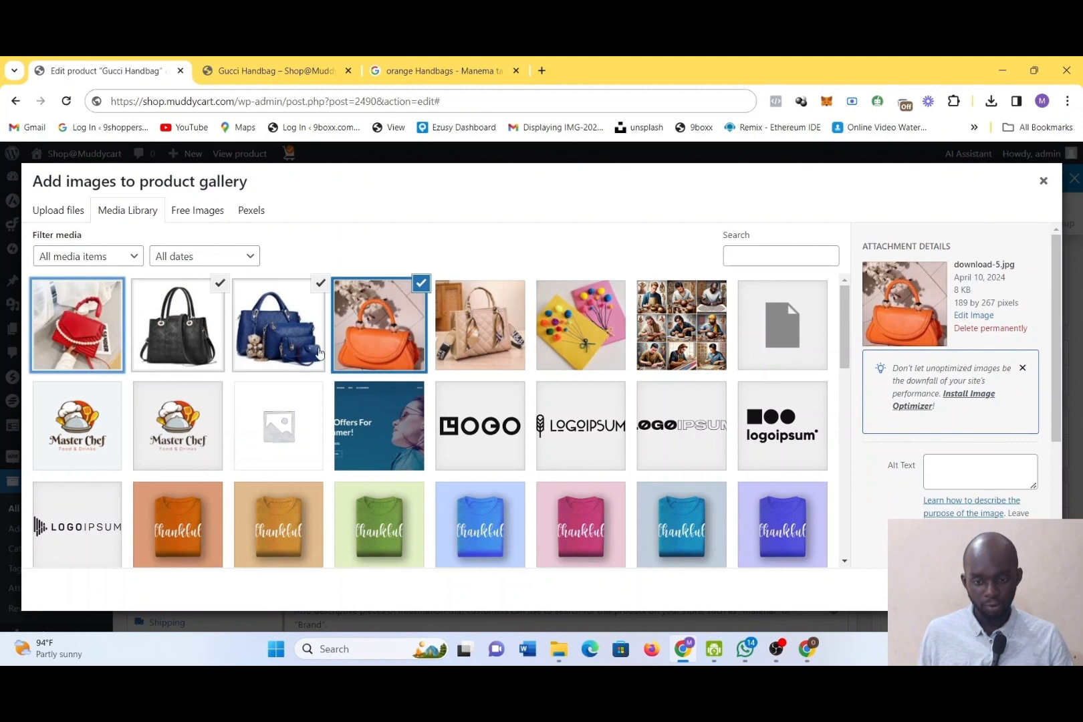
left_click(1010, 590)
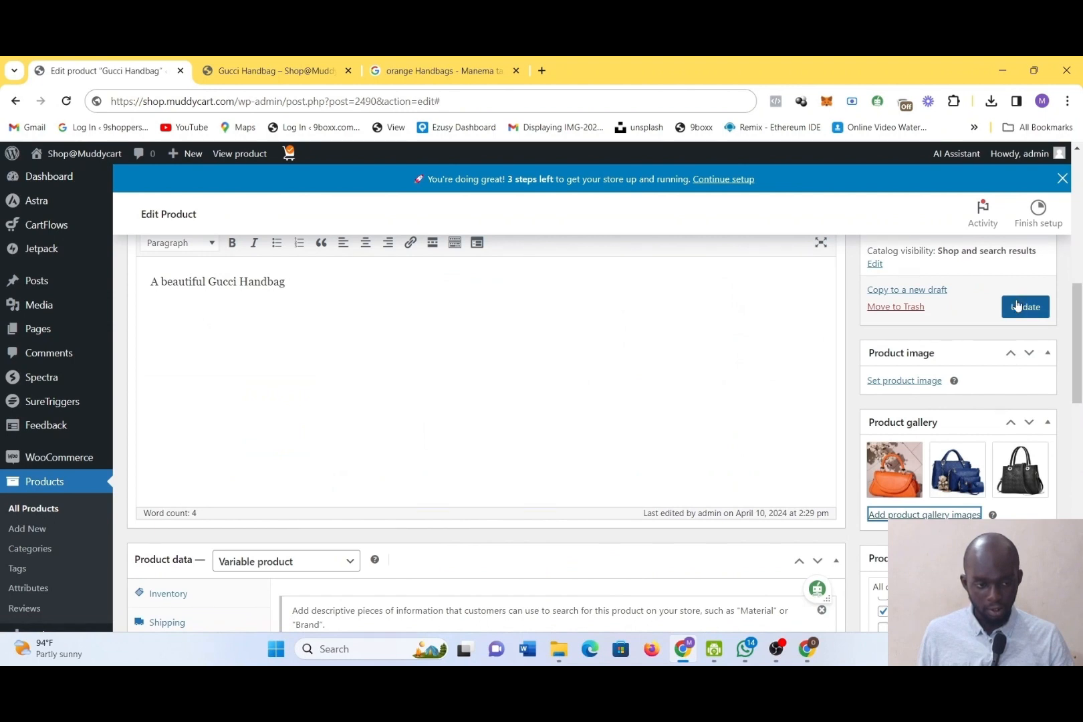
left_click(1017, 306)
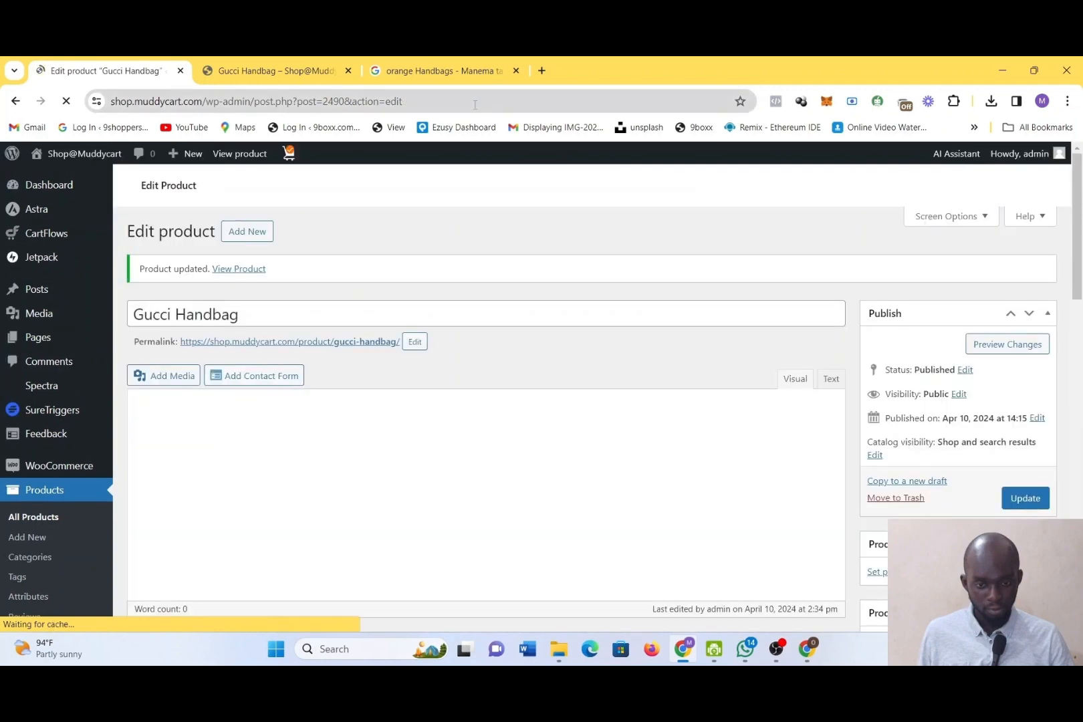
Reload the Gucci Handbag storefront page and check its image area, description and related products
left_click(274, 70)
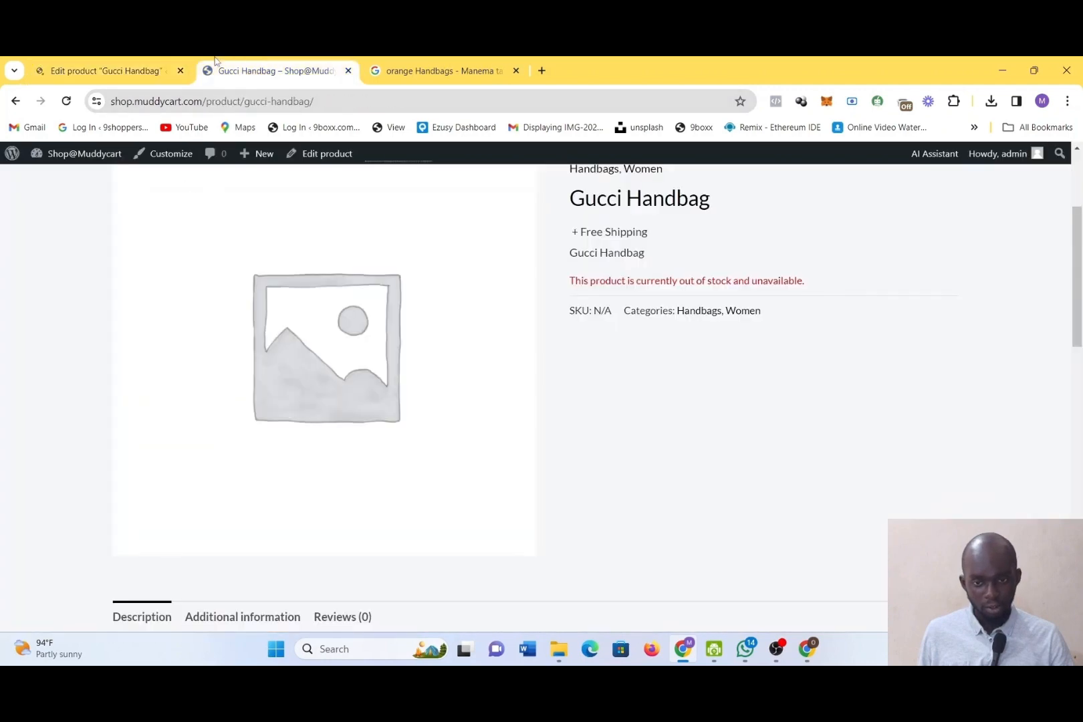
left_click(62, 91)
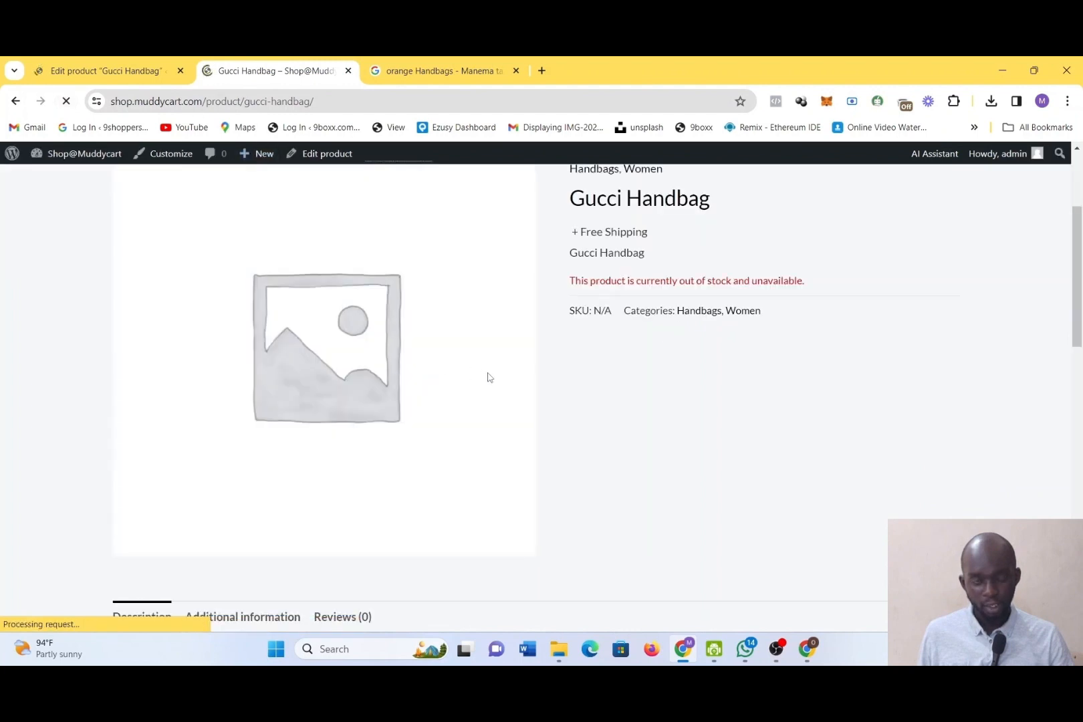
scroll(729, 406, "down", 4)
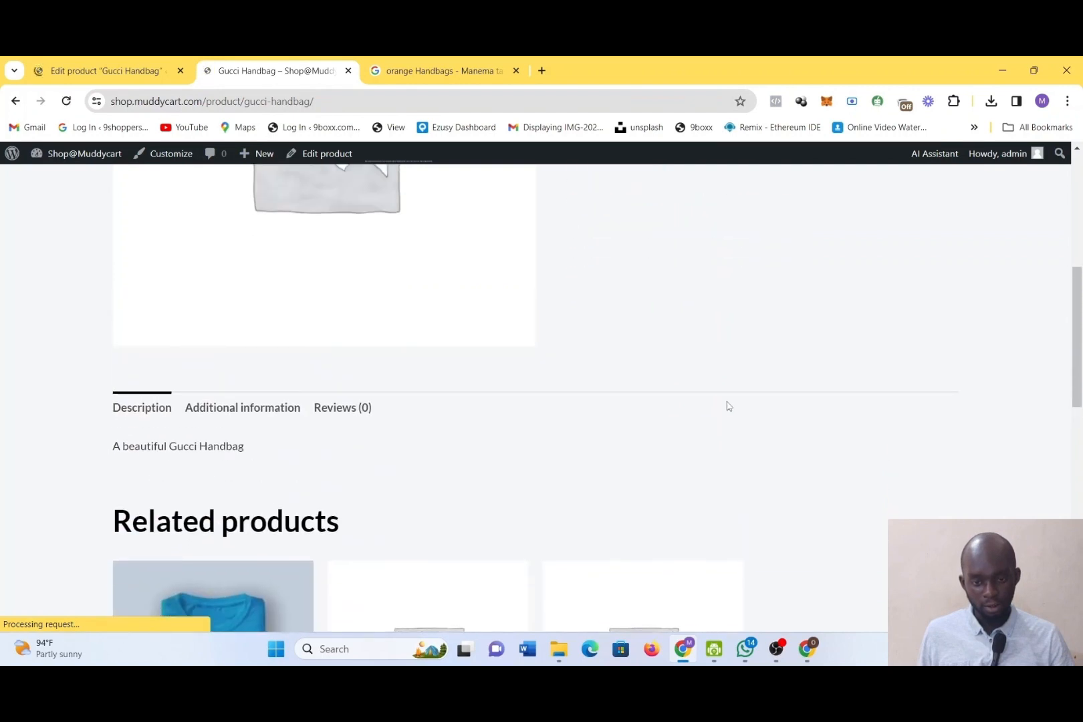
scroll(728, 406, "down", 2)
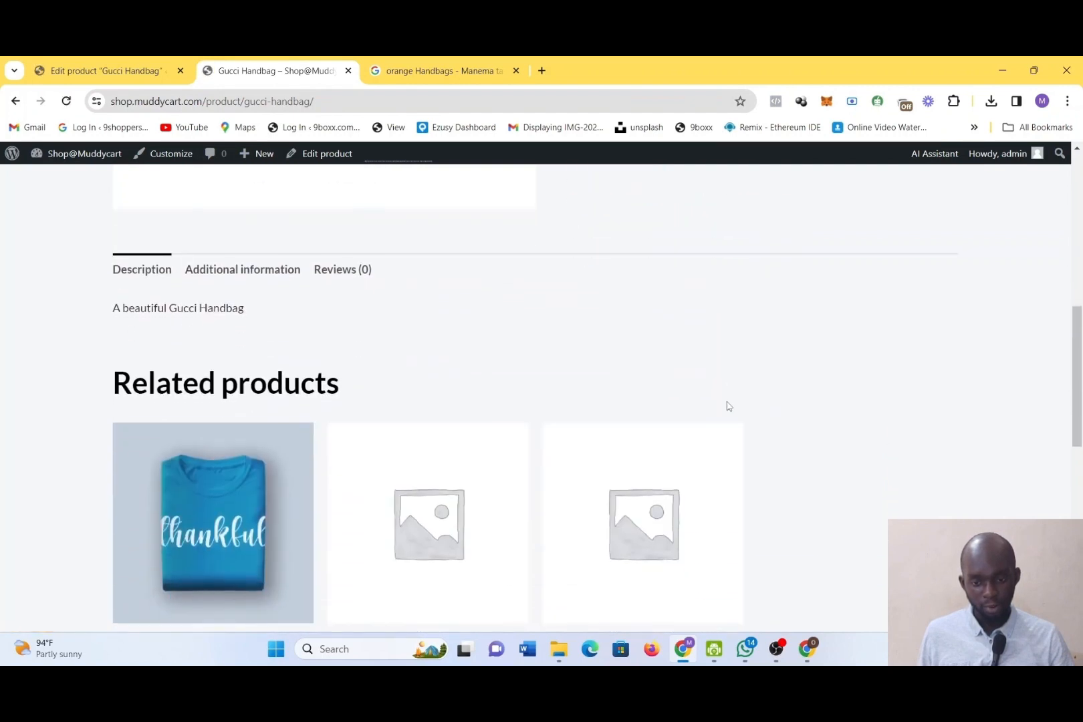
scroll(729, 406, "up", 8)
scroll(729, 405, "down", 1)
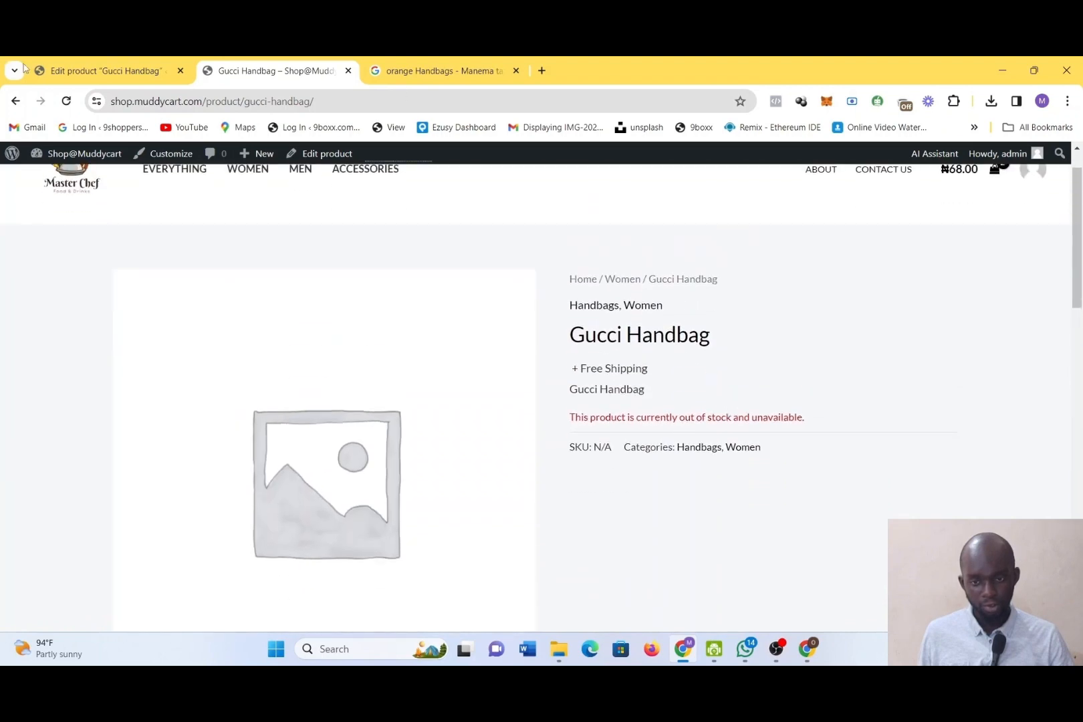
Return to the Gucci Handbag product editor and update the product again
left_click(89, 71)
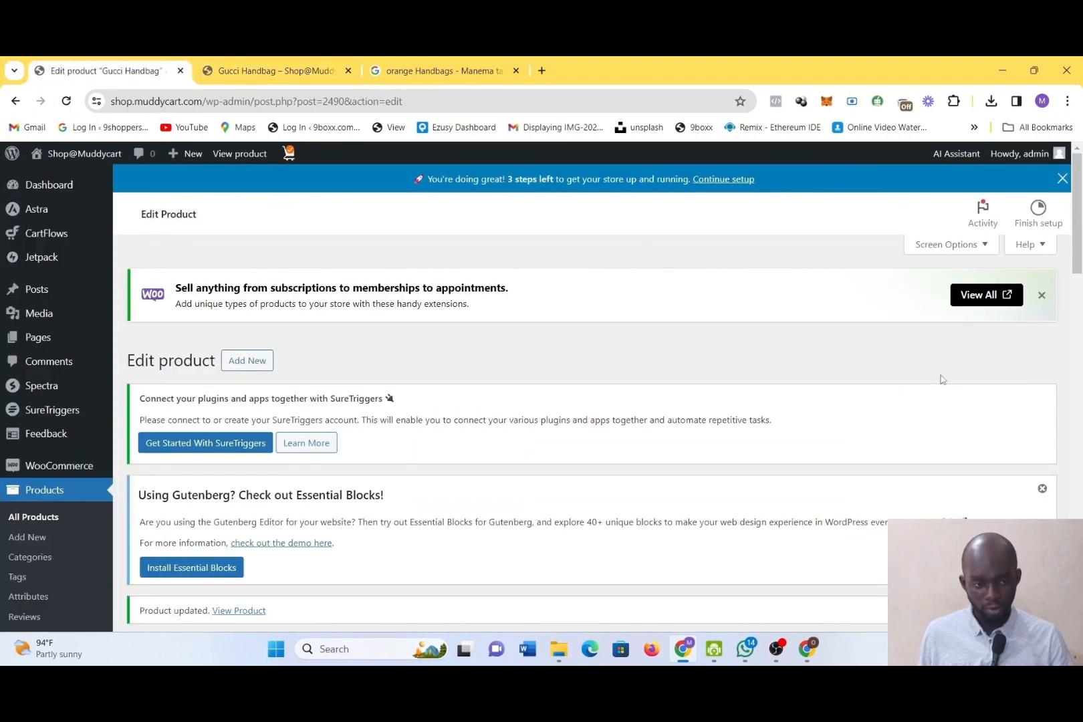
scroll(941, 379, "down", 3)
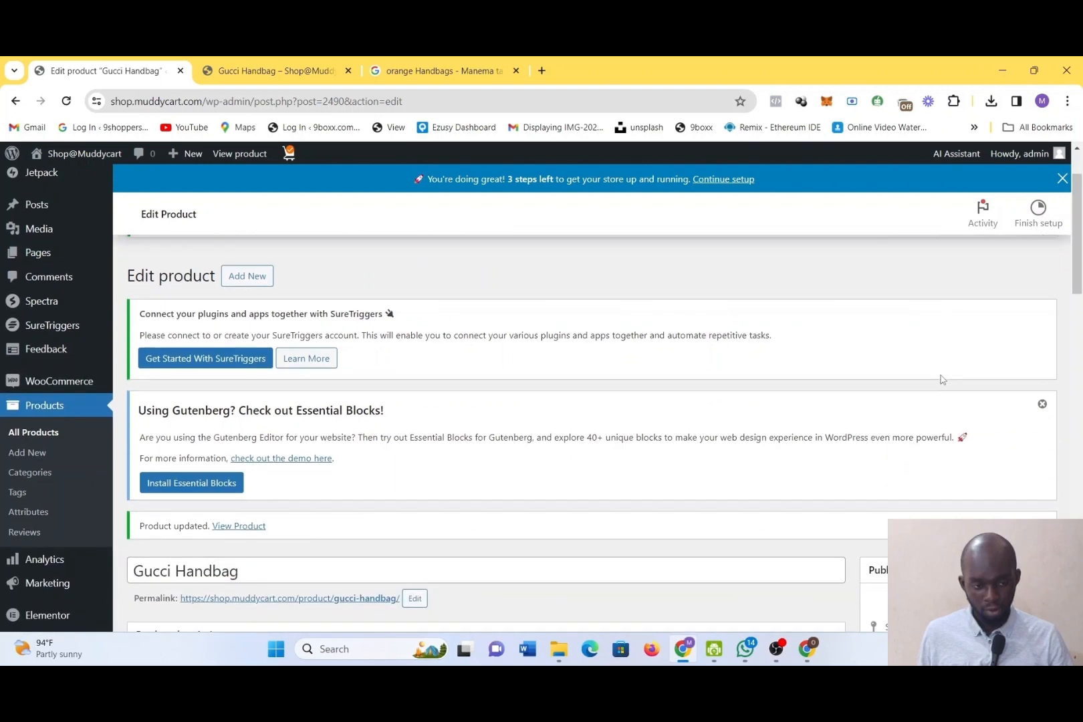
scroll(940, 374, "up", 3)
scroll(939, 364, "down", 4)
scroll(940, 361, "down", 1)
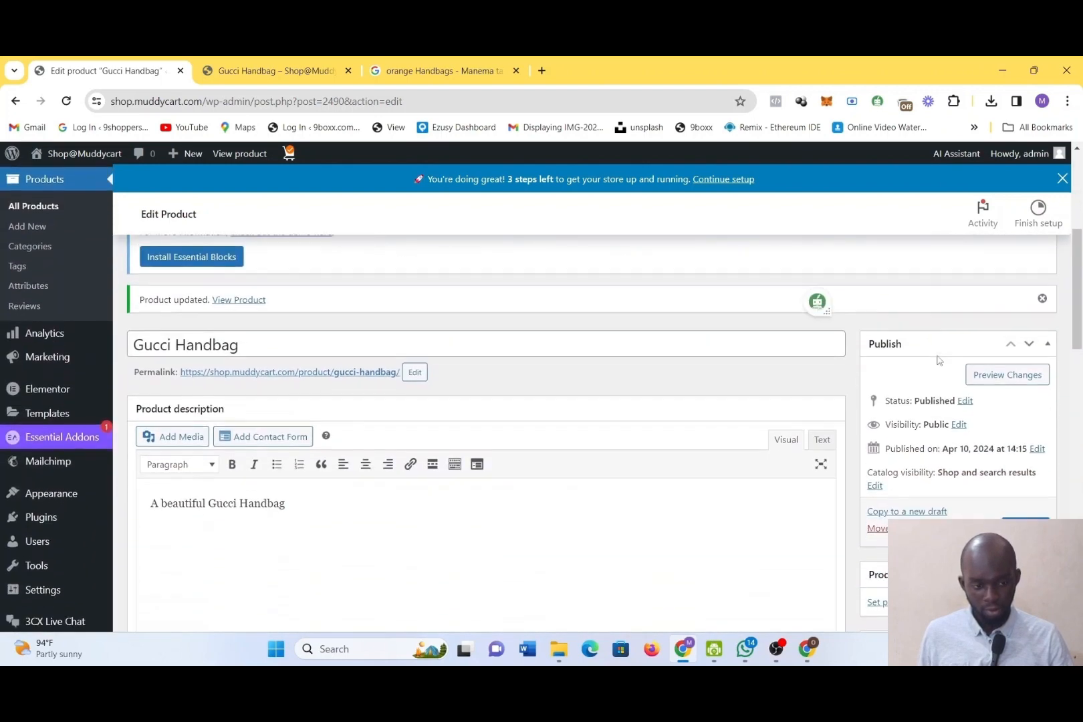
left_click(1045, 516)
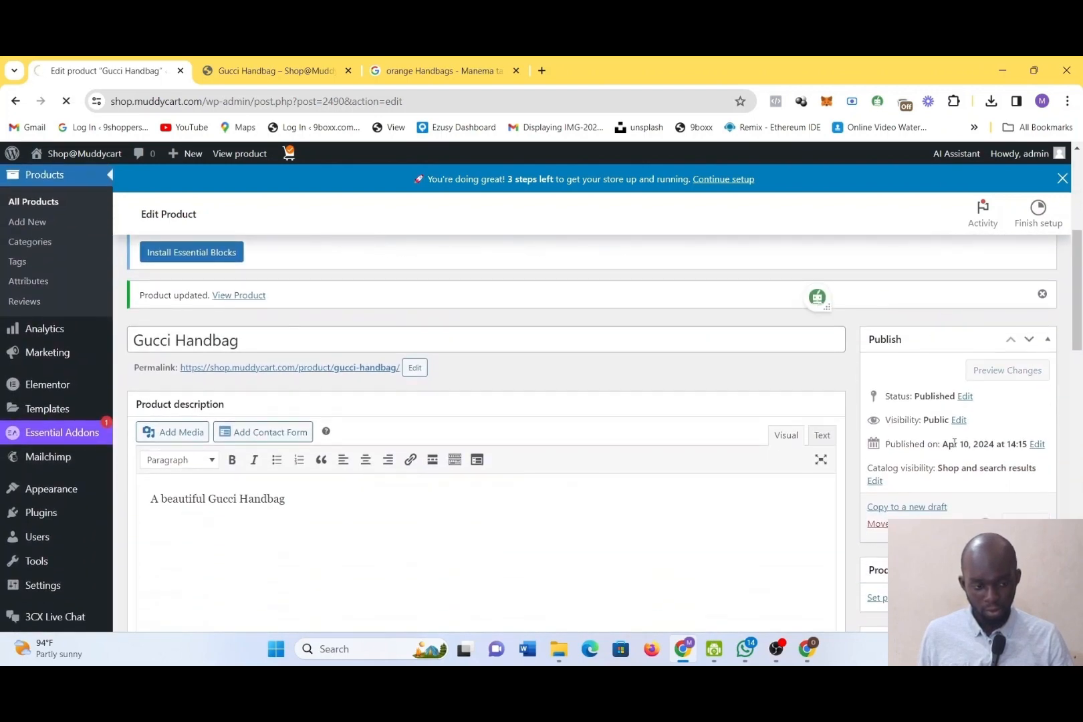
Set the black handbag download-3.jpg as the product image and update the product
scroll(950, 443, "up", 1)
scroll(954, 445, "down", 5)
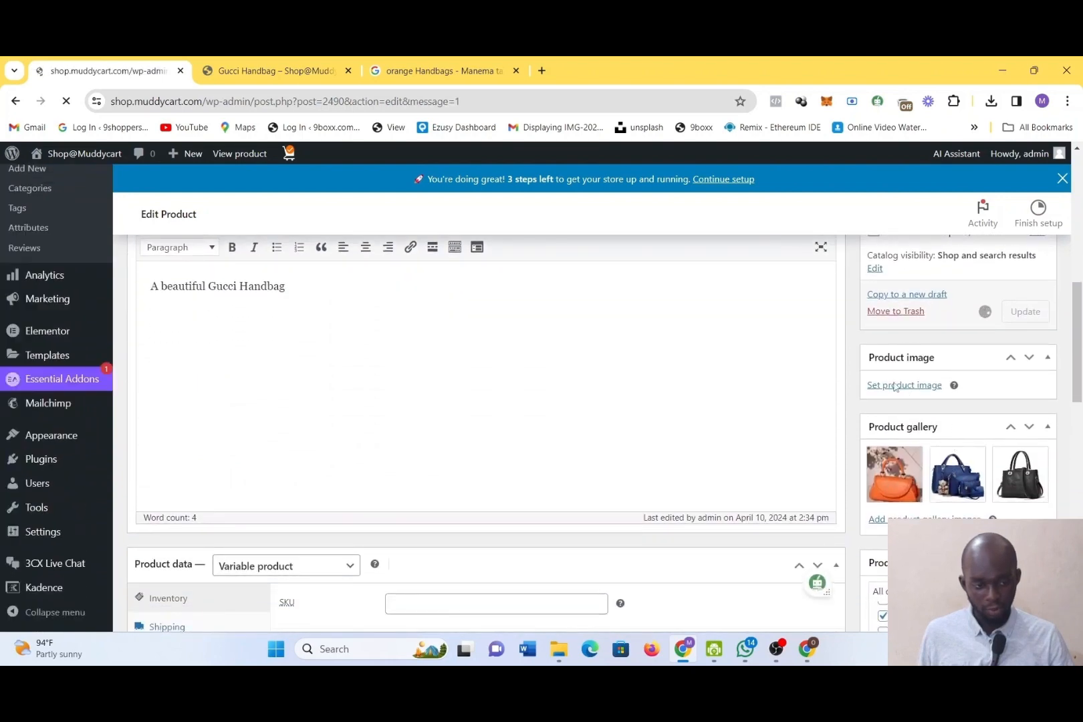
scroll(933, 460, "down", 5)
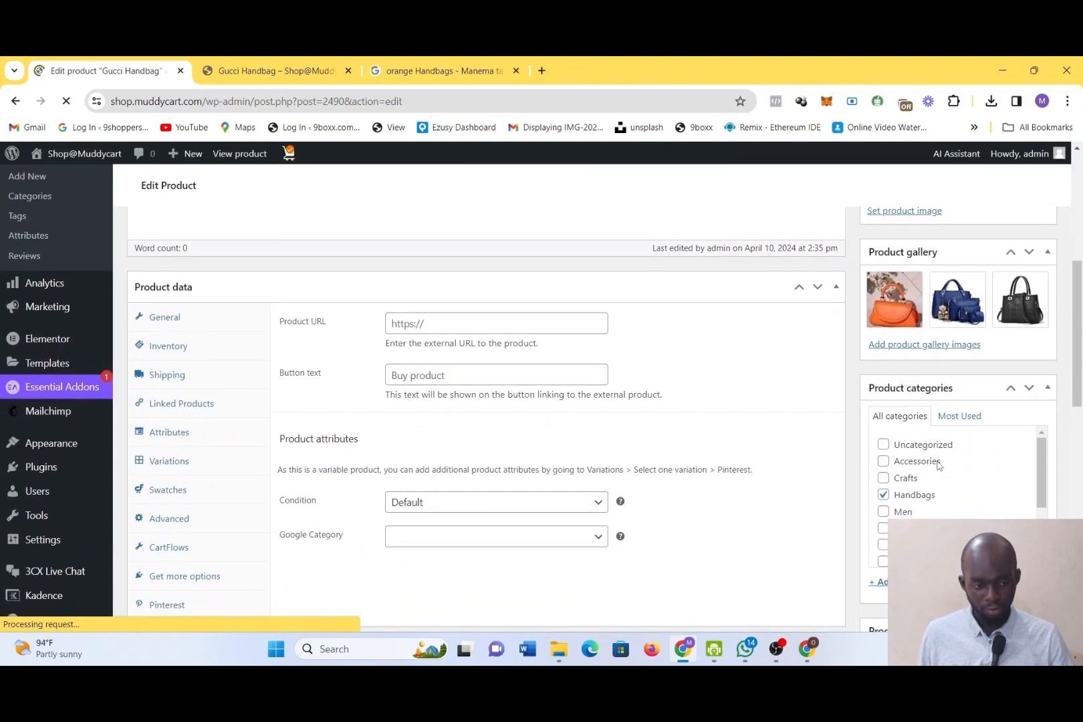
scroll(939, 466, "up", 8)
scroll(931, 445, "down", 3)
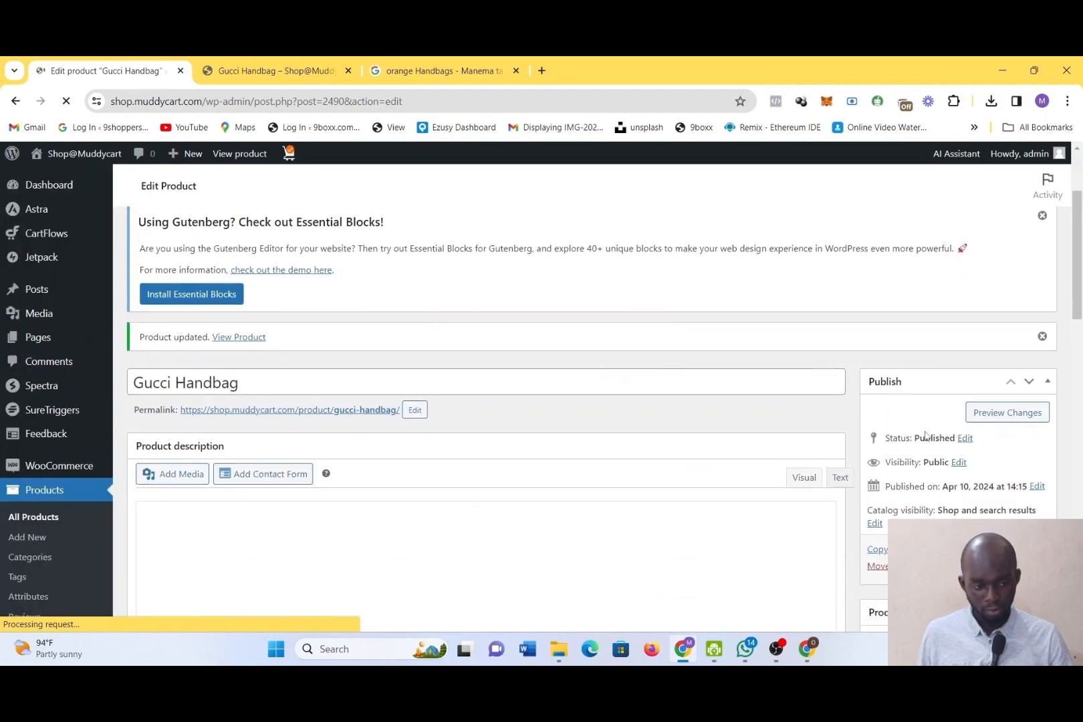
scroll(926, 435, "down", 2)
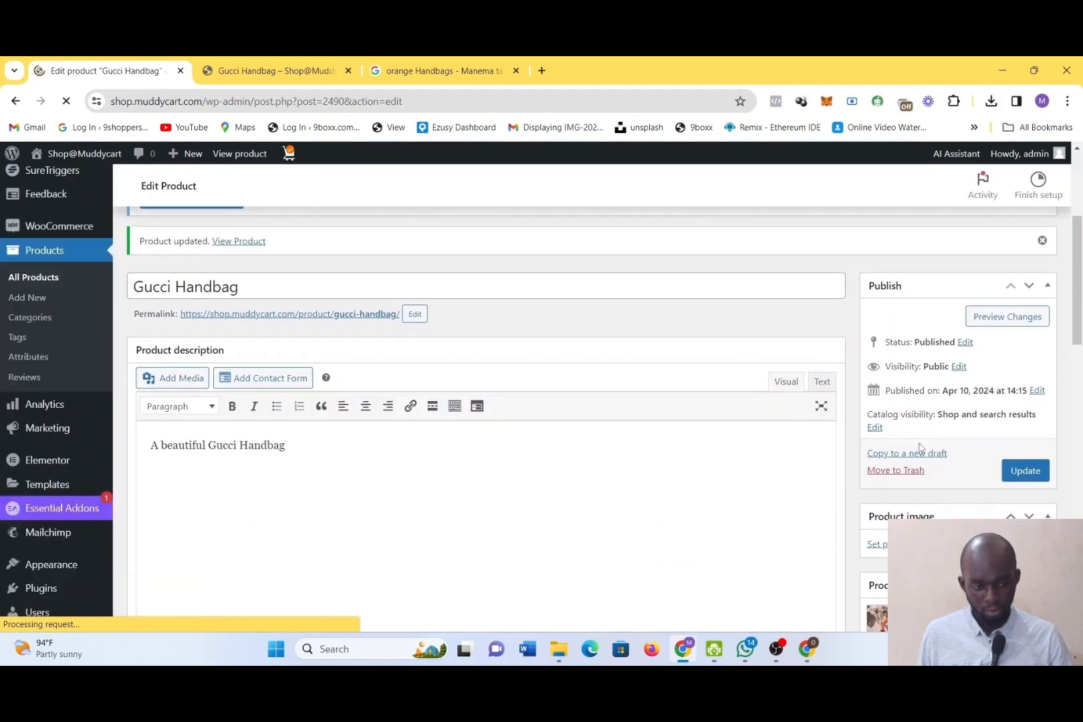
left_click(875, 544)
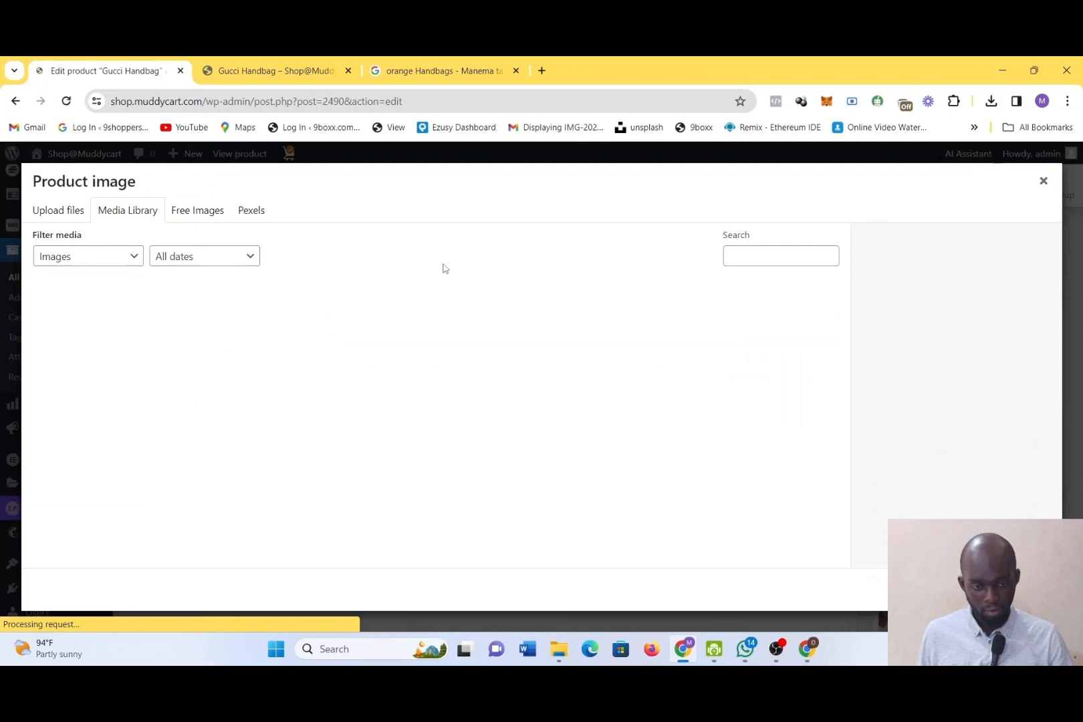
left_click(201, 289)
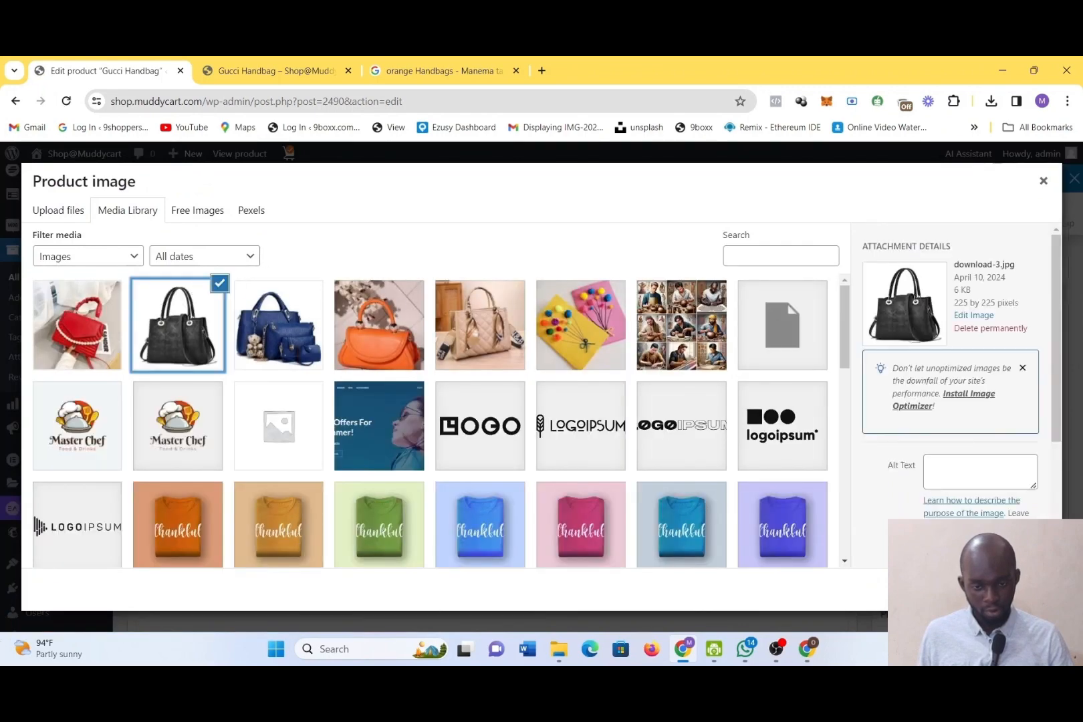
left_click(1008, 589)
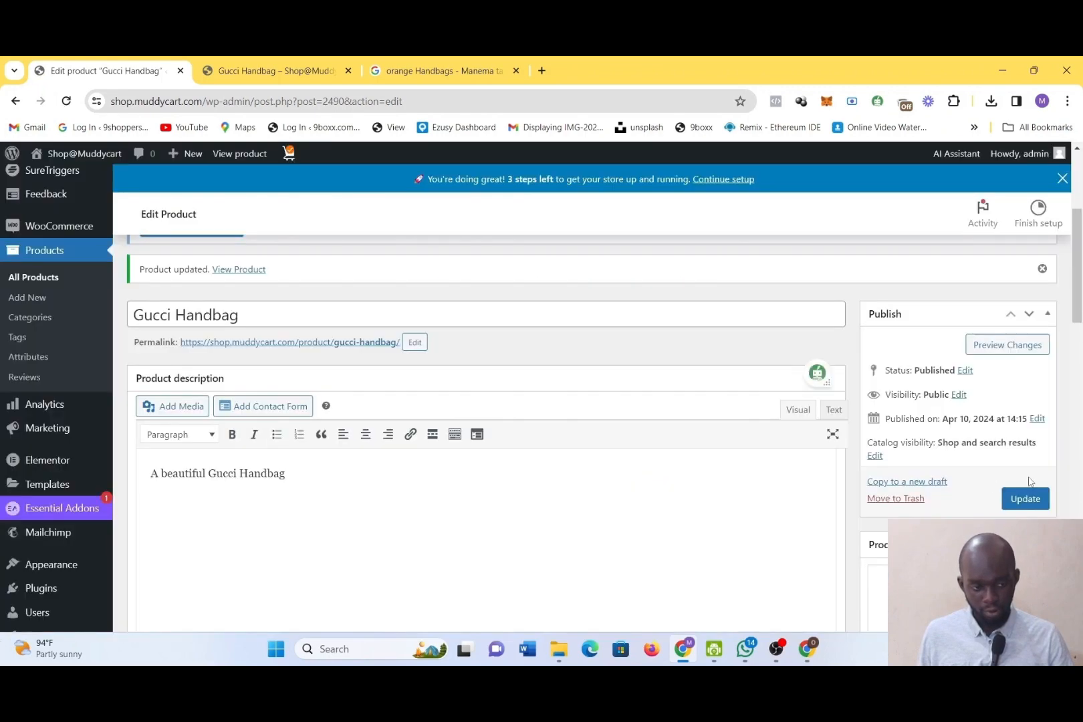
left_click(1027, 499)
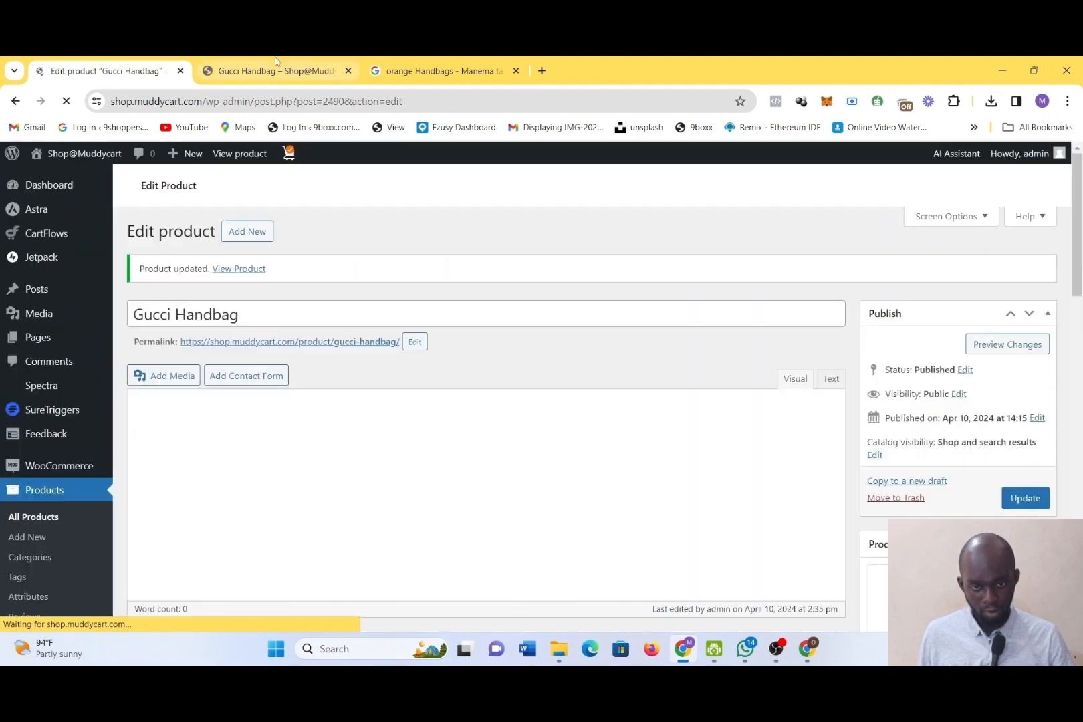
Reload the storefront product page, check its main image and gallery thumbnails, and compare them with the product image in the editor
left_click(278, 69)
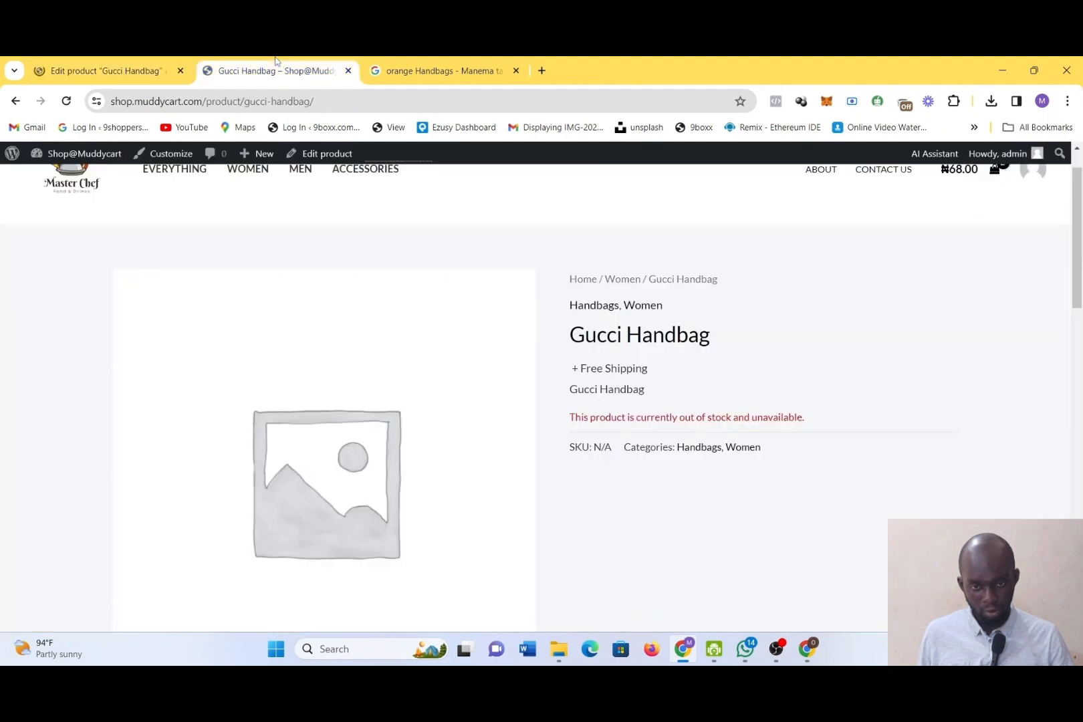
left_click(70, 104)
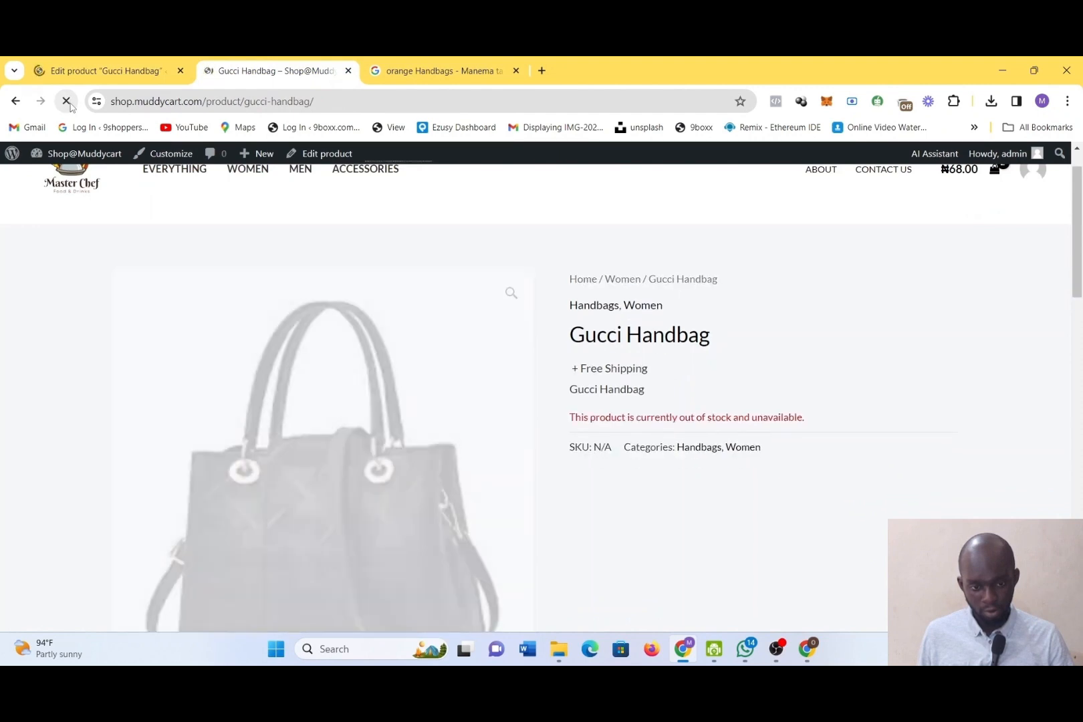
scroll(441, 374, "down", 2)
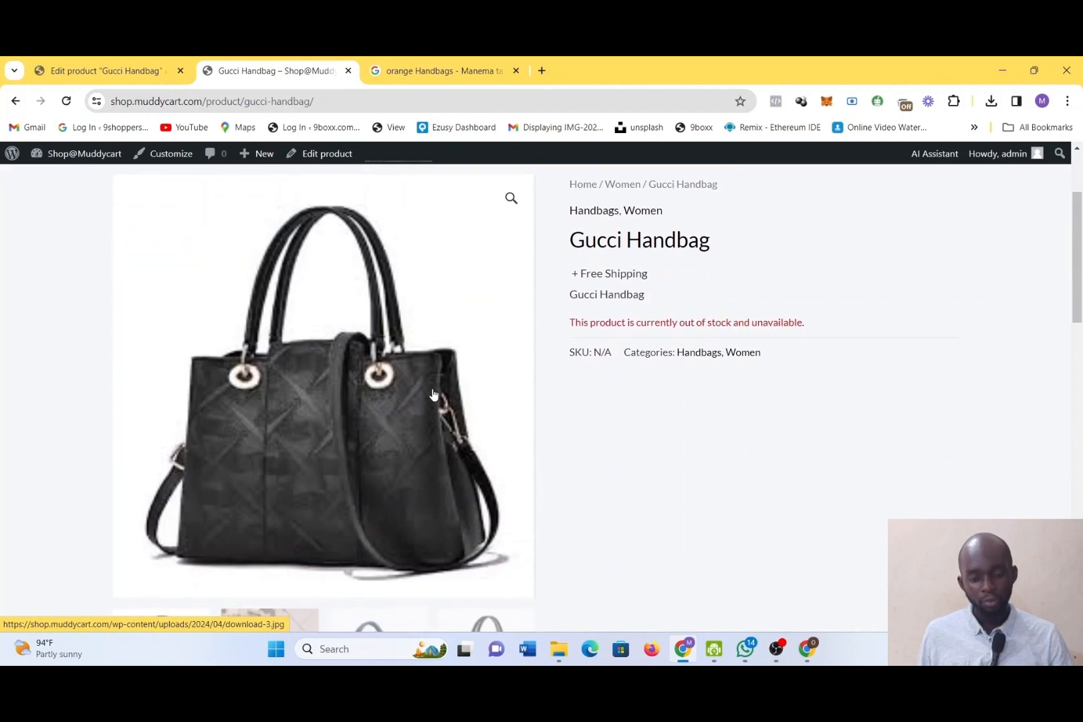
scroll(419, 342, "down", 3)
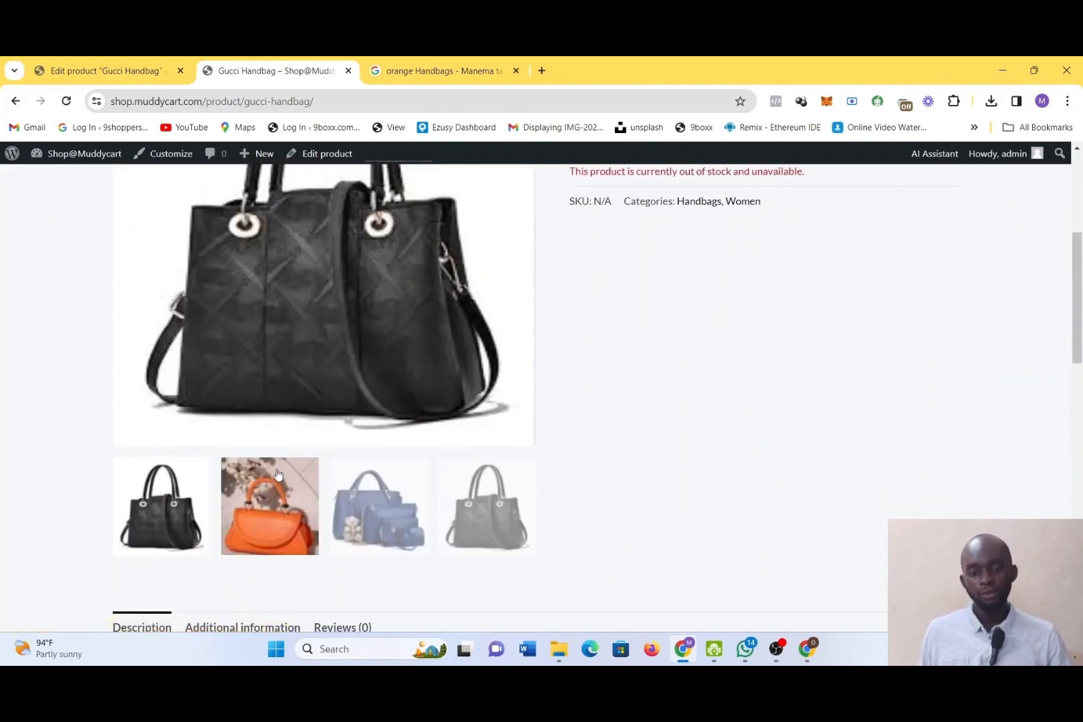
left_click(108, 60)
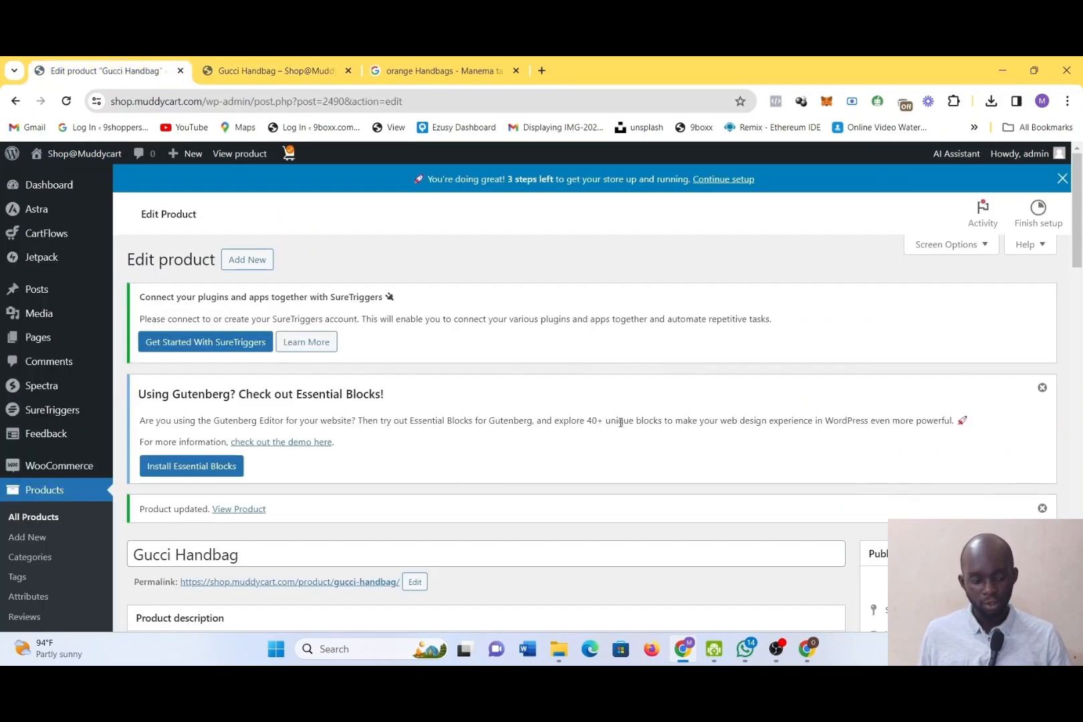
scroll(481, 401, "down", 10)
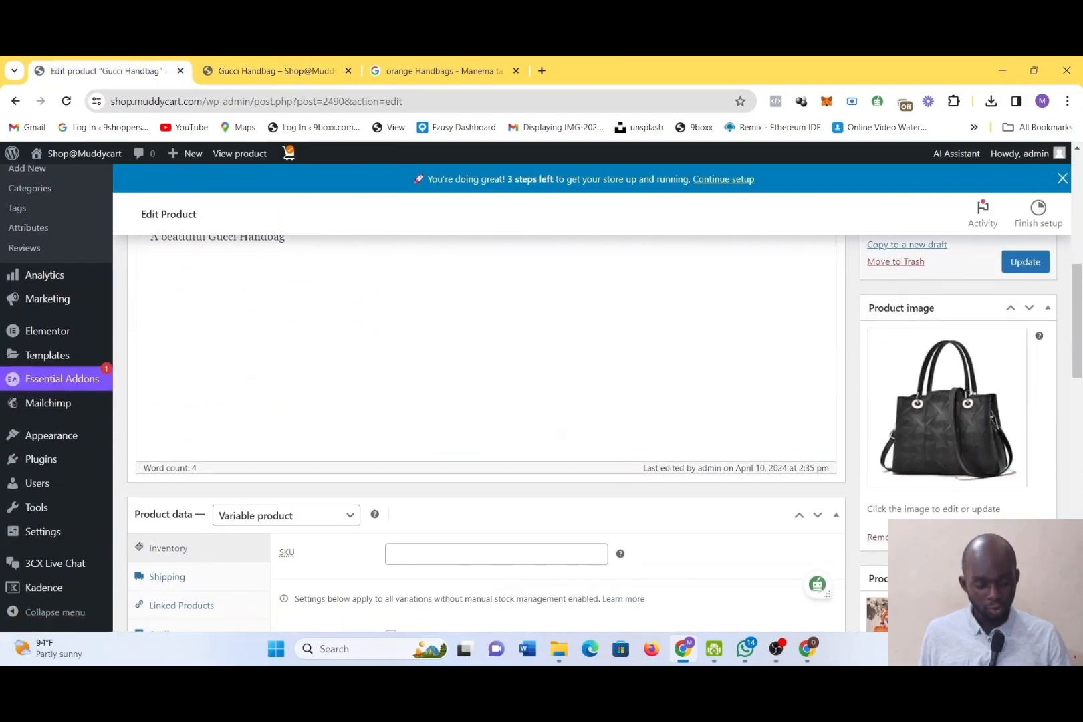
Preview the blue, black and orange gallery images on the Gucci Handbag storefront page and review the product details
left_click(245, 61)
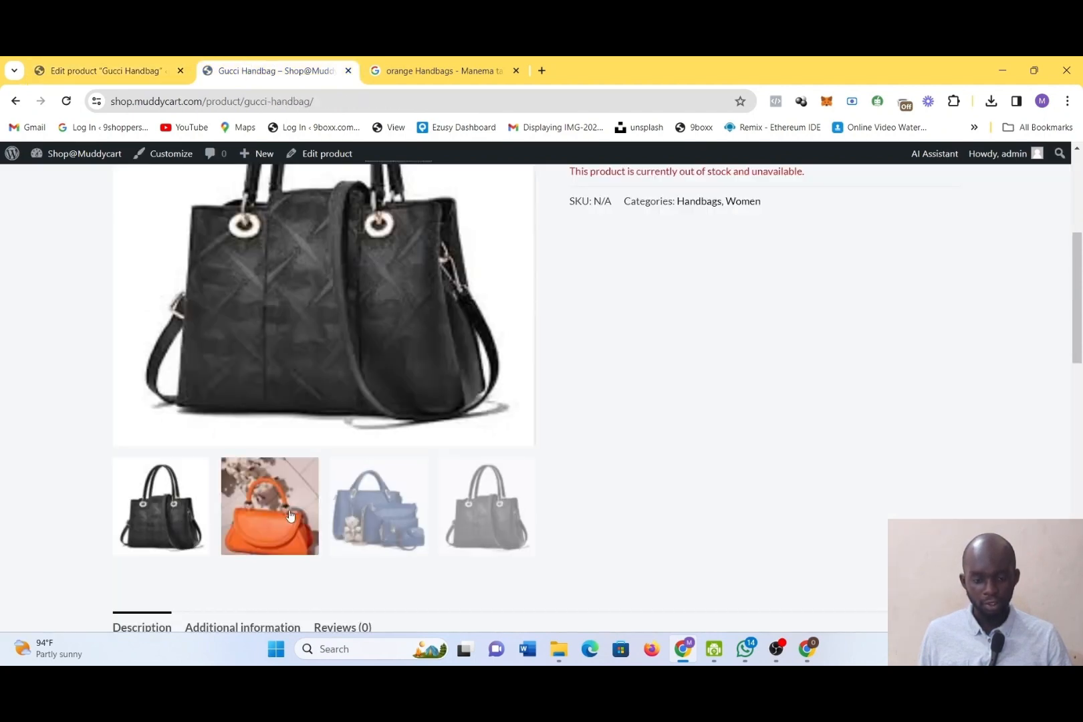
left_click(388, 511)
left_click(444, 515)
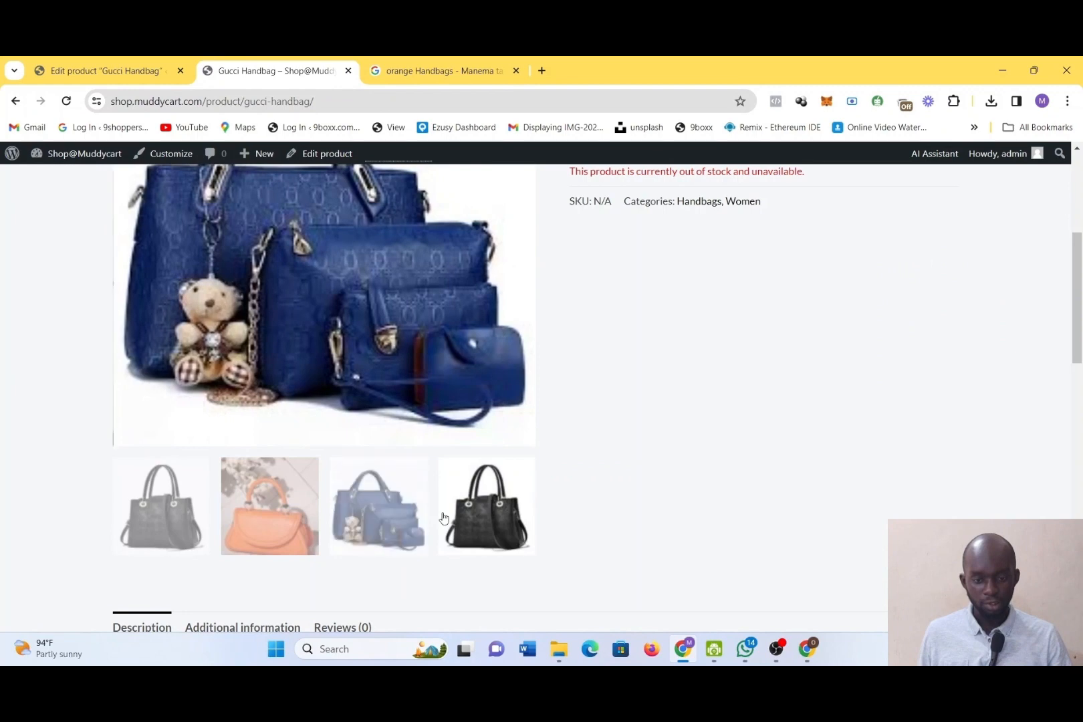
left_click(288, 512)
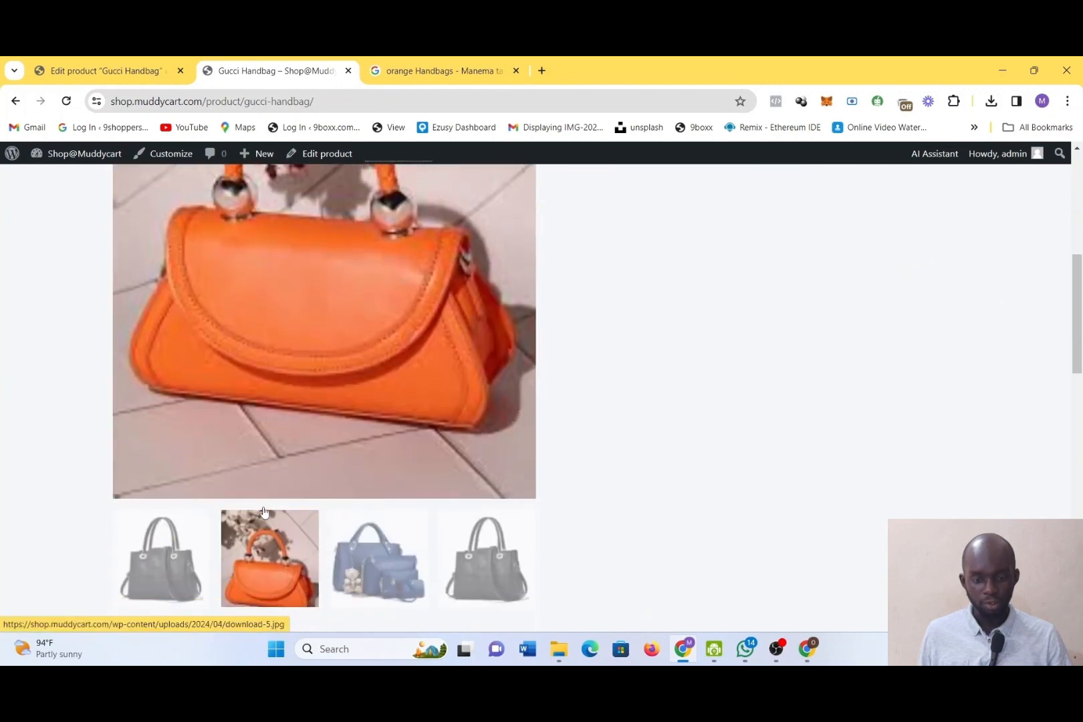
scroll(279, 539, "down", 1)
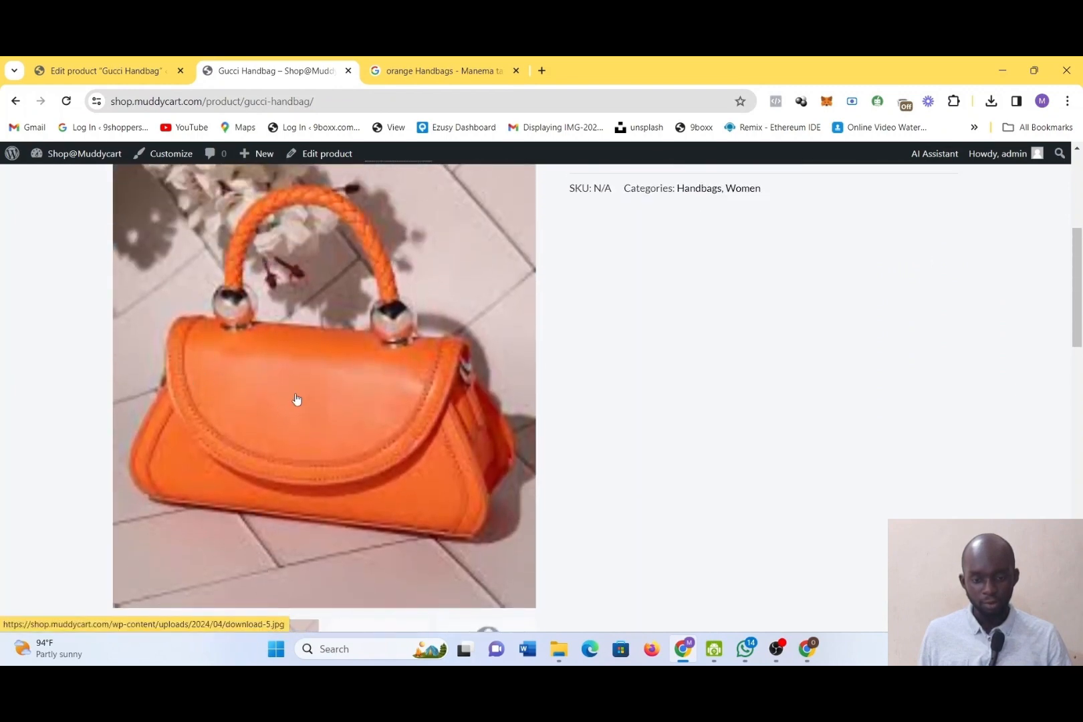
scroll(355, 410, "down", 2)
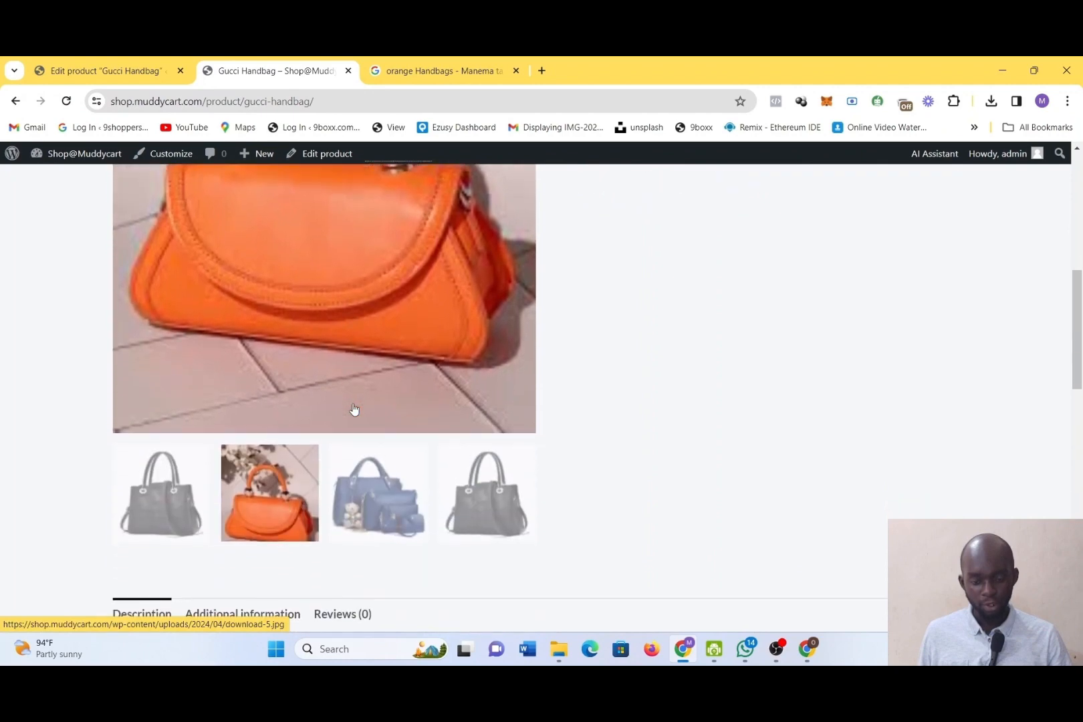
scroll(354, 409, "up", 3)
scroll(355, 409, "up", 3)
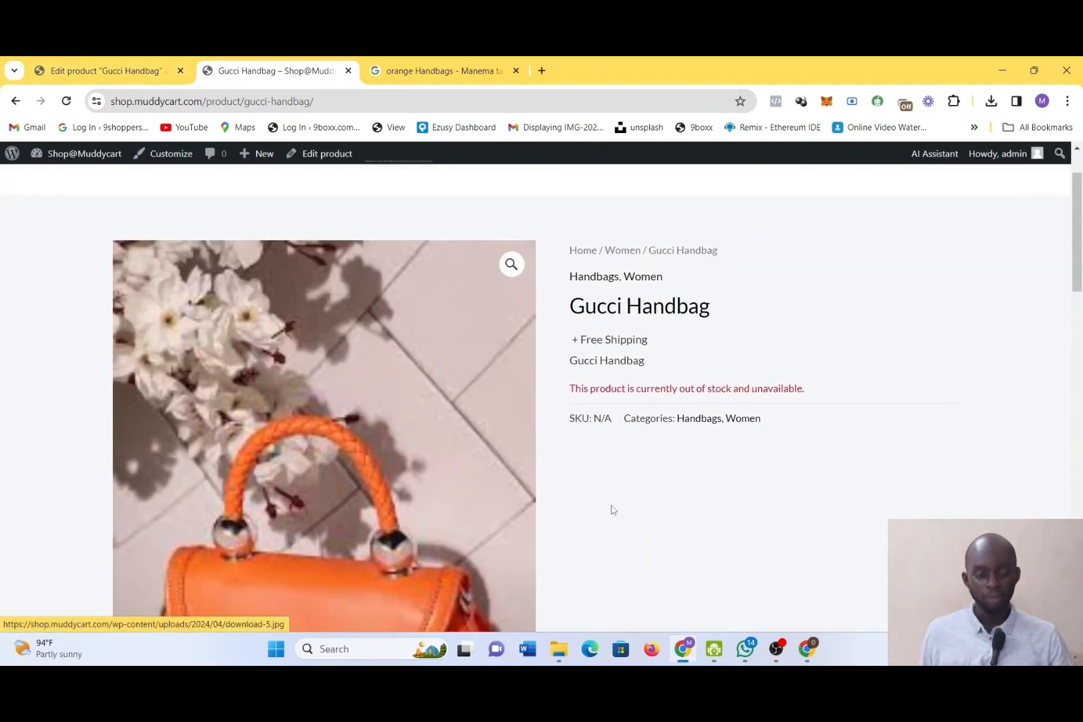
scroll(611, 510, "down", 2)
scroll(611, 510, "down", 1)
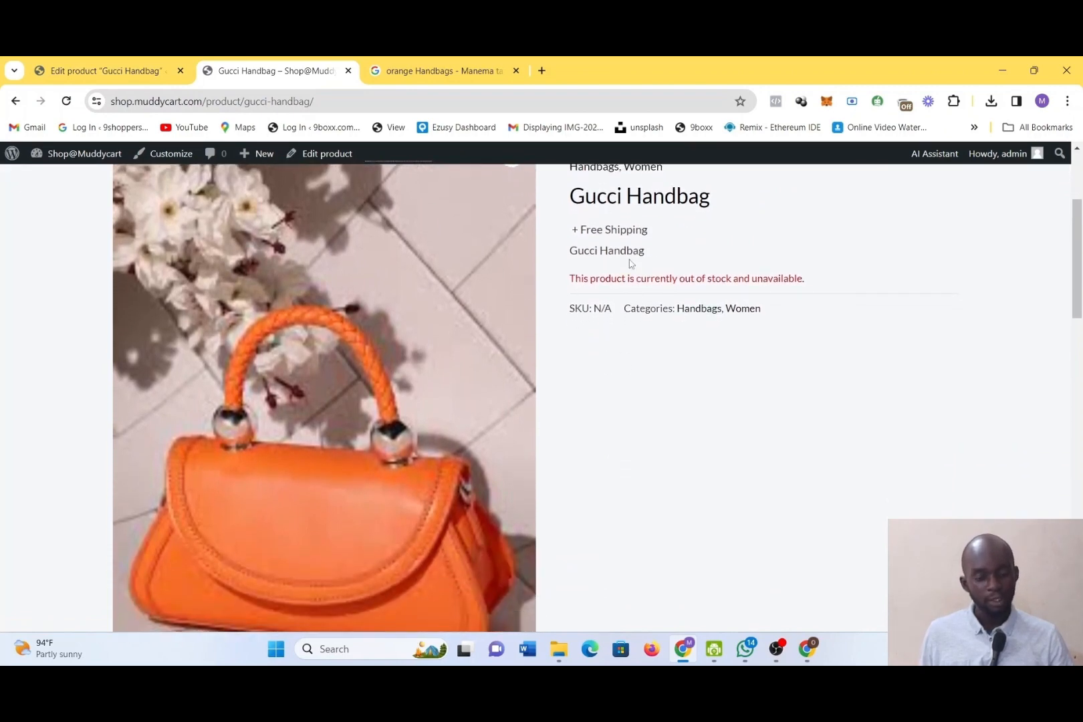
Return to the Gucci Handbag product editor and set the product's SKU to #100 in the inventory data
left_click(156, 69)
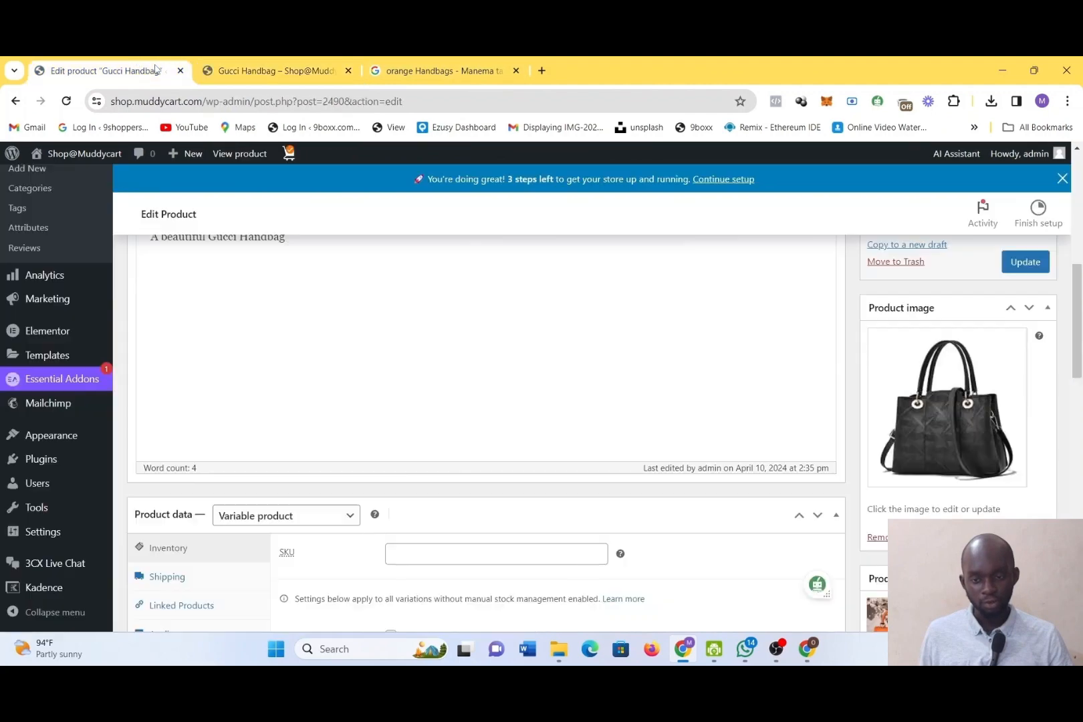
scroll(461, 446, "down", 3)
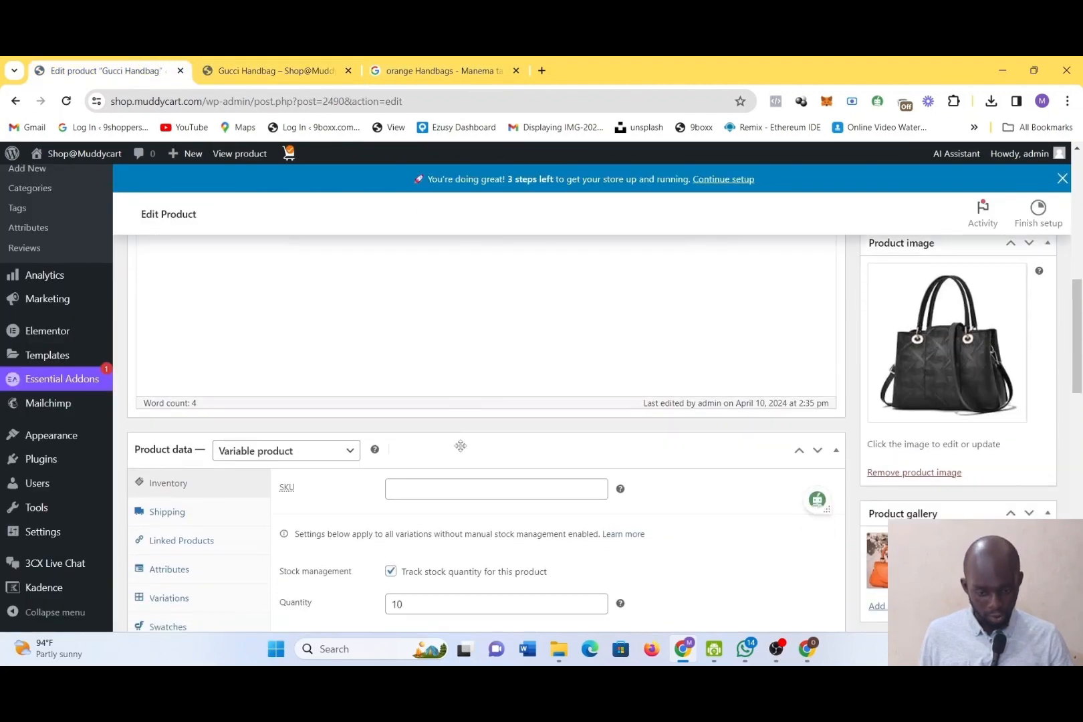
scroll(461, 446, "down", 8)
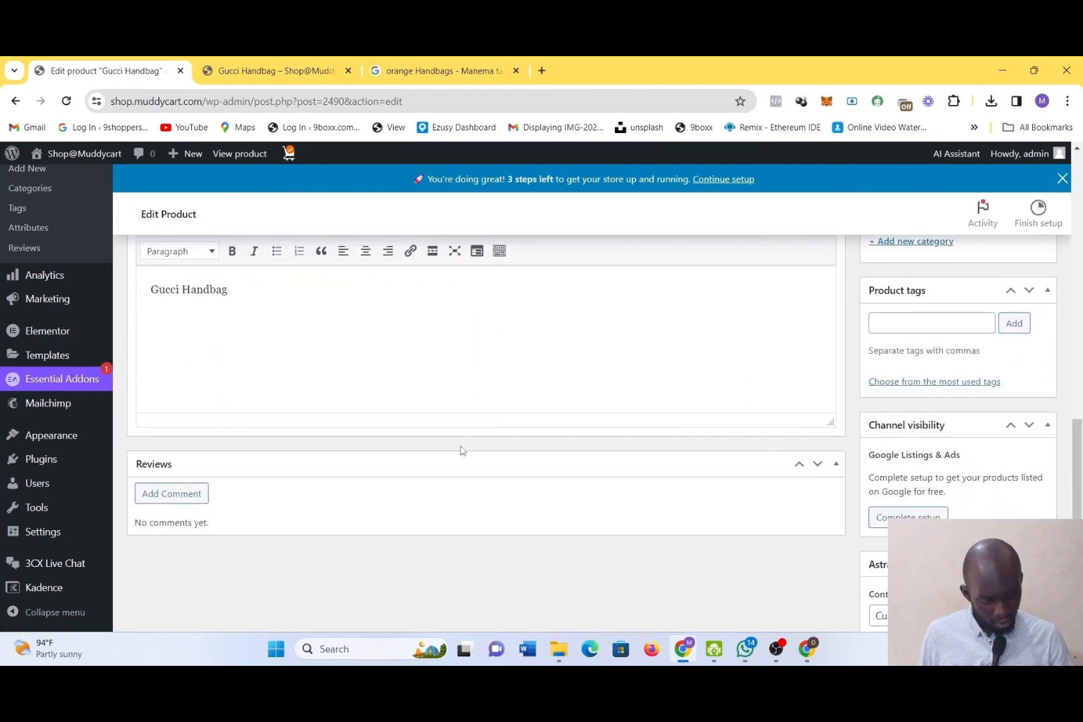
scroll(461, 450, "down", 4)
scroll(461, 445, "up", 4)
scroll(460, 446, "up", 10)
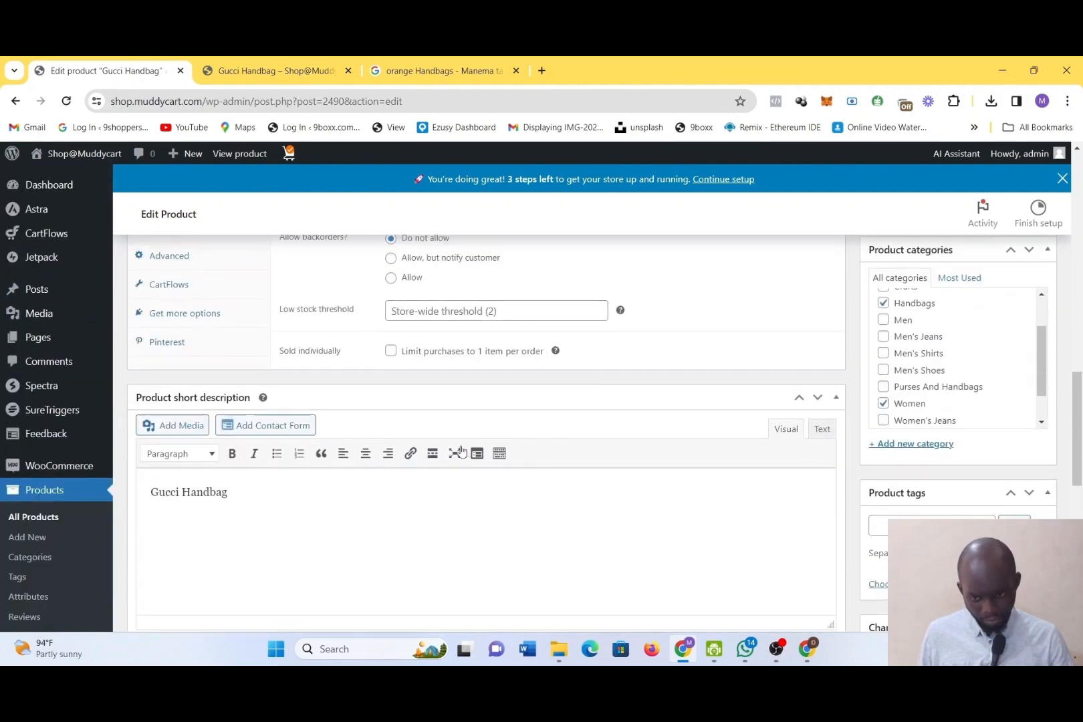
scroll(461, 450, "up", 2)
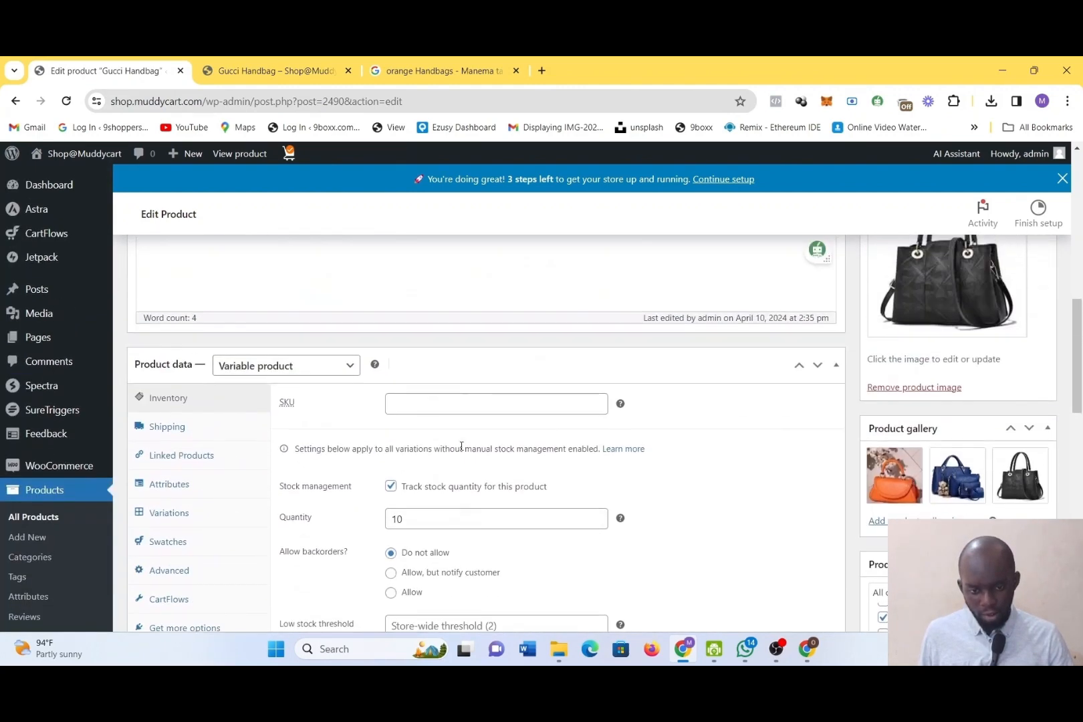
left_click(407, 409)
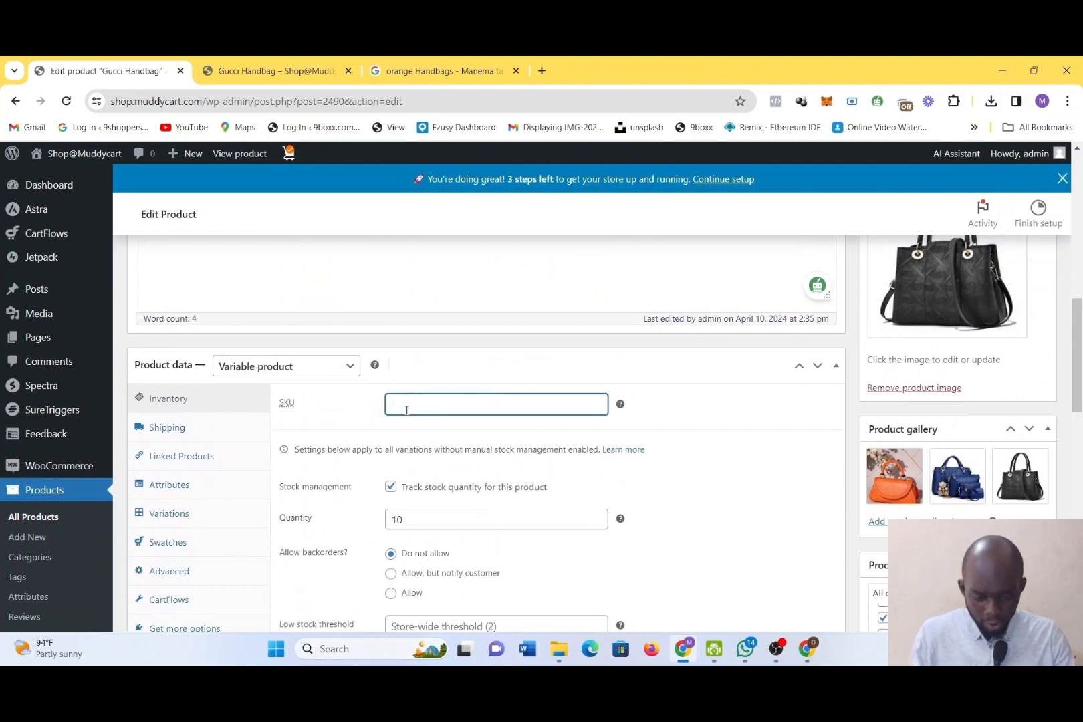
type("#100")
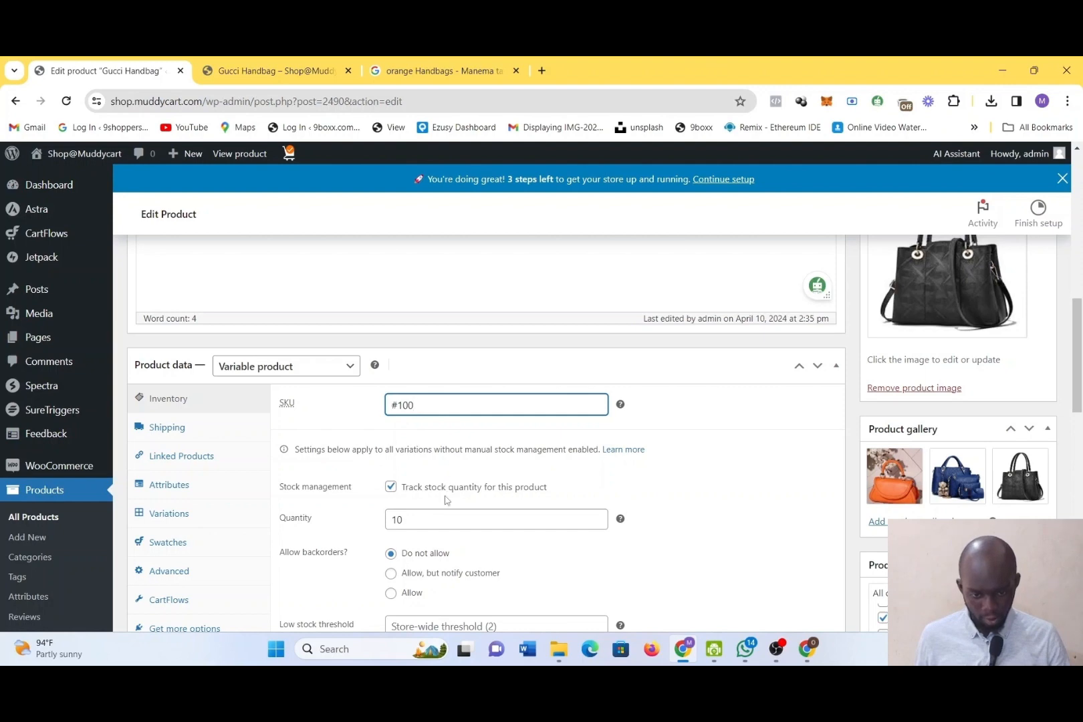
Review the Gucci Handbag's shipping, swatches, advanced and CartFlows settings in the product data
scroll(446, 500, "down", 1)
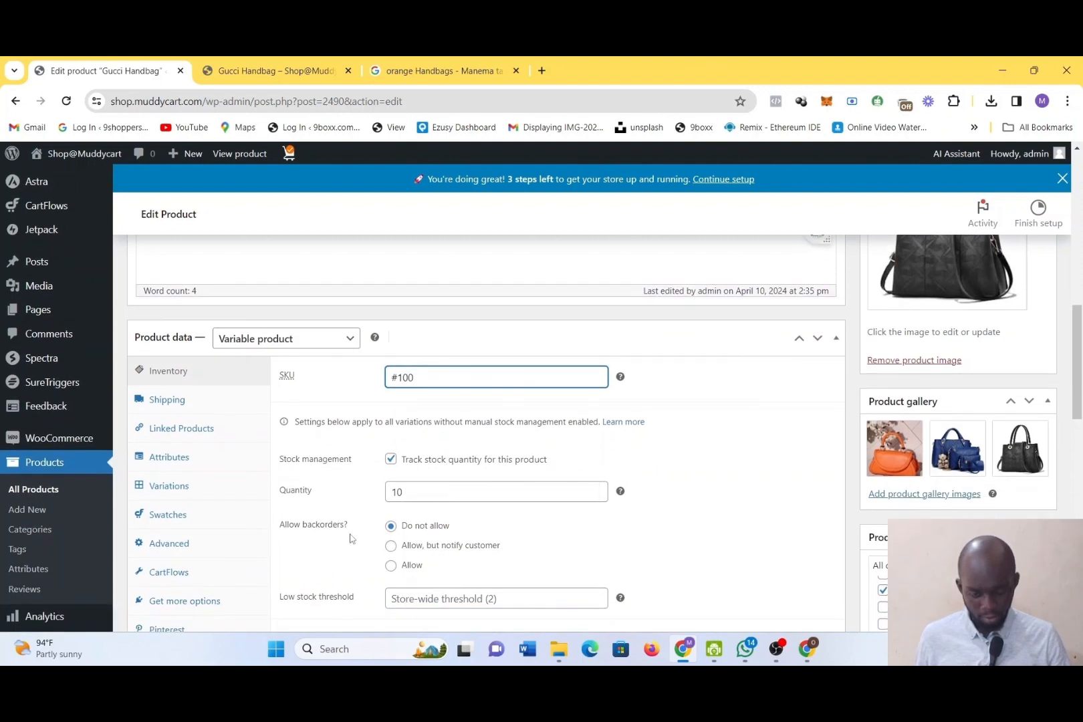
left_click(207, 407)
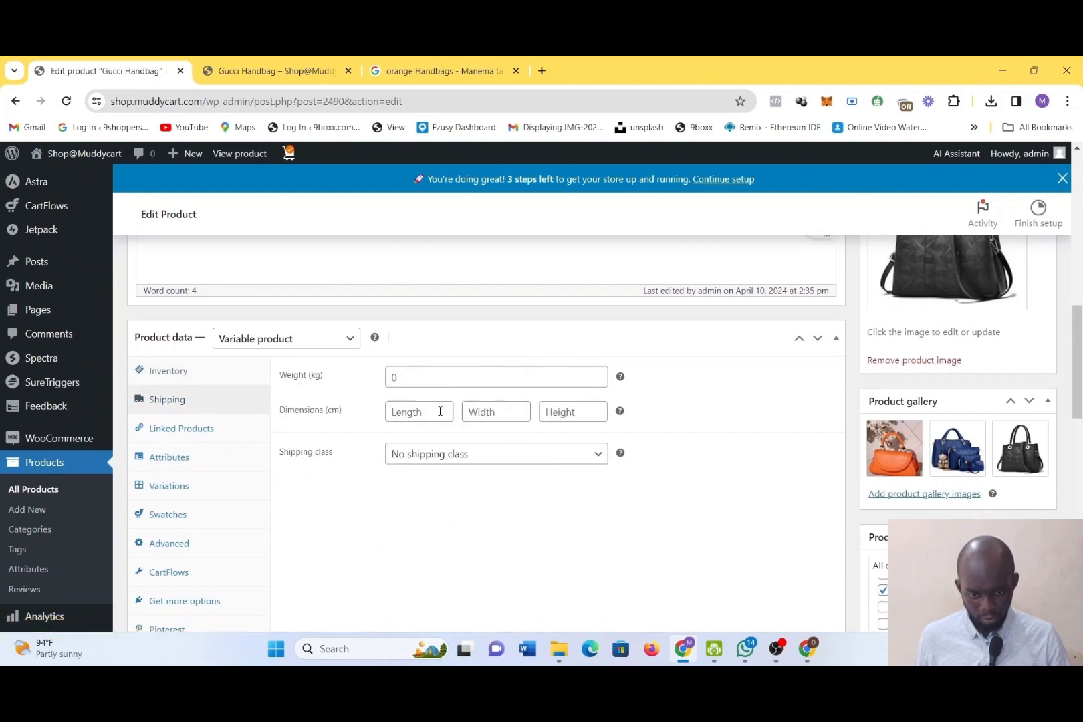
scroll(416, 449, "down", 2)
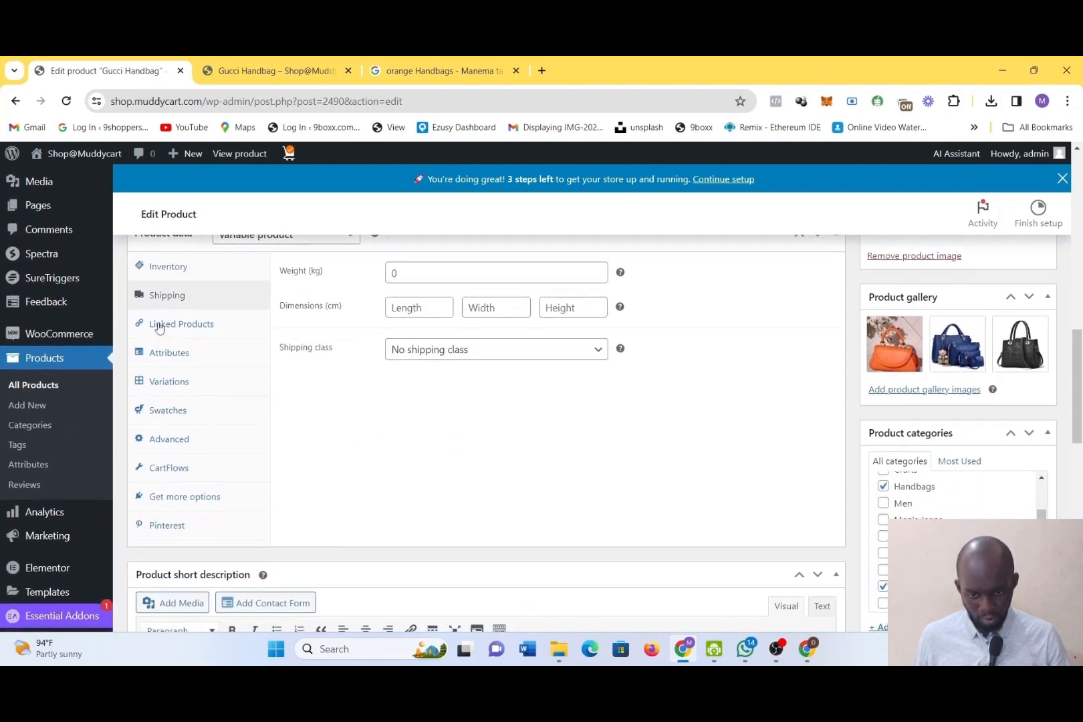
left_click(180, 416)
left_click(191, 446)
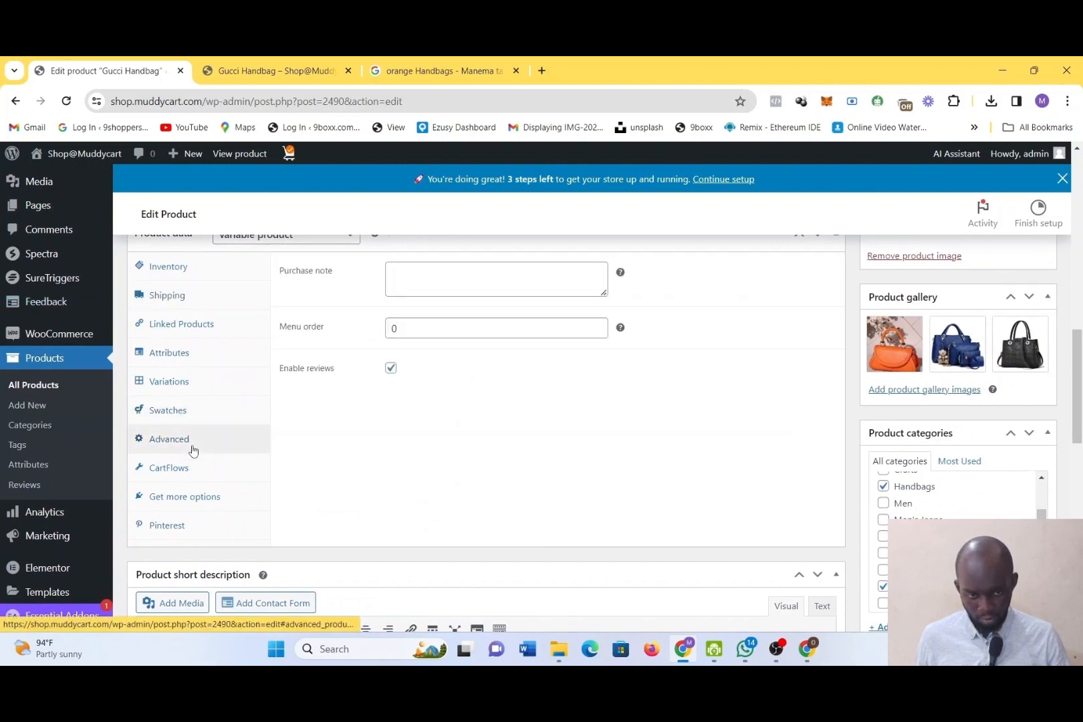
left_click(195, 476)
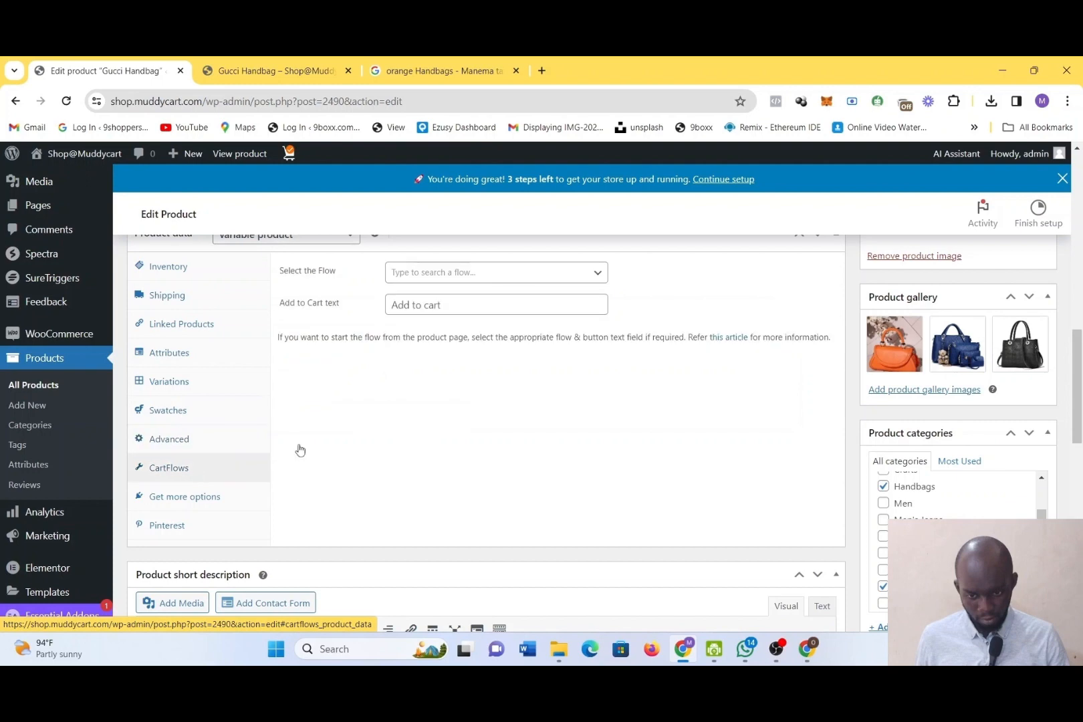
scroll(532, 421, "down", 1)
scroll(532, 421, "down", 15)
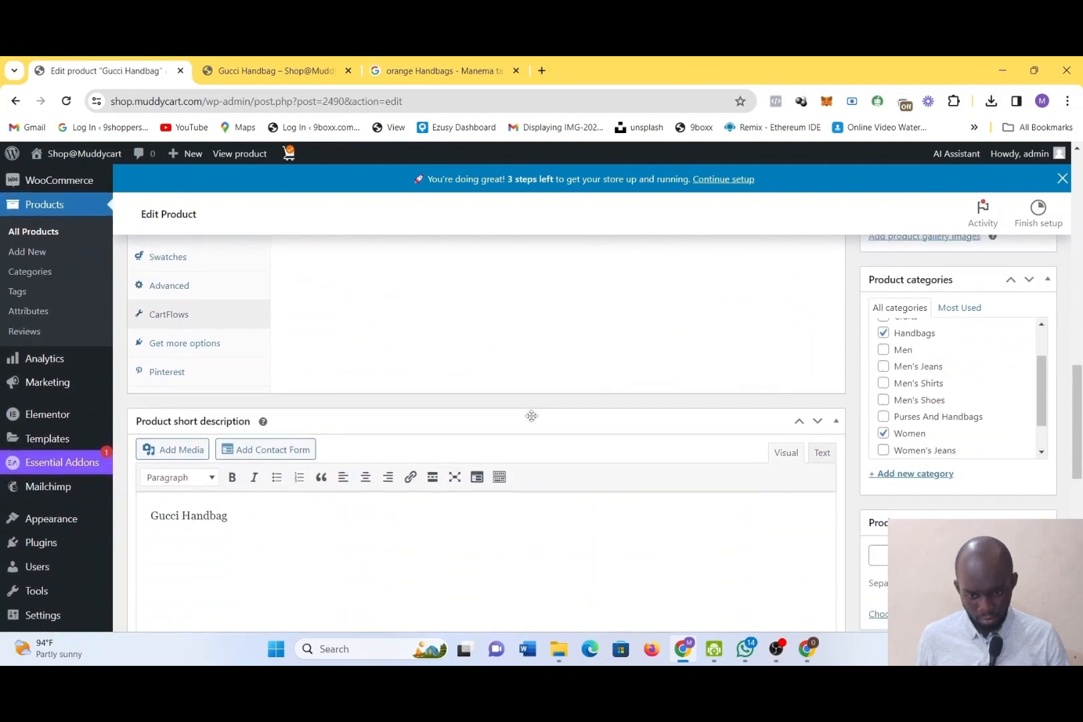
Update the Gucci Handbag product to save its SKU
scroll(532, 420, "up", 20)
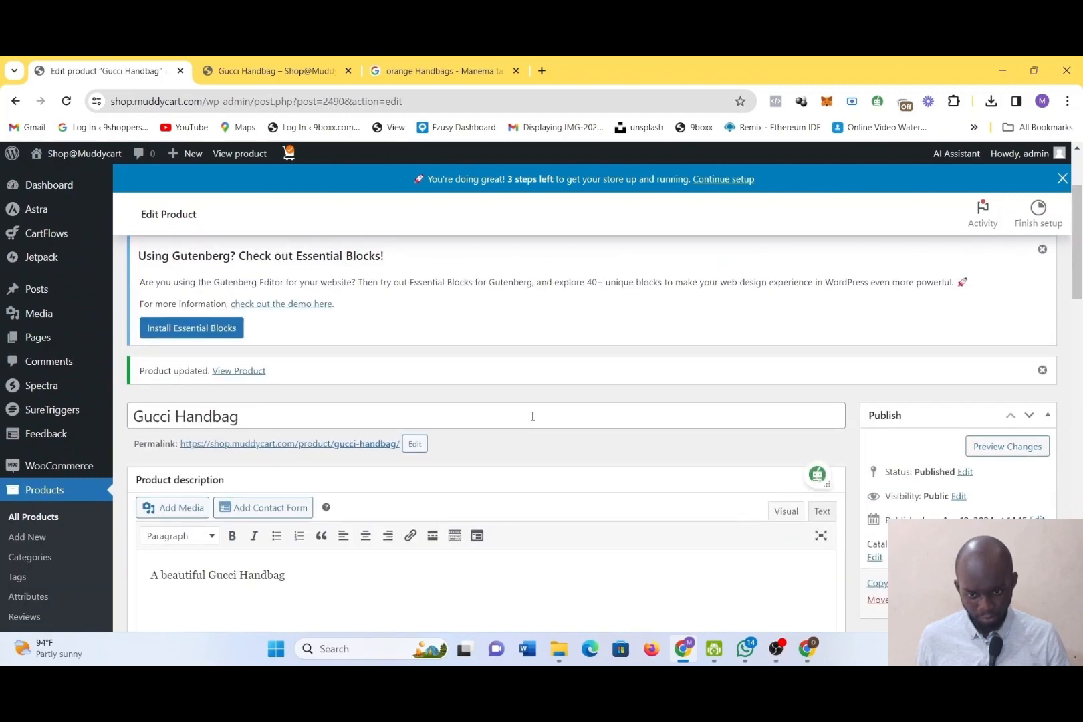
scroll(533, 417, "up", 3)
scroll(532, 416, "down", 5)
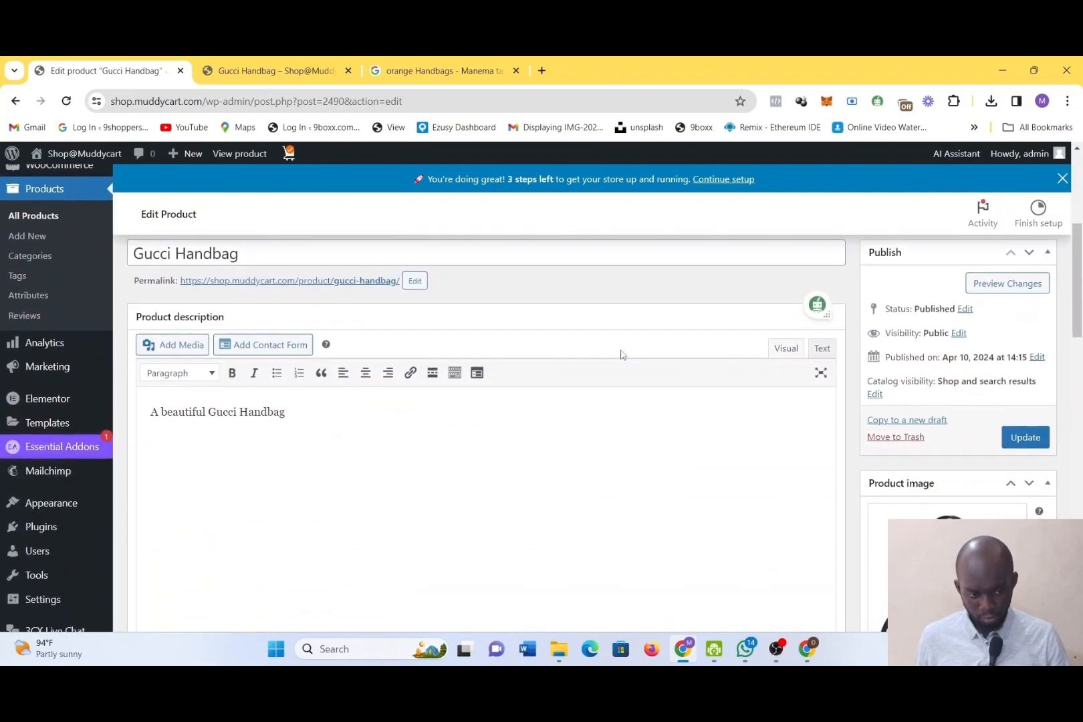
left_click(1026, 442)
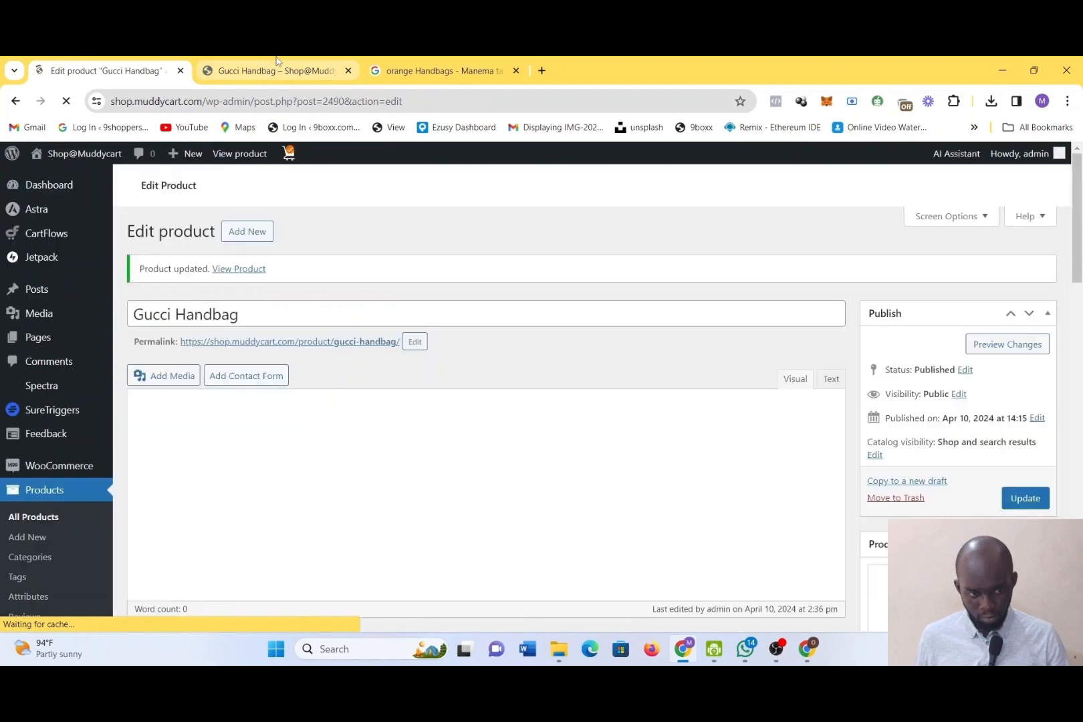
Reload the Gucci Handbag storefront page and check its SKU, stock status and main image
left_click(278, 60)
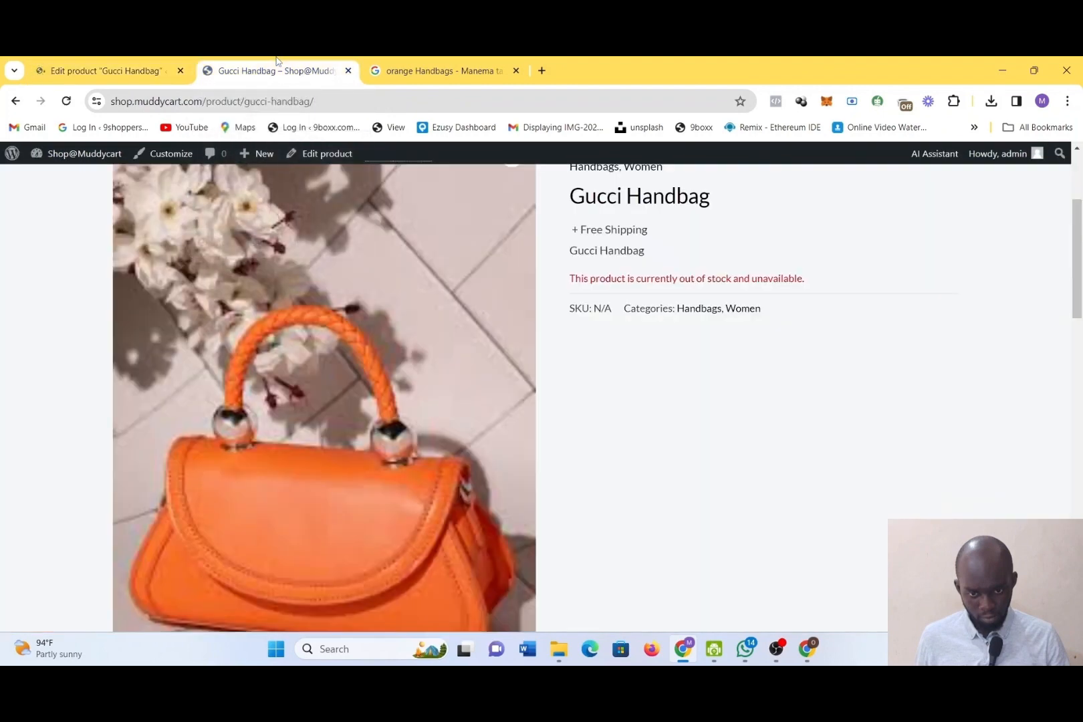
left_click(66, 102)
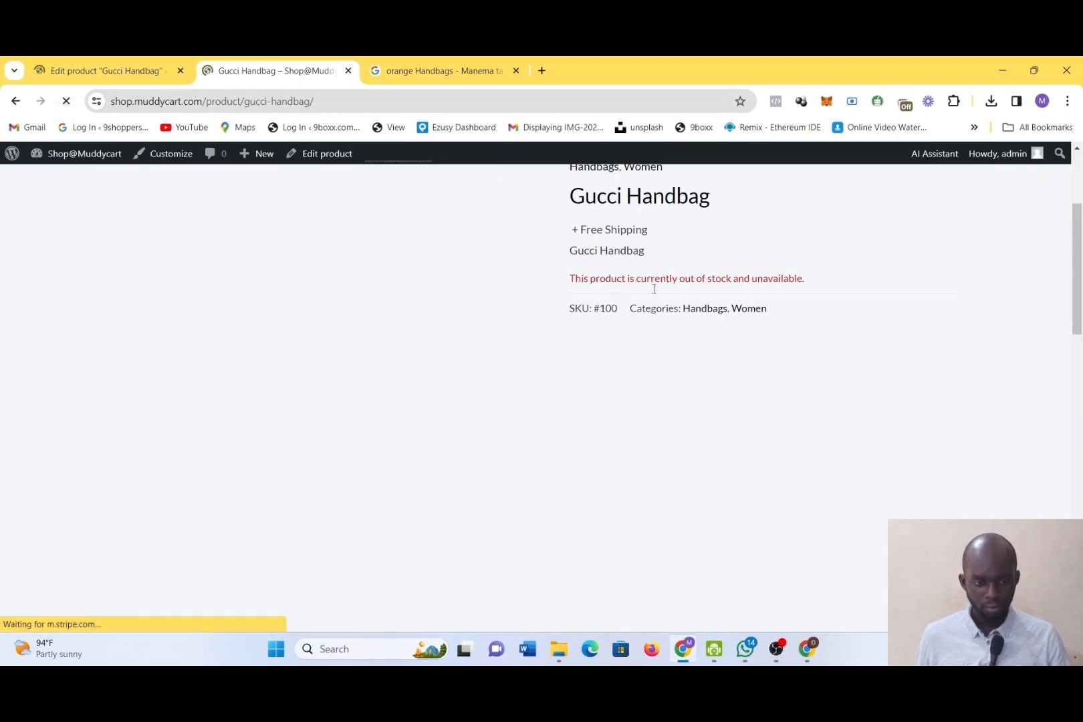
scroll(652, 288, "up", 1)
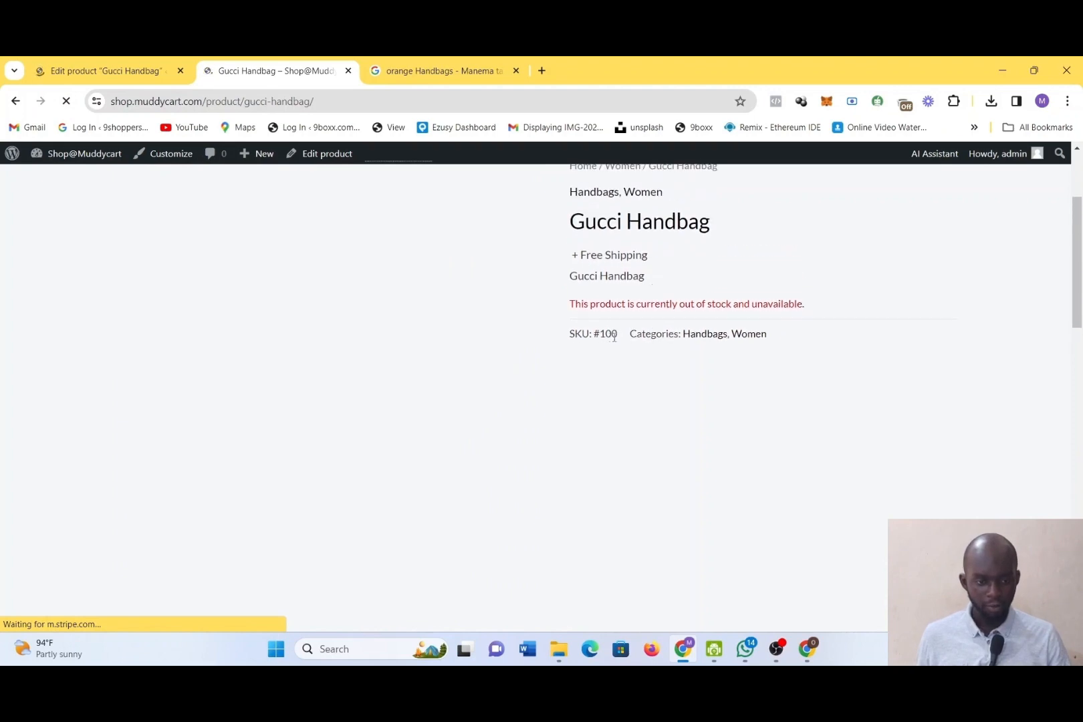
scroll(641, 340, "down", 1)
scroll(641, 341, "up", 3)
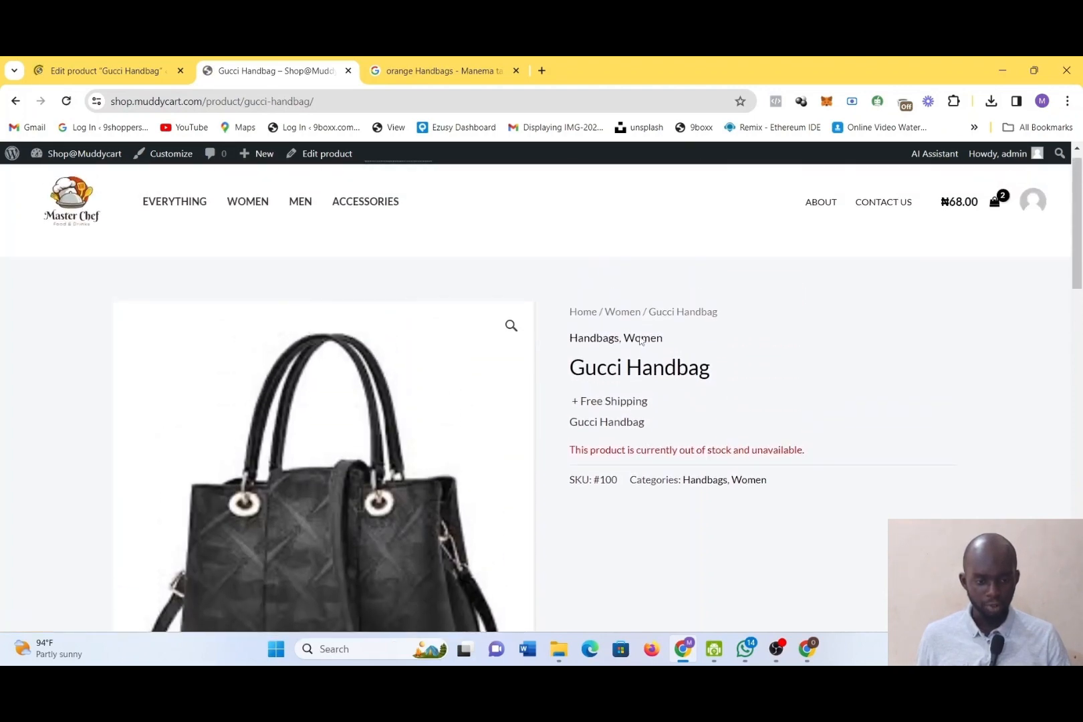
scroll(641, 340, "down", 1)
Return to the Gucci Handbag editor and check the available product types and the inventory settings
left_click(82, 69)
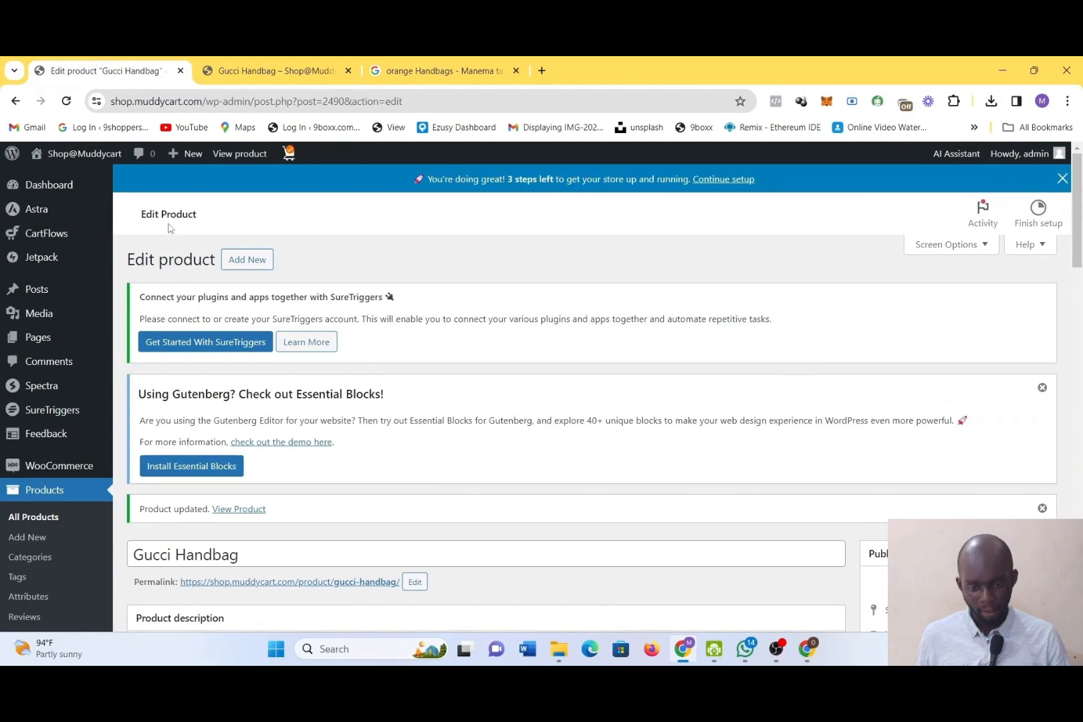
scroll(170, 228, "down", 6)
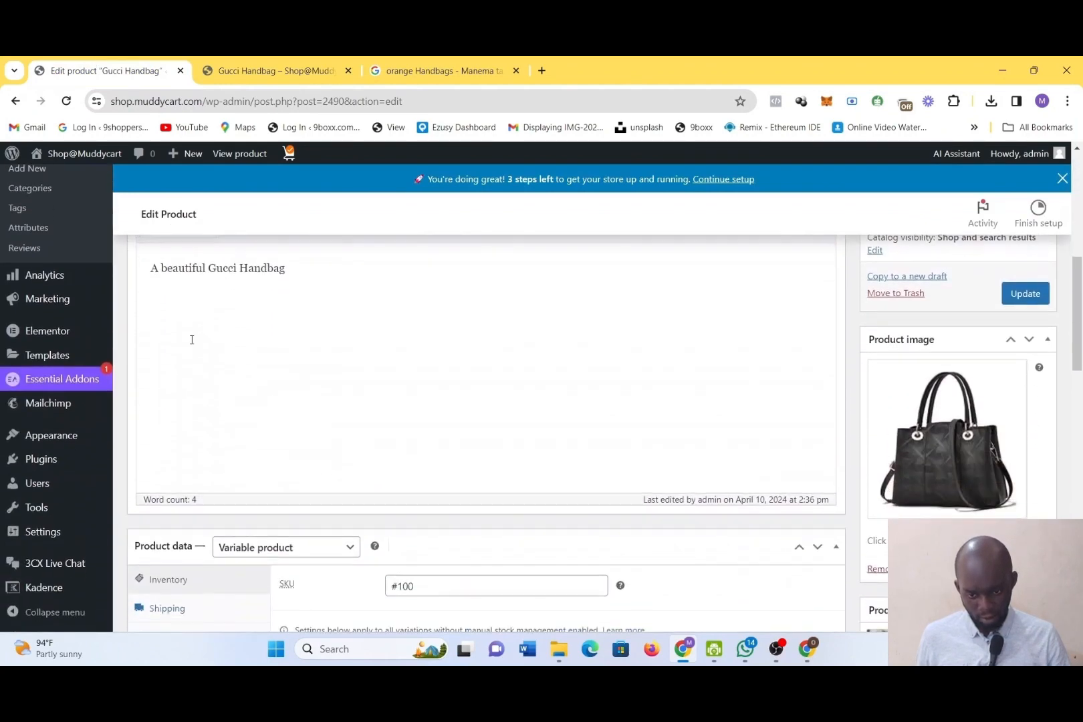
scroll(191, 340, "down", 2)
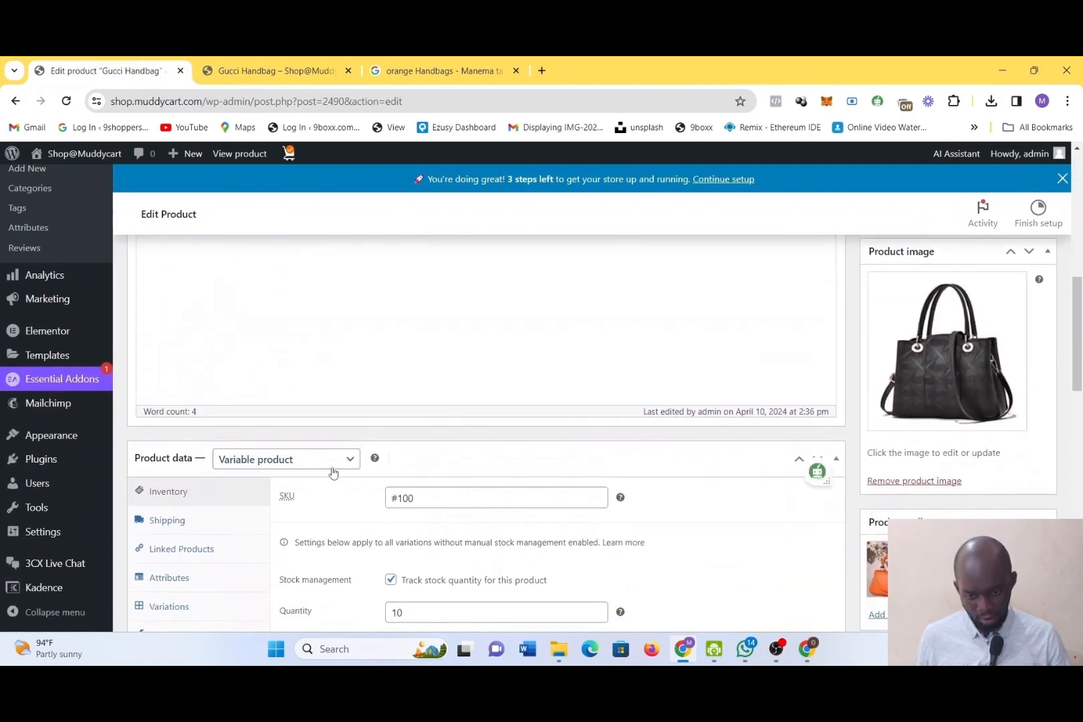
left_click(333, 461)
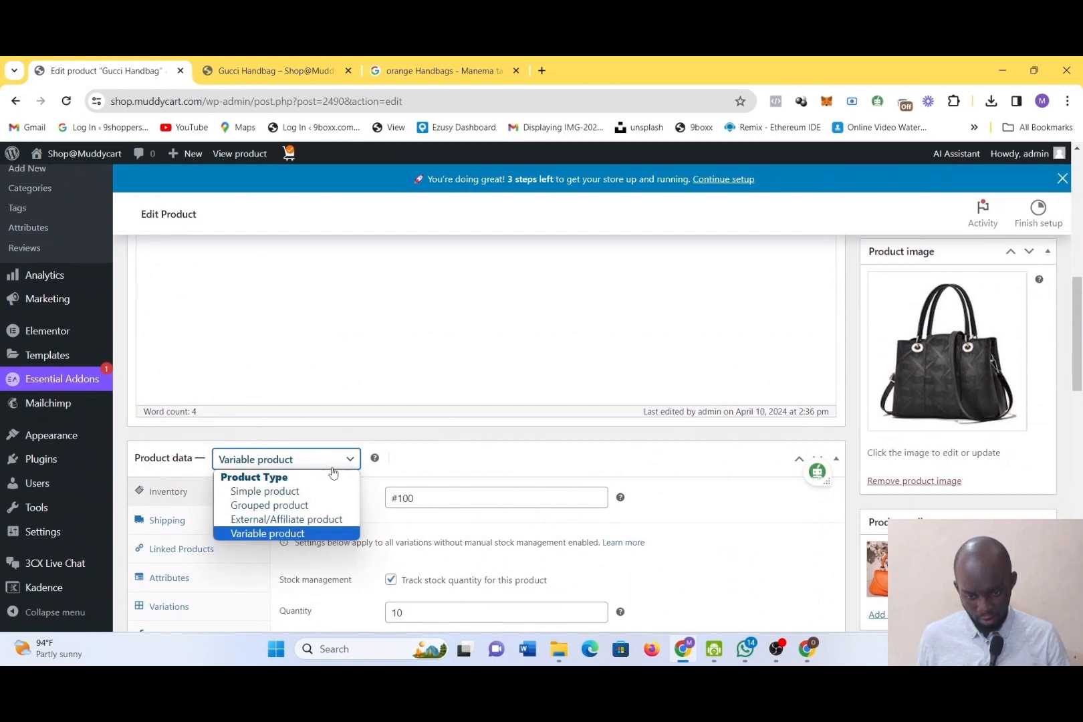
scroll(333, 472, "down", 2)
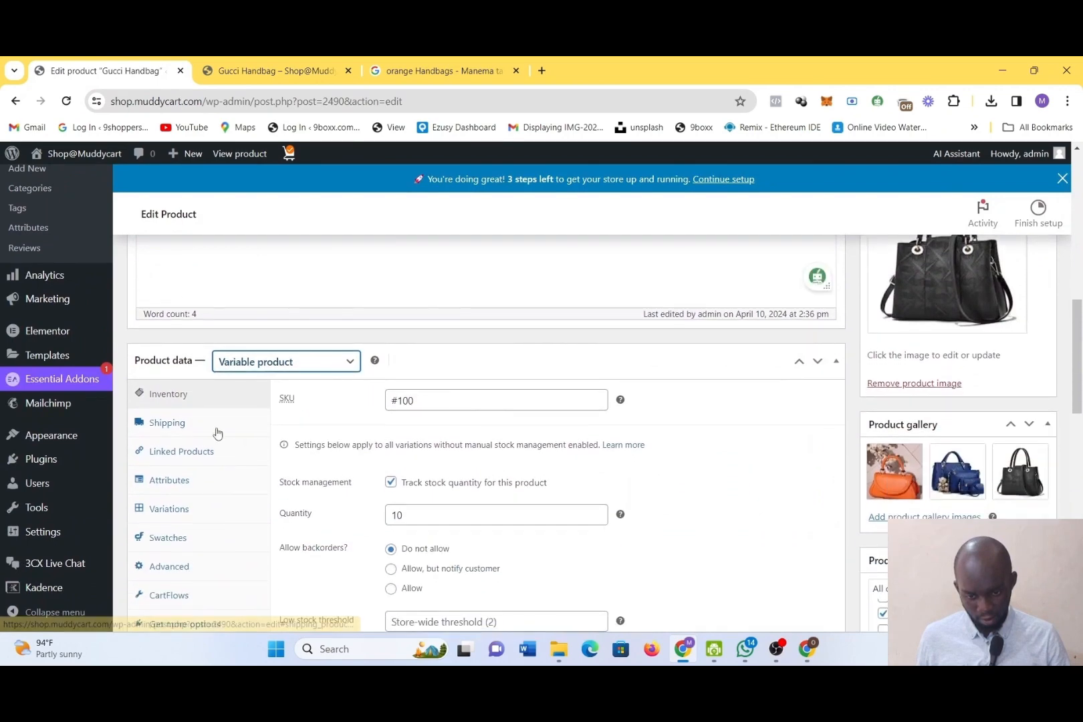
scroll(476, 416, "up", 1)
scroll(474, 411, "down", 1)
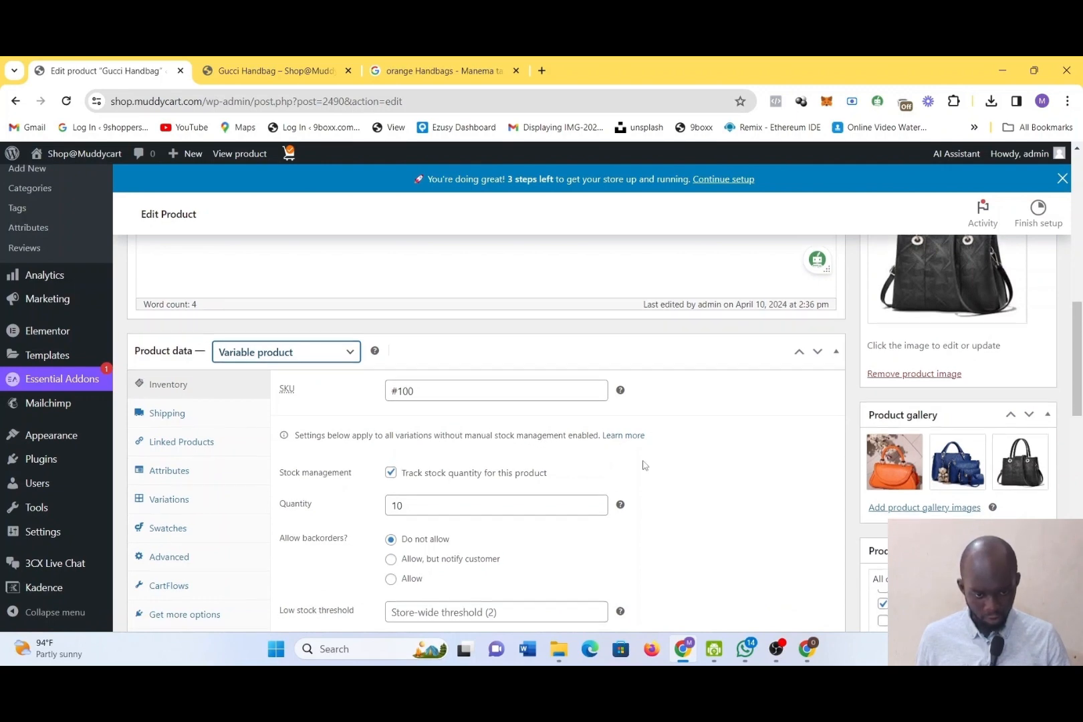
Set the Gucci Handbag's backorders option to "Allow, but notify customer" in the inventory data
scroll(644, 465, "down", 1)
scroll(644, 466, "down", 1)
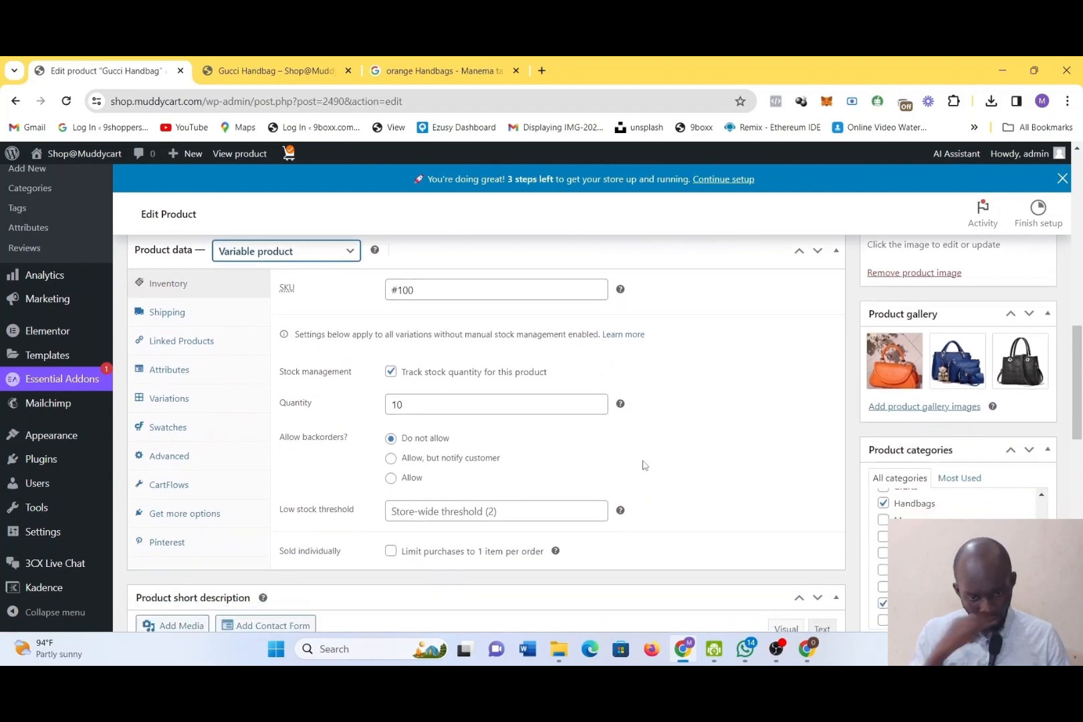
left_click(564, 510)
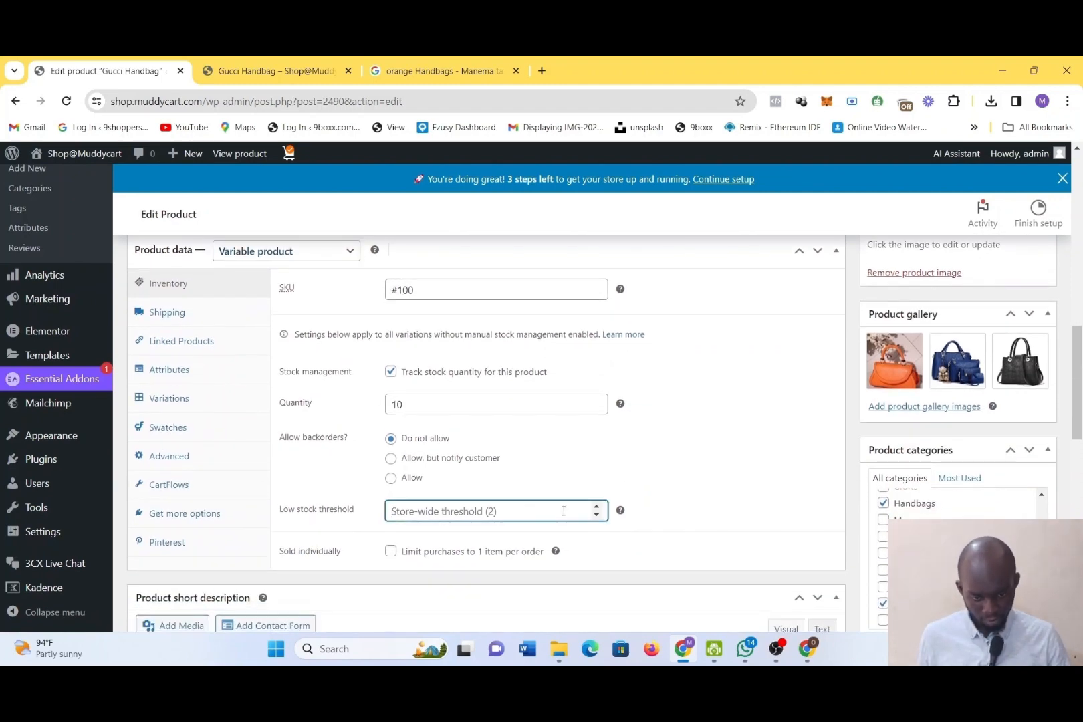
left_click(394, 460)
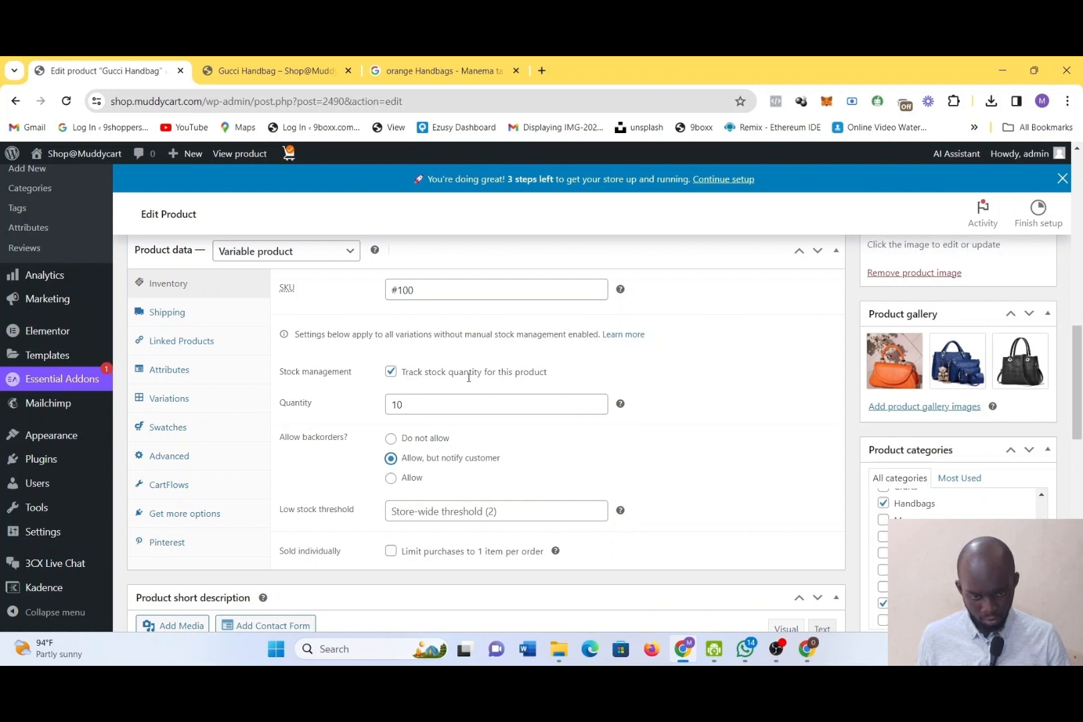
Go through the shipping, attributes, linked products, CartFlows, advanced and swatches settings, and open the product's variations
left_click(179, 323)
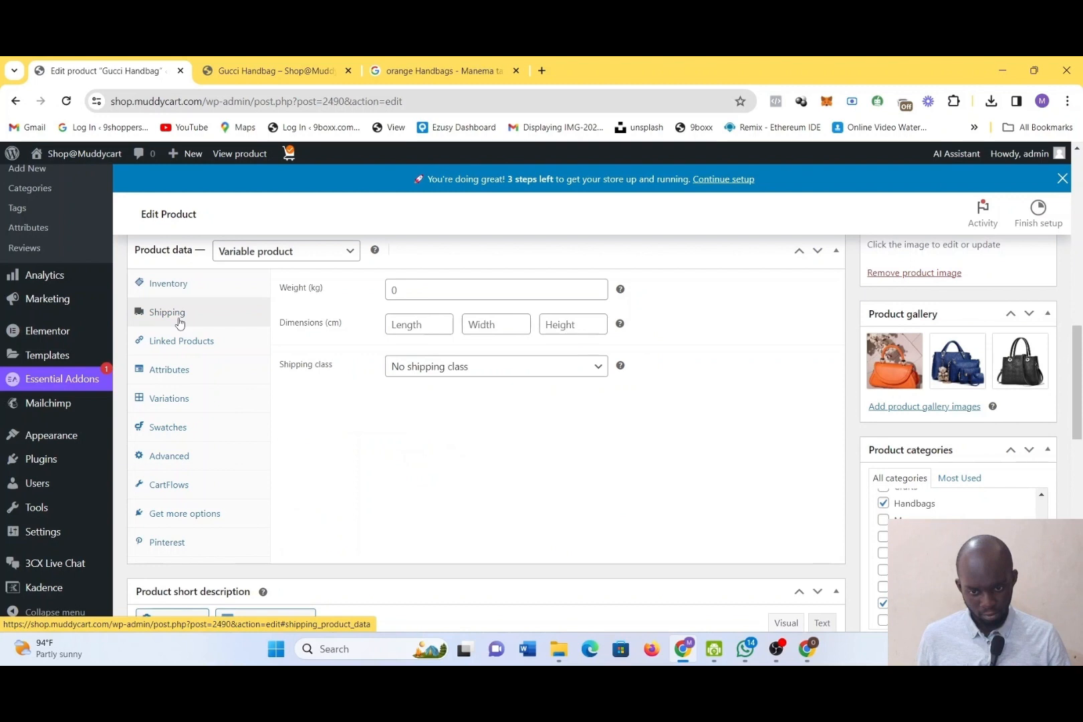
left_click(192, 369)
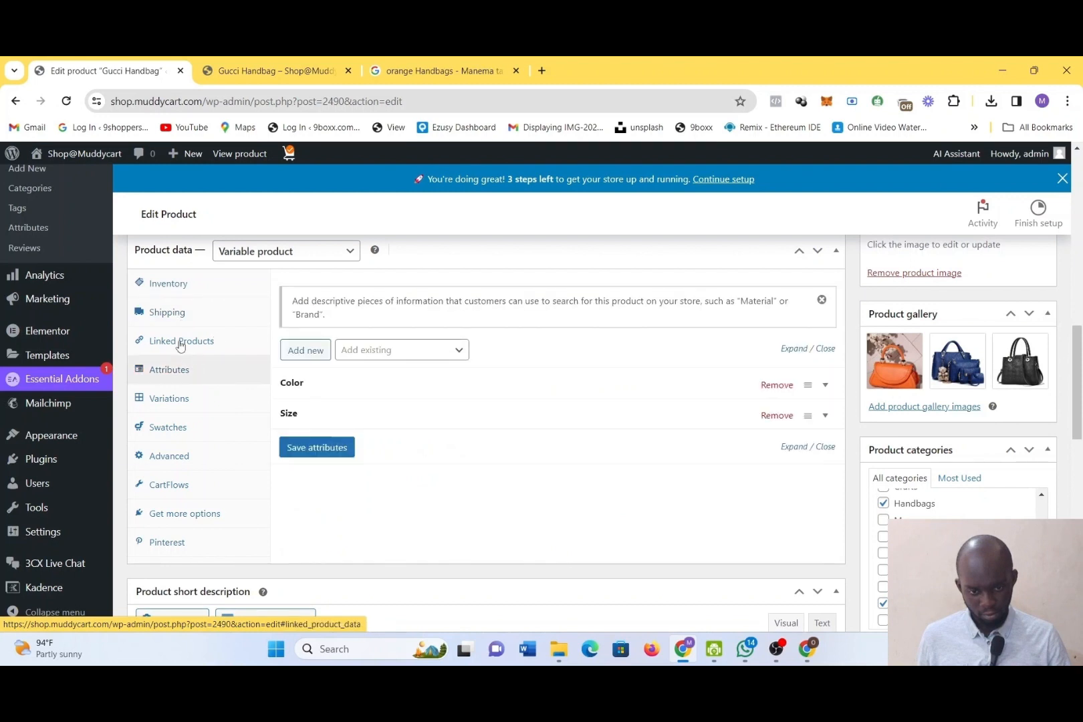
left_click(180, 344)
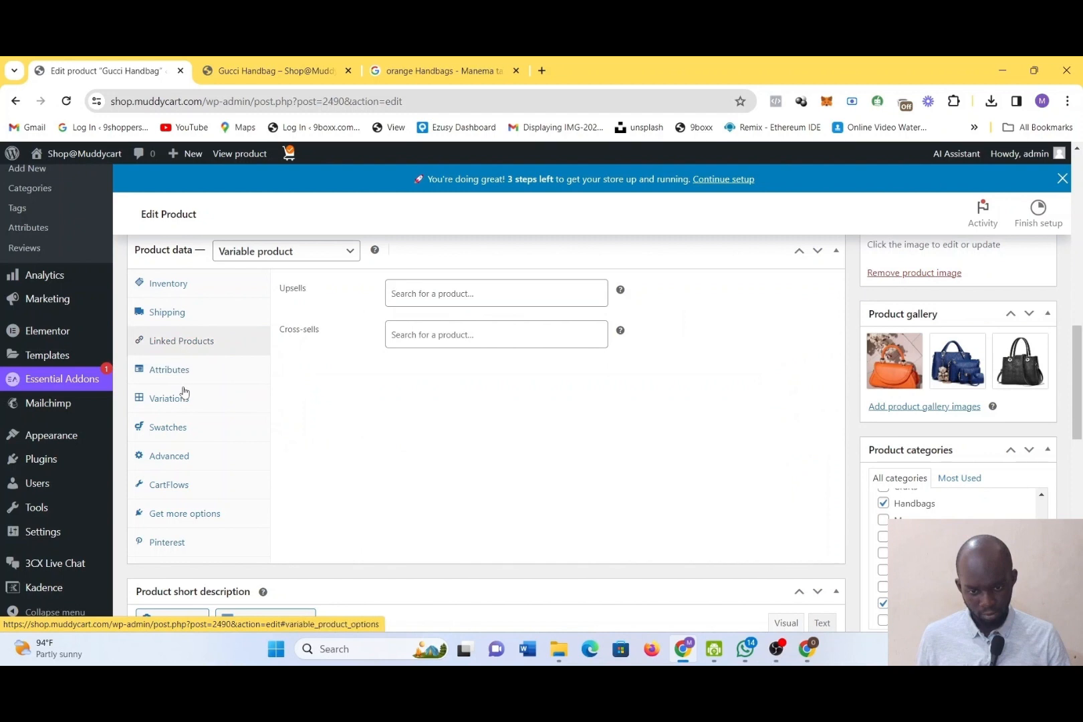
left_click(185, 486)
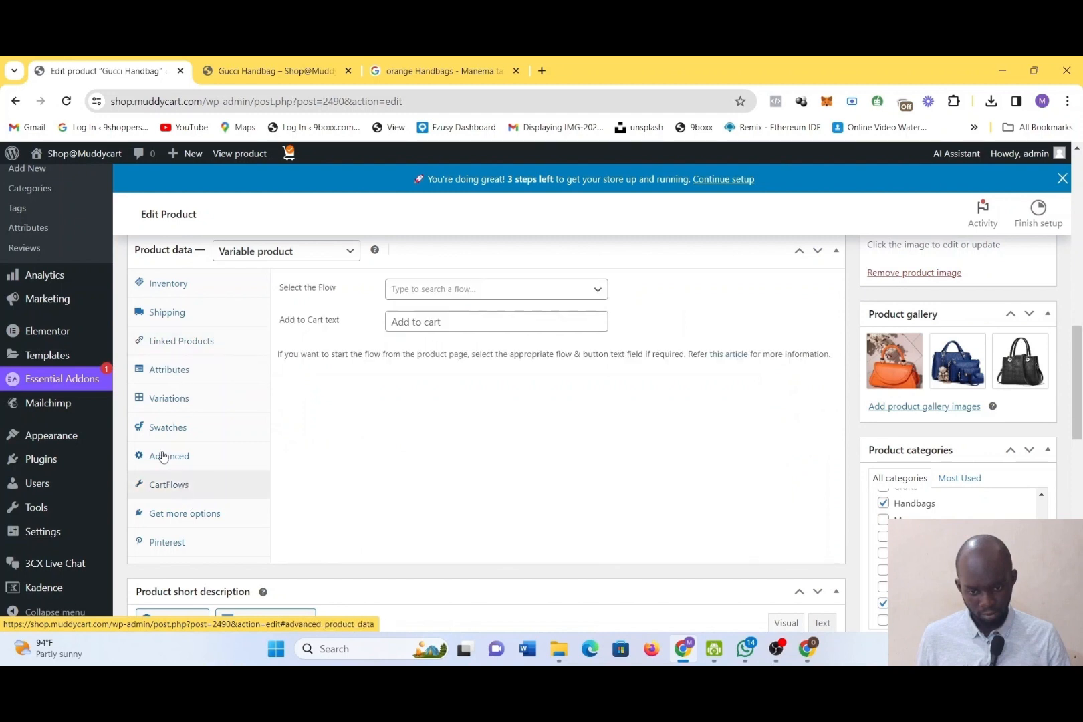
left_click(163, 456)
left_click(154, 426)
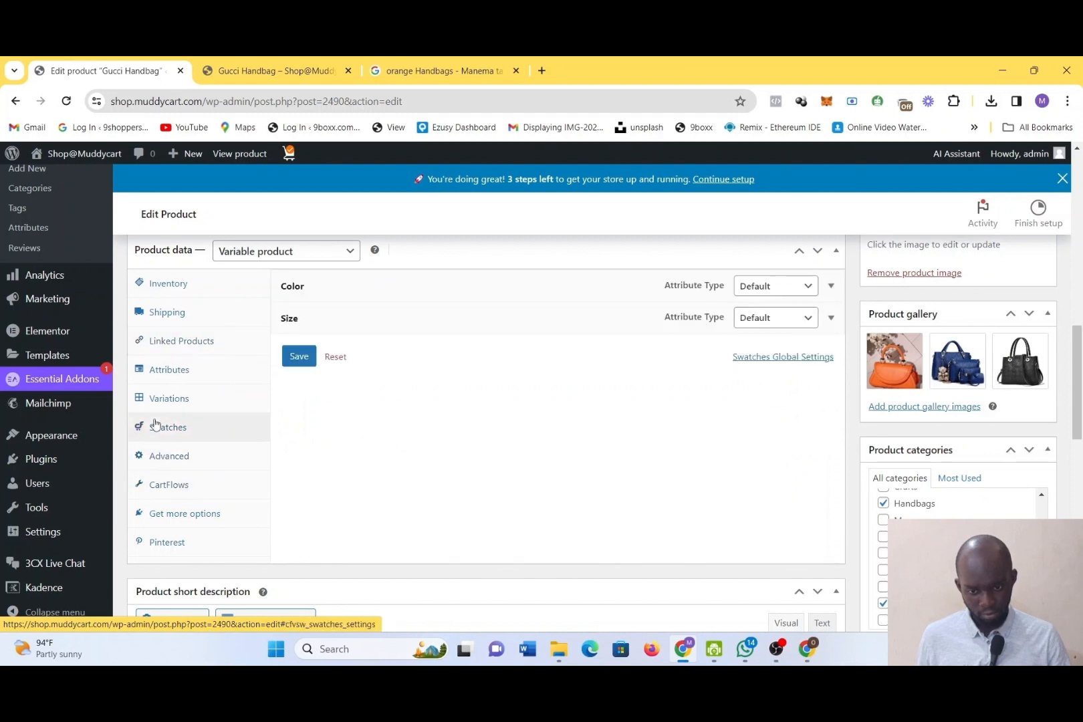
left_click(152, 397)
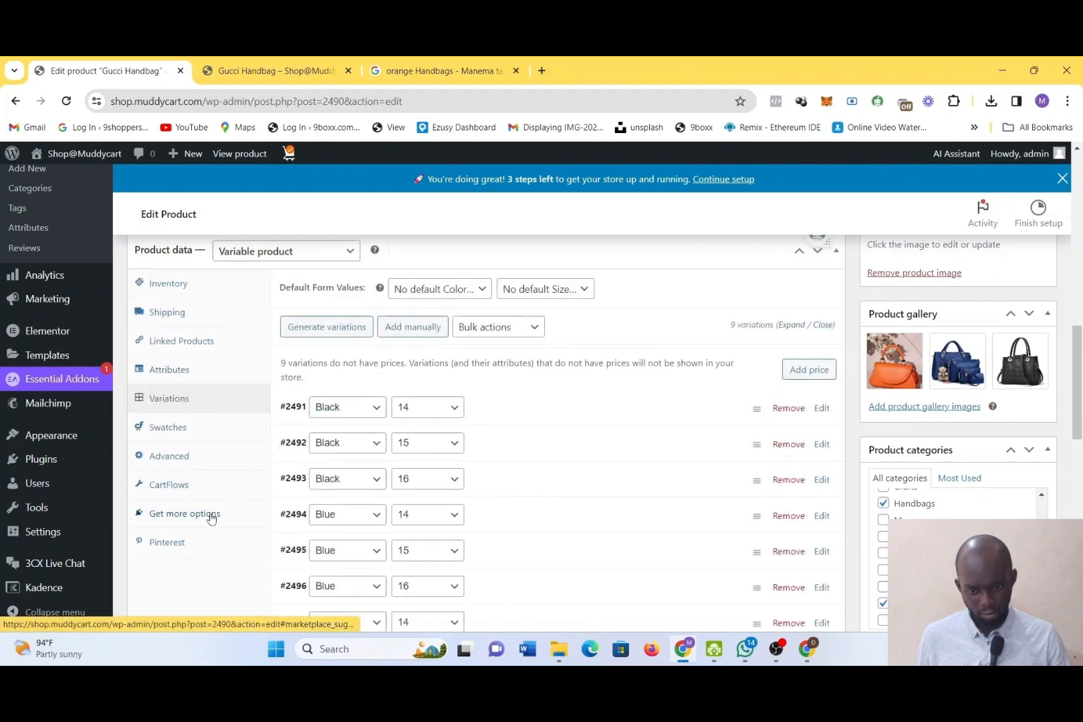
Look through the recommended extensions in the product data, the short description, the reviews and the Astra settings of the Gucci Handbag
left_click(211, 515)
scroll(210, 515, "down", 1)
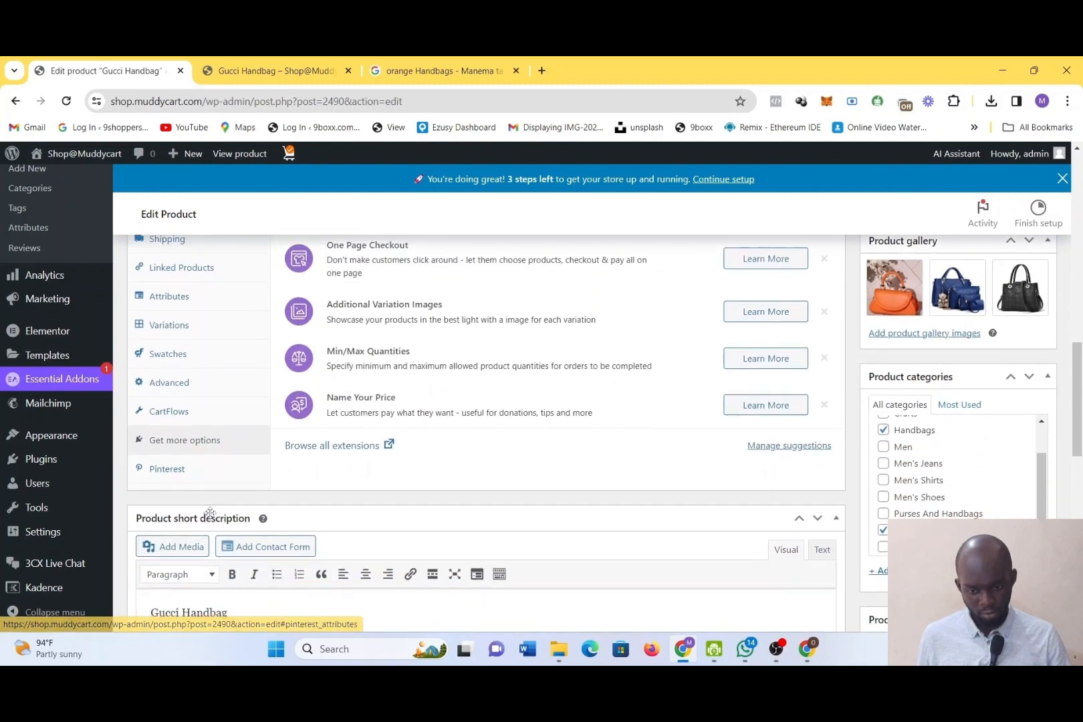
scroll(210, 514, "down", 10)
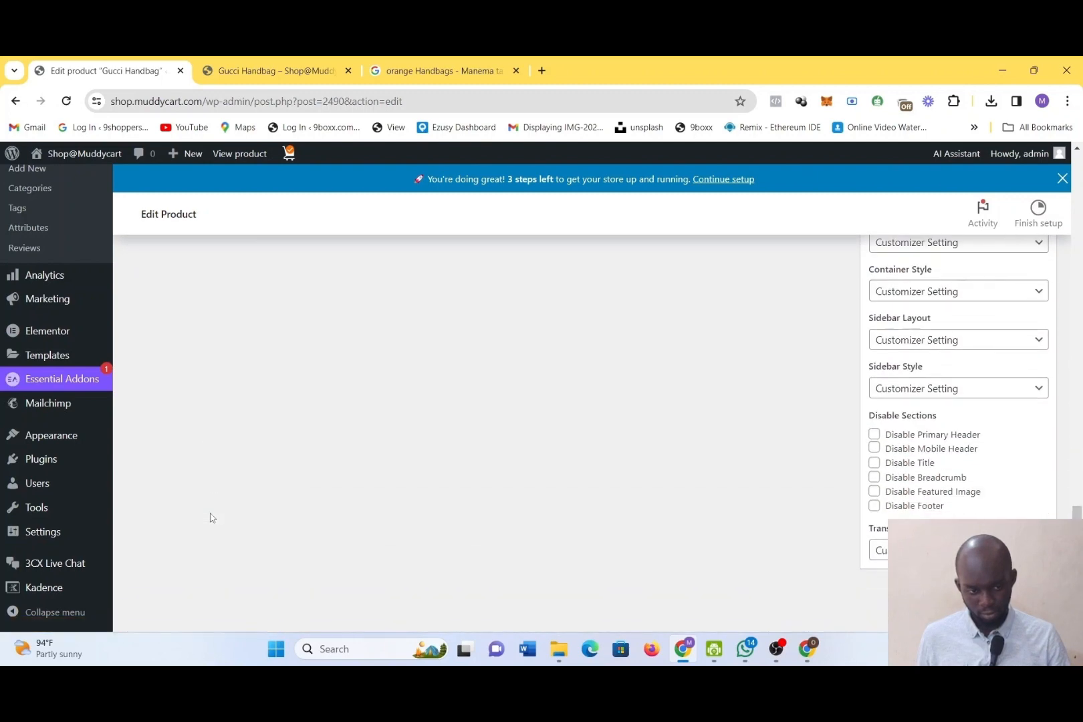
scroll(213, 519, "up", 2)
scroll(213, 518, "down", 2)
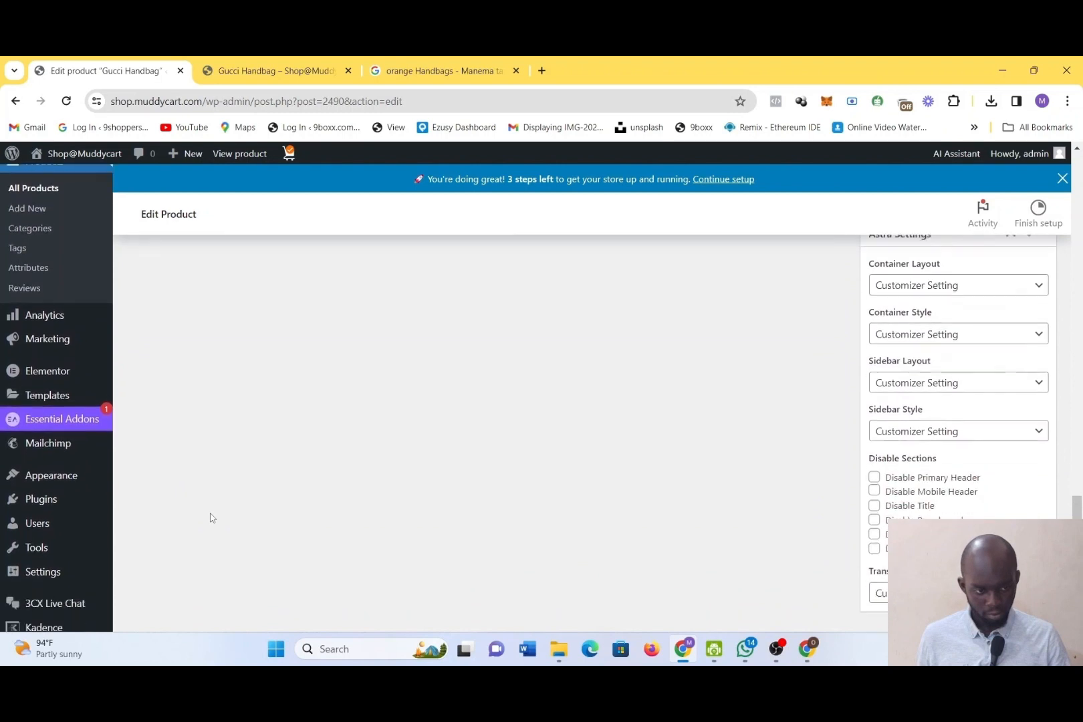
scroll(211, 517, "up", 6)
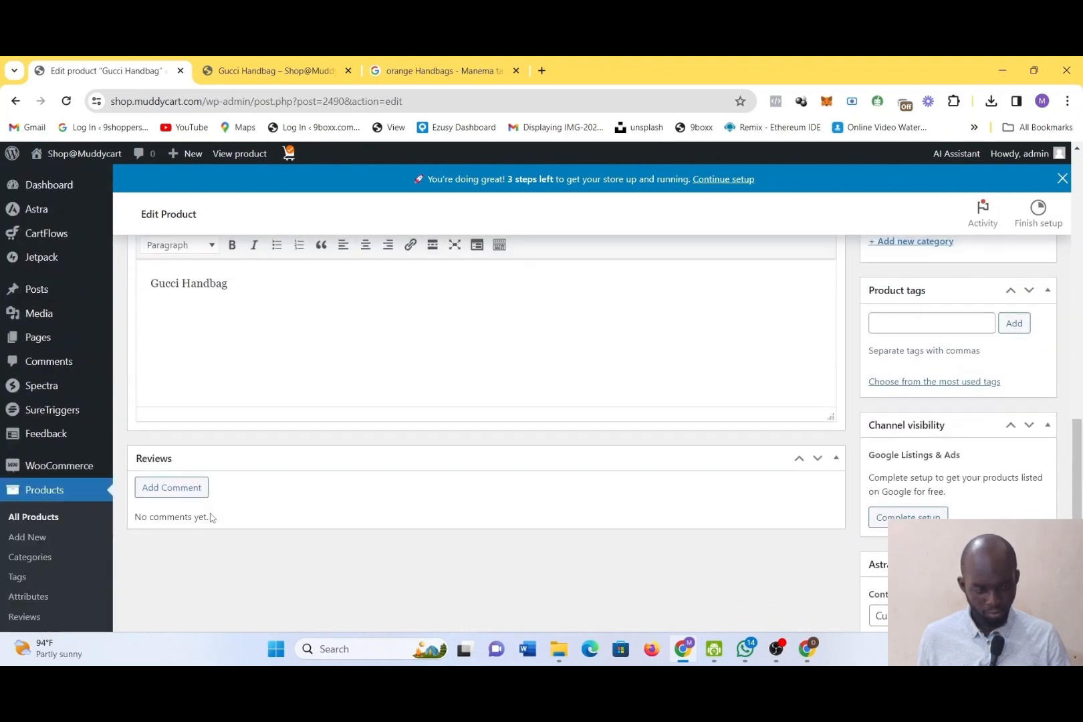
scroll(640, 549, "down", 1)
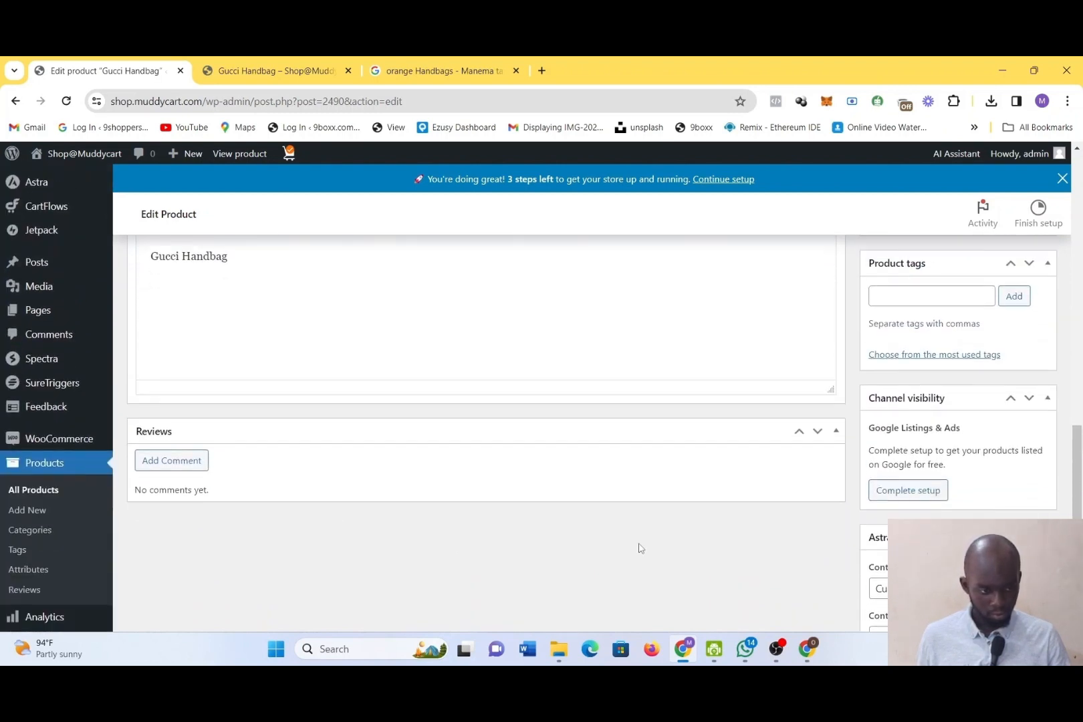
Update the published Gucci Handbag product to save its changed settings
scroll(754, 470, "up", 5)
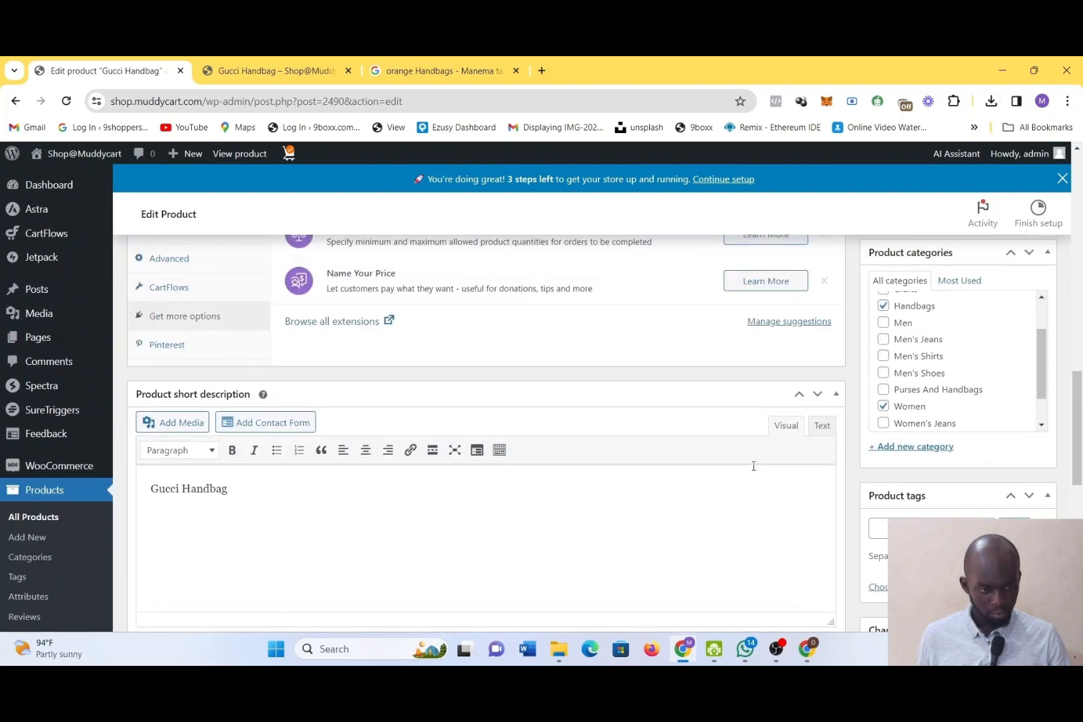
scroll(754, 470, "up", 5)
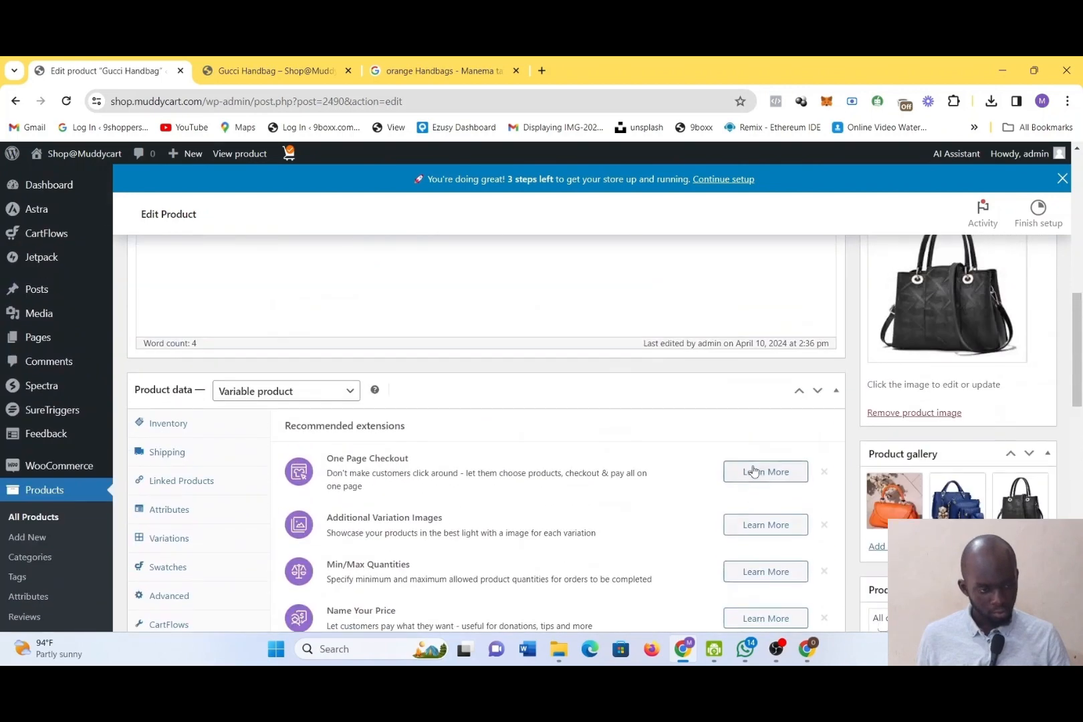
scroll(753, 470, "up", 8)
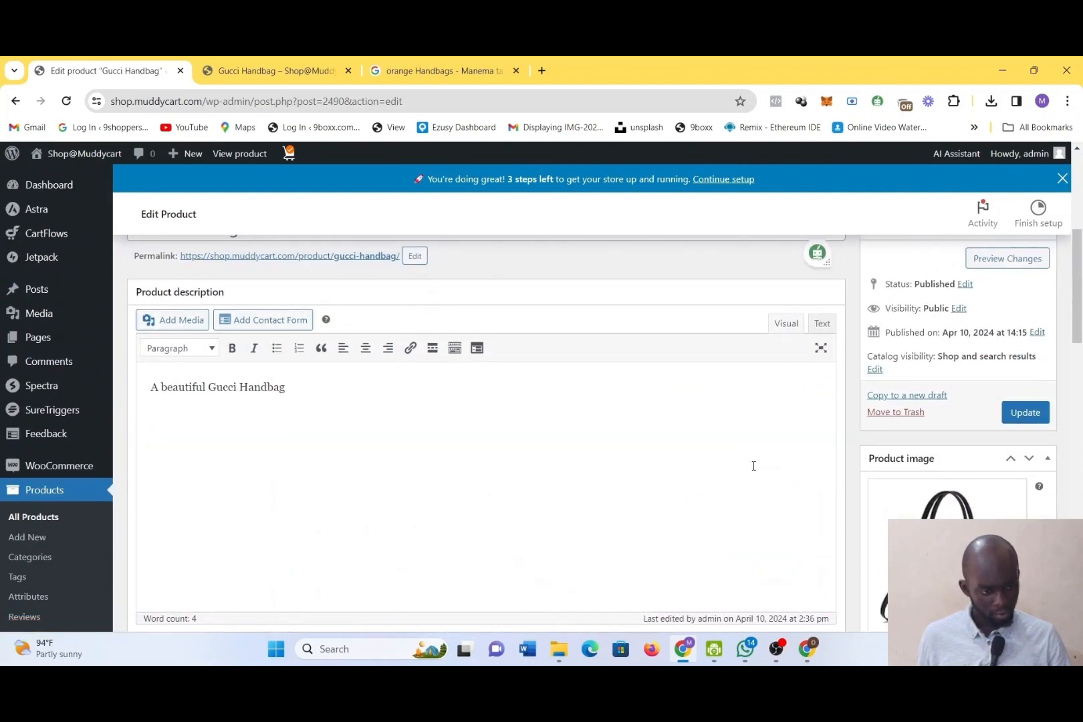
scroll(754, 466, "up", 1)
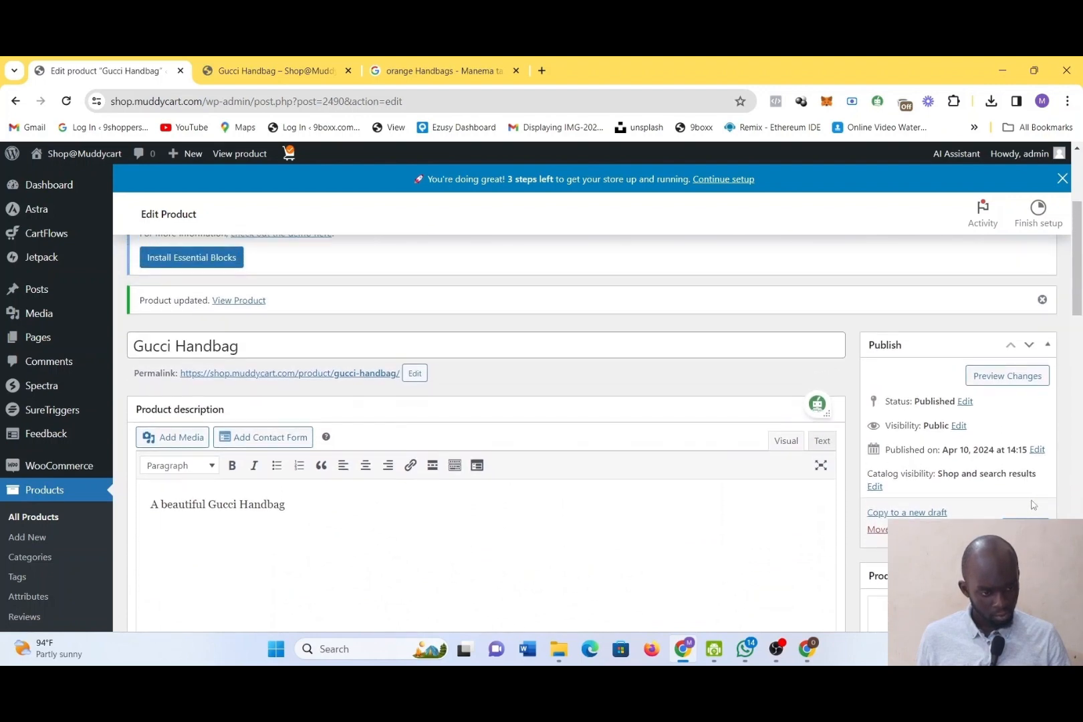
left_click(1026, 529)
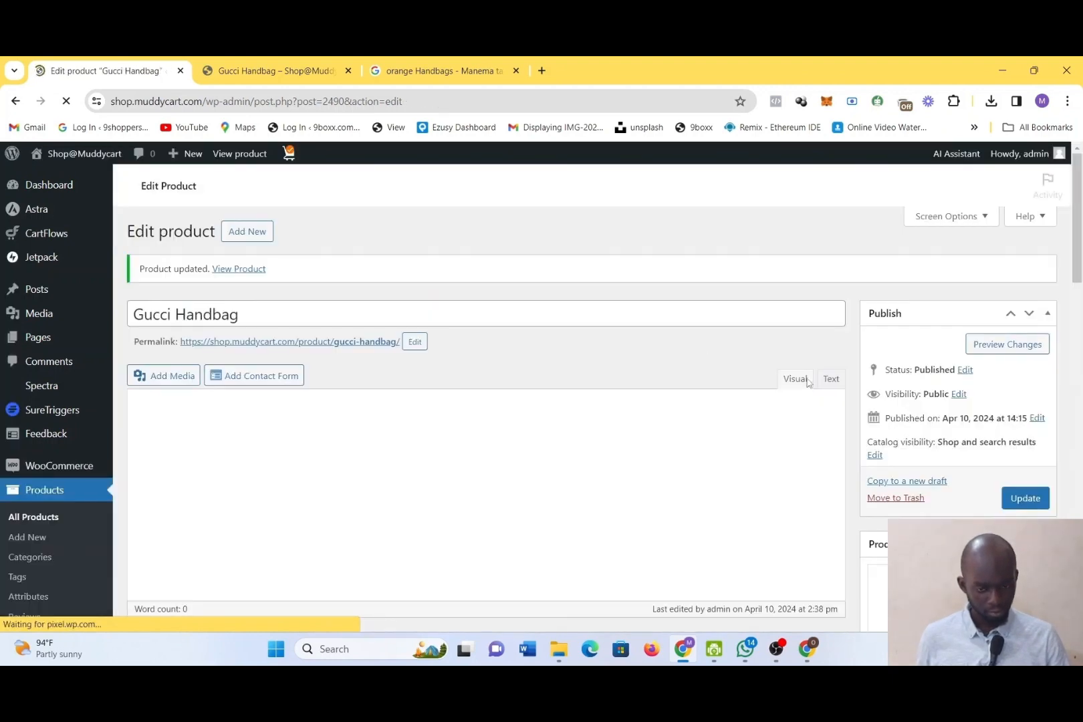
Return to the Gucci Handbag's storefront page and check its availability after the product update
scroll(807, 382, "down", 5)
scroll(813, 370, "up", 1)
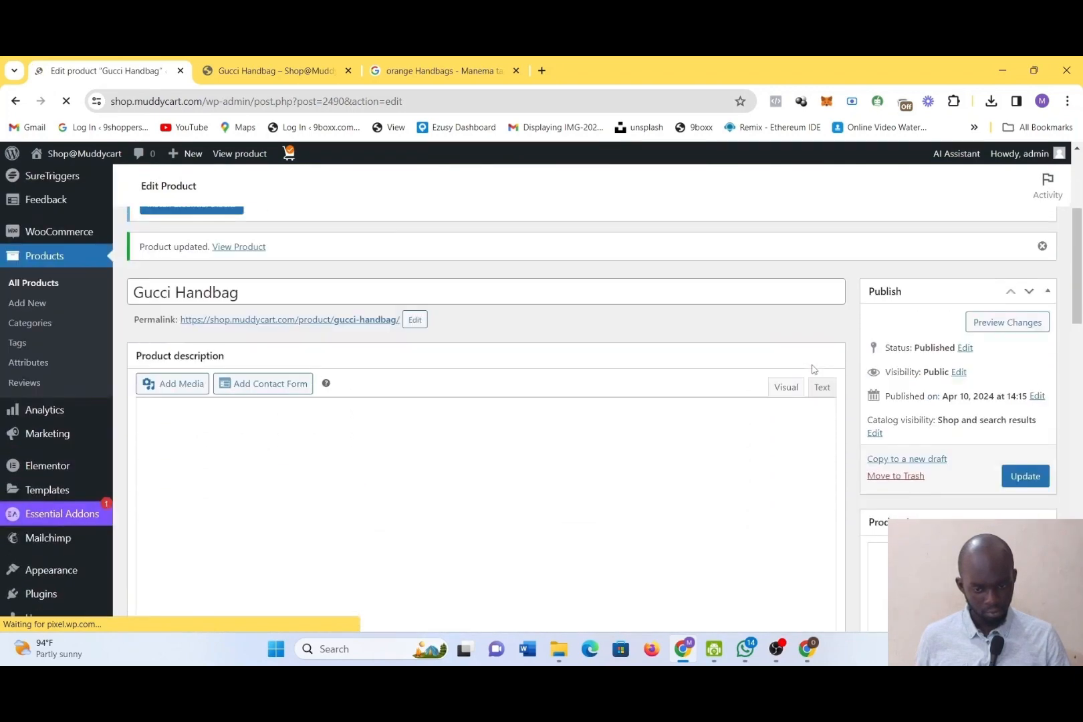
scroll(812, 369, "up", 1)
left_click(345, 64)
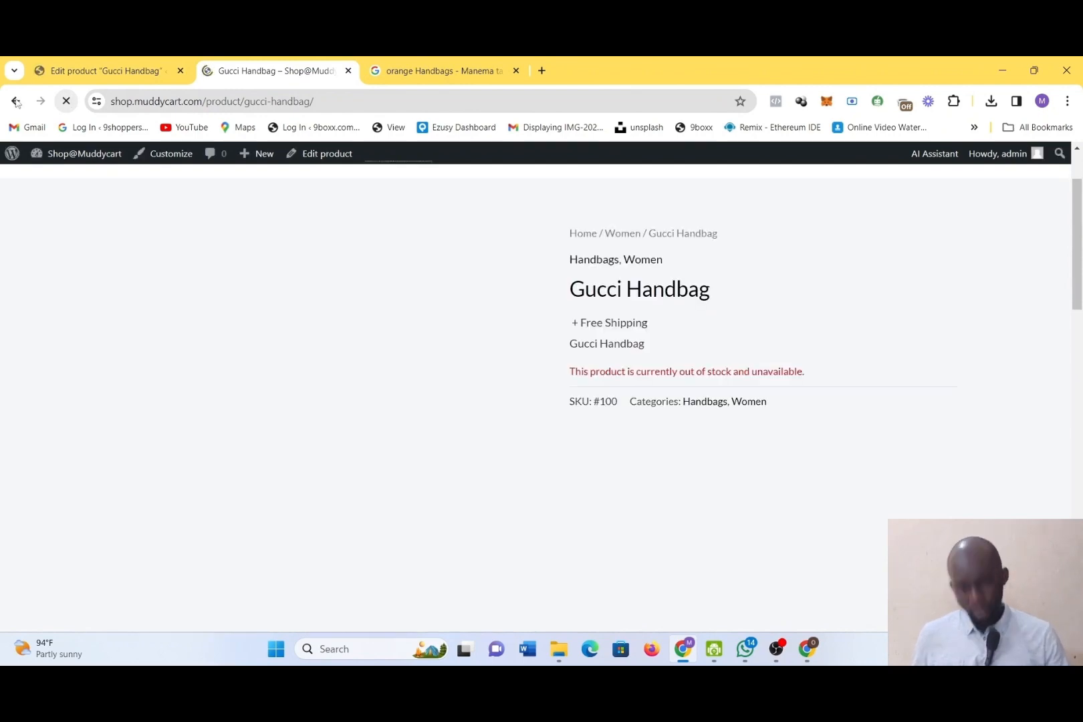
Open the Products list in a new tab to check the Gucci Handbag's stock, and reload its storefront page
left_click(76, 74)
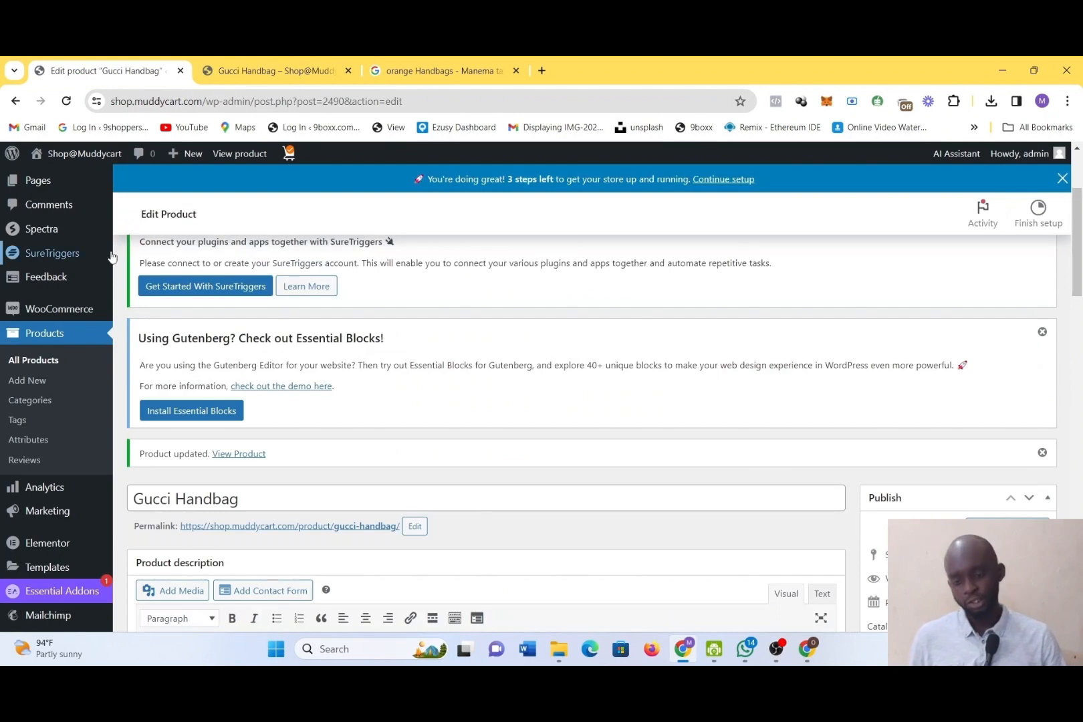
right_click(43, 334)
left_click(85, 346)
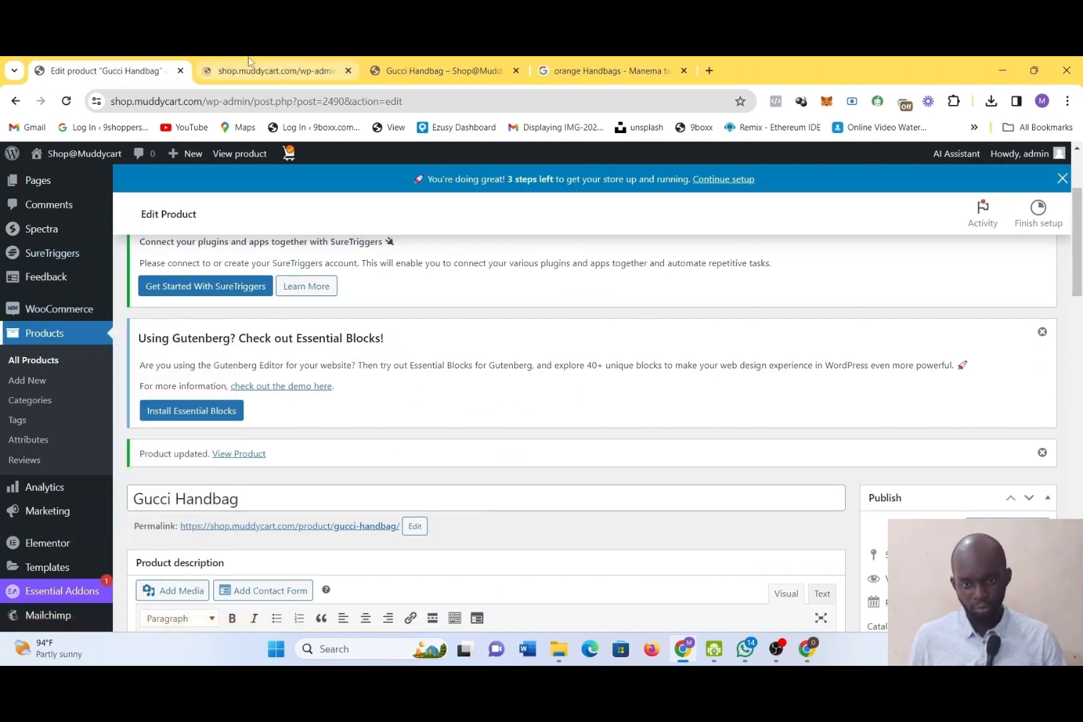
left_click(248, 61)
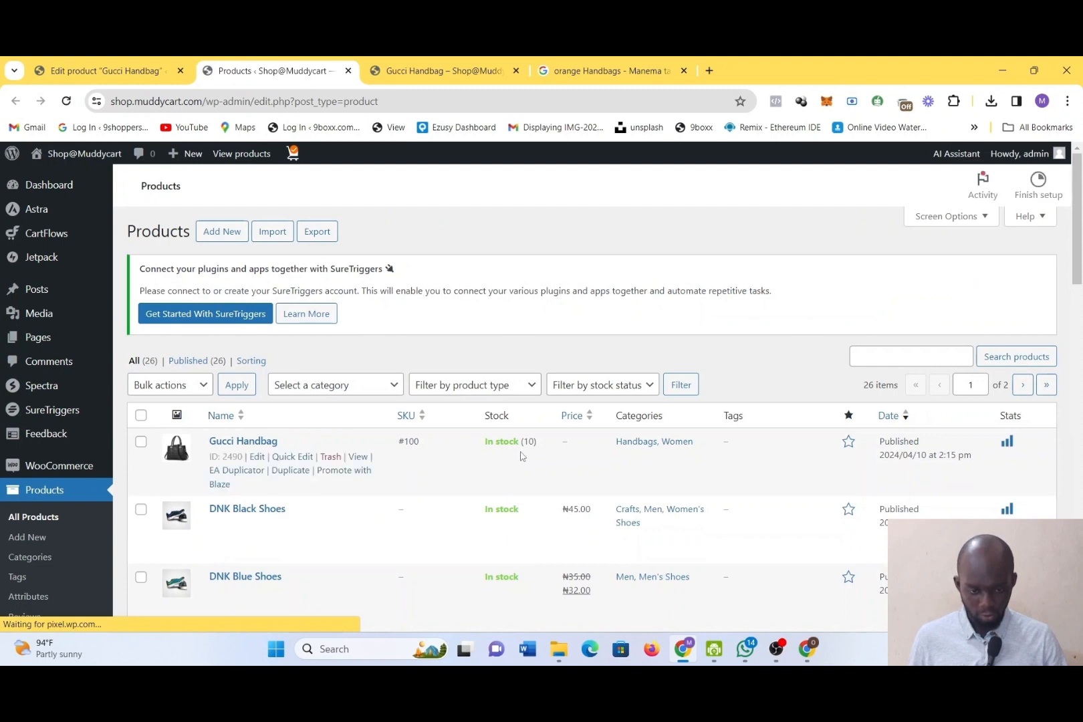
left_click(415, 72)
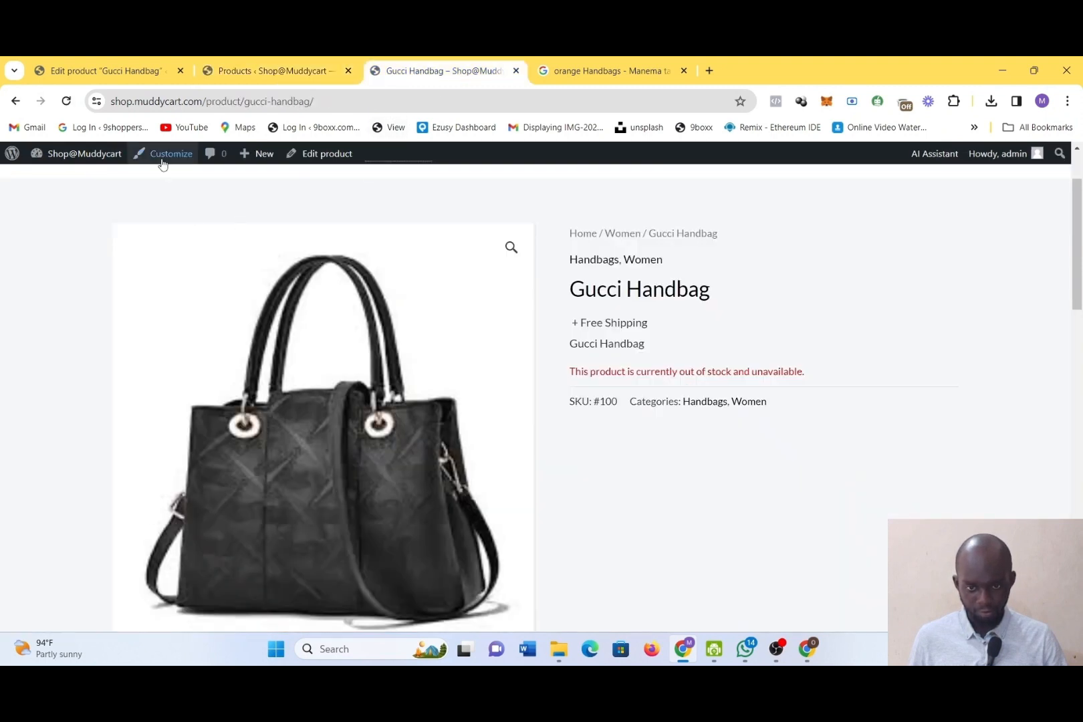
left_click(68, 103)
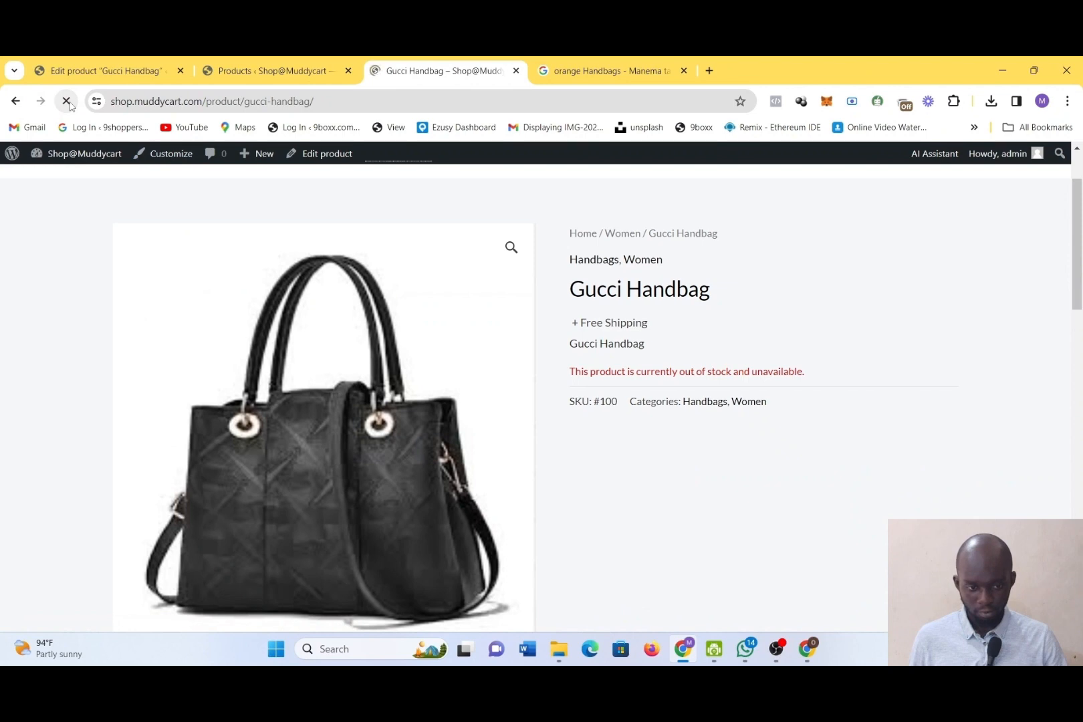
View the DNK Black Shoes storefront page from the Products list and examine its price, purchase option, description and related products
left_click(238, 69)
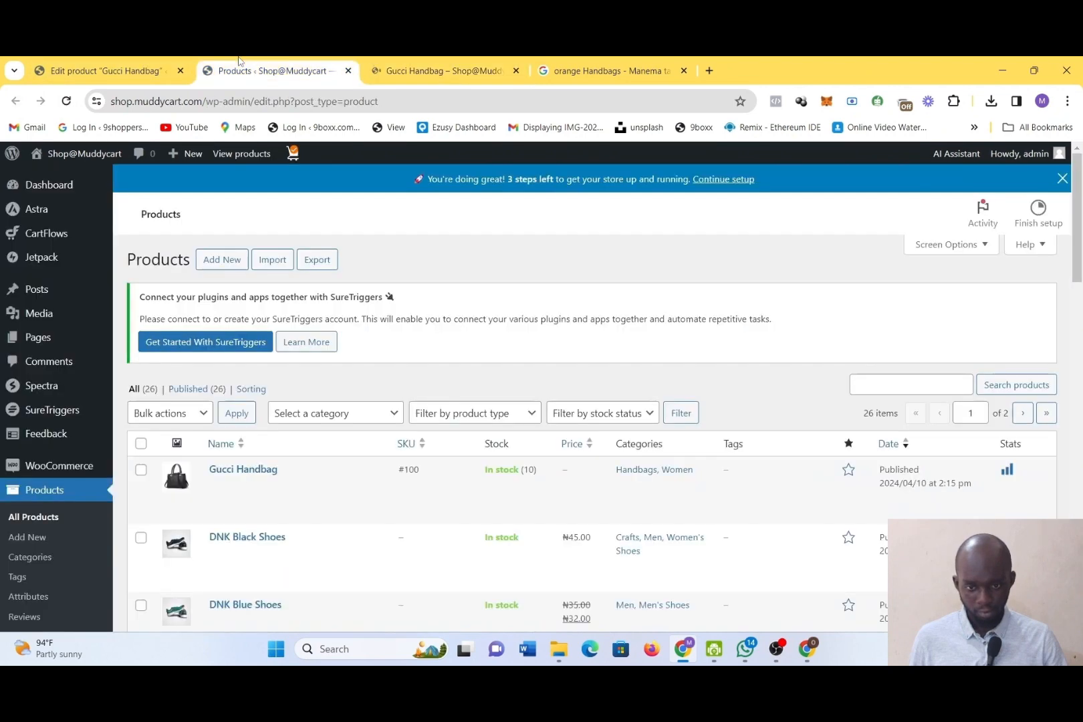
scroll(435, 545, "down", 3)
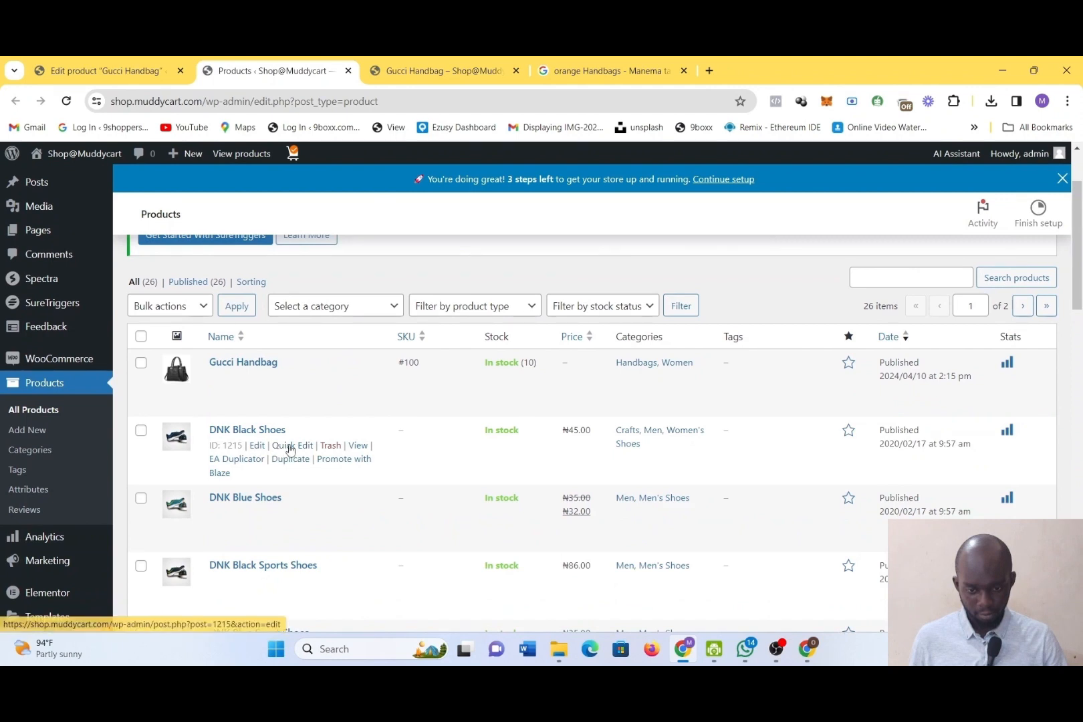
left_click(360, 446)
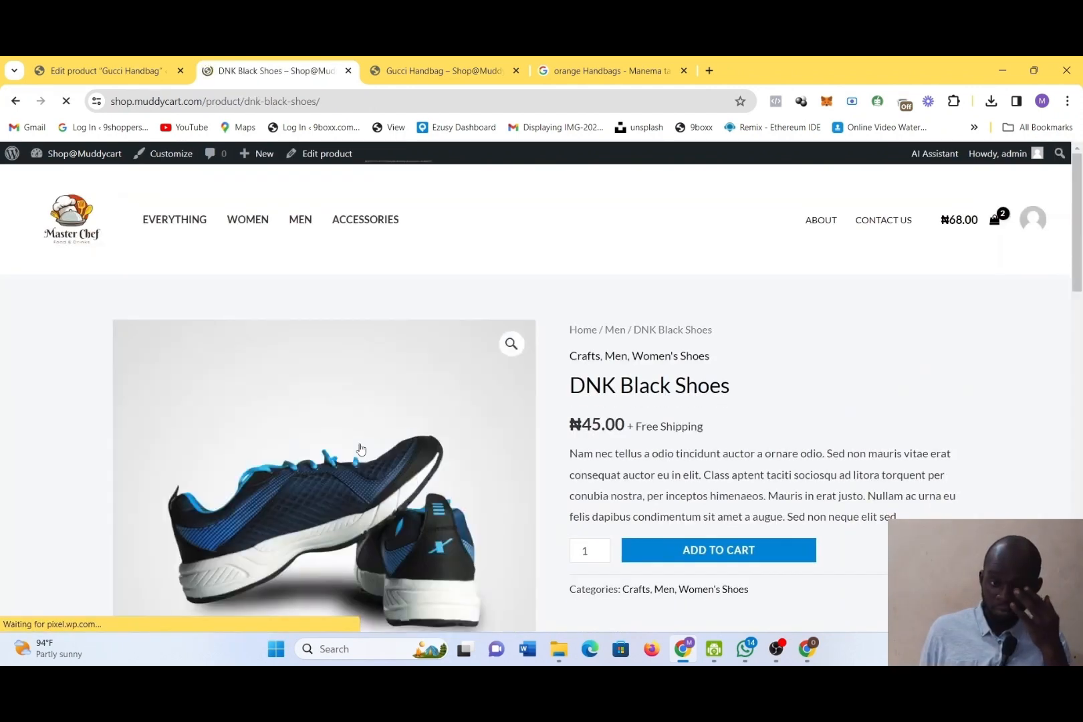
scroll(674, 464, "down", 5)
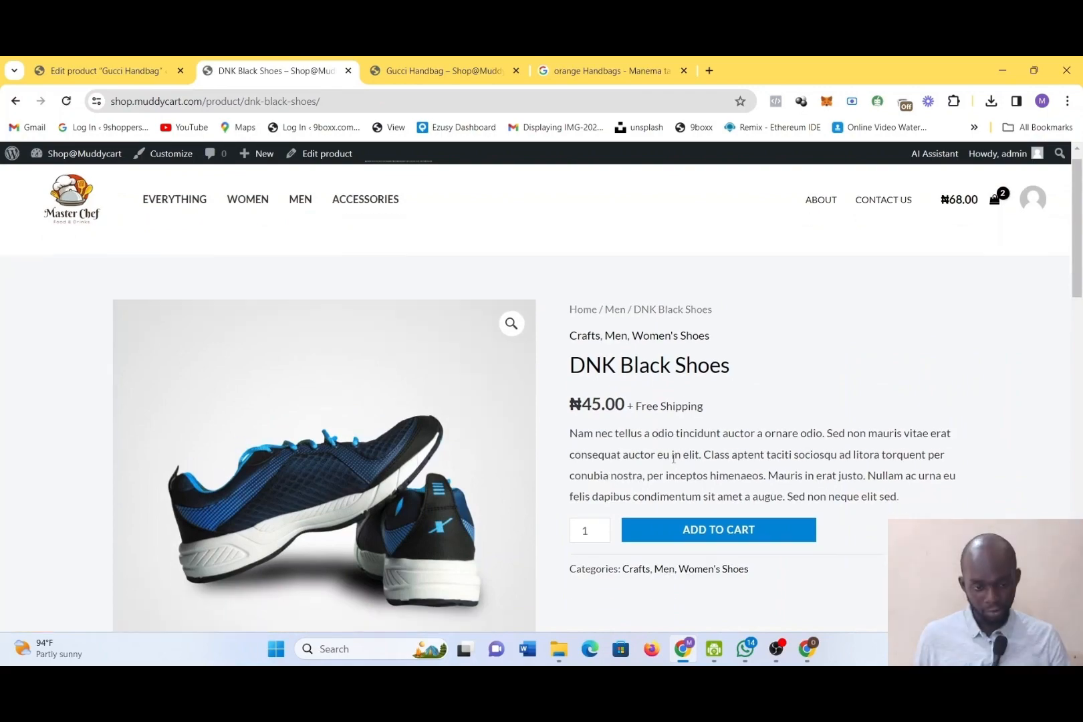
scroll(675, 464, "down", 1)
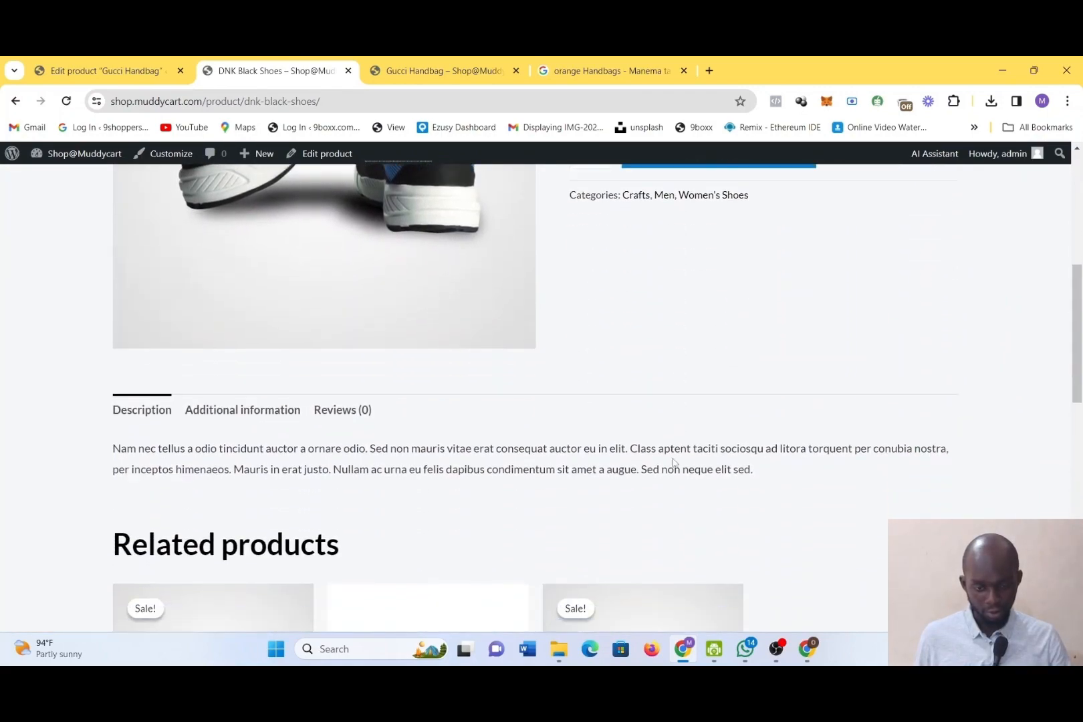
scroll(673, 462, "up", 5)
scroll(668, 458, "down", 8)
scroll(702, 434, "down", 1)
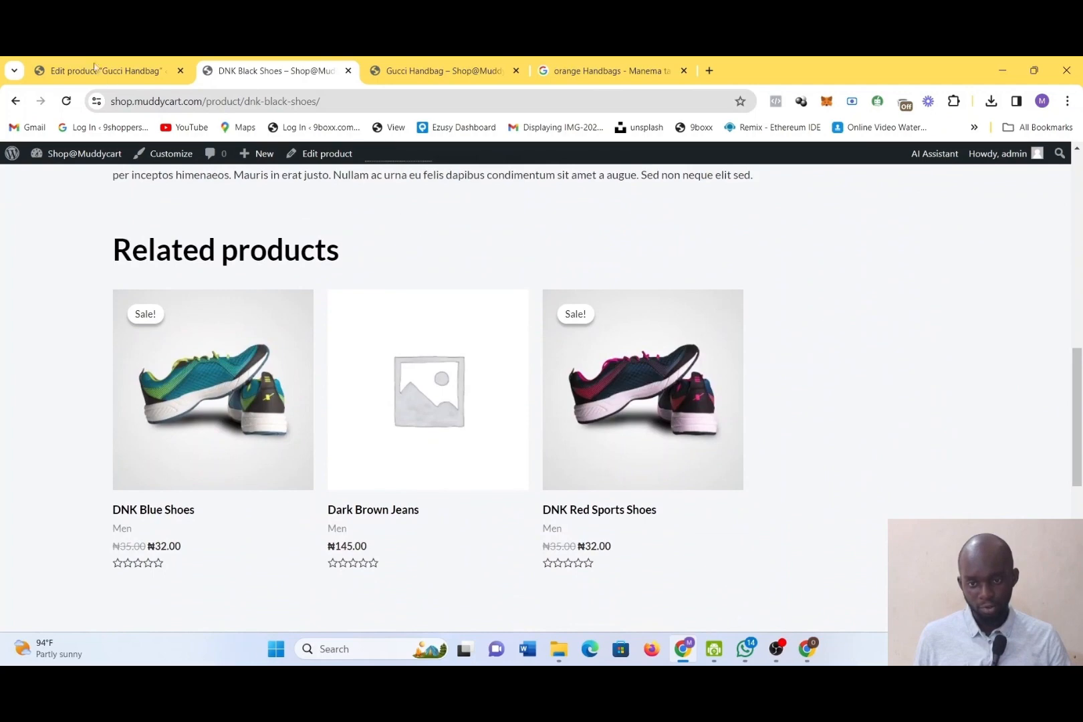
Close the DNK Black Shoes storefront page and return to the Gucci Handbag editor
left_click(348, 71)
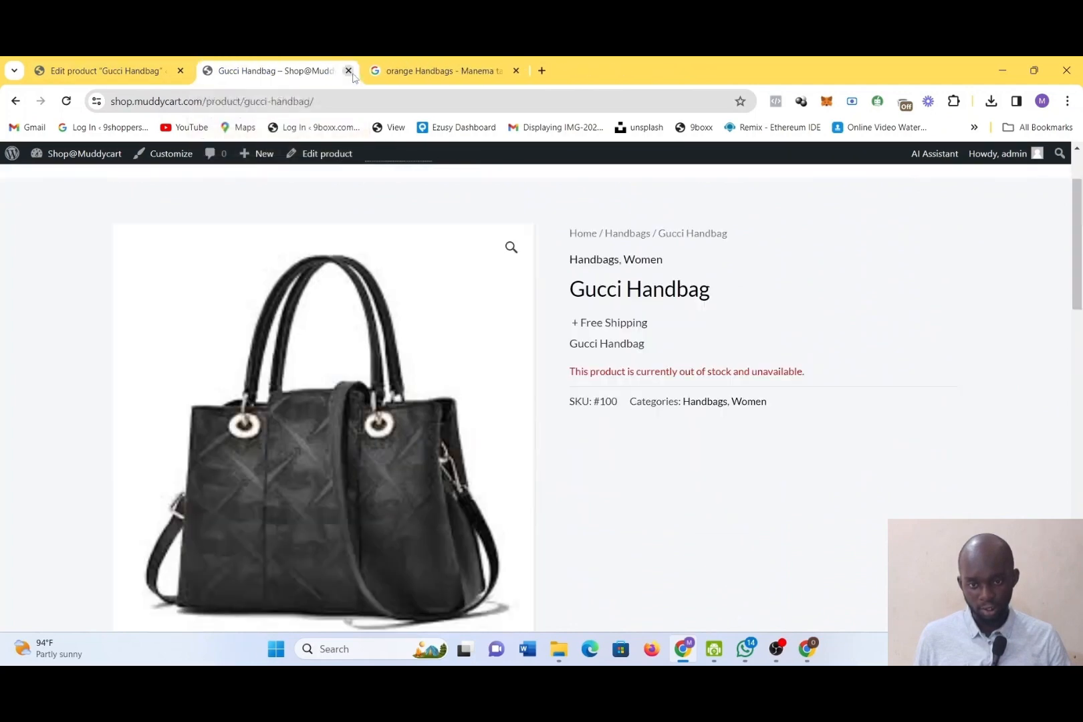
left_click(154, 62)
scroll(317, 448, "down", 7)
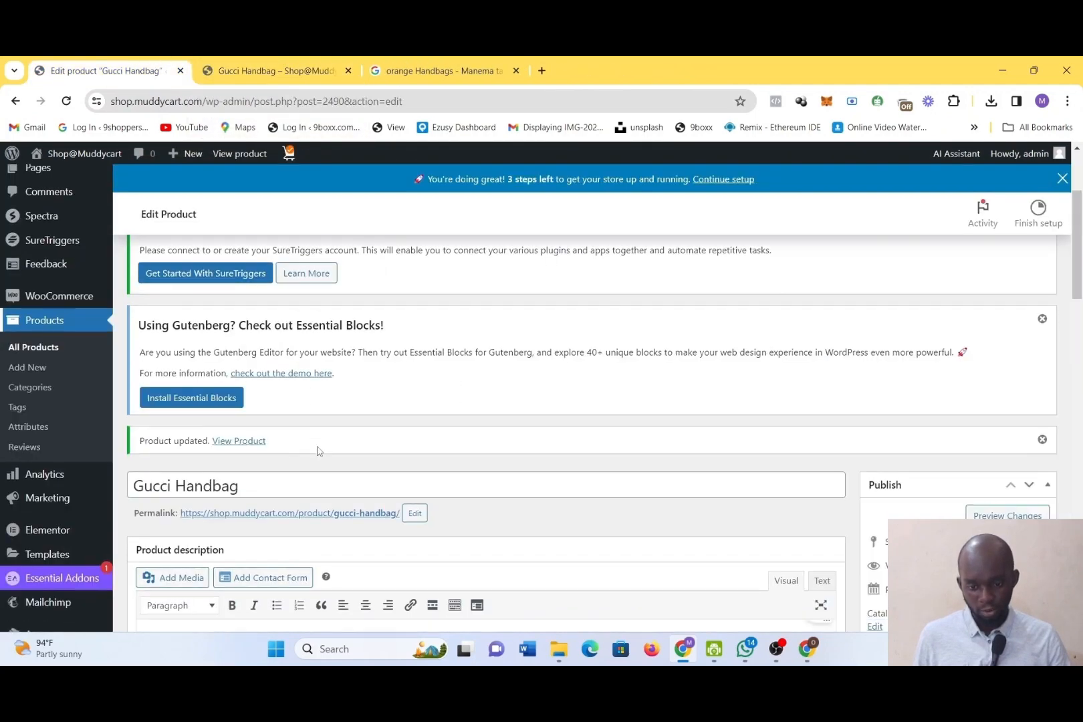
scroll(318, 451, "up", 8)
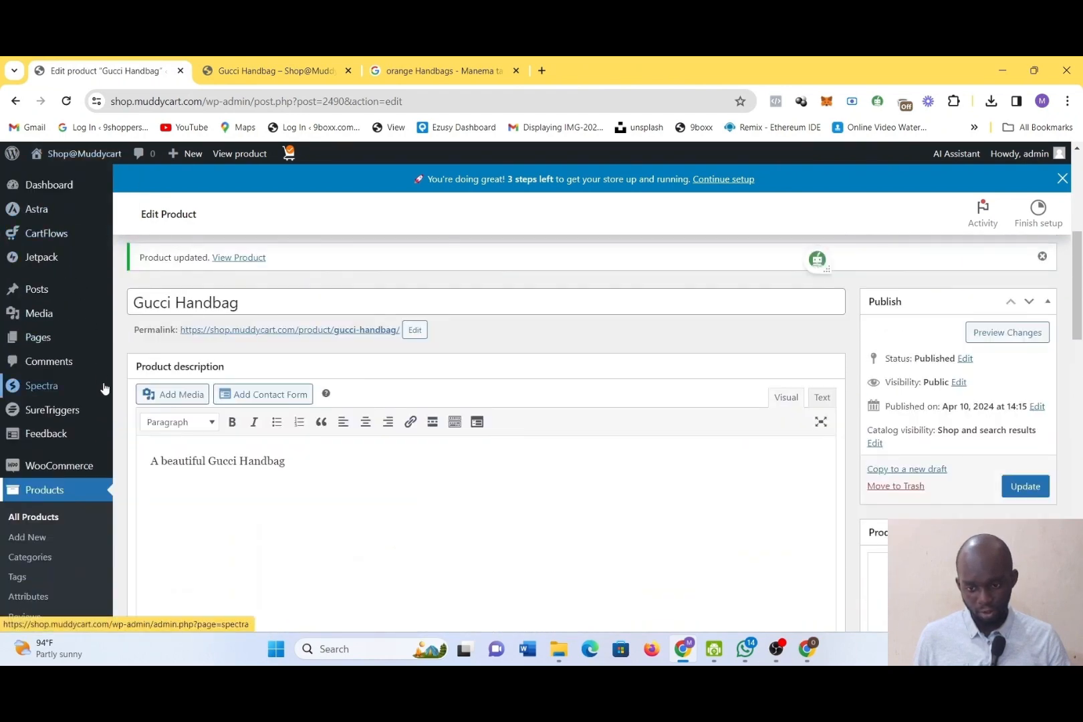
Open the Products list in a new tab and open the DNK Black Shoes for editing to examine its product data
right_click(49, 524)
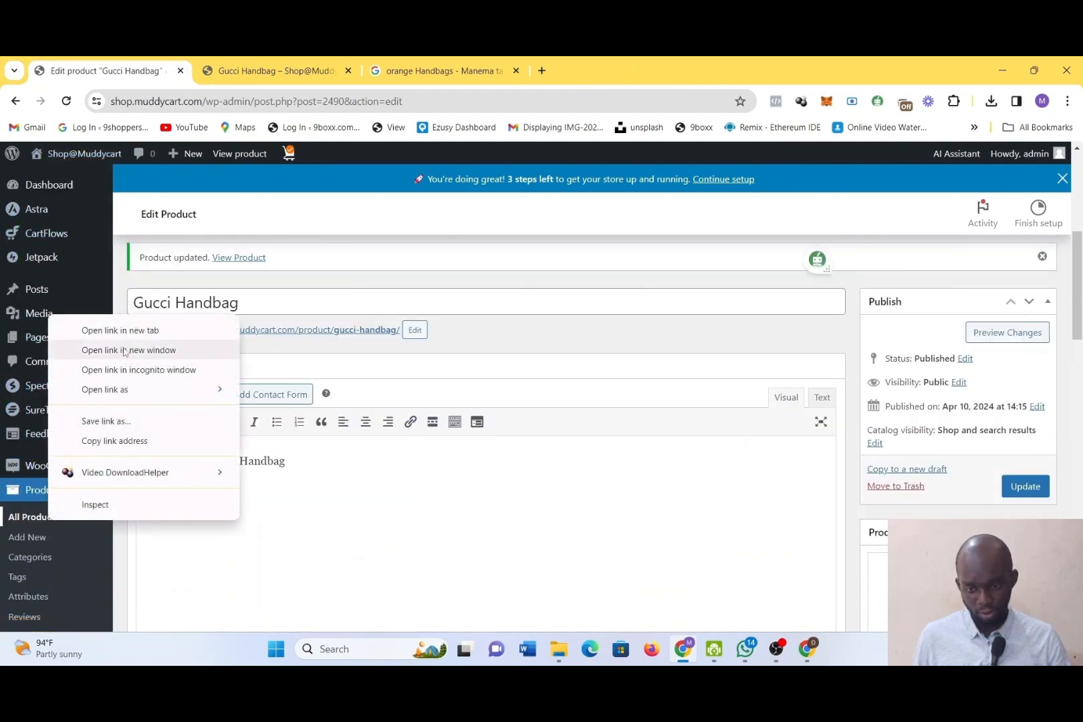
left_click(118, 328)
left_click(249, 71)
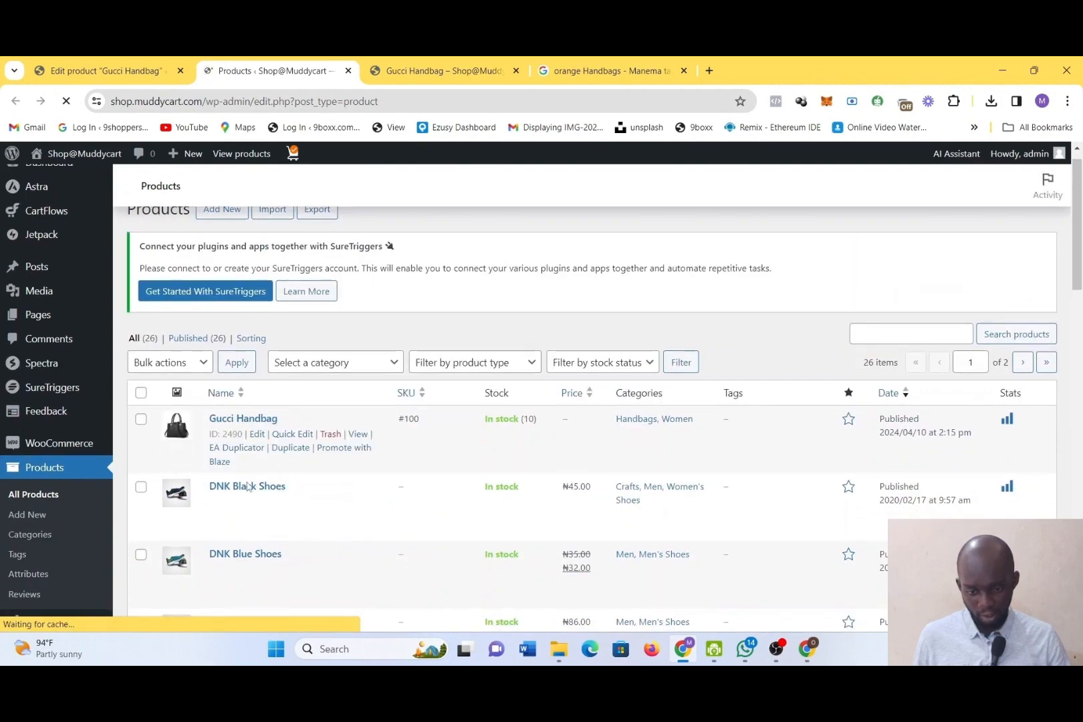
left_click(247, 486)
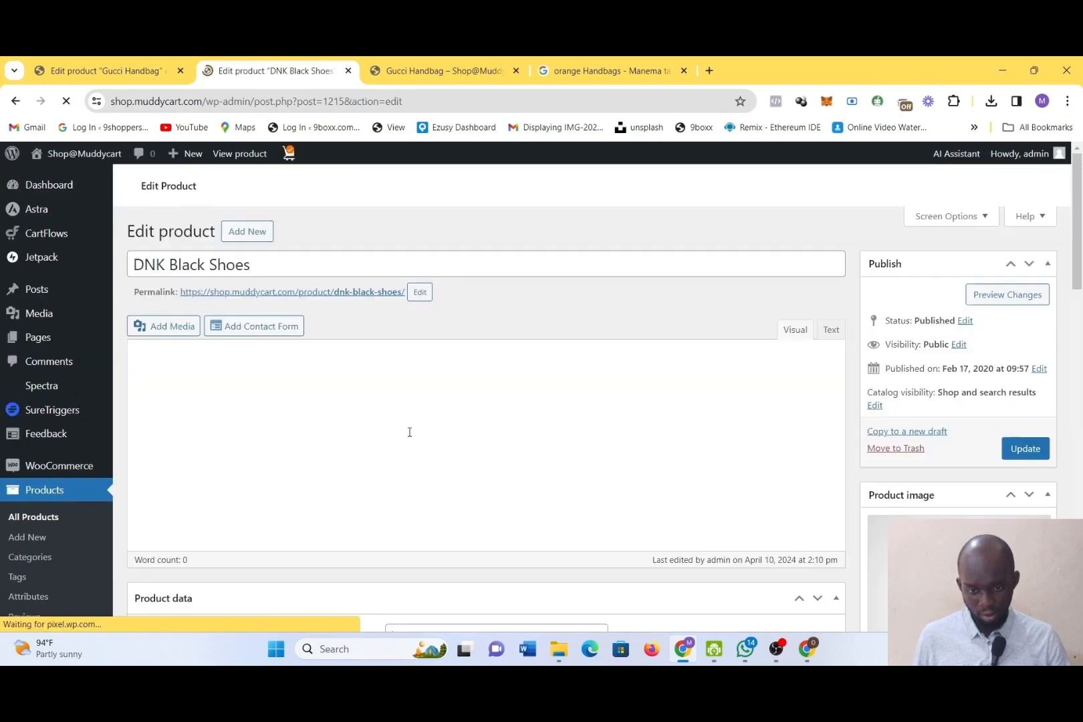
scroll(422, 436, "down", 4)
scroll(422, 436, "down", 2)
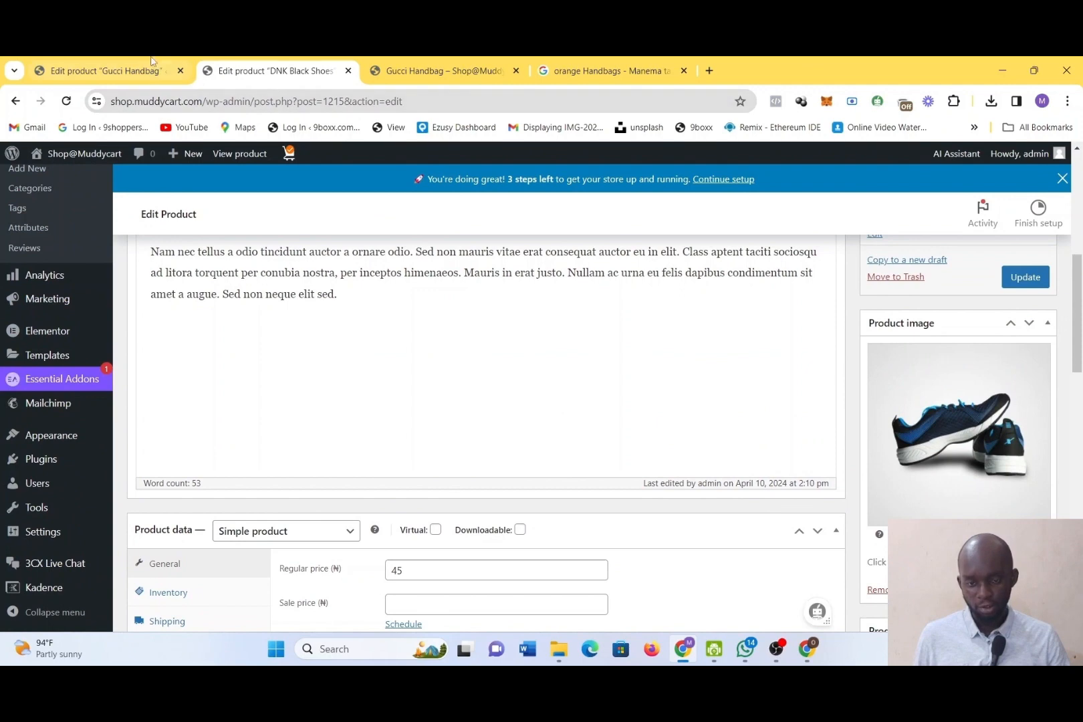
Compare the Gucci Handbag's product type and inventory data with the DNK Black Shoes' product type and general pricing settings
left_click(140, 70)
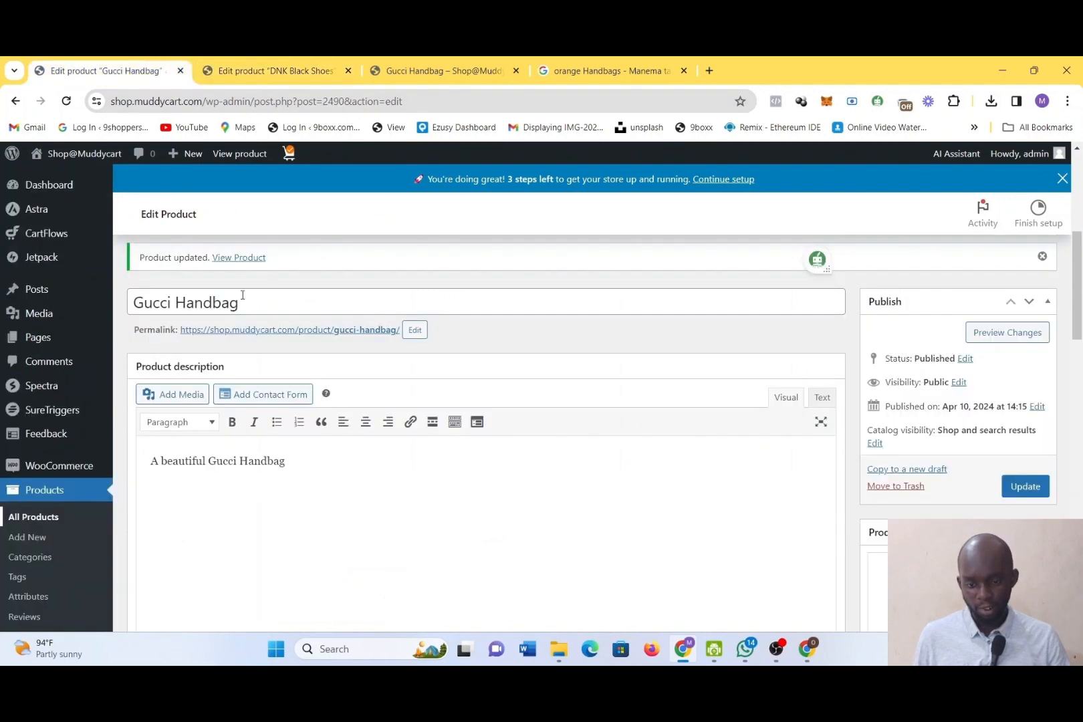
scroll(341, 398, "down", 4)
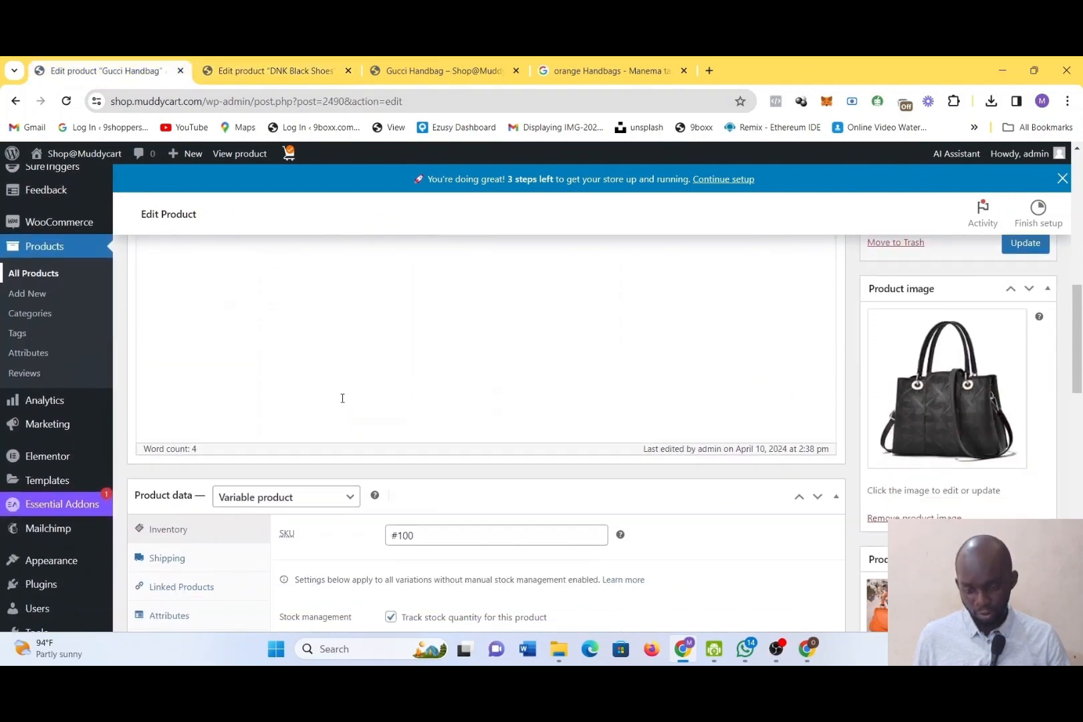
scroll(342, 398, "down", 1)
scroll(343, 402, "down", 1)
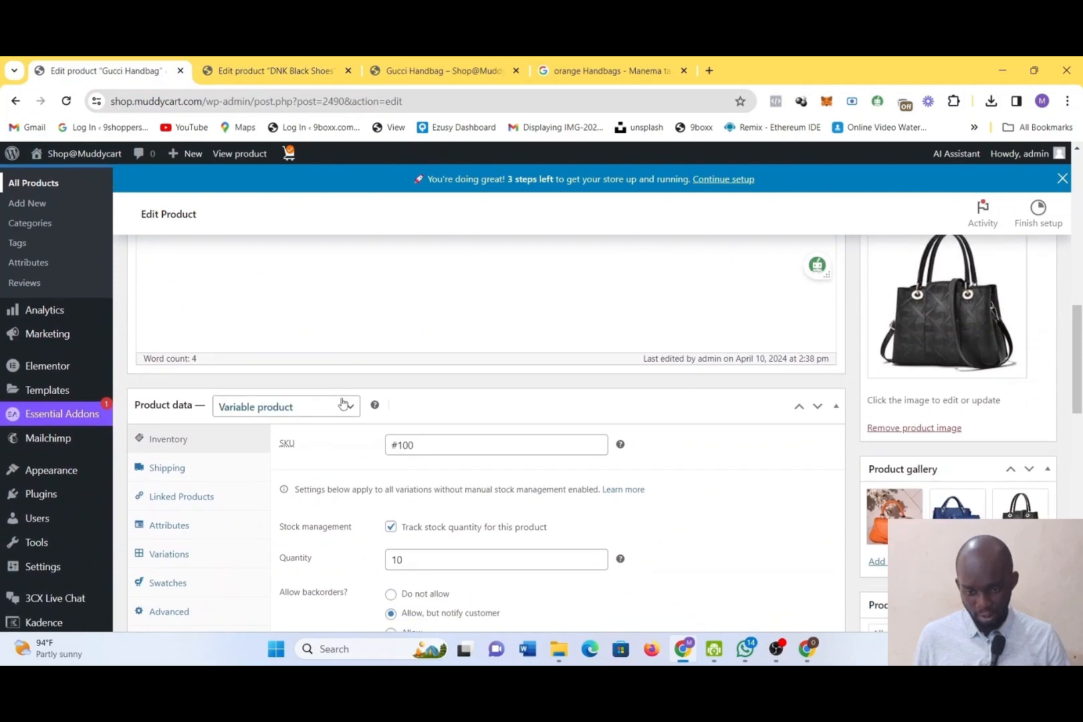
left_click(288, 70)
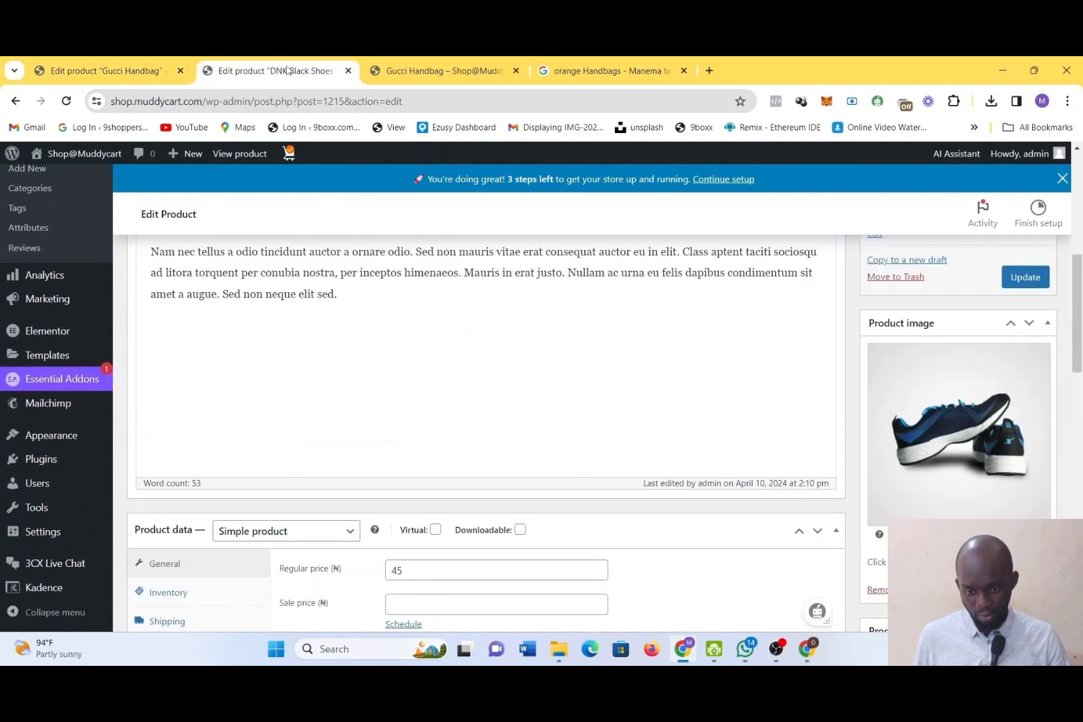
scroll(375, 442, "down", 5)
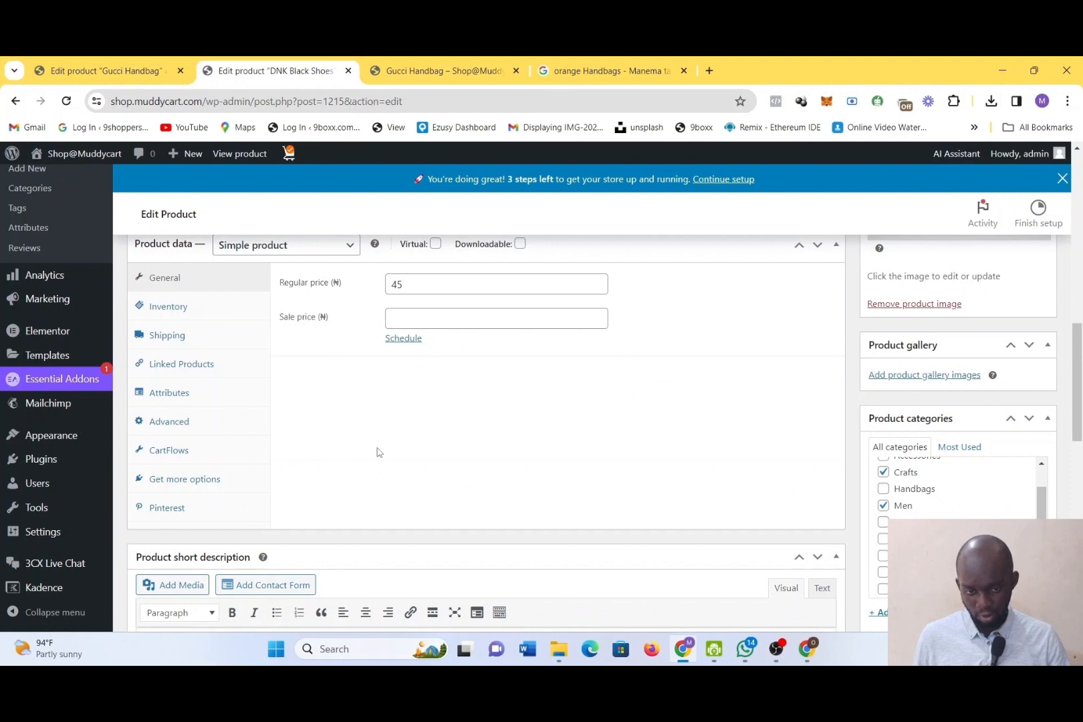
Change the Gucci Handbag's product type to Simple product, with a regular price of 25000 and a sale price of 15000
scroll(378, 452, "down", 1)
left_click(120, 67)
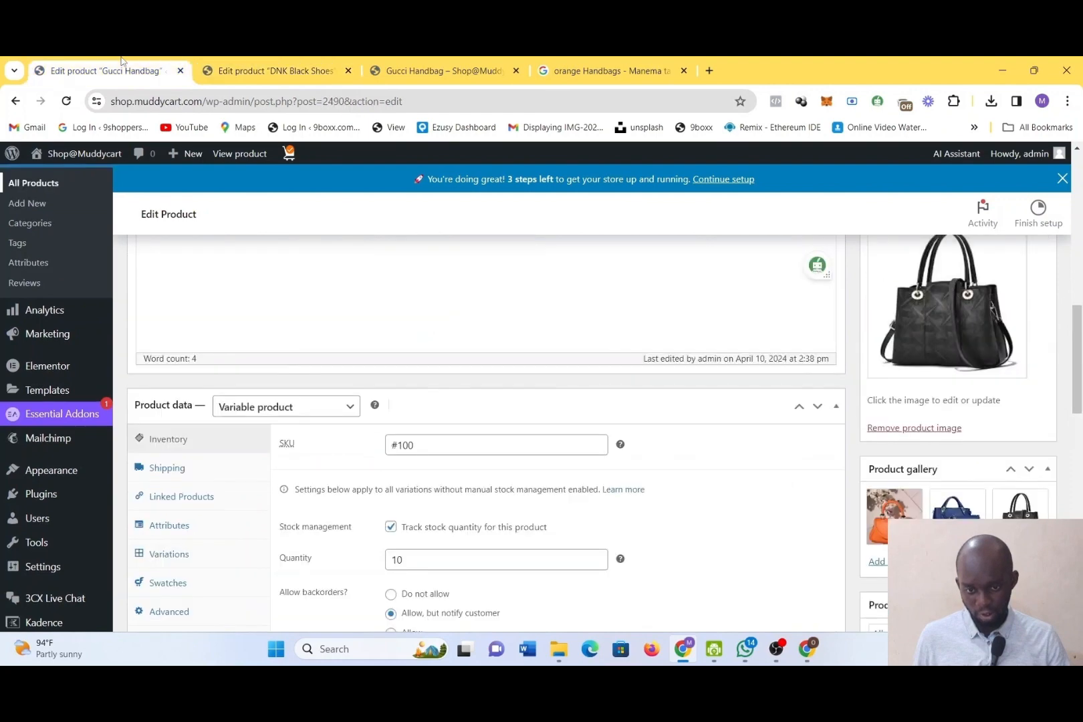
left_click(324, 413)
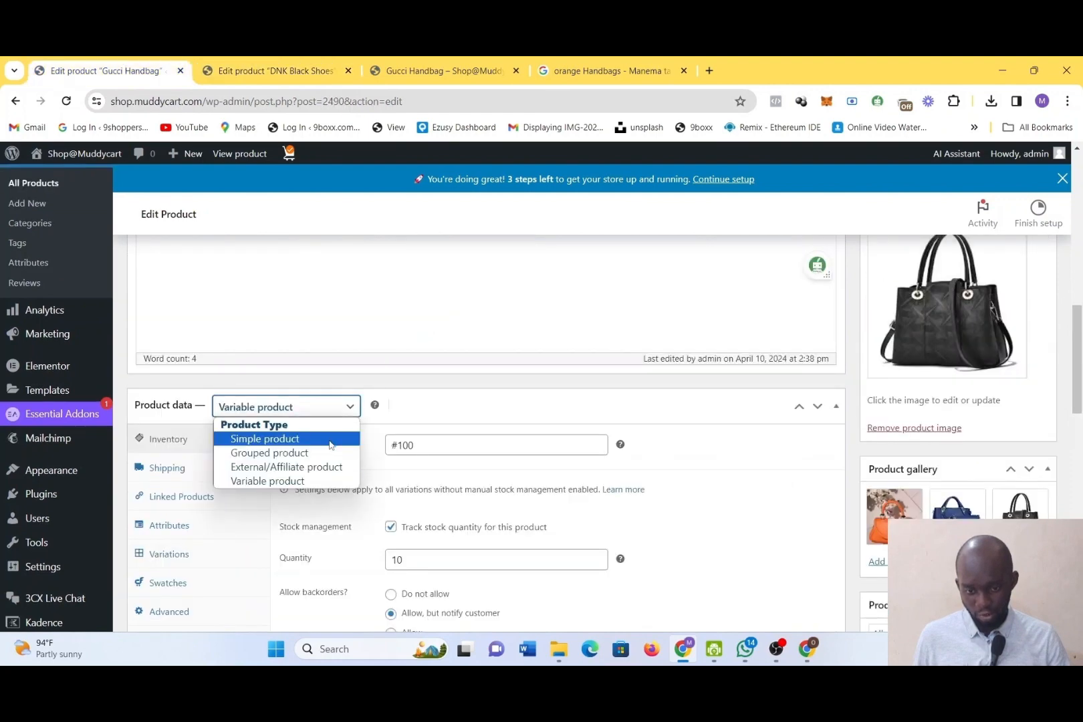
left_click(330, 442)
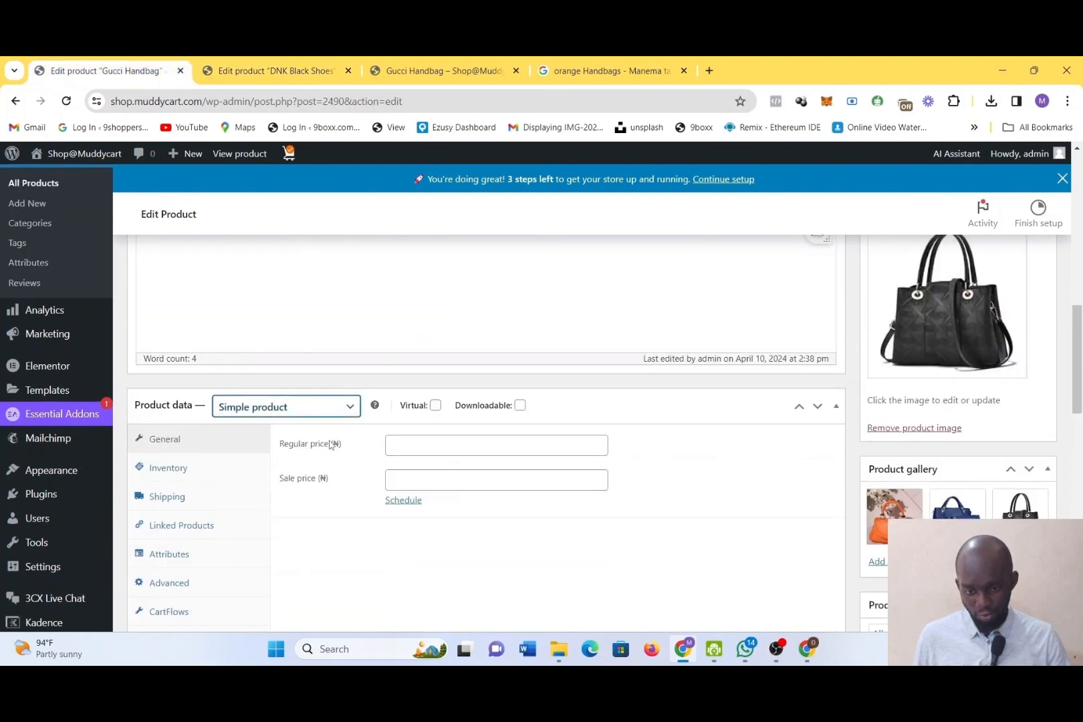
left_click(403, 453)
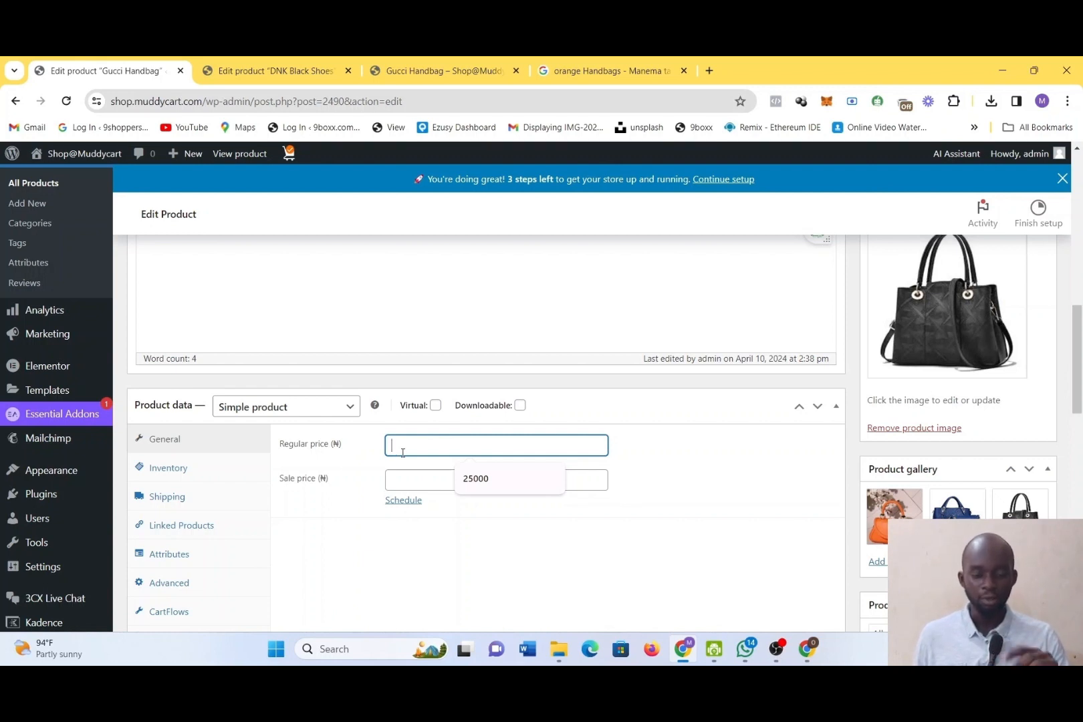
left_click(472, 480)
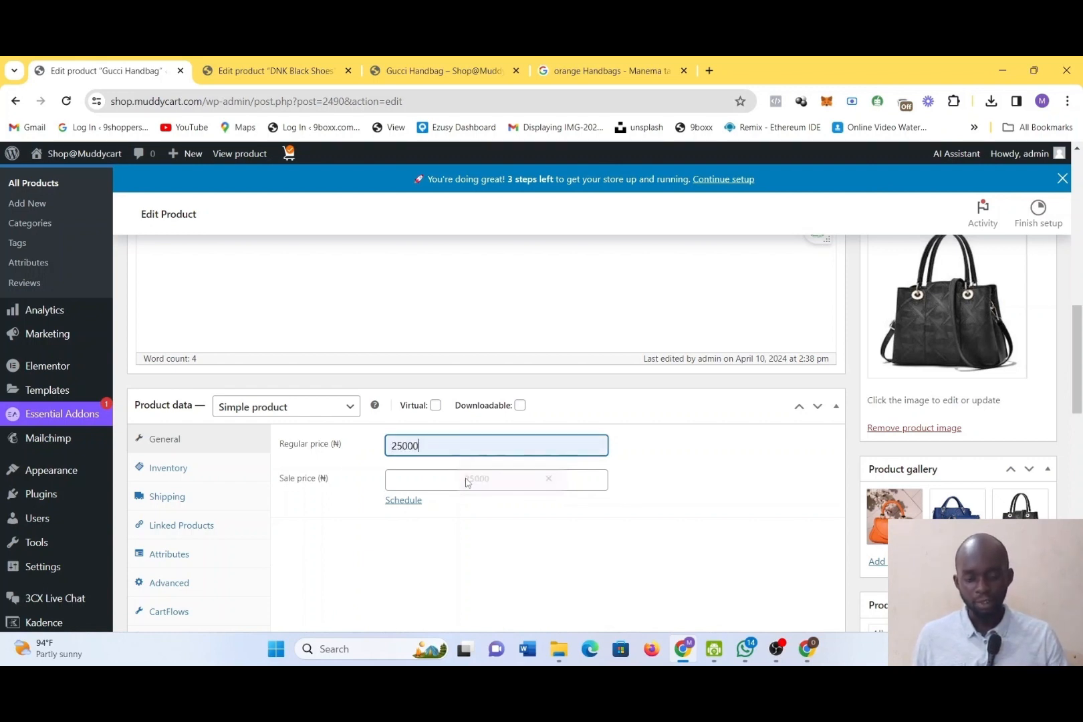
left_click(442, 477)
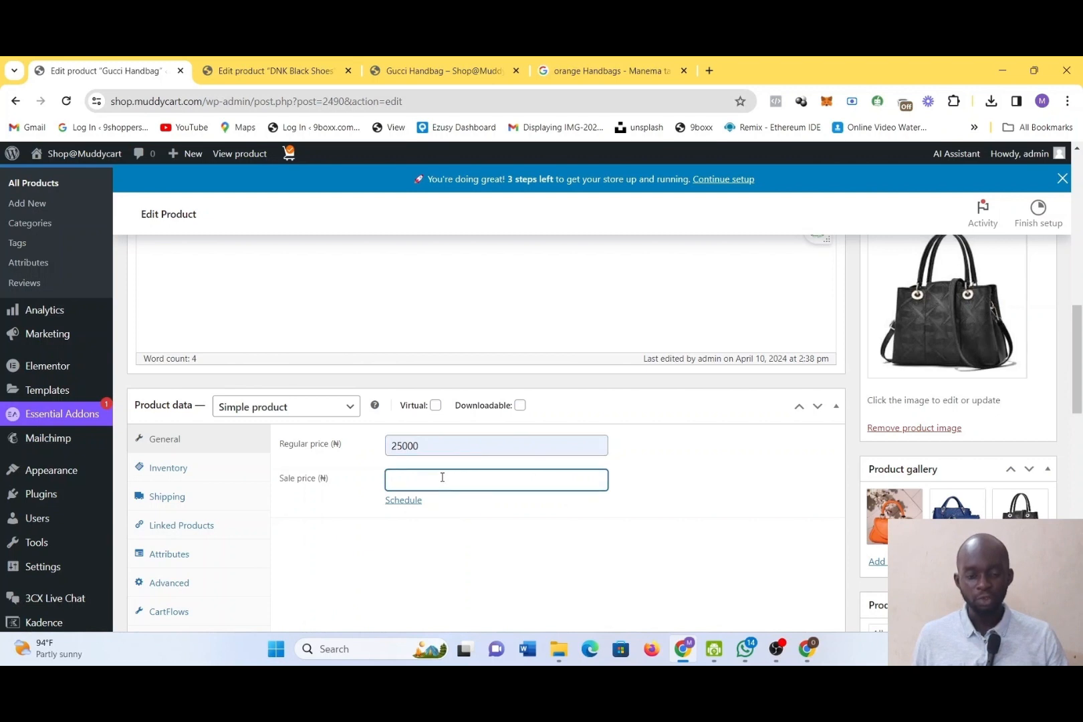
type("15000")
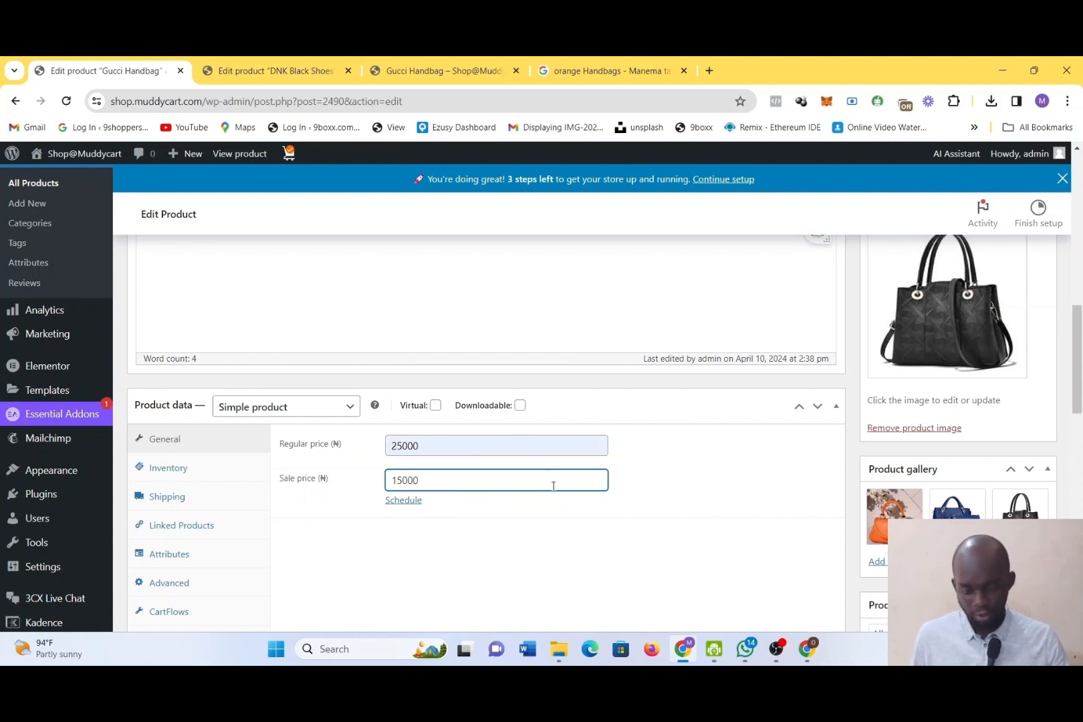
Update the Gucci Handbag product, reload the resulting page with form resubmission, and update the product once more
scroll(636, 508, "down", 1)
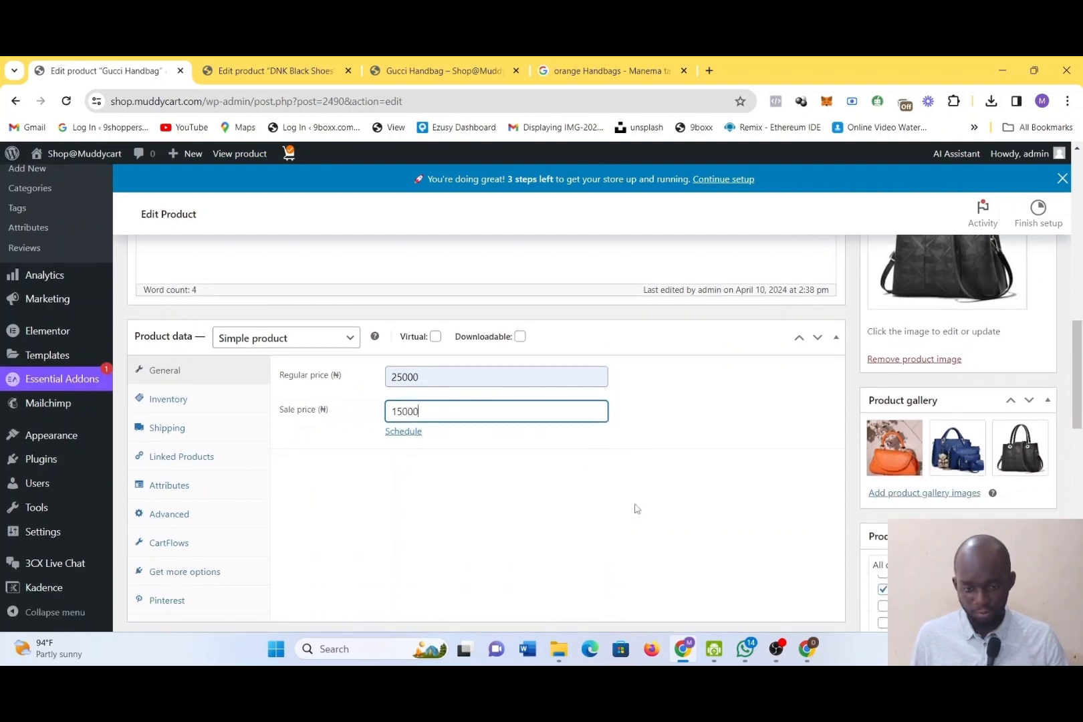
scroll(636, 508, "up", 4)
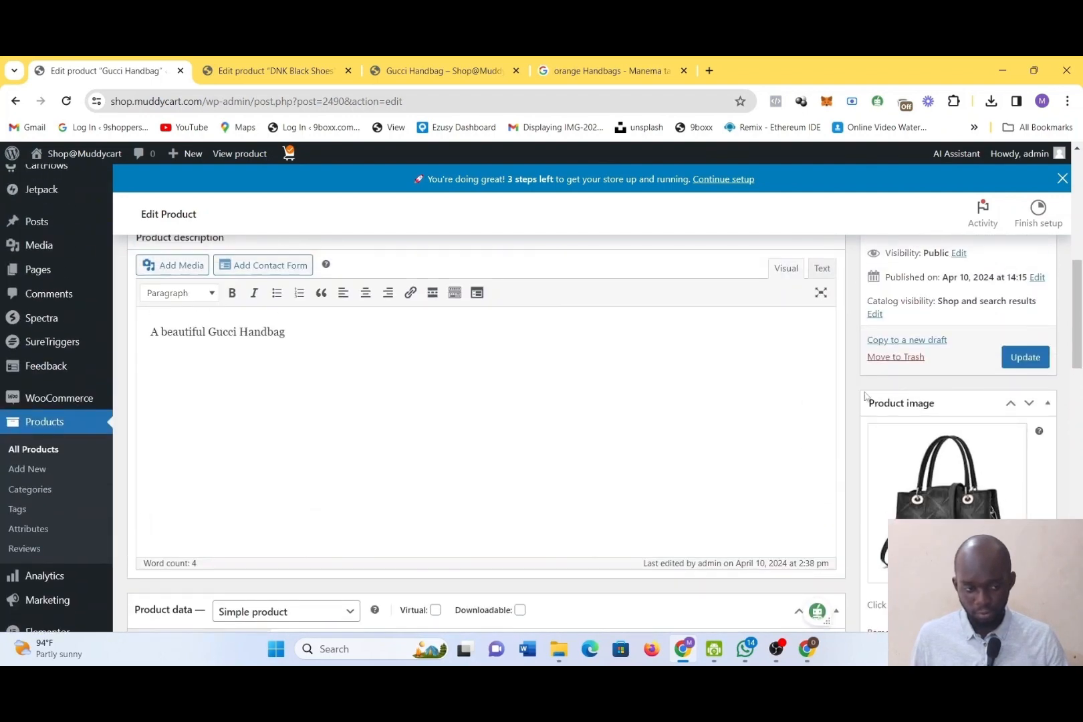
left_click(1025, 358)
scroll(747, 452, "down", 4)
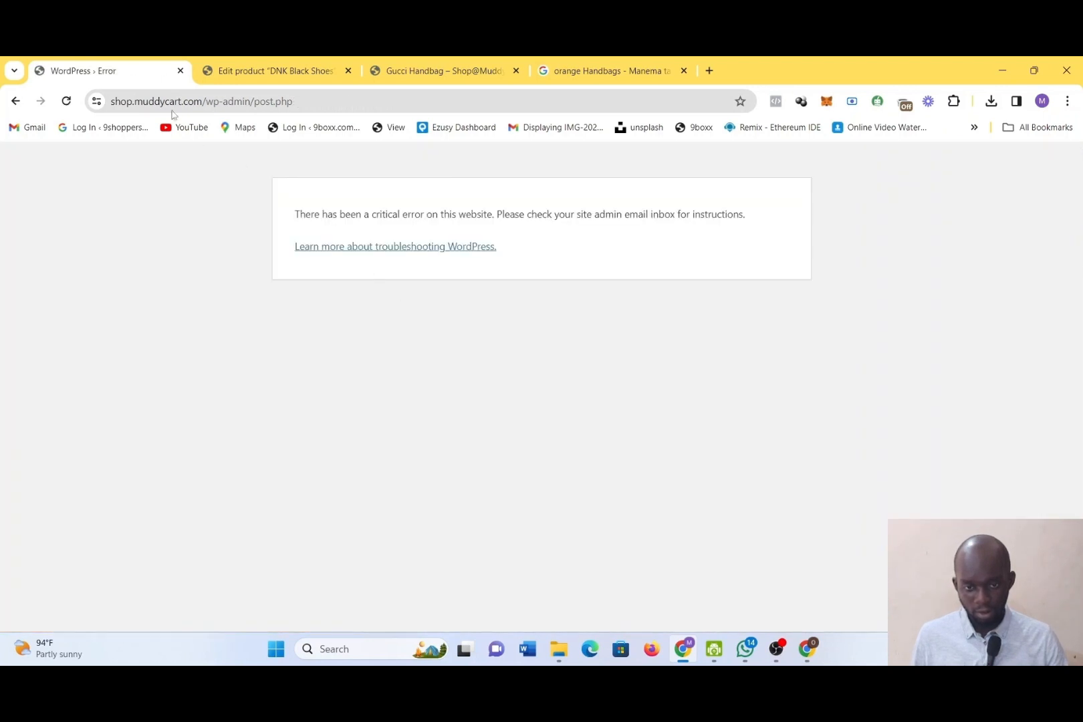
left_click(72, 100)
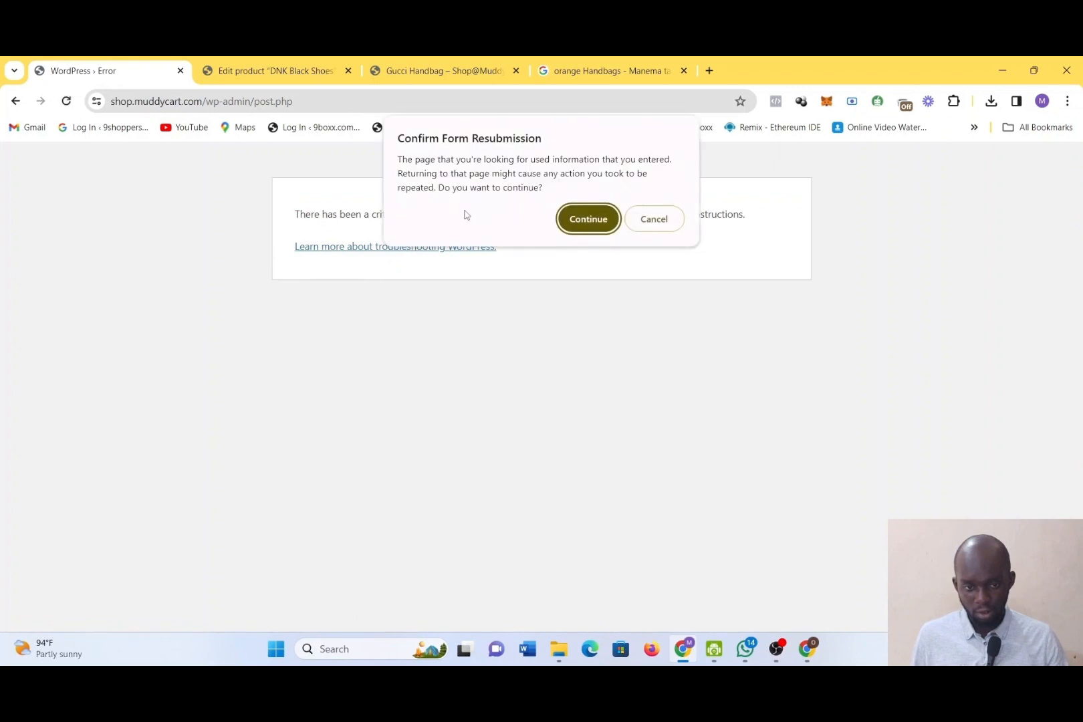
key("Return")
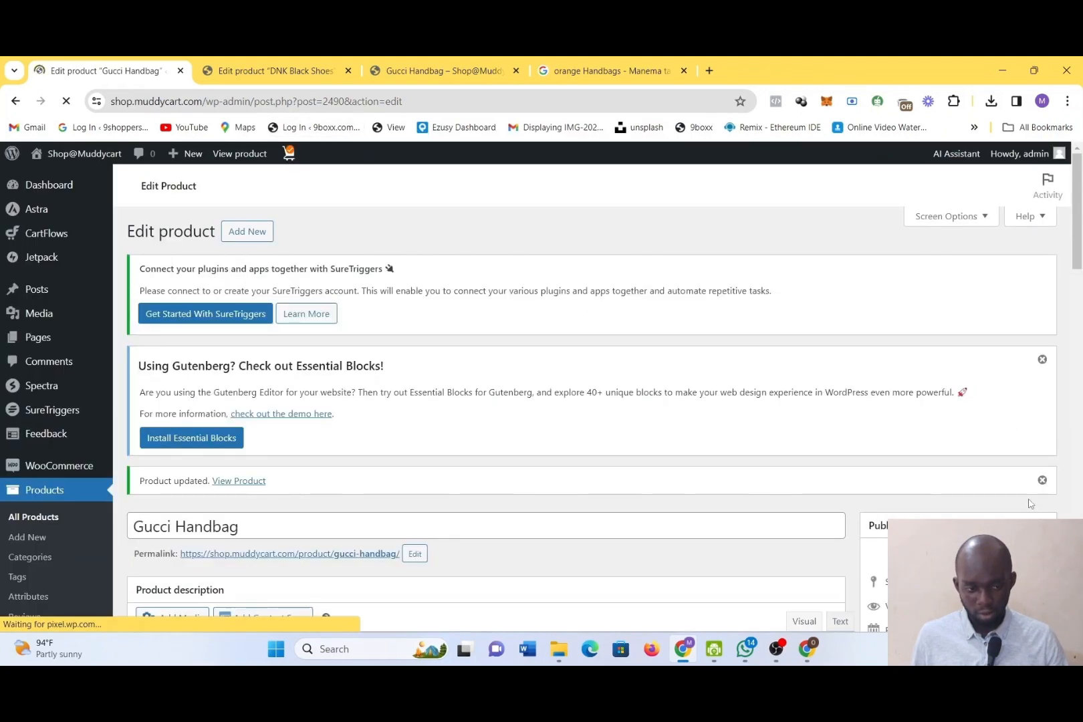
scroll(1029, 504, "down", 10)
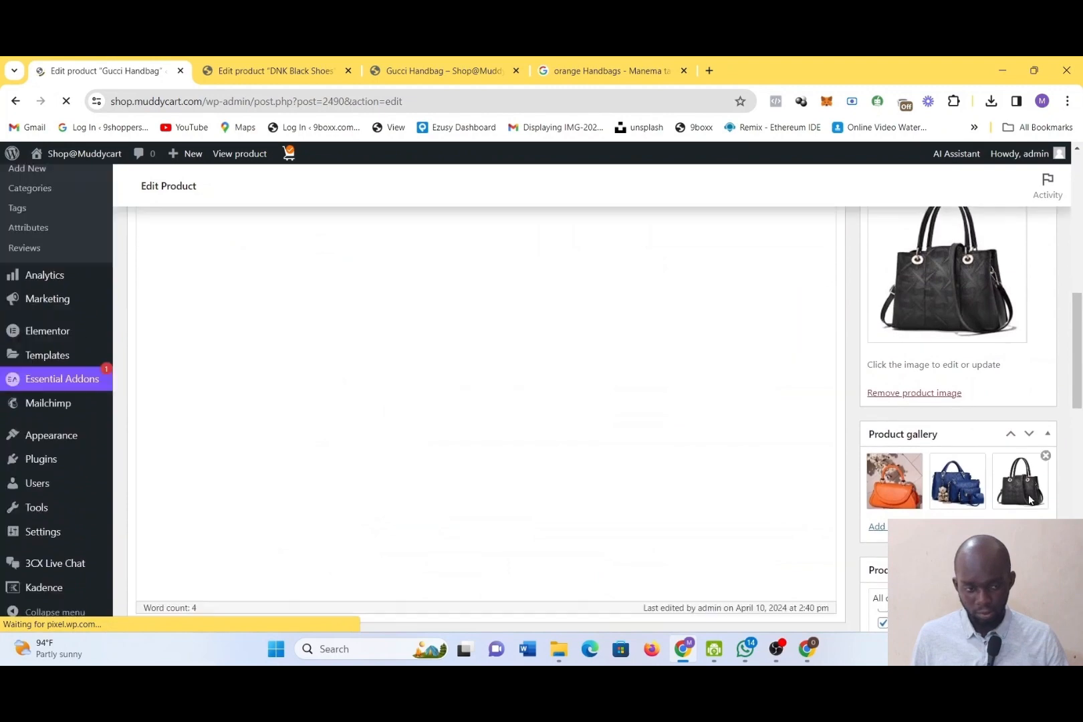
scroll(1030, 500, "up", 2)
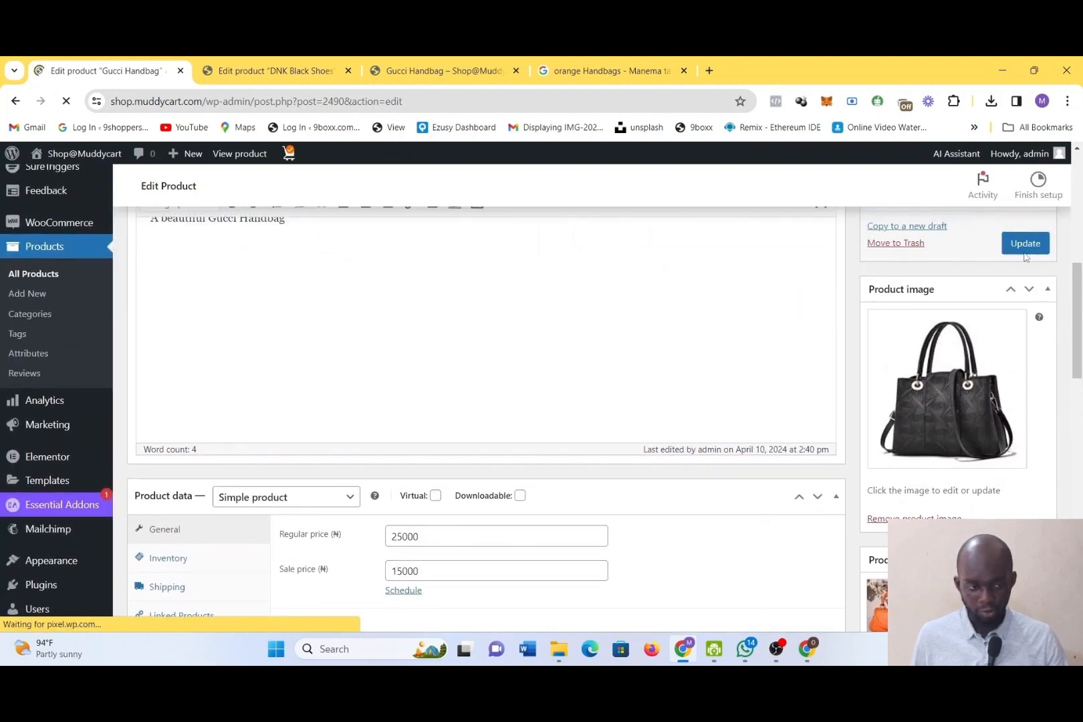
left_click(1025, 252)
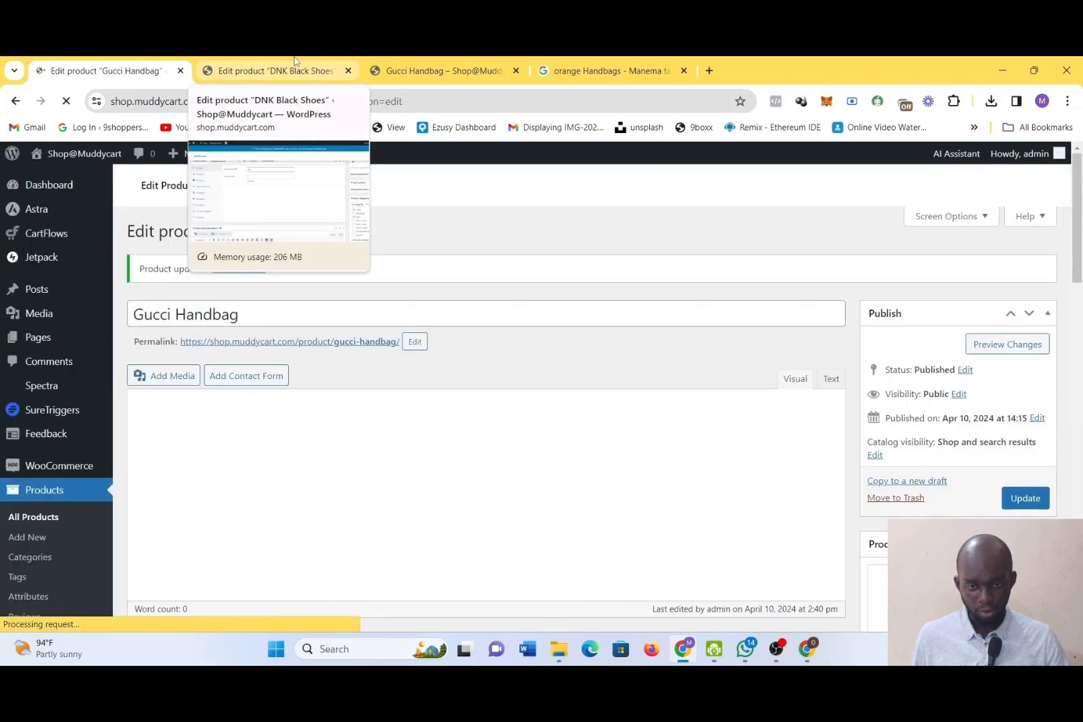
Recheck the DNK Black Shoes' product data, return to the Products list and open the Gucci Handbag's storefront page
left_click(295, 62)
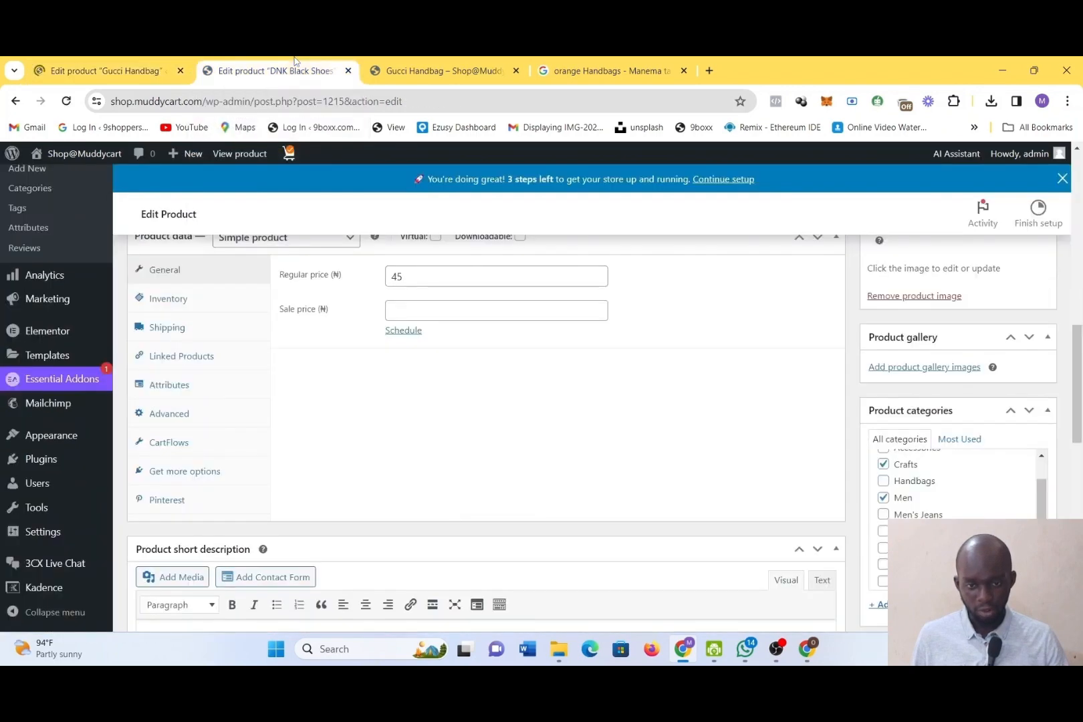
scroll(93, 369, "up", 1)
scroll(93, 368, "down", 1)
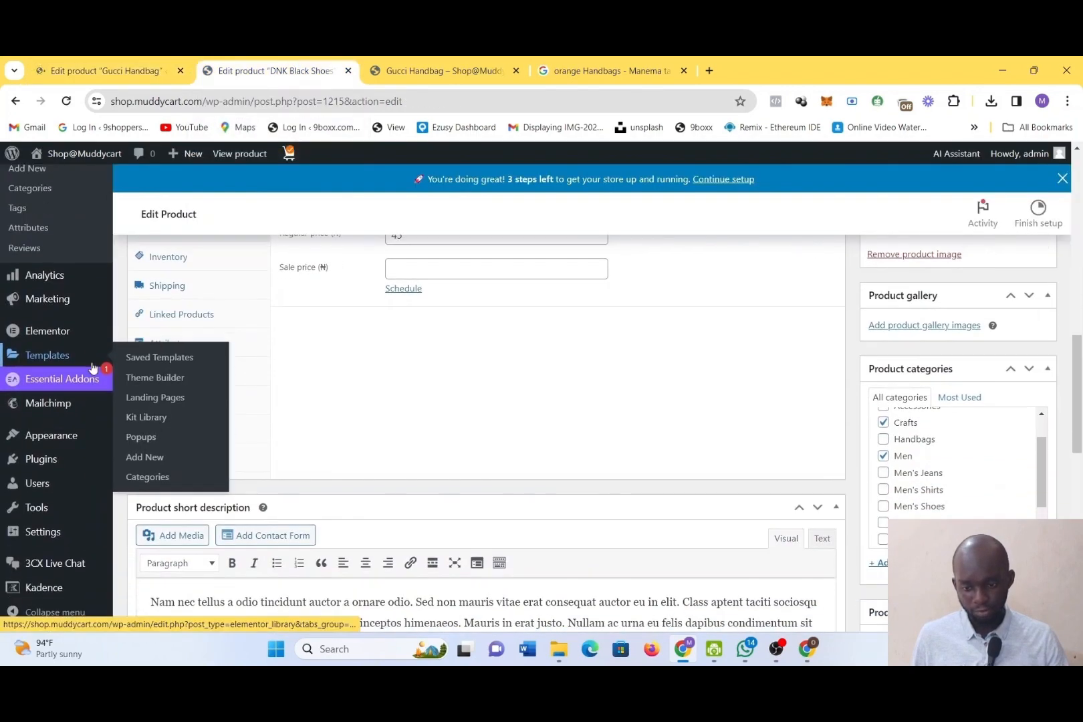
scroll(93, 368, "up", 2)
scroll(93, 369, "up", 1)
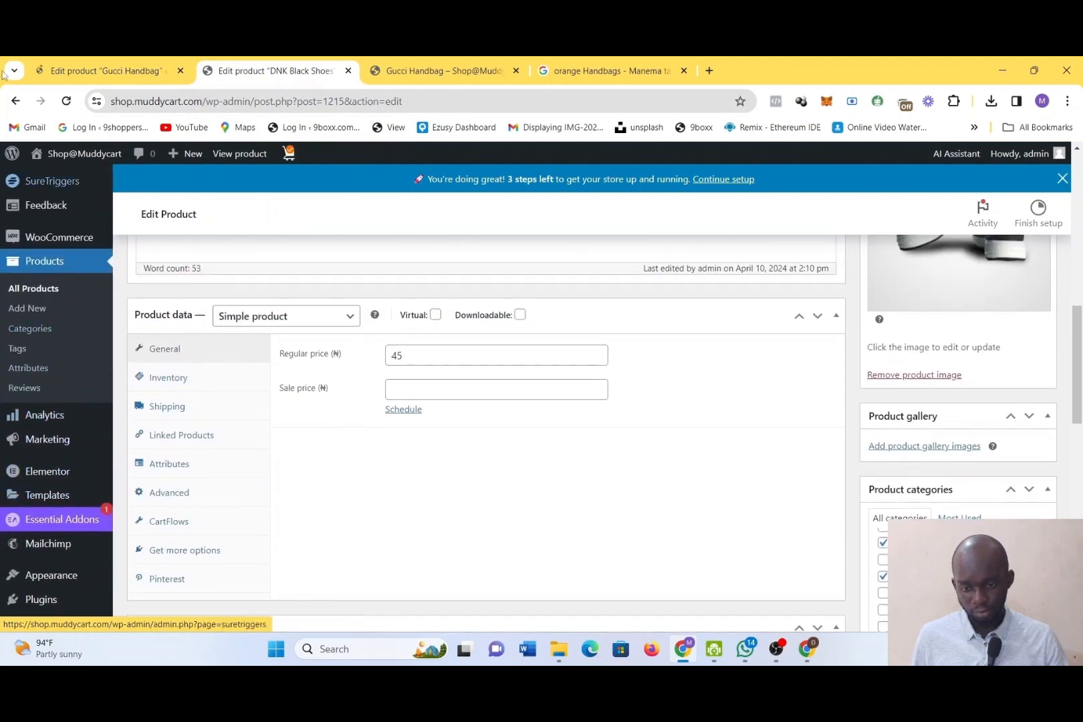
left_click(14, 103)
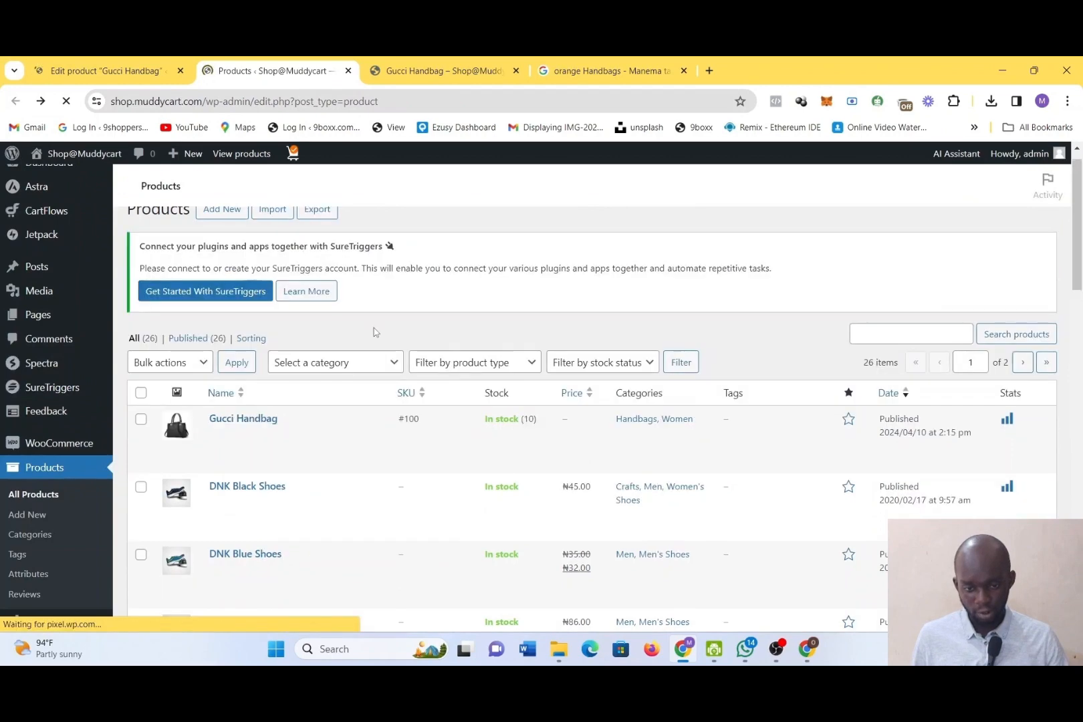
mouse_move(286, 429)
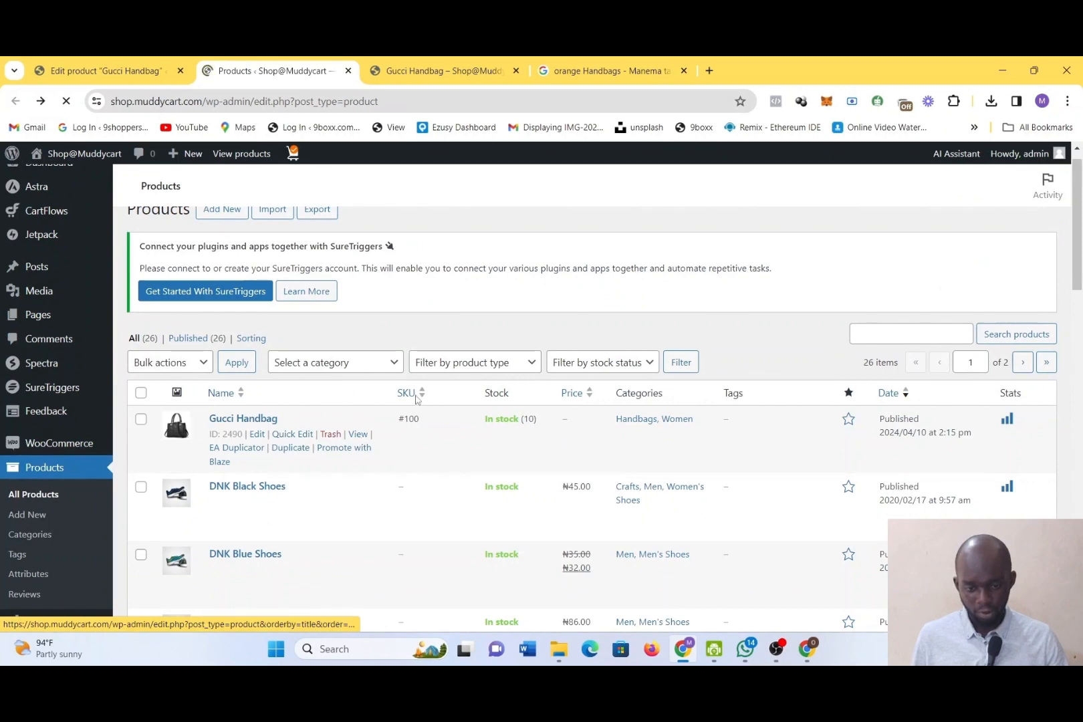
left_click(358, 434)
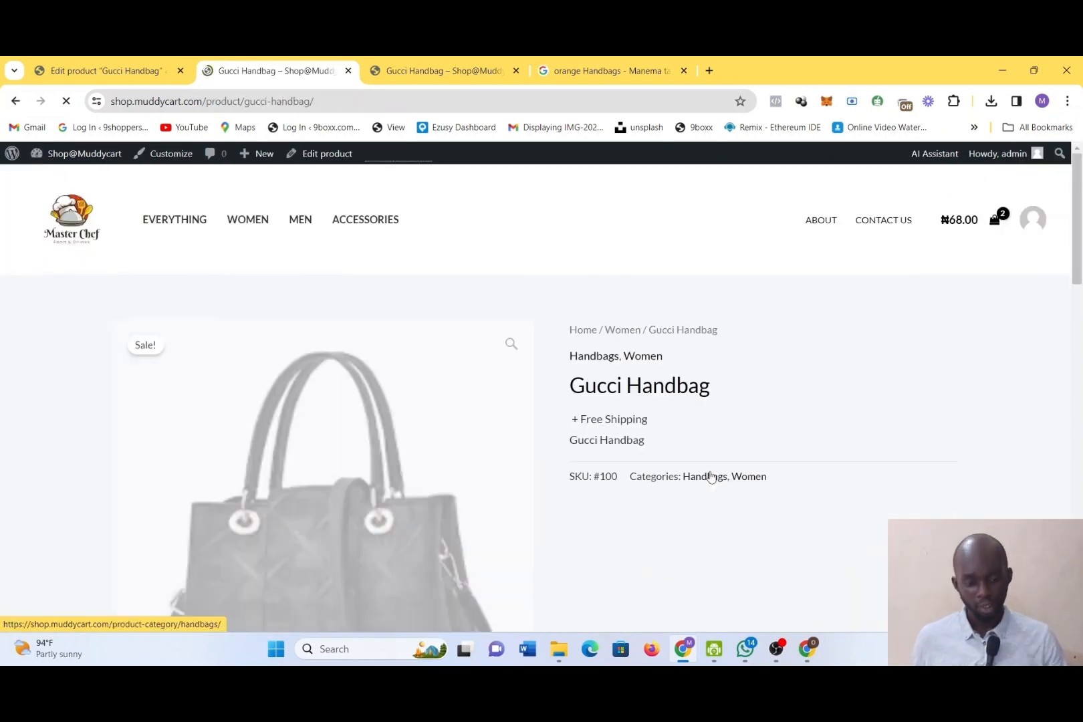
Examine the Gucci Handbag storefront page for its price, purchase option, gallery images and description
scroll(726, 471, "down", 2)
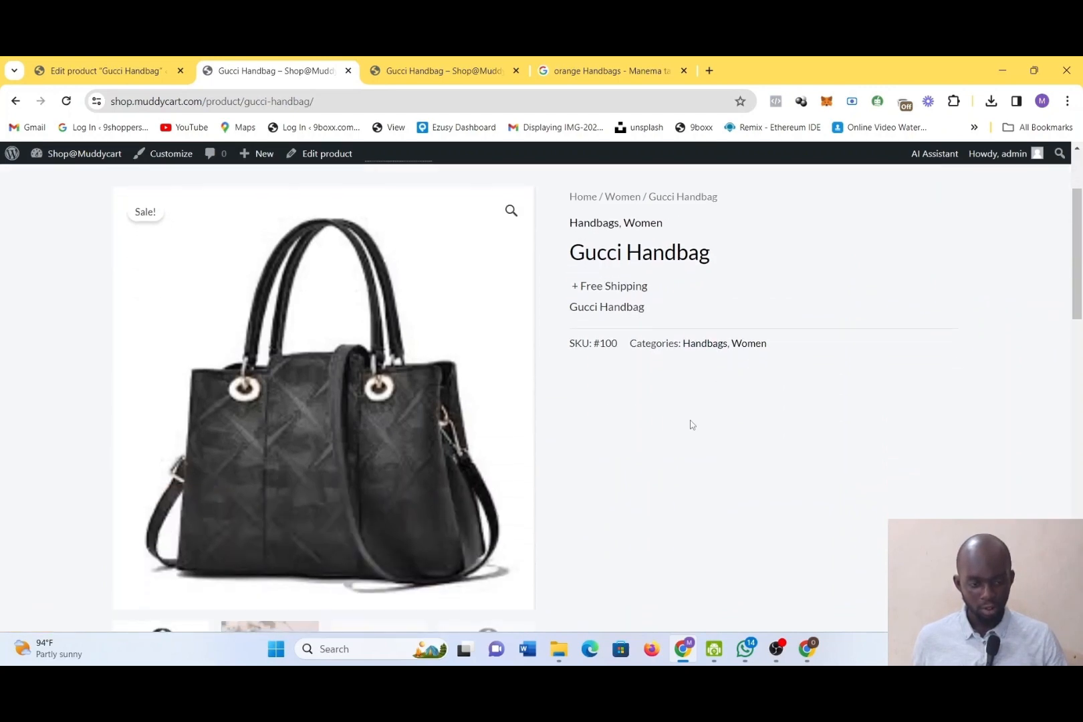
scroll(618, 334, "up", 1)
scroll(616, 325, "down", 3)
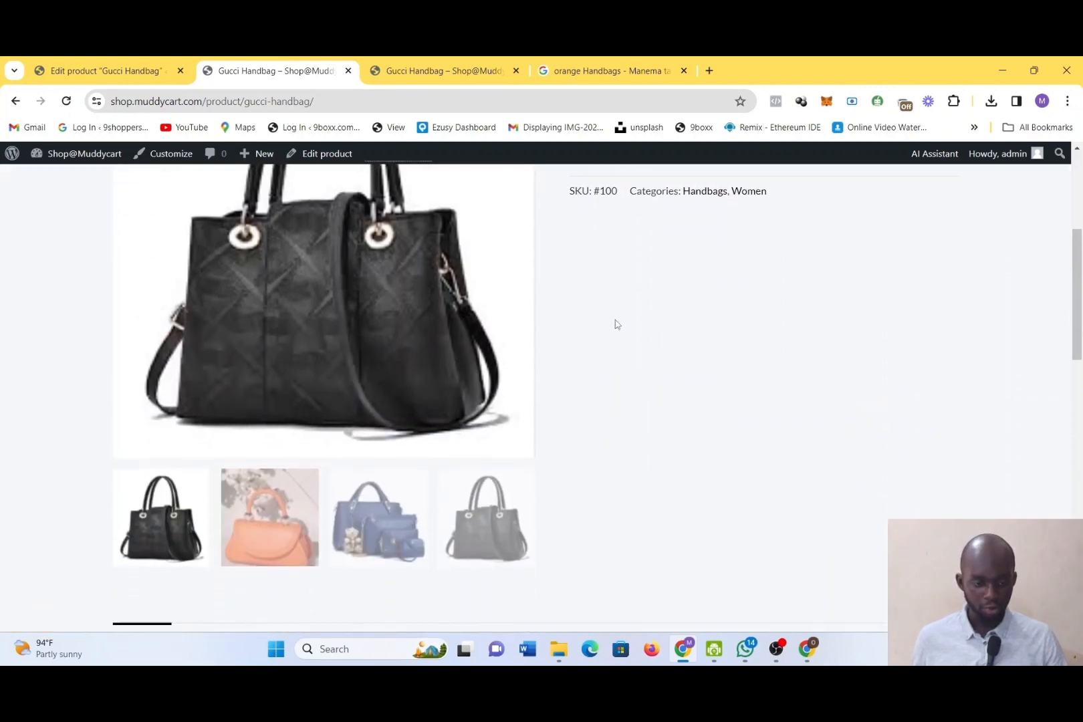
scroll(617, 325, "up", 3)
scroll(617, 320, "down", 5)
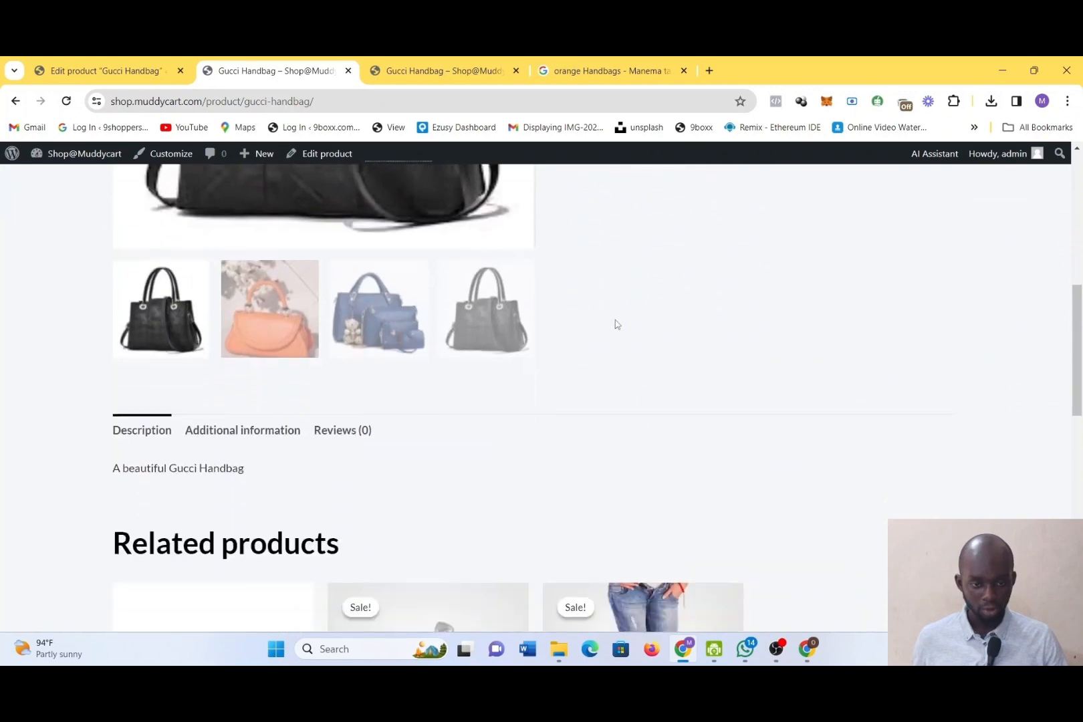
scroll(617, 321, "up", 2)
scroll(616, 323, "up", 5)
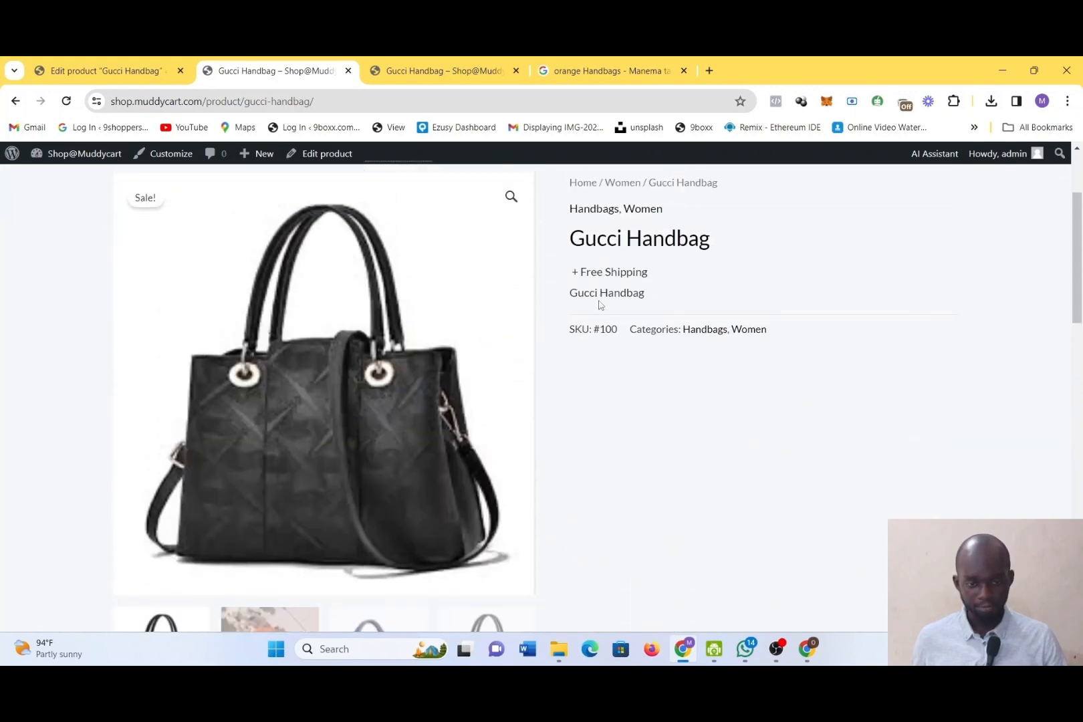
Return to the Gucci Handbag editor and set the product type back to Variable product
left_click(110, 61)
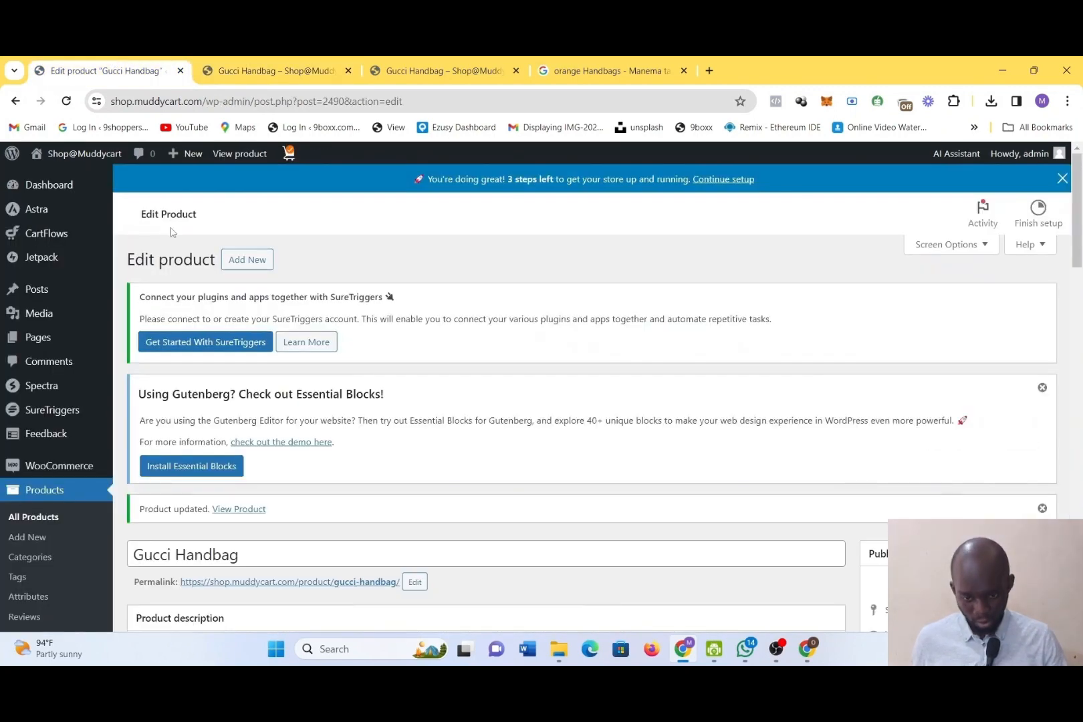
scroll(171, 232, "down", 4)
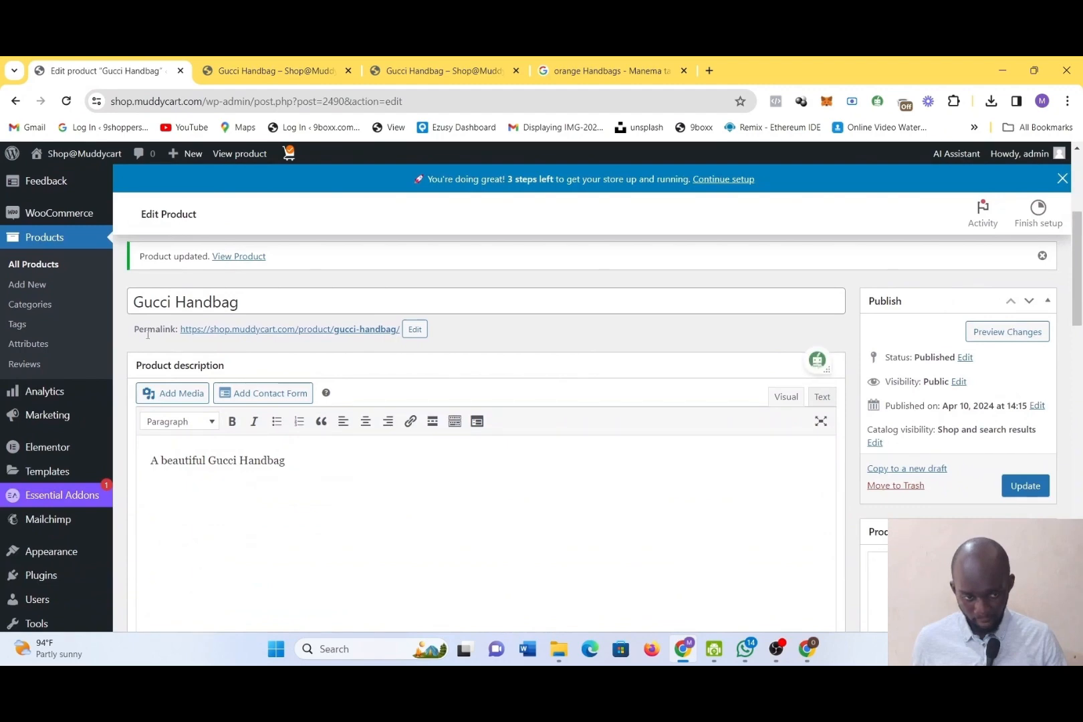
scroll(148, 334, "down", 5)
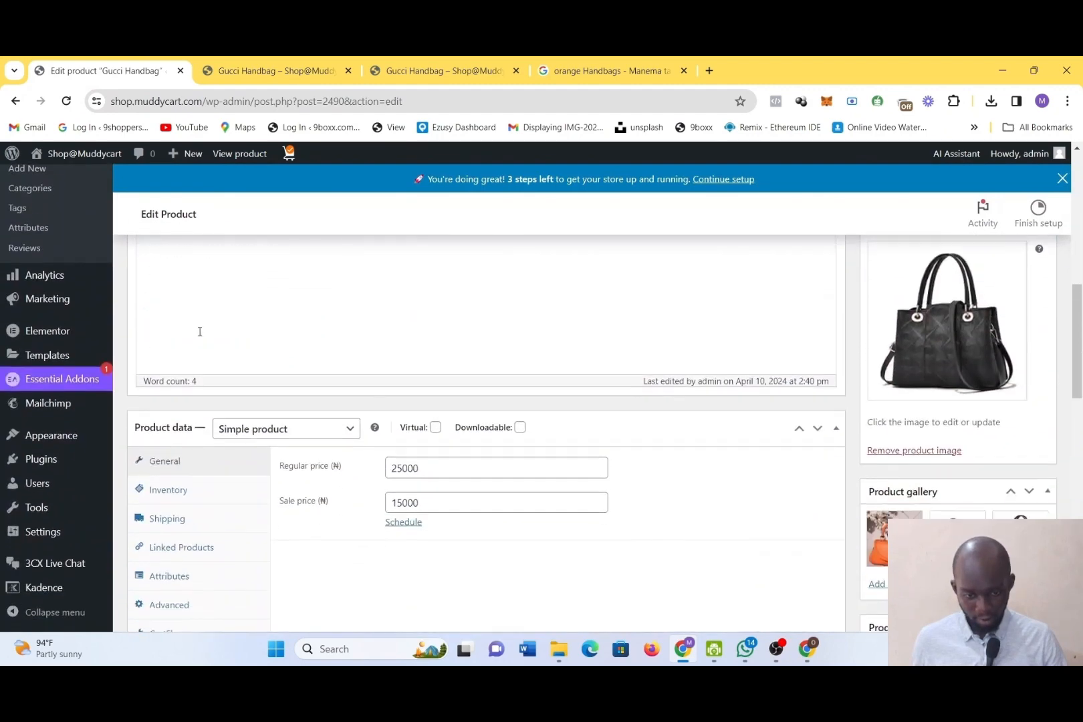
left_click(331, 429)
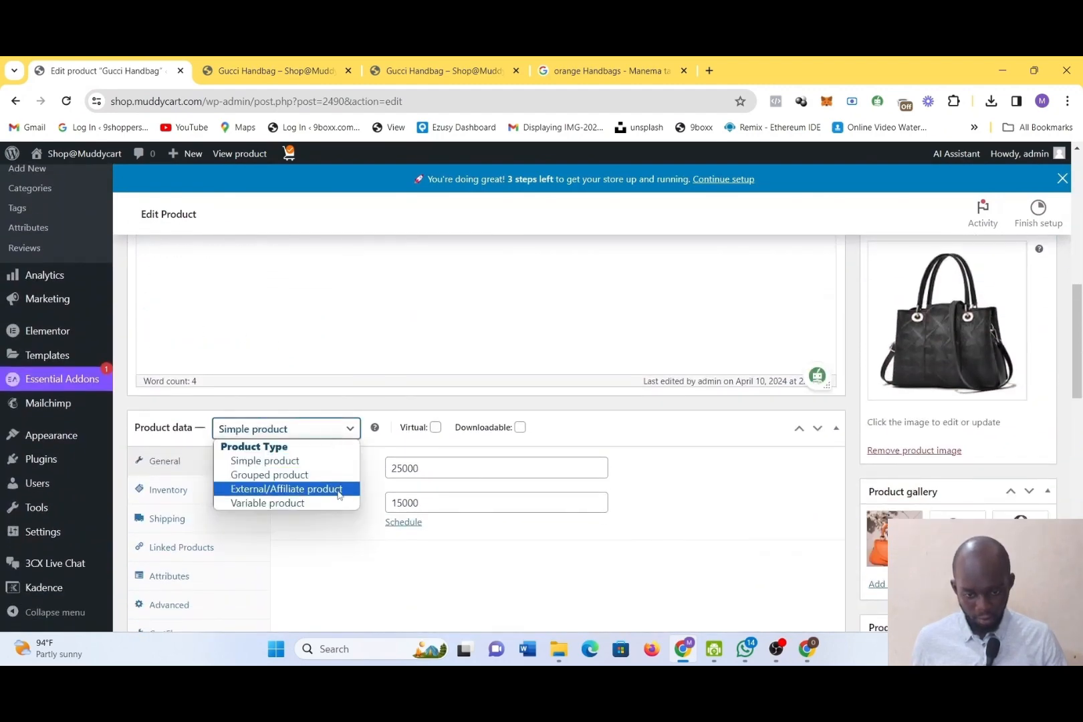
left_click(289, 503)
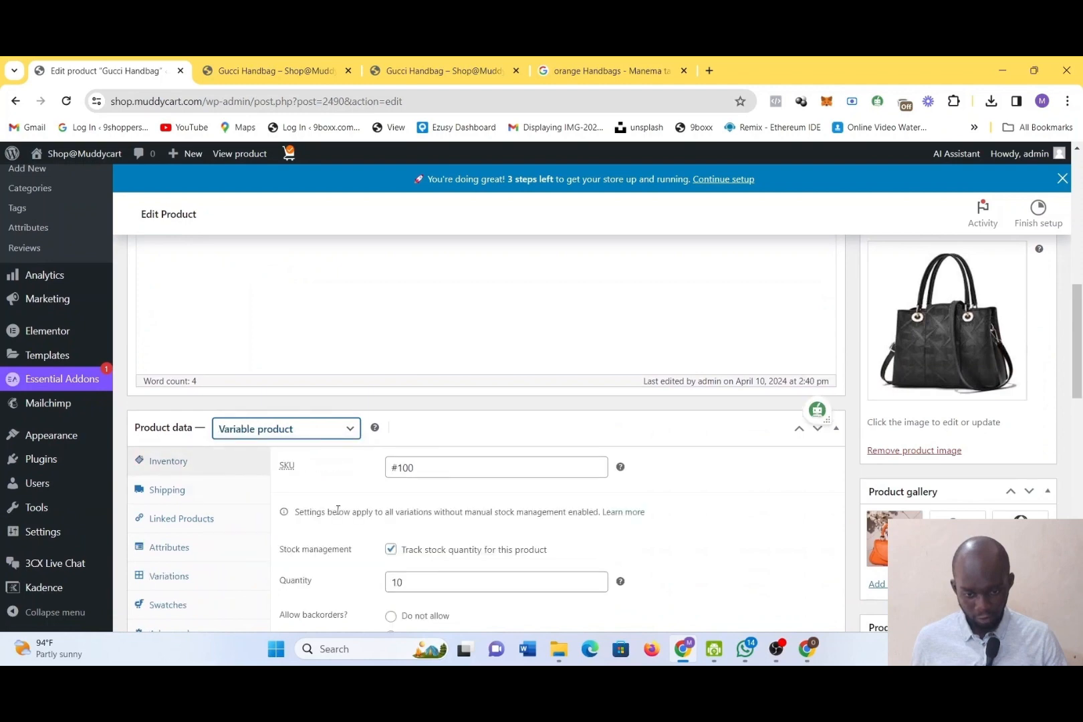
Review the Gucci Handbag's inventory settings and attributes, and open its list of variations
scroll(338, 510, "down", 2)
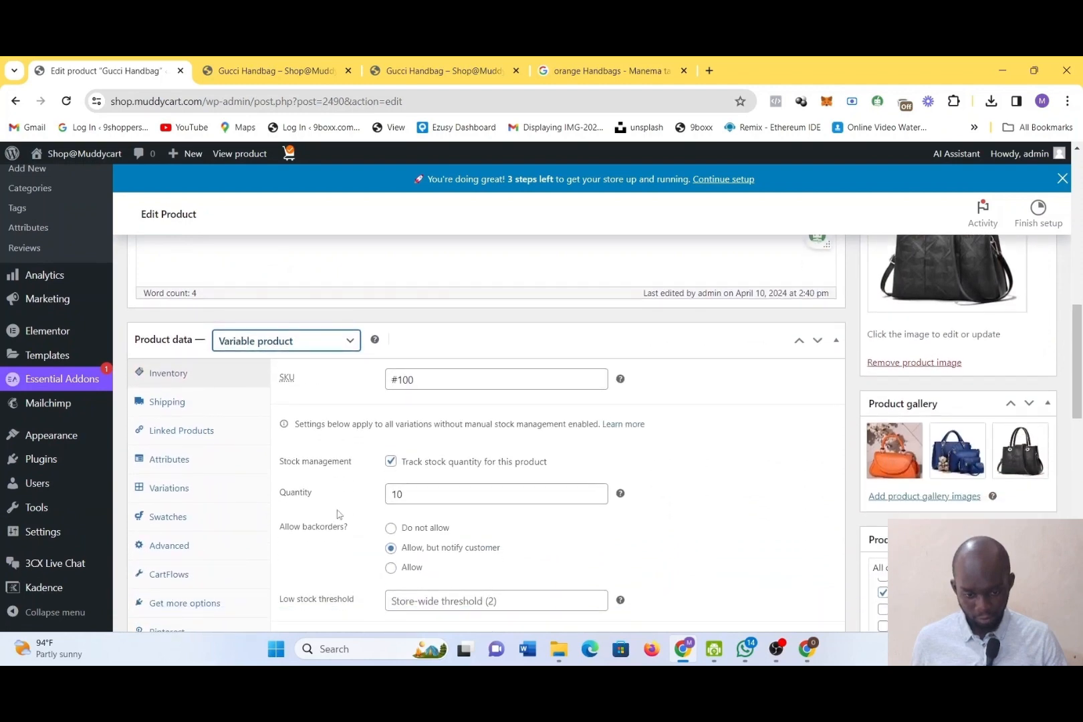
scroll(338, 514, "down", 1)
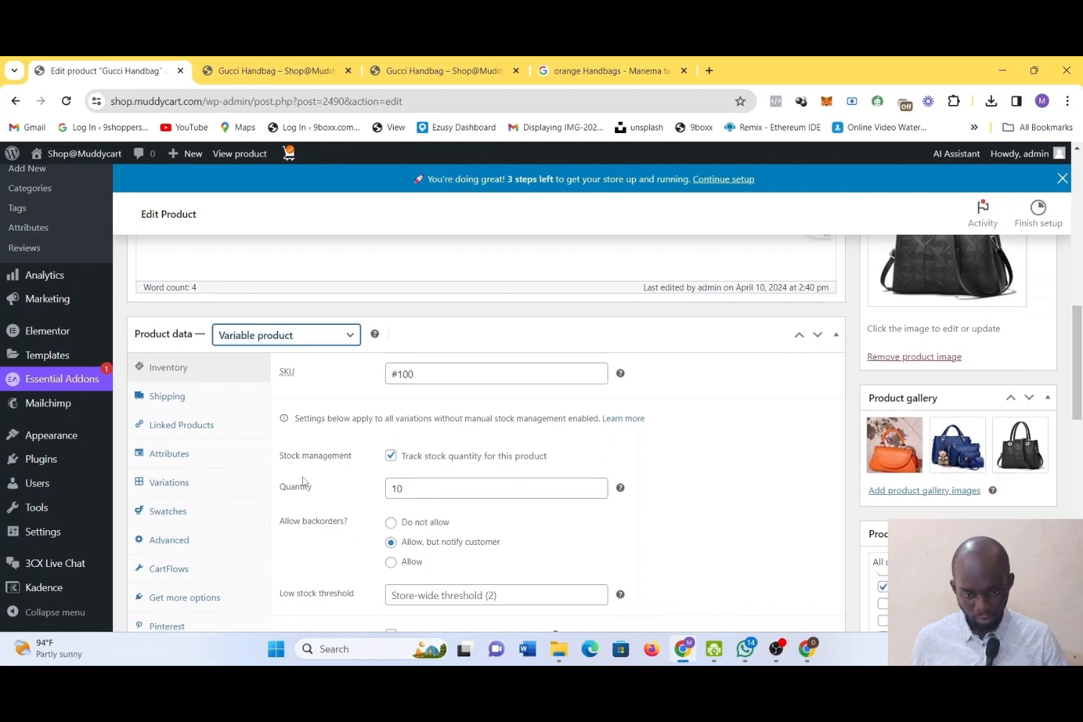
scroll(303, 480, "down", 1)
scroll(303, 481, "down", 1)
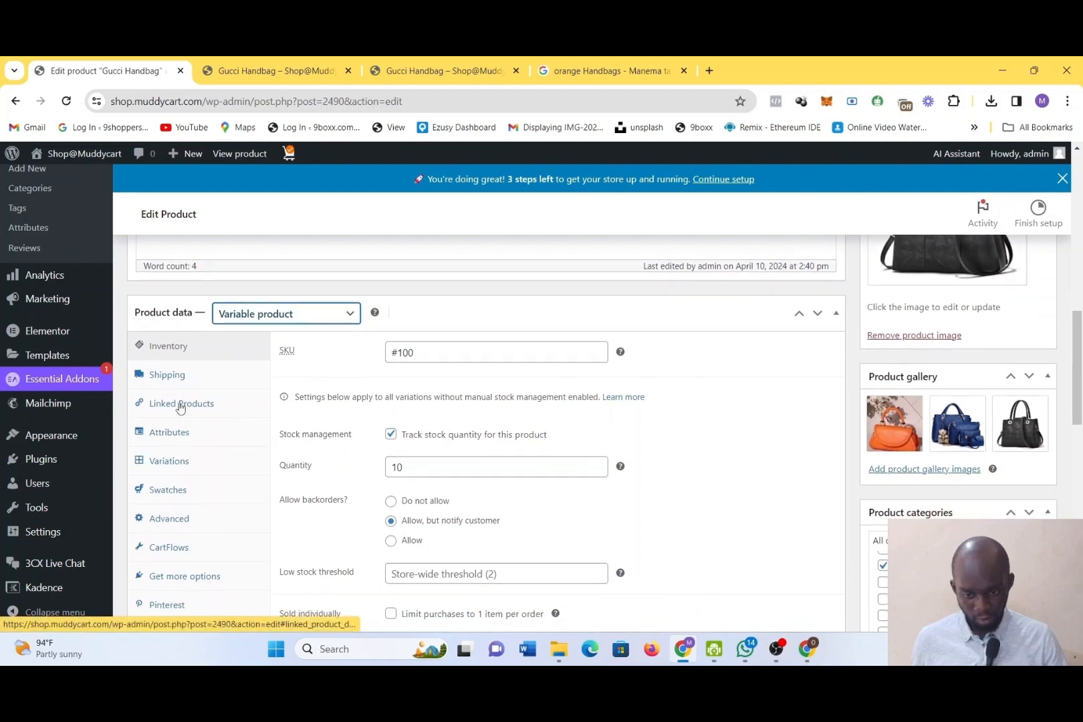
left_click(179, 438)
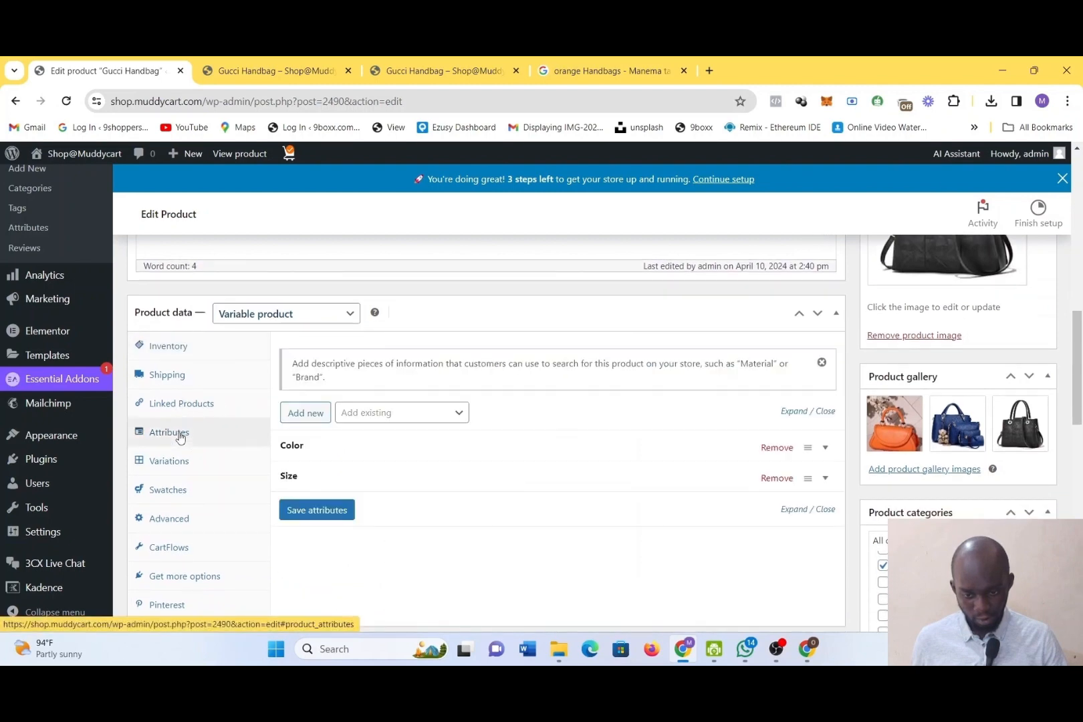
left_click(182, 460)
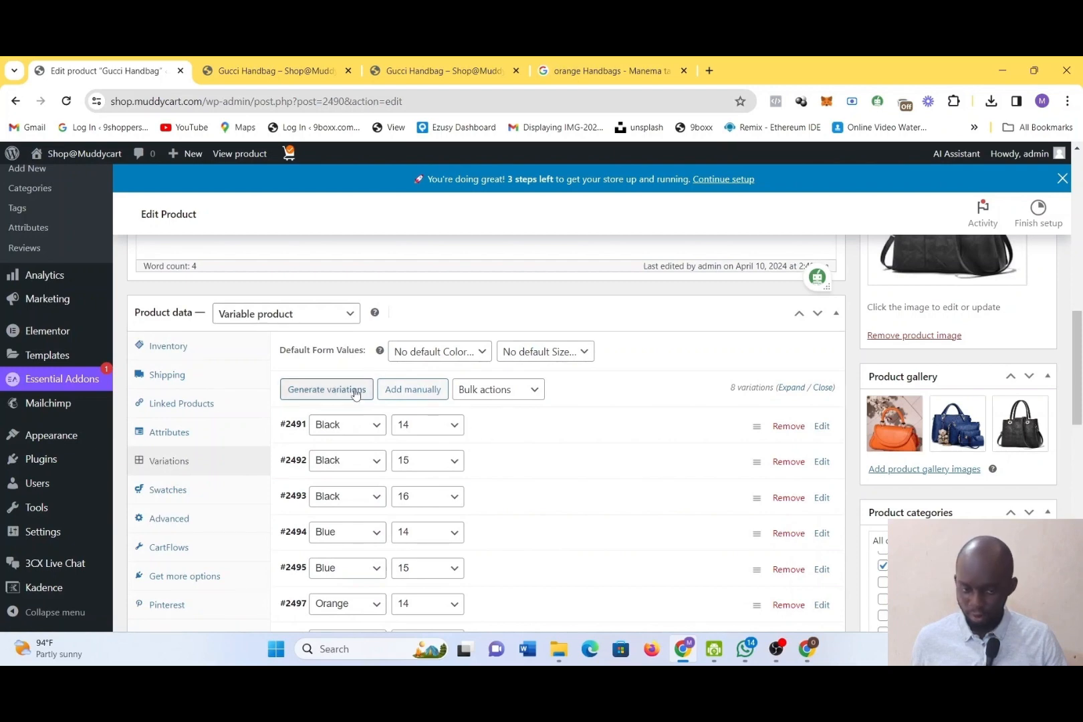
left_click(480, 355)
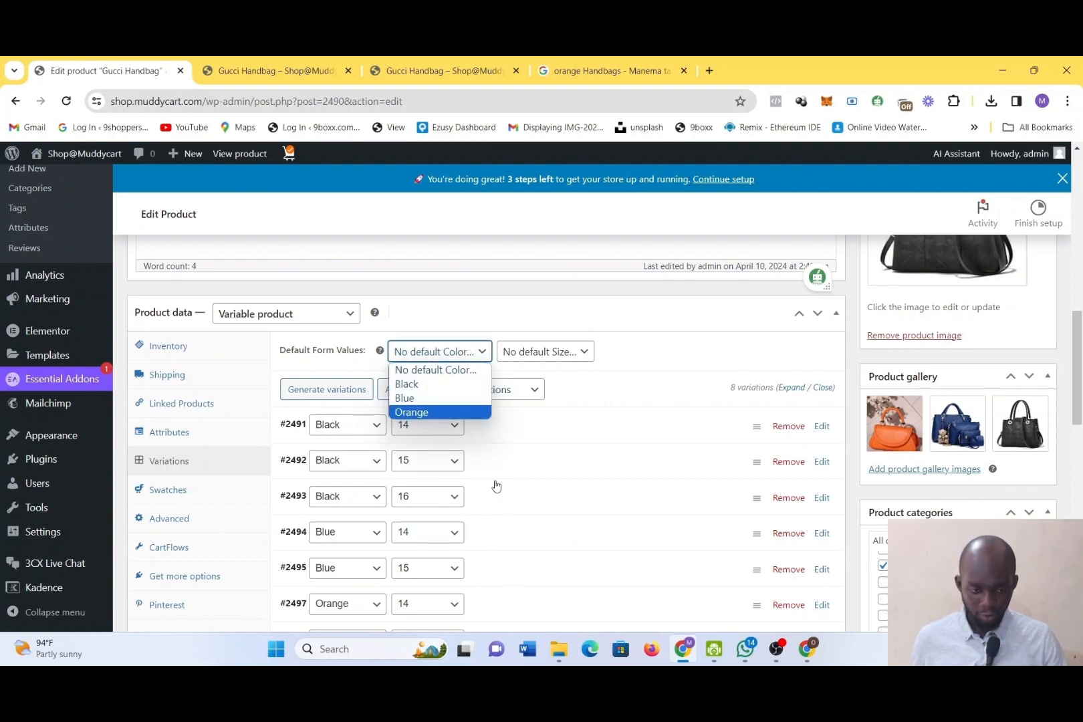
left_click(434, 386)
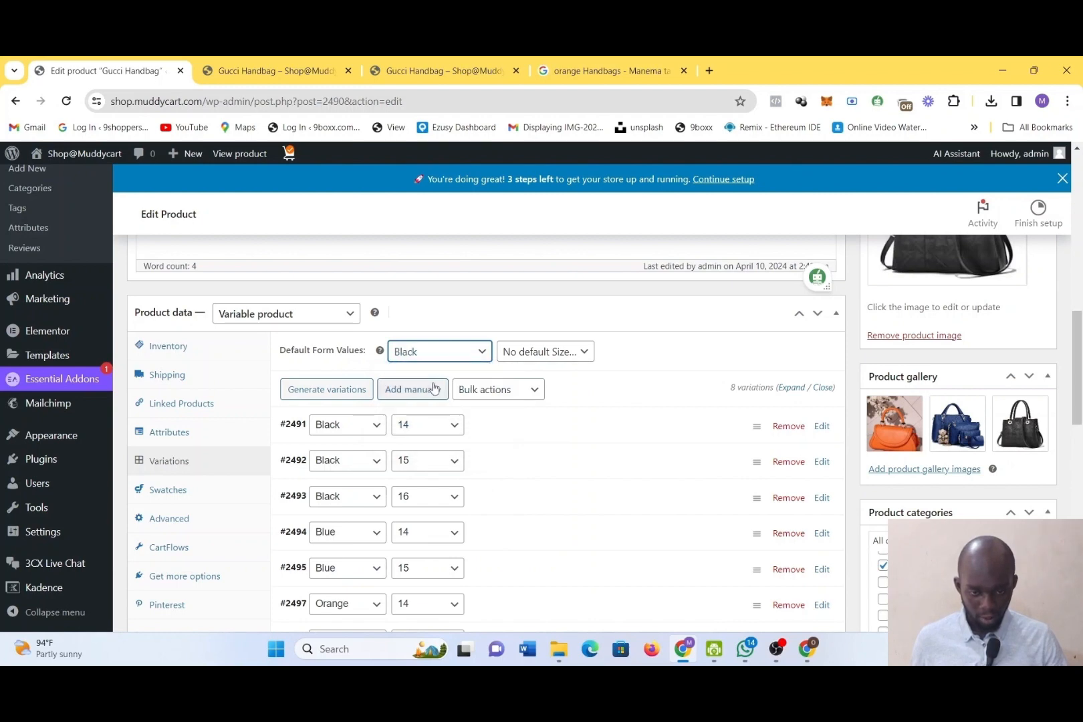
left_click(523, 355)
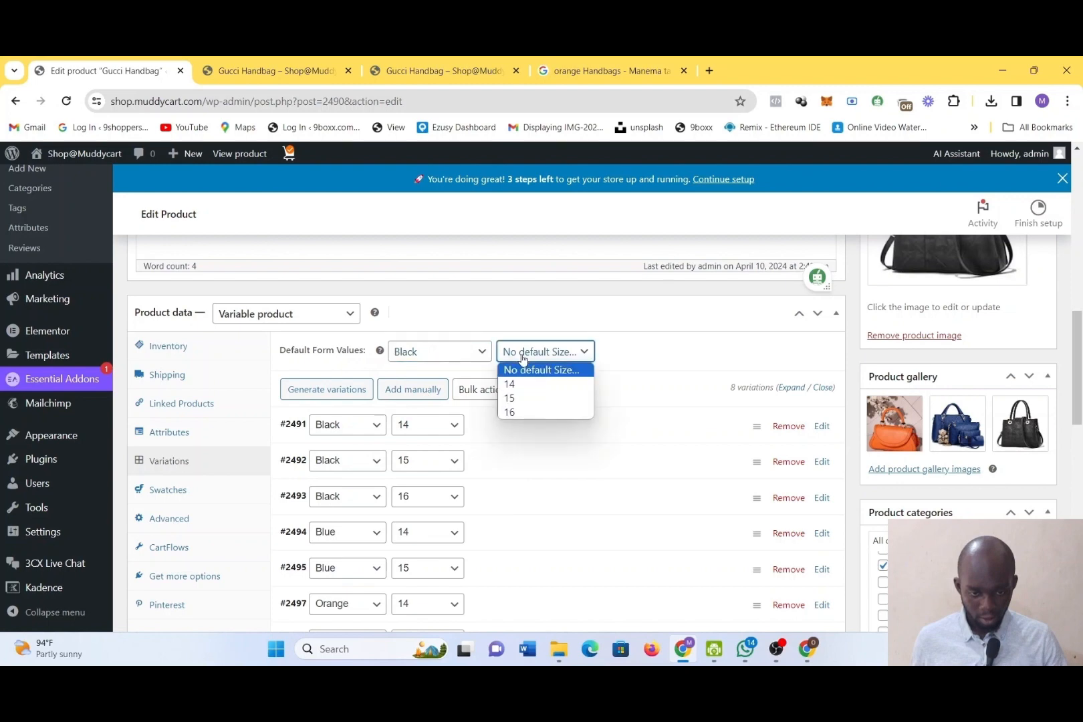
left_click(450, 354)
left_click(543, 362)
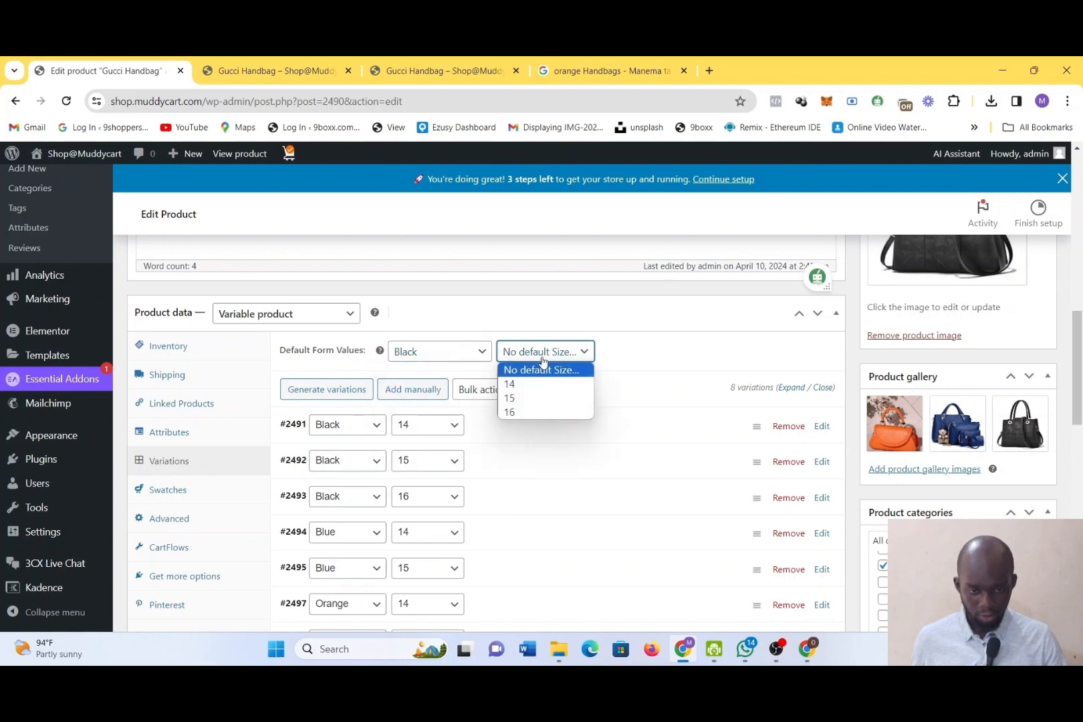
left_click(421, 349)
left_click(432, 371)
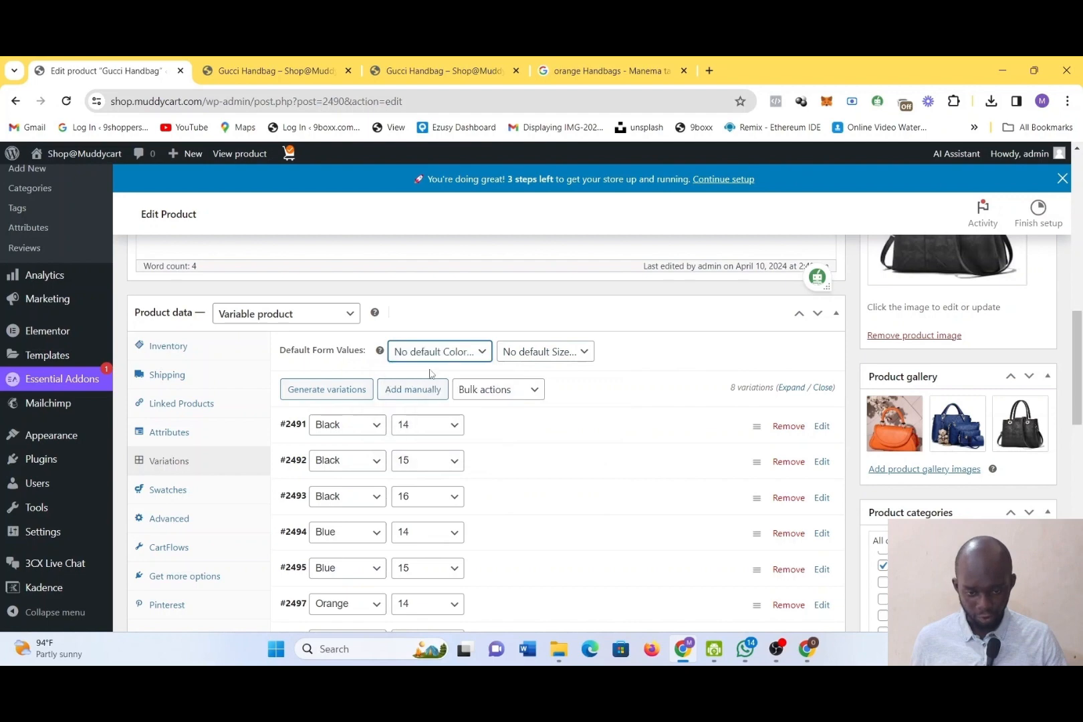
Save the pending changes and generate variations for every color and size combination of the Gucci Handbag, and look through the resulting list
left_click(358, 390)
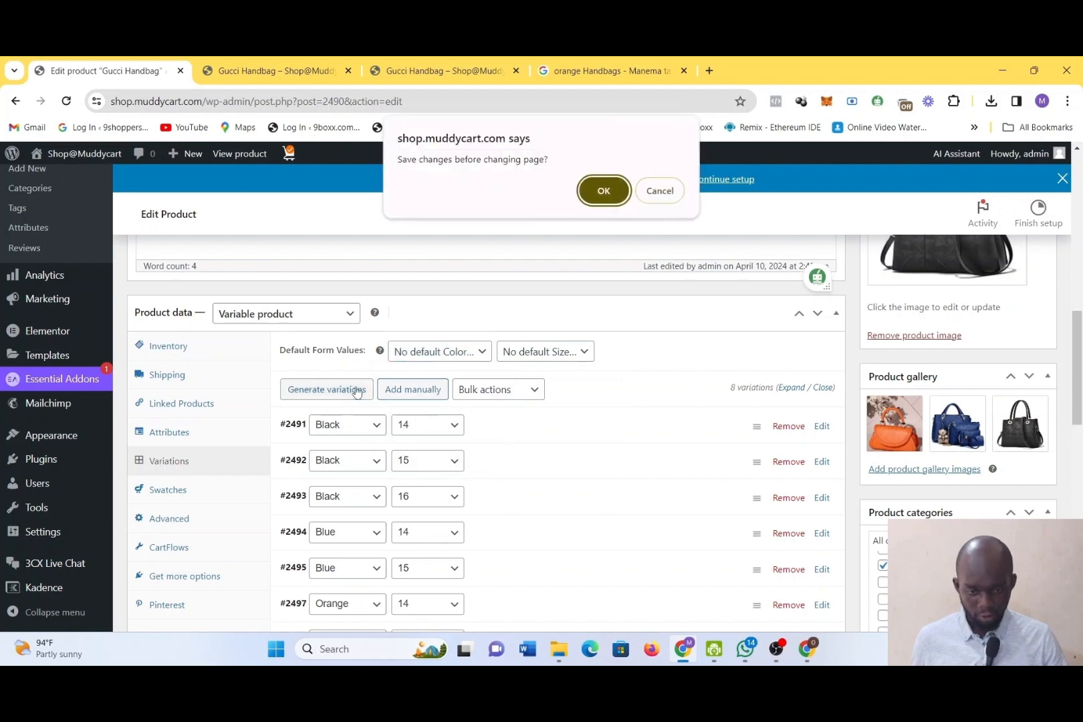
left_click(596, 194)
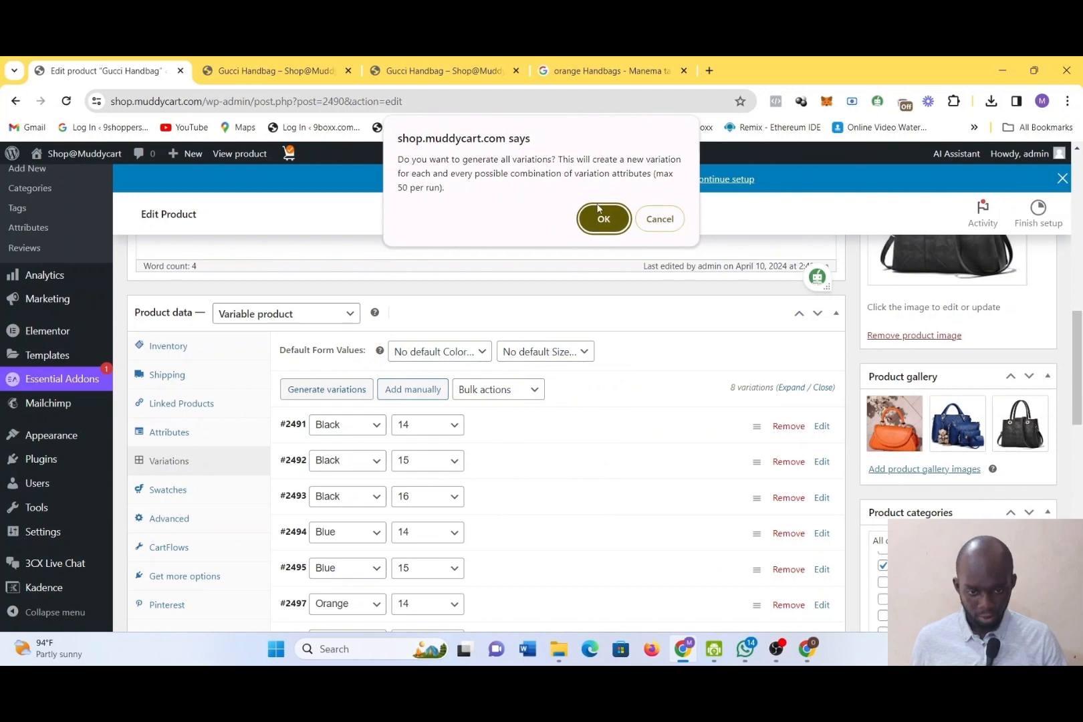
left_click(600, 213)
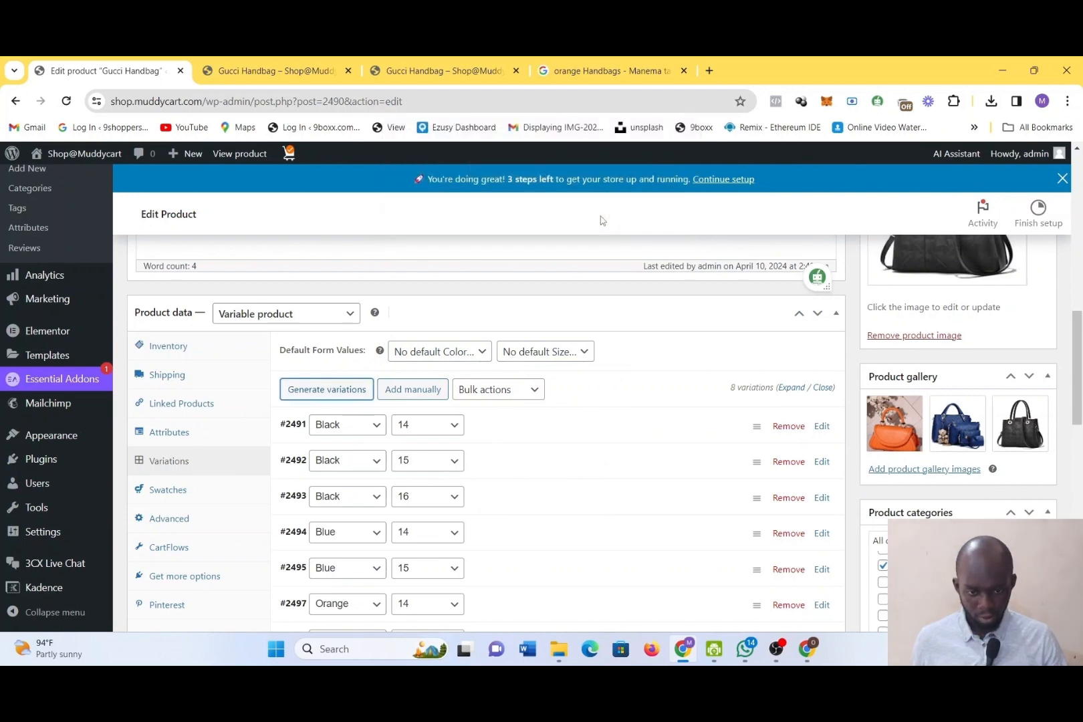
scroll(607, 538, "down", 3)
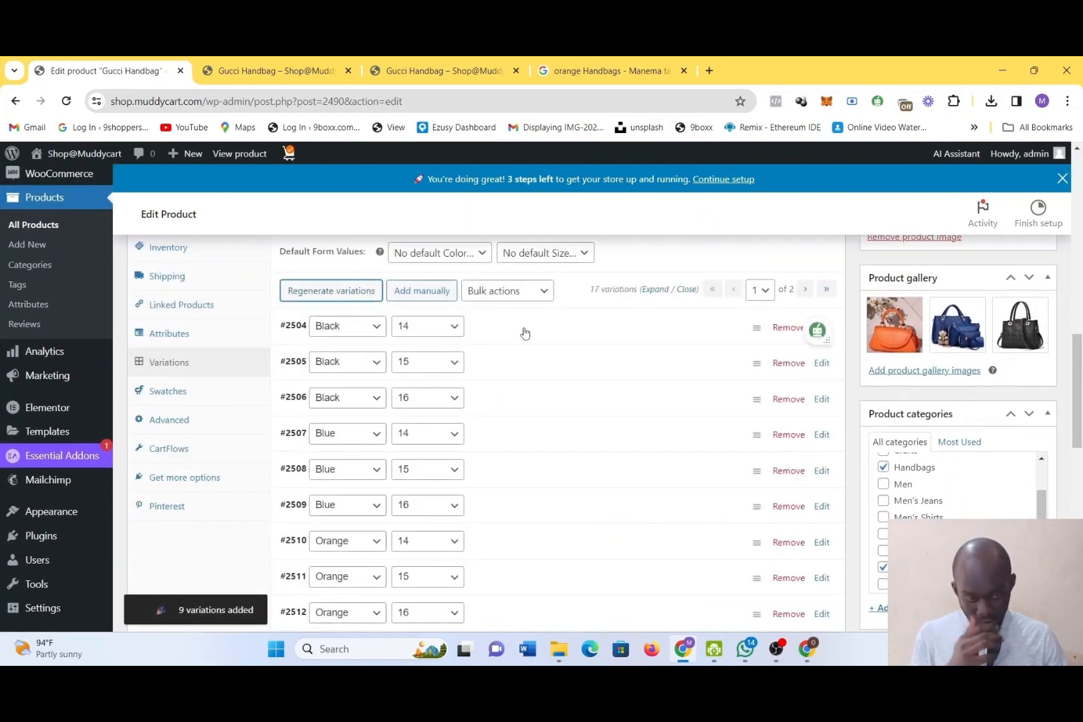
scroll(525, 333, "down", 5)
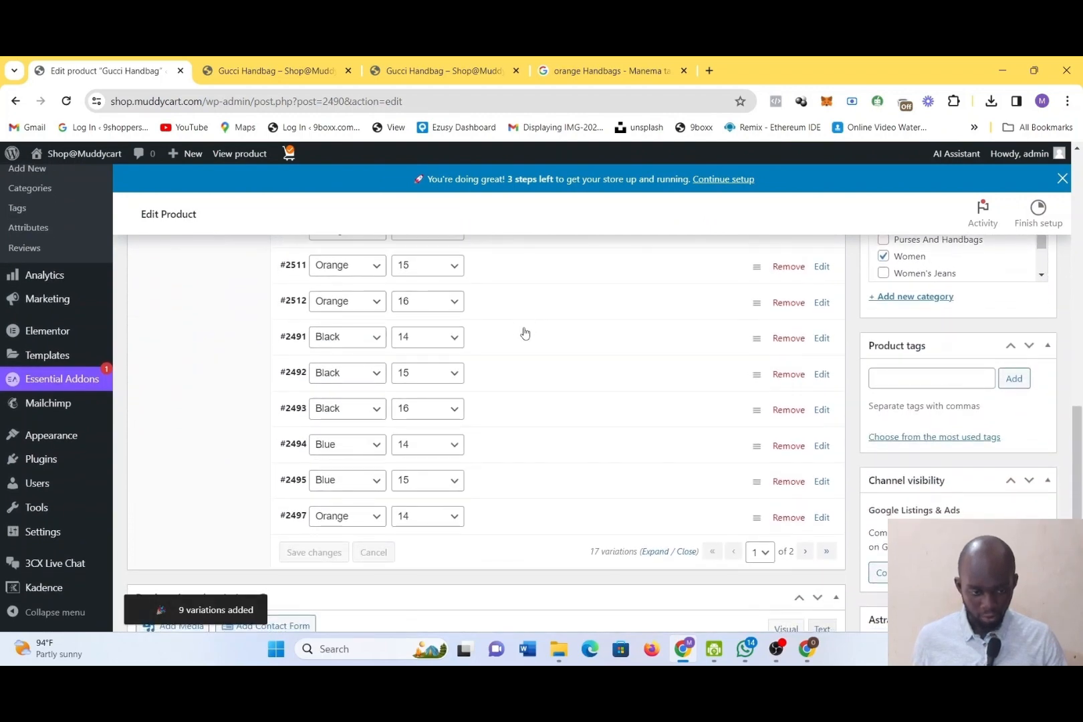
scroll(525, 333, "up", 10)
Reload the Gucci Handbag's storefront page, check it for purchase options and return to the product editor
left_click(282, 68)
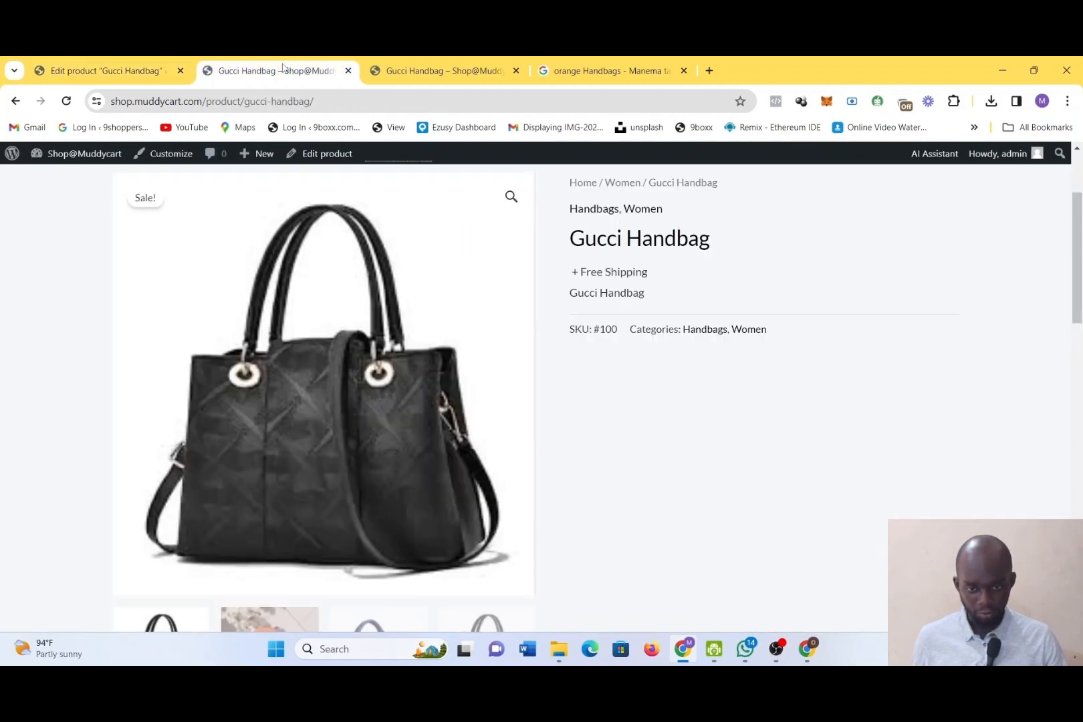
left_click(67, 101)
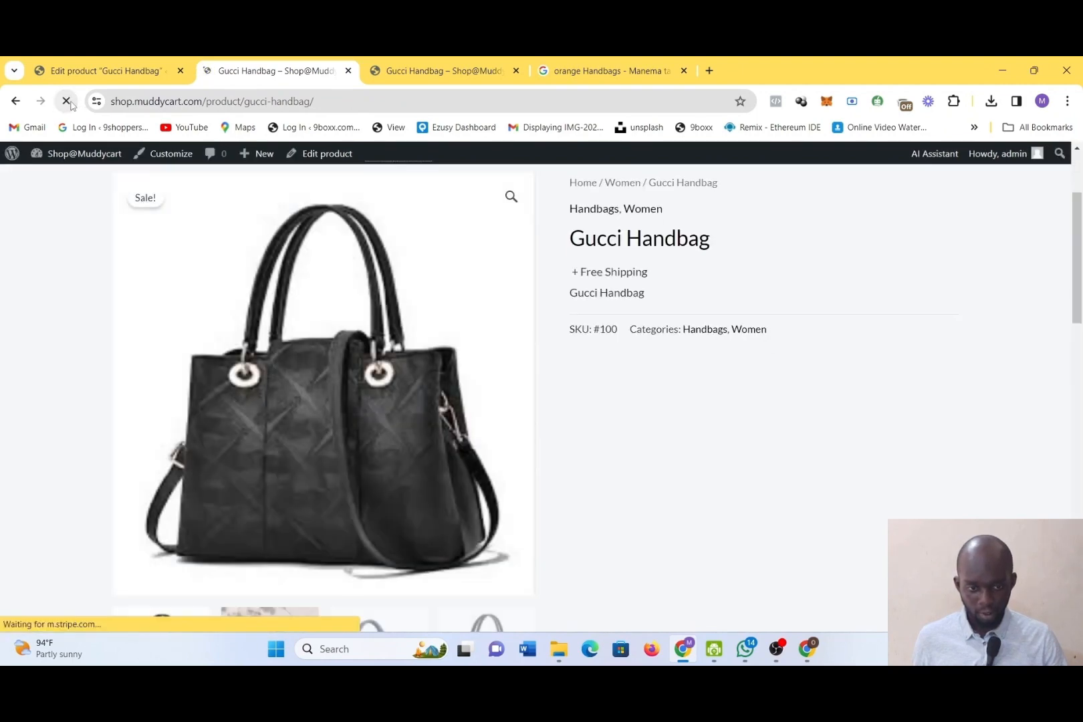
scroll(299, 406, "down", 6)
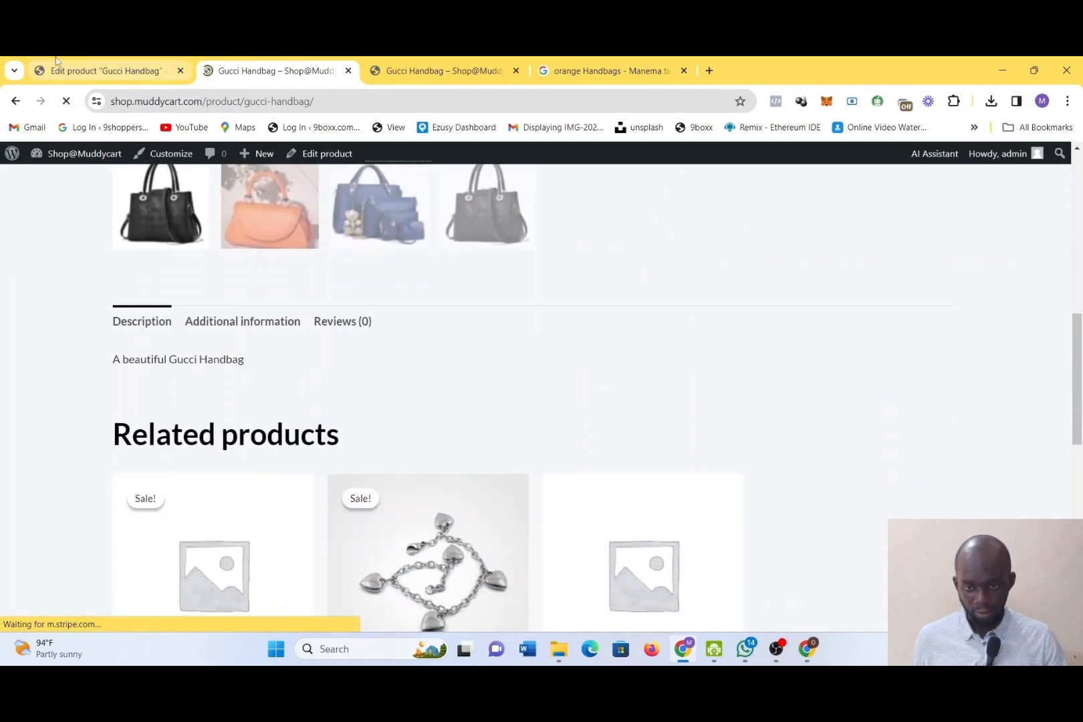
left_click(62, 67)
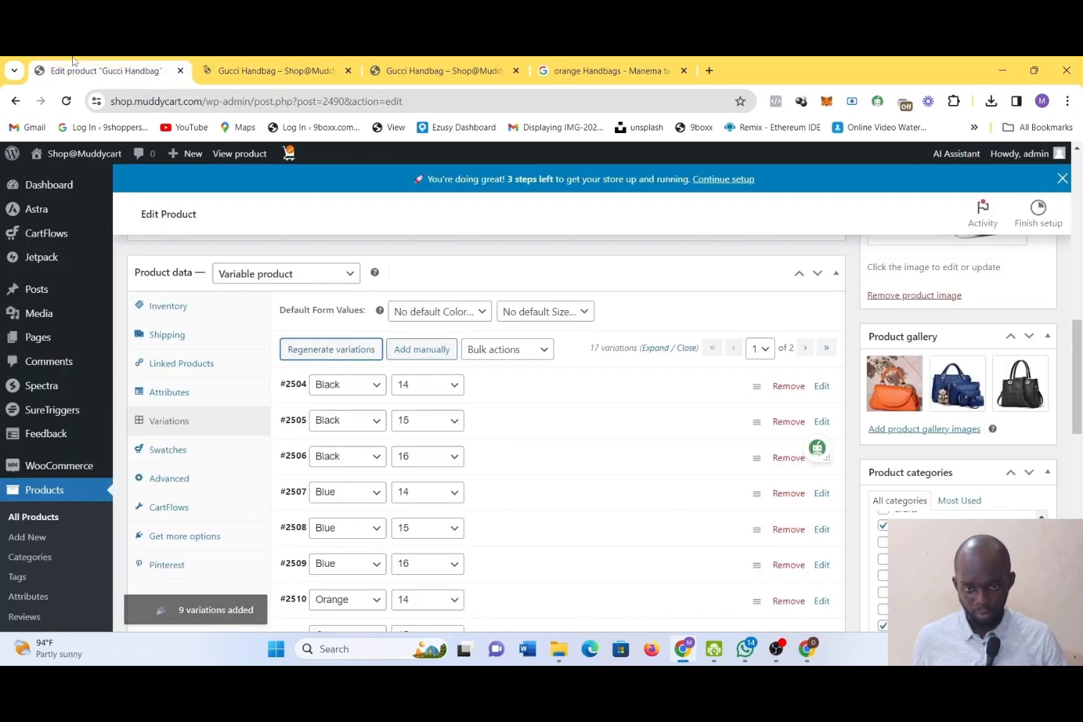
Expand the newly generated Black, size 14 variation to show its settings
left_click(519, 396)
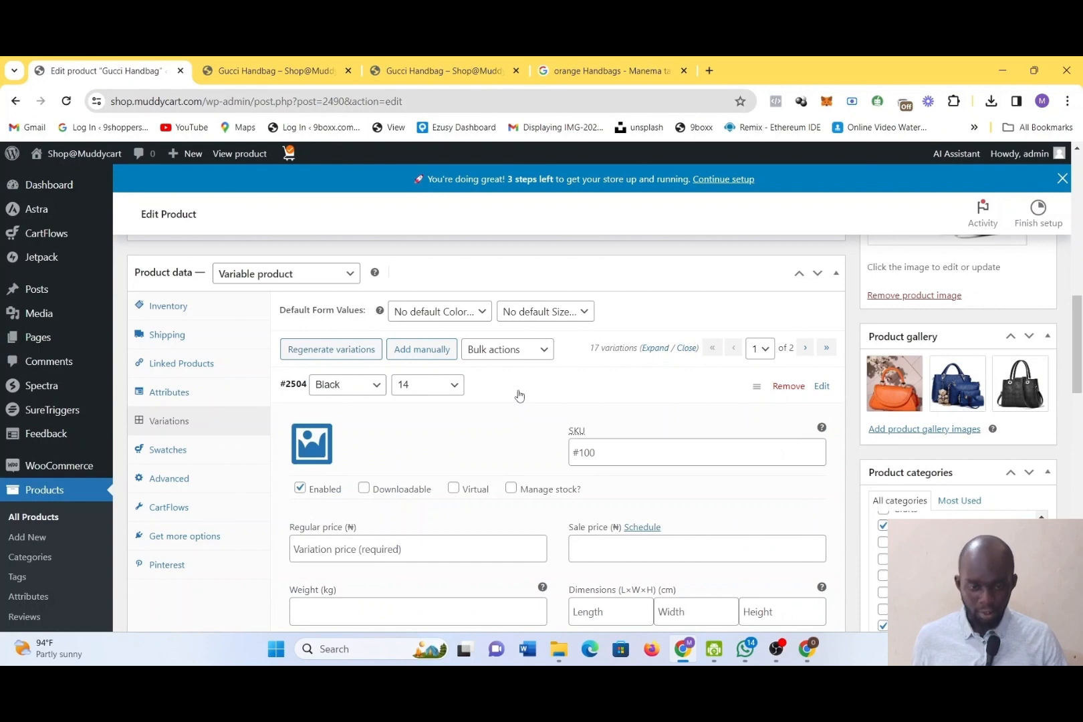
left_click(520, 396)
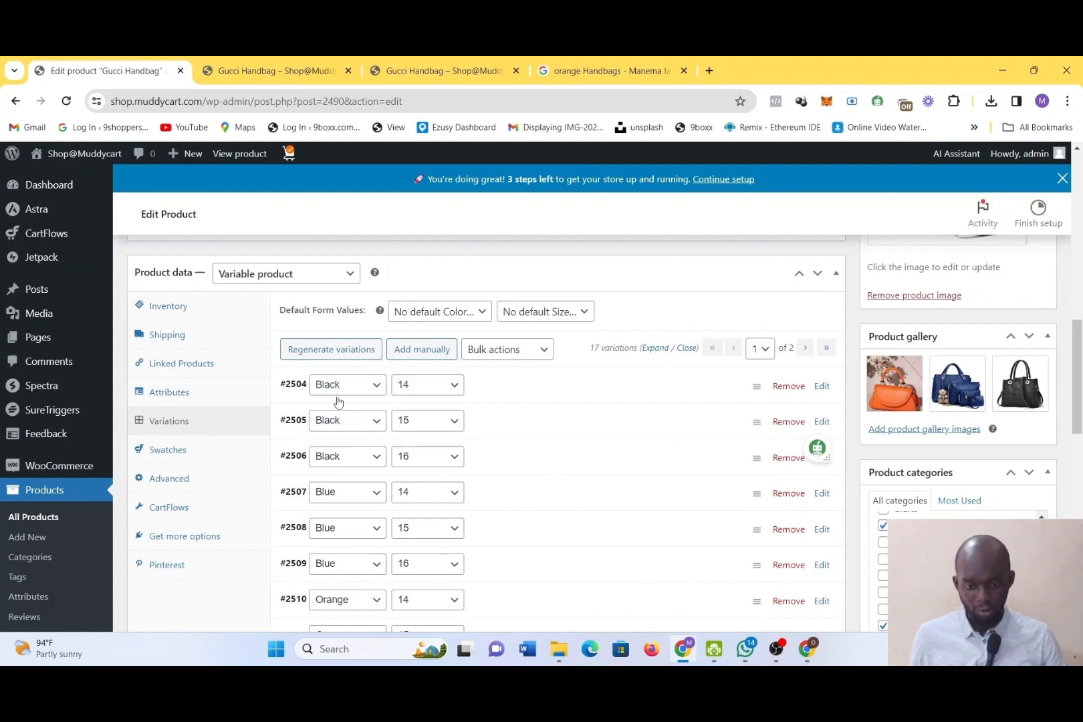
left_click(518, 393)
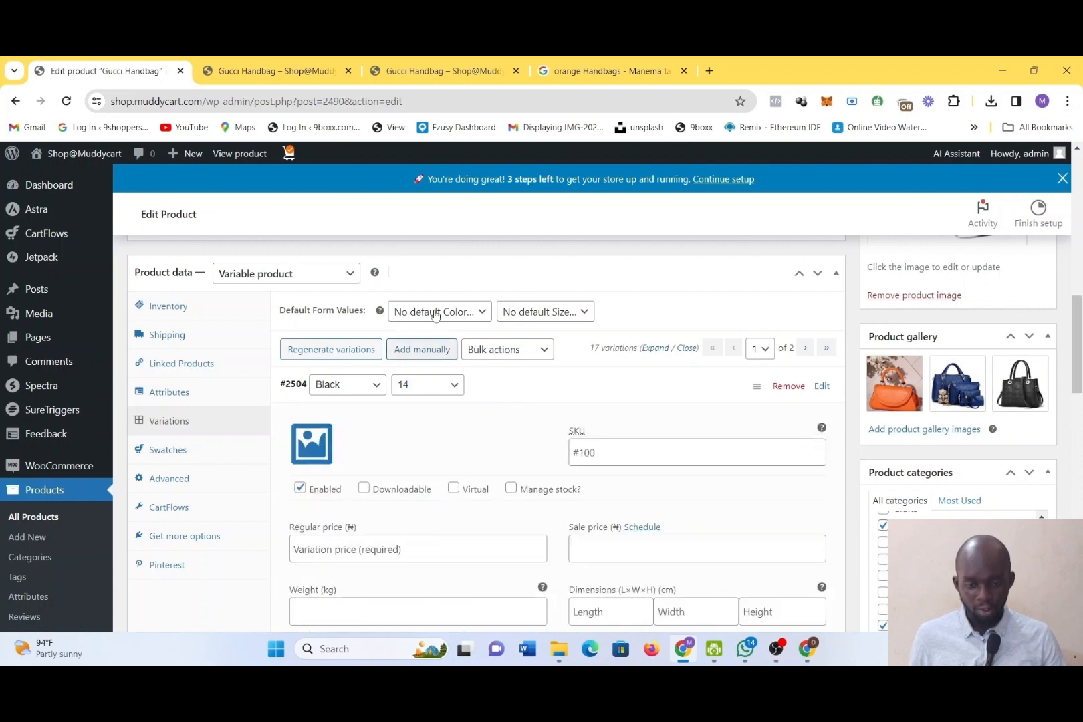
Examine the Gucci Handbag's storefront page, viewing the orange and blue handbag images in its gallery
left_click(294, 70)
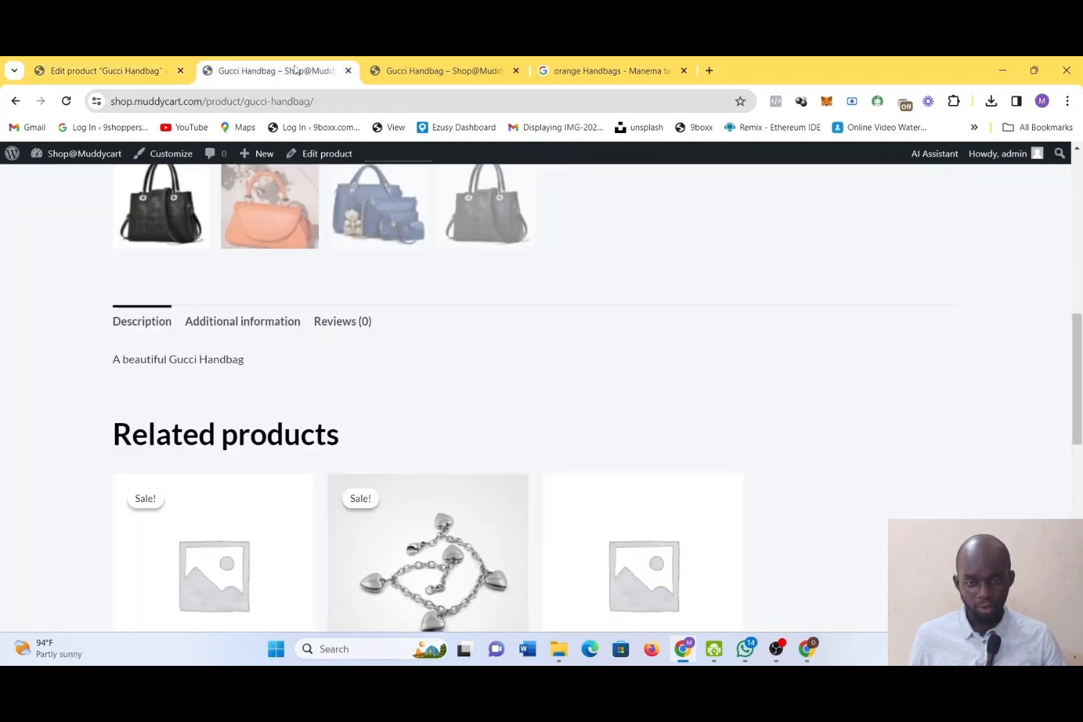
scroll(642, 318, "down", 2)
scroll(640, 317, "up", 7)
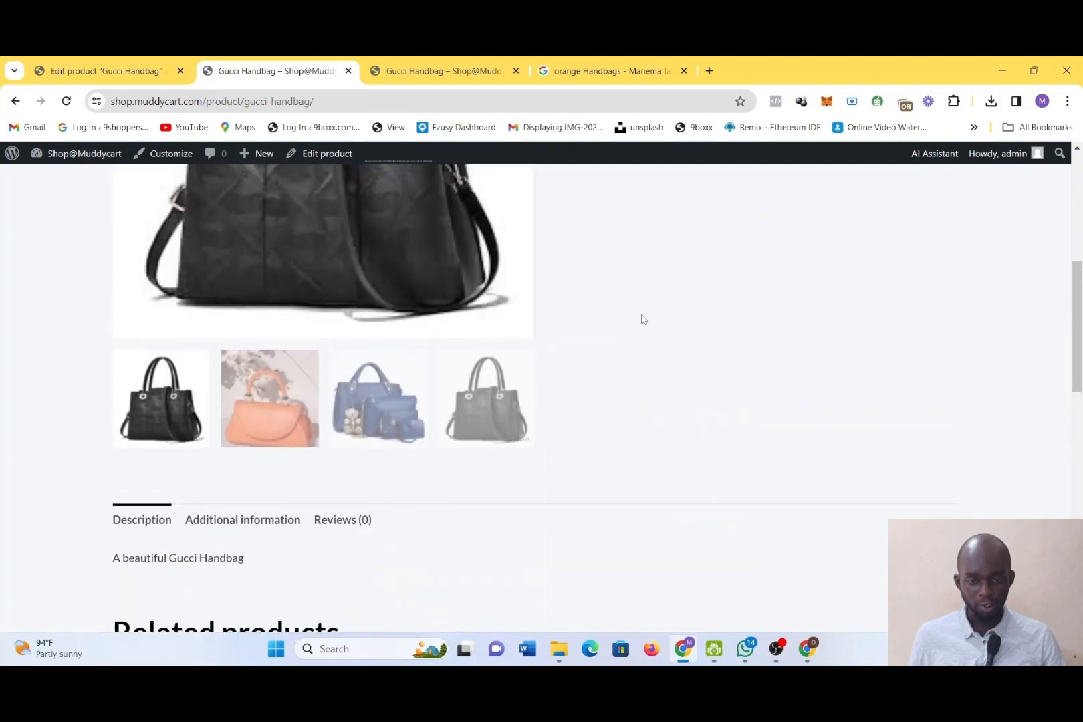
left_click(267, 563)
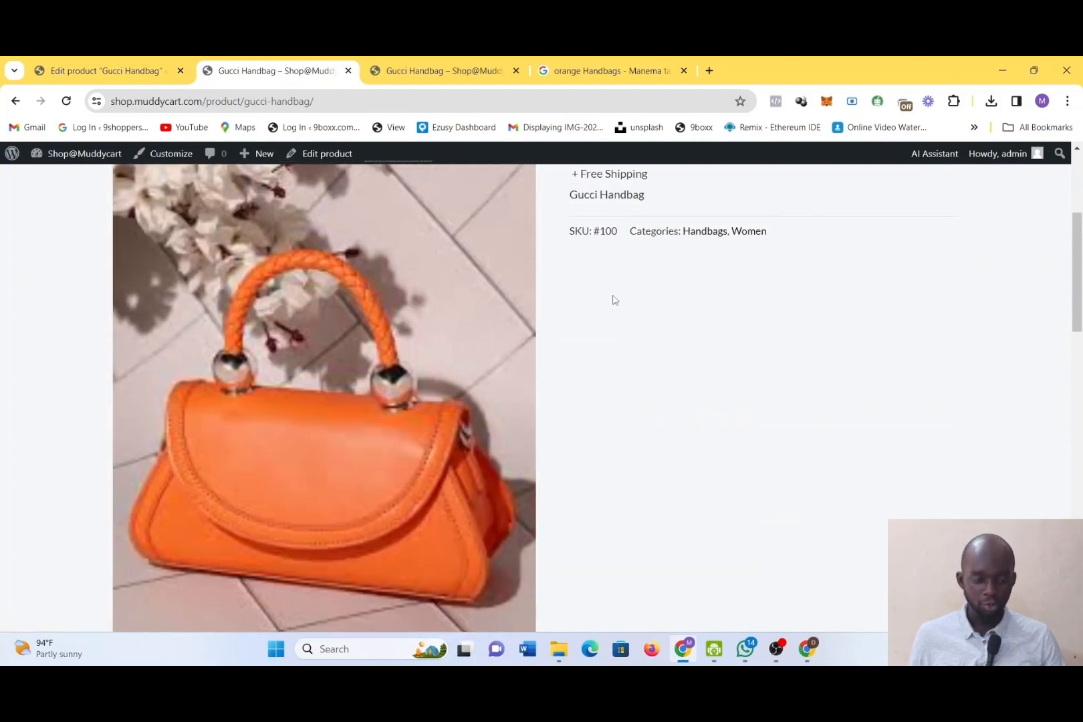
scroll(615, 435, "down", 3)
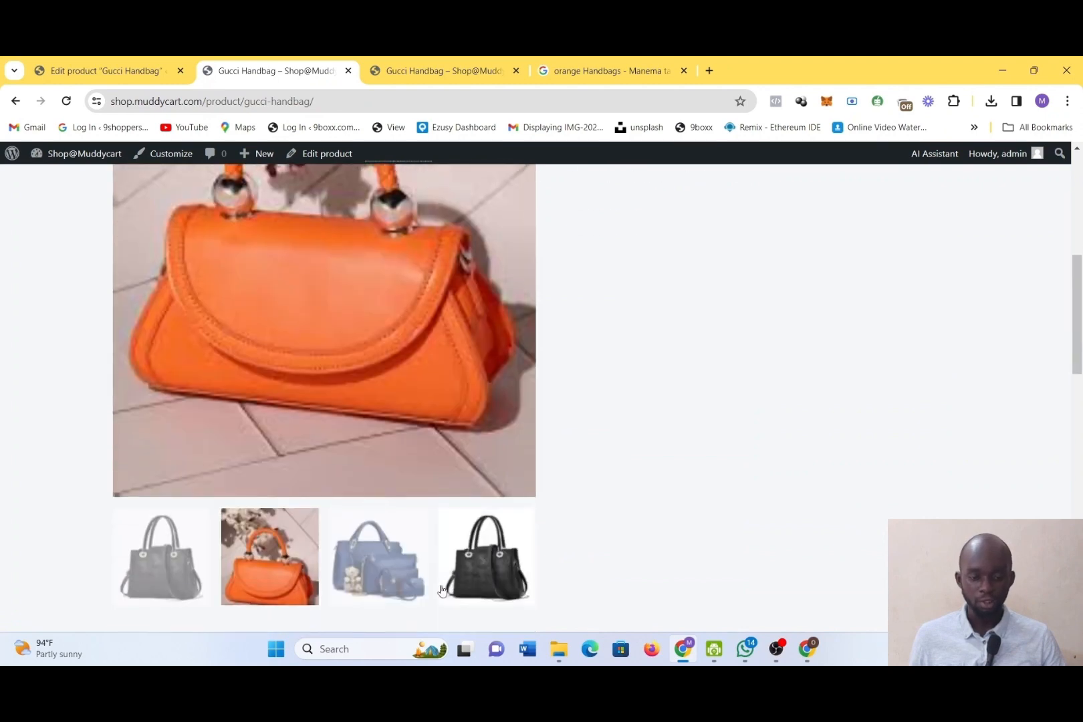
left_click(378, 557)
scroll(747, 376, "down", 1)
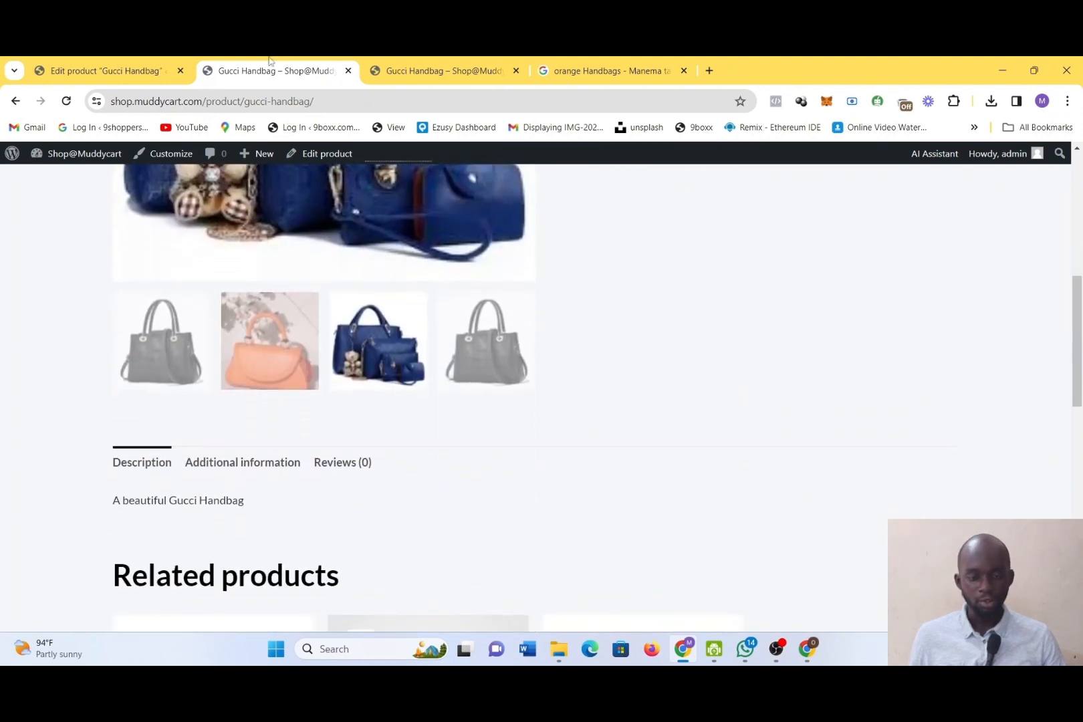
Return to the product editor and set the Black, size 14 variation's image to the black handbag download-3.jpg from the media library
left_click(121, 62)
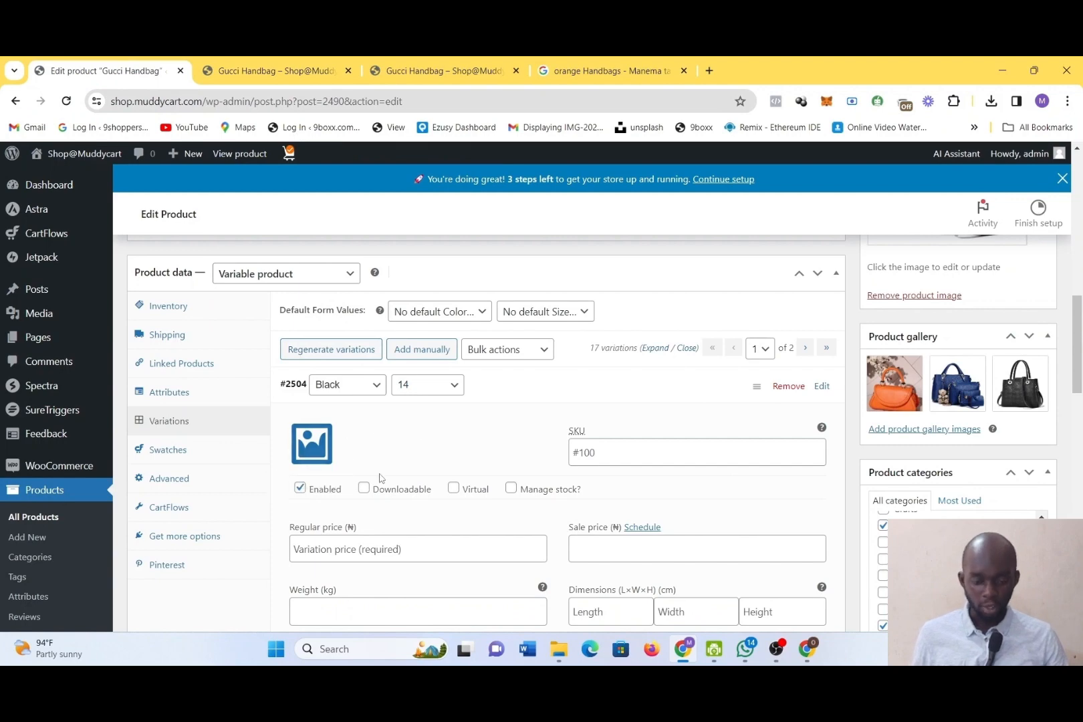
left_click(315, 438)
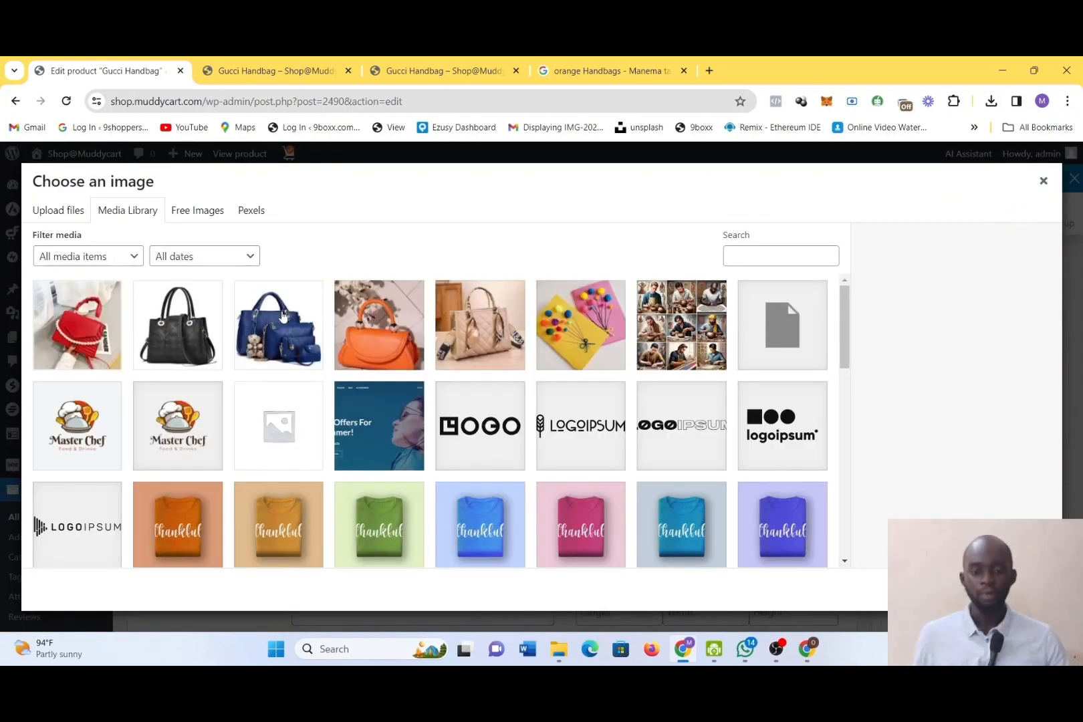
left_click(200, 332)
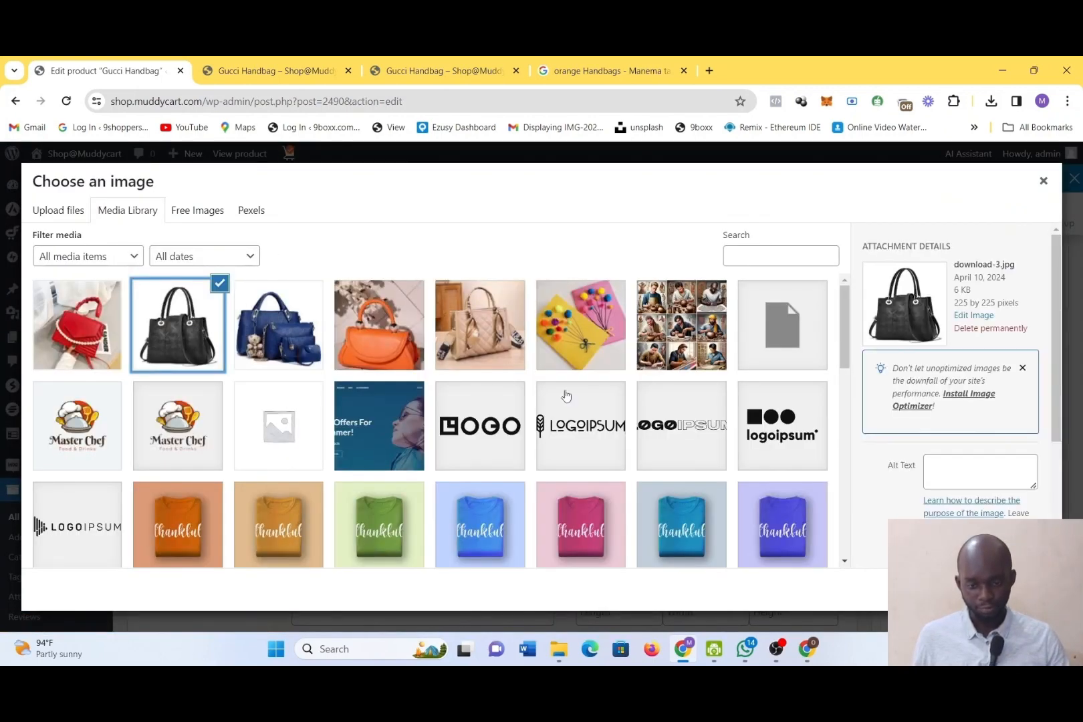
left_click(1003, 589)
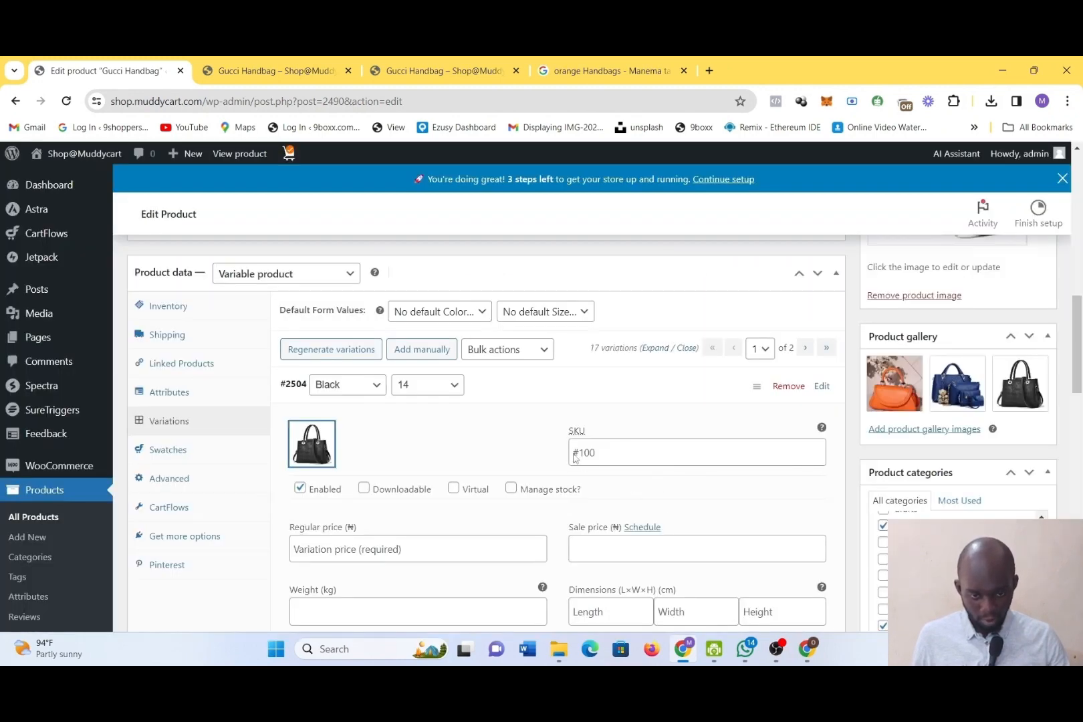
Set the Black, size 14 variation's regular price to 25000 and its sale price to 15000
scroll(575, 453, "down", 3)
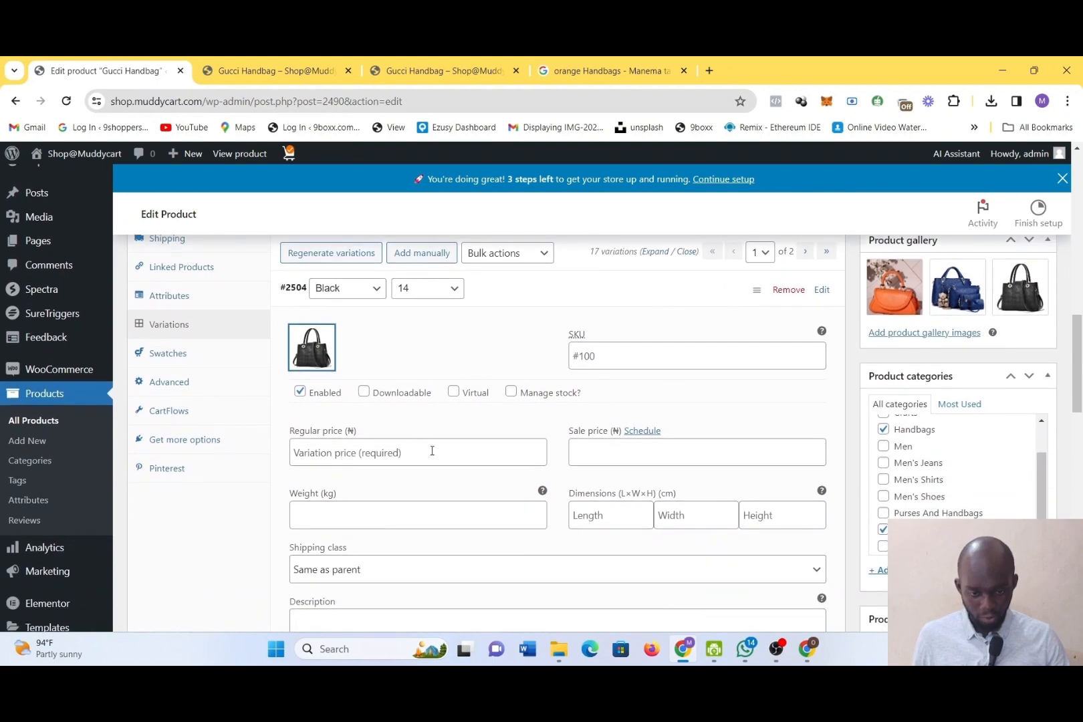
left_click(302, 454)
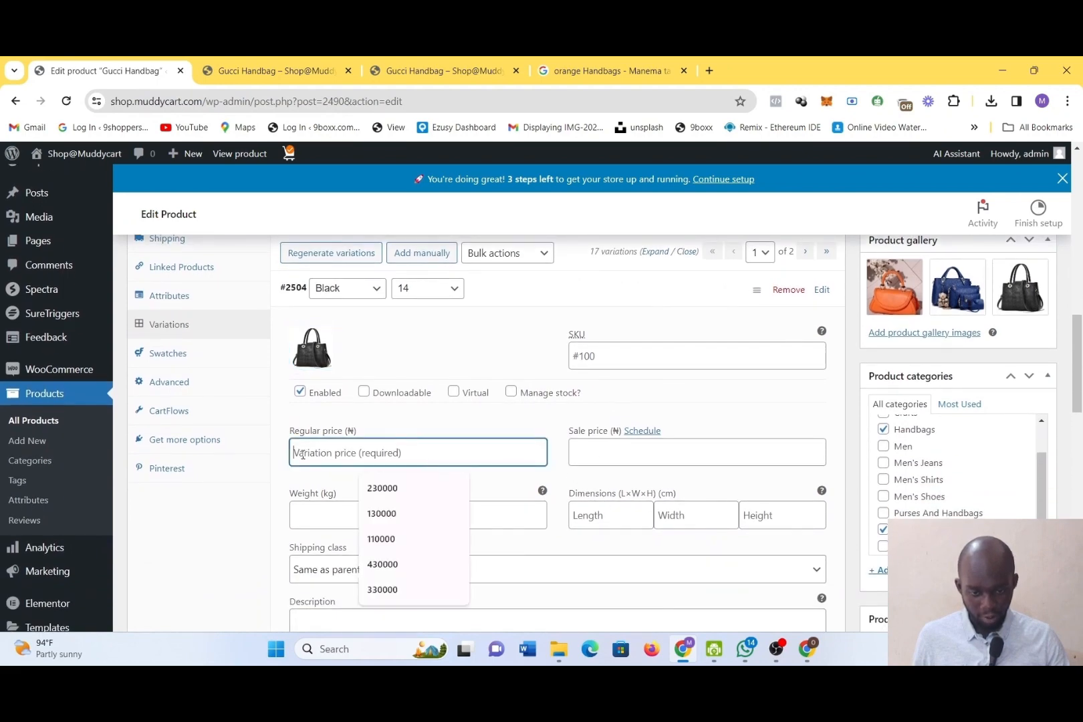
type("25000")
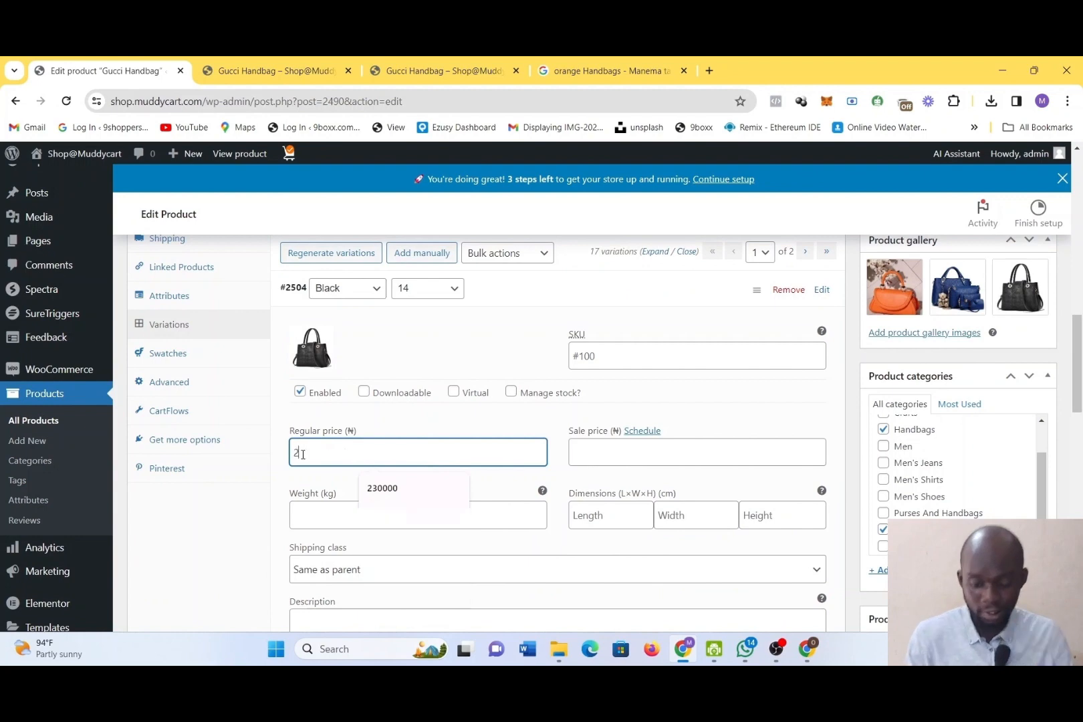
left_click(609, 450)
type("15000")
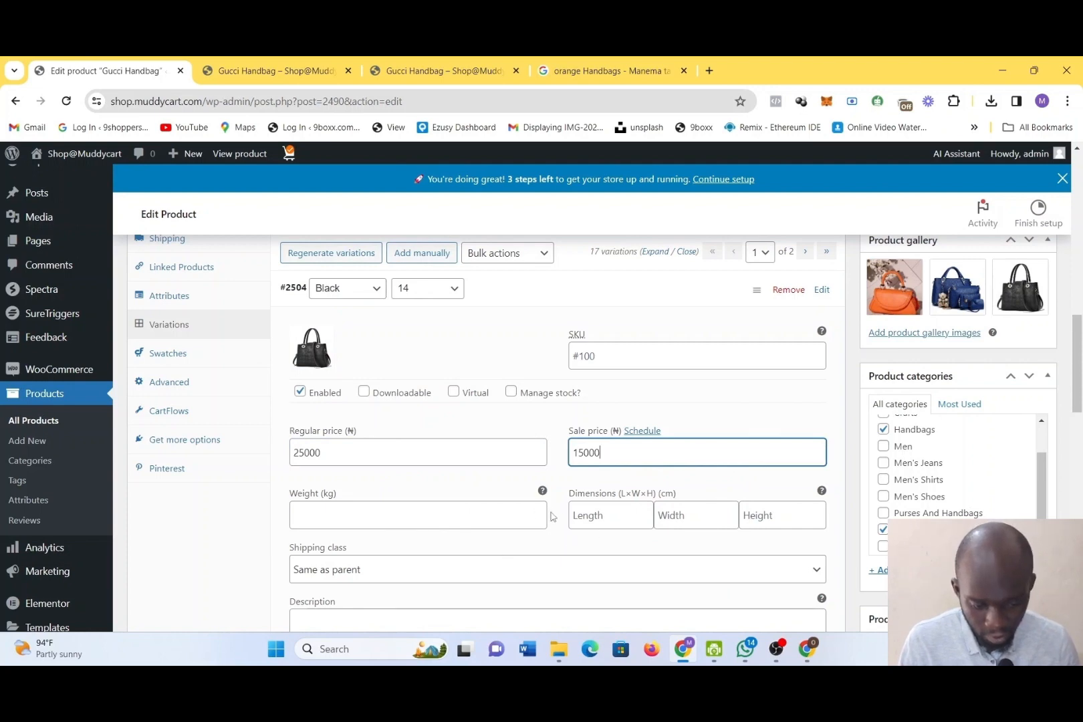
Enter "Black size 14 gucci bag" as the Black, size 14 variation's description and copy that text
scroll(503, 539, "down", 3)
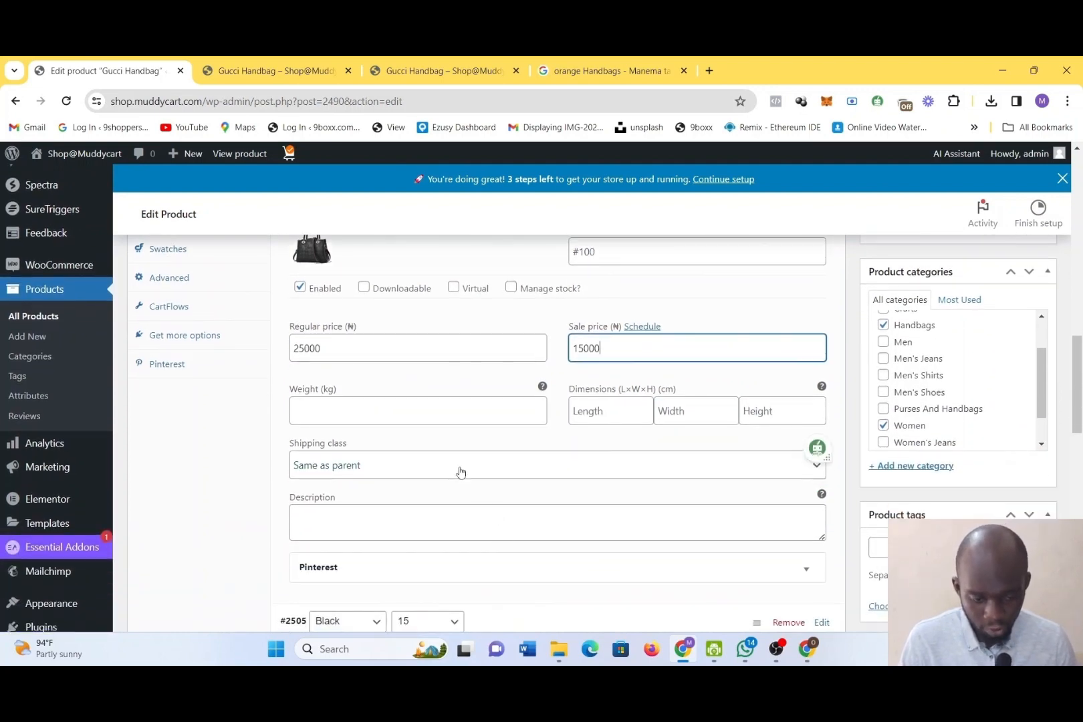
left_click(460, 472)
left_click(460, 472)
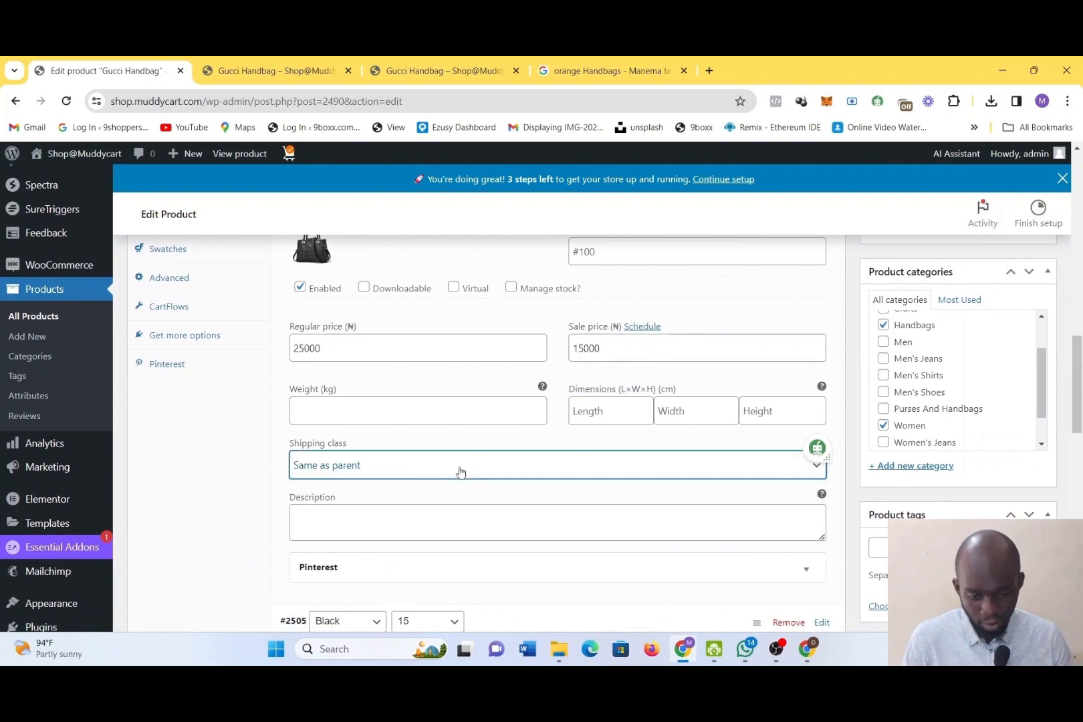
left_click(474, 530)
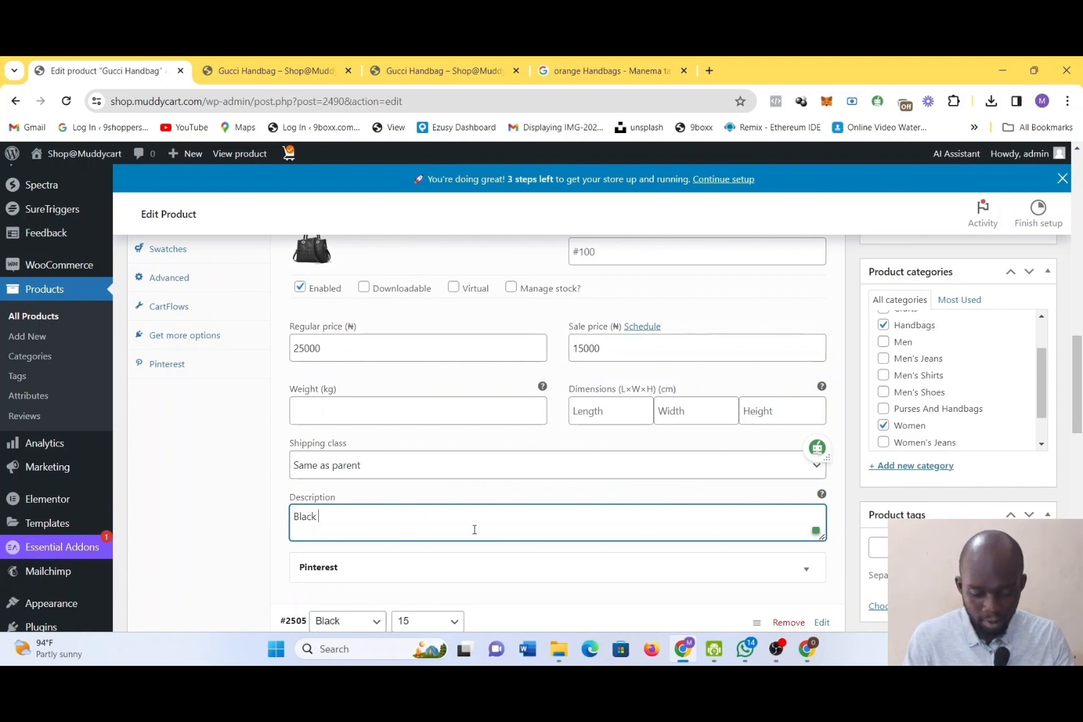
type("Black sizw")
key("alt")
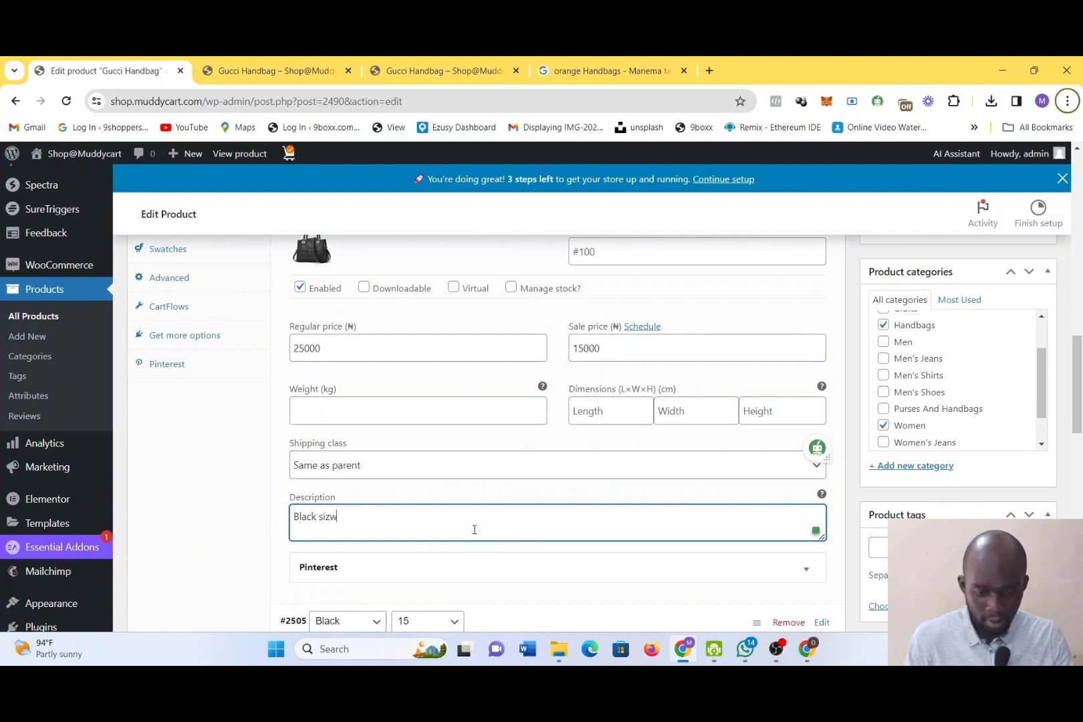
left_click(474, 530)
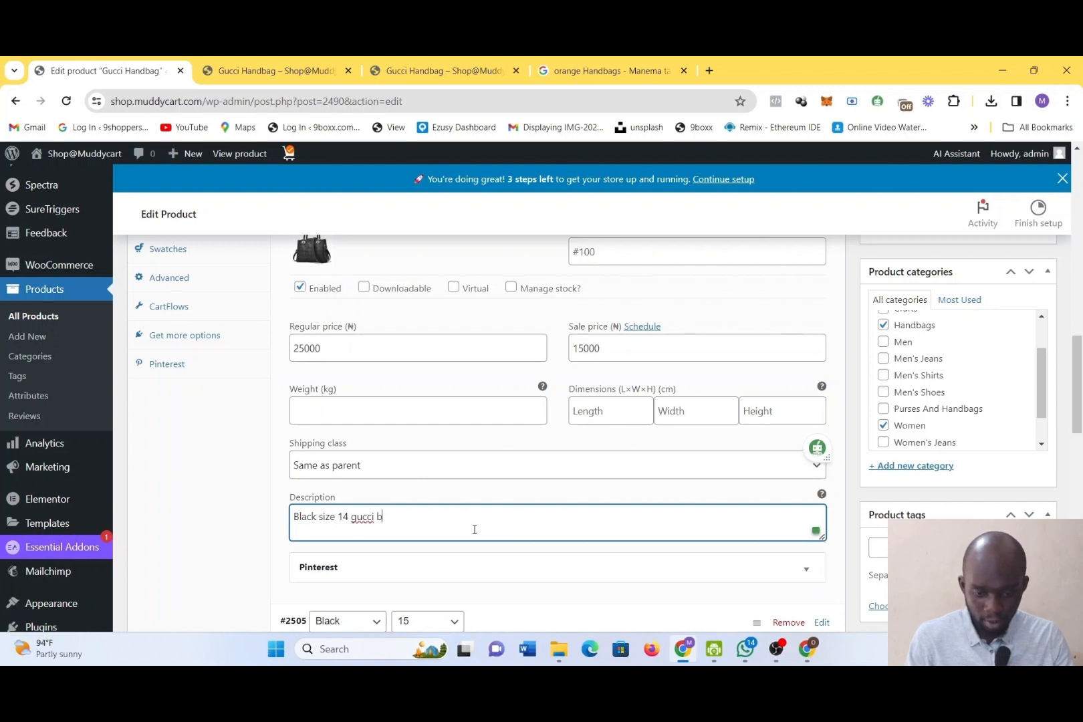
key("ctrl+a")
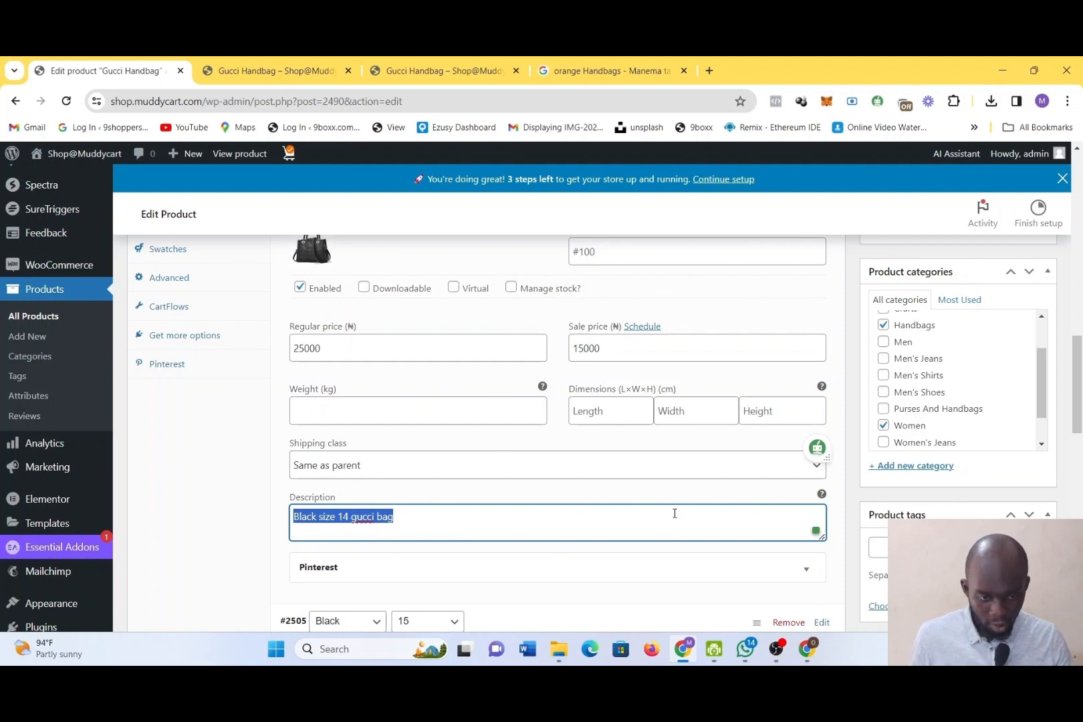
Expand the Black, size 15 variation and set its image to the black handbag download-3.jpg from the media library
scroll(675, 514, "down", 2)
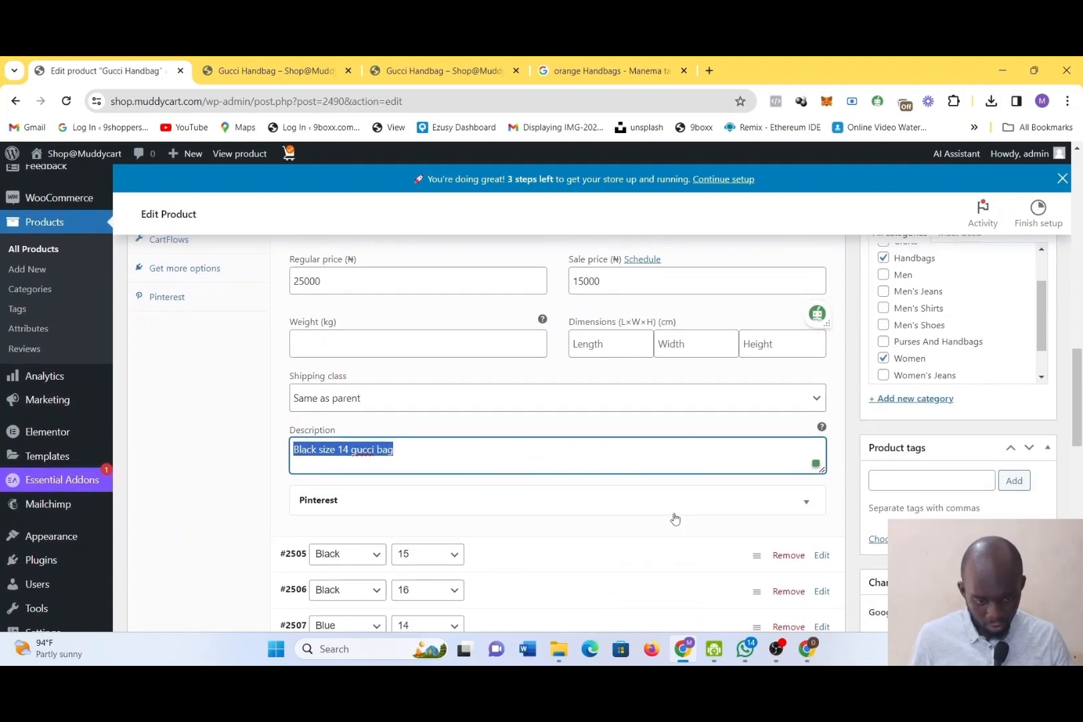
scroll(675, 514, "up", 3)
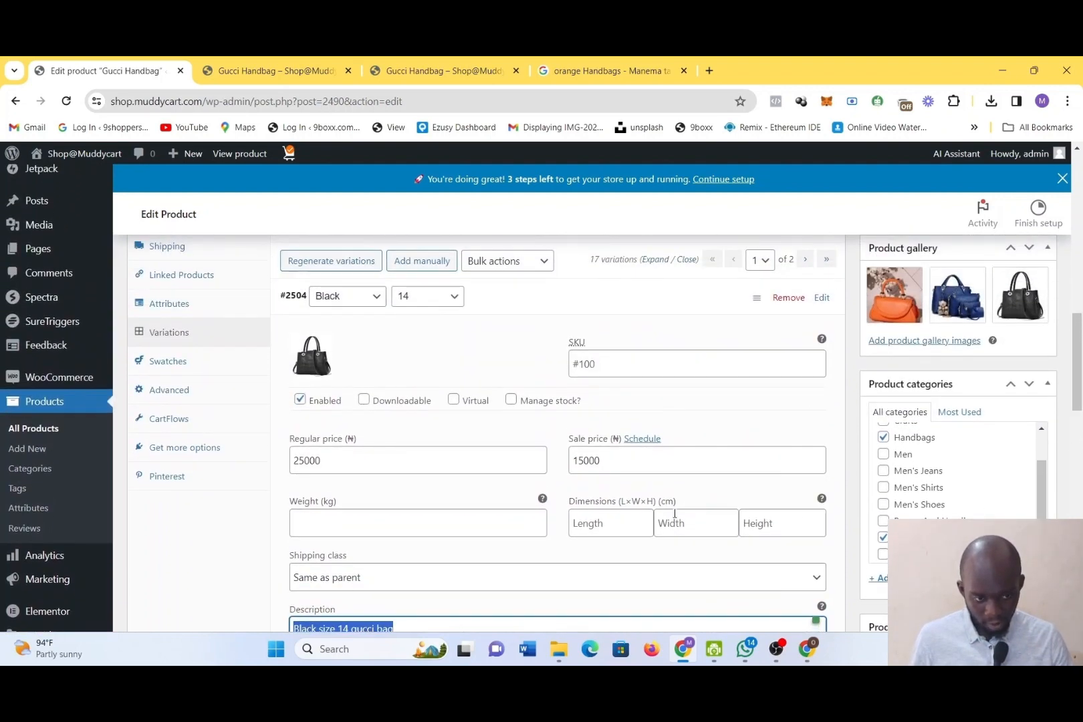
scroll(675, 514, "down", 1)
scroll(675, 514, "up", 2)
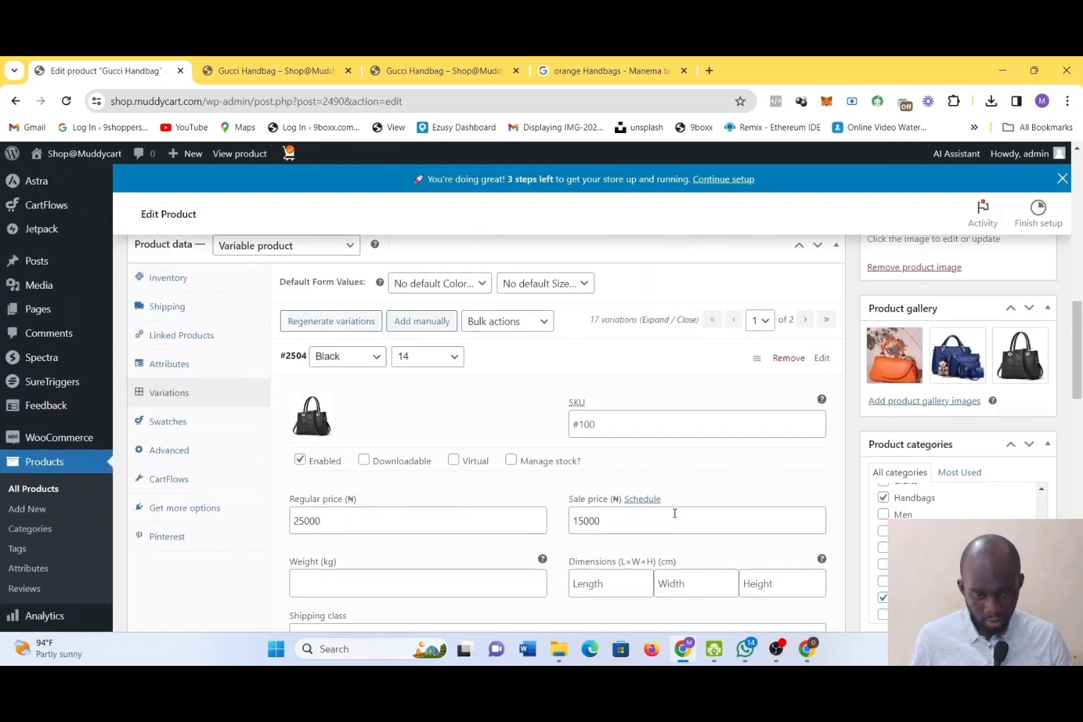
scroll(675, 514, "down", 2)
scroll(674, 513, "down", 2)
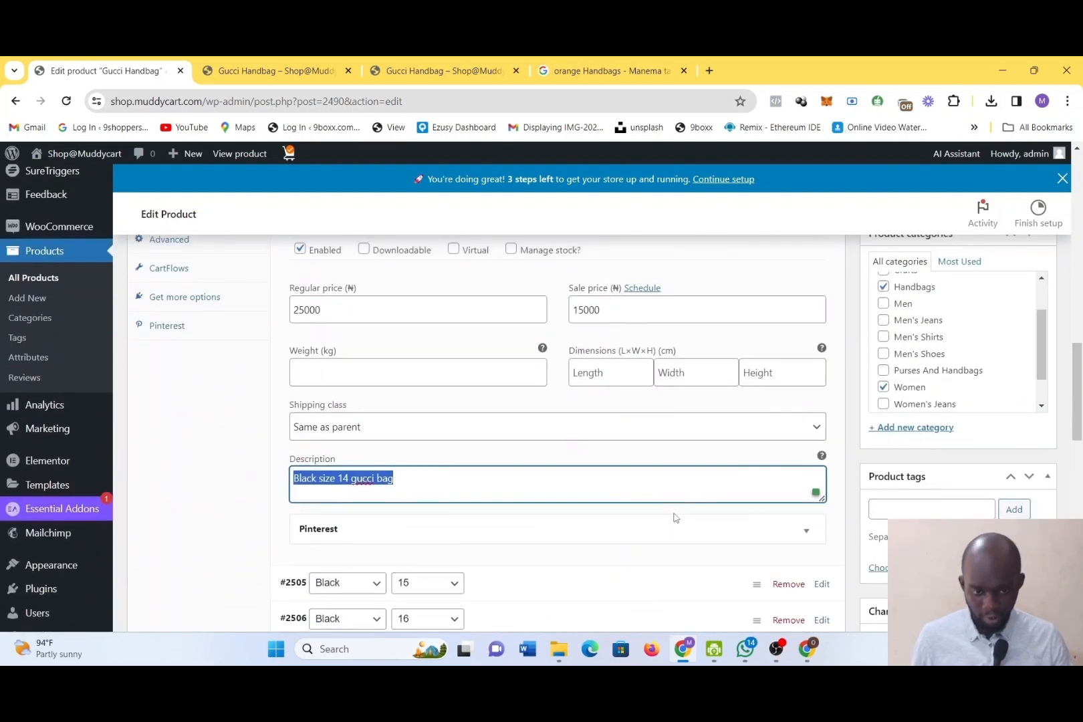
scroll(676, 517, "down", 2)
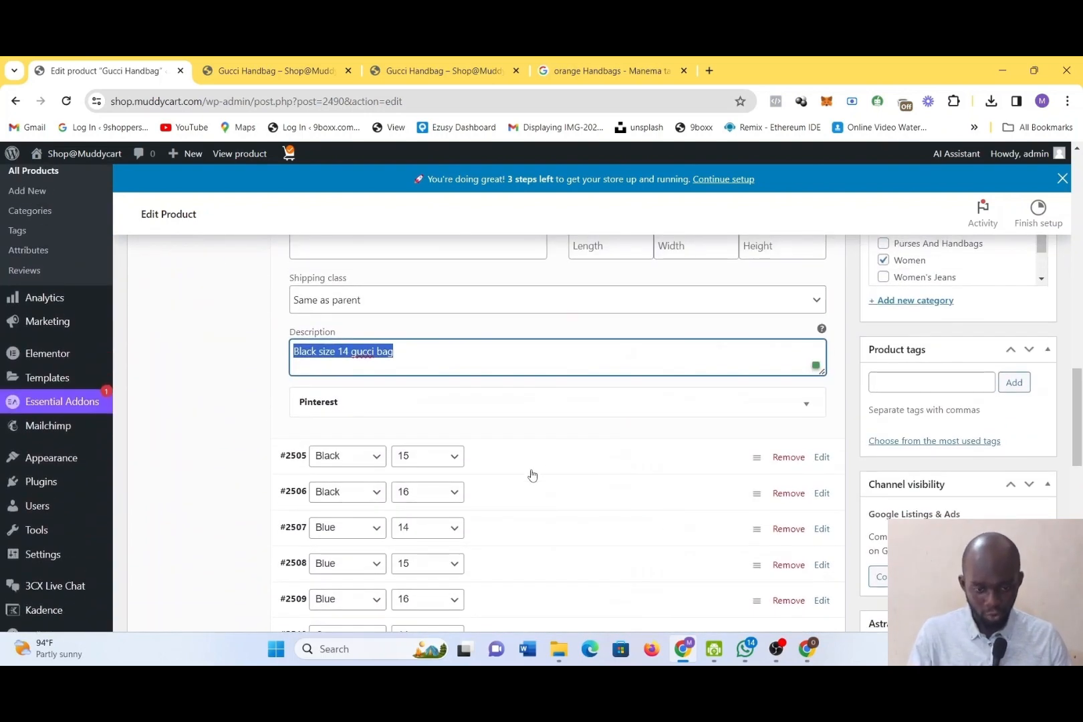
left_click(540, 466)
left_click(540, 466)
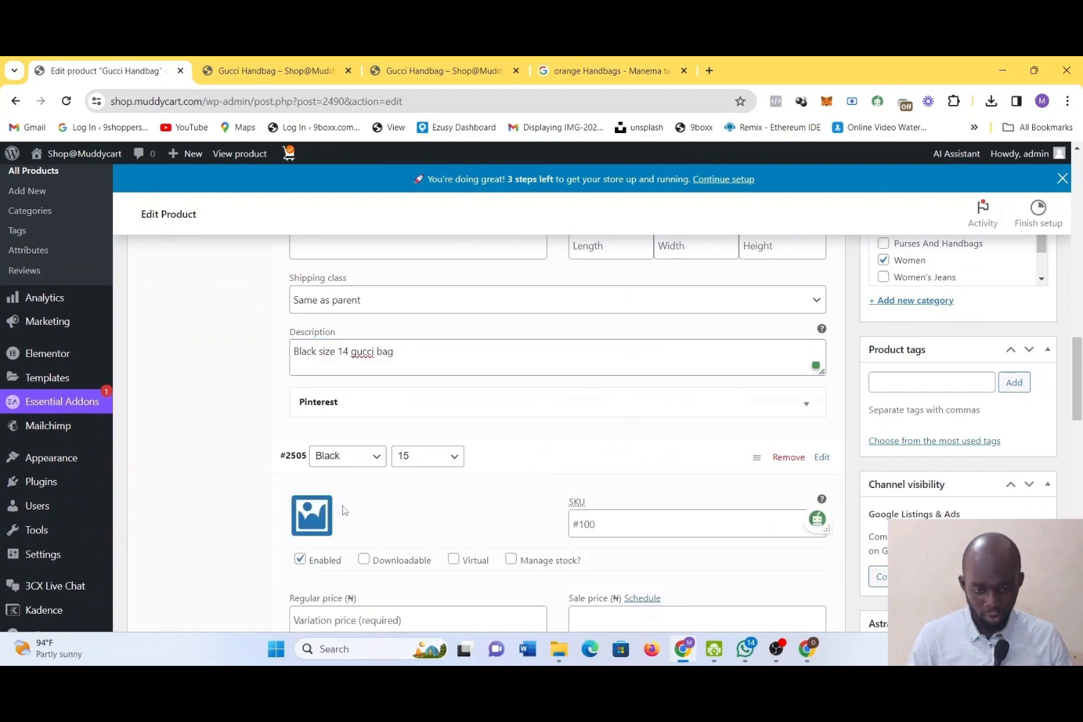
left_click(322, 514)
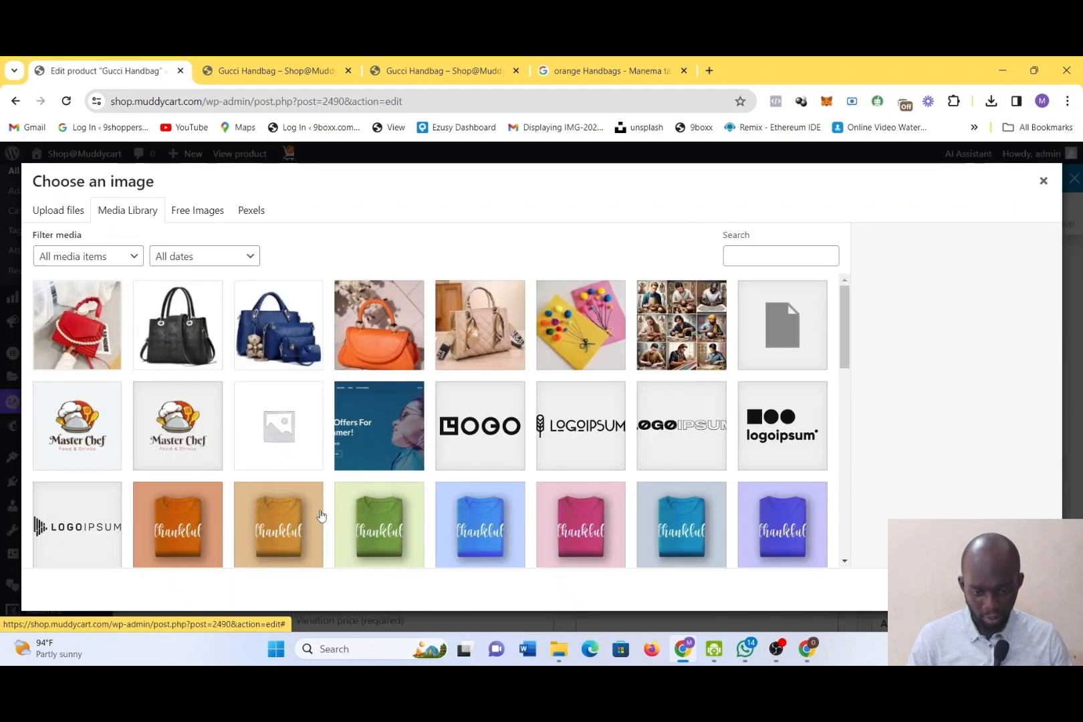
left_click(190, 335)
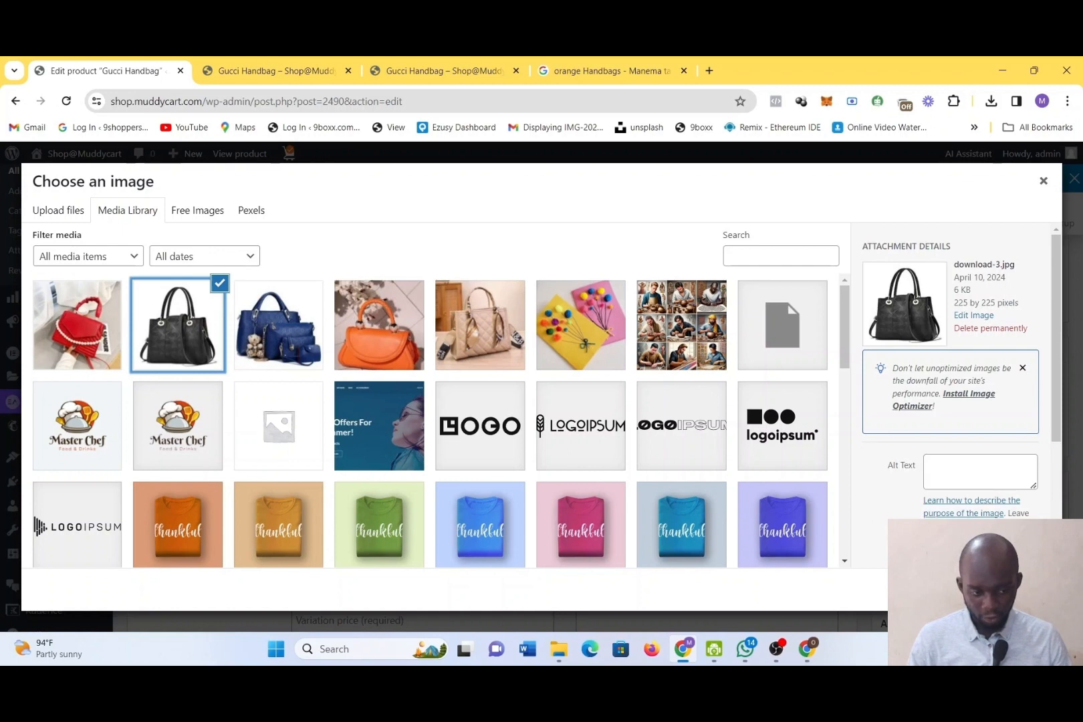
left_click(1002, 589)
Set the Black, size 15 variation's regular price to 25000 and its sale price to 15000
scroll(649, 522, "down", 1)
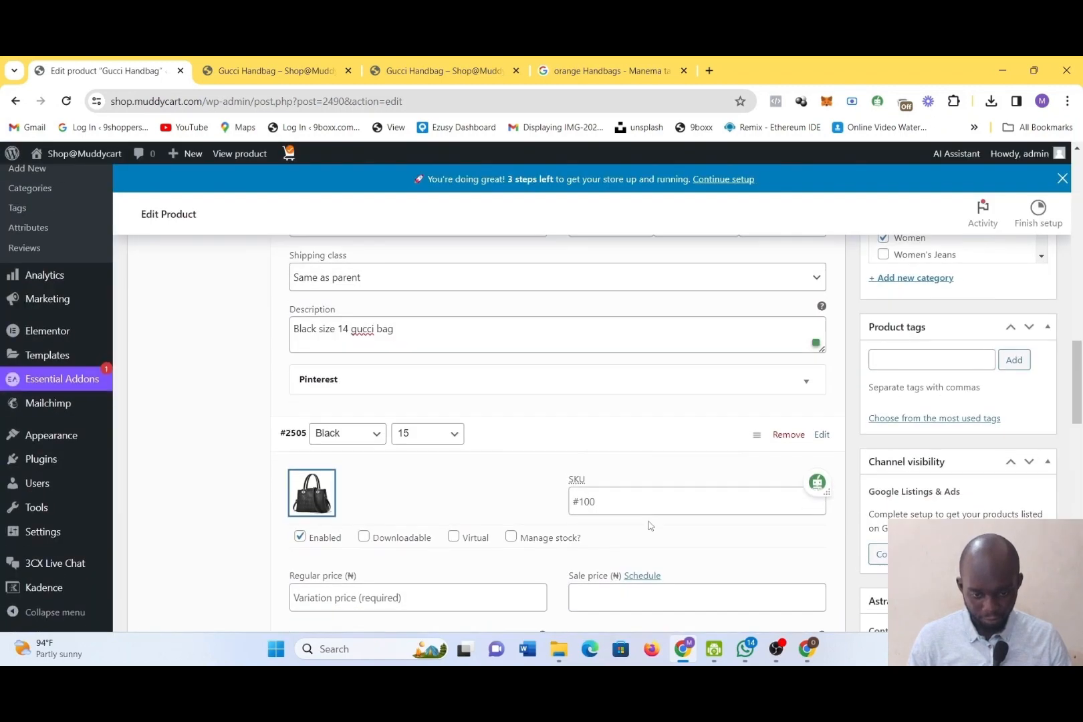
scroll(648, 526, "down", 3)
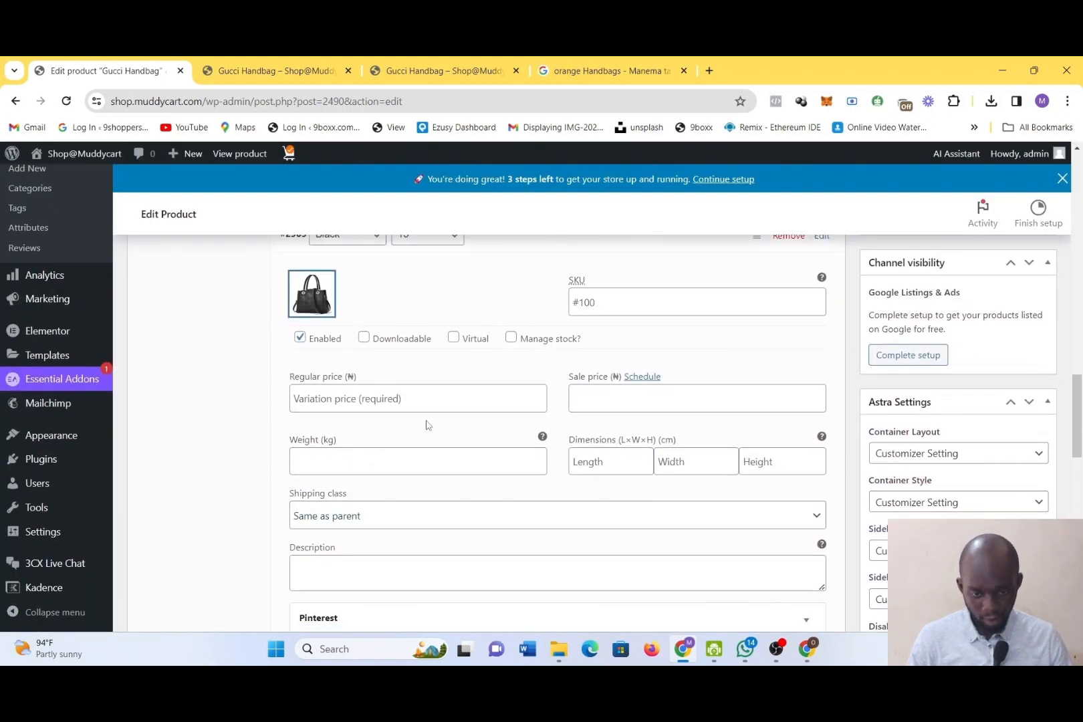
left_click(399, 399)
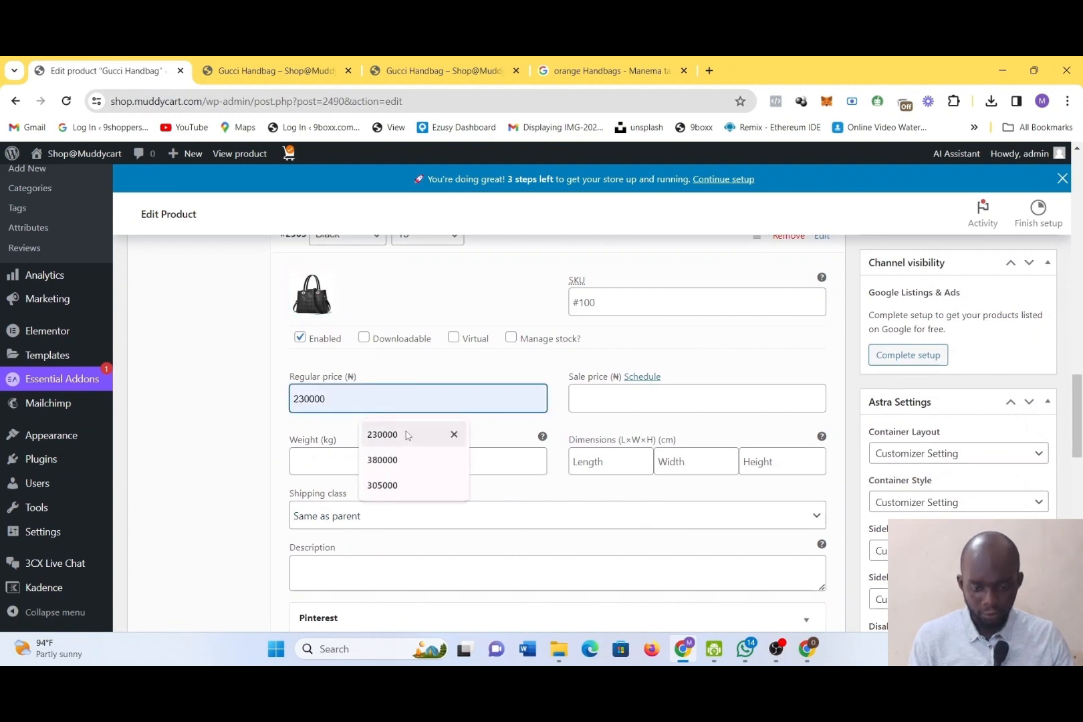
type("2500")
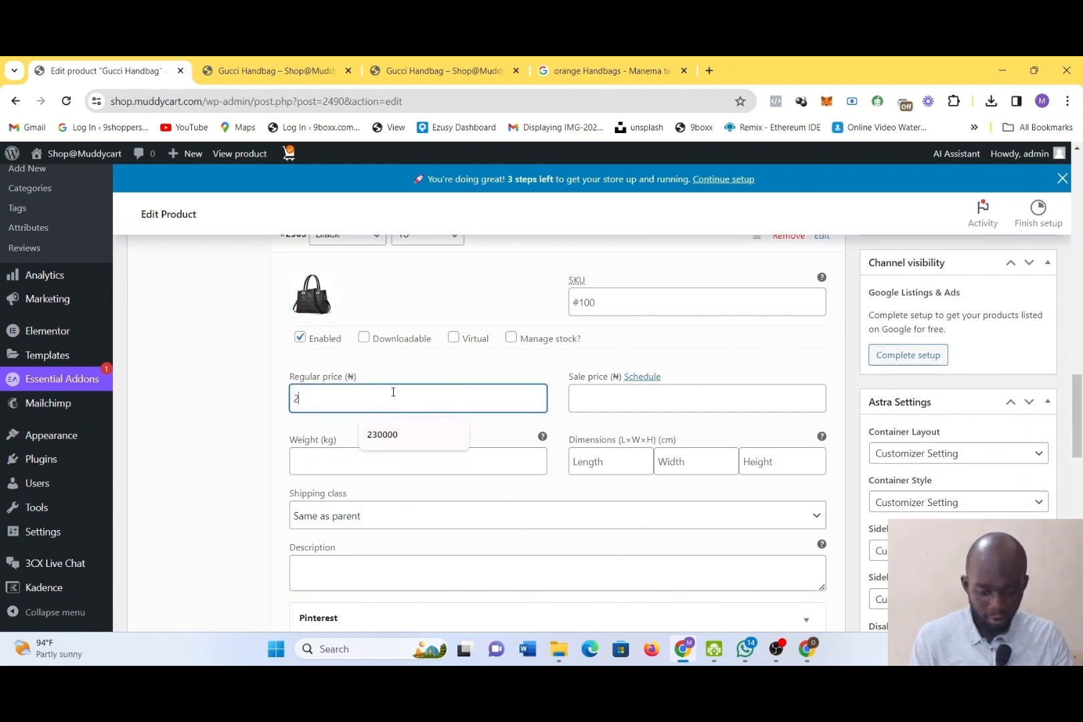
left_click(609, 392)
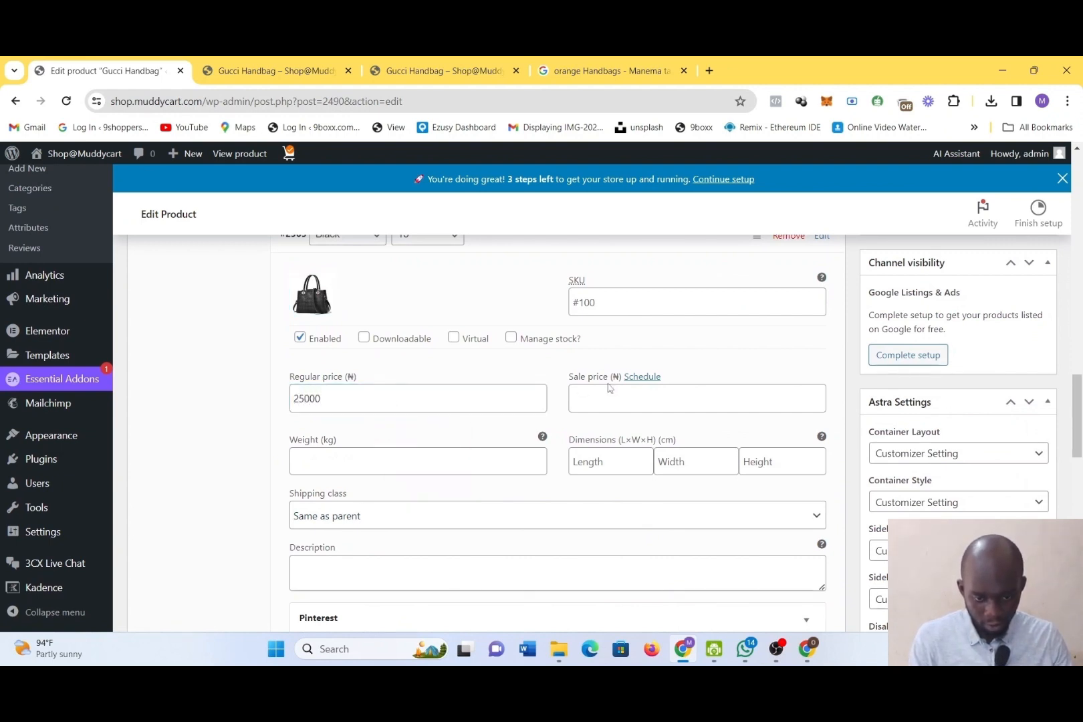
type("15000")
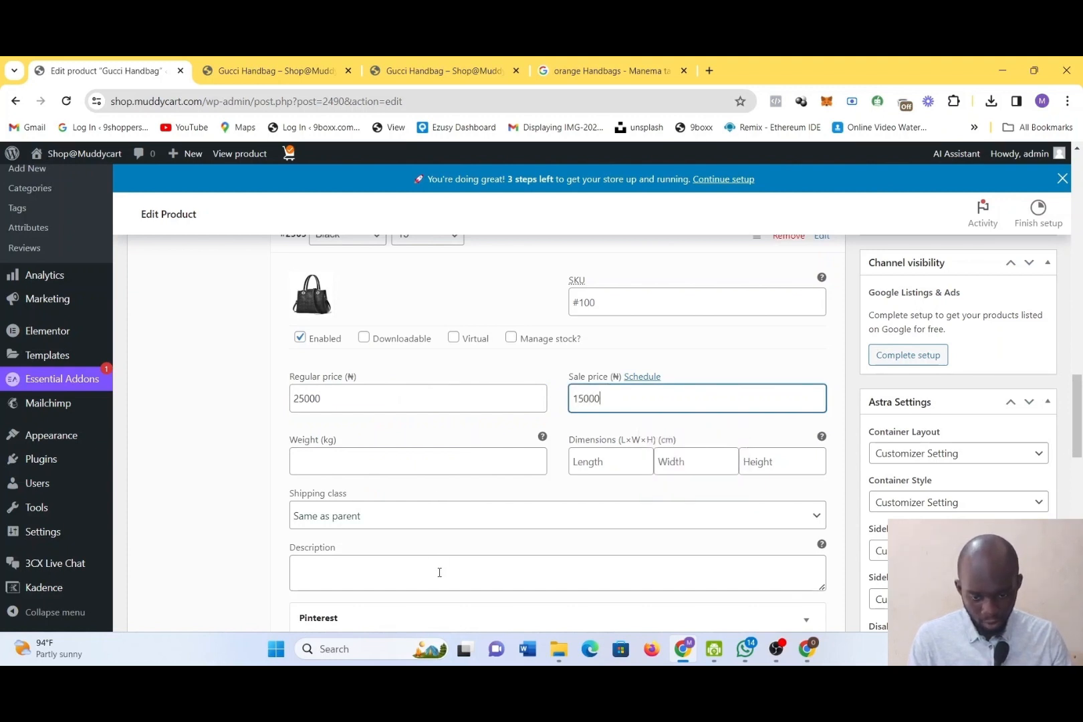
Paste the copied description into the Black, size 15 variation and edit it to read "Black size 15 gucci bag"
left_click(439, 573)
type("Black size 14 gucci bag")
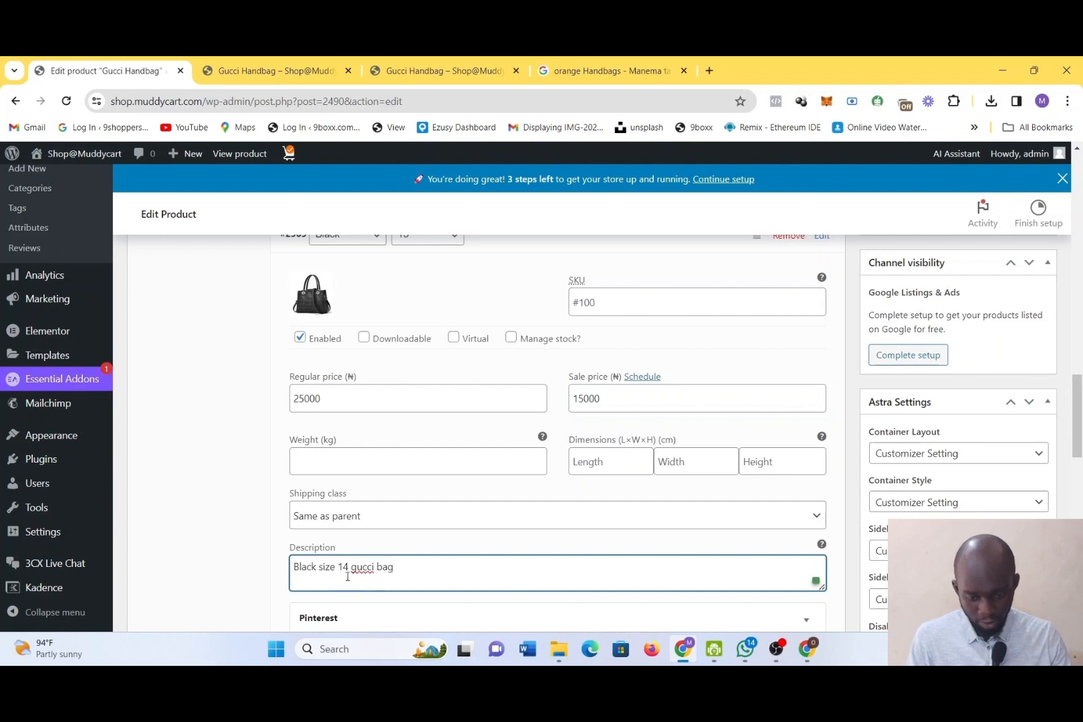
left_click(349, 567)
key("BackSpace")
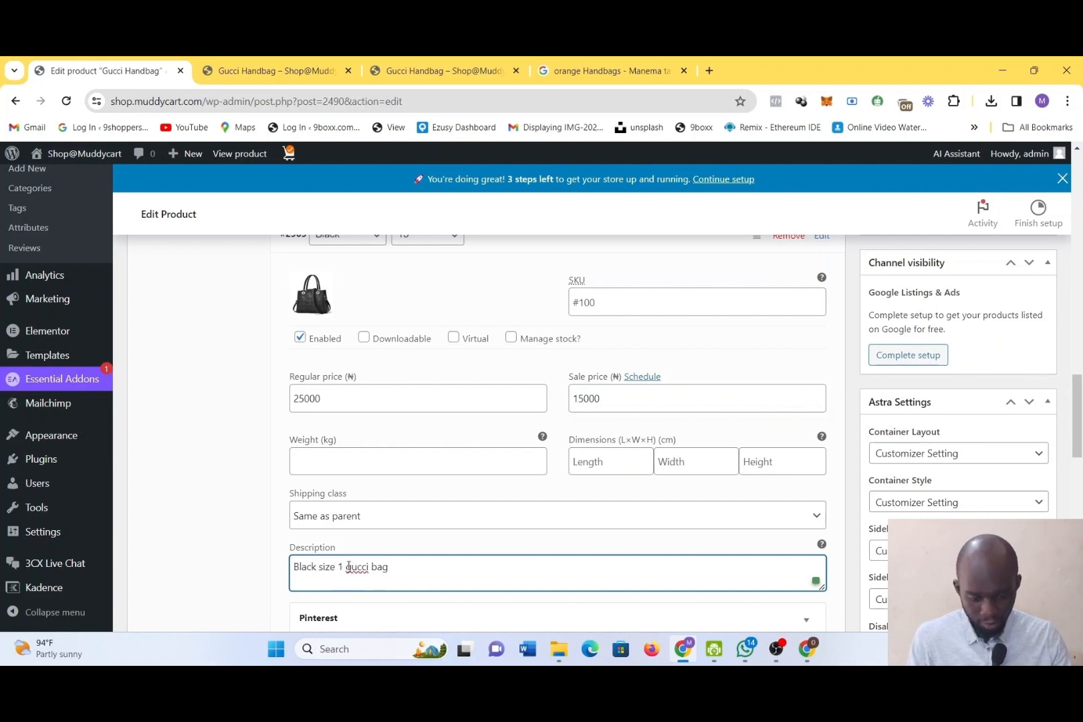
type("5")
Expand the Black, size 16 variation and set its image to the black handbag download-3.jpg from the media library
scroll(347, 569, "down", 2)
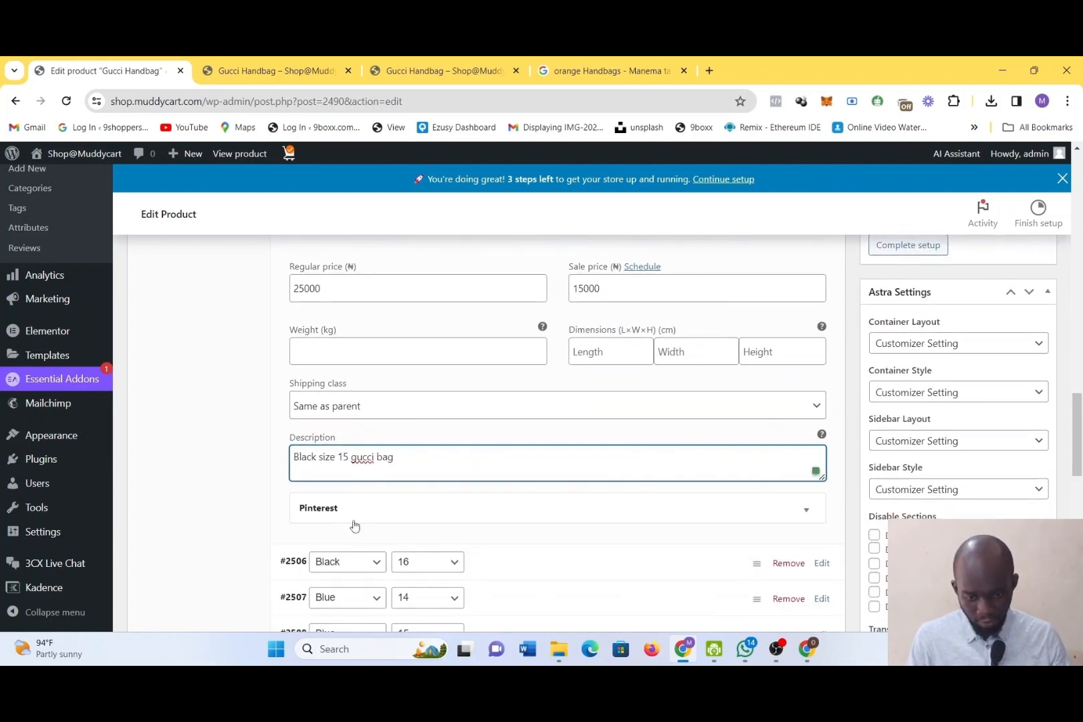
scroll(517, 519, "down", 1)
scroll(516, 519, "down", 1)
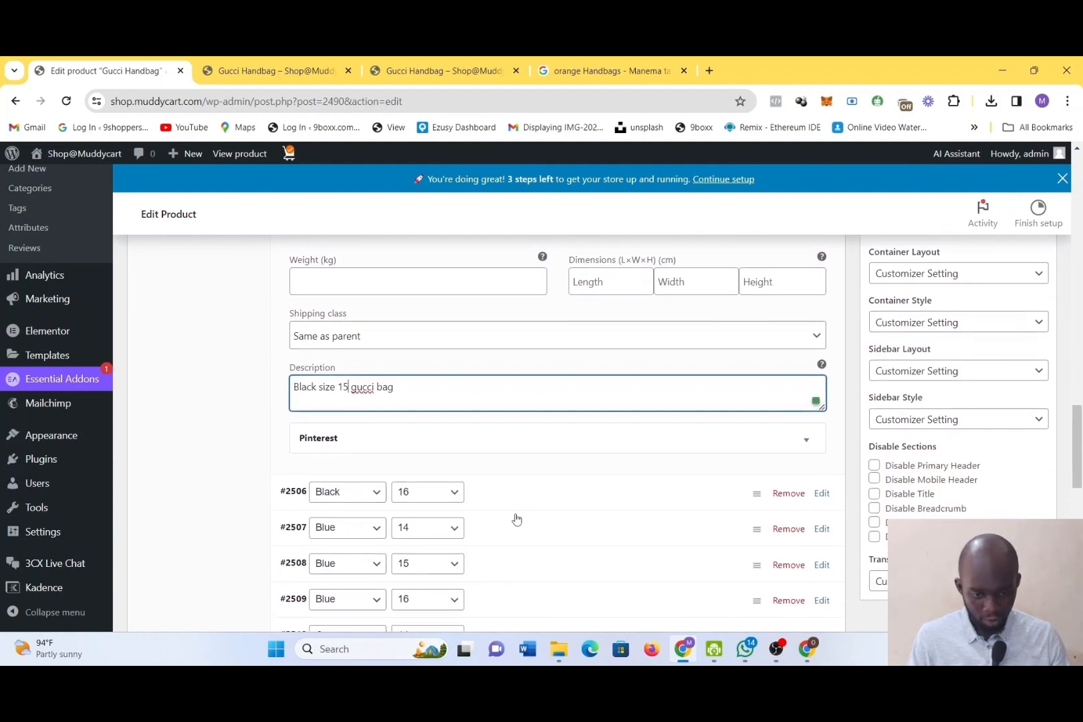
left_click(516, 510)
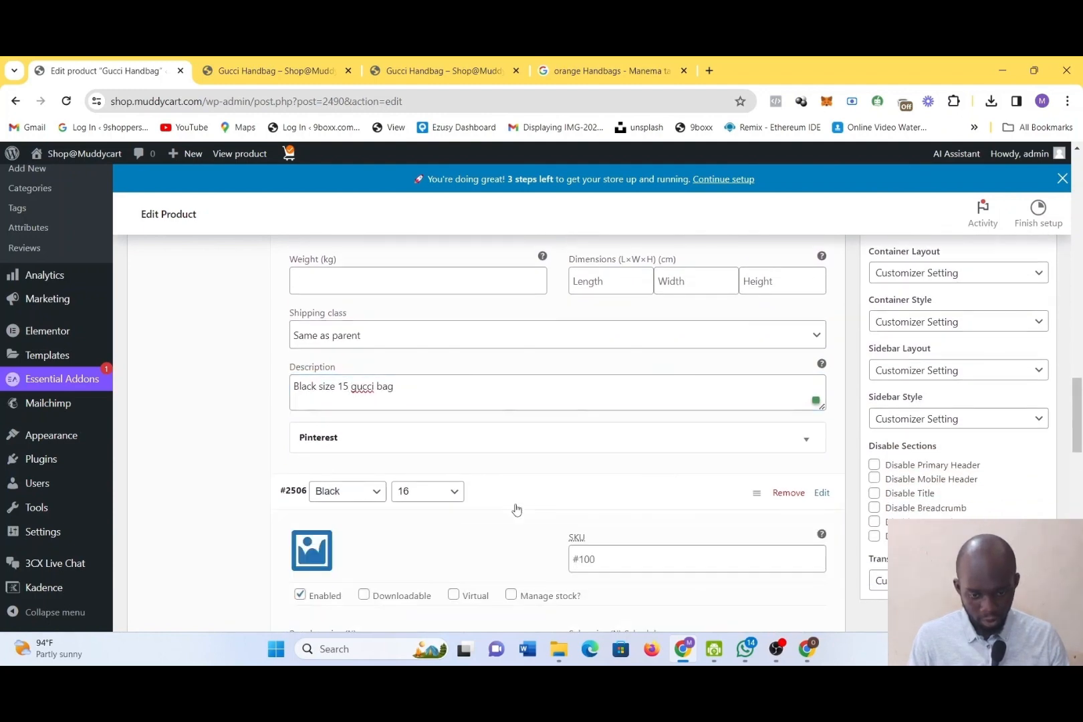
left_click(310, 551)
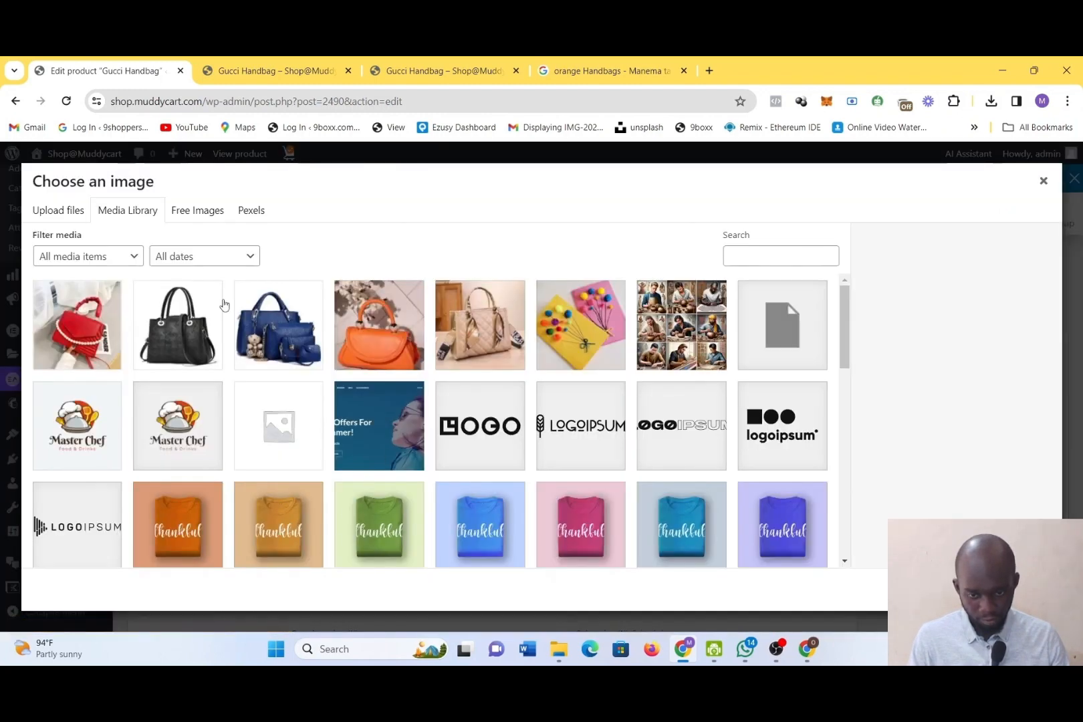
left_click(190, 325)
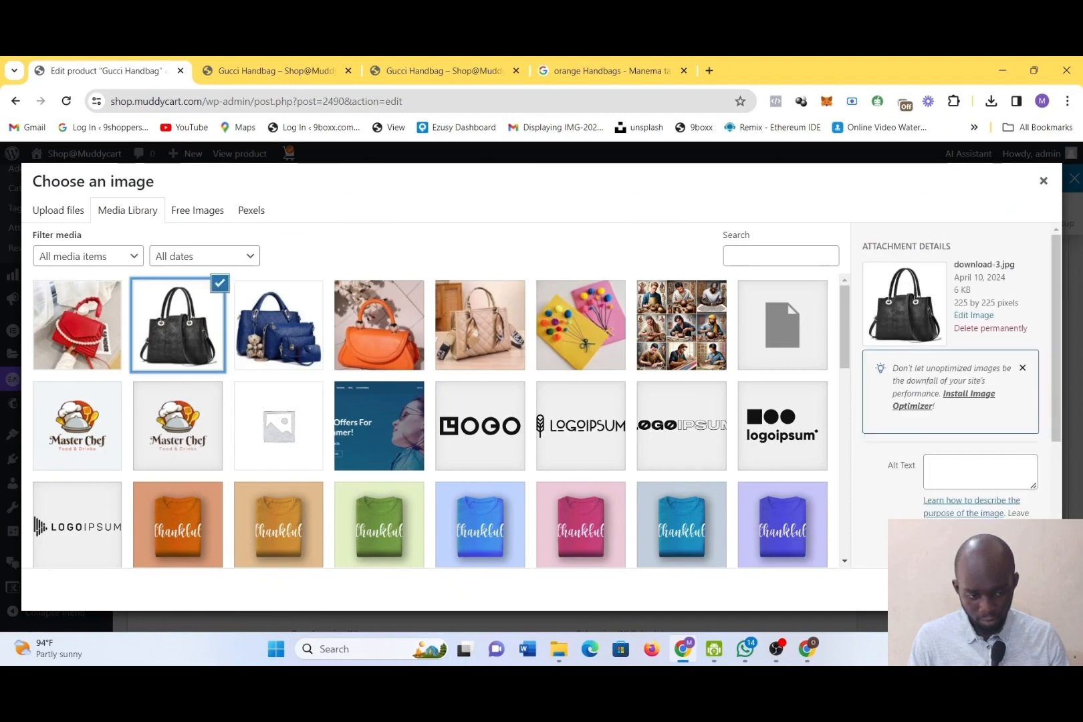
left_click(1006, 590)
Set the Black, size 16 variation's regular price to 25000
scroll(642, 485, "down", 3)
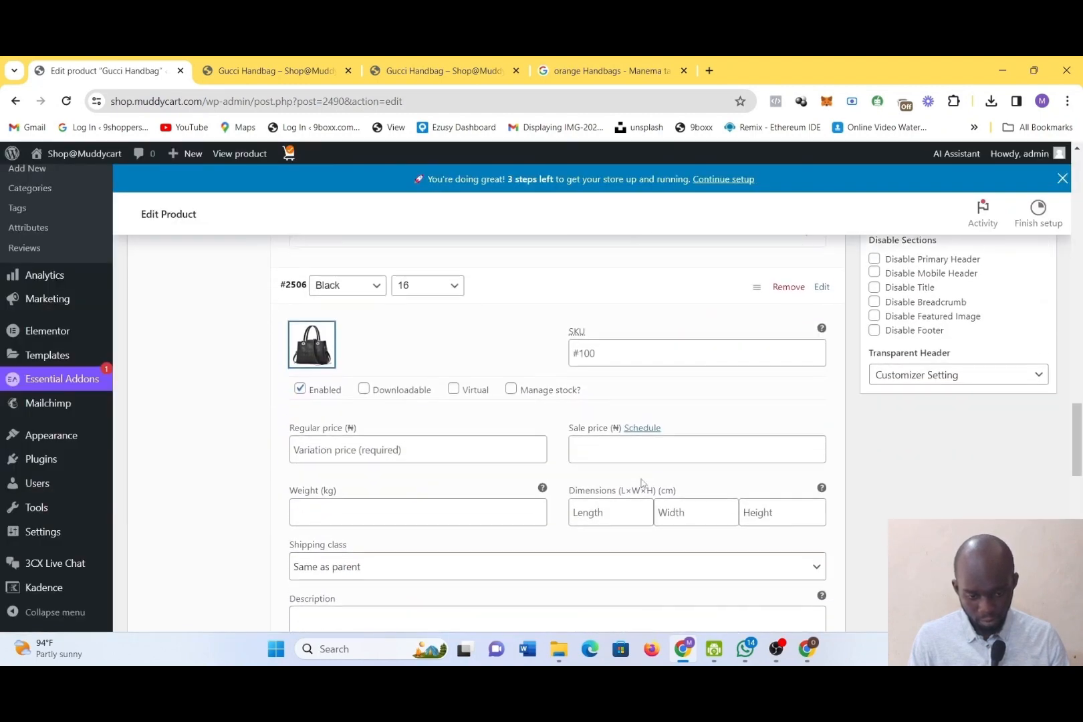
left_click(395, 434)
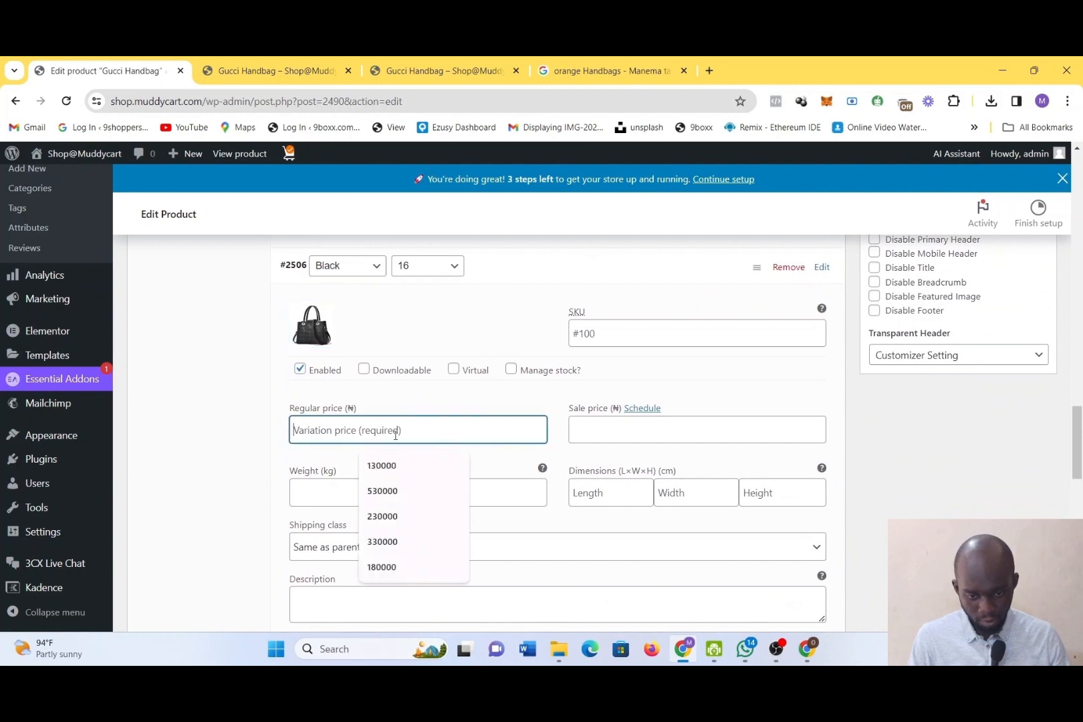
type("25000")
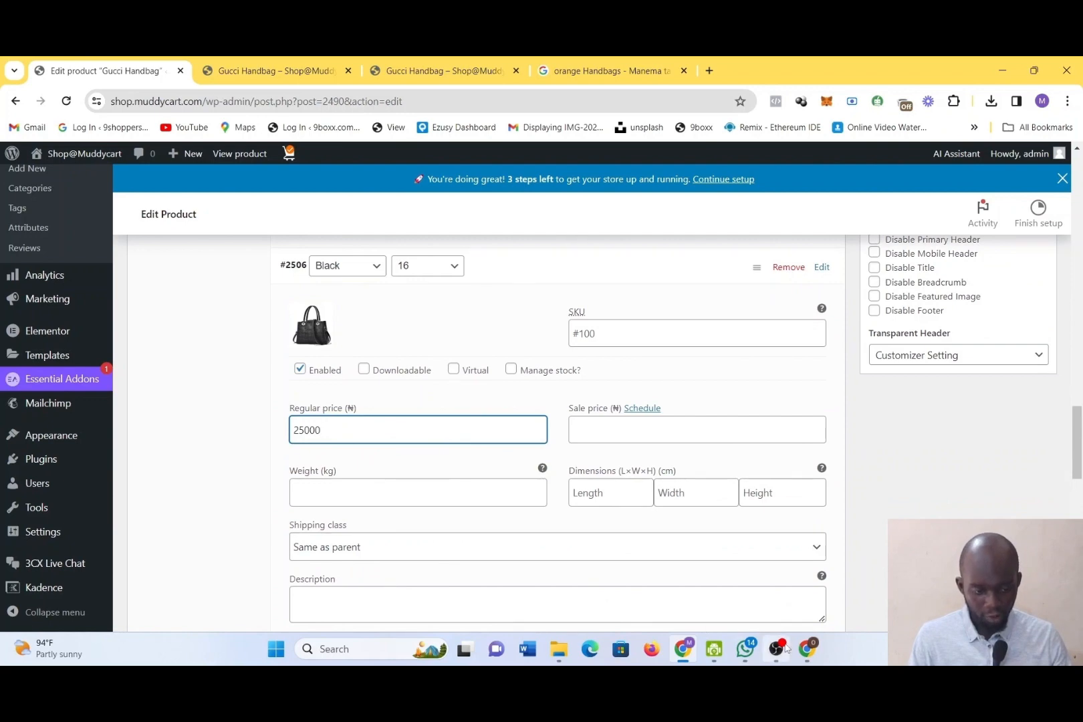
mouse_move(787, 648)
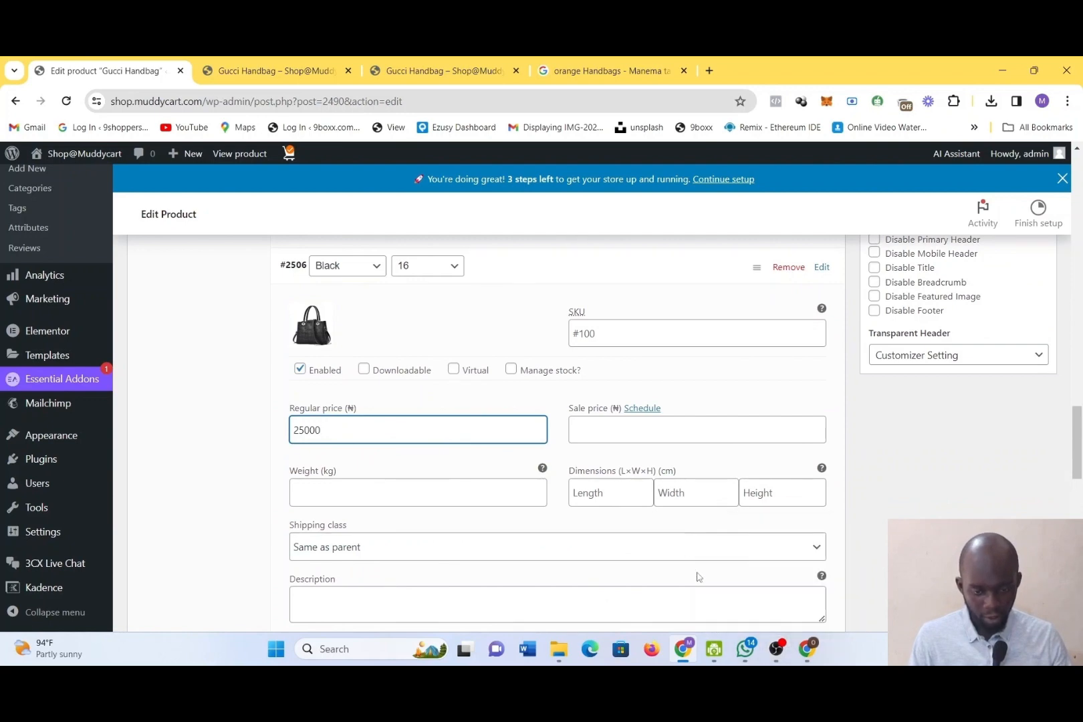
left_click(776, 649)
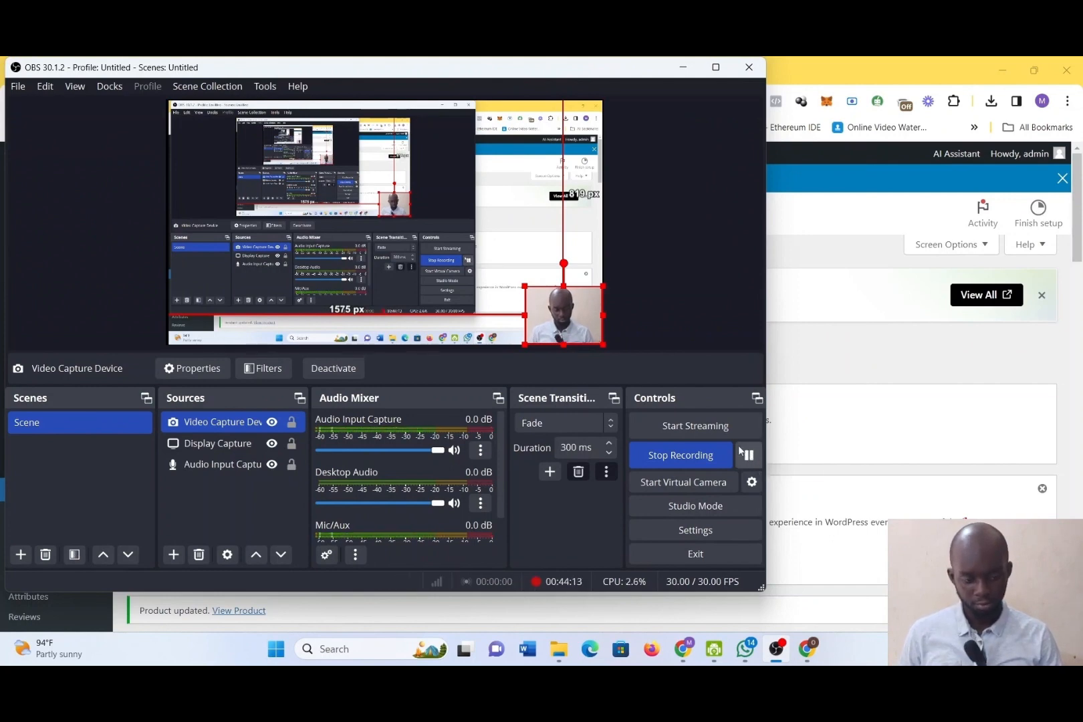
left_click(748, 456)
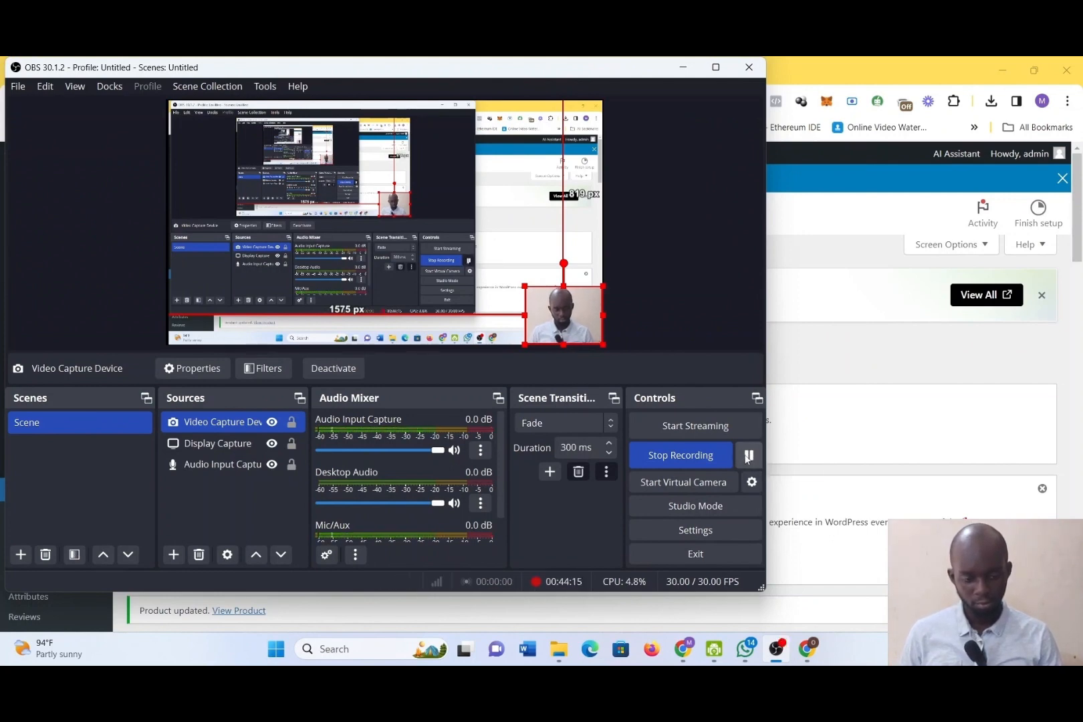
left_click(689, 68)
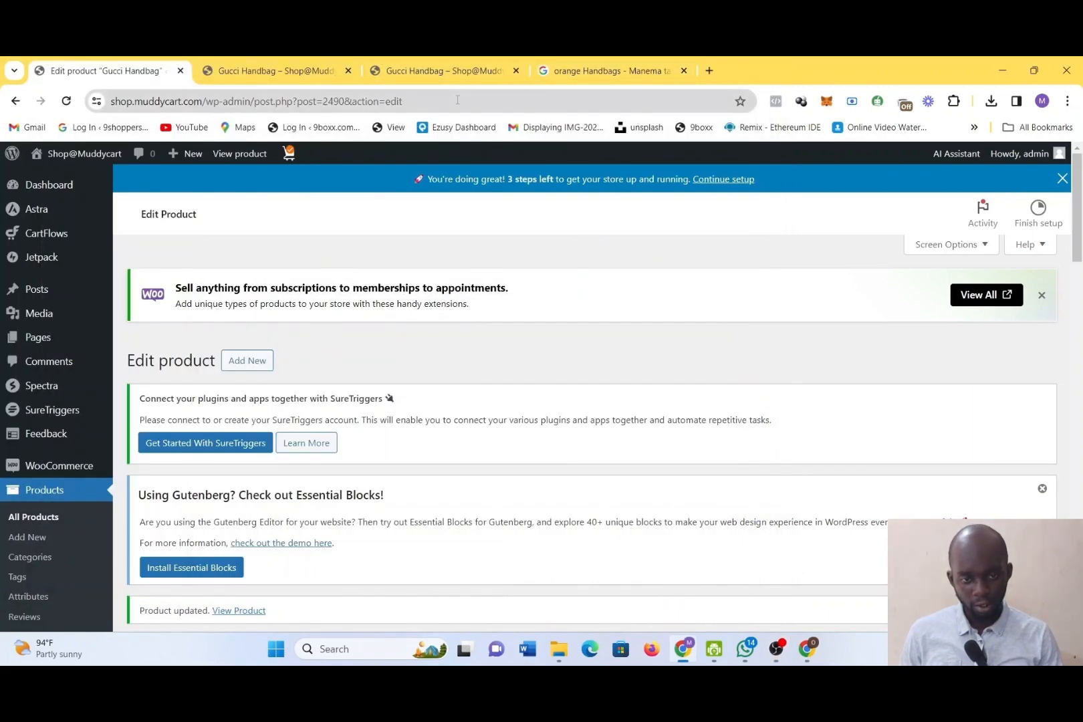
scroll(466, 406, "down", 12)
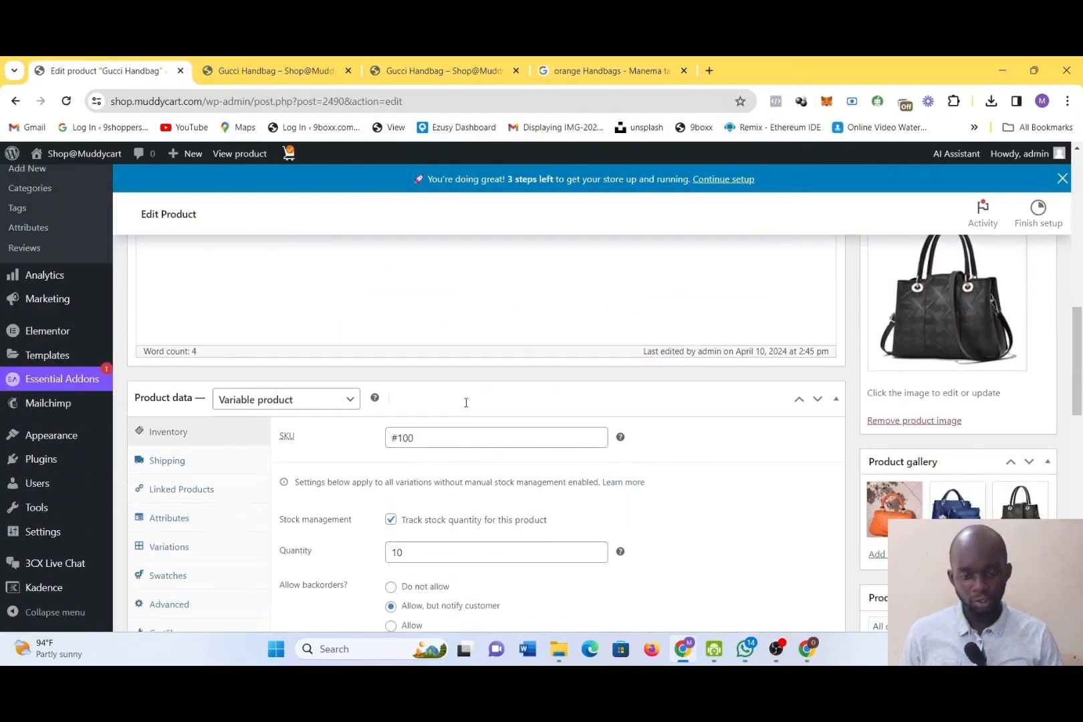
Open the list of variations in the Gucci Handbag's product data
scroll(467, 402, "down", 5)
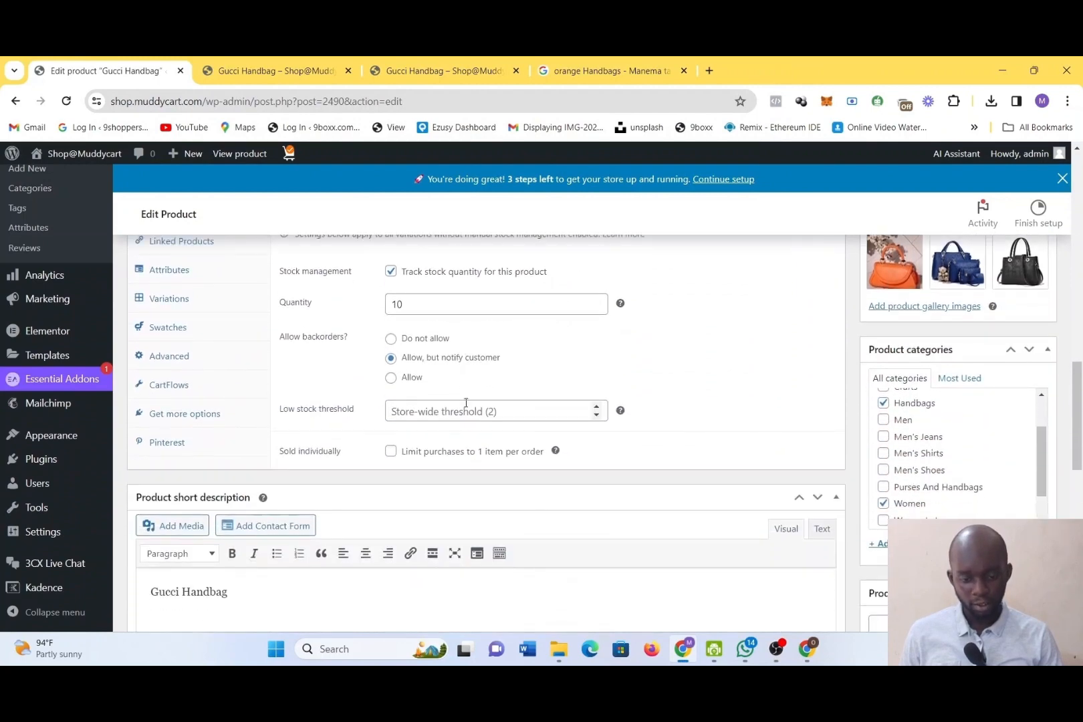
scroll(466, 402, "up", 4)
scroll(467, 403, "down", 1)
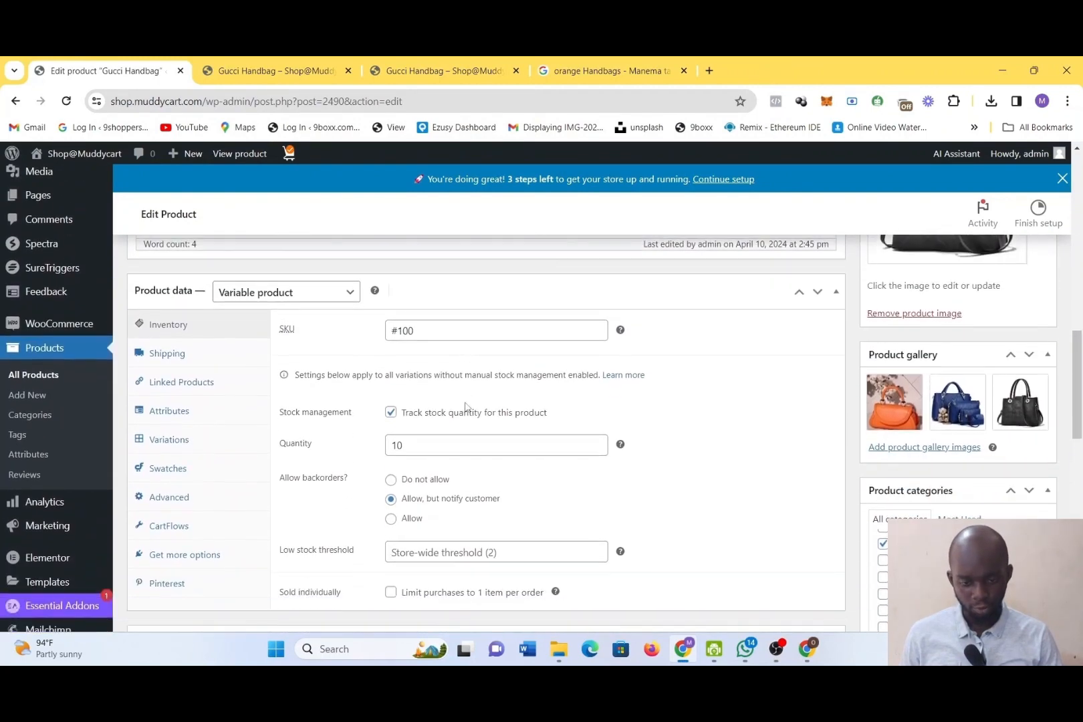
scroll(466, 402, "down", 1)
left_click(152, 378)
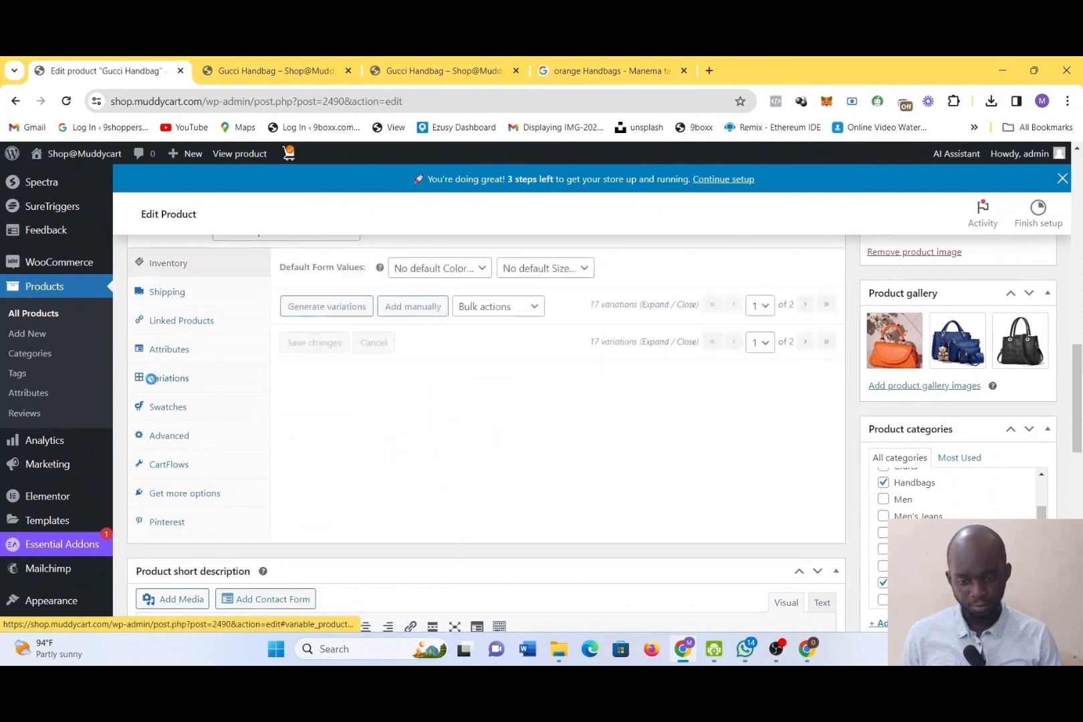
scroll(362, 459, "down", 1)
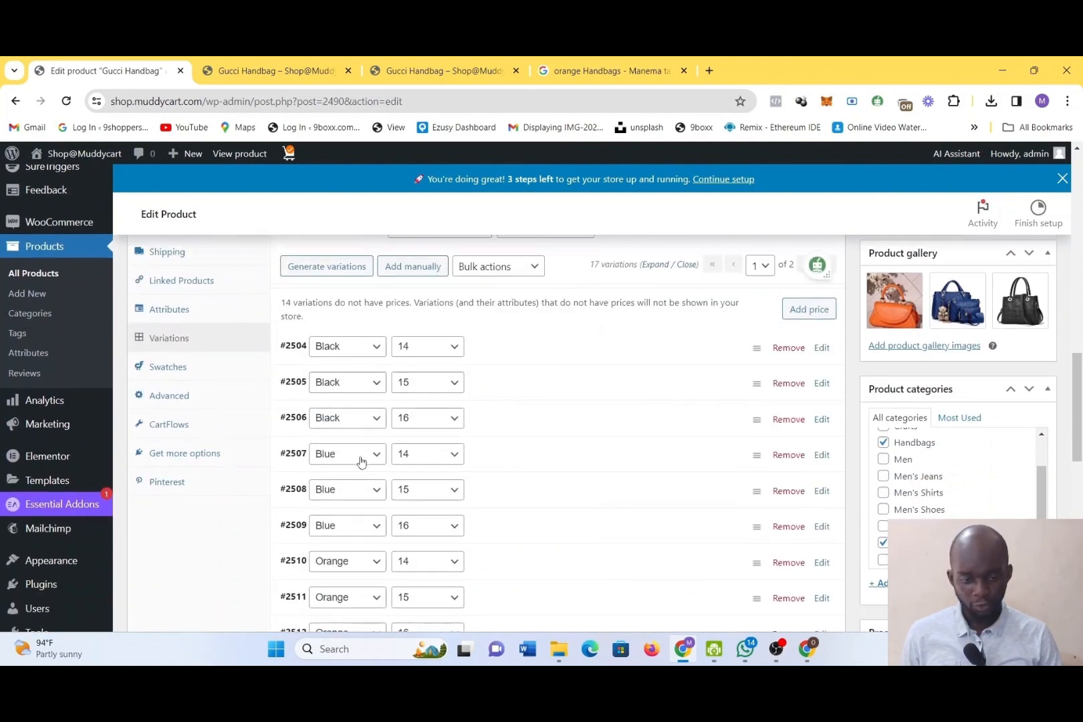
Expand the Black variations in sizes 14, 15 and 16 and check their images, prices and descriptions
left_click(519, 334)
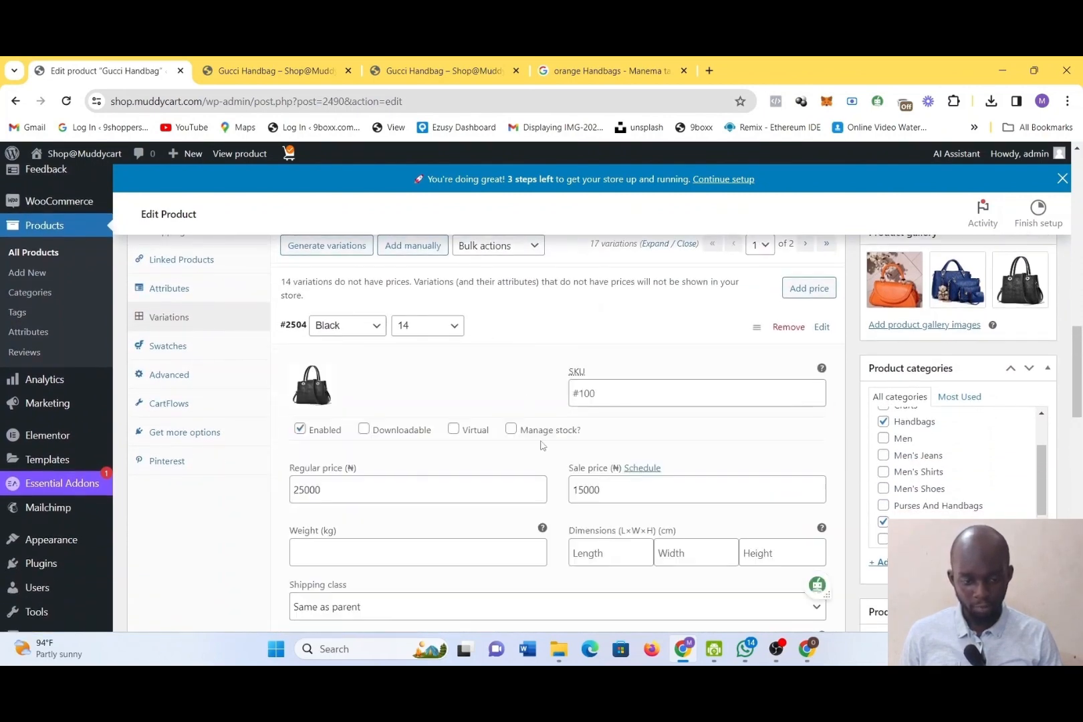
scroll(541, 444, "down", 2)
scroll(542, 445, "down", 1)
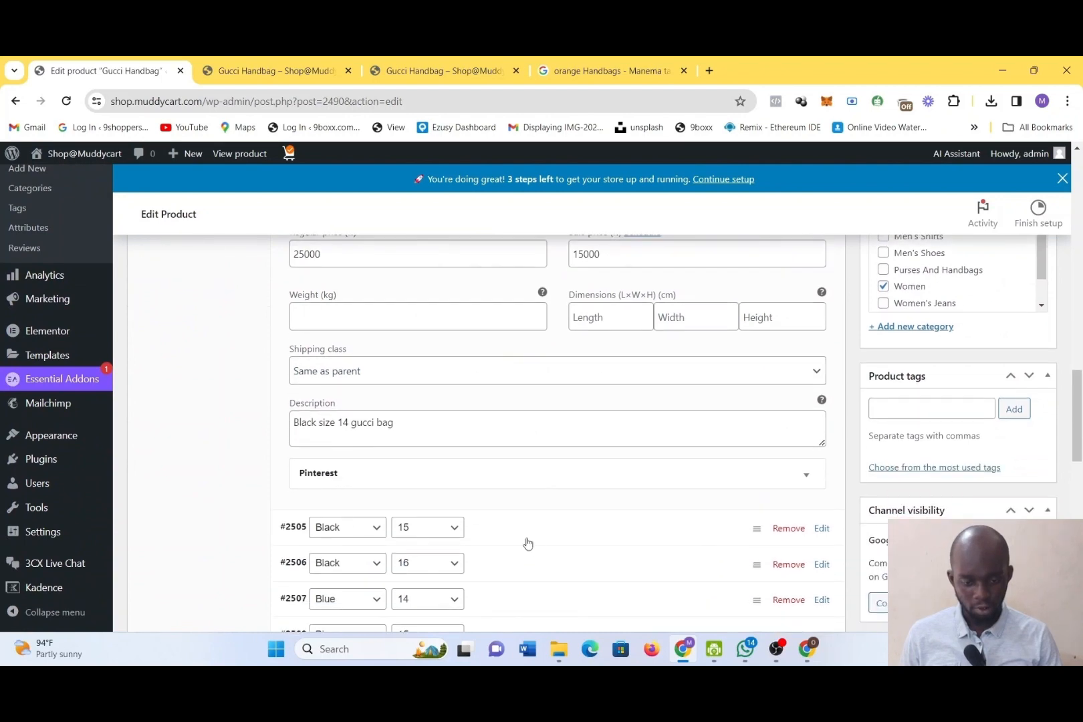
left_click(528, 542)
scroll(527, 545, "down", 5)
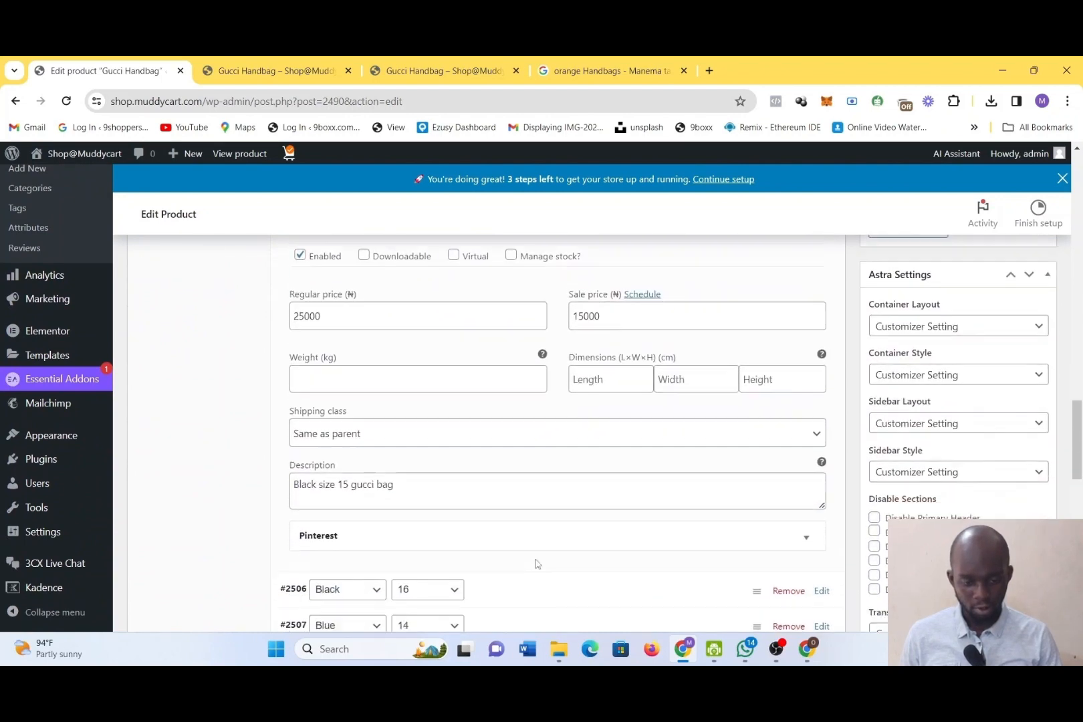
left_click(524, 565)
scroll(524, 565, "down", 4)
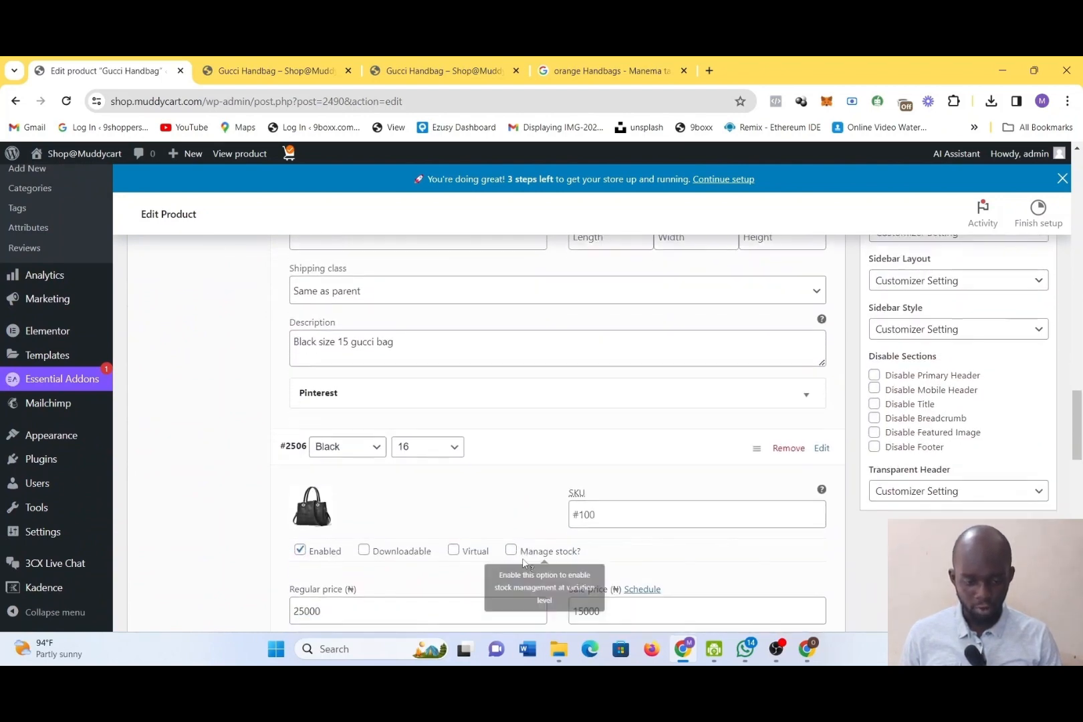
Reload the Gucci Handbag storefront page in its own tab and expand the Blue, size 14 variation in the editor
right_click(231, 74)
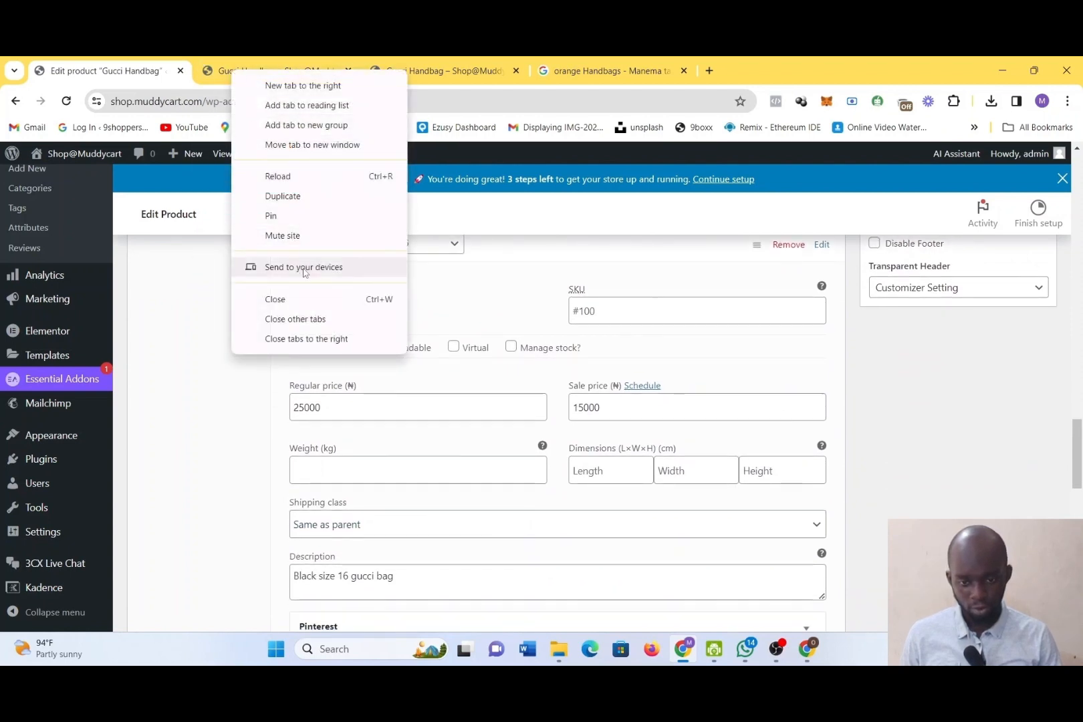
left_click(281, 177)
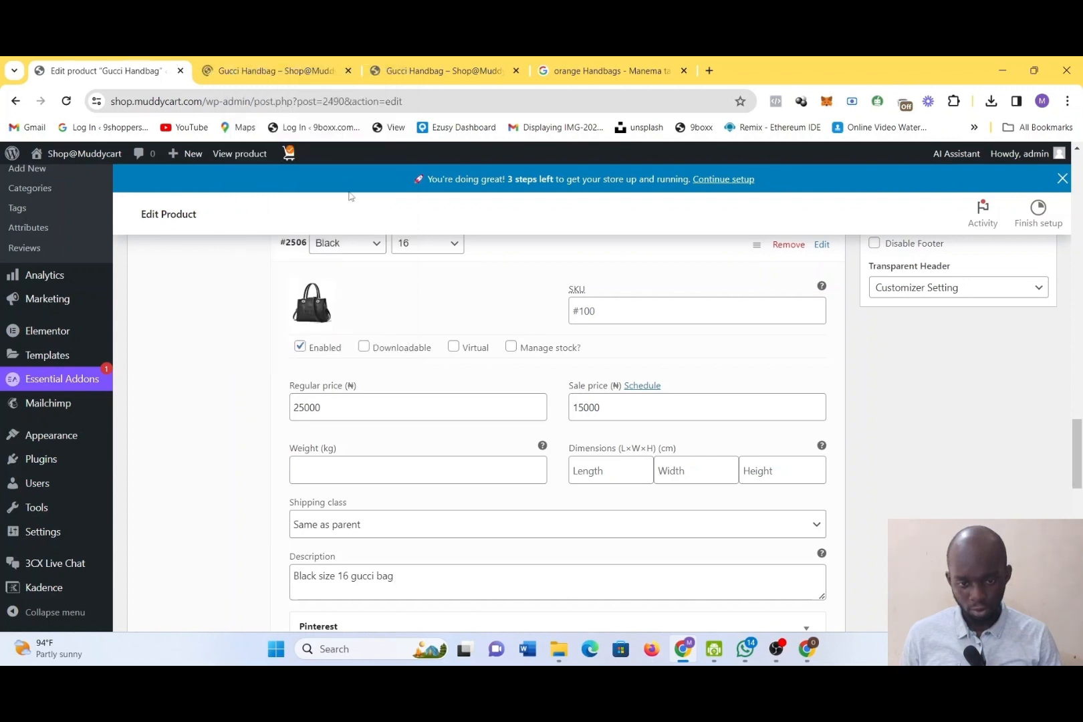
scroll(492, 460, "down", 3)
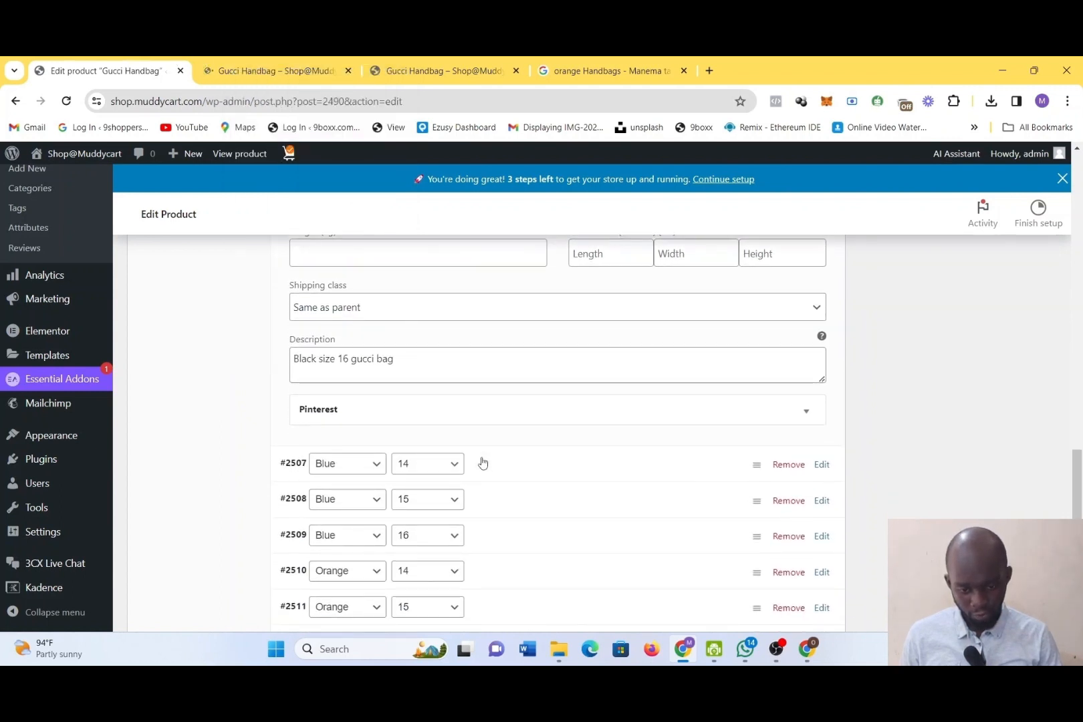
left_click(483, 462)
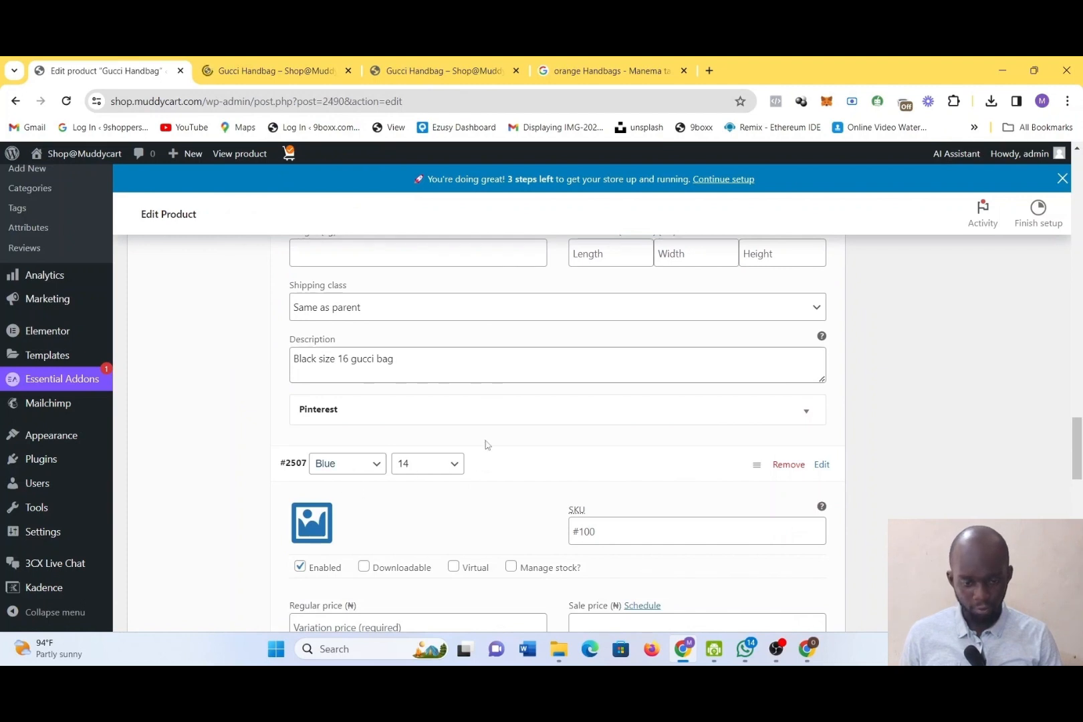
scroll(486, 445, "down", 2)
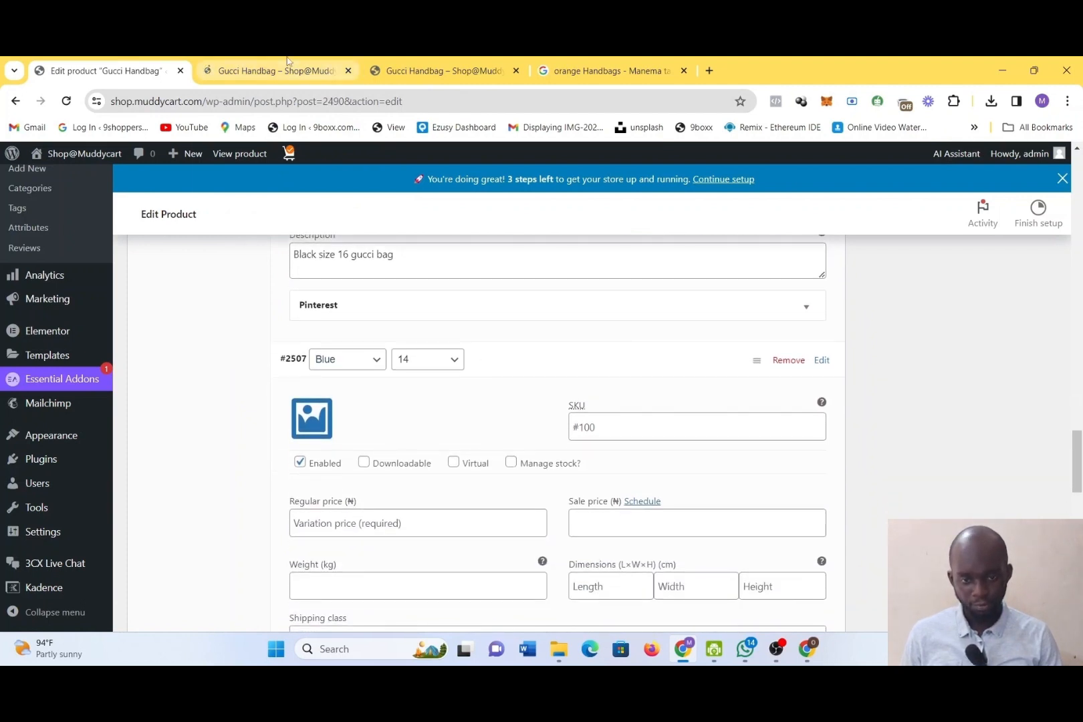
Review the Black, size 16 variation's prices, description and its Downloadable and Virtual options
scroll(494, 448, "up", 2)
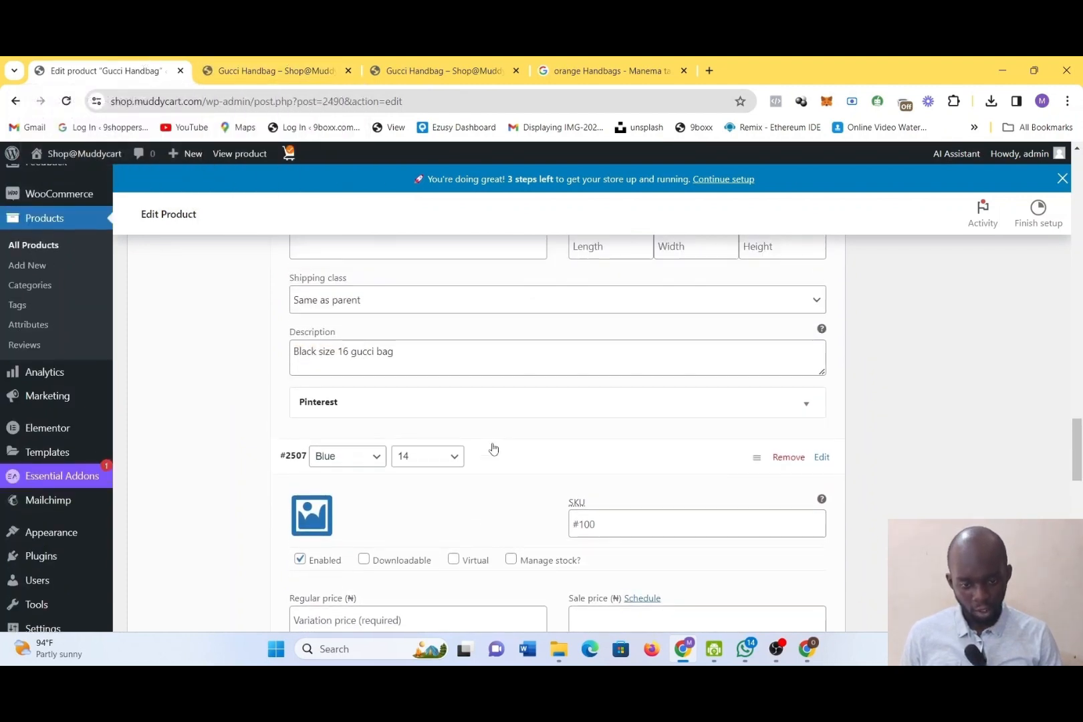
scroll(494, 448, "up", 2)
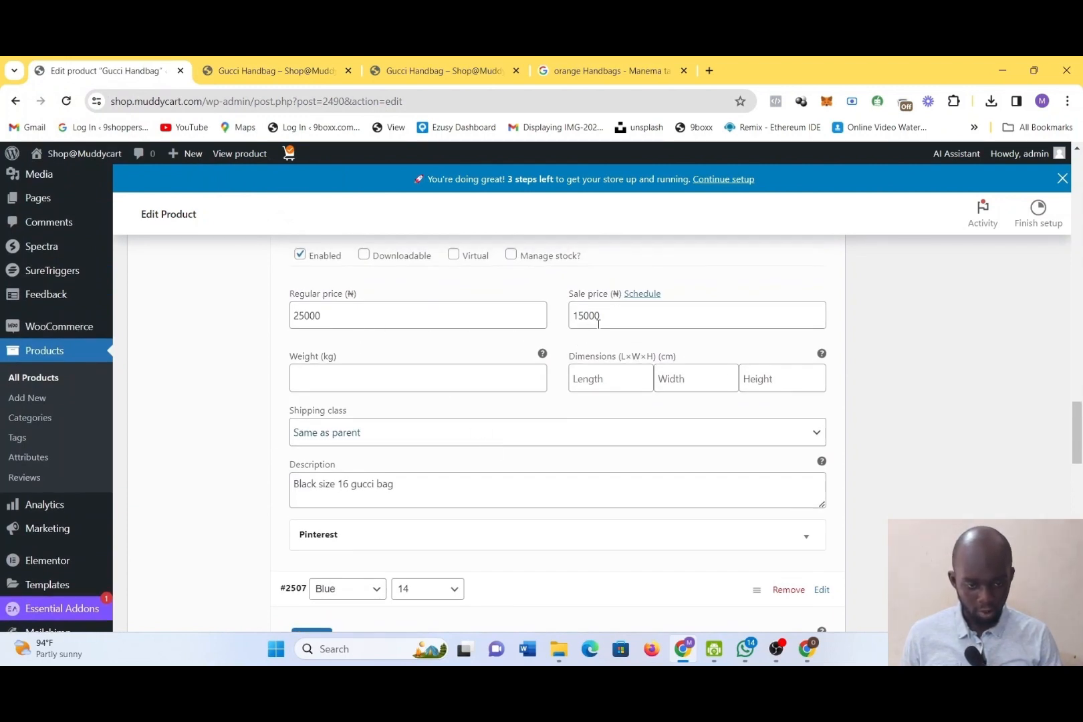
scroll(598, 323, "up", 2)
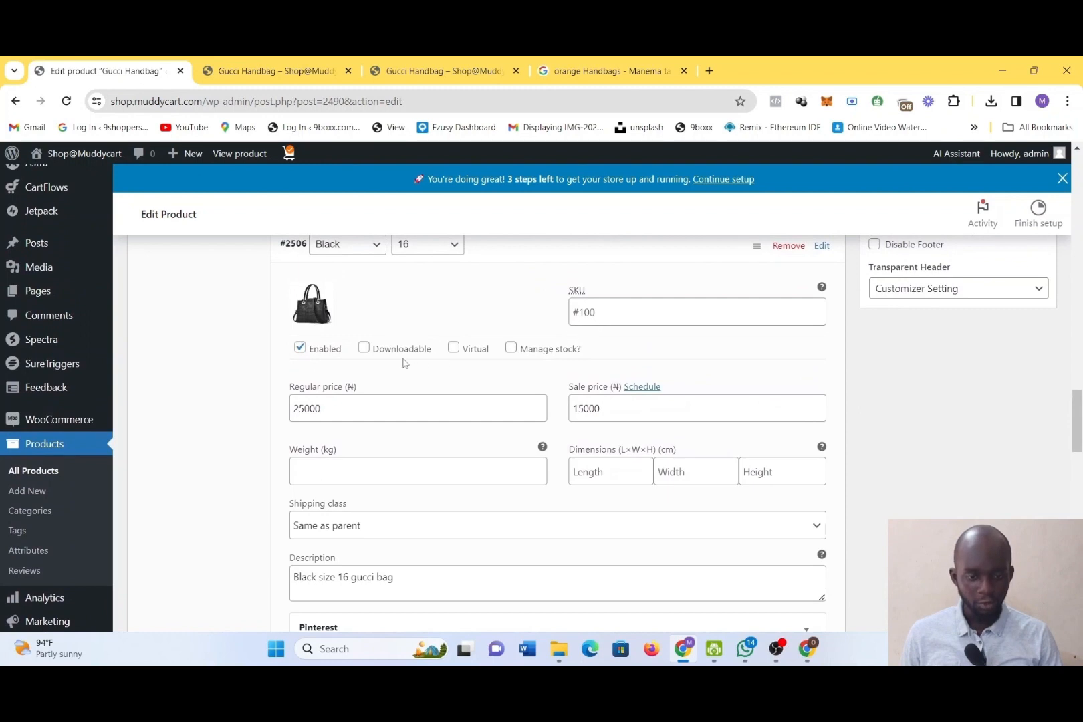
mouse_move(382, 356)
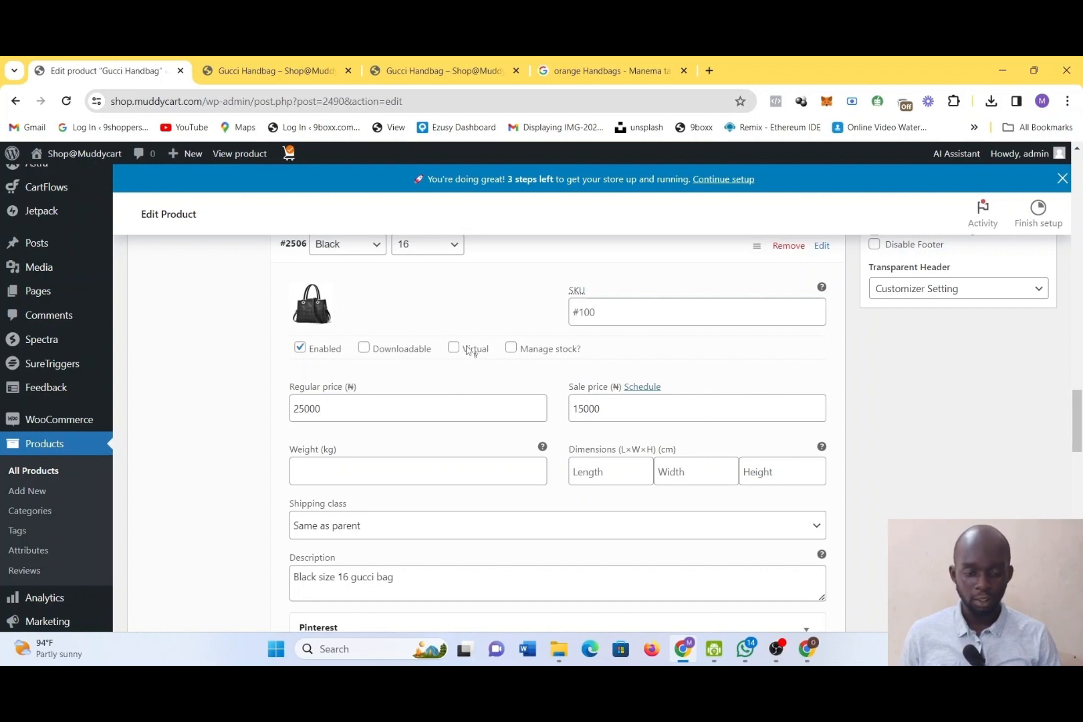
mouse_move(471, 350)
On the Gucci Handbag storefront page, select Black and size 14 and check the displayed description and availability
left_click(309, 67)
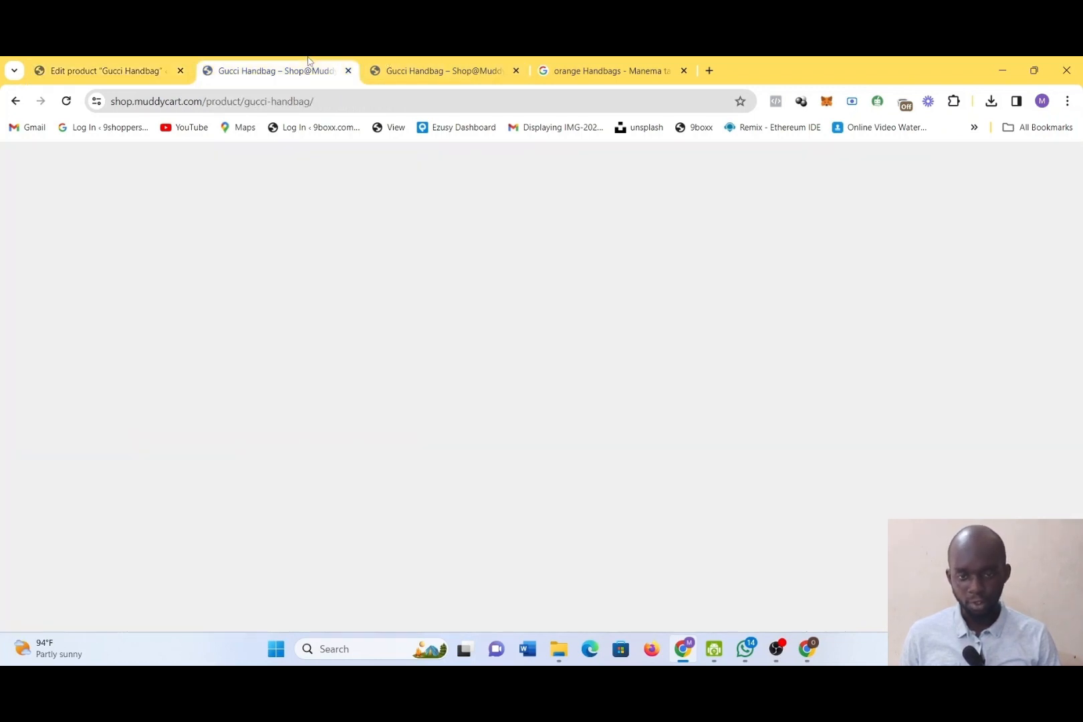
scroll(573, 476, "down", 2)
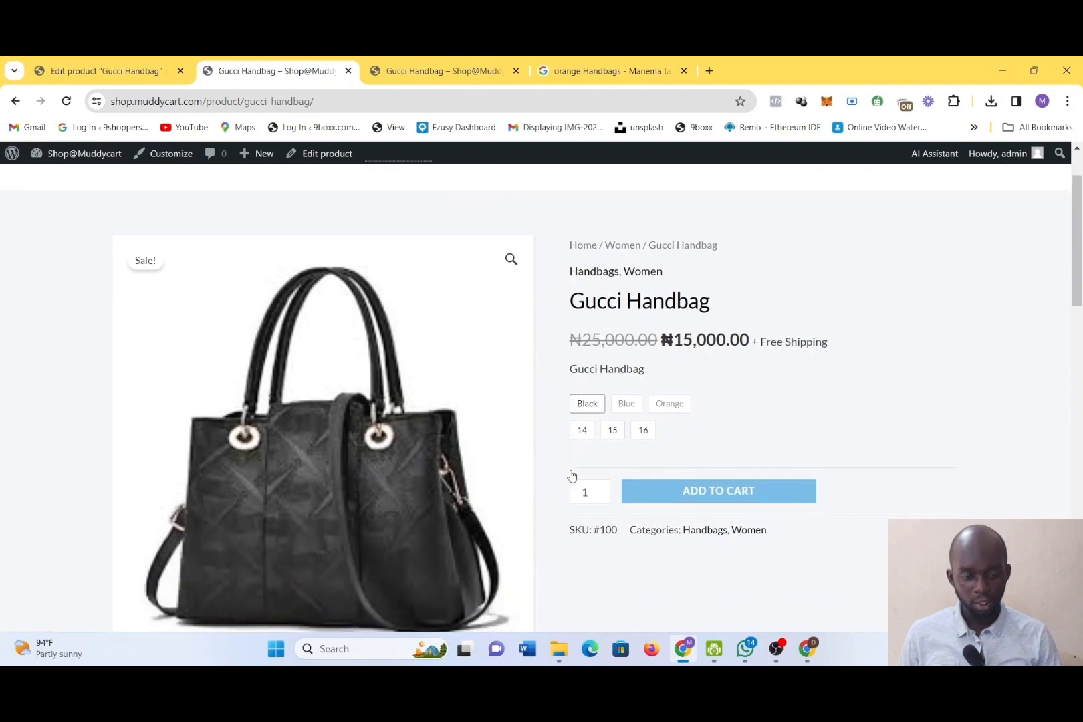
left_click(594, 371)
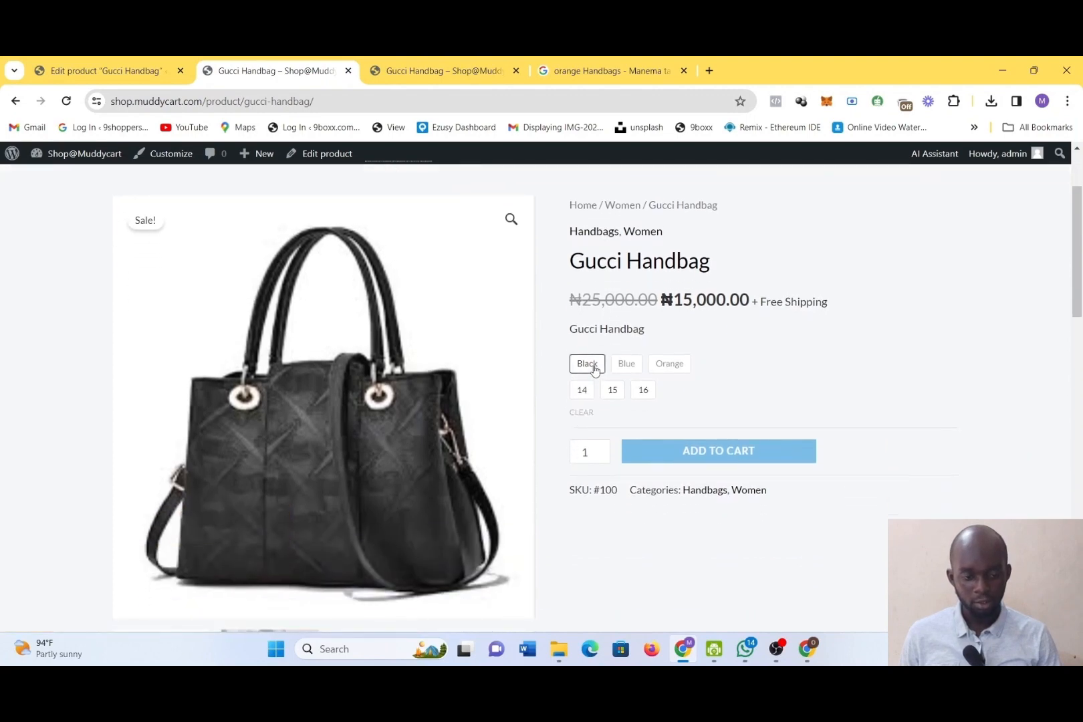
left_click(586, 391)
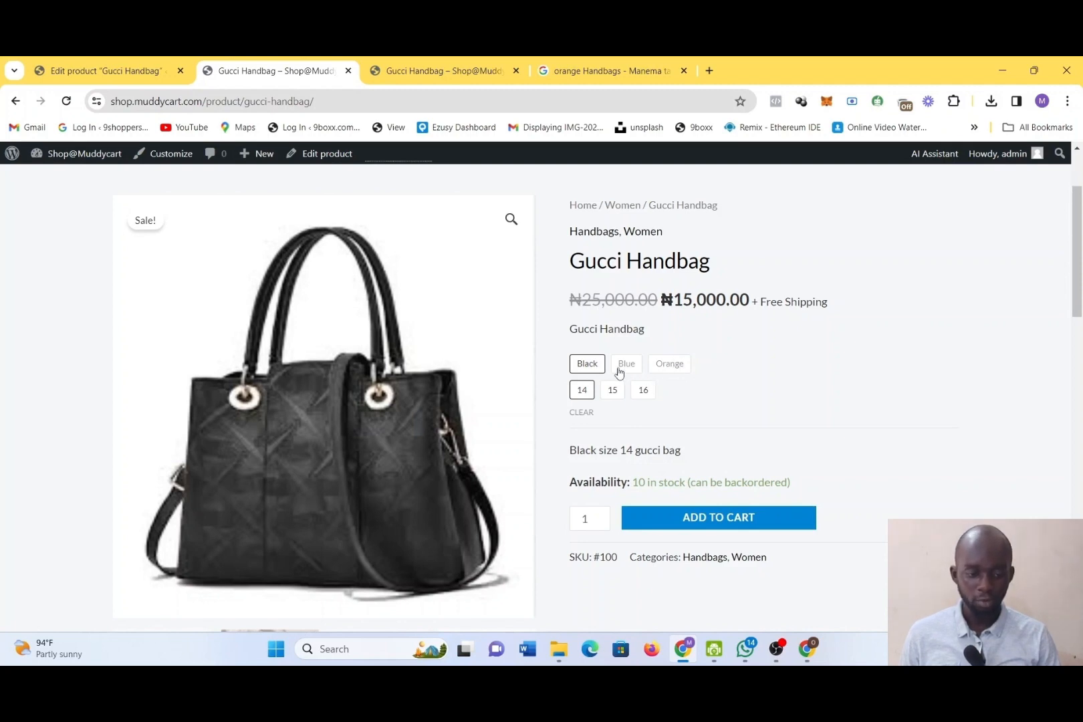
scroll(500, 356, "down", 4)
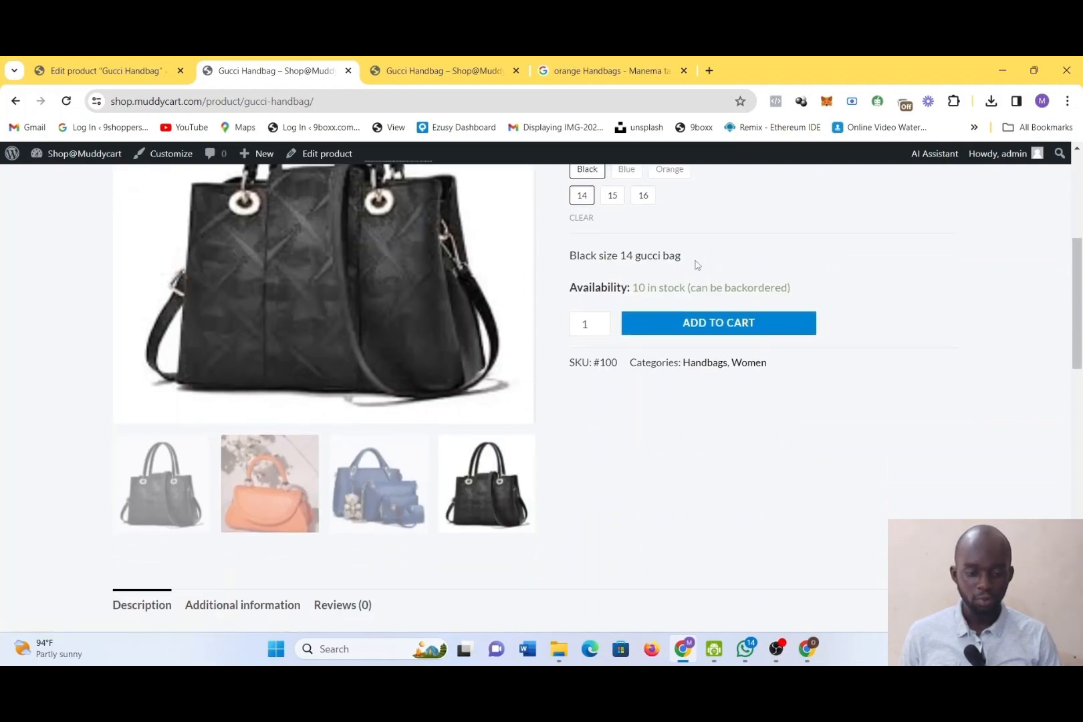
scroll(644, 294, "up", 2)
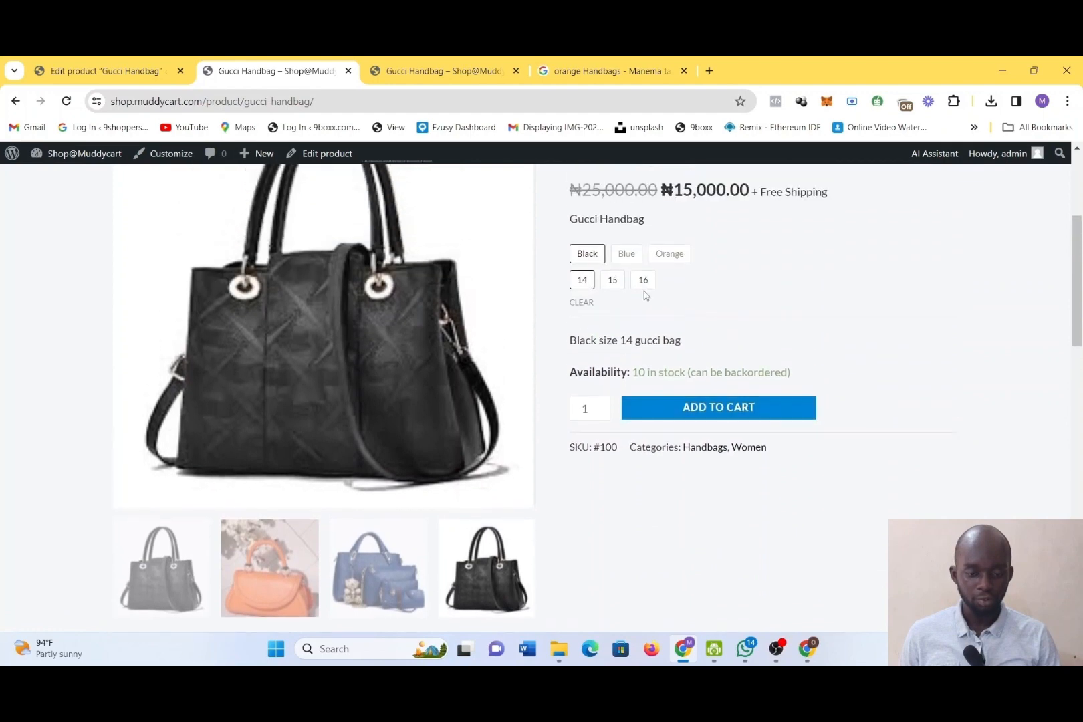
Switch the Black handbag between sizes 15, 16 and 14, ending on 15, to compare the variation descriptions
left_click(615, 281)
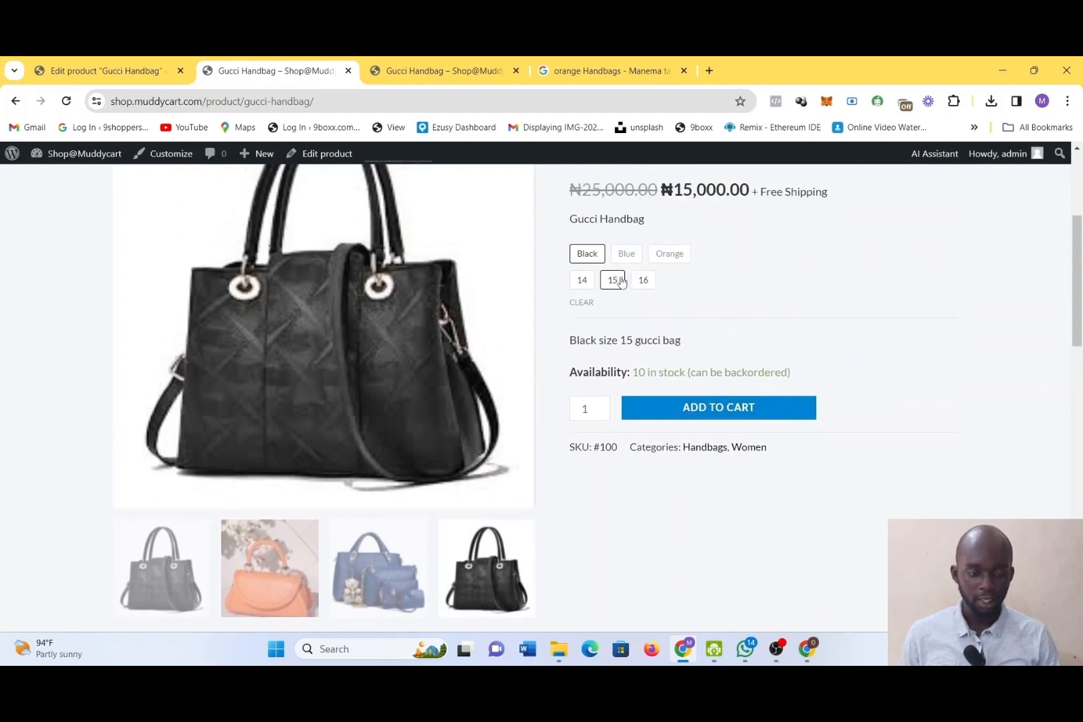
left_click(644, 280)
left_click(583, 280)
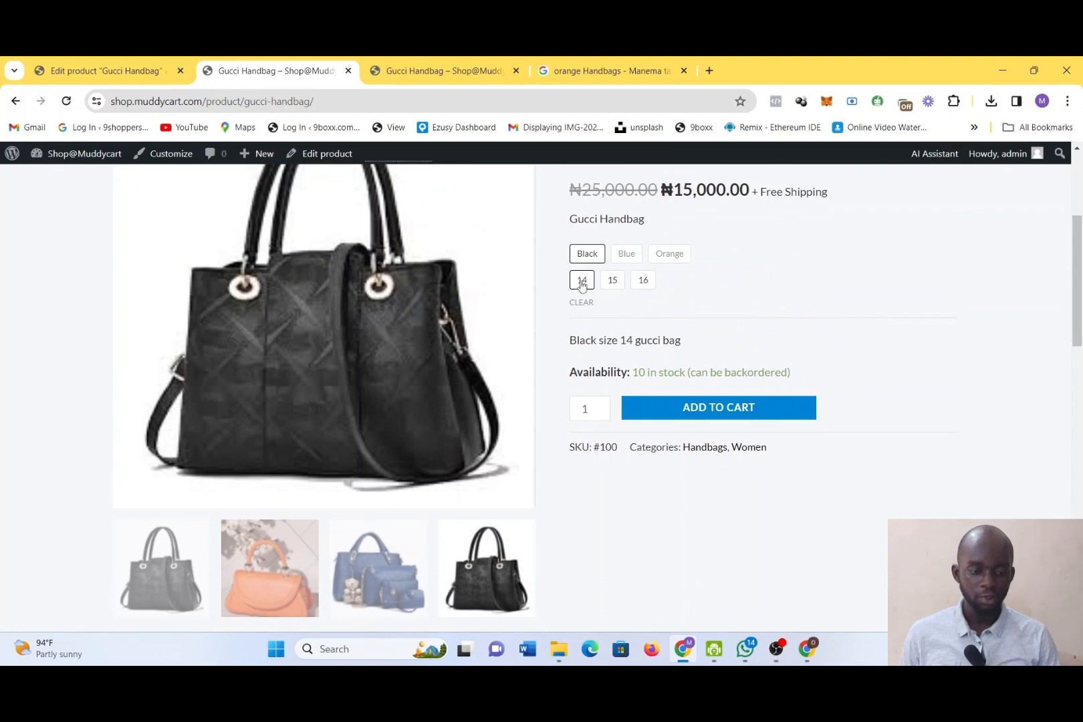
left_click(613, 281)
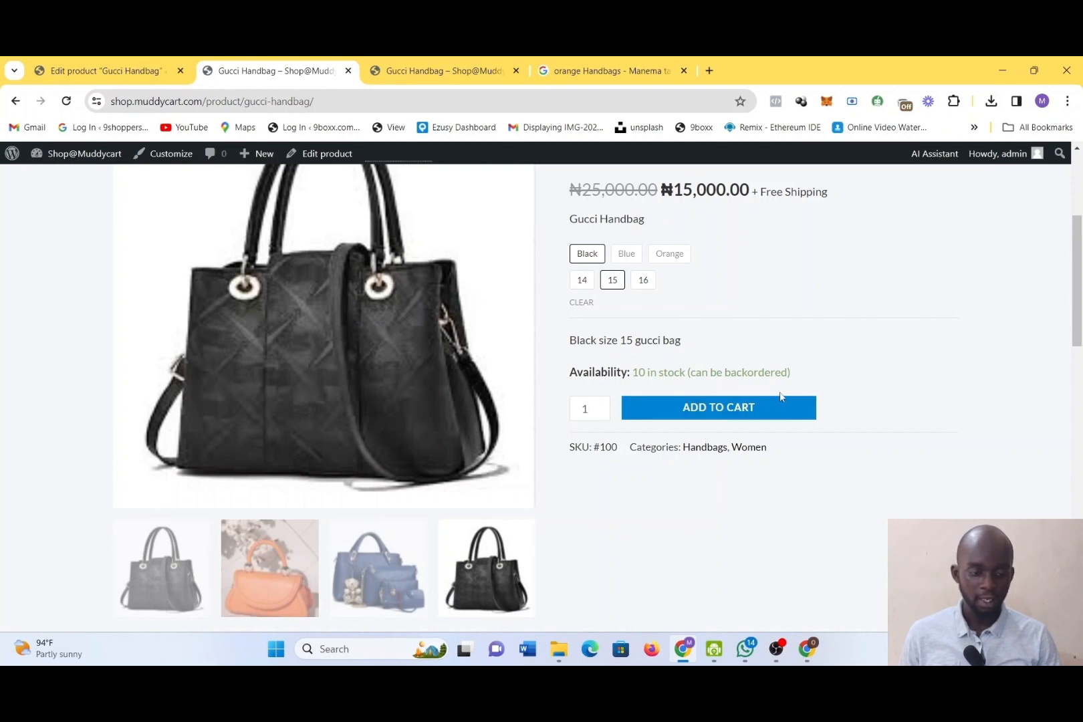
Look over the related products shown below the Gucci Handbag on the storefront page
scroll(781, 397, "down", 9)
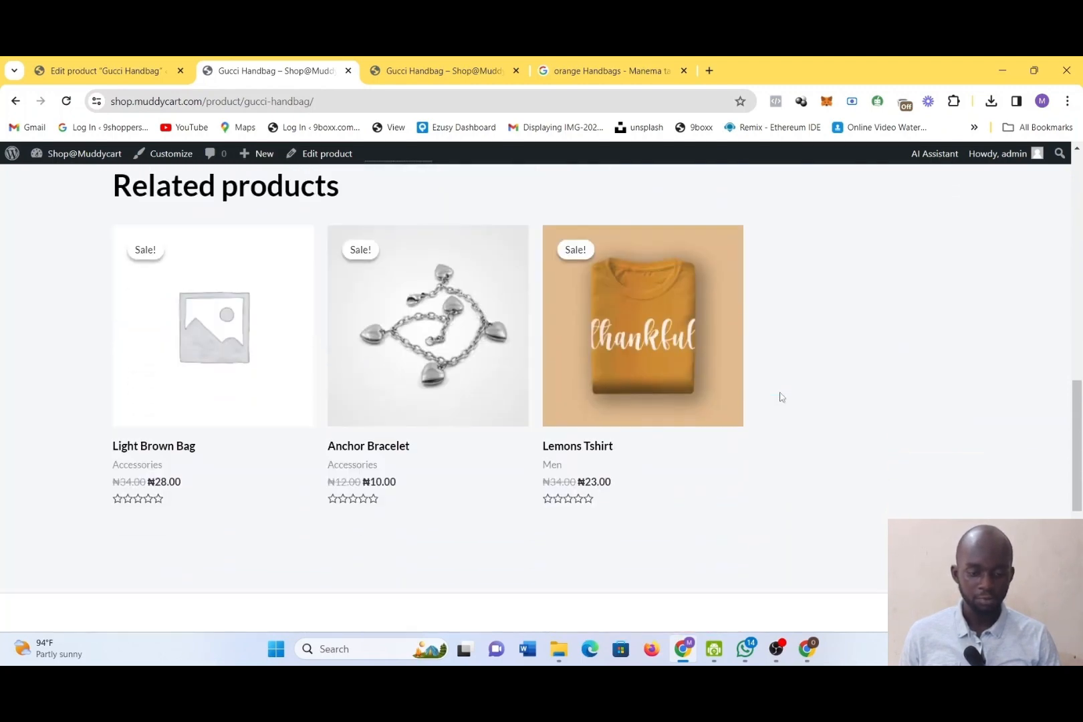
scroll(781, 397, "up", 1)
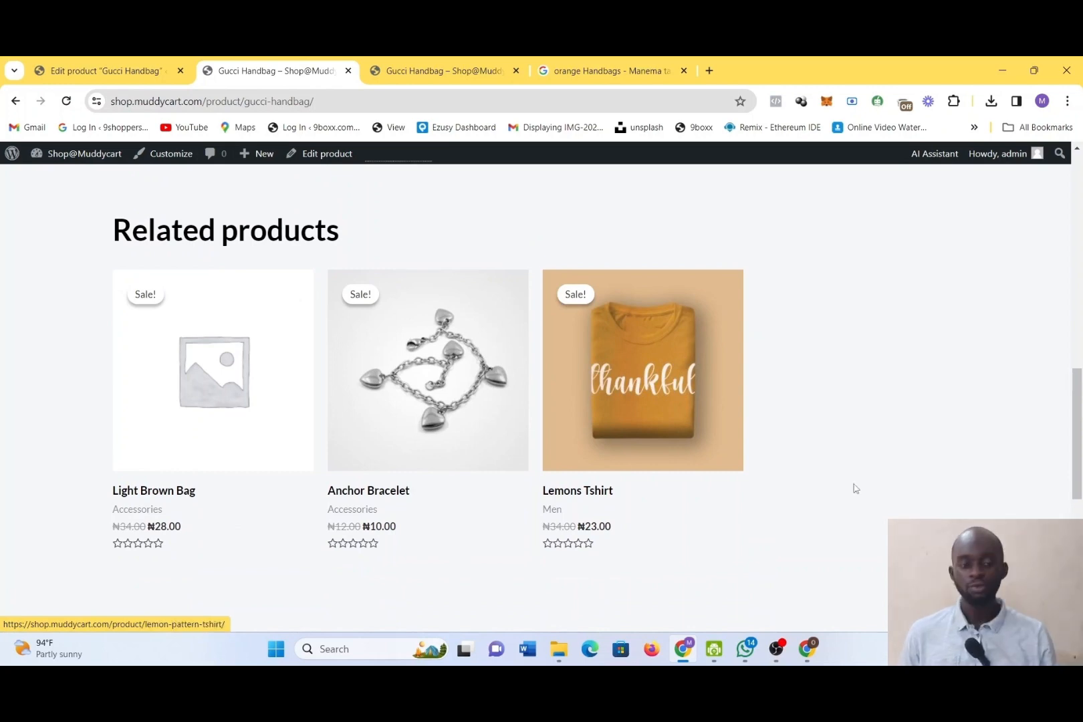
scroll(854, 488, "down", 5)
scroll(854, 489, "up", 15)
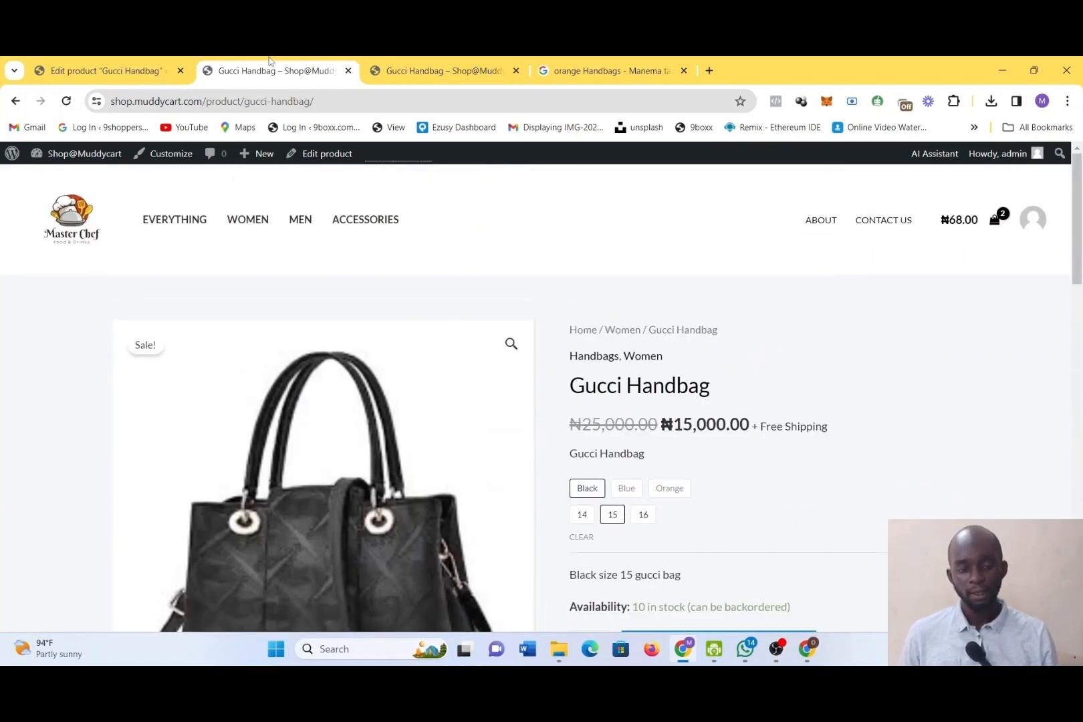
Return to the product editor, look through the remaining variations and expand the Blue, size 15 variation
left_click(80, 62)
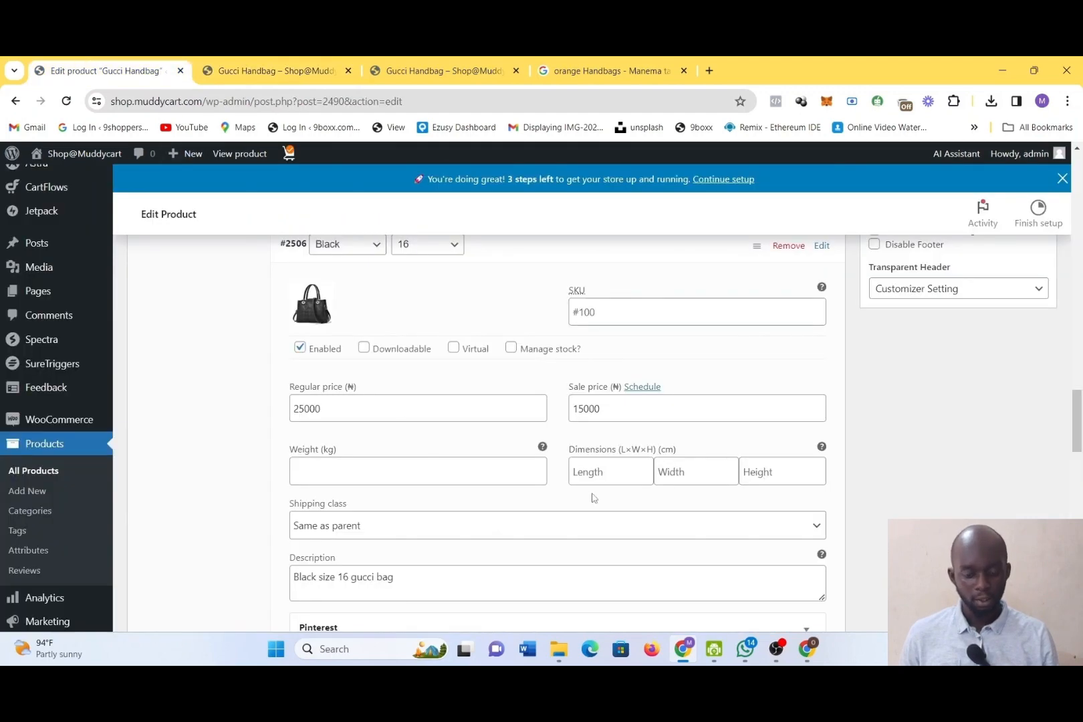
scroll(746, 511, "down", 15)
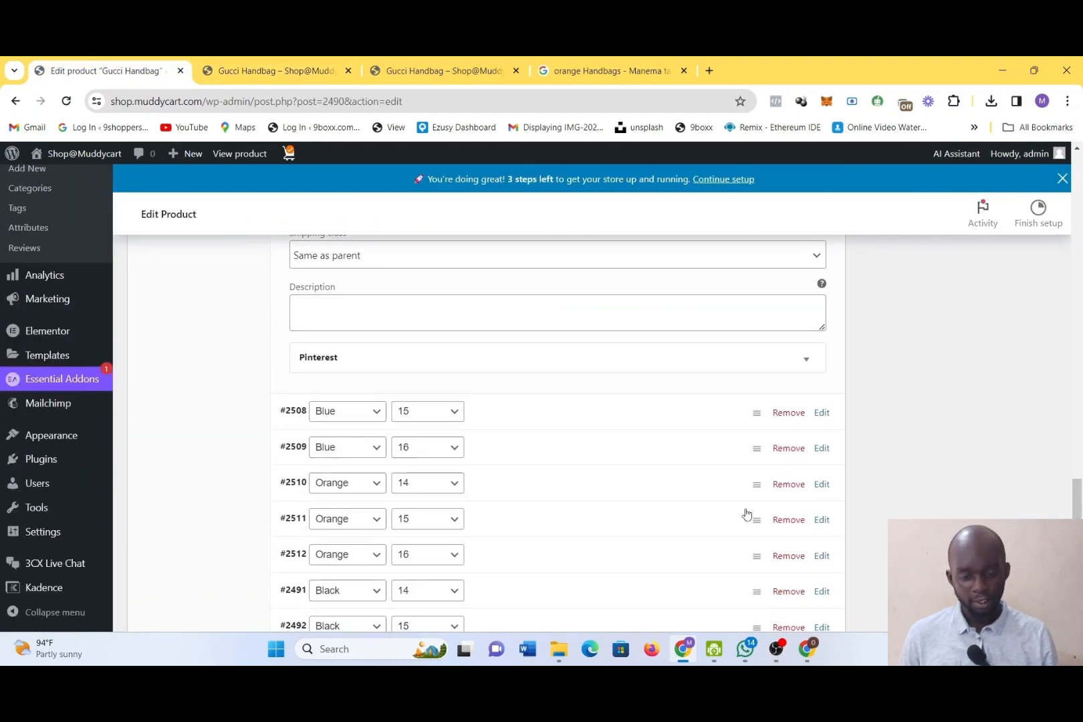
scroll(530, 511, "down", 6)
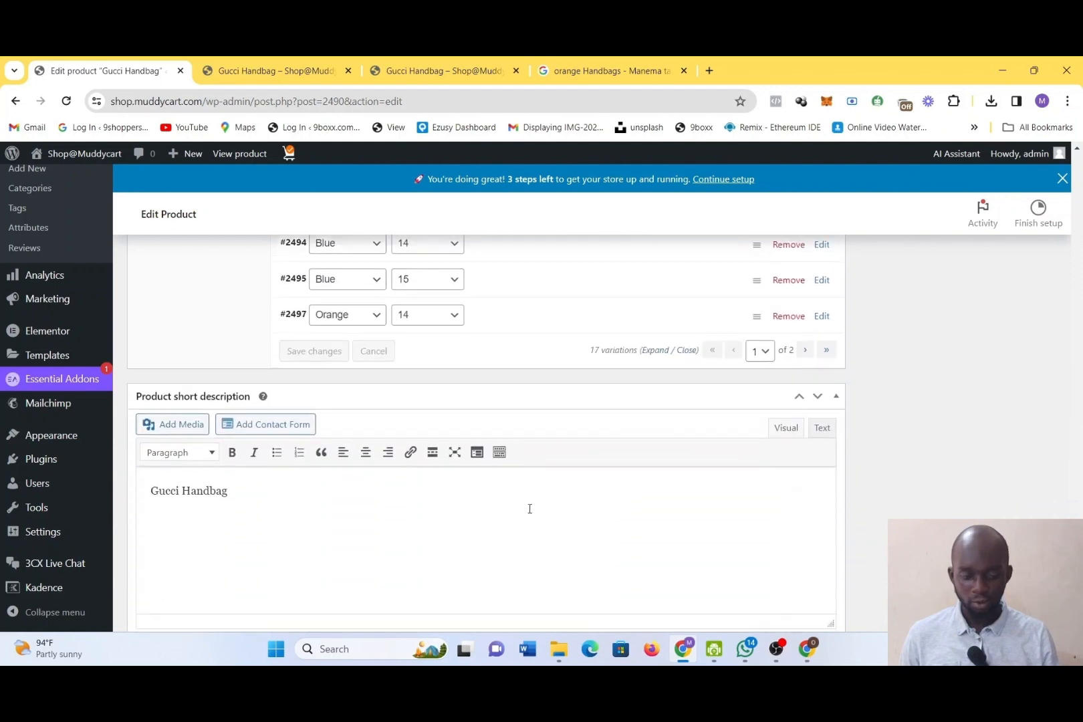
scroll(530, 509, "up", 5)
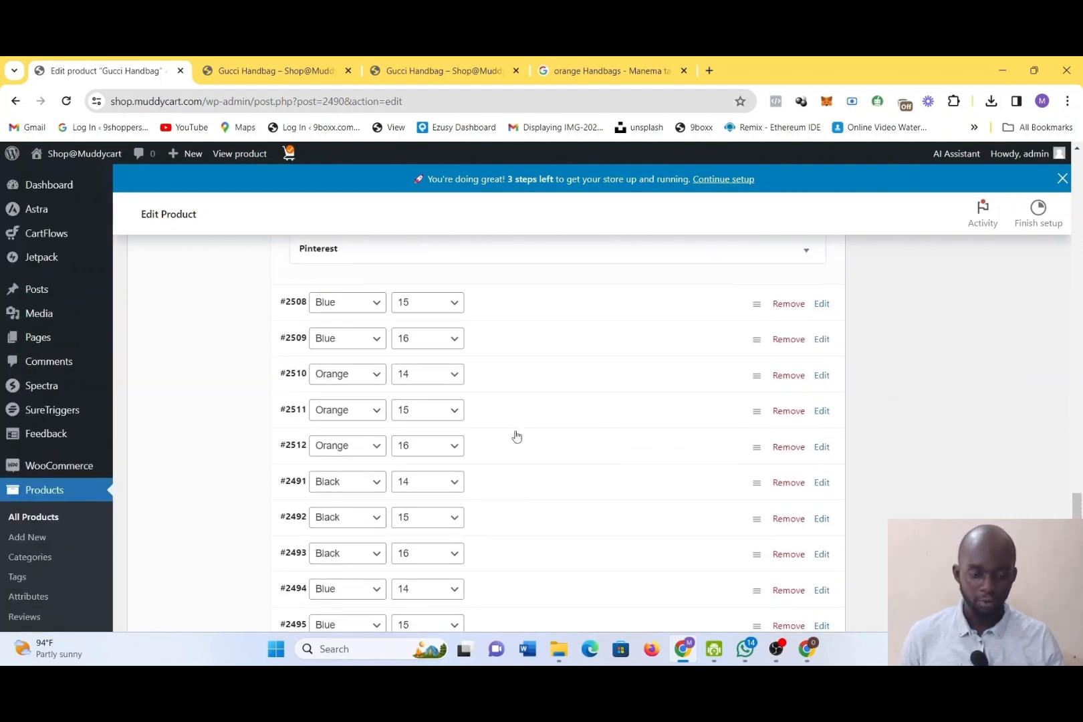
scroll(442, 316, "up", 1)
scroll(444, 317, "down", 1)
scroll(442, 315, "up", 2)
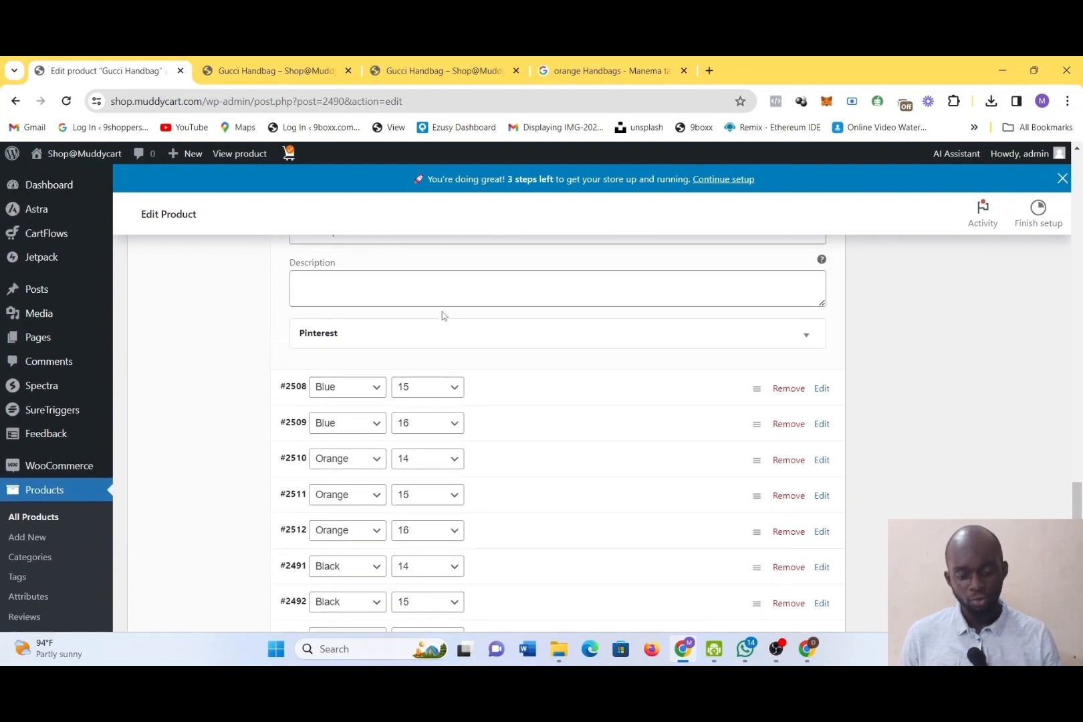
left_click(482, 440)
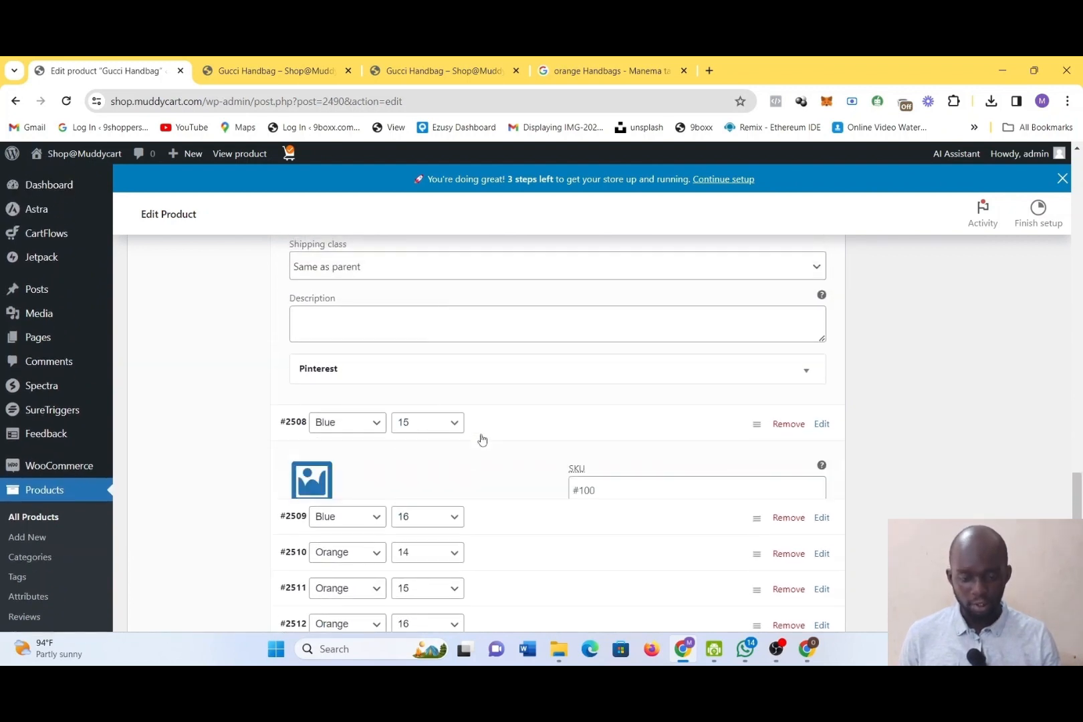
Set the blue handbag picture download-4.jpg from the media library as the image of the Blue, size 15 variation
left_click(312, 481)
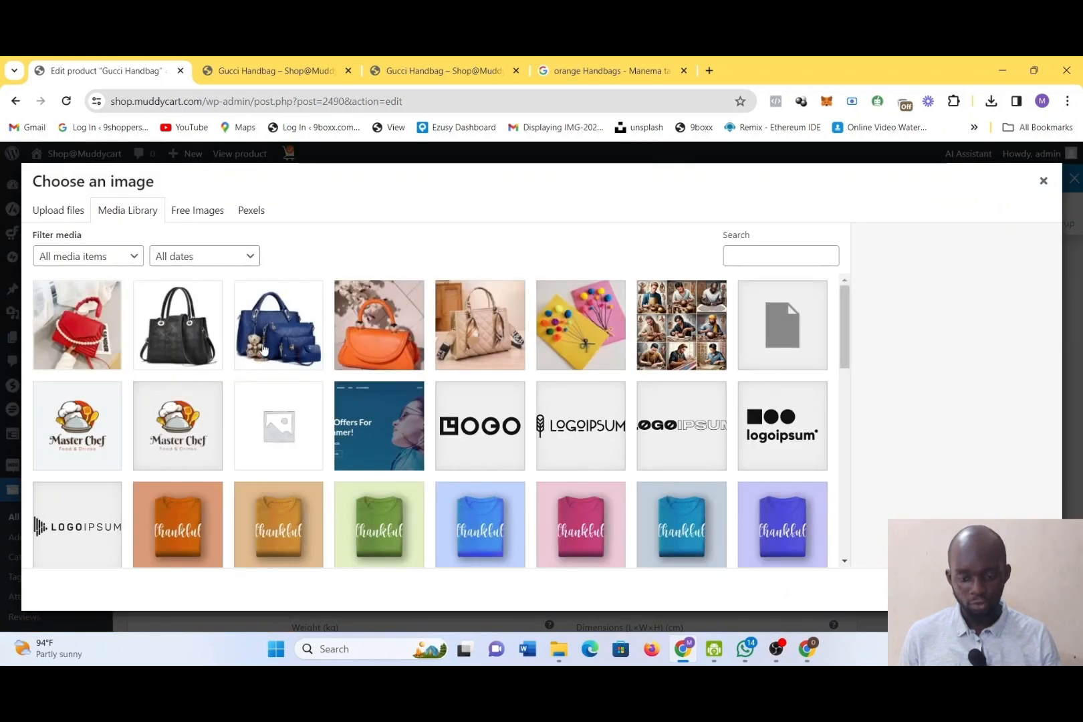
left_click(291, 346)
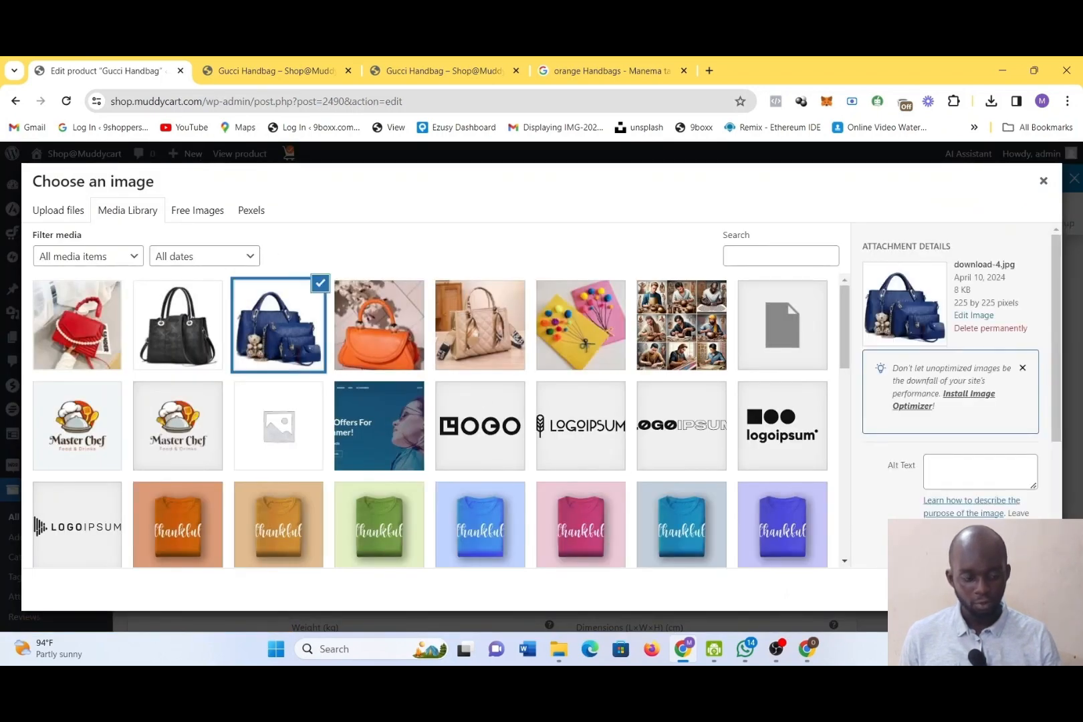
left_click(1002, 590)
Set the Blue, size 15 variation's regular price to 25000 and its sale price to 20000
scroll(645, 516, "down", 3)
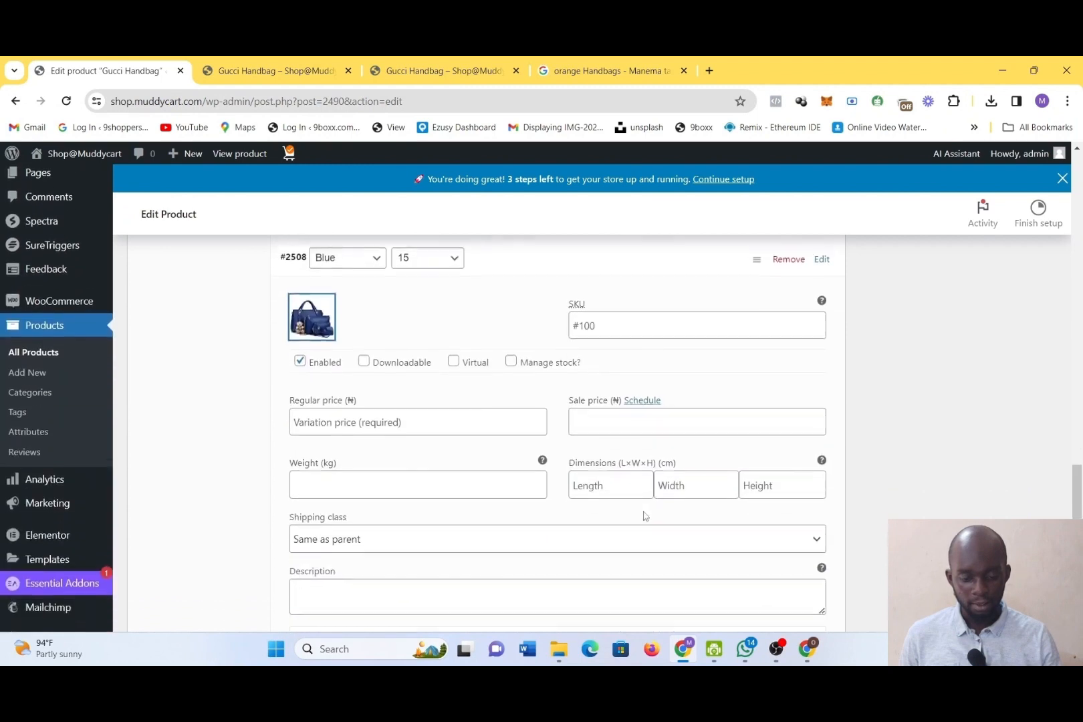
left_click(422, 406)
type("25000")
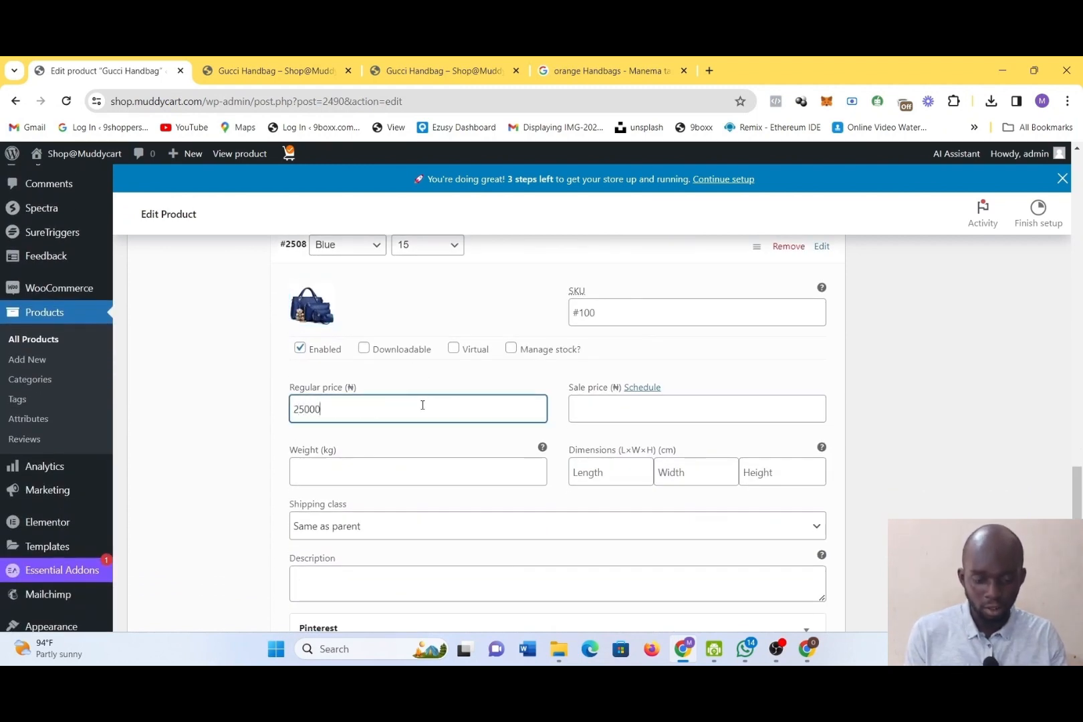
left_click(612, 412)
type("20")
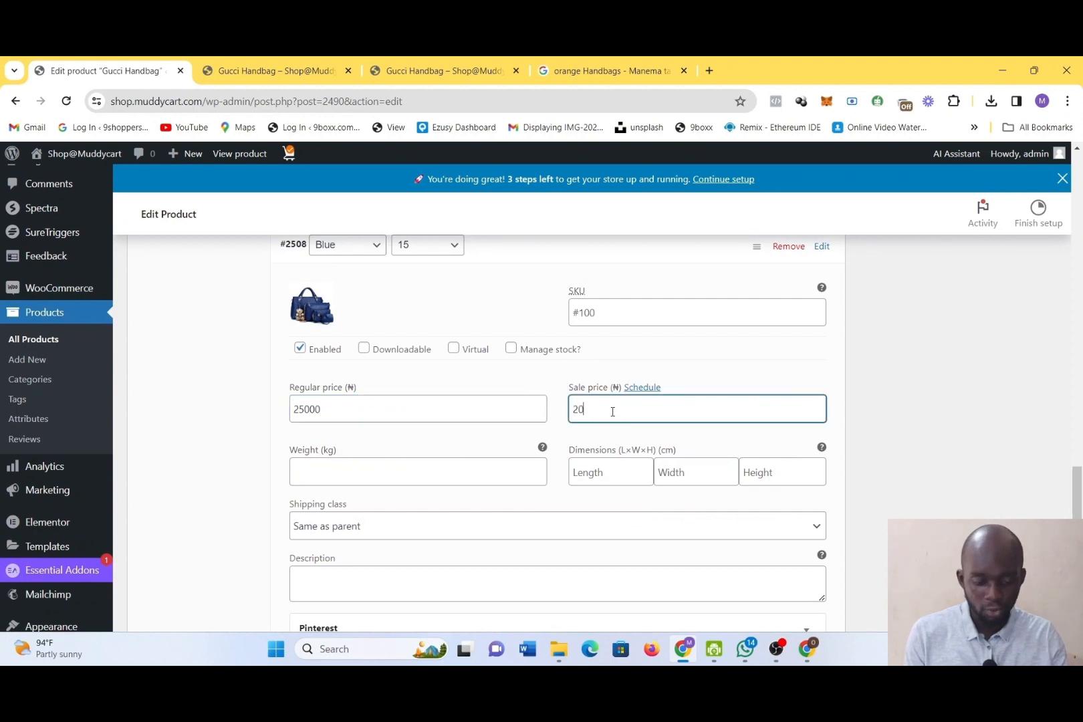
type("000")
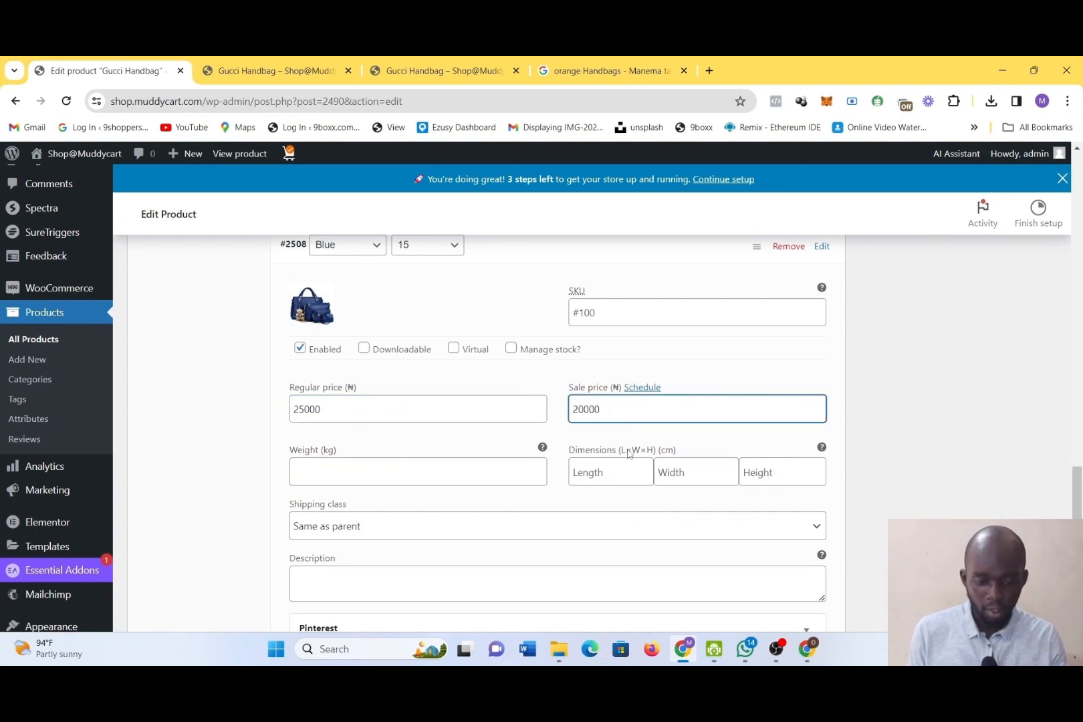
Save the changes made to the product's variations
scroll(629, 454, "down", 1)
scroll(628, 455, "down", 1)
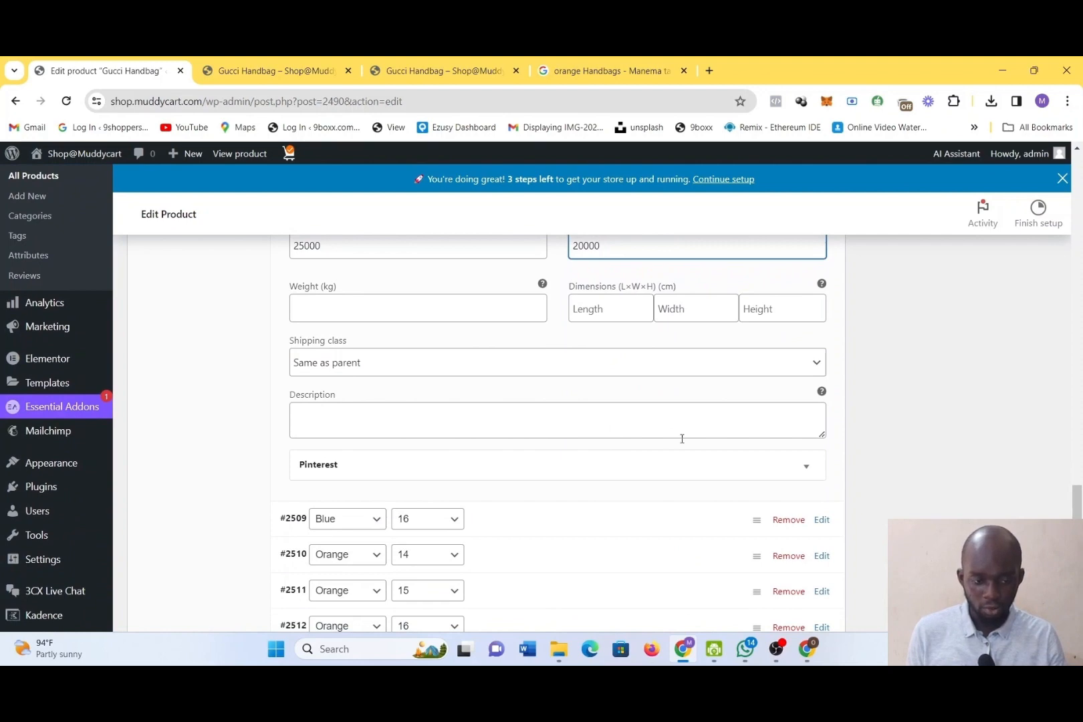
scroll(682, 439, "down", 10)
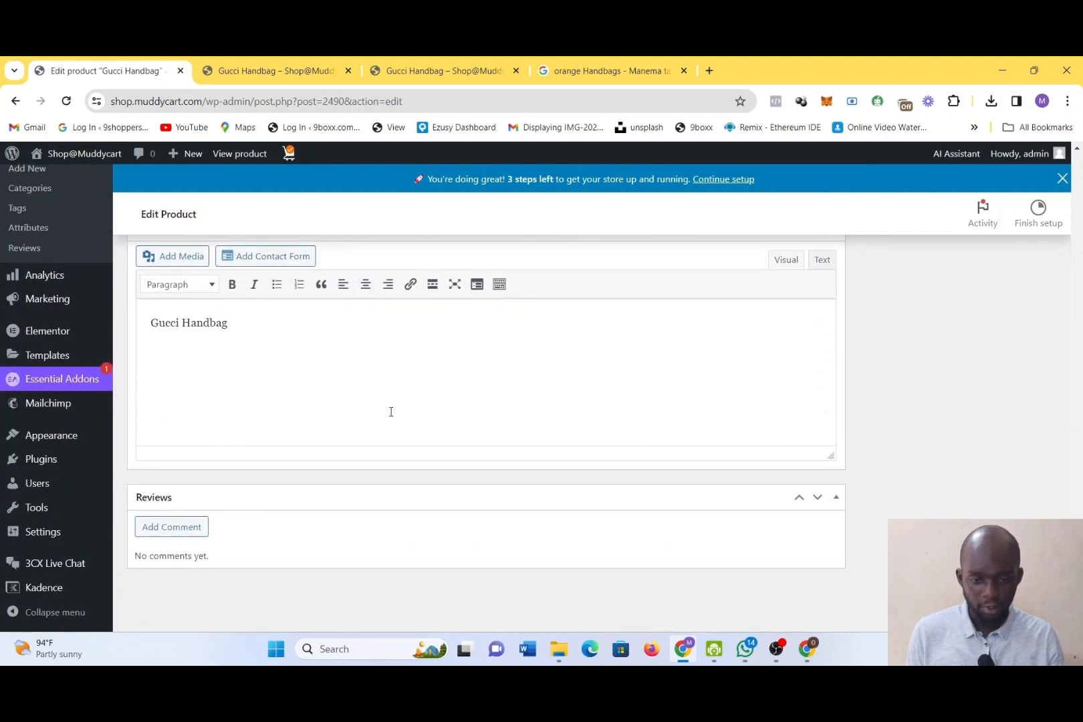
scroll(391, 411, "up", 2)
left_click(329, 295)
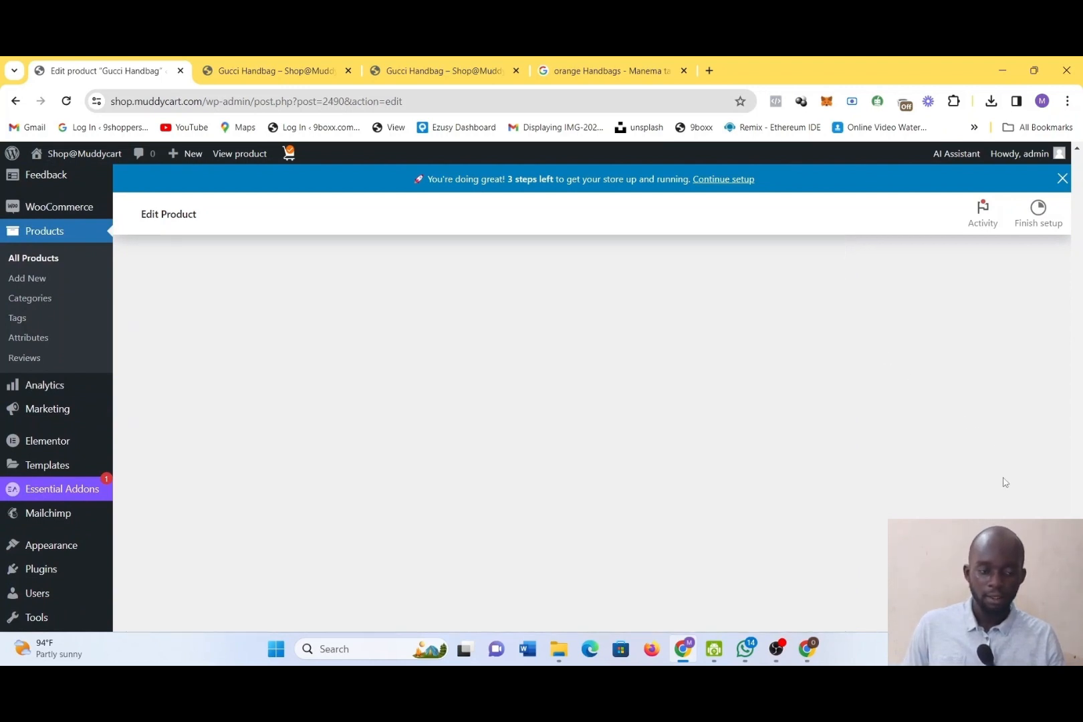
Update the published Gucci Handbag product
scroll(491, 431, "up", 11)
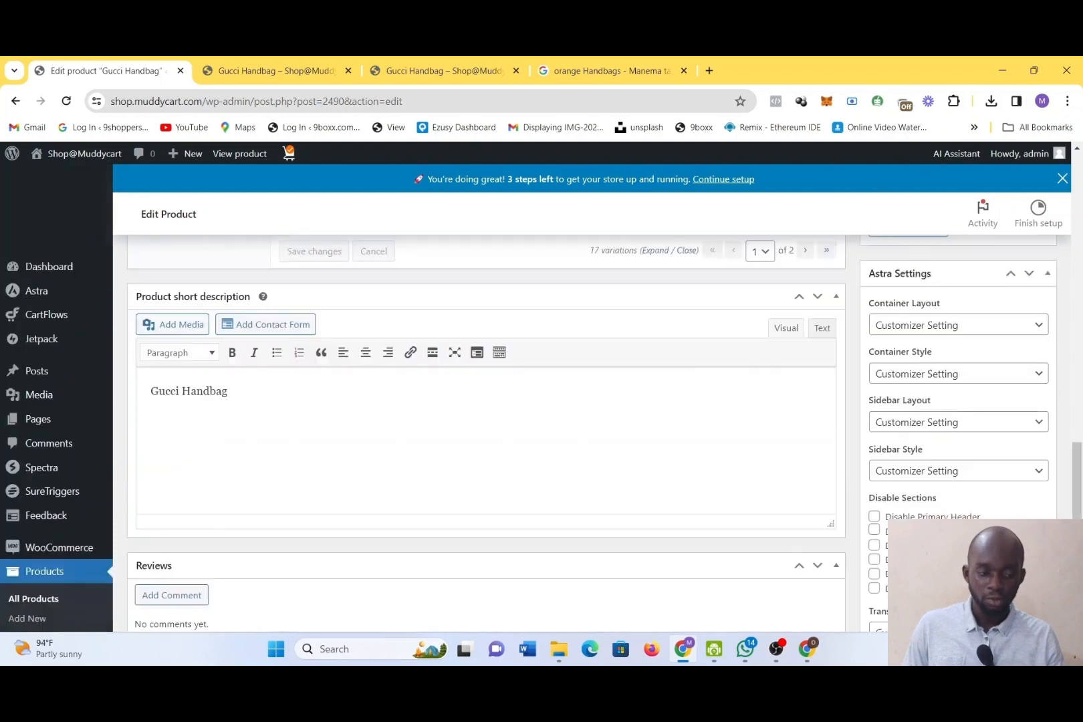
scroll(1027, 486, "down", 5)
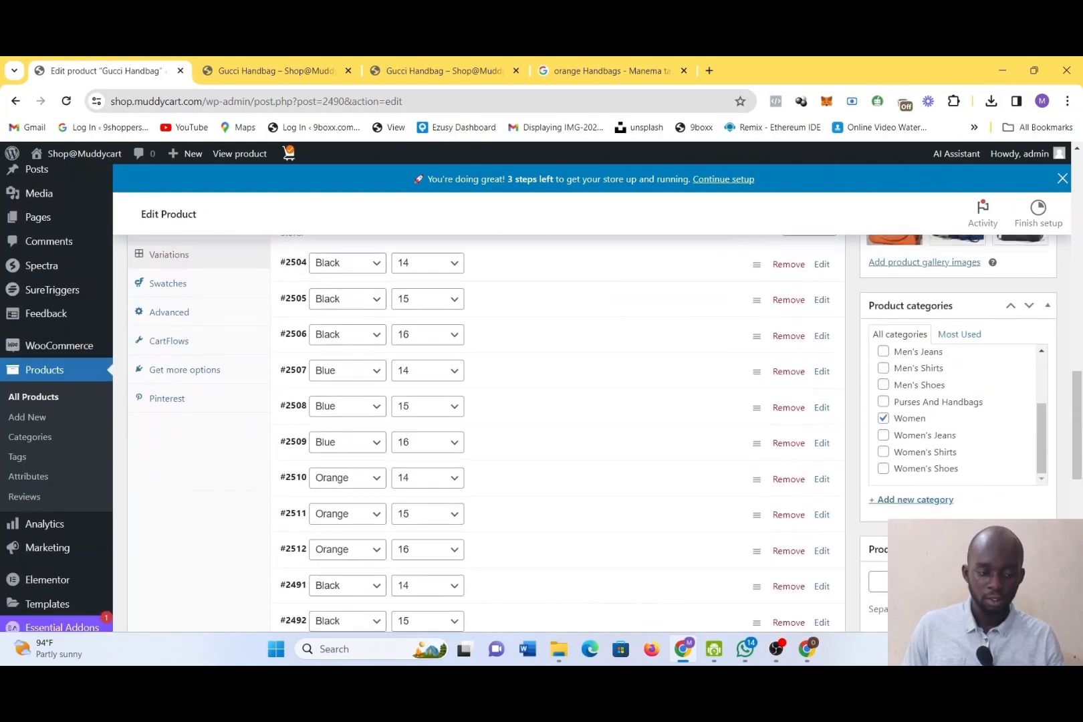
scroll(1025, 484, "up", 6)
scroll(1025, 484, "up", 5)
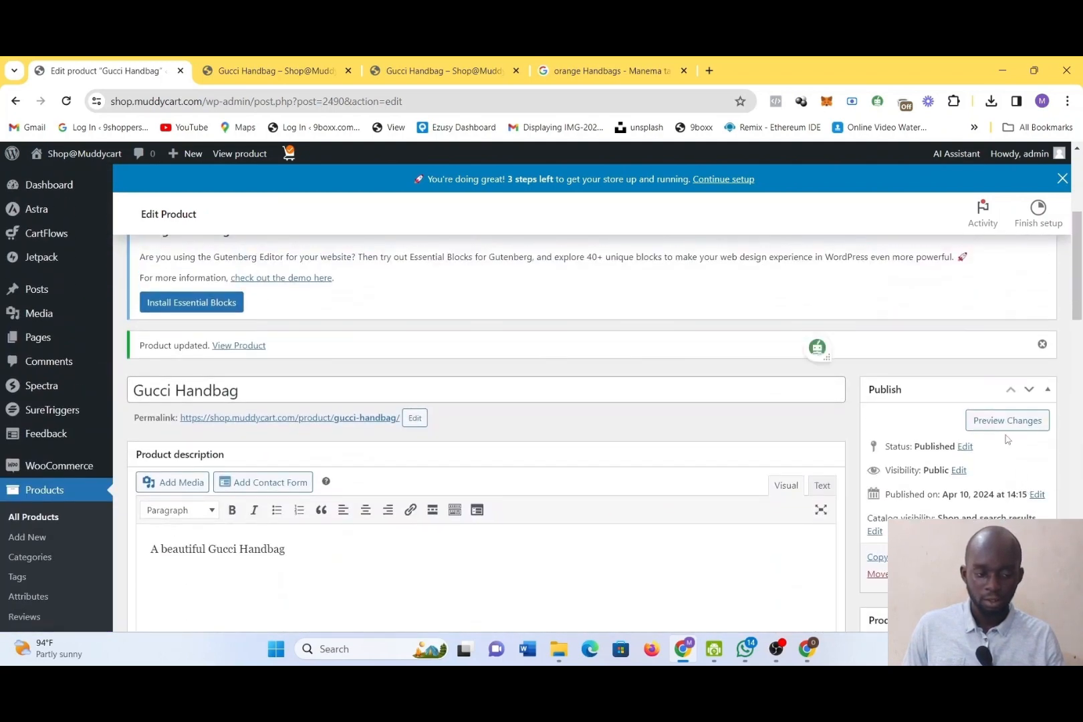
left_click(1027, 574)
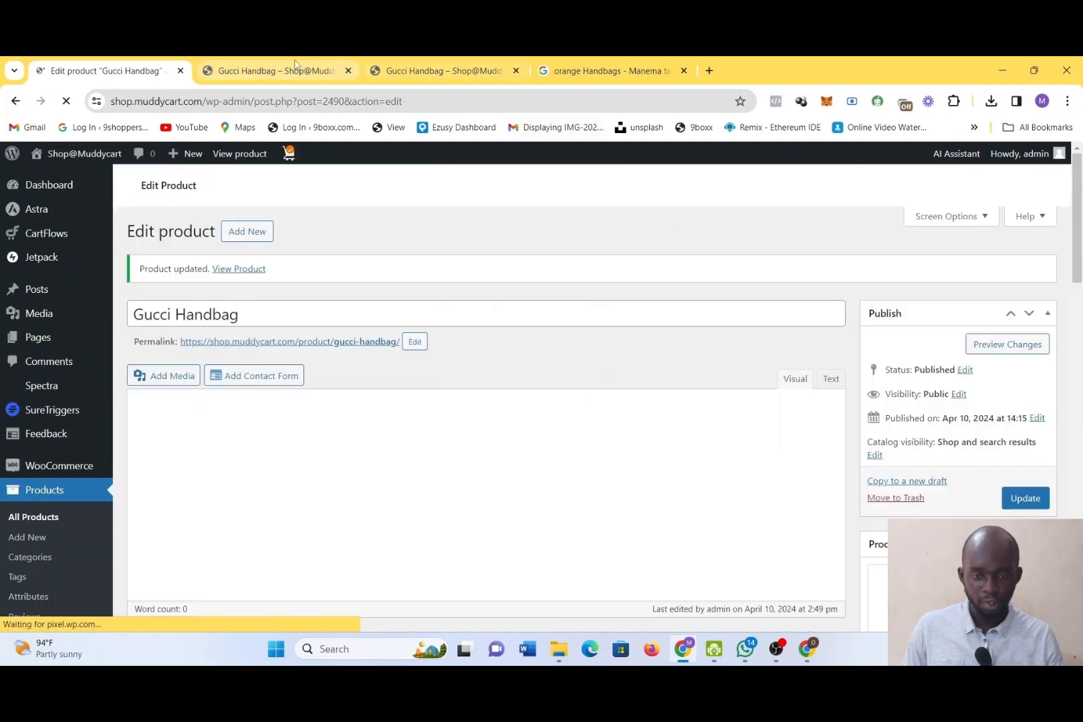
Reload the Gucci Handbag storefront page and compare Black in sizes 14 and 15 with Blue in size 15
left_click(295, 65)
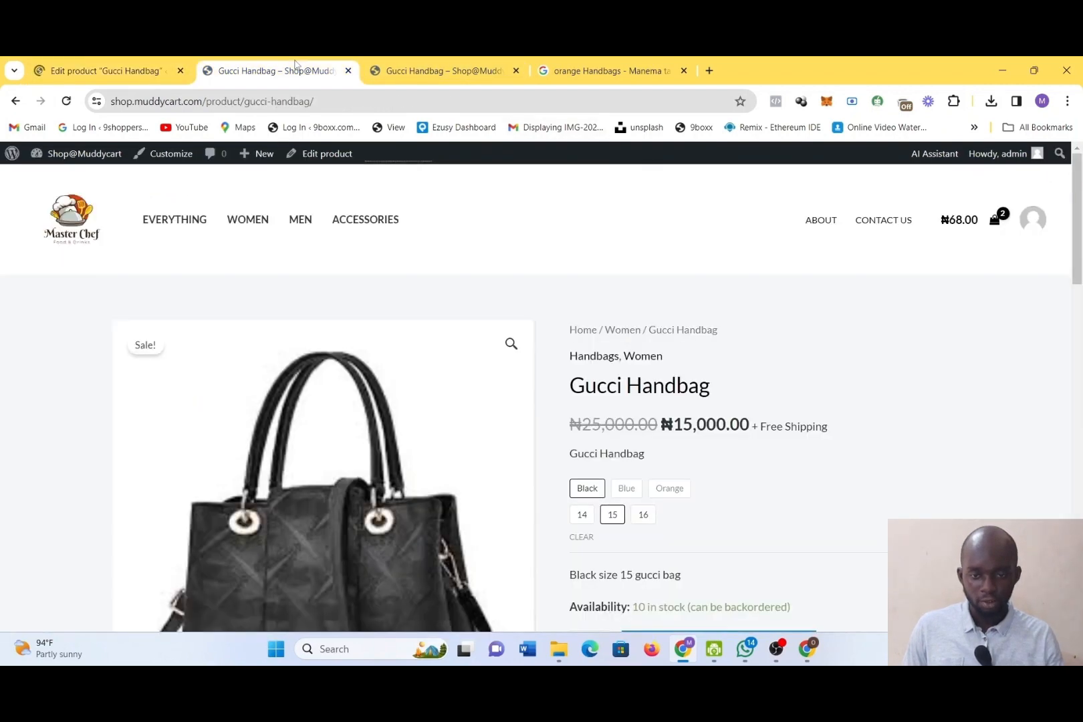
left_click(66, 102)
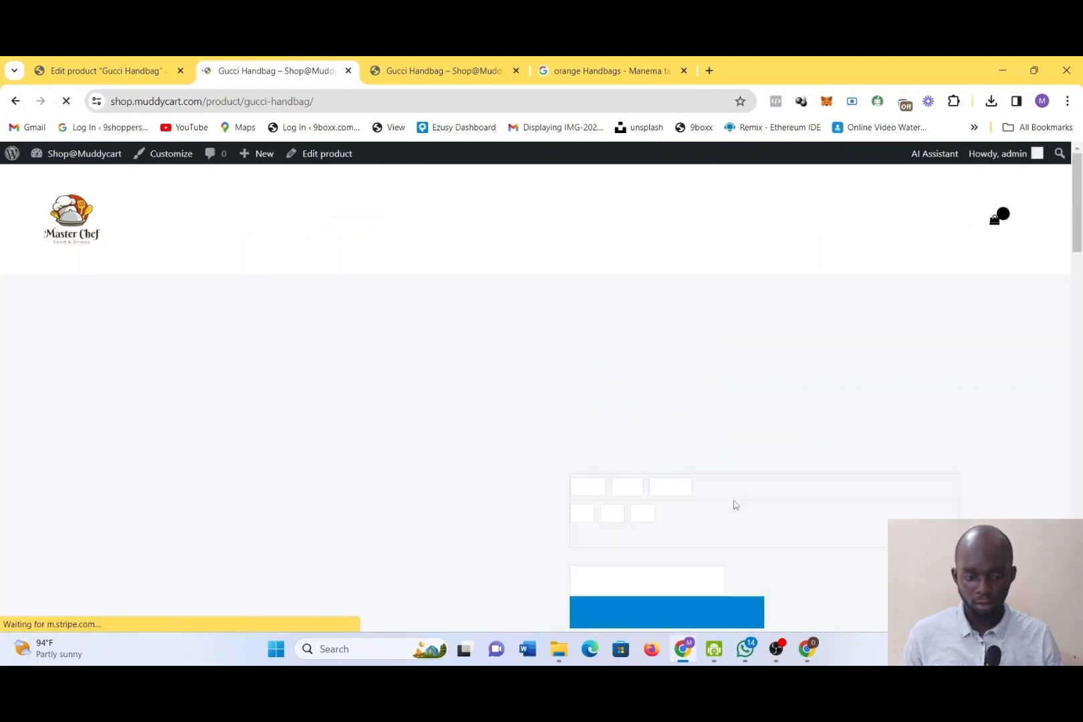
left_click(634, 474)
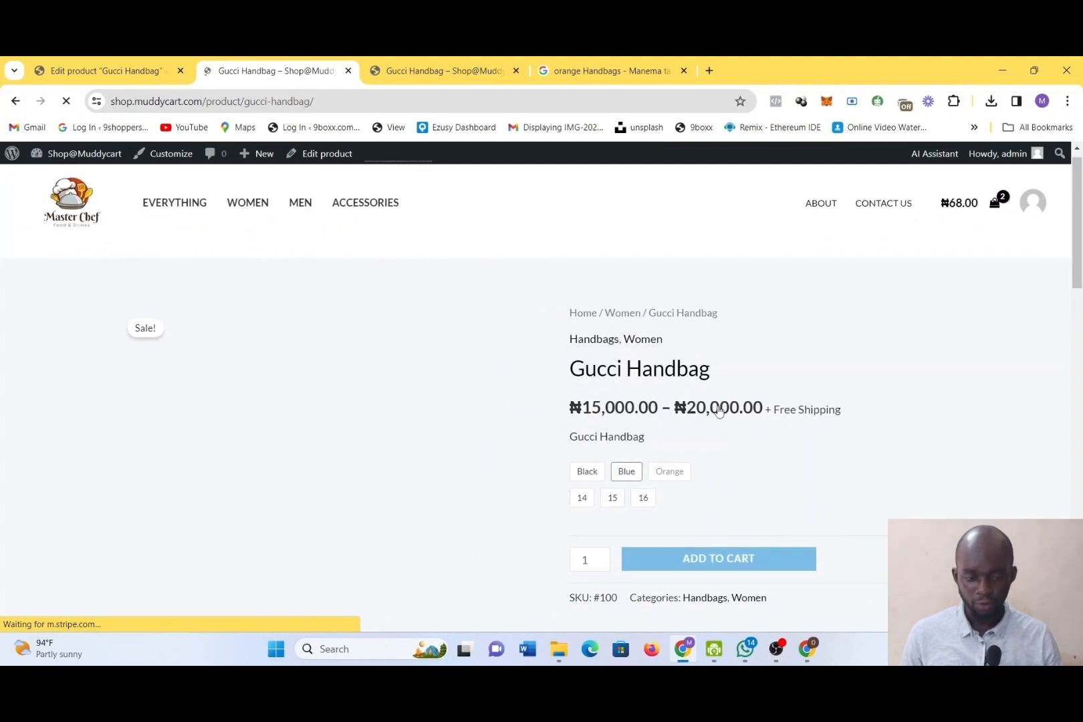
left_click(585, 472)
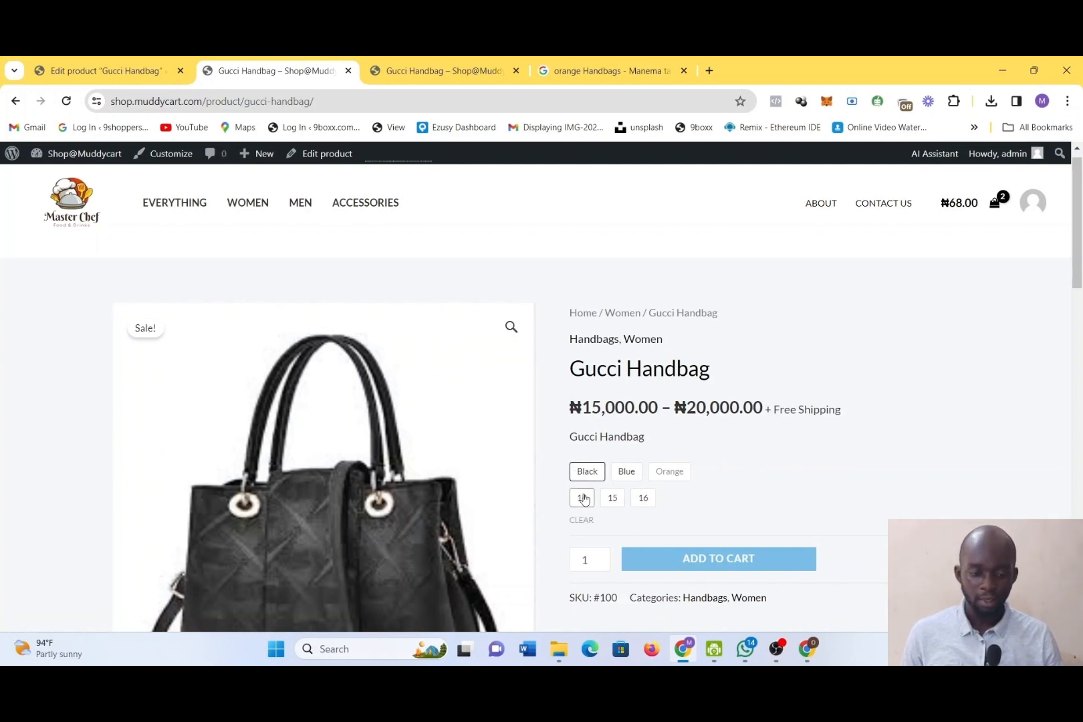
left_click(582, 498)
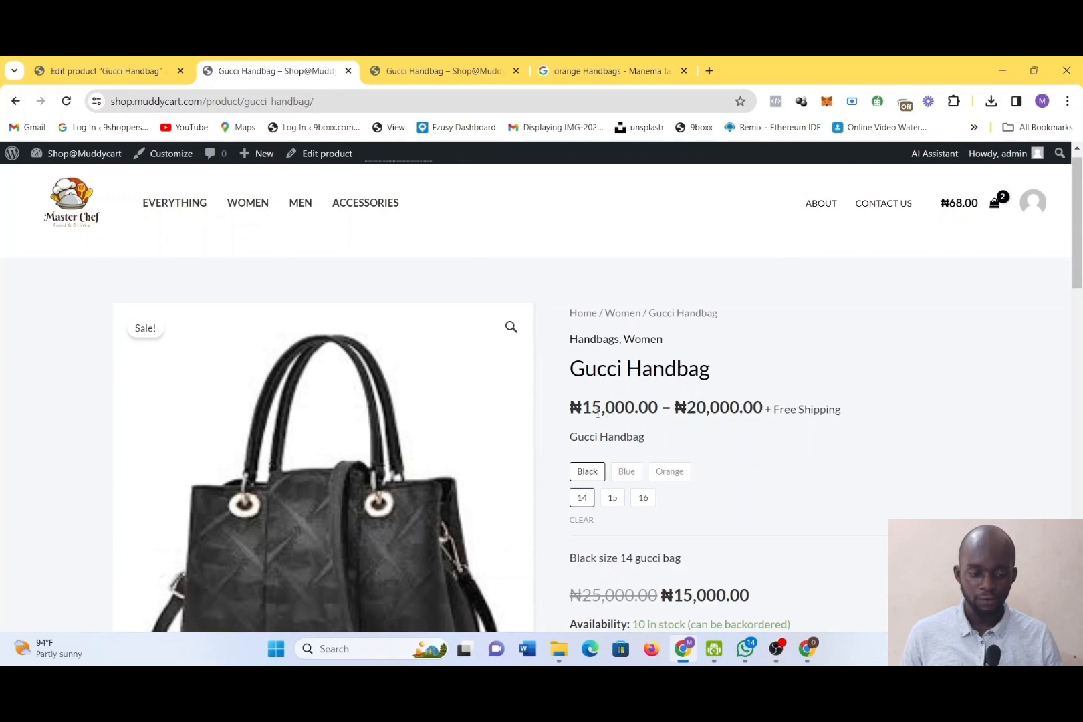
left_click(613, 498)
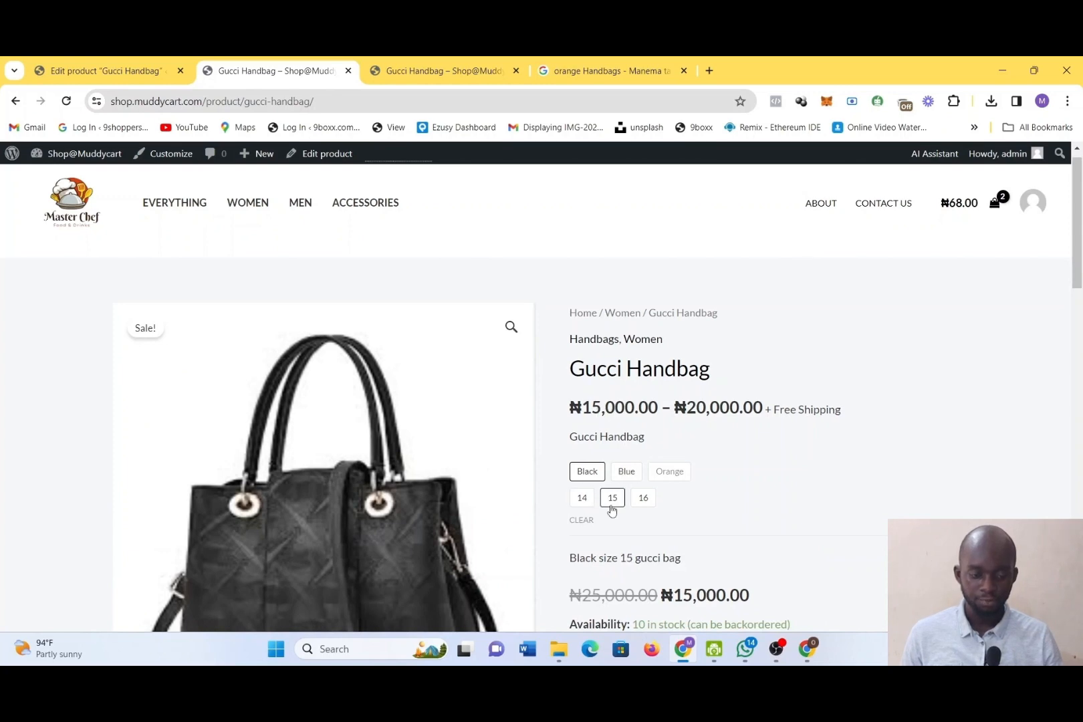
left_click(621, 473)
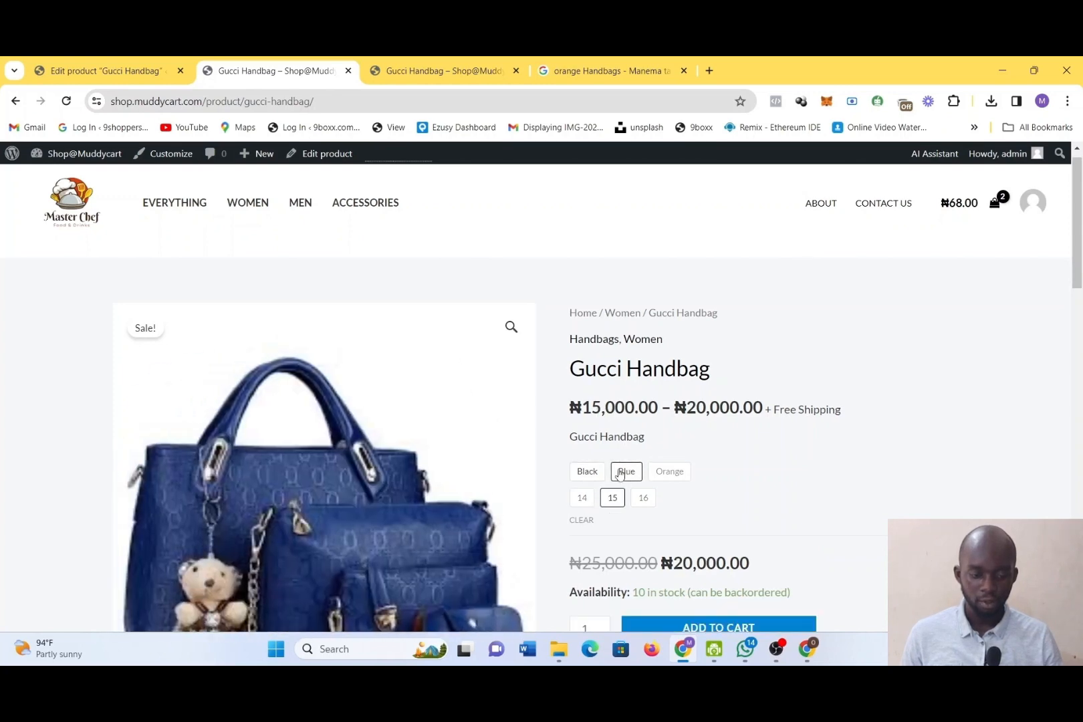
Switch the handbag back to Black and alternate between sizes 14 and 15, ending on 14, to check the variation details
scroll(714, 432, "down", 1)
left_click(586, 387)
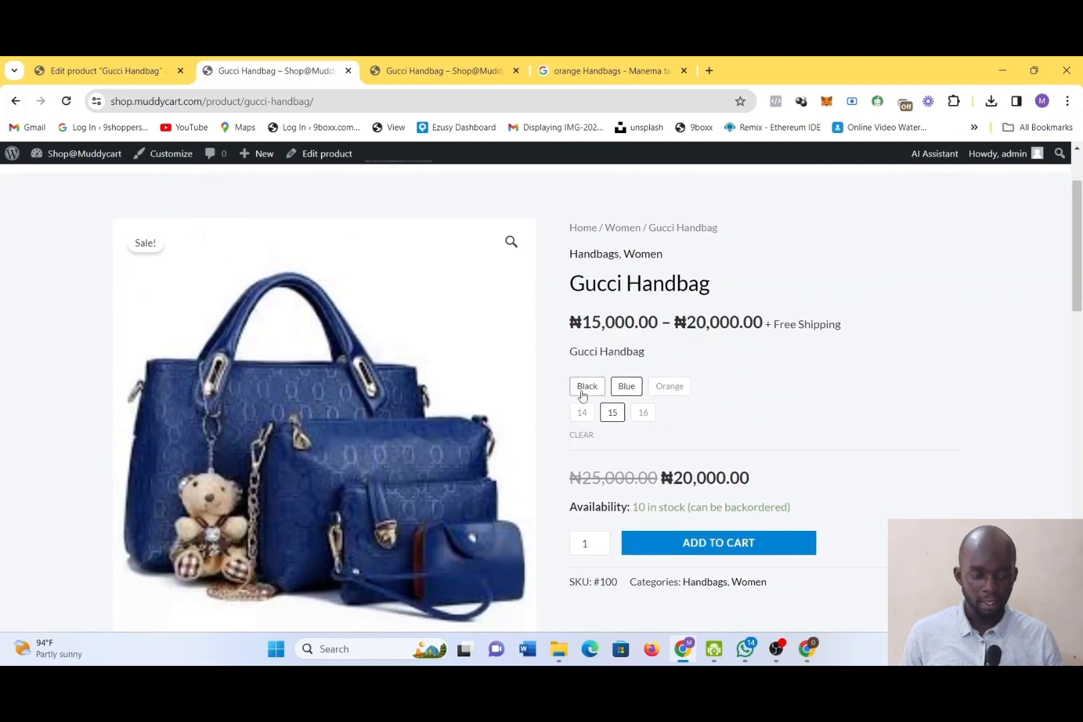
left_click(585, 412)
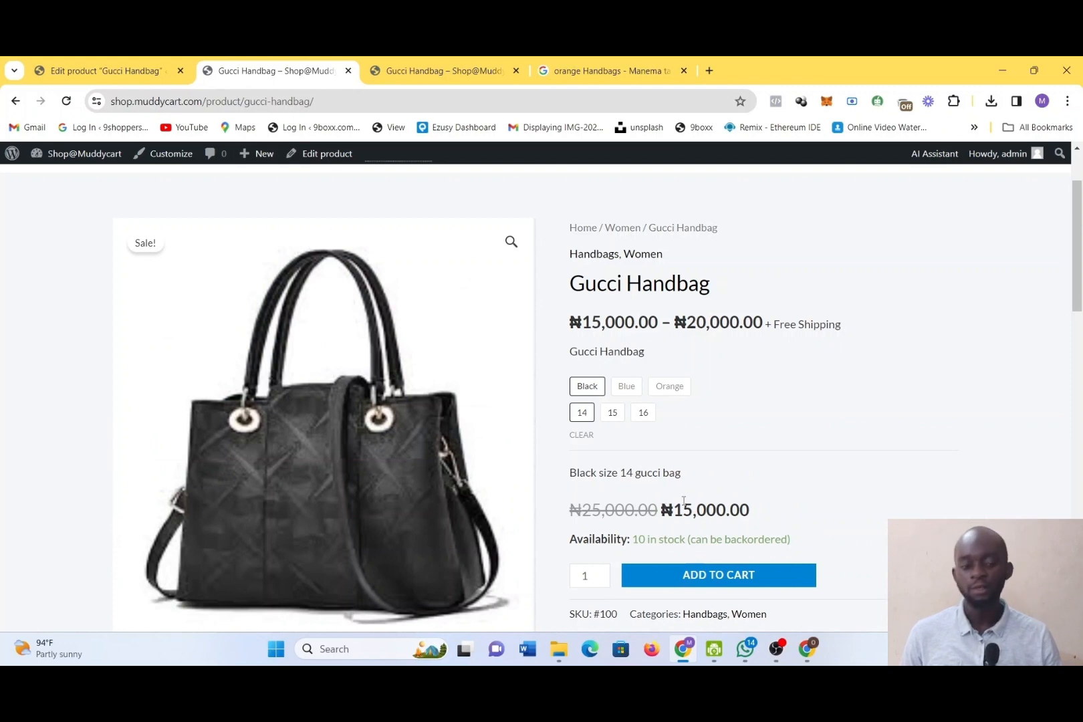
left_click(613, 416)
left_click(581, 415)
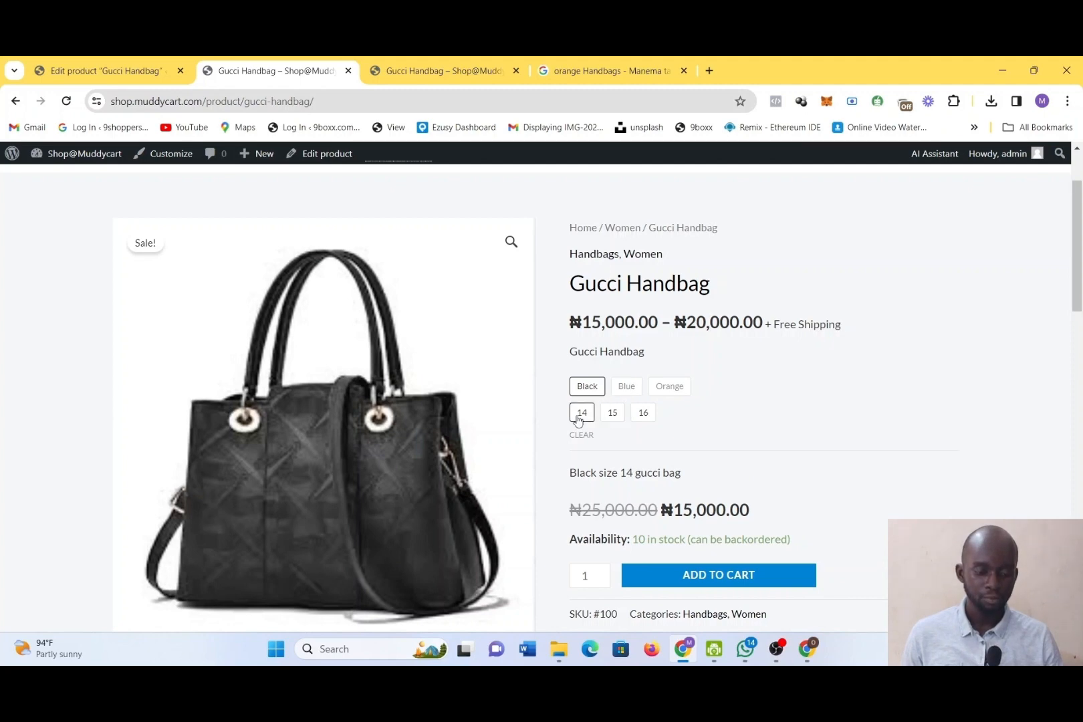
Deselect size 14, choose Blue in size 15, and compare it with Black, ending on Blue, to check the image and price
left_click(584, 418)
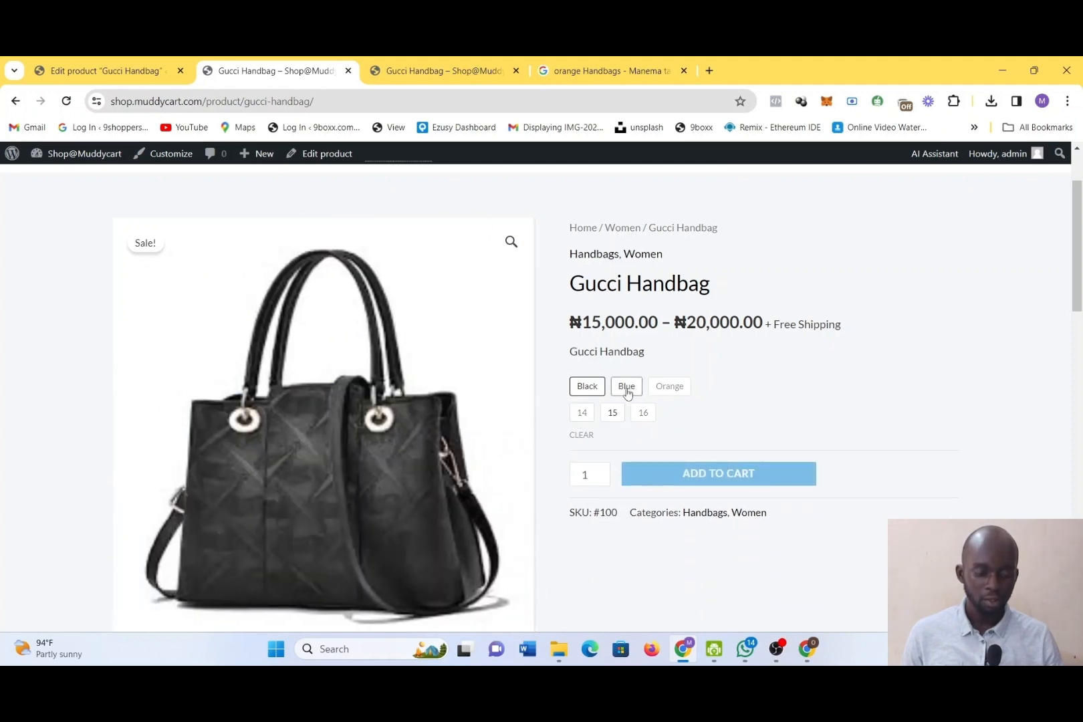
left_click(627, 392)
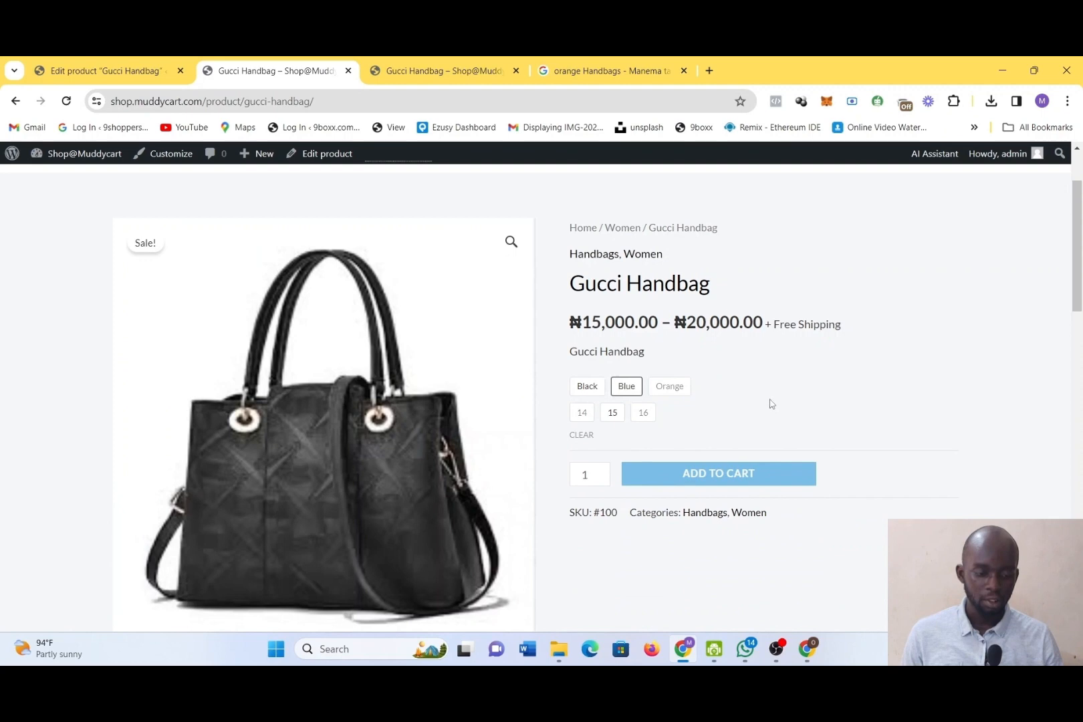
left_click(623, 420)
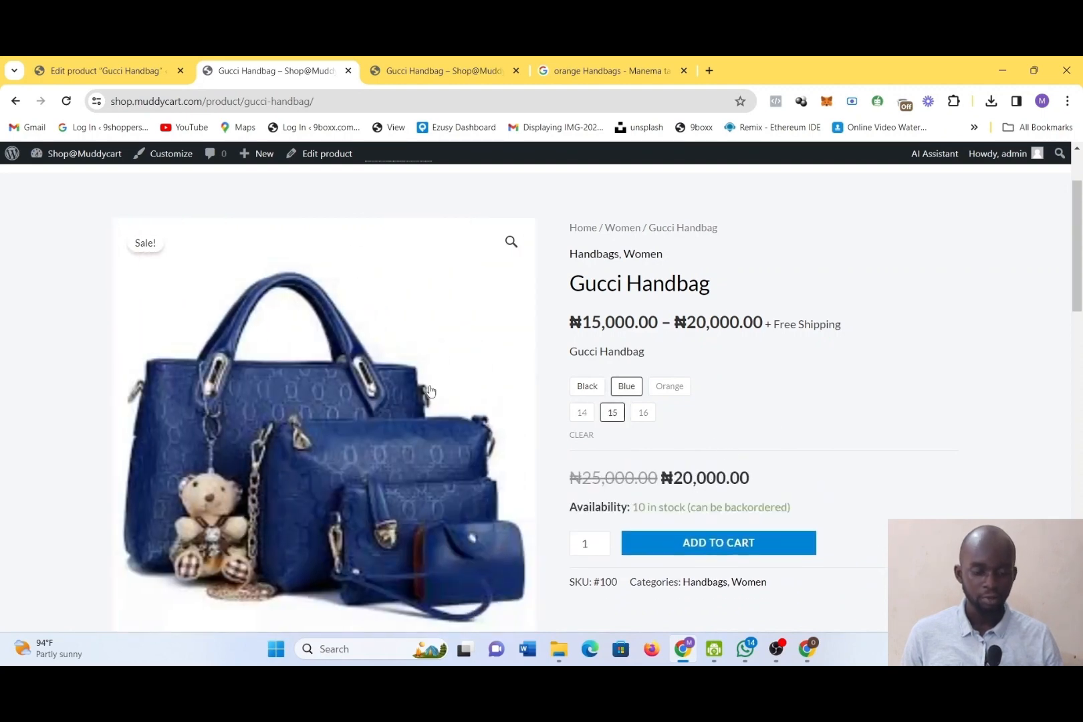
left_click(582, 395)
left_click(627, 391)
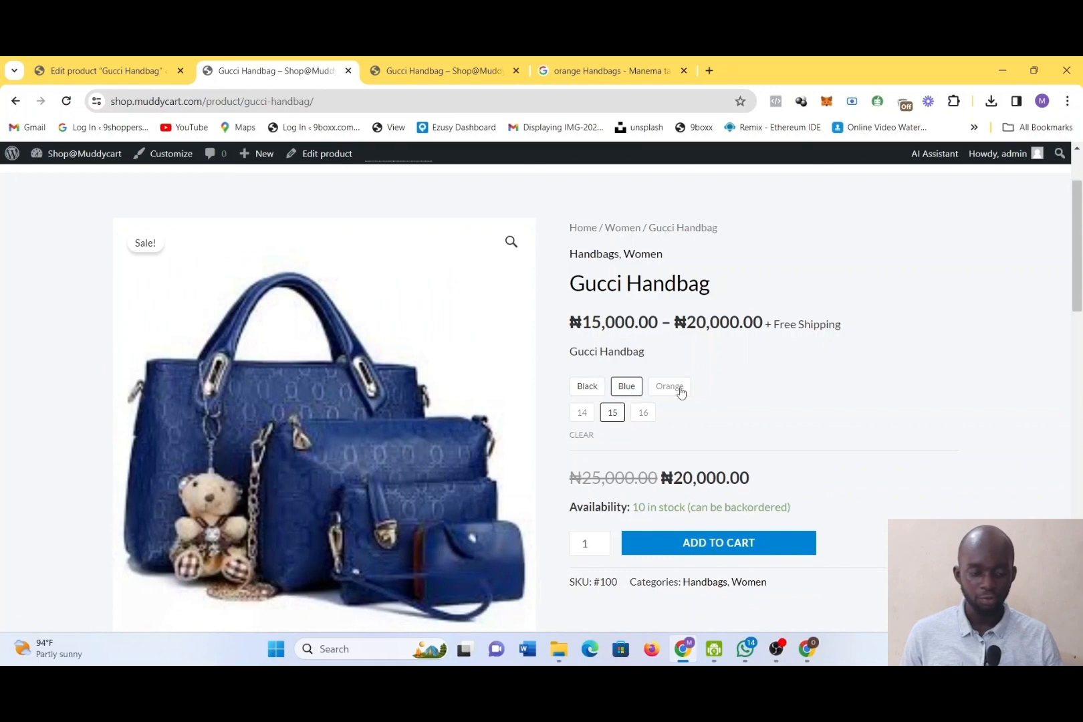
scroll(338, 416, "down", 4)
Return to the product editor and look over the product description, inventory settings and short description
left_click(105, 65)
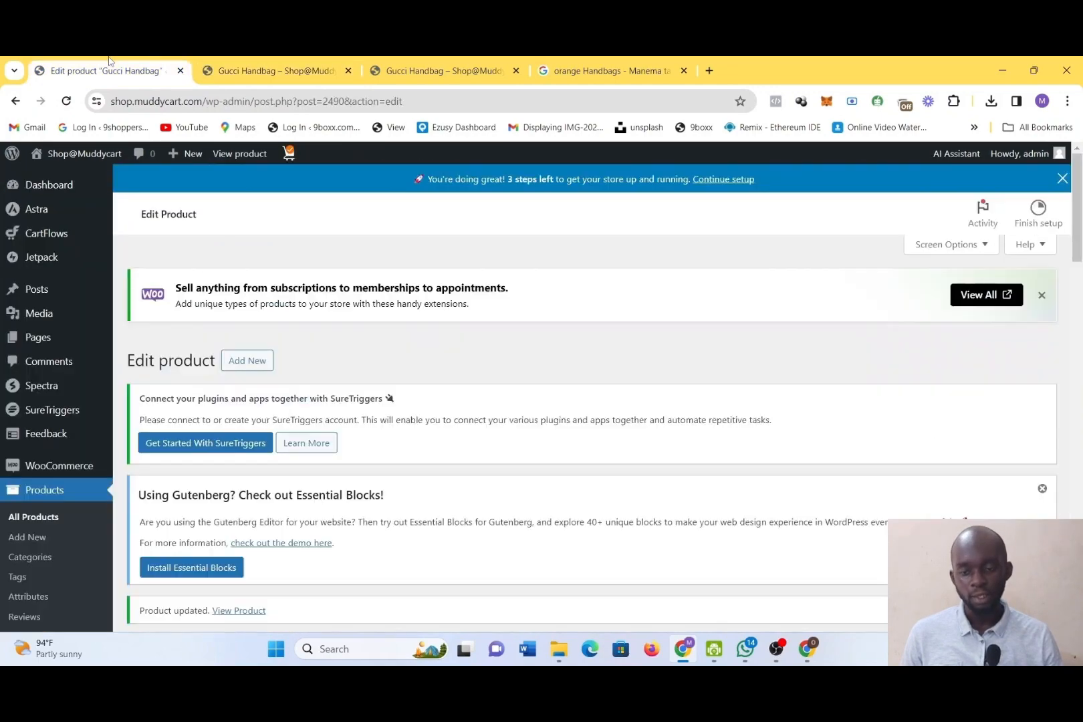
scroll(466, 433, "down", 8)
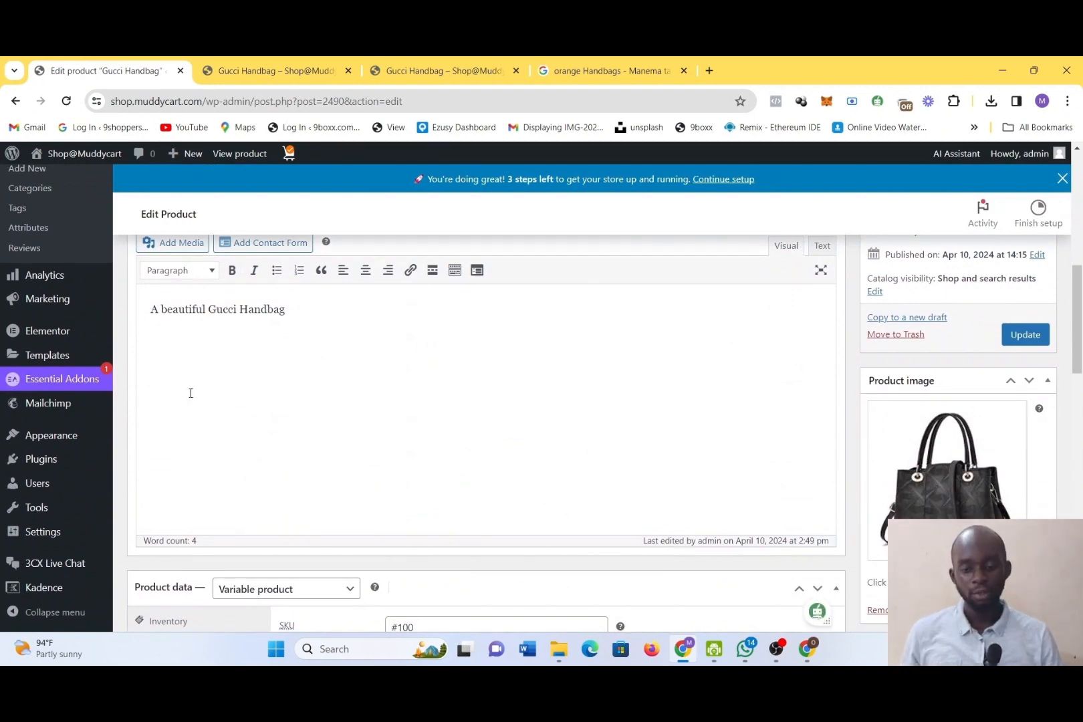
scroll(191, 393, "down", 8)
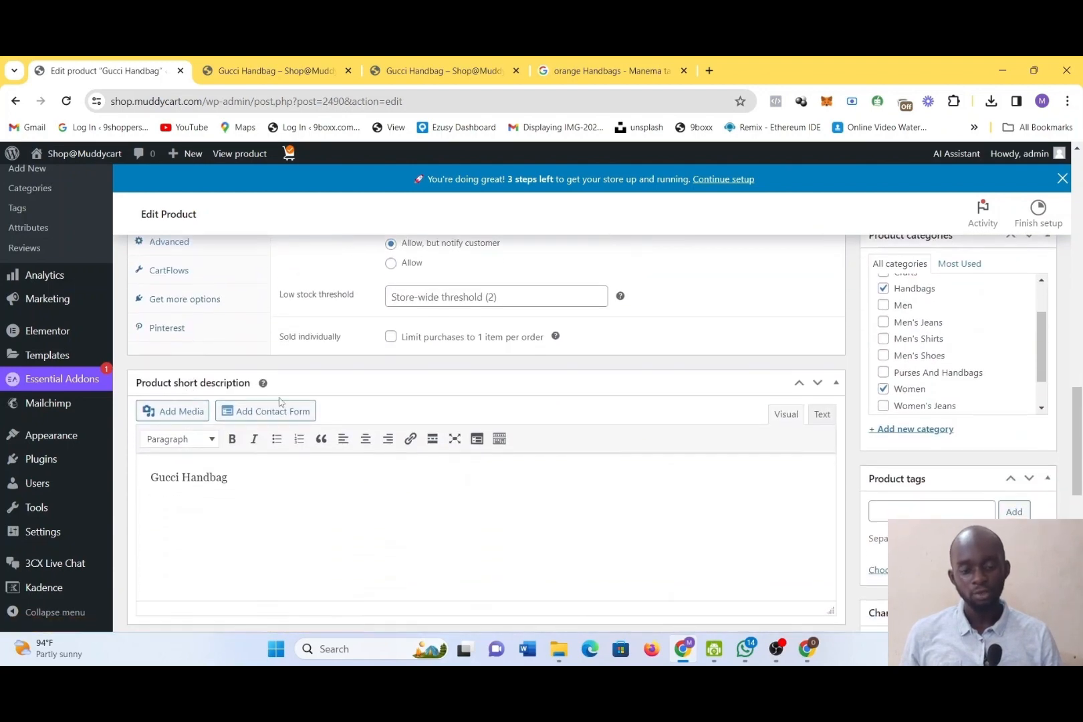
scroll(278, 392, "up", 1)
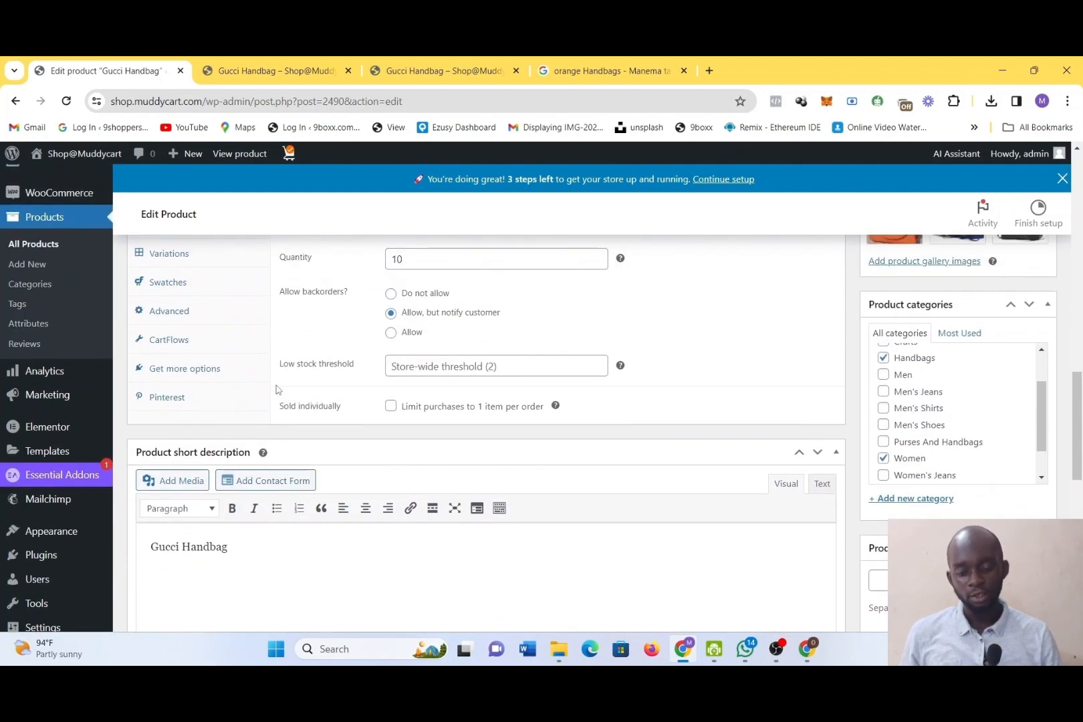
scroll(278, 390, "down", 1)
scroll(279, 390, "up", 2)
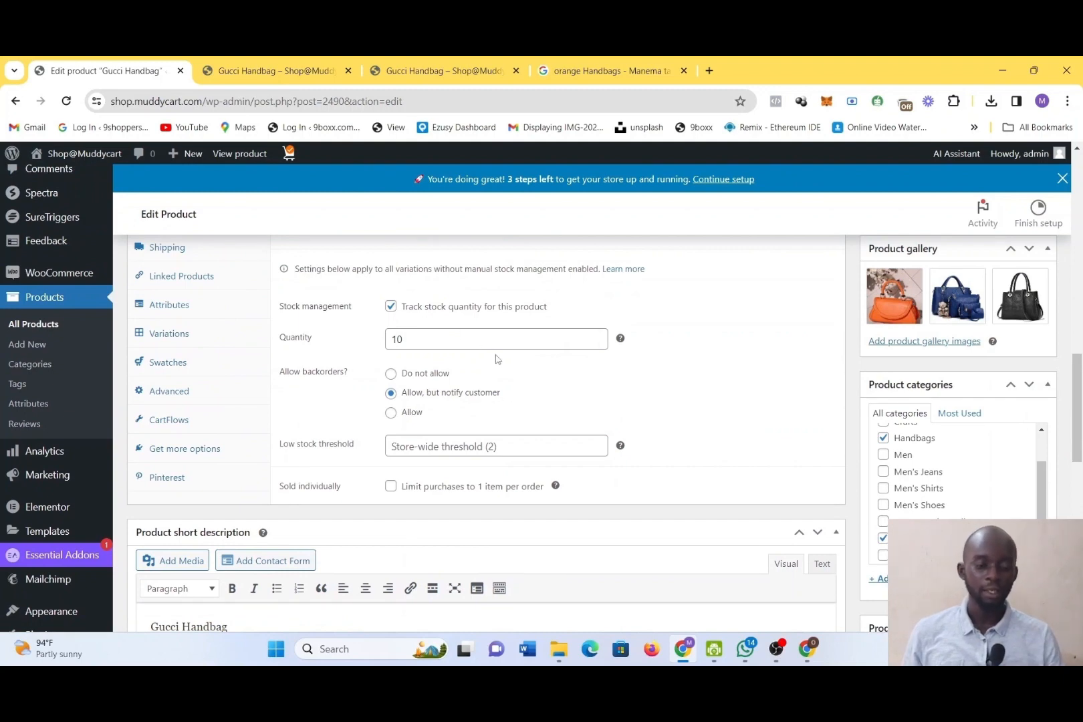
scroll(497, 359, "down", 3)
scroll(497, 359, "up", 3)
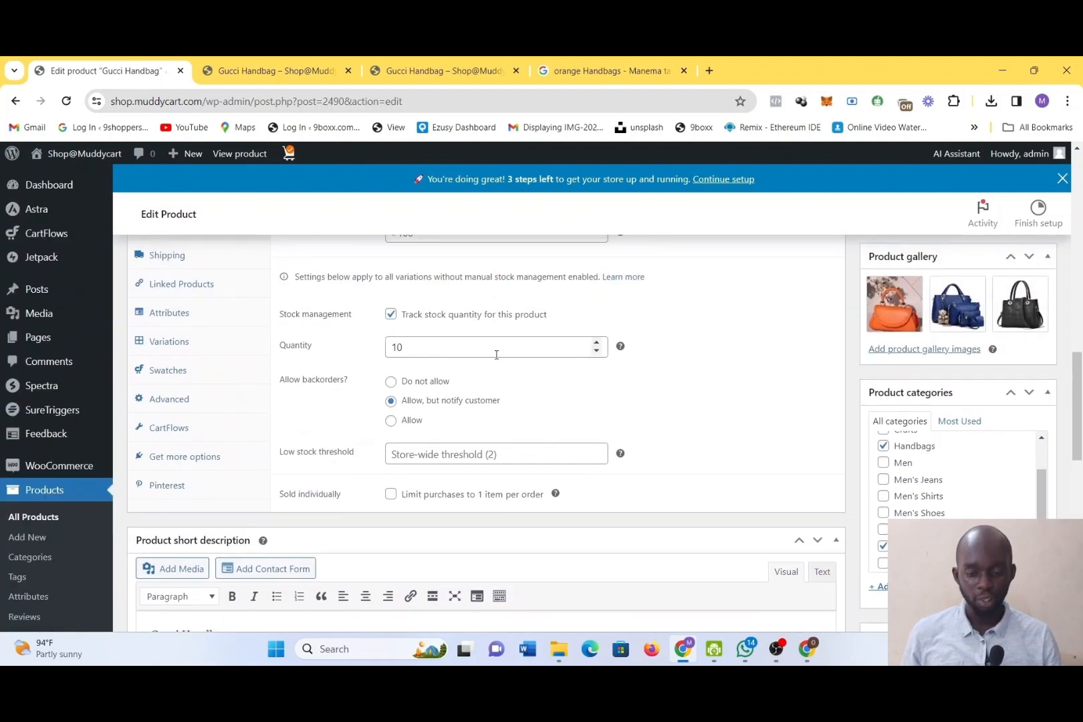
Open the product's variations and look through the list of color and size combinations
left_click(164, 342)
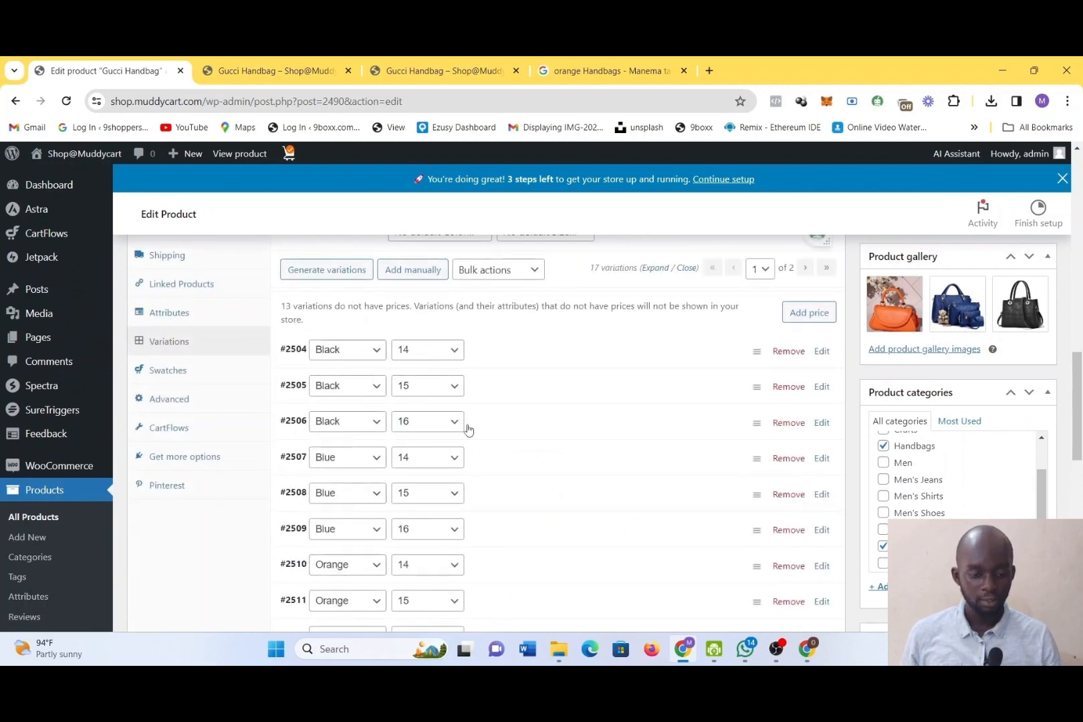
scroll(493, 510, "down", 4)
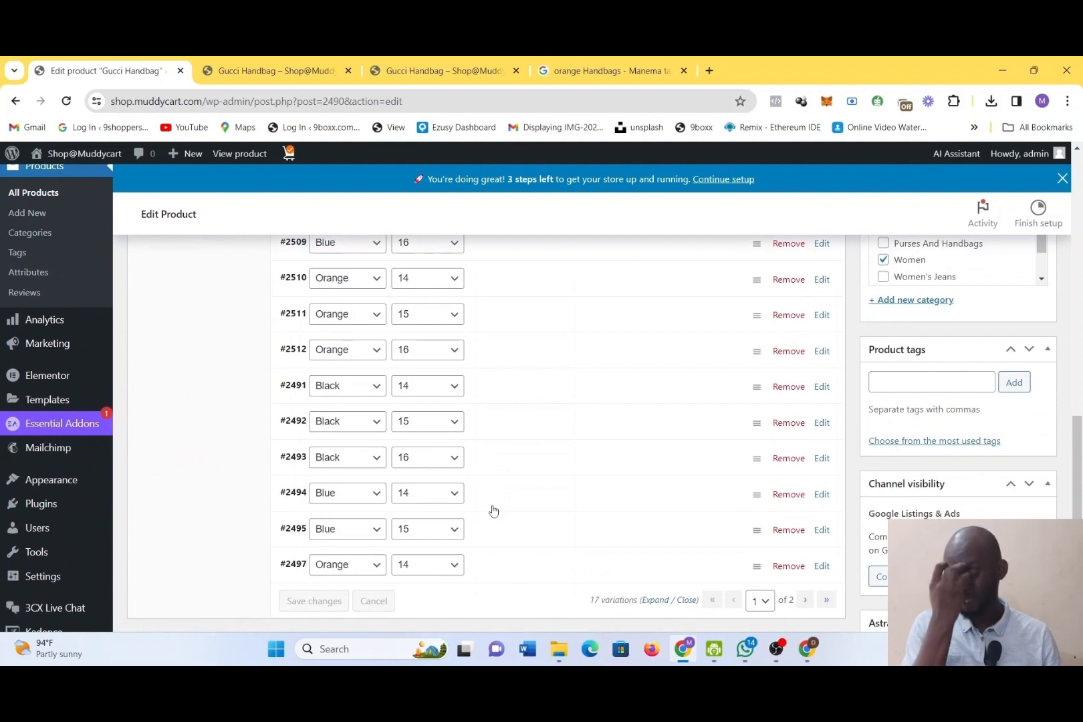
scroll(491, 511, "down", 1)
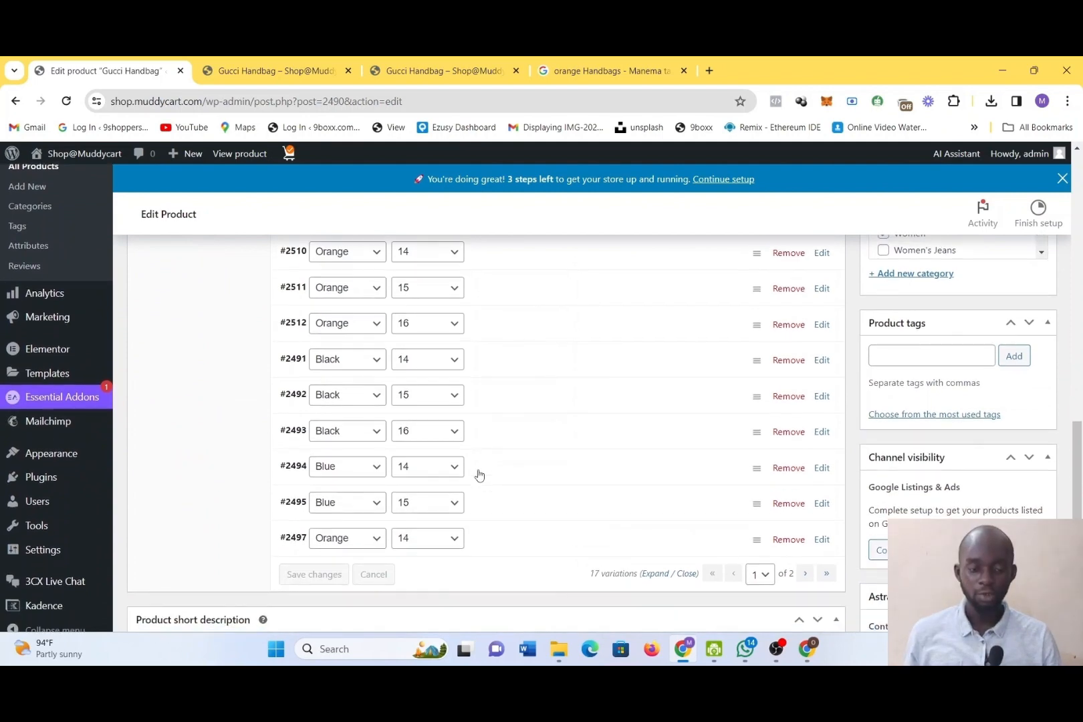
scroll(479, 475, "down", 1)
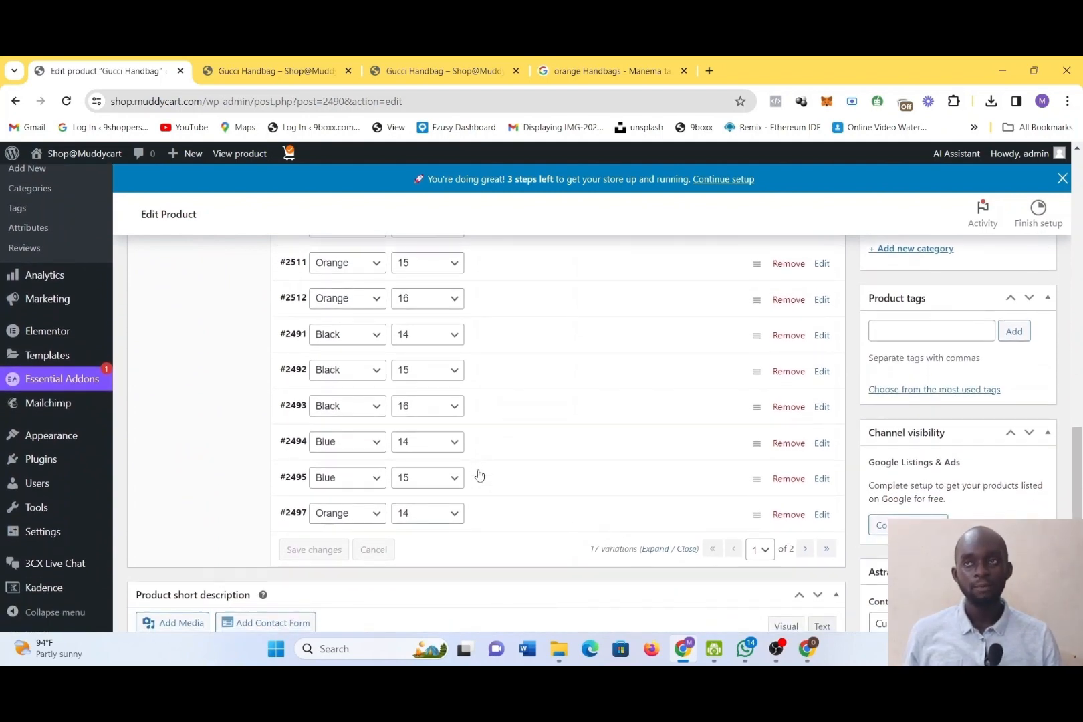
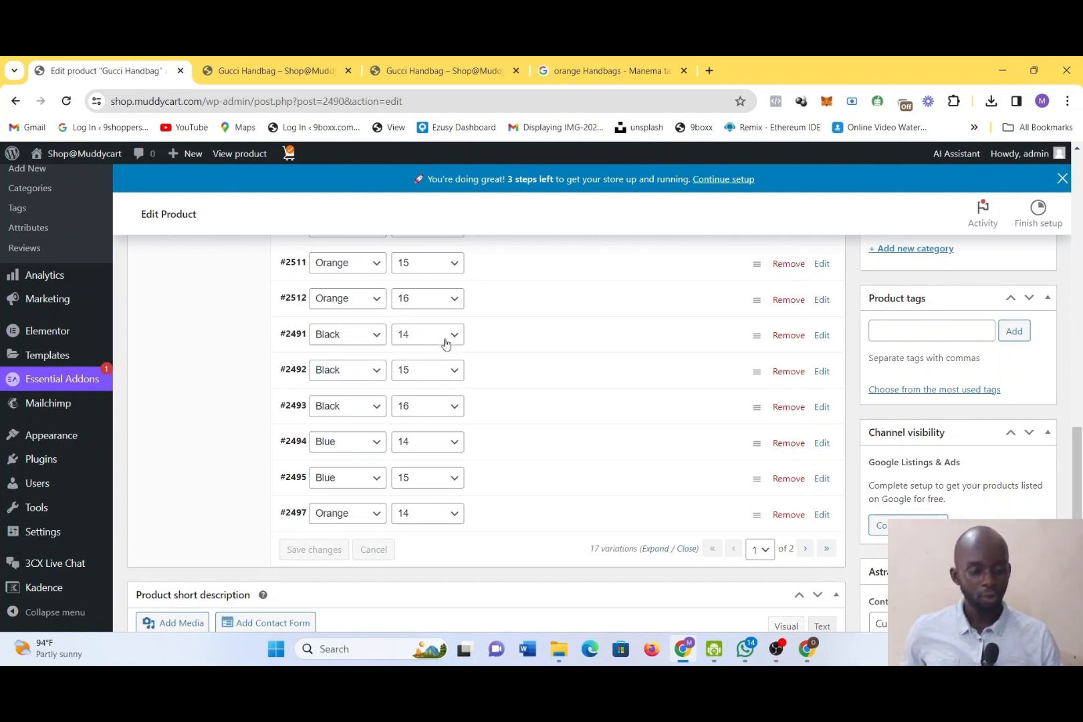
Look over the remaining handbag variations in the product editor, and view the Gucci Handbag storefront page and its category navigation
scroll(194, 385, "down", 1)
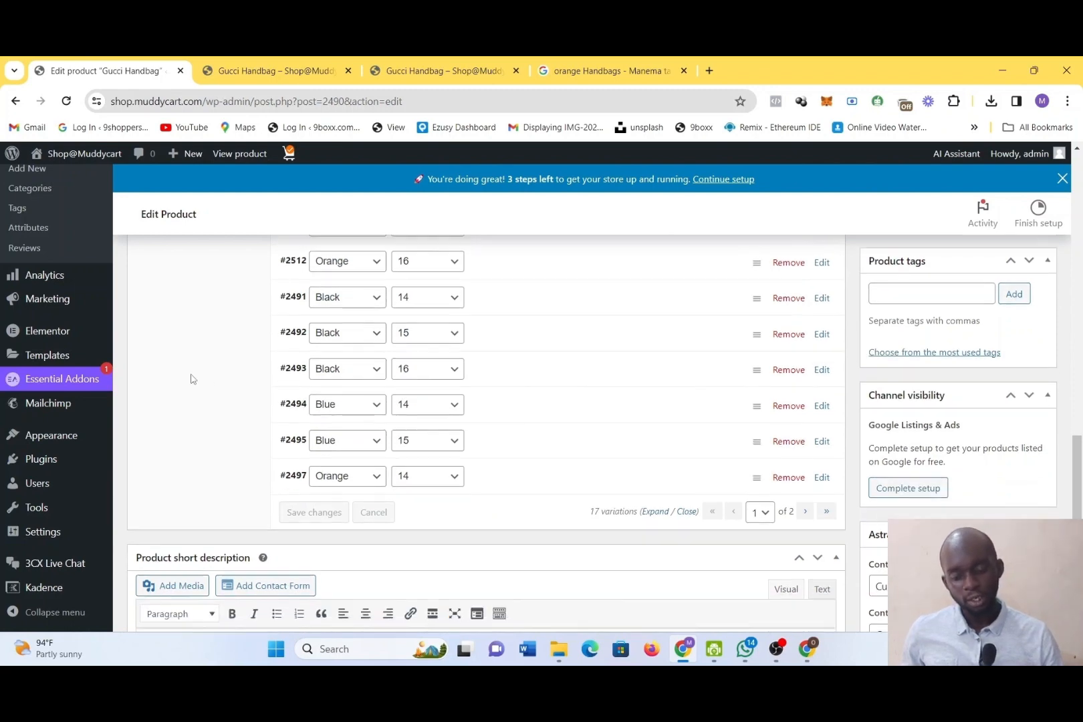
scroll(178, 441, "up", 2)
scroll(179, 442, "up", 1)
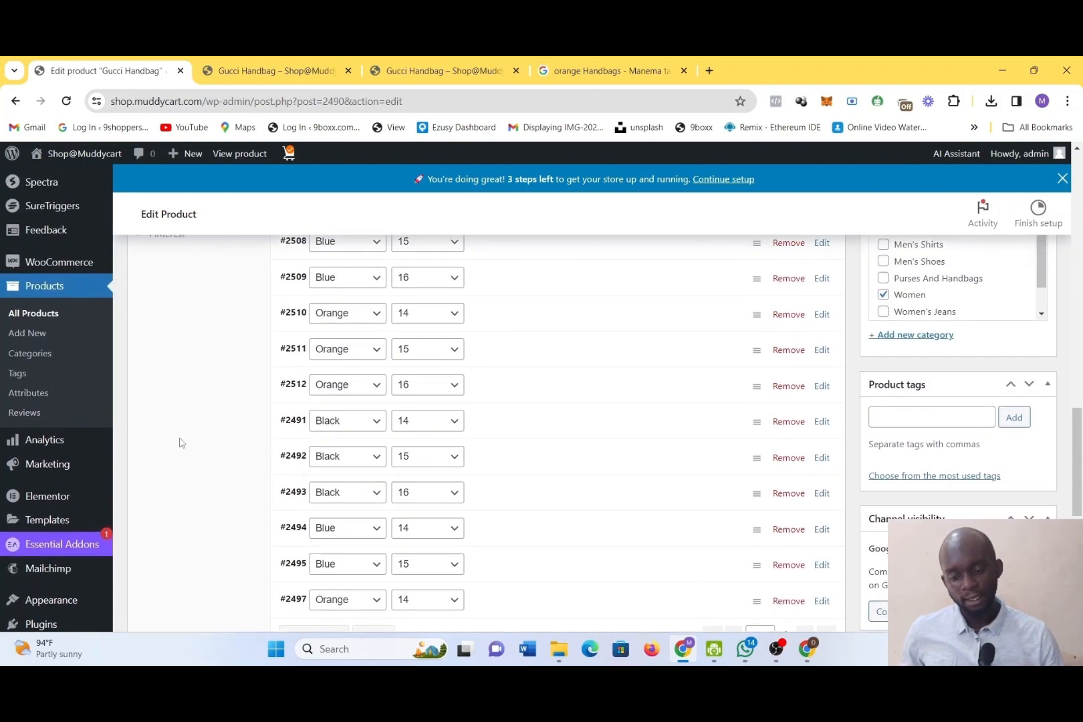
scroll(180, 442, "up", 2)
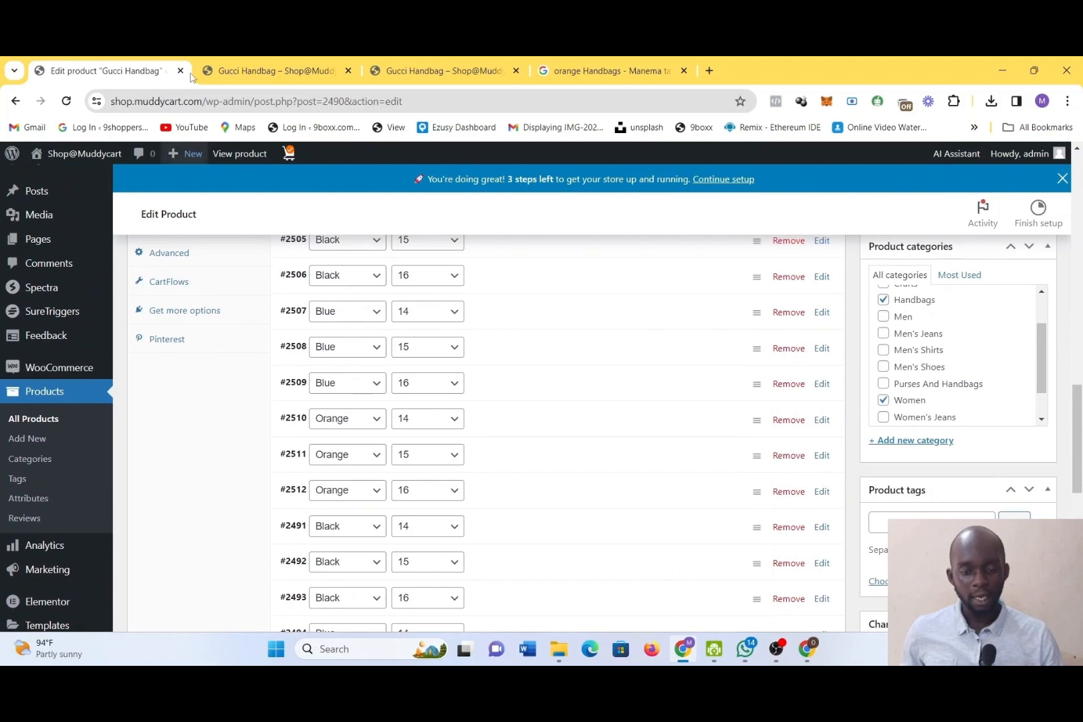
left_click(240, 64)
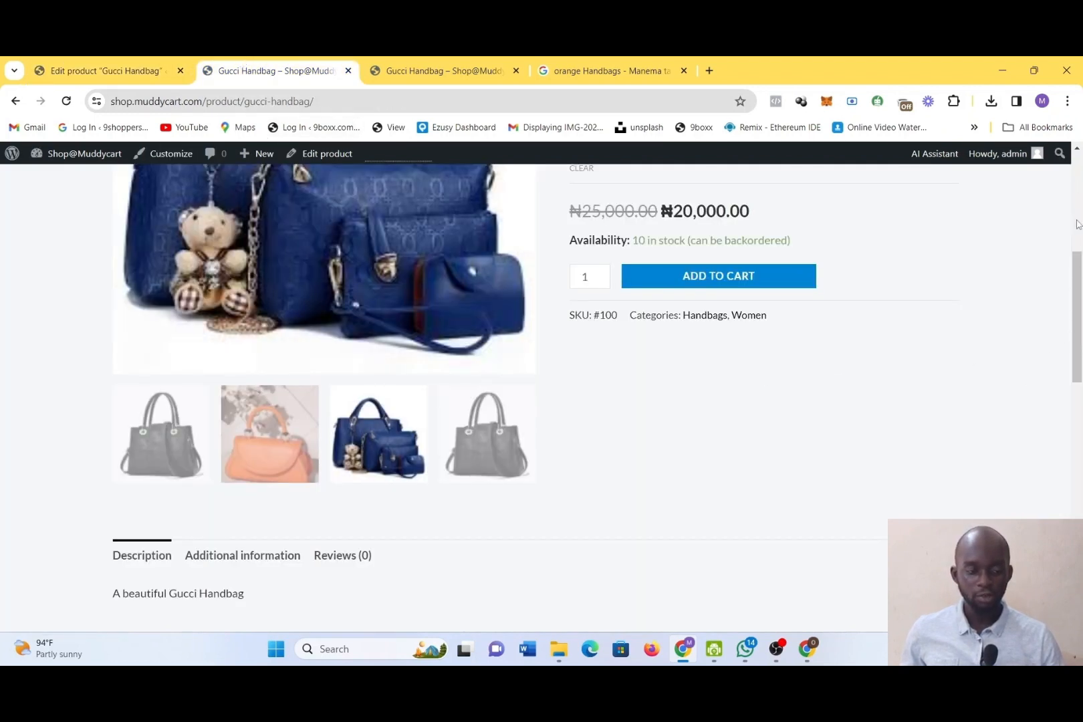
scroll(1070, 313, "up", 5)
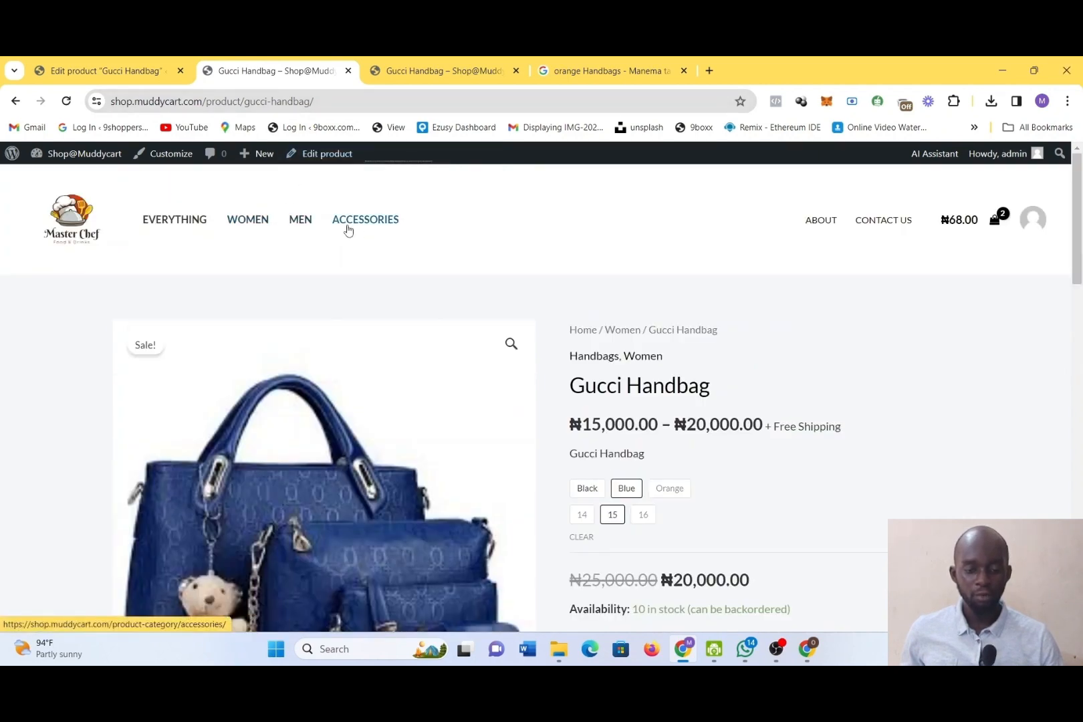
left_click(135, 61)
left_click(275, 70)
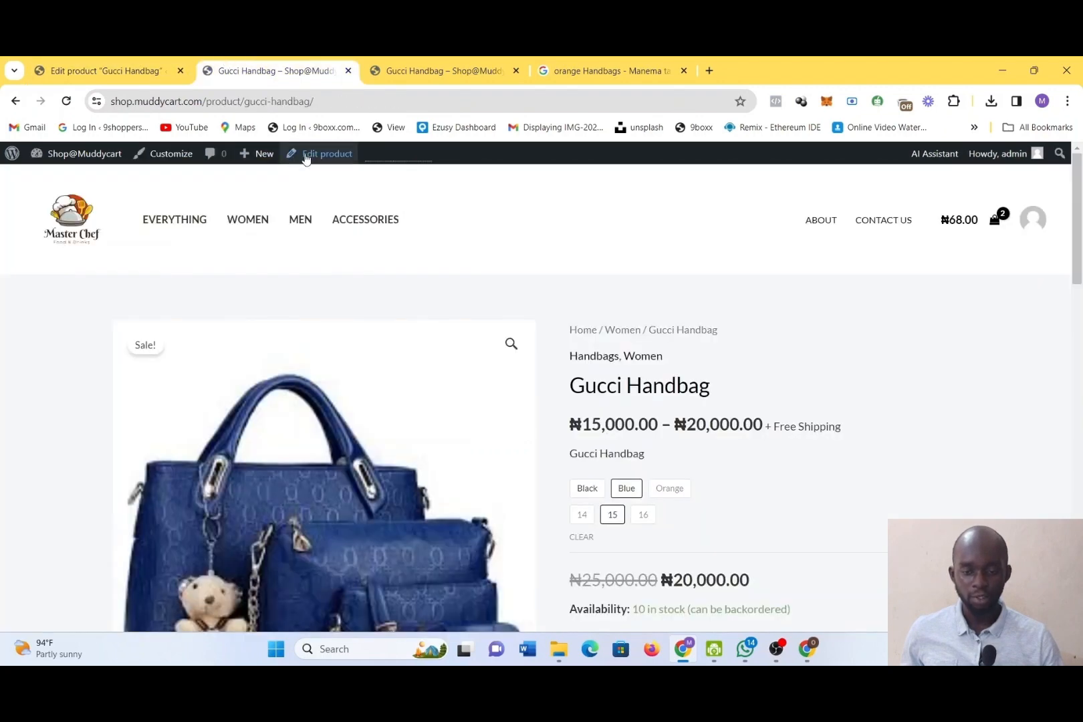
left_click(305, 157)
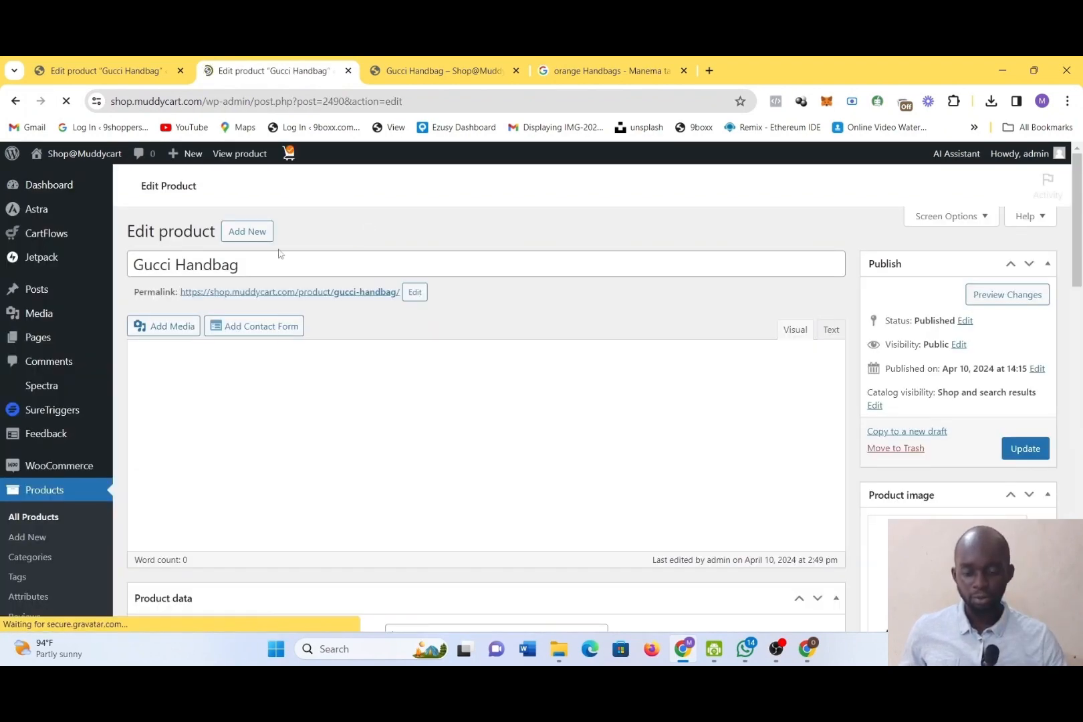
left_click(15, 102)
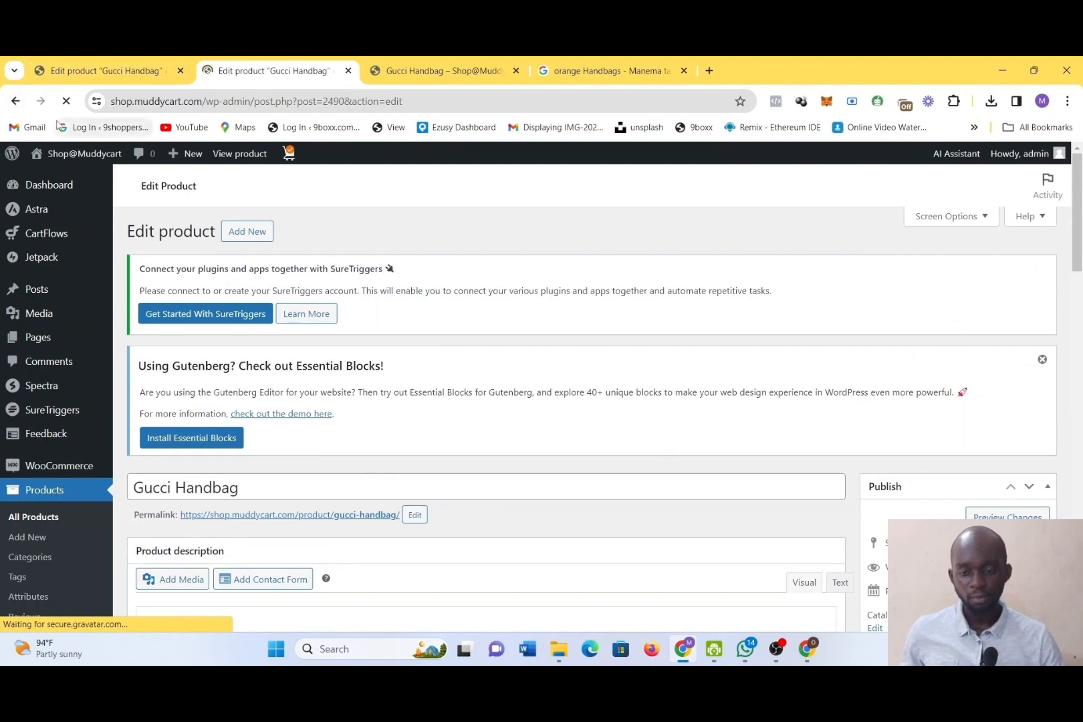
mouse_move(78, 159)
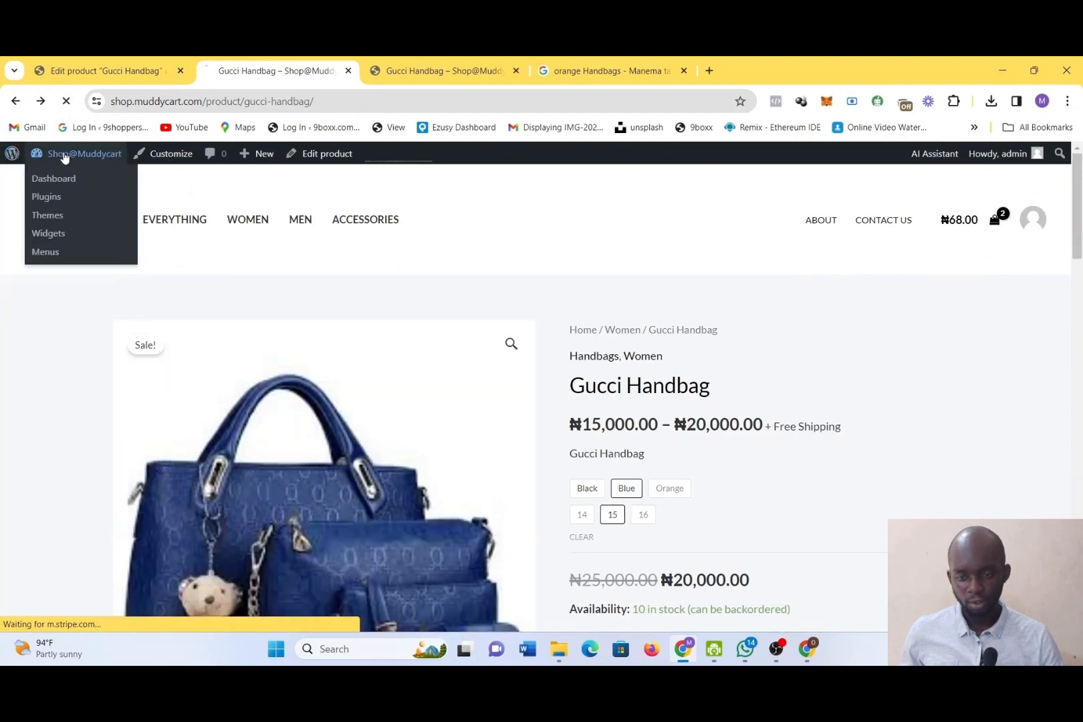
left_click(64, 157)
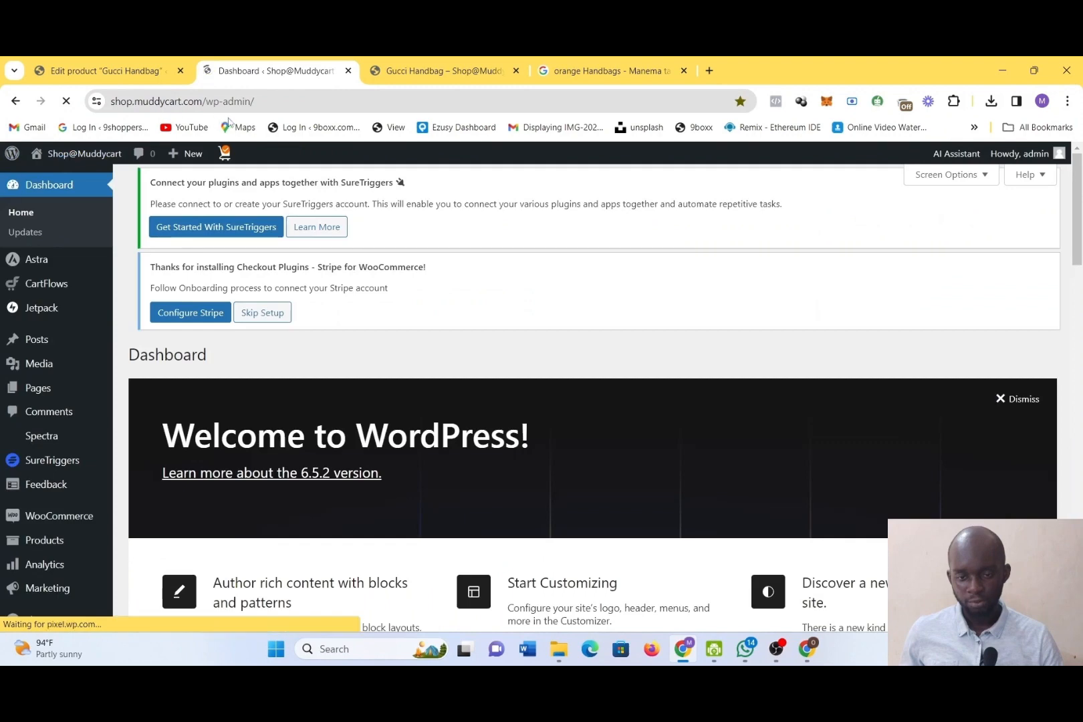
left_click(277, 104)
left_click_drag(277, 104, 204, 104)
key("BackSpace")
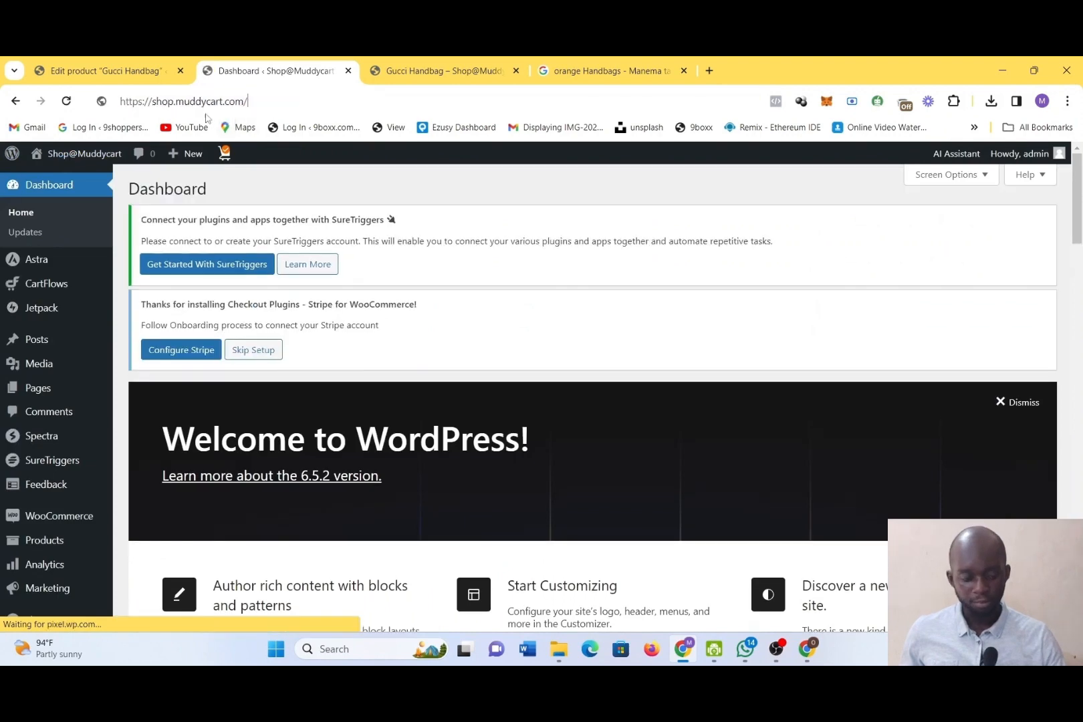
key("Return")
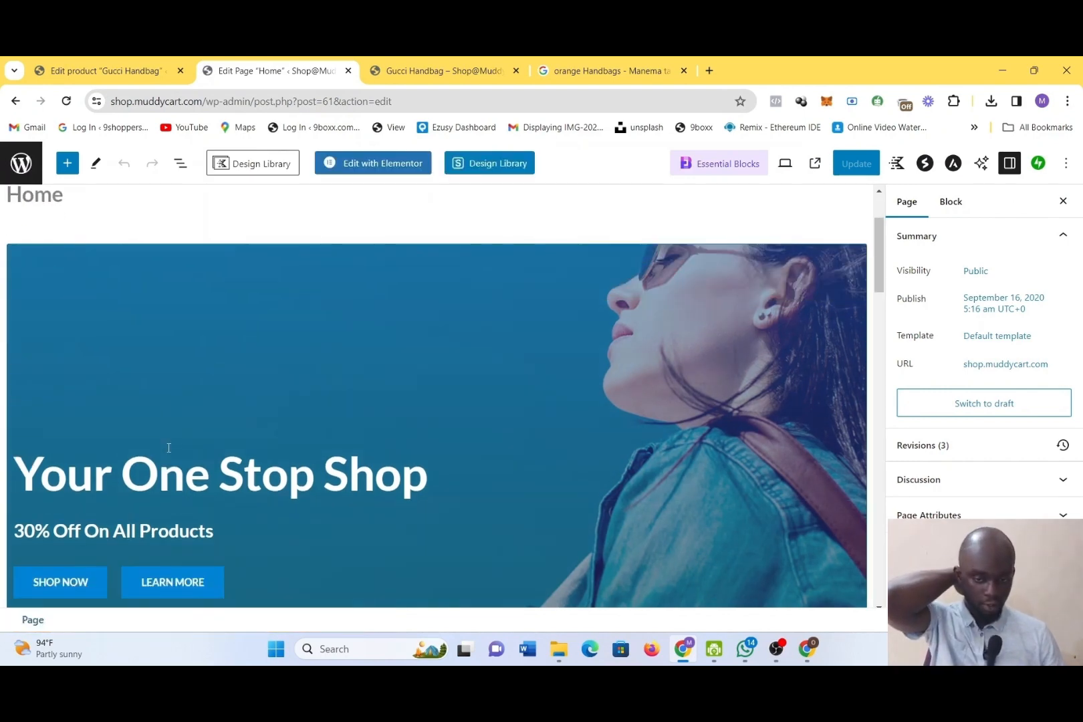
Look over the Home page's hero banner, logo row and promotional sections in the page editor
scroll(168, 447, "down", 4)
scroll(168, 453, "down", 5)
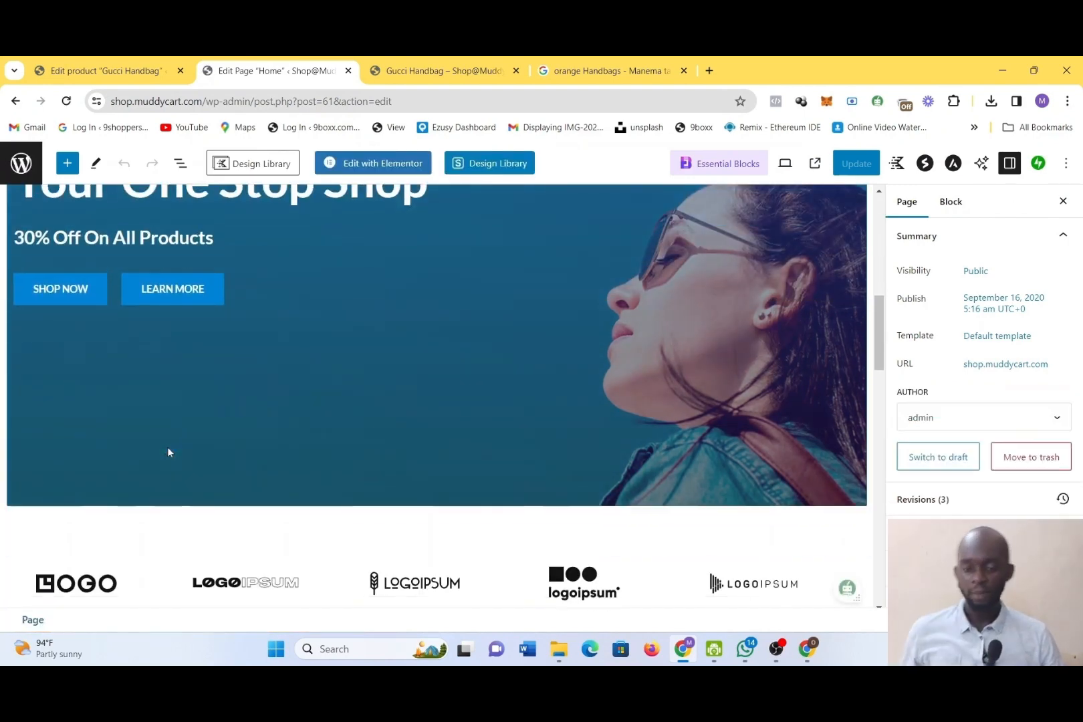
scroll(168, 452, "up", 5)
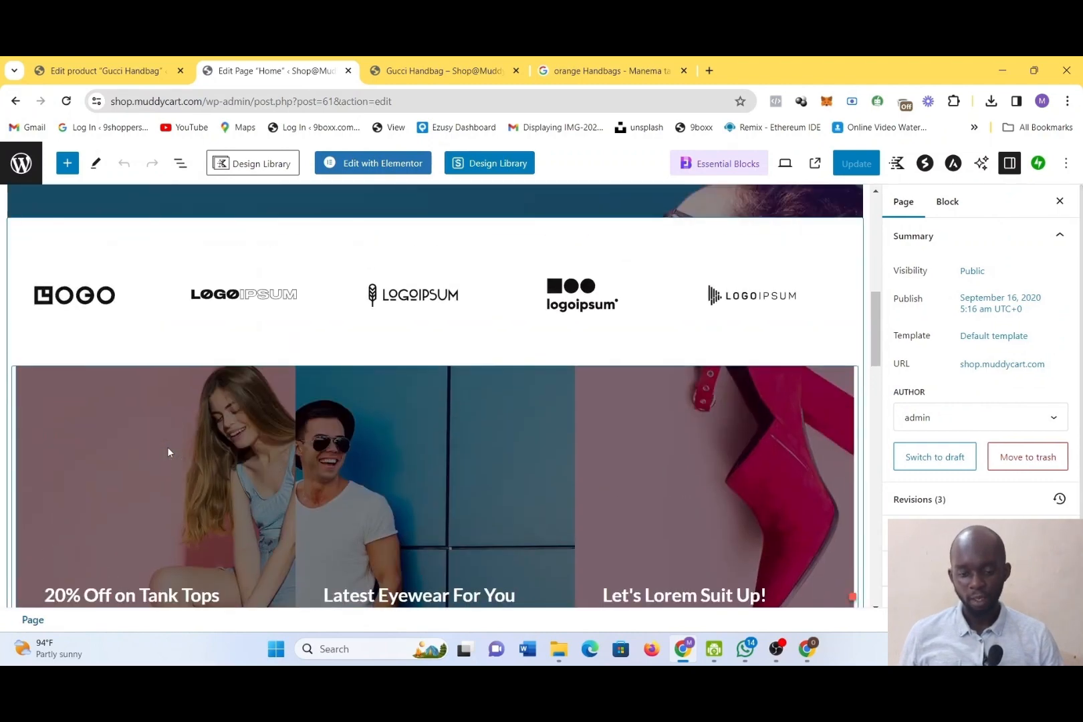
scroll(168, 452, "up", 3)
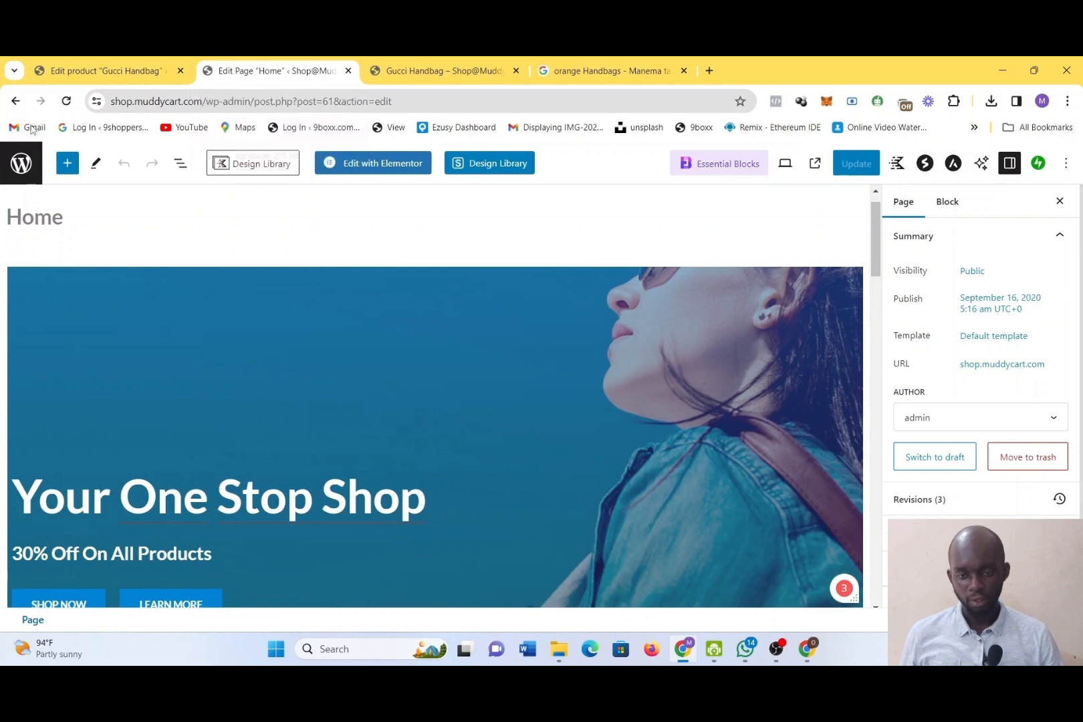
Return to the Gucci Handbag product editor and open the product categories
left_click(73, 70)
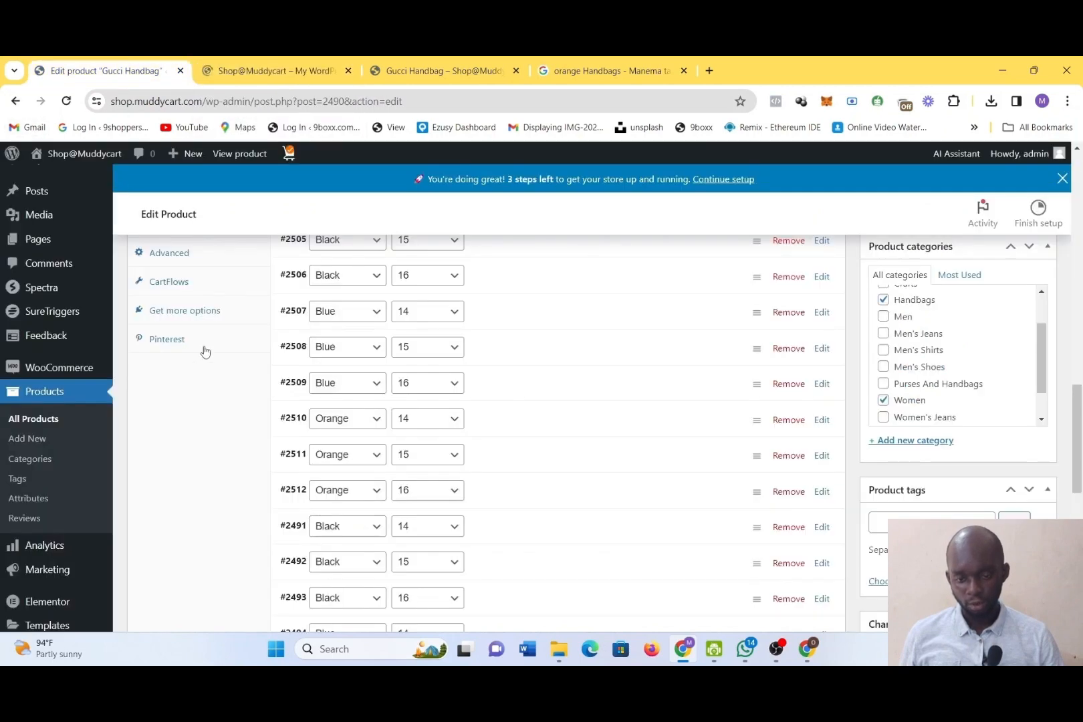
scroll(78, 441, "down", 3)
mouse_move(79, 447)
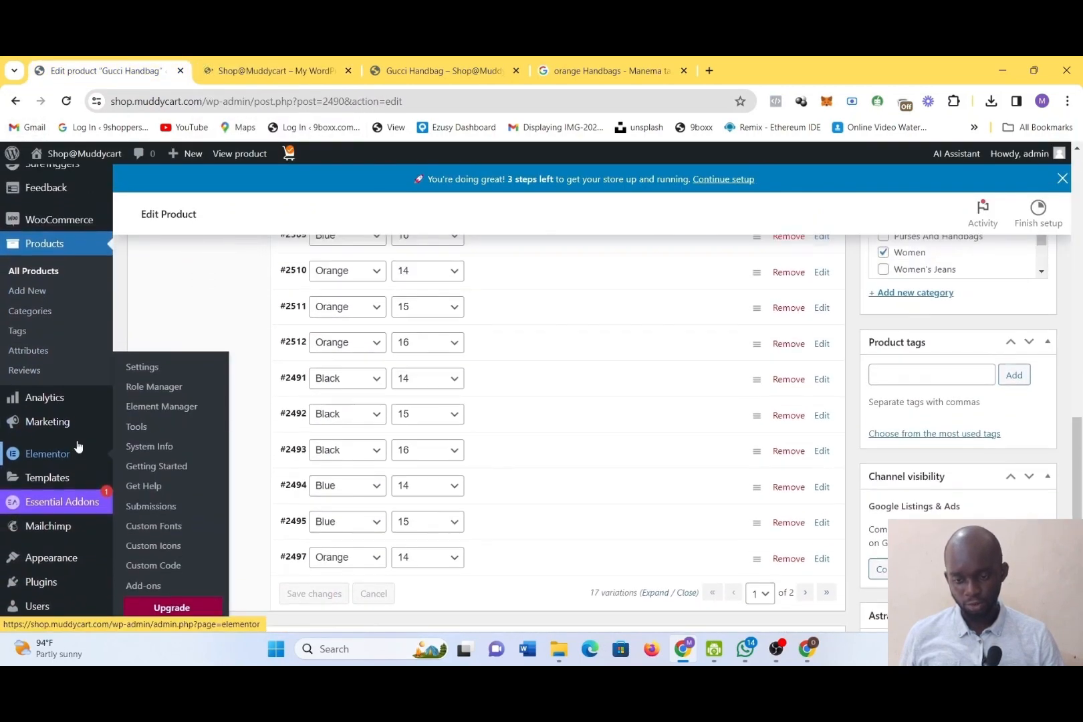
scroll(75, 428, "up", 1)
left_click(44, 353)
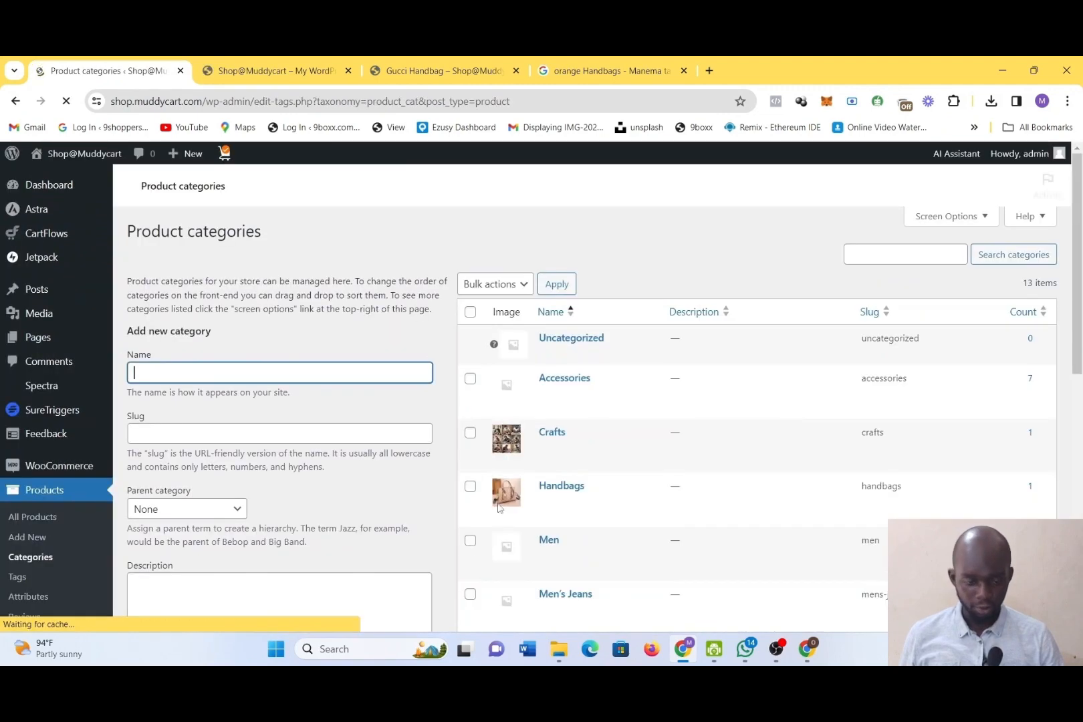
Look through the list of existing product categories and their images, from Uncategorized to Women's Shoes
scroll(509, 488, "down", 4)
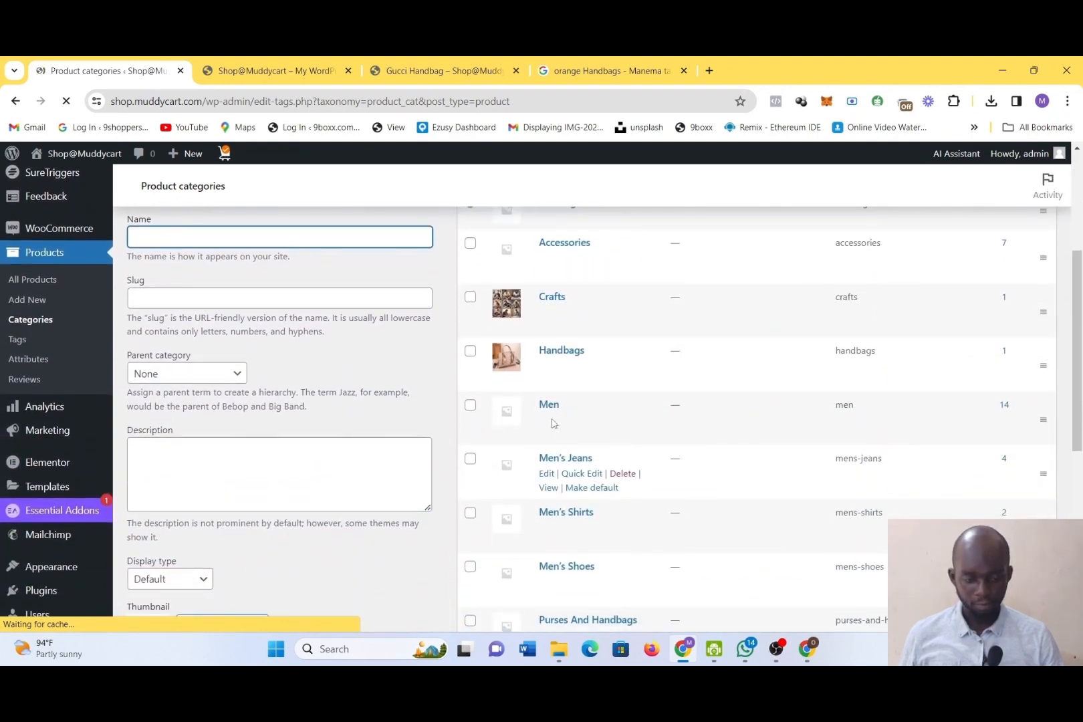
scroll(617, 528, "down", 1)
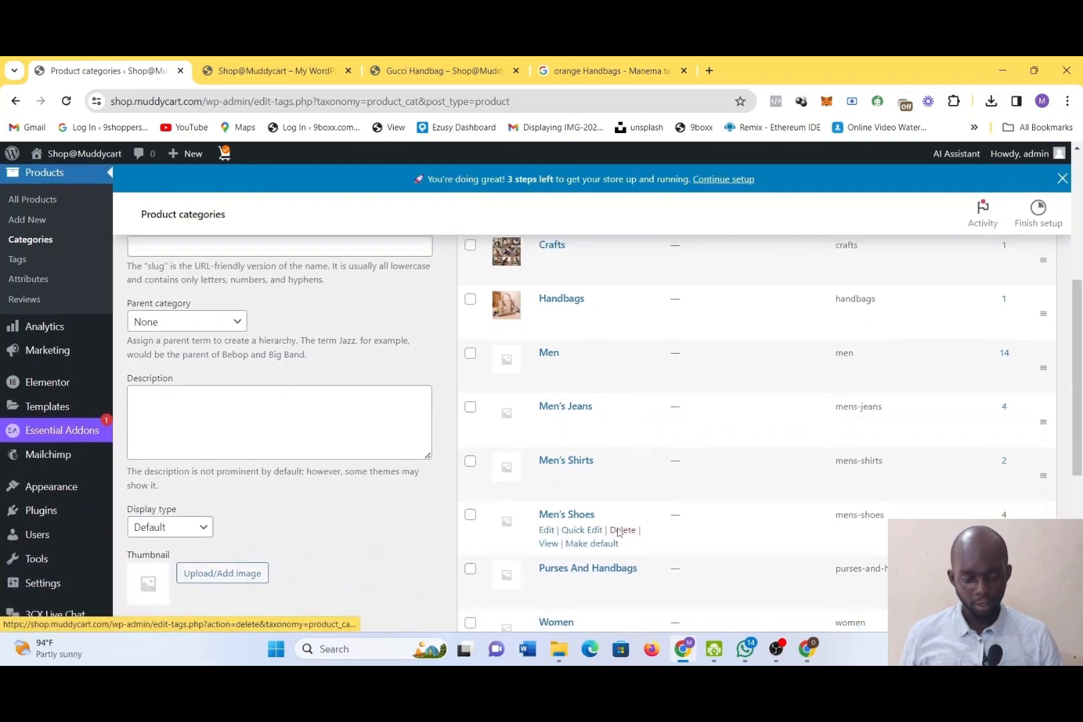
scroll(618, 531, "down", 5)
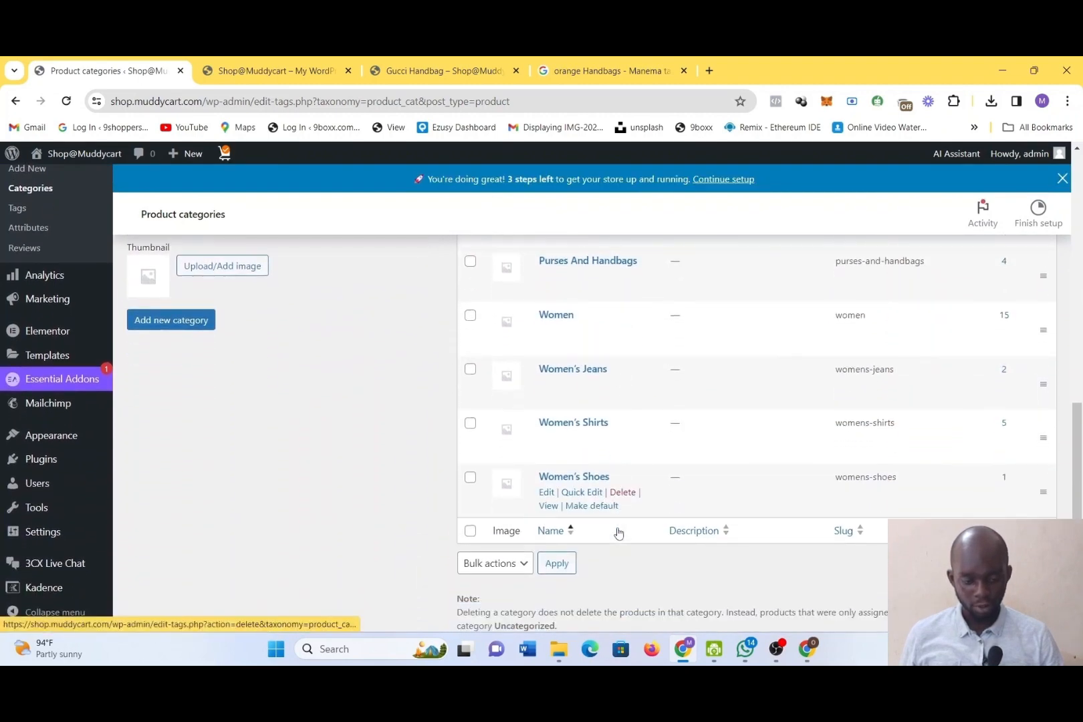
scroll(618, 531, "up", 12)
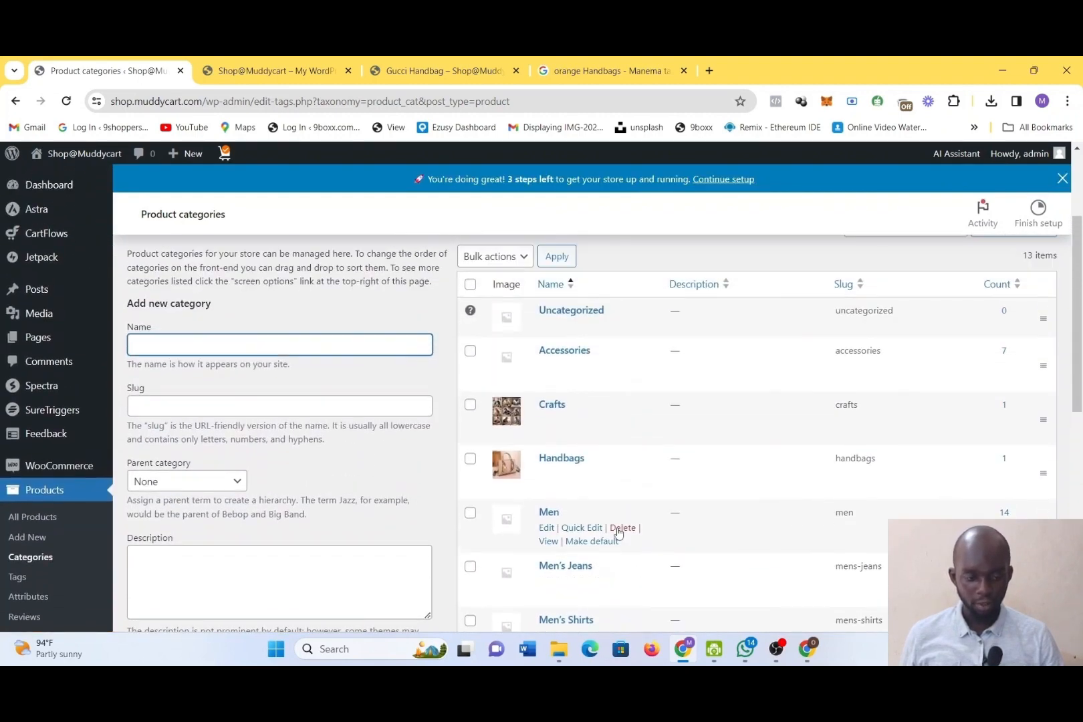
scroll(618, 532, "down", 1)
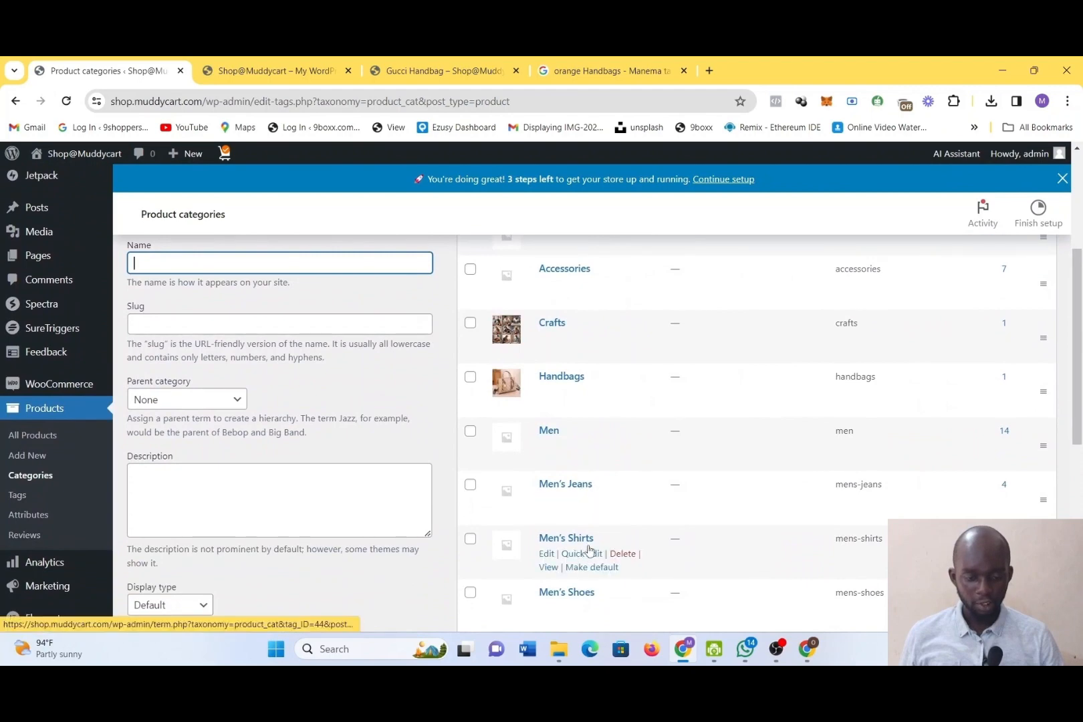
scroll(577, 417, "down", 1)
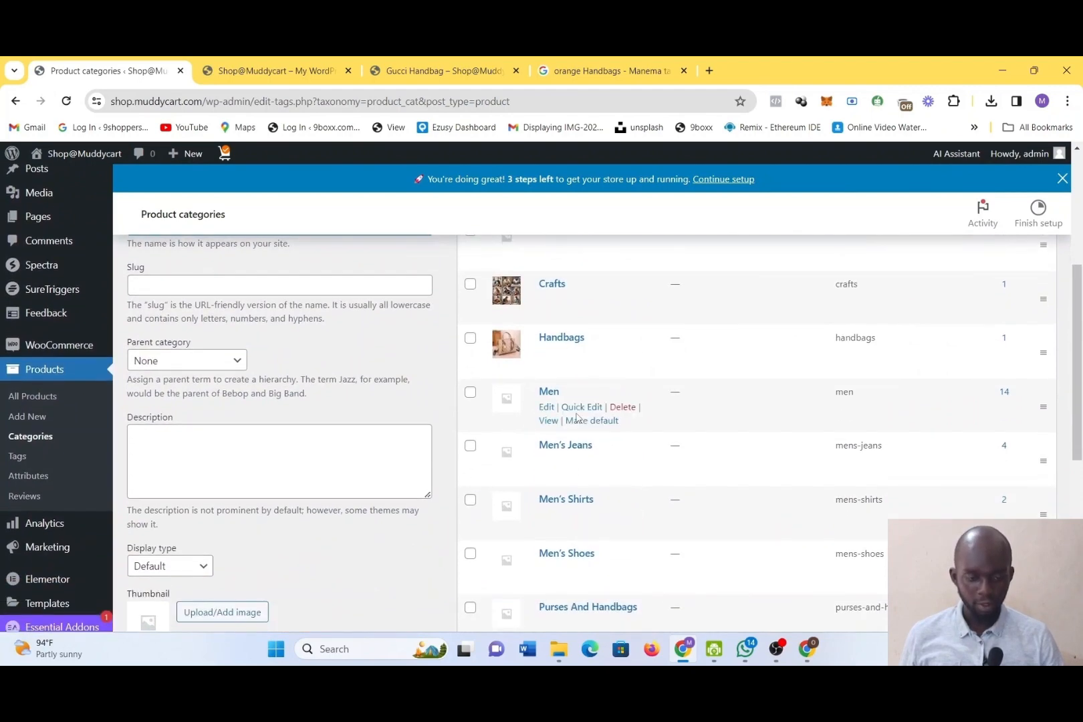
scroll(572, 416, "up", 2)
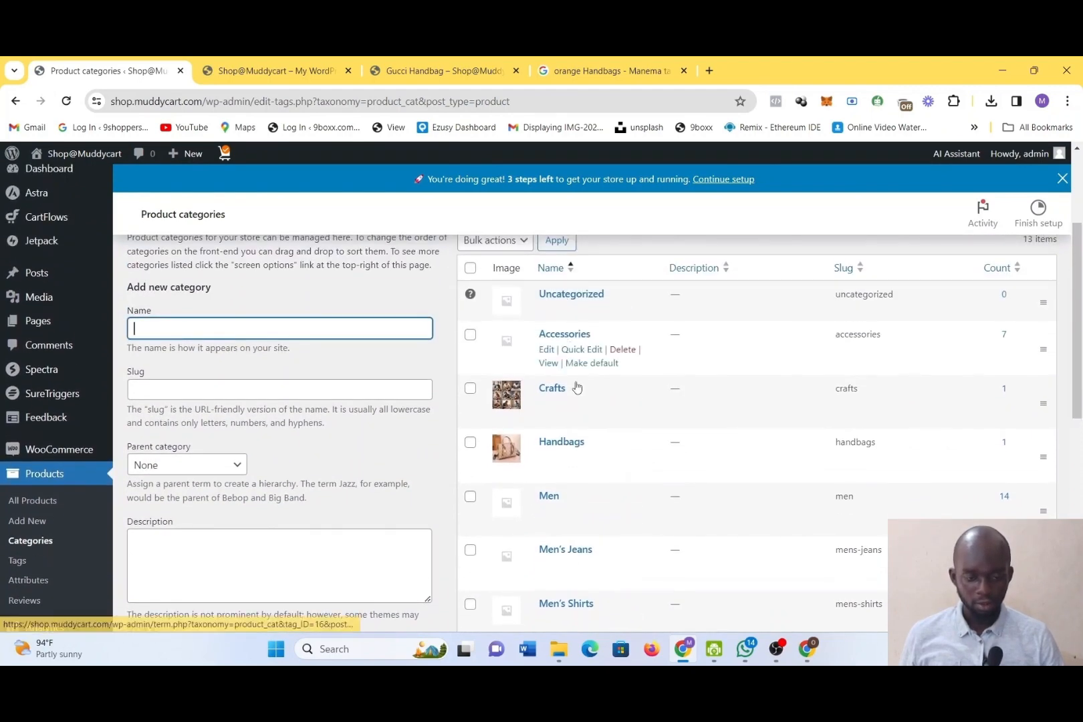
scroll(580, 543, "down", 1)
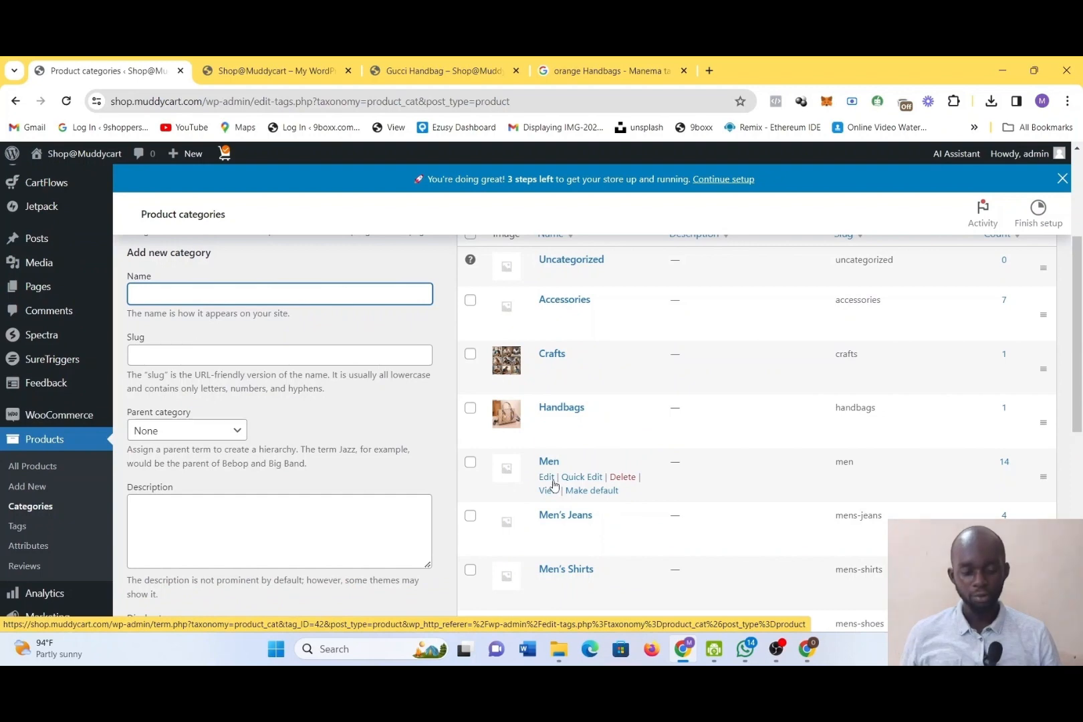
Open the Men category for editing and change its name to GADGETS
left_click(546, 478)
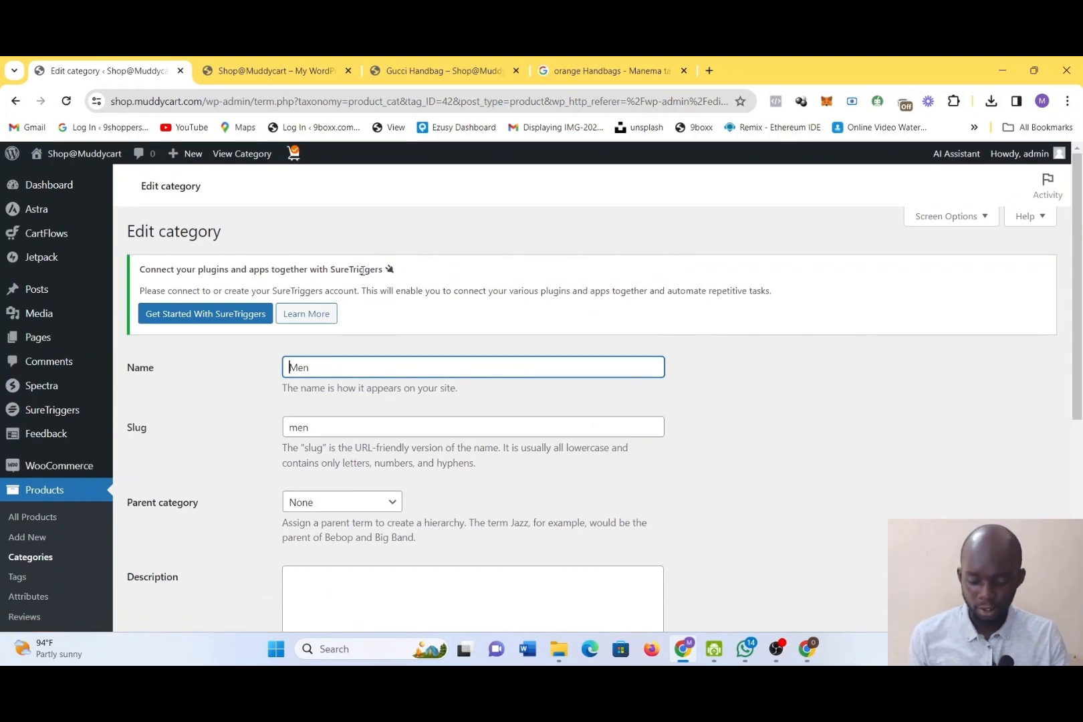
key("ctrl+a")
type("Ga")
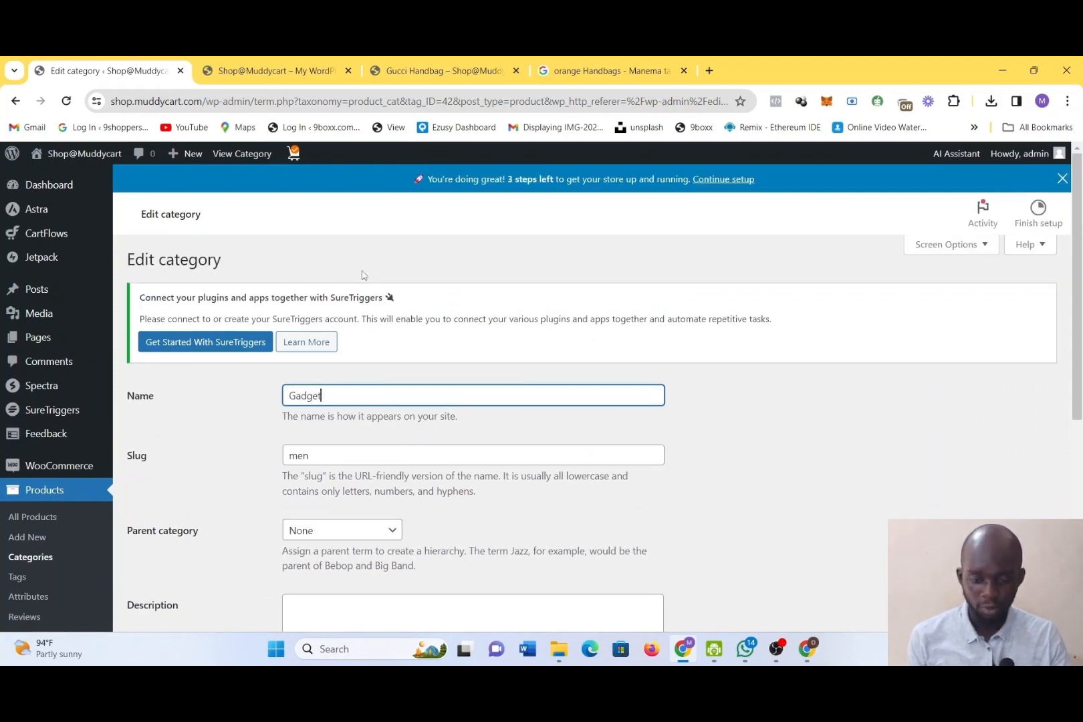
key("ctrl+a")
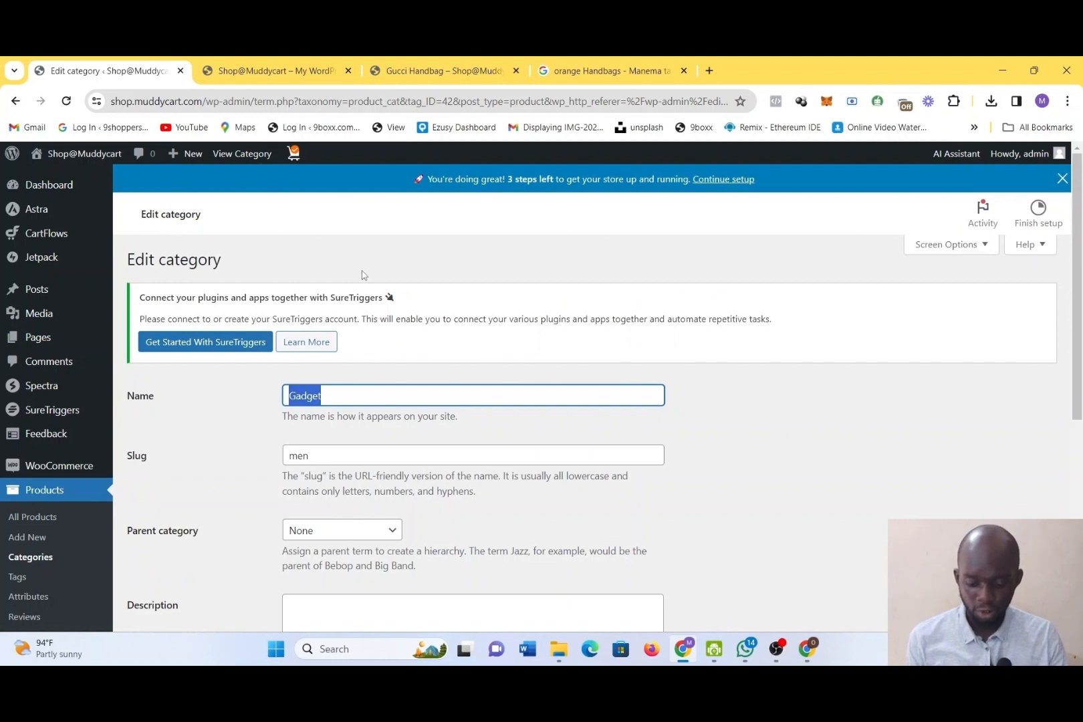
type("GADGETS")
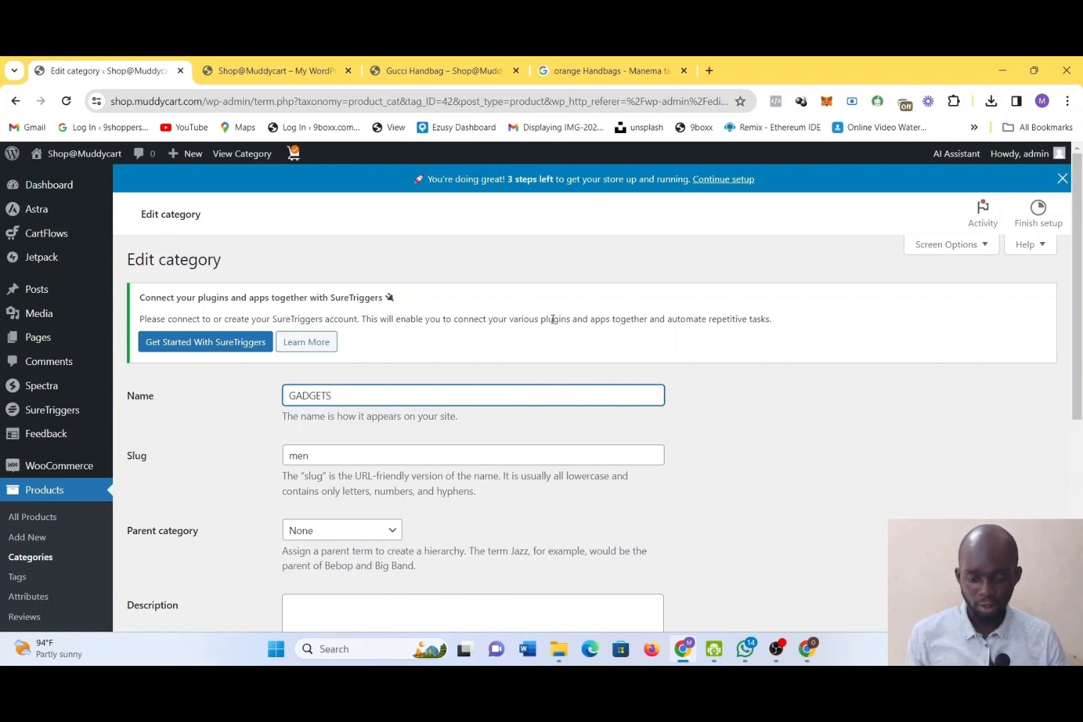
Copy the category's name into its slug, replacing the existing slug with GADGETS
key("ctrl+a")
key("ctrl+c")
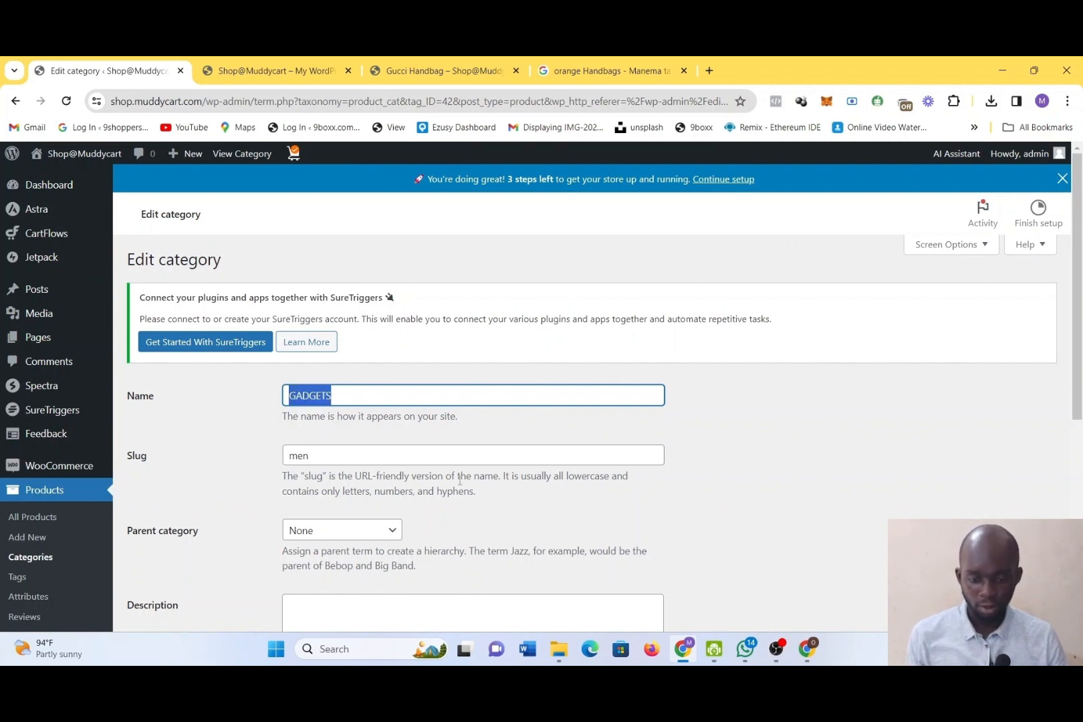
left_click(442, 453)
key("ctrl+a")
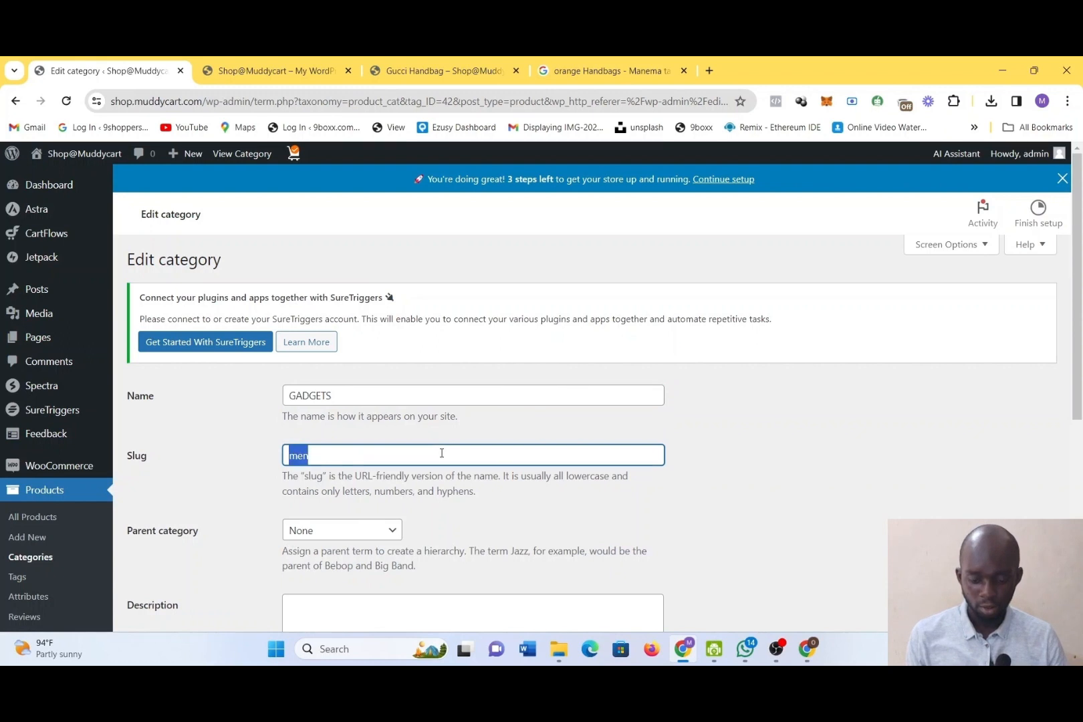
key("ctrl+v")
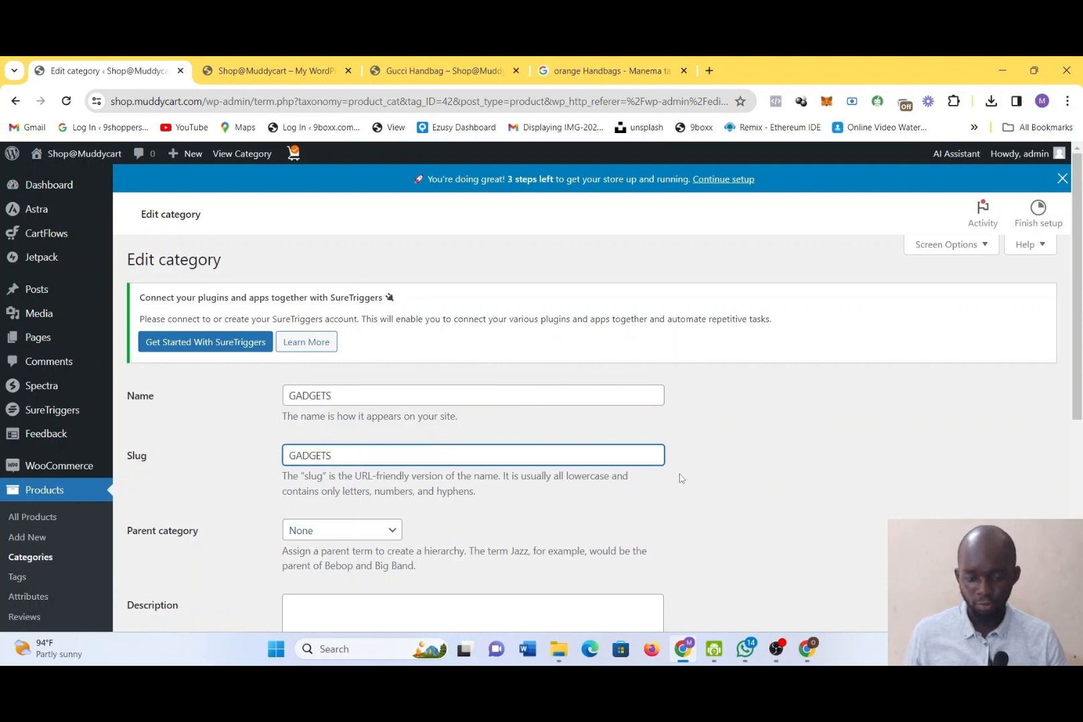
Check the available parent categories for GADGETS and keep the parent category set to None
scroll(679, 476, "down", 3)
left_click(312, 367)
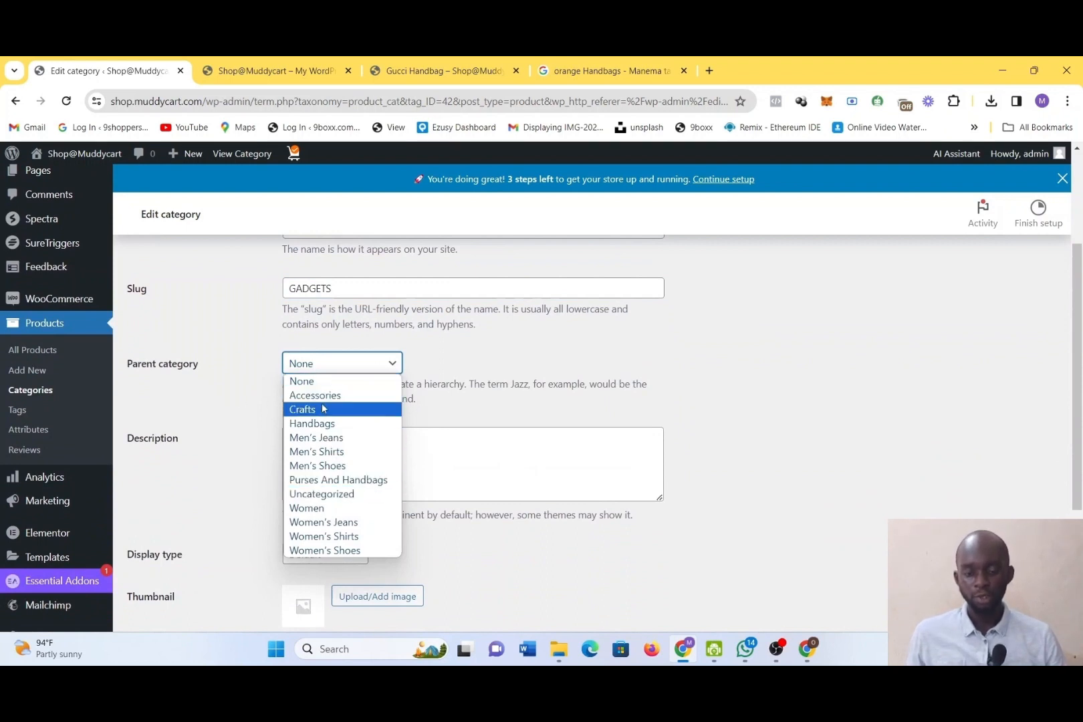
left_click(627, 337)
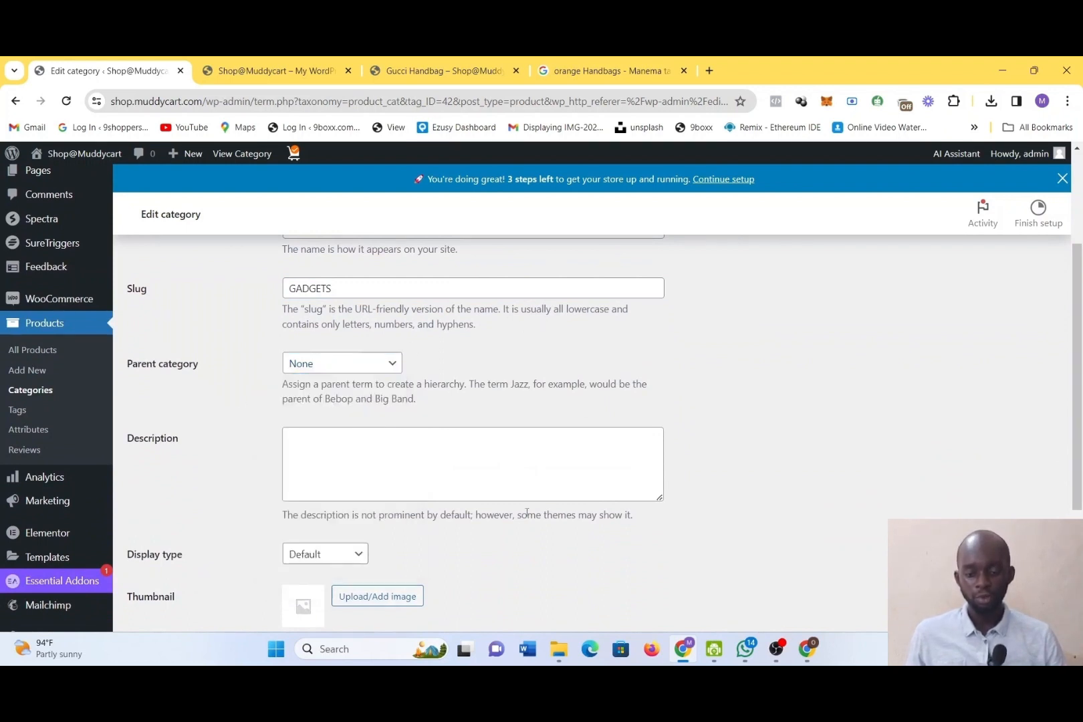
Switch to the Google Images page and replace the orange handbags search with a search for GADGETS
scroll(527, 513, "down", 3)
left_click(384, 311)
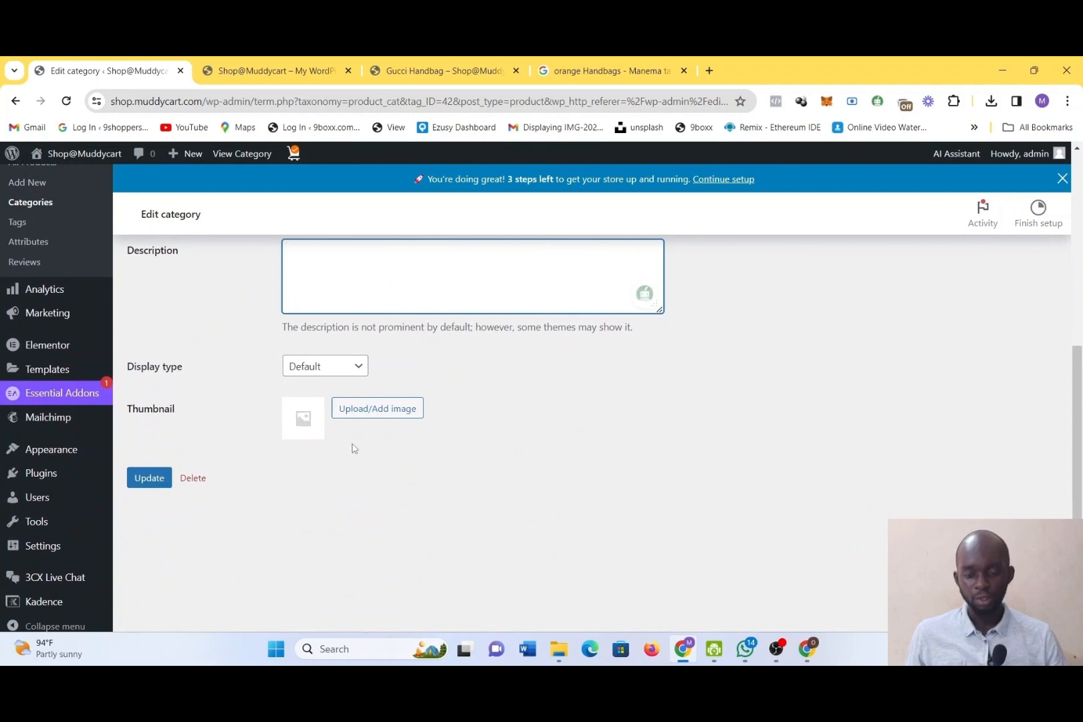
left_click(605, 70)
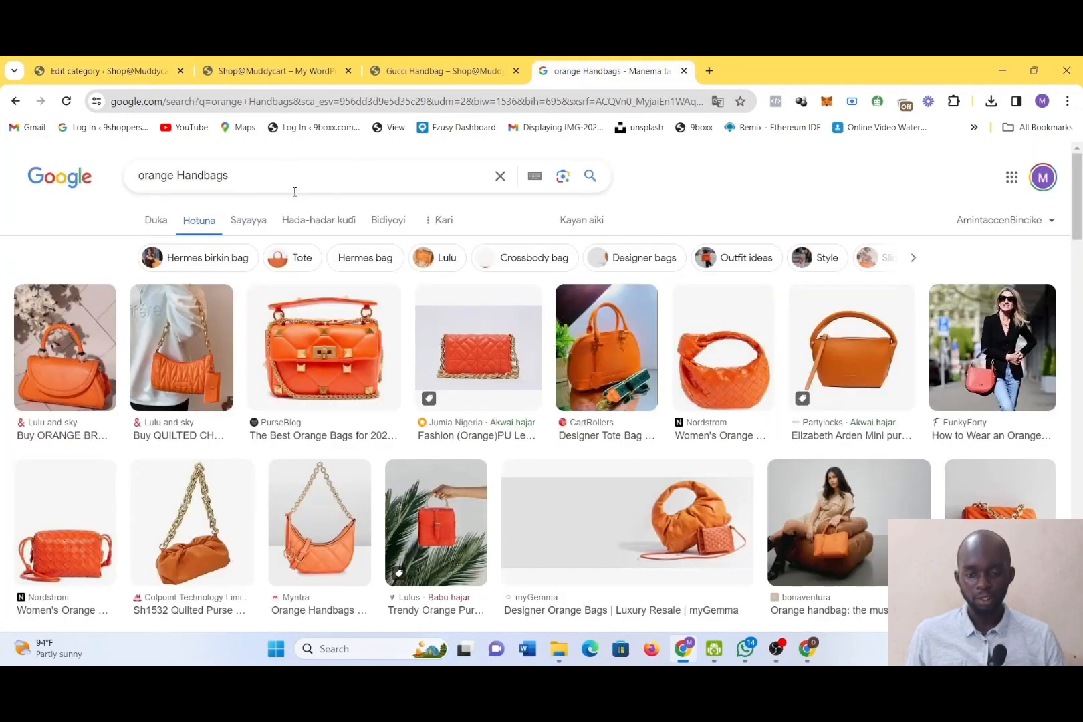
key("ctrl+a")
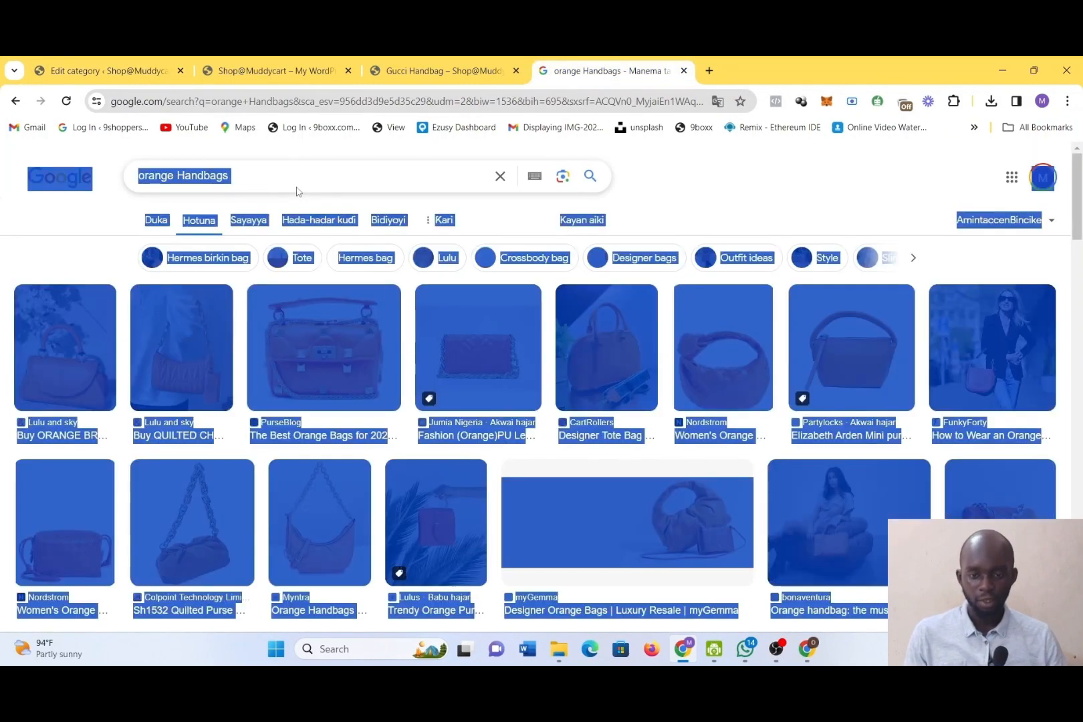
left_click(282, 178)
key("ctrl+a")
type("GADGETS")
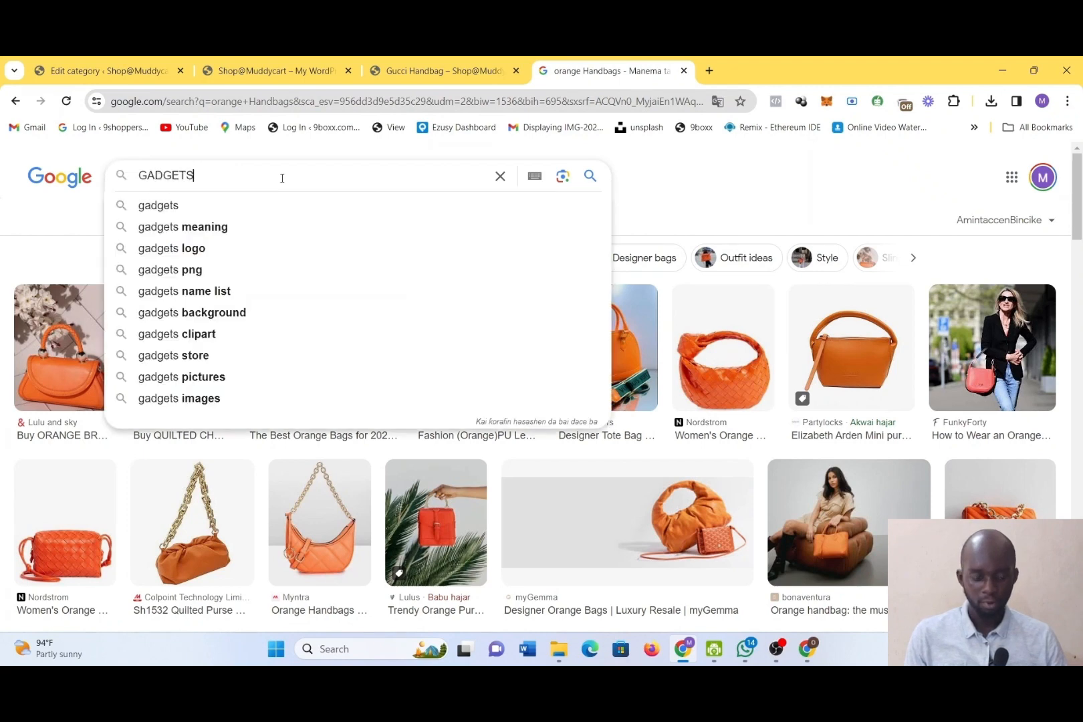
key("Return")
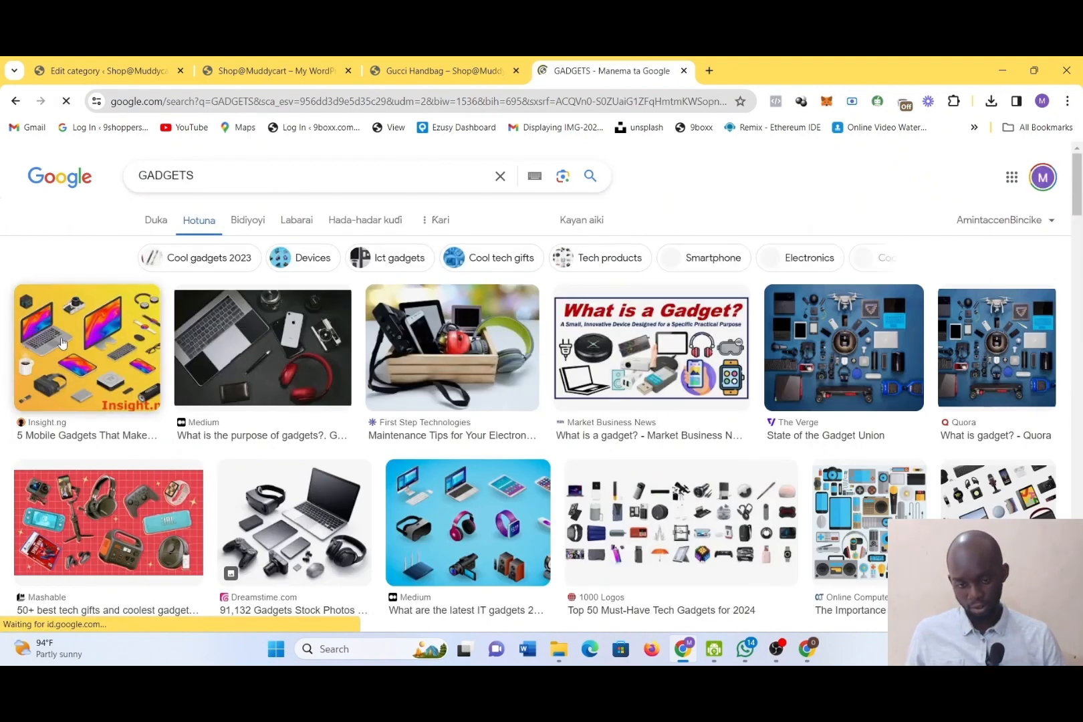
Look through the gadget images and save the one with the laptop, phone and red headphones to Downloads as download (6)
scroll(258, 351, "down", 10)
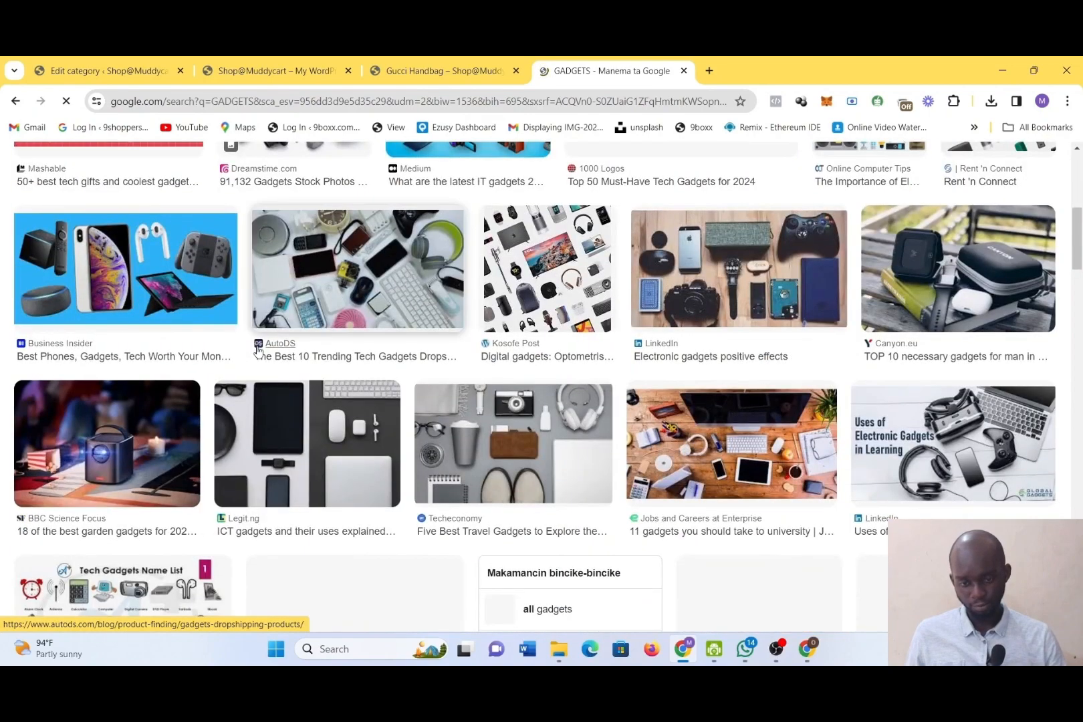
scroll(257, 351, "up", 10)
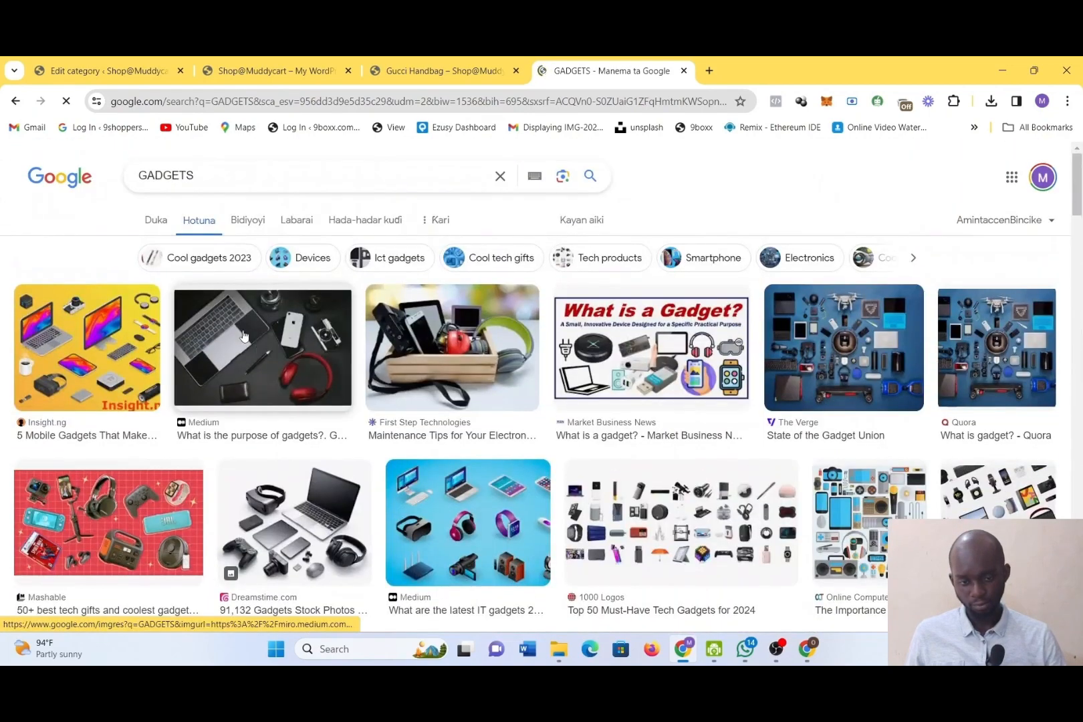
right_click(264, 355)
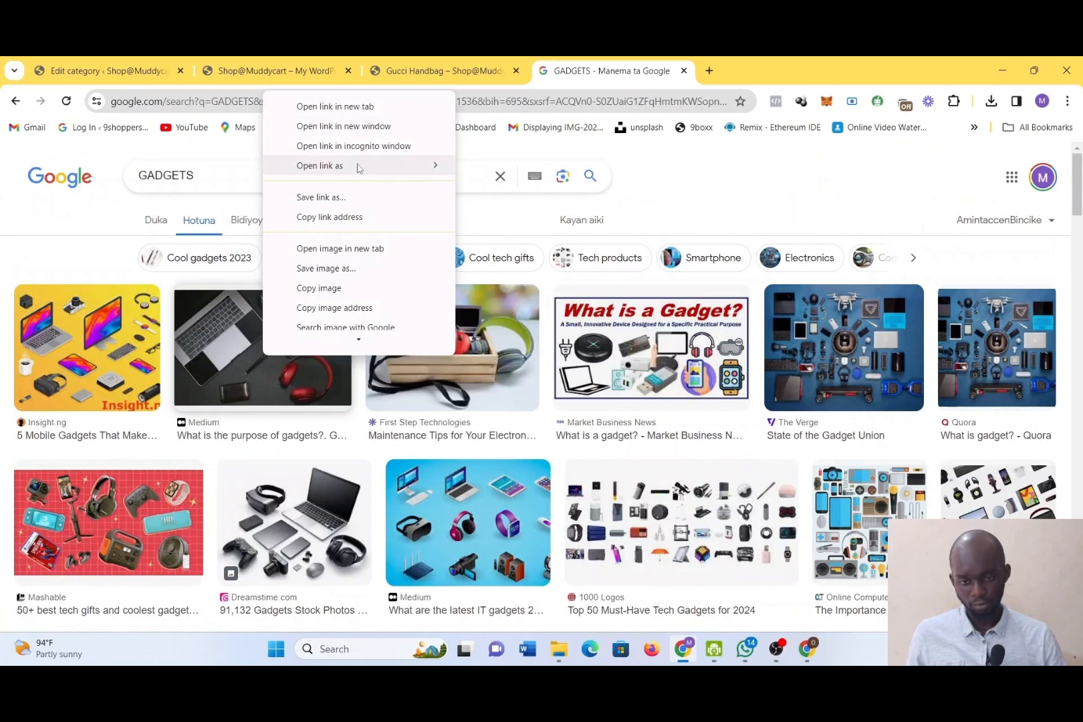
left_click(355, 275)
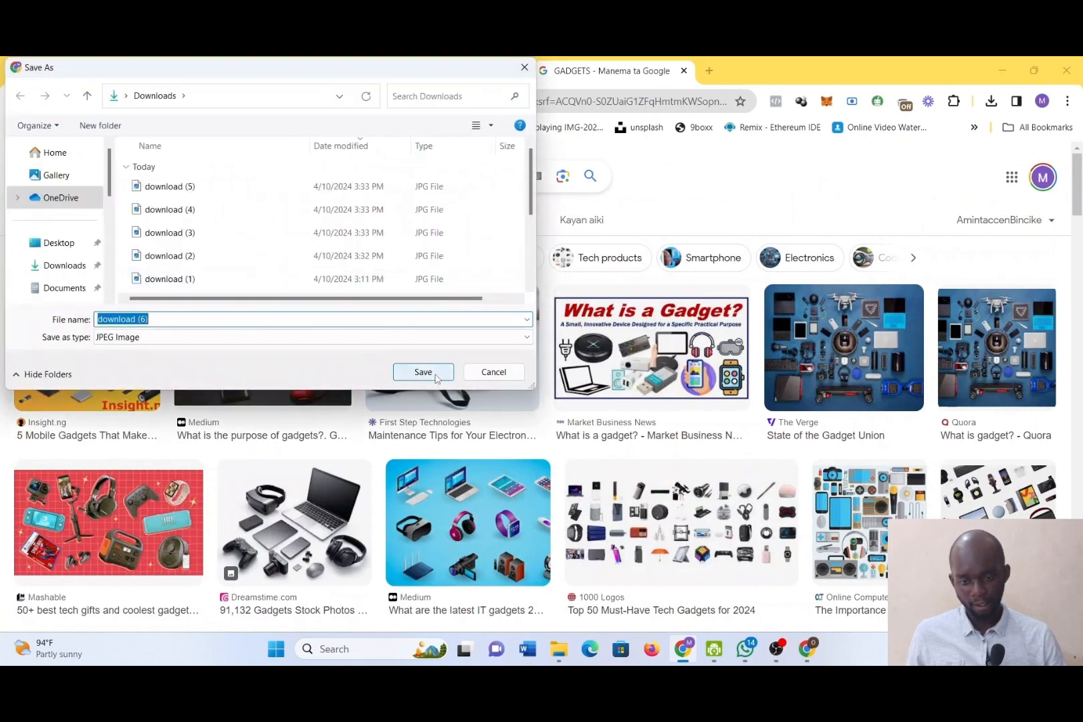
left_click(436, 372)
Return to the category being edited, upload the image download (6) and use it as the GADGETS thumbnail
left_click(268, 71)
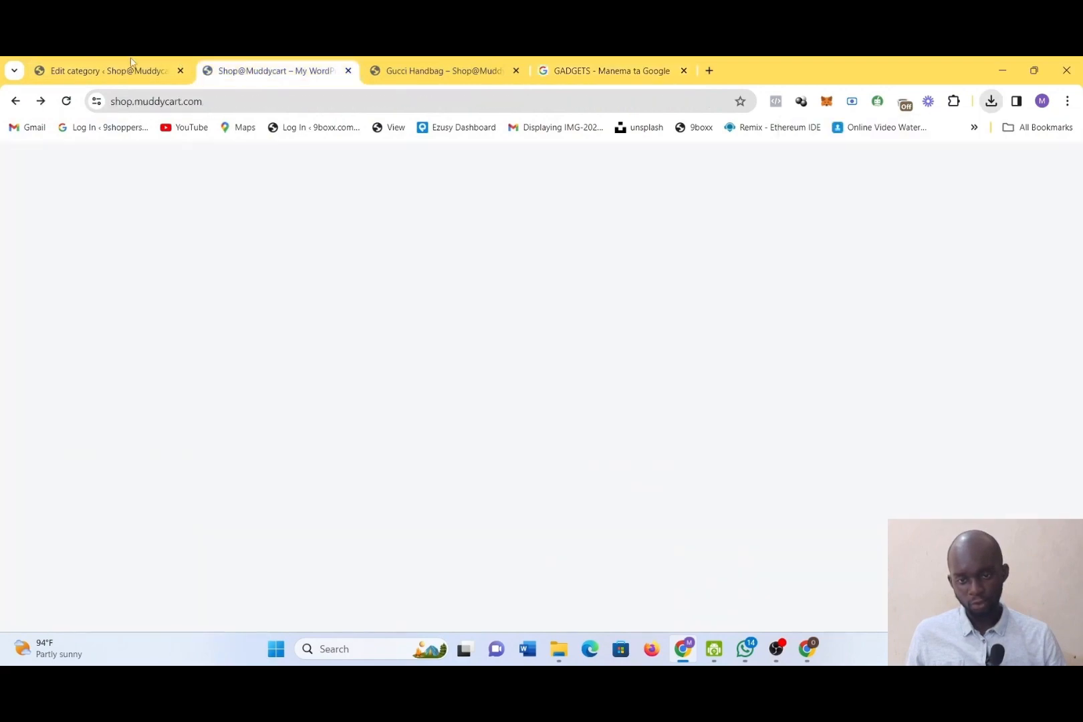
left_click(80, 60)
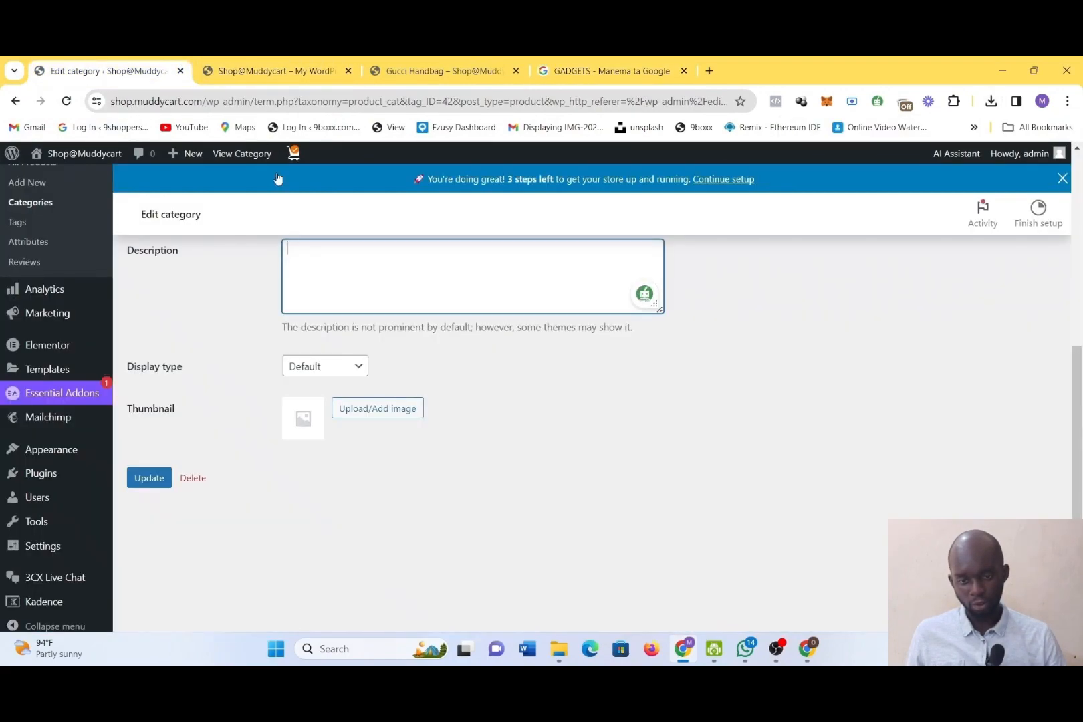
left_click(306, 431)
left_click(361, 416)
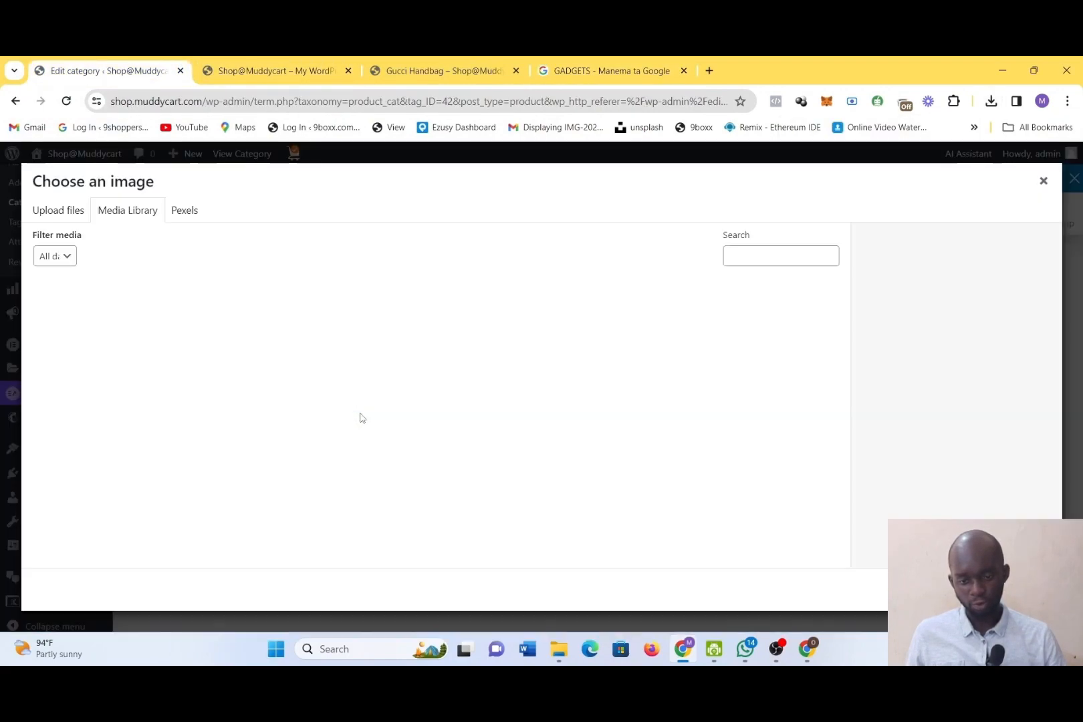
left_click(66, 213)
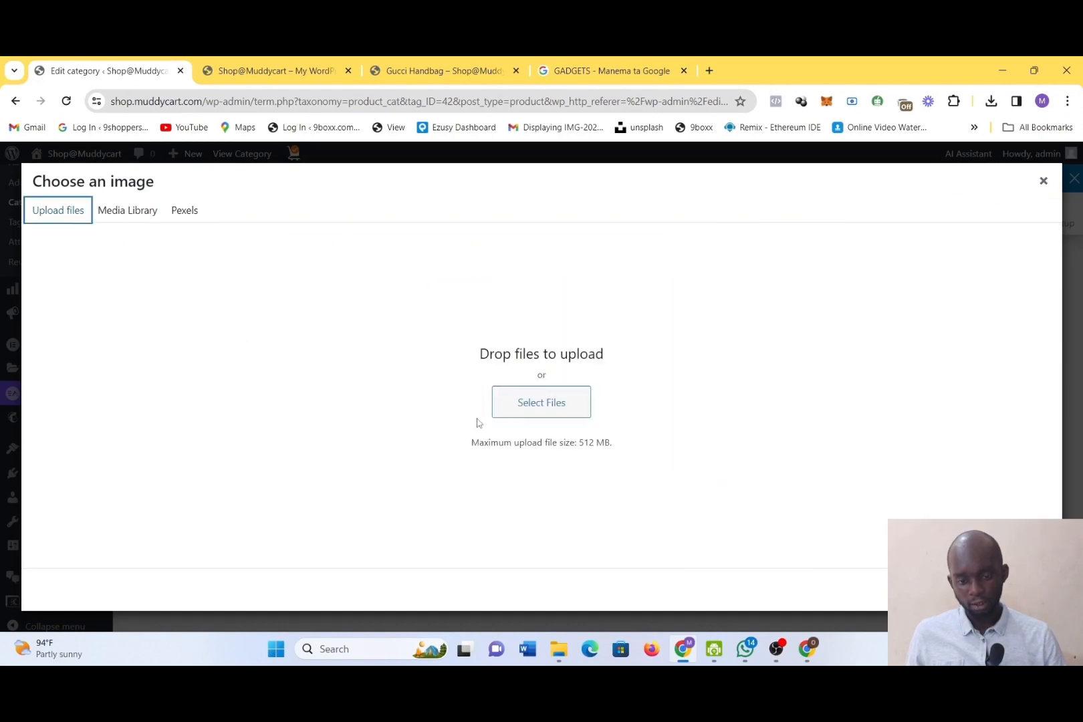
left_click(533, 416)
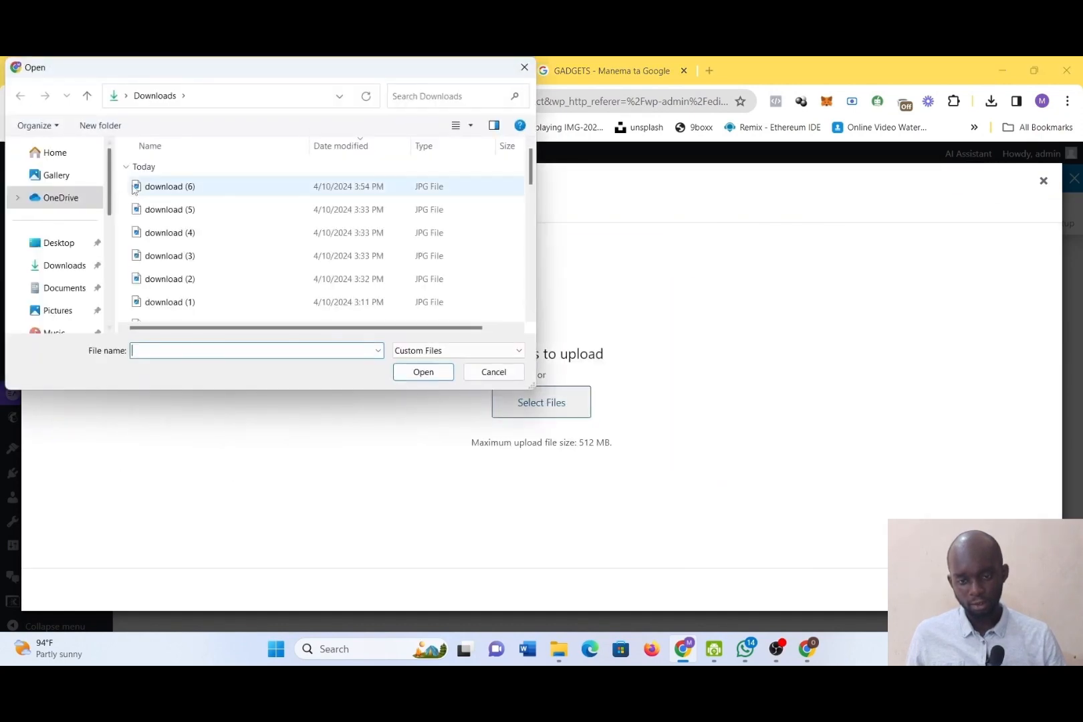
double_click(137, 188)
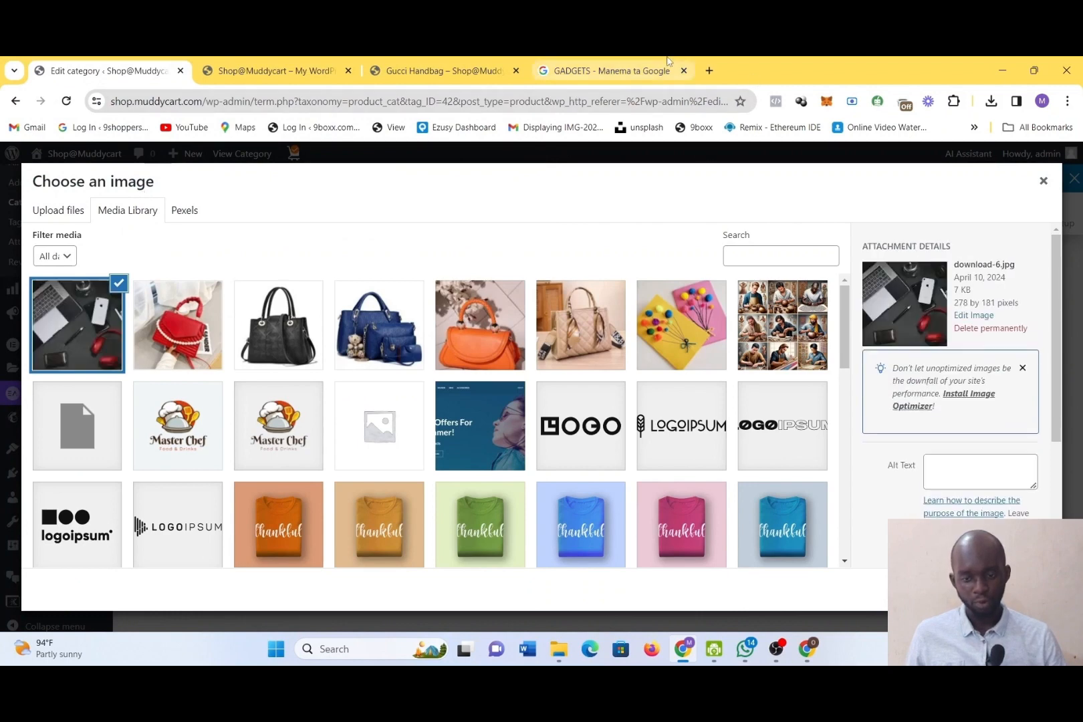
left_click(1021, 590)
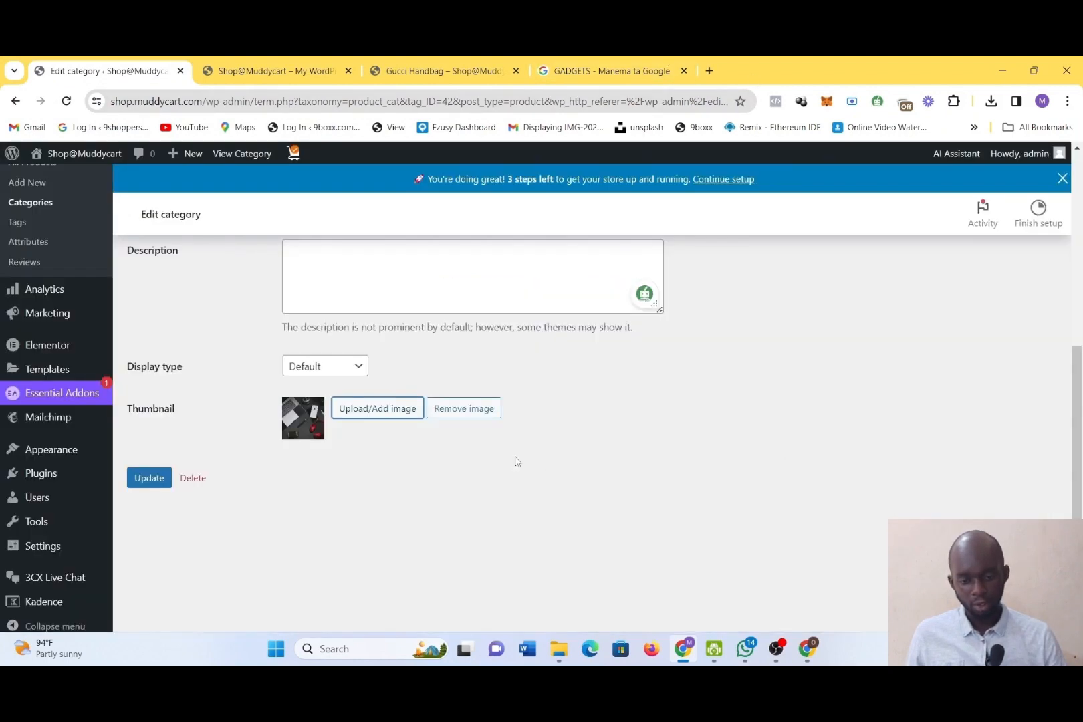
Update the GADGETS category to save its new name, slug and thumbnail
left_click(150, 479)
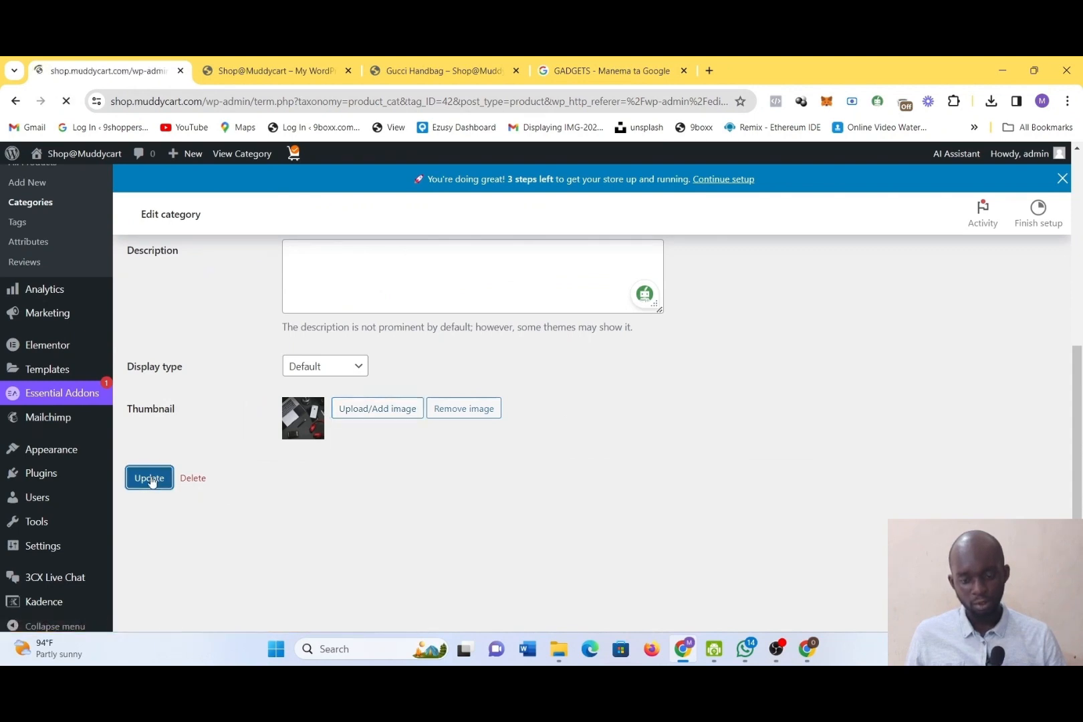
scroll(424, 455, "down", 5)
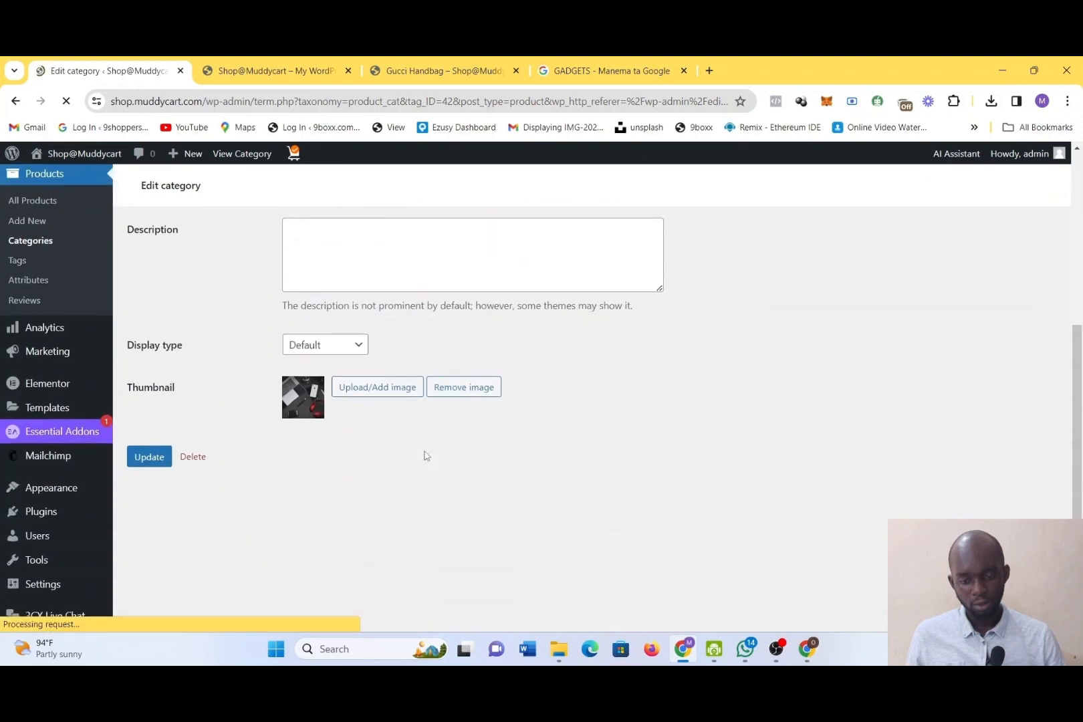
scroll(421, 450, "up", 1)
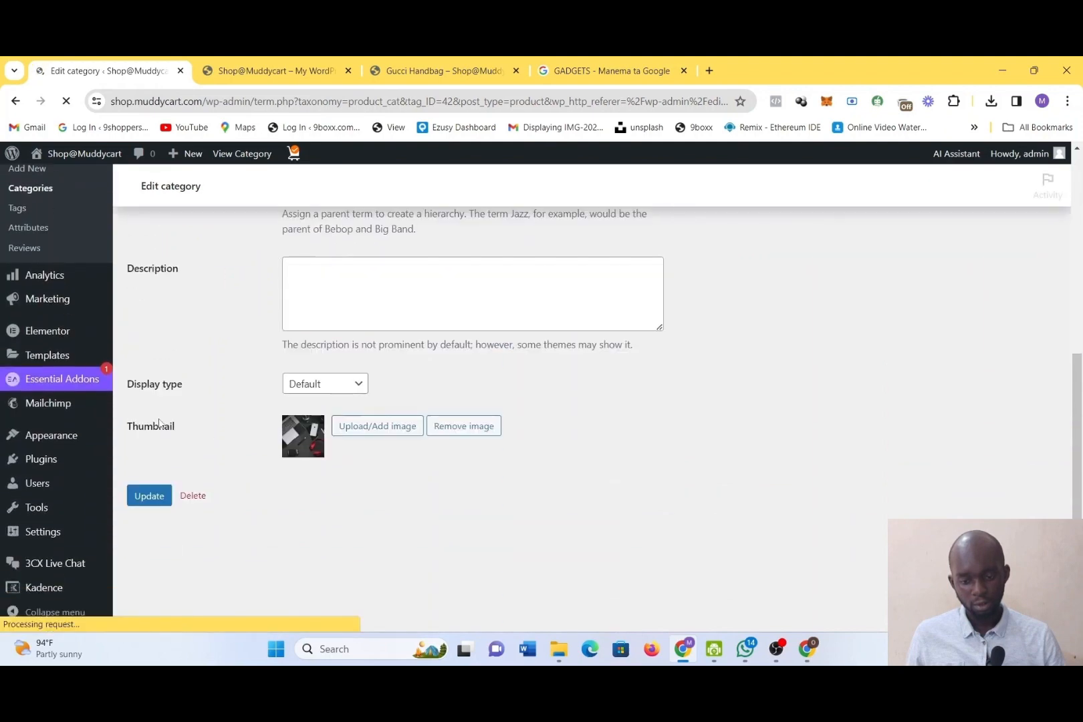
left_click(149, 497)
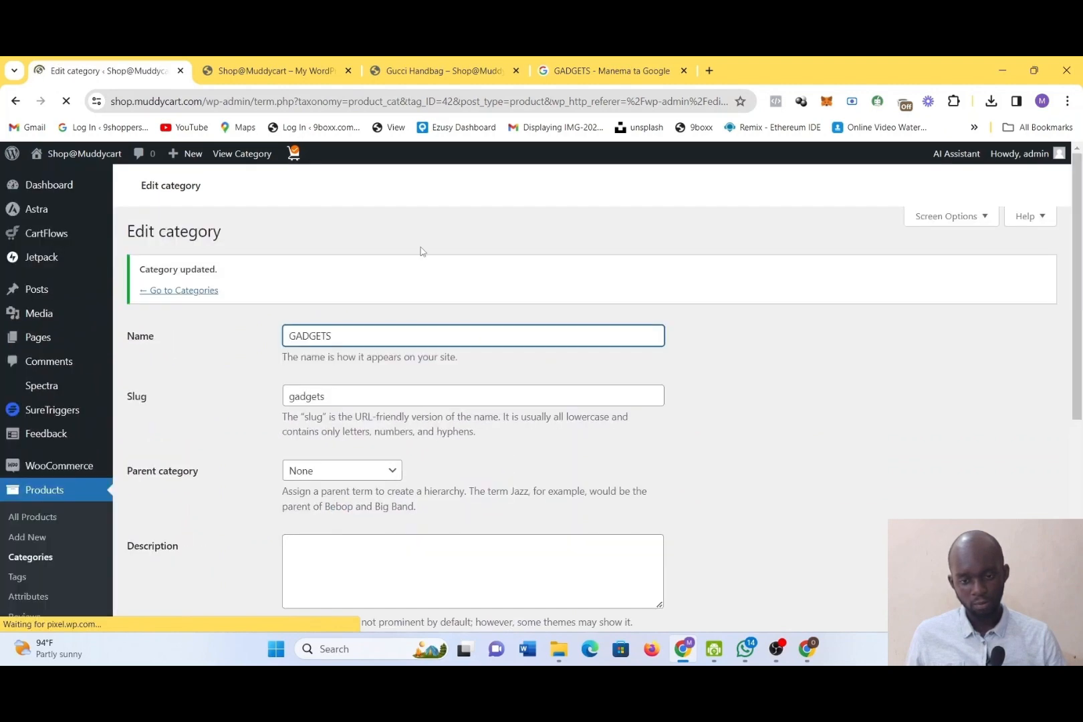
Reload the store's home page to check the renamed category in the navigation, and view the shopping cart's contents
left_click(277, 62)
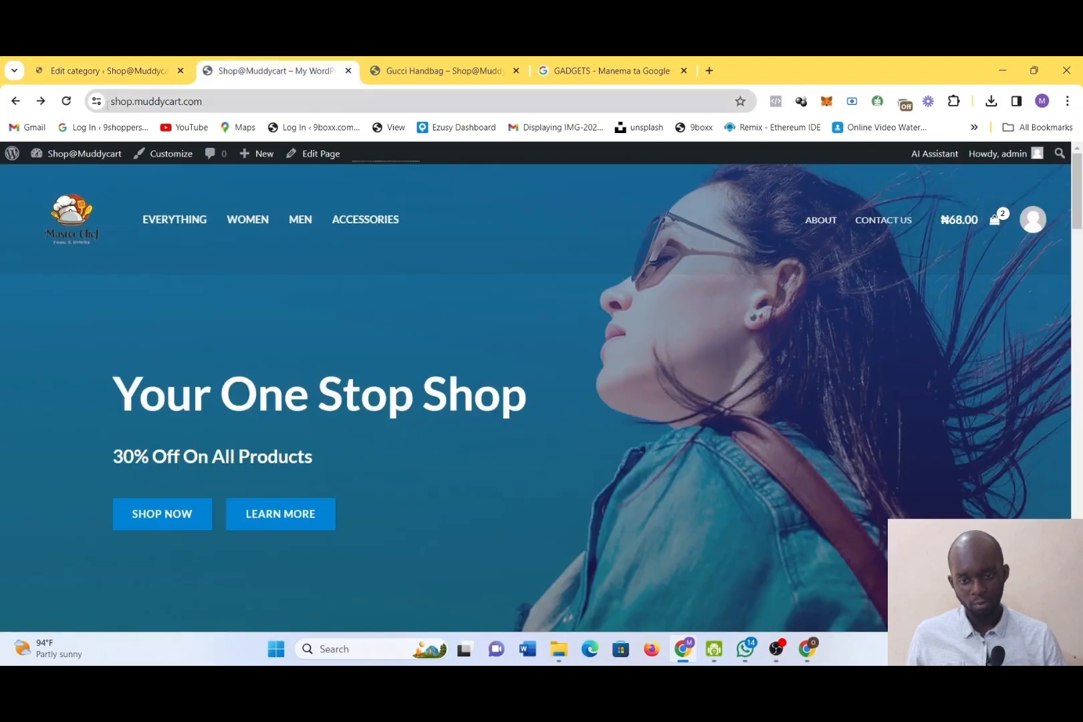
left_click(71, 111)
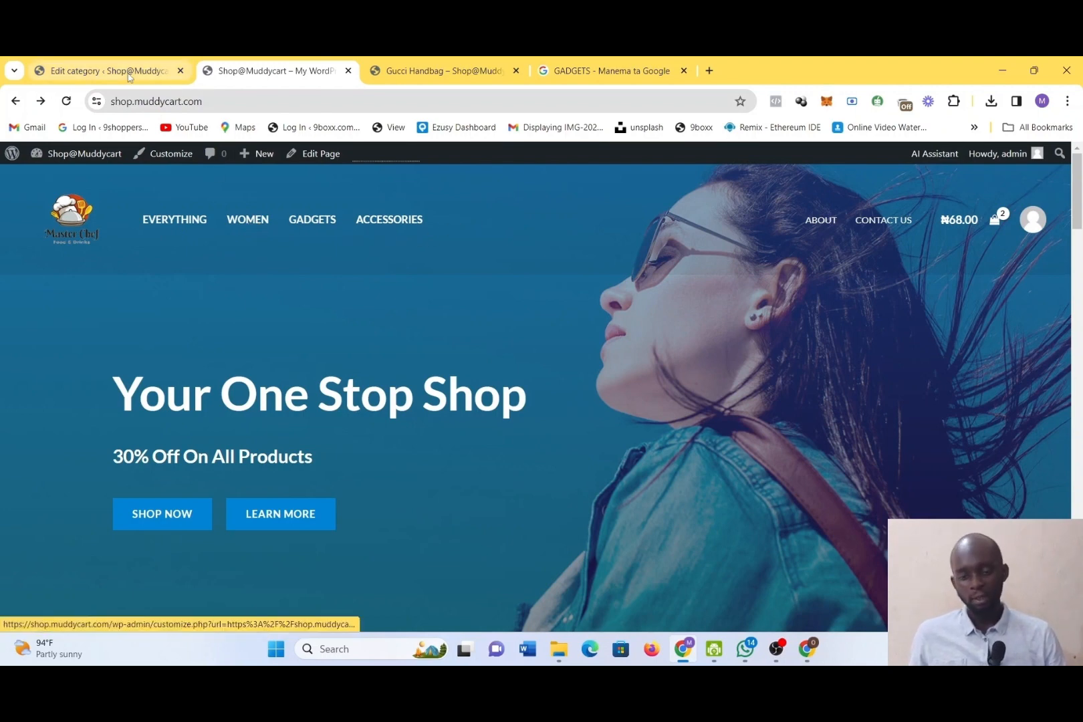
left_click(305, 155)
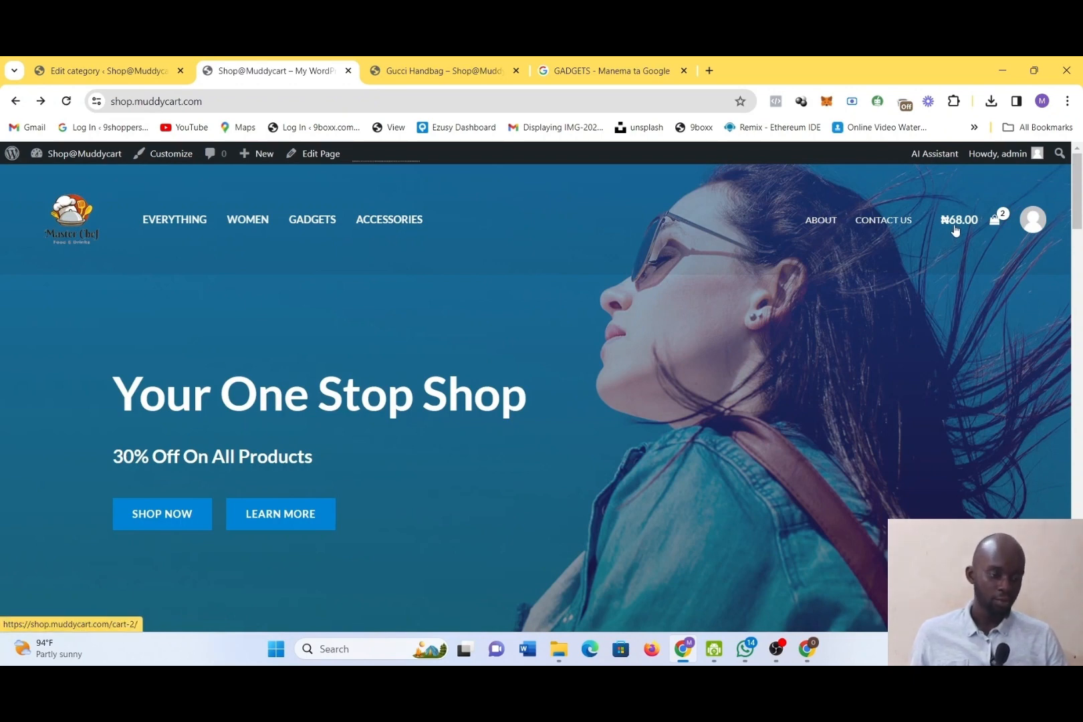
left_click(996, 221)
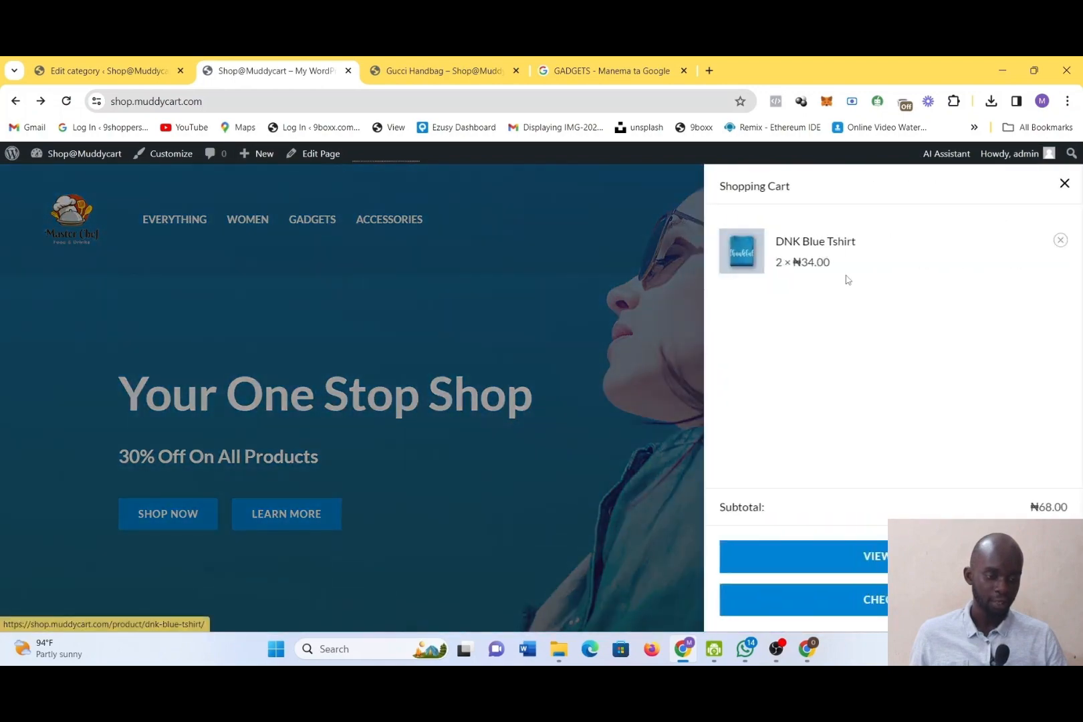
left_click(499, 318)
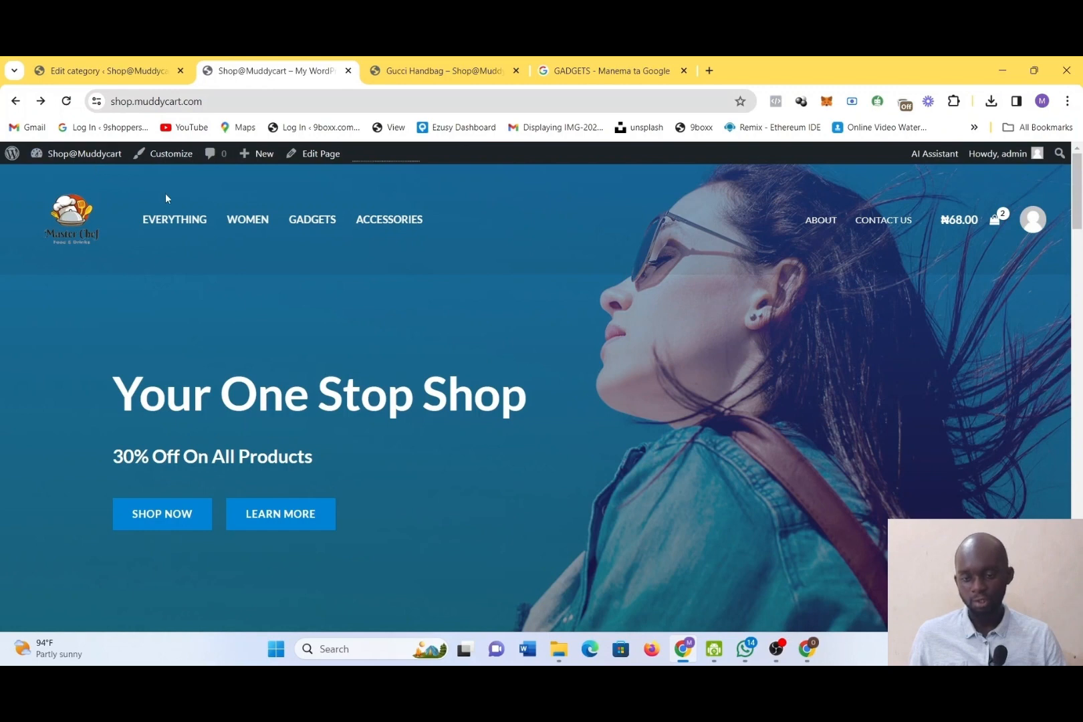
Open the Global settings in the site customizer and preview the Accessories, Everything and home pages
left_click(164, 155)
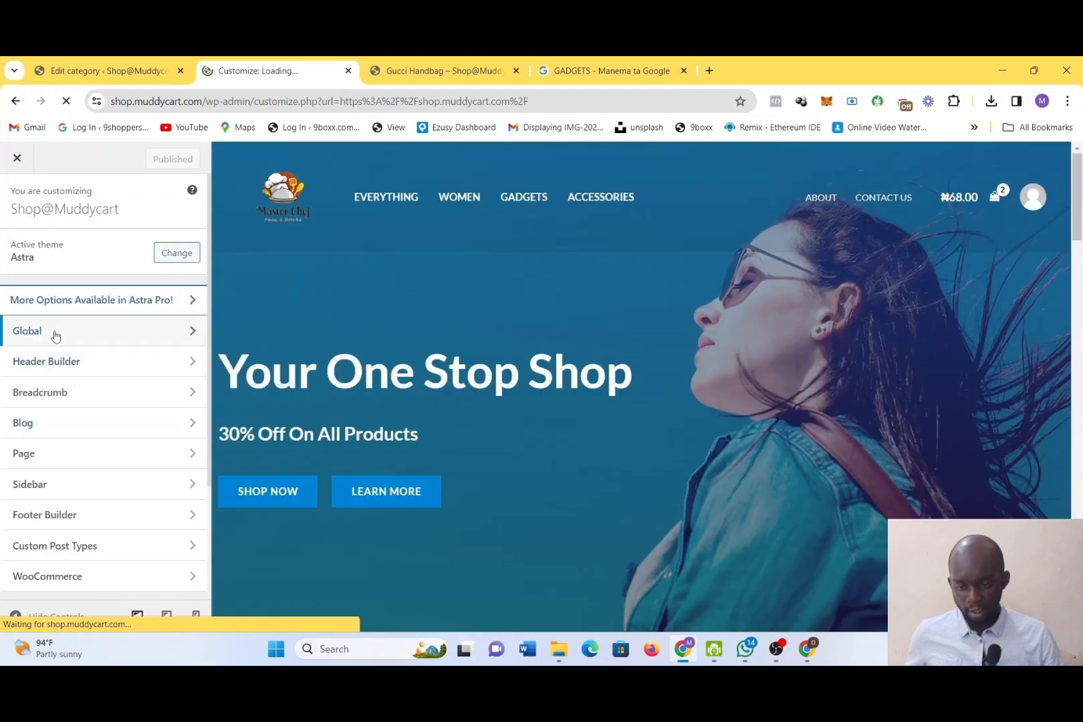
left_click(55, 335)
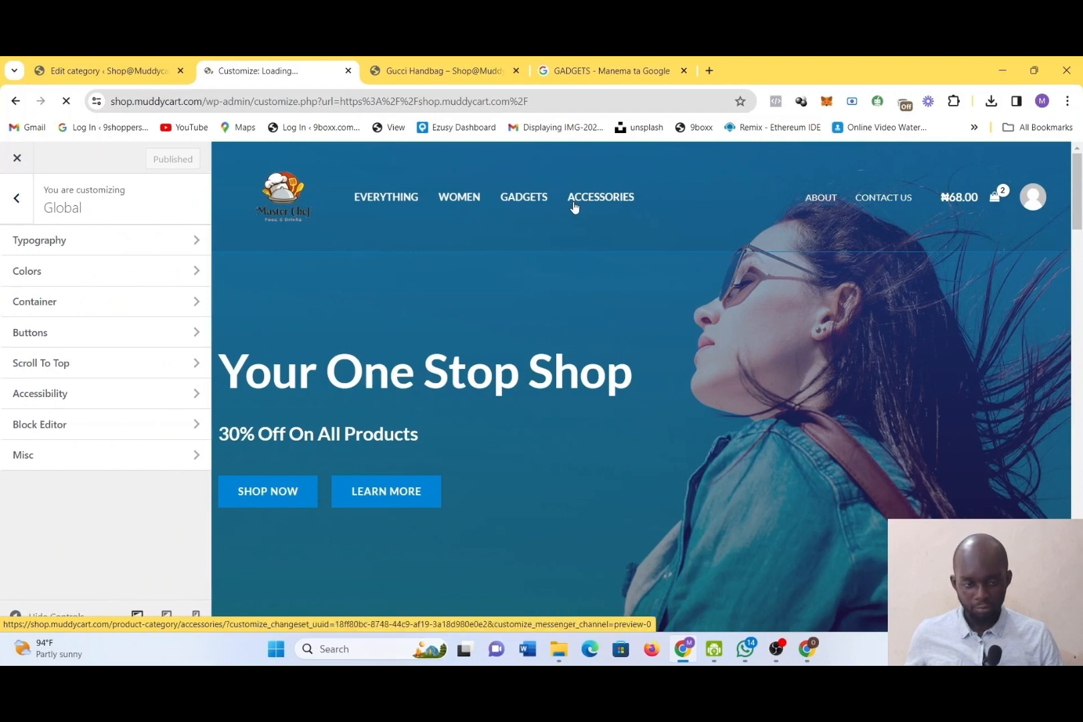
left_click(574, 206)
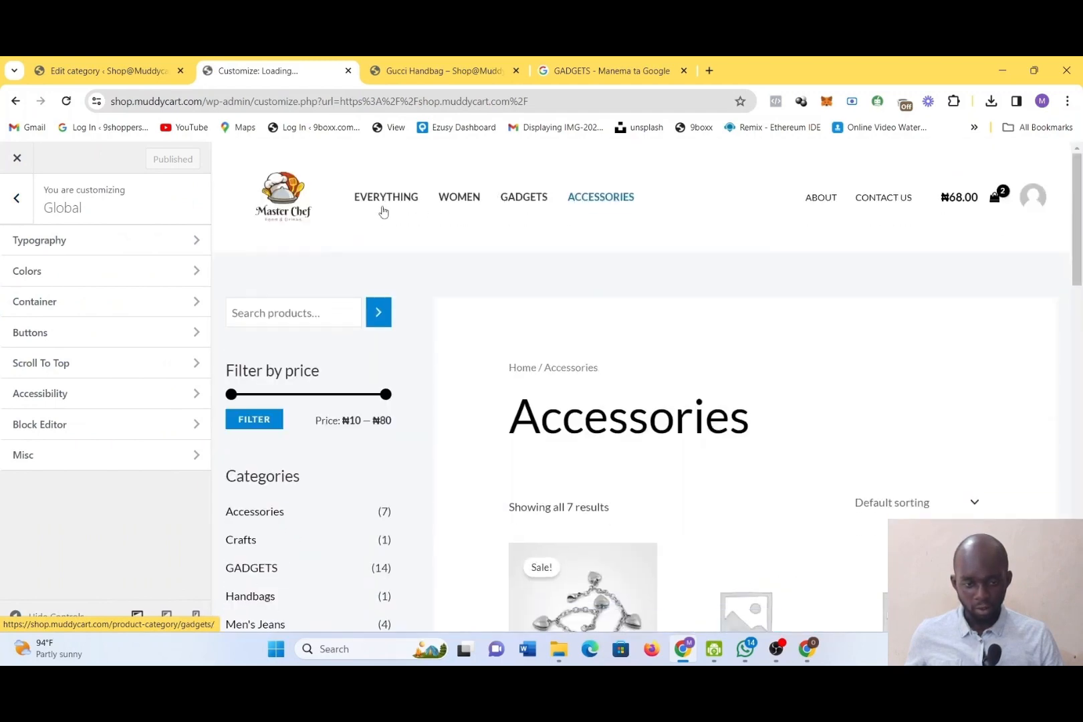
left_click(406, 201)
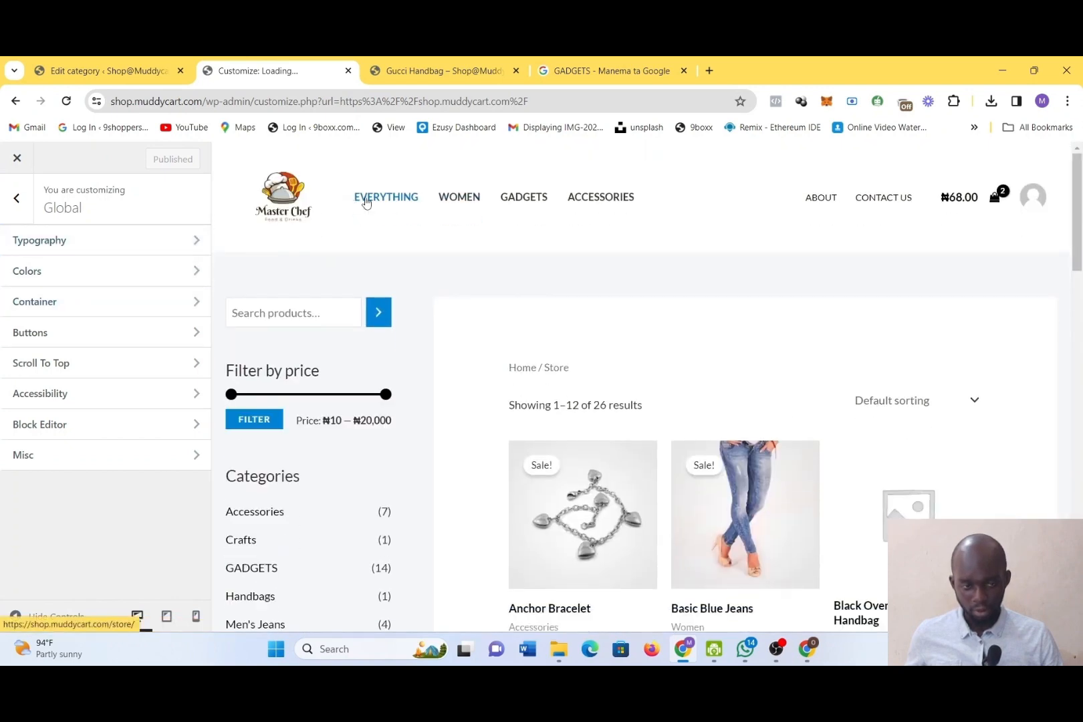
left_click(283, 211)
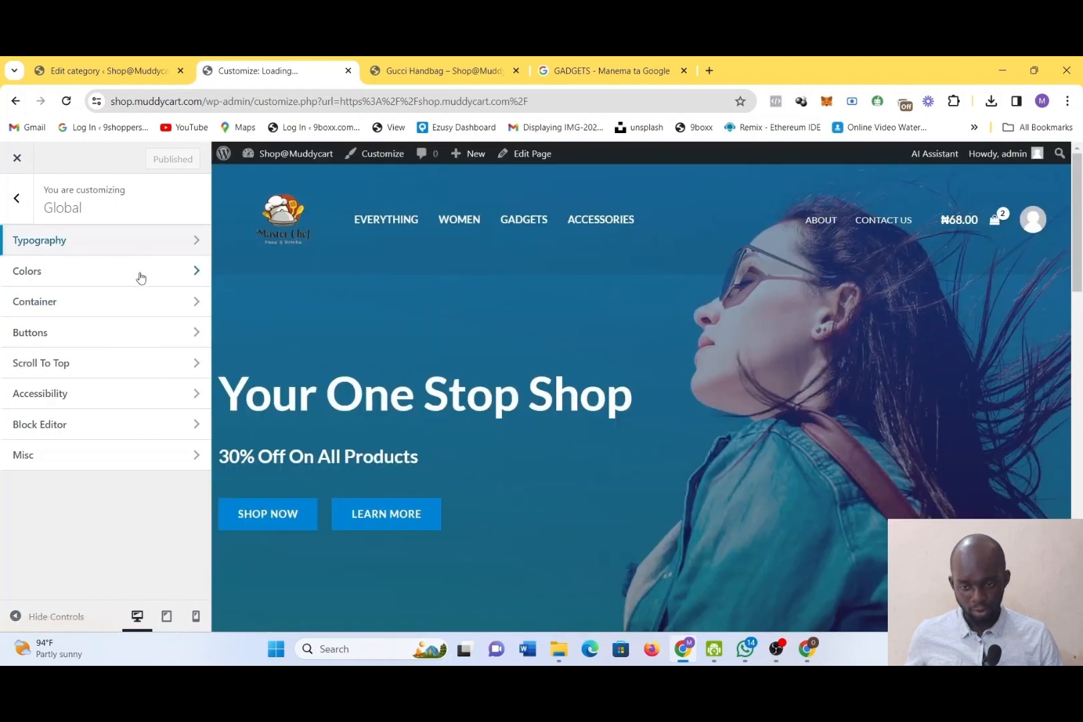
Open the global color settings, try the Style 2 palette, select Style 3, and look over the theme and surface colors
left_click(138, 286)
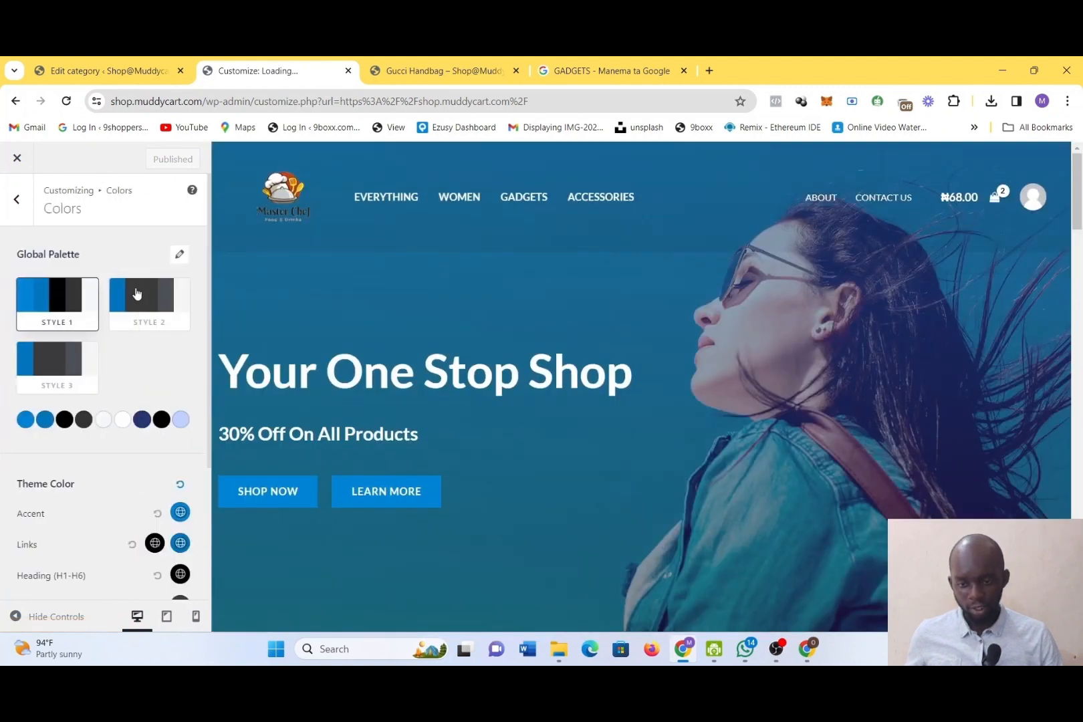
left_click(143, 312)
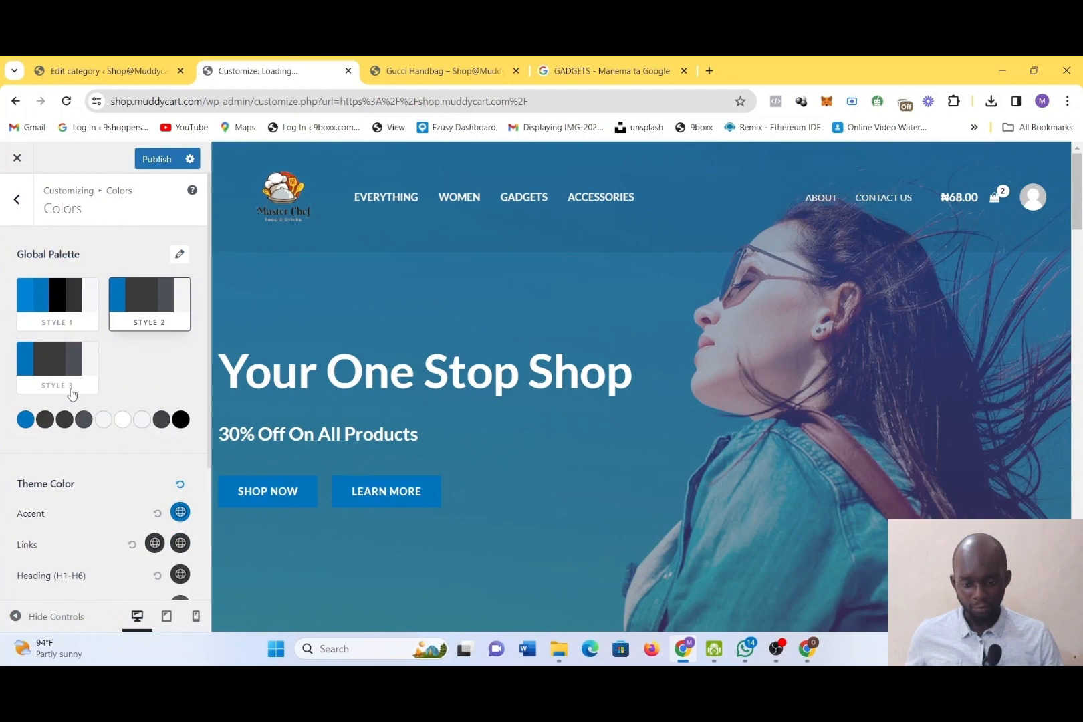
left_click(72, 394)
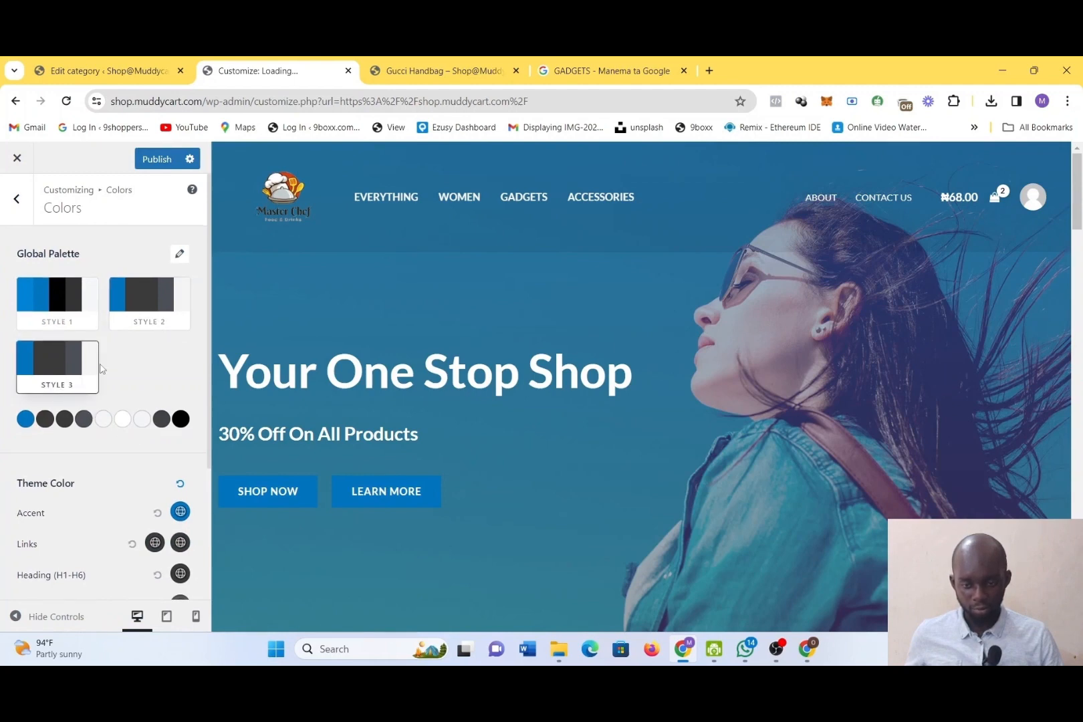
scroll(100, 369, "down", 3)
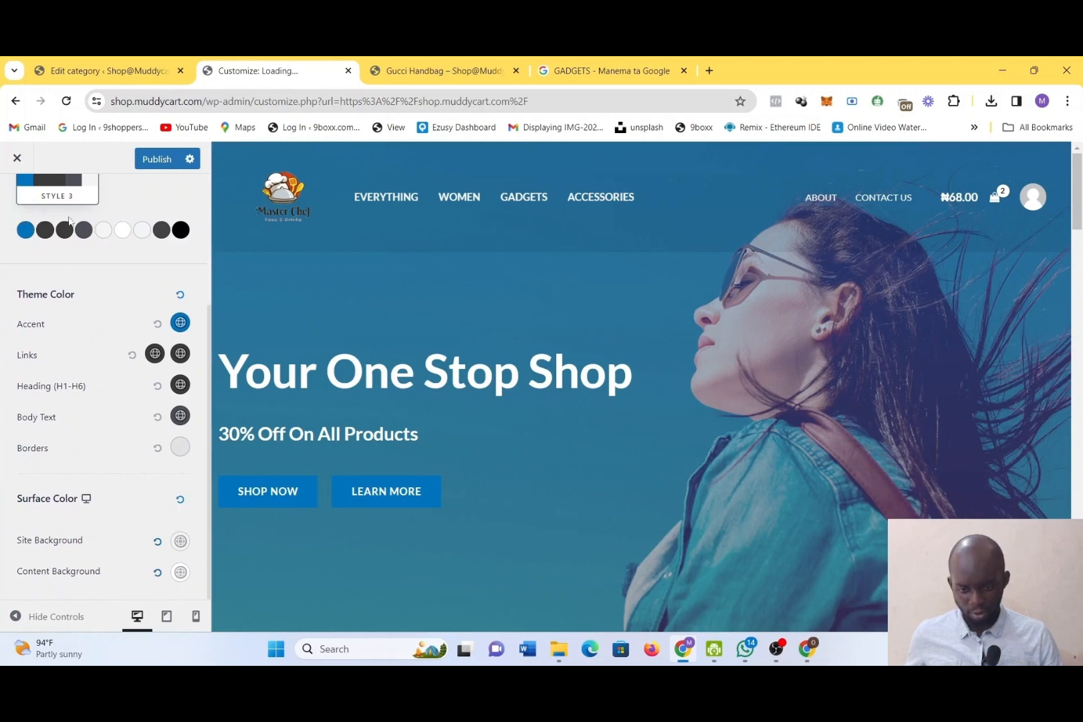
scroll(83, 373, "up", 3)
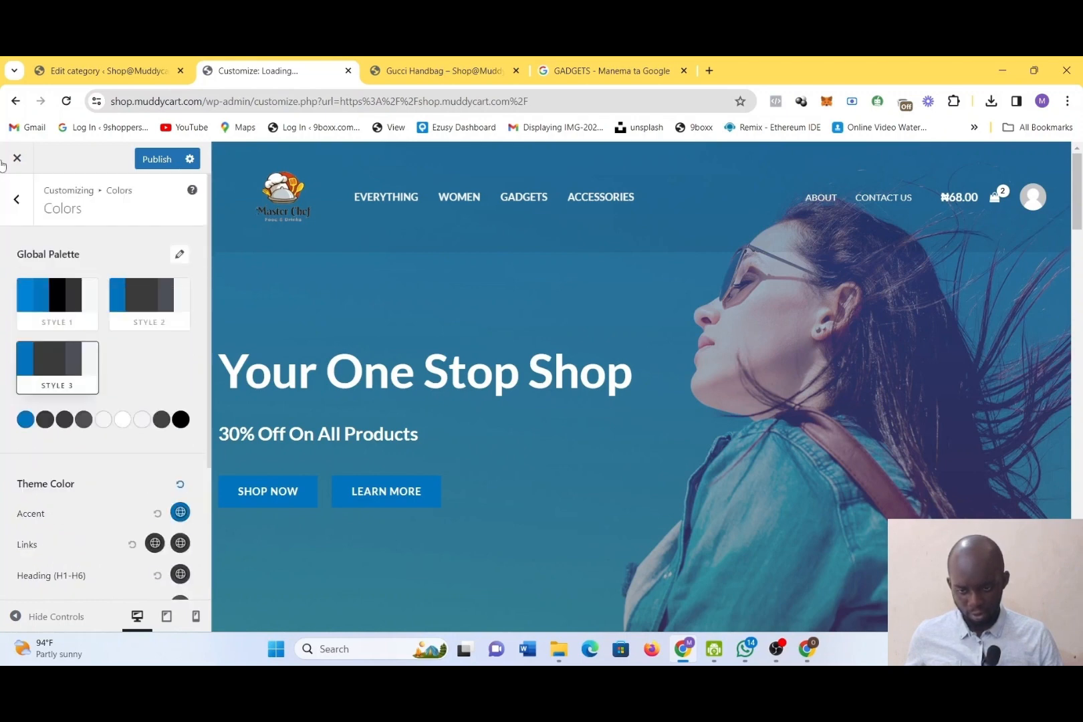
Try Color Preset 3 on the Style 3 global palette and preview it on the home page
left_click(179, 254)
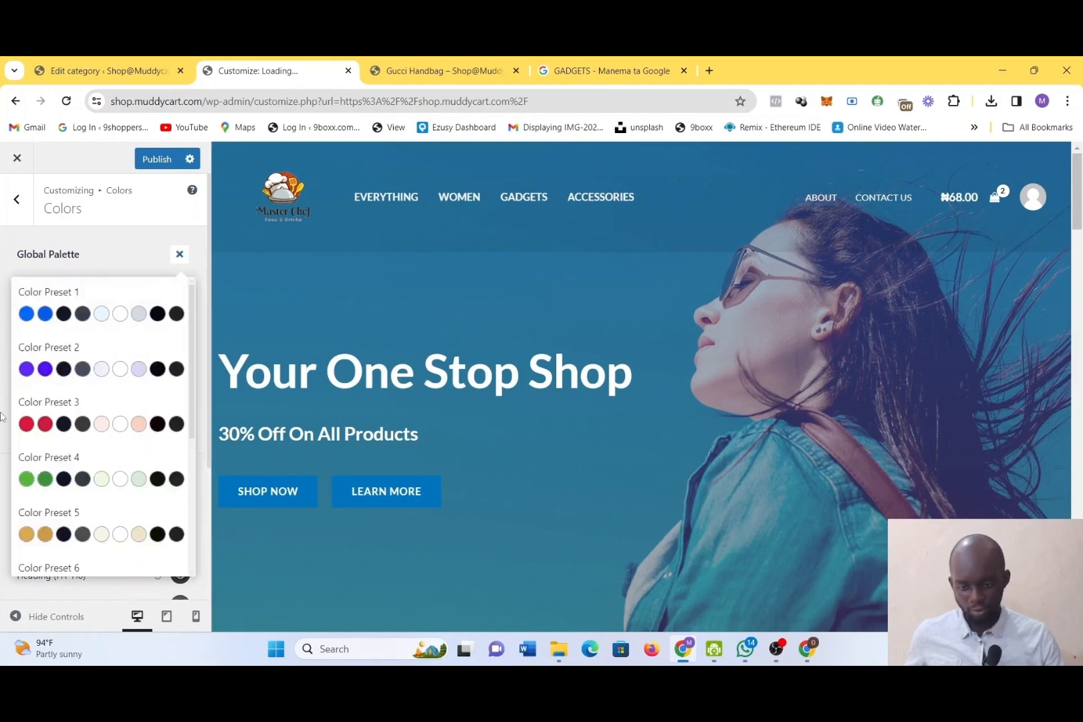
left_click(34, 427)
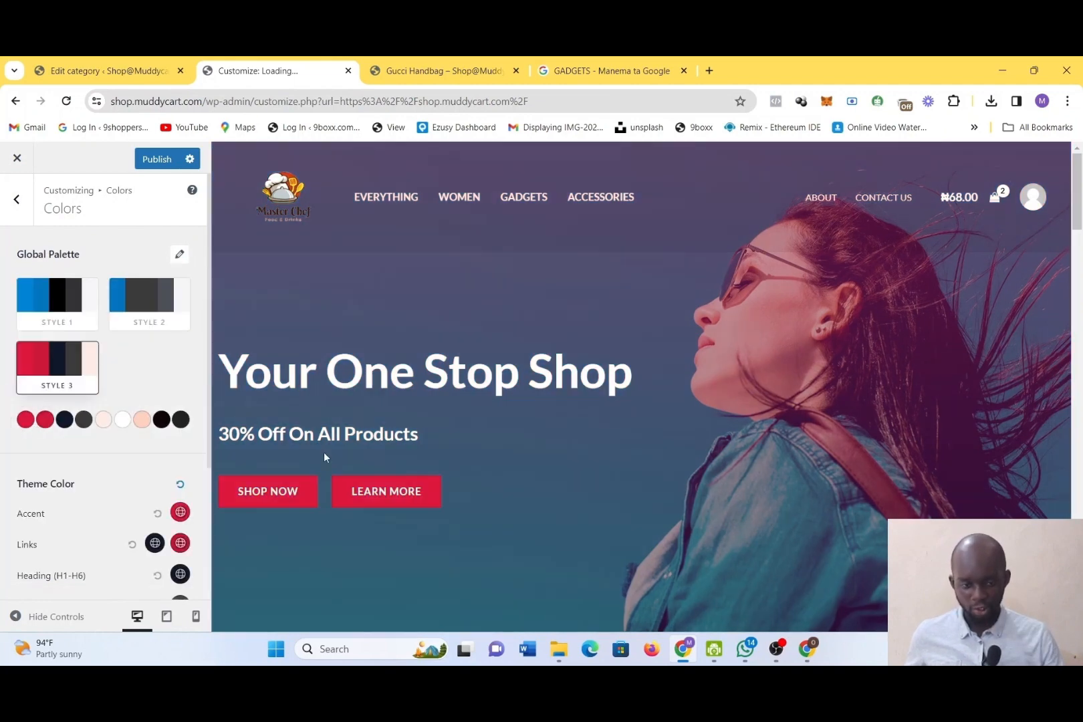
scroll(556, 453, "down", 15)
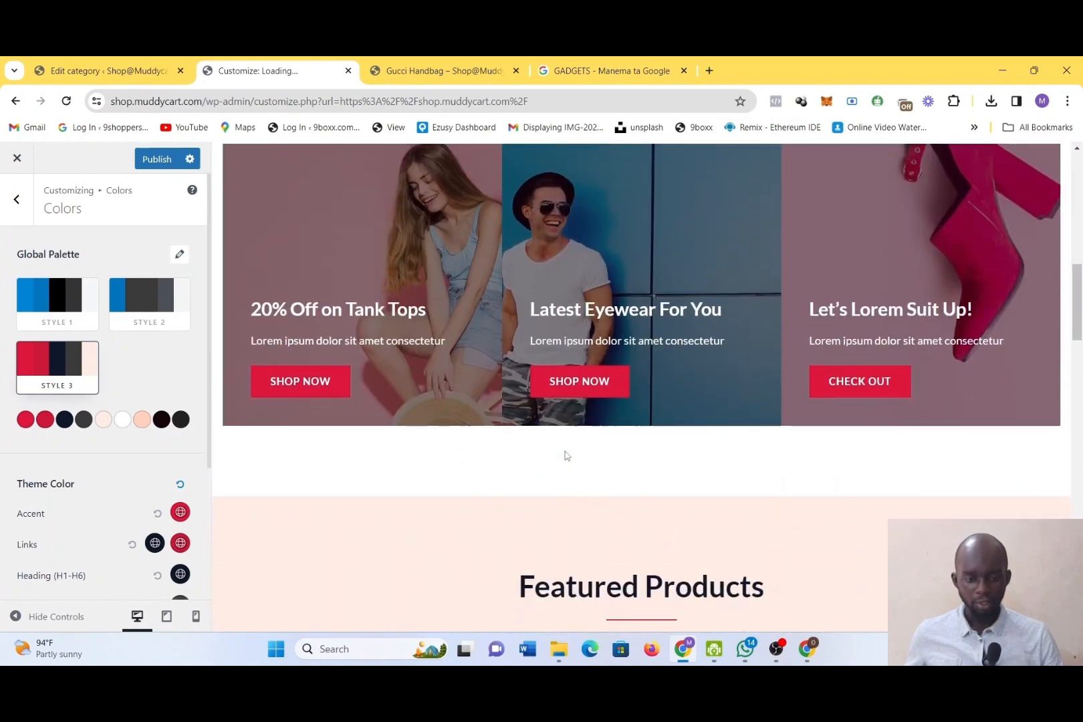
scroll(564, 454, "down", 3)
scroll(564, 455, "up", 10)
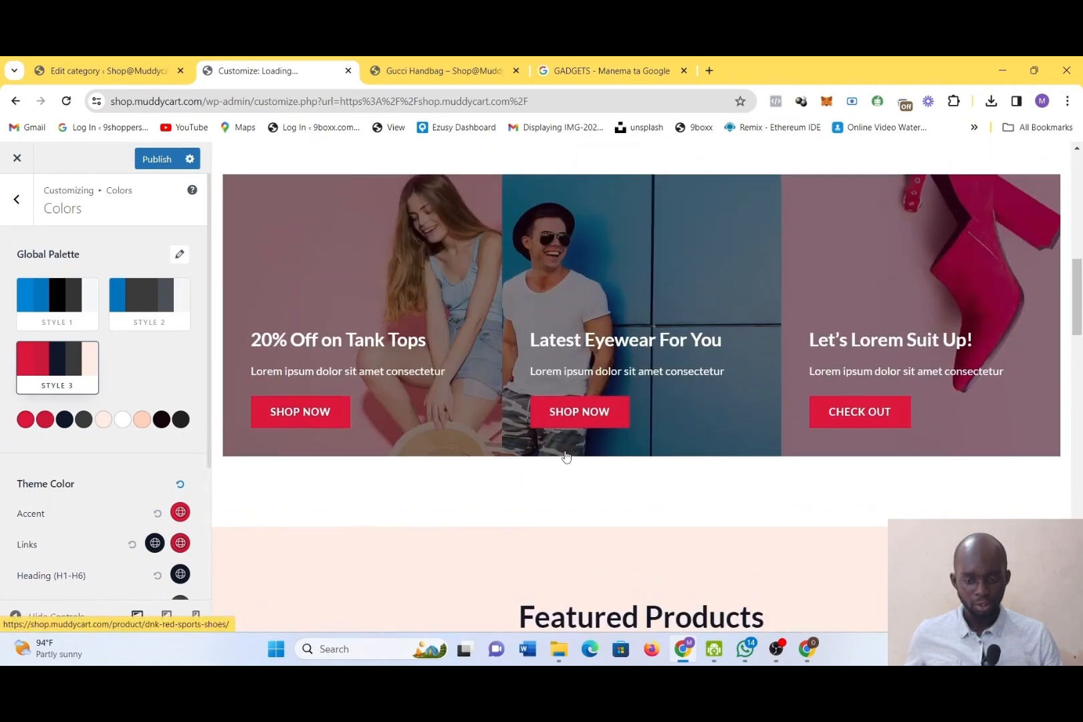
Apply Color Preset 5 to the Style 3 global palette and preview the colors on the home page
left_click(181, 255)
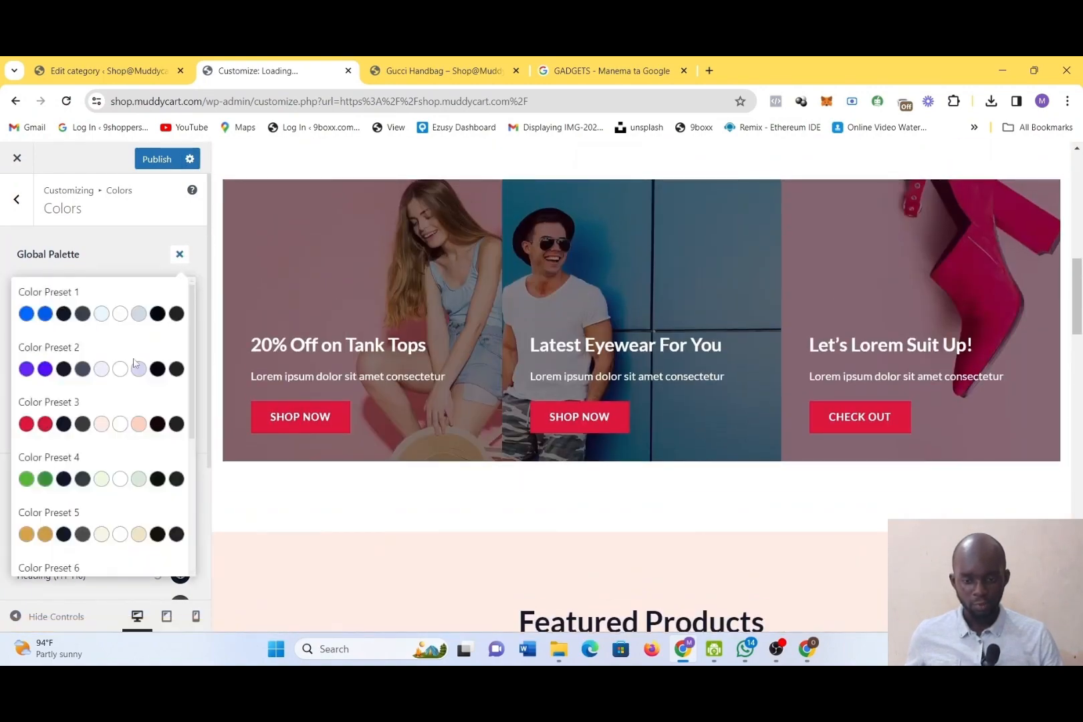
scroll(136, 474, "down", 5)
scroll(136, 474, "down", 3)
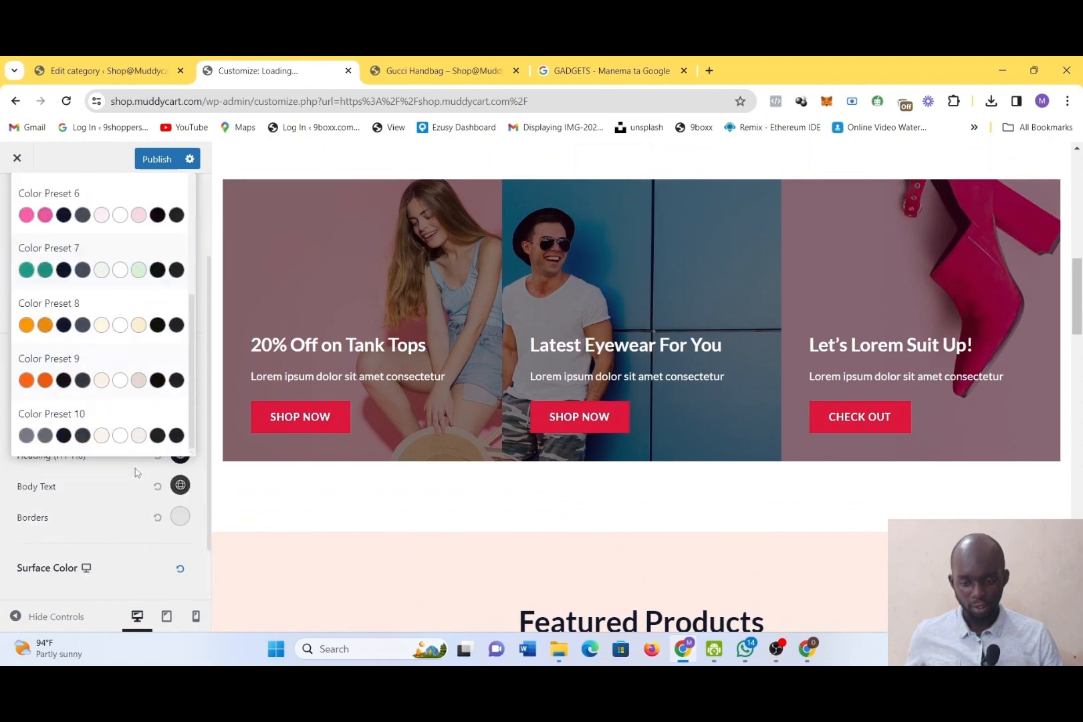
scroll(135, 474, "up", 3)
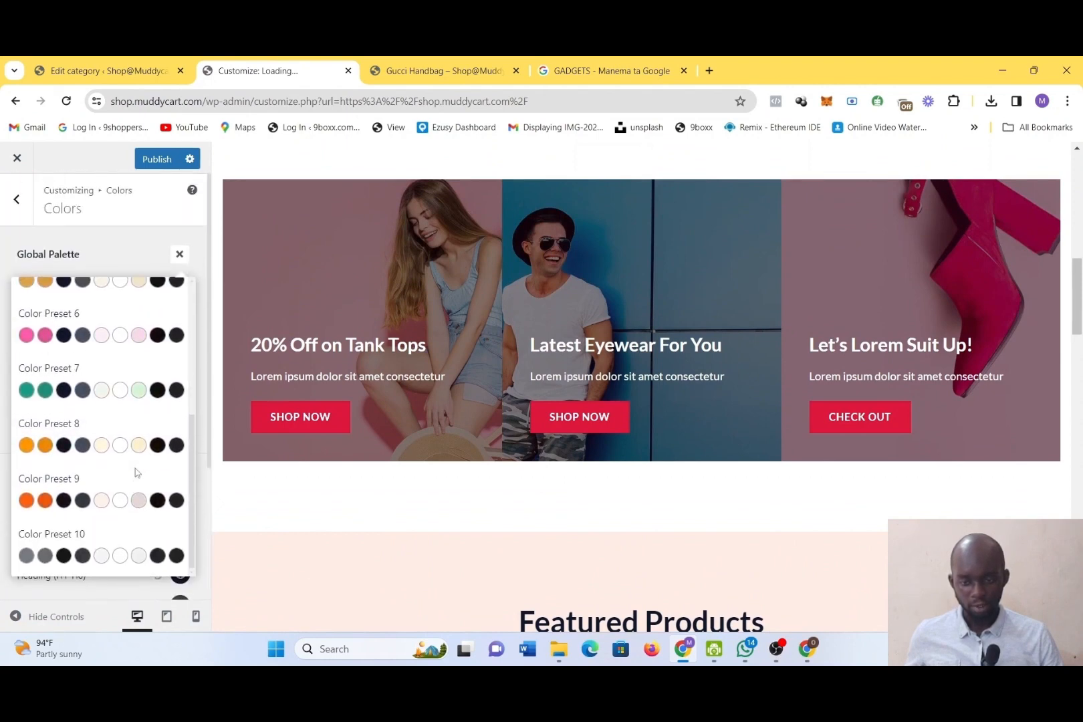
scroll(136, 473, "up", 3)
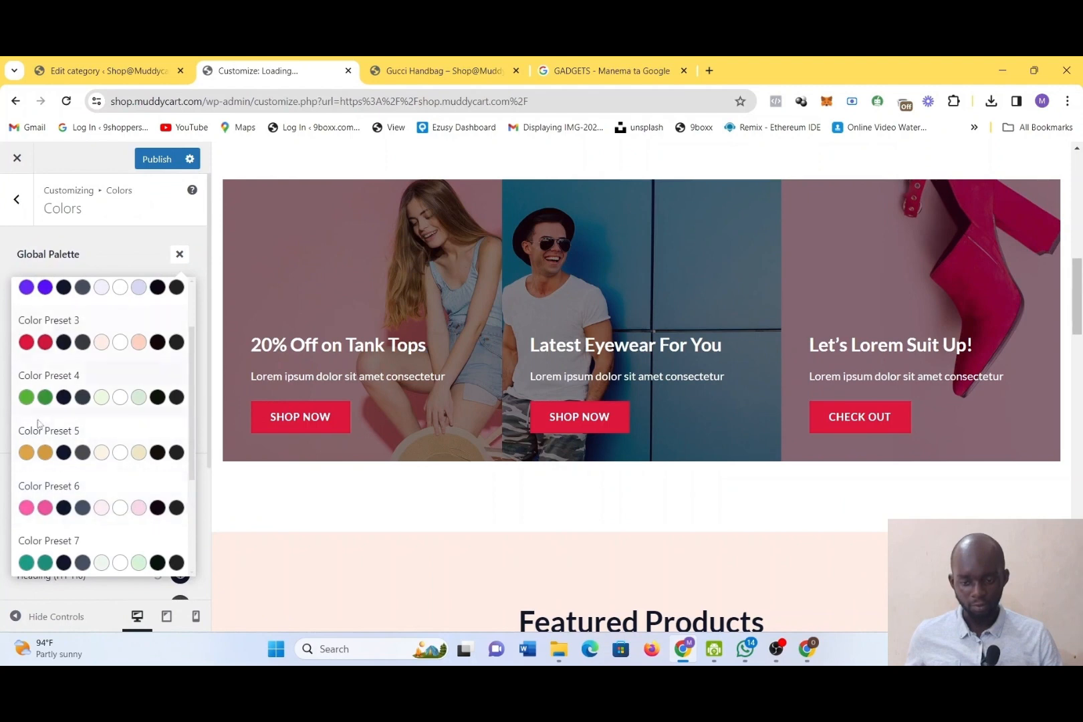
left_click(42, 451)
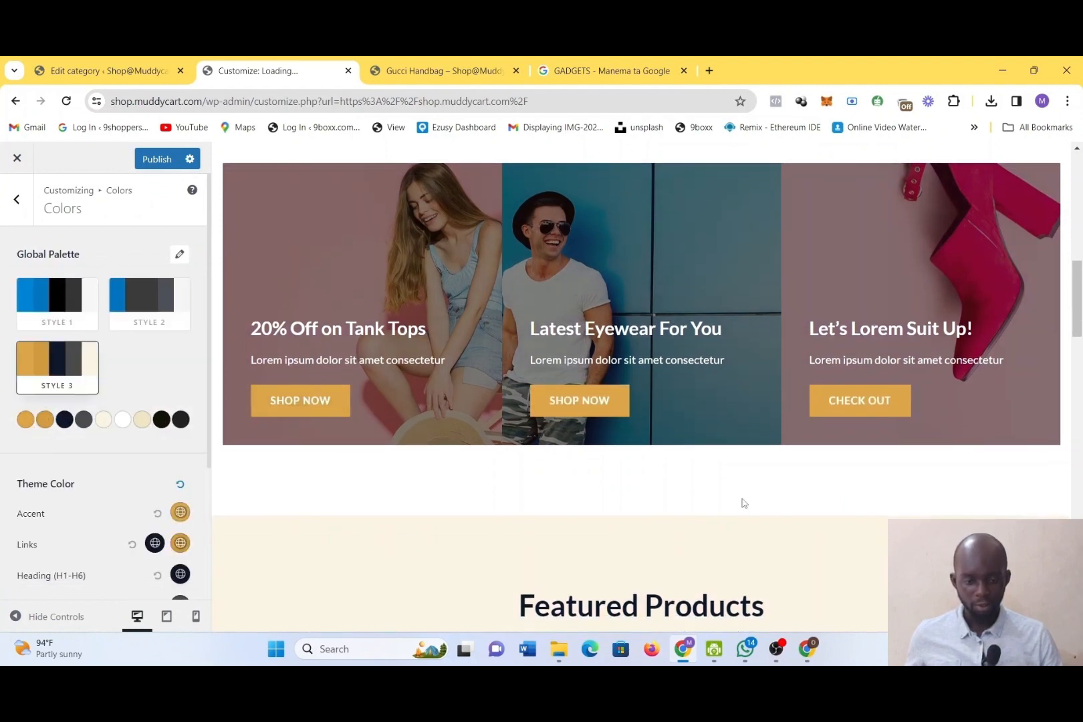
scroll(742, 503, "down", 2)
scroll(742, 502, "up", 12)
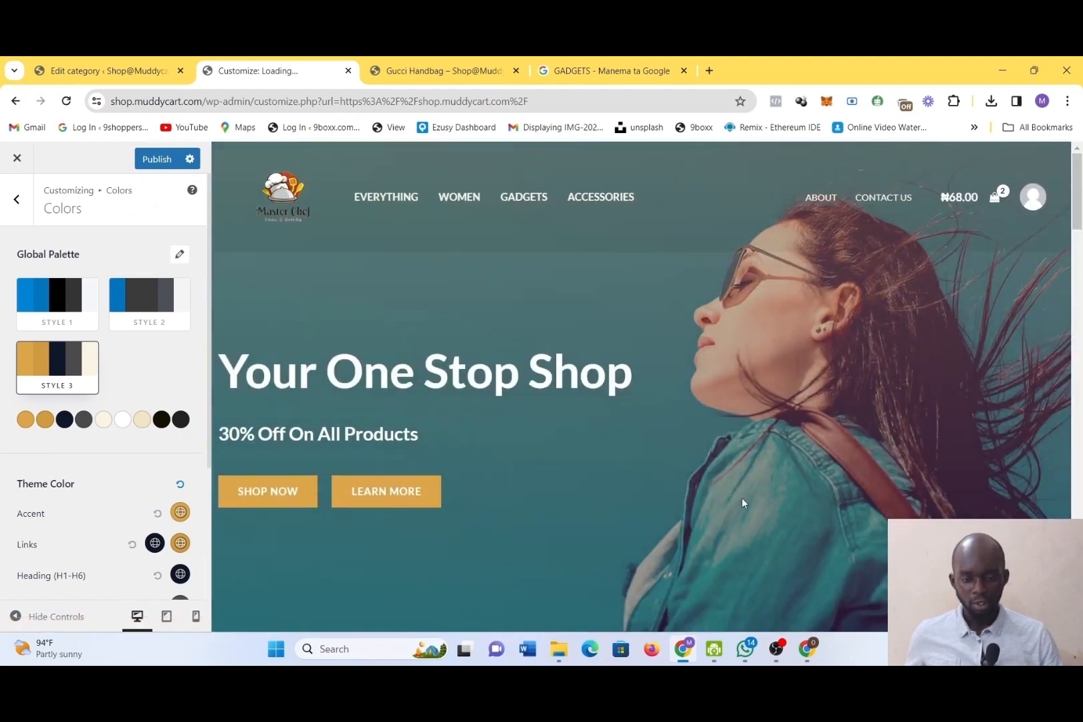
Set the global container width to 1152 px and preview the home page with it
left_click(12, 201)
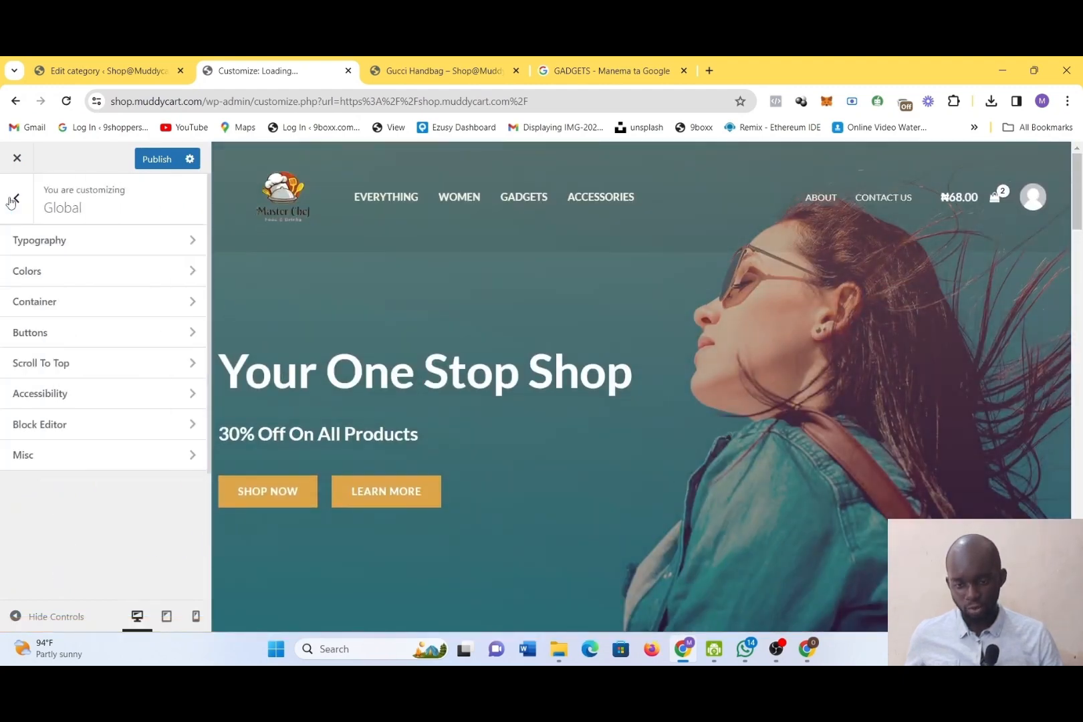
left_click(58, 311)
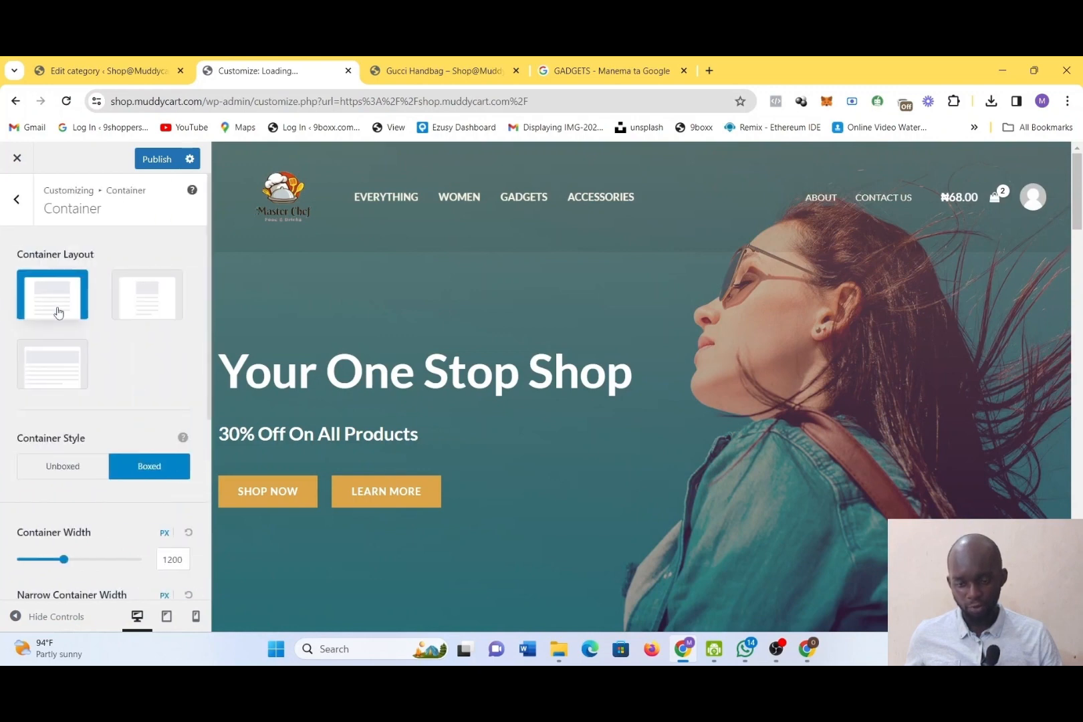
scroll(139, 406, "down", 3)
scroll(140, 406, "down", 2)
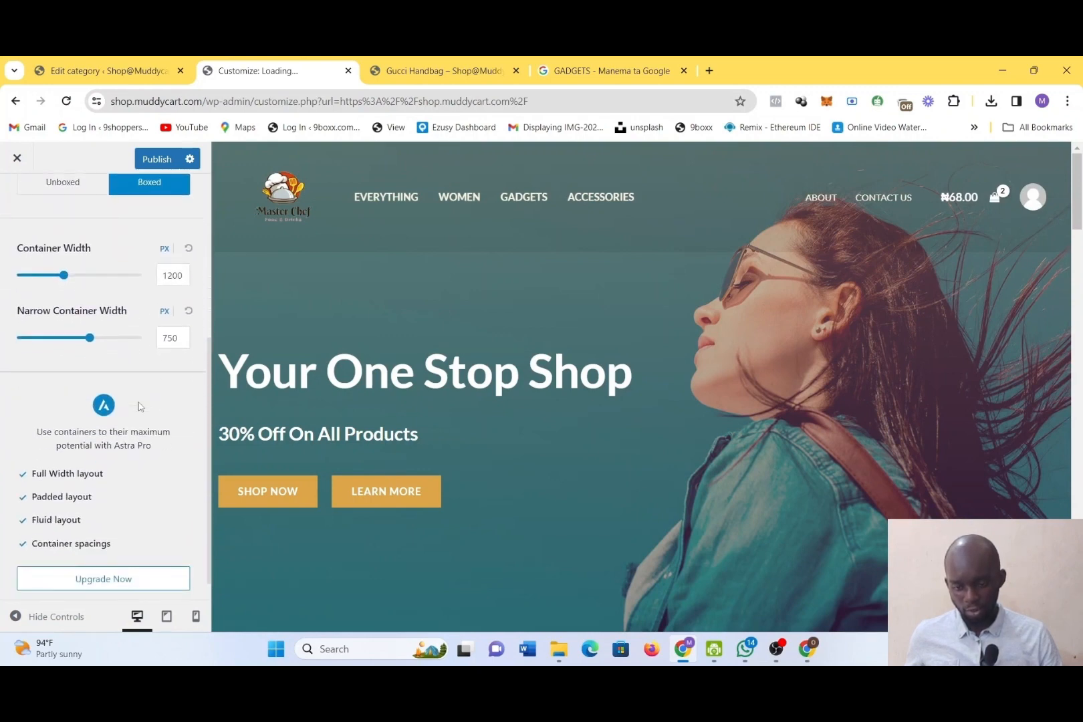
scroll(140, 406, "up", 5)
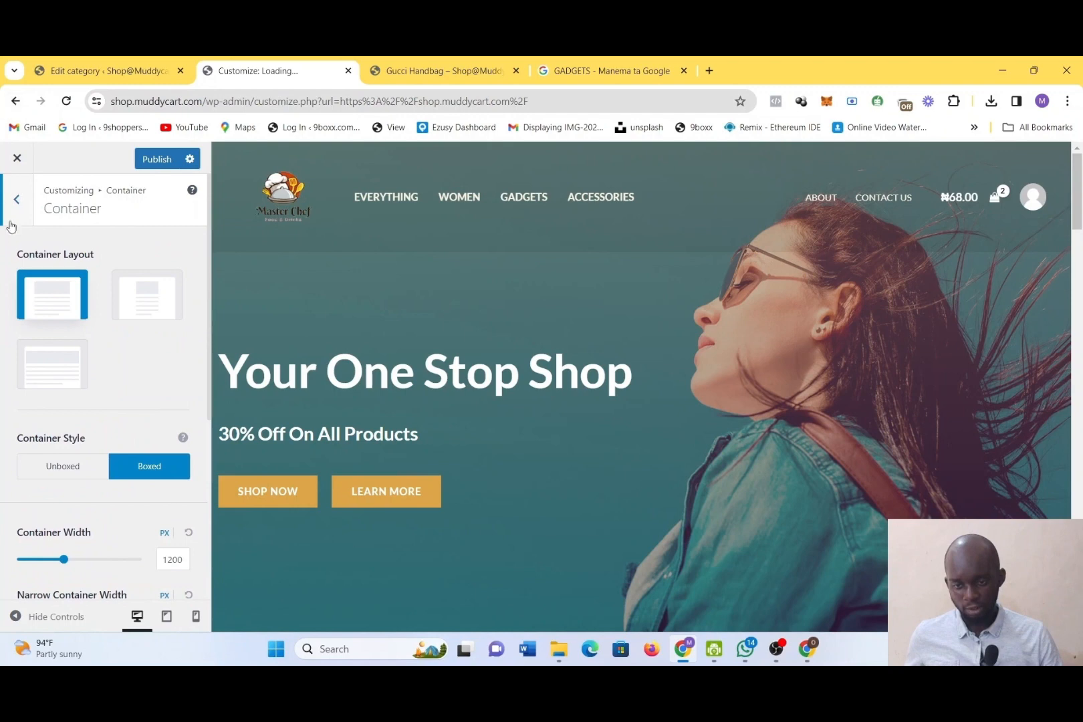
mouse_move(67, 568)
left_mouse_down()
mouse_move(87, 567)
mouse_move(61, 569)
left_mouse_up()
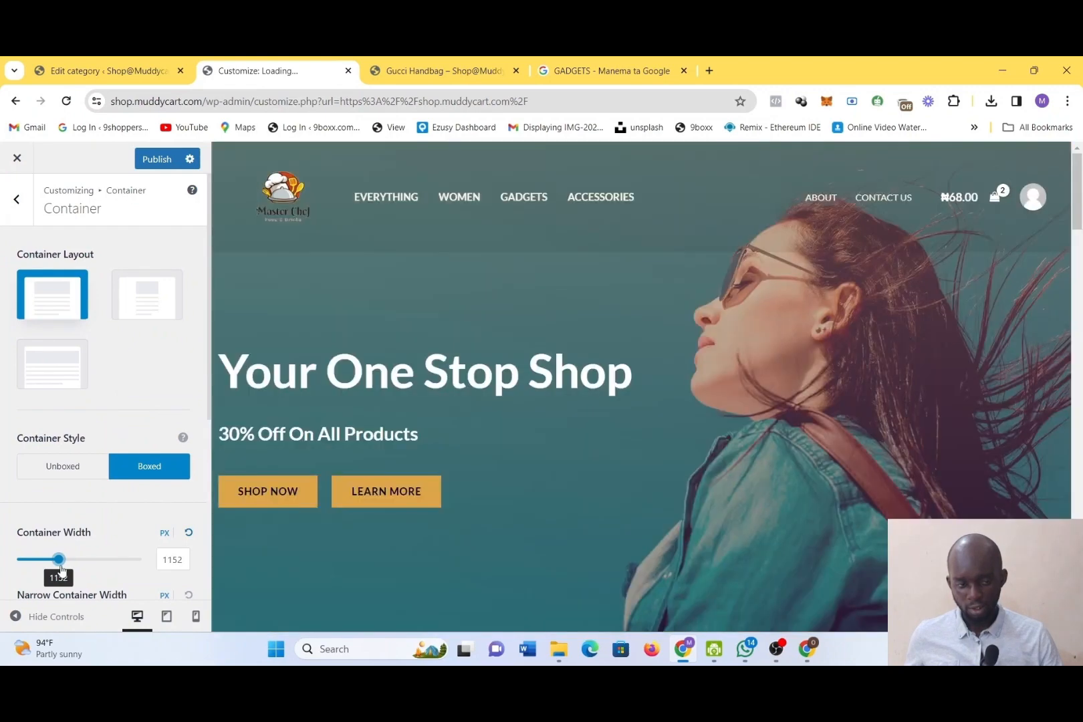
scroll(338, 549, "down", 8)
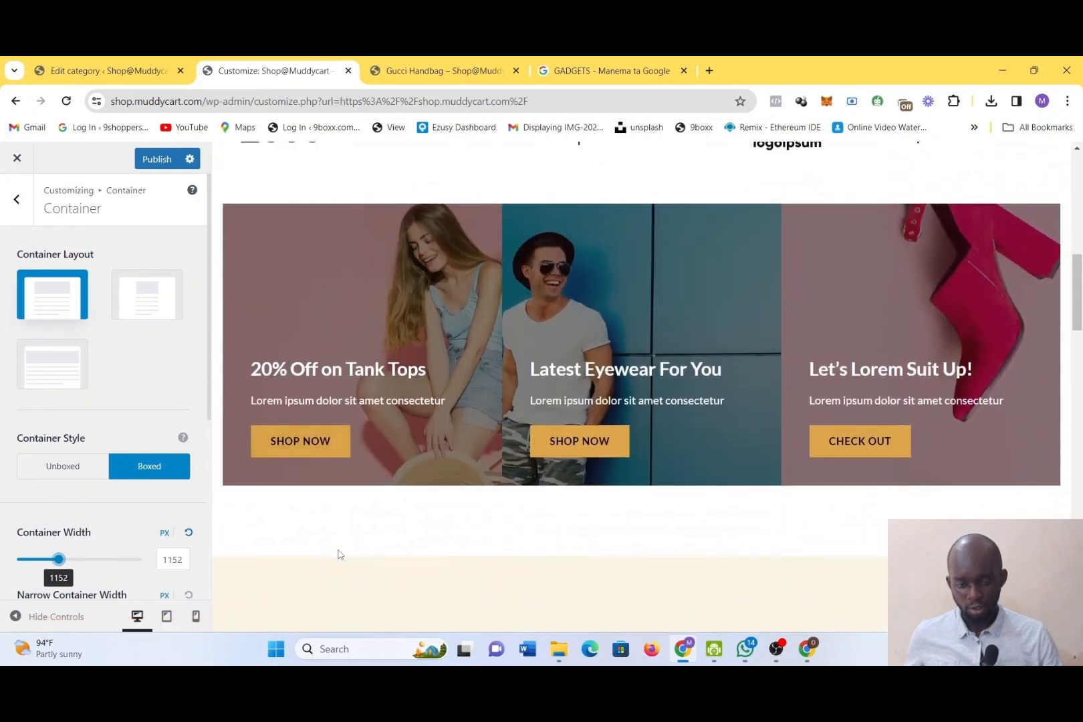
left_click(27, 201)
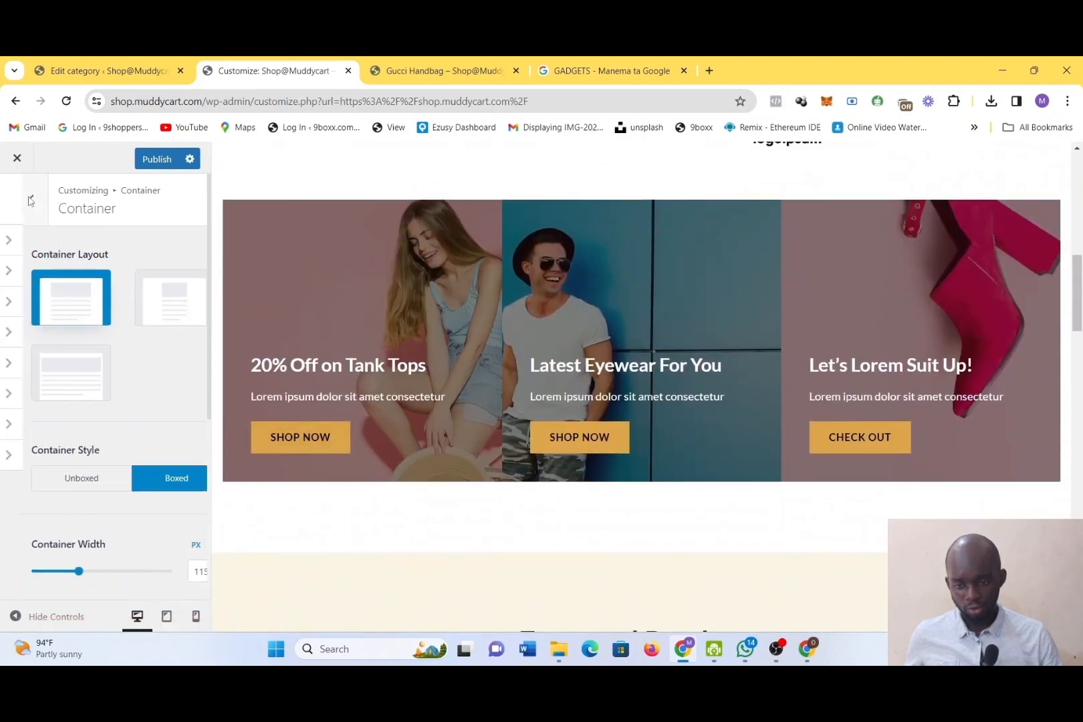
Try several filled presets and the outlined pill preset on the primary buttons, and look over their padding and border settings
left_click(44, 335)
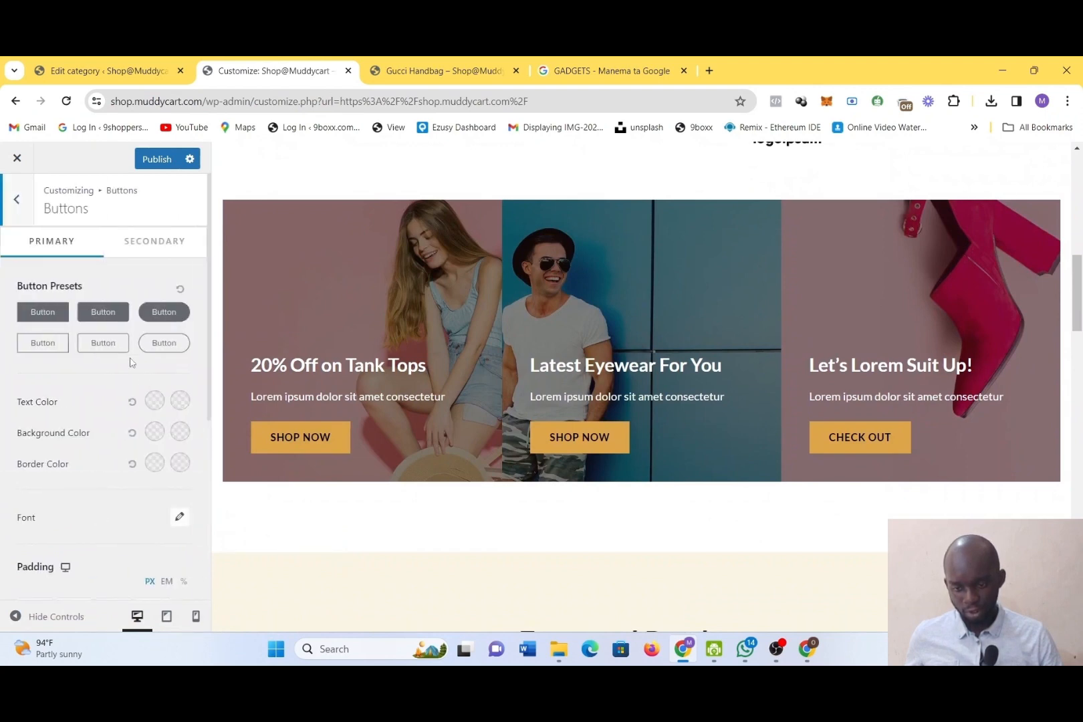
left_click(168, 315)
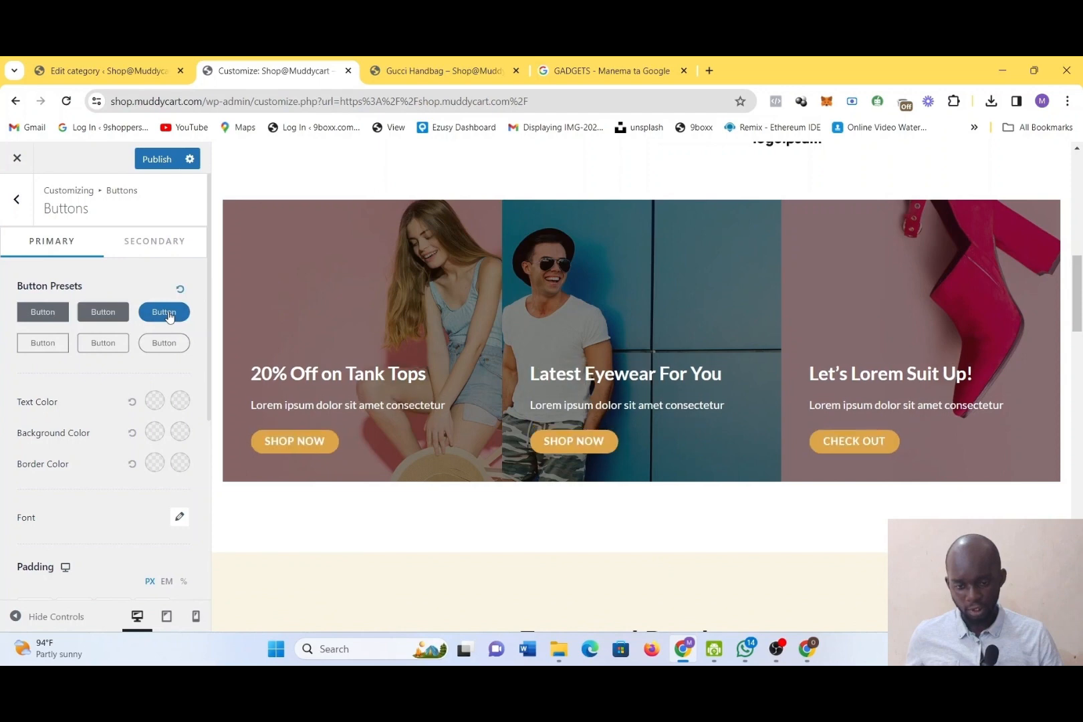
left_click(102, 315)
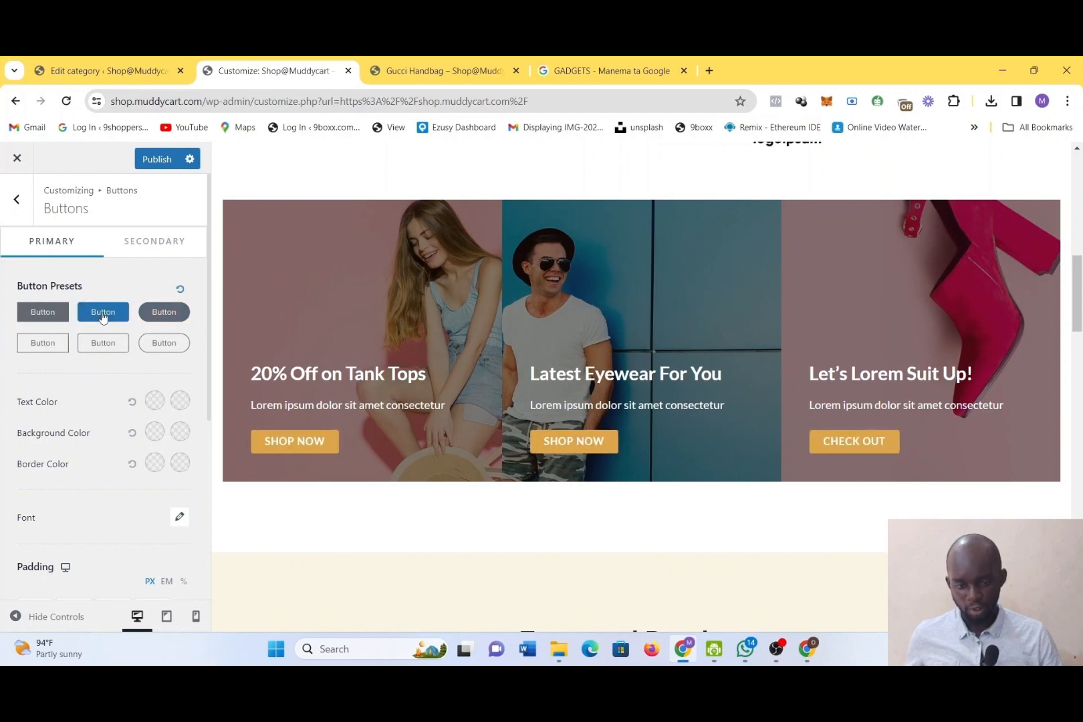
left_click(27, 315)
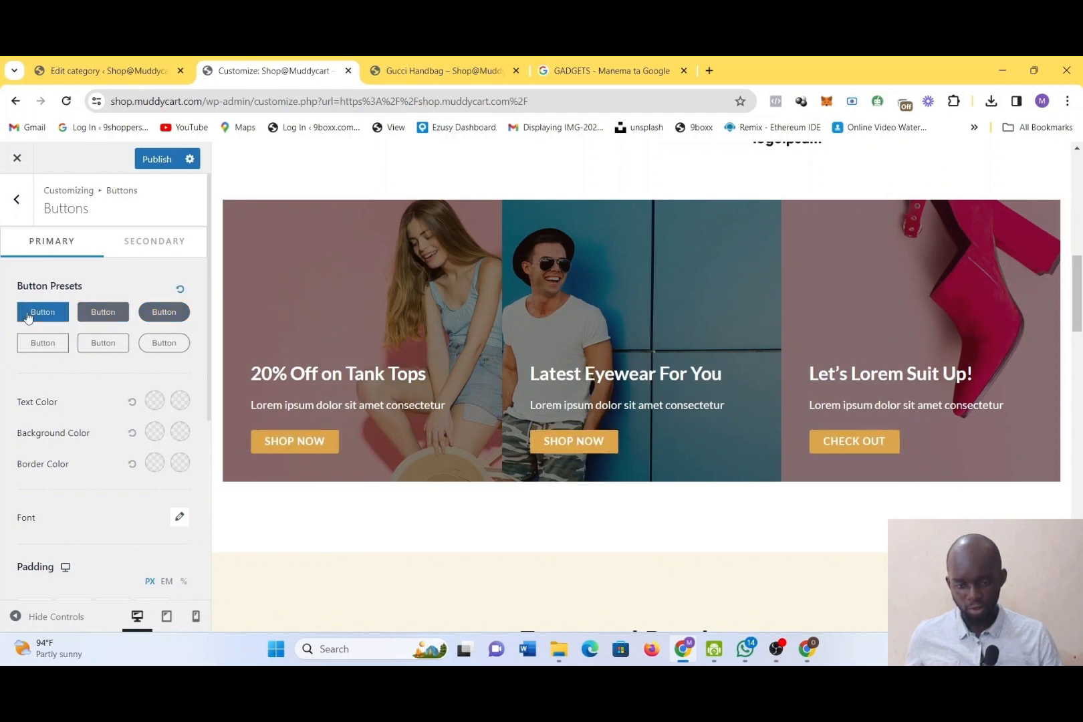
left_click(163, 314)
left_click(174, 352)
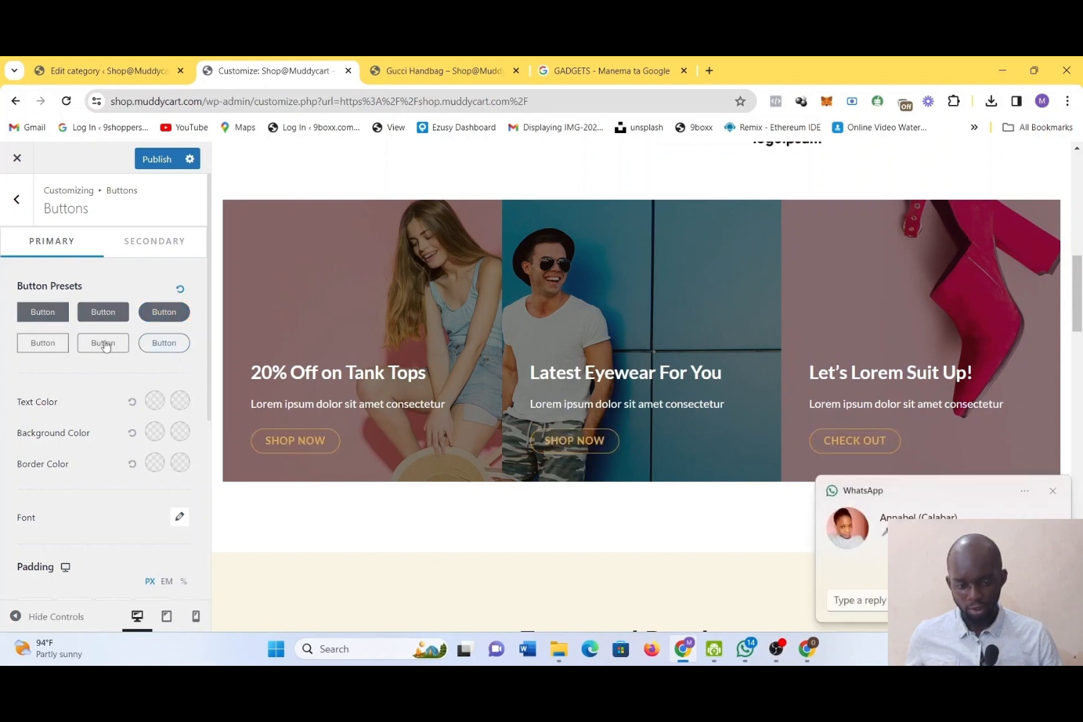
left_click_drag(105, 345, 670, 462)
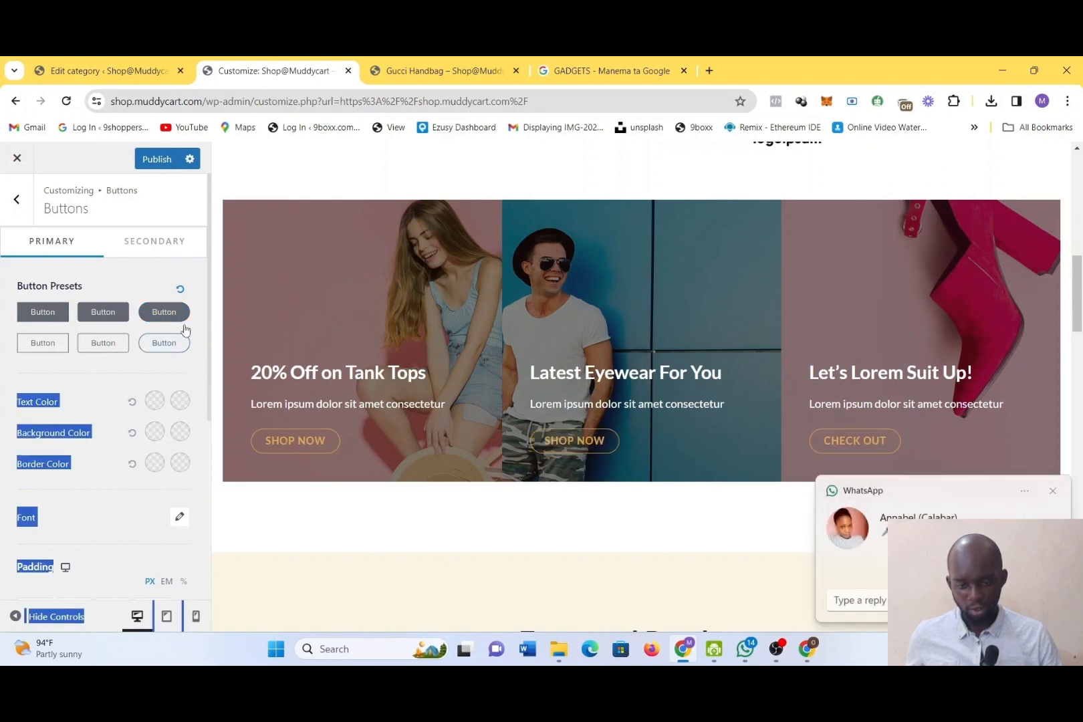
left_click(160, 305)
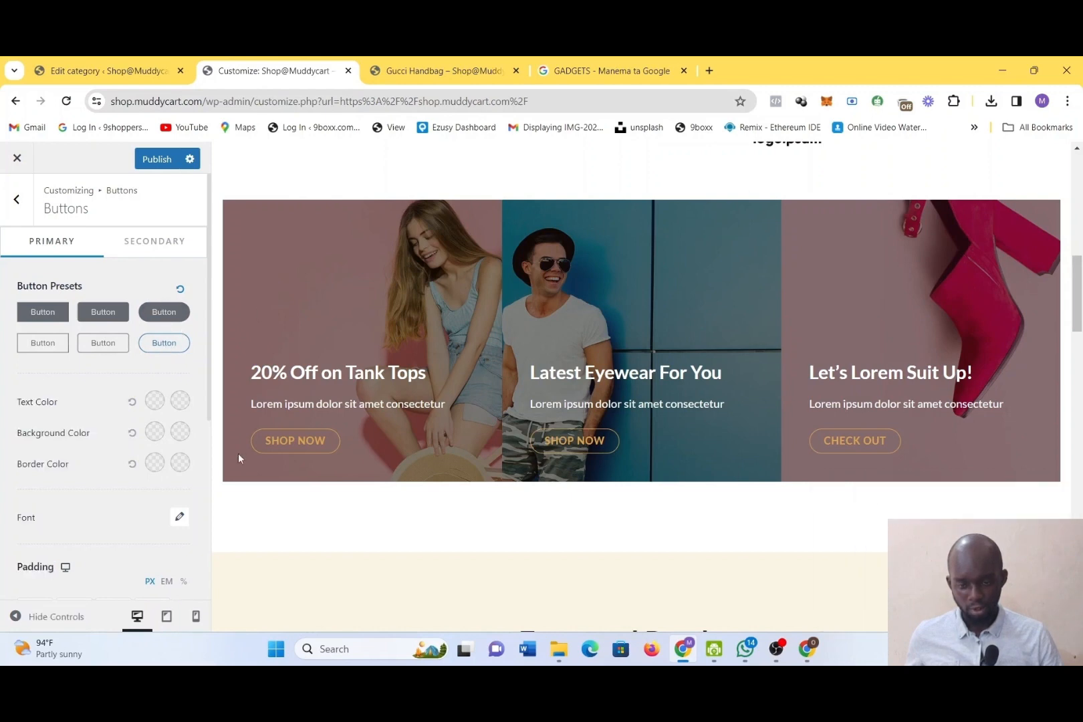
scroll(142, 458, "down", 3)
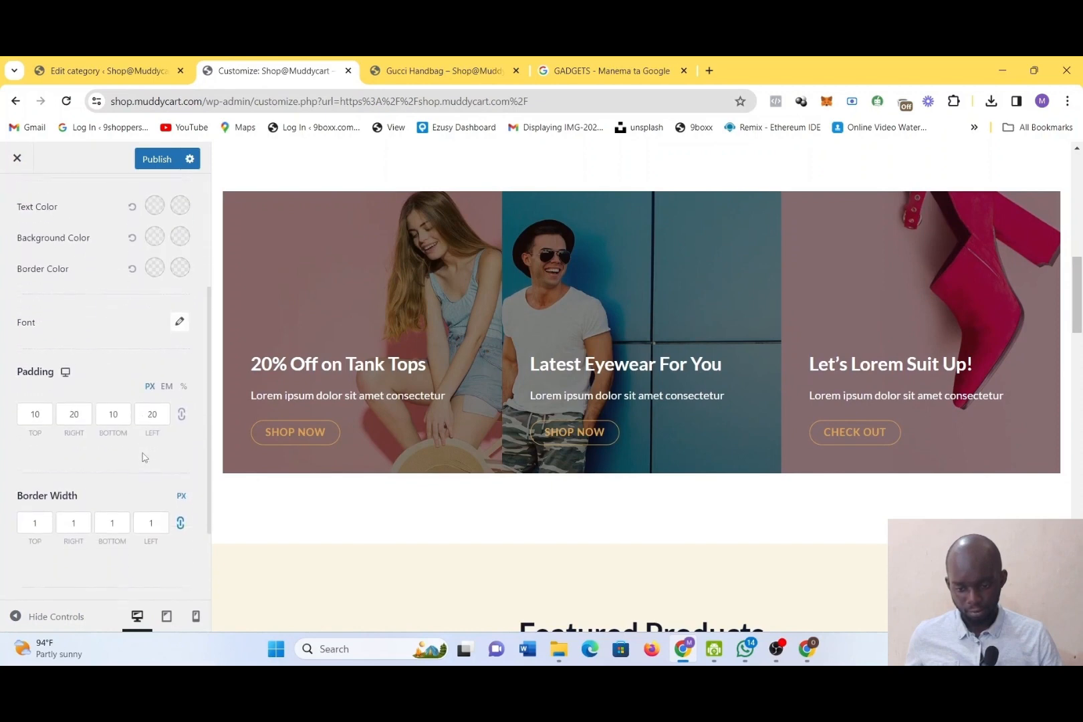
scroll(142, 458, "down", 2)
scroll(143, 457, "up", 5)
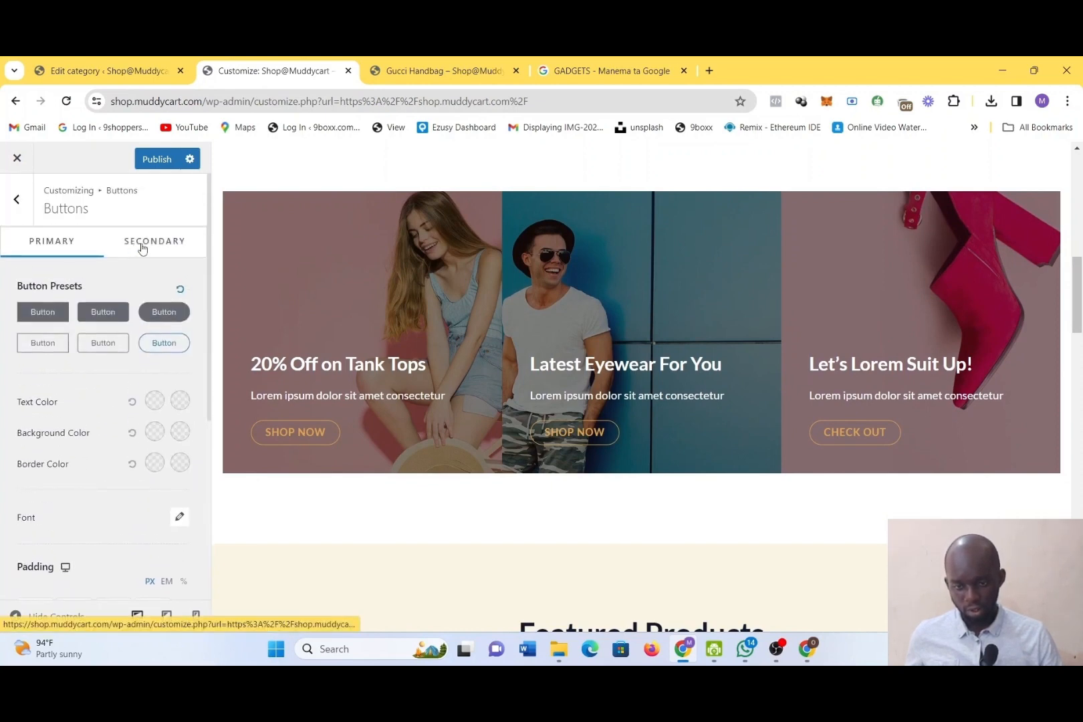
Apply the filled pill-shaped preset to the secondary buttons and look over the home page preview
left_click(142, 249)
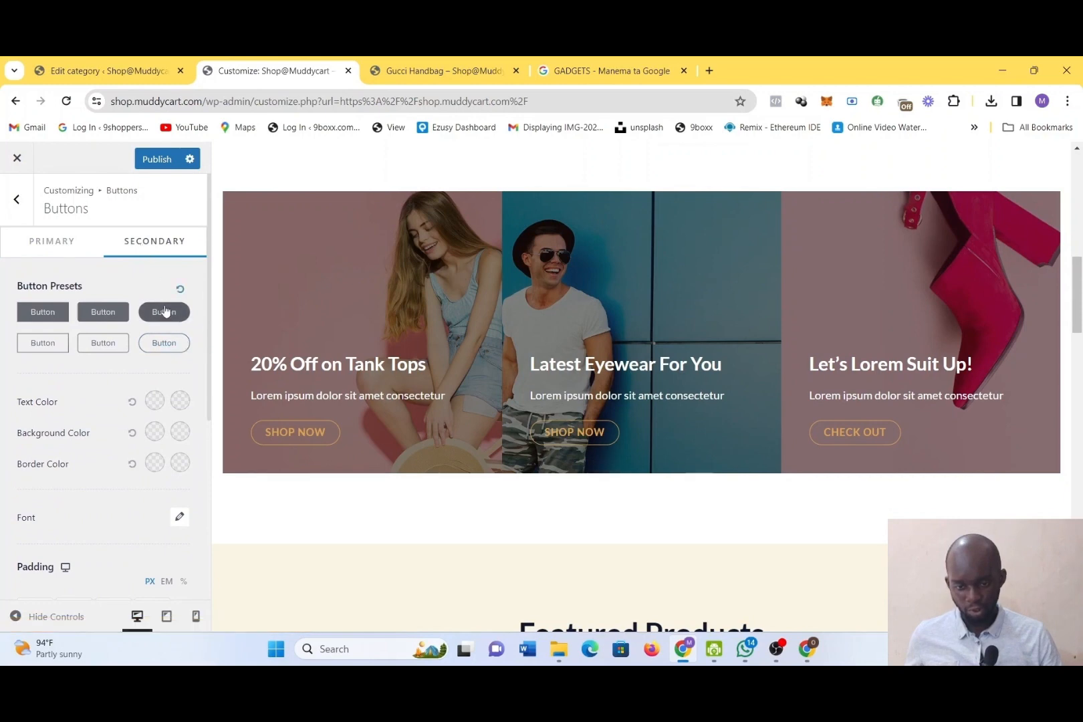
scroll(498, 469, "down", 4)
scroll(499, 468, "down", 3)
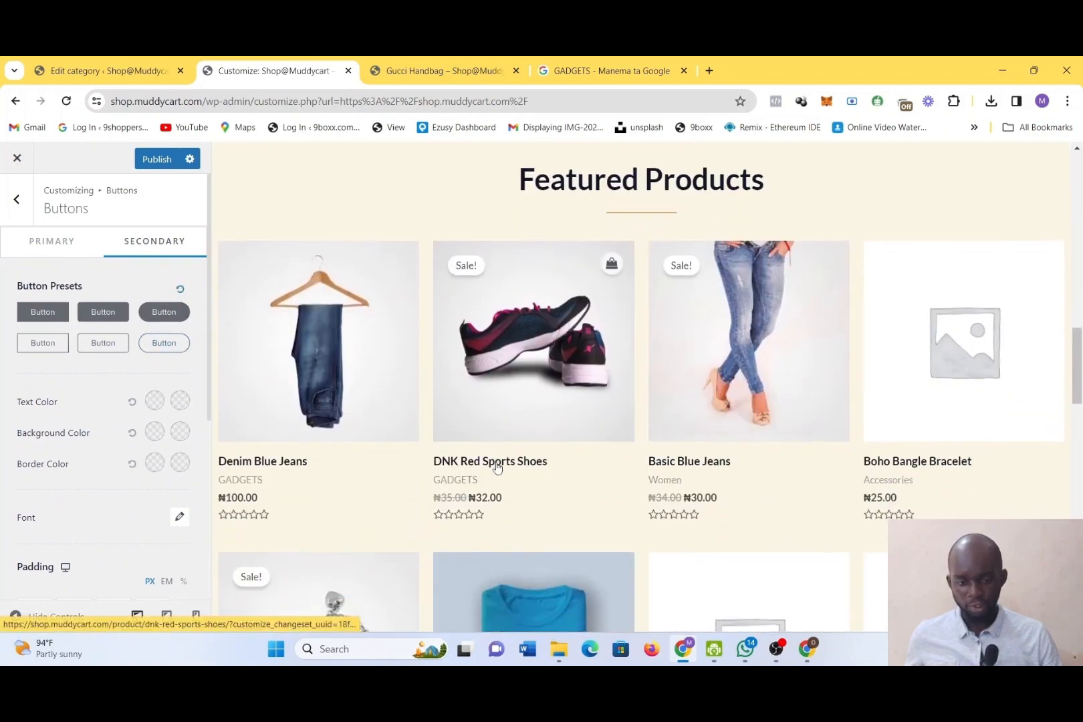
scroll(498, 468, "up", 6)
scroll(497, 468, "up", 1)
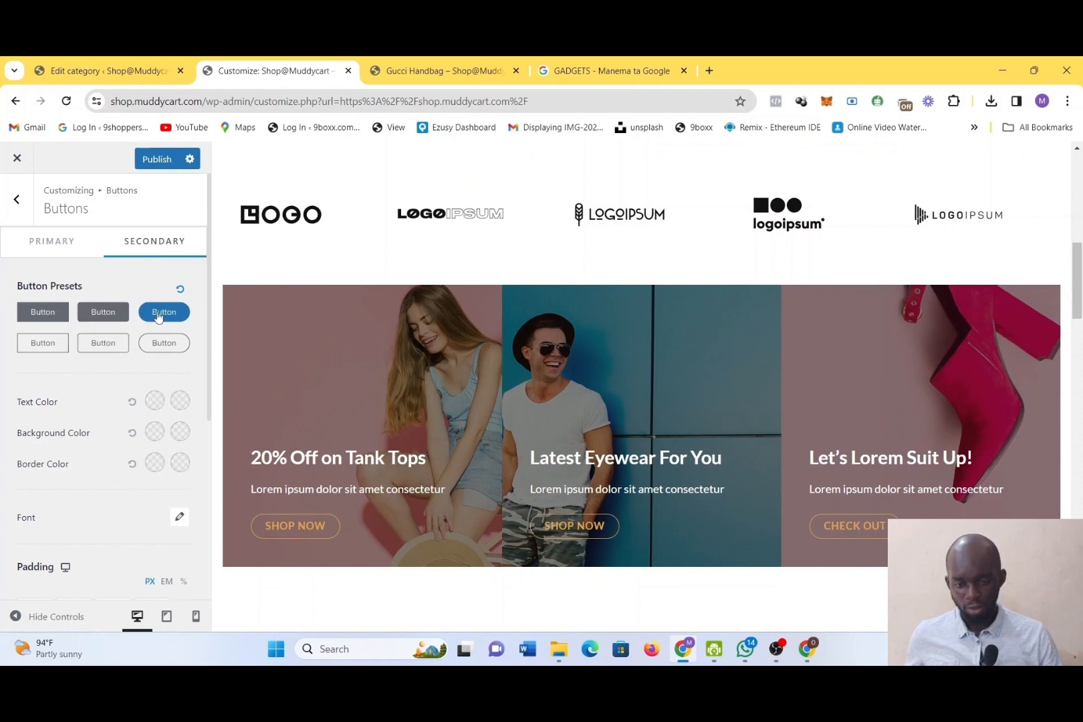
Apply the filled pill-shaped preset to the primary buttons and look over their padding and border settings
left_click(65, 242)
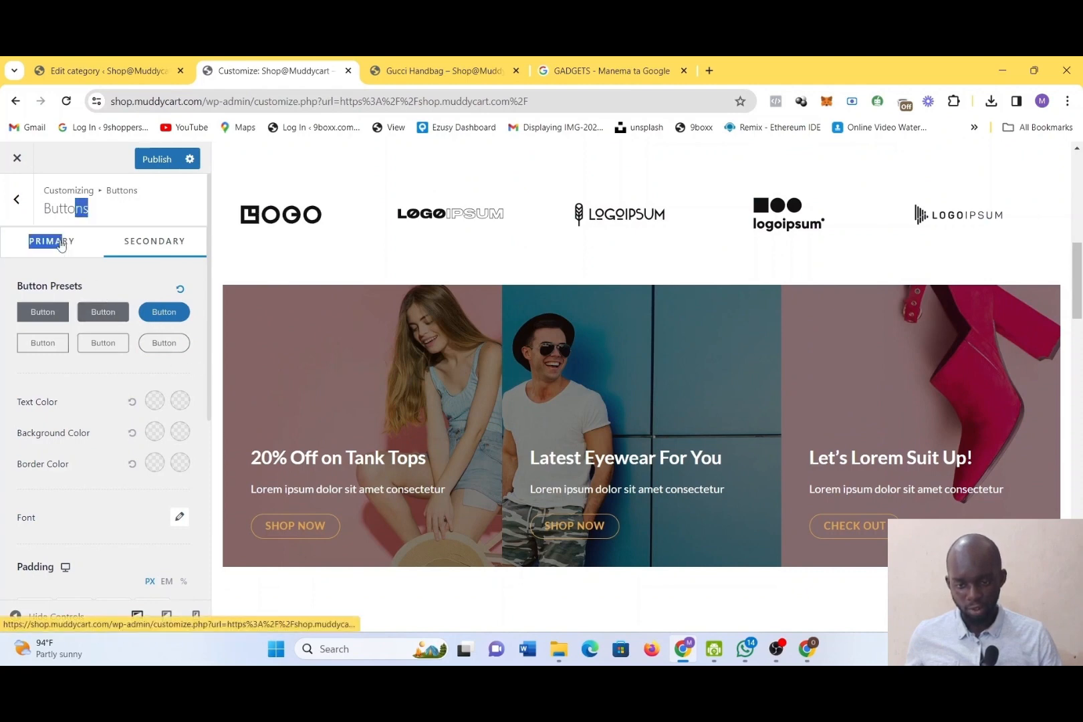
left_click(182, 319)
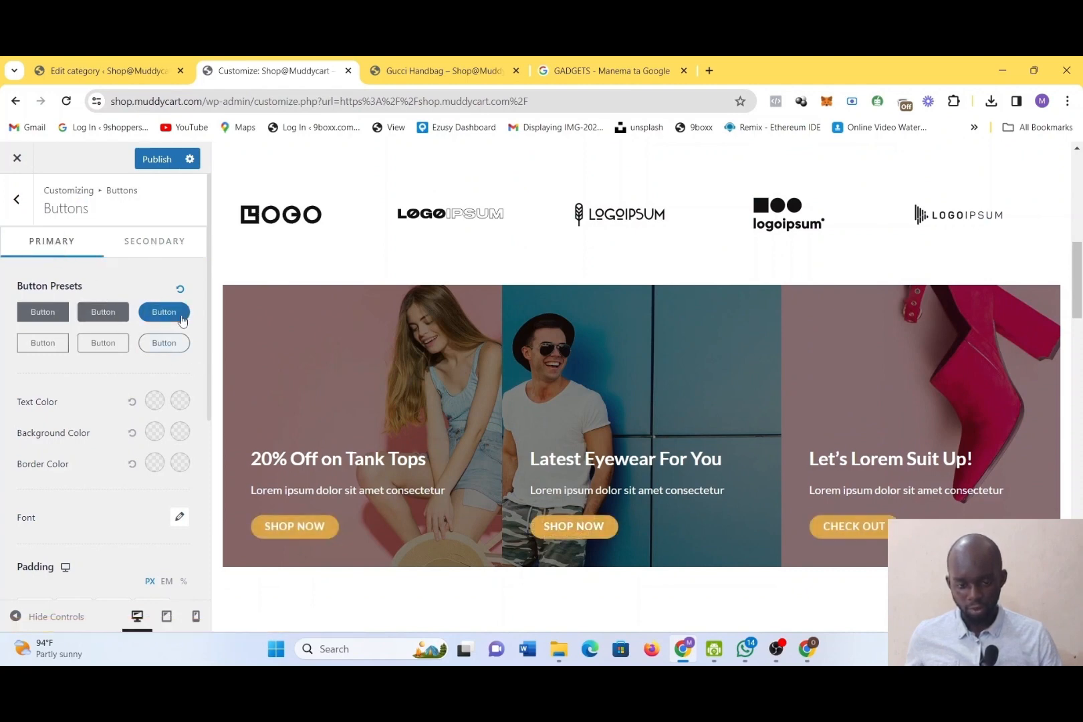
scroll(133, 468, "down", 5)
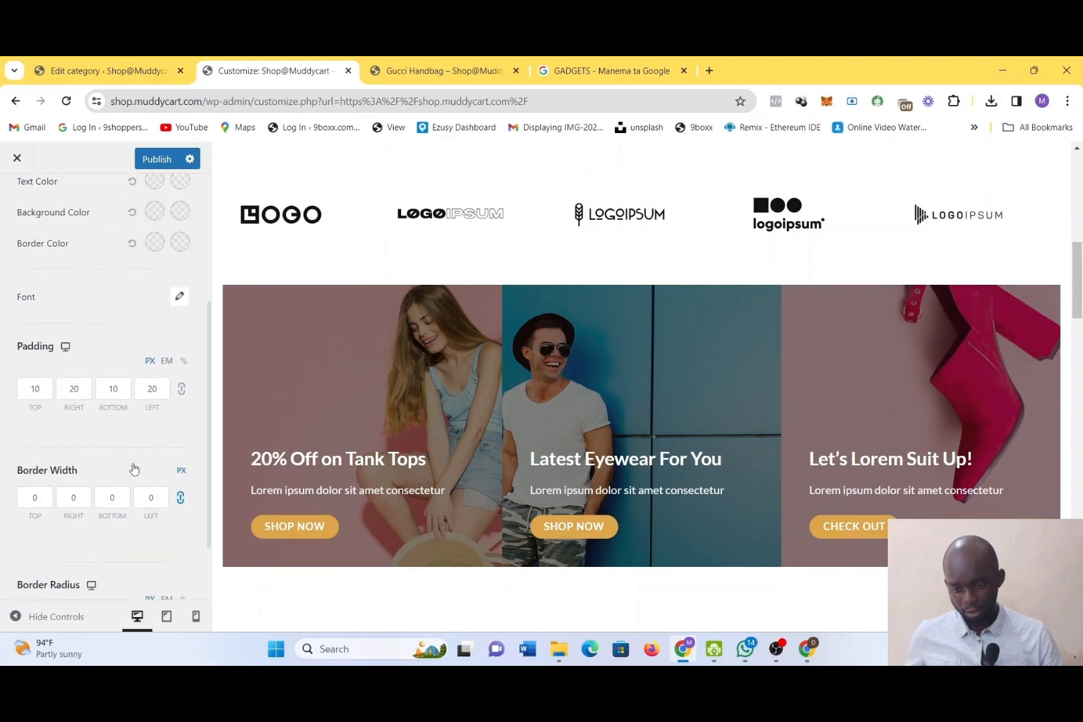
scroll(134, 468, "up", 4)
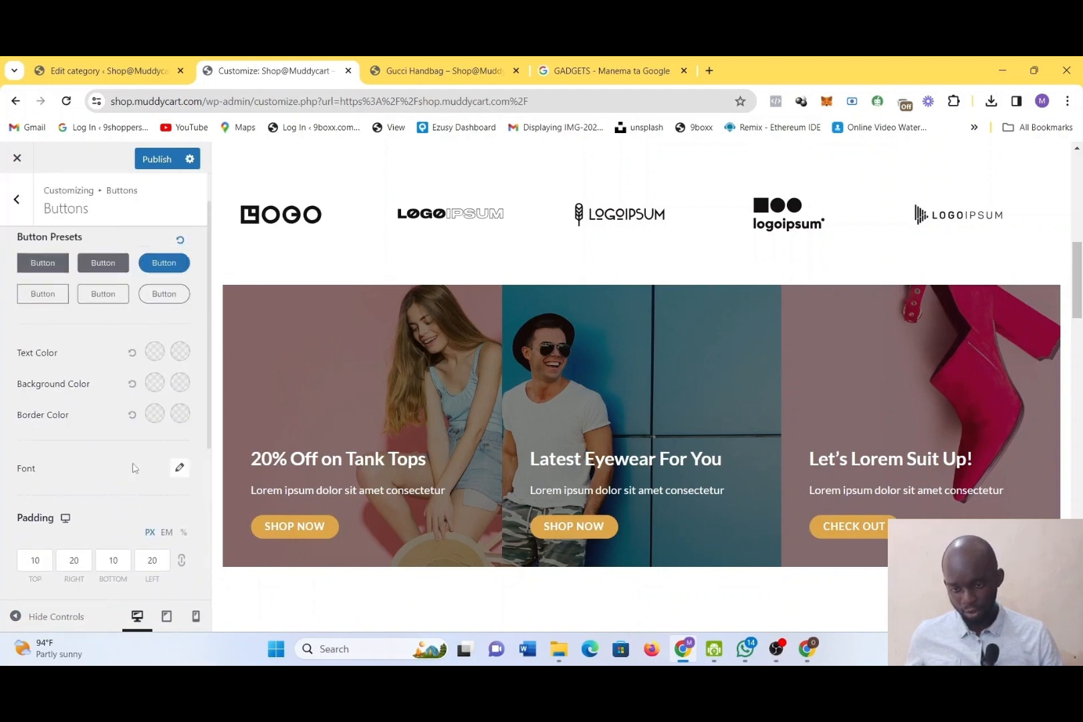
View the site's global Accessibility settings and return to the Global settings overview
left_click(17, 199)
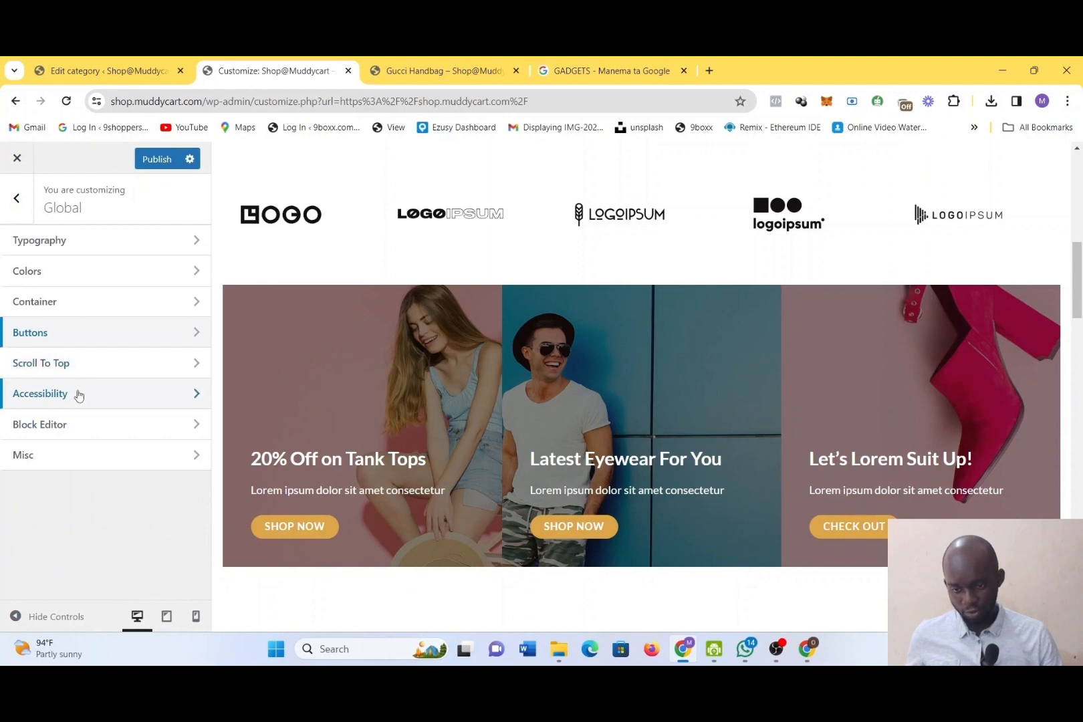
left_click(81, 402)
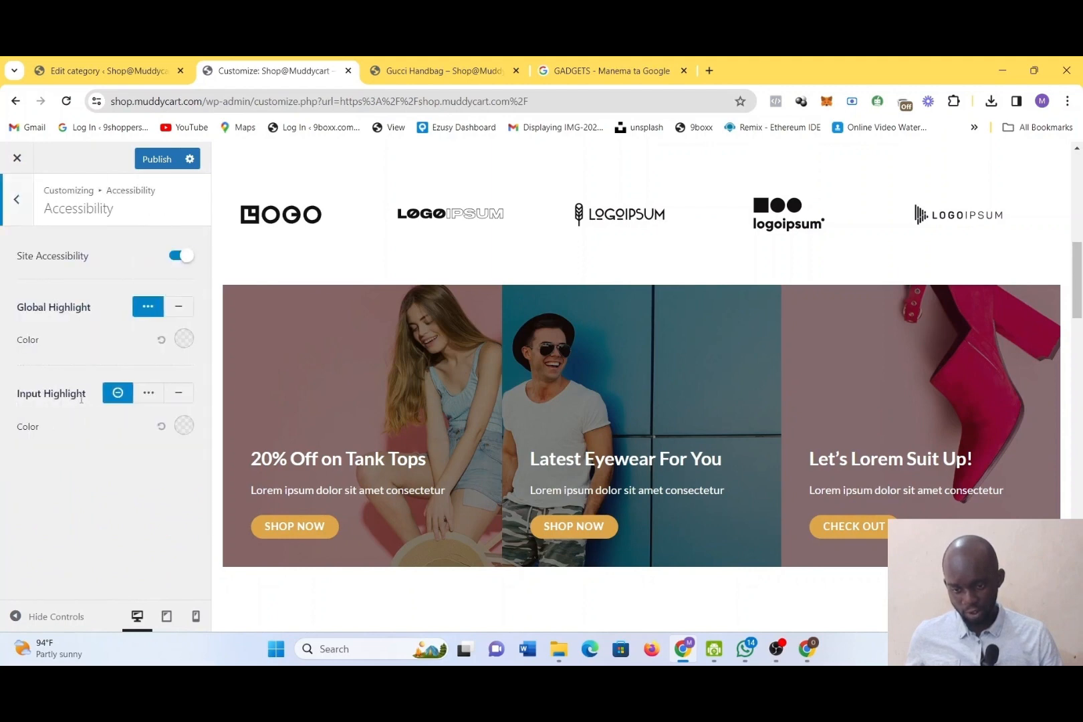
left_click(16, 199)
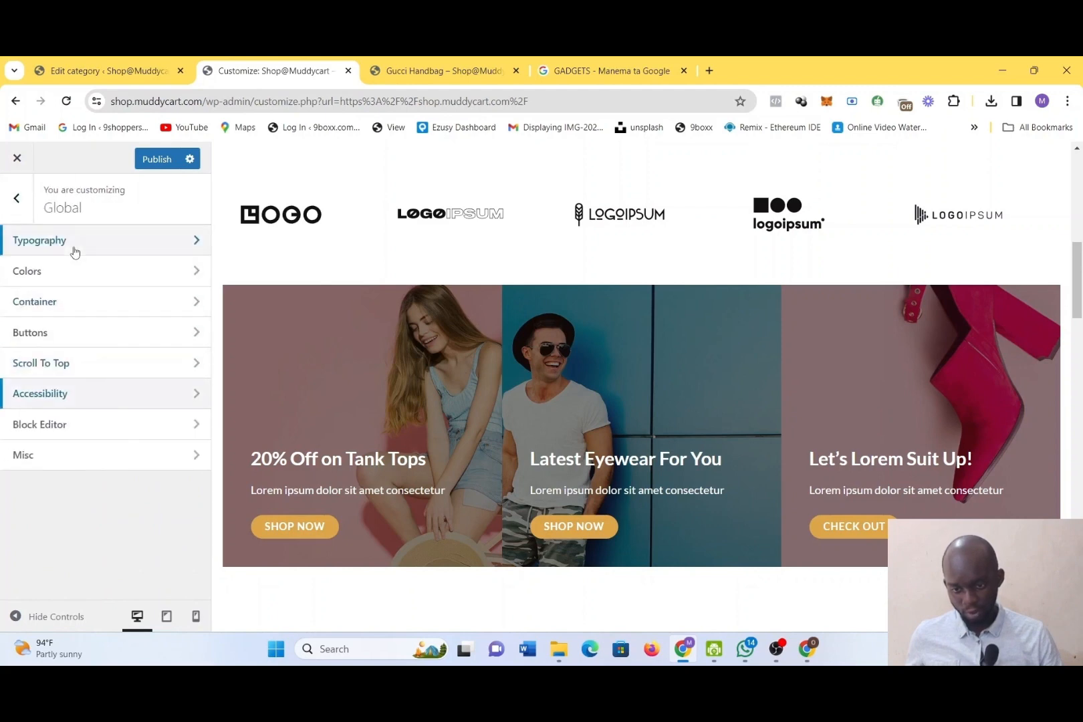
Leave the Global settings, open Site Identity, and look at the logo area in the home page preview
left_click(30, 204)
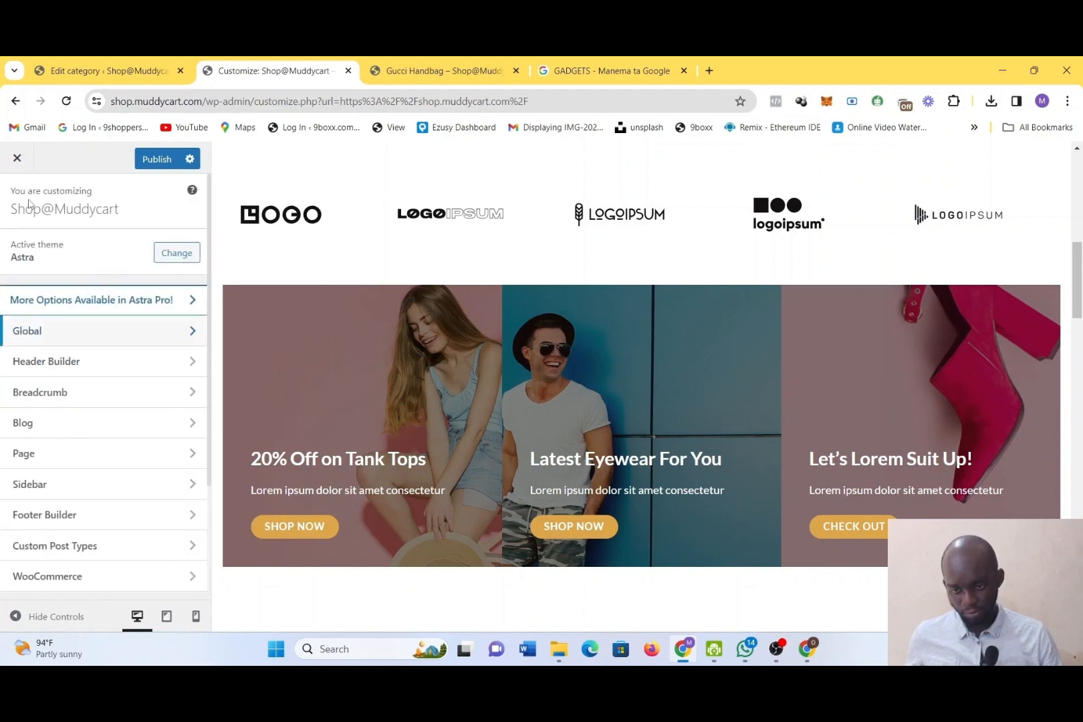
scroll(109, 510, "down", 3)
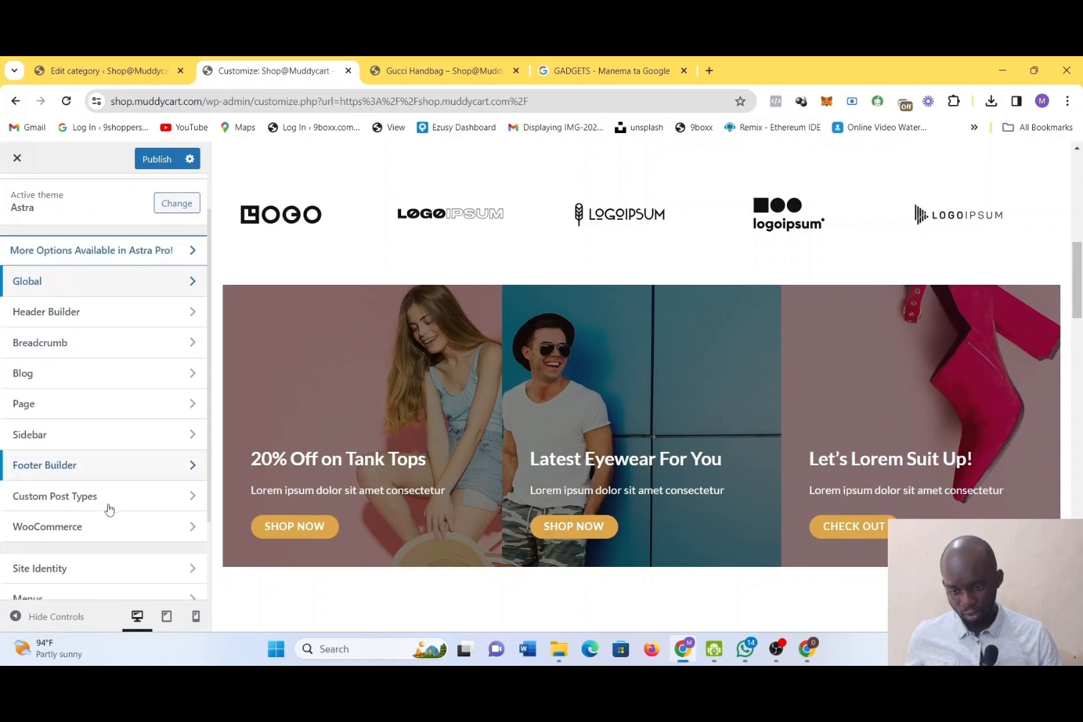
scroll(109, 510, "down", 2)
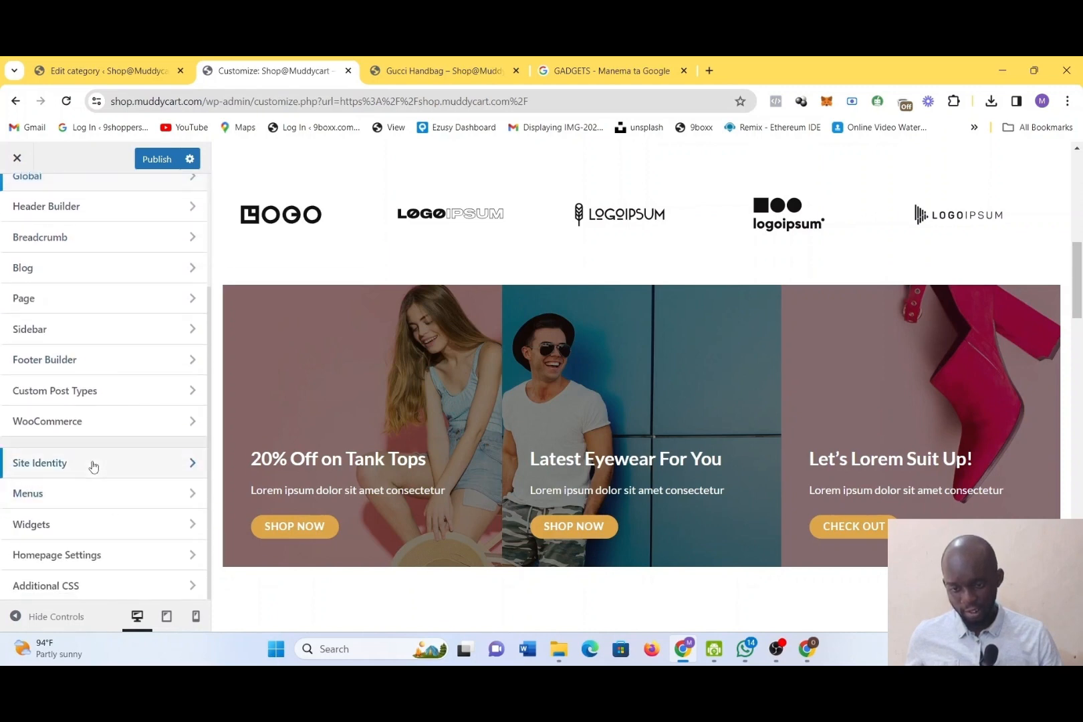
left_click(94, 467)
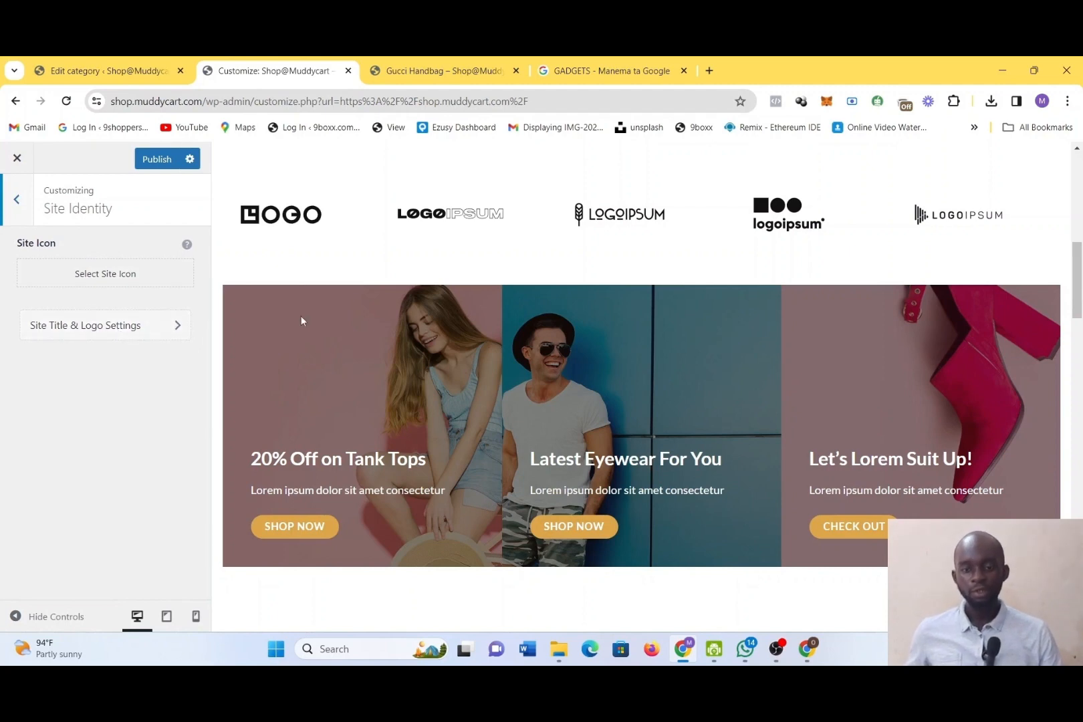
scroll(303, 322, "down", 3)
scroll(303, 322, "up", 10)
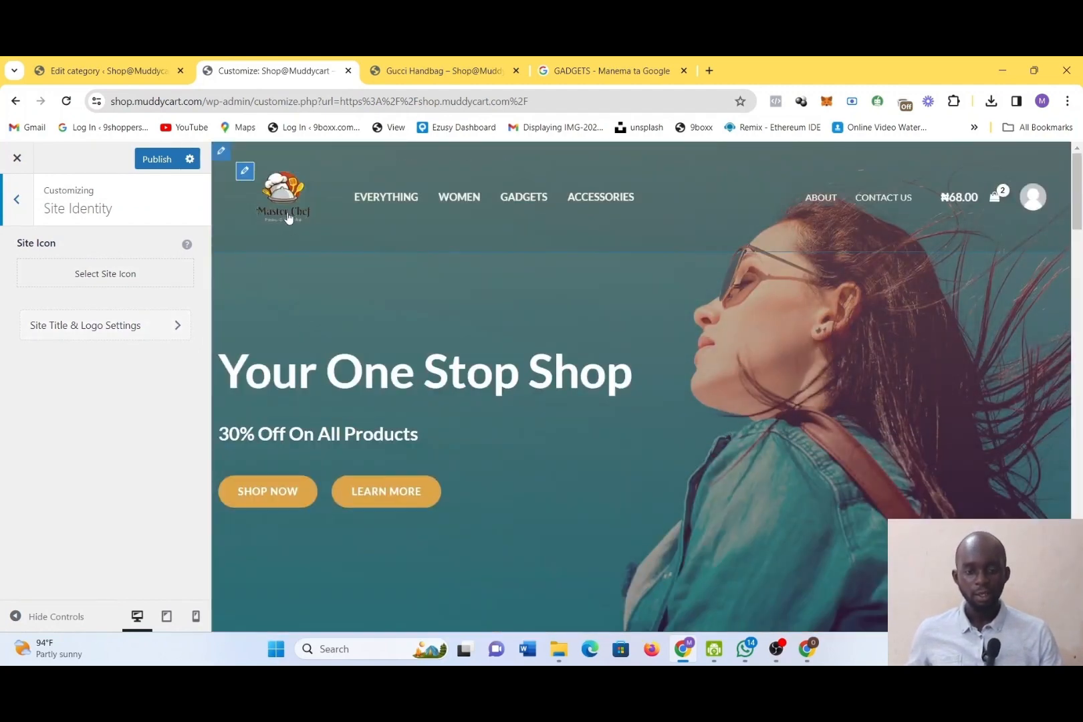
Open the header's site logo settings from the preview and look through the transparent and retina logo options
left_click(246, 179)
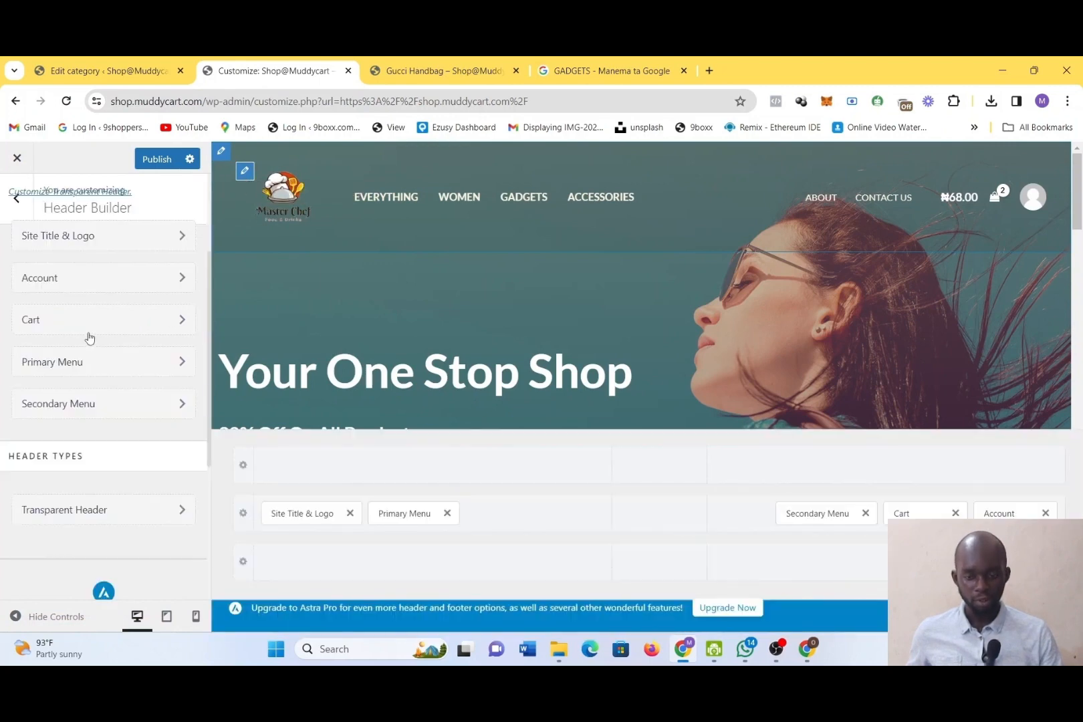
scroll(105, 395, "down", 1)
left_click(109, 402)
scroll(110, 457, "down", 3)
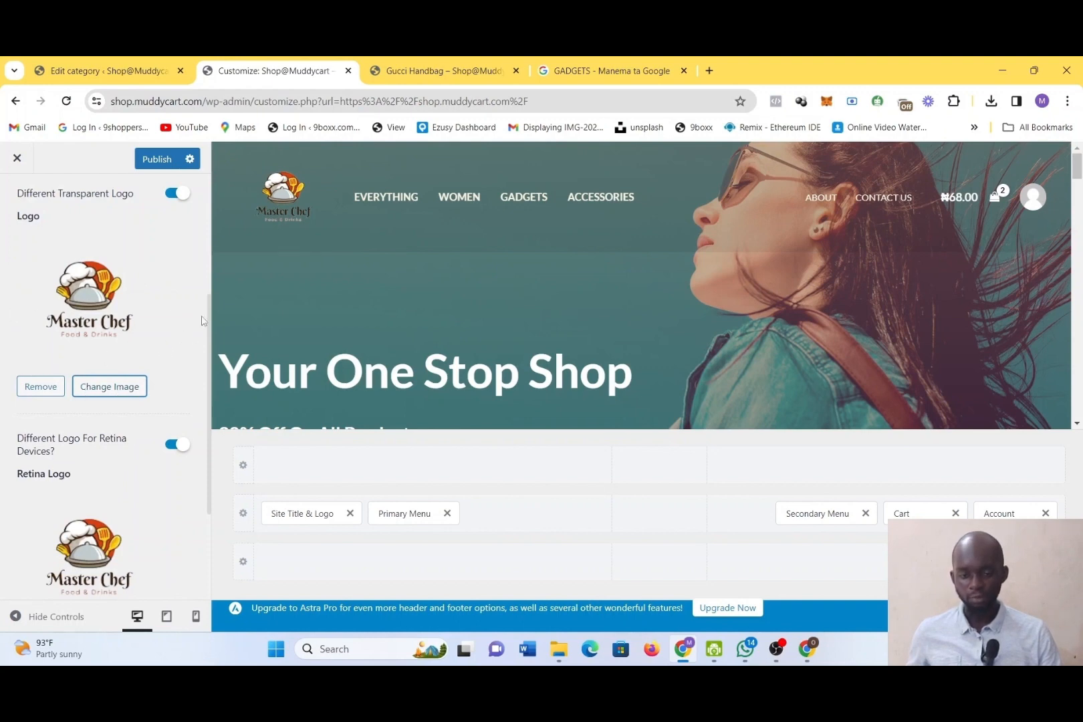
Preview the GADGETS category page, then return the preview to the home page through the site logo
left_click(507, 202)
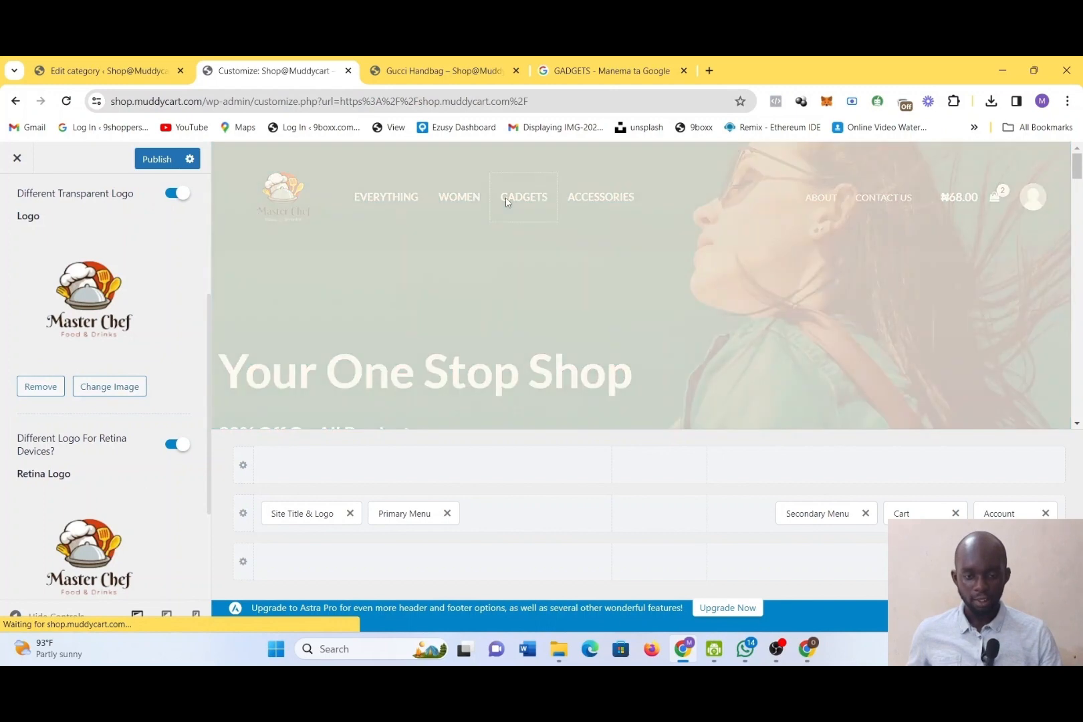
left_click(19, 109)
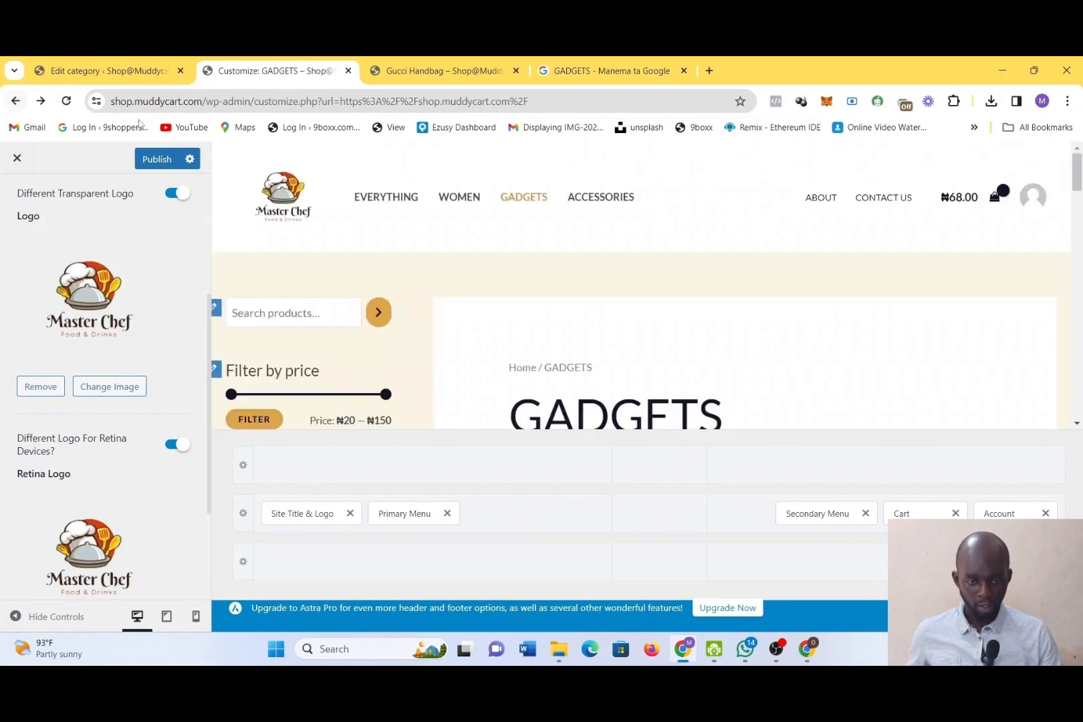
left_click(293, 197)
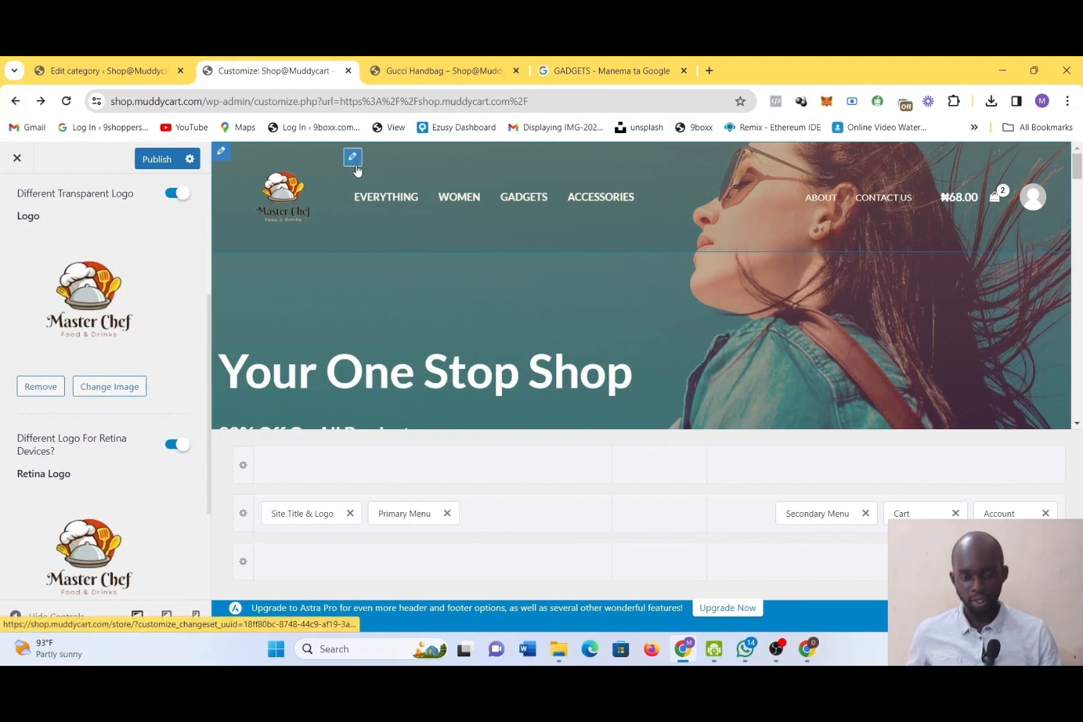
Open the header's Primary Menu settings and set the submenu width to 1054 px
left_click(359, 164)
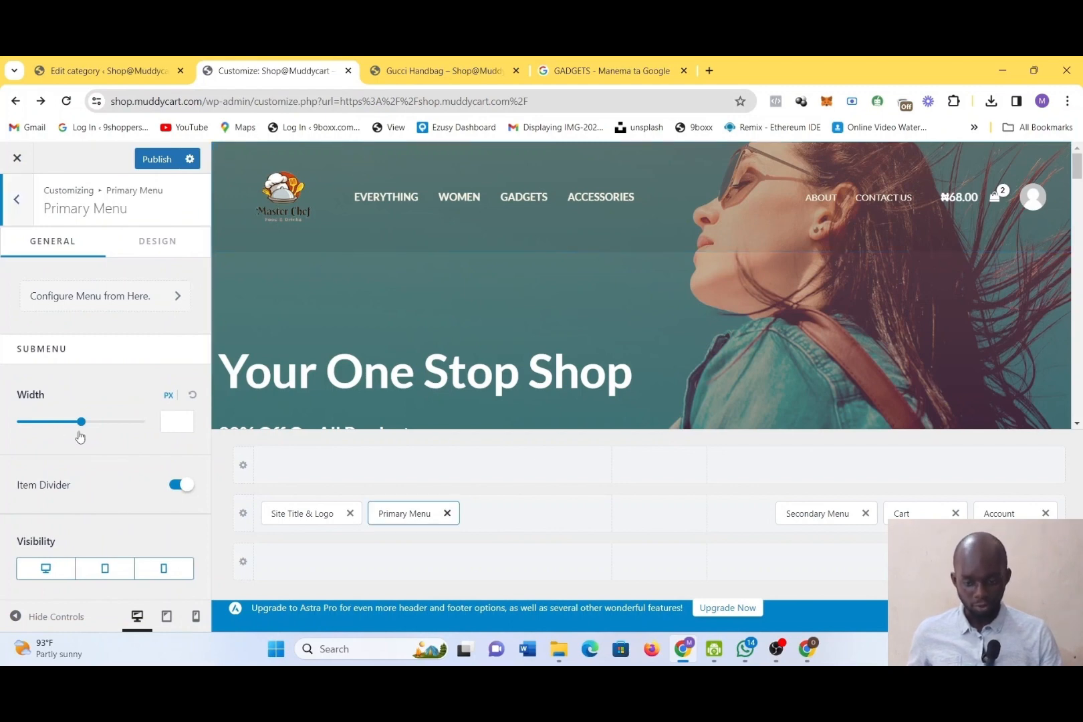
mouse_move(81, 422)
left_mouse_down()
mouse_move(139, 431)
mouse_move(87, 428)
left_mouse_up()
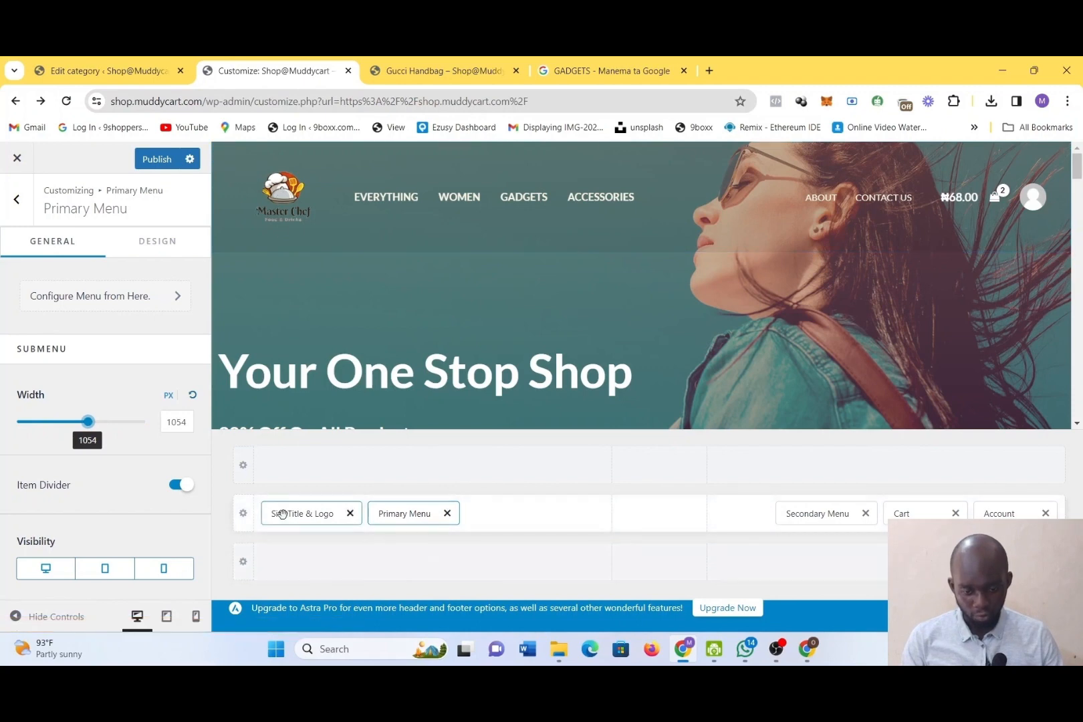
left_click(400, 518)
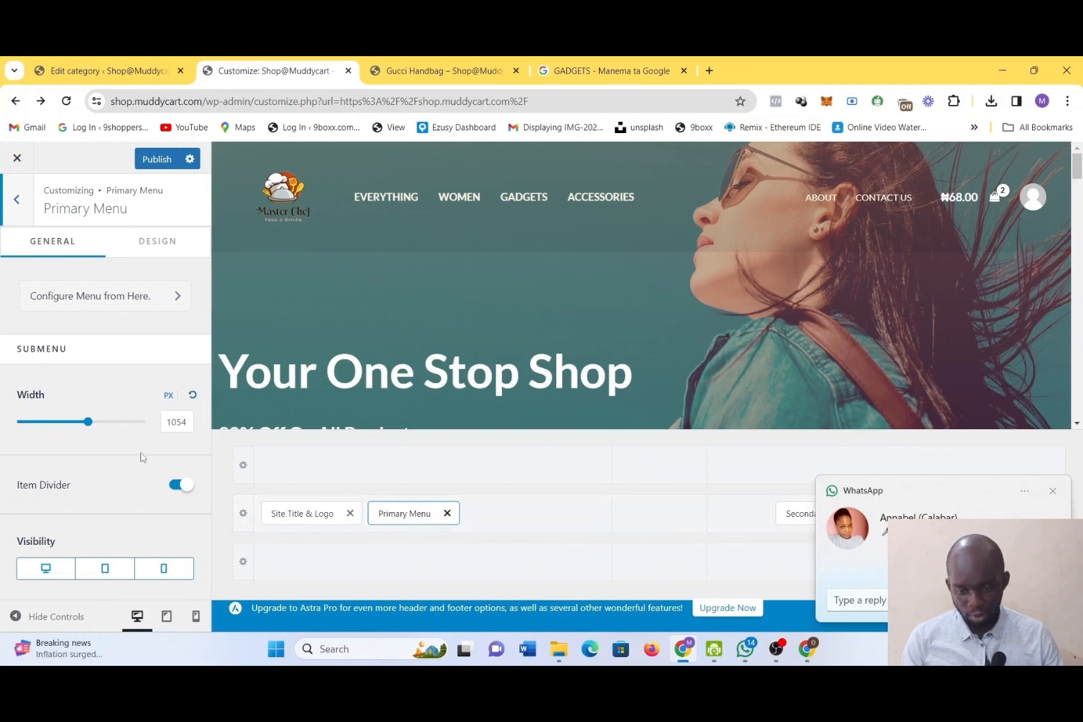
left_click(1051, 493)
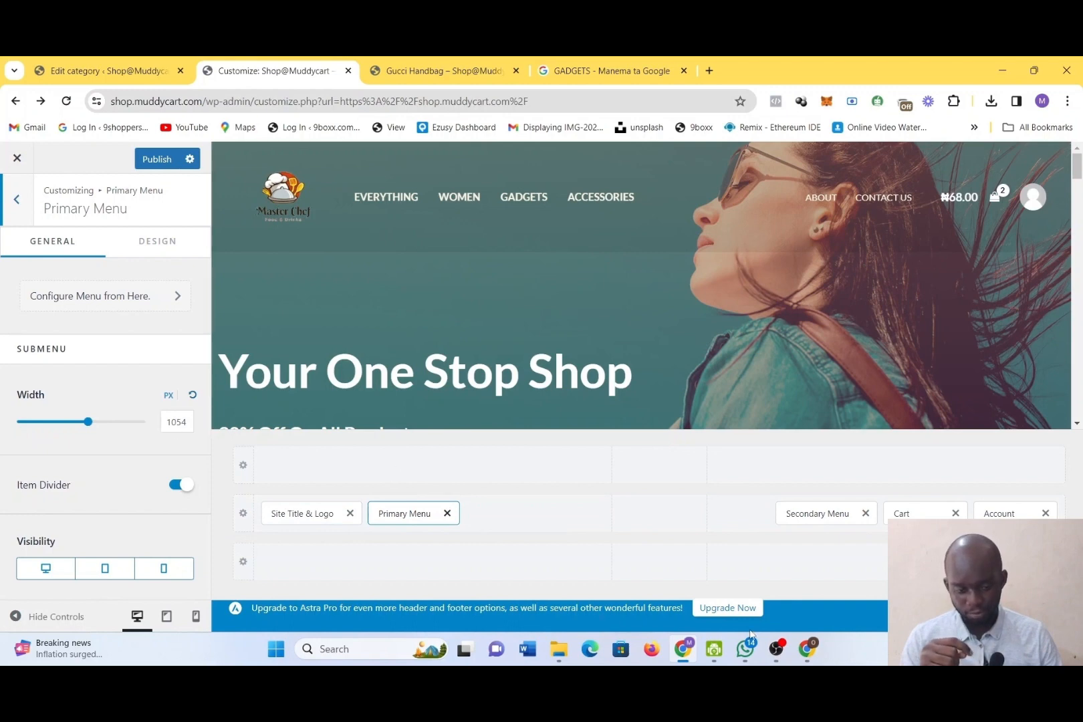
mouse_move(755, 645)
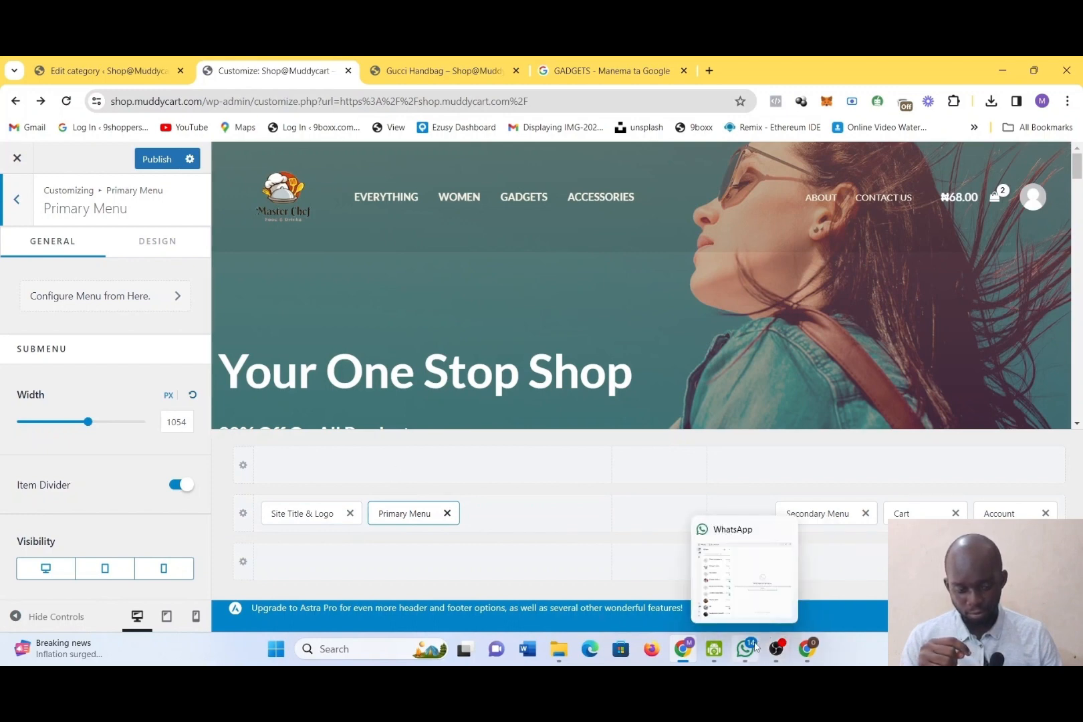
left_click(776, 648)
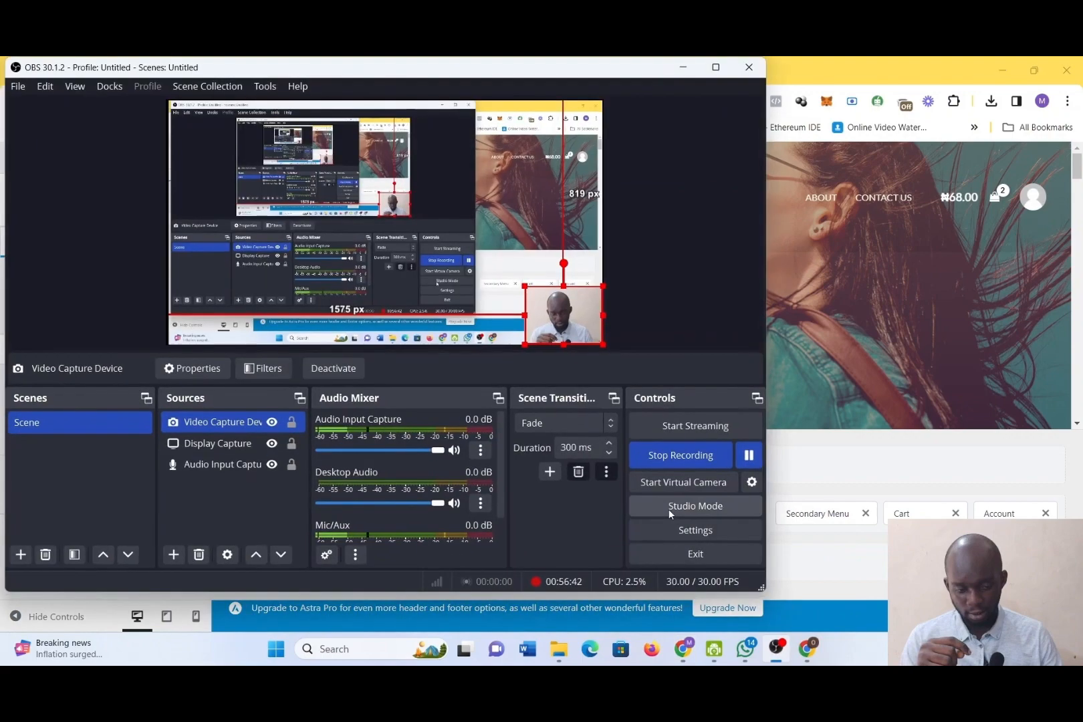
left_click(683, 67)
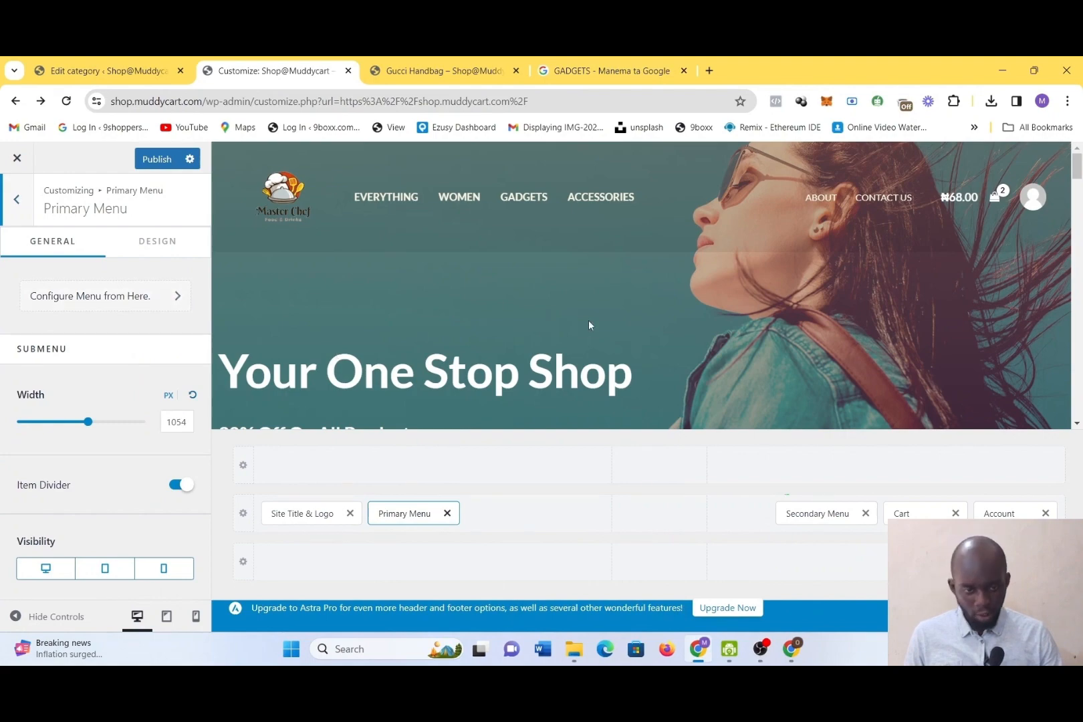
Set the primary menu's submenu divider size to 1 px and look through its remaining design settings
scroll(588, 326, "down", 10)
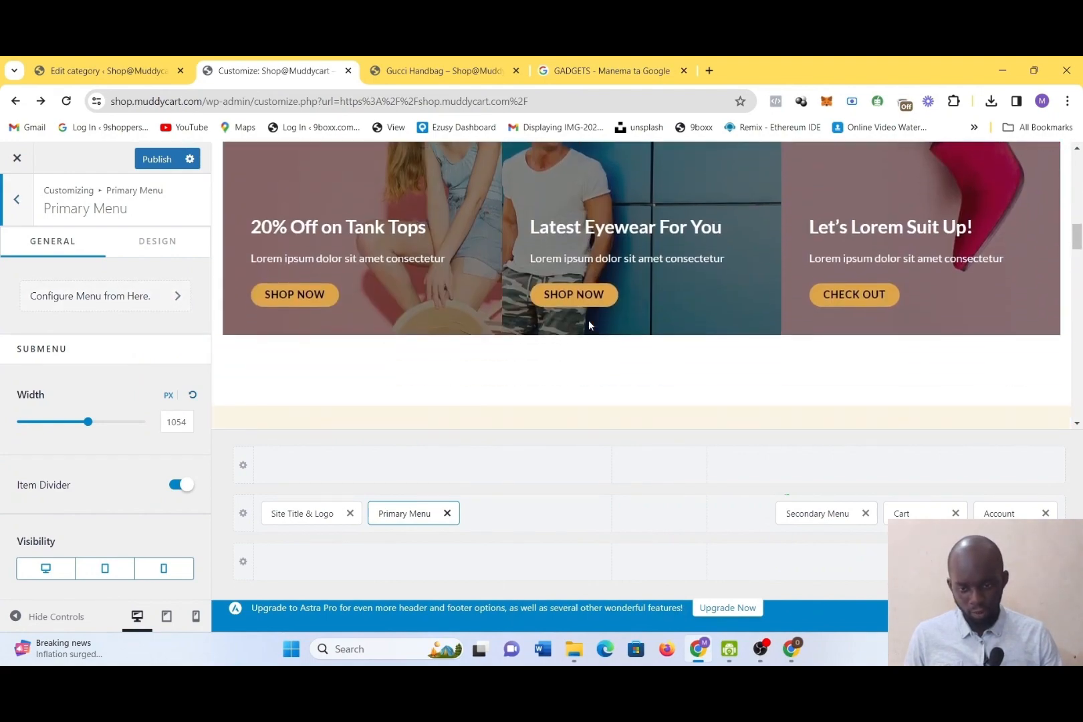
scroll(589, 326, "up", 10)
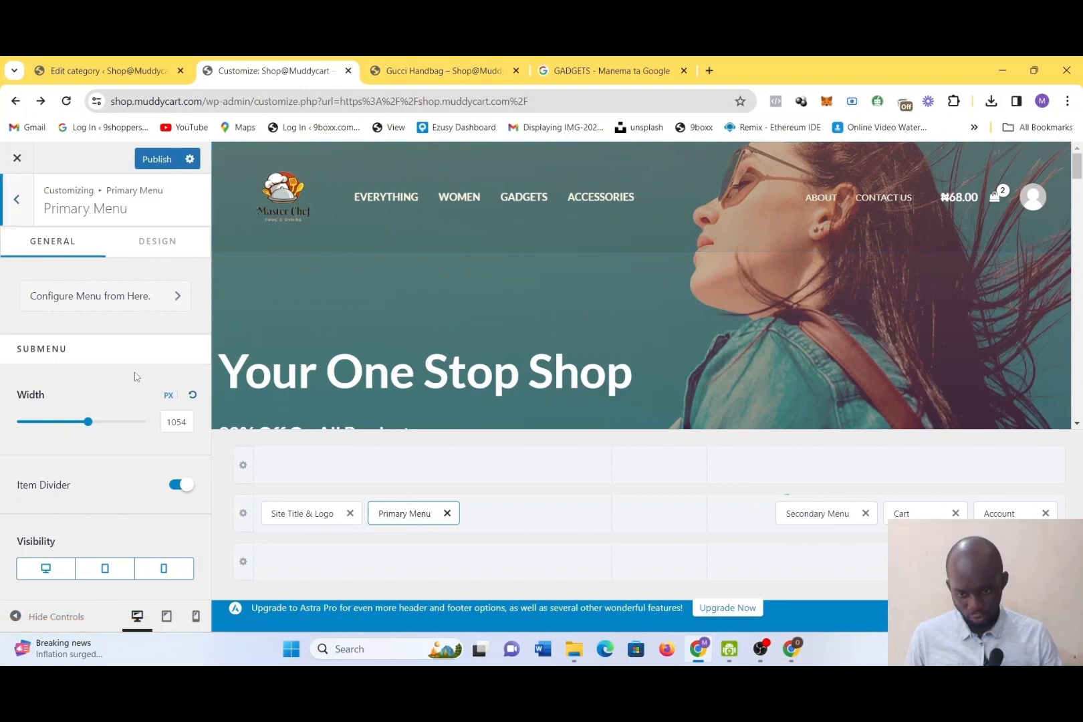
left_click(167, 252)
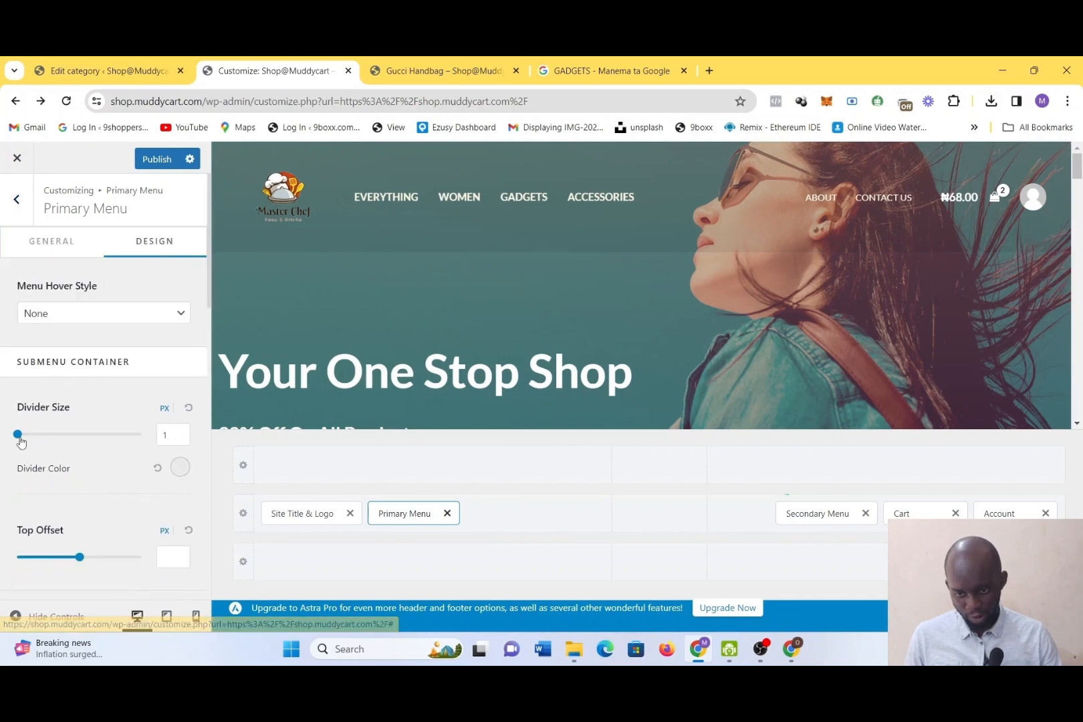
mouse_move(19, 434)
left_mouse_down()
mouse_move(40, 440)
mouse_move(5, 446)
left_mouse_up()
scroll(89, 498, "down", 4)
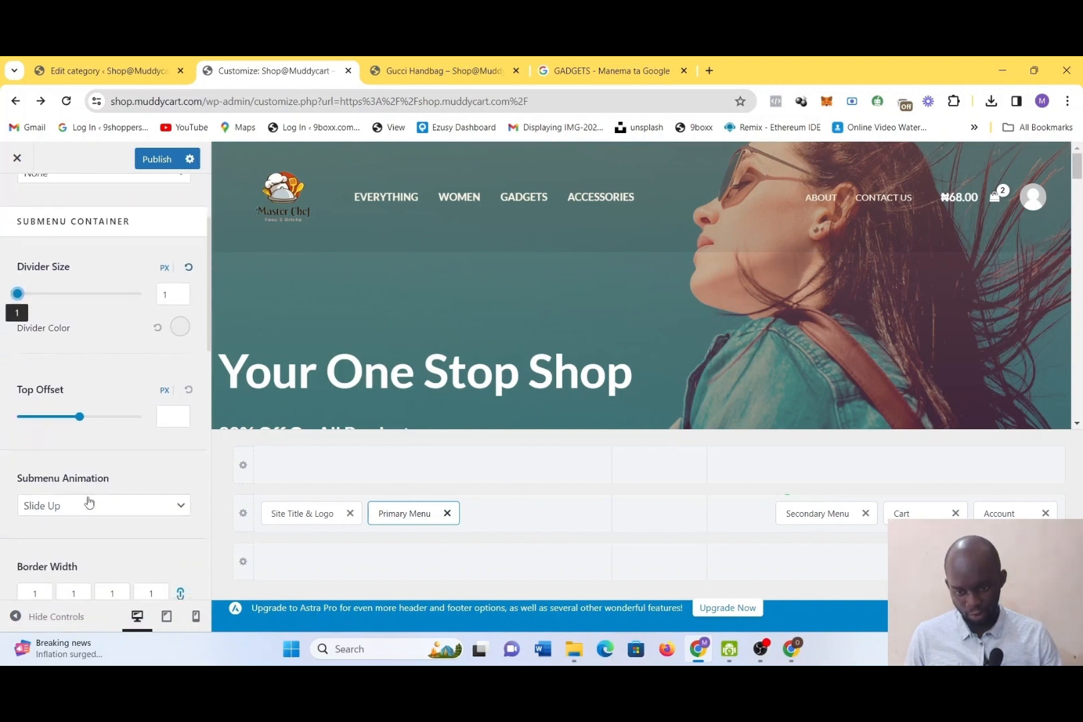
scroll(89, 499, "down", 8)
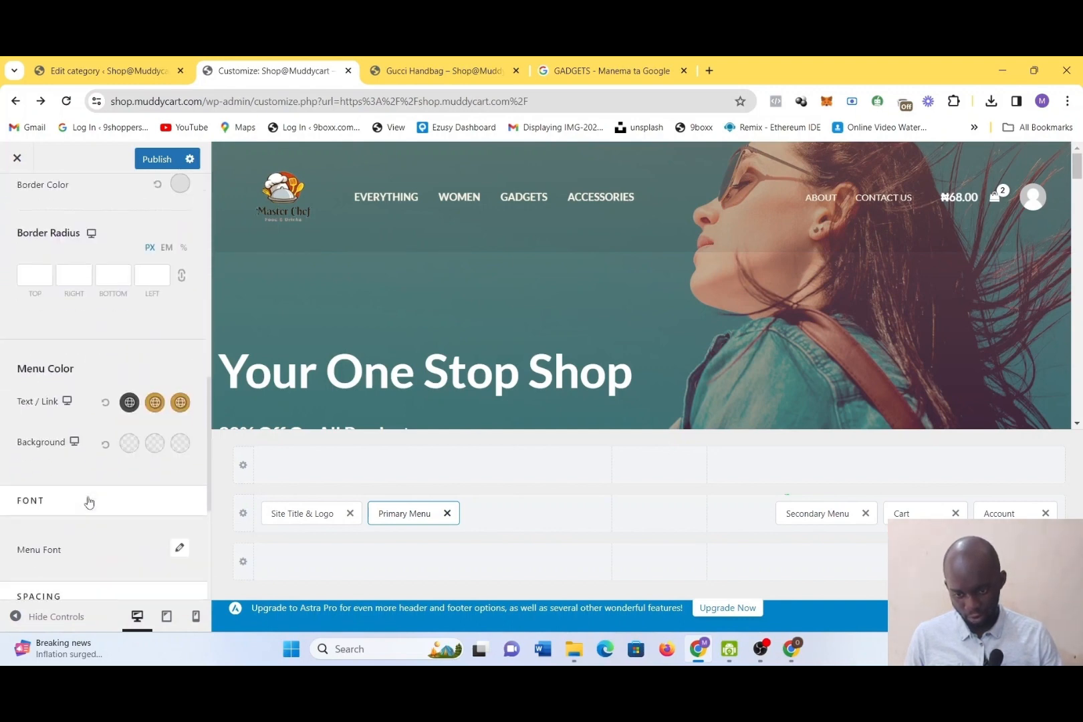
scroll(88, 497, "down", 1)
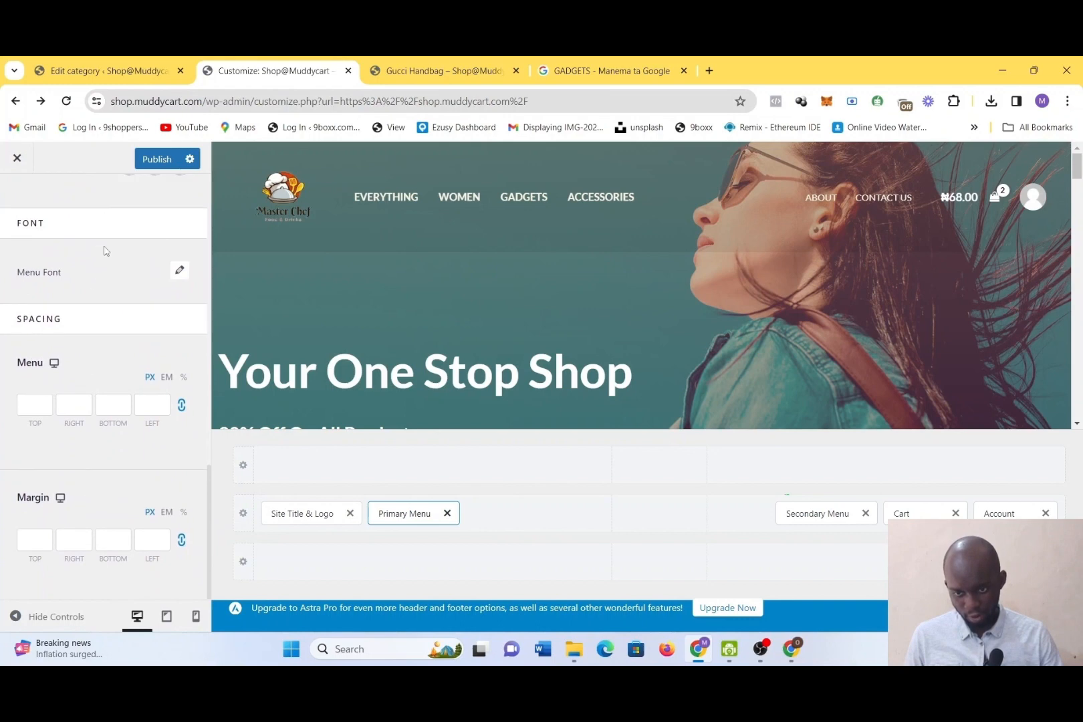
Open the primary menu's font settings and try Helvetica as the font family
left_click(180, 273)
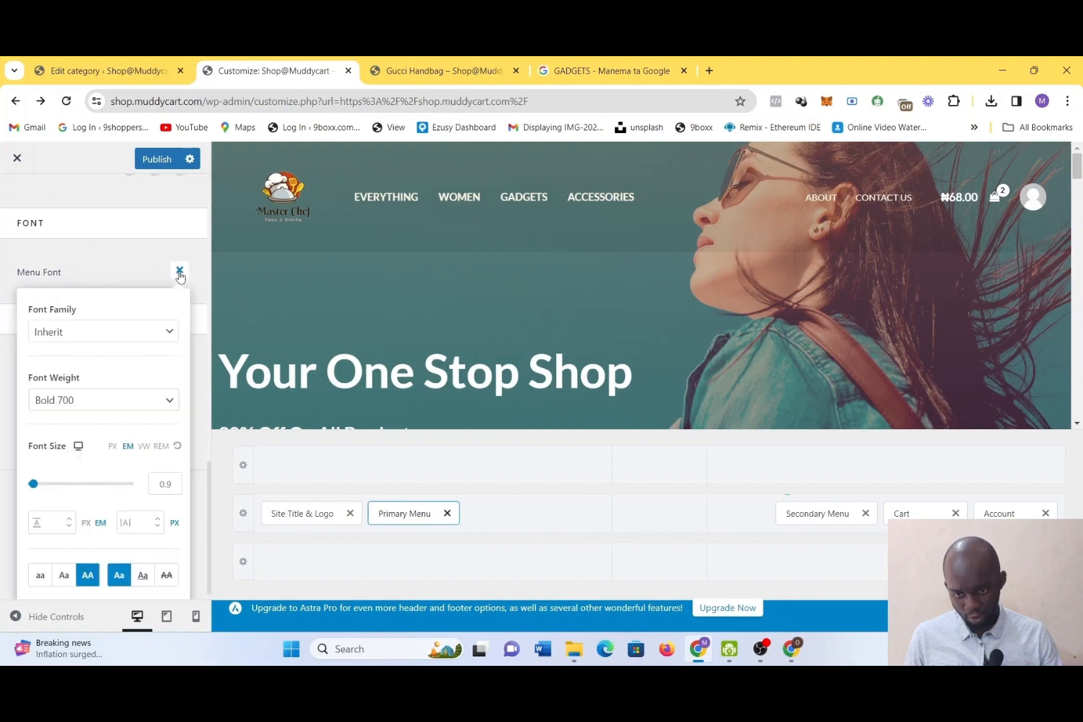
left_click(179, 273)
left_click(179, 272)
left_click(141, 334)
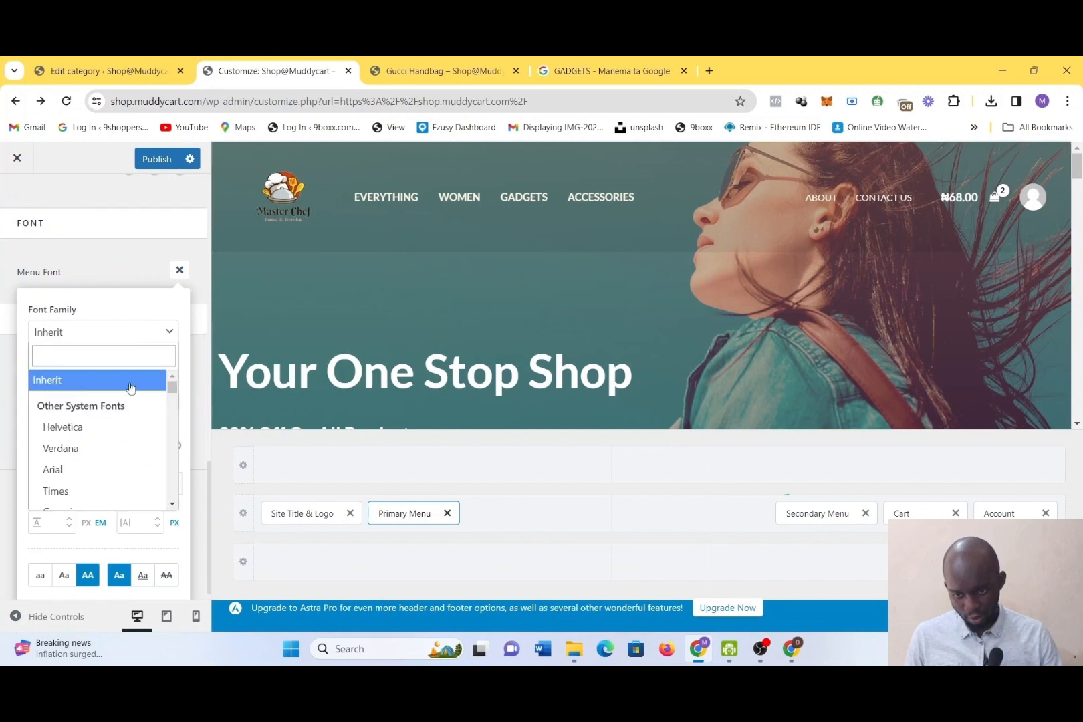
left_click(102, 438)
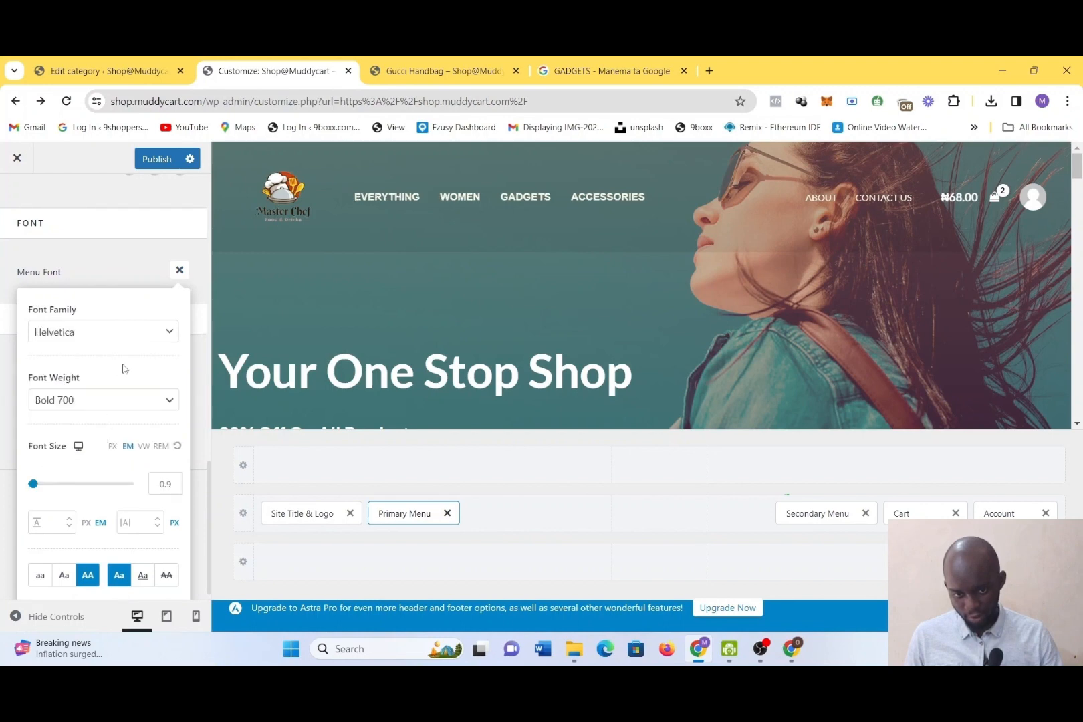
Try Aclonica as the primary menu's font family and view the font weights it offers
left_click(121, 334)
scroll(123, 482, "down", 3)
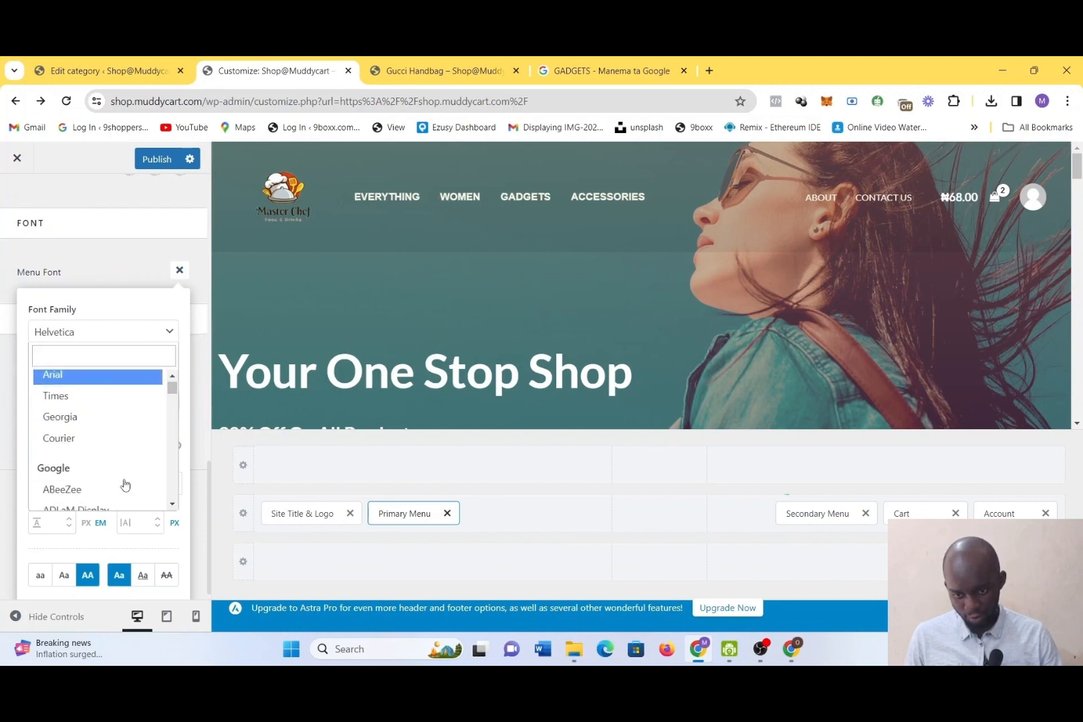
scroll(99, 450, "down", 3)
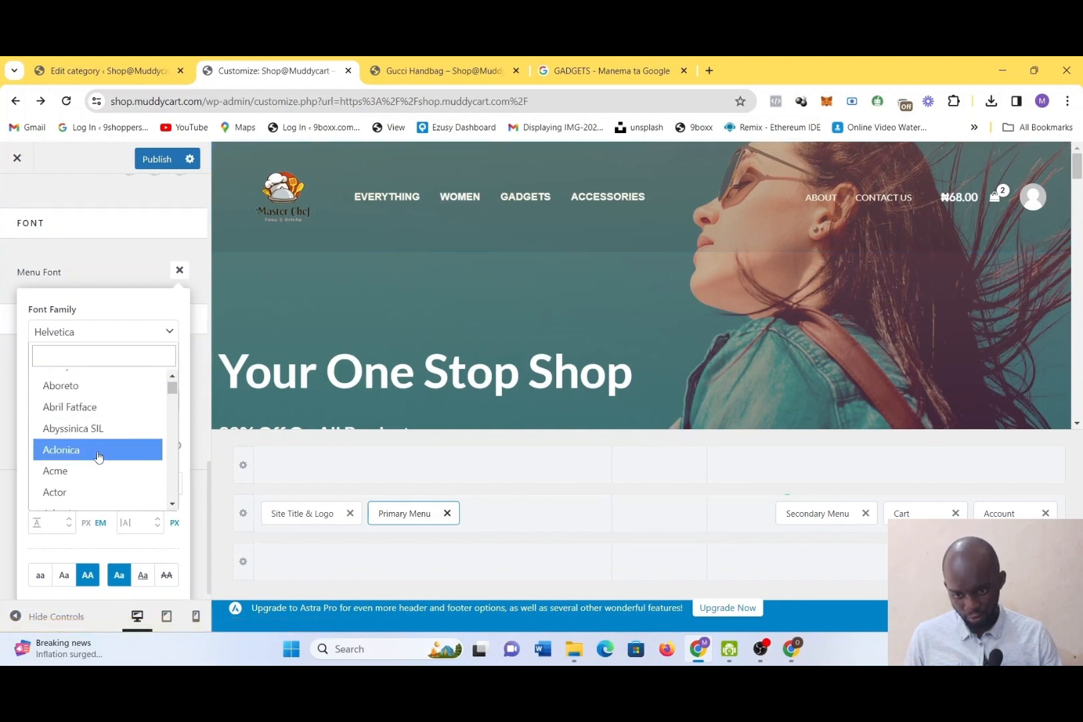
left_click(97, 450)
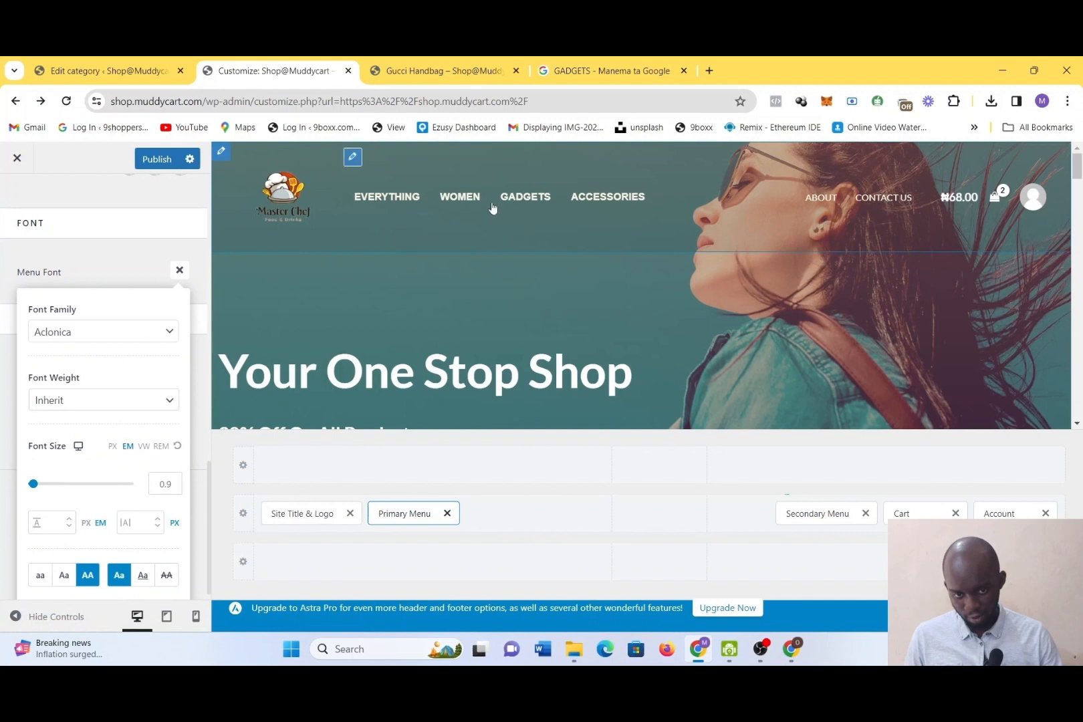
left_click(154, 403)
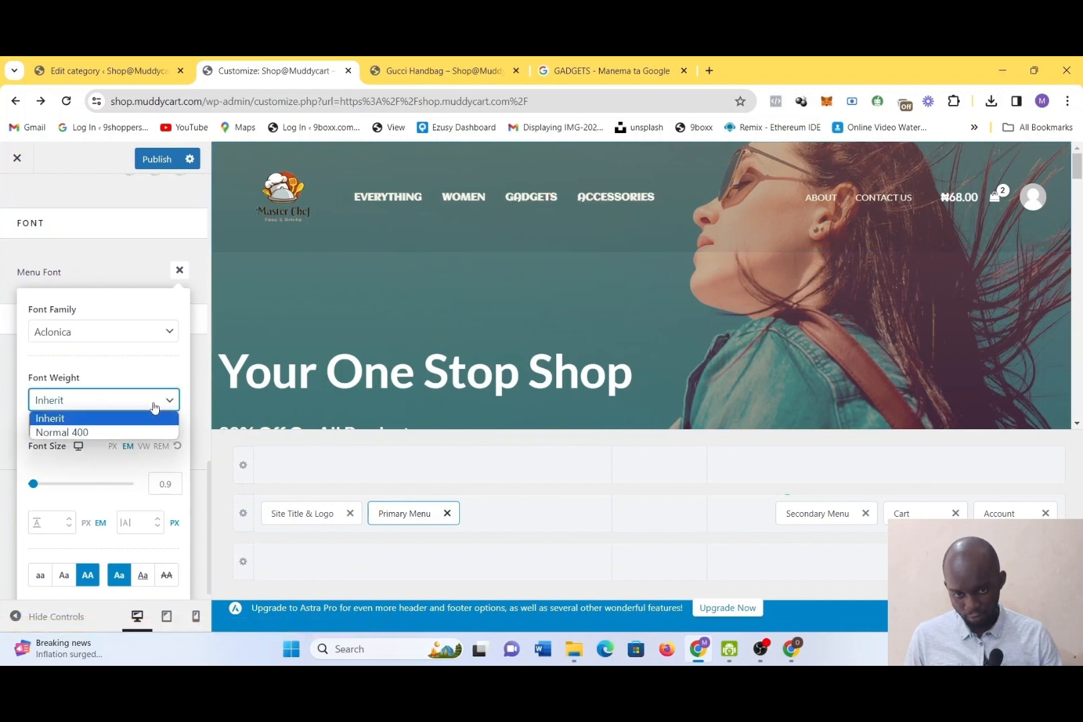
Try Akshar as the primary menu's font family
left_click(165, 335)
left_click(165, 334)
scroll(131, 421, "down", 3)
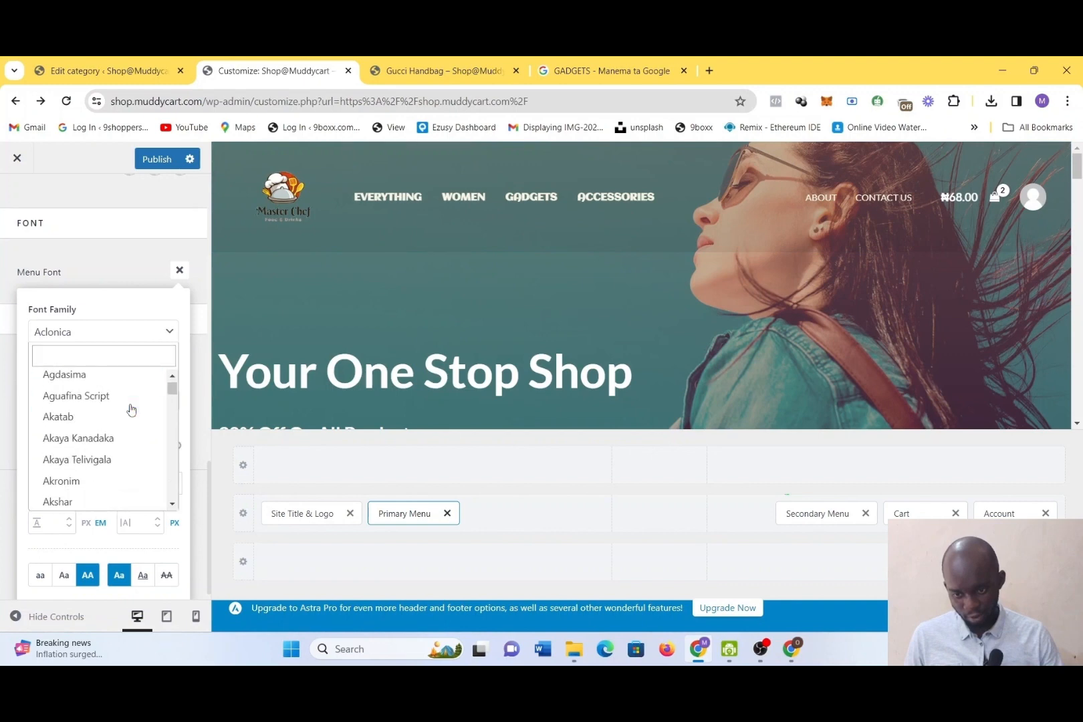
left_click(97, 454)
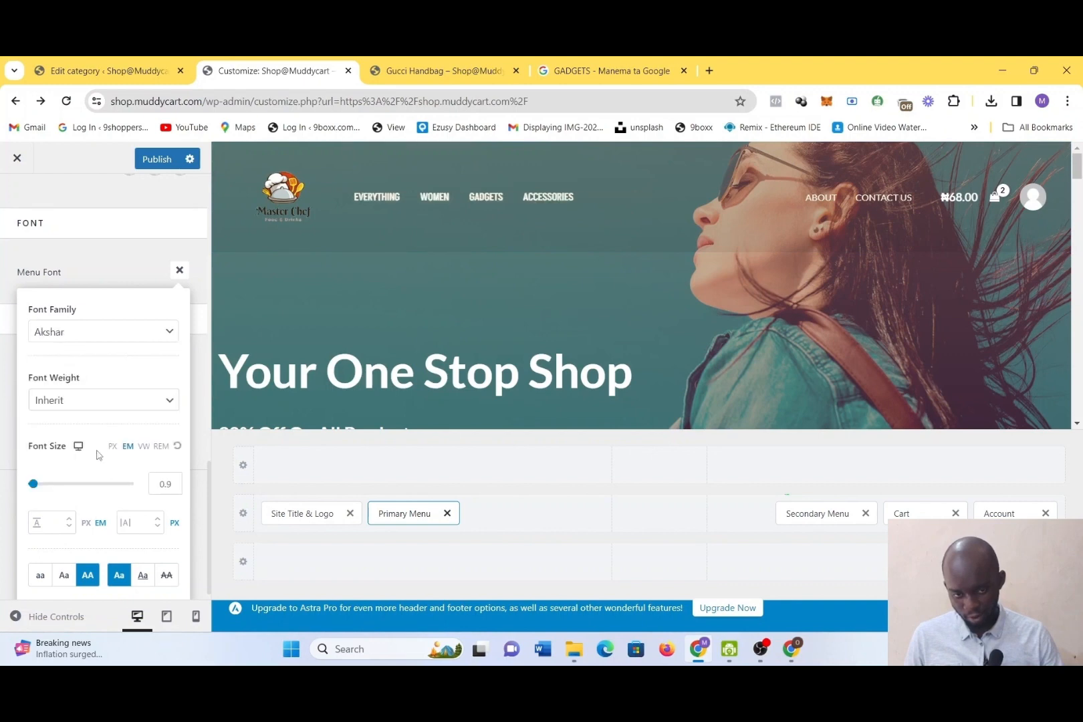
Set the primary menu's font family to Albert Sans
left_click(124, 331)
scroll(79, 440, "down", 2)
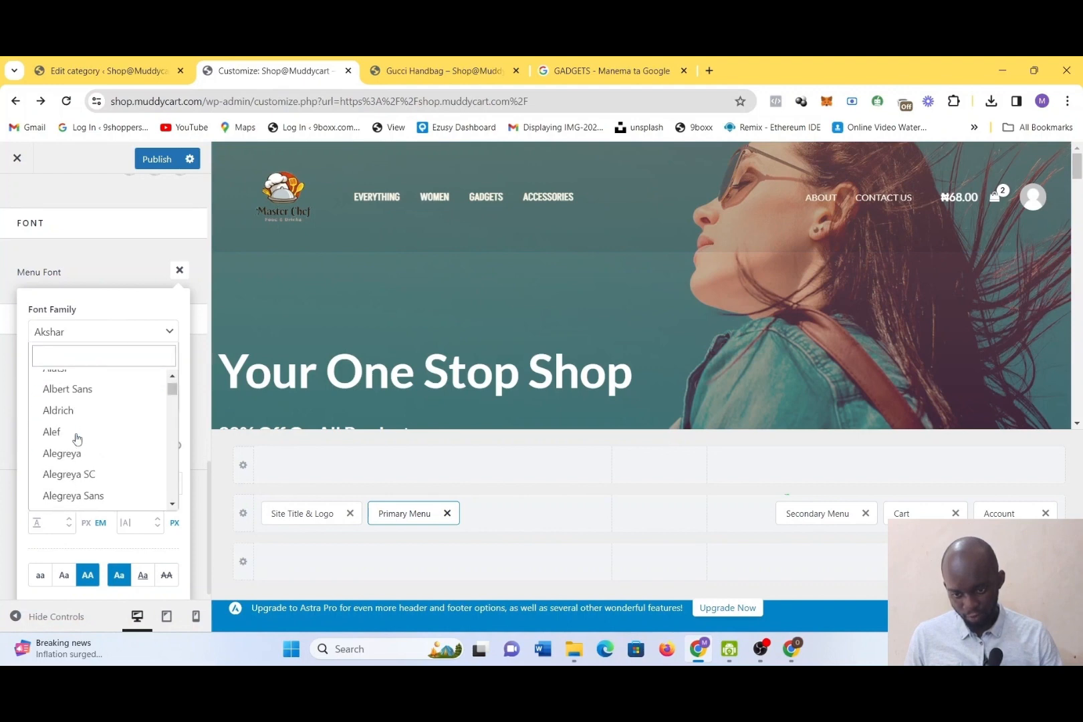
left_click(85, 388)
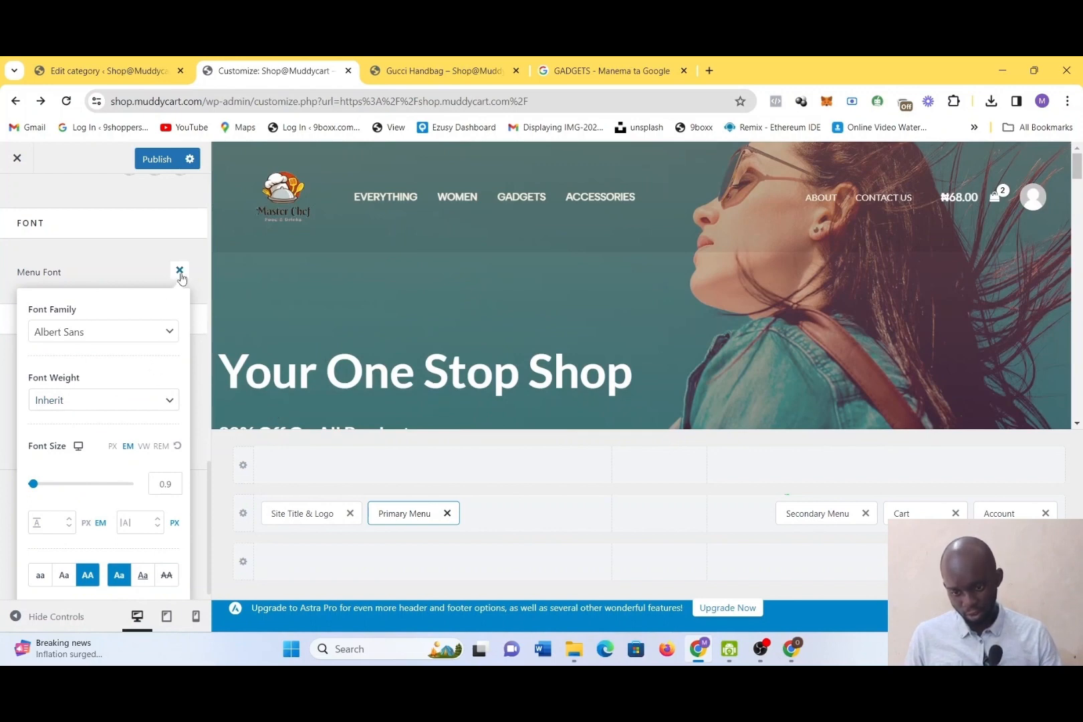
Try Light 300 and Thin 100 as the primary menu's font weight
left_click(117, 409)
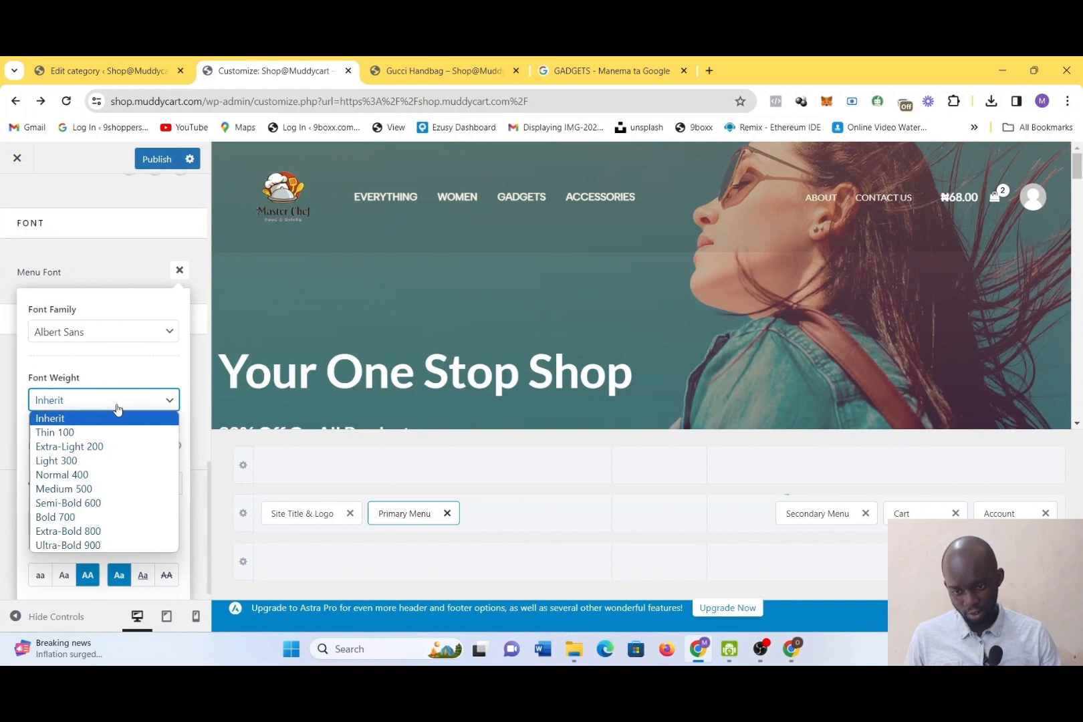
left_click(122, 460)
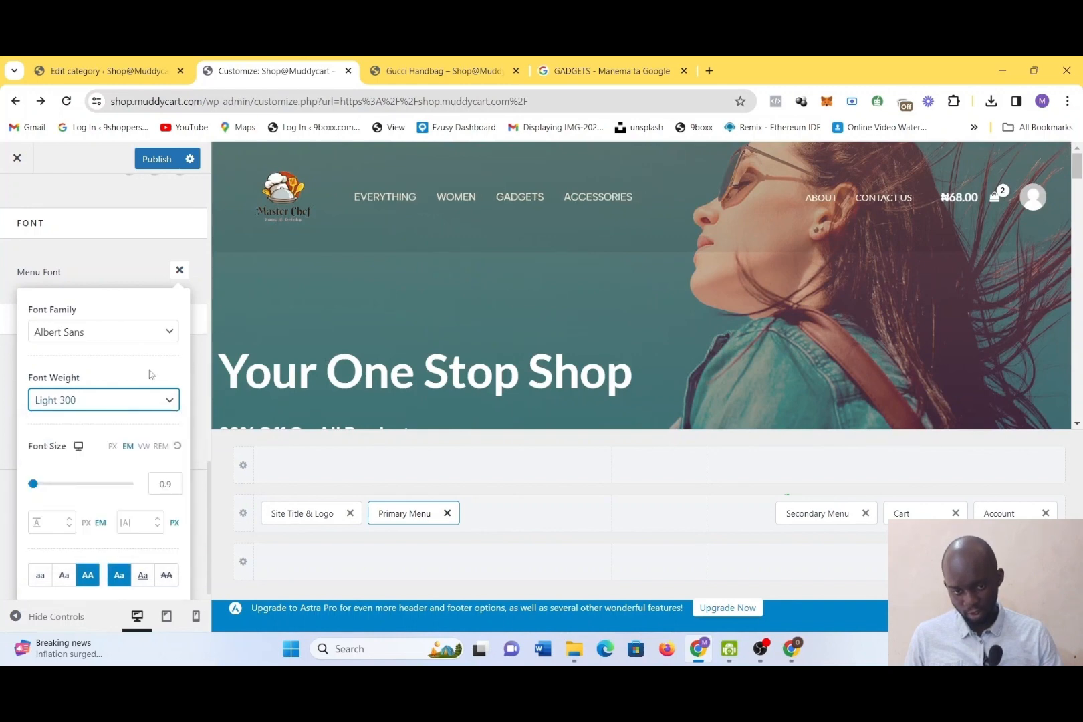
left_click(111, 405)
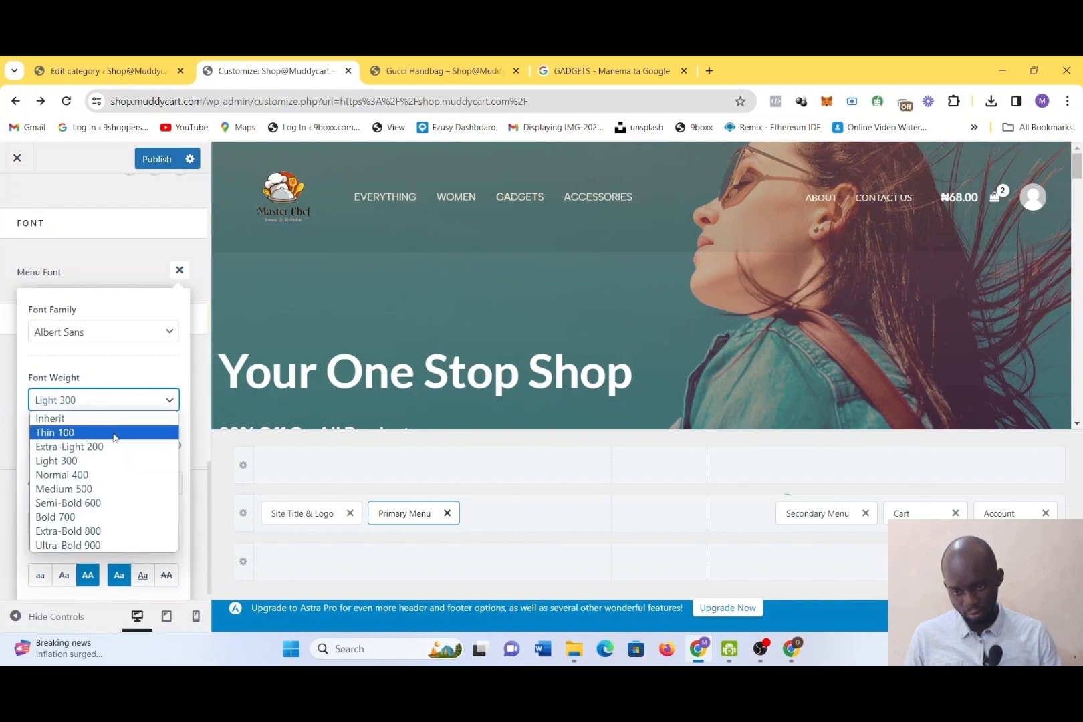
left_click(115, 433)
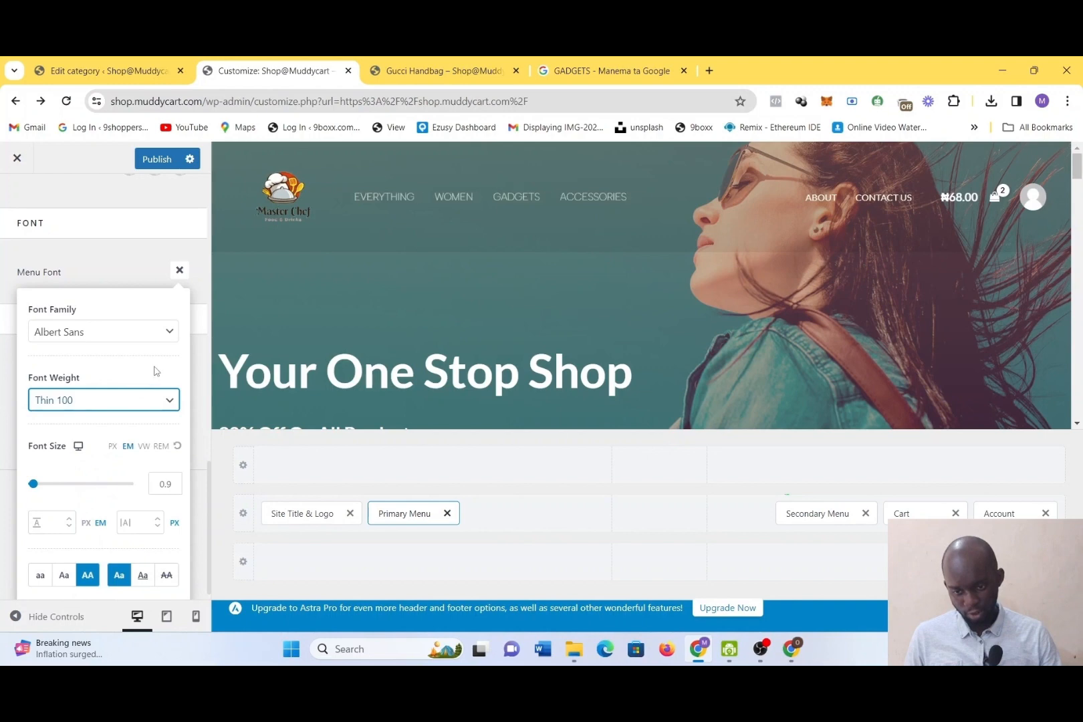
Set the primary menu's font weight to Extra-Bold 800 and close the font settings
left_click(150, 414)
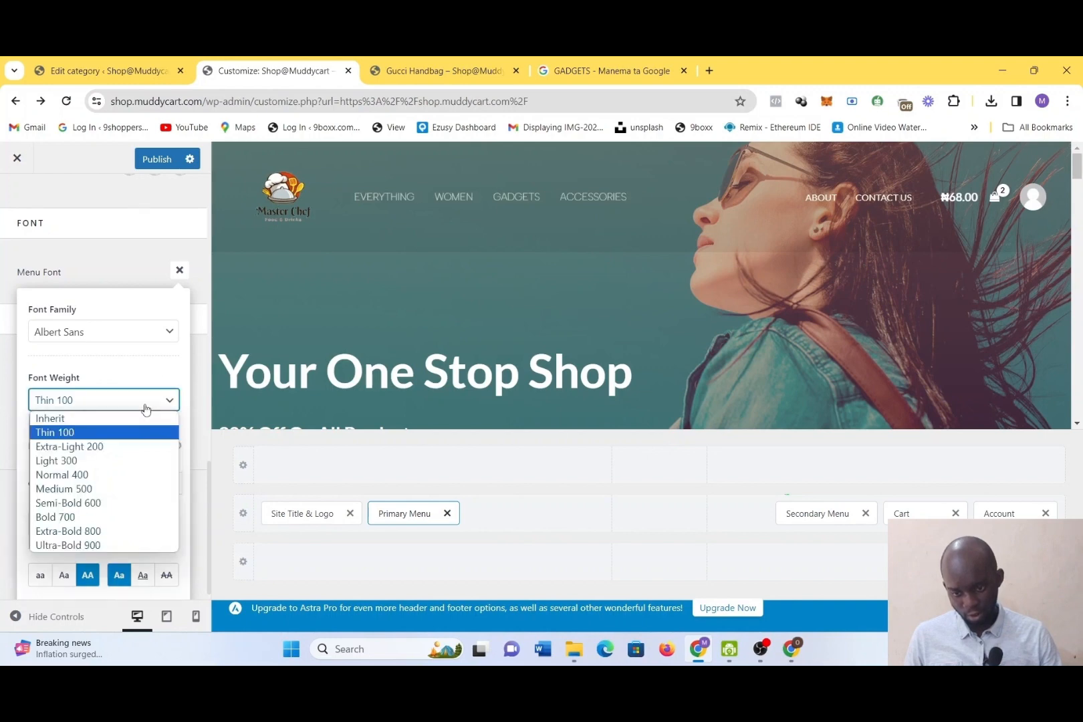
left_click(126, 535)
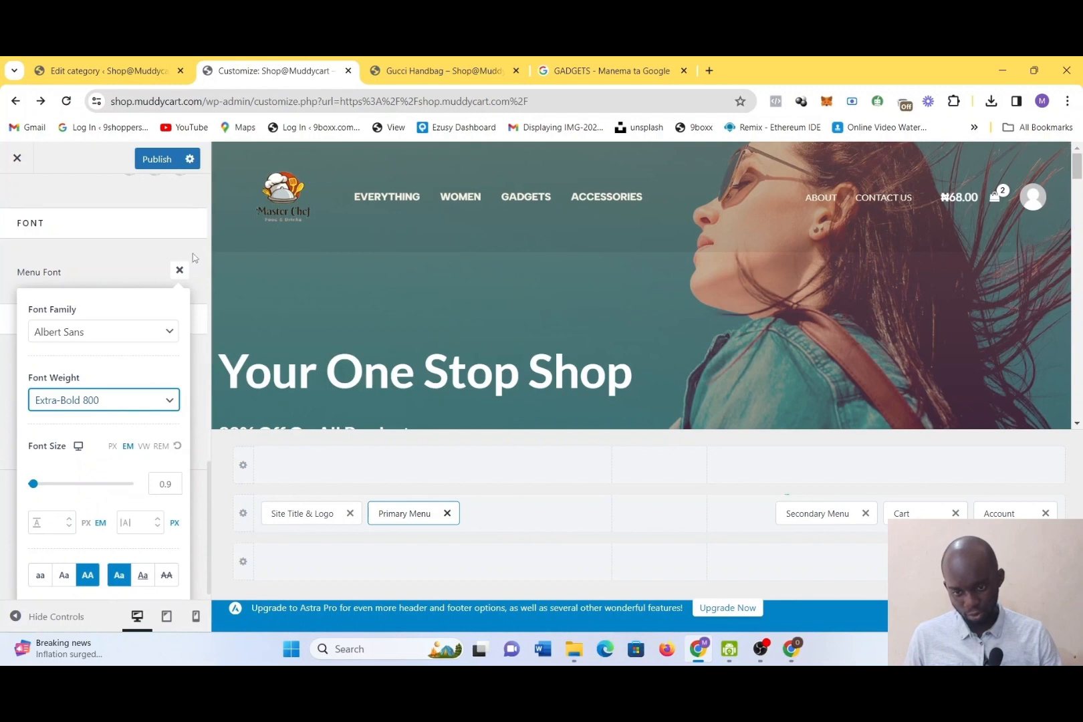
left_click(179, 270)
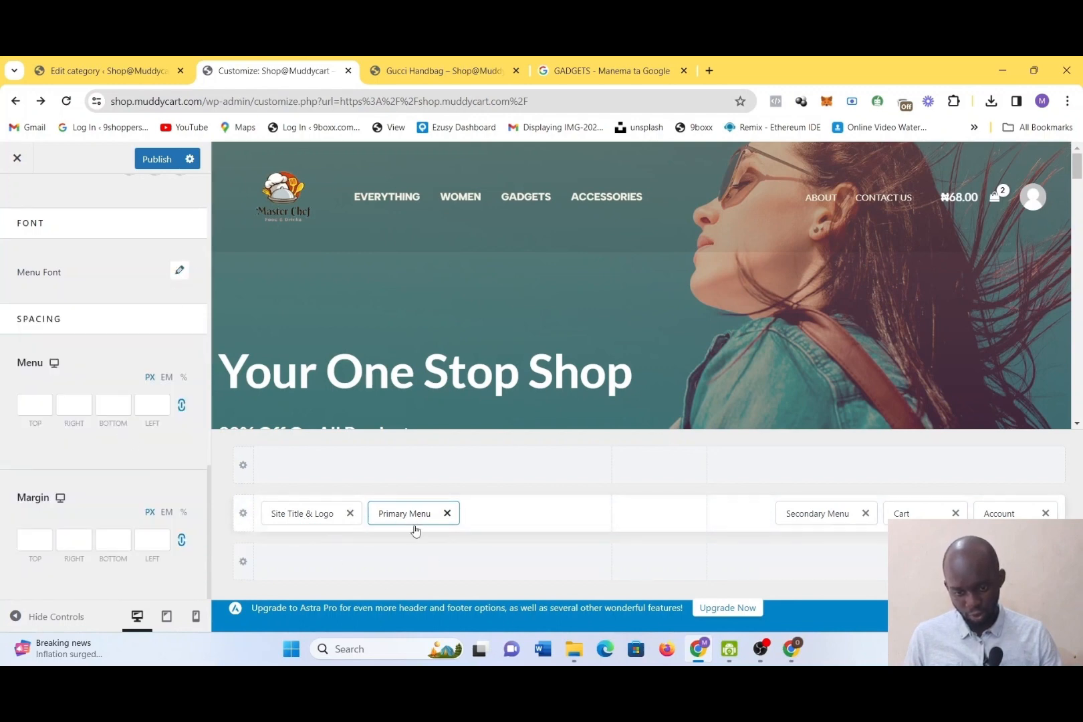
Try Zoom In as the primary menu's hover style and set it back to None
scroll(146, 561, "up", 5)
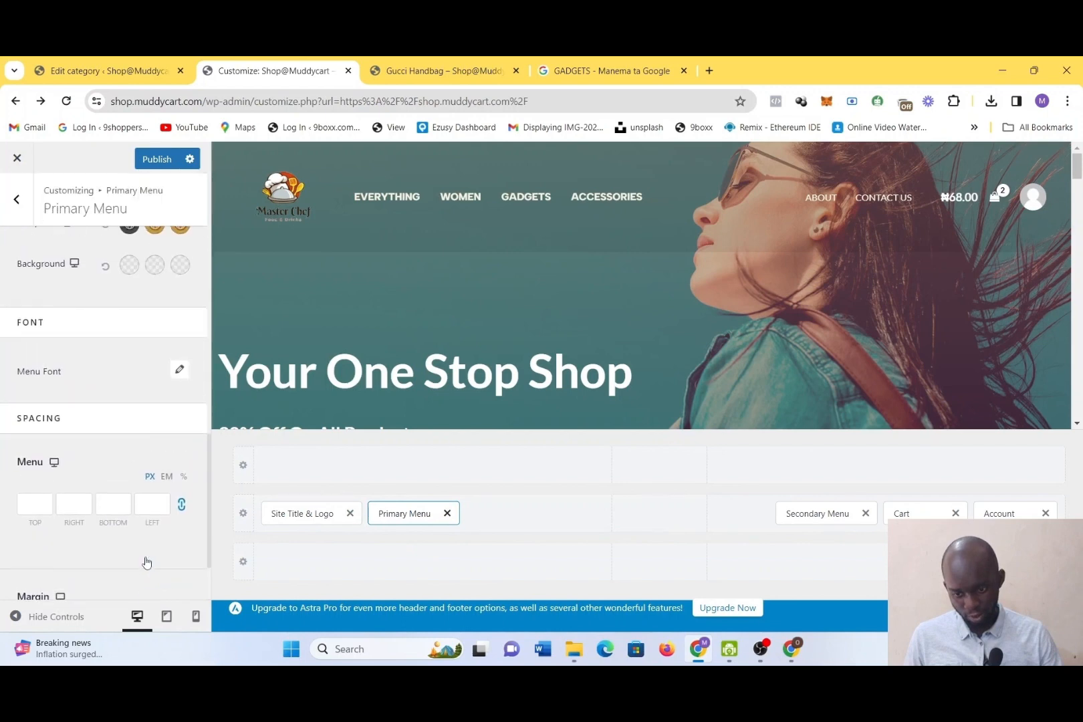
scroll(146, 562, "up", 3)
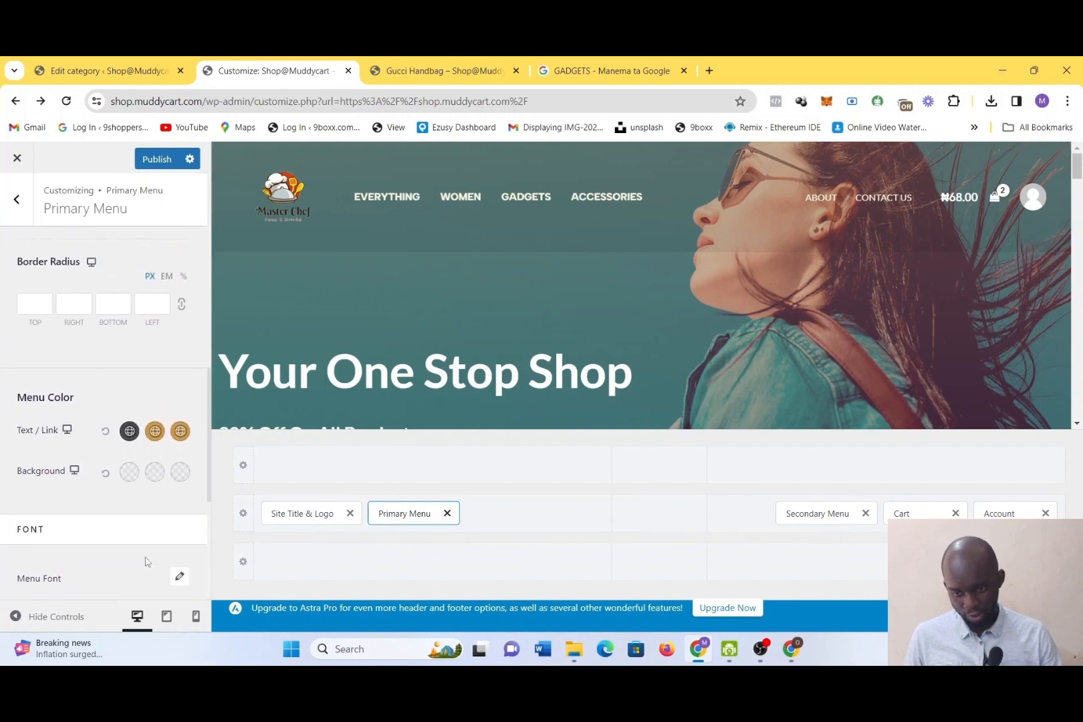
scroll(146, 562, "up", 8)
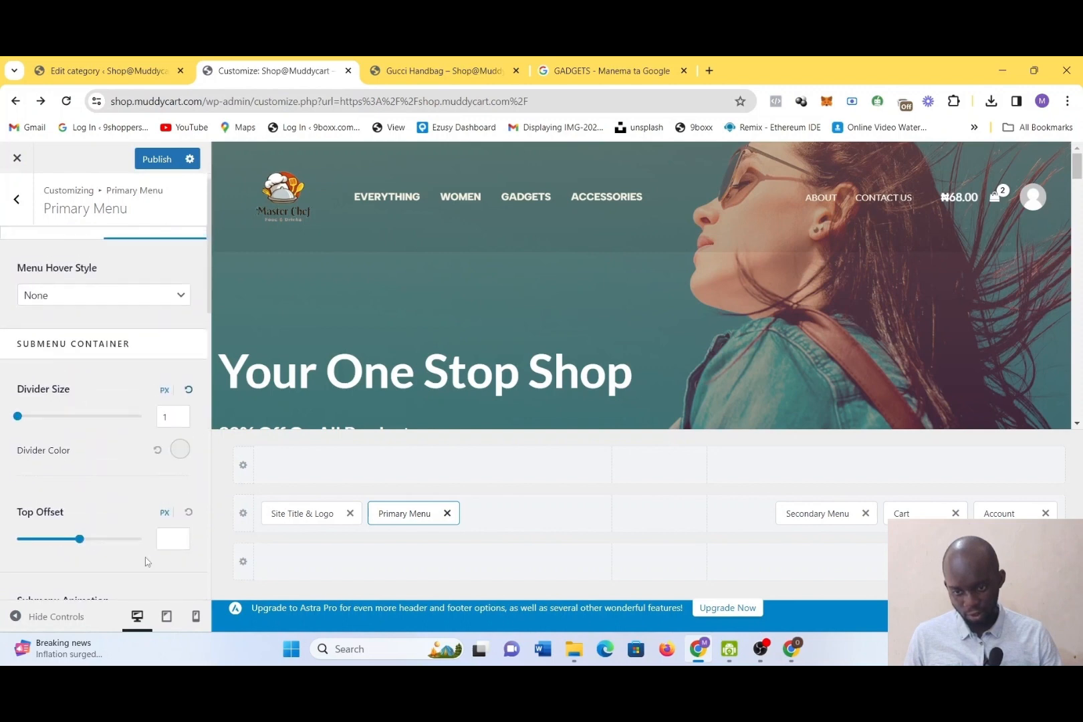
scroll(147, 561, "up", 1)
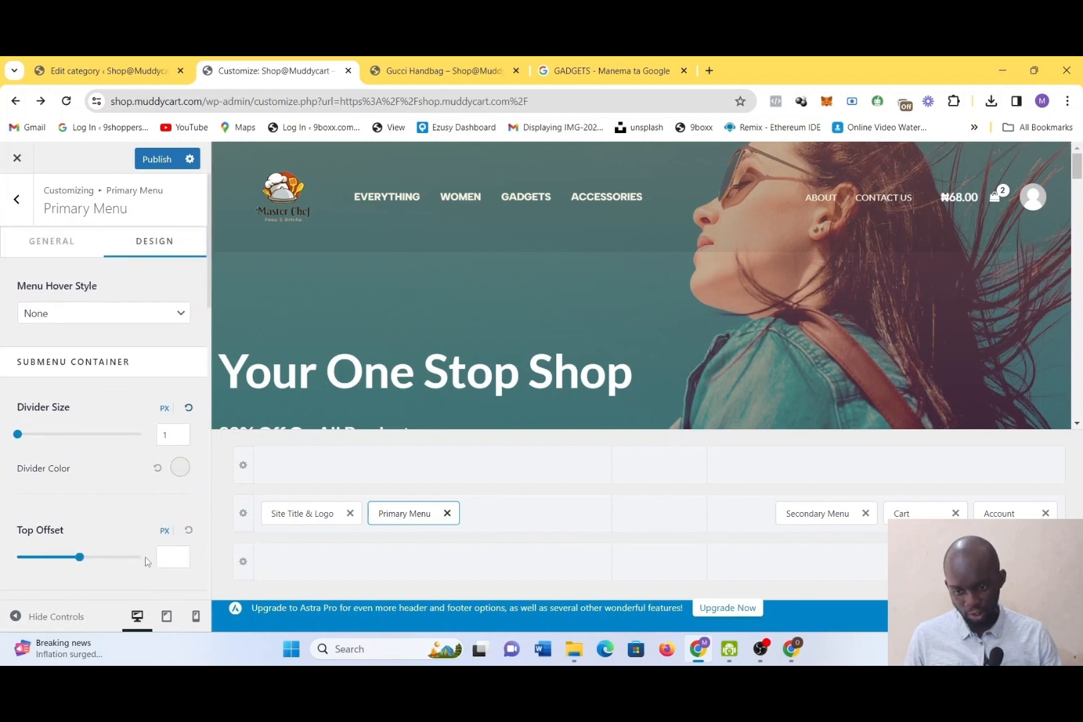
left_click(127, 319)
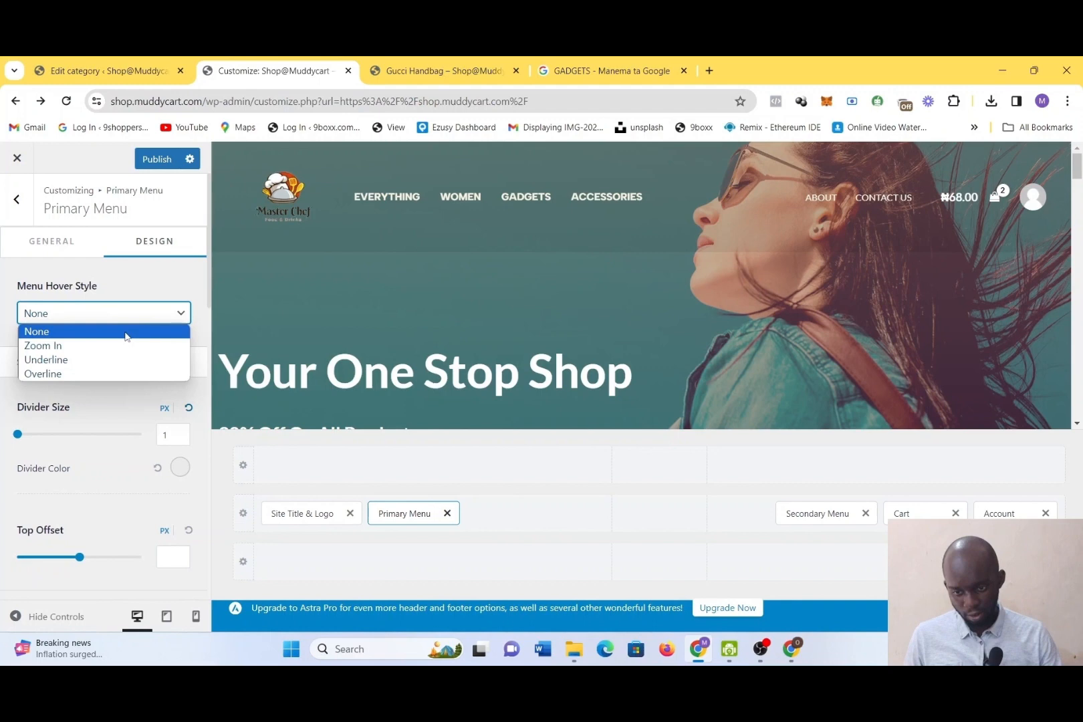
left_click(92, 346)
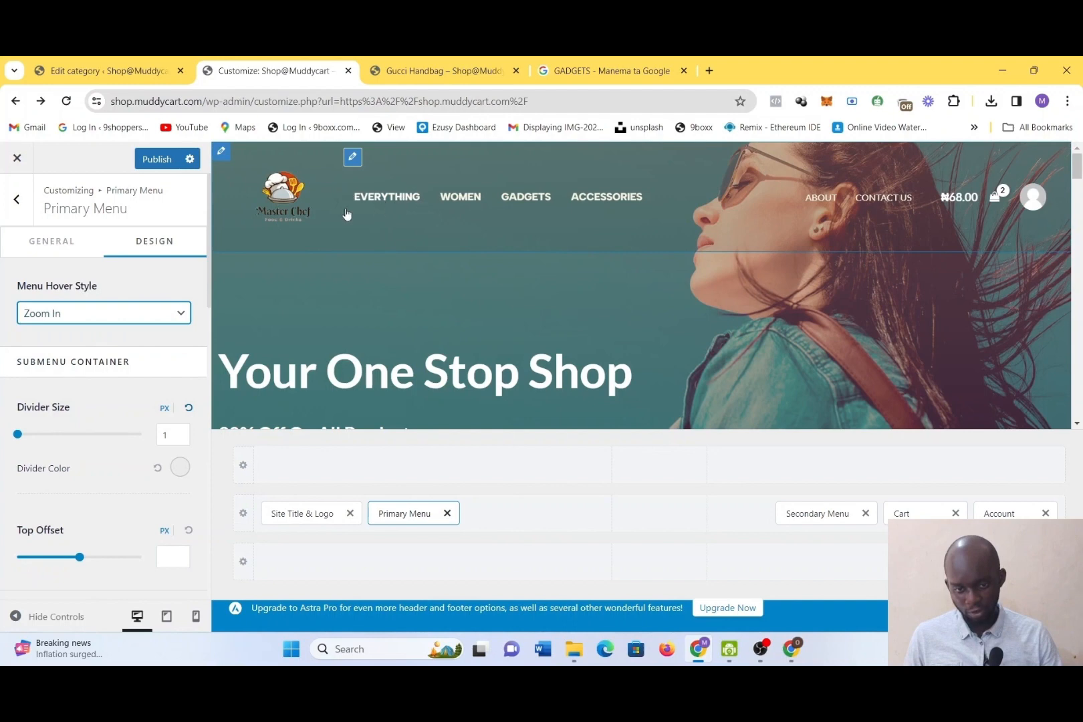
left_click(123, 320)
left_click(101, 332)
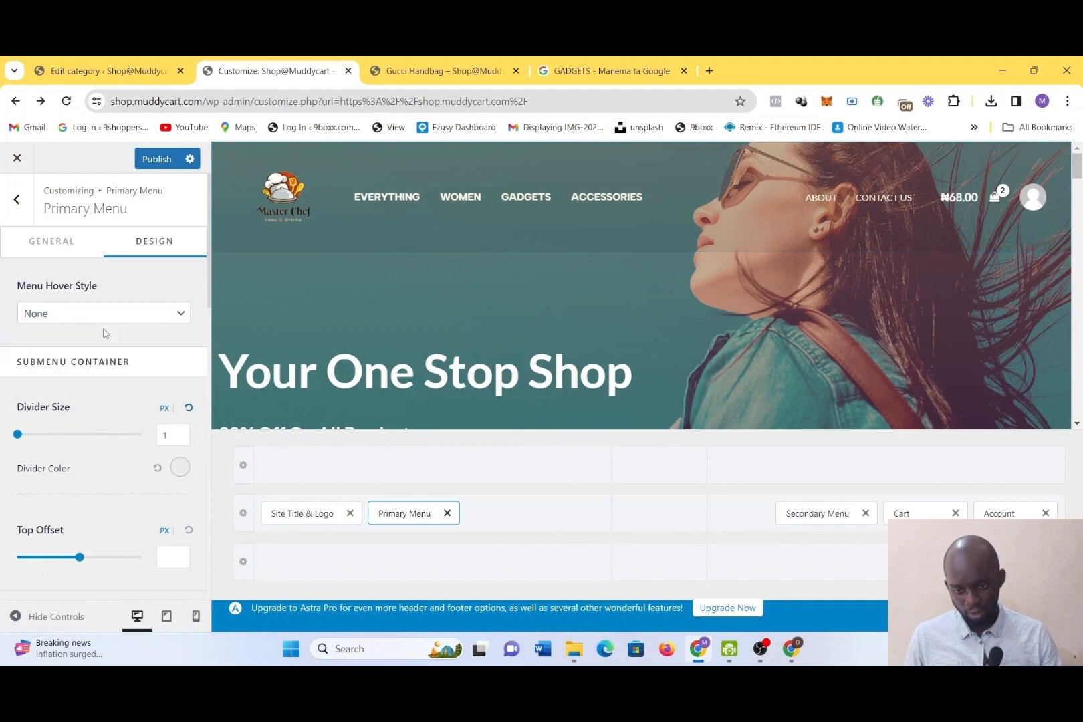
Open the menu configuration from the primary menu's general settings and show all menu locations
left_click(96, 249)
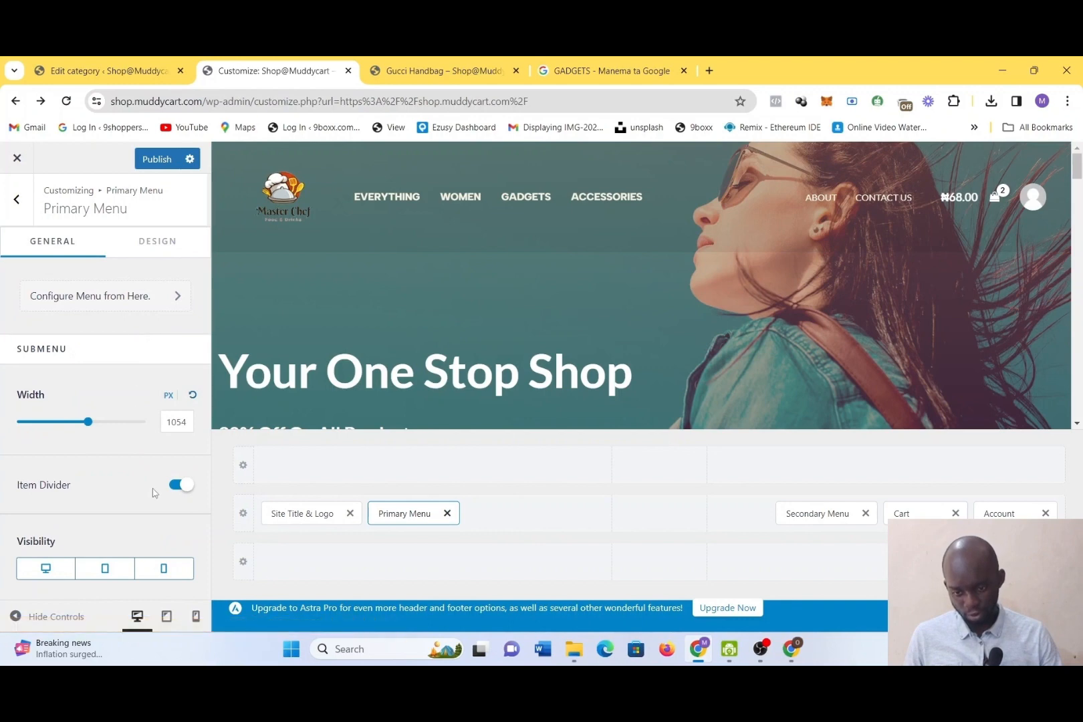
left_click(427, 519)
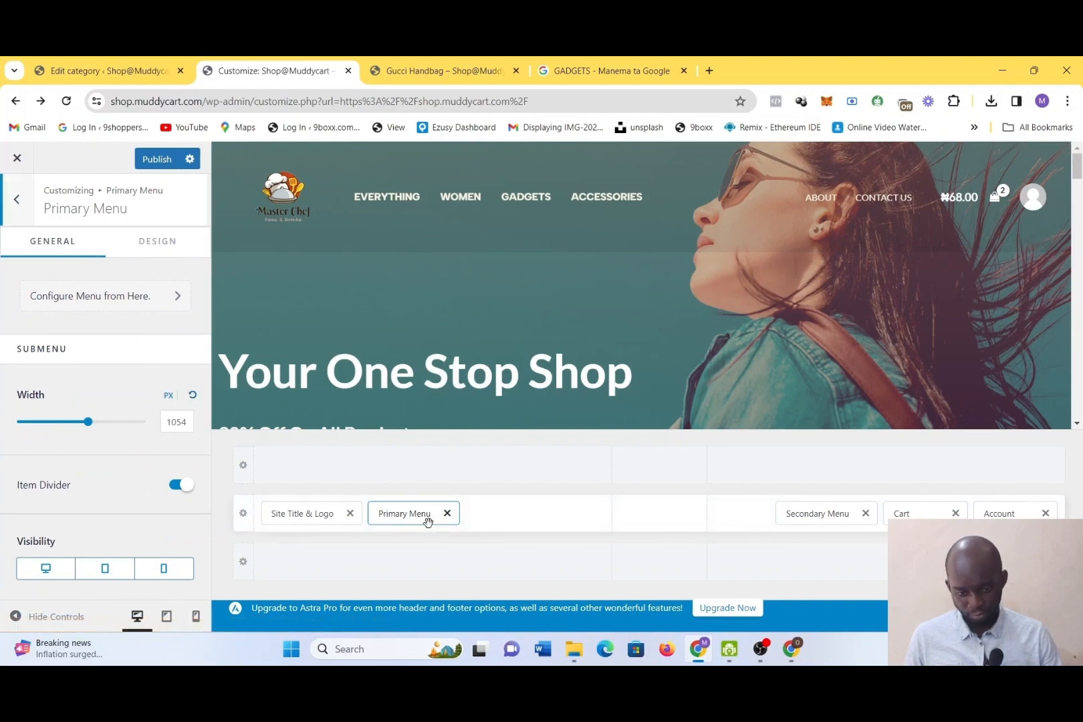
left_click(27, 213)
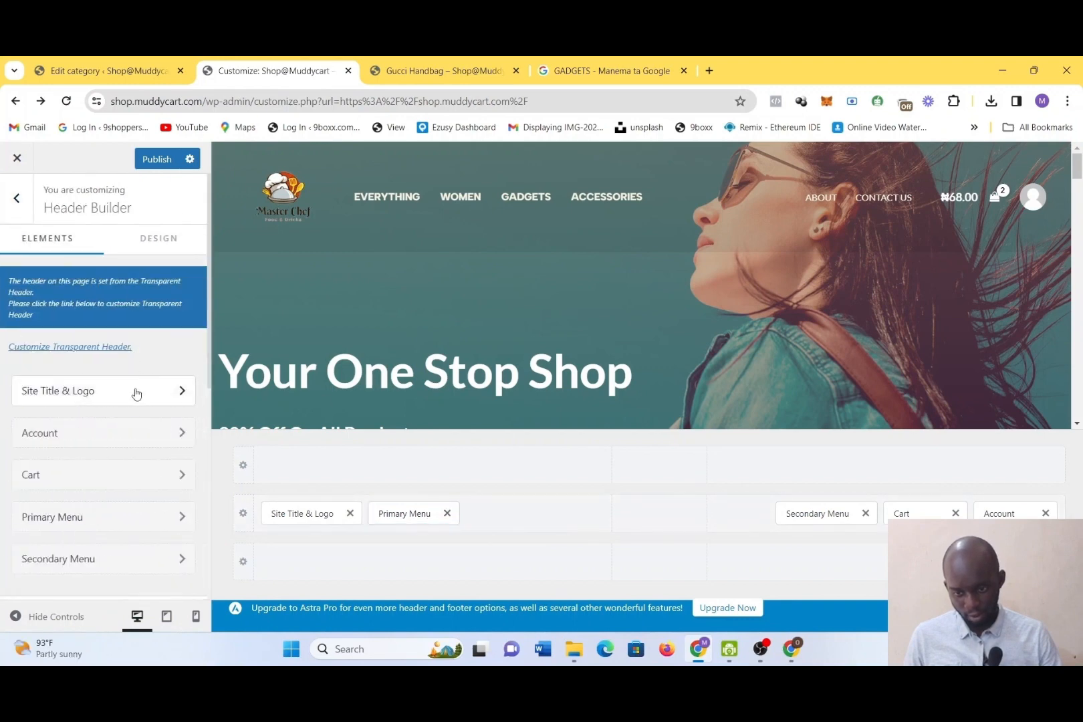
left_click(114, 535)
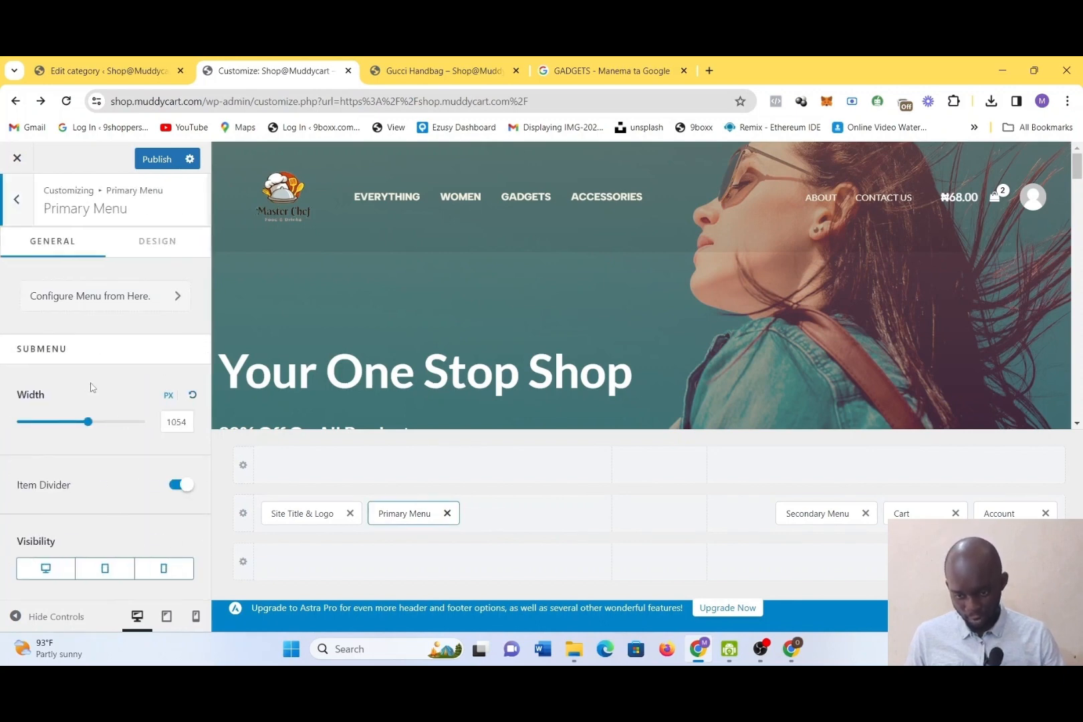
left_click(109, 302)
left_click(100, 555)
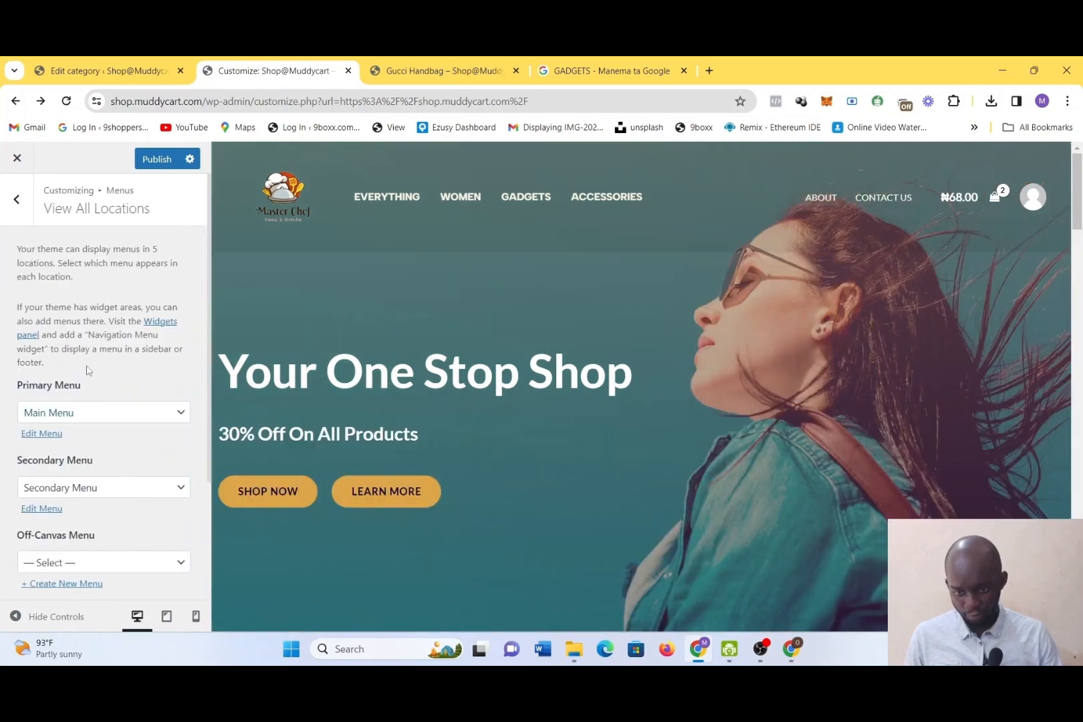
scroll(111, 480, "down", 1)
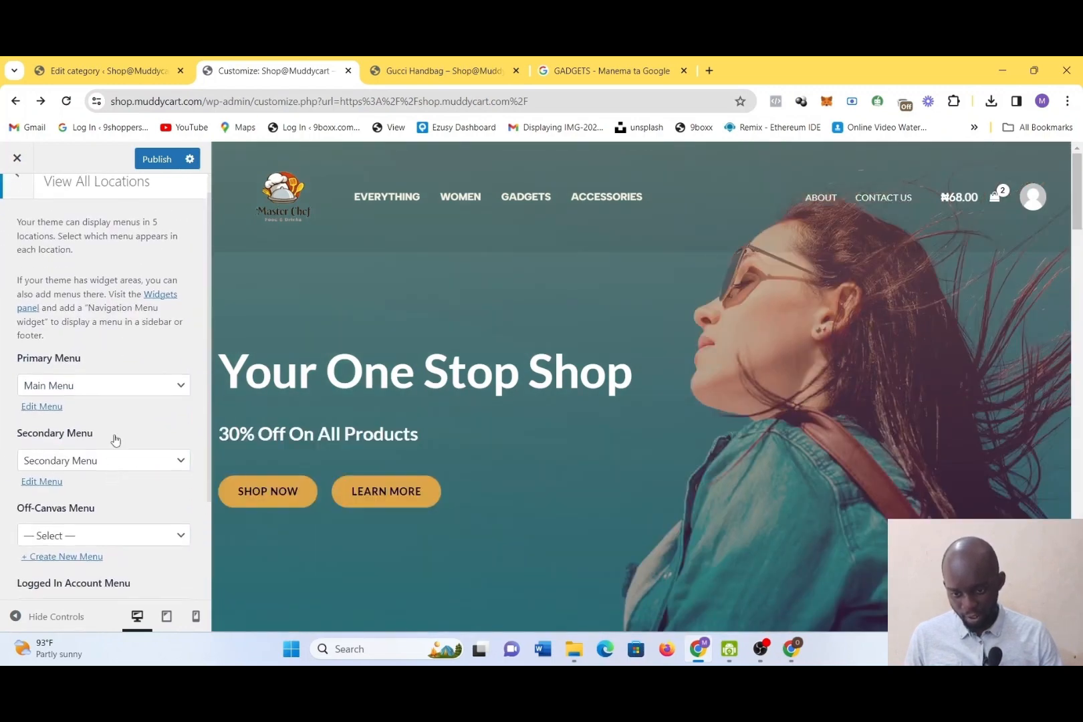
Try the For Her and For Him menus in the Primary Menu location
left_click(117, 393)
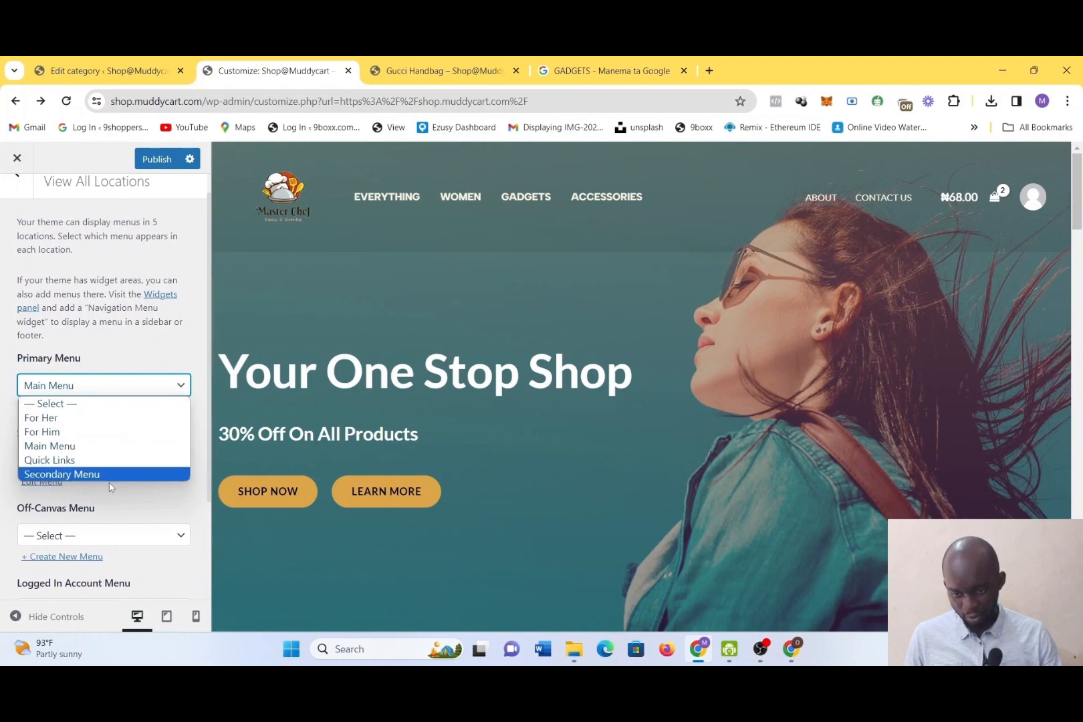
left_click(97, 418)
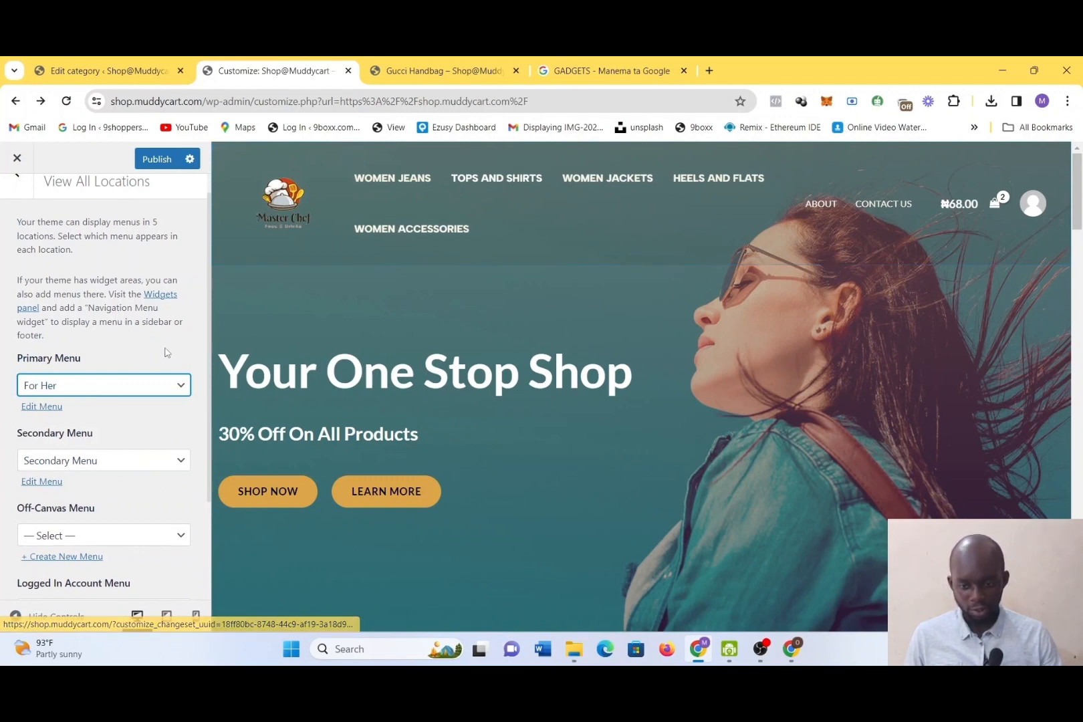
left_click(134, 390)
left_click(121, 431)
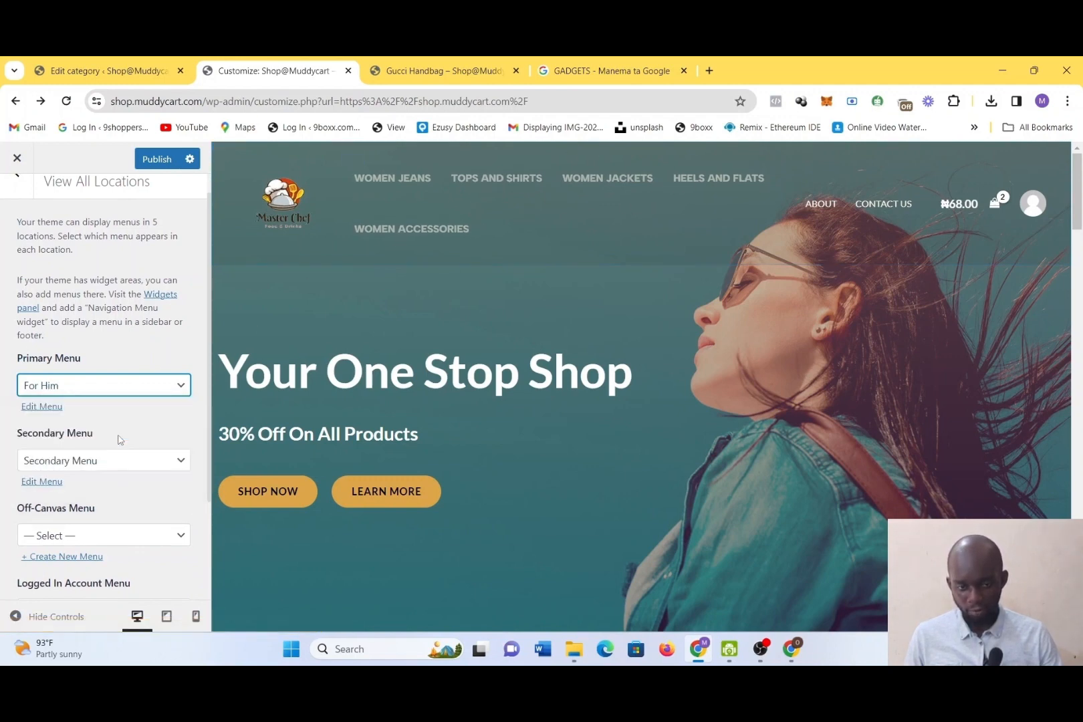
Try the Secondary Menu and Quick Links menus in the Primary Menu location and restore Main Menu
left_click(104, 394)
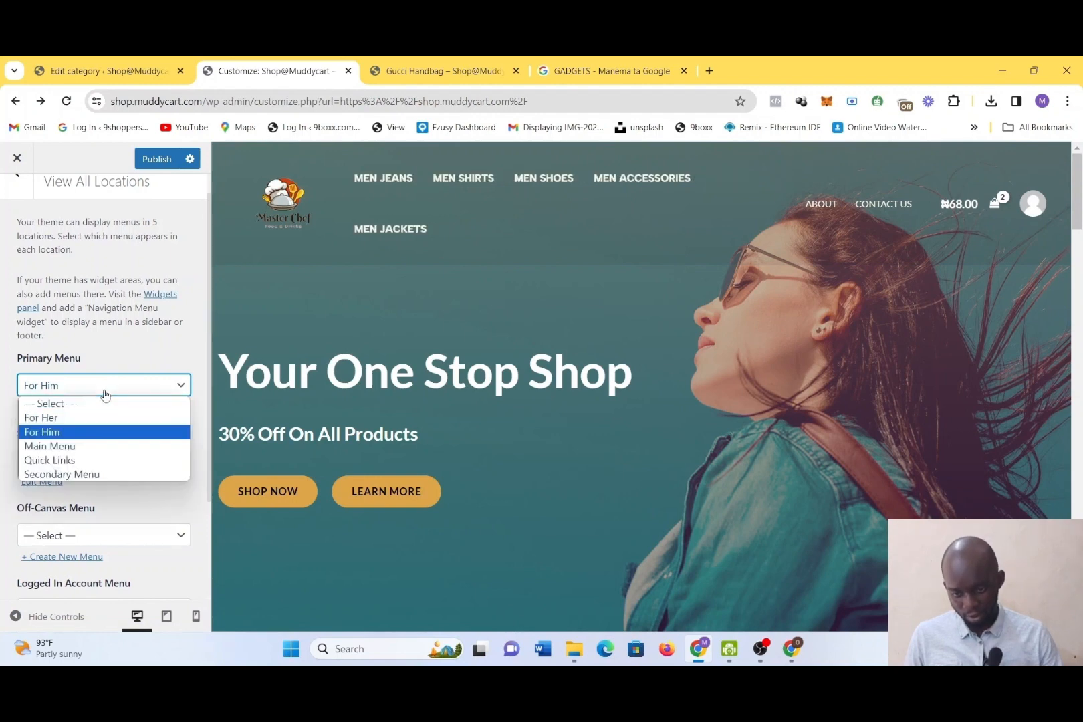
left_click(107, 474)
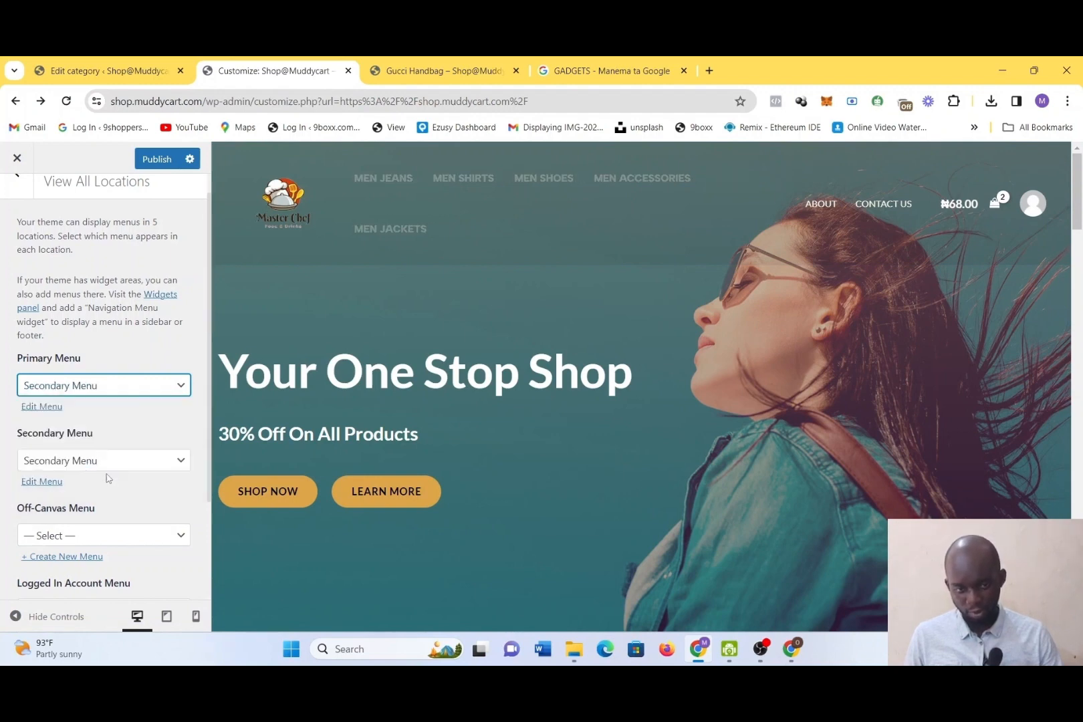
left_click(127, 393)
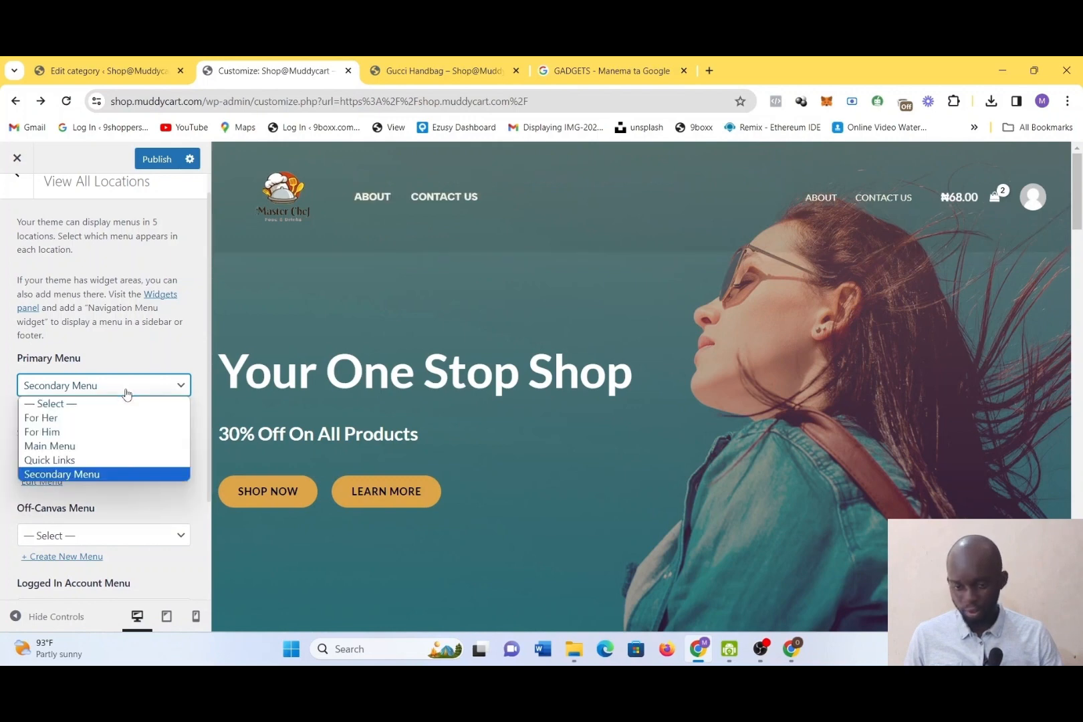
left_click(111, 457)
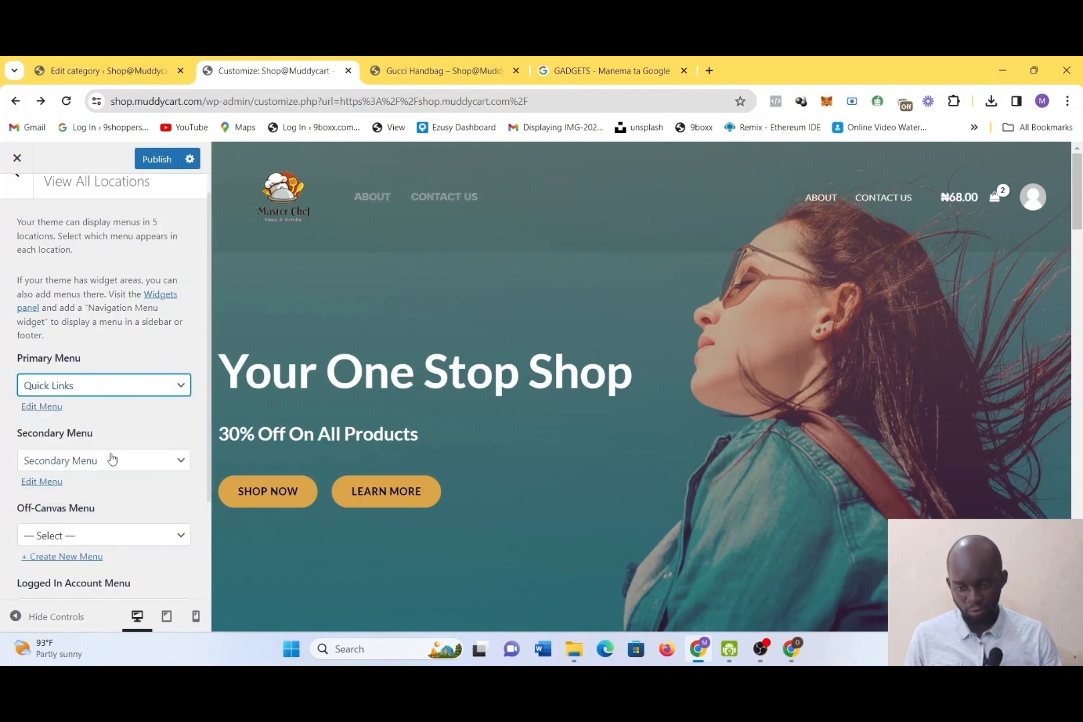
left_click(118, 385)
key("Escape")
key("Up")
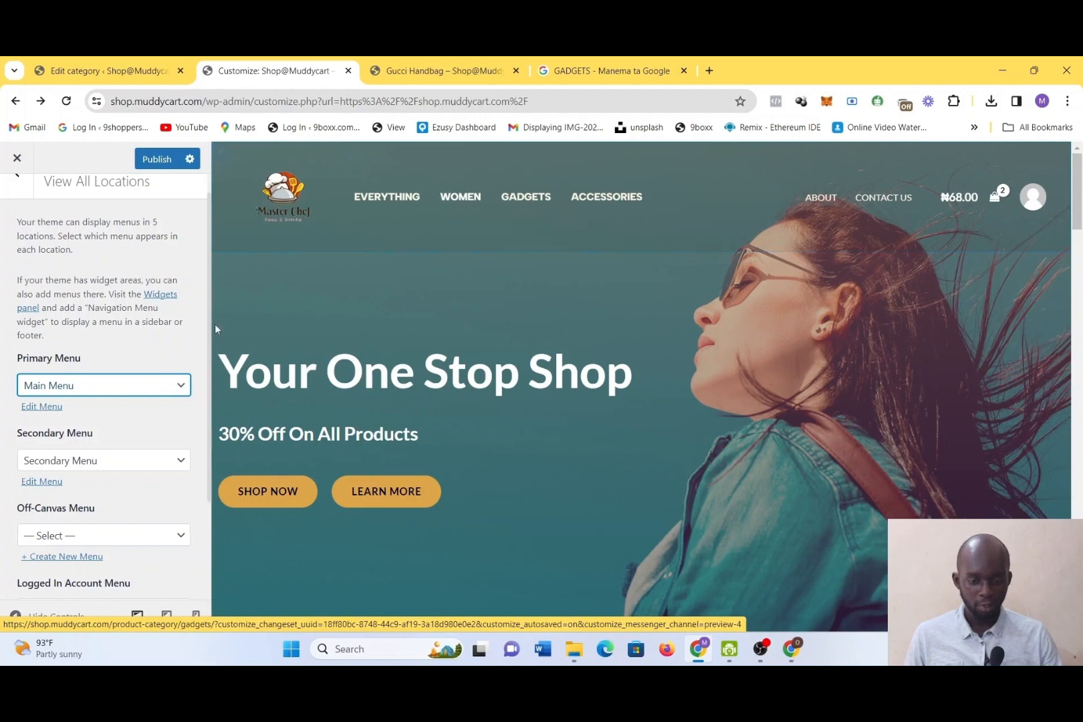
Preview Quick Links in the Primary Menu location once more and reassign Main Menu to it
left_click(182, 379)
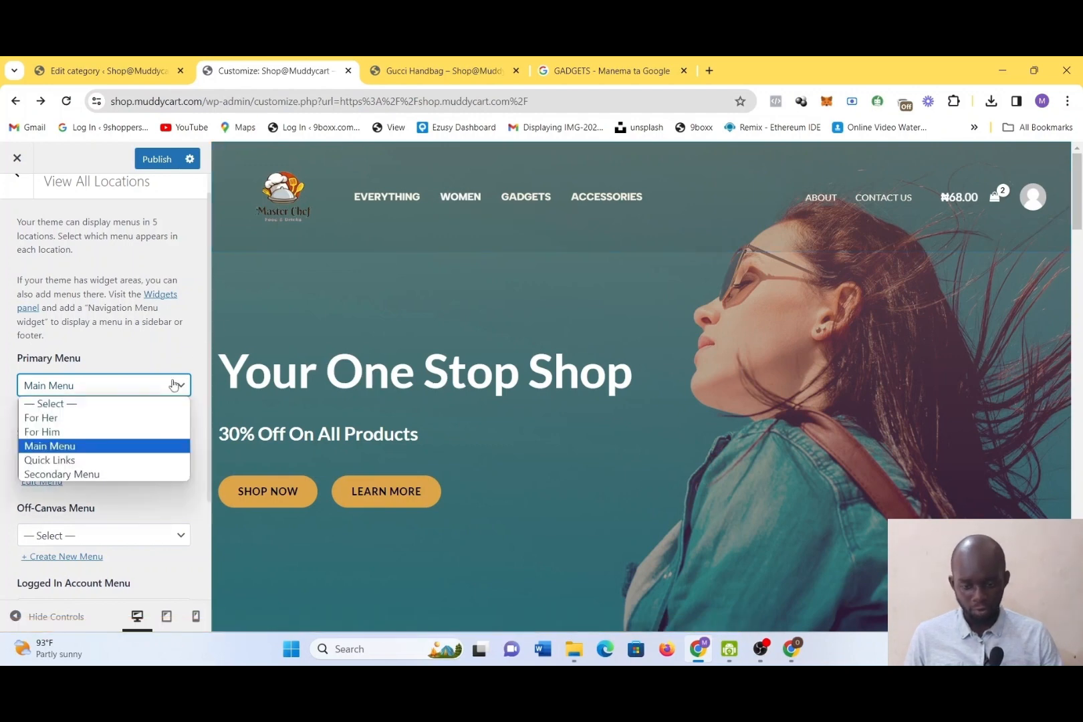
left_click(137, 462)
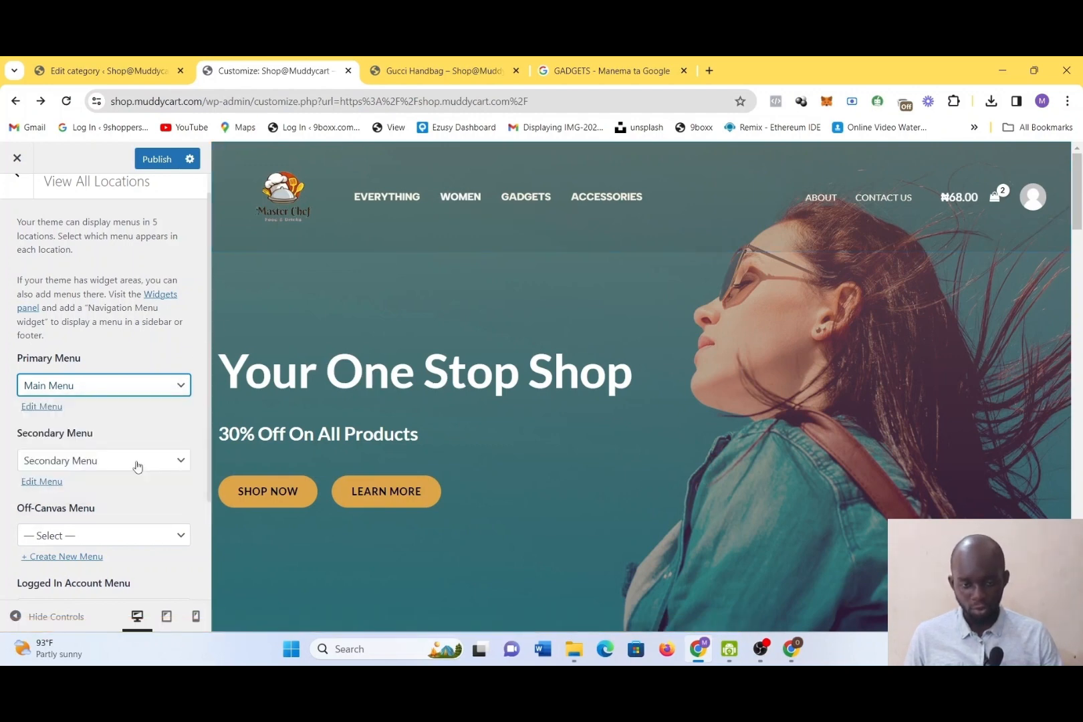
left_click(128, 386)
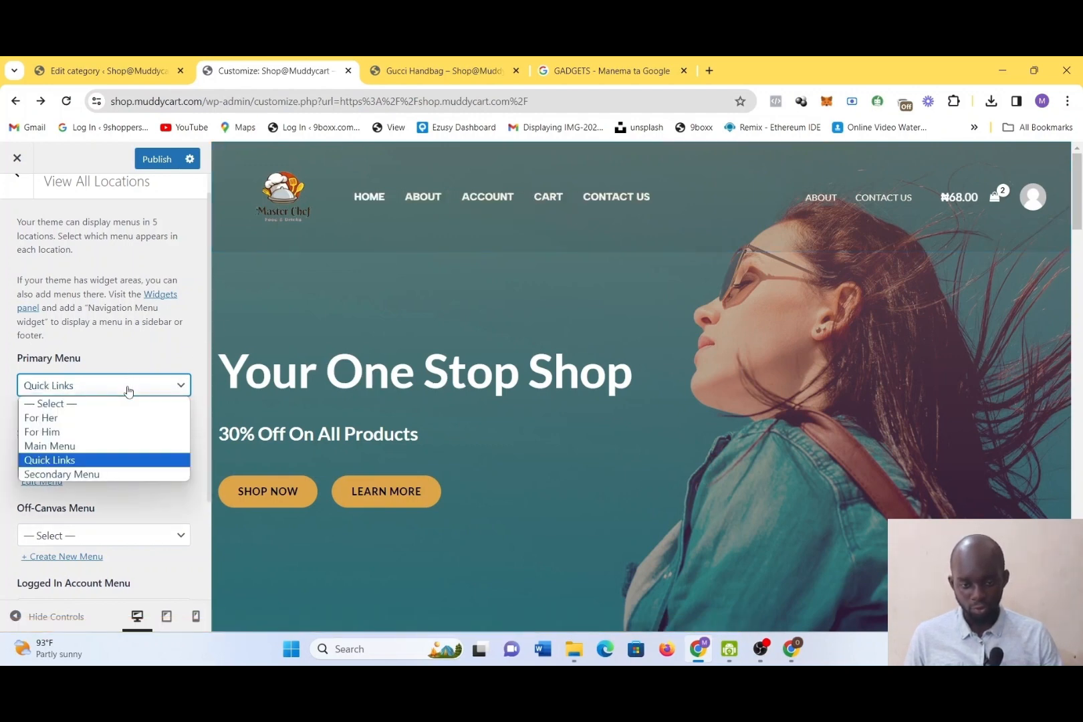
left_click(105, 446)
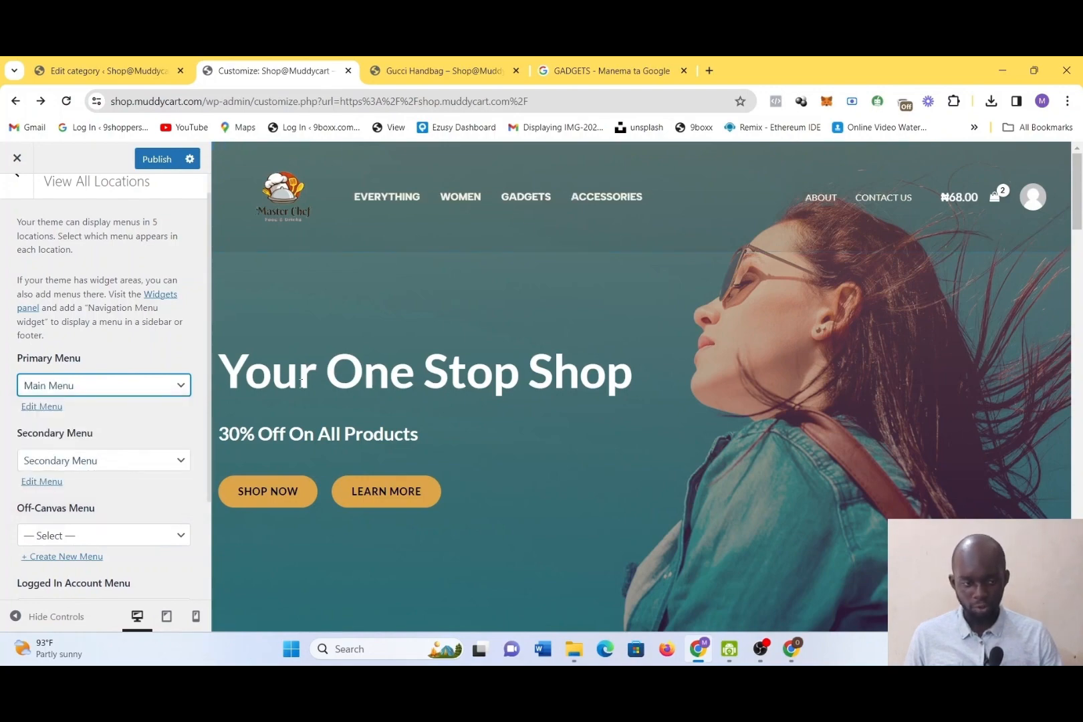
scroll(301, 381, "down", 8)
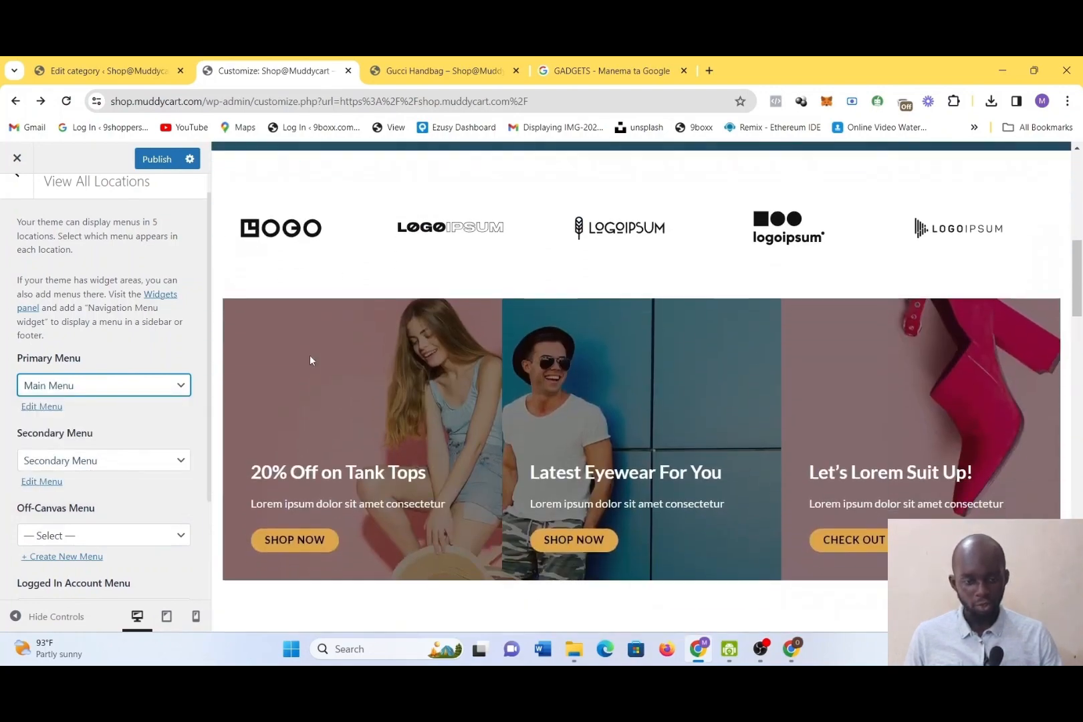
Check the homepage preview down to its lower sections and publish the customizer changes
left_click(325, 255)
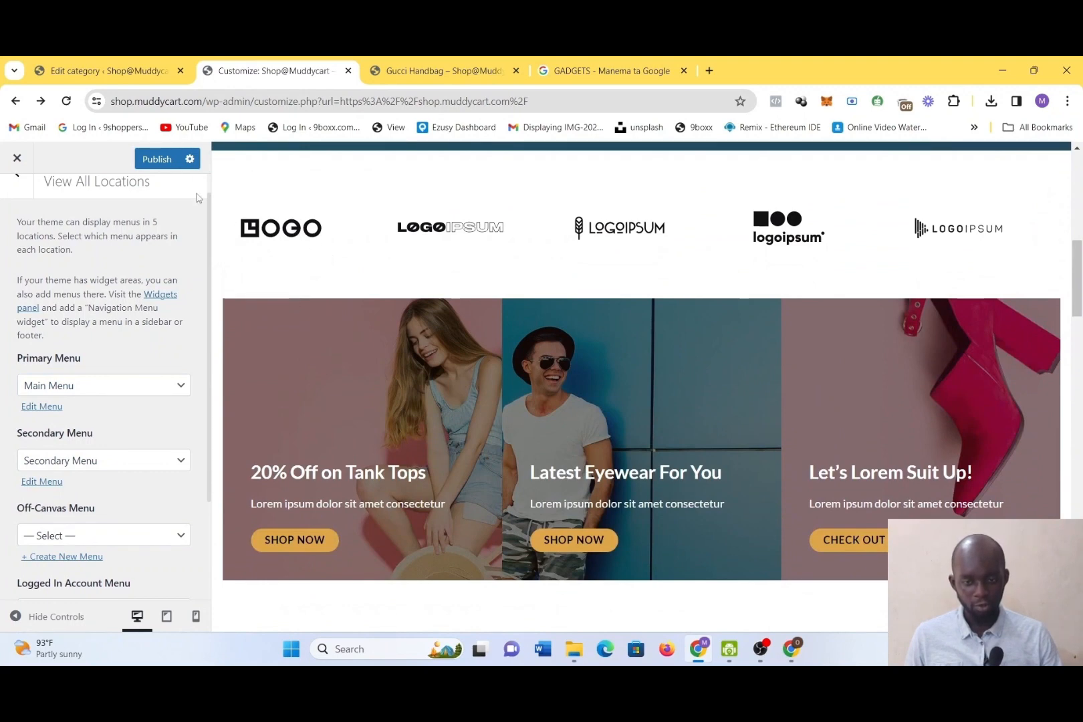
scroll(543, 388, "down", 7)
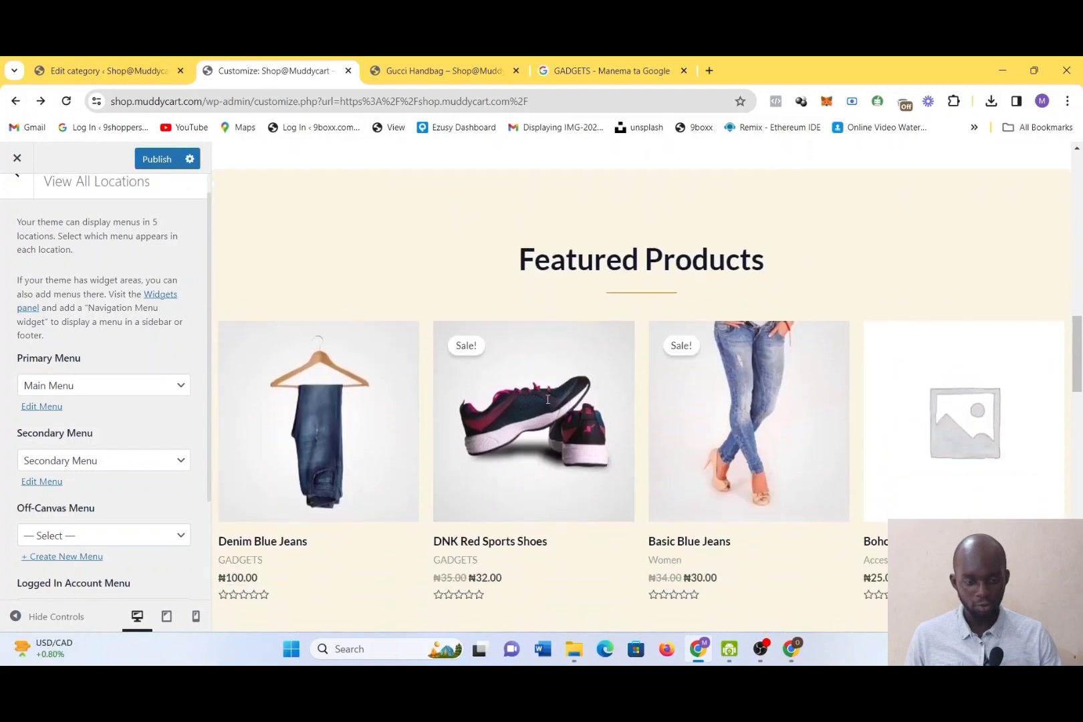
scroll(548, 403, "down", 10)
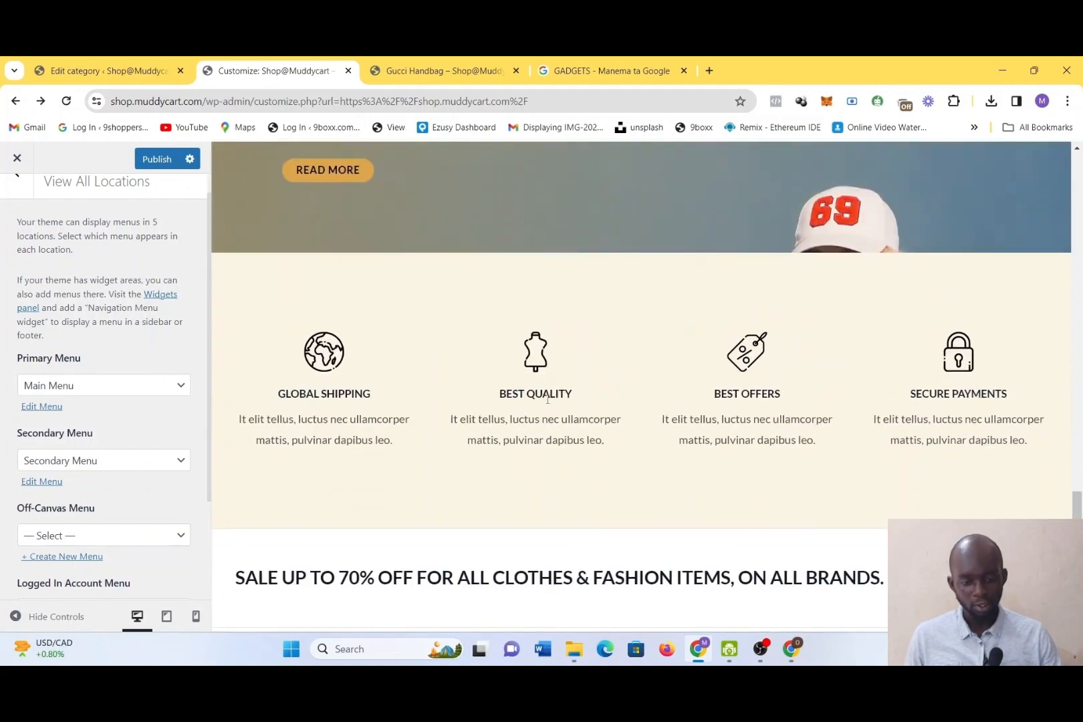
scroll(547, 399, "up", 10)
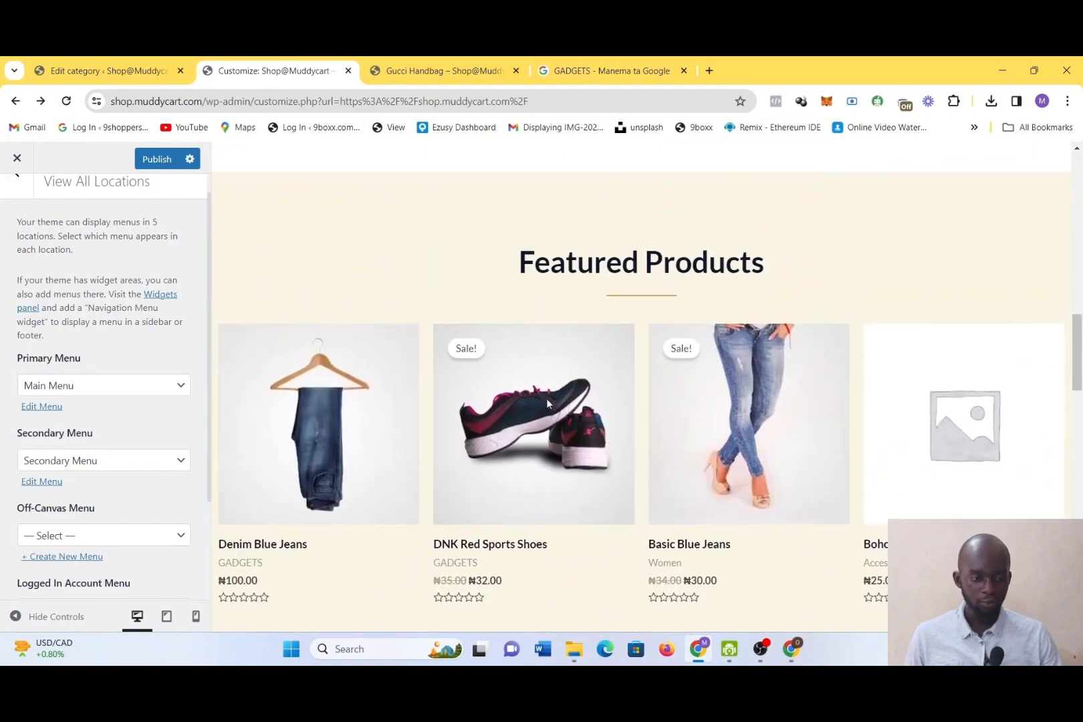
scroll(547, 404, "up", 10)
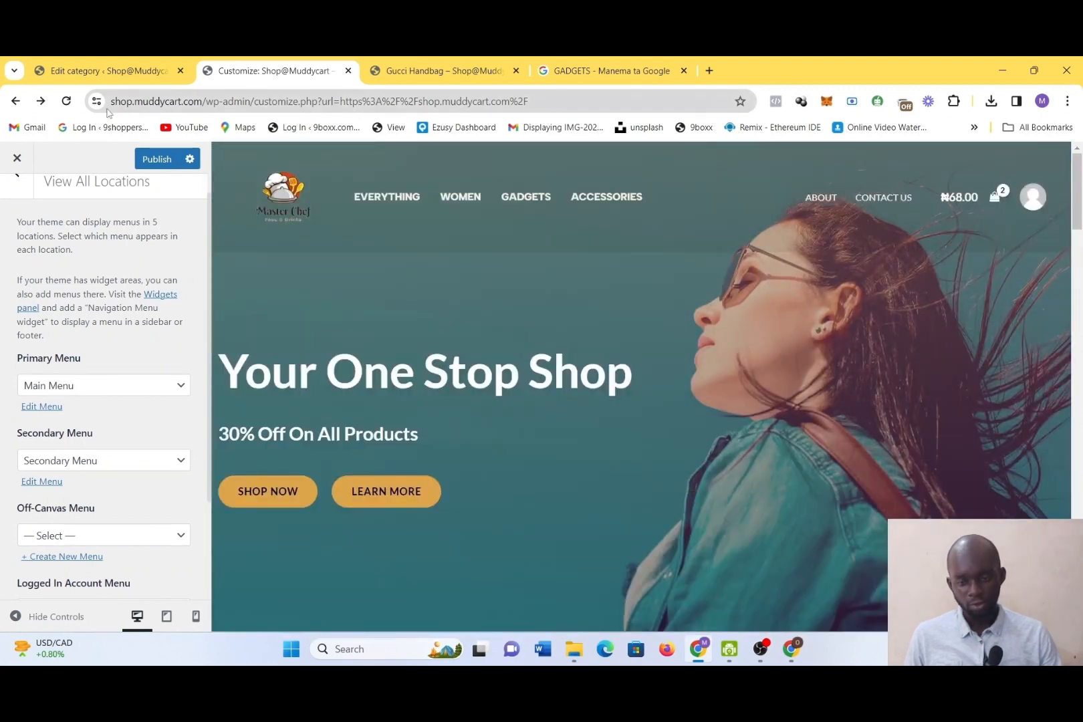
left_click(161, 159)
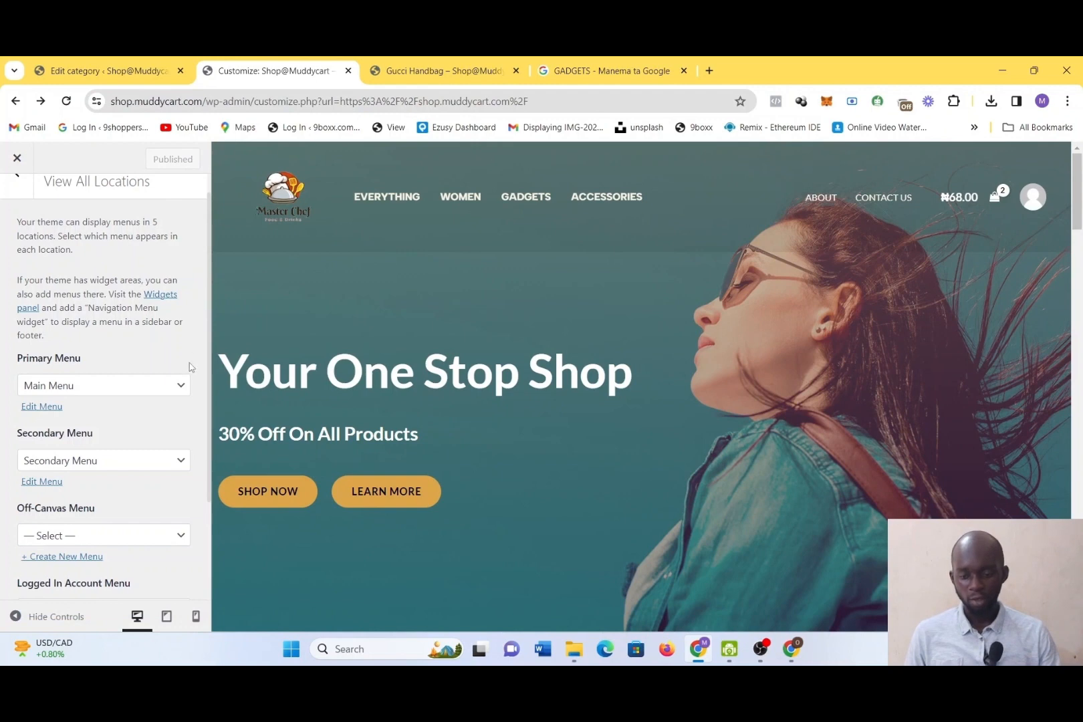
Close the customizer and look over the live homepage from the hero banner to the footer area
scroll(189, 367, "down", 2)
scroll(190, 367, "up", 3)
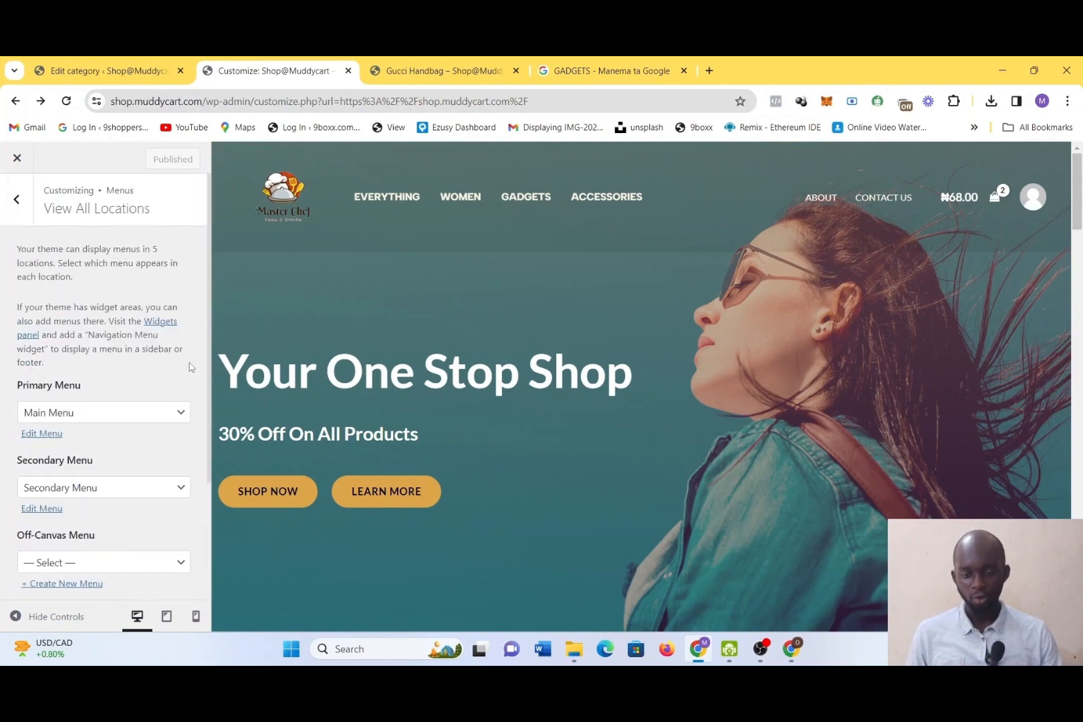
left_click(27, 166)
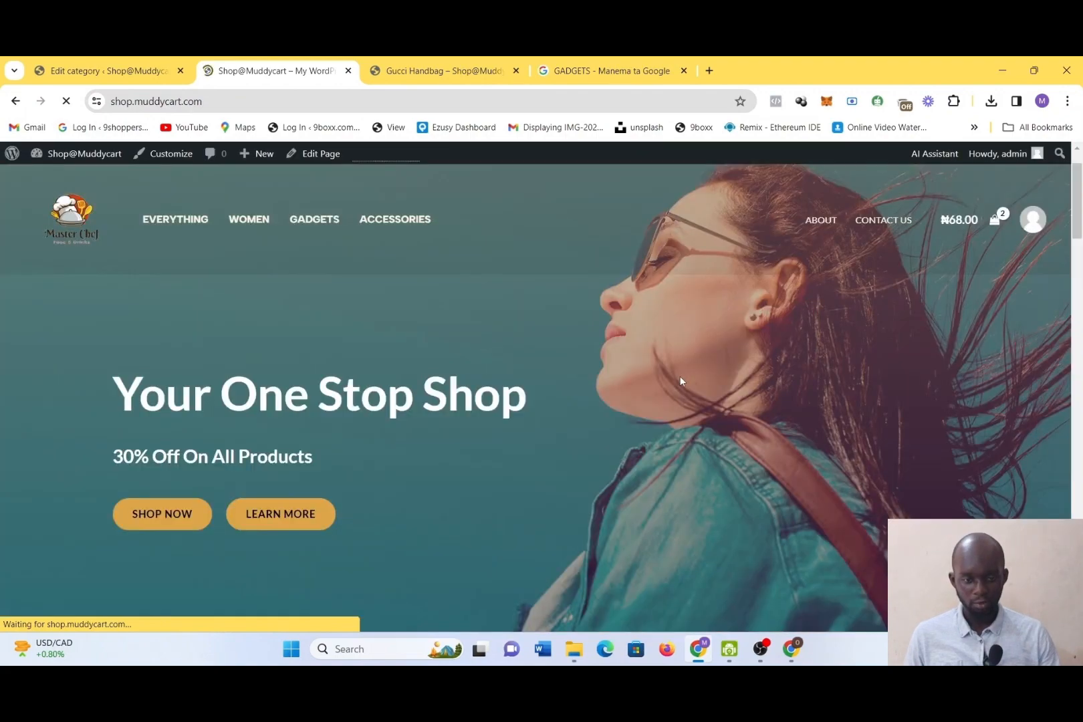
scroll(680, 381, "down", 10)
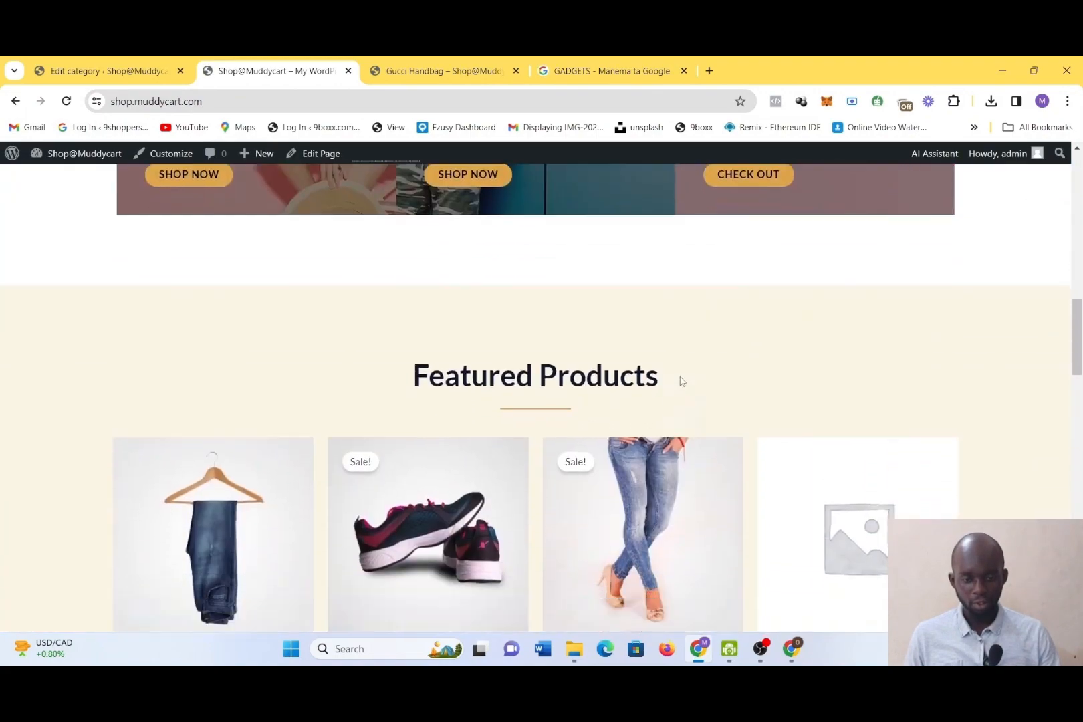
scroll(681, 381, "down", 10)
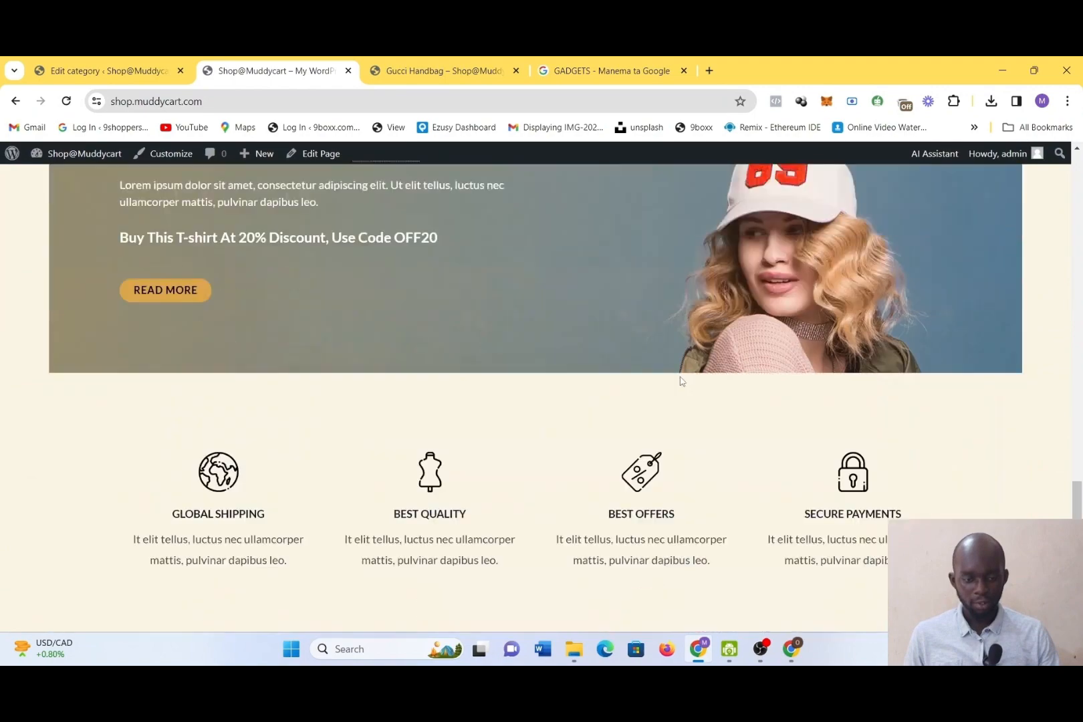
scroll(682, 381, "down", 5)
scroll(681, 381, "up", 15)
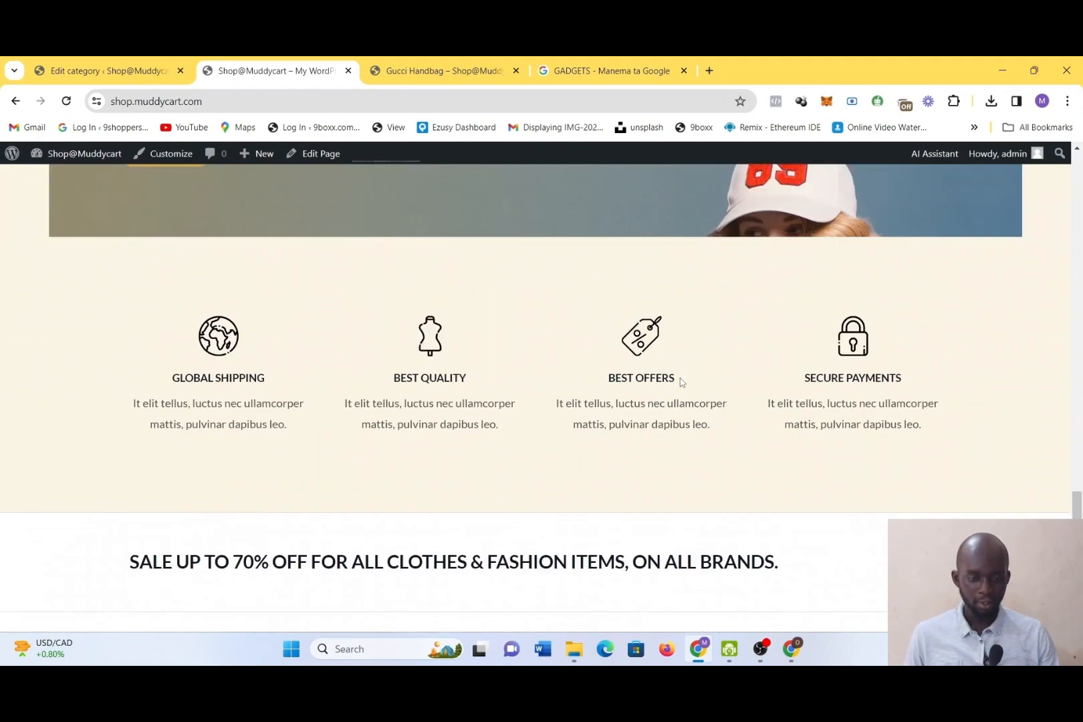
scroll(681, 381, "up", 15)
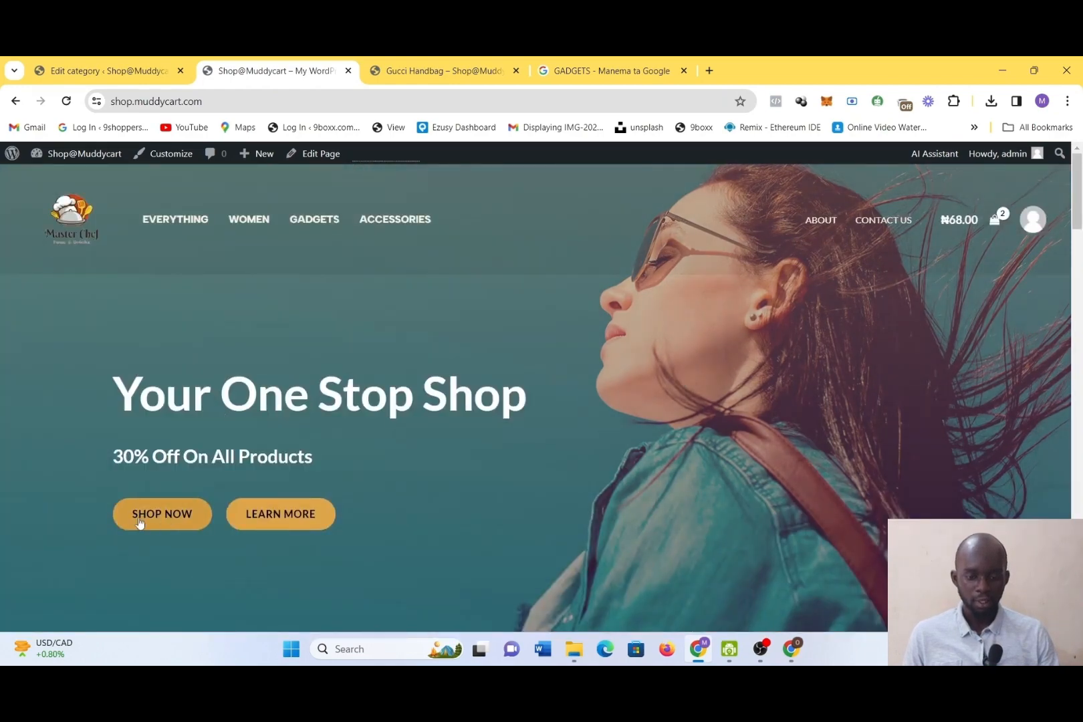
Browse the Women category, view the Anchor Bracelet product and its full-size image, and return to the category
left_click(259, 223)
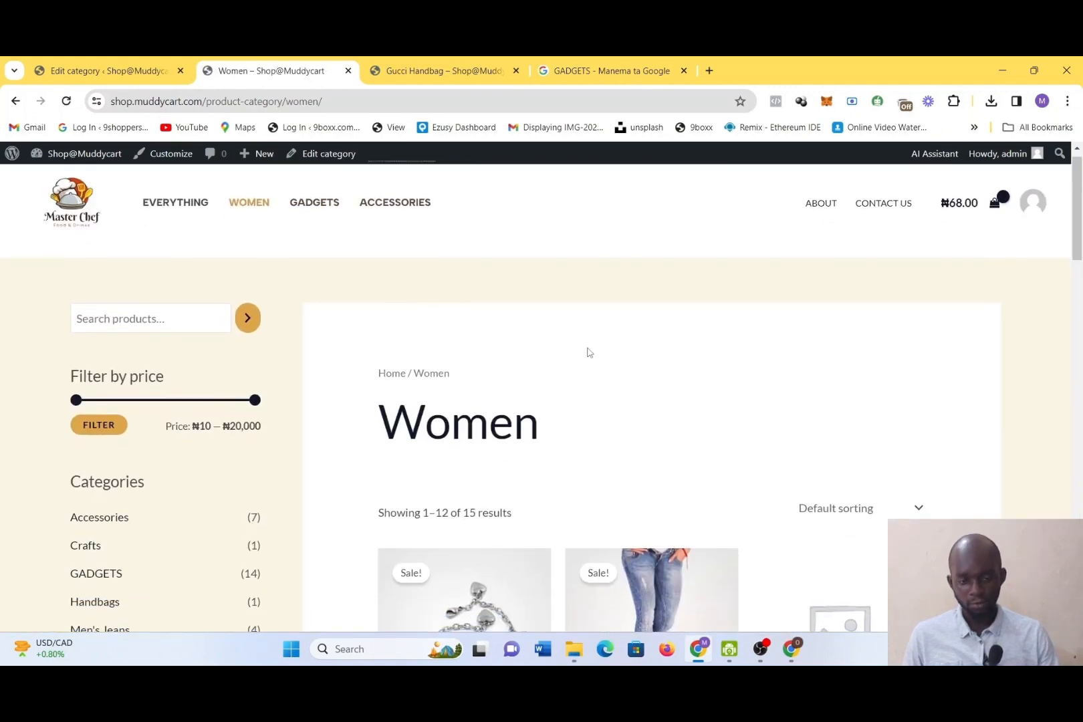
scroll(588, 352, "down", 1)
scroll(422, 388, "down", 4)
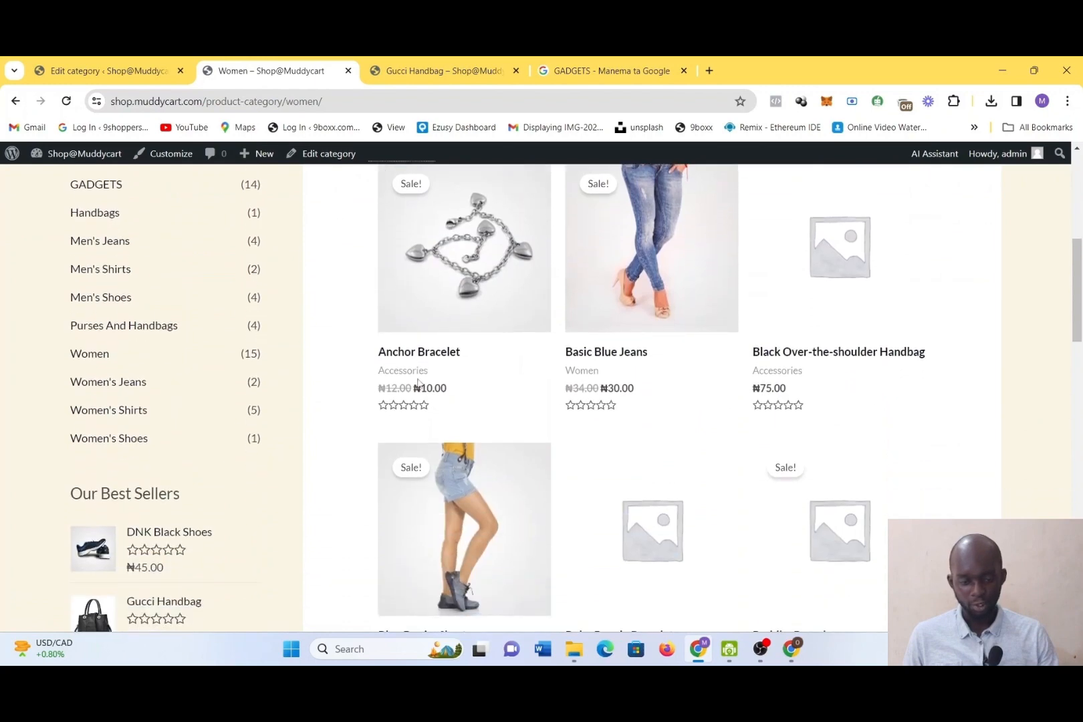
scroll(420, 384, "up", 3)
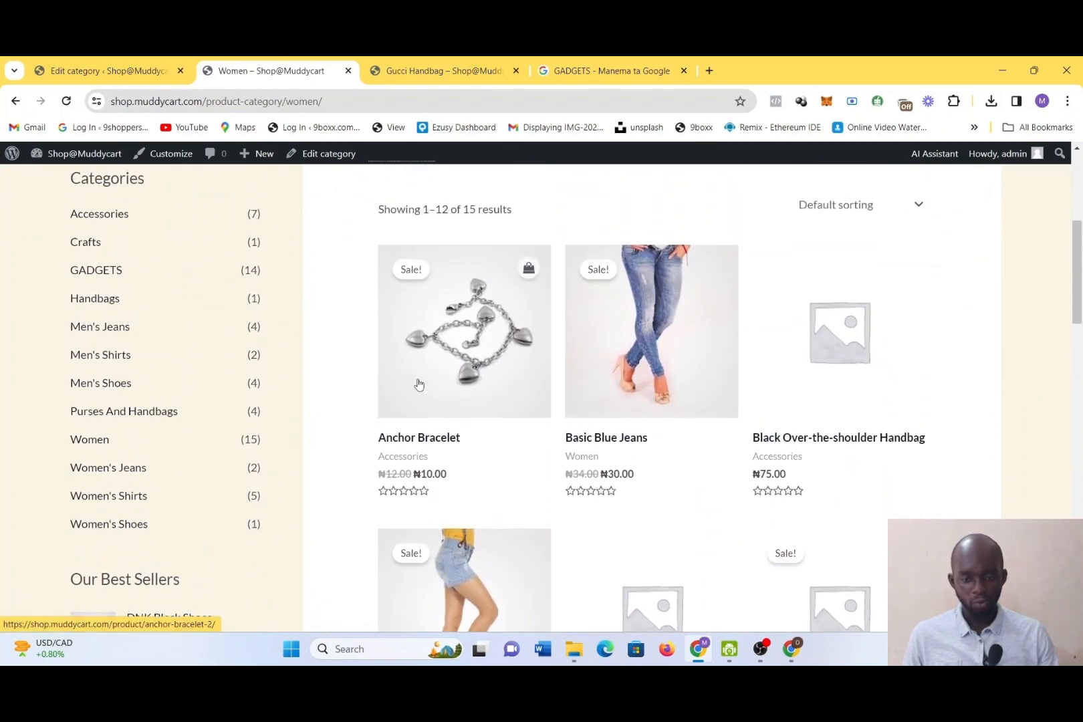
left_click(450, 383)
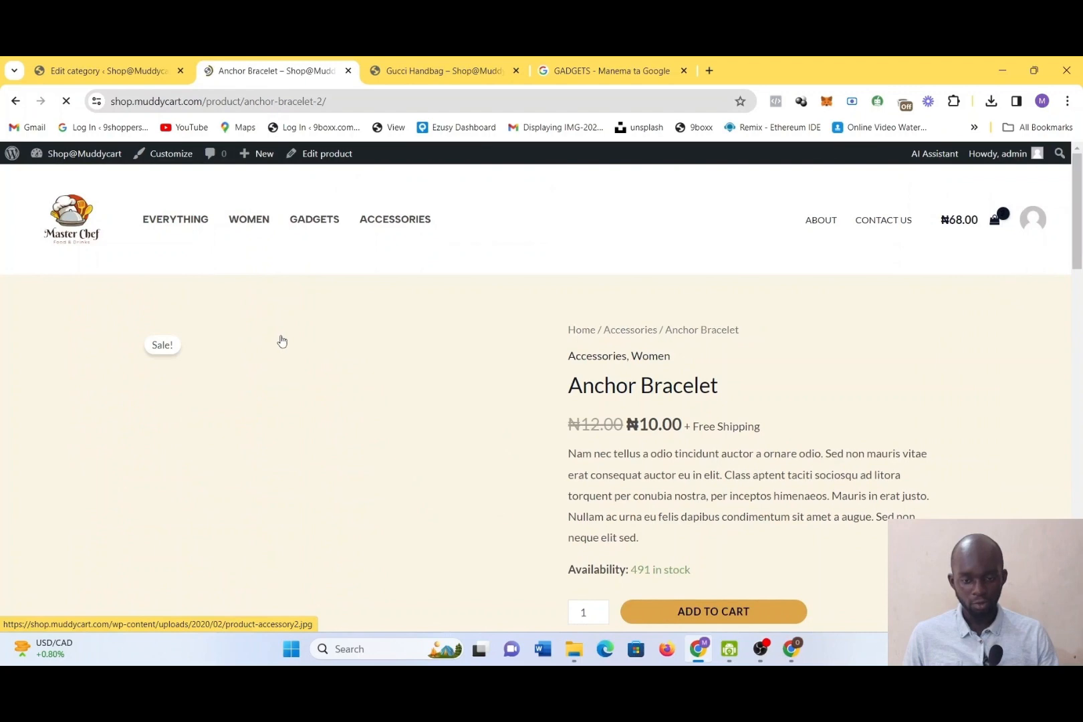
left_click(280, 340)
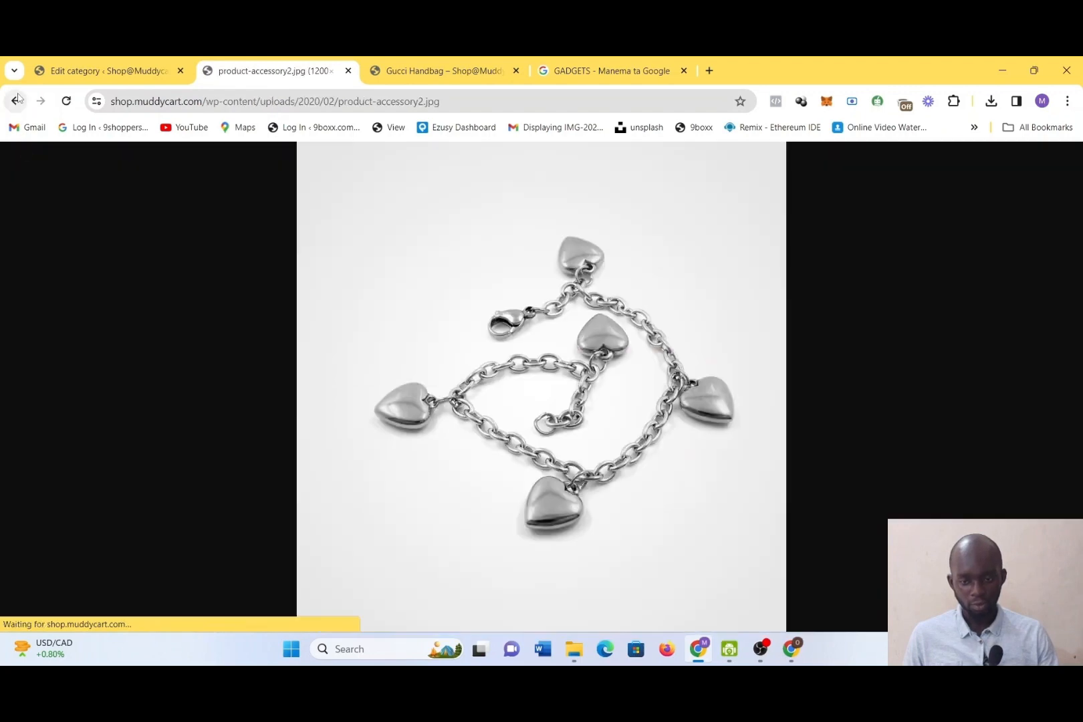
left_click(18, 95)
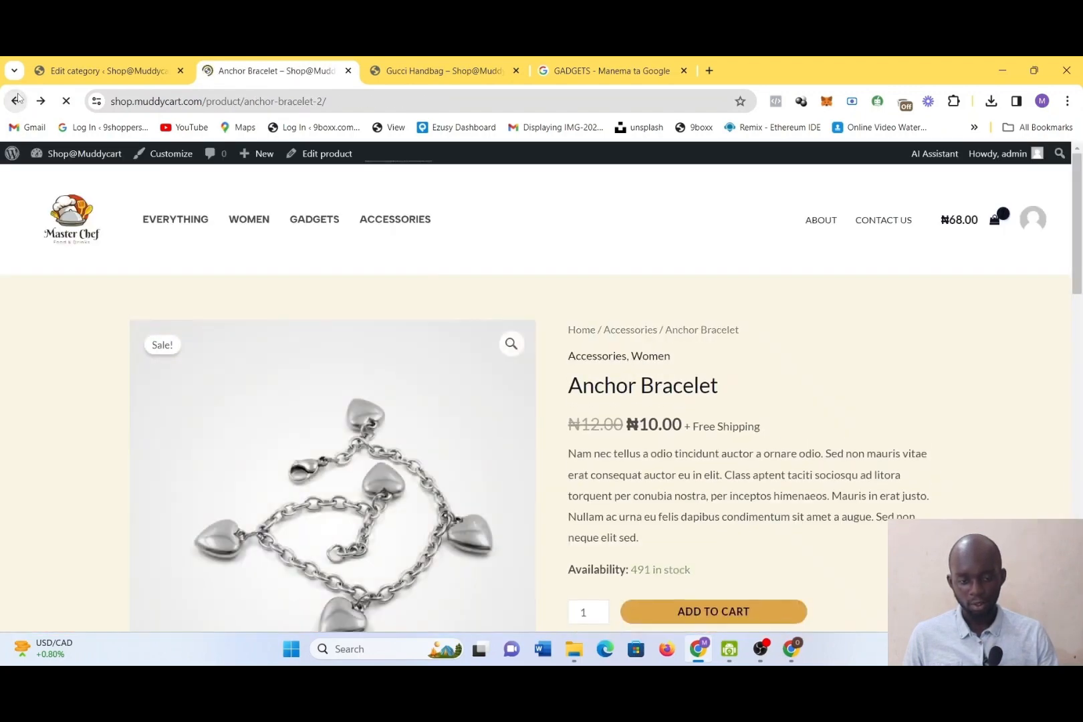
left_click(17, 95)
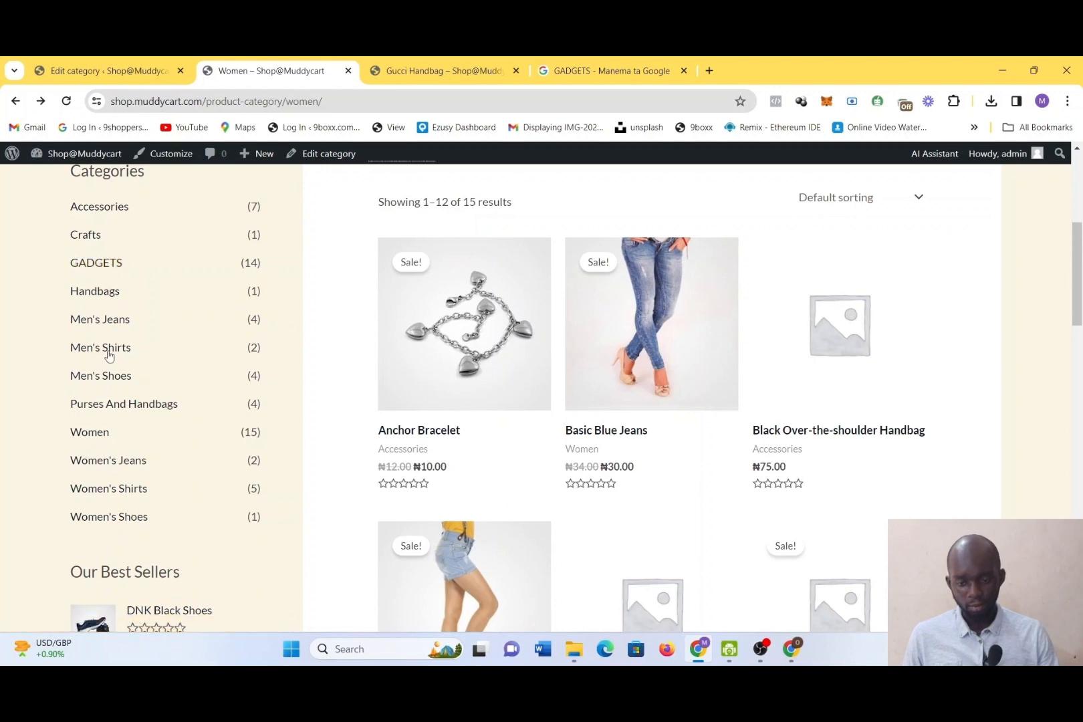
Open the Gucci Handbag product from the Handbags category
left_click(105, 299)
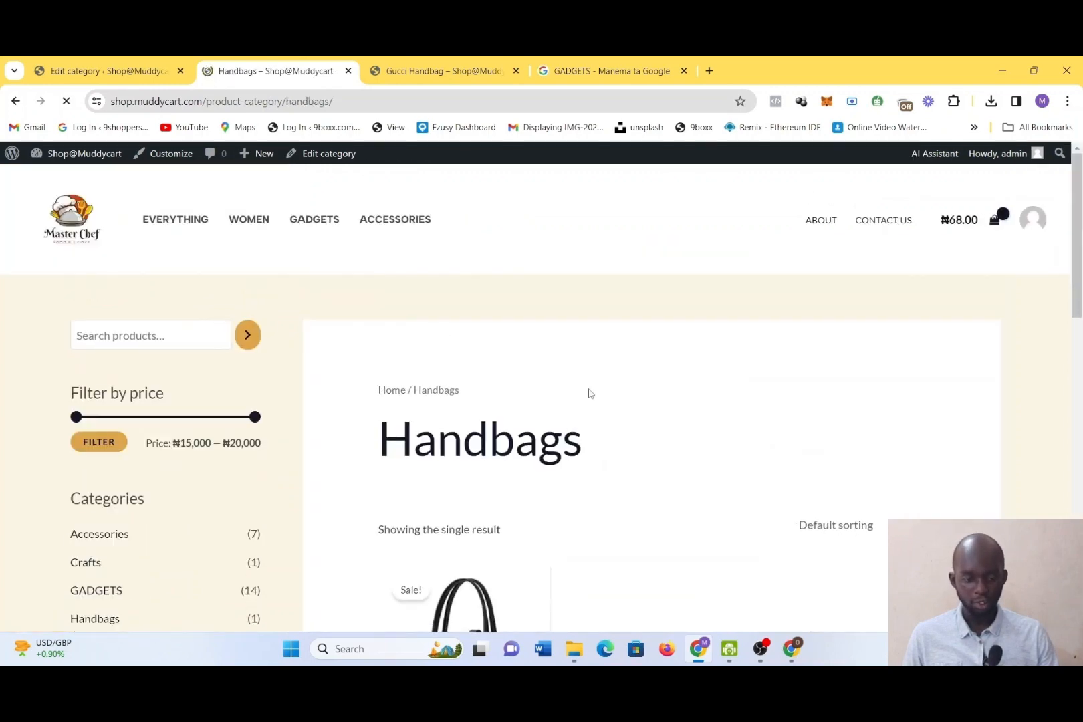
scroll(588, 391, "down", 3)
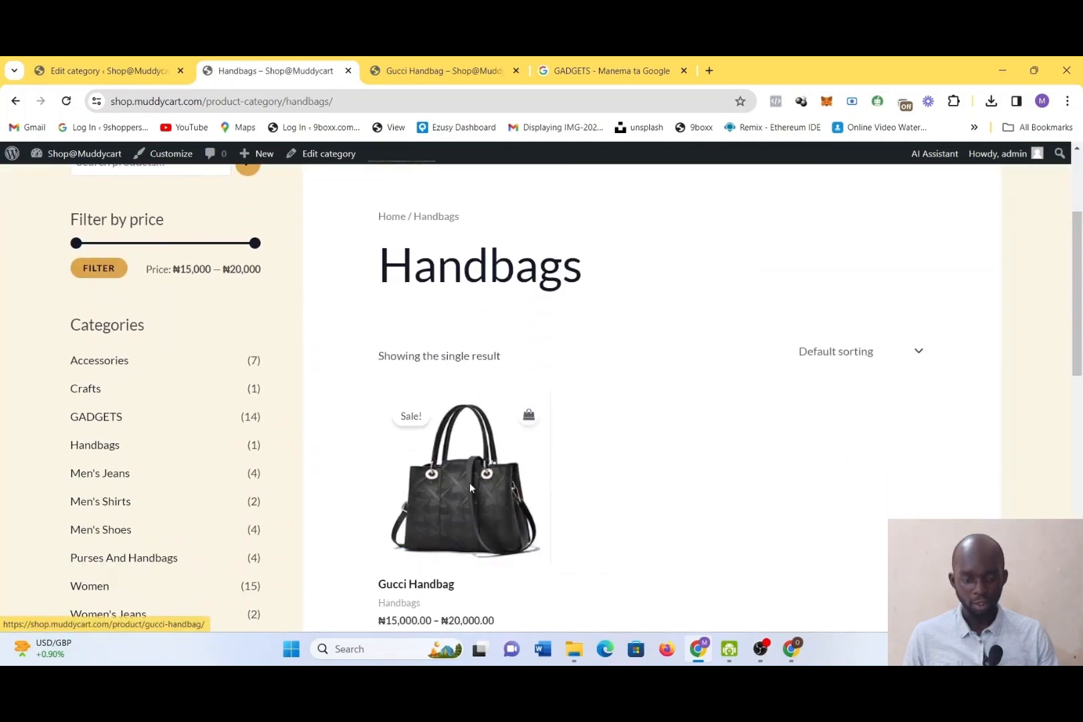
left_click(487, 476)
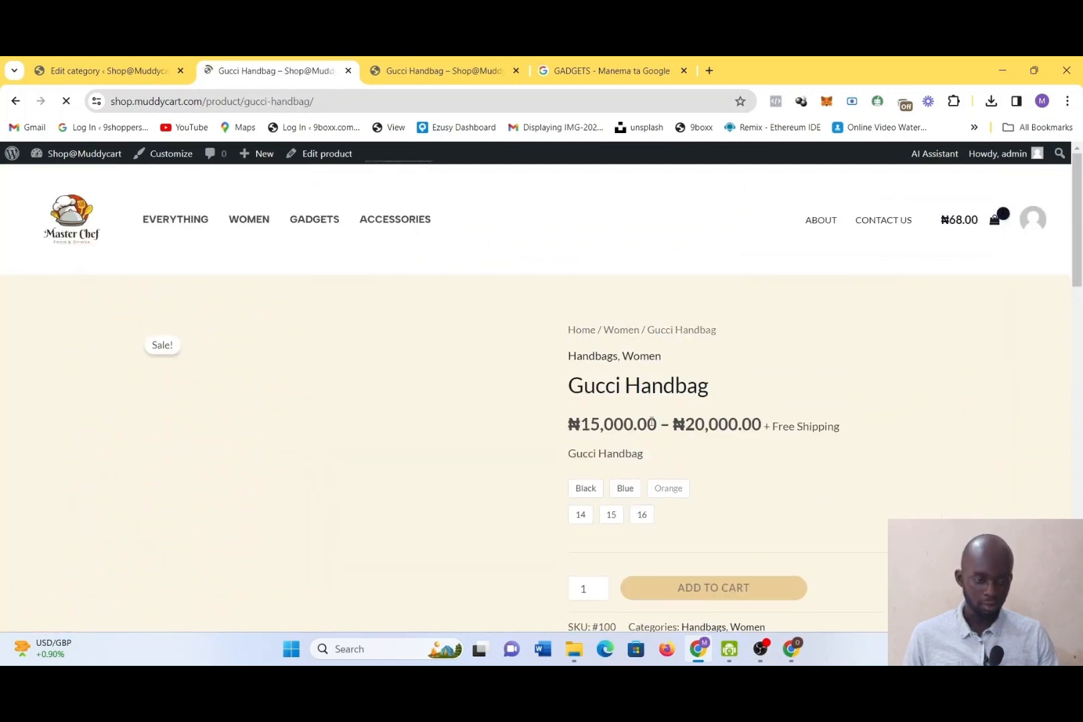
Preview the Gucci Handbag's Blue variation in size 15 and look through its gallery, description and related products
scroll(657, 527, "down", 2)
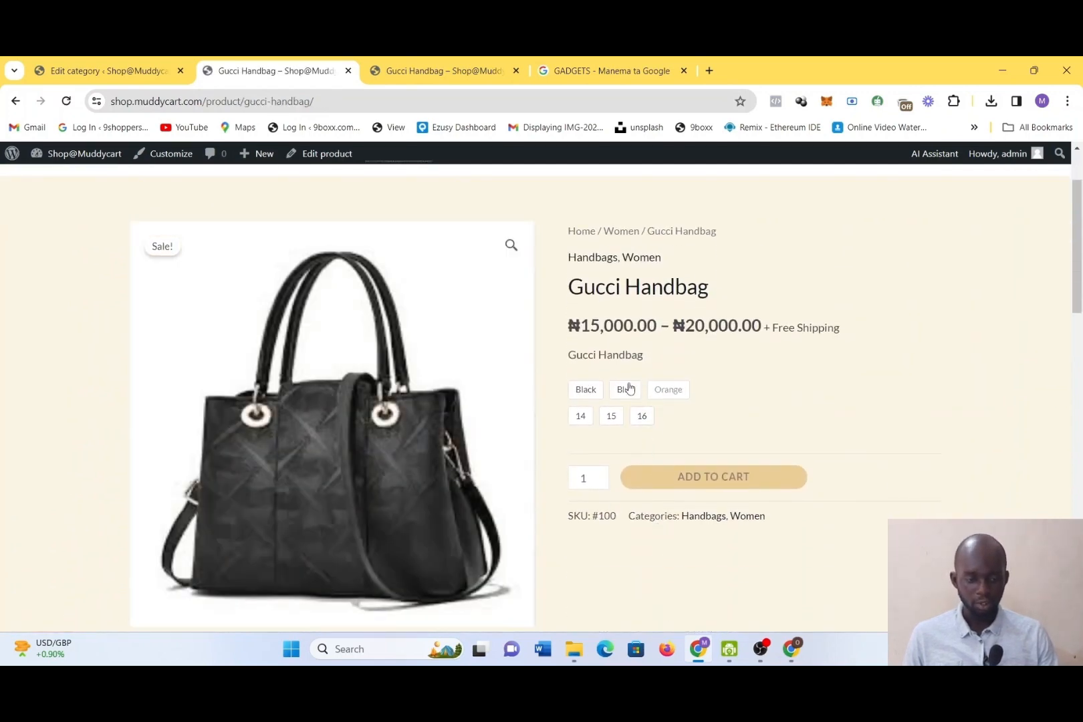
left_click(597, 394)
left_click(625, 393)
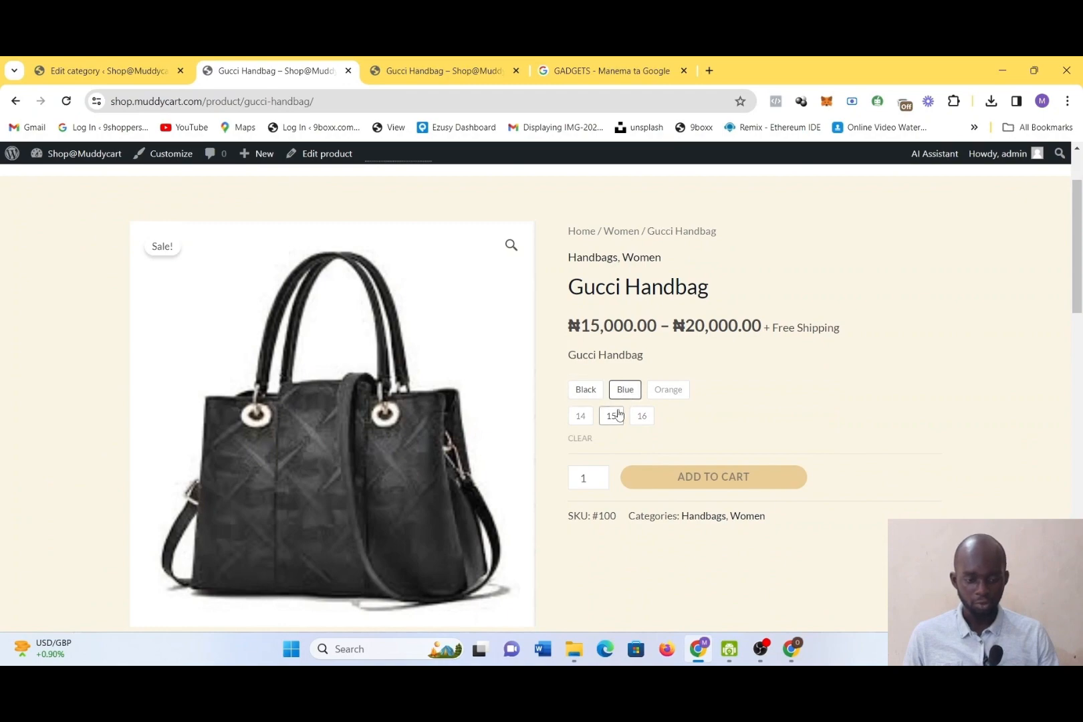
left_click(611, 415)
scroll(598, 535, "down", 3)
scroll(601, 545, "down", 10)
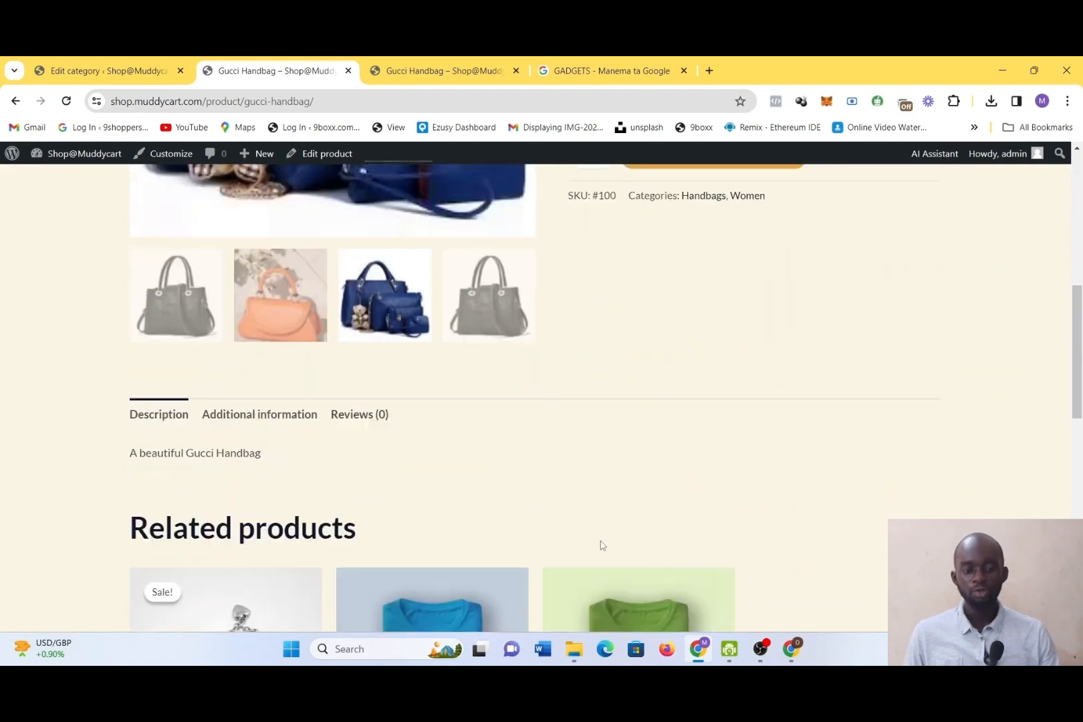
scroll(600, 545, "up", 10)
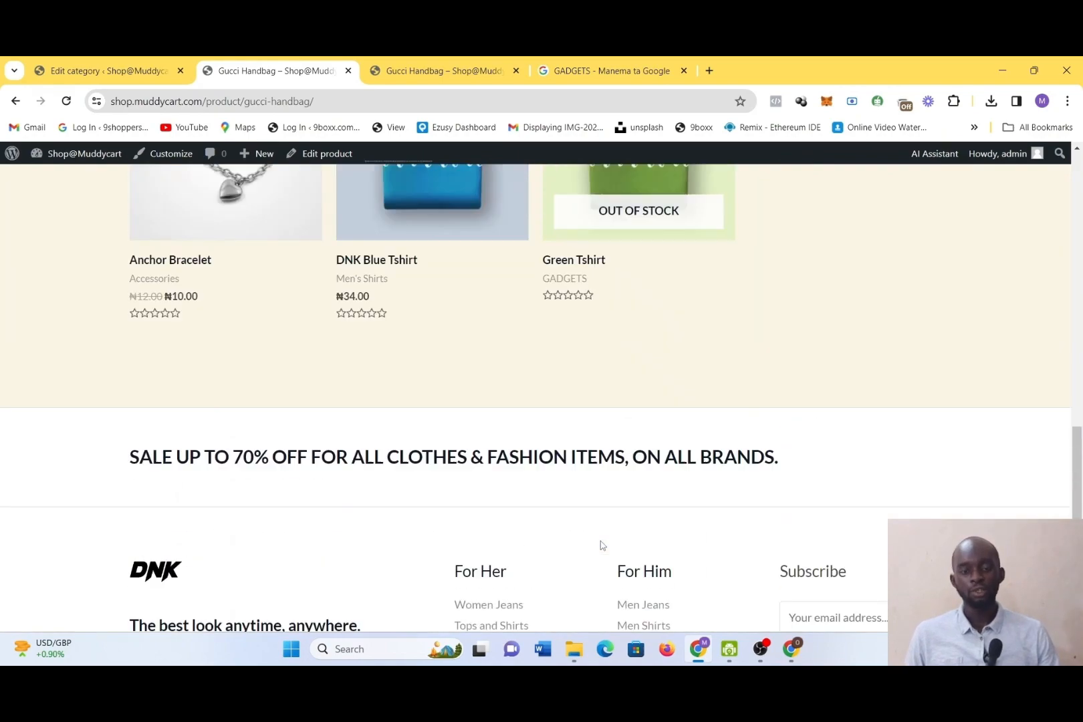
scroll(602, 541, "down", 4)
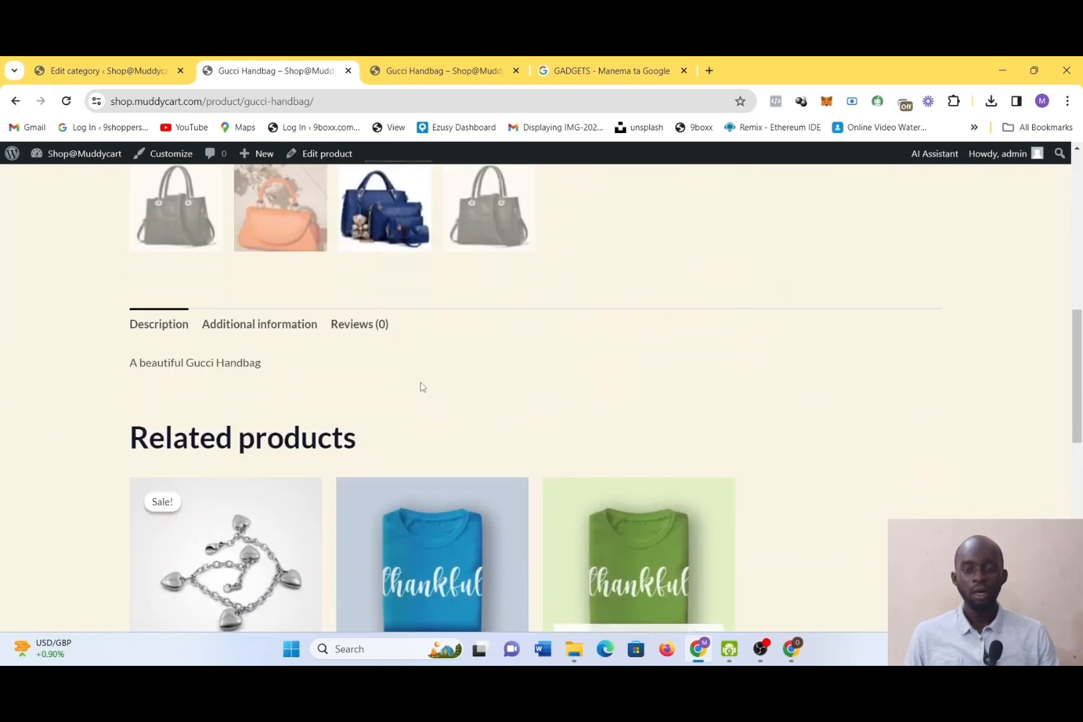
Return to the WordPress admin and open the WooCommerce orders page to examine it
left_click(81, 62)
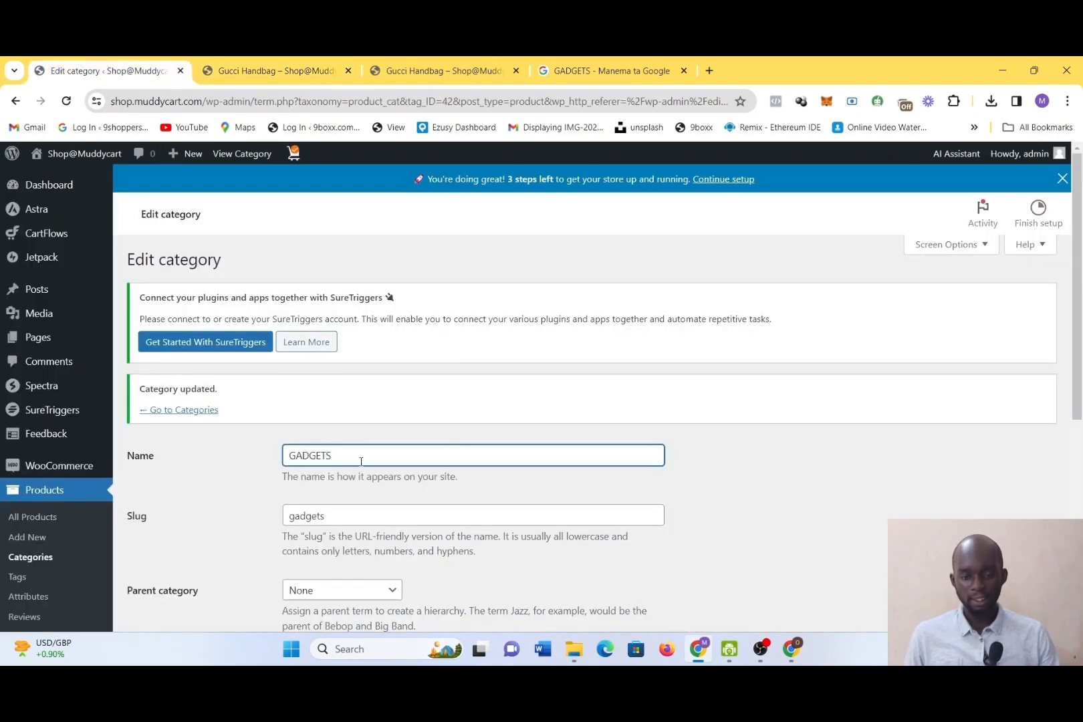
scroll(361, 461, "down", 3)
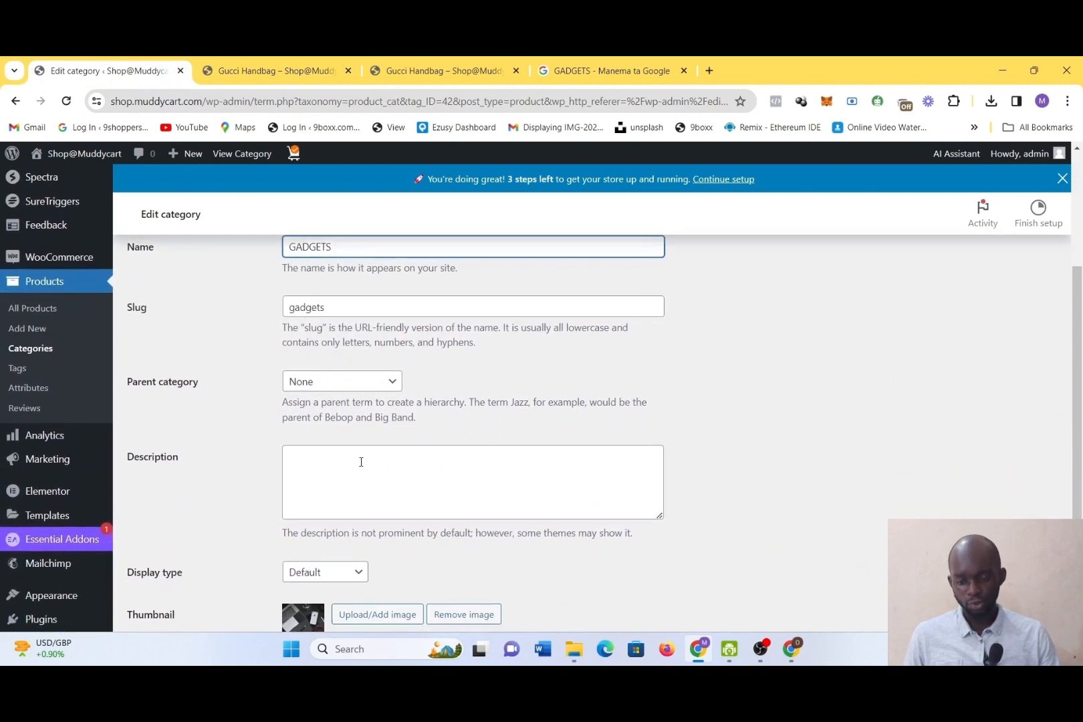
scroll(361, 462, "down", 1)
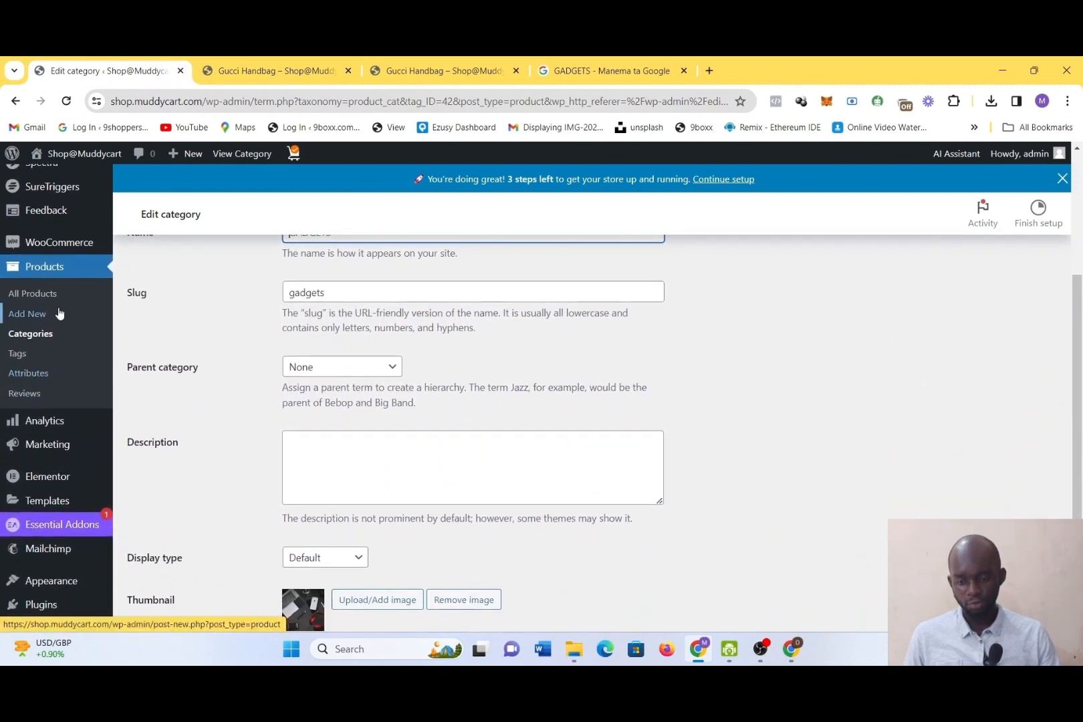
scroll(60, 314, "down", 1)
mouse_move(70, 208)
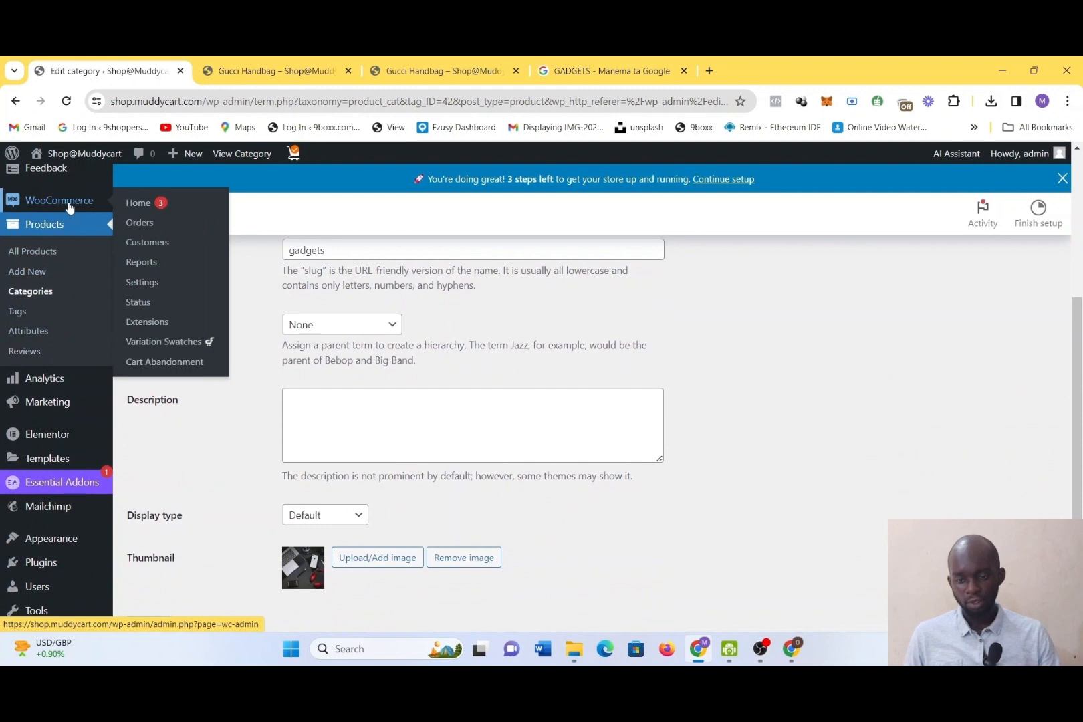
left_click(139, 226)
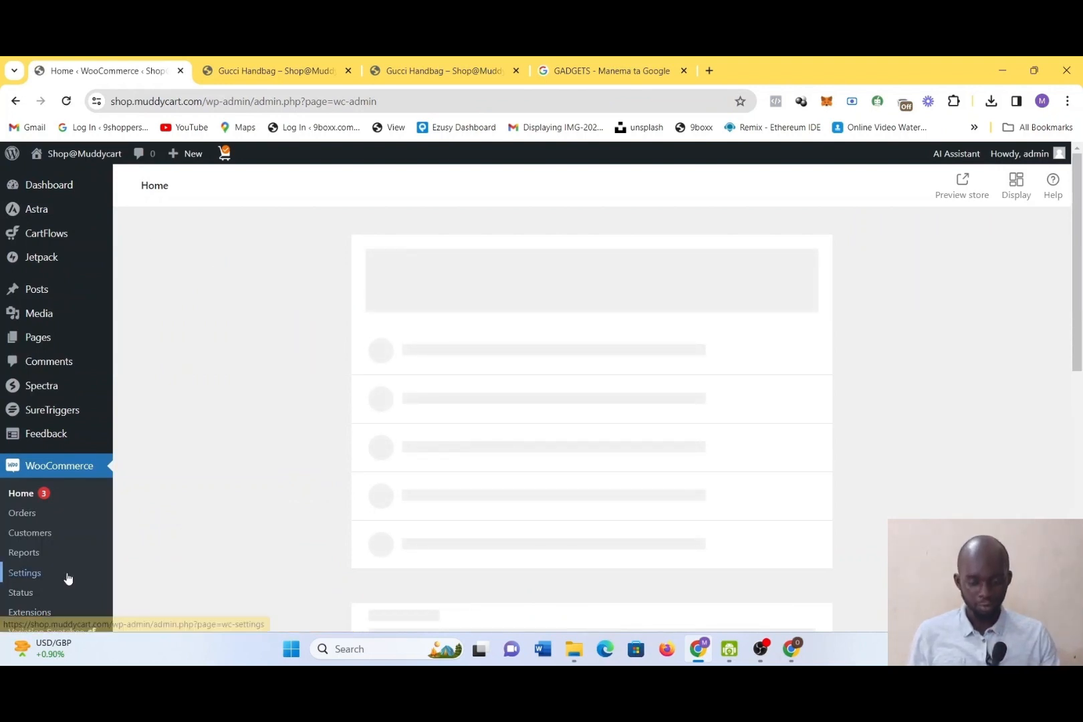
left_click(26, 517)
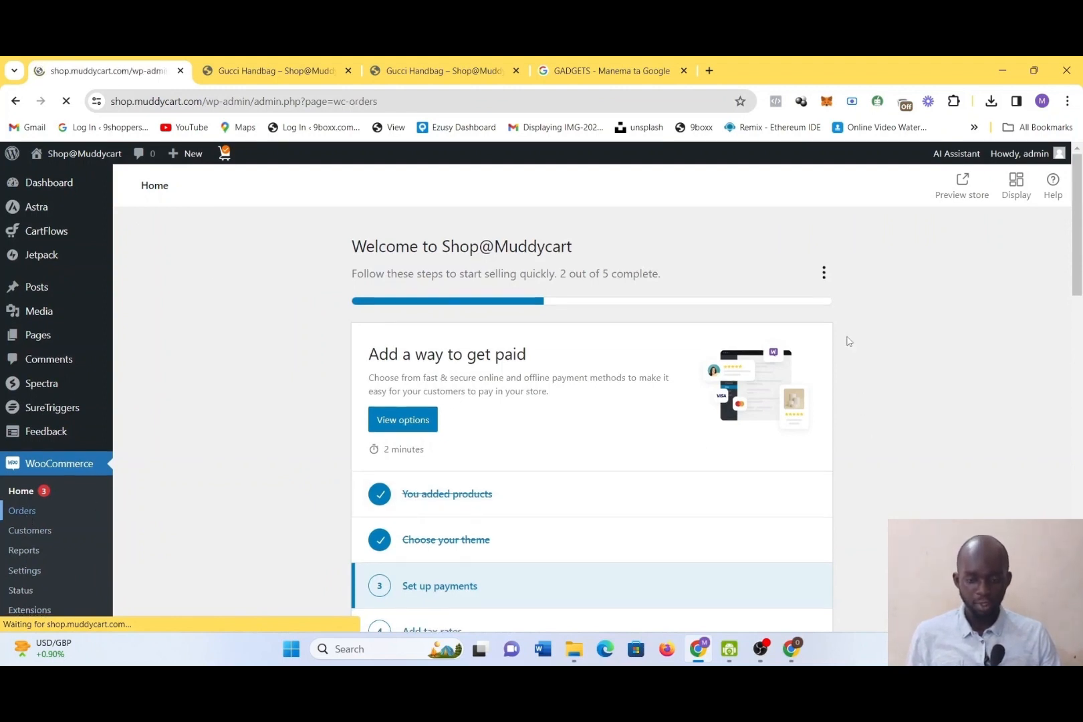
scroll(847, 216, "down", 2)
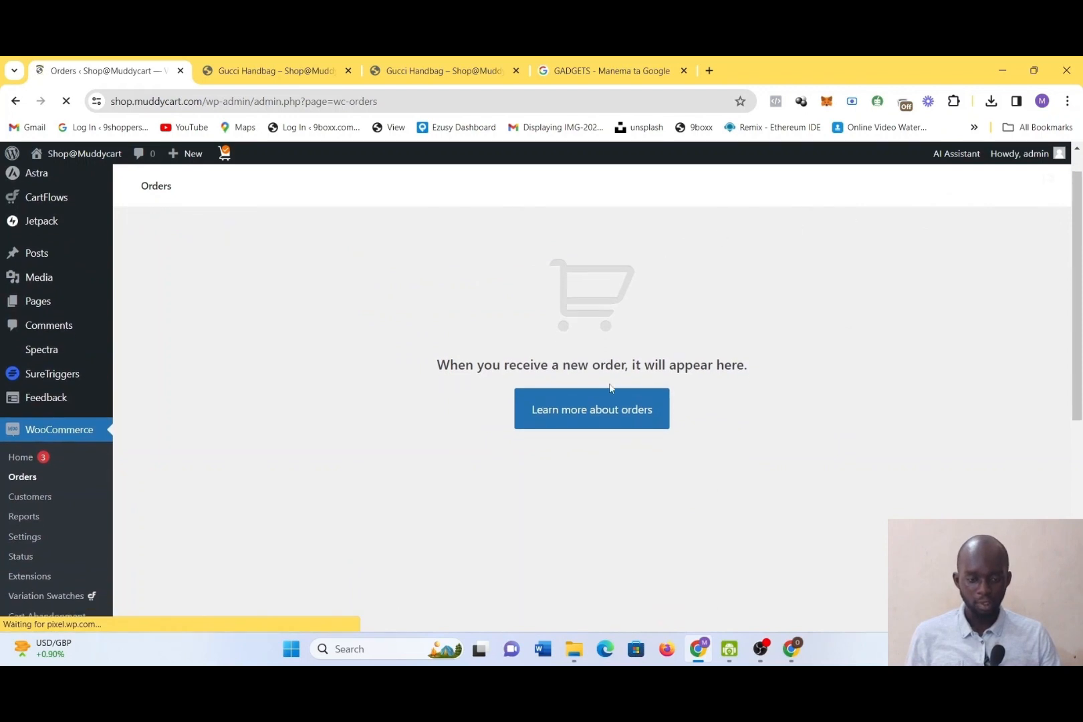
scroll(640, 507, "down", 3)
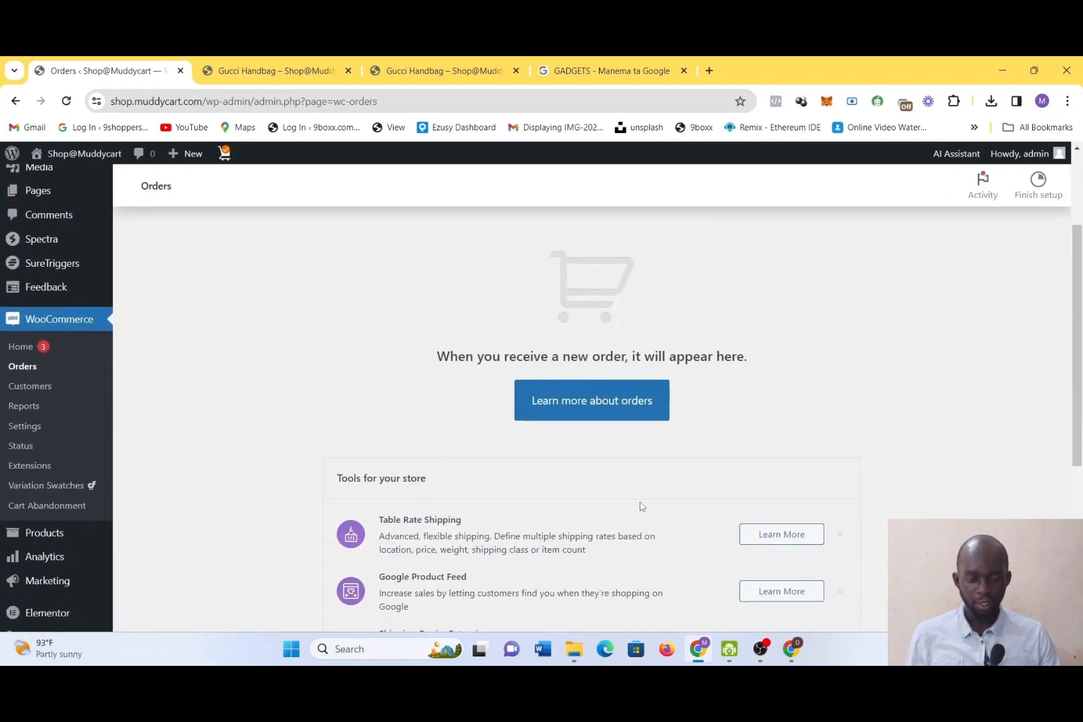
Look through the WooCommerce orders page and its suggested tools for the store
scroll(639, 467, "down", 1)
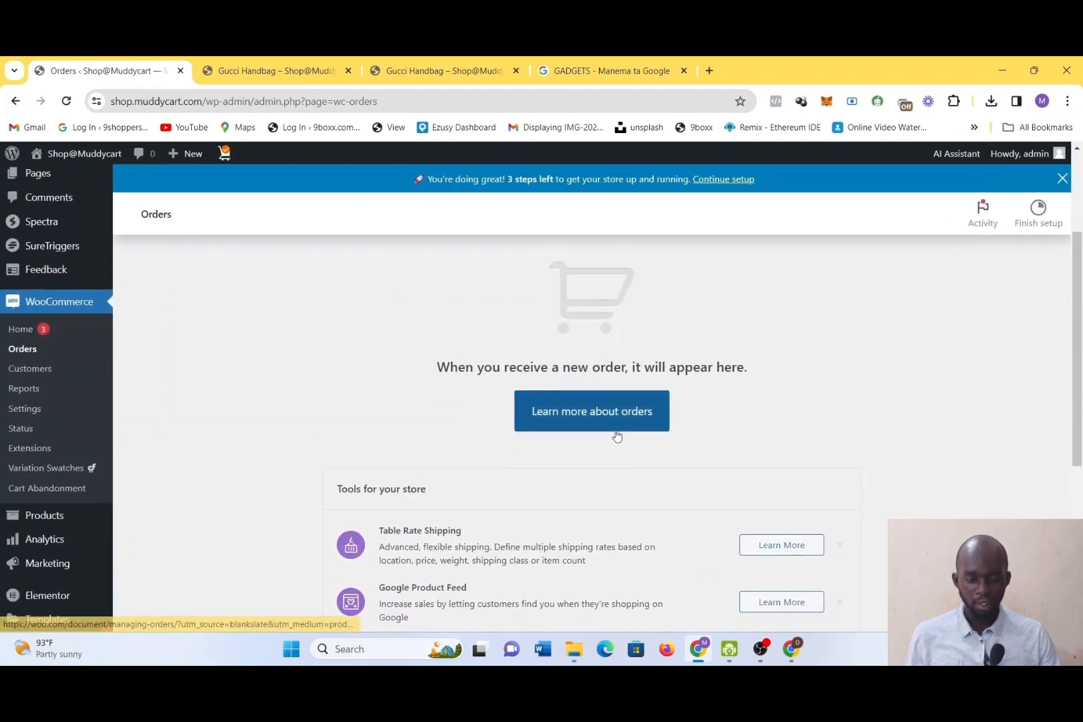
scroll(601, 406, "down", 5)
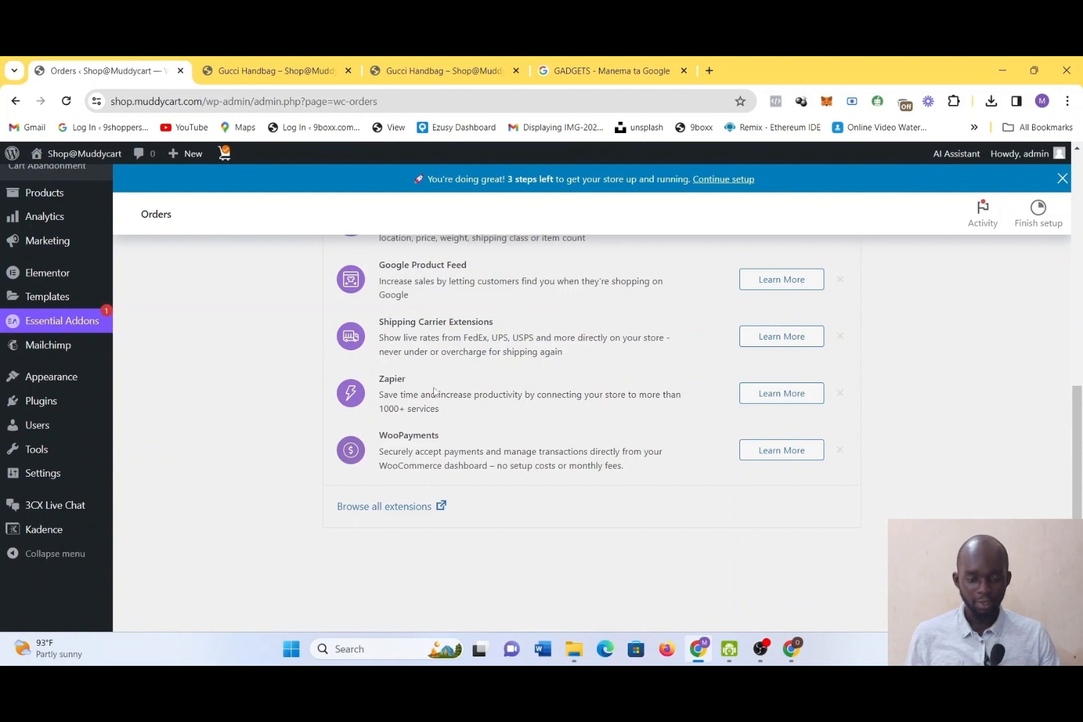
scroll(410, 399, "up", 2)
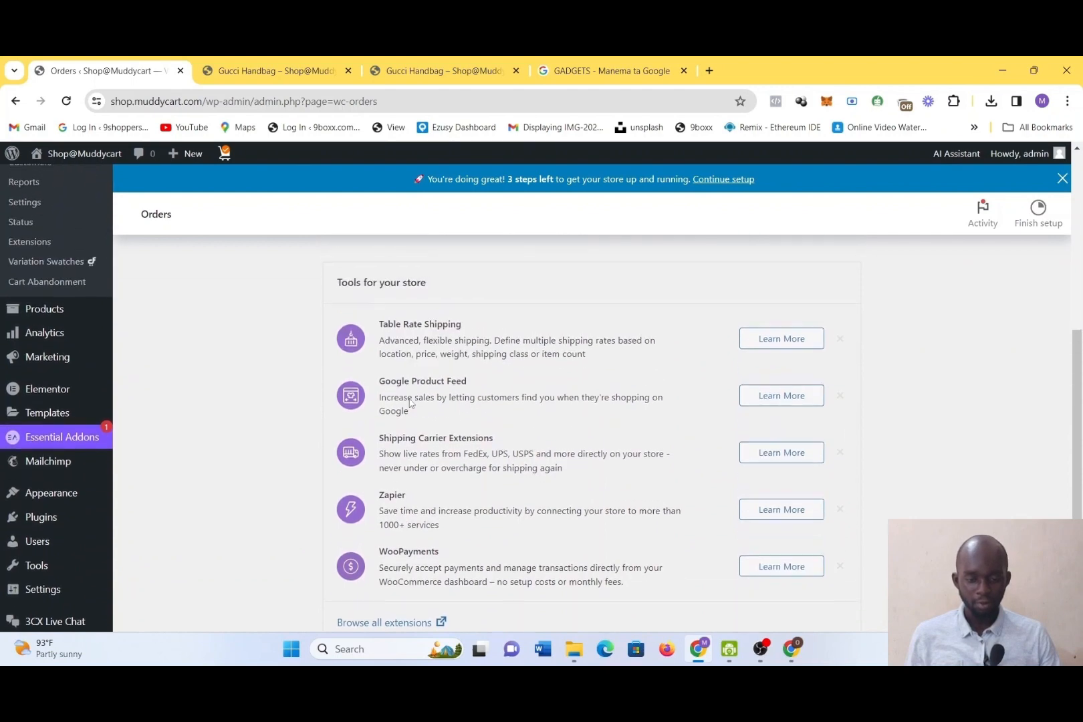
scroll(510, 339, "up", 4)
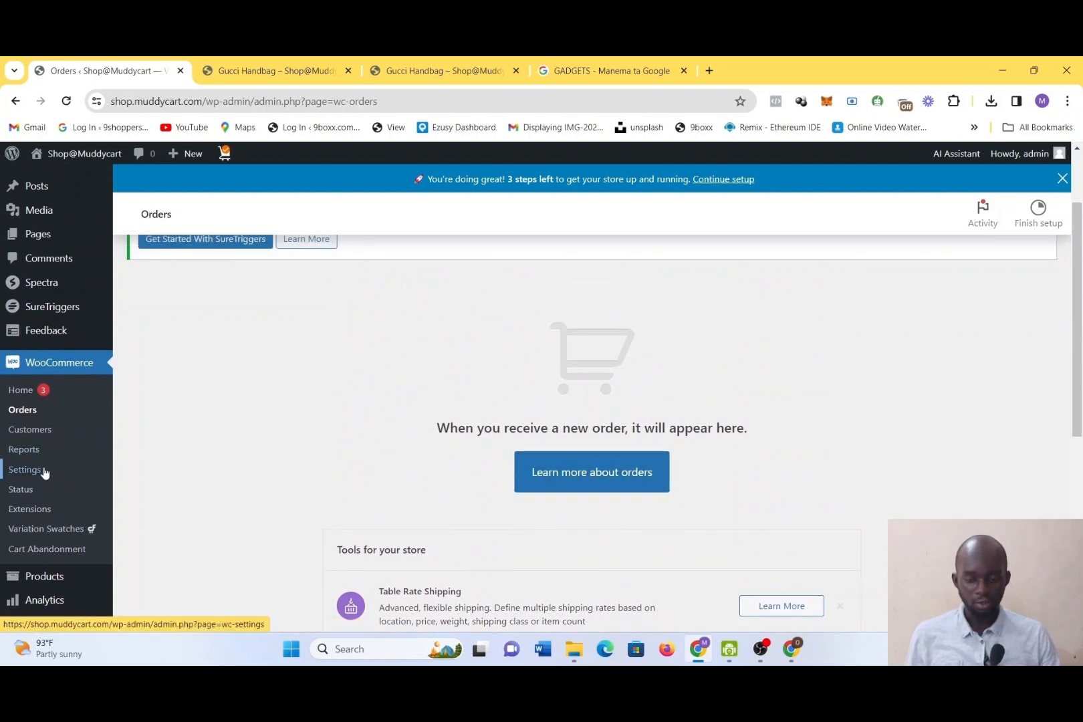
Open the WooCommerce payment settings and glance over the payment methods section
left_click(44, 473)
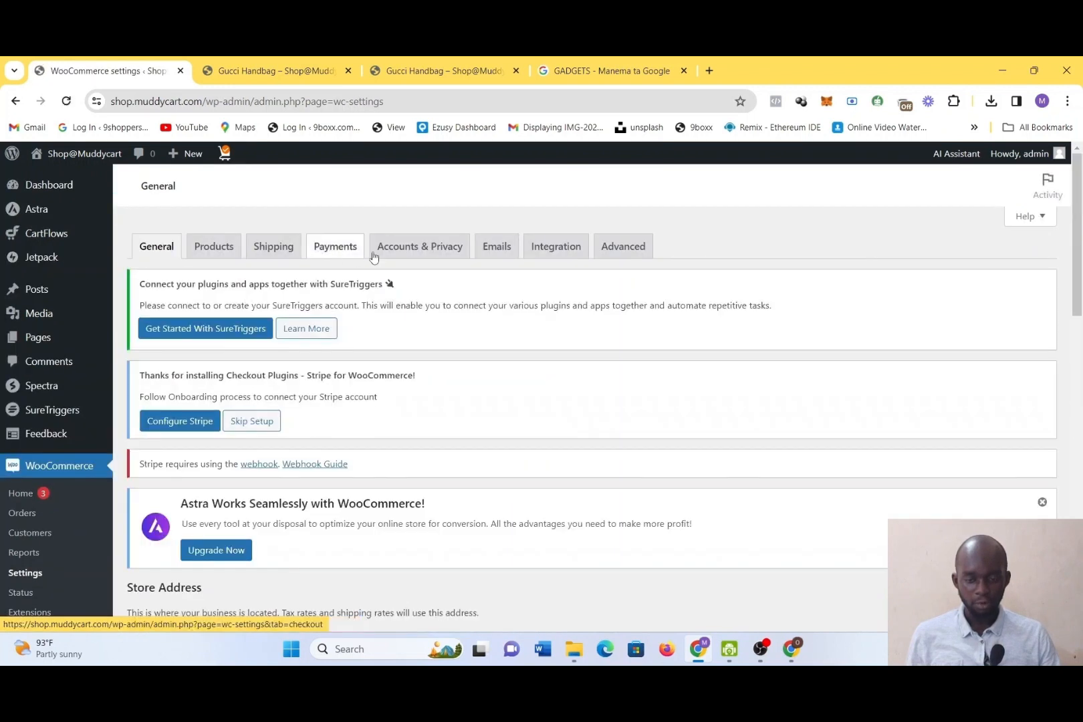
left_click(342, 252)
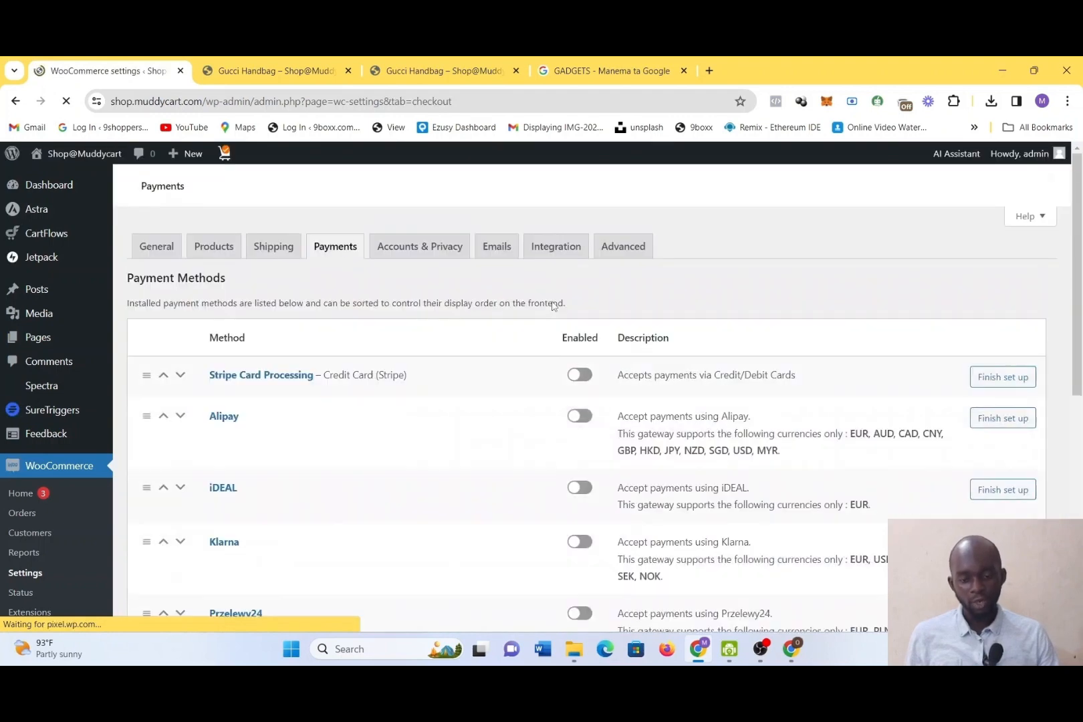
scroll(561, 325, "down", 4)
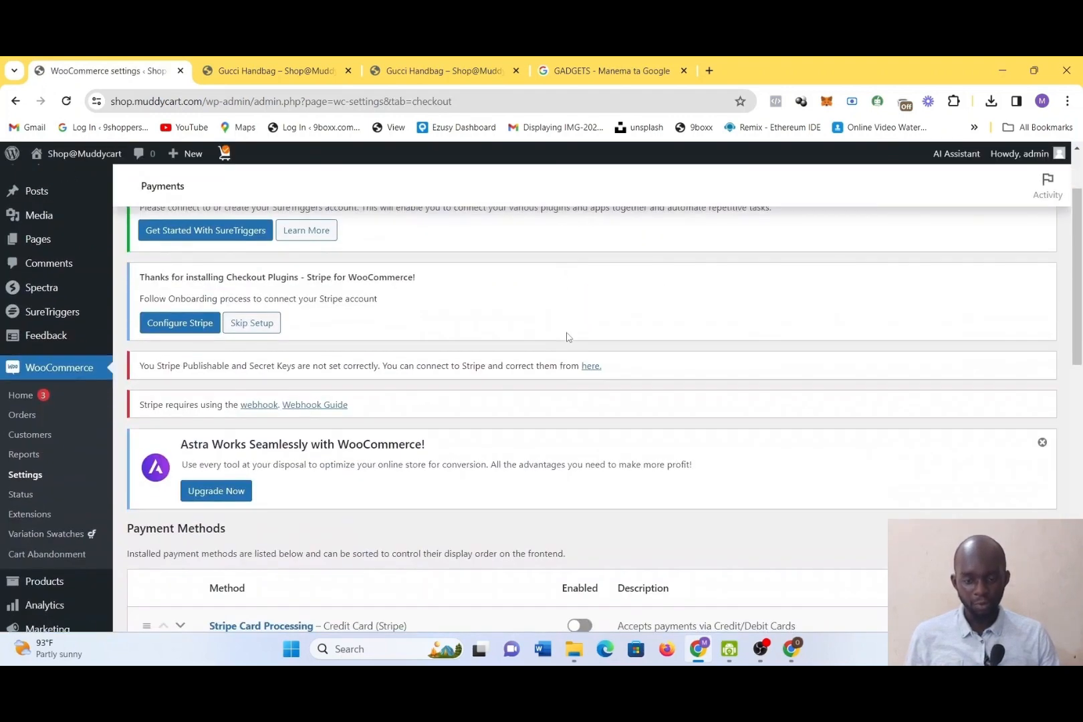
scroll(537, 285, "up", 4)
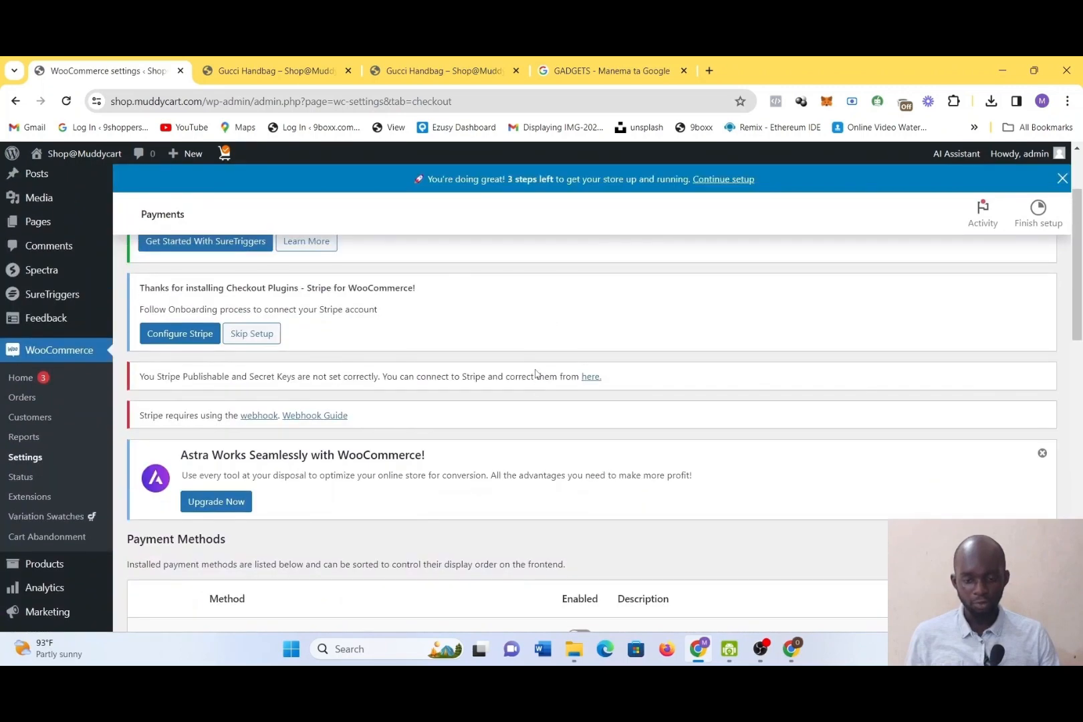
Open the general WooCommerce settings and review the store address and general options
left_click(168, 281)
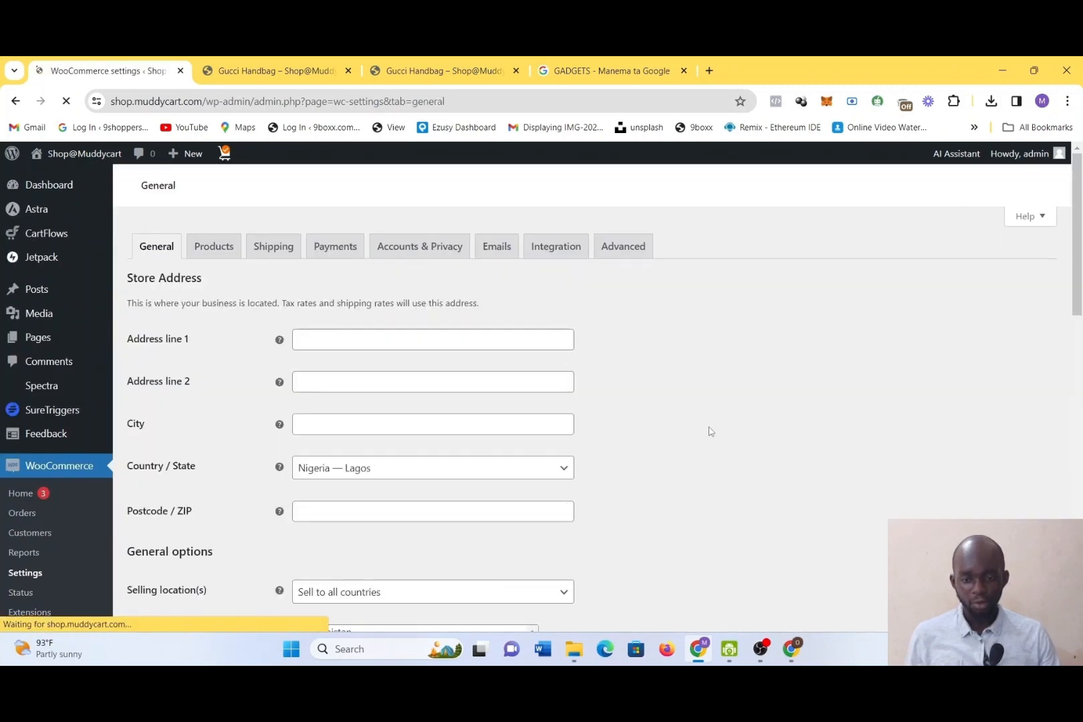
scroll(435, 410, "down", 2)
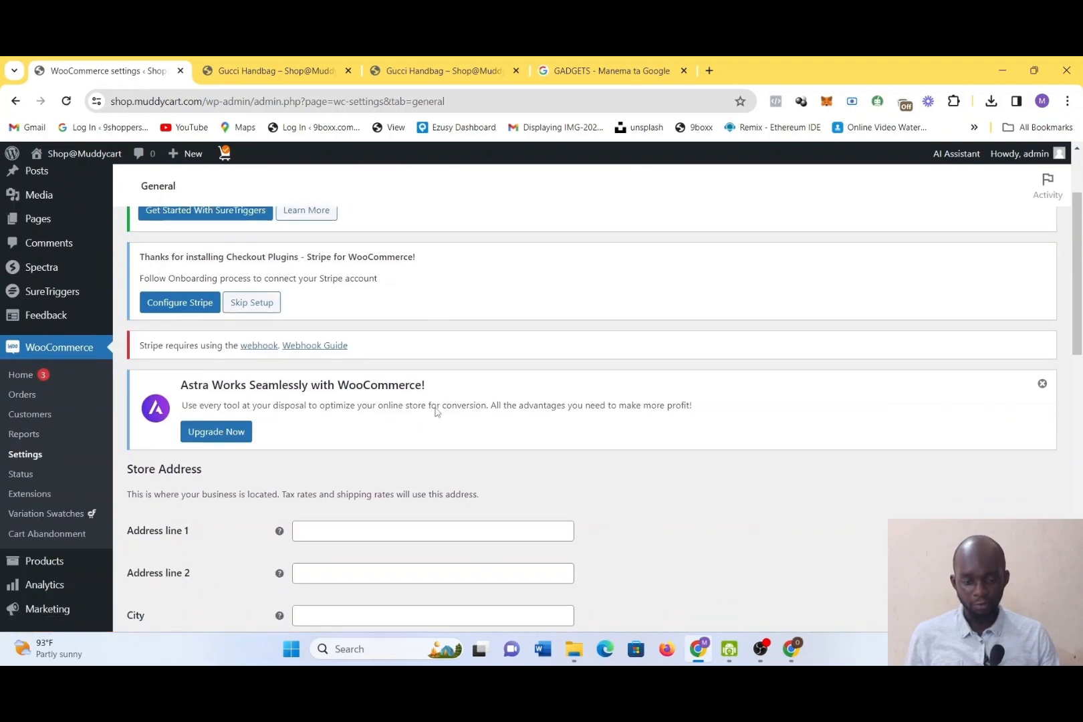
scroll(436, 408, "up", 1)
scroll(435, 409, "down", 3)
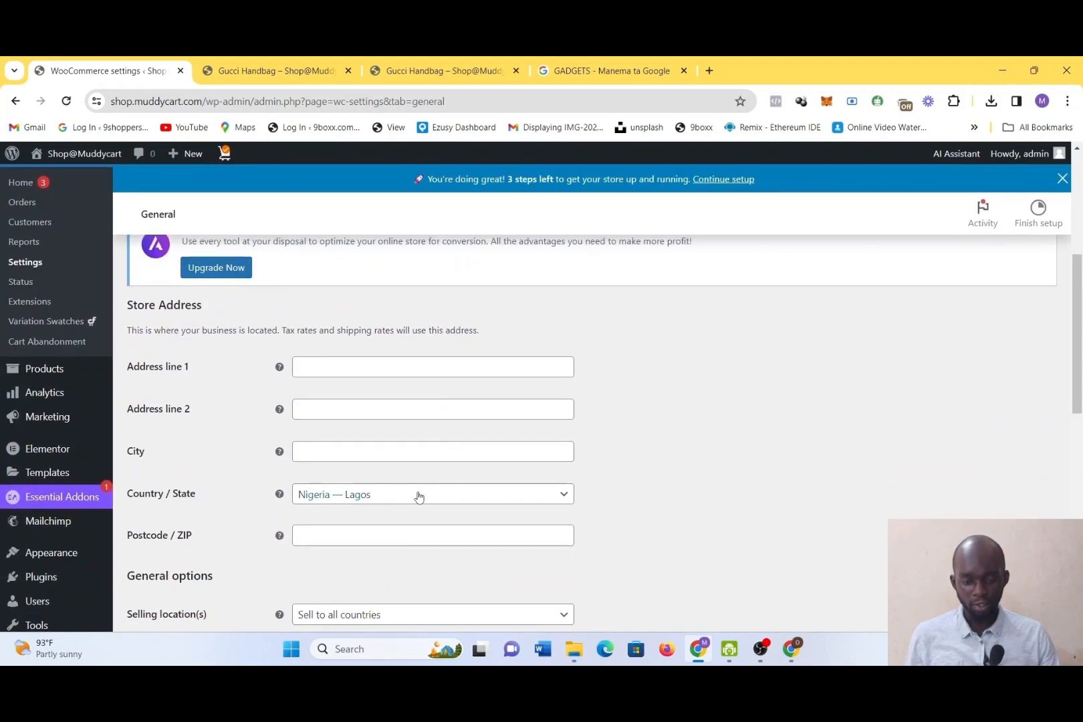
scroll(416, 493, "down", 1)
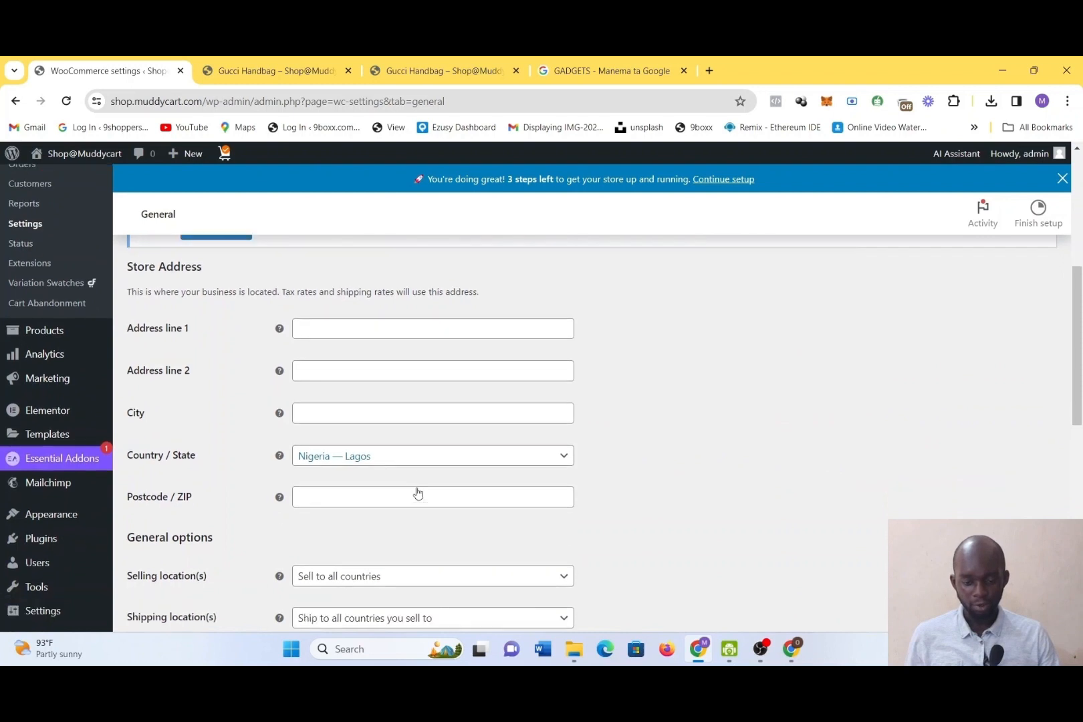
scroll(410, 486, "down", 4)
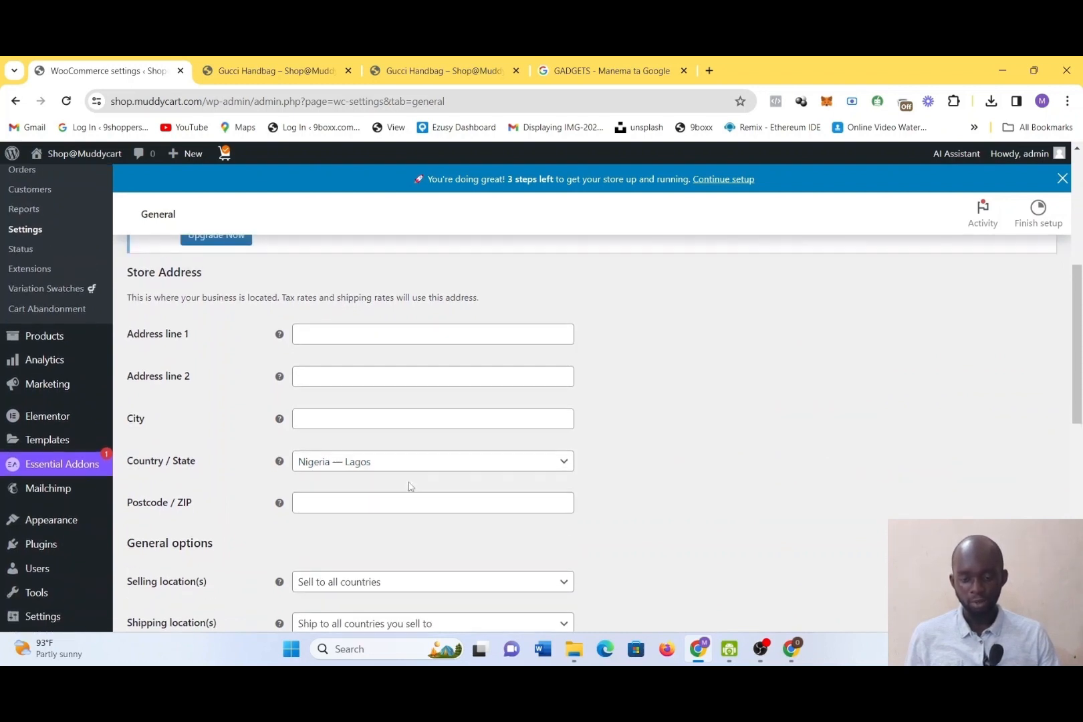
Try the selling location options for all countries with exceptions and for specific countries, and return to Sell to all countries
left_click(344, 373)
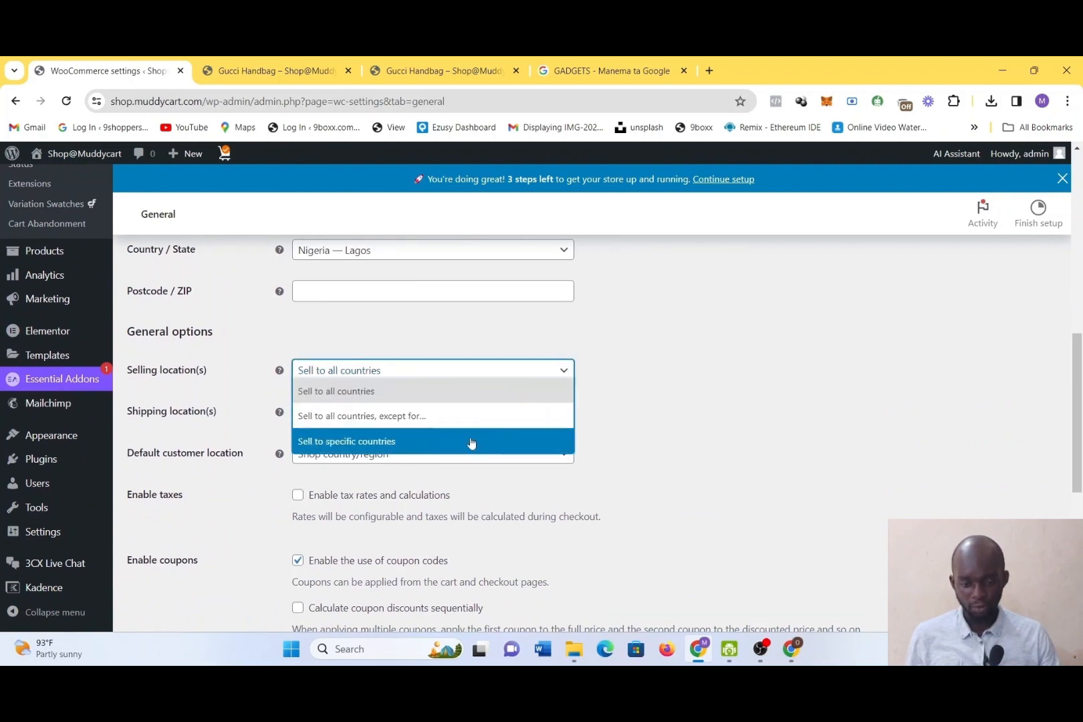
left_click(768, 416)
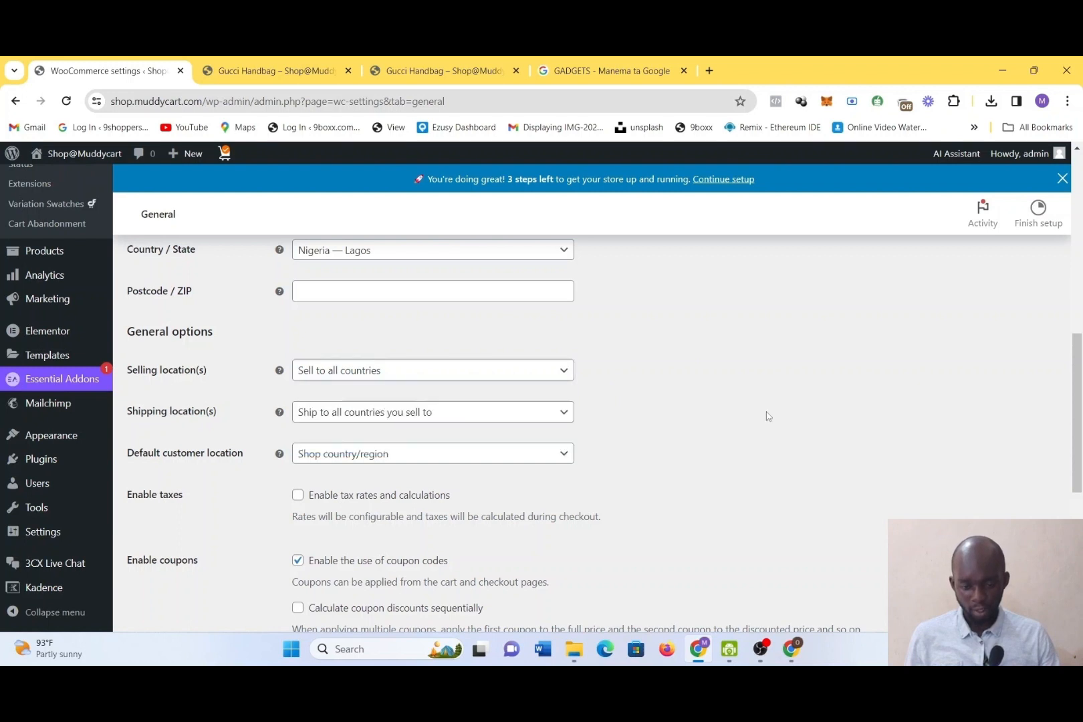
left_click(496, 369)
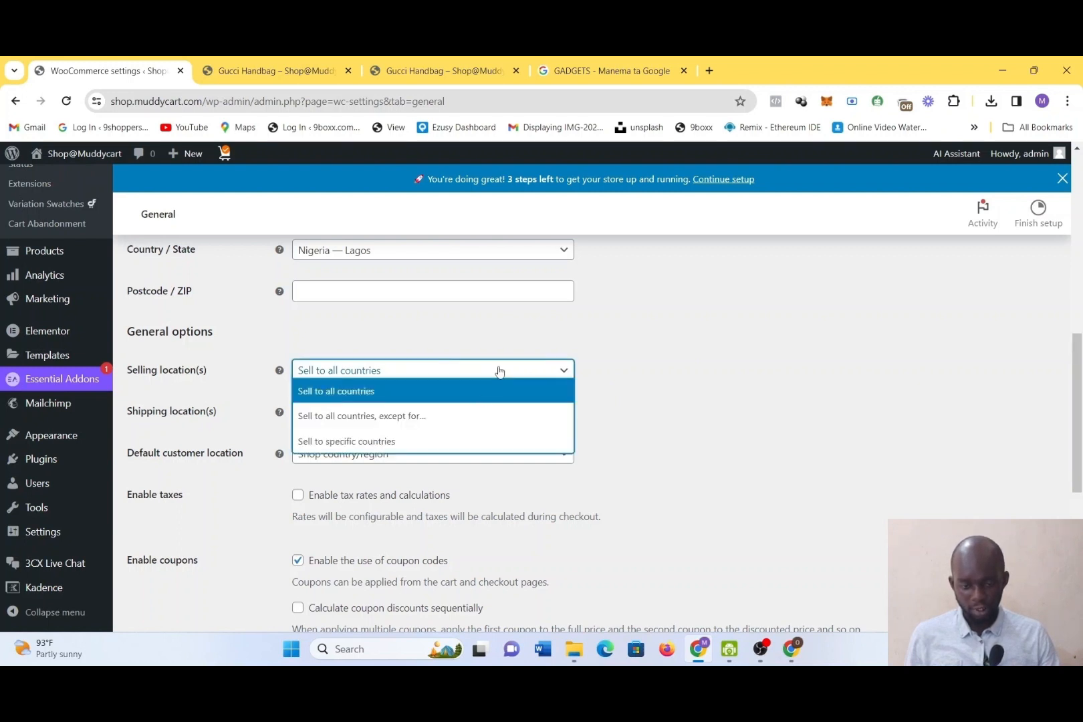
left_click(479, 413)
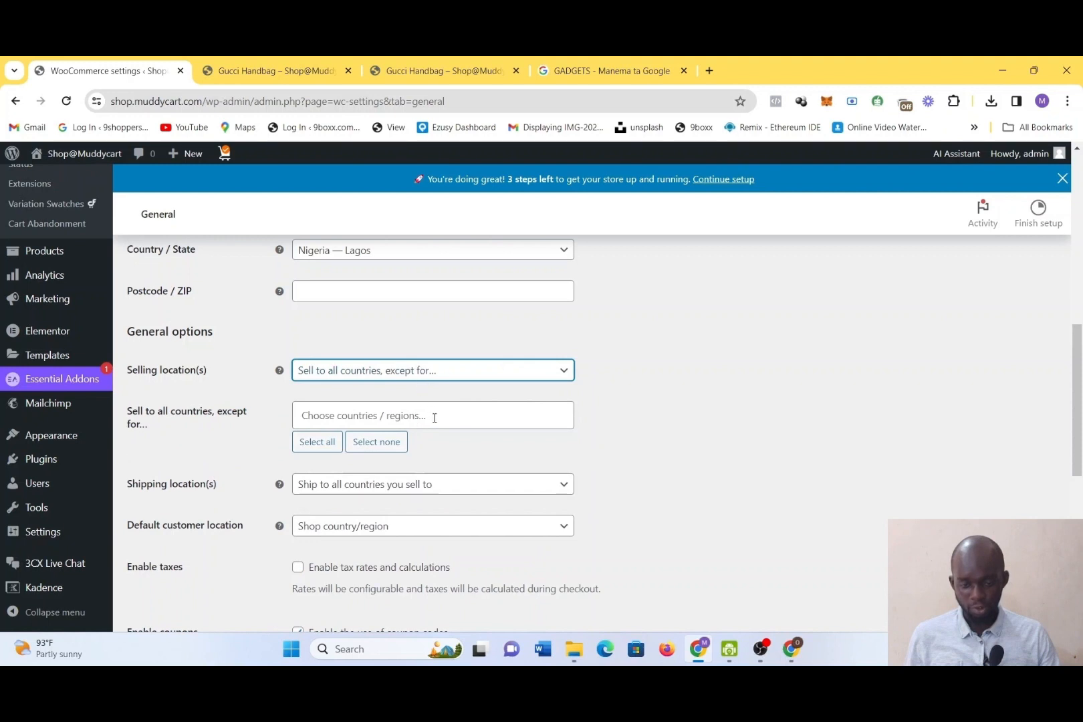
left_click(422, 376)
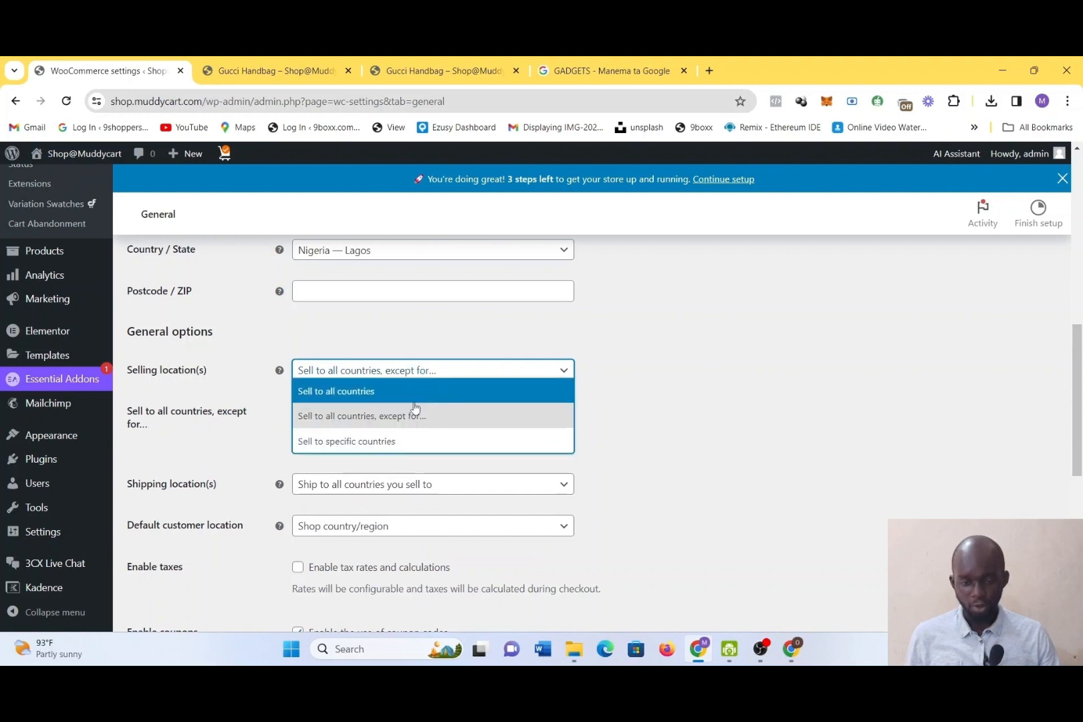
left_click(420, 444)
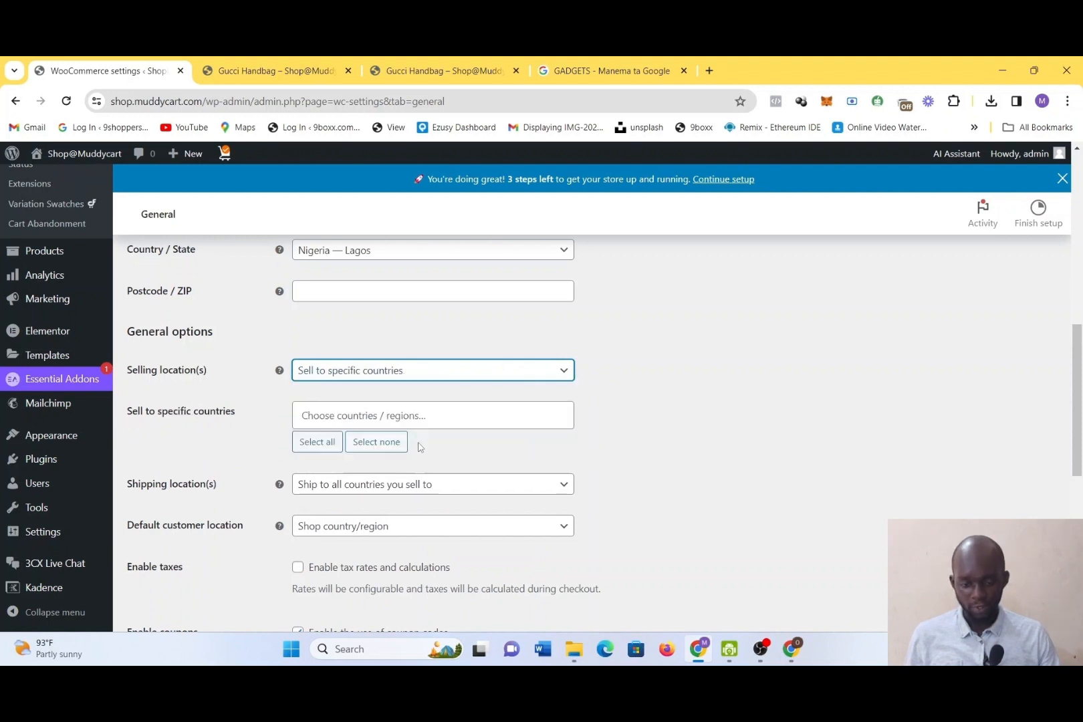
left_click(370, 372)
left_click(377, 390)
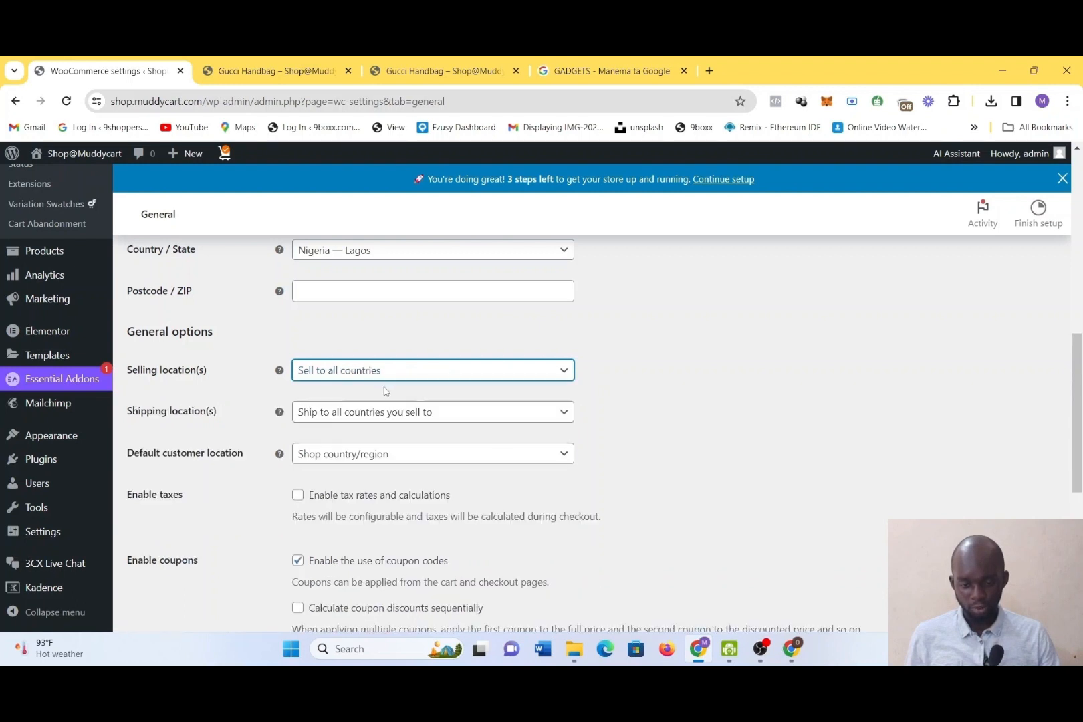
Examine the default customer location choices and the tax, coupon and currency options in the general settings
left_click(441, 455)
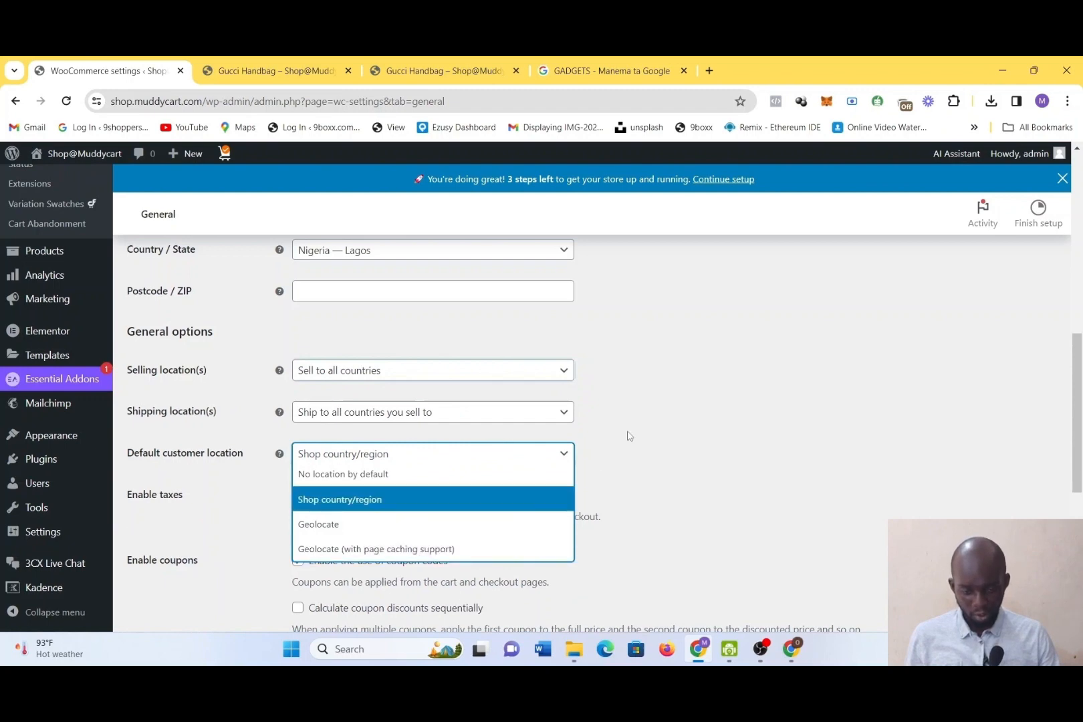
left_click(658, 384)
scroll(632, 298, "down", 1)
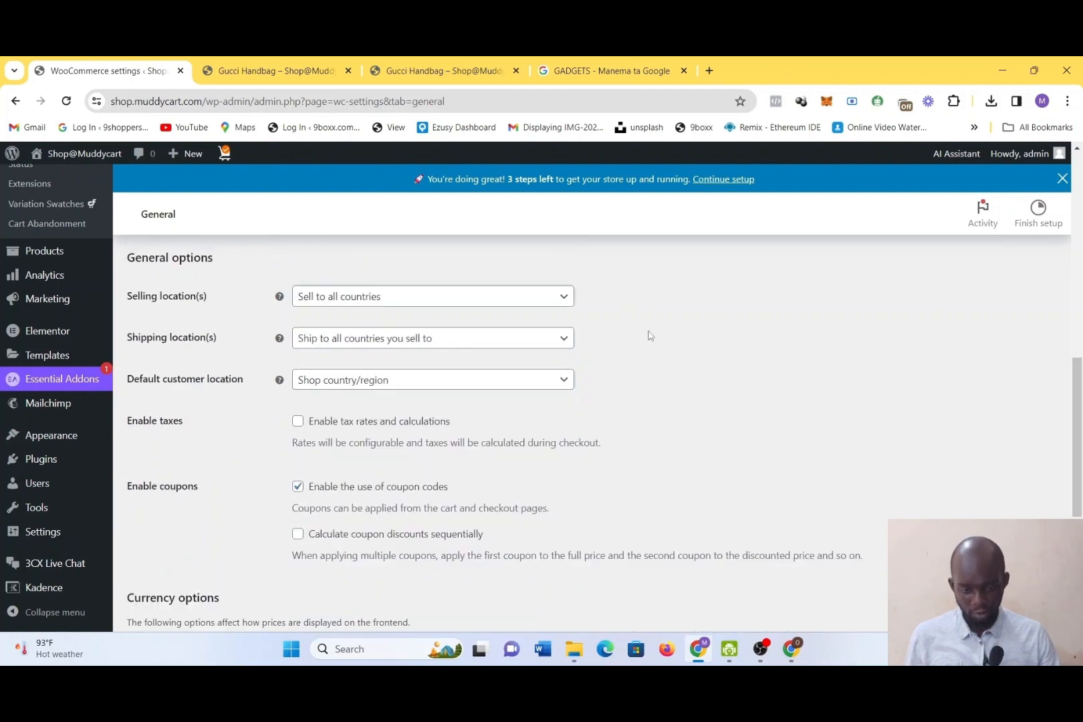
scroll(648, 334, "down", 3)
scroll(628, 281, "down", 3)
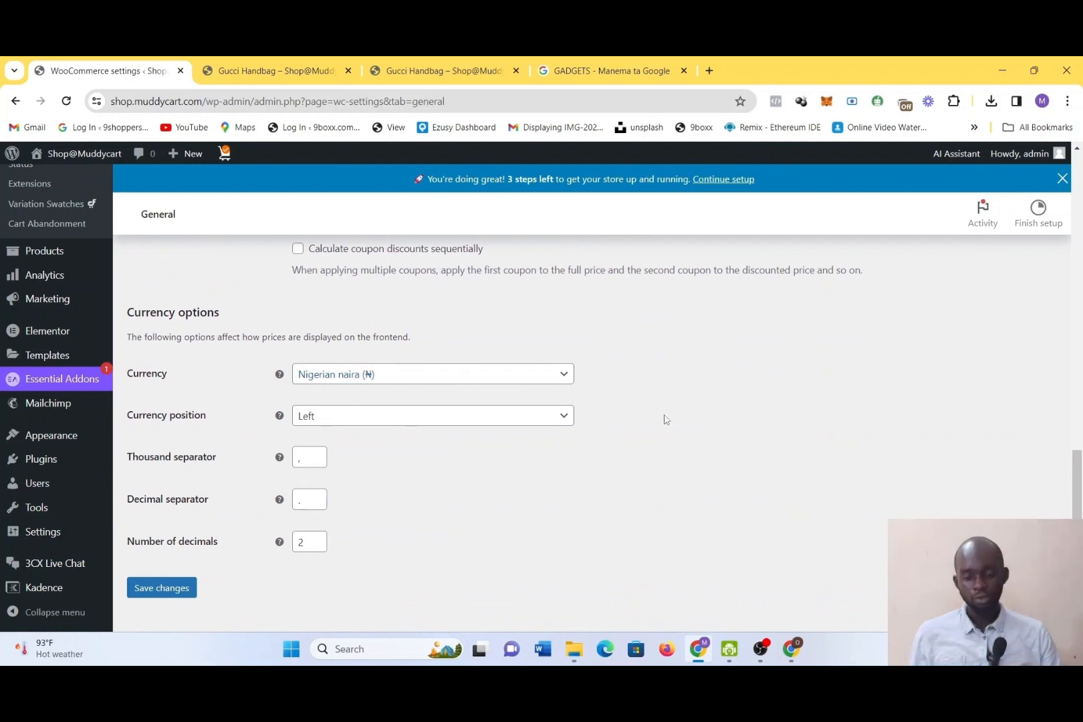
scroll(662, 421, "down", 1)
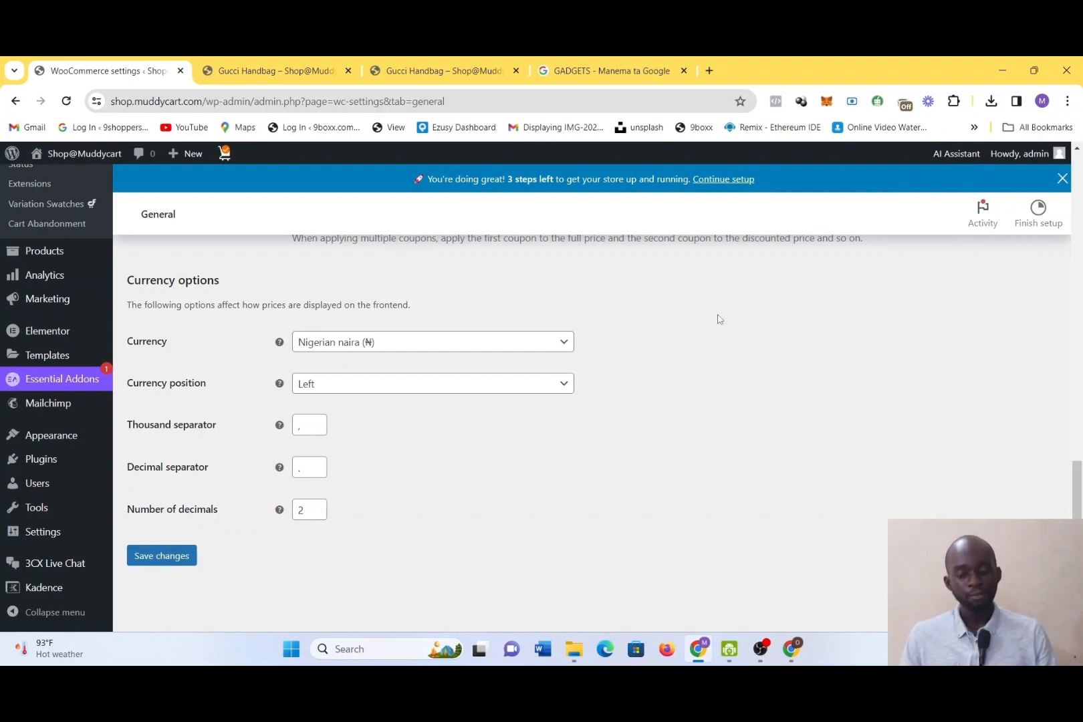
scroll(719, 319, "up", 4)
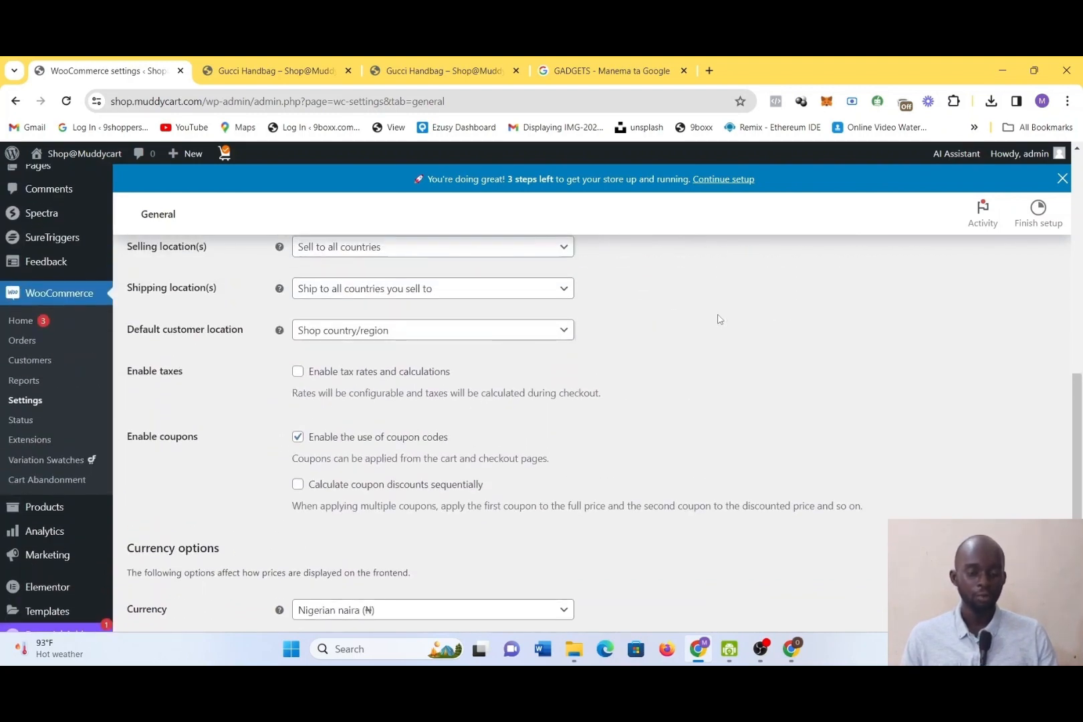
scroll(719, 319, "down", 1)
scroll(719, 319, "up", 6)
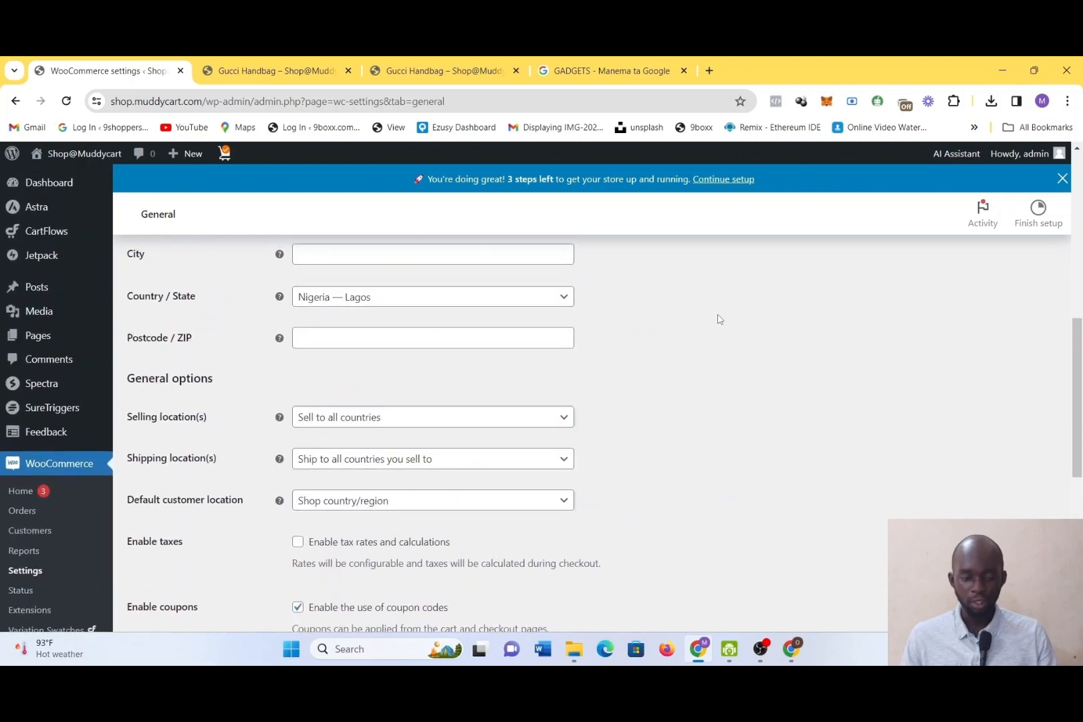
scroll(719, 319, "up", 5)
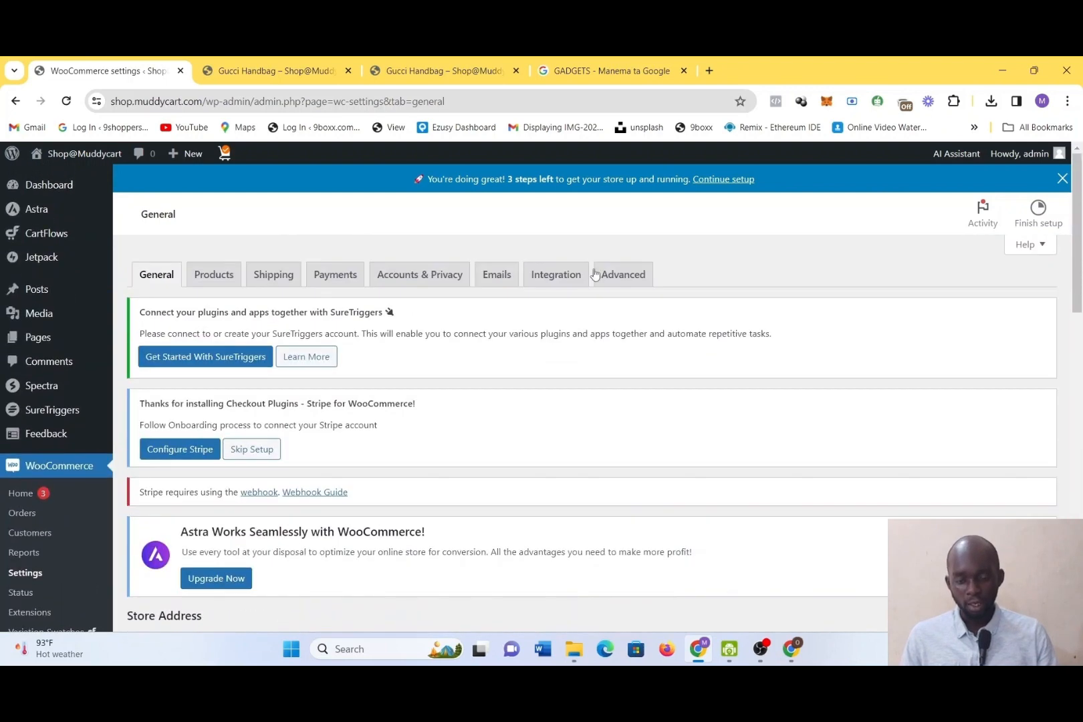
Leave the general settings without saving and review the available payment methods and recommended payment providers
left_click(332, 285)
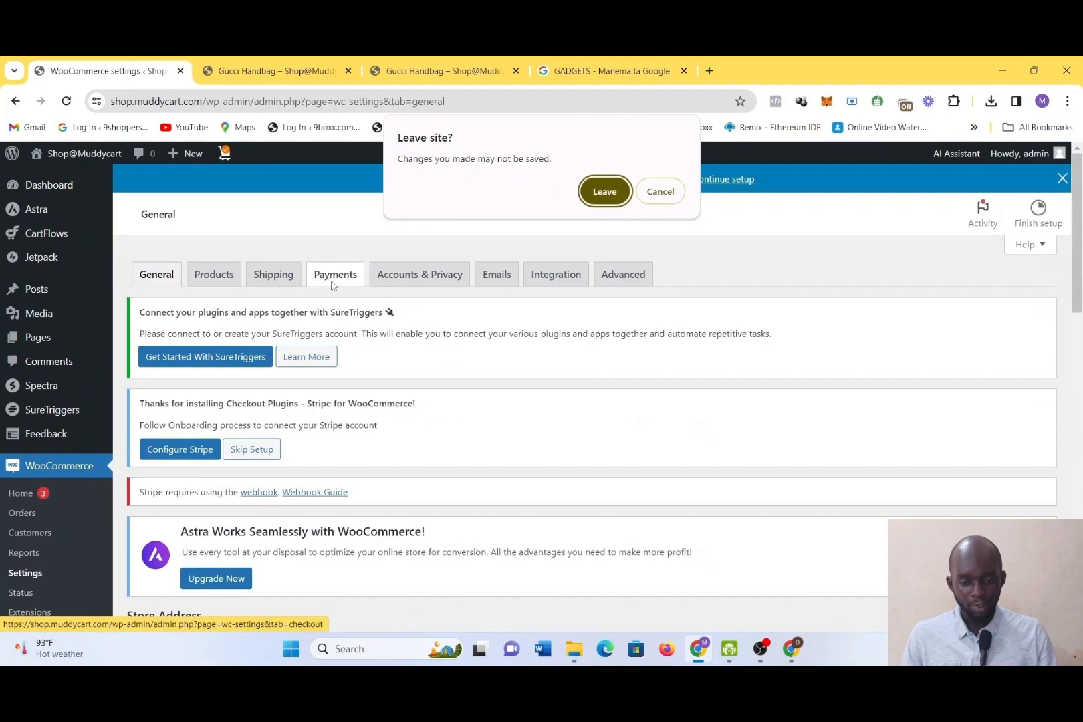
left_click(604, 191)
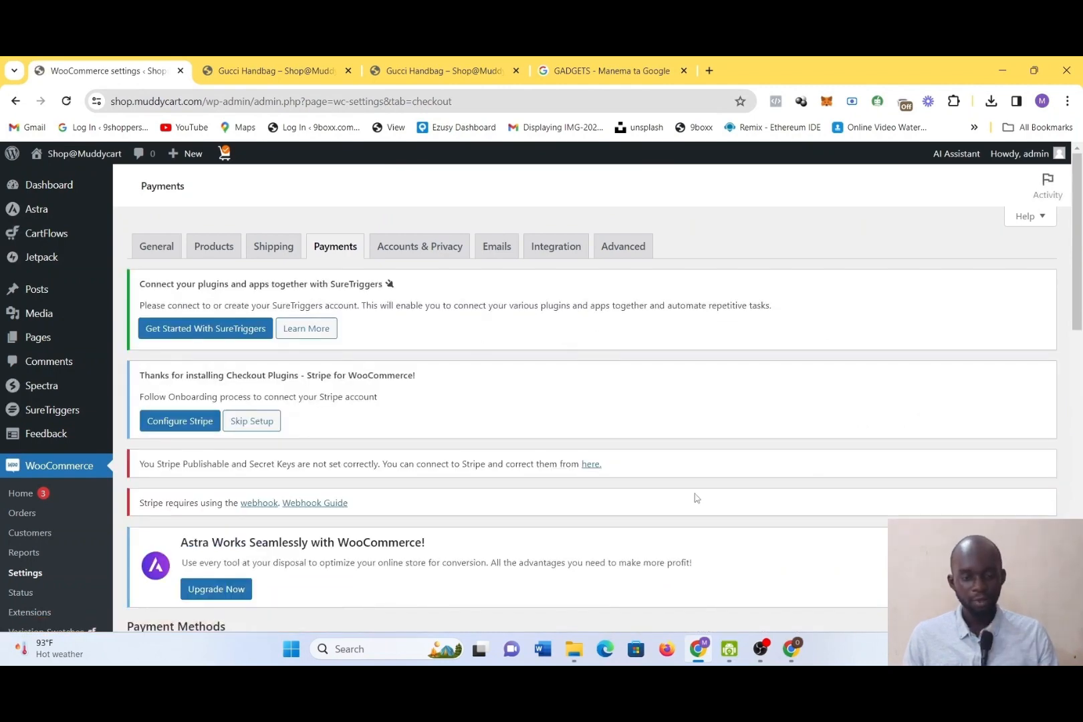
scroll(695, 509, "down", 1)
scroll(694, 508, "down", 5)
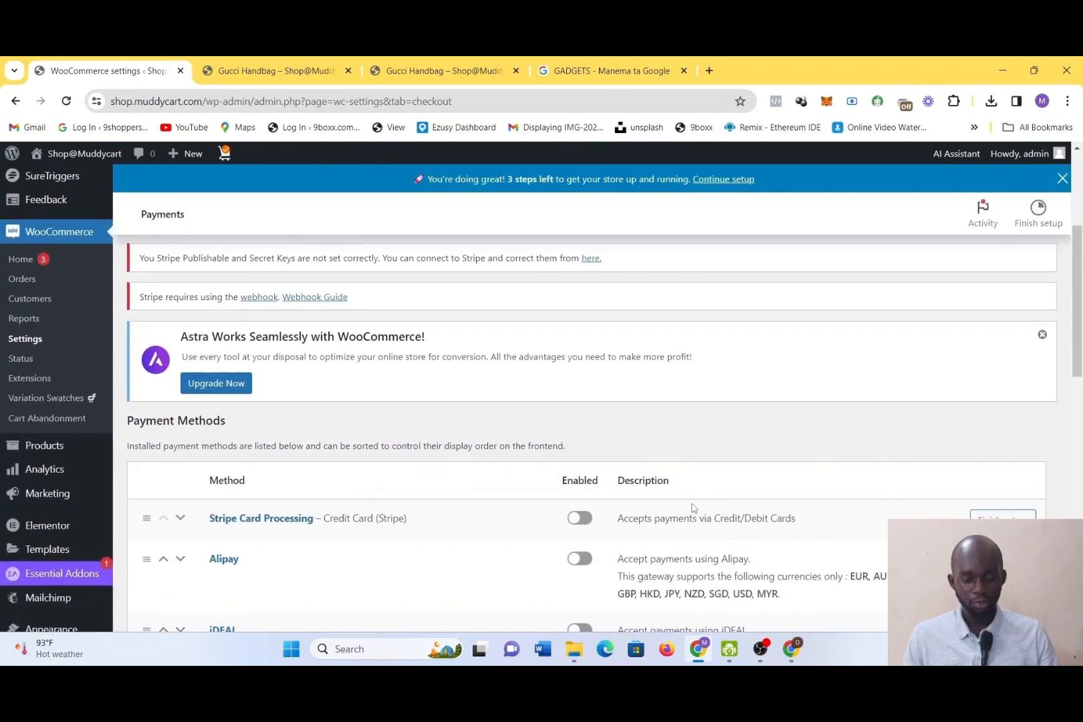
scroll(693, 508, "down", 1)
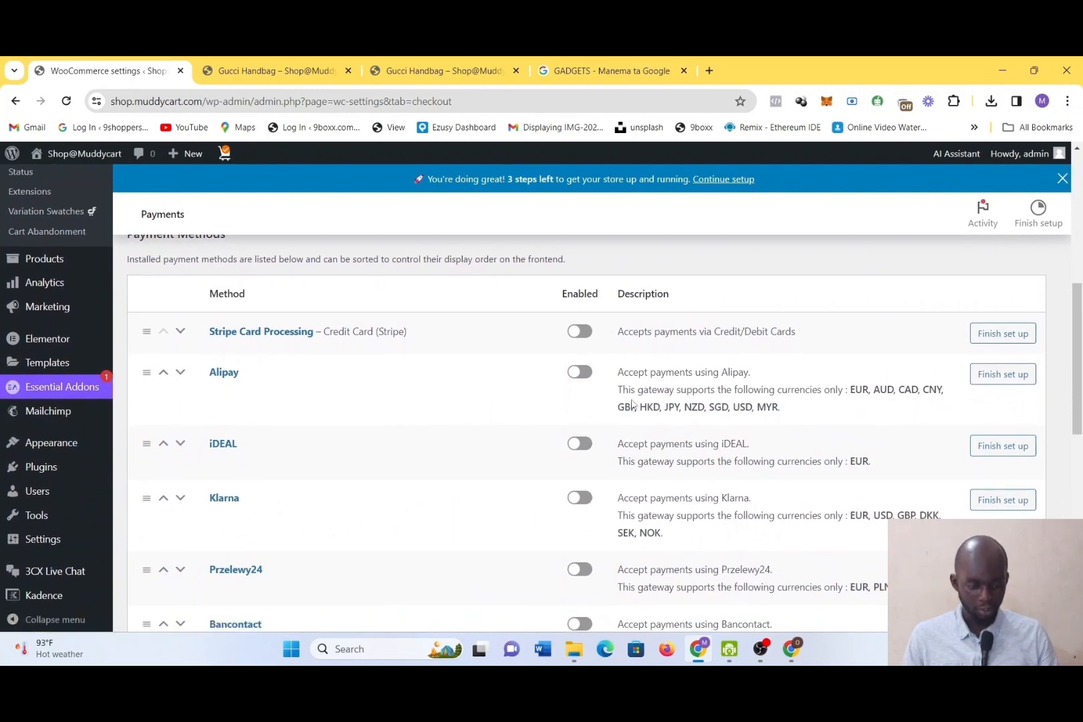
scroll(632, 401, "down", 3)
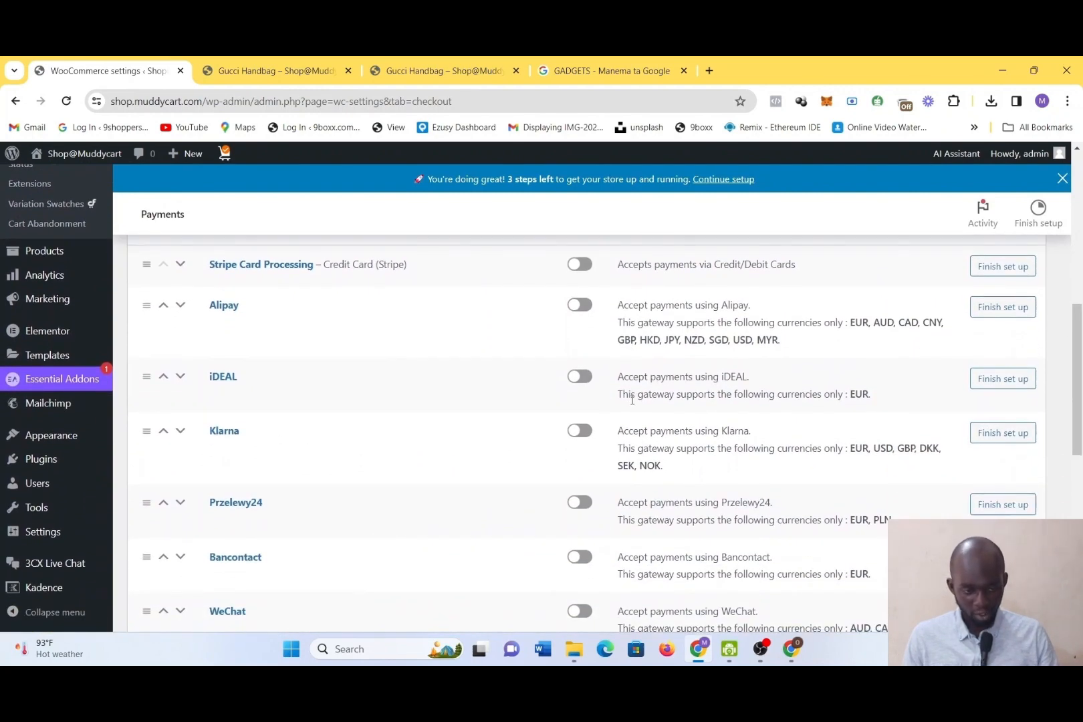
scroll(632, 399, "down", 3)
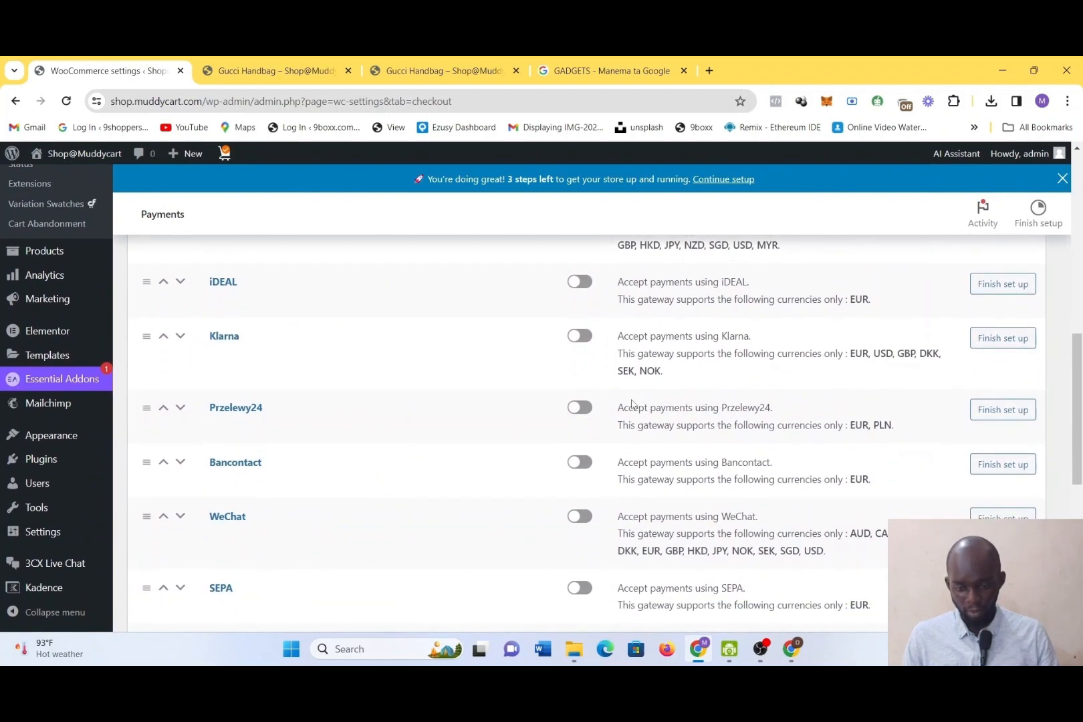
scroll(632, 403, "down", 3)
scroll(632, 403, "down", 5)
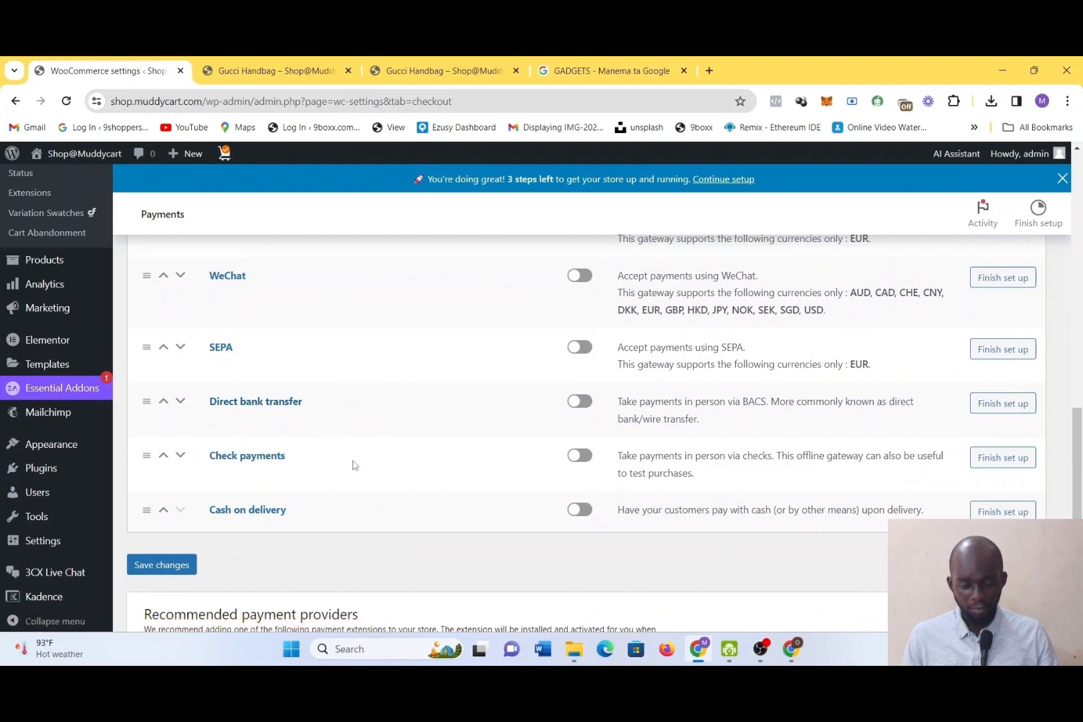
scroll(353, 460, "down", 3)
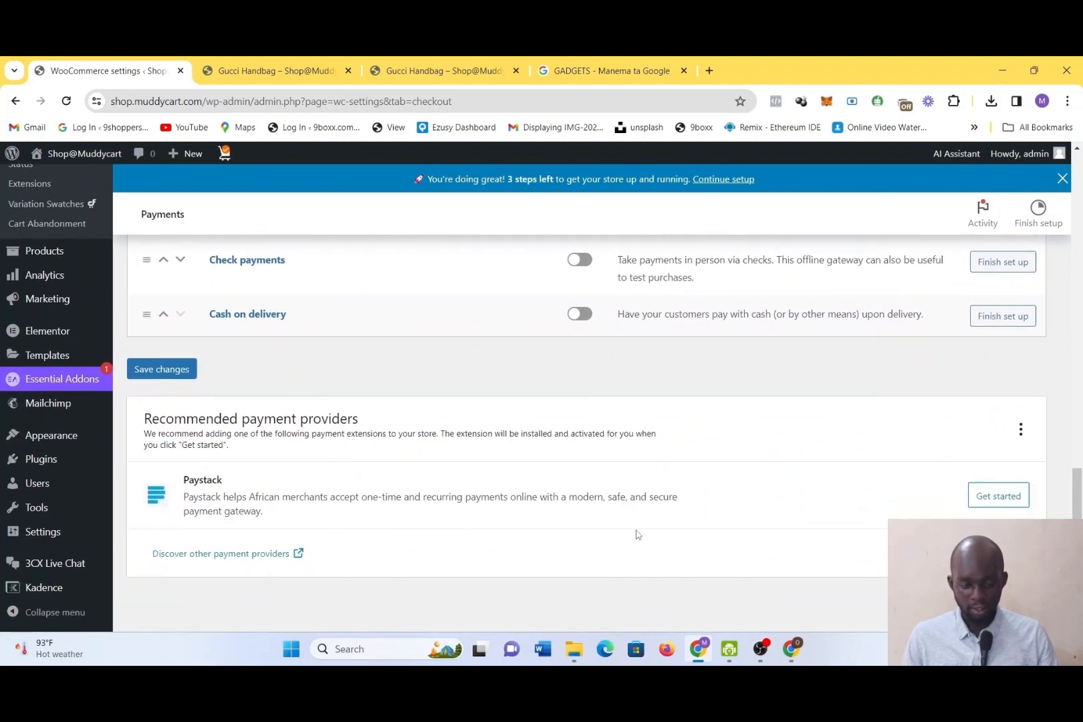
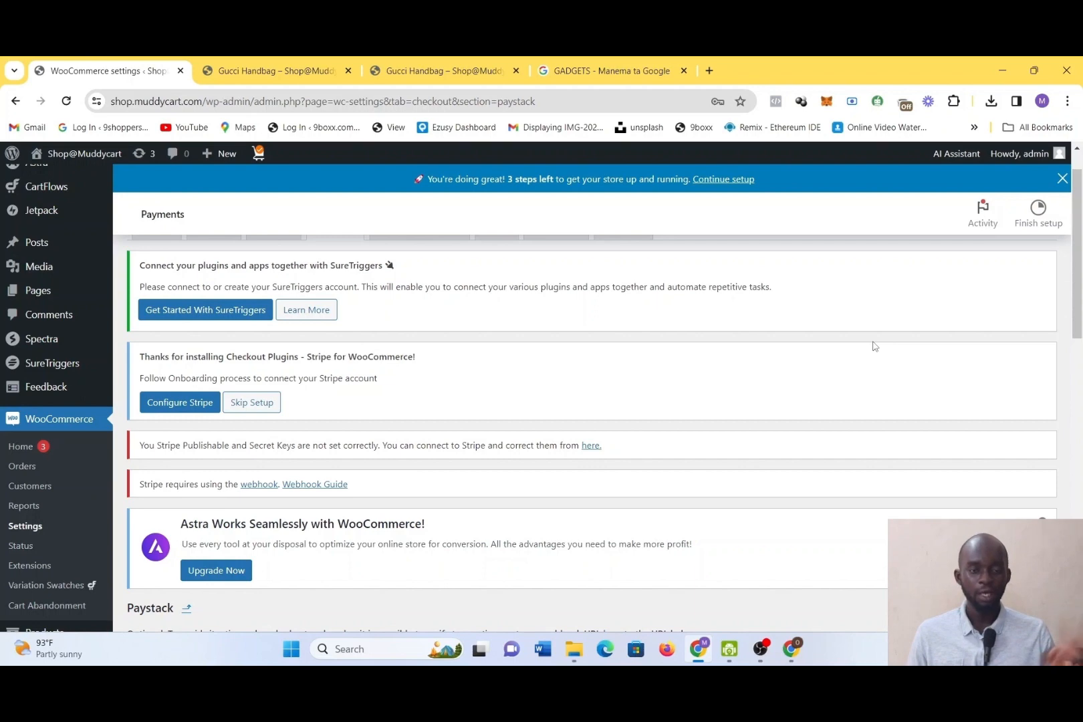
Review the Paystack gateway settings and look through the available Payment Option choices
left_click_drag(1079, 227, 1076, 382)
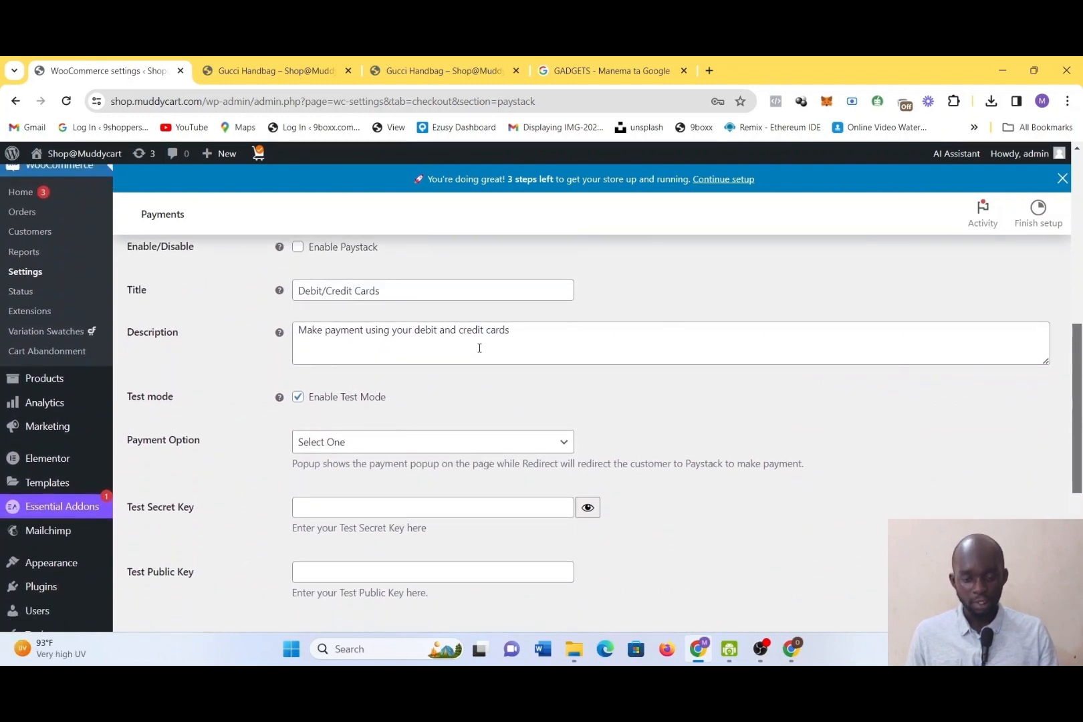
scroll(479, 351, "down", 1)
scroll(489, 432, "down", 1)
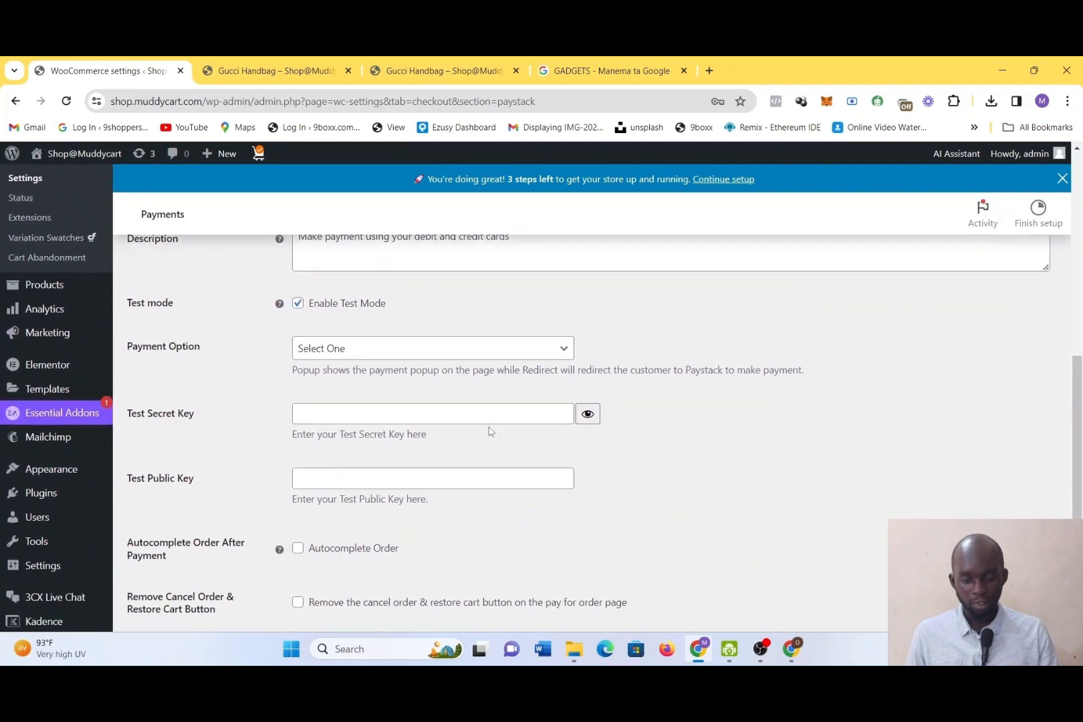
left_click(472, 348)
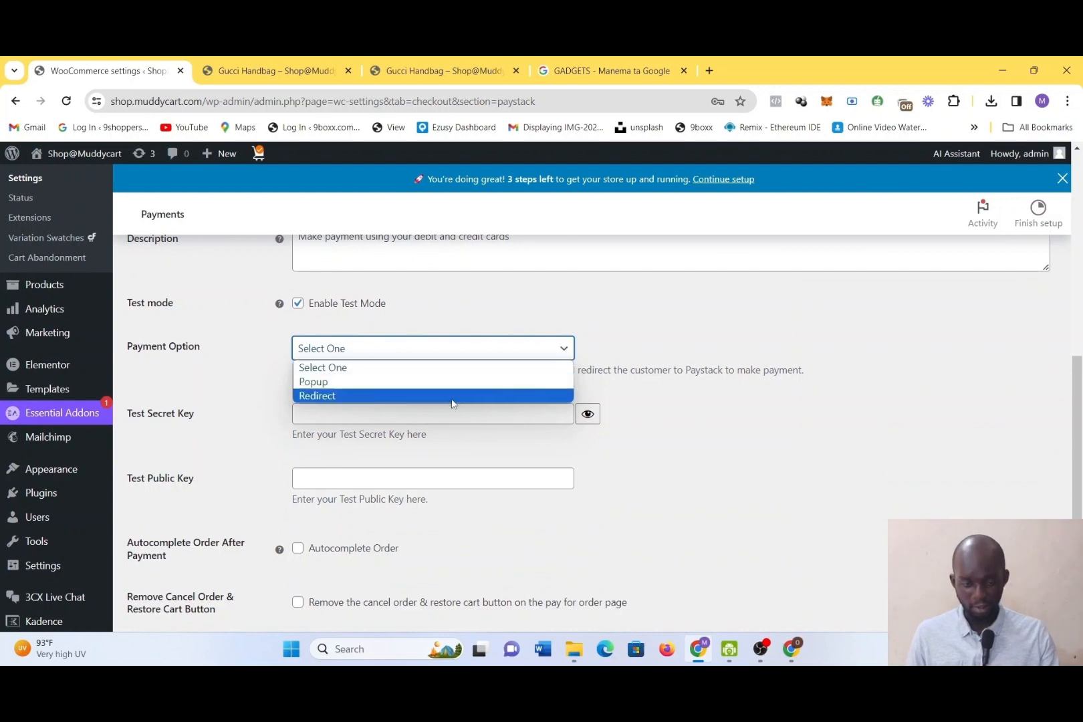
left_click(254, 61)
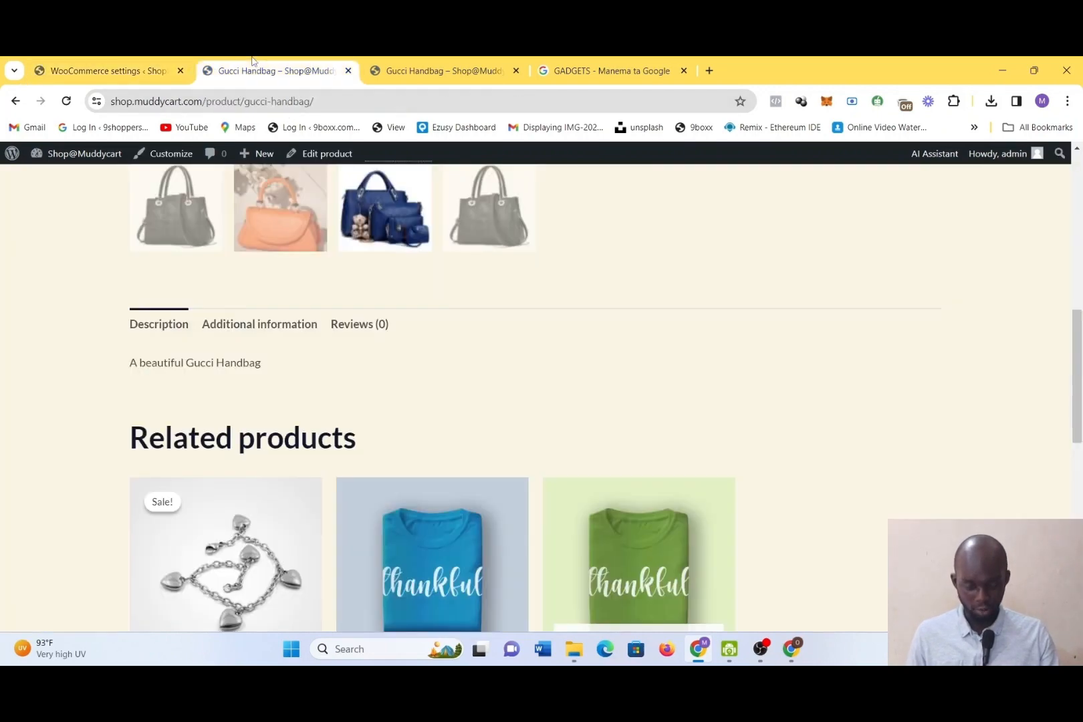
left_click(83, 63)
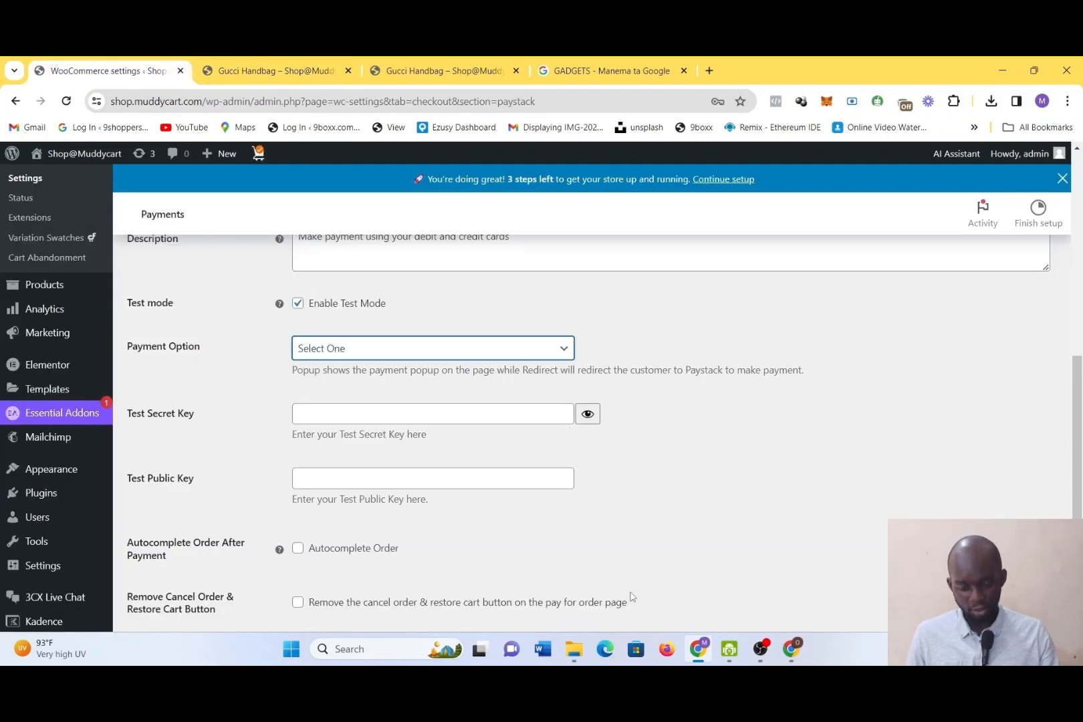
Paste placeholder text into the Test Secret Key and Test Public Key fields of the Paystack settings
scroll(632, 596, "down", 1)
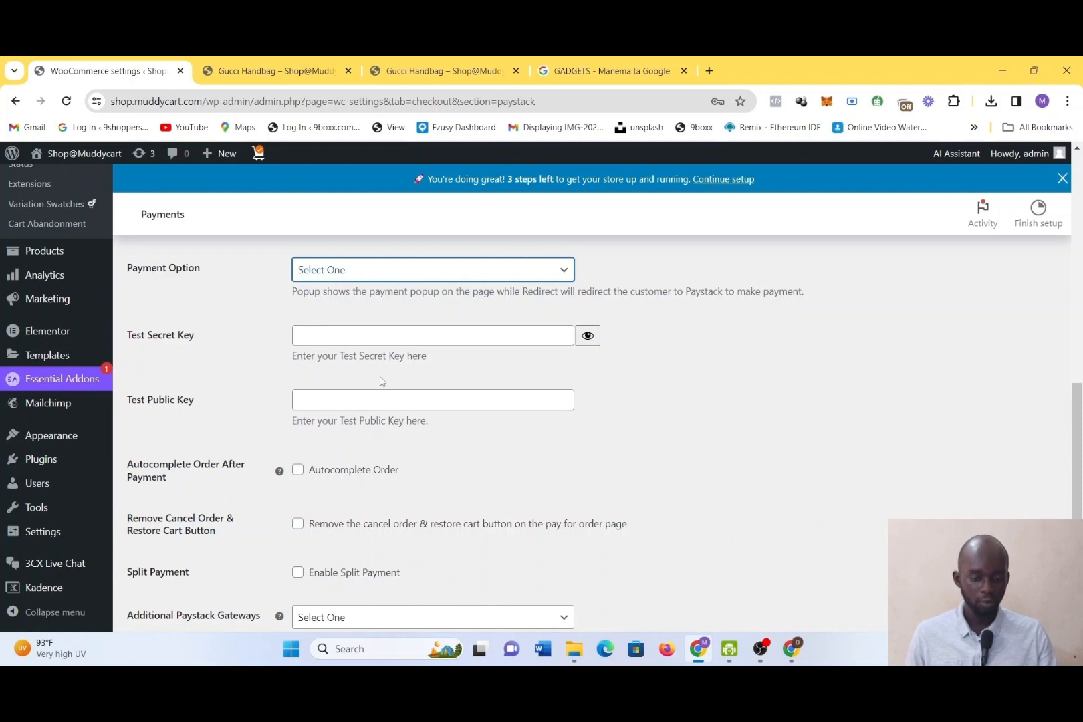
left_click(407, 341)
type("•••••••")
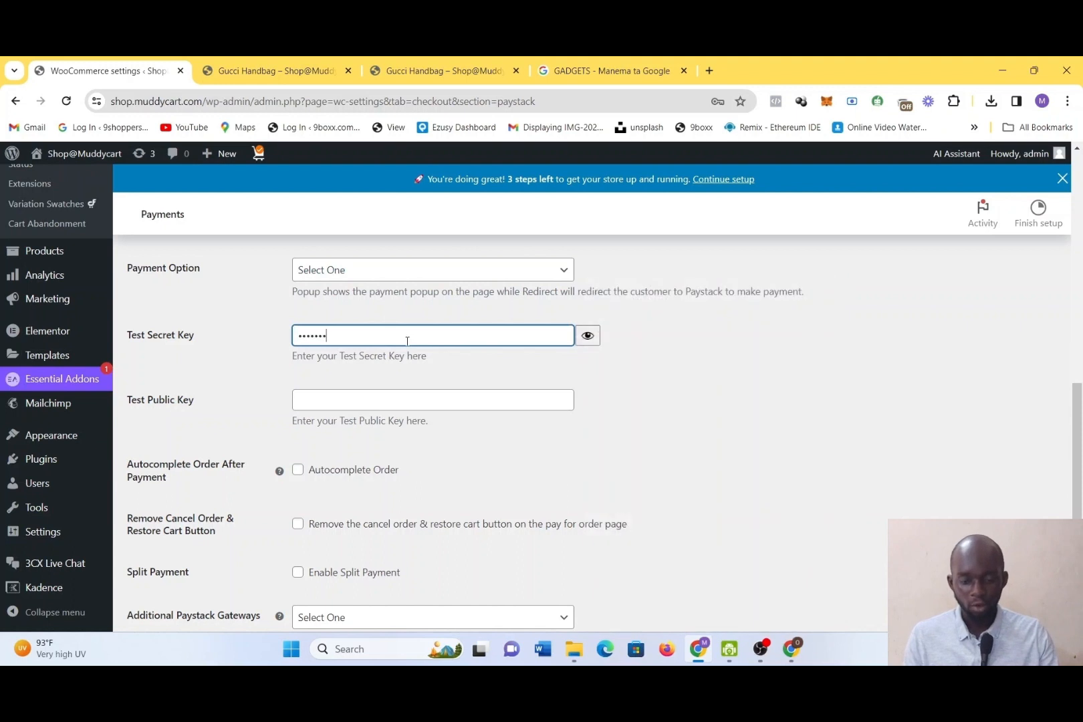
left_click(396, 410)
type("GADGETS")
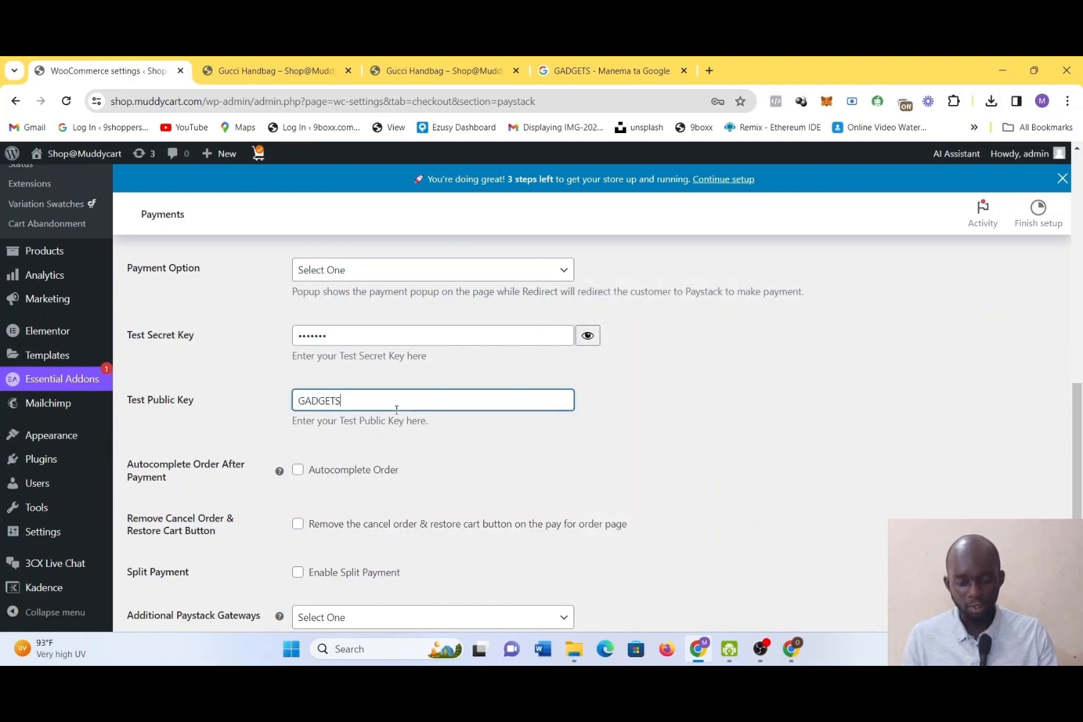
Clear the Test Secret Key and Test Public Key fields
key("BackSpace")
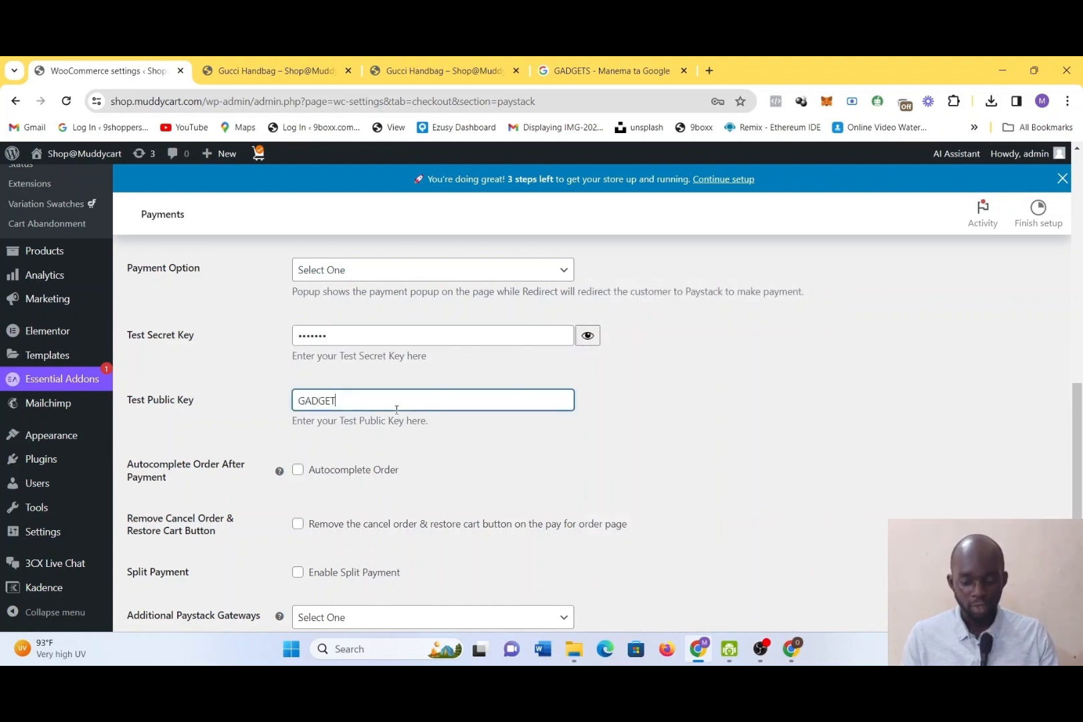
key("ctrl+a")
left_click(389, 328)
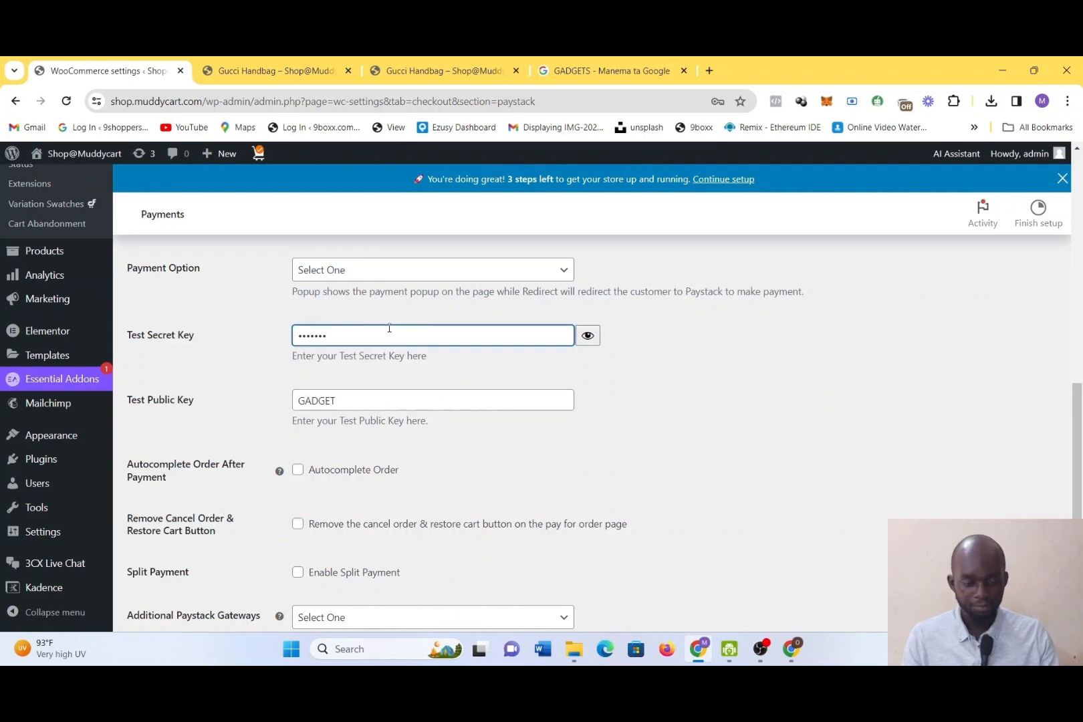
key("BackSpace")
key("BackSpace")
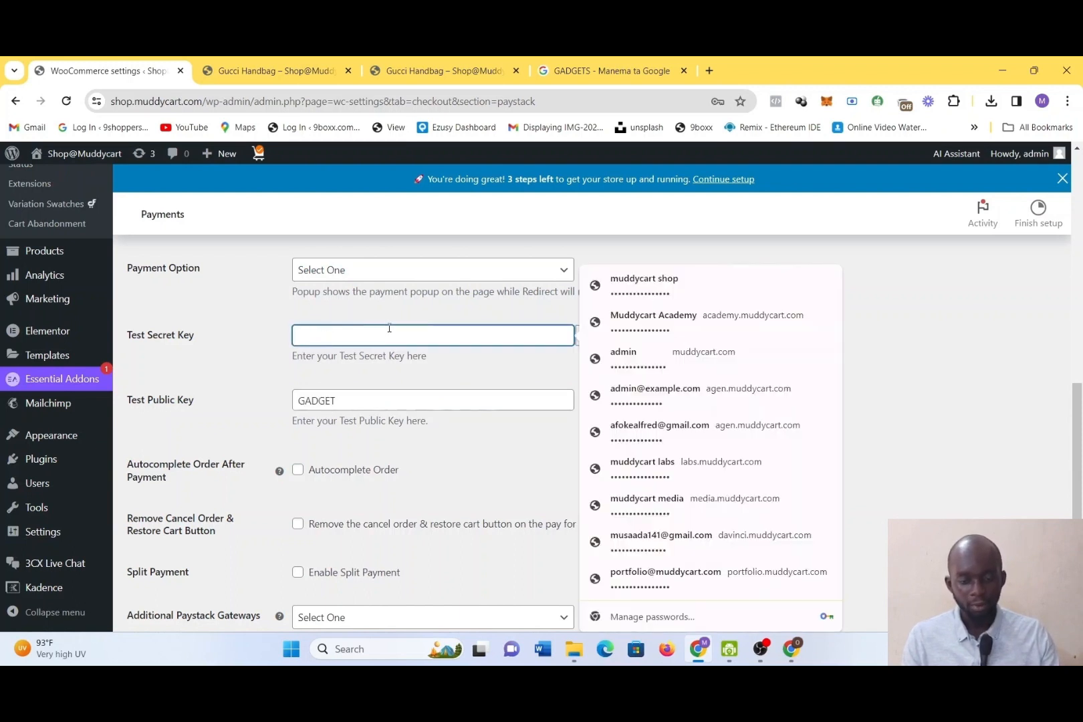
key("Escape")
left_click(403, 400)
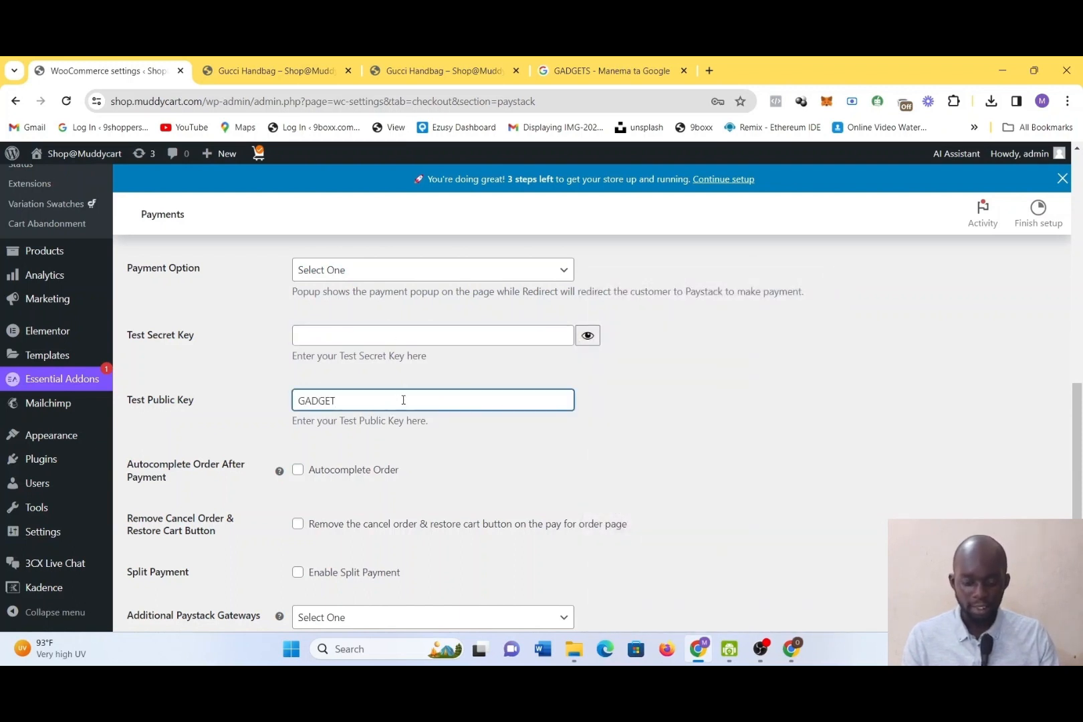
key("ctrl+a")
key("BackSpace")
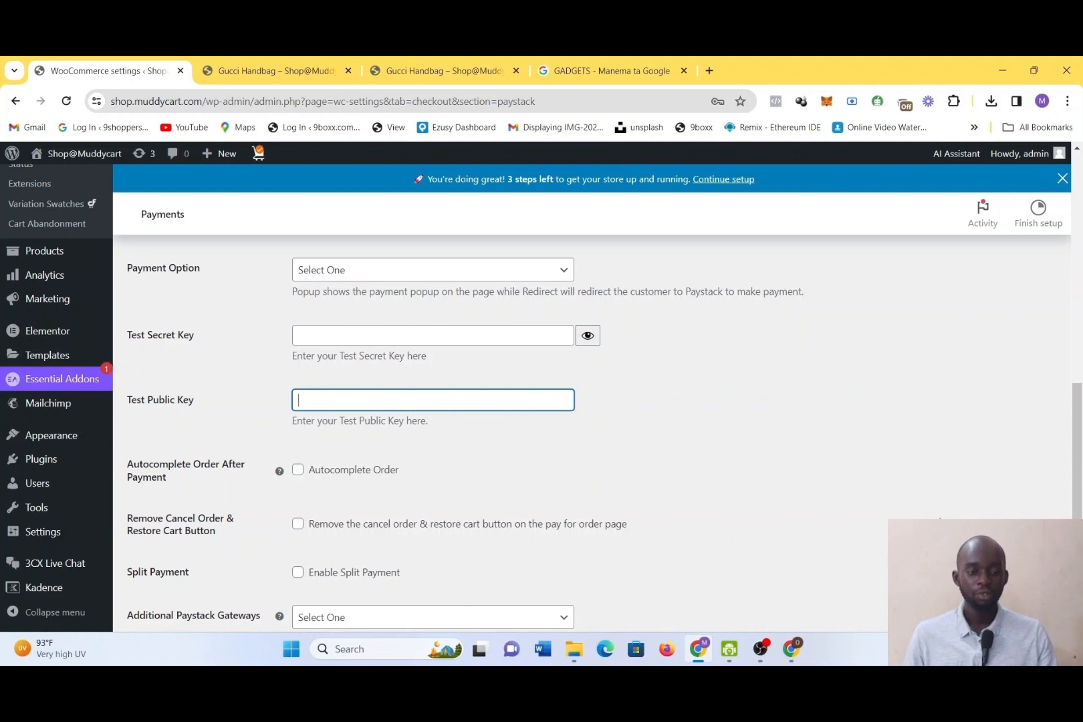
right_click(713, 171)
left_click(985, 433)
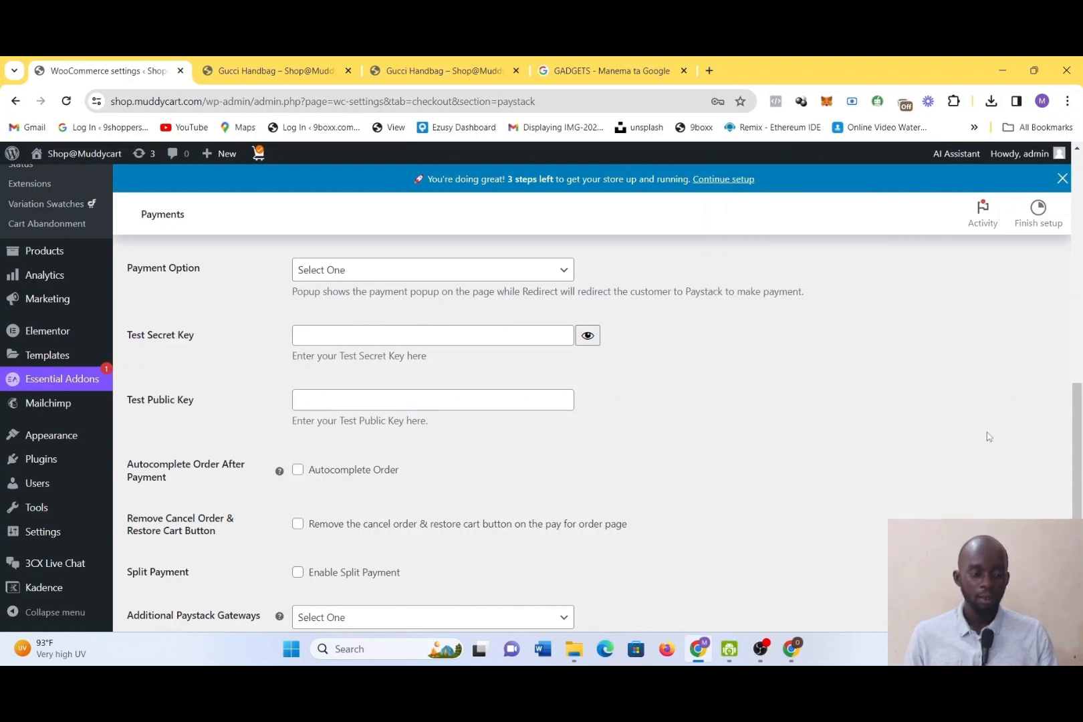
left_click_drag(985, 433, 986, 383)
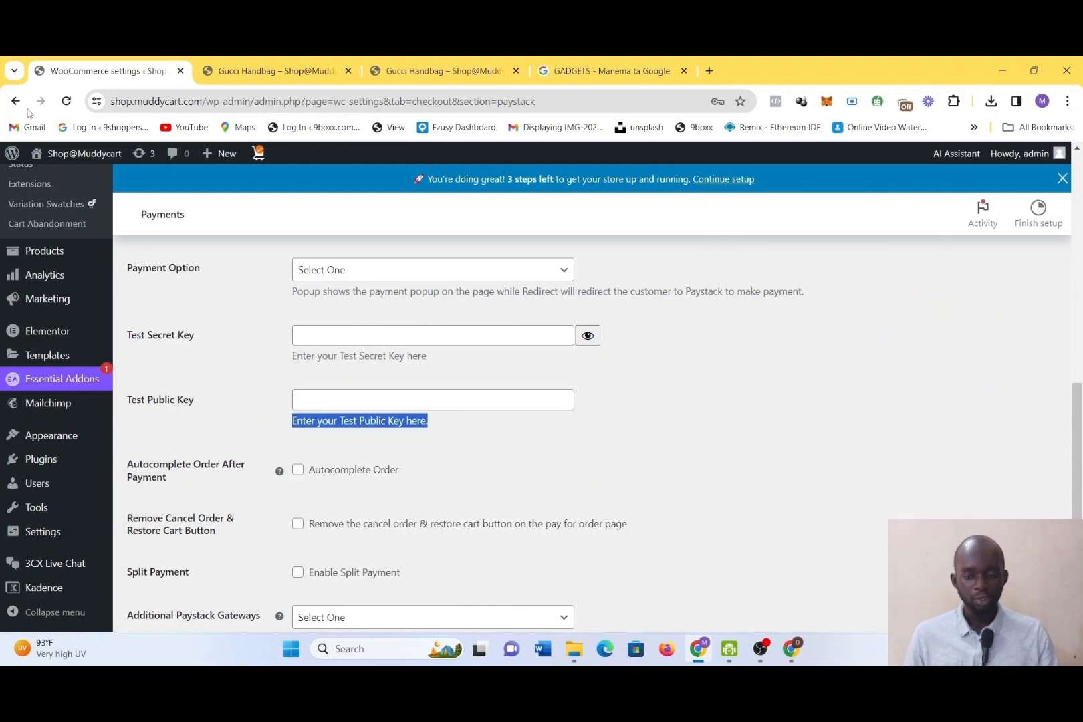
Try 1 gateway and 2 gateways for Additional Paystack Gateways, and reset the setting to Select One
scroll(565, 440, "down", 1)
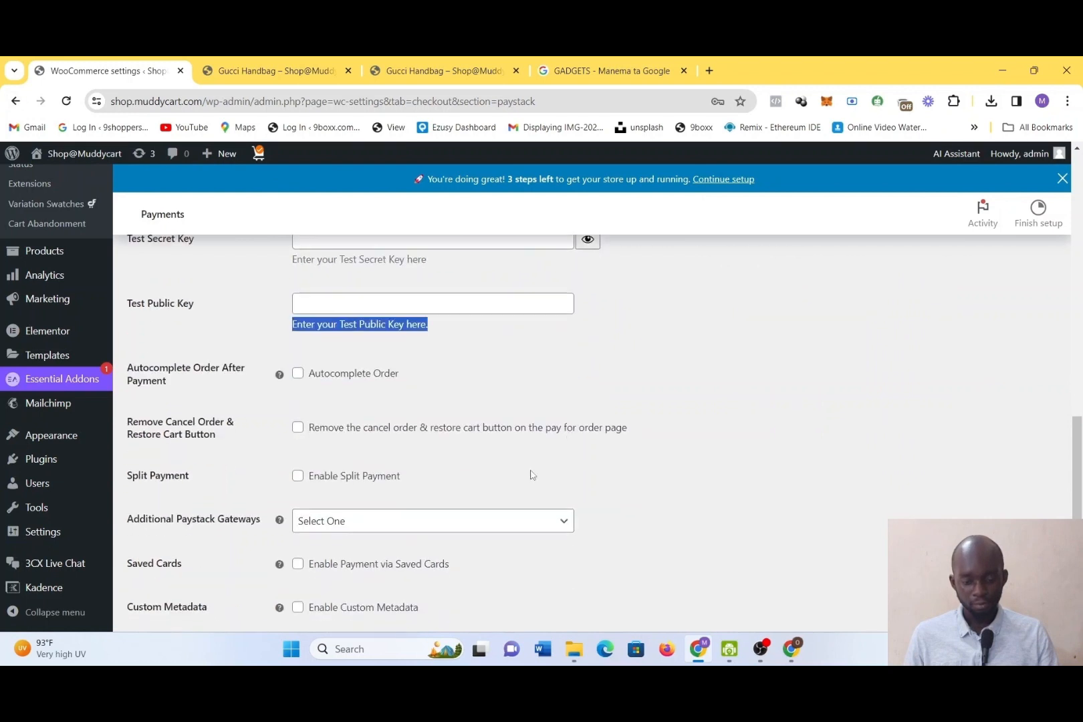
left_click(473, 530)
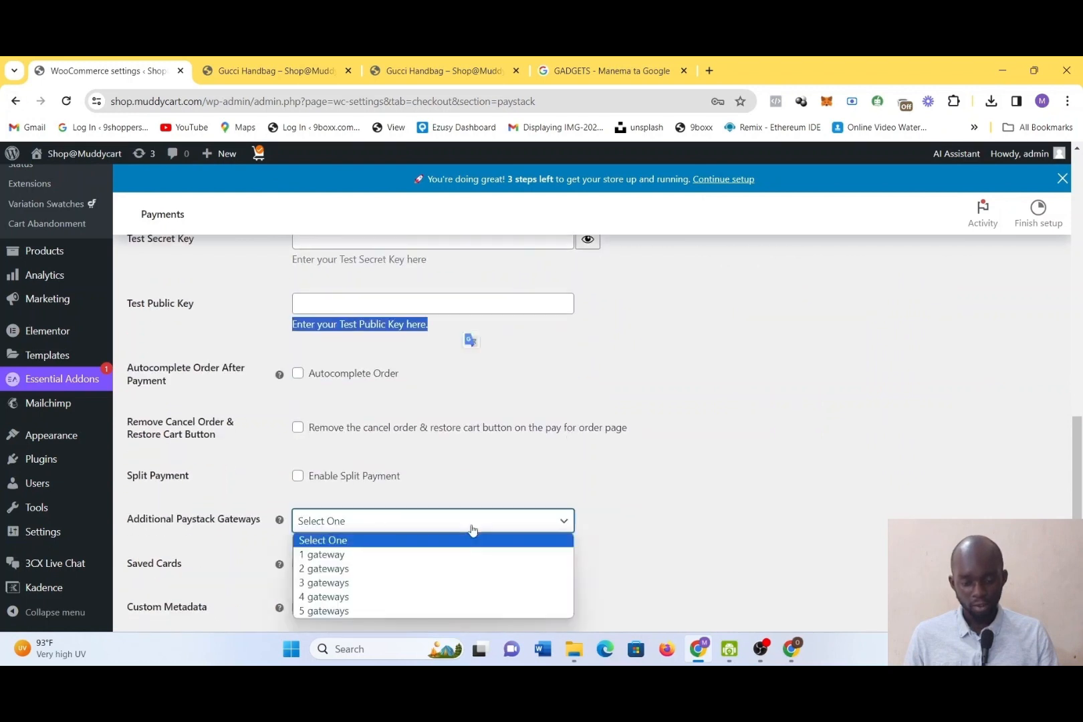
left_click(703, 526)
scroll(605, 516, "down", 1)
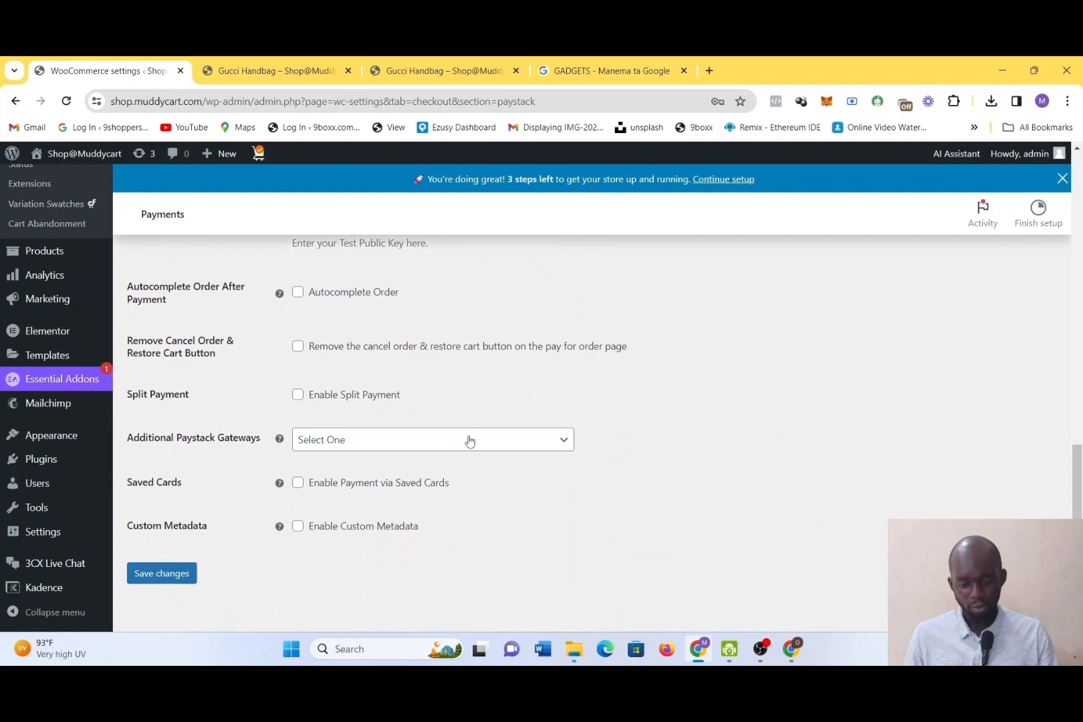
left_click(470, 441)
left_click(444, 475)
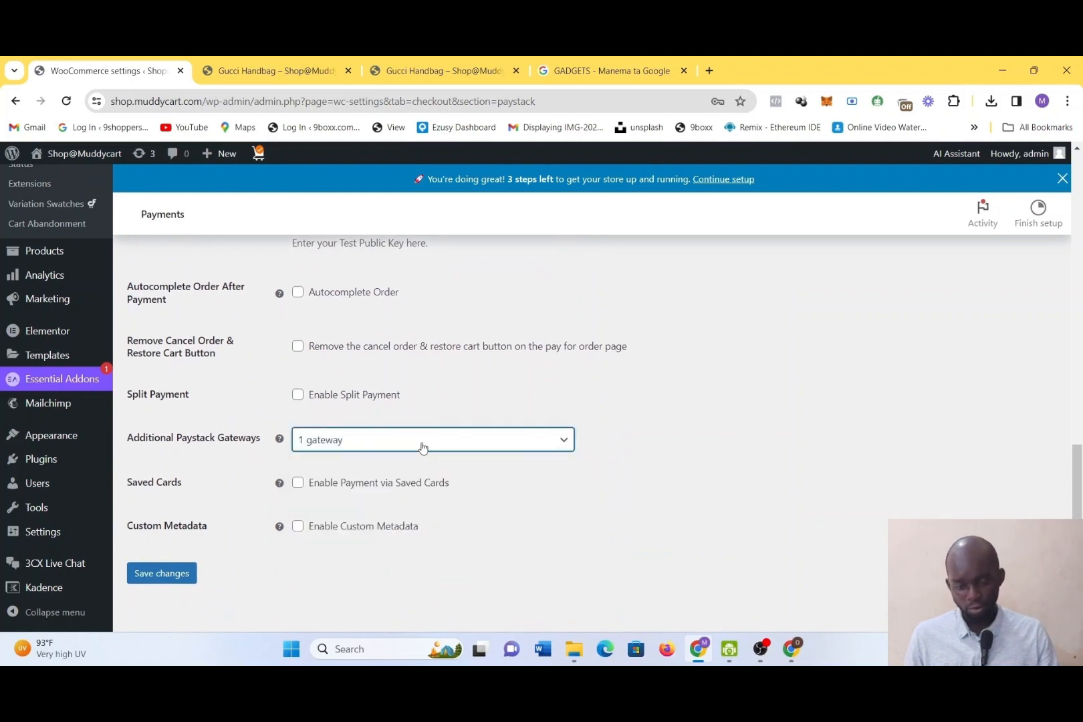
left_click(423, 447)
left_click(431, 494)
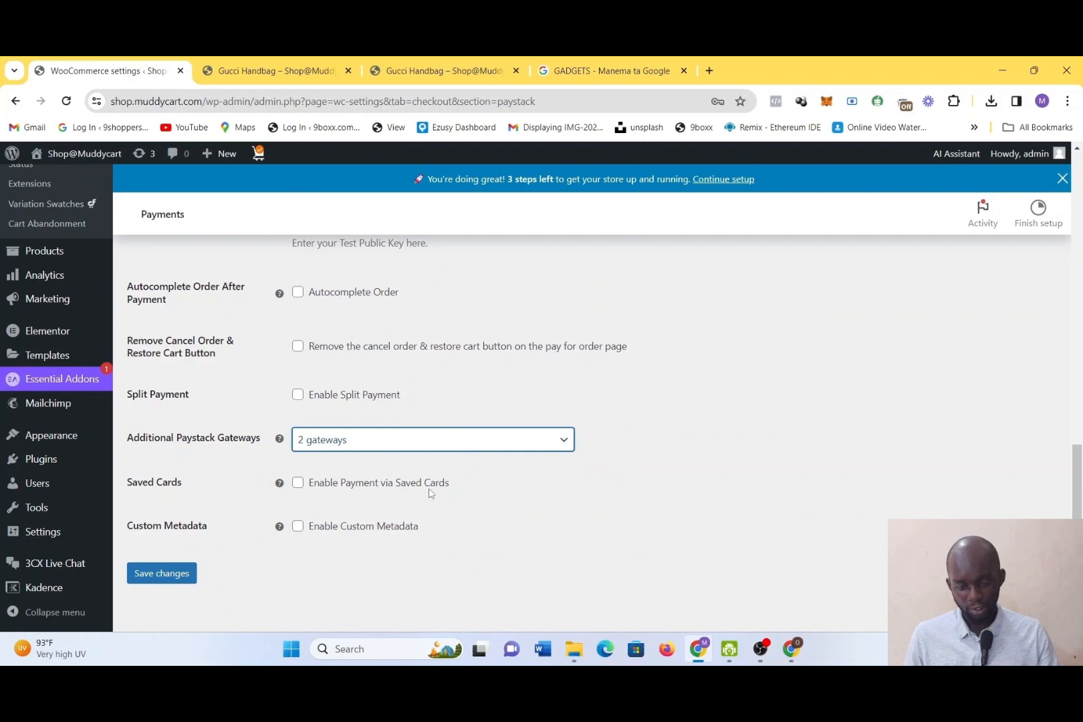
left_click(398, 448)
left_click(379, 462)
scroll(157, 299, "down", 1)
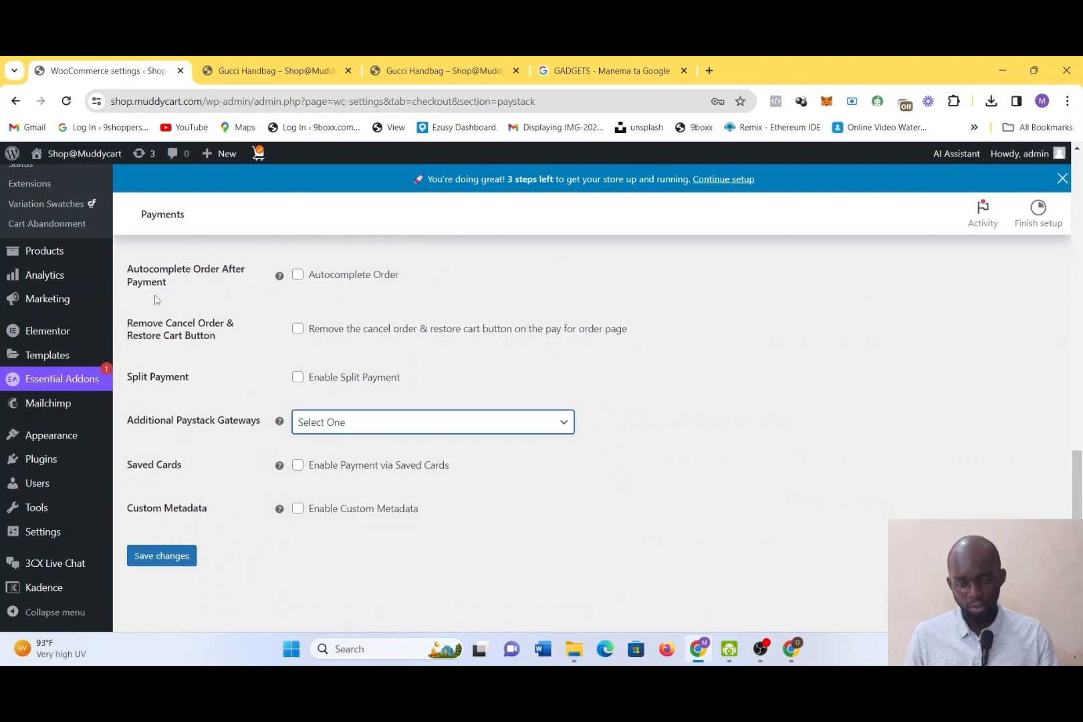
Leave the Paystack settings without saving and go back to the payment methods list, down to the Paystack entry
scroll(173, 545, "up", 5)
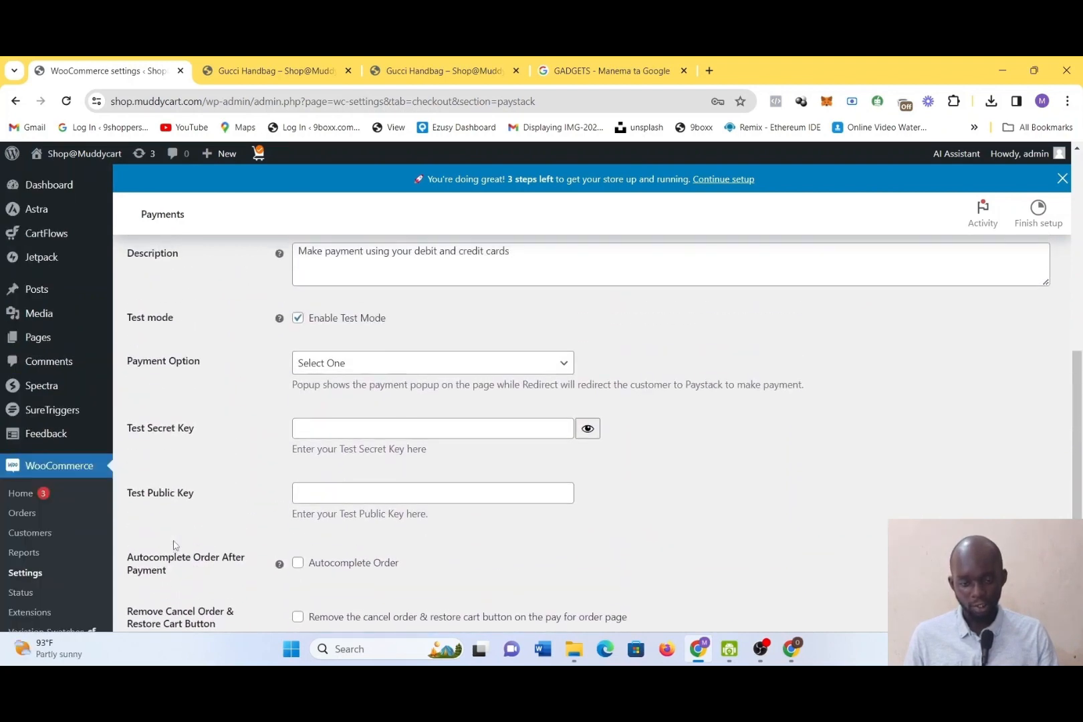
scroll(304, 471, "down", 1)
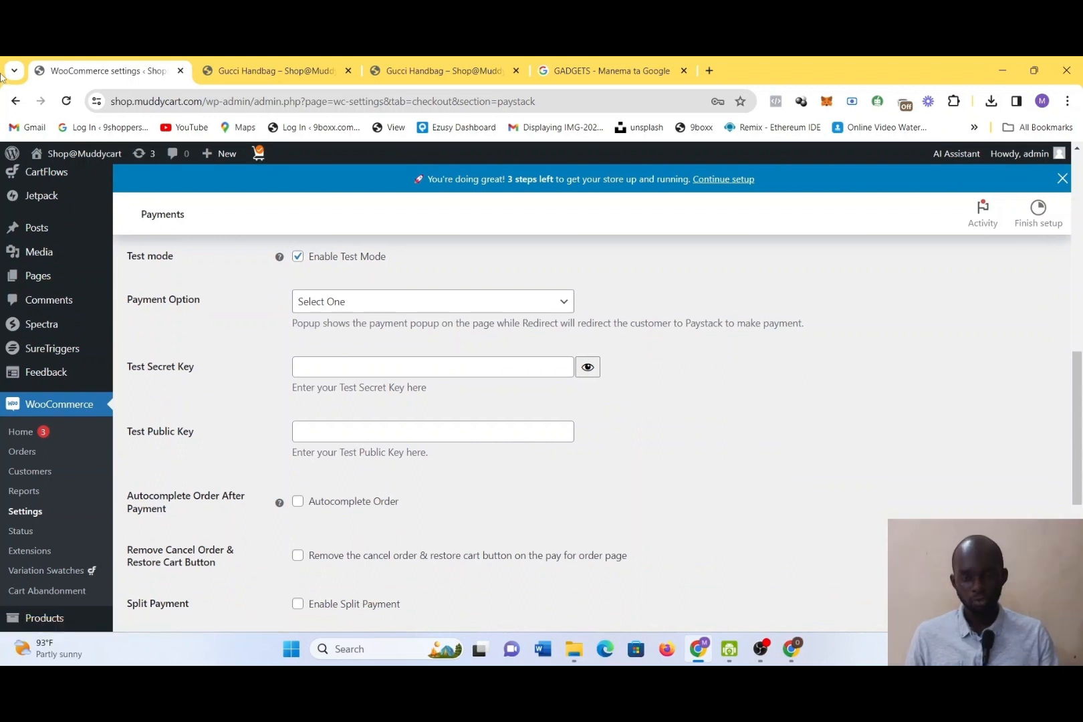
left_click(15, 101)
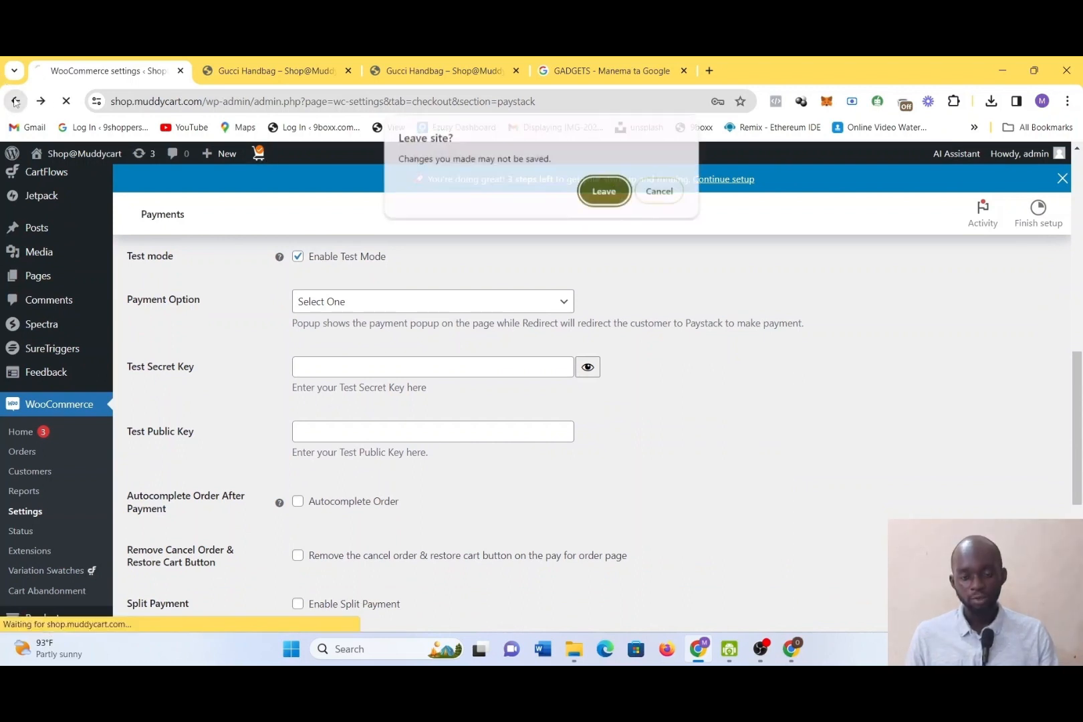
left_click(592, 196)
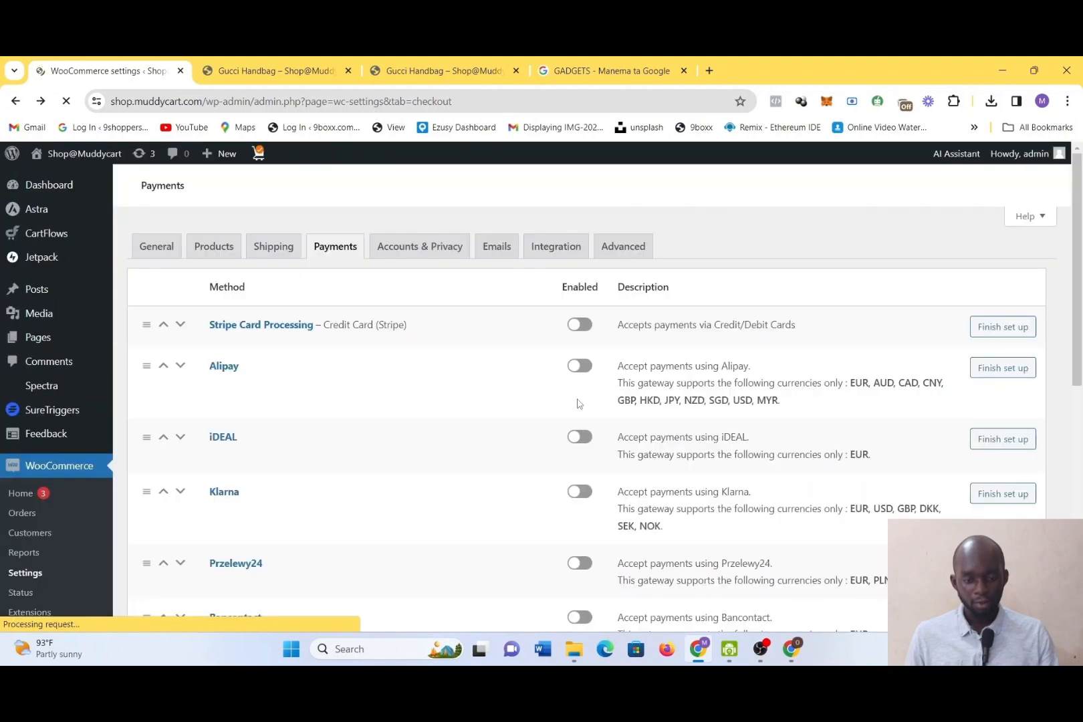
scroll(568, 357, "down", 5)
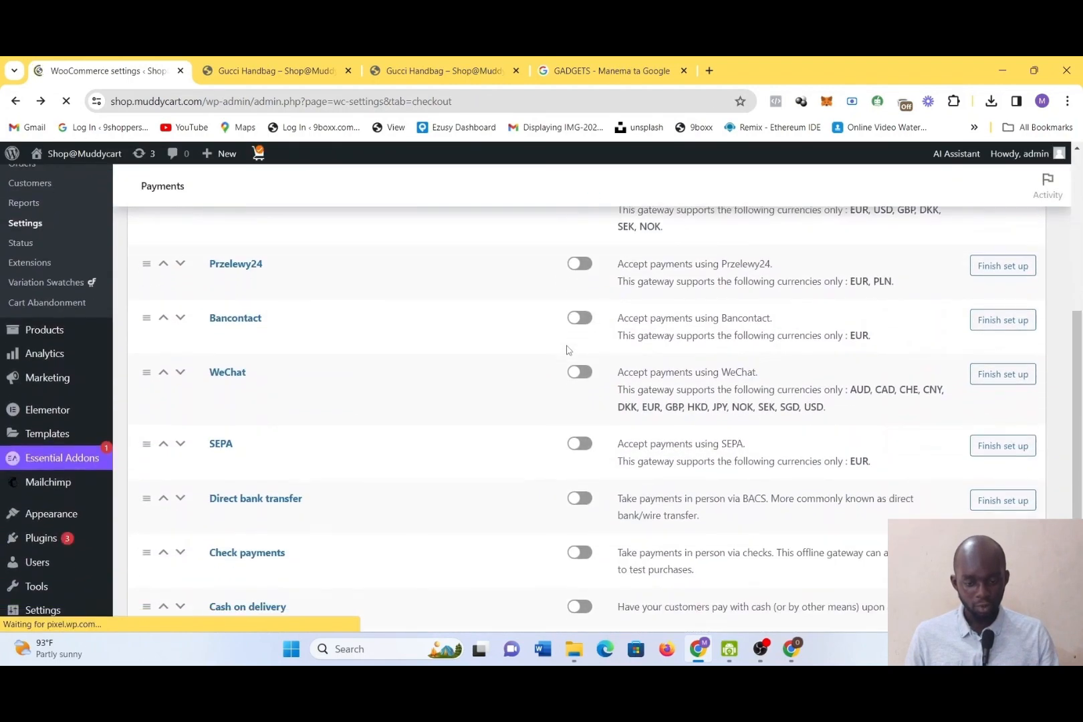
scroll(569, 351, "up", 2)
scroll(566, 350, "down", 5)
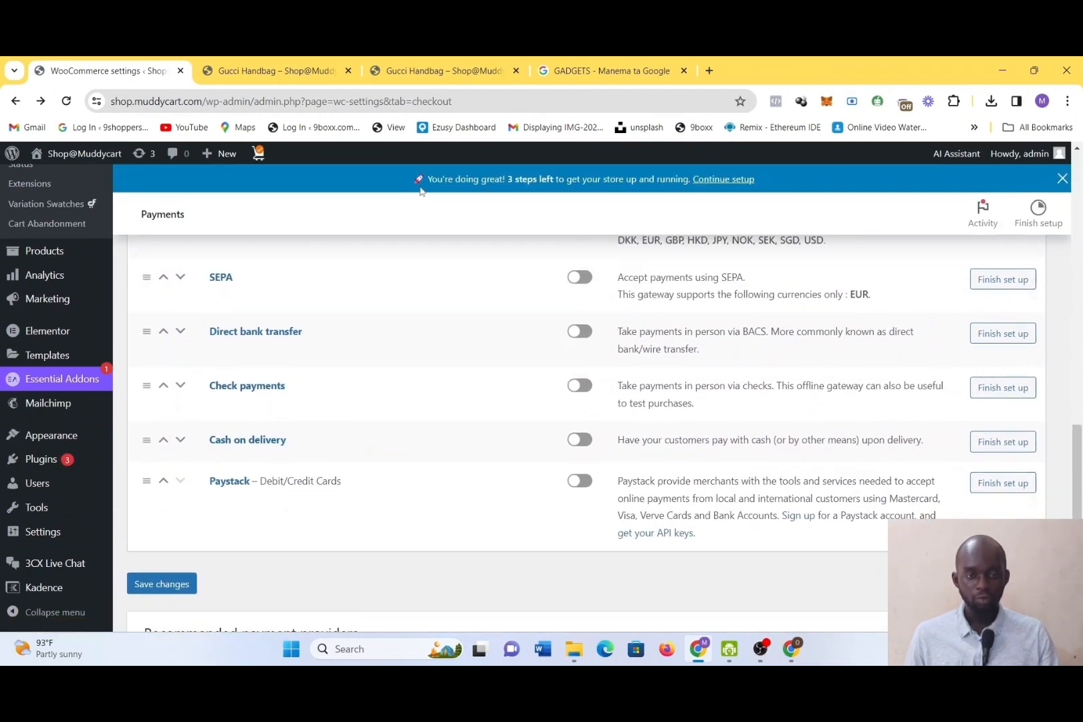
Search Google for Paystack in a new browser tab
left_click(709, 70)
type("PA")
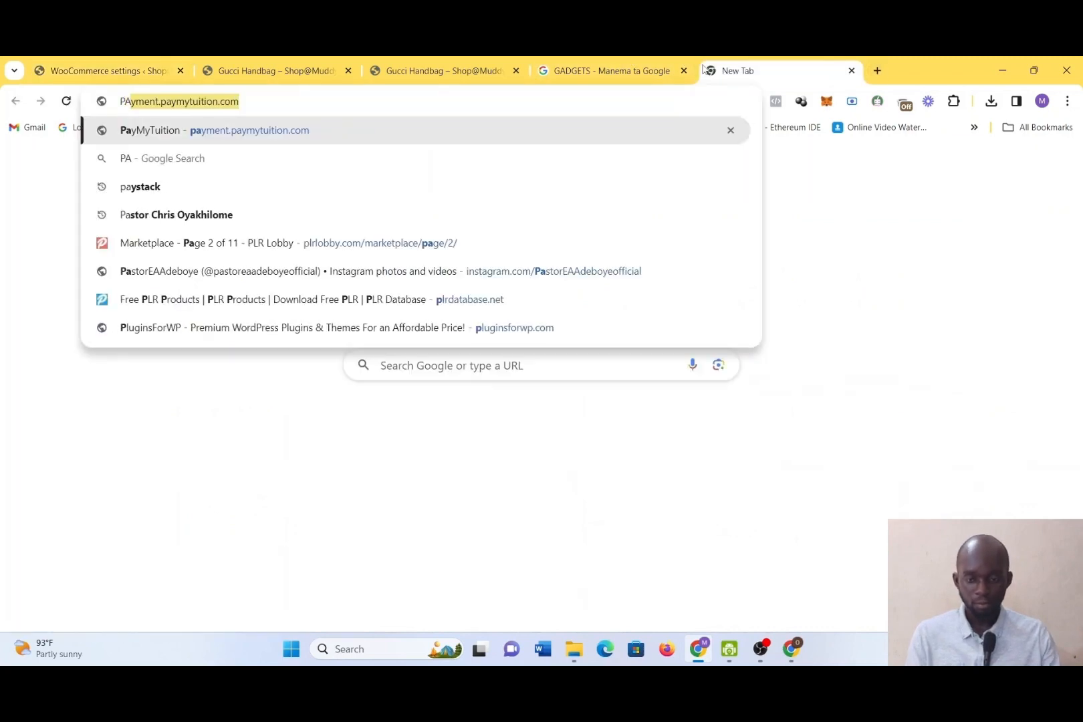
key("BackSpace")
key("BackSpace")
key("BackSpace")
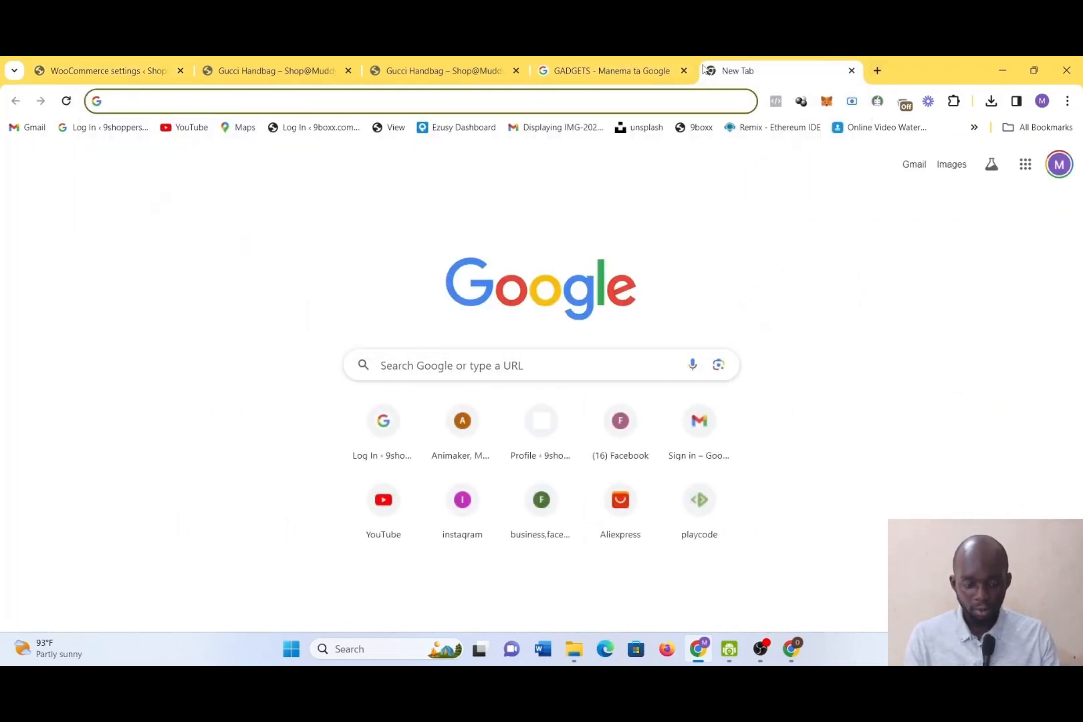
type("pays")
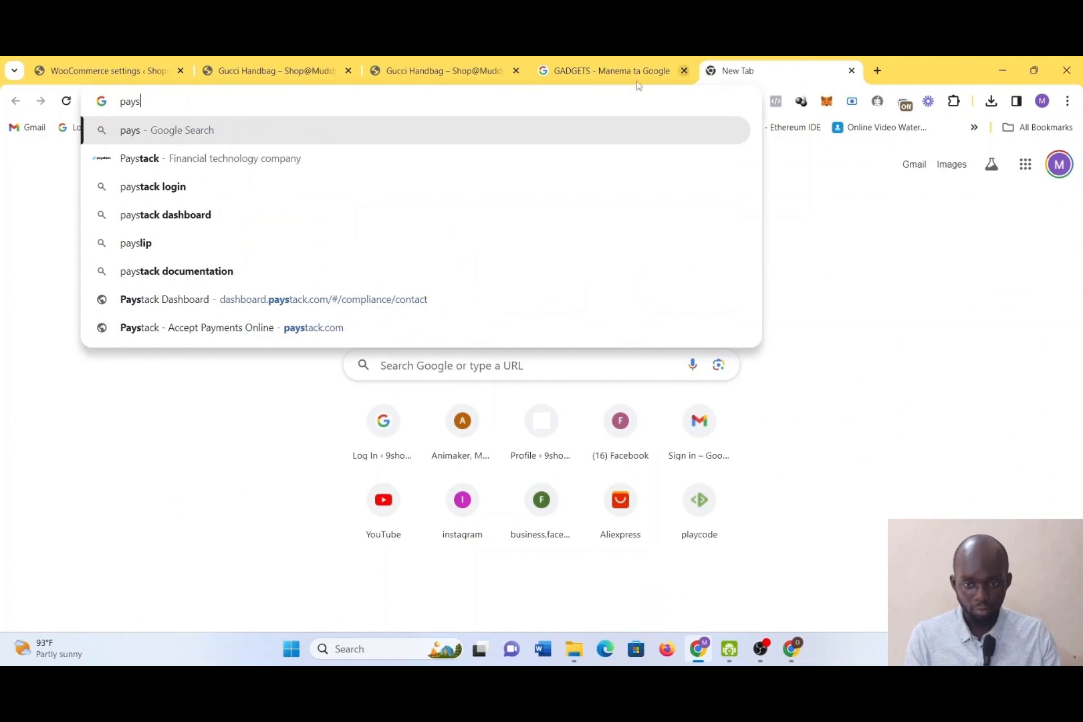
left_click(416, 159)
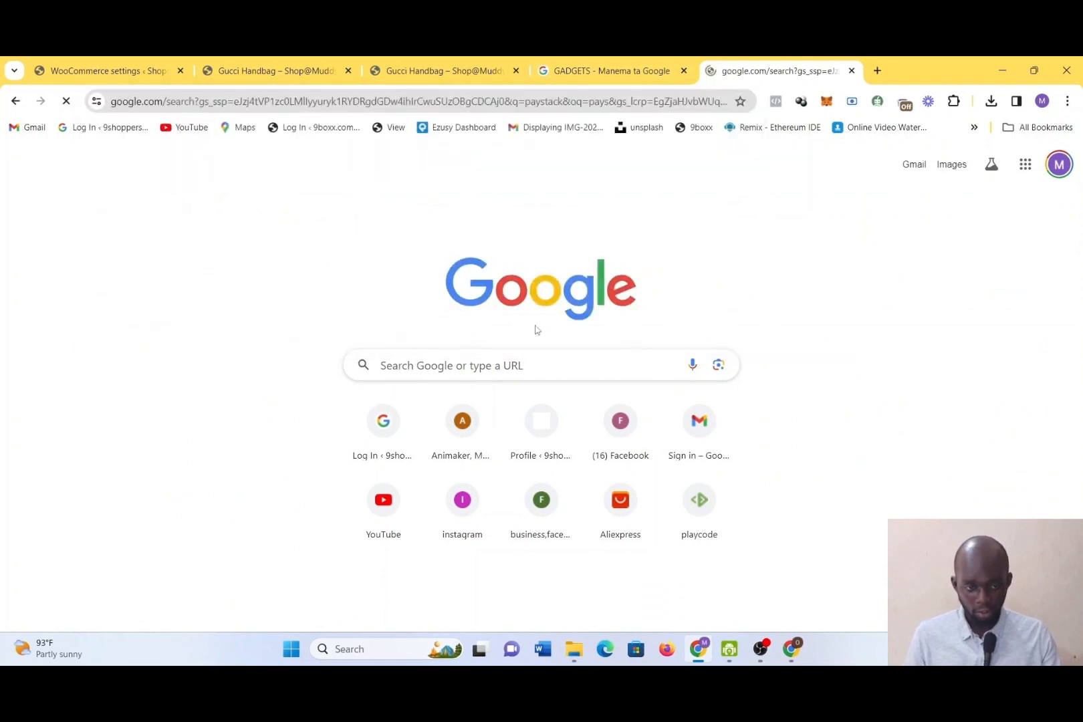
Switch to the other Chrome window and view the Paystack password reset page and the reset notification email
left_click(795, 652)
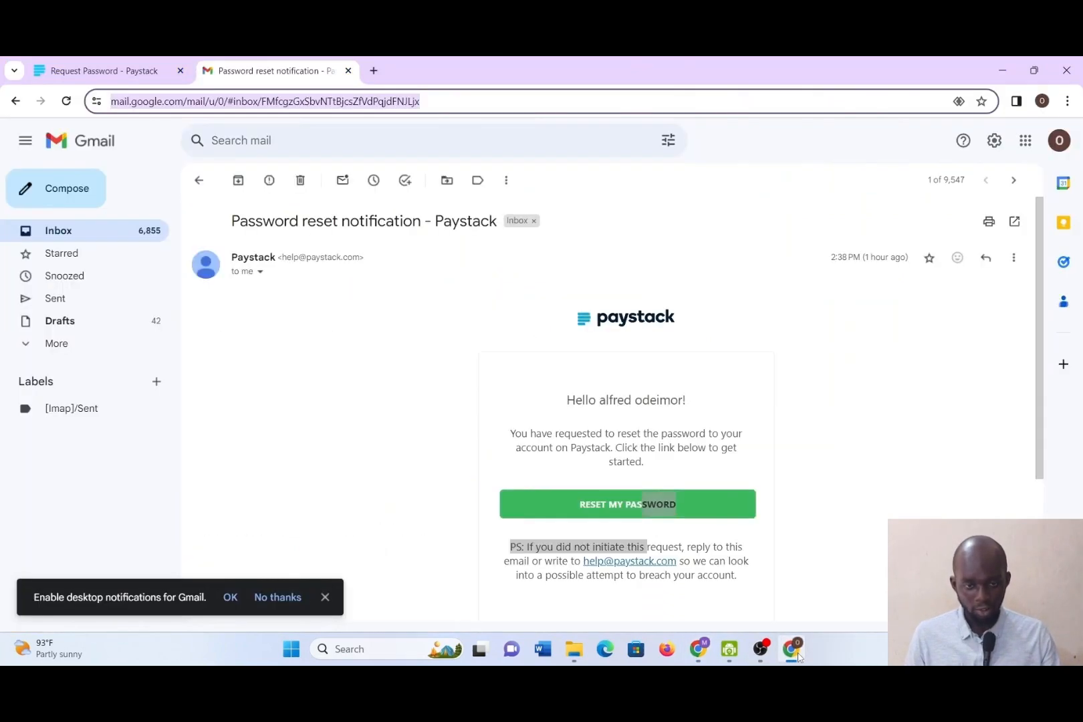
left_click(134, 63)
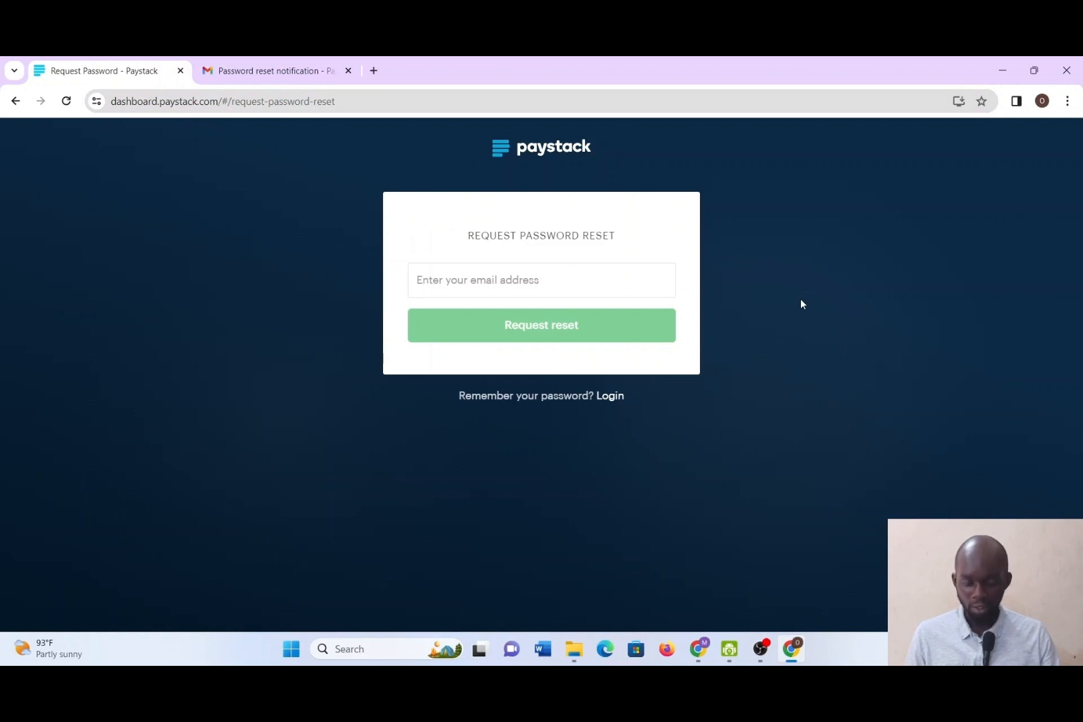
left_click(997, 70)
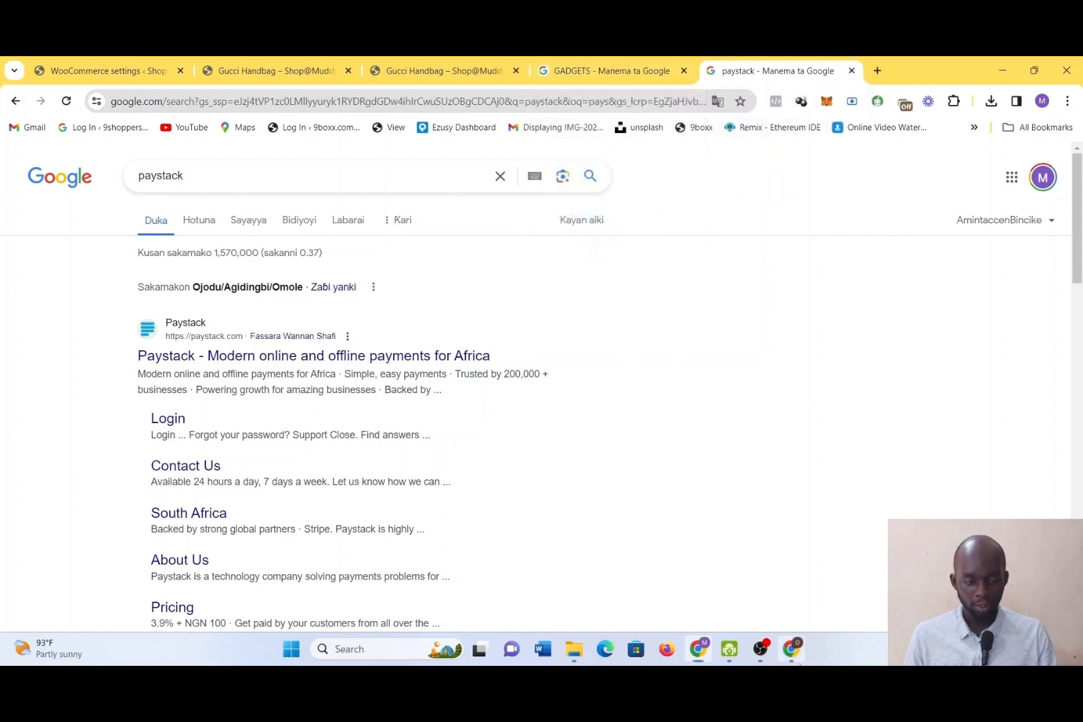
left_click(792, 648)
left_click(267, 70)
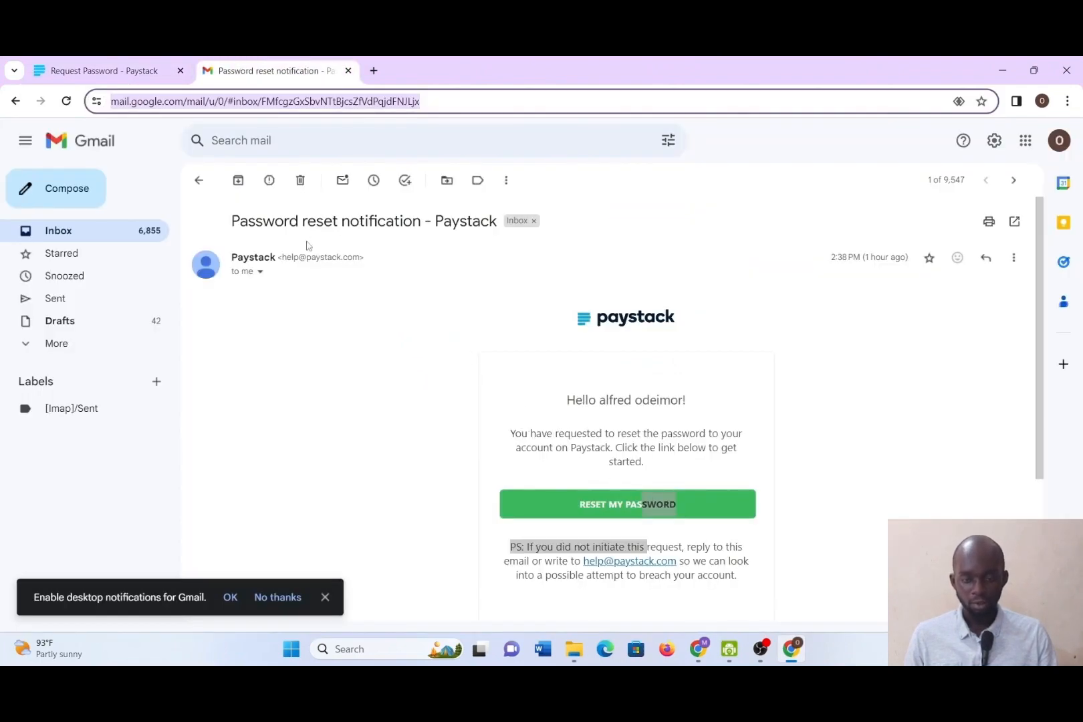
Close the Paystack password reset window and the Paystack search tab to return to the WooCommerce payment methods list
left_click(148, 63)
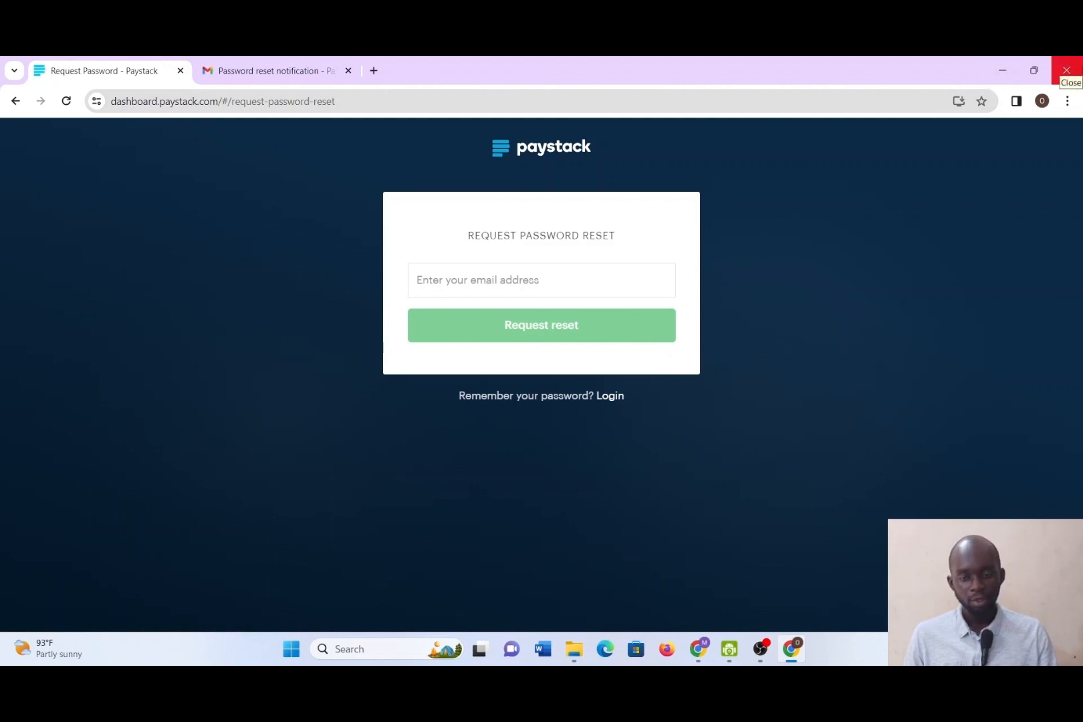
left_click(1066, 70)
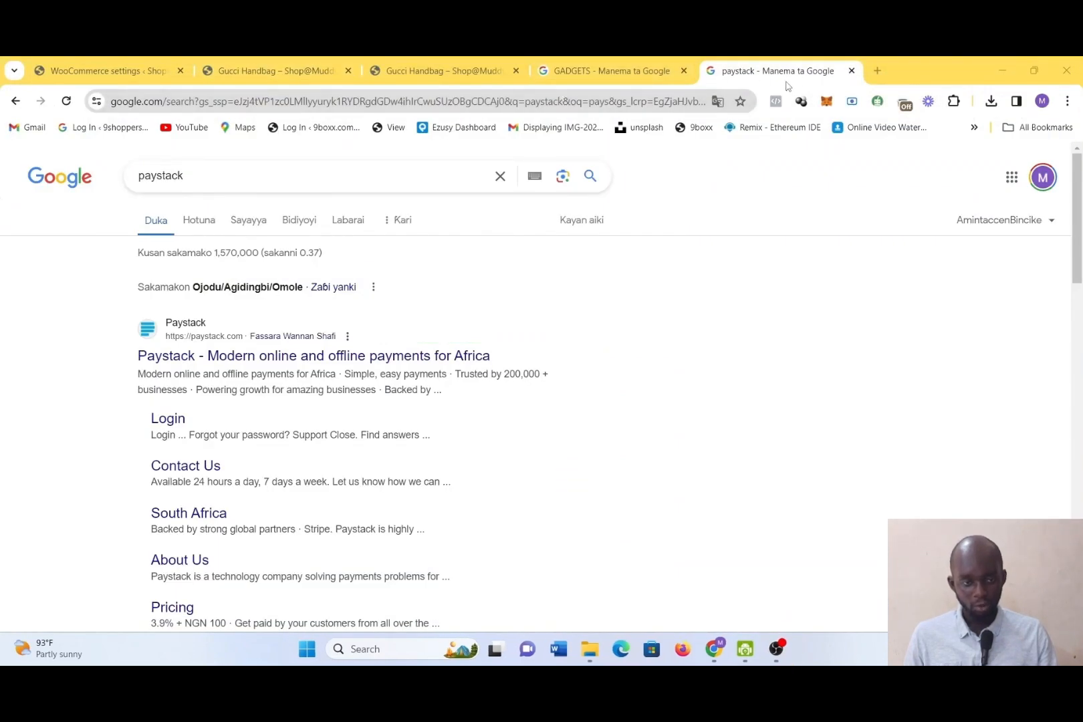
left_click(852, 70)
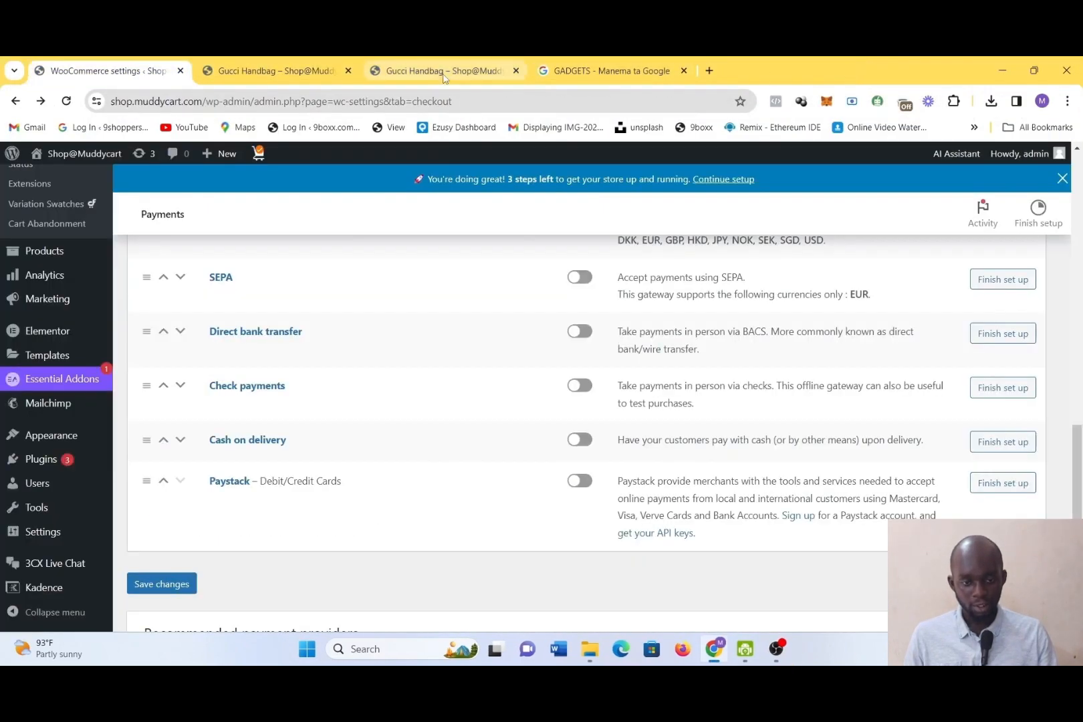
Enable the Direct bank transfer payment method and open its setup page
scroll(227, 408, "down", 1)
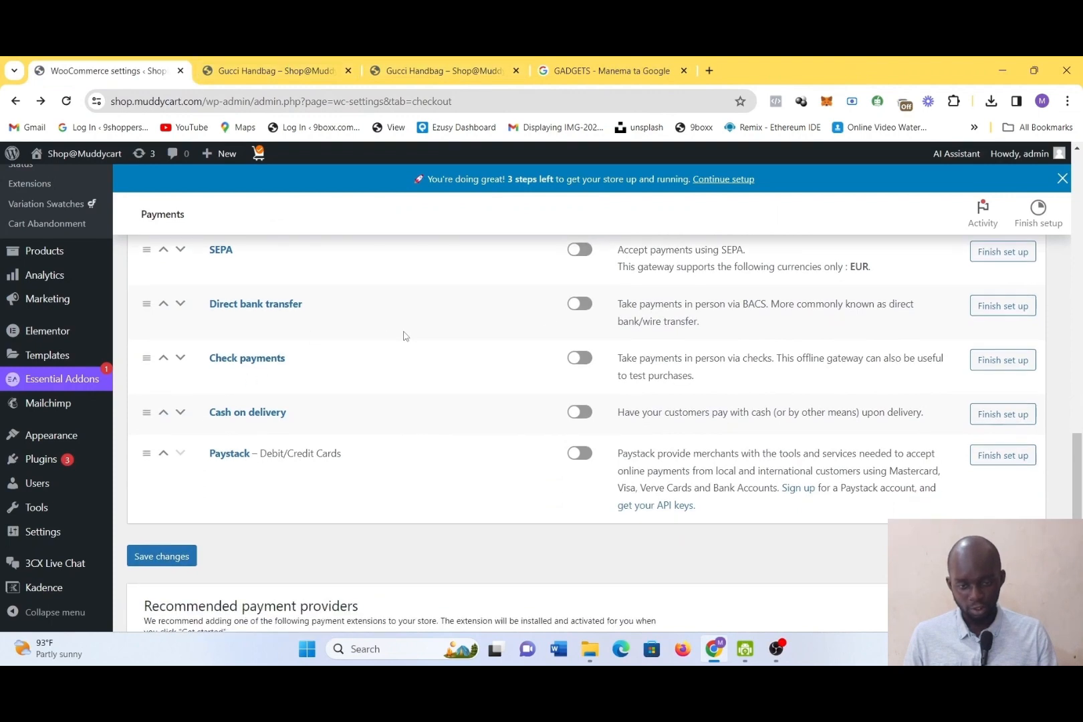
left_click(586, 311)
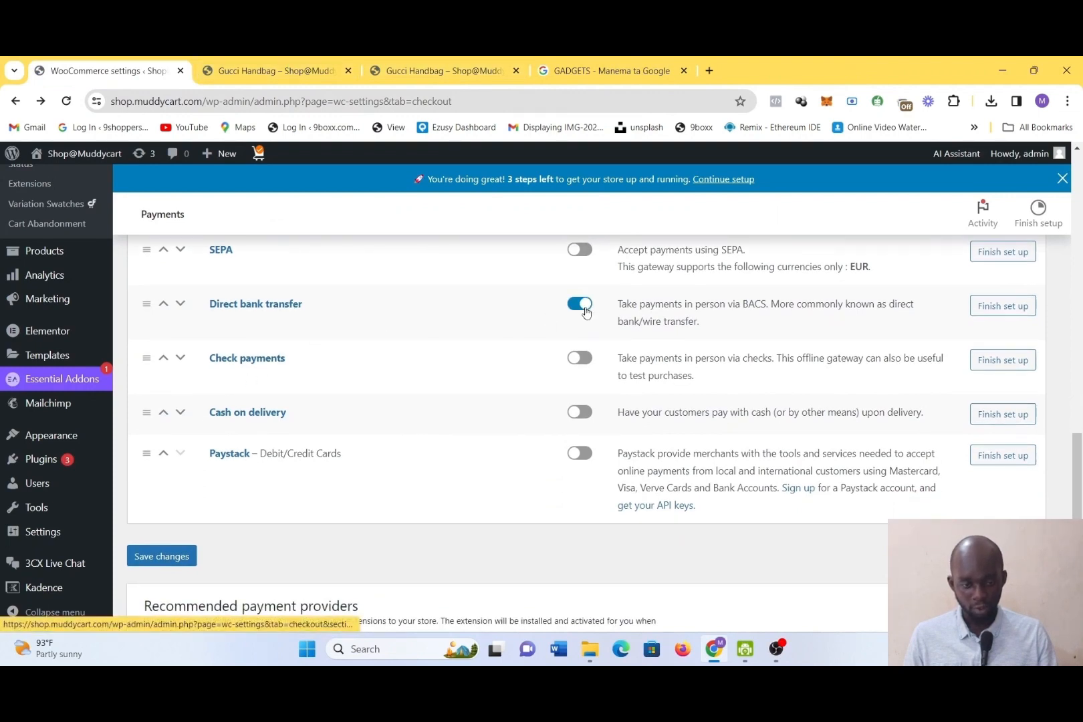
left_click(1014, 314)
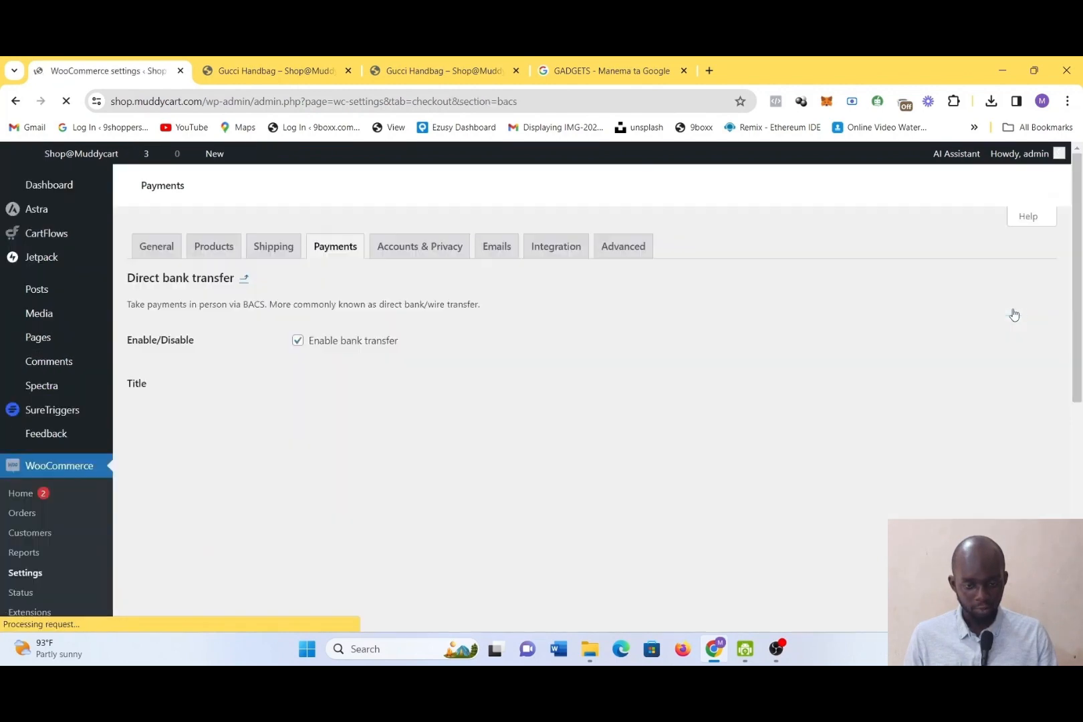
Examine the Direct bank transfer title, description, instructions and account details settings
scroll(433, 502, "down", 2)
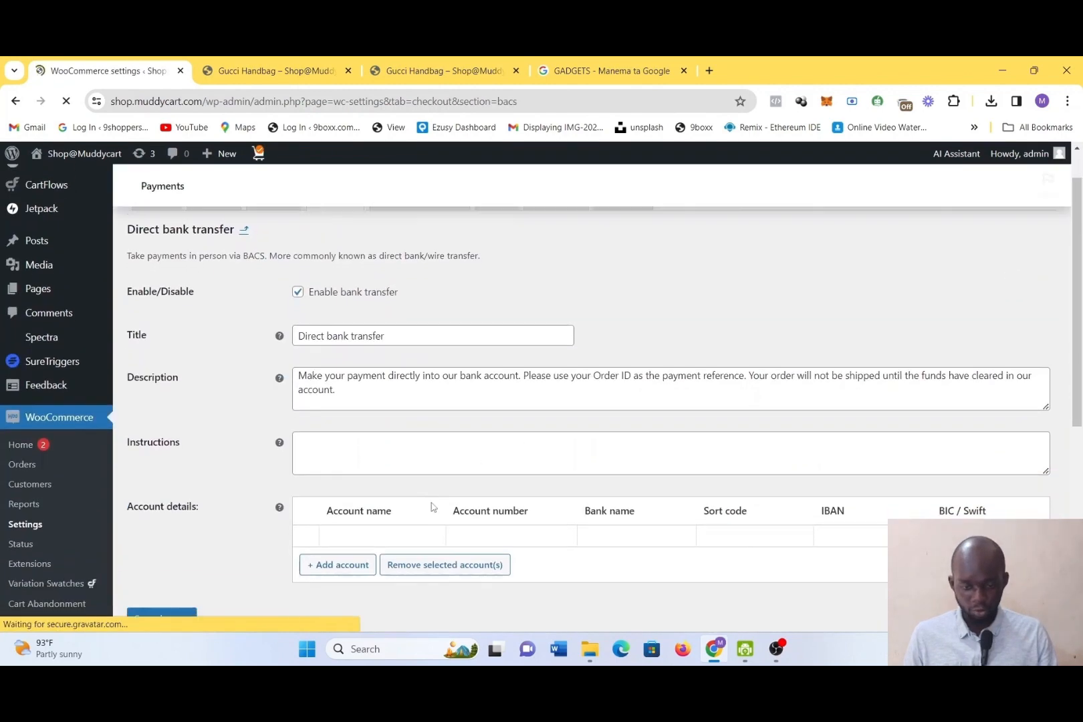
scroll(432, 504, "down", 2)
scroll(422, 394, "up", 1)
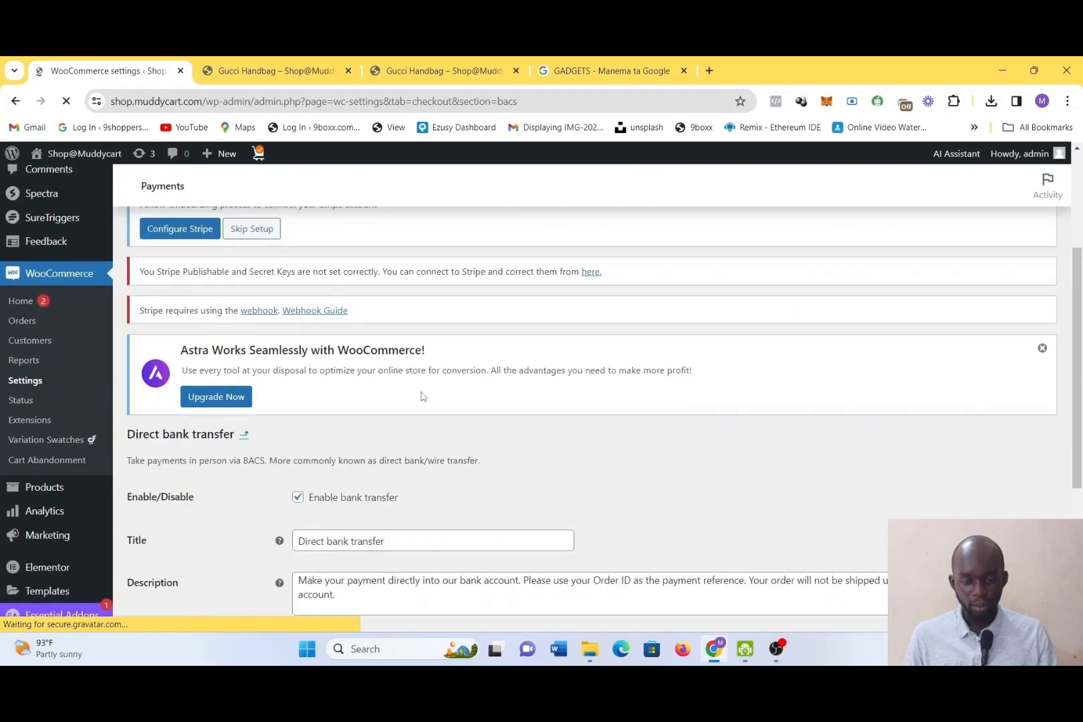
scroll(374, 550, "down", 2)
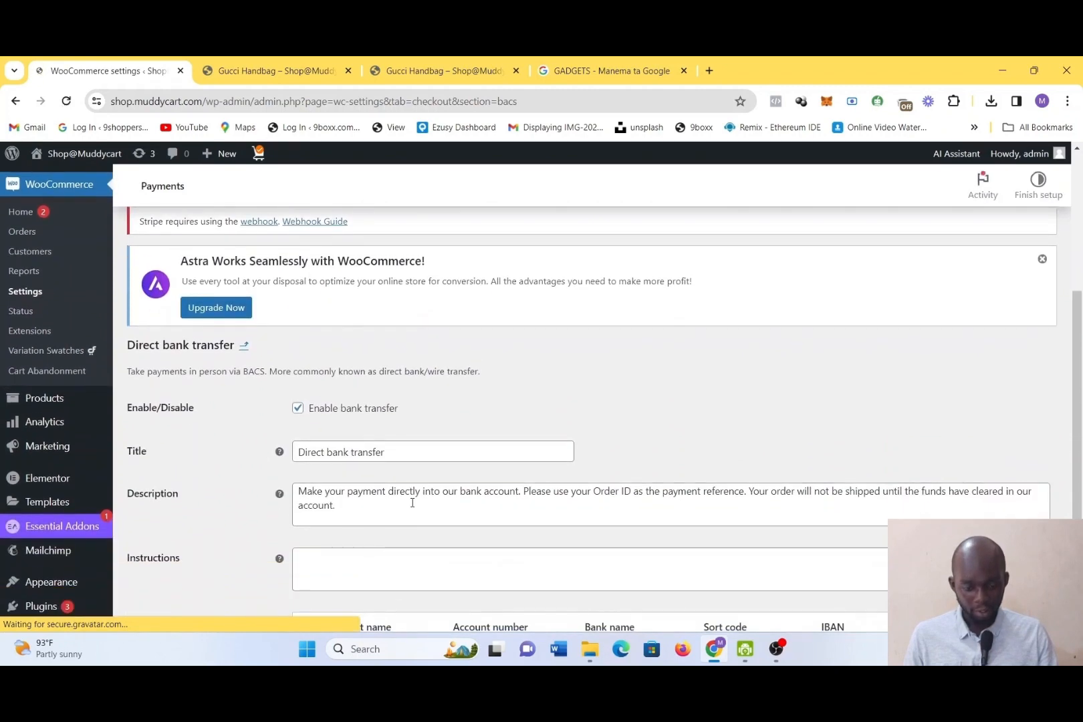
left_click(413, 503)
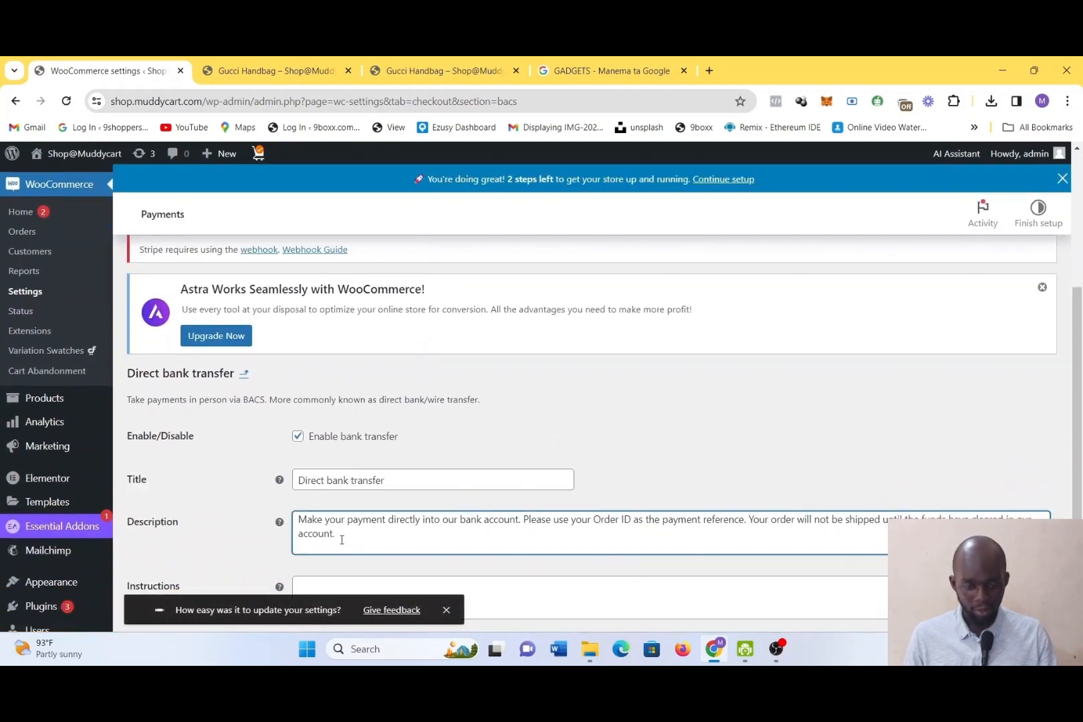
scroll(340, 535, "down", 2)
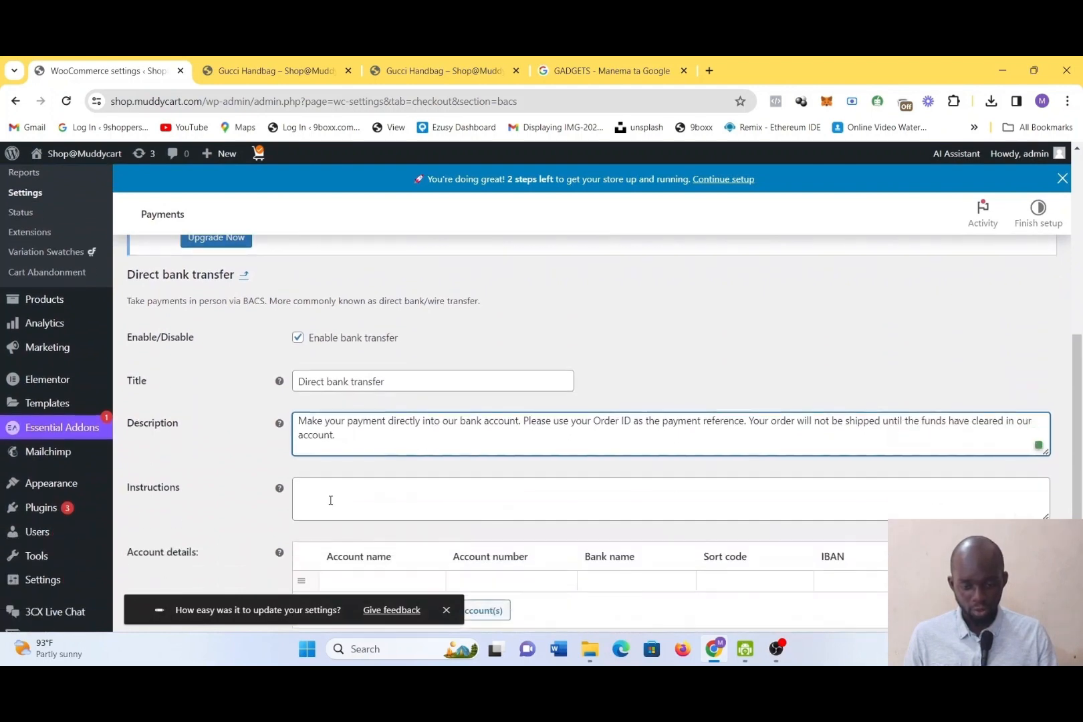
left_click(330, 500)
scroll(330, 502, "down", 2)
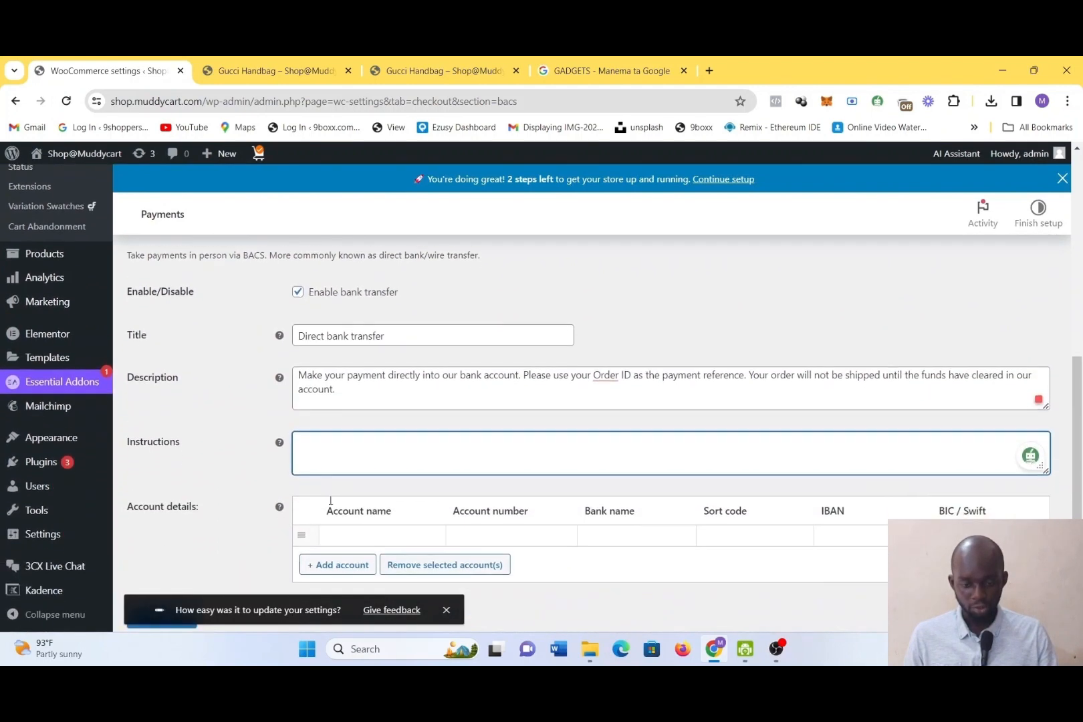
Fill the first account details row with the account holder's name, account number and bank name UBA, and add two more empty account rows
left_click(330, 503)
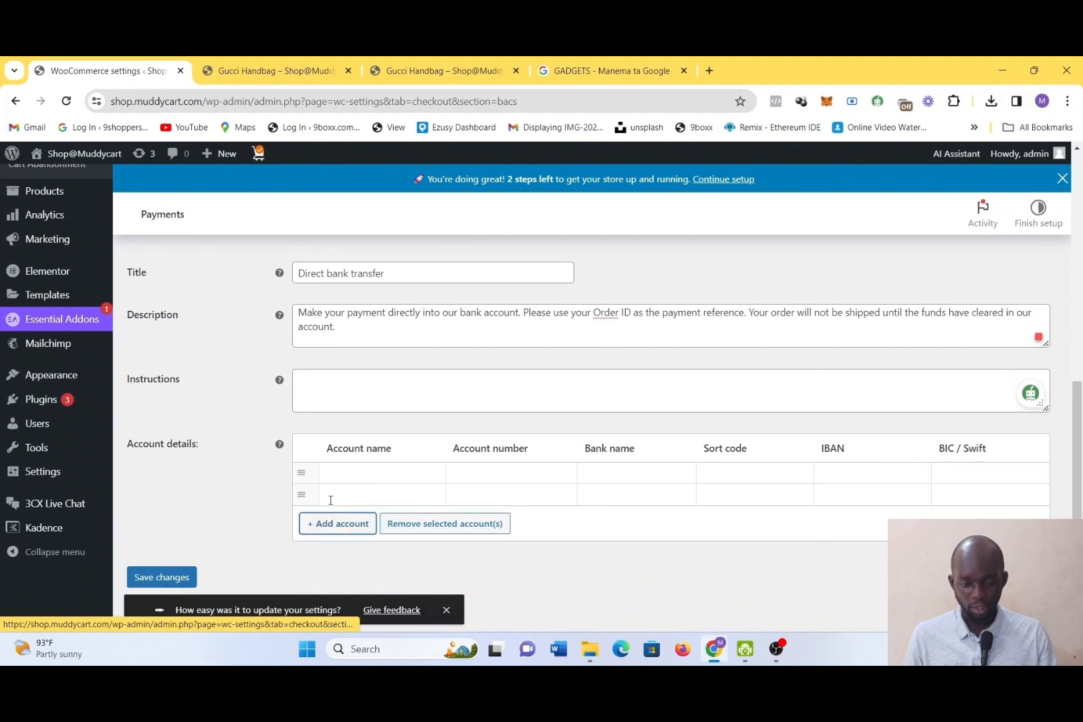
left_click(338, 480)
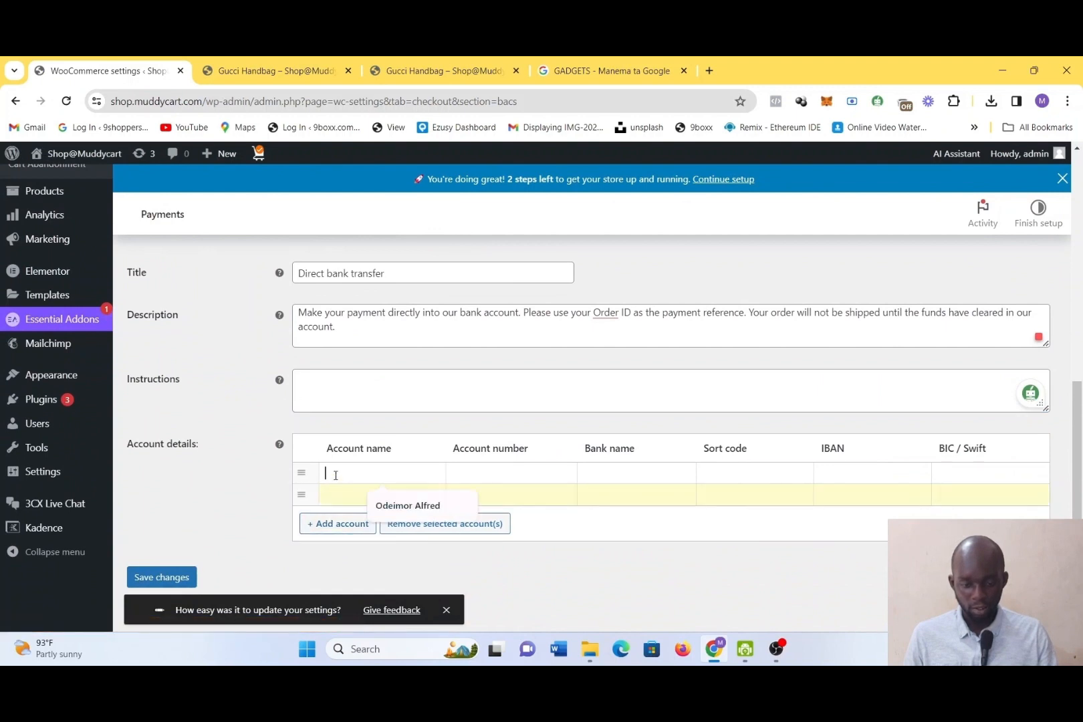
left_click(387, 503)
left_click(496, 474)
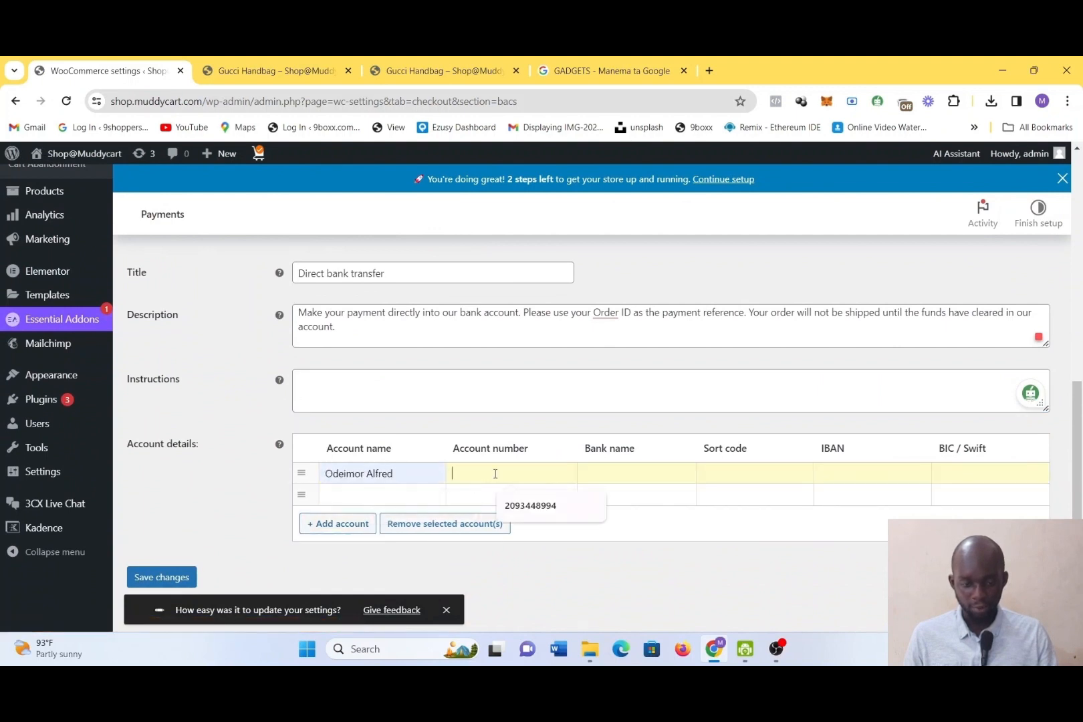
left_click(532, 506)
left_click(597, 474)
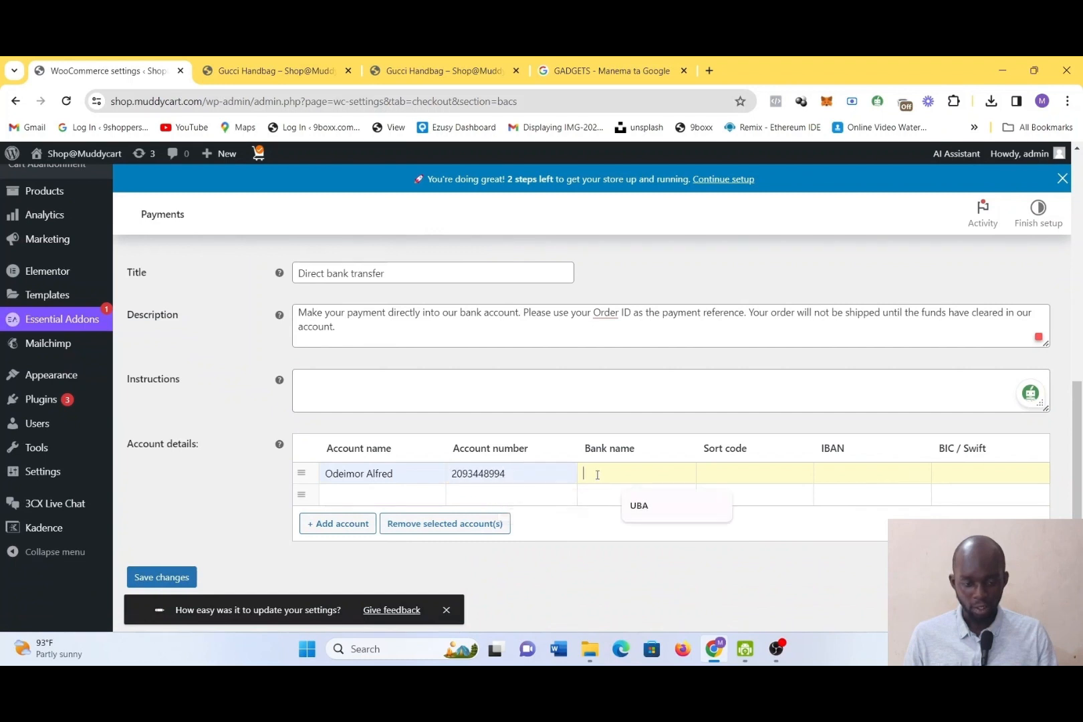
left_click(682, 506)
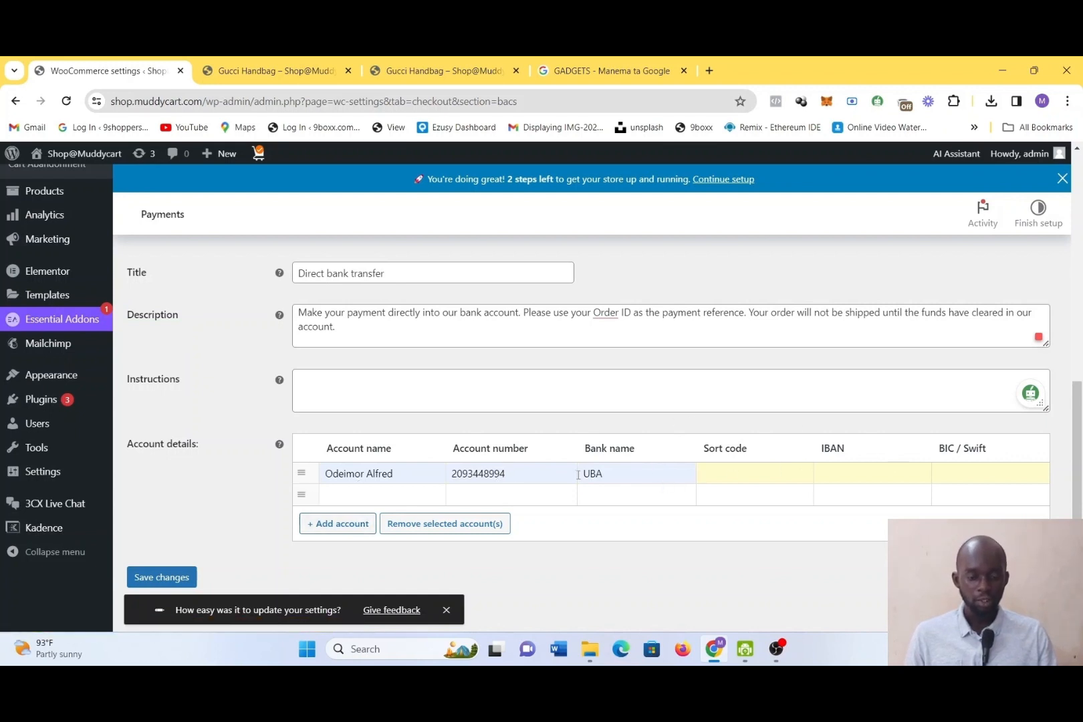
left_click(331, 533)
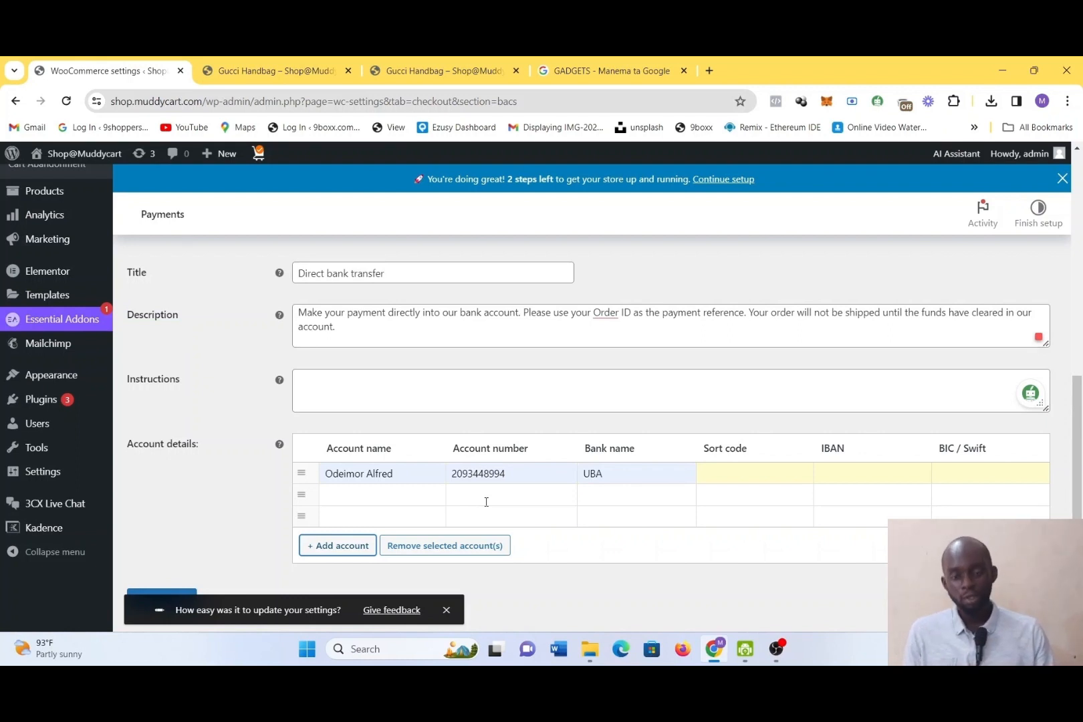
scroll(577, 552, "down", 1)
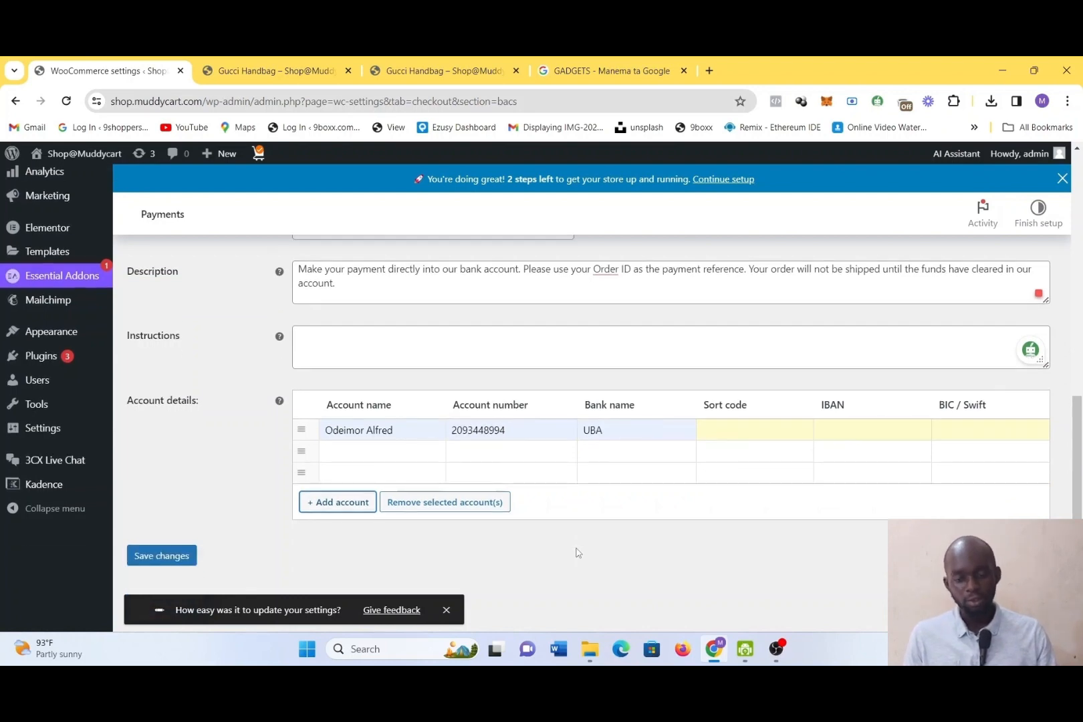
scroll(577, 552, "up", 6)
scroll(578, 552, "up", 1)
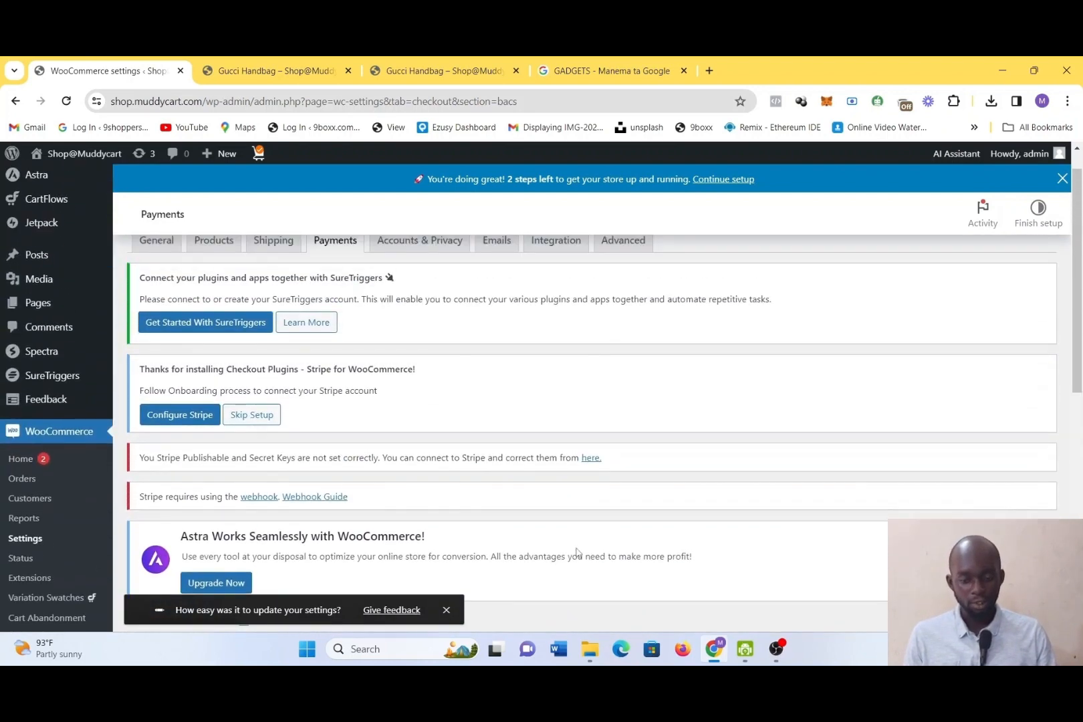
scroll(592, 608, "down", 7)
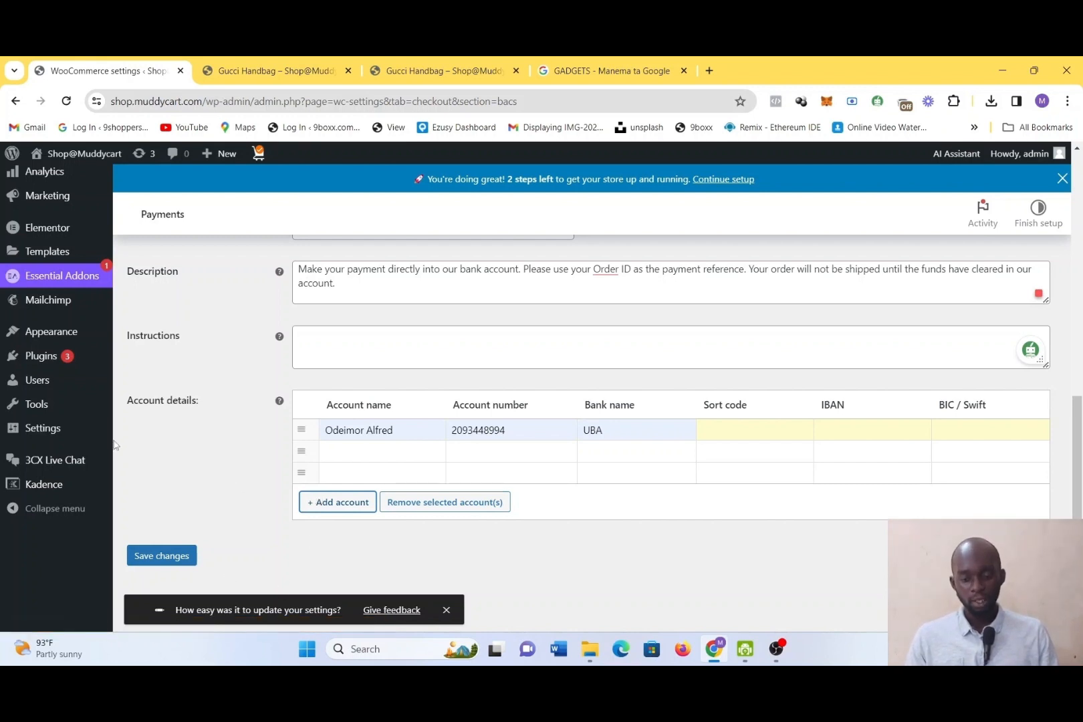
mouse_move(25, 379)
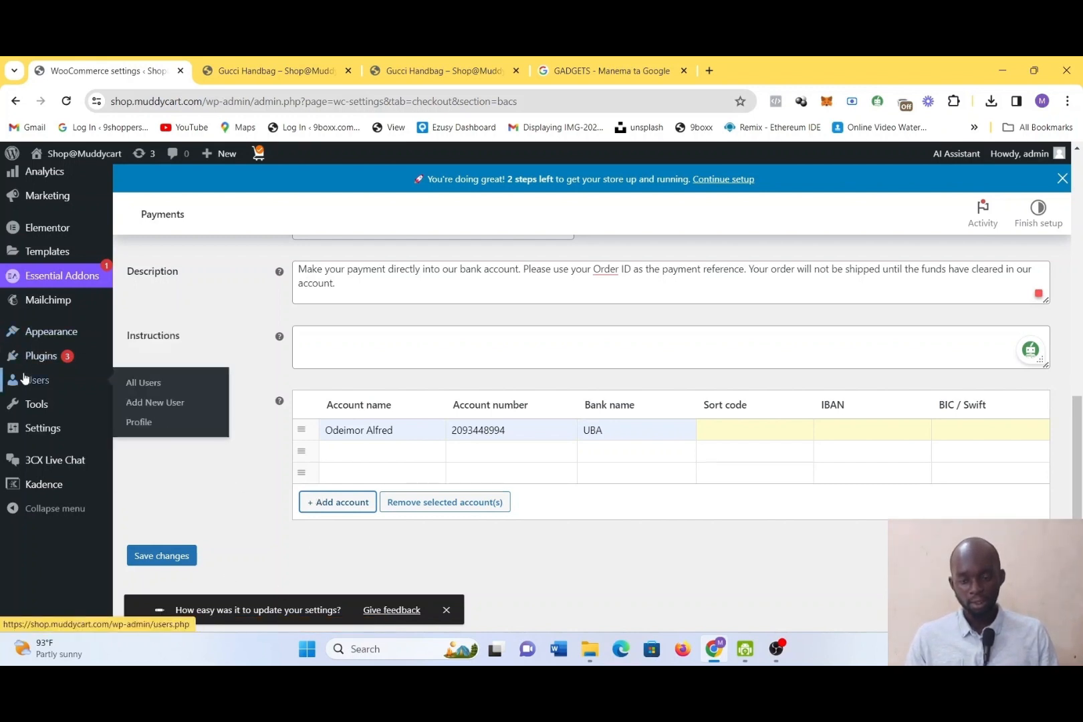
scroll(26, 381, "up", 3)
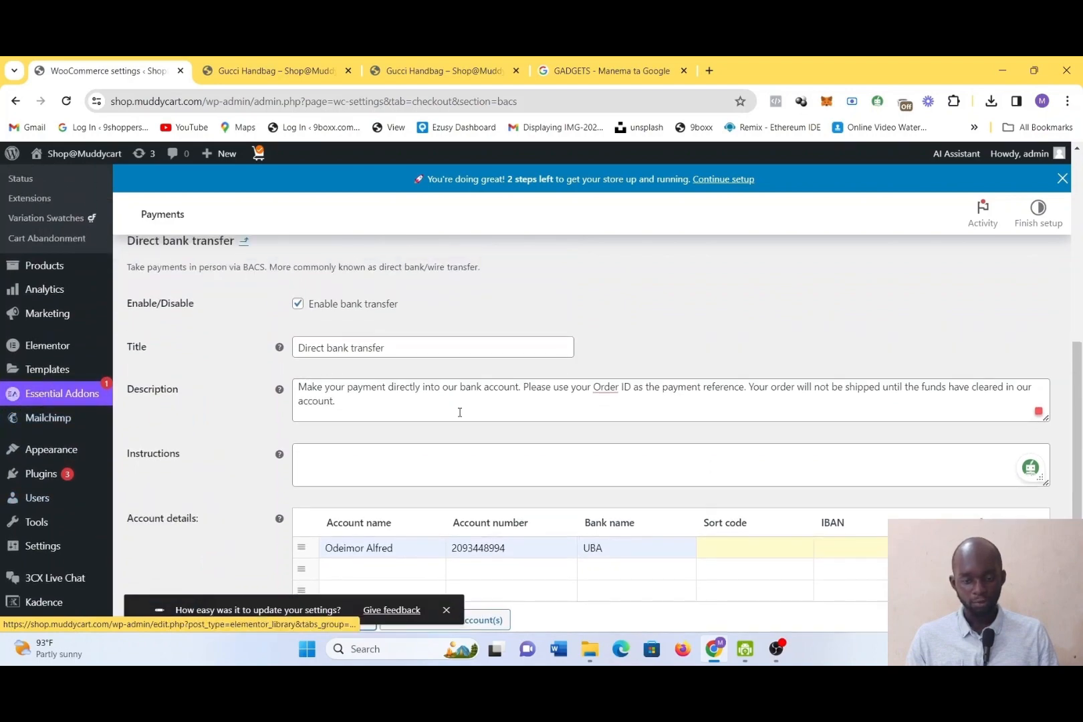